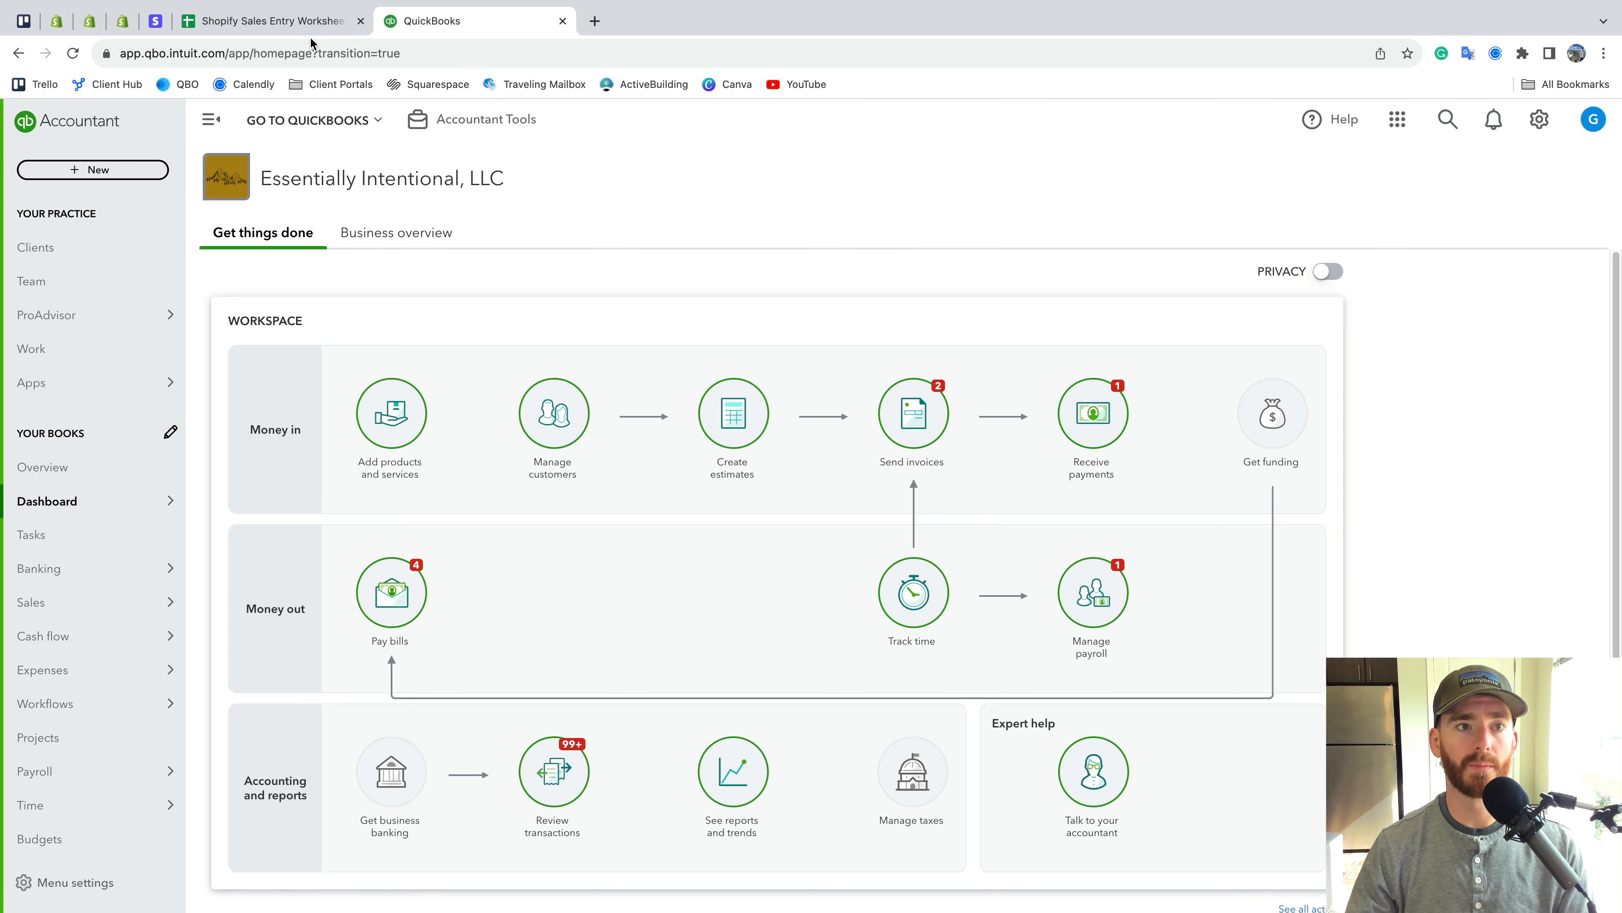
# Look over the blank Shopify Sales Entry Worksheet and the Shopify reports list
pyautogui.click(275, 22)
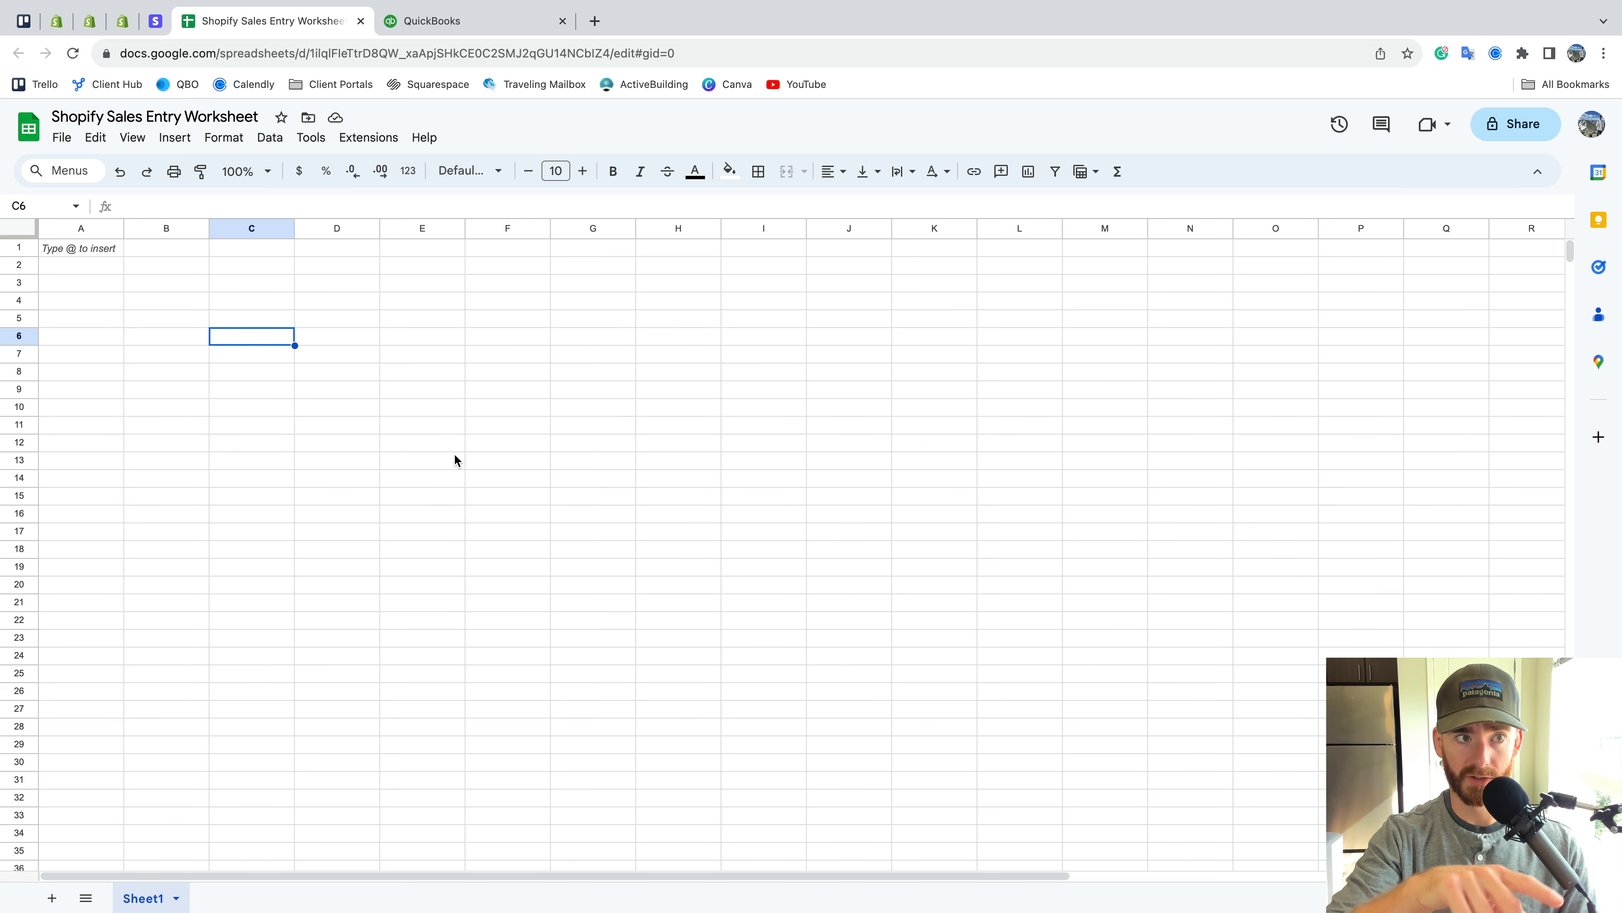
pyautogui.click(57, 21)
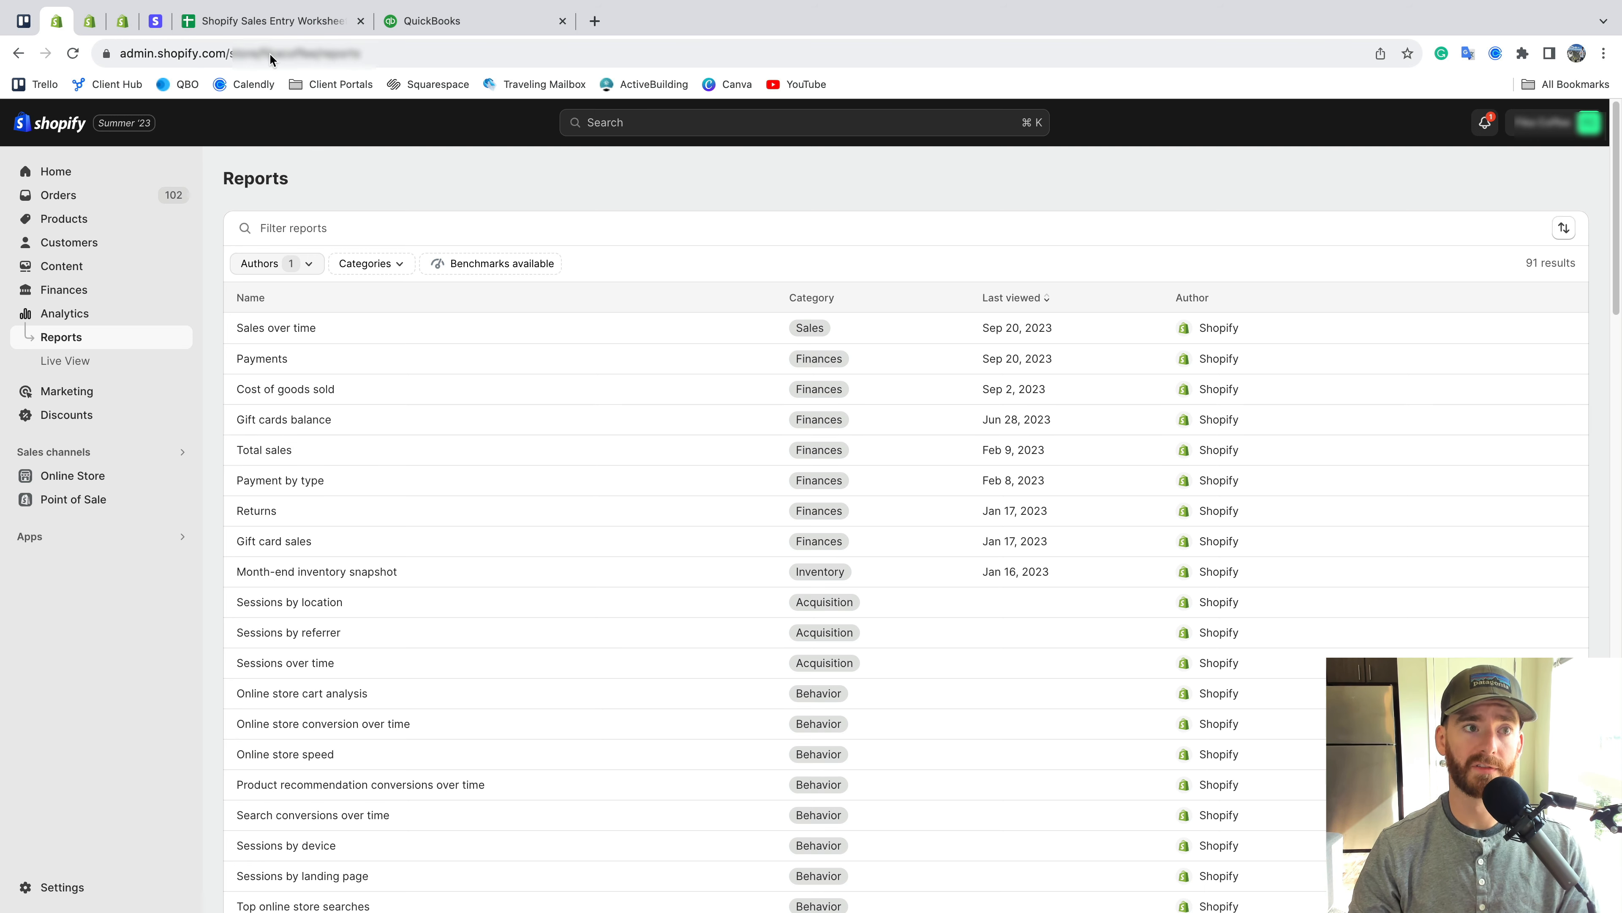
pyautogui.click(284, 29)
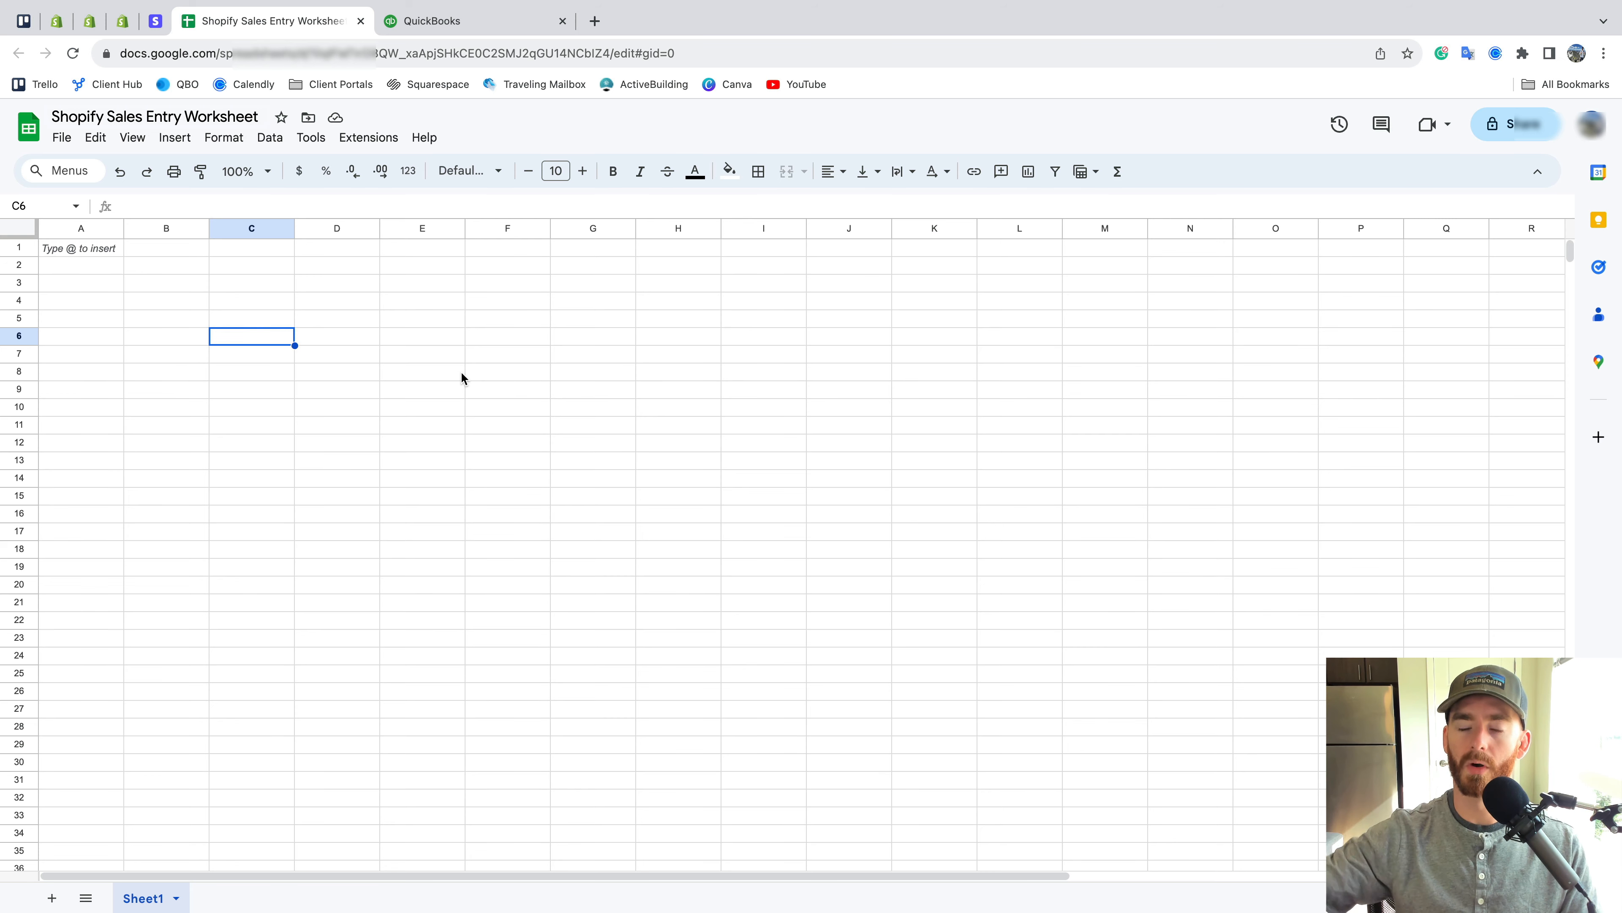
# Switch to Shopify, open the Sales over time report and examine its daily sales breakdown table
pyautogui.click(56, 21)
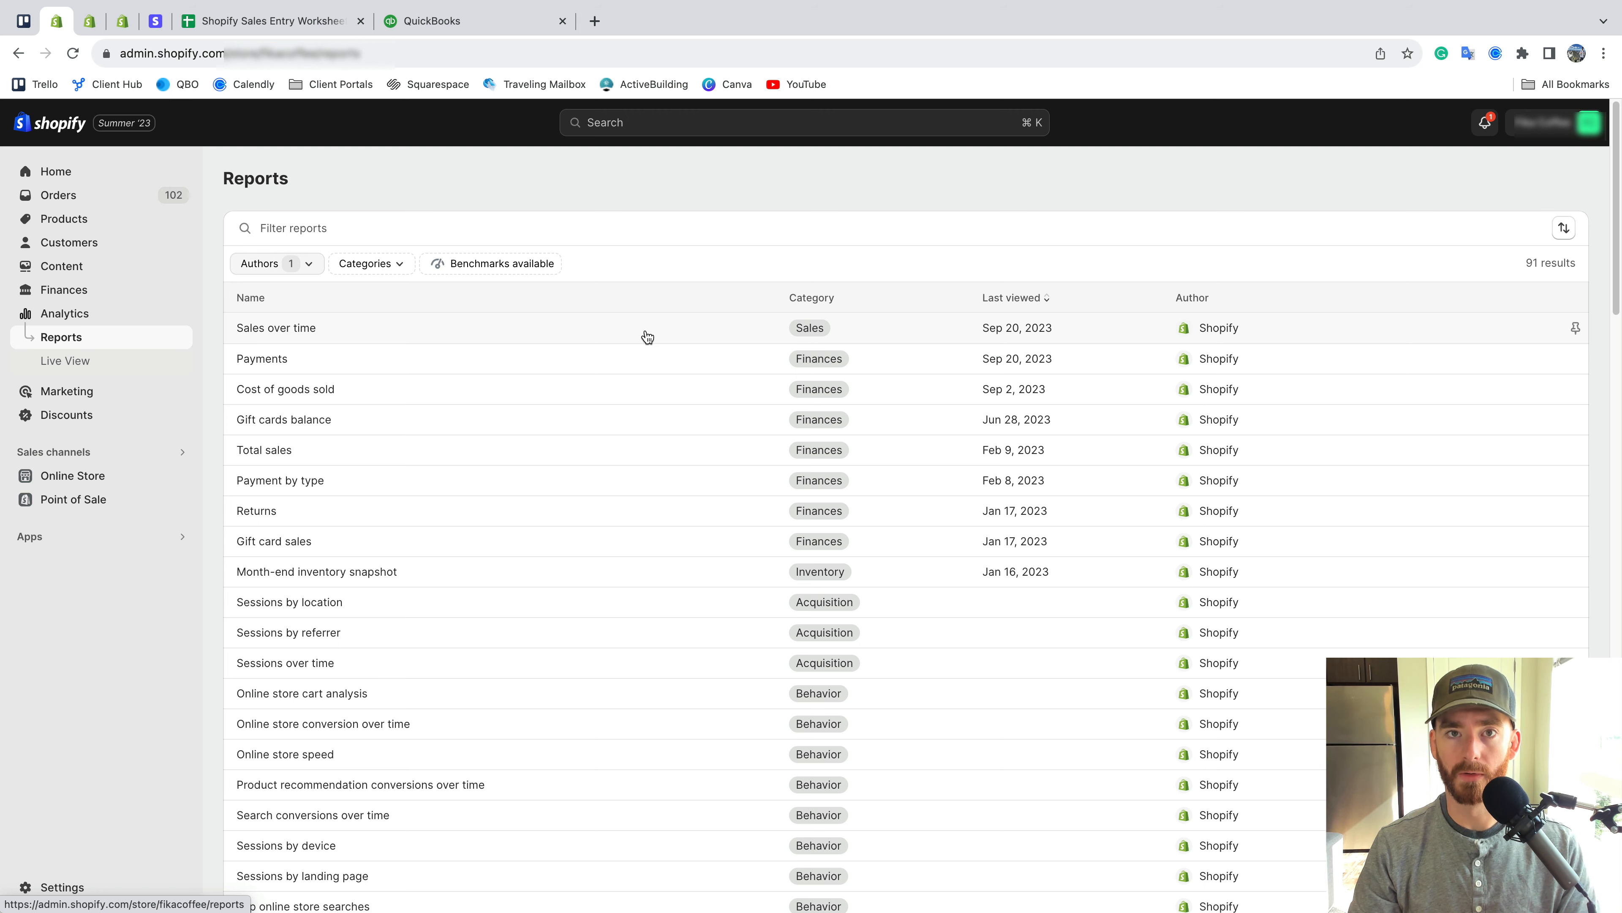
pyautogui.click(349, 327)
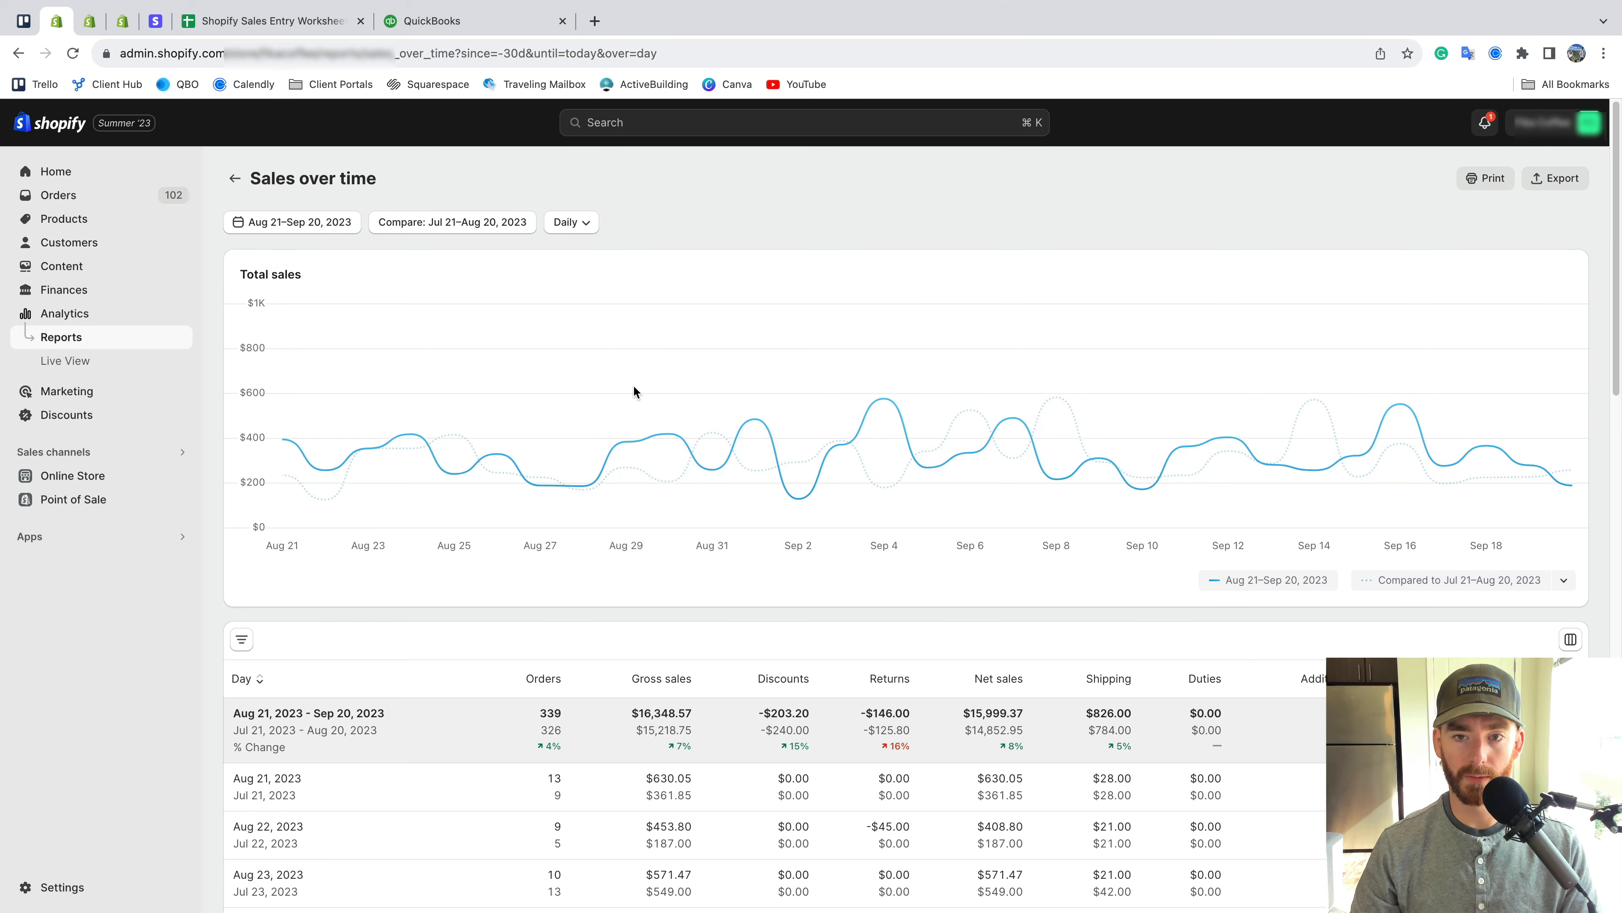
pyautogui.scroll(-4, 634, 392)
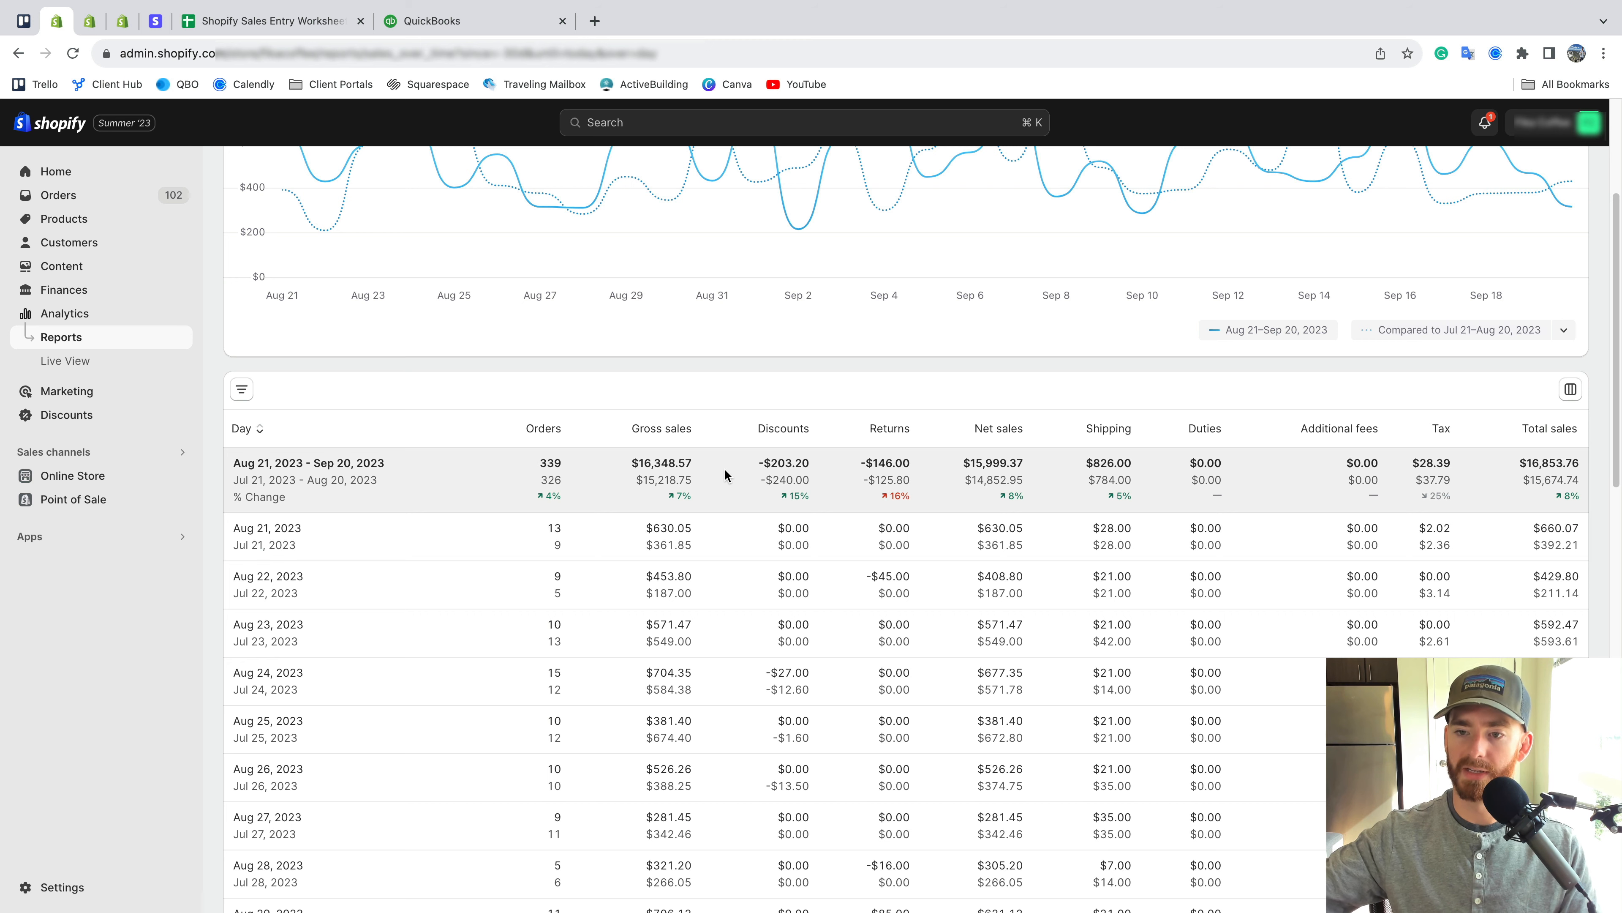
pyautogui.scroll(-1, 1119, 444)
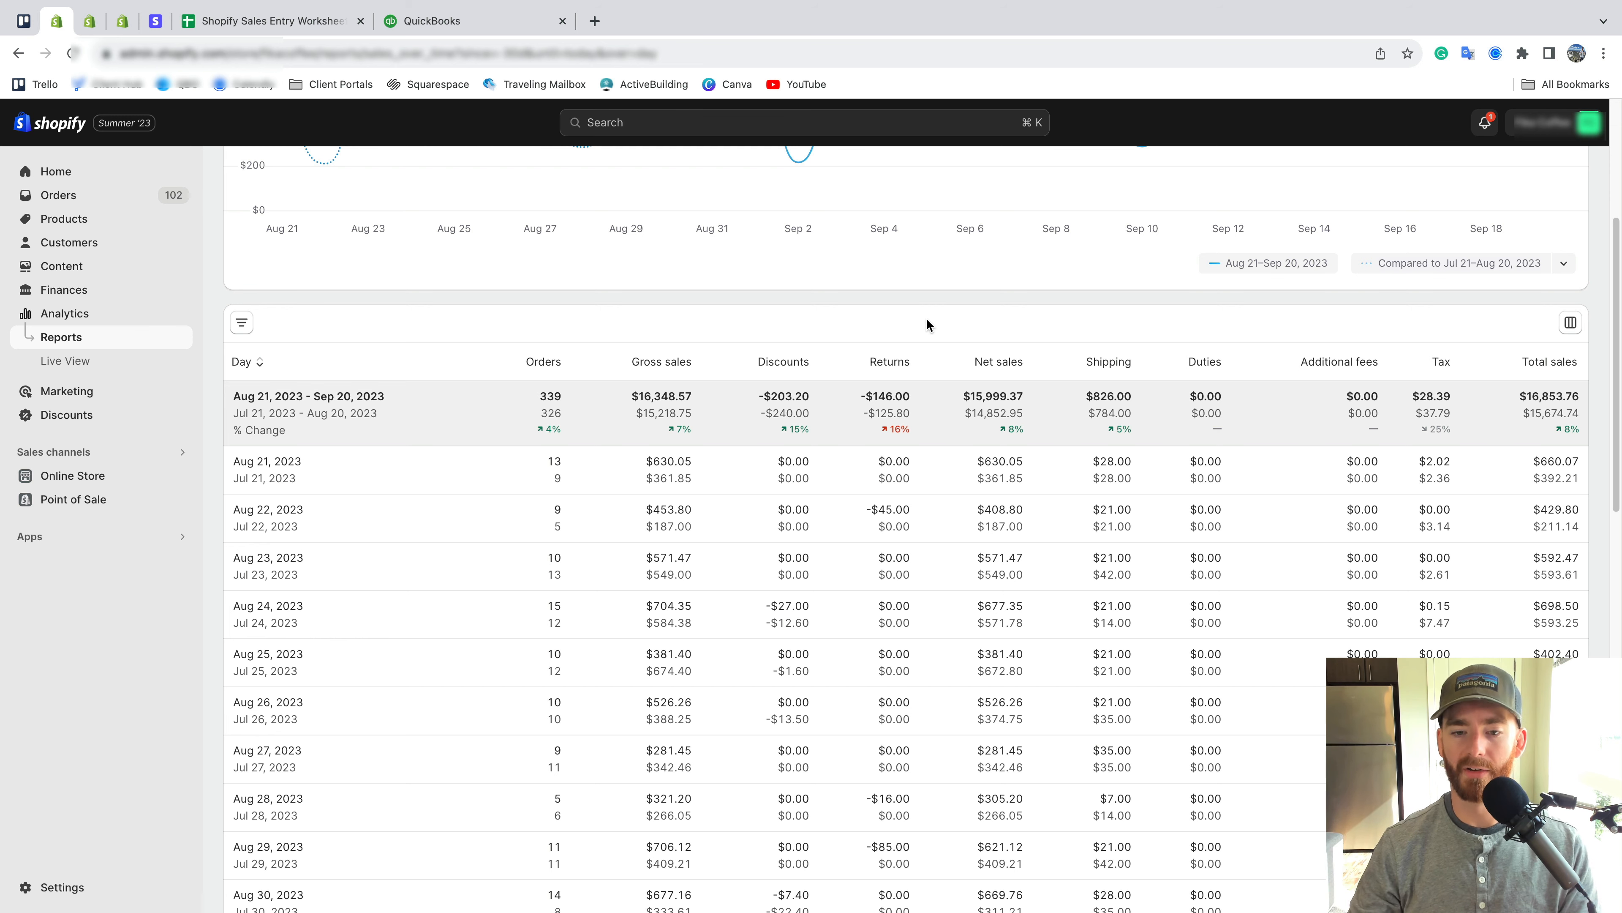
# Open the Payments report from the second Shopify reports page and review the listed payment methods
pyautogui.click(90, 20)
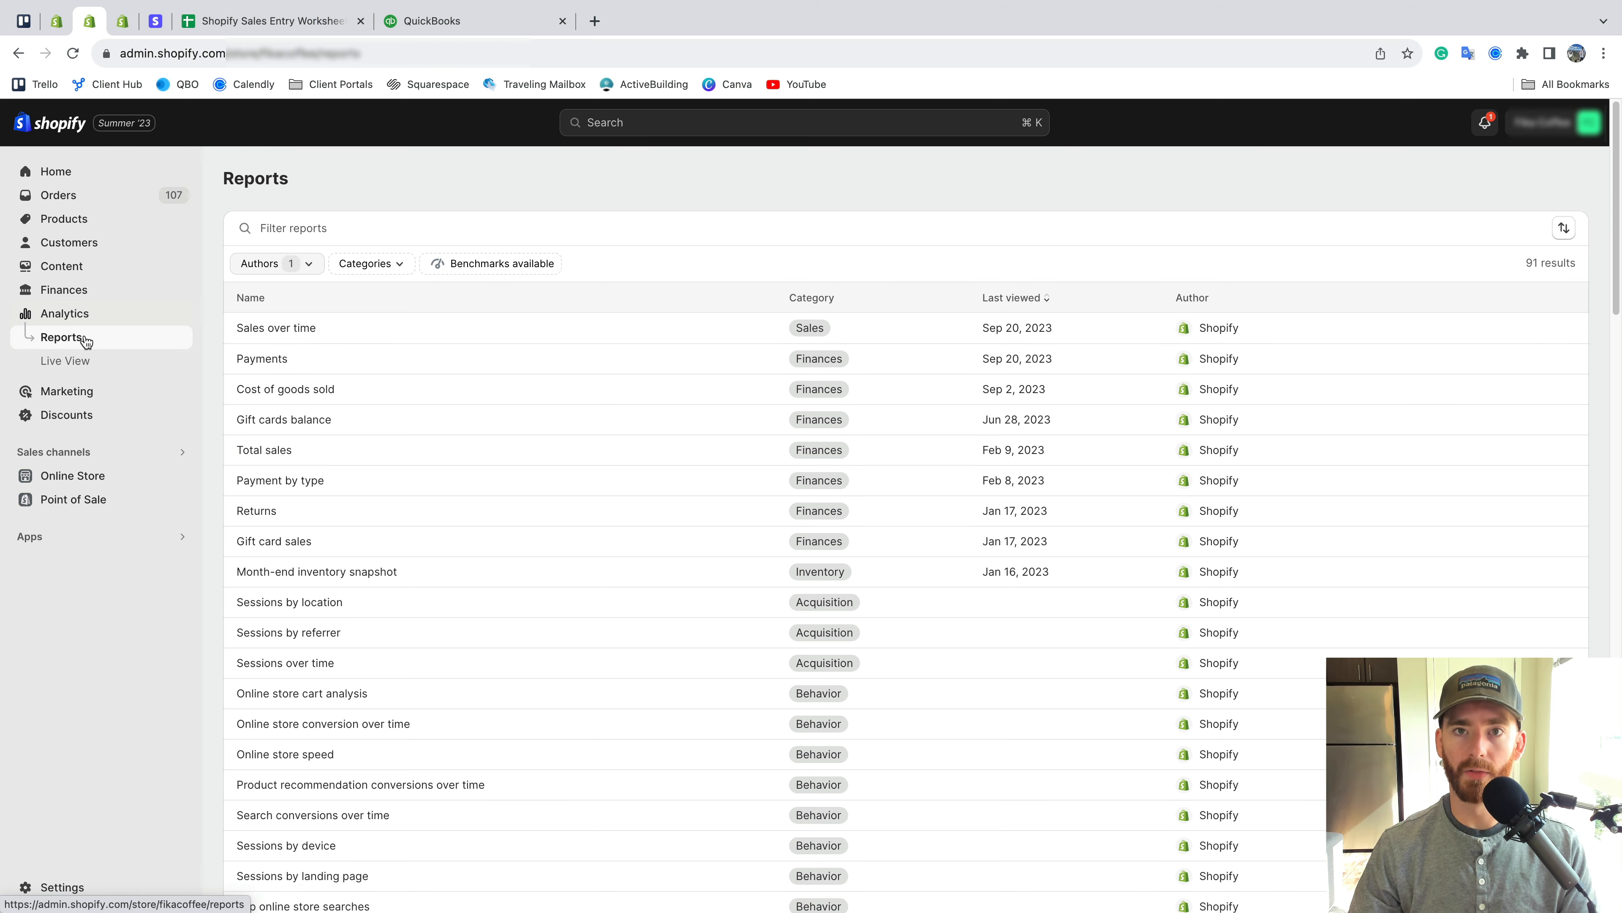
pyautogui.click(321, 363)
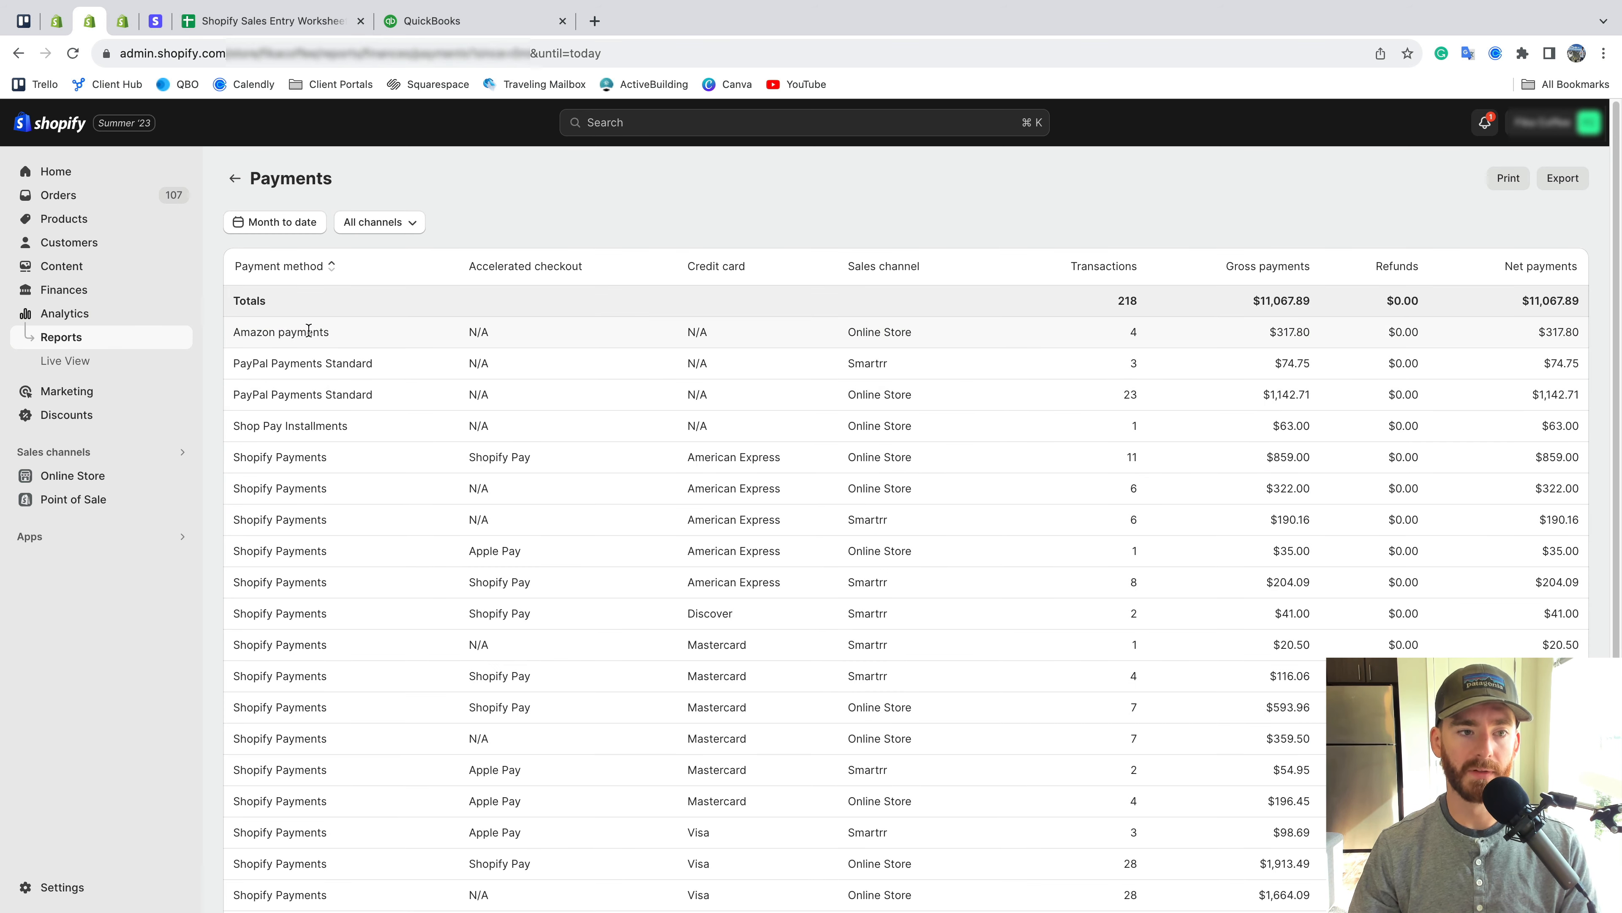
pyautogui.scroll(-5, 306, 452)
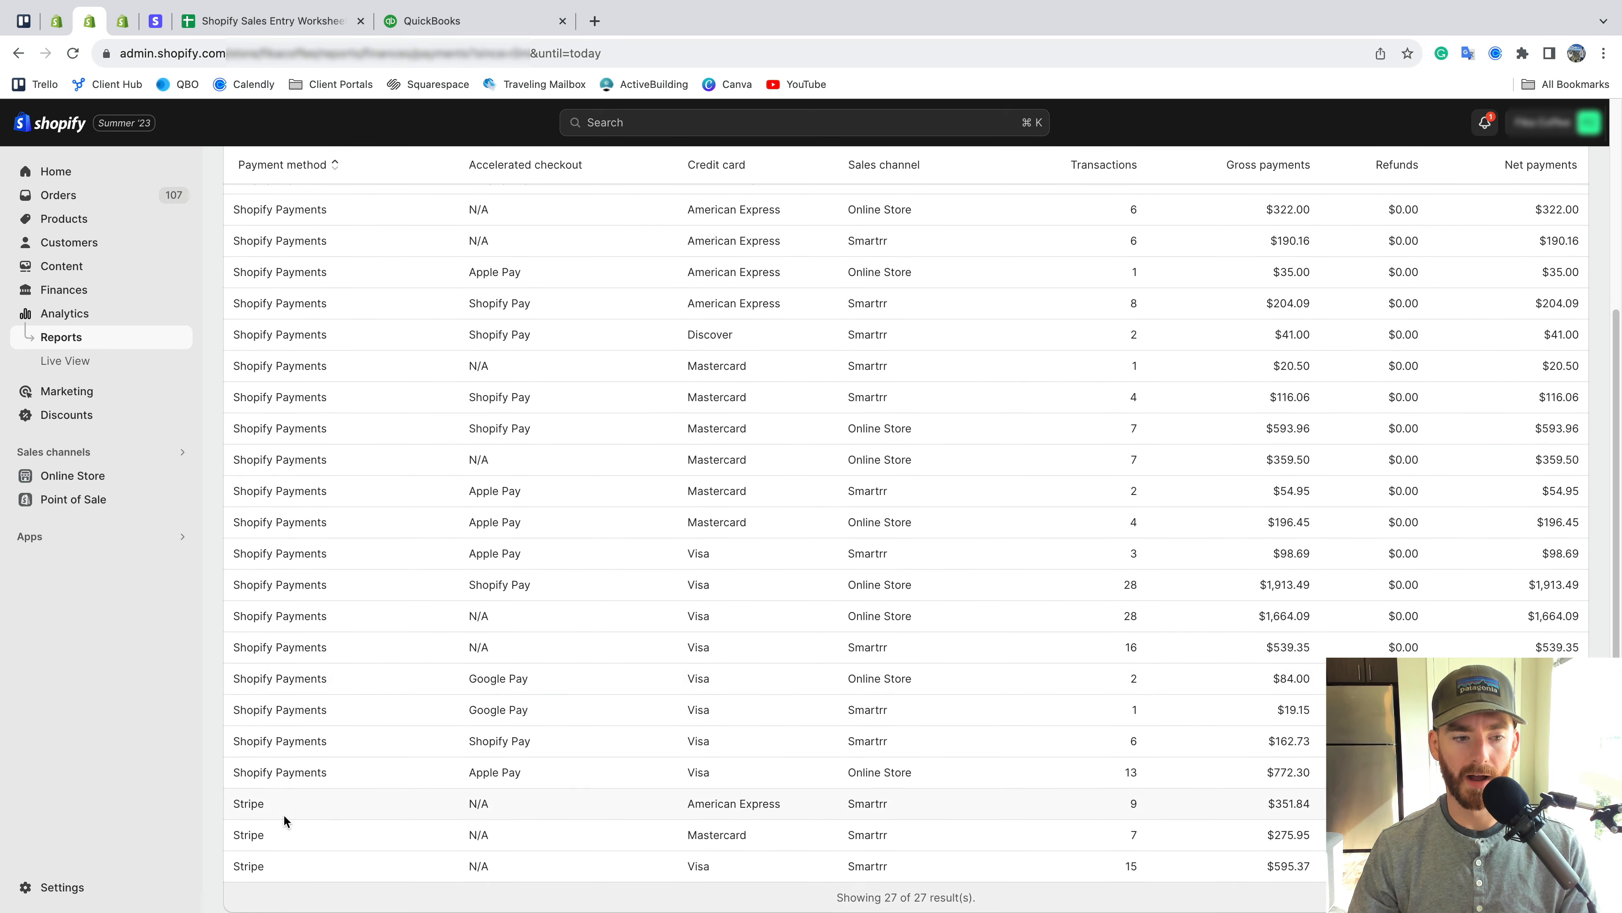
pyautogui.scroll(6, 304, 586)
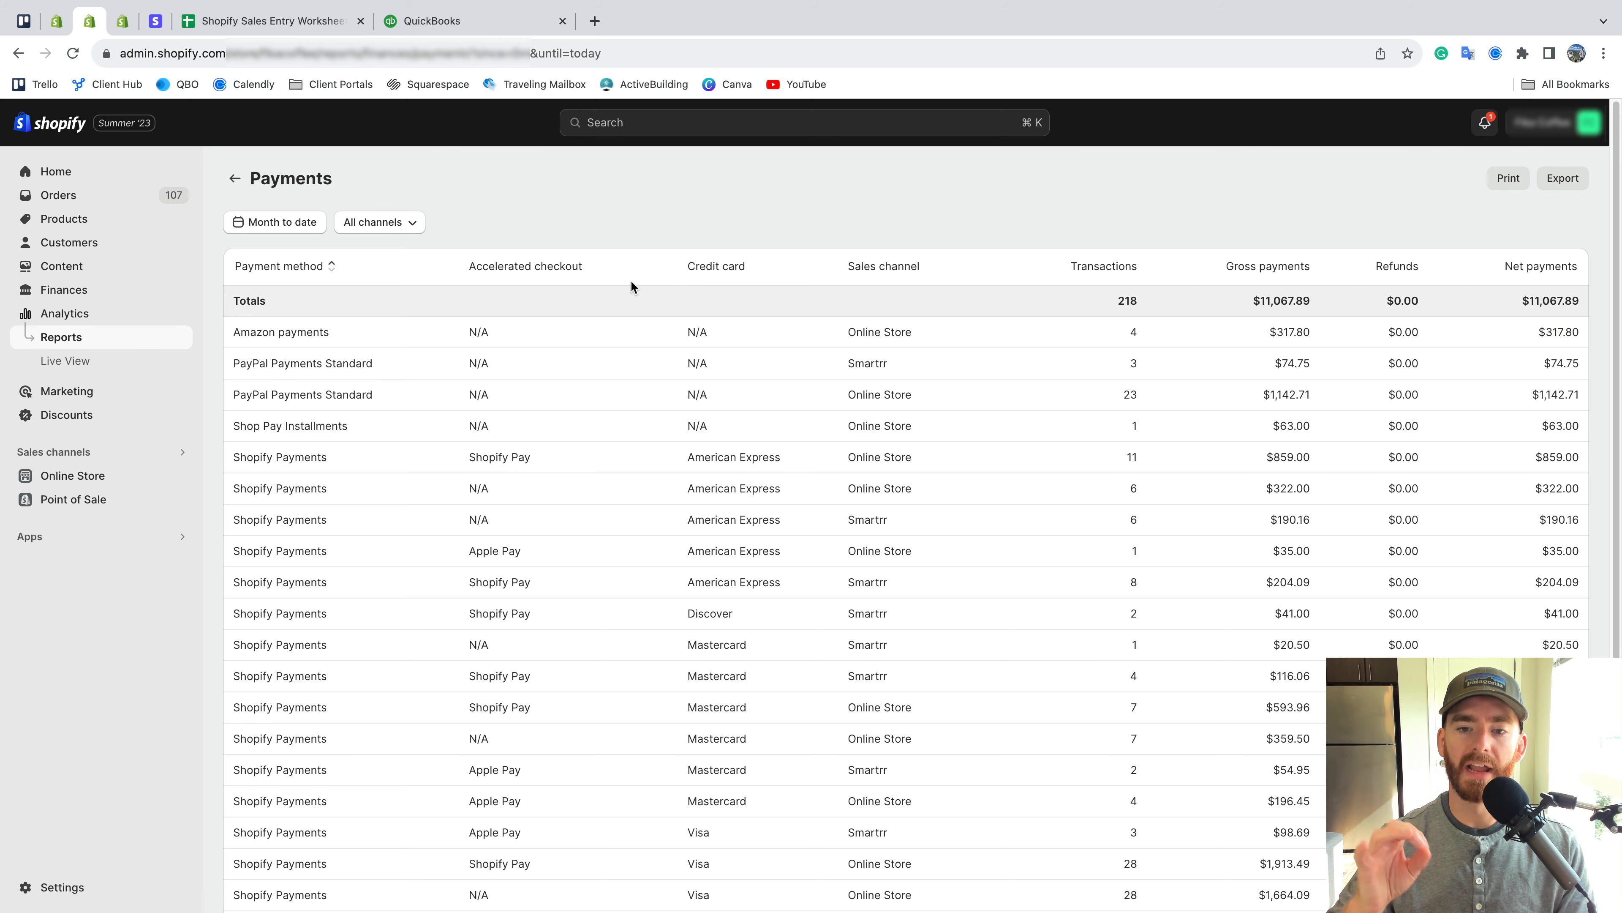
# Switch to QuickBooks, open the chart of accounts and browse the account list
pyautogui.click(443, 28)
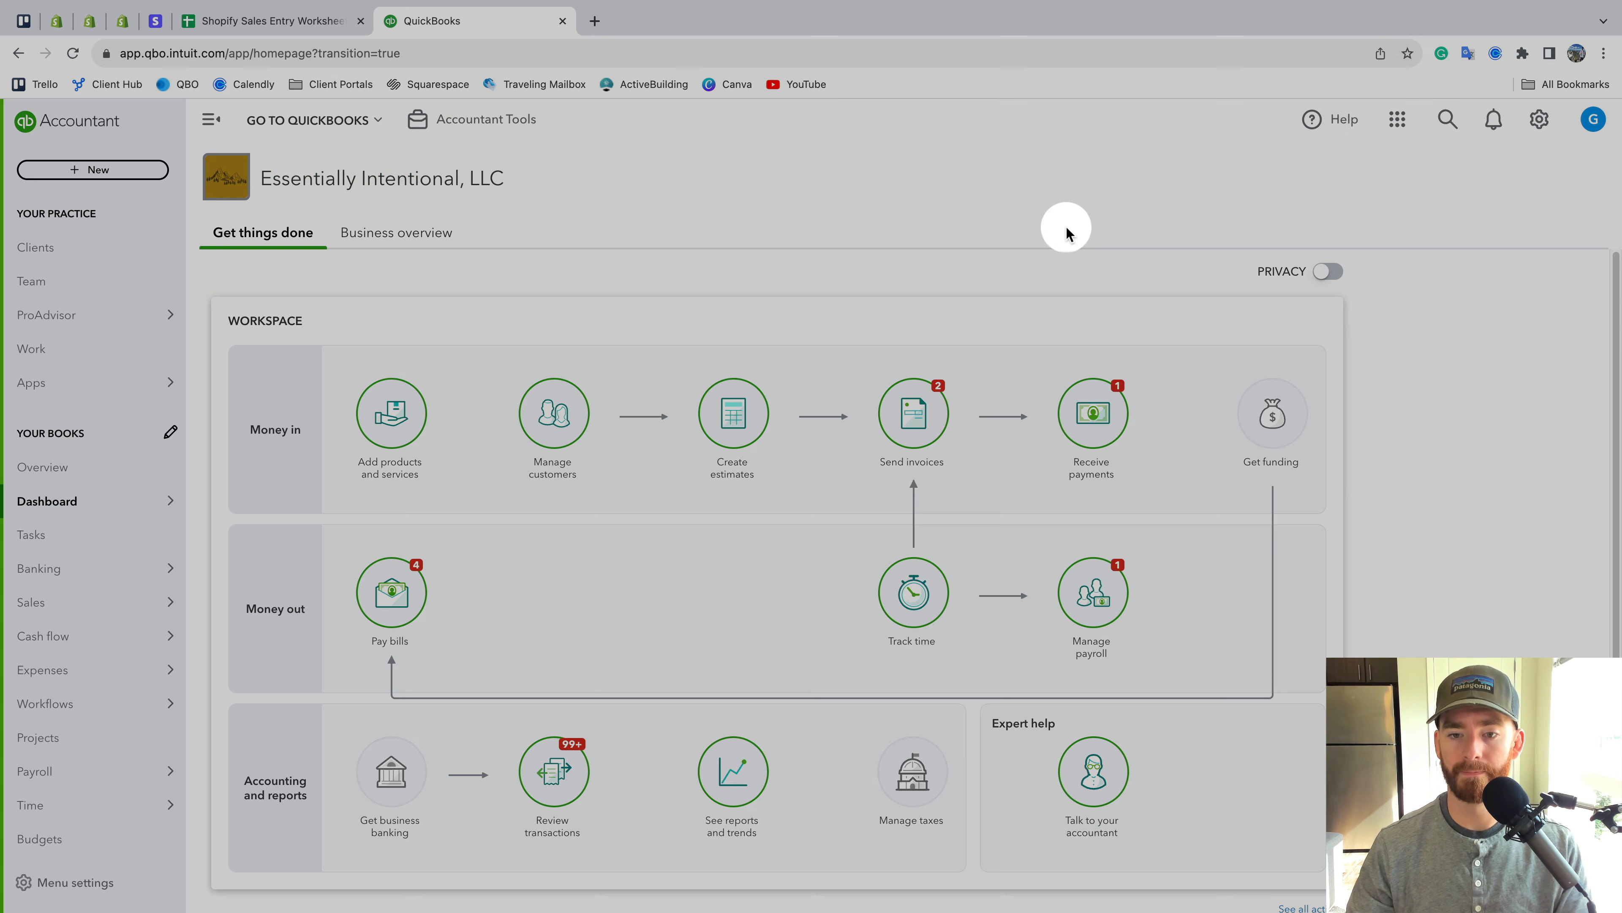
pyautogui.click(1546, 114)
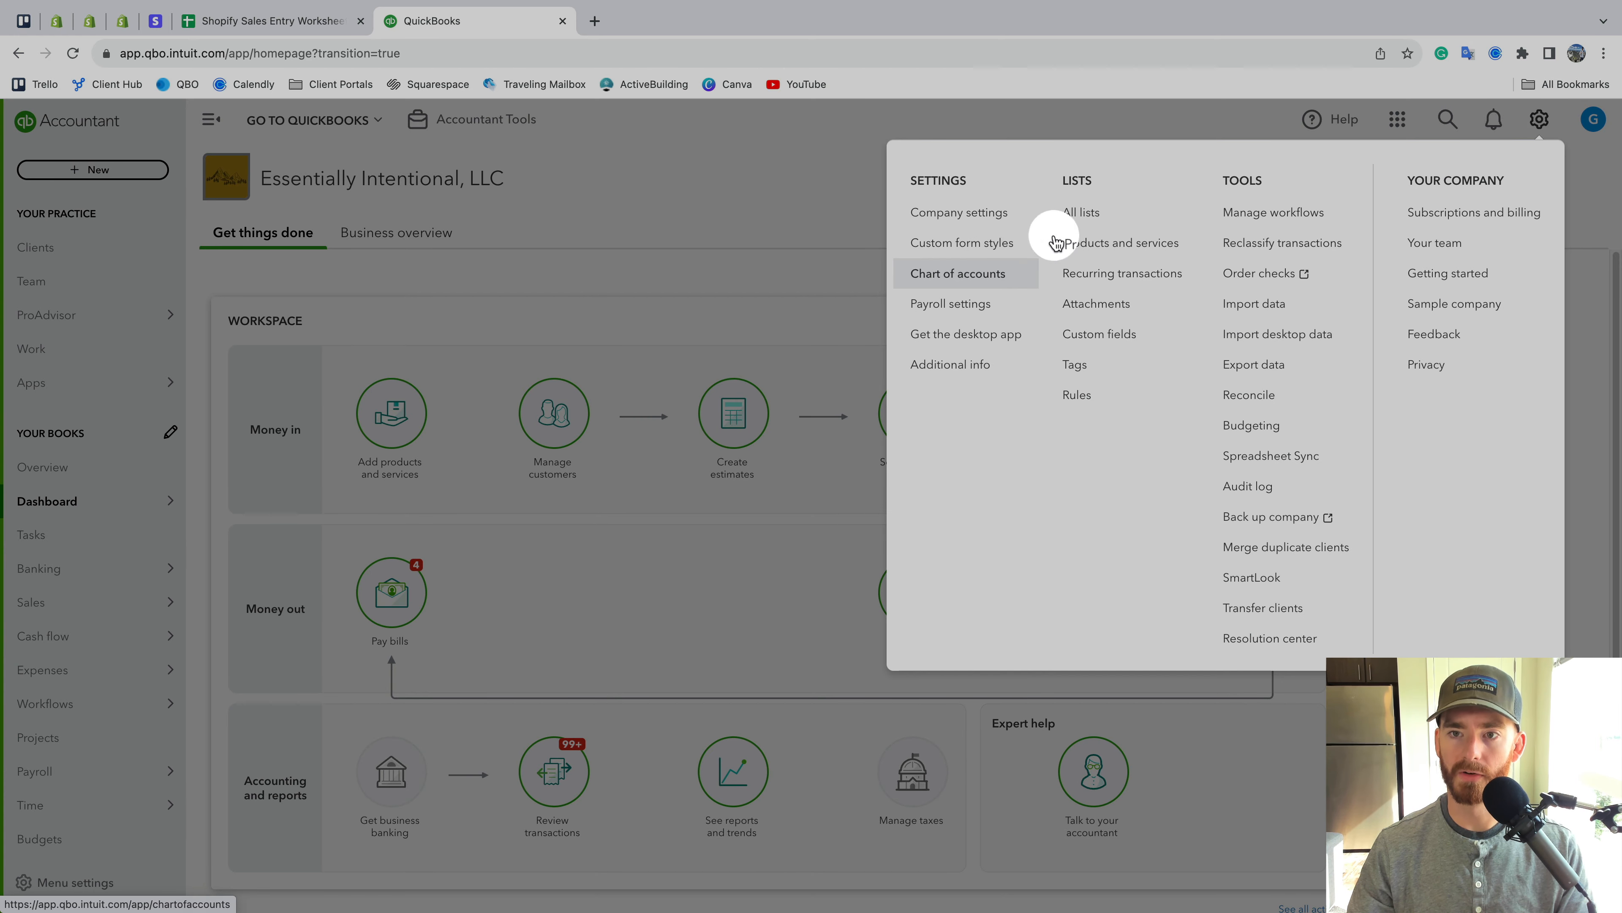
pyautogui.click(994, 276)
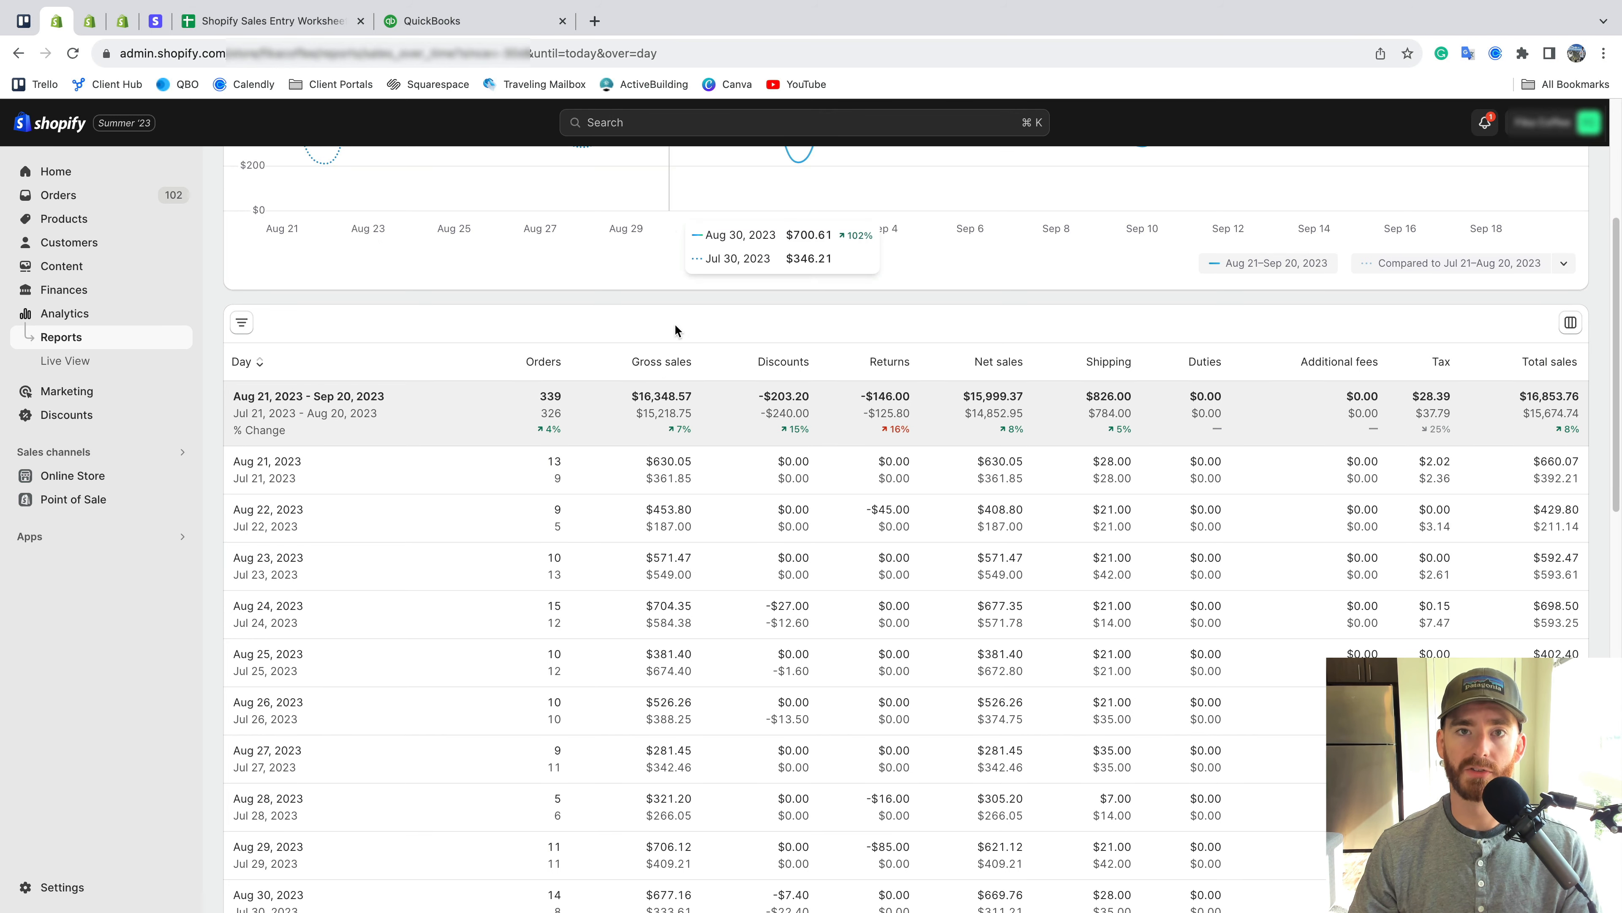
pyautogui.click(497, 24)
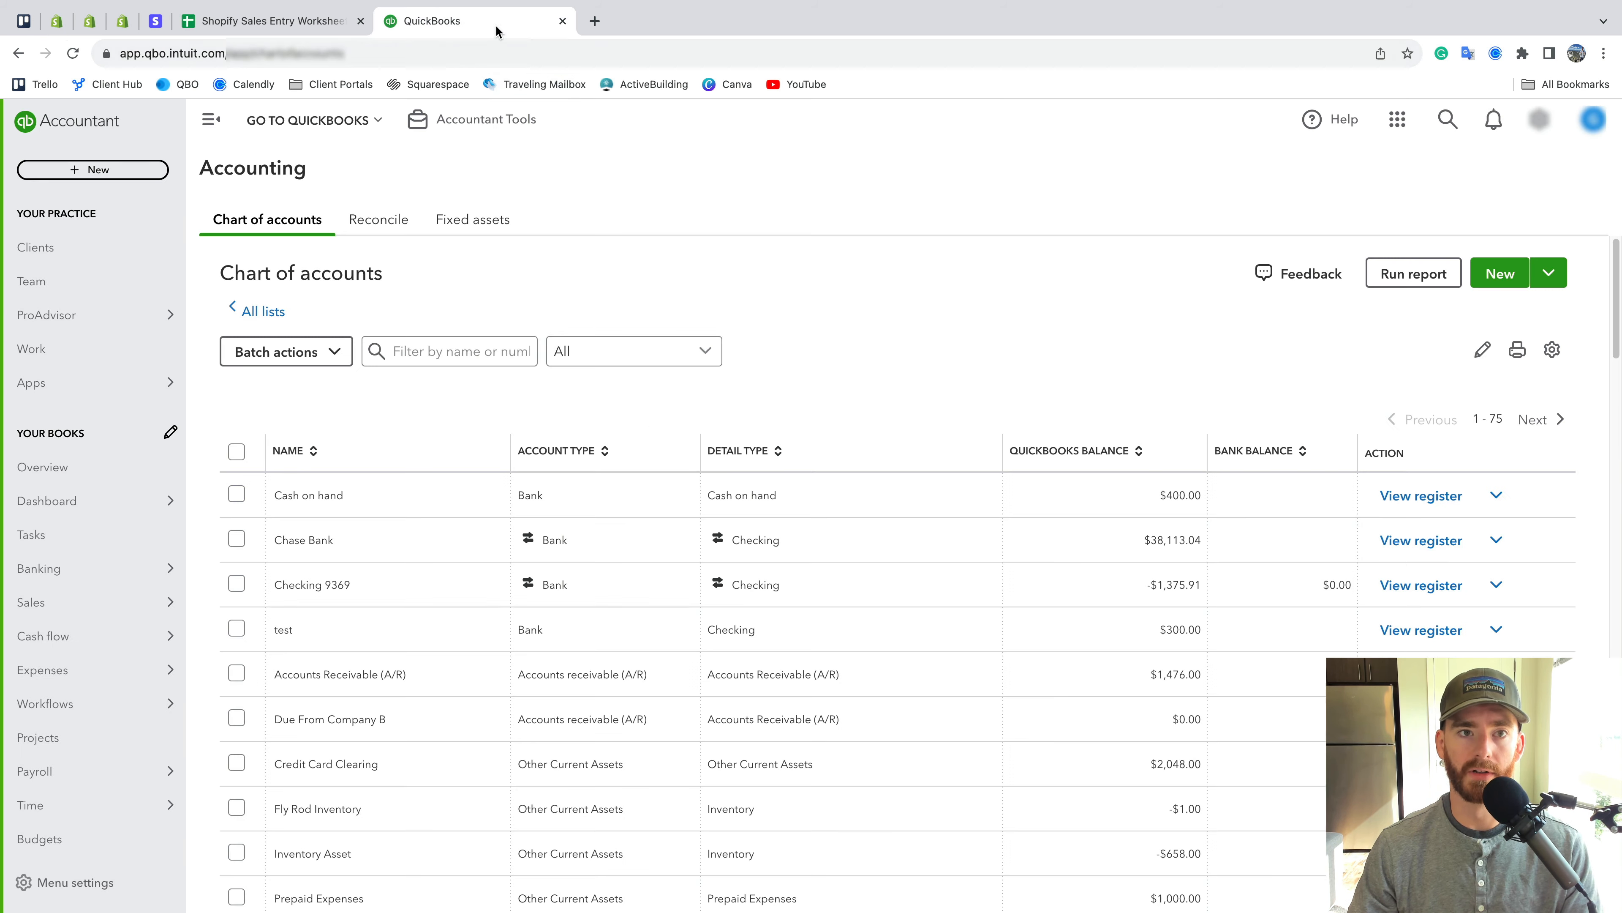
pyautogui.scroll(-20, 474, 349)
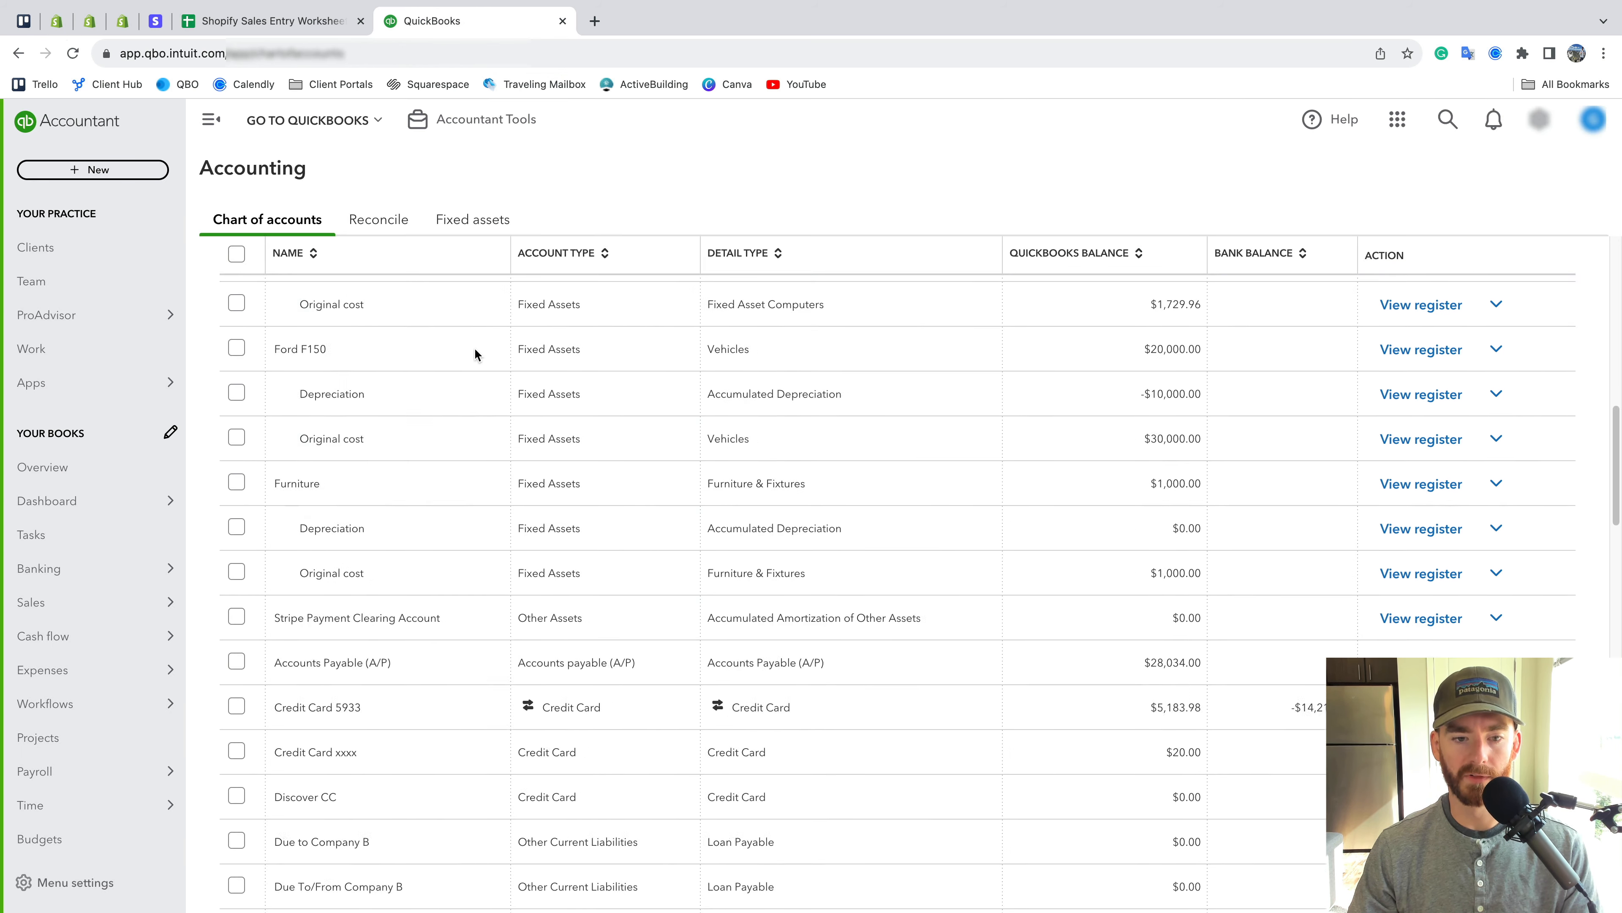
pyautogui.scroll(2, 474, 355)
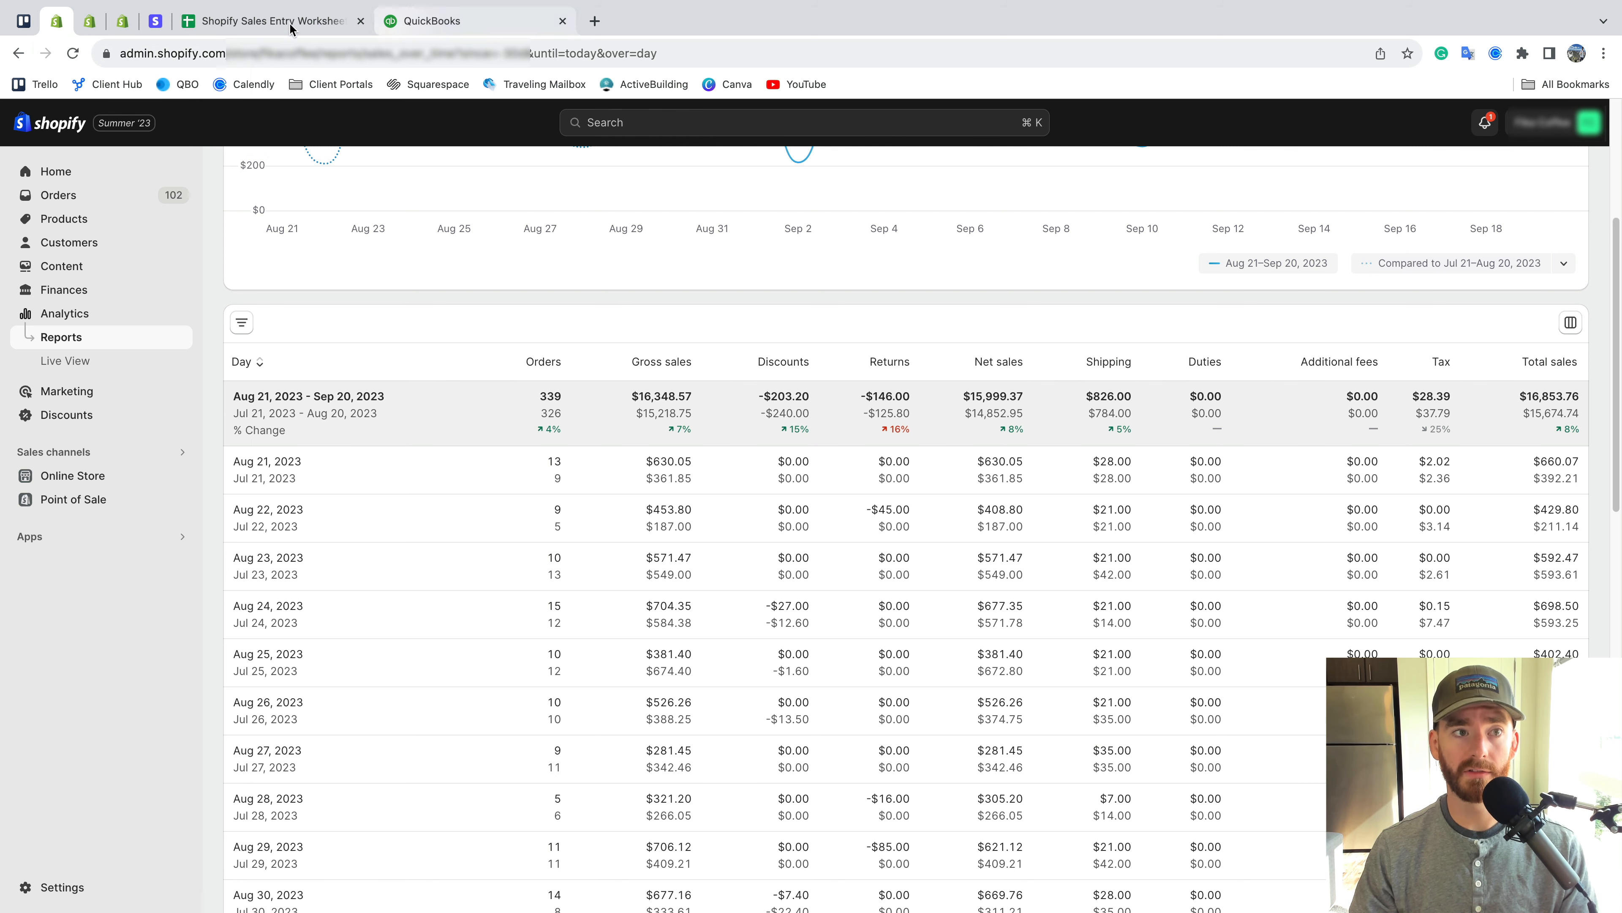
# Return to the QuickBooks chart of accounts and filter it by "disc" to look for a discounts account
pyautogui.click(450, 20)
pyautogui.scroll(-1, 589, 439)
pyautogui.scroll(-3, 589, 441)
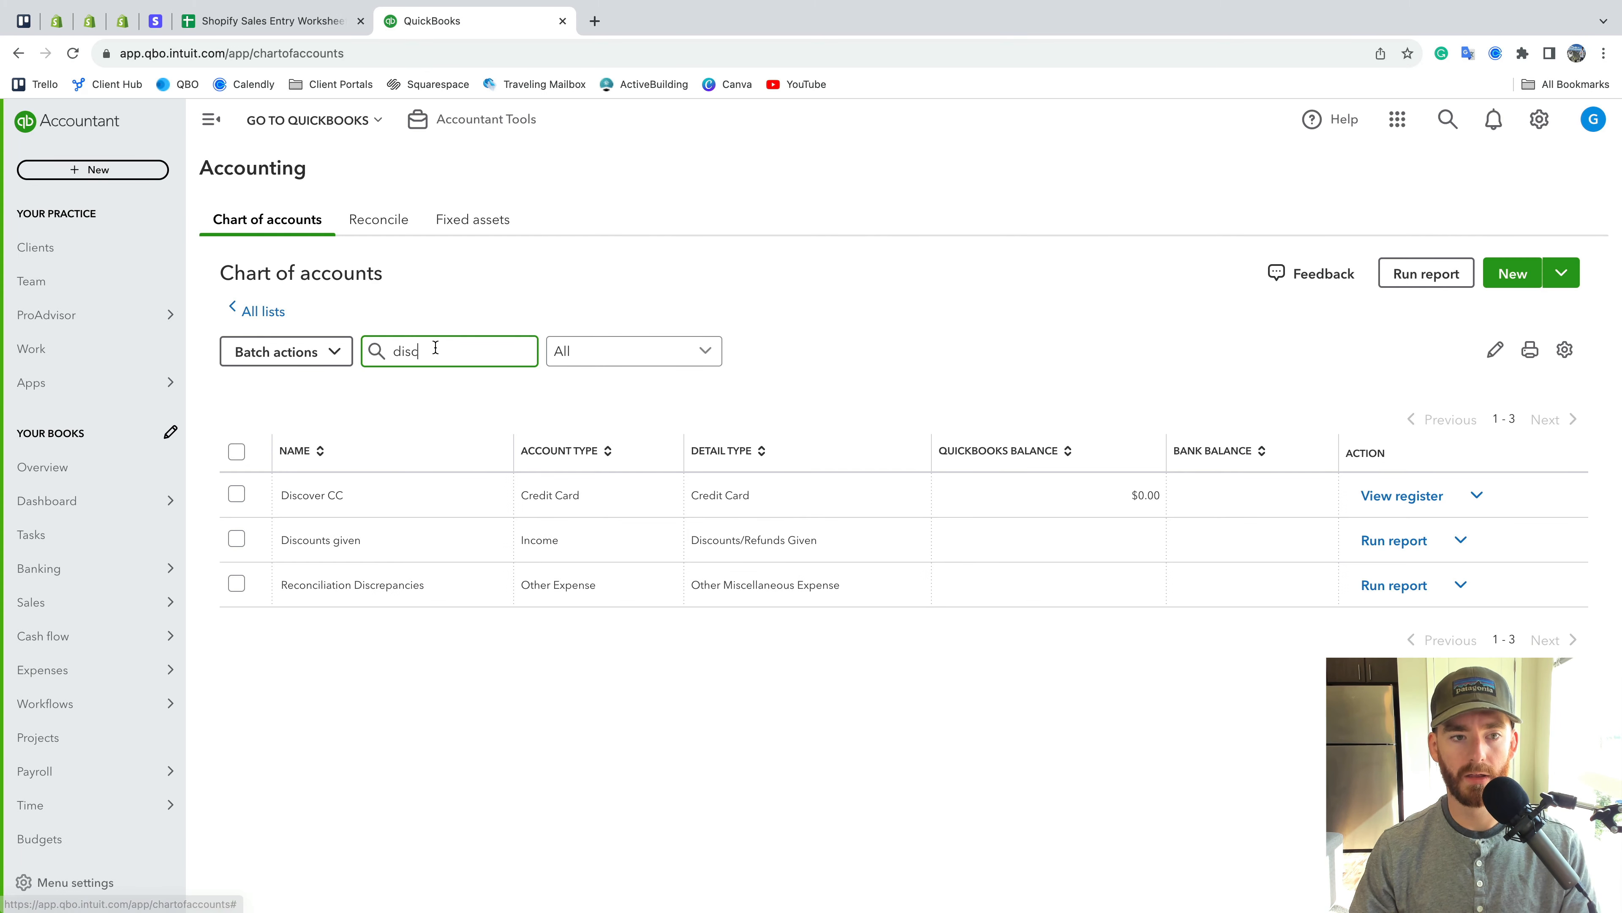
# Filter the chart of accounts by "ref" to look for a refunds account
pyautogui.doubleClick(435, 347)
pyautogui.write('retu')
pyautogui.press('BackSpace')
pyautogui.press('BackSpace')
pyautogui.press('BackSpace')
pyautogui.press('BackSpace')
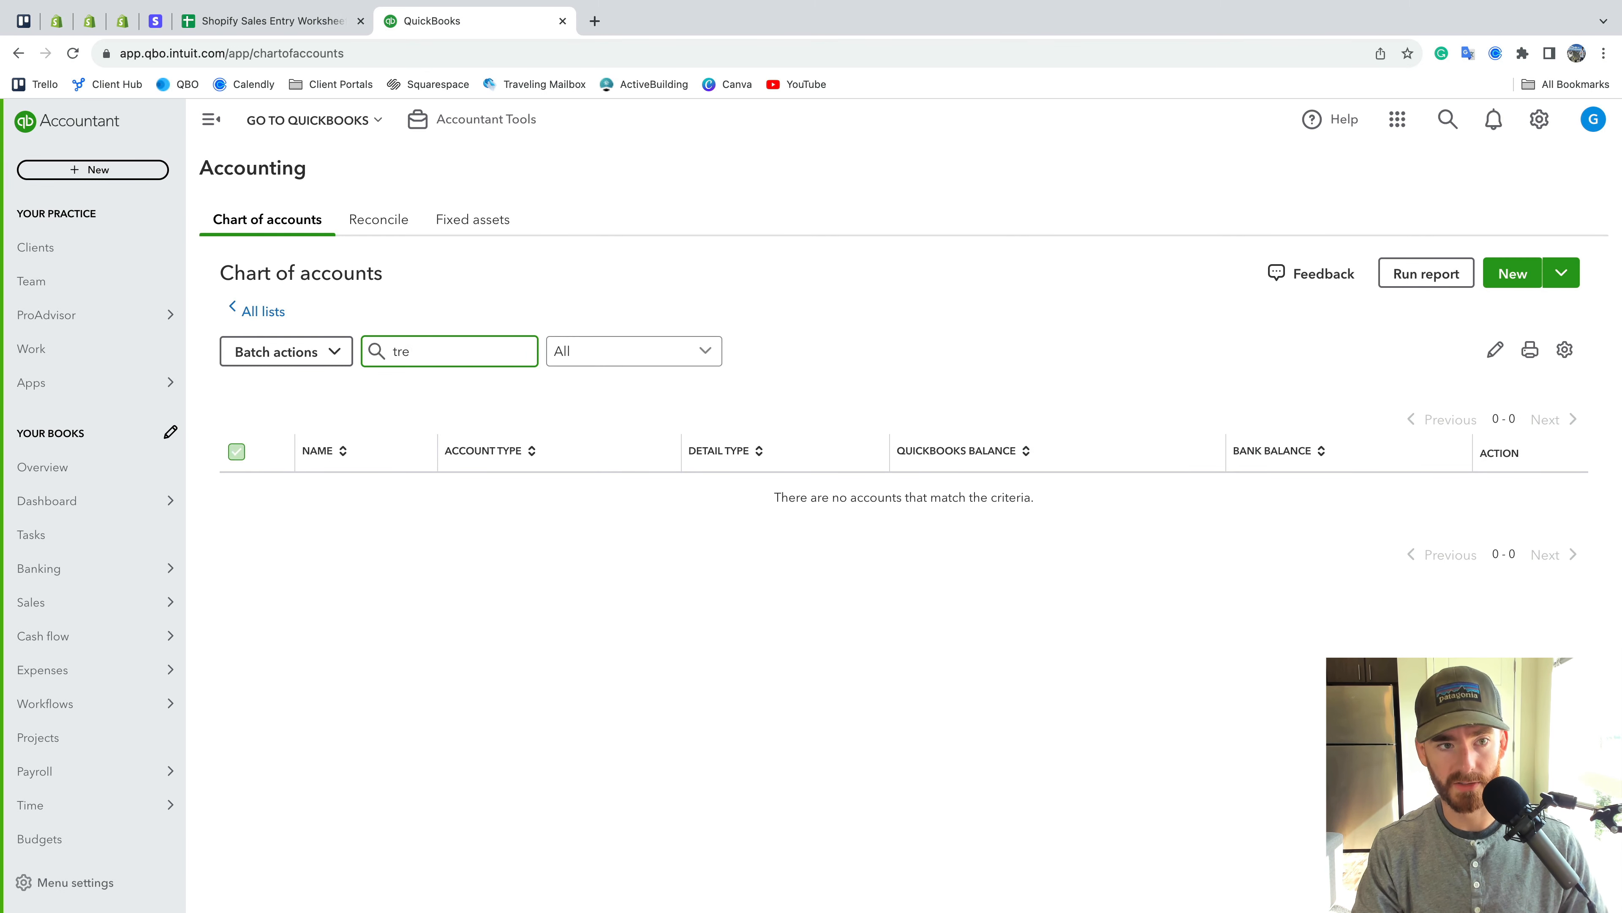
pyautogui.write('ref')
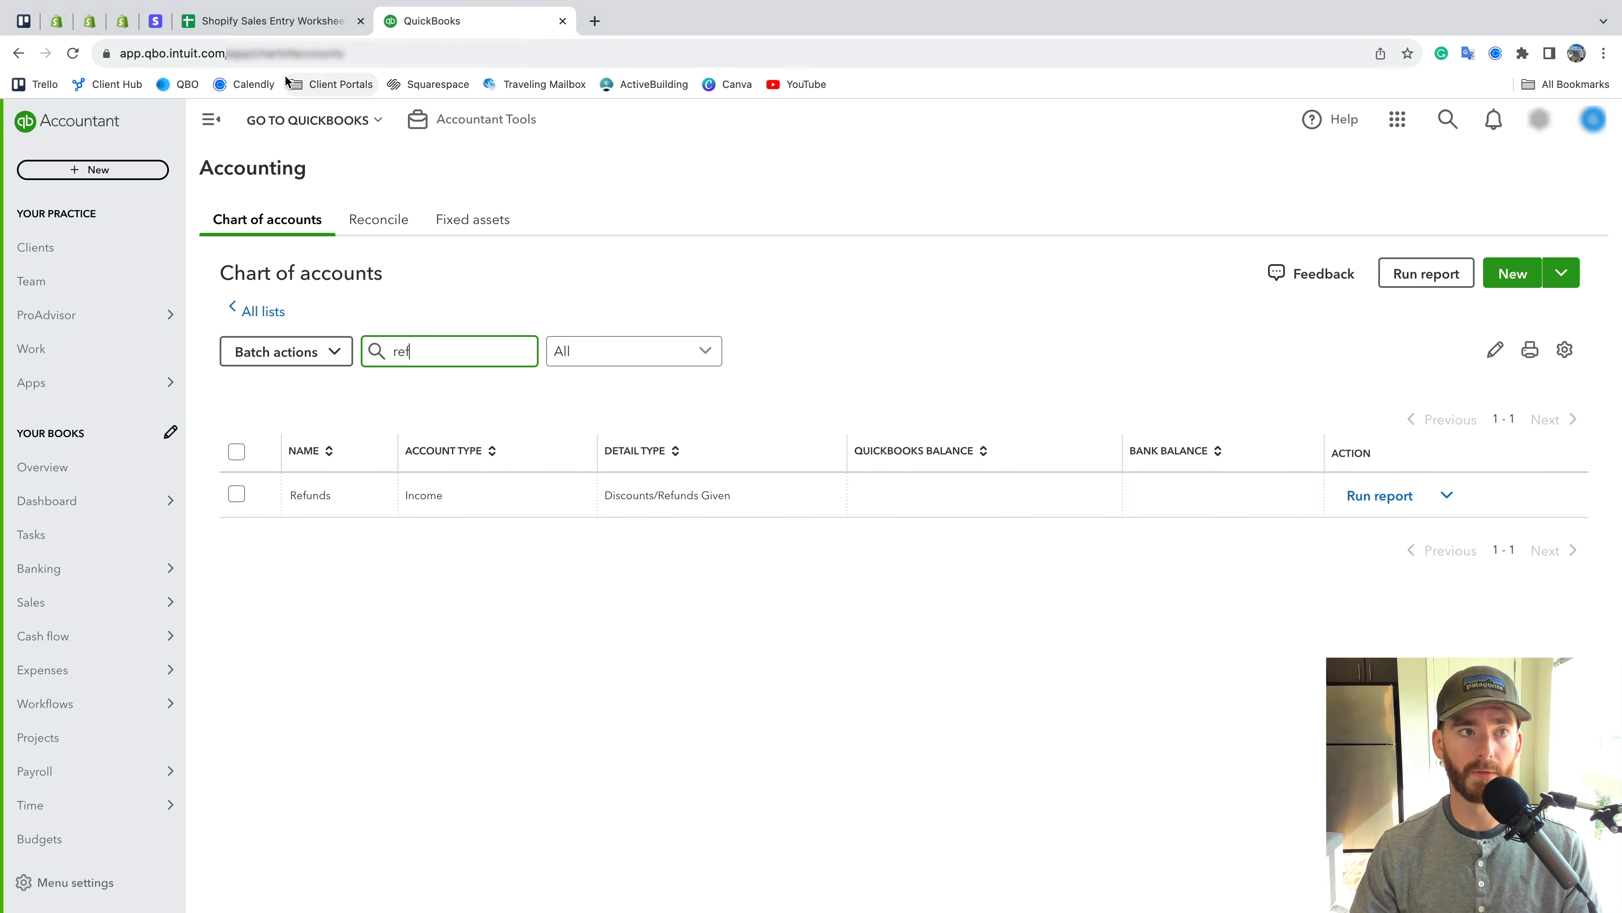
# Check the shipping column in Shopify's Sales over time report, and filter the QuickBooks chart of accounts by "ship"
pyautogui.click(55, 23)
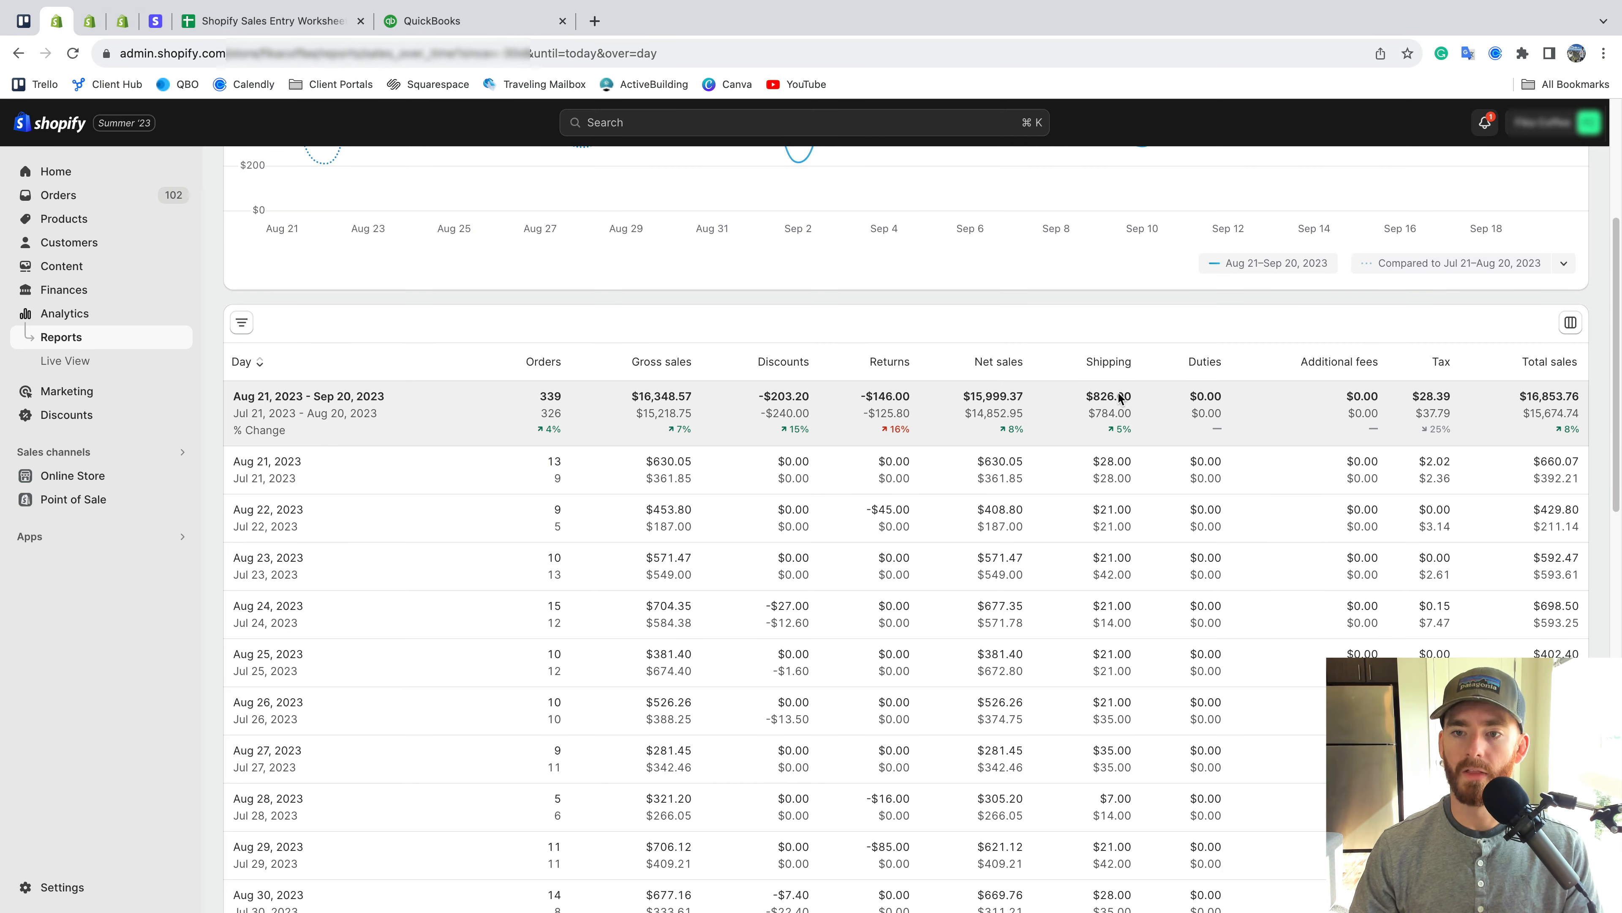
pyautogui.click(460, 23)
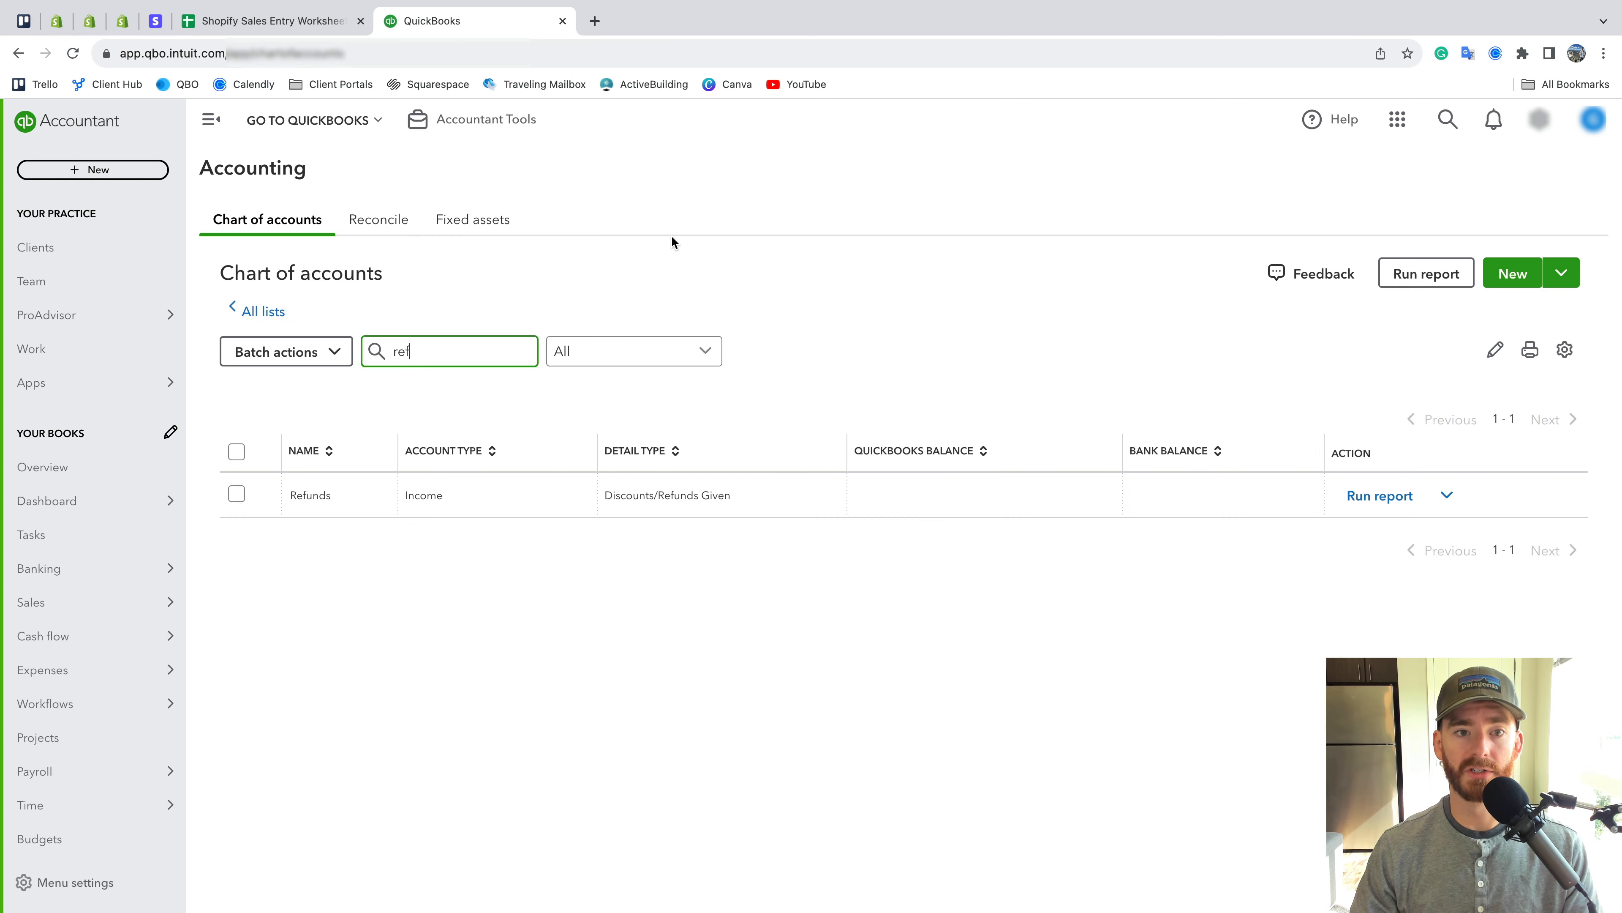
pyautogui.doubleClick(398, 349)
pyautogui.write('ship')
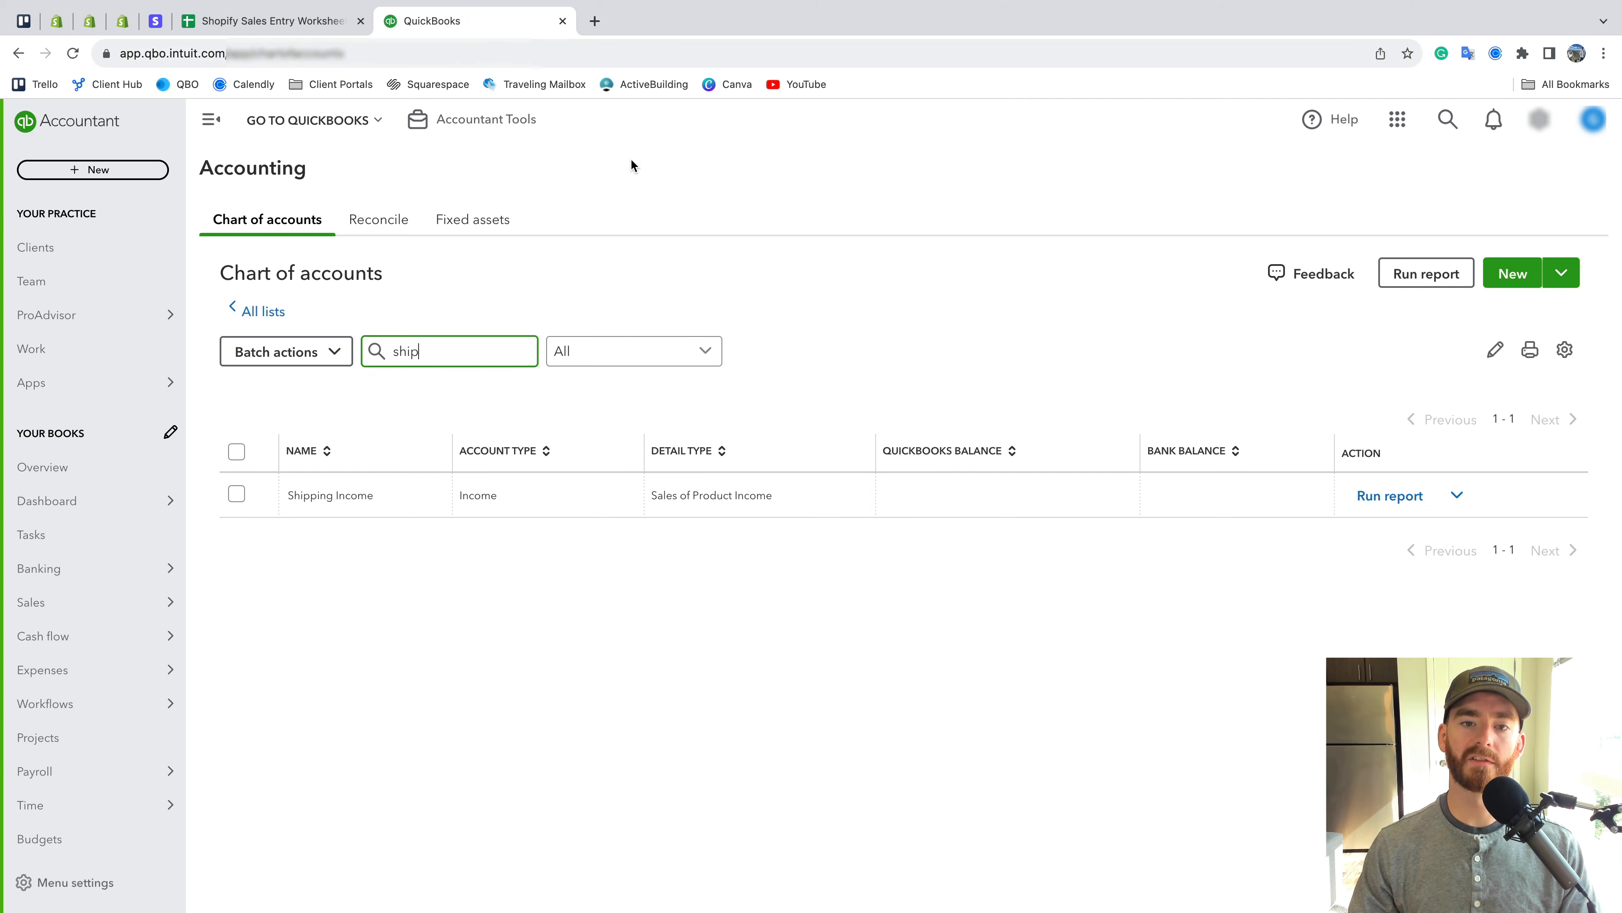
# Clear the shipping filter and filter the chart of accounts by "sales" to look for sales accounts
pyautogui.click(460, 374)
pyautogui.doubleClick(460, 352)
pyautogui.press('BackSpace')
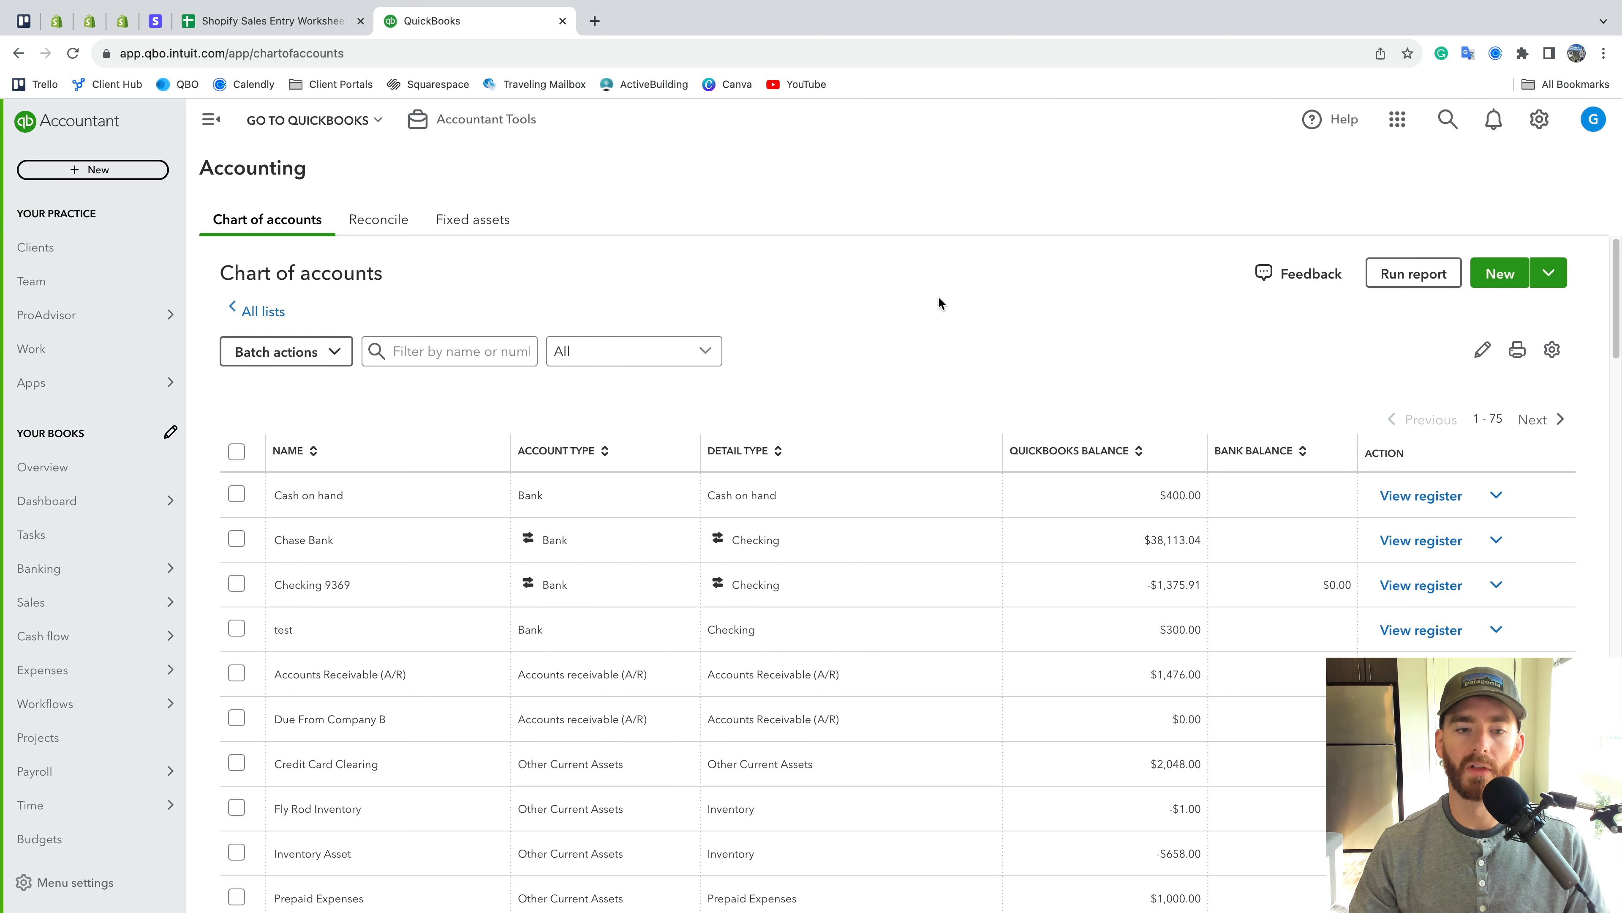
pyautogui.click(469, 348)
pyautogui.write('sales')
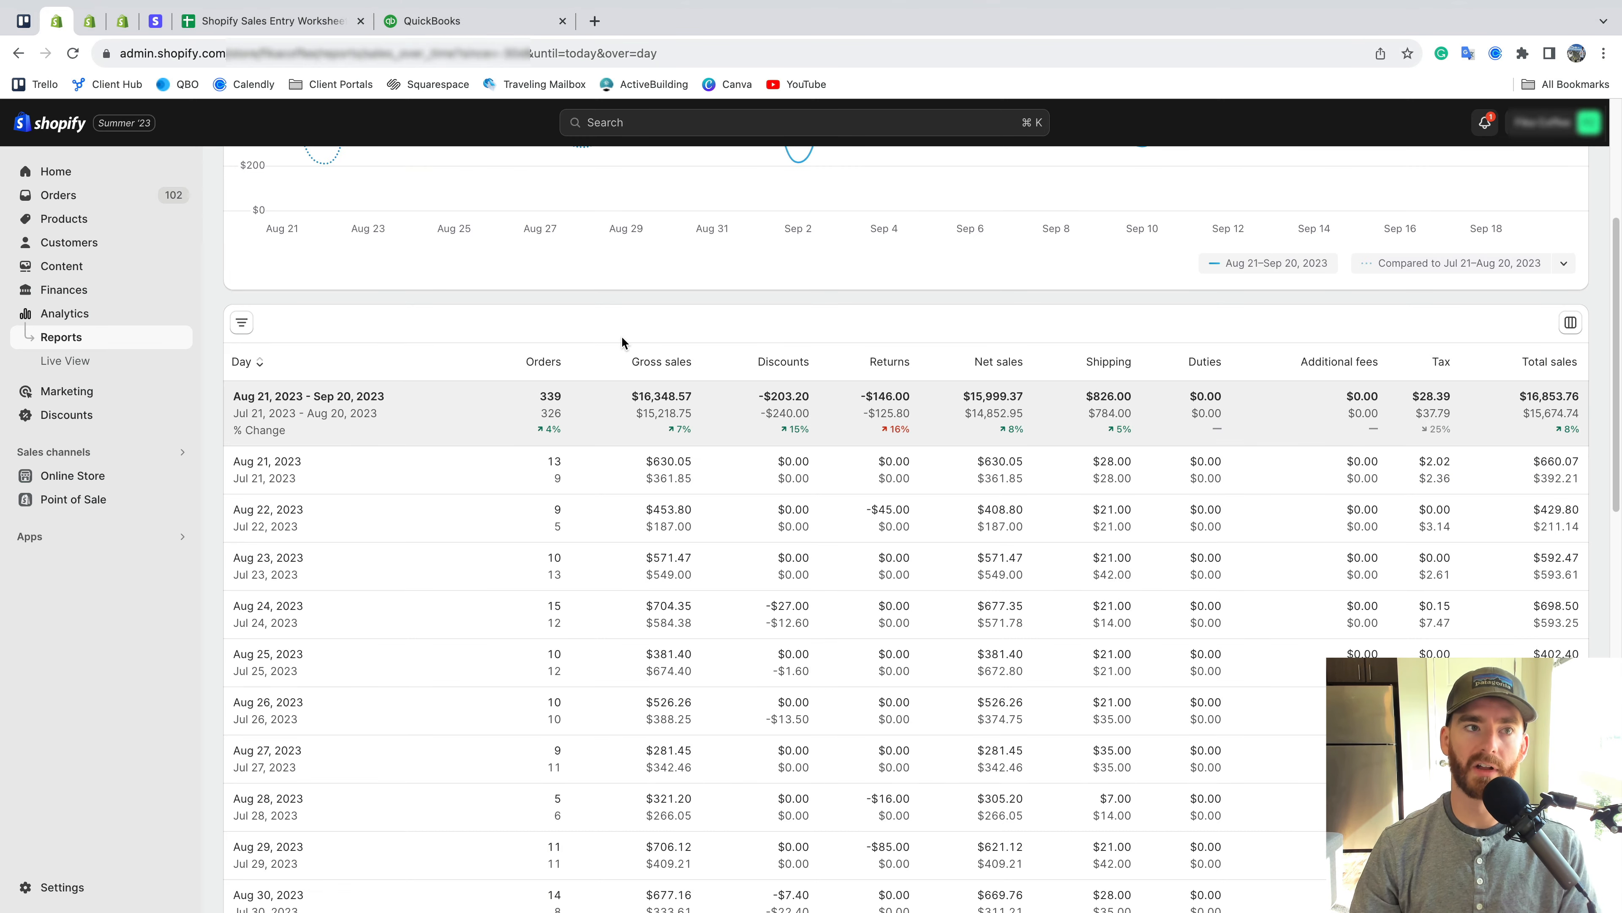
# Examine Shopify's Payments report for the payment methods used, from Amazon and PayPal through Shopify Payments and Stripe
pyautogui.hotkey('ctrl', 'Tab')
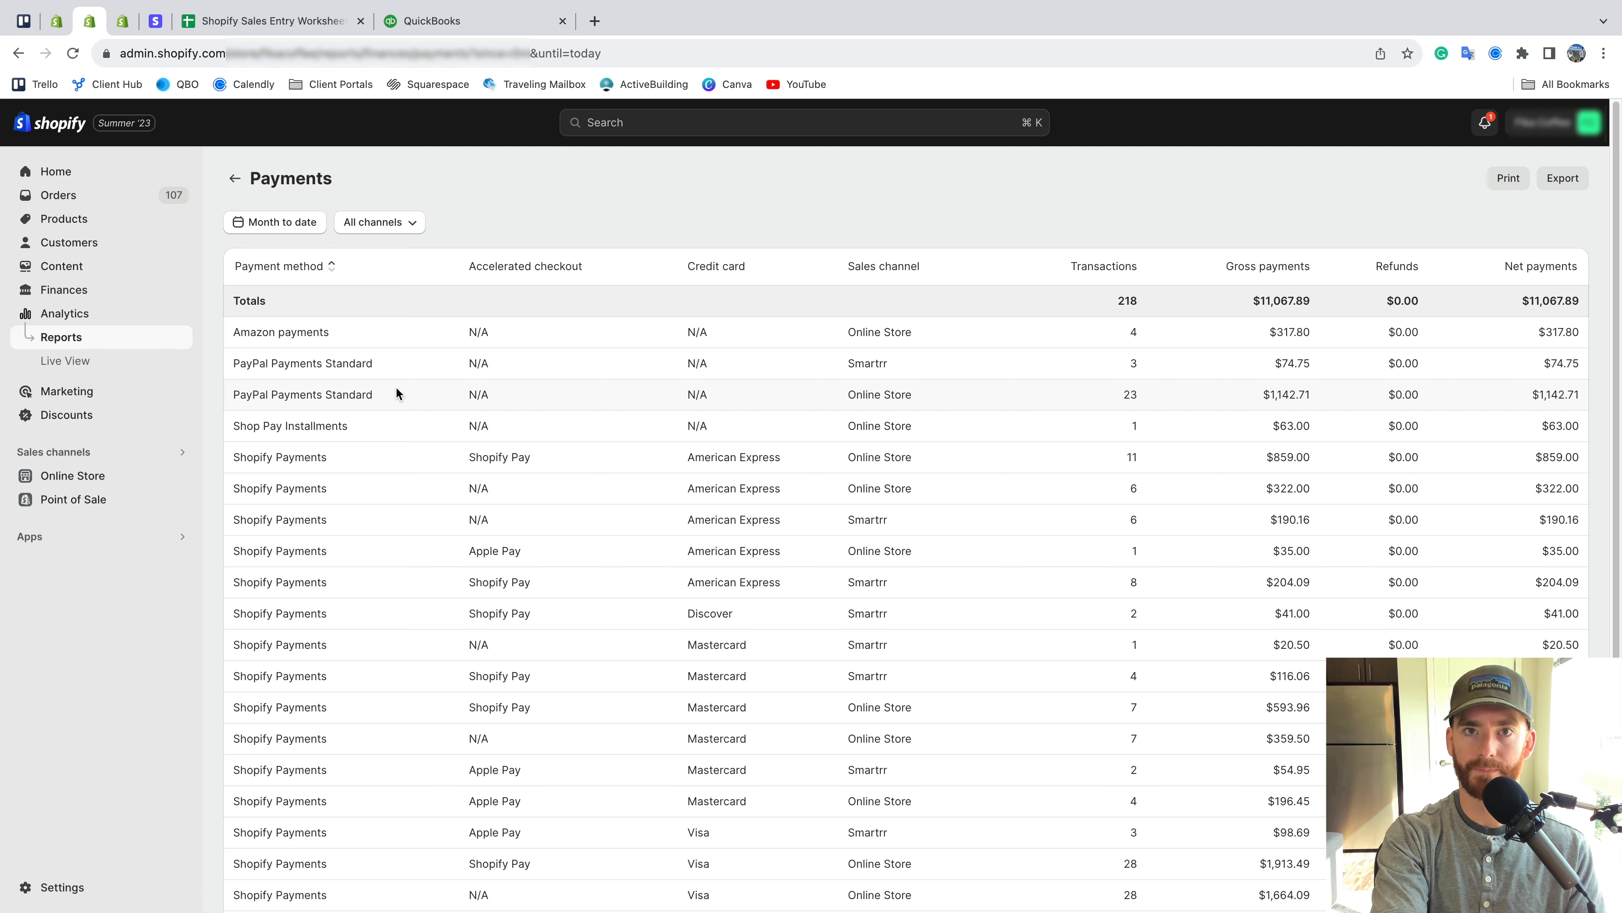
pyautogui.scroll(-5, 476, 575)
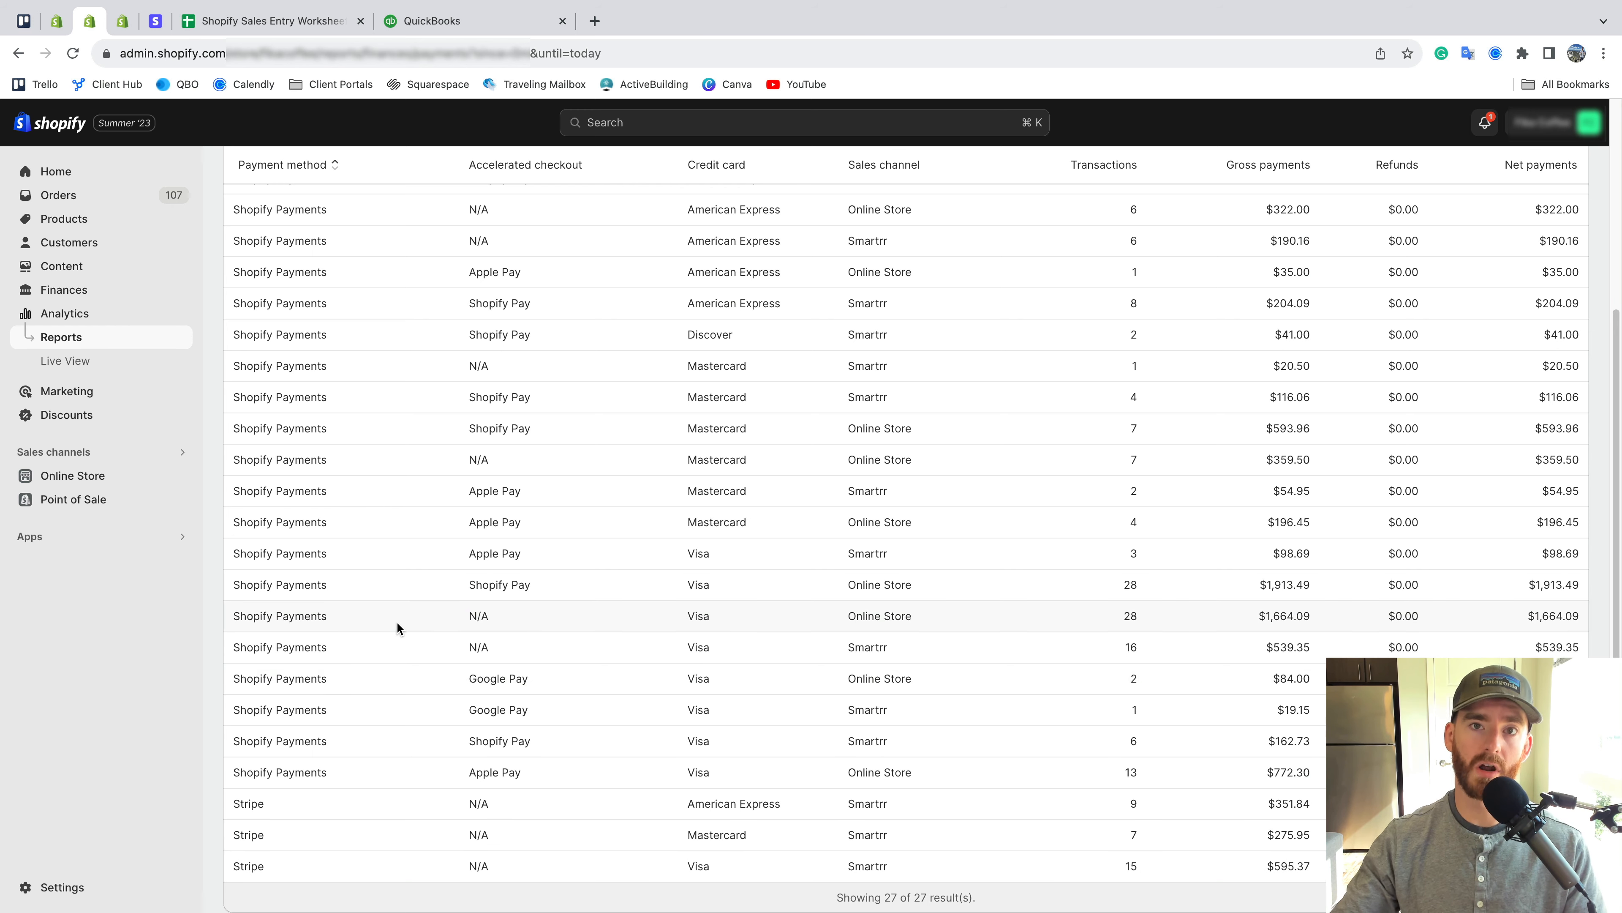
pyautogui.scroll(5, 396, 621)
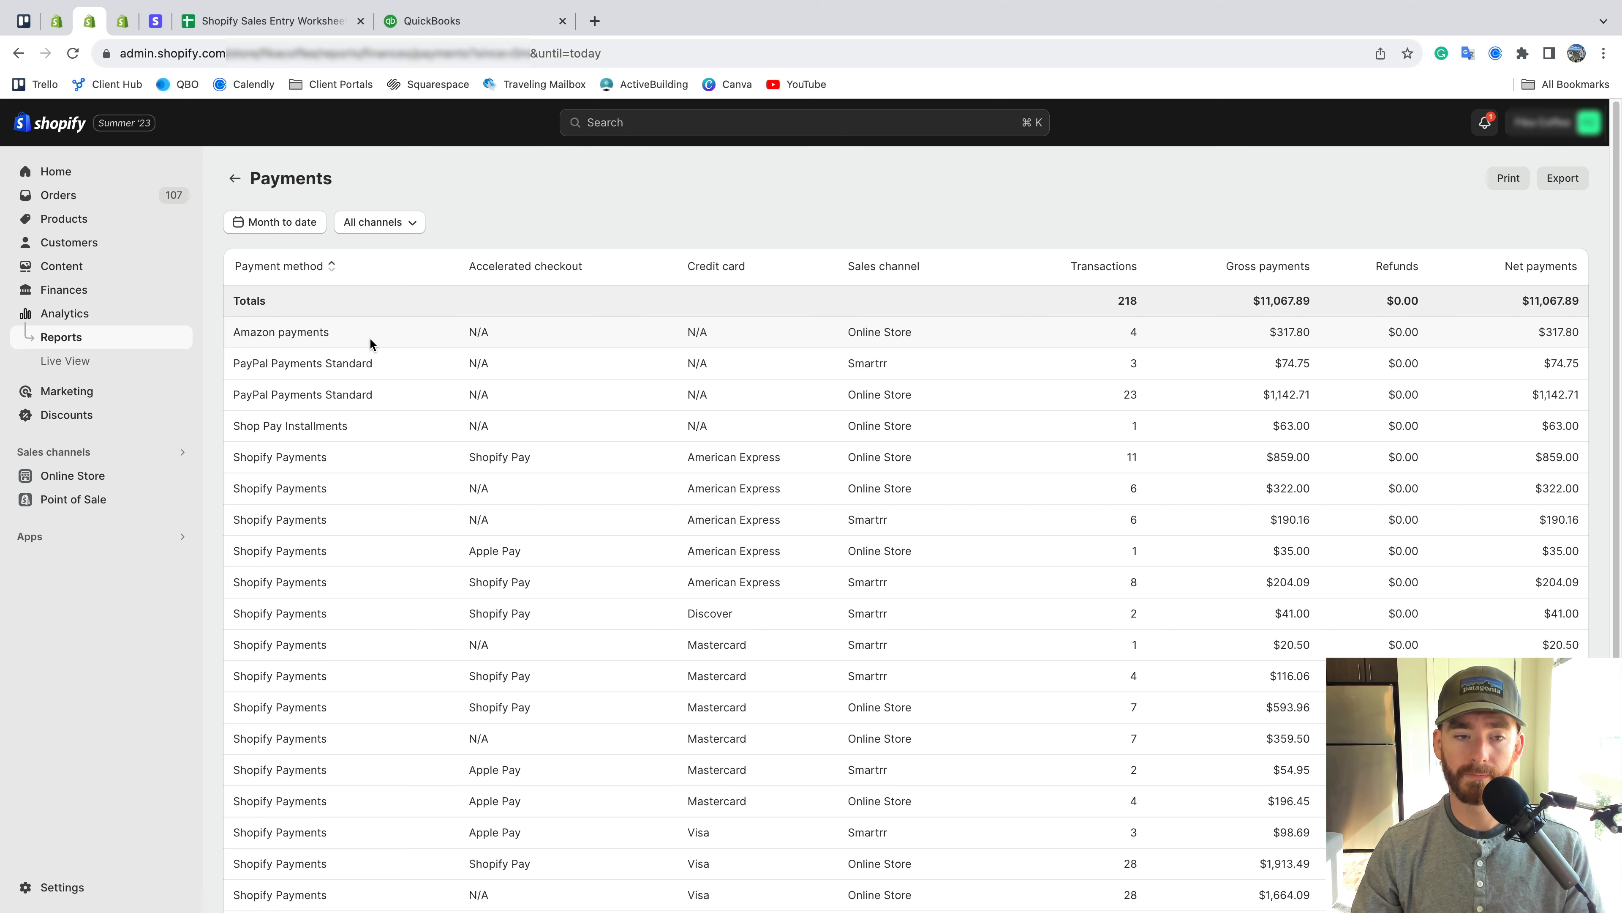
pyautogui.scroll(-2, 395, 382)
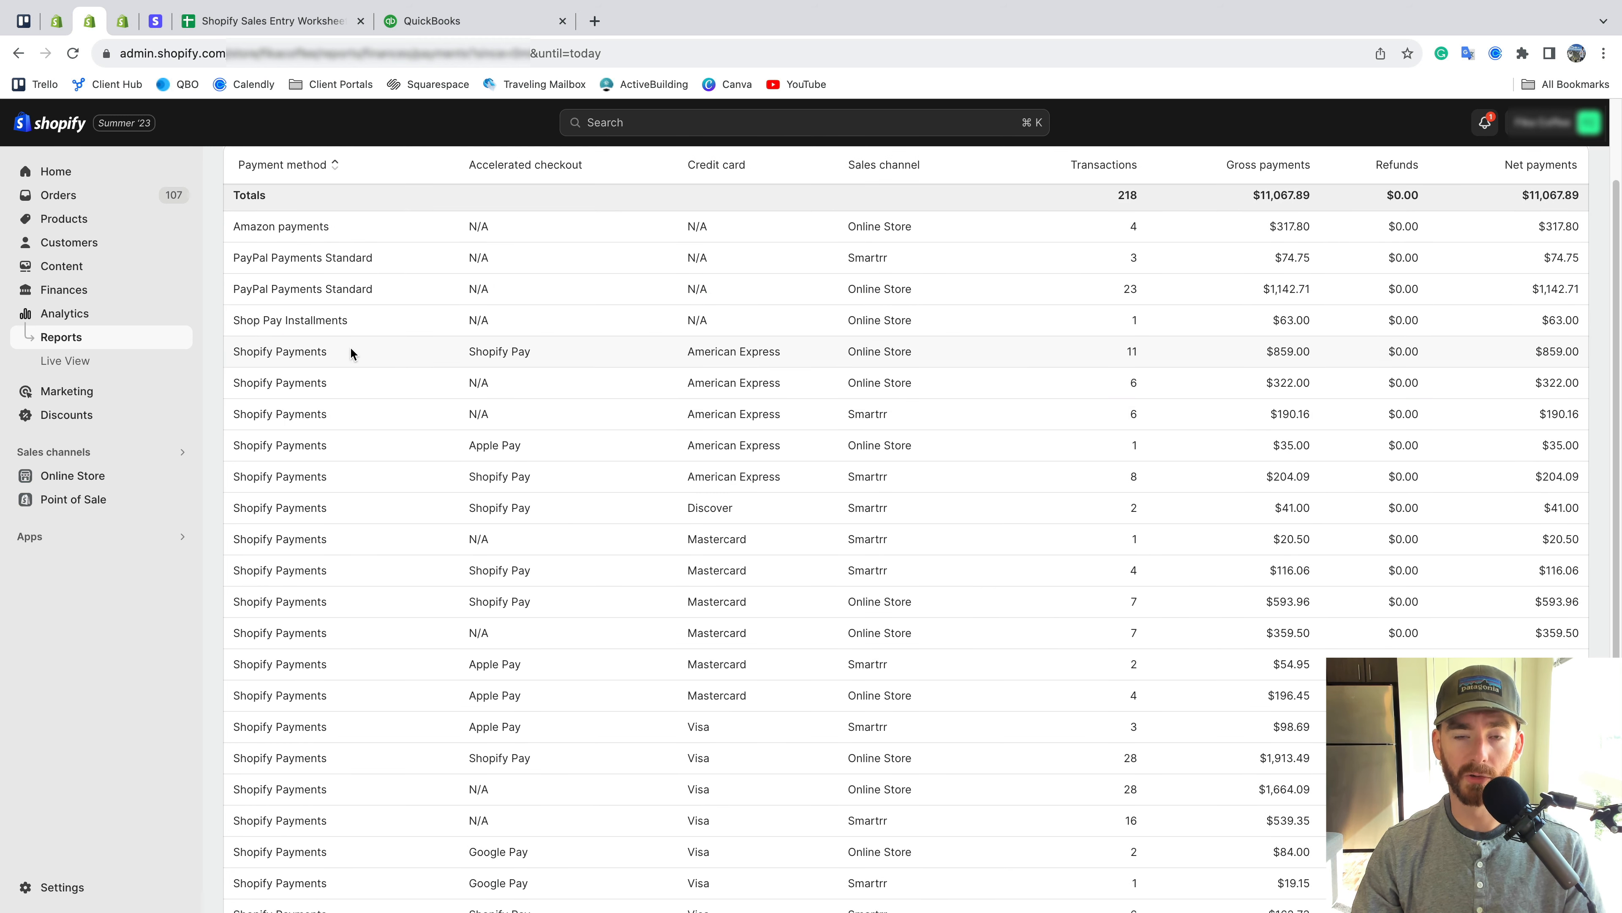
pyautogui.scroll(-3, 349, 352)
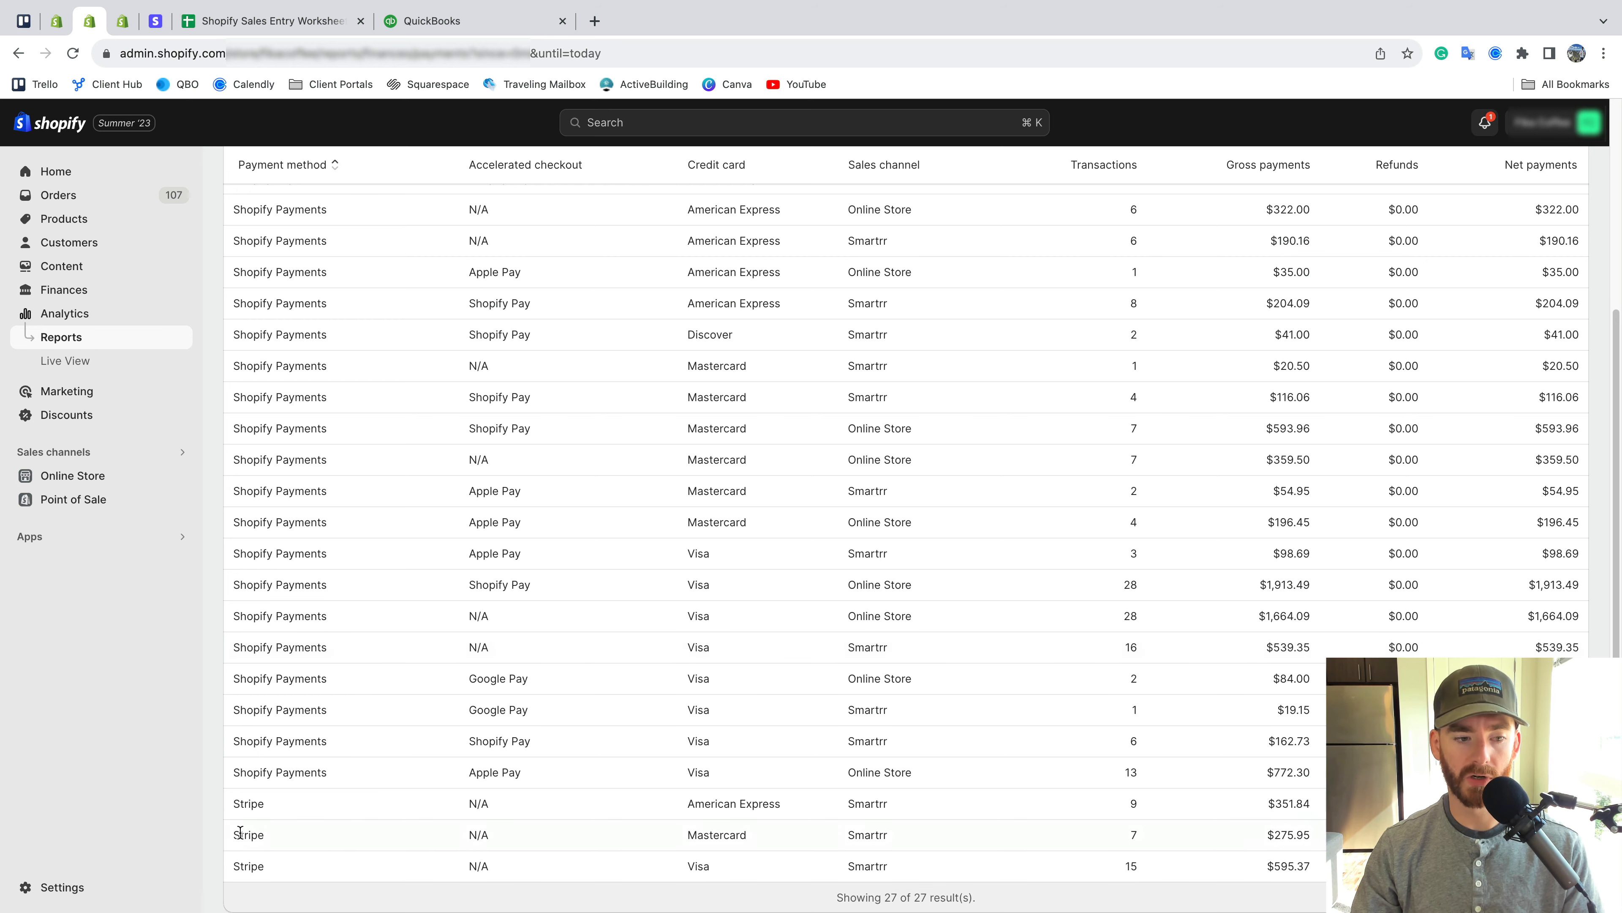
pyautogui.scroll(5, 347, 356)
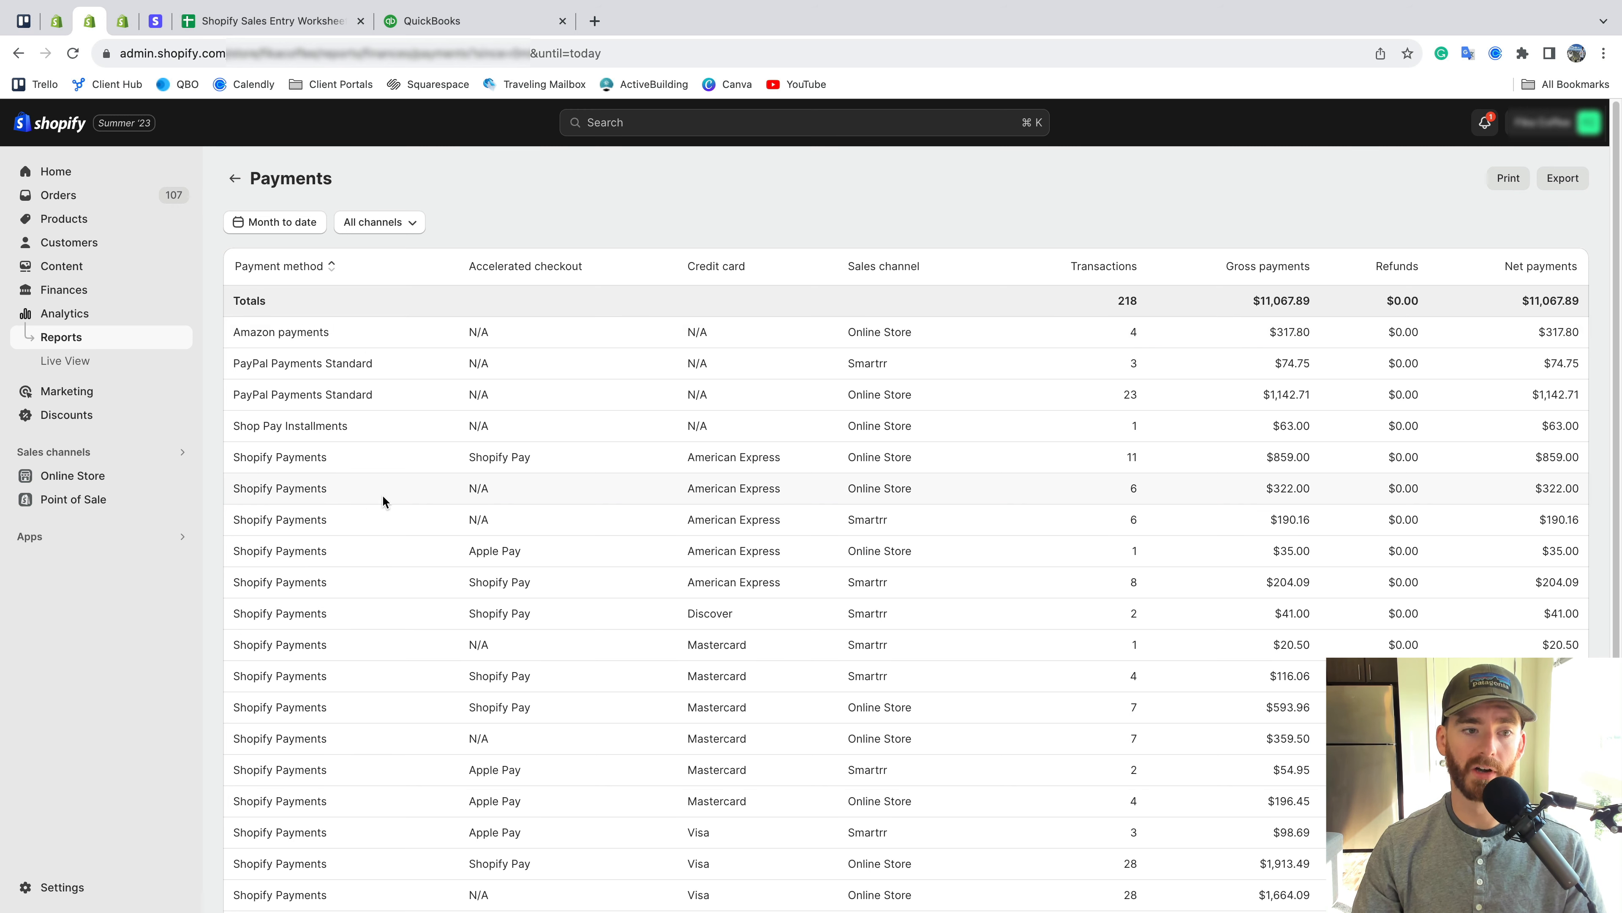
pyautogui.scroll(-5, 381, 495)
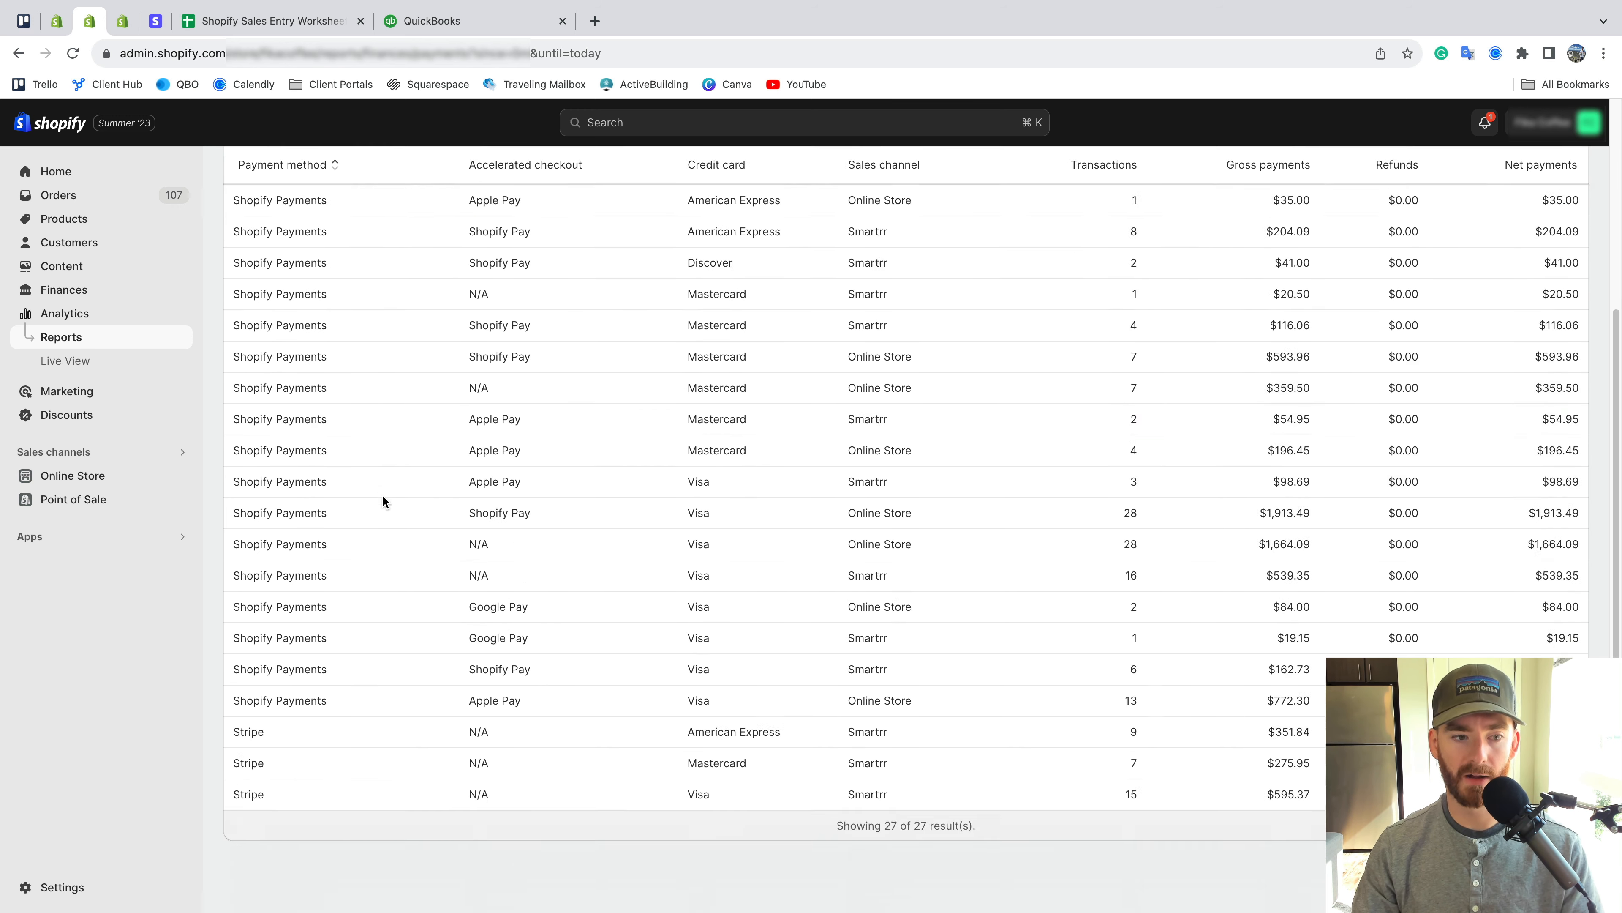
pyautogui.scroll(1, 322, 799)
pyautogui.scroll(5, 331, 805)
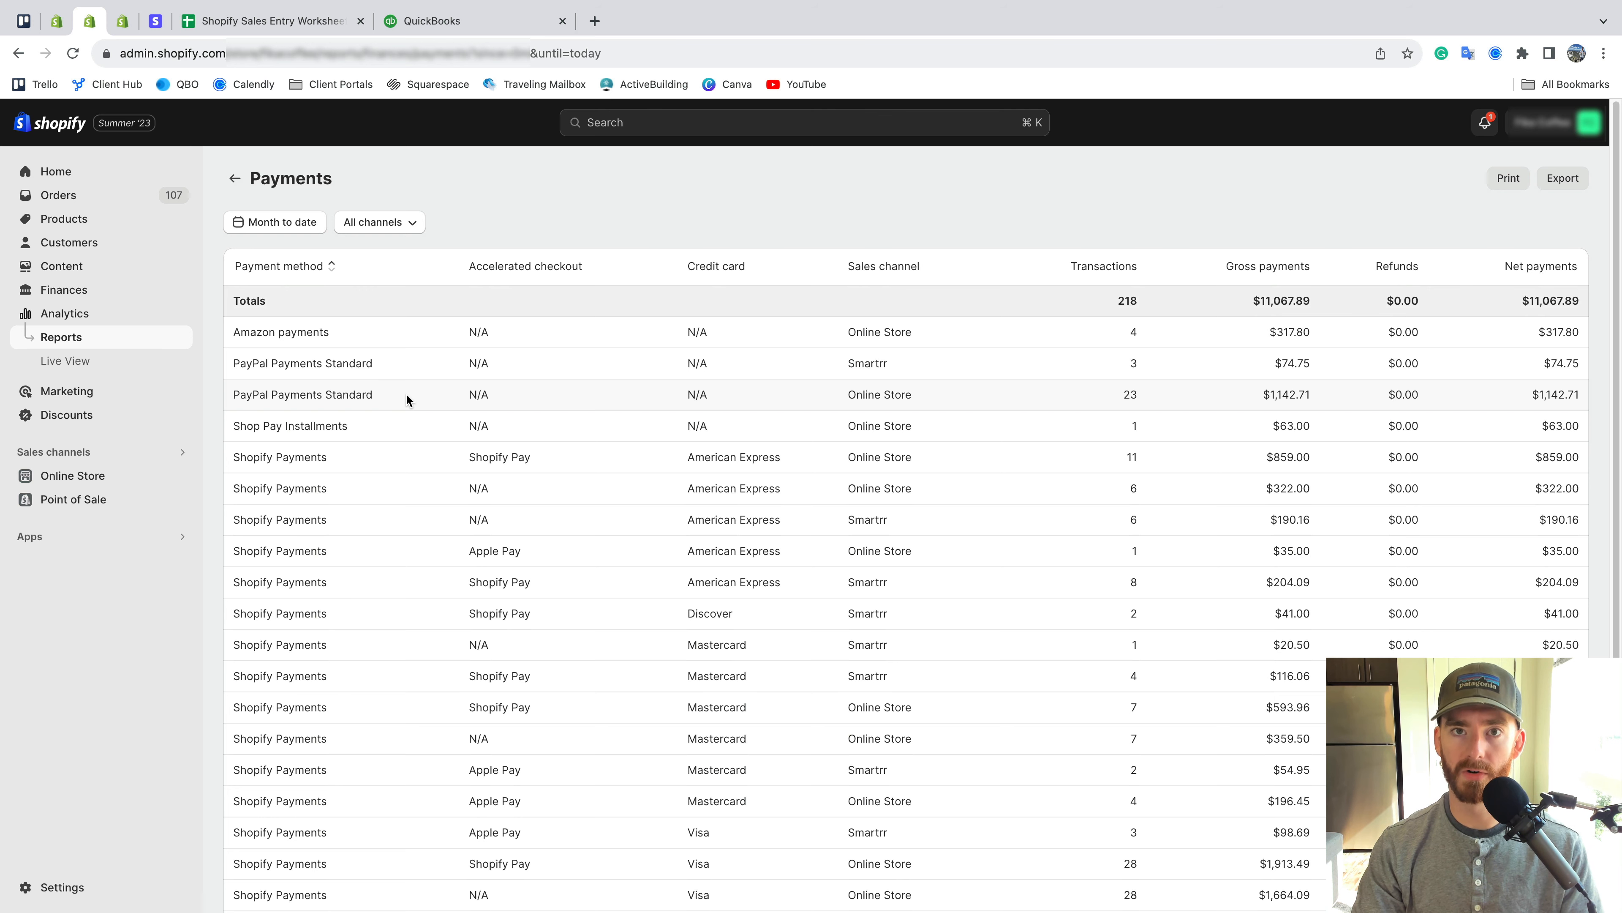
# Switch to QuickBooks and filter the chart of accounts by "shop" to look for a Shopify account
pyautogui.press('super+9')
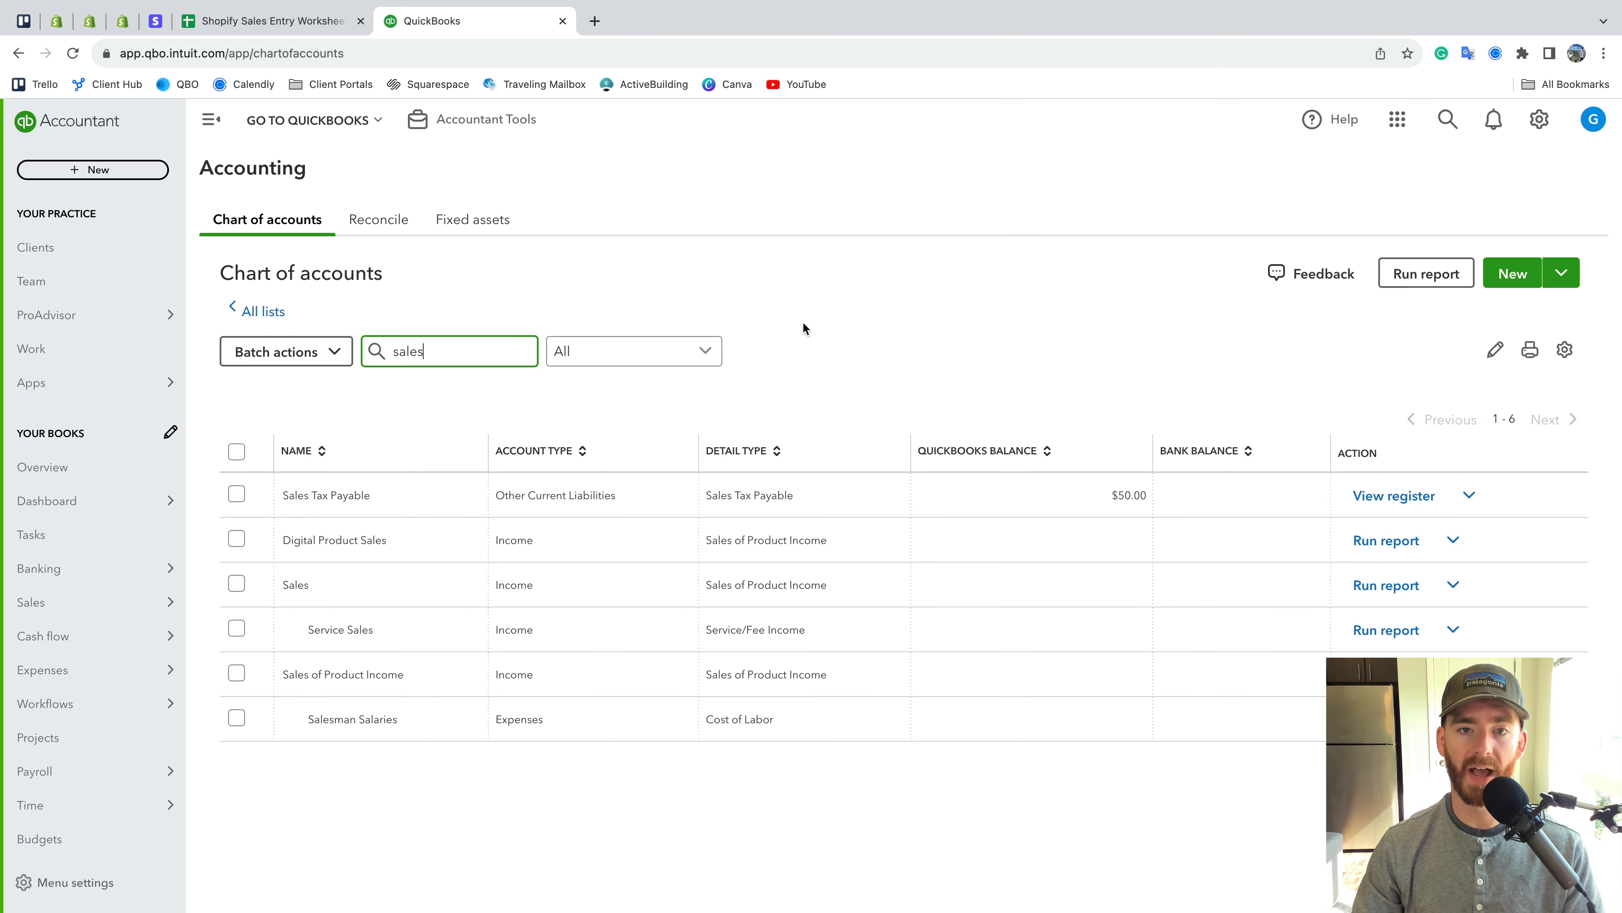
pyautogui.doubleClick(425, 353)
pyautogui.write('shop')
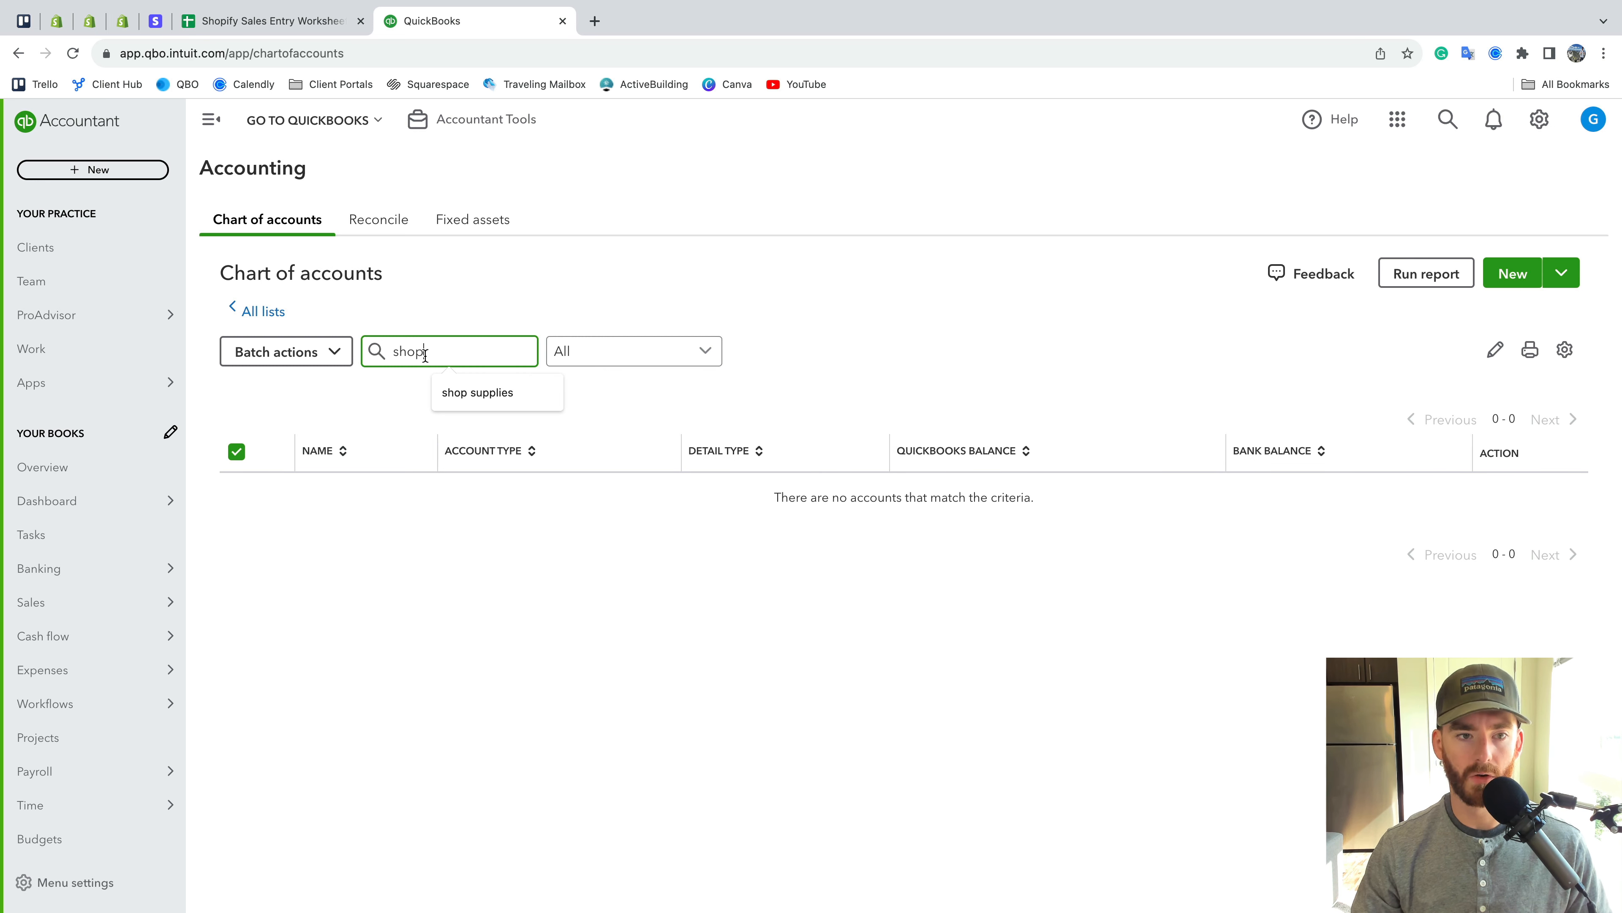
# Create an asset account named "Shopify Clearing Account" under Other Current Assets, with Other Current Assets as its tax form section
pyautogui.click(568, 298)
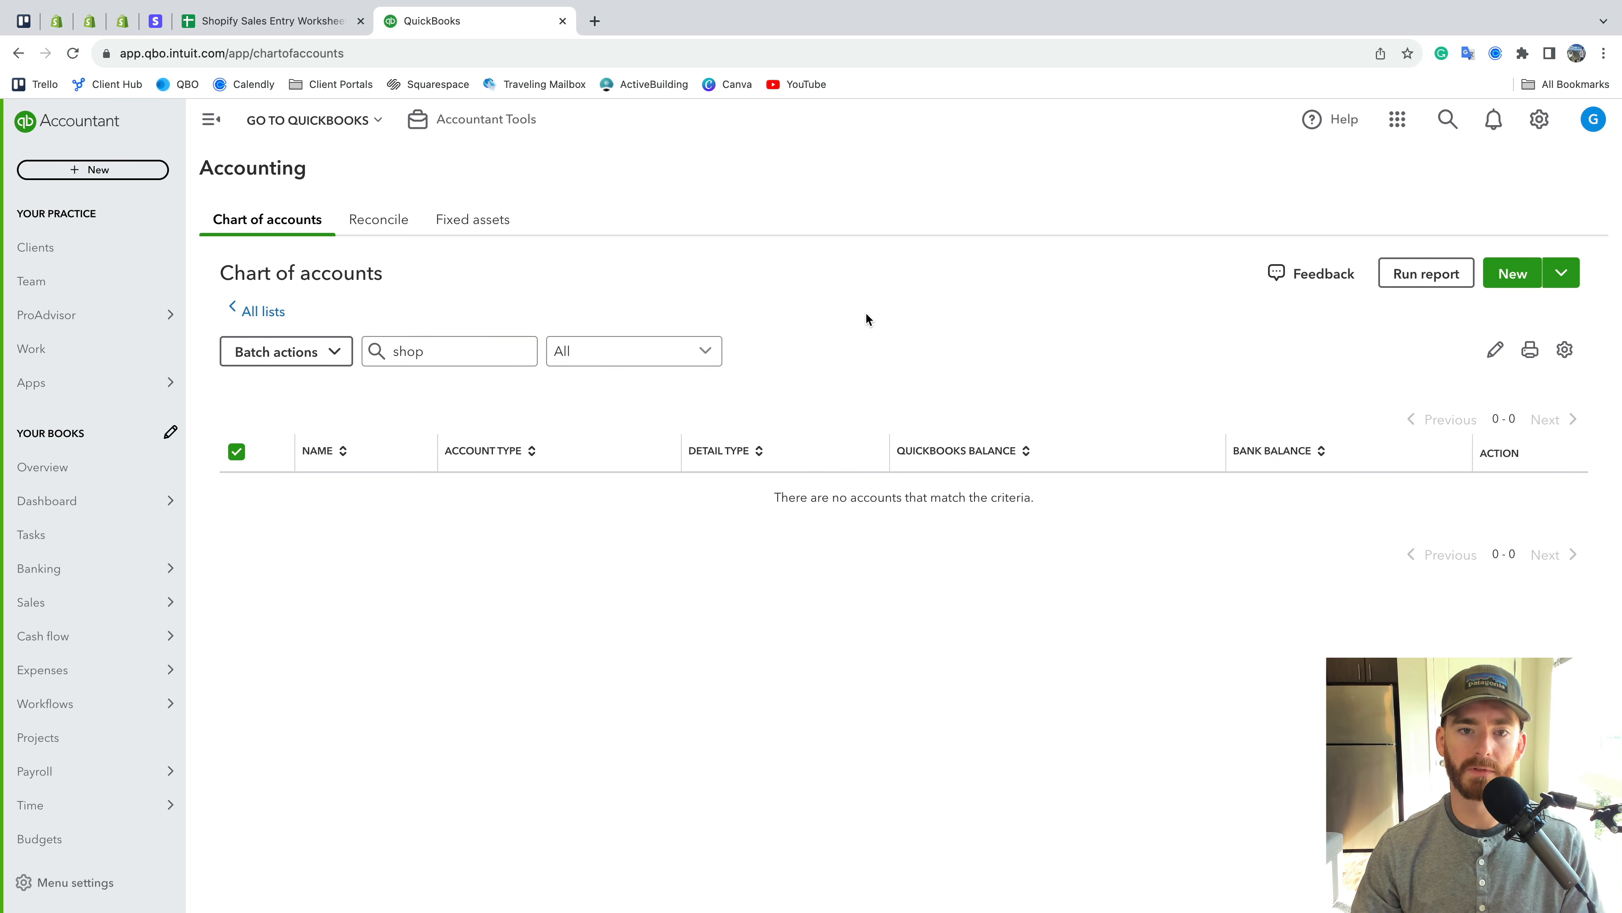
pyautogui.click(1513, 275)
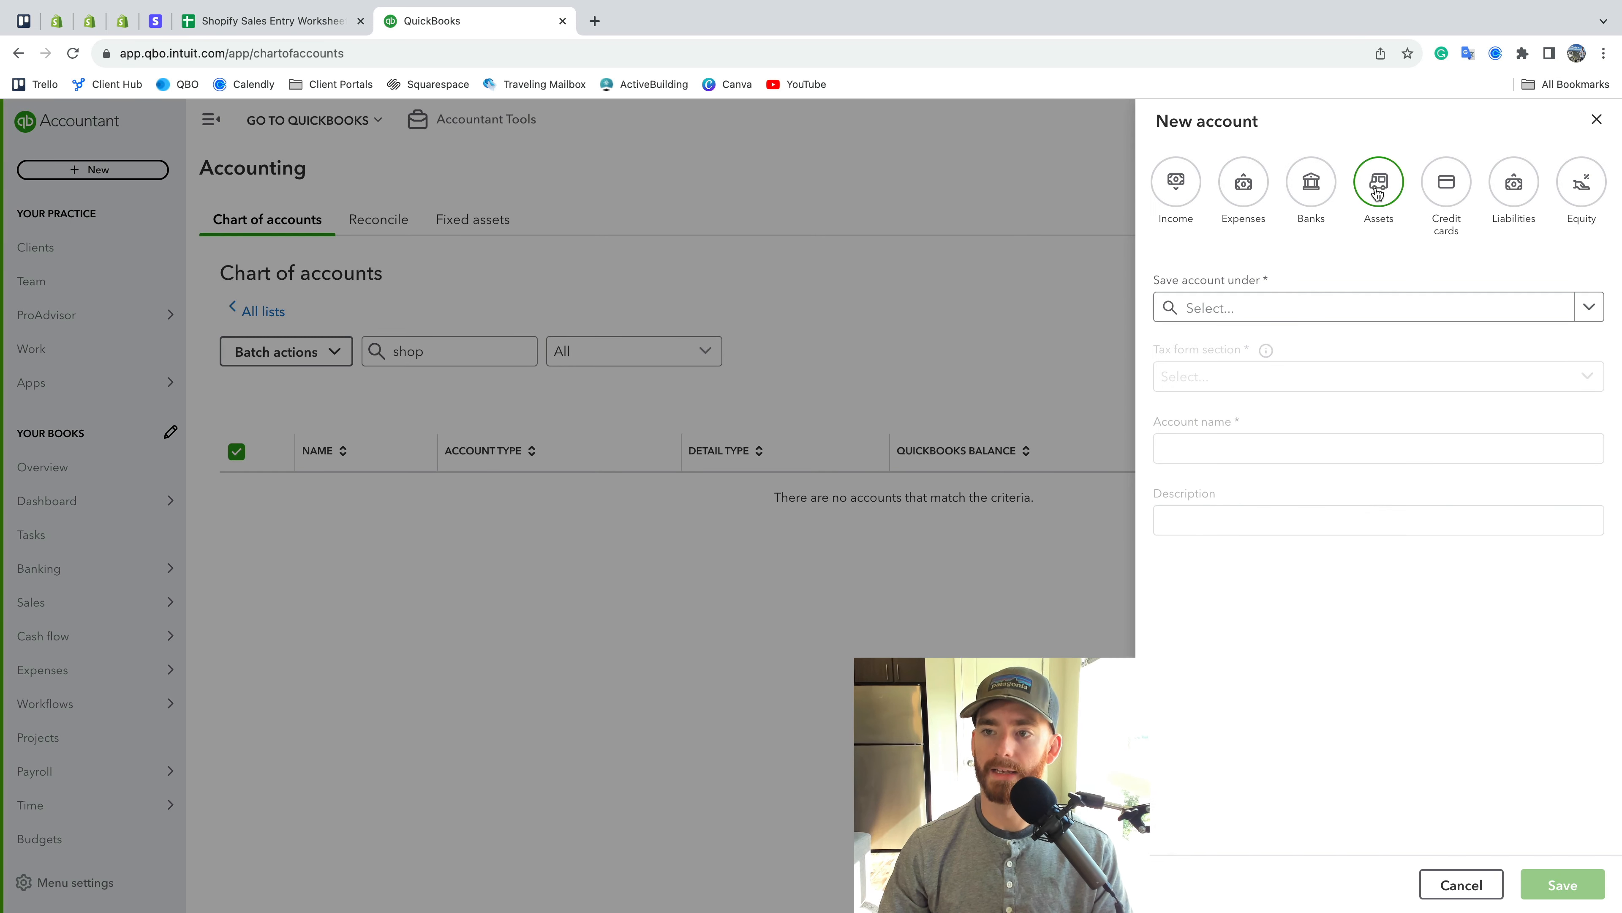
pyautogui.click(1378, 182)
pyautogui.click(1386, 309)
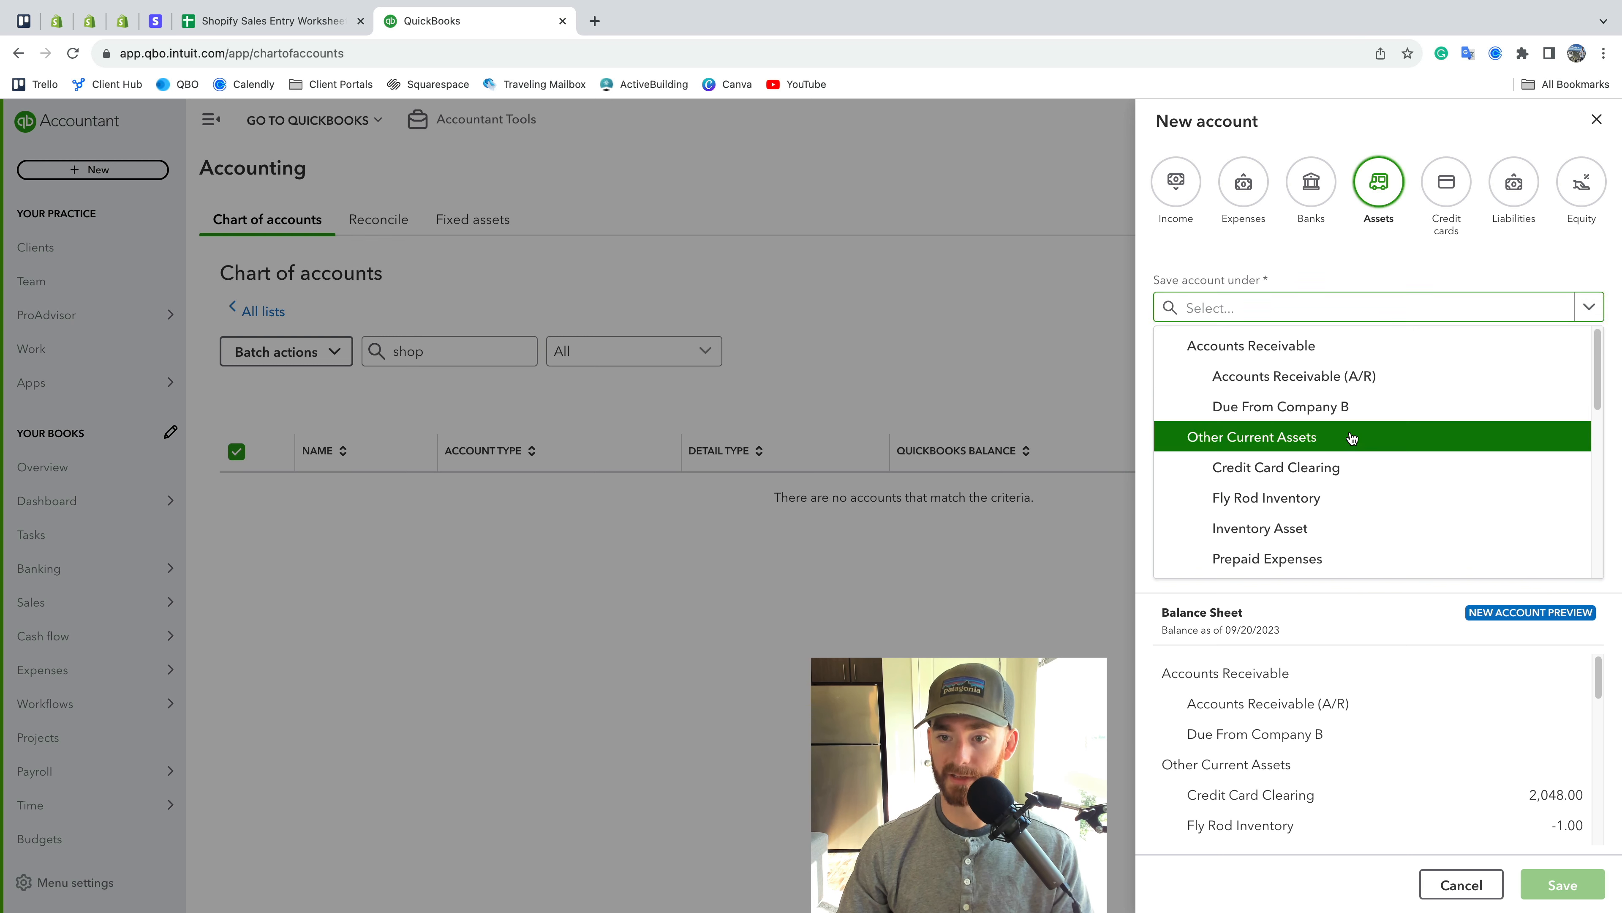
pyautogui.click(1249, 436)
pyautogui.click(1312, 382)
pyautogui.scroll(-4, 1285, 525)
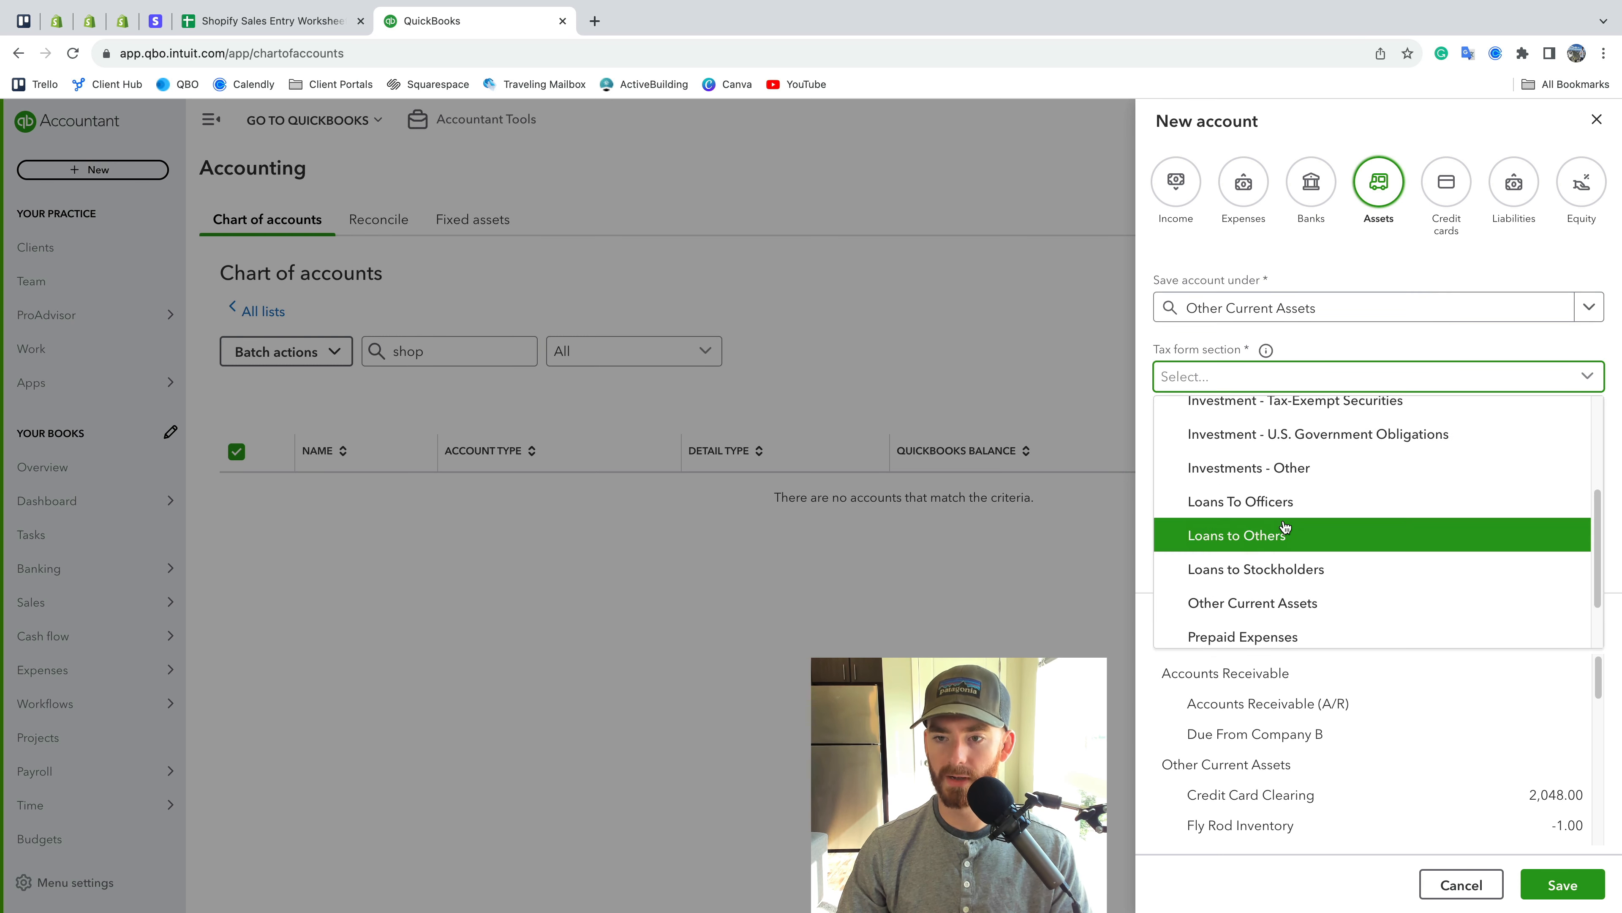
pyautogui.click(1252, 526)
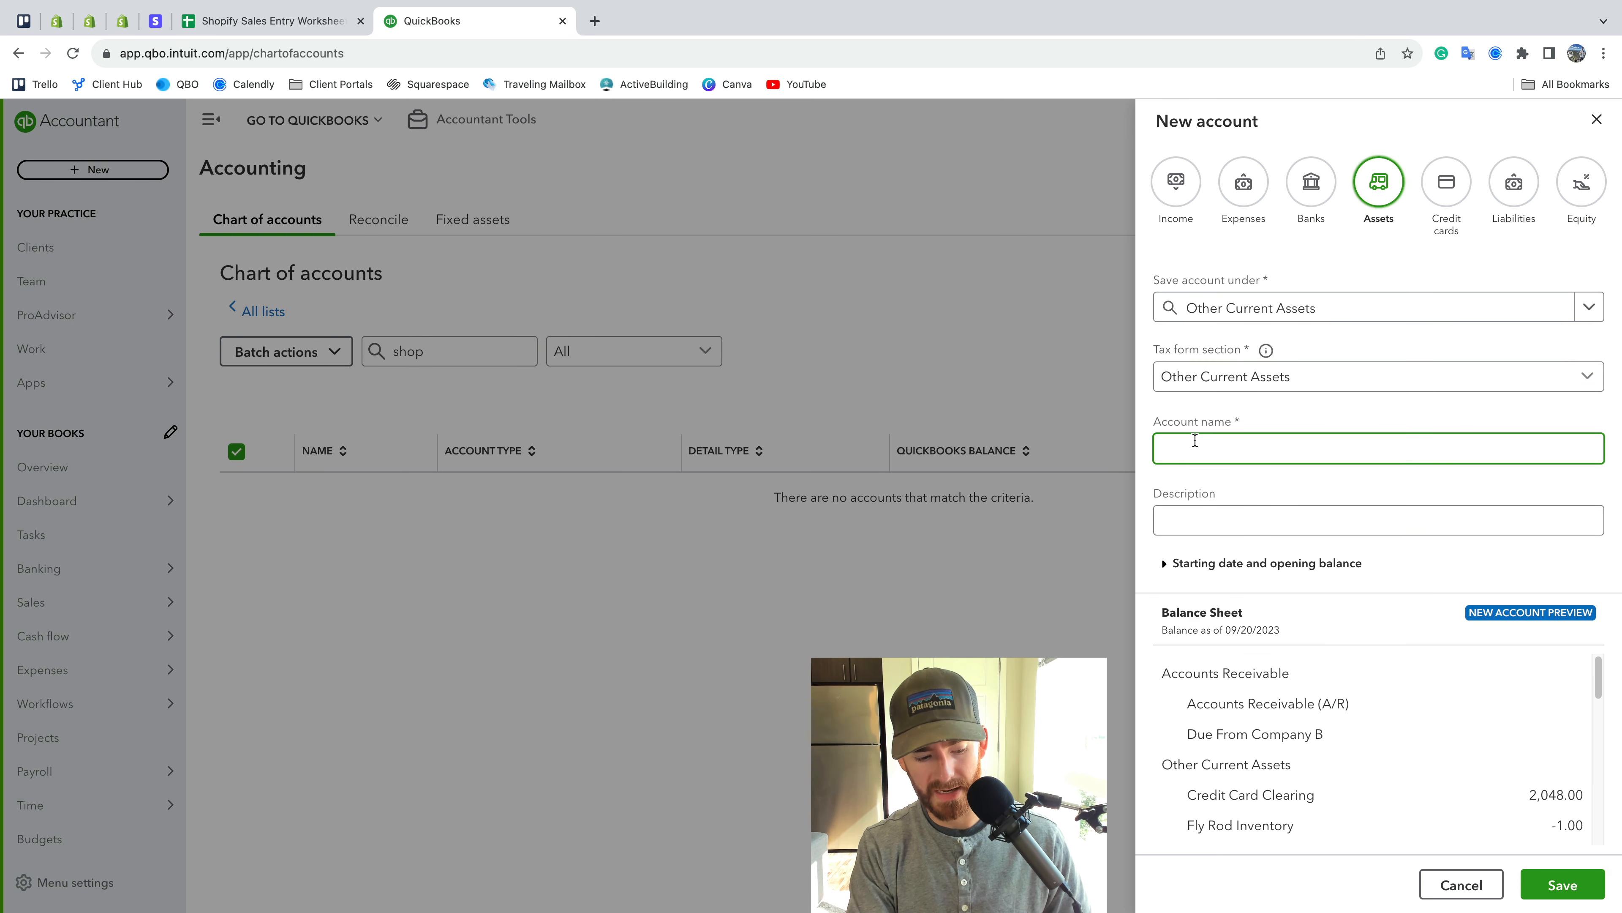
pyautogui.write('Shopify Clearing Account')
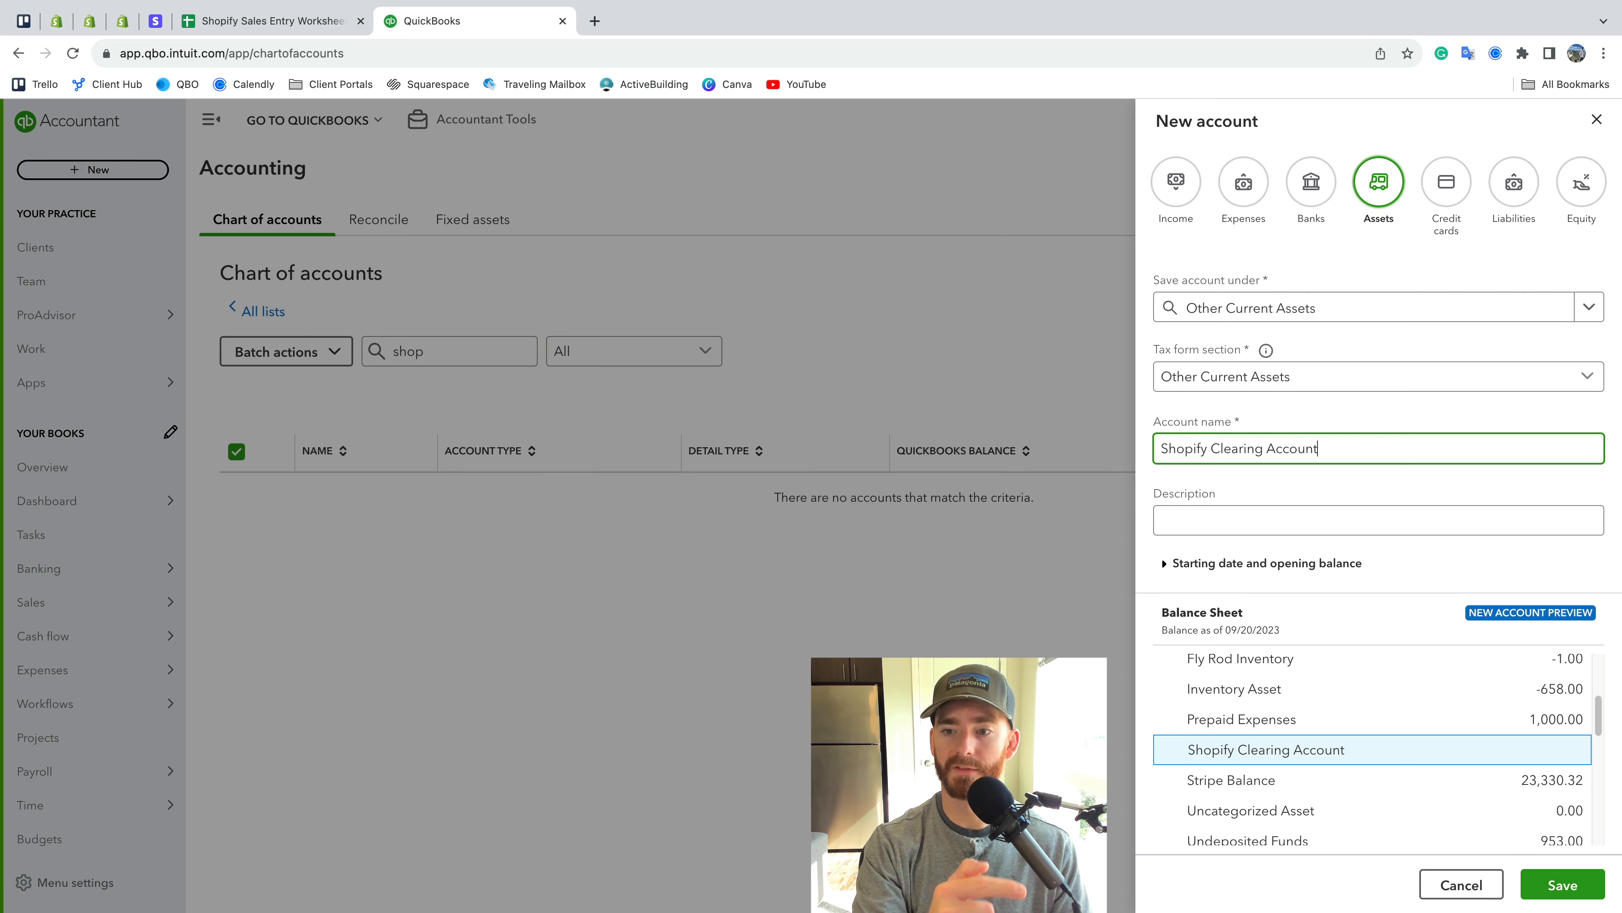
pyautogui.press('Return')
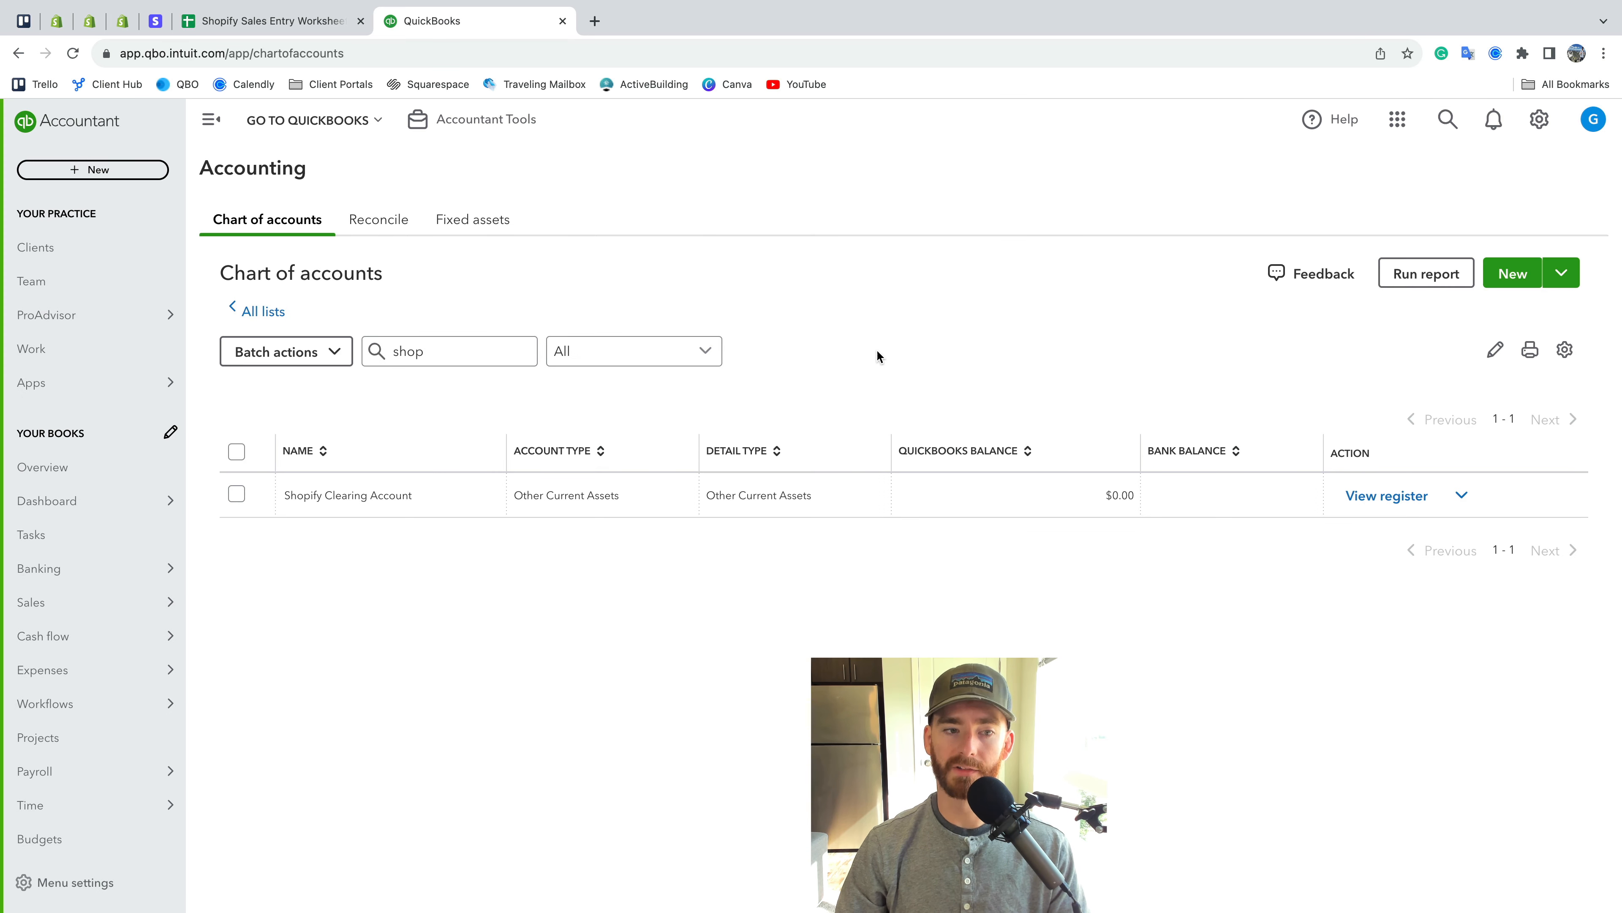
# Start a new expense account and save it under the top-level Expenses category
pyautogui.click(1501, 281)
pyautogui.click(1252, 192)
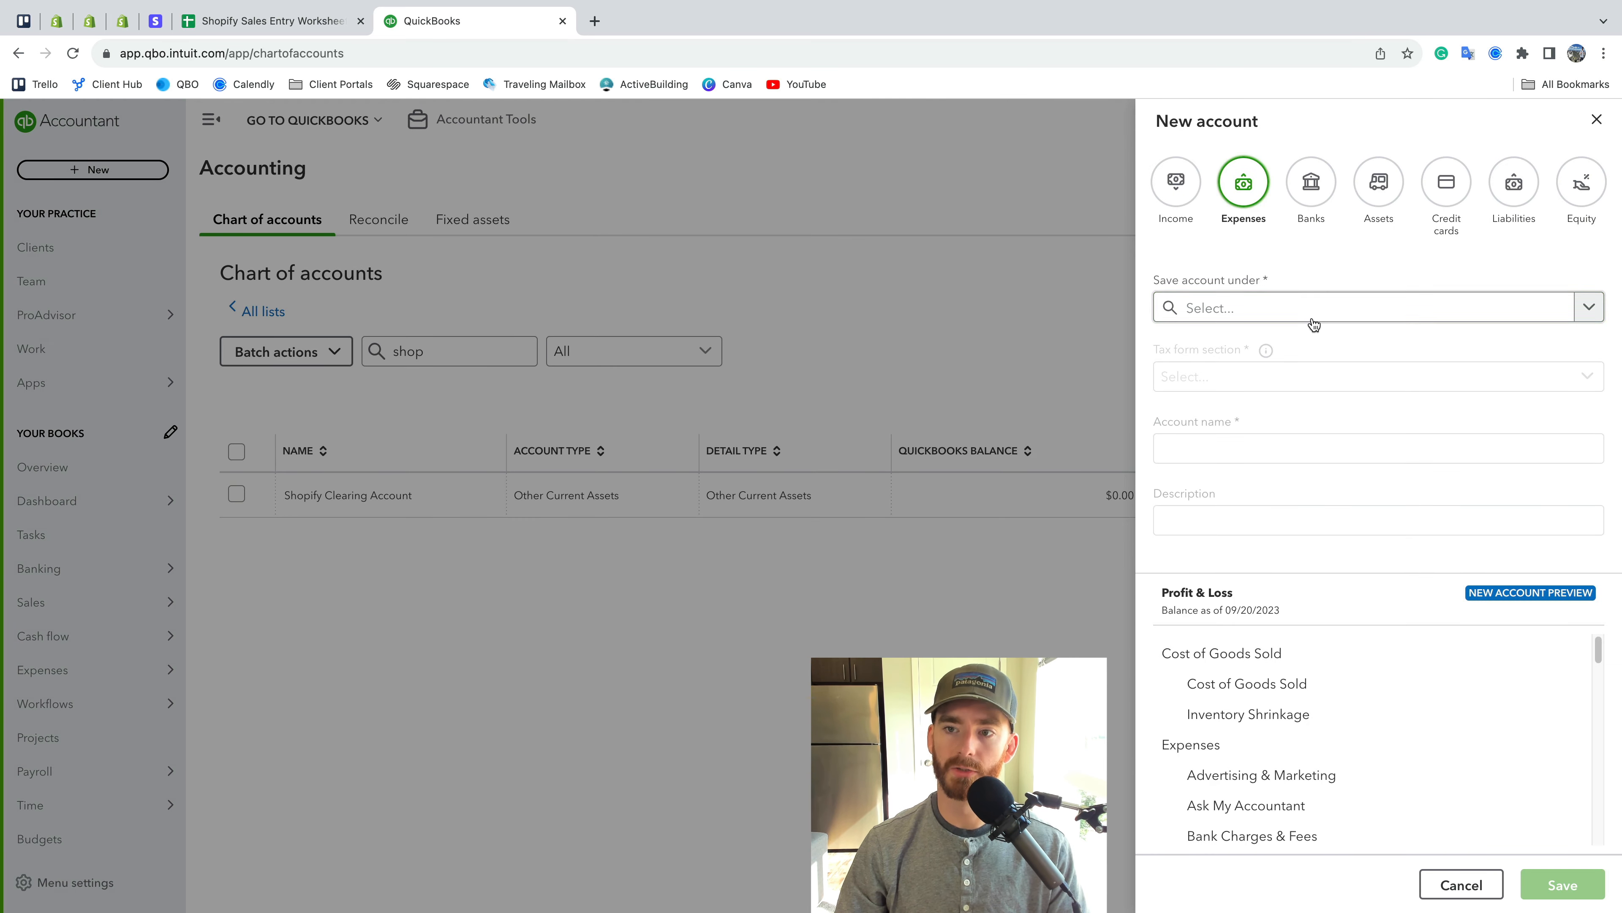
pyautogui.click(1313, 314)
pyautogui.scroll(-2, 1325, 413)
pyautogui.scroll(-2, 1330, 414)
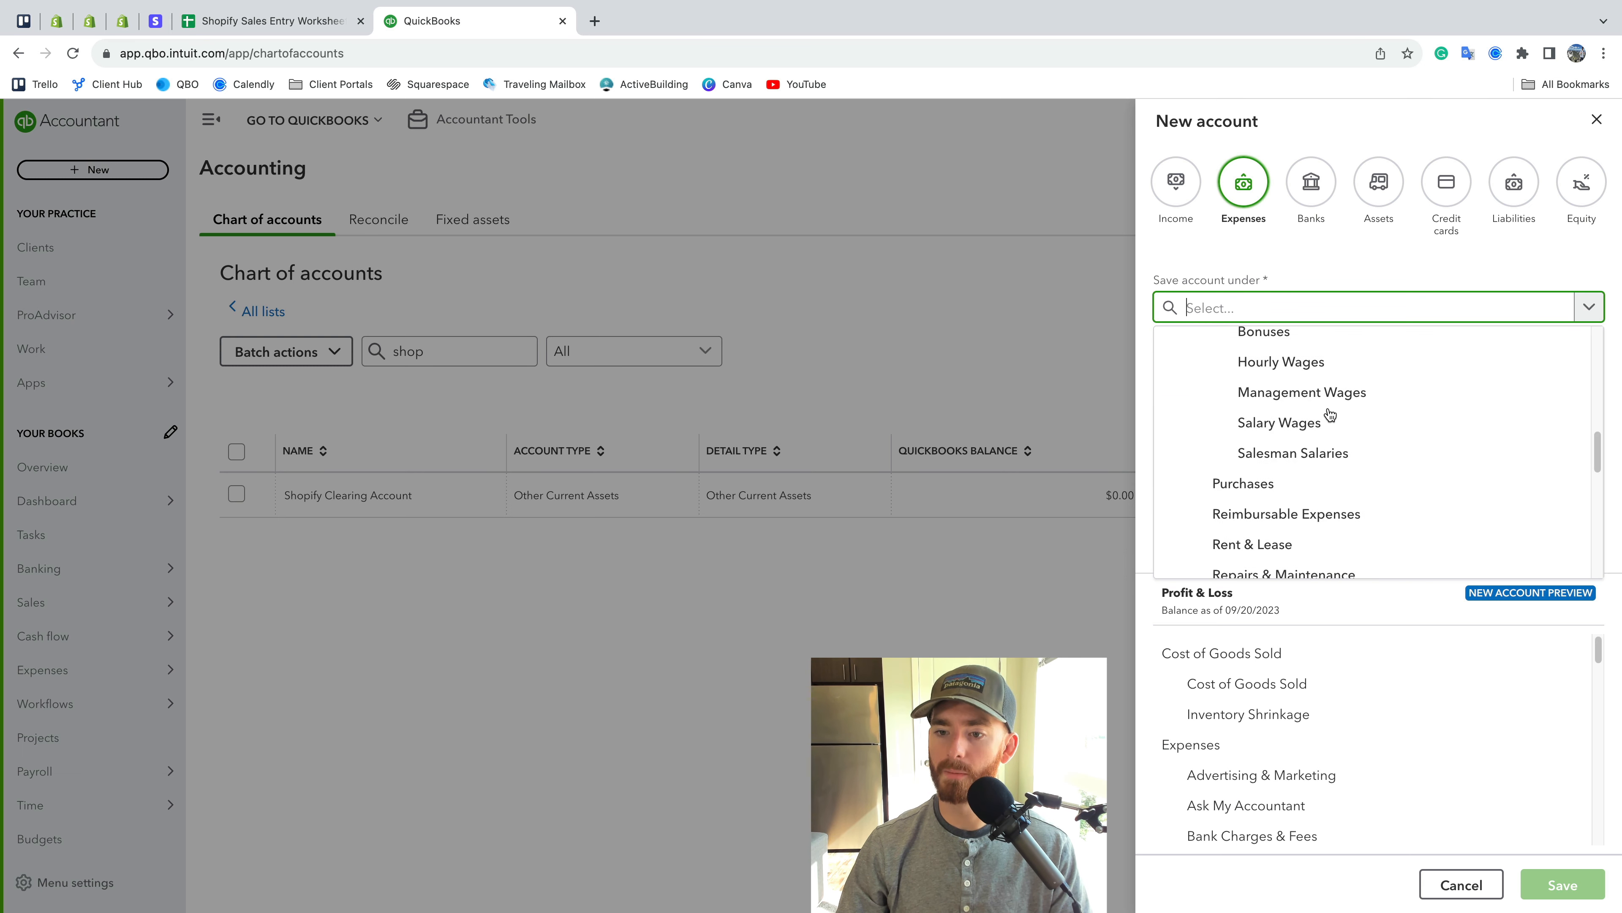
pyautogui.scroll(2, 1330, 414)
pyautogui.scroll(-3, 1330, 414)
pyautogui.scroll(6, 1330, 414)
pyautogui.scroll(5, 1330, 414)
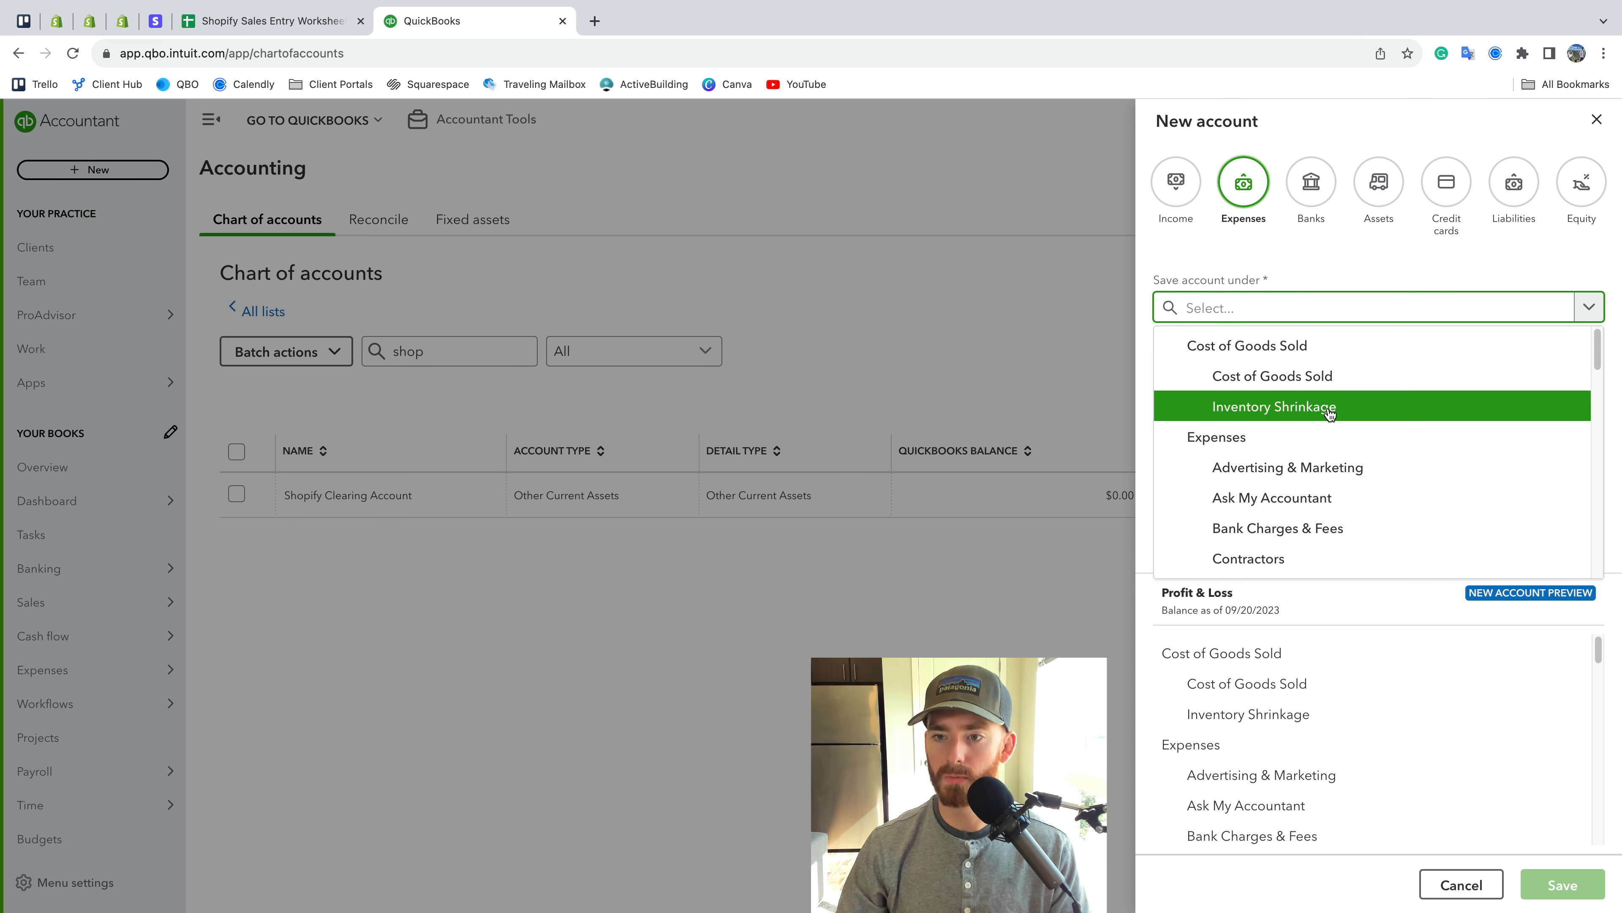
pyautogui.click(1213, 437)
# Set the tax form section to Bank Charges, name the account "Merchant Fees" and save it
pyautogui.click(1211, 383)
pyautogui.scroll(-9, 1258, 469)
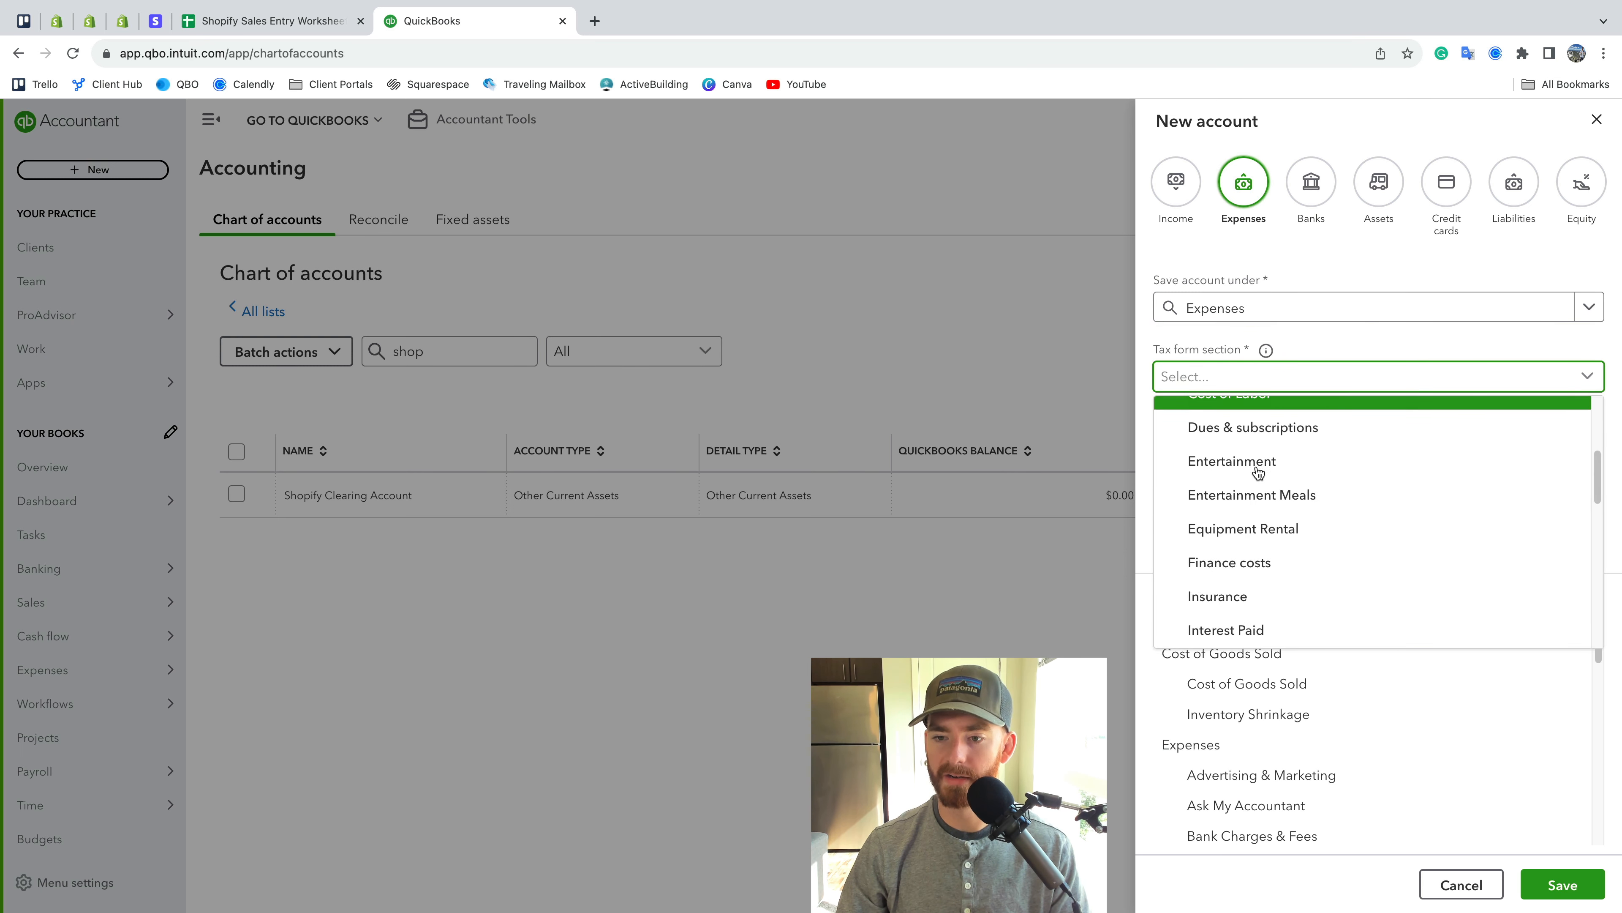
pyautogui.scroll(-3, 1273, 470)
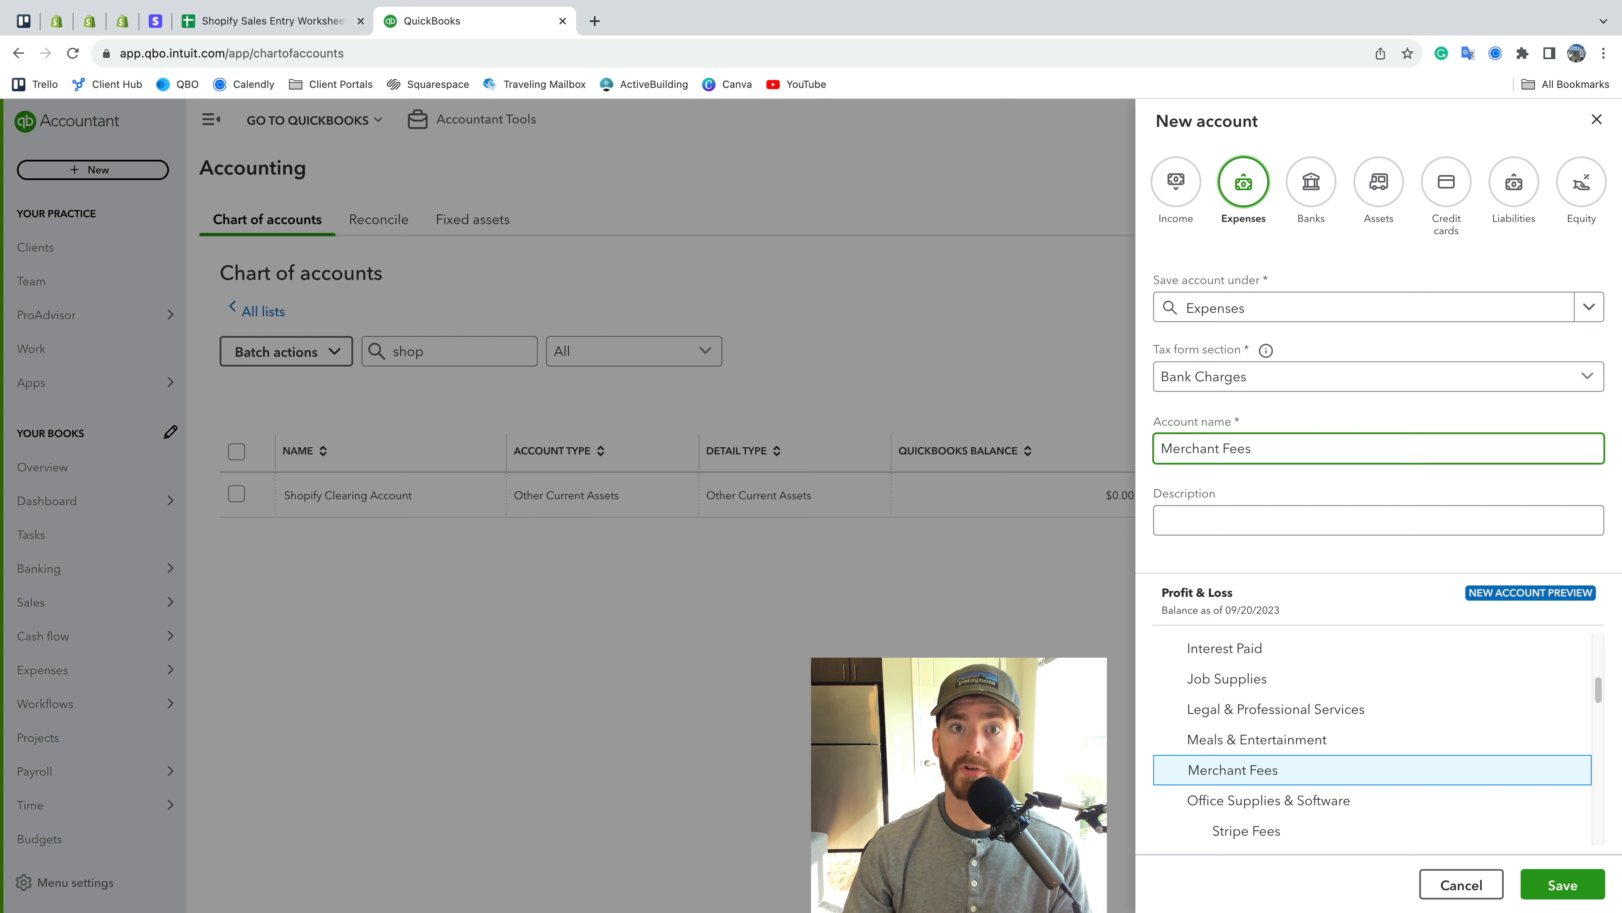
pyautogui.click(1550, 876)
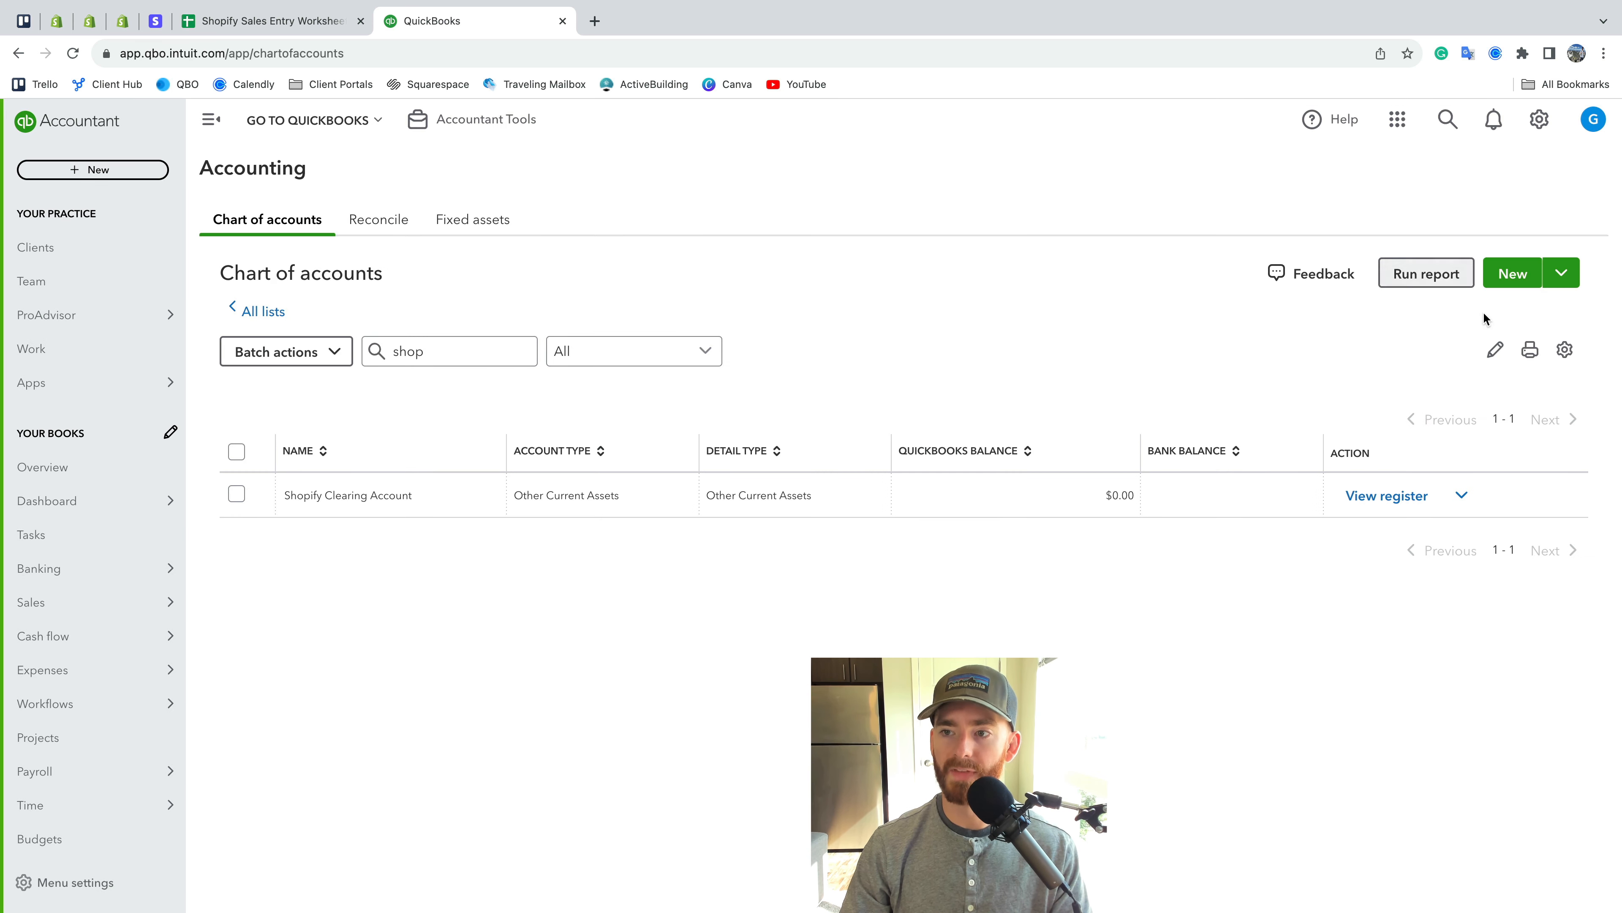
# Create an expense account named "Shopify Fees" as a subaccount of Merchant Fees, with the Bank Charges tax form section
pyautogui.click(1507, 275)
pyautogui.click(1243, 184)
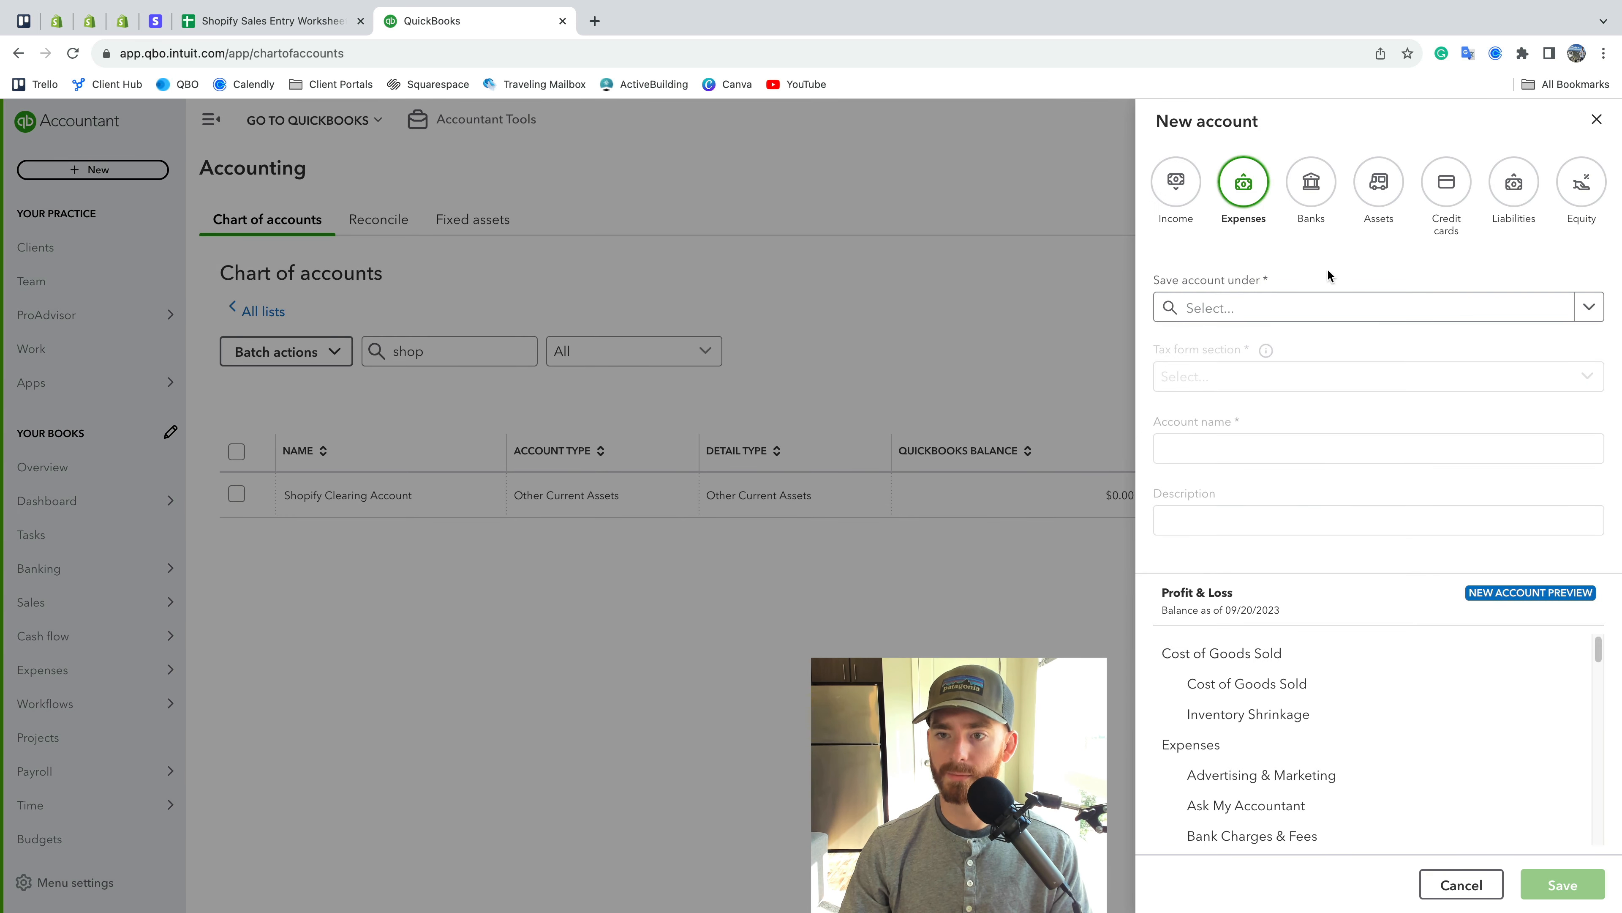
pyautogui.click(1376, 307)
pyautogui.scroll(-5, 1340, 390)
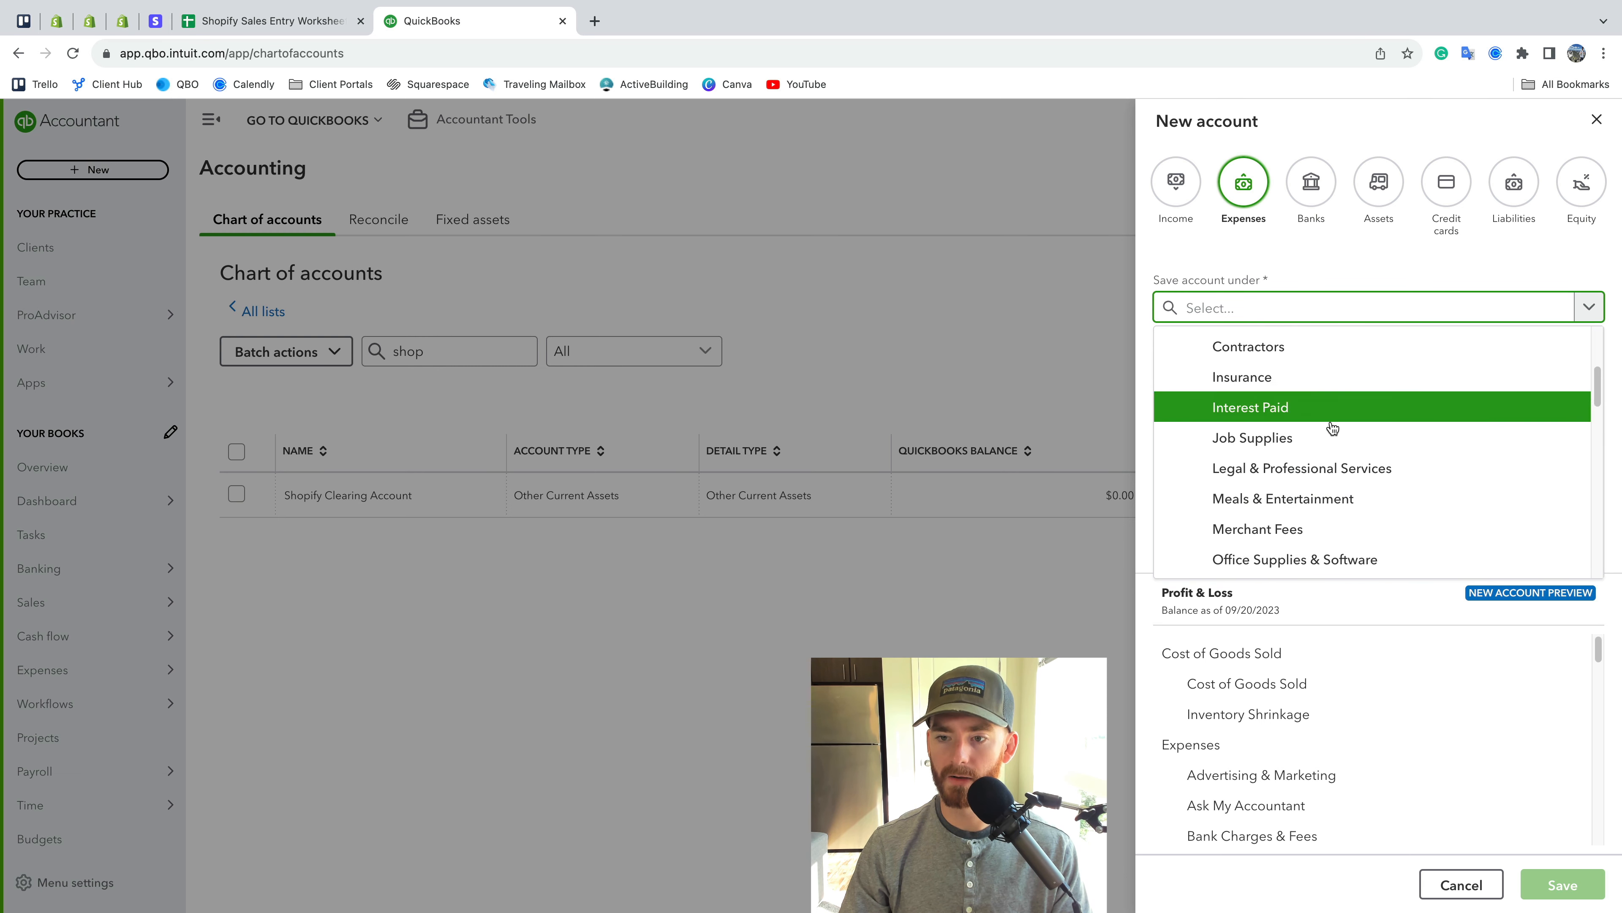
pyautogui.click(1307, 504)
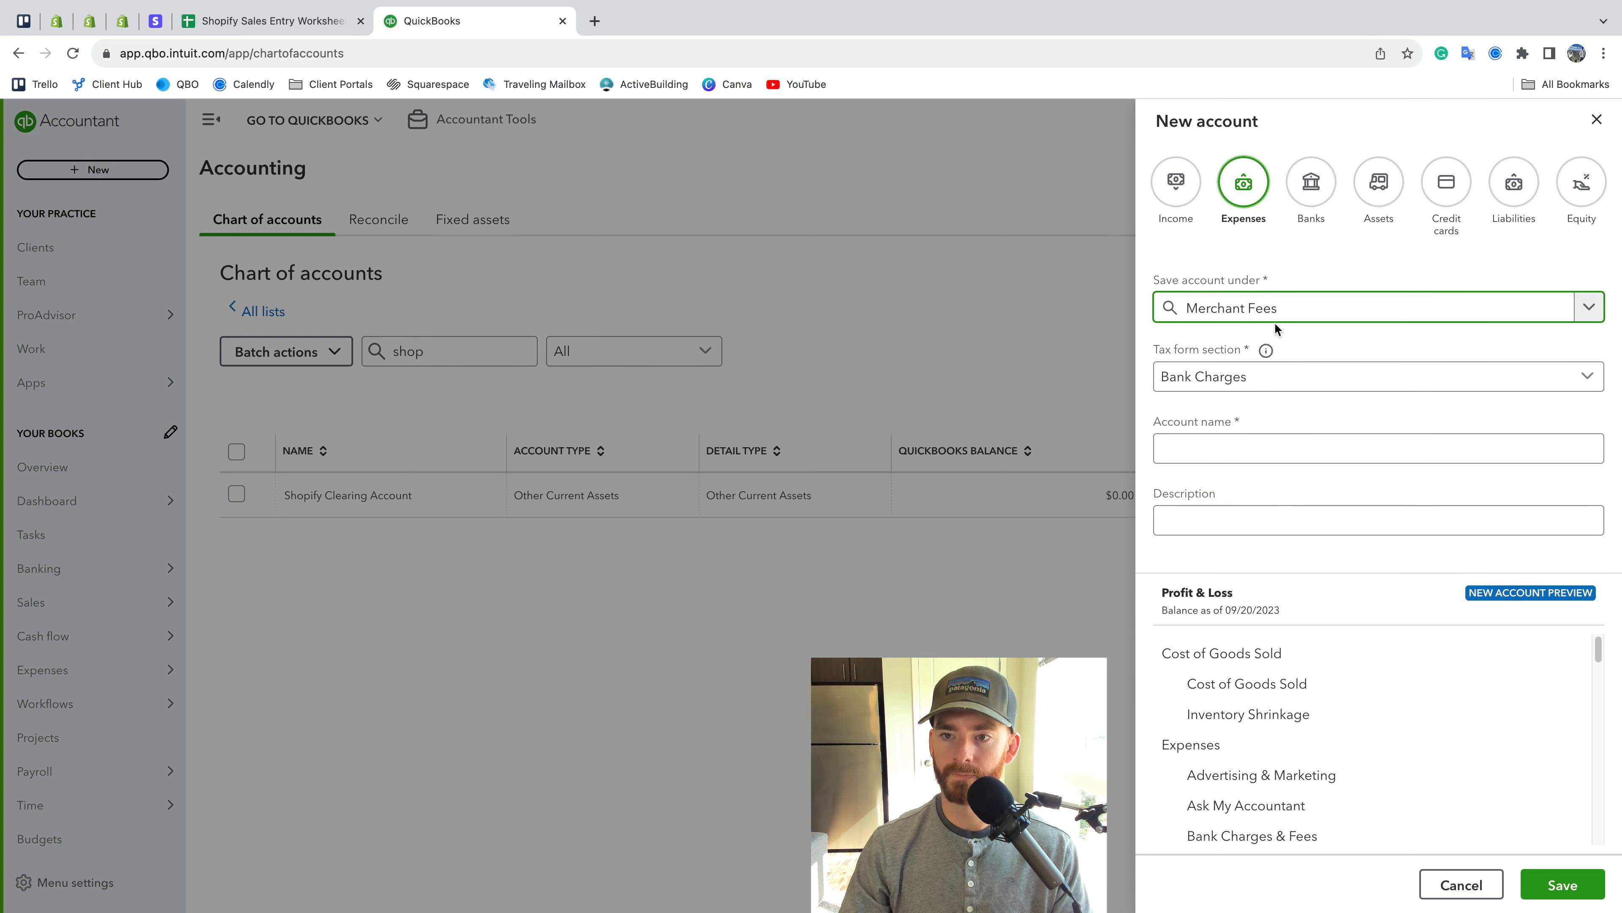
pyautogui.click(1245, 446)
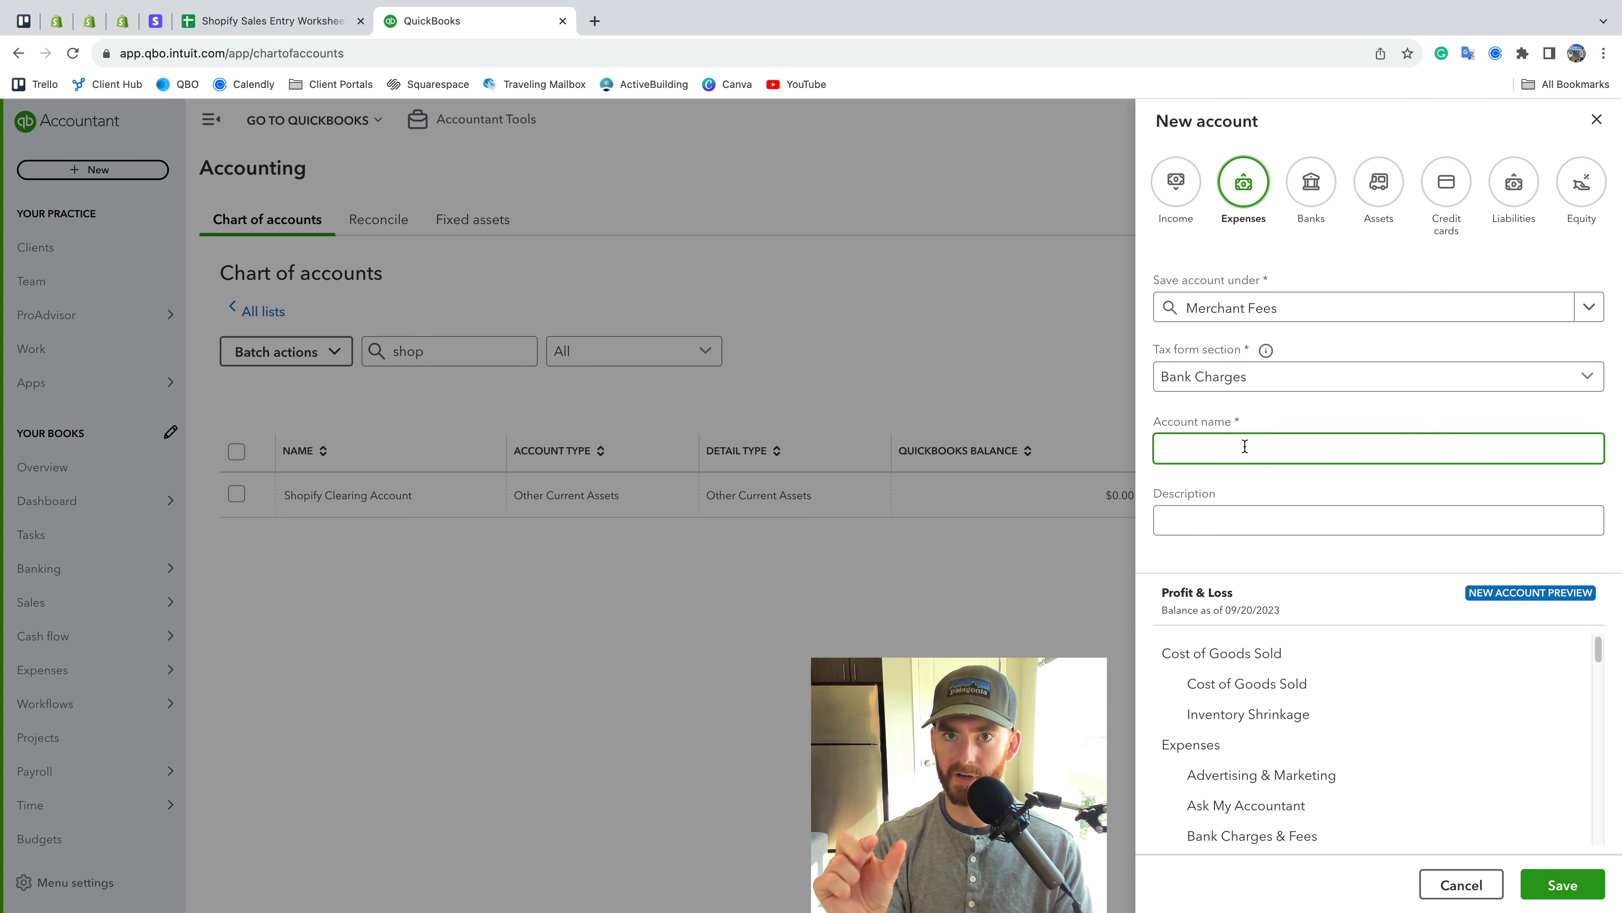
pyautogui.write('Shoip')
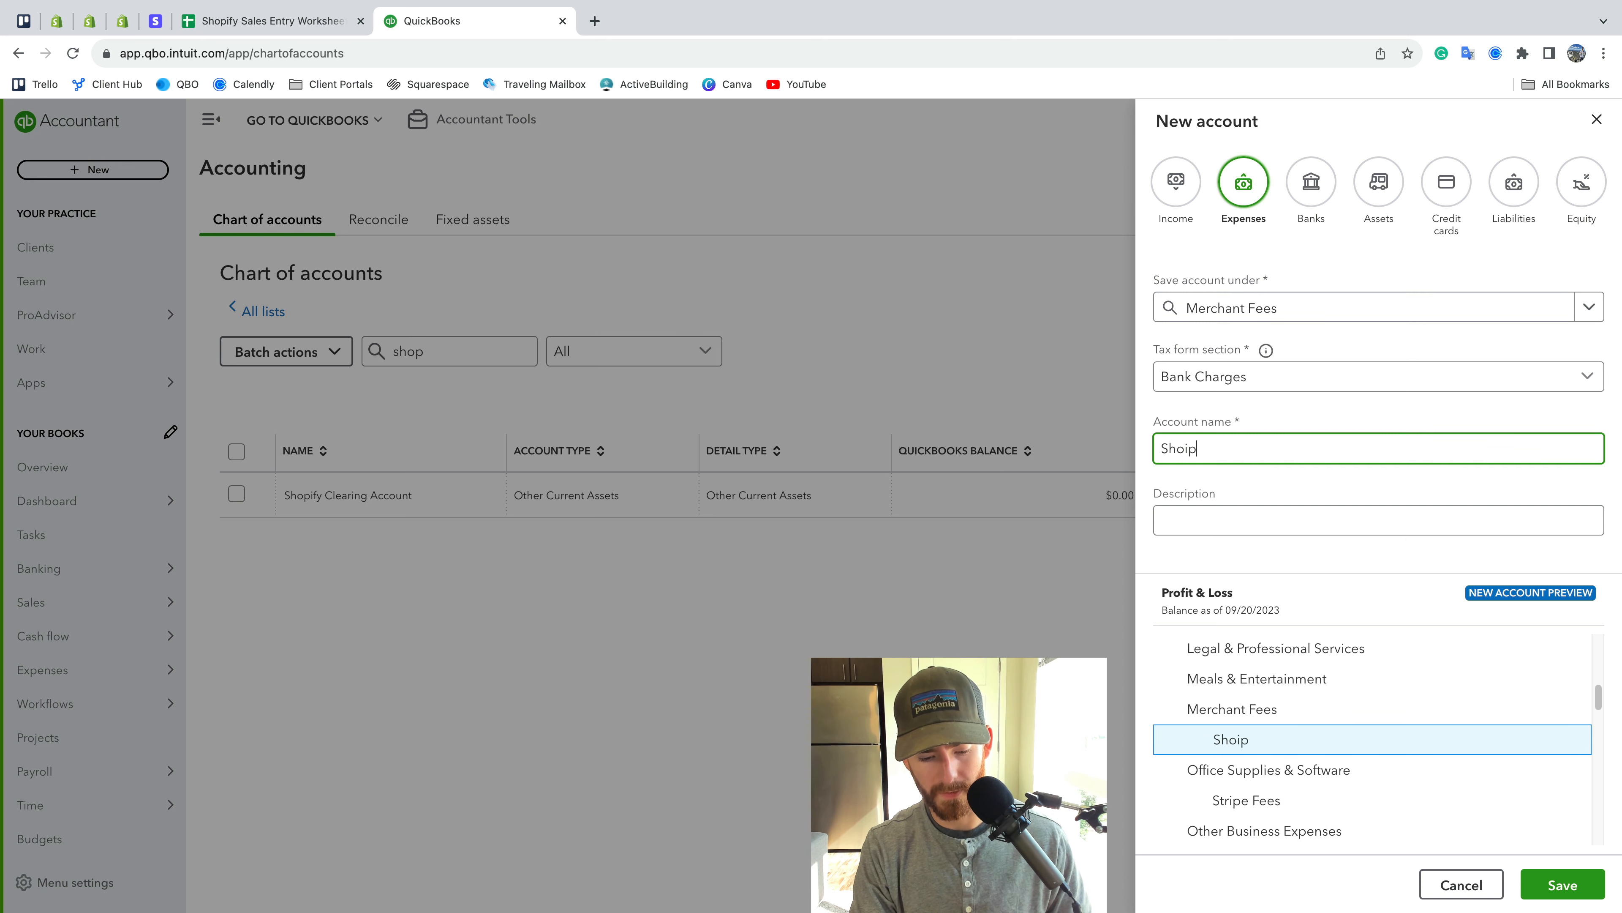
pyautogui.press('BackSpace')
pyautogui.press('BackSpace')
pyautogui.write('pify Fees')
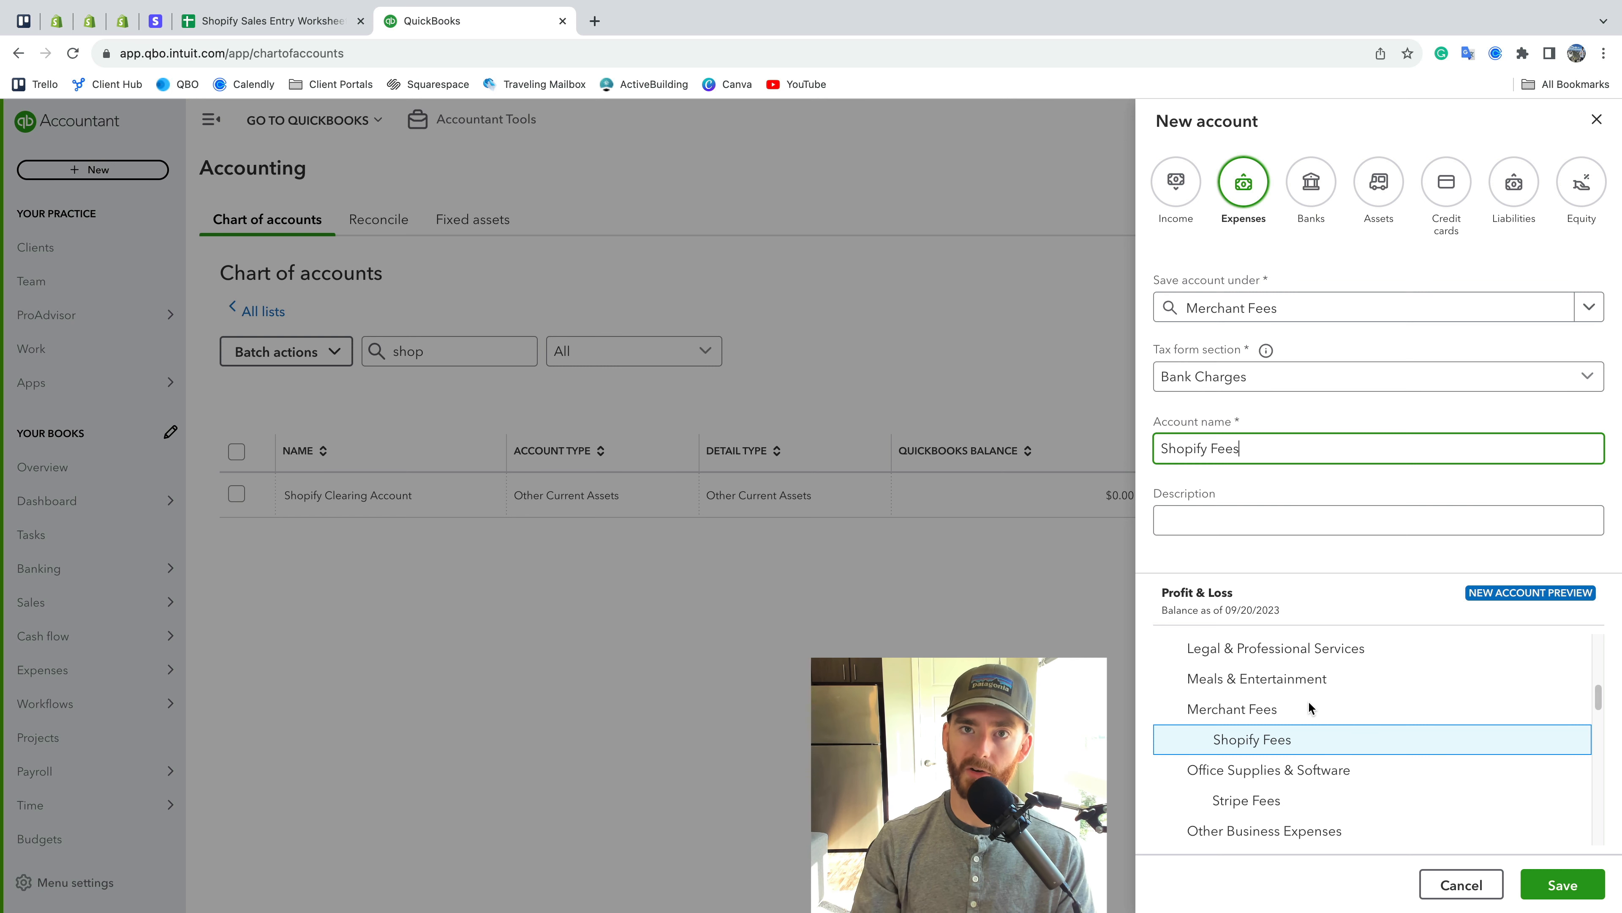
pyautogui.click(1563, 884)
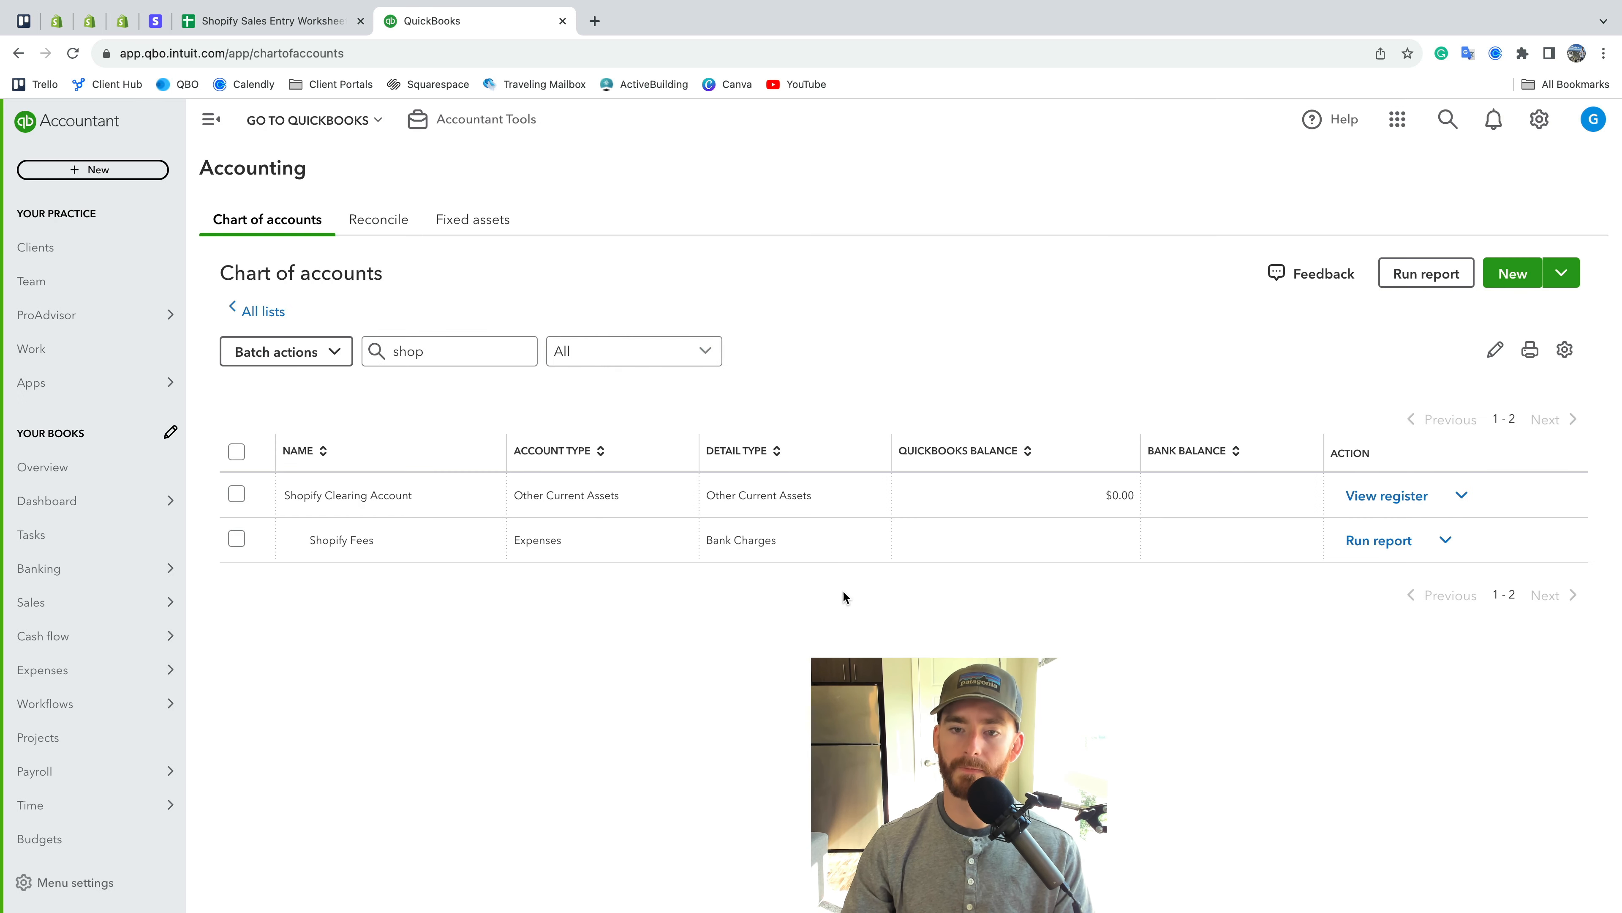
# Check Shopify's Payments report, filter the QuickBooks chart of accounts by "pay" for a PayPal account, and start a new account
pyautogui.click(90, 20)
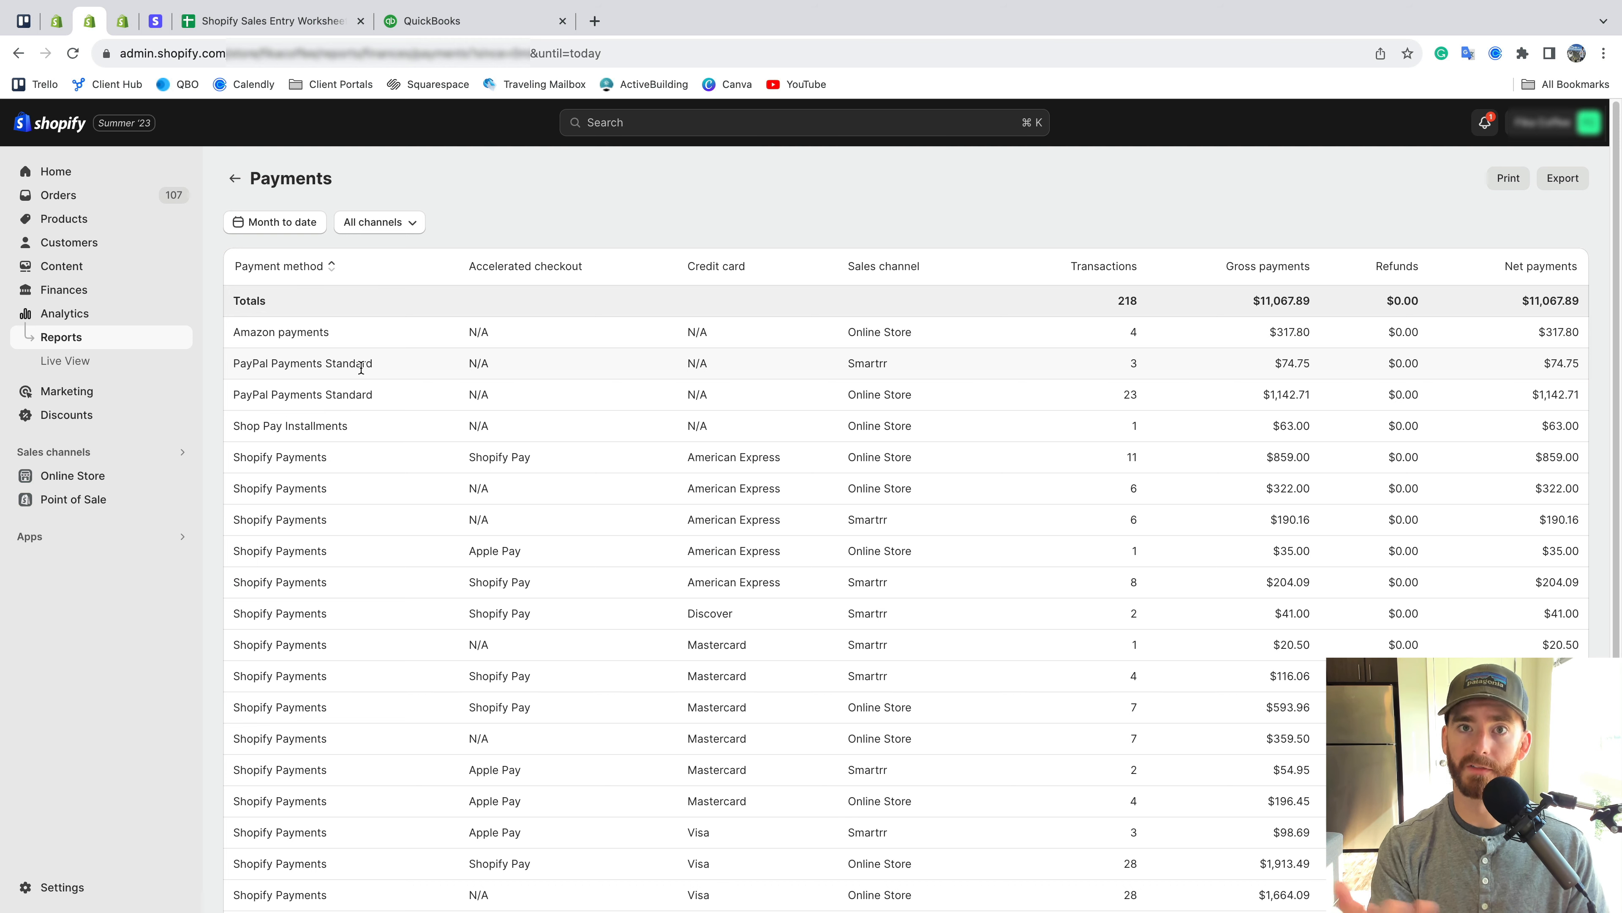
pyautogui.click(471, 22)
pyautogui.click(450, 358)
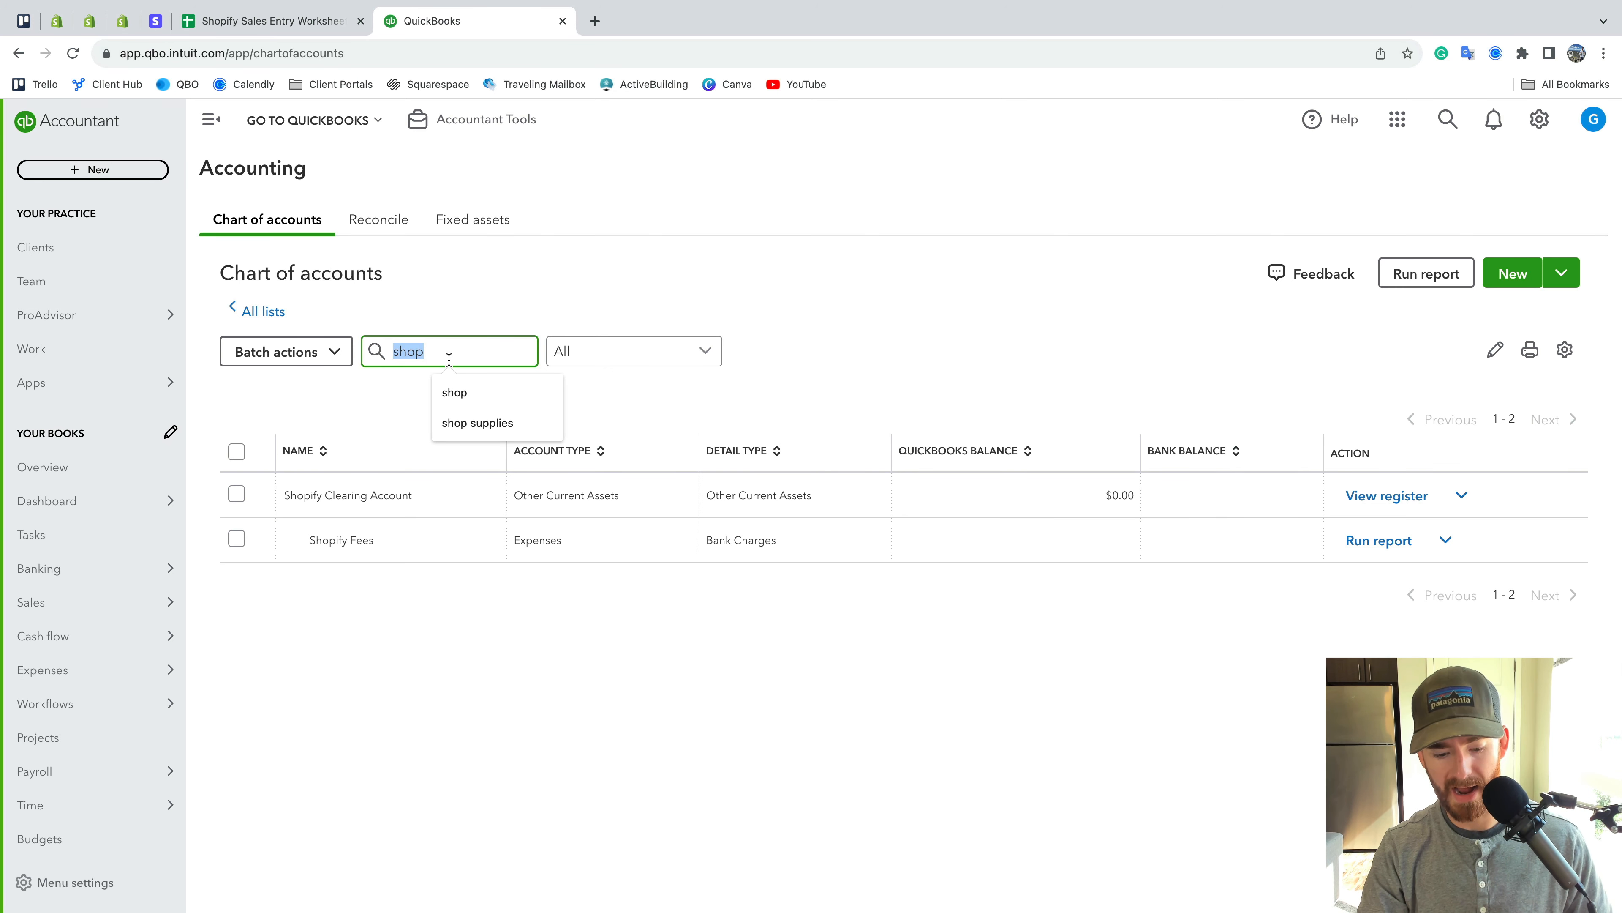
pyautogui.write('pay')
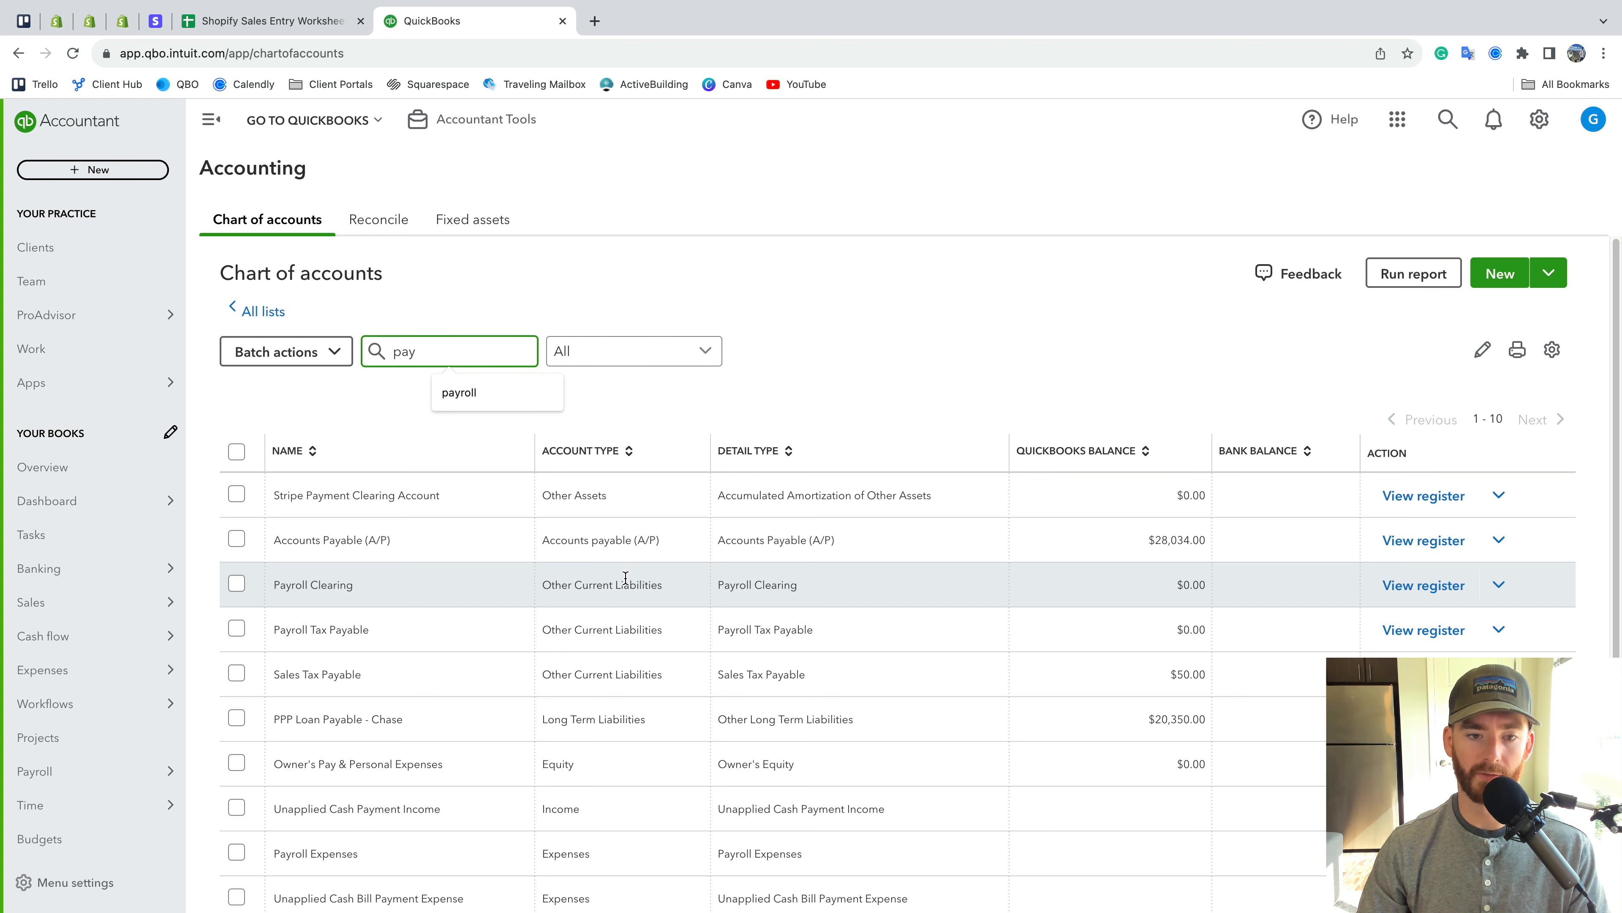
pyautogui.click(1500, 273)
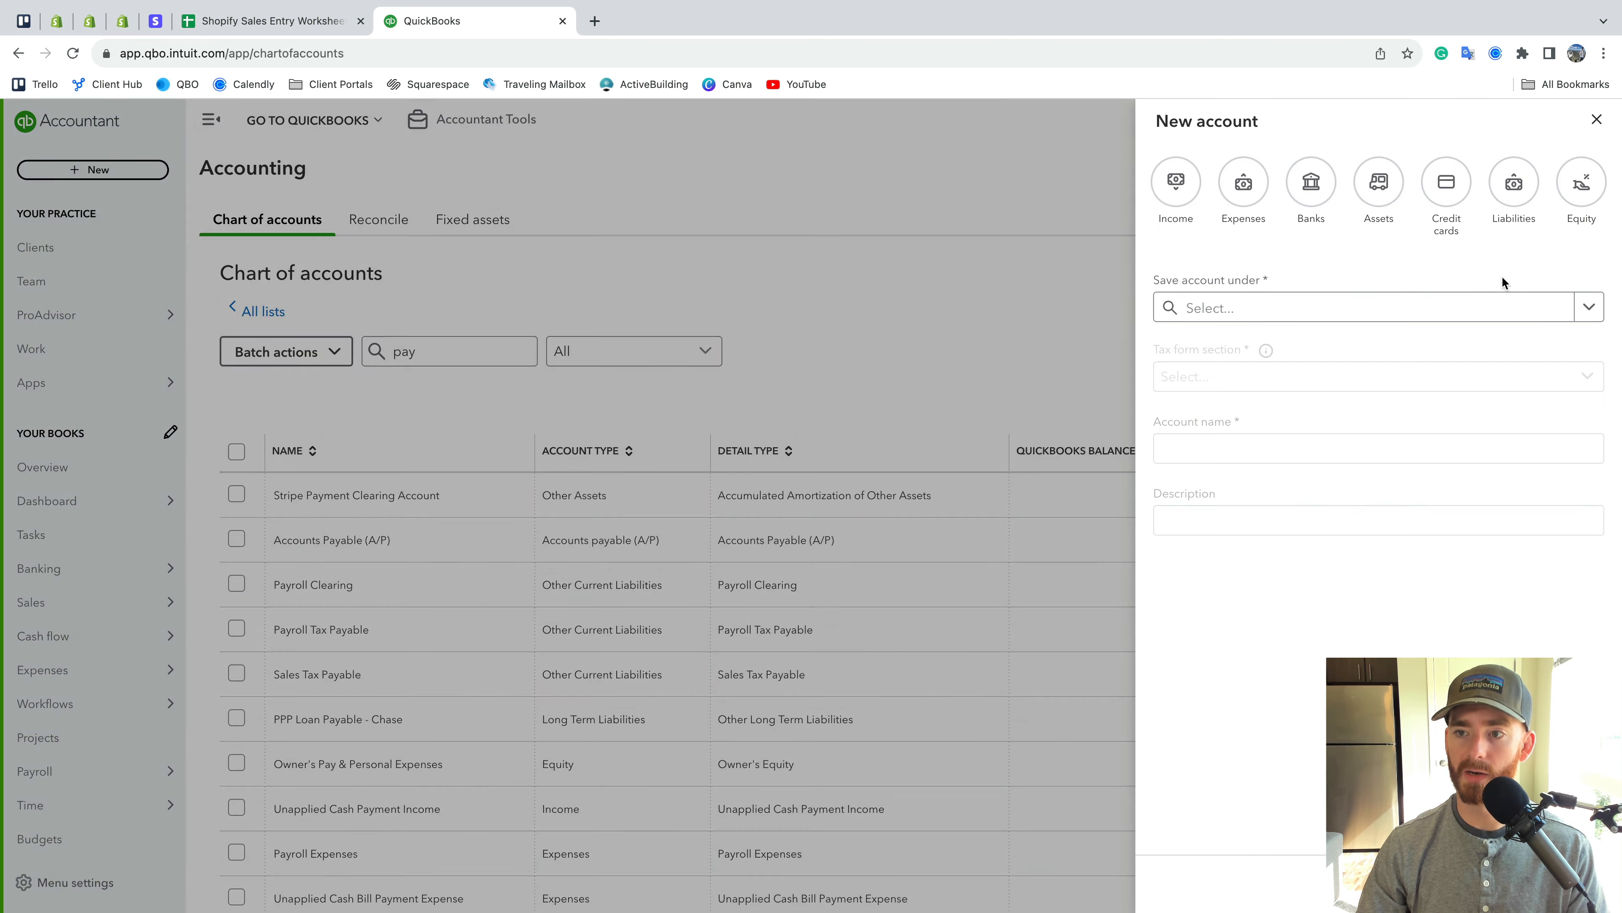
pyautogui.click(1379, 183)
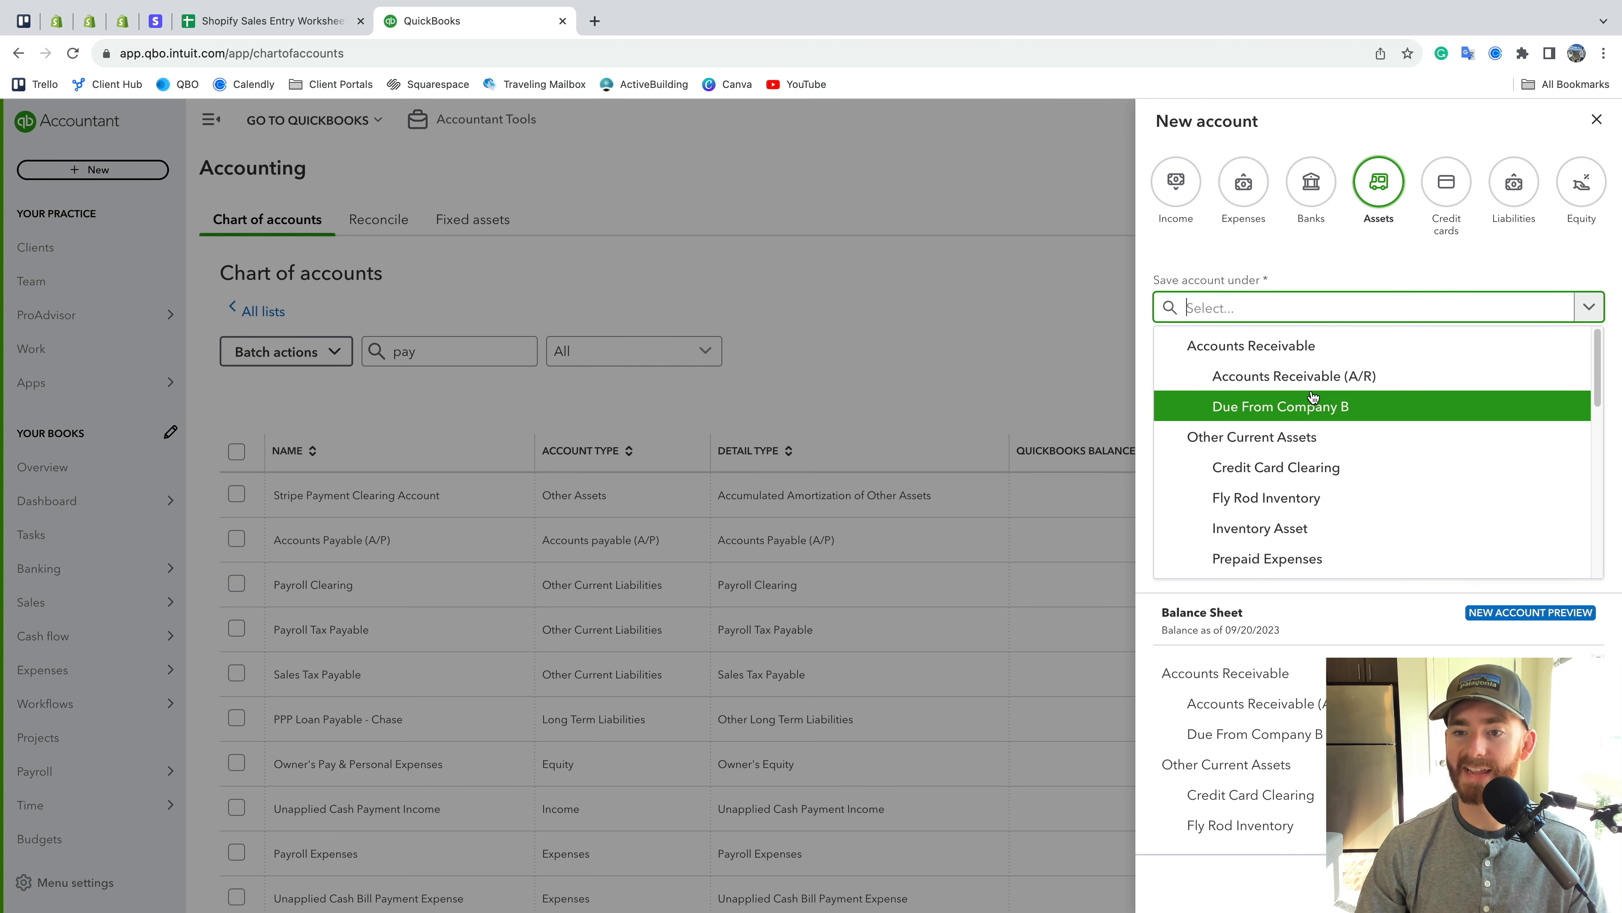
pyautogui.scroll(-5, 1345, 423)
pyautogui.scroll(5, 1345, 423)
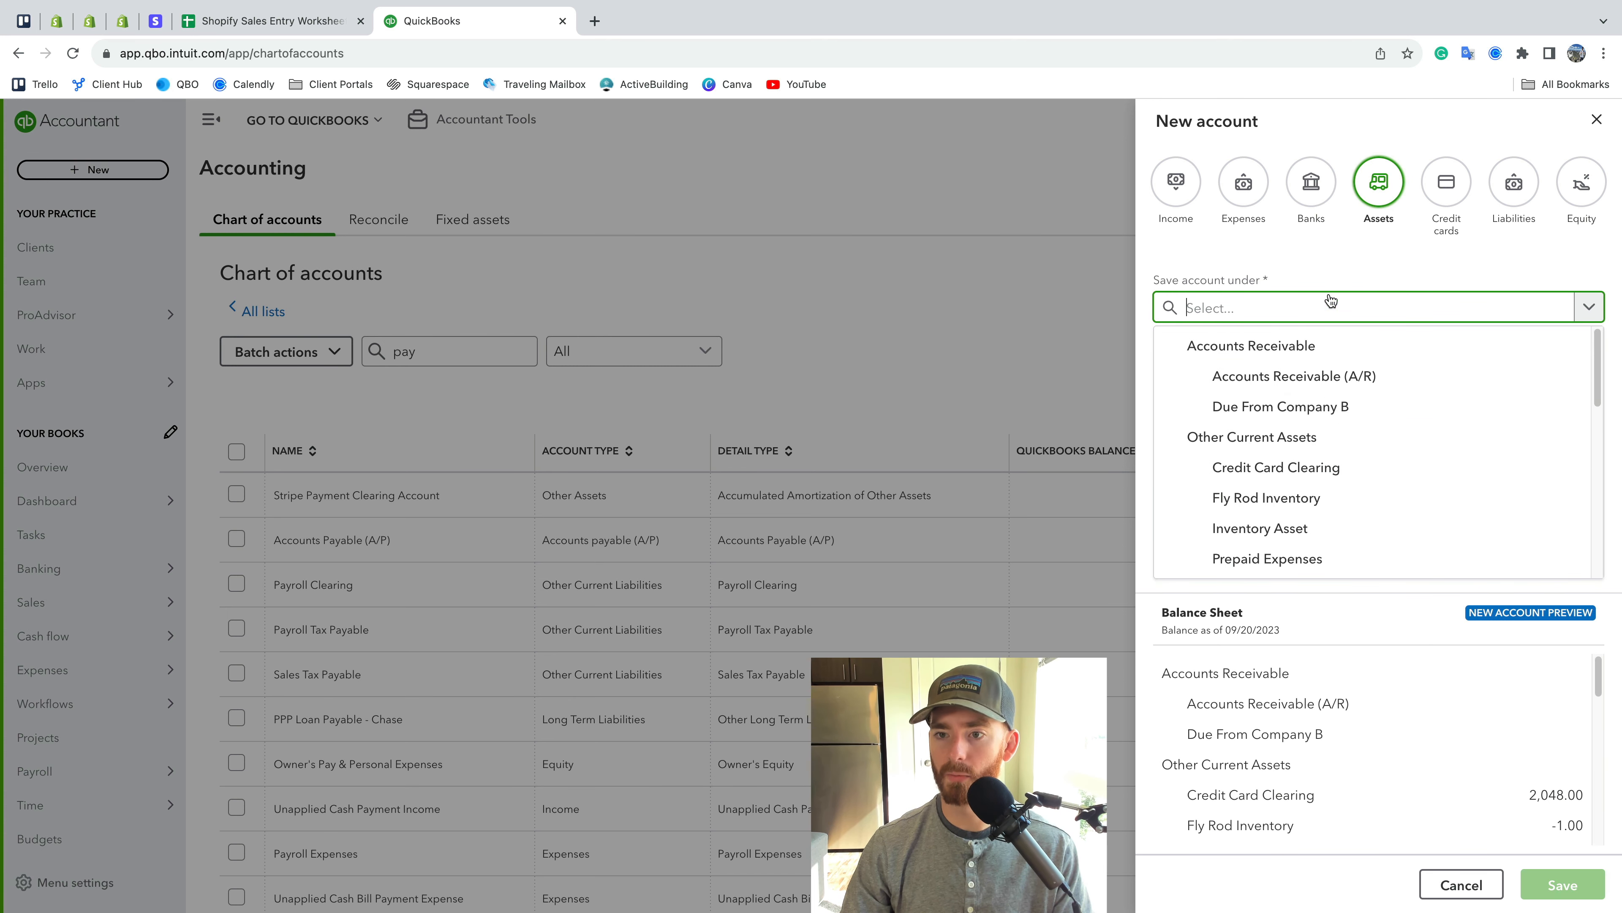
pyautogui.click(1327, 259)
# Create a bank account named "Paypal" under Bank Accounts, with Checking as its tax form section
pyautogui.click(1329, 192)
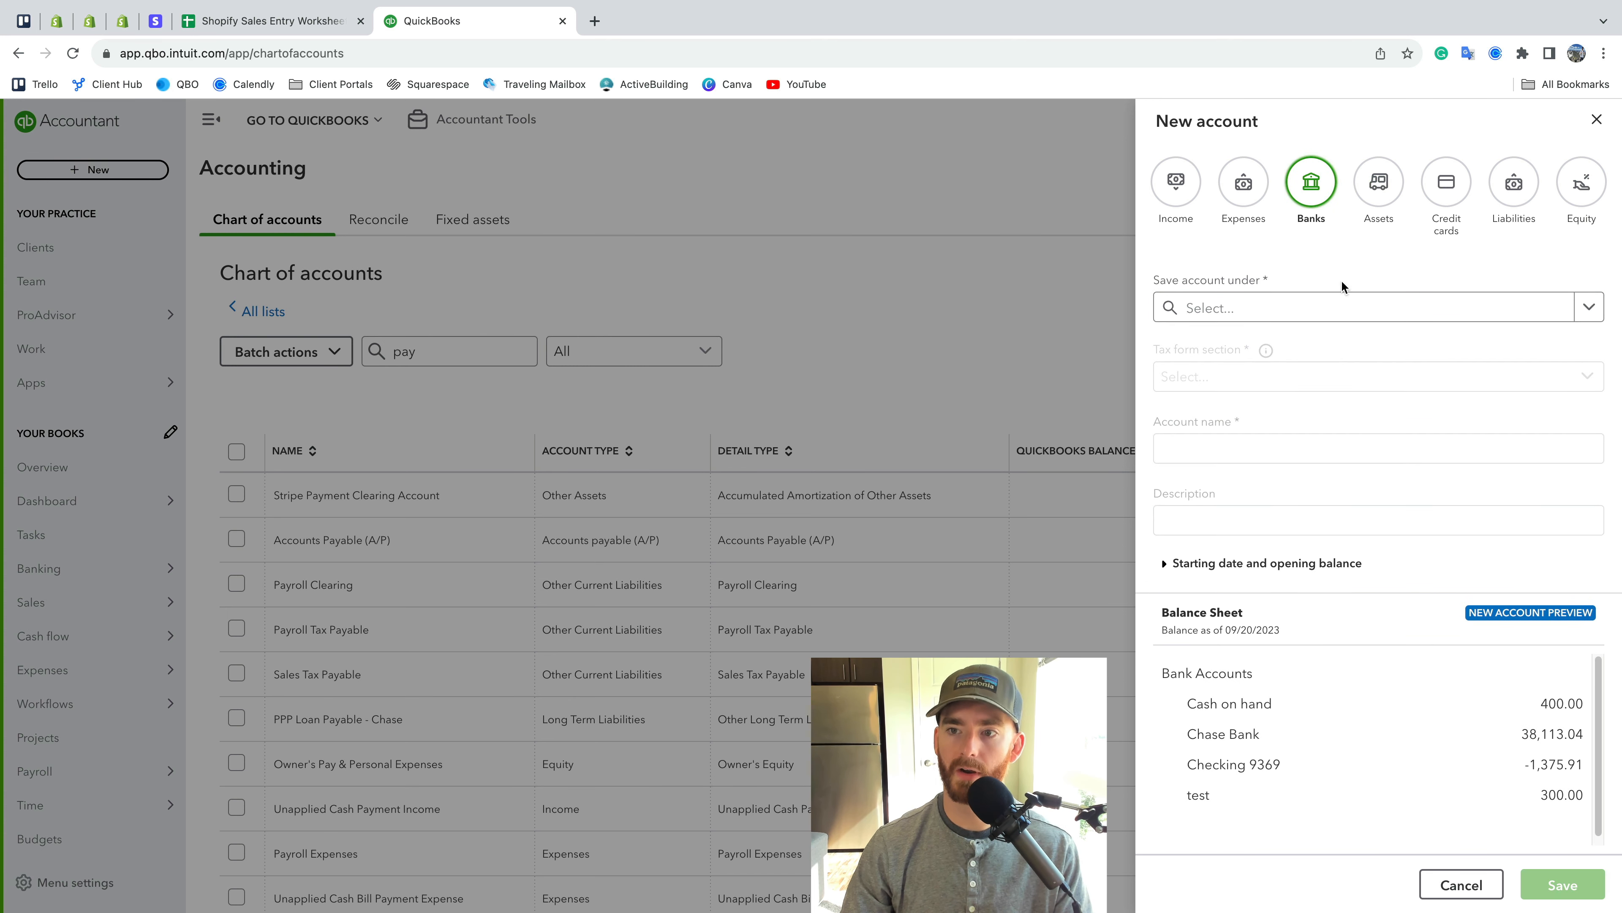
pyautogui.click(1335, 307)
pyautogui.click(1326, 345)
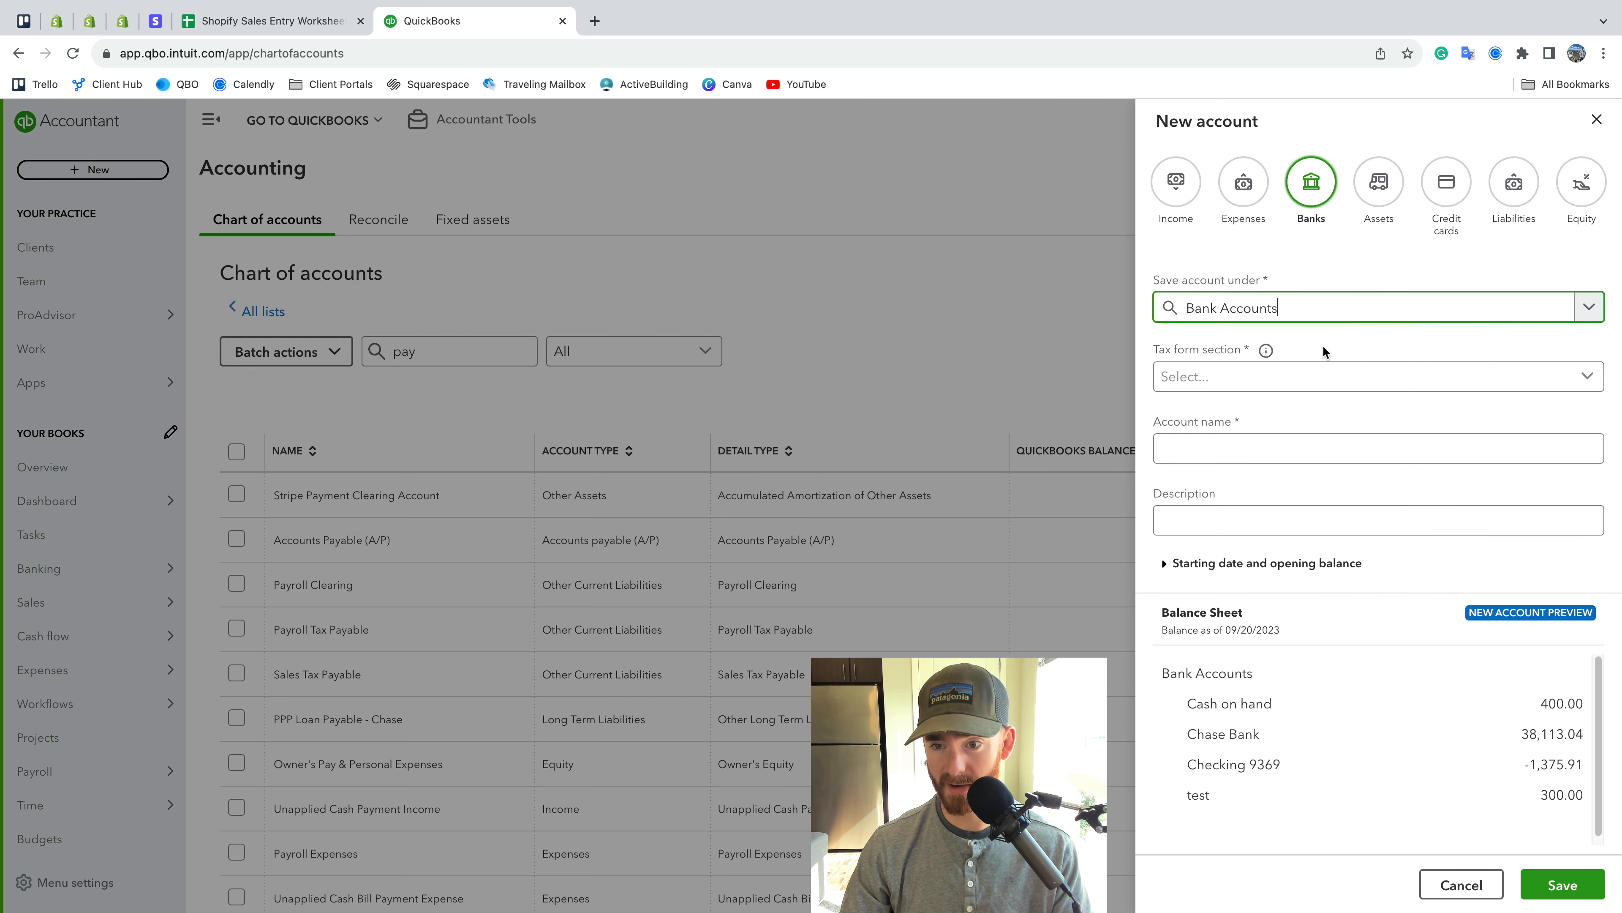
pyautogui.click(1405, 448)
pyautogui.write('Paypal')
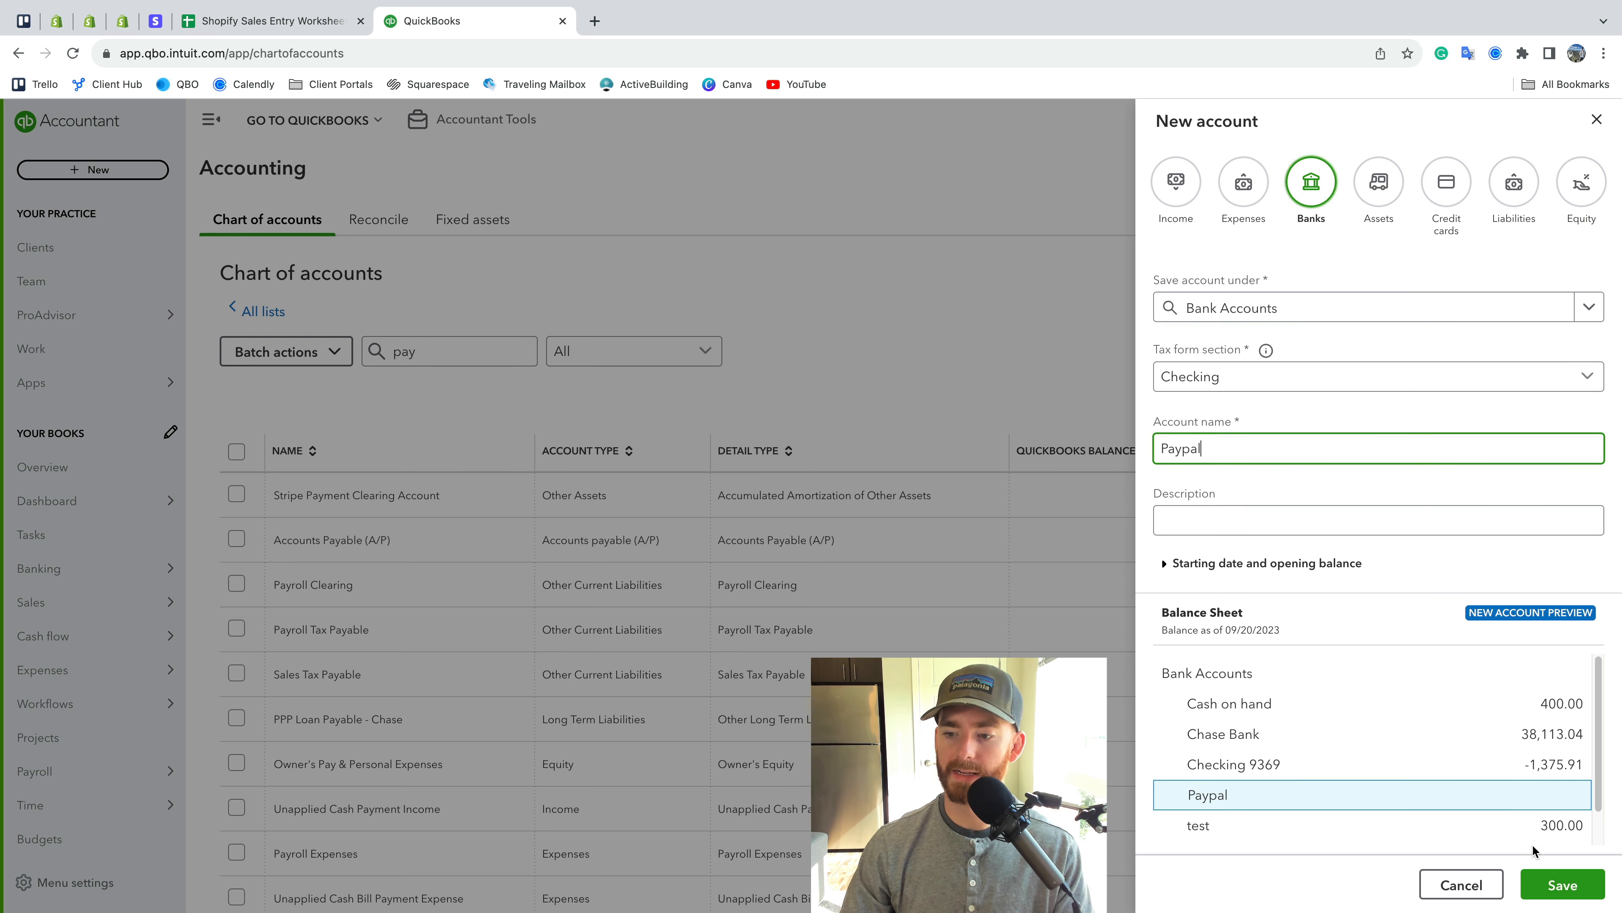
pyautogui.click(1559, 883)
# Create an expense account named "Paypal Fees" as a subaccount of Merchant Fees, with the Bank Charges tax form section
pyautogui.click(1500, 273)
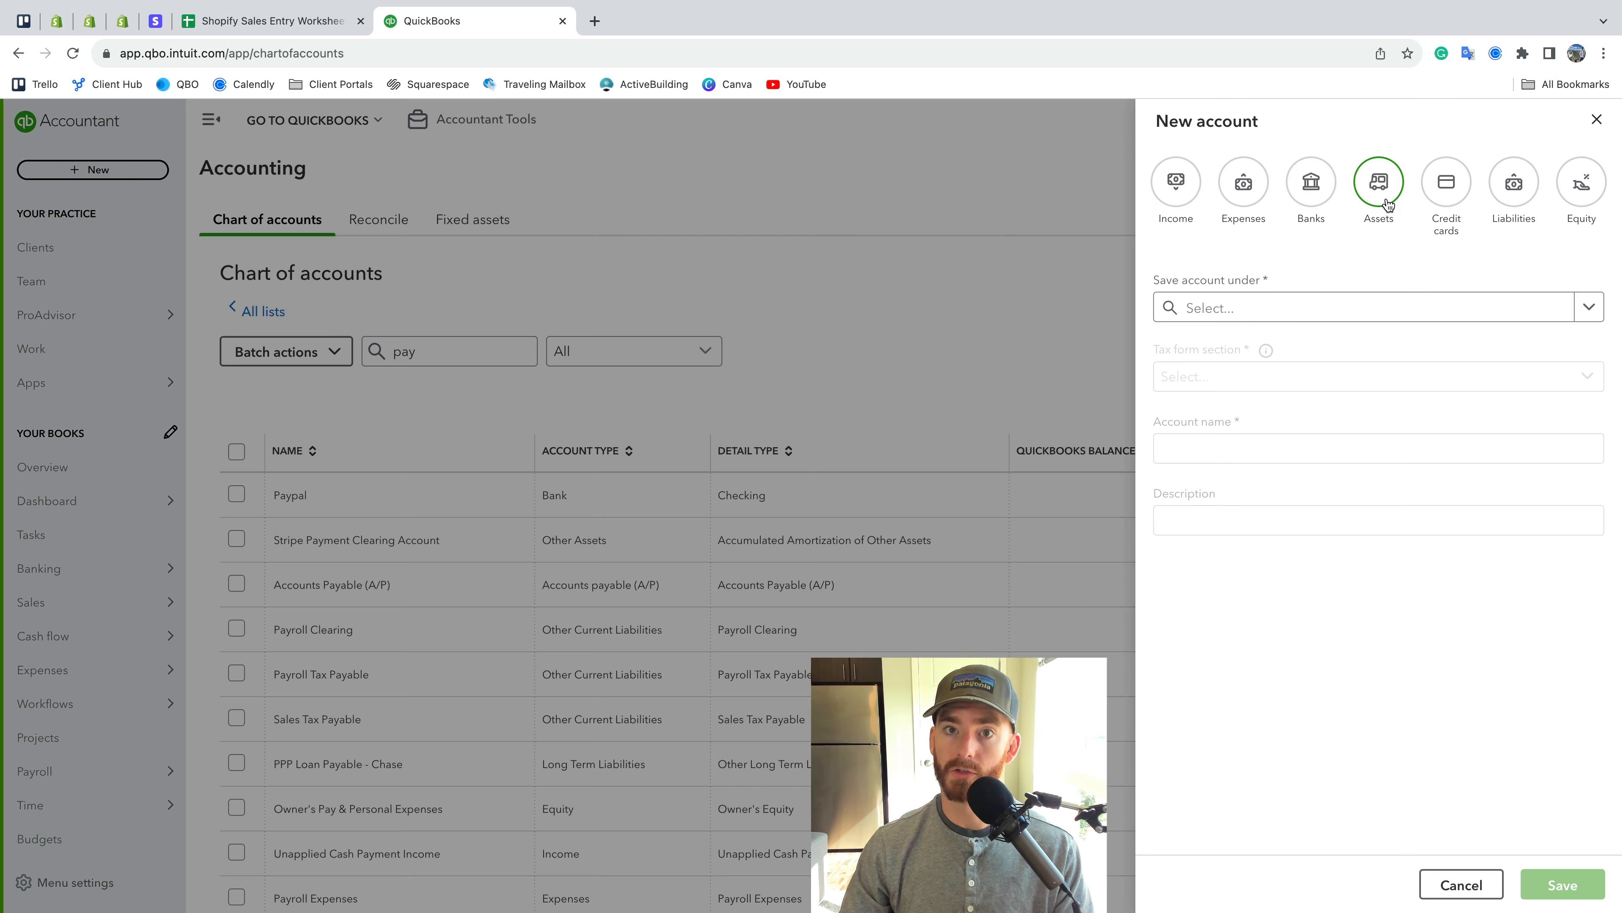
pyautogui.click(1267, 191)
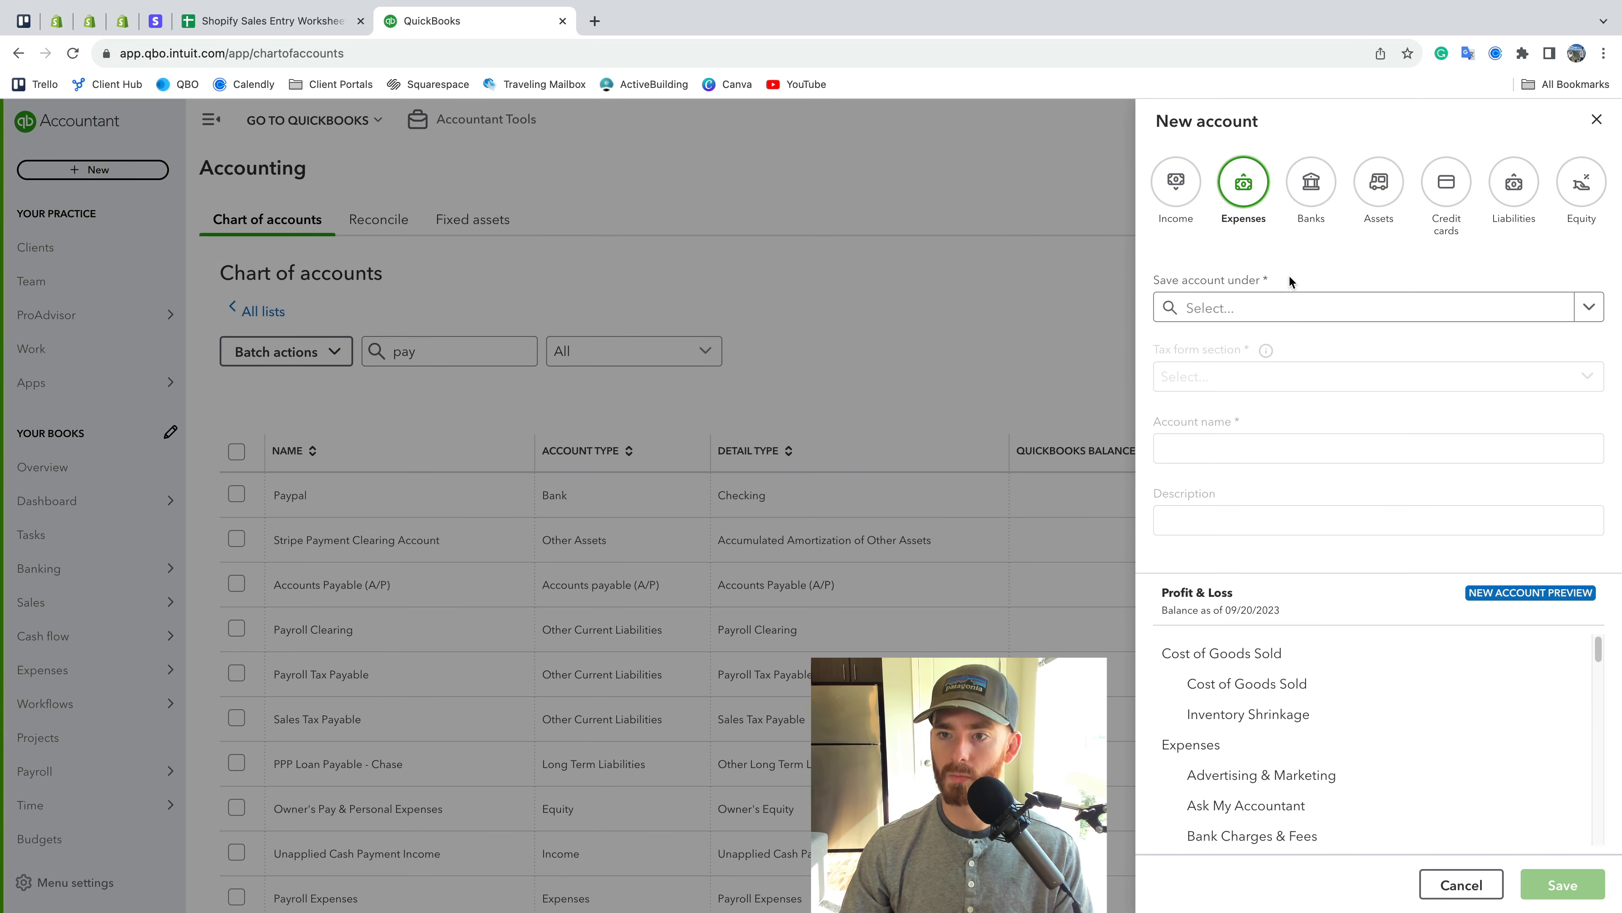
pyautogui.click(1289, 308)
pyautogui.rightClick(1286, 461)
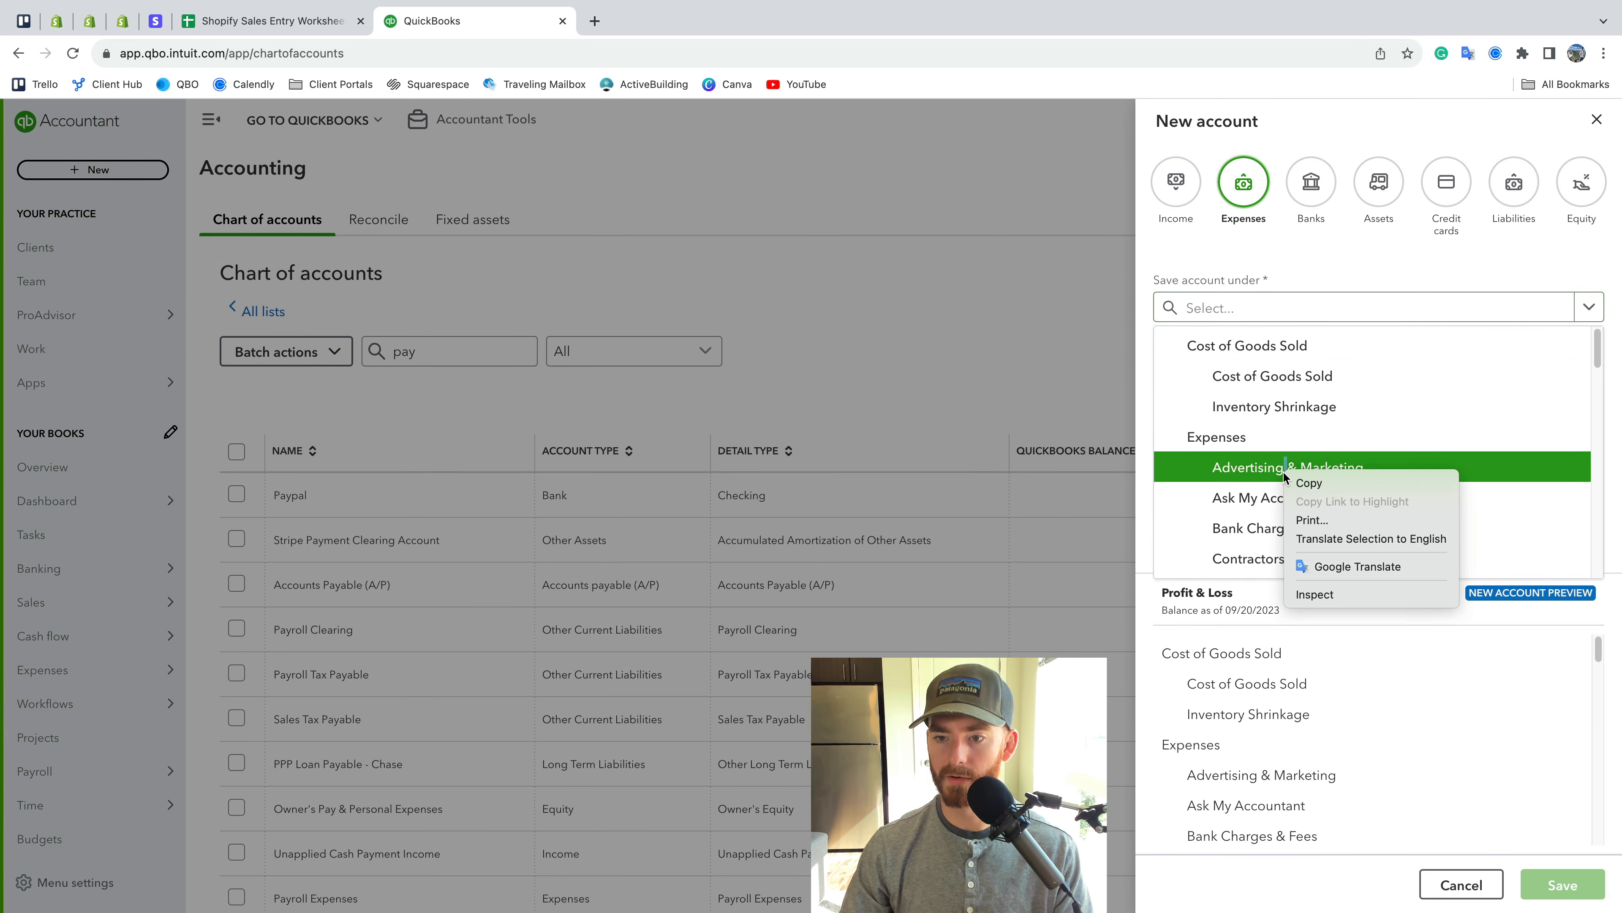
pyautogui.press('Escape')
pyautogui.scroll(-3, 1257, 474)
pyautogui.scroll(-1, 1255, 476)
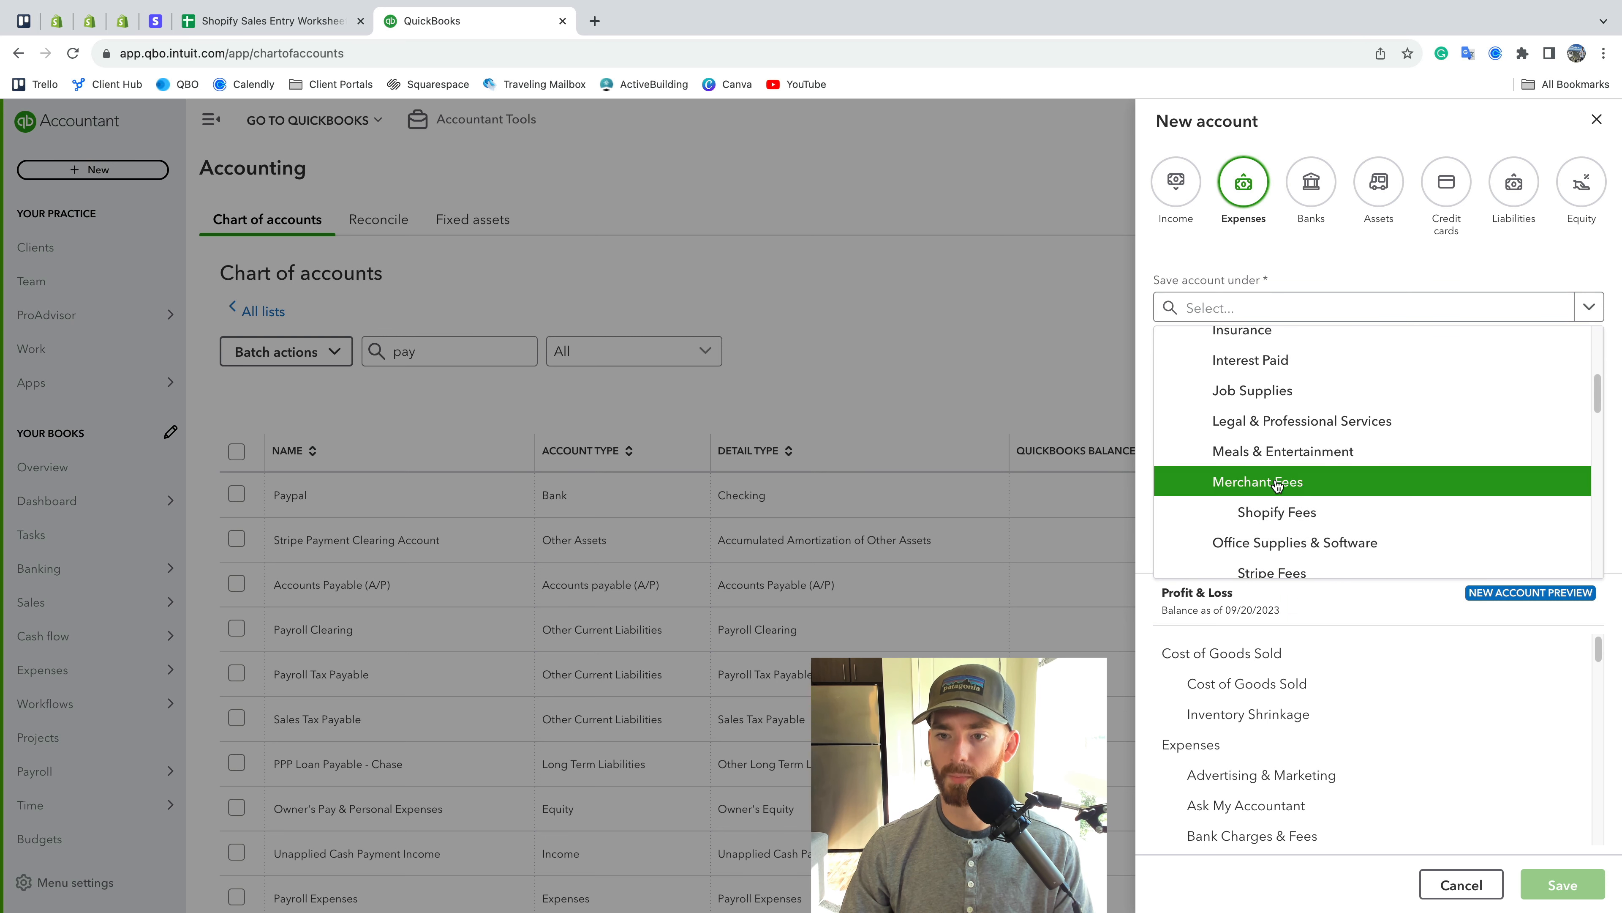
pyautogui.click(1283, 487)
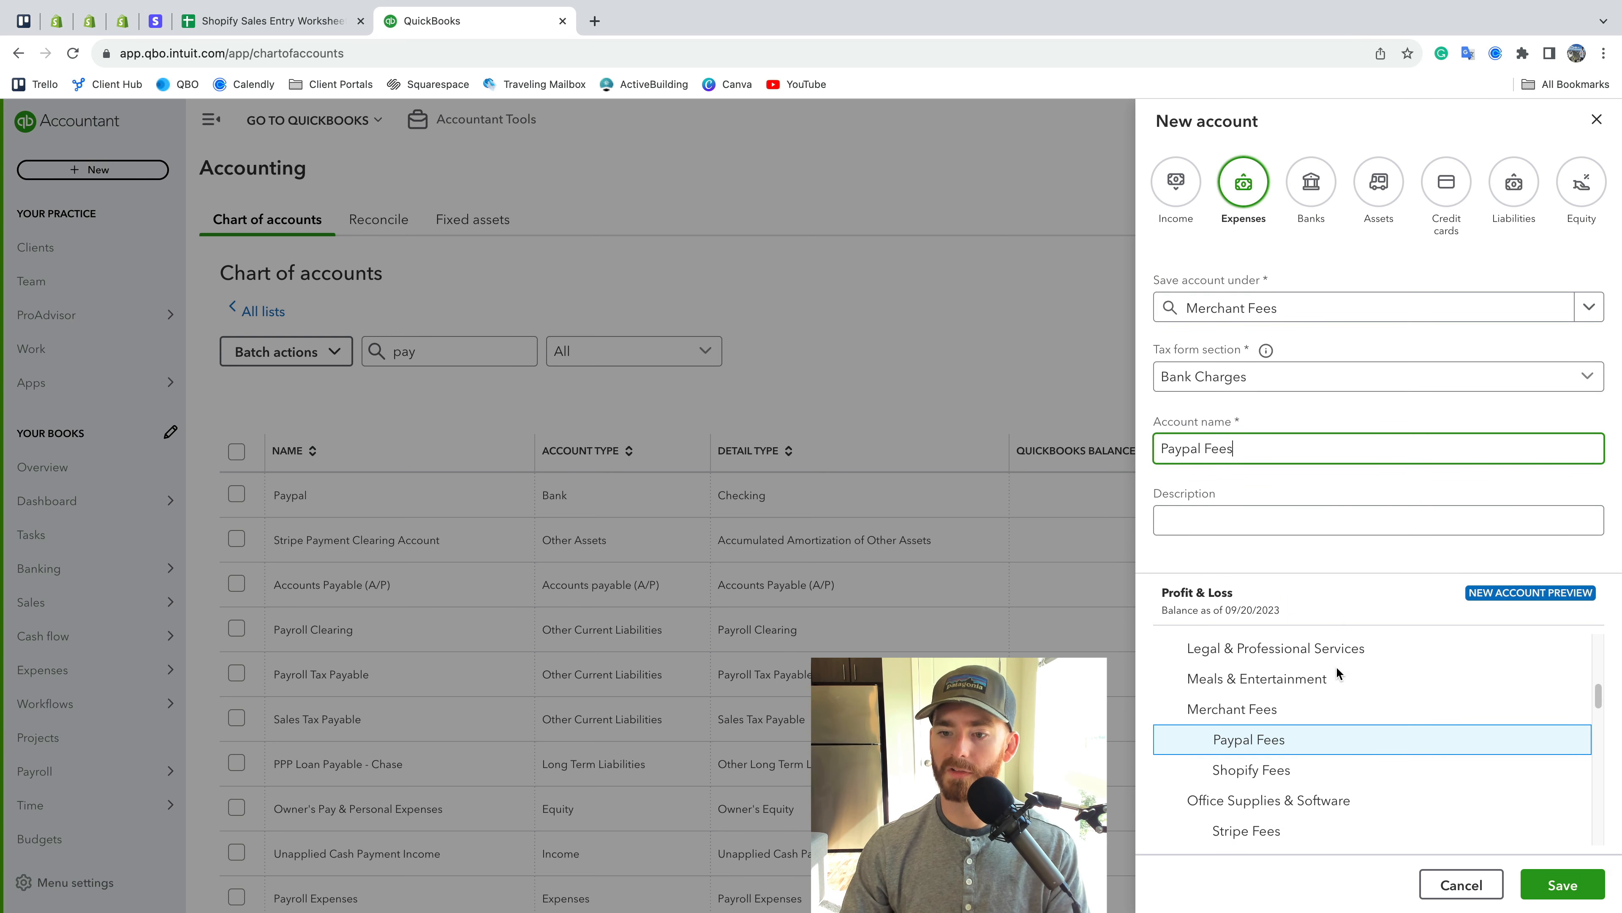
pyautogui.click(1562, 885)
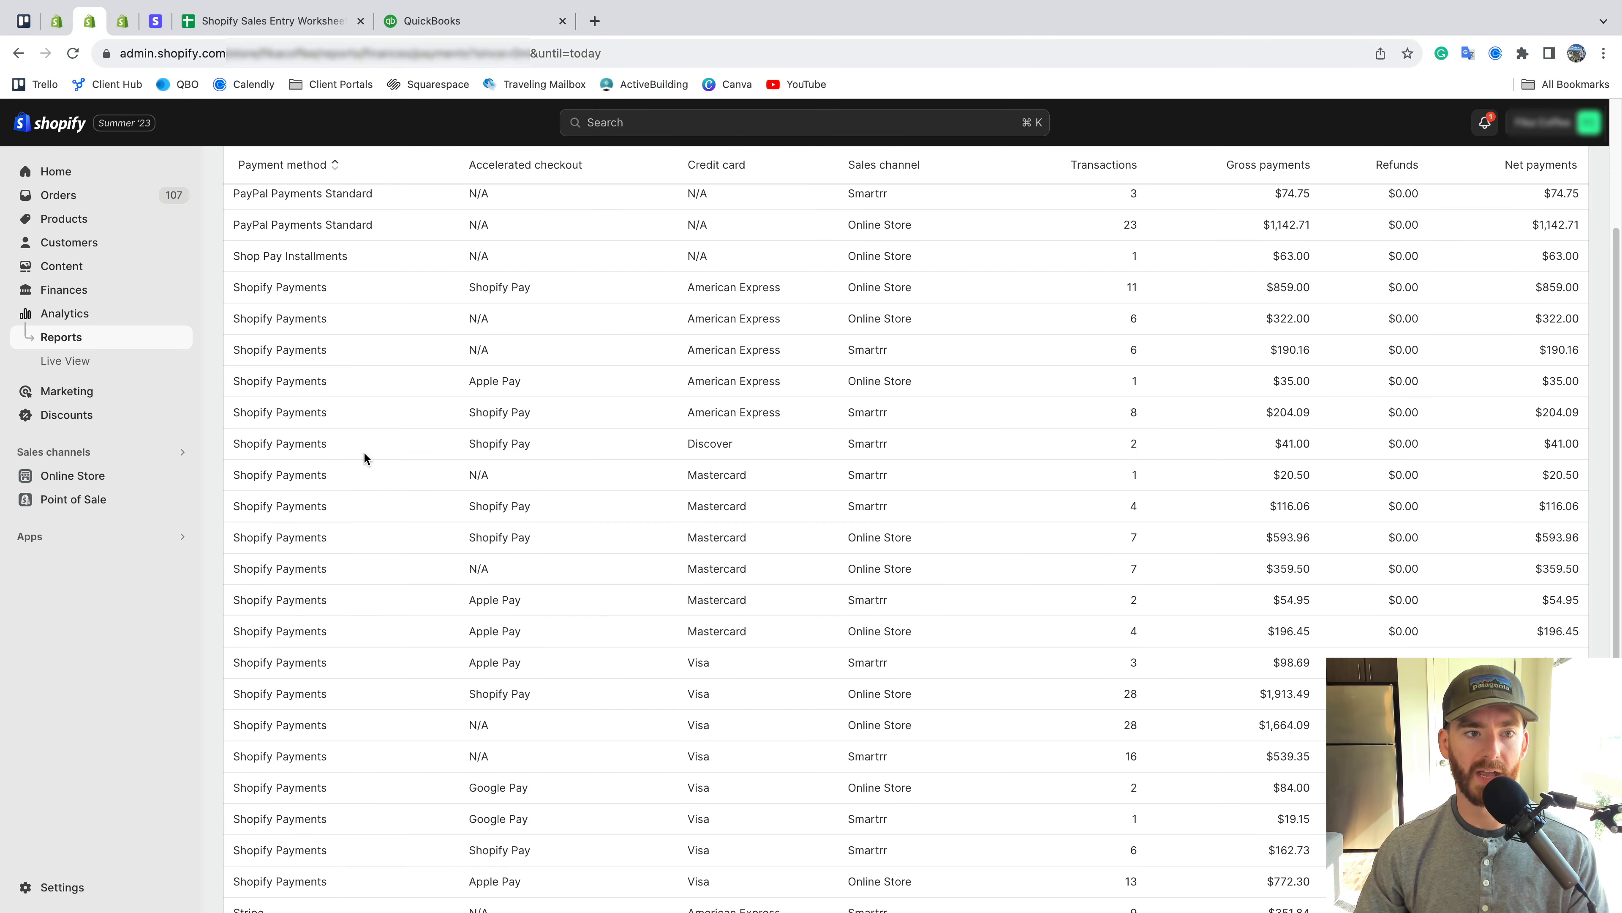
# Create an asset account named "Amazon Payments Clearing Account" under Other Current Assets in QuickBooks, matching the Amazon payments method in Shopify's Payments report
pyautogui.scroll(3, 365, 451)
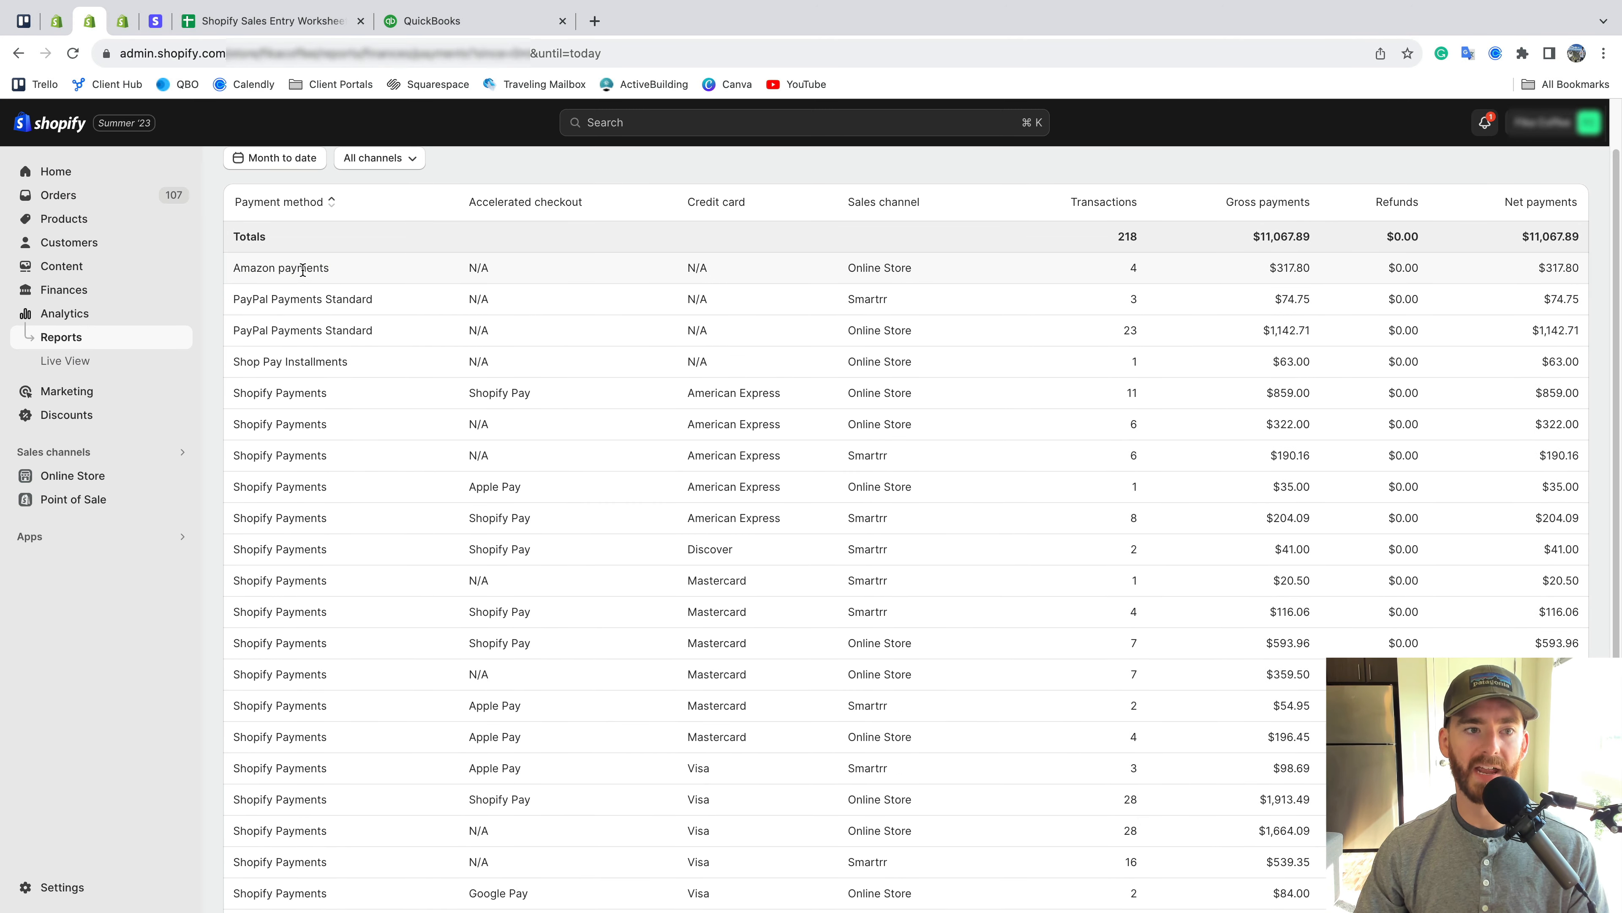
pyautogui.click(460, 25)
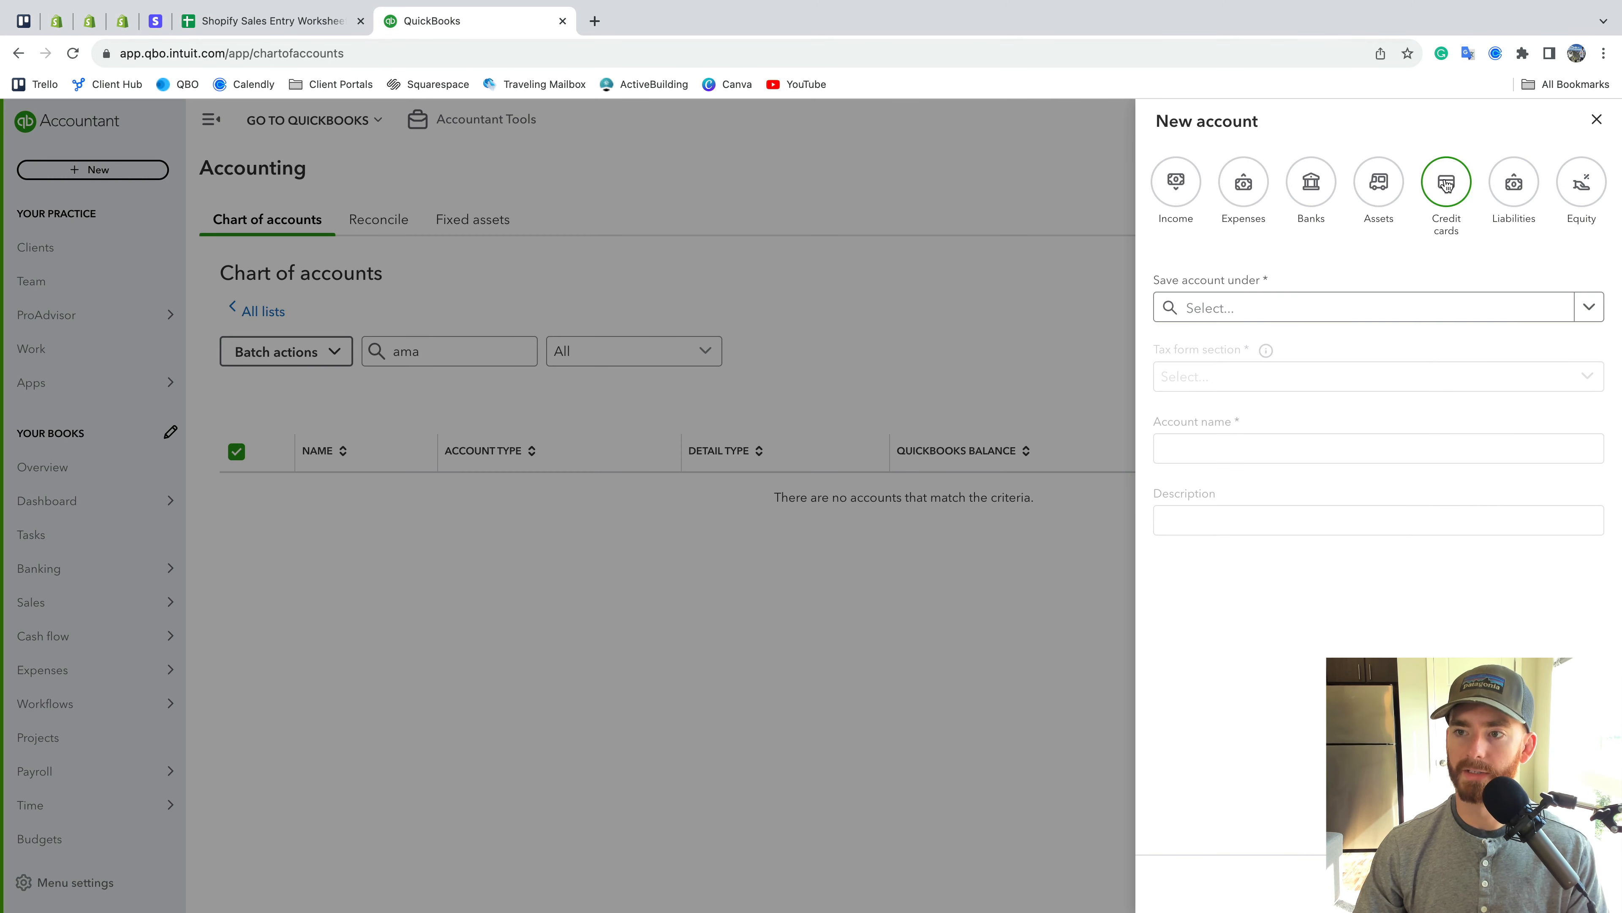
pyautogui.click(1379, 183)
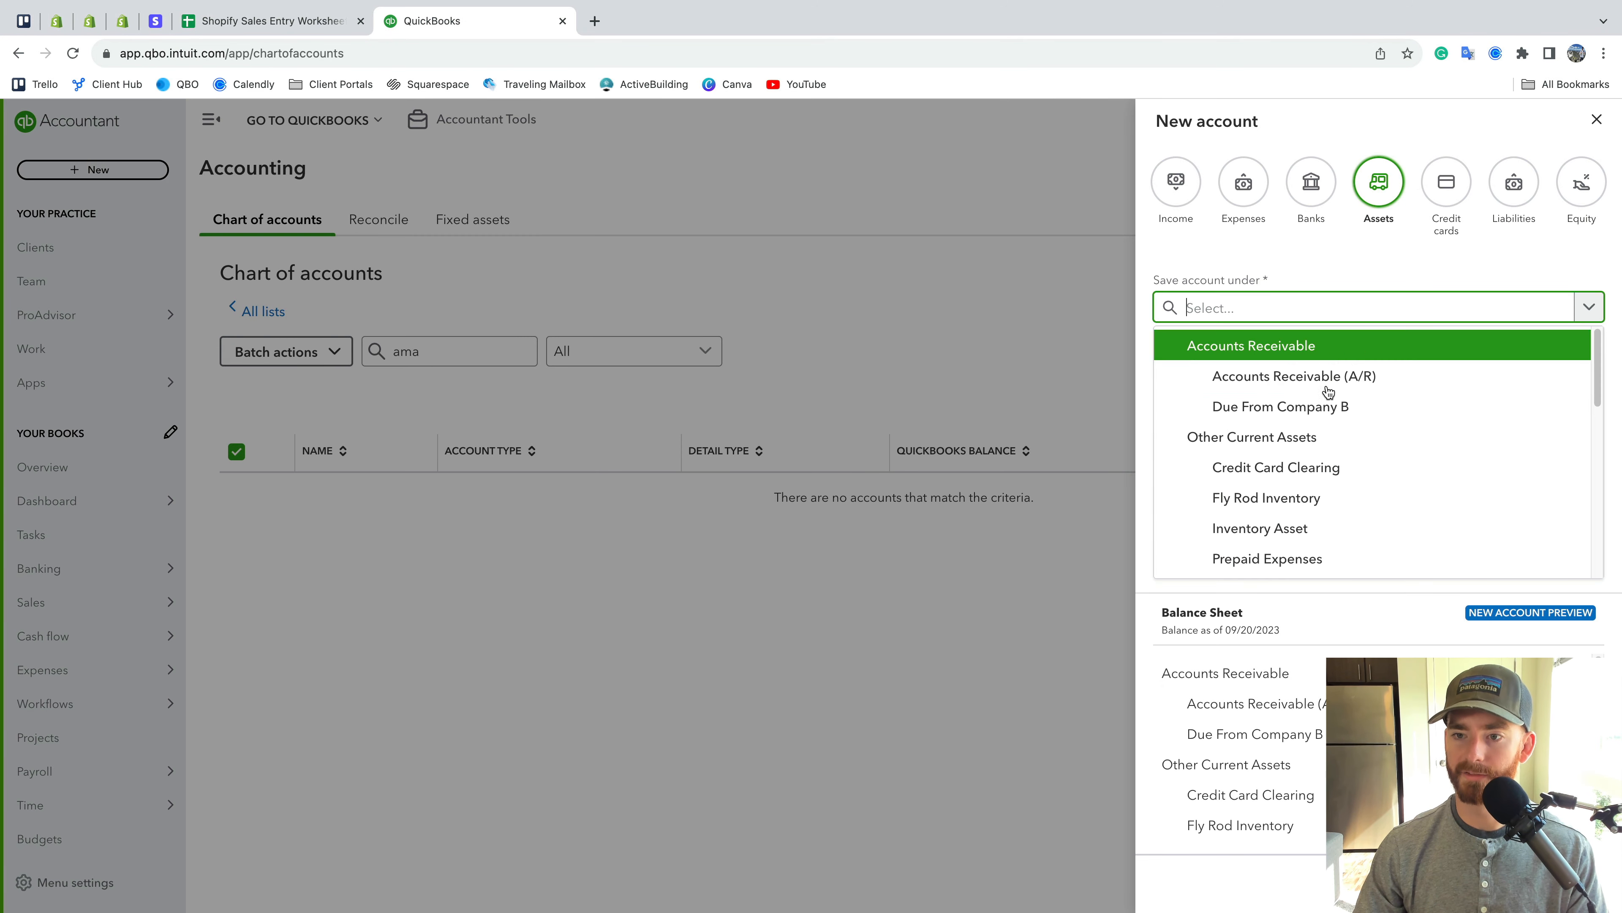
pyautogui.click(1252, 435)
pyautogui.click(1257, 447)
pyautogui.write('Amazon Payments')
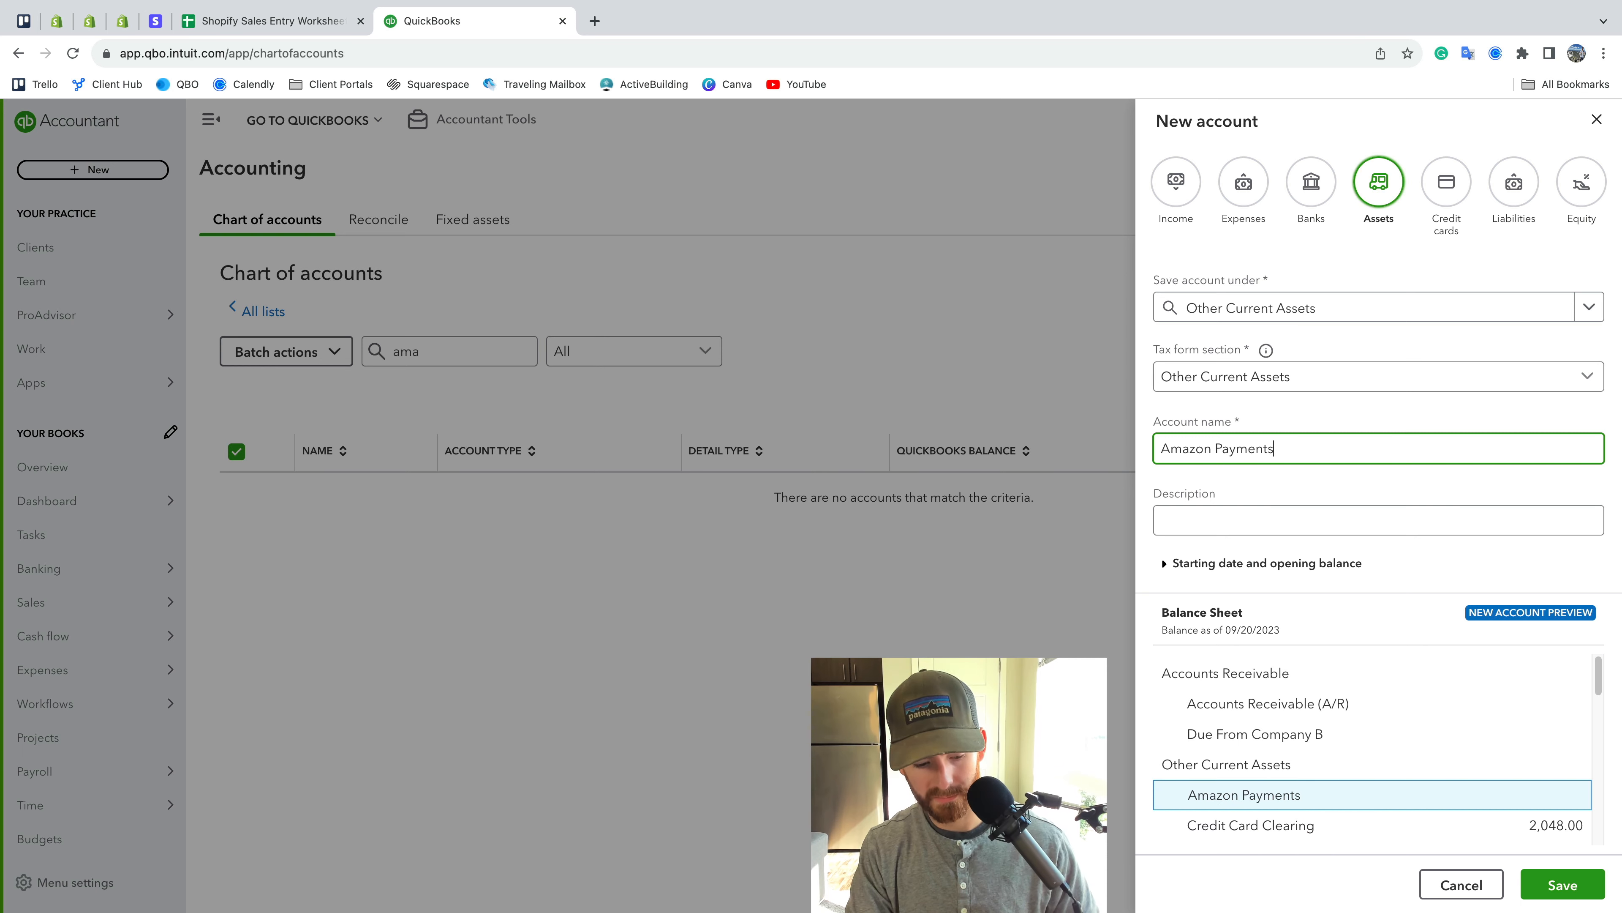
pyautogui.write(' Clearing Account')
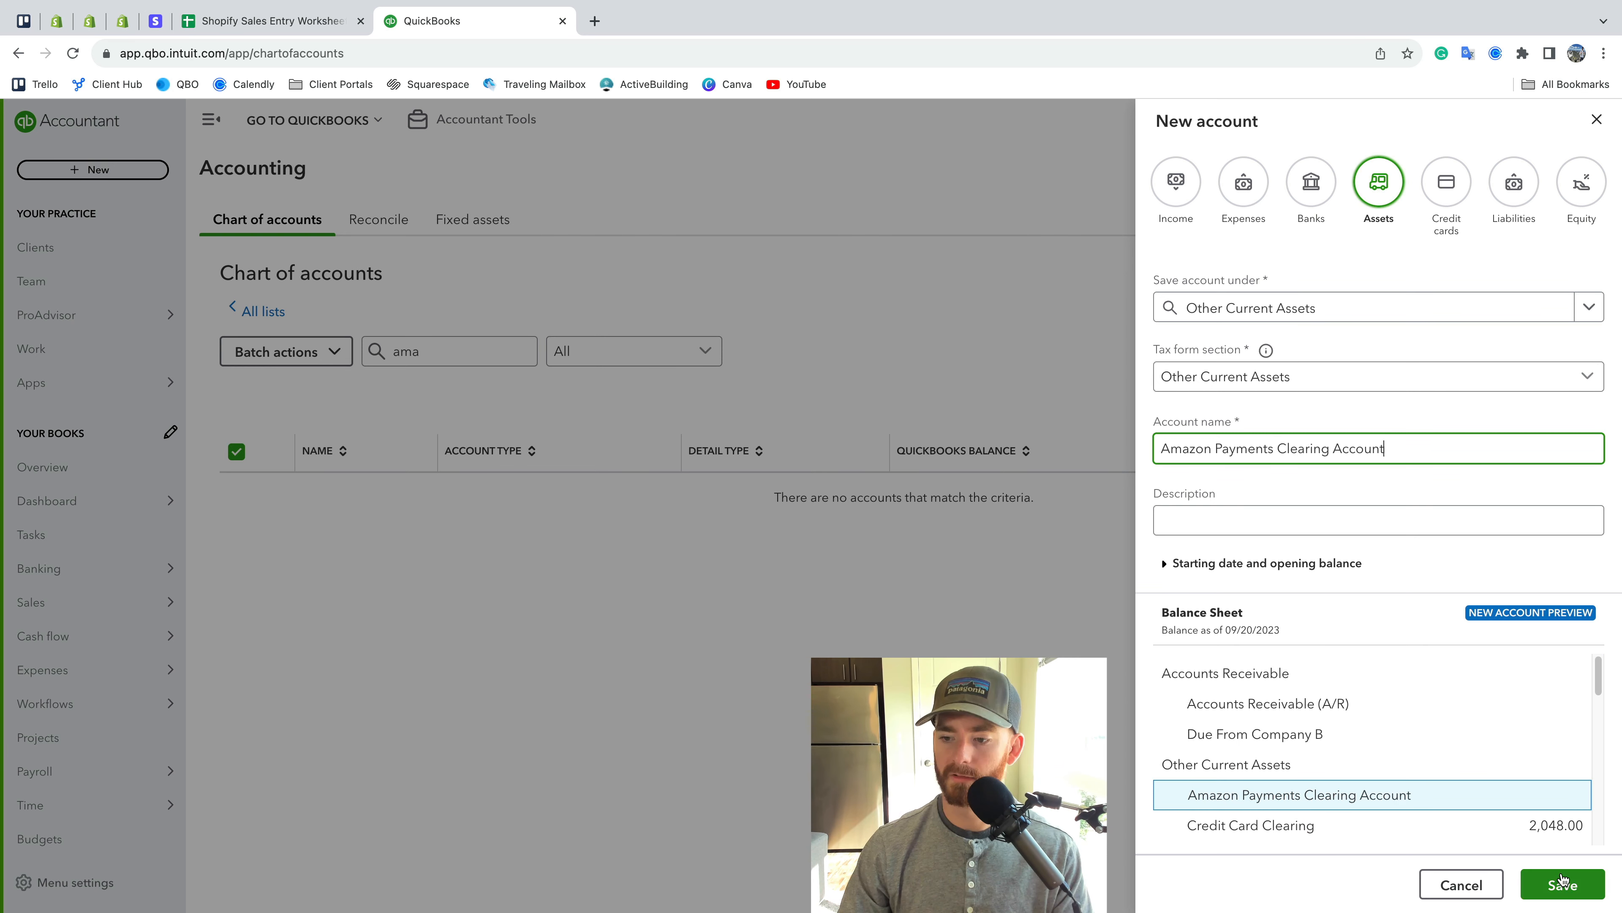
pyautogui.click(1563, 885)
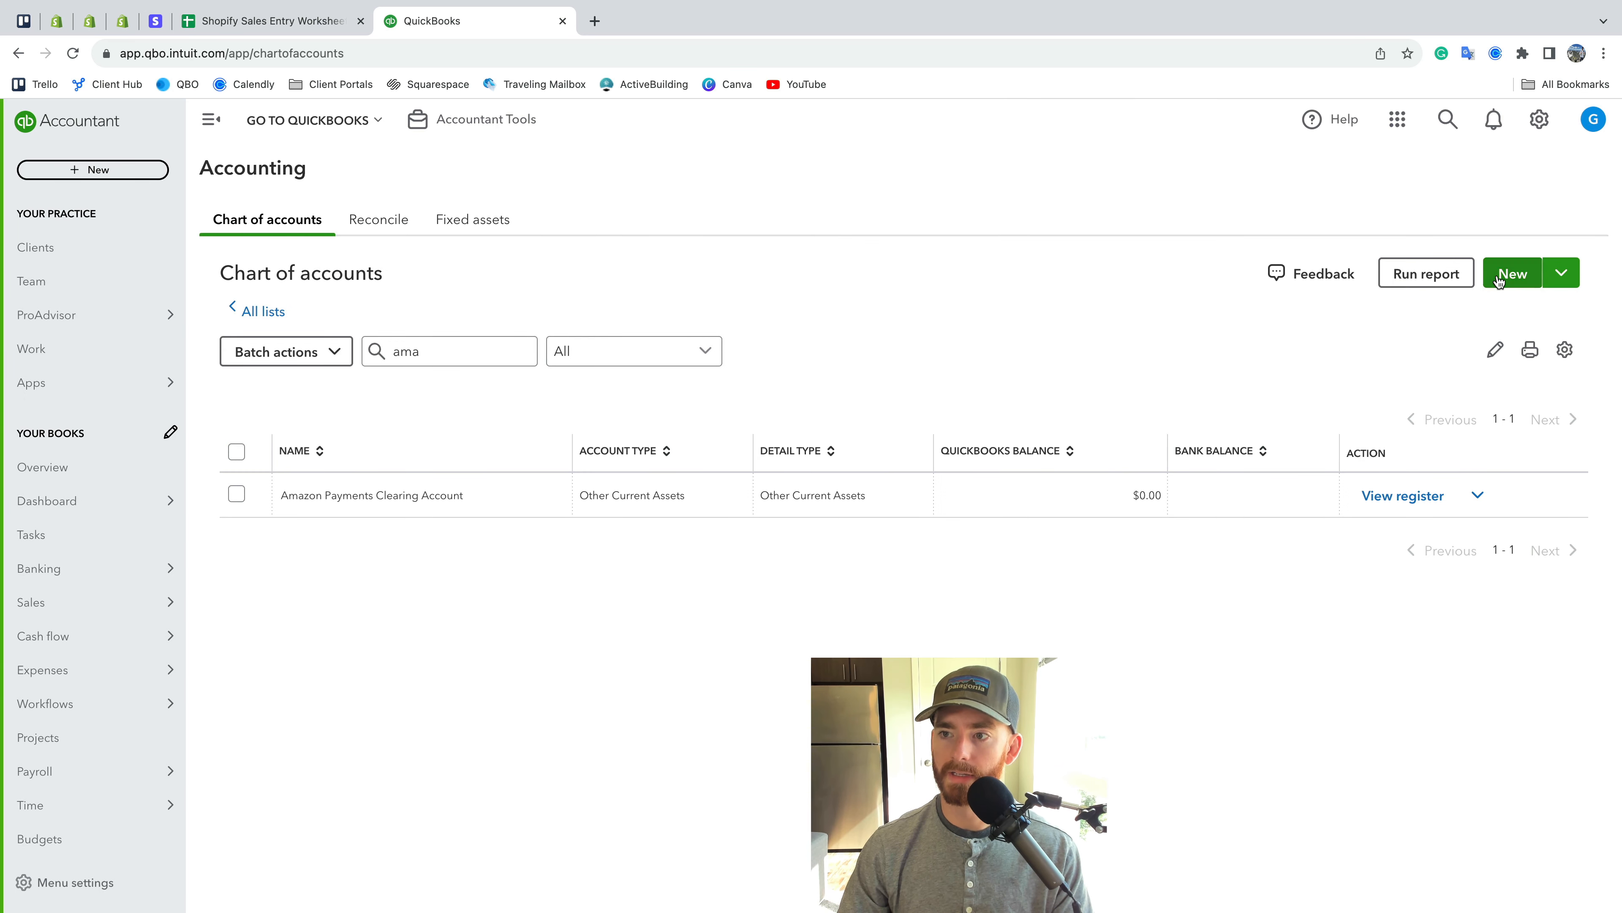
# Create an expense account named "Amazon Fees" as a subaccount of Merchant Fees, with the Bank Charges tax form section
pyautogui.click(1509, 274)
pyautogui.click(1243, 182)
pyautogui.click(1200, 471)
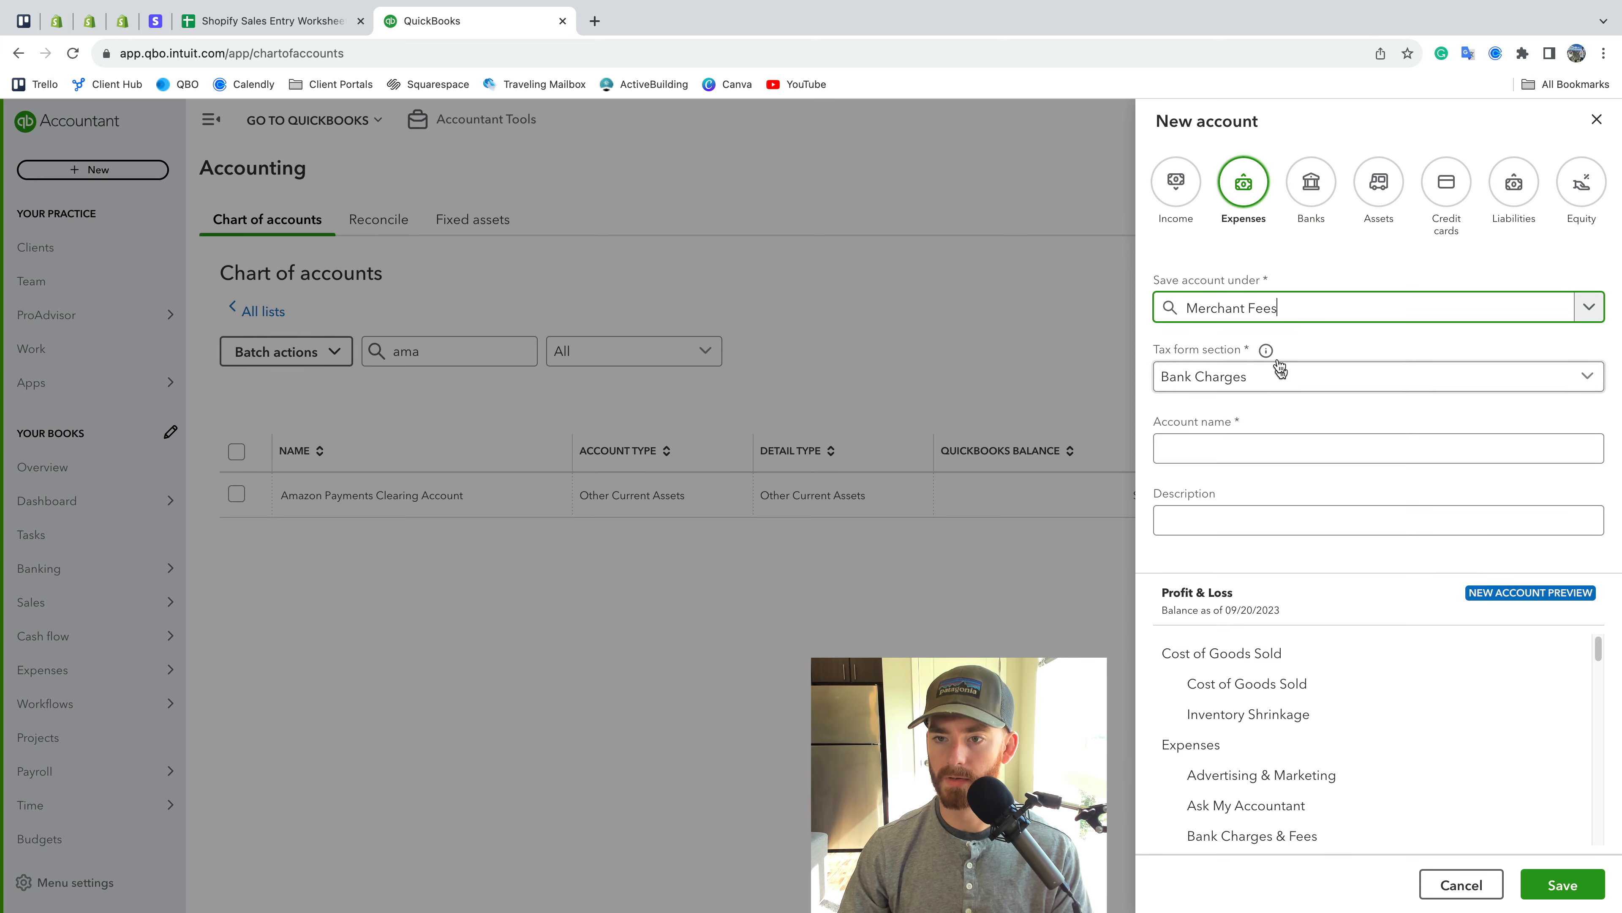
pyautogui.click(1242, 447)
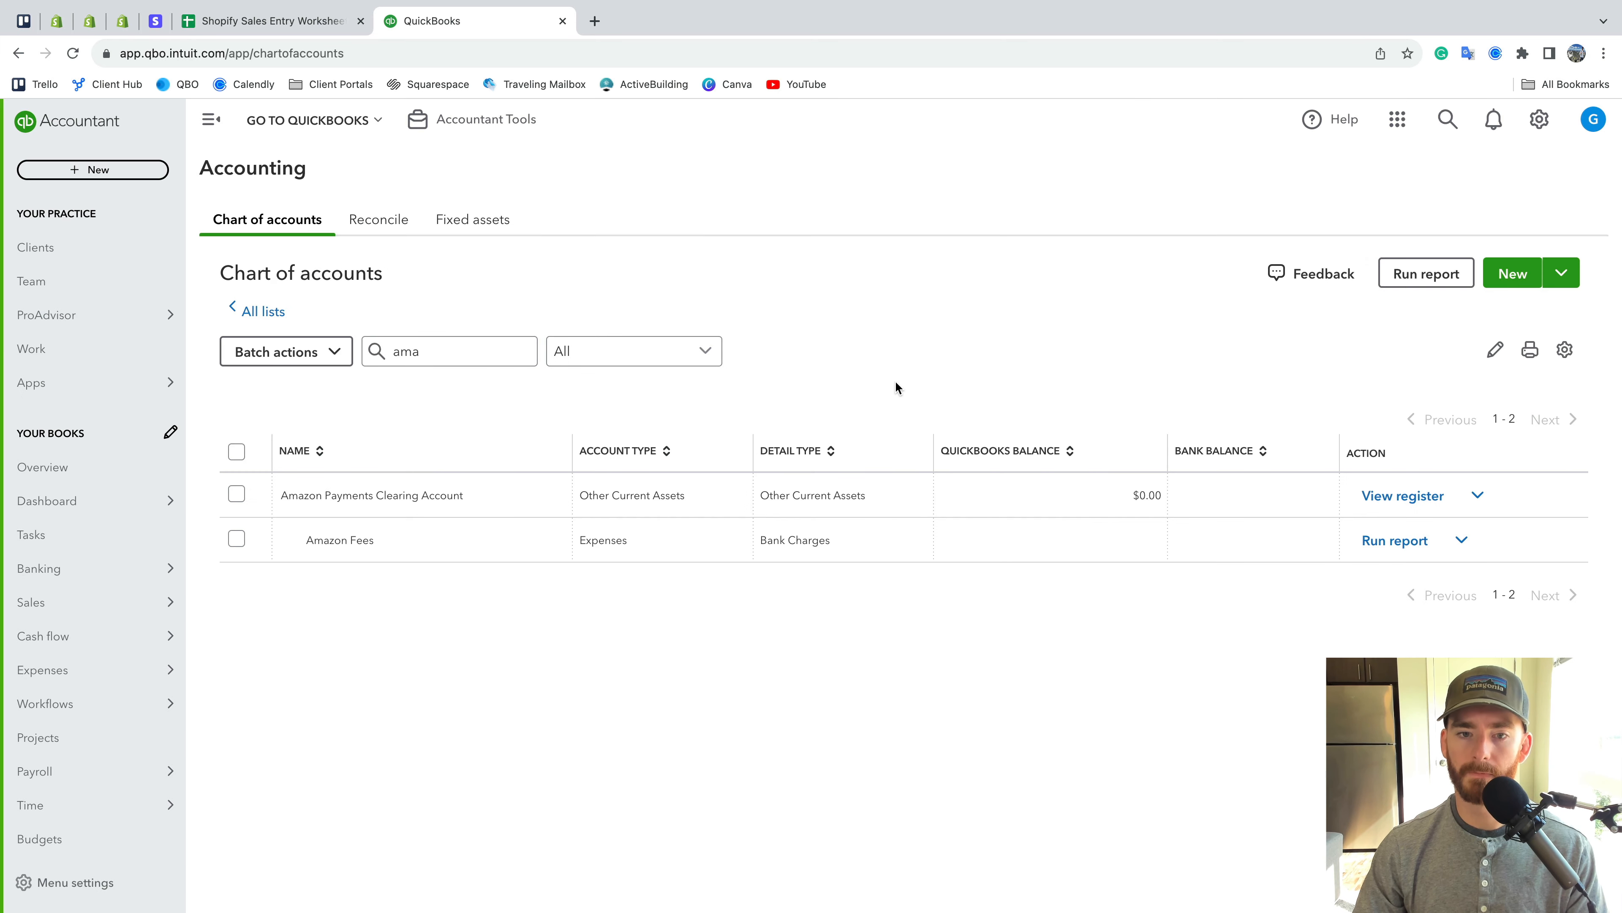
# Check the remaining payment methods in Shopify's Payments report and start a new QuickBooks asset account under Other Current Assets
pyautogui.click(89, 20)
pyautogui.scroll(-5, 527, 513)
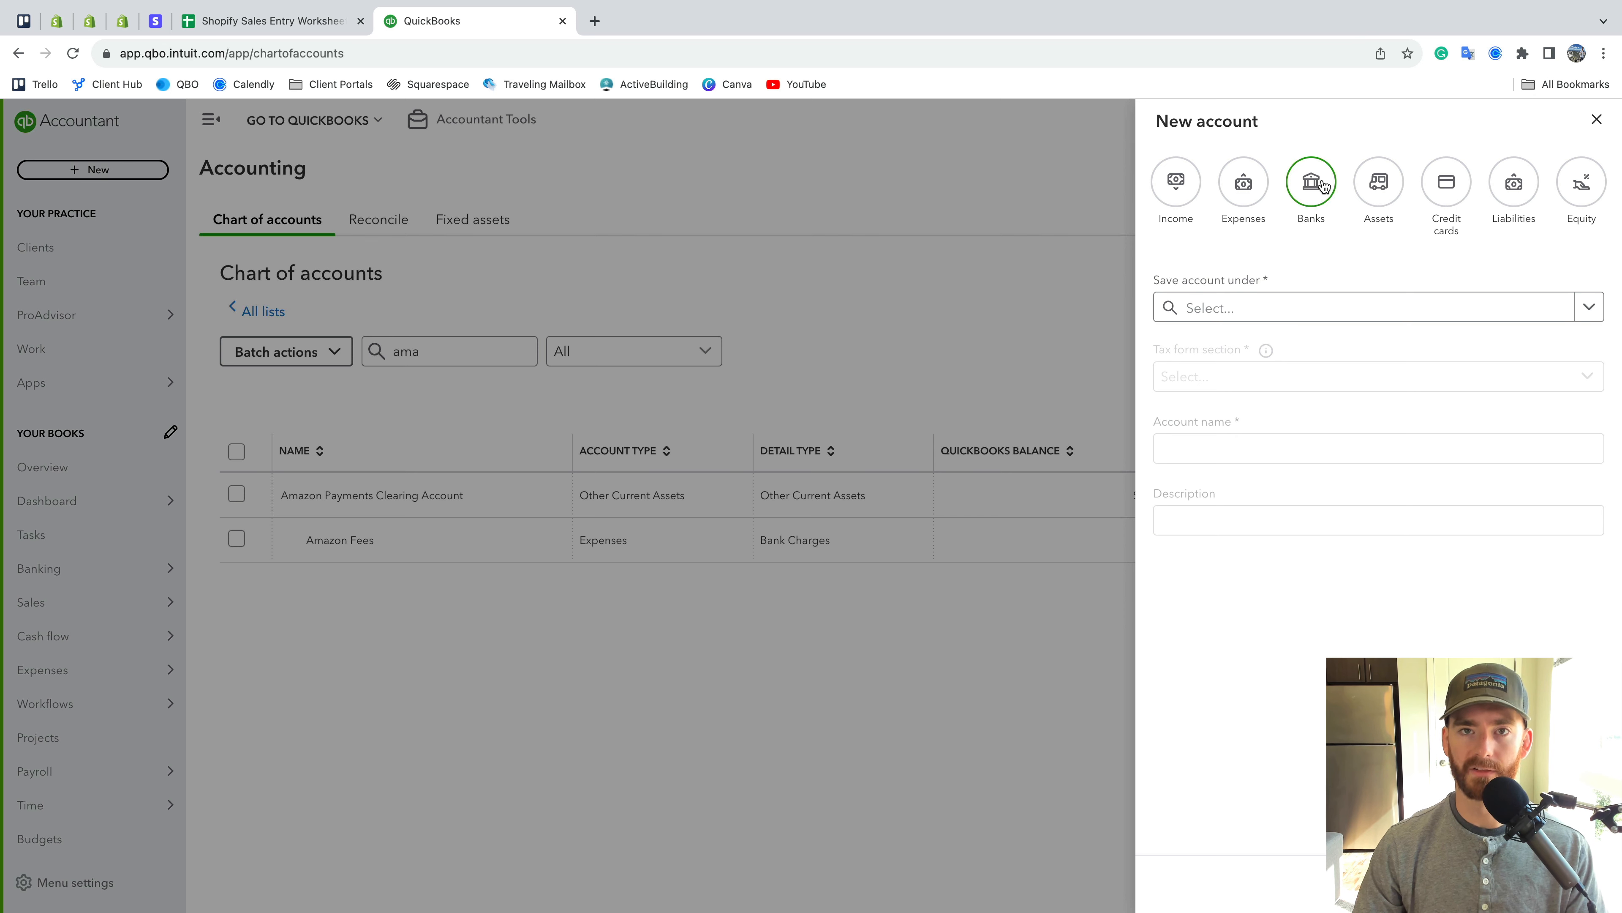
pyautogui.click(1382, 185)
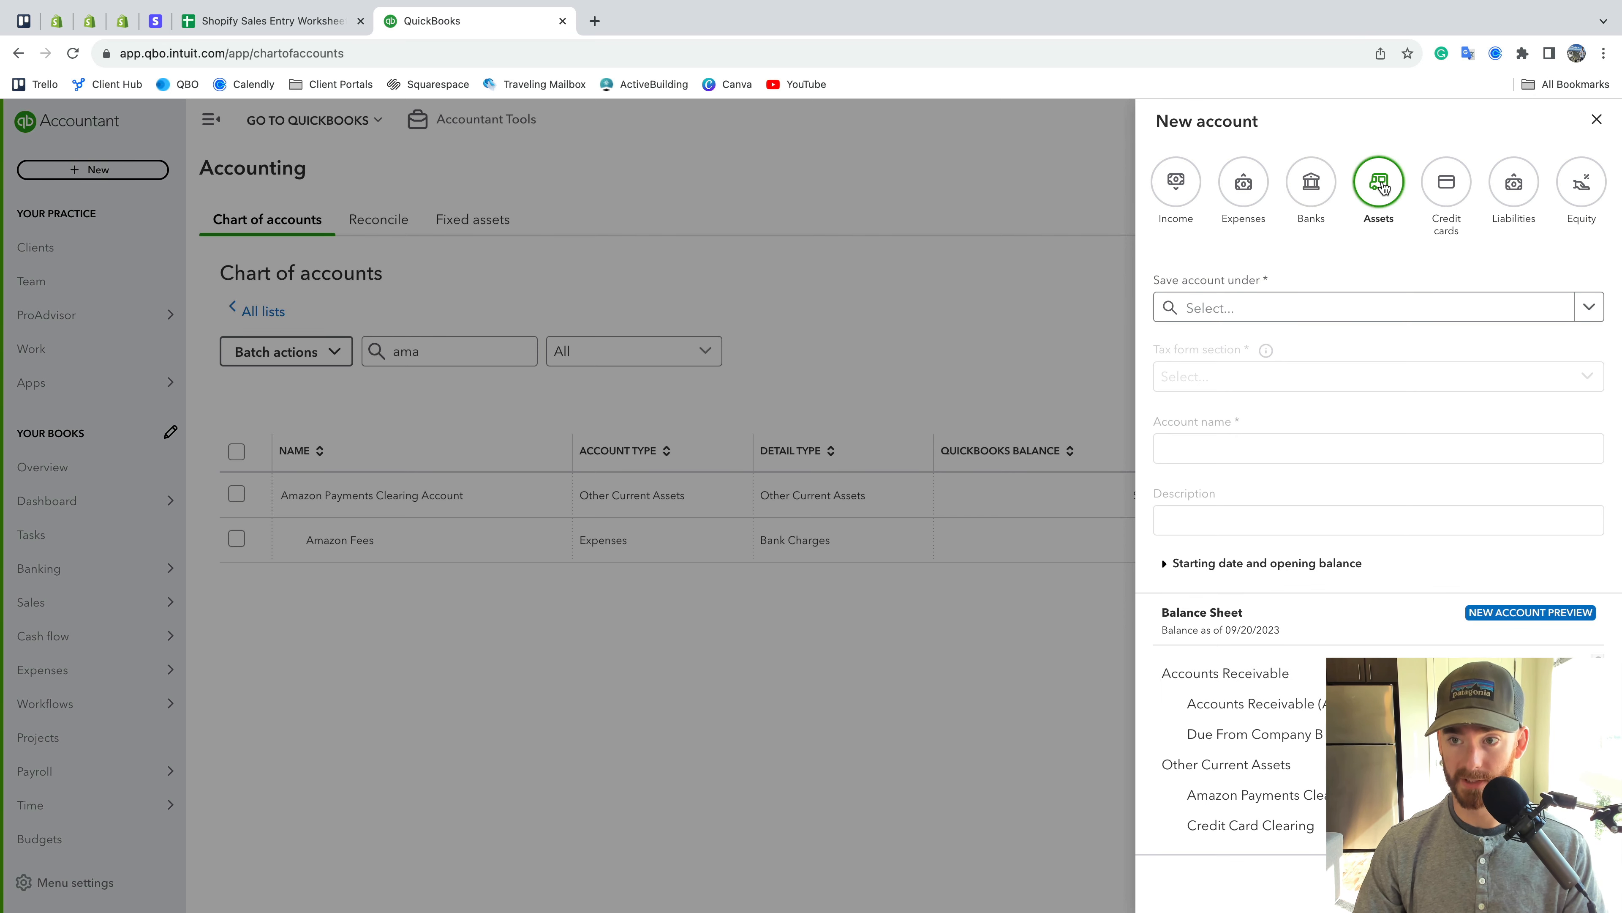
pyautogui.click(1361, 308)
pyautogui.click(1321, 435)
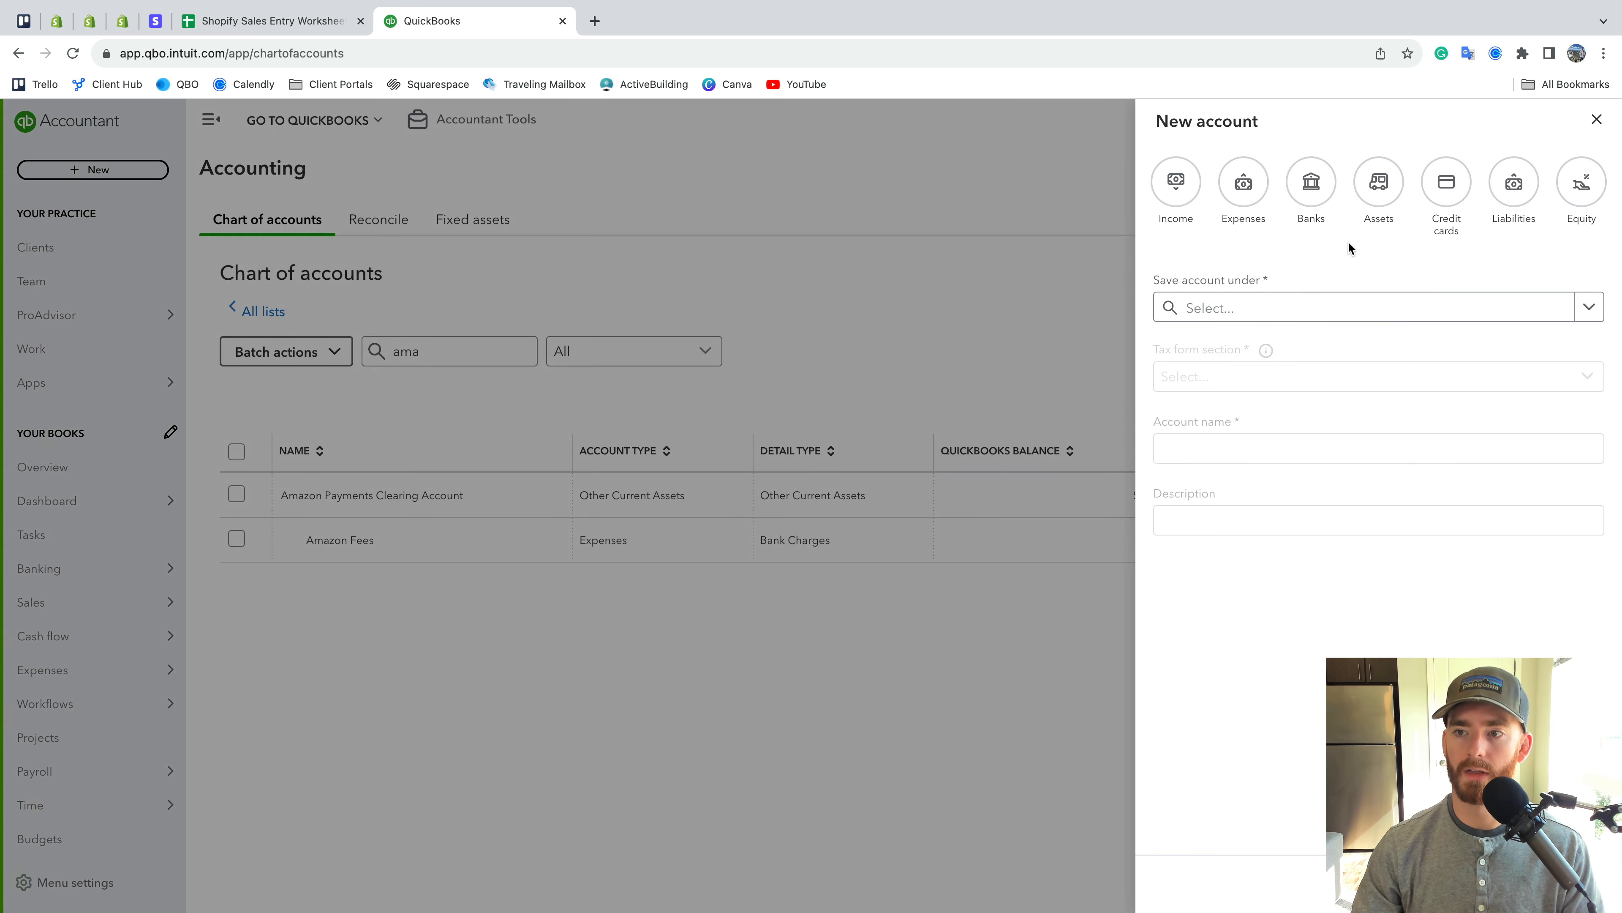
# Set up a new expense account named "Stripe Fees" under Merchant Fees, with the Bank Charges tax form section
pyautogui.click(1230, 190)
pyautogui.click(1280, 307)
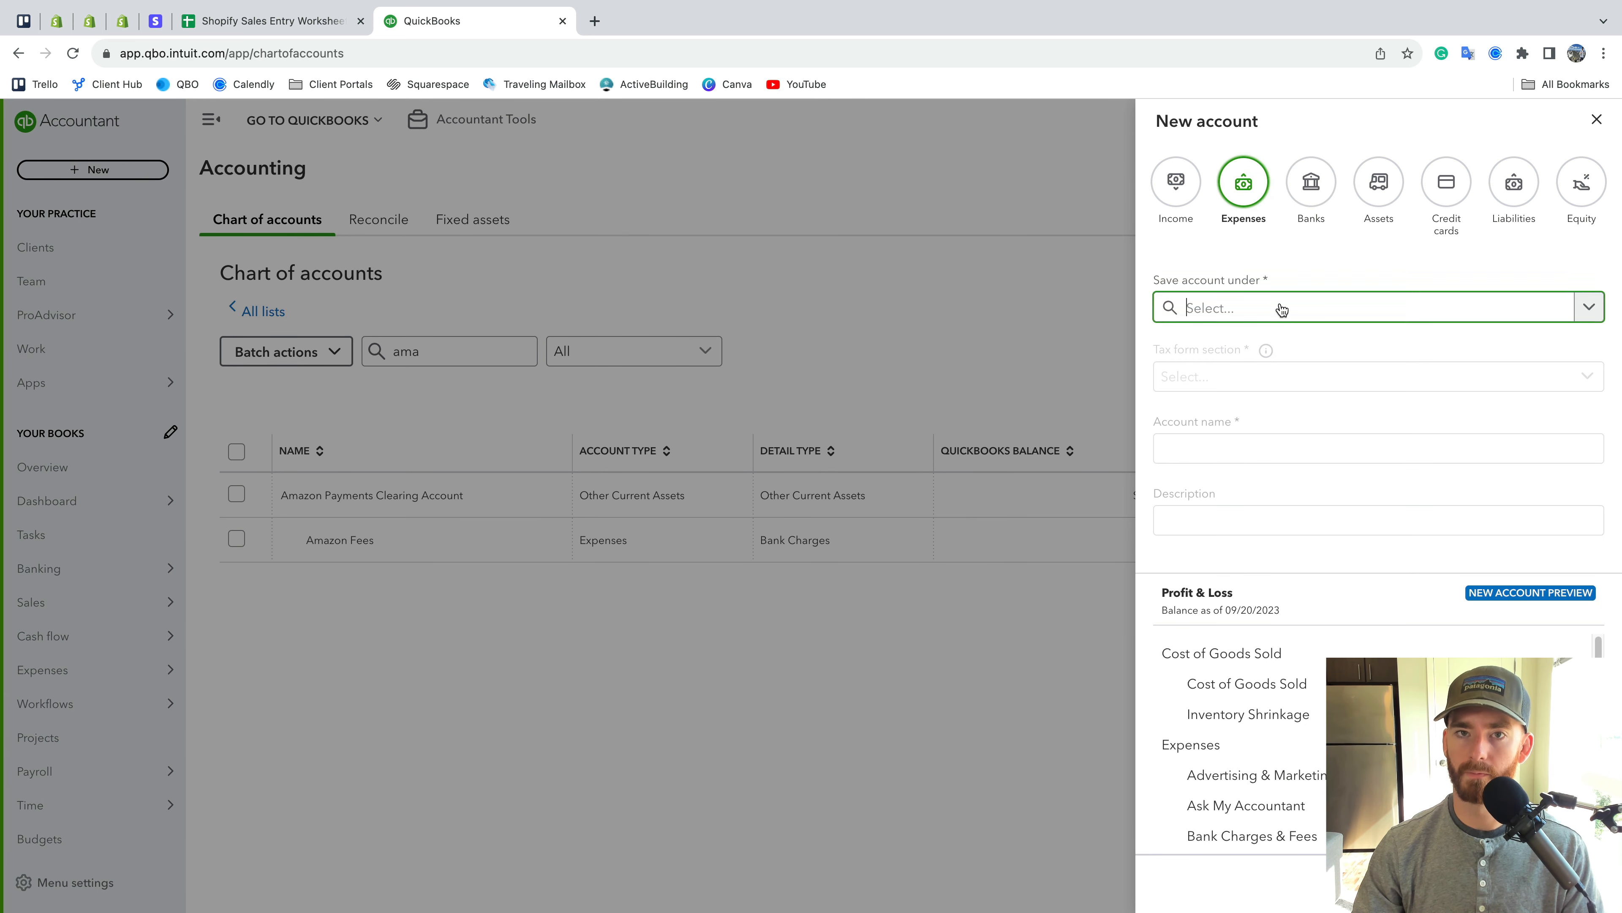
pyautogui.scroll(-5, 1252, 427)
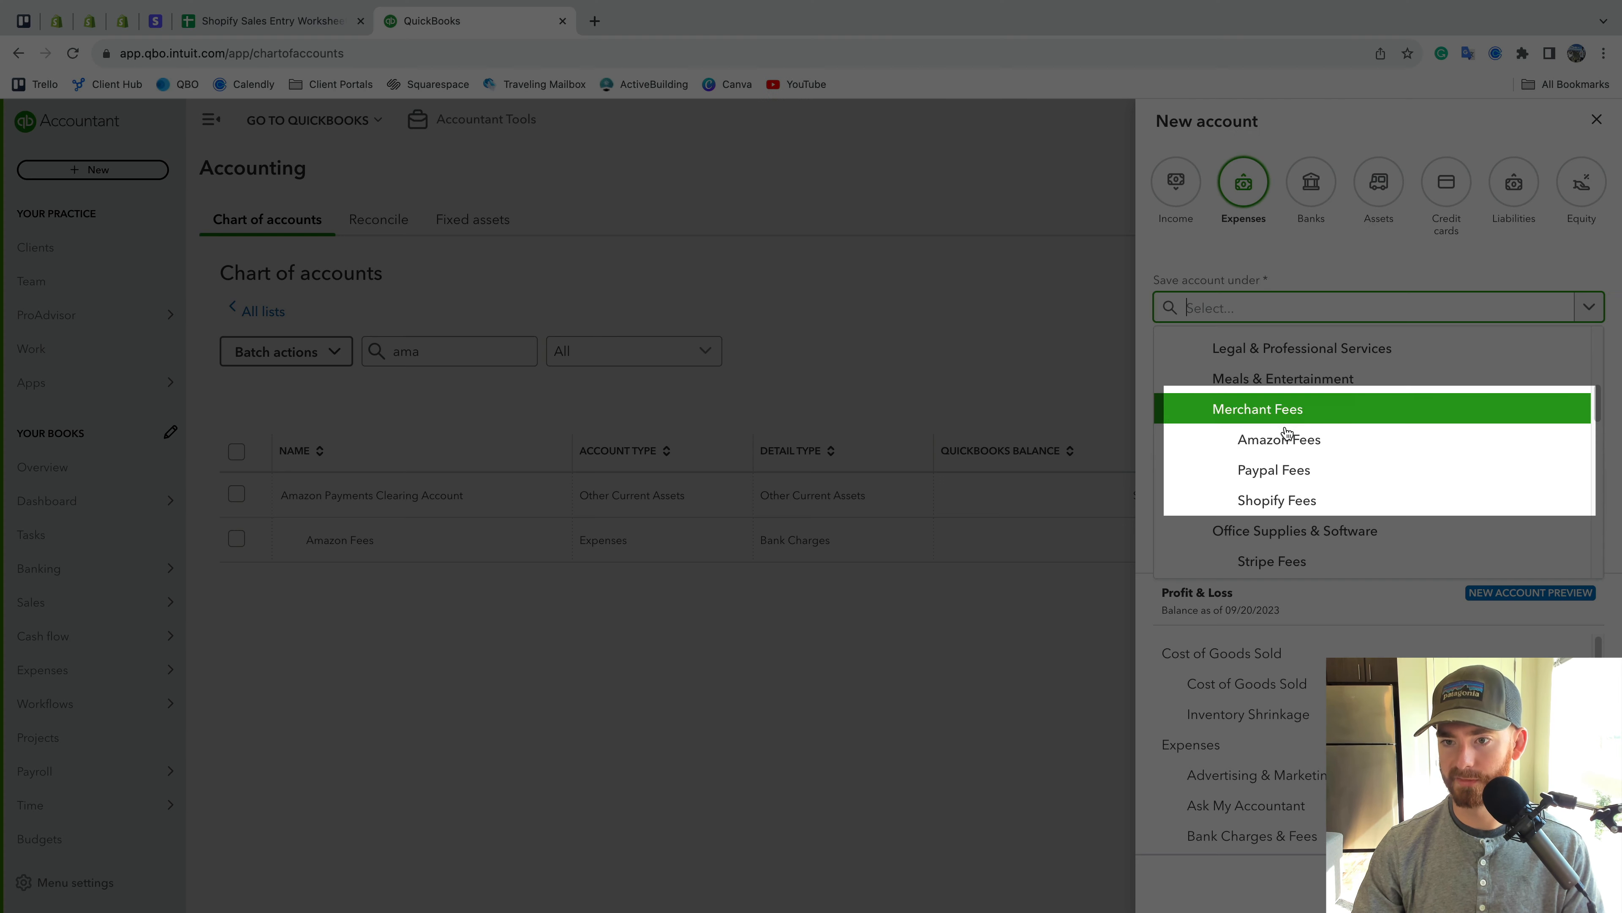
pyautogui.click(1337, 412)
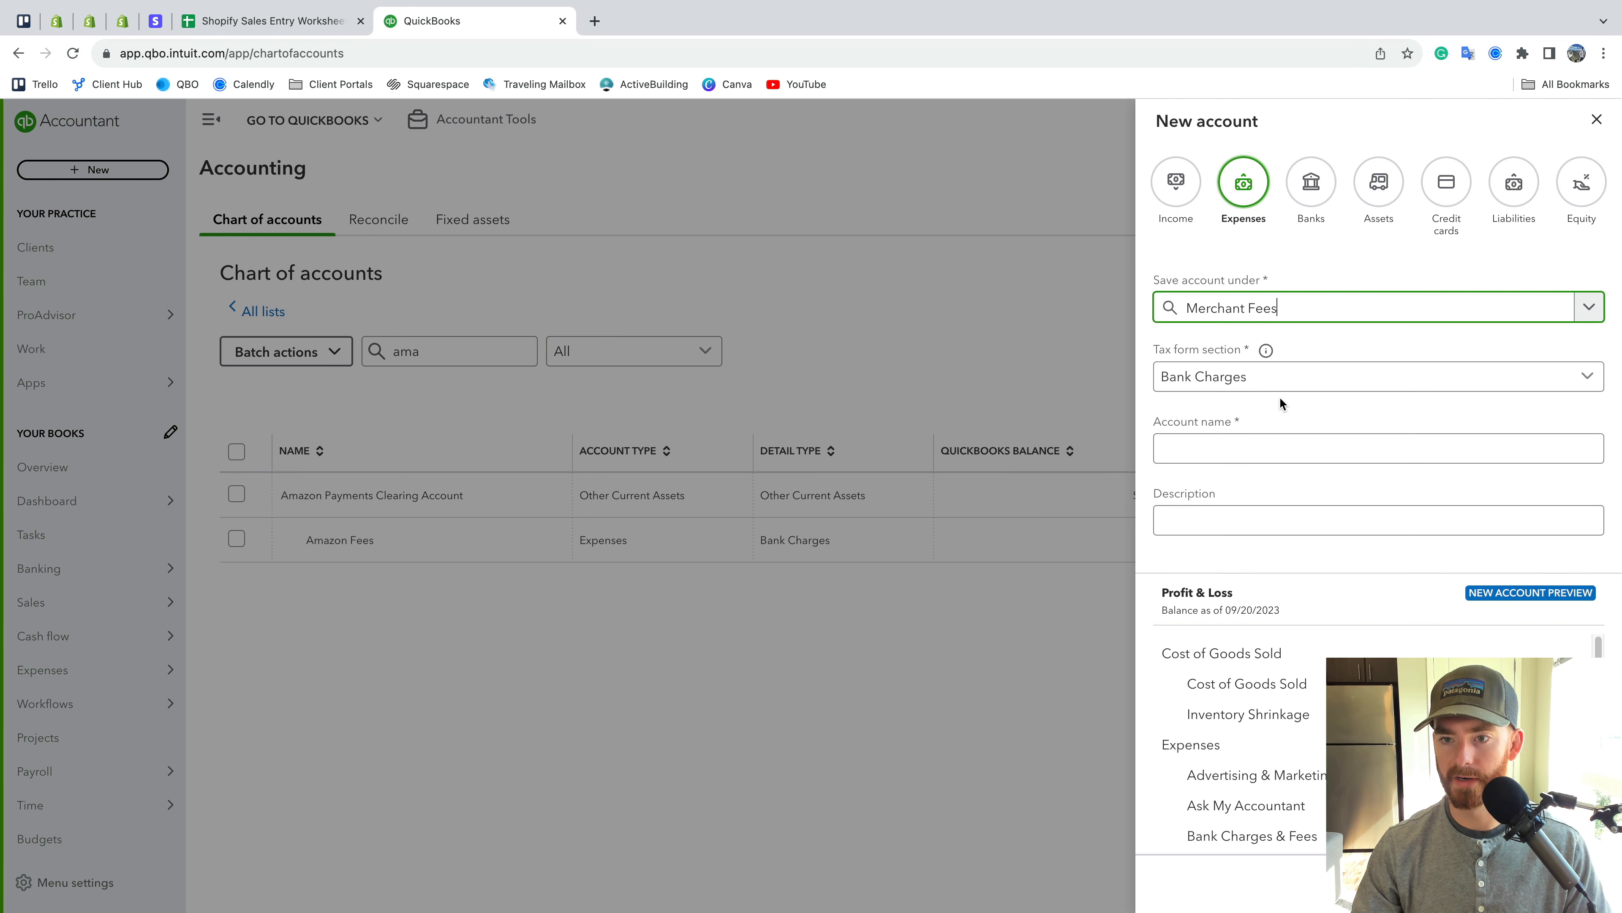
pyautogui.click(1278, 447)
pyautogui.write('Stripe Fees')
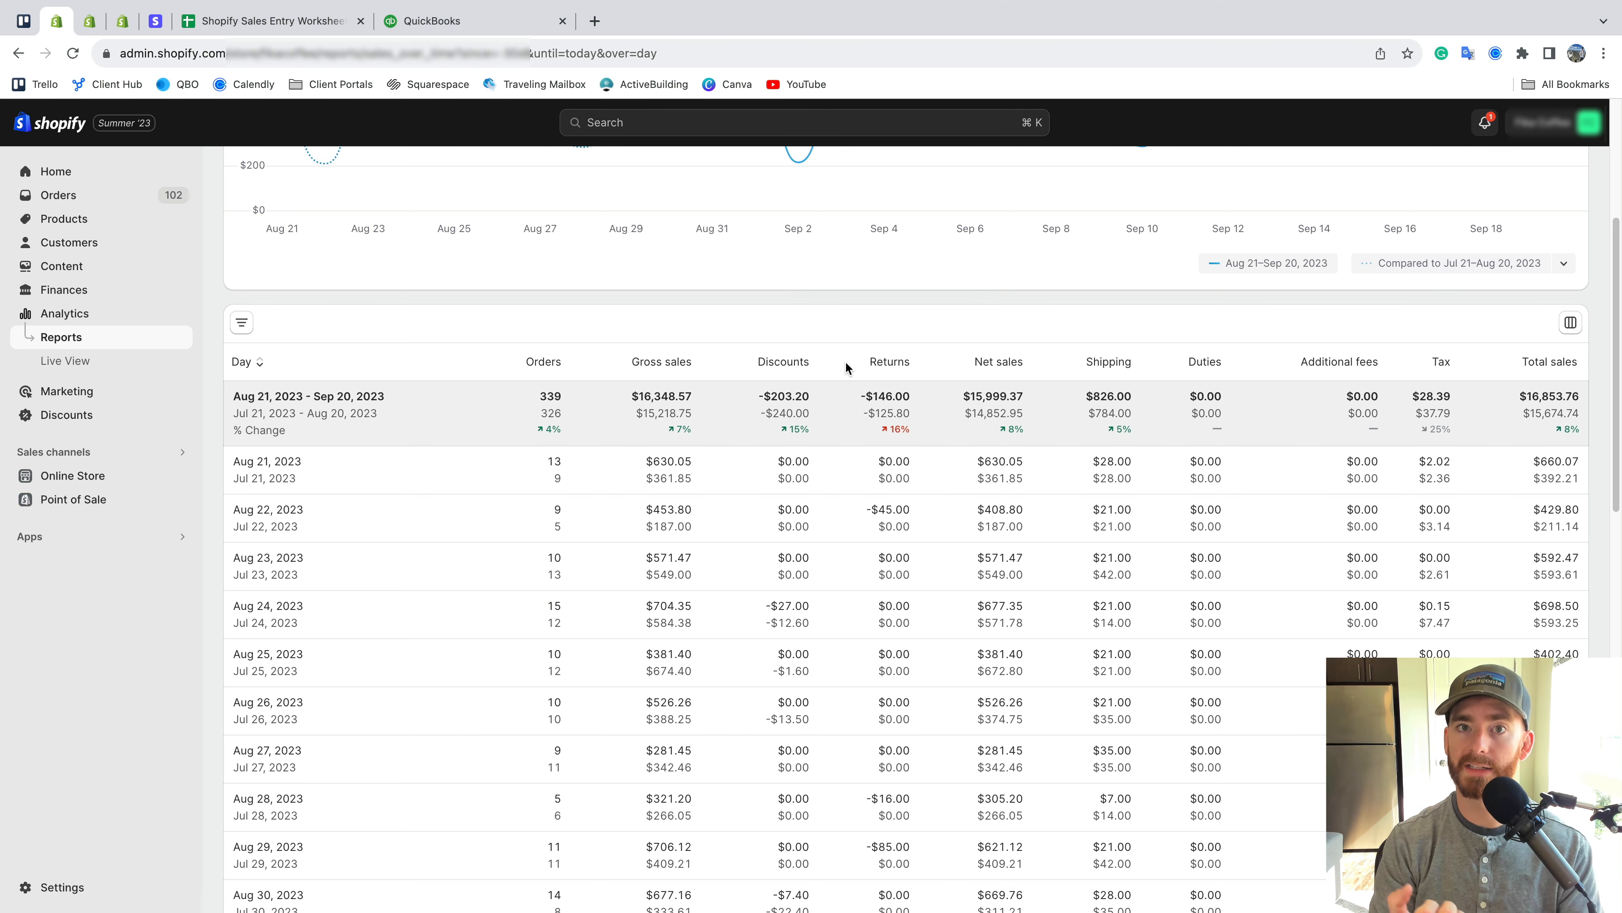
# Review Shopify's Payments report, the QuickBooks chart of accounts and the Shopify Sales Entry Worksheet
pyautogui.moveTo(2, 4)
pyautogui.click(89, 65)
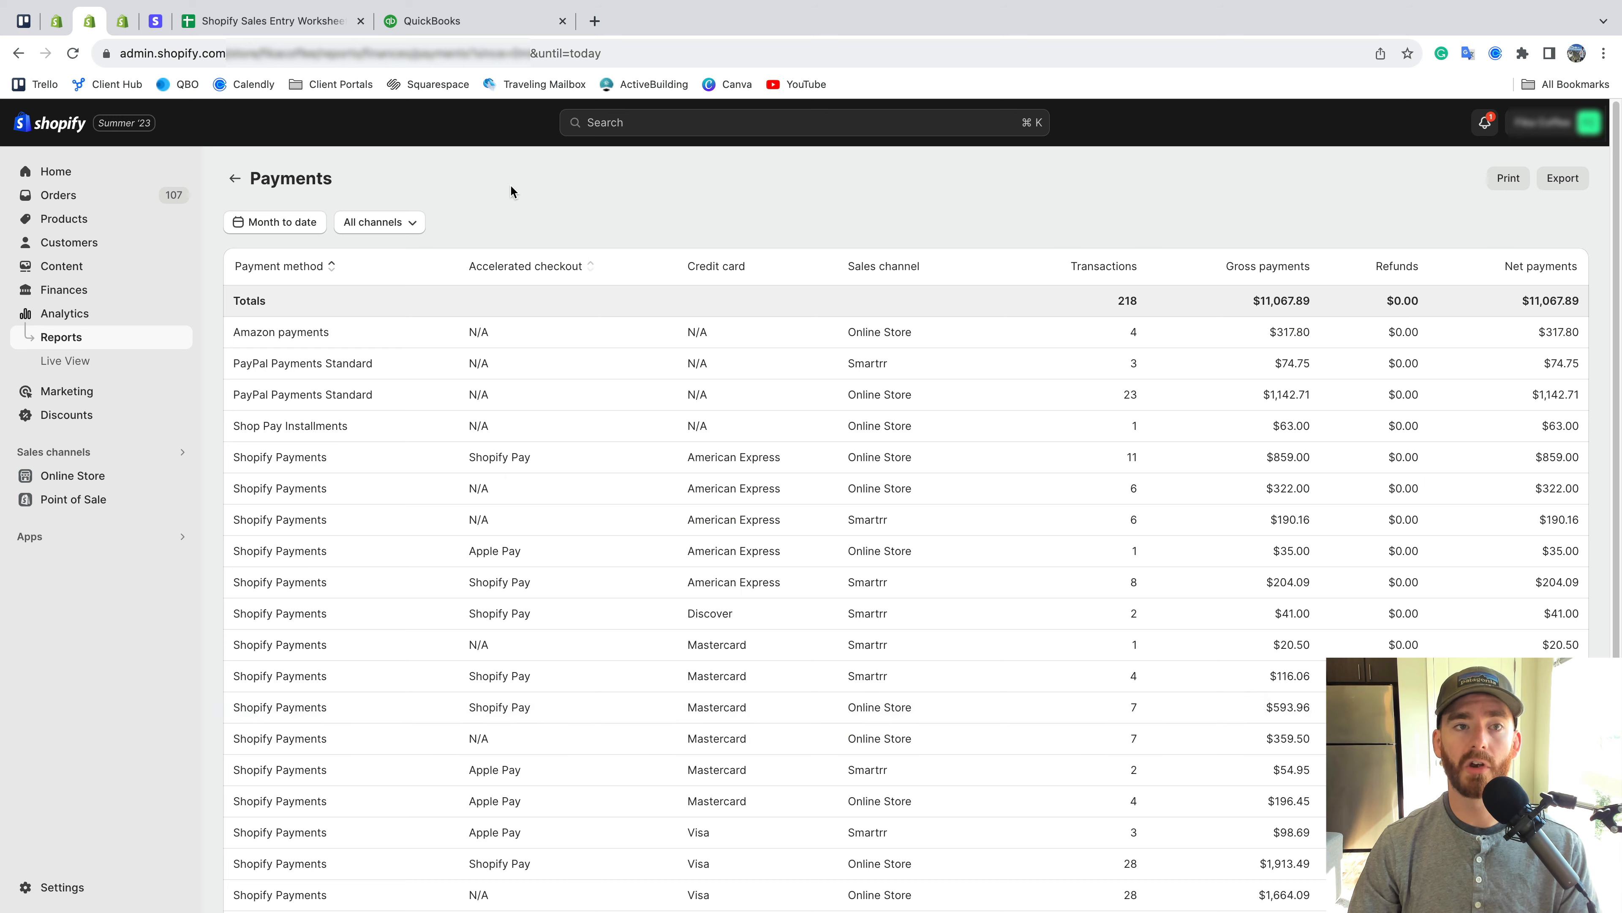
pyautogui.click(497, 23)
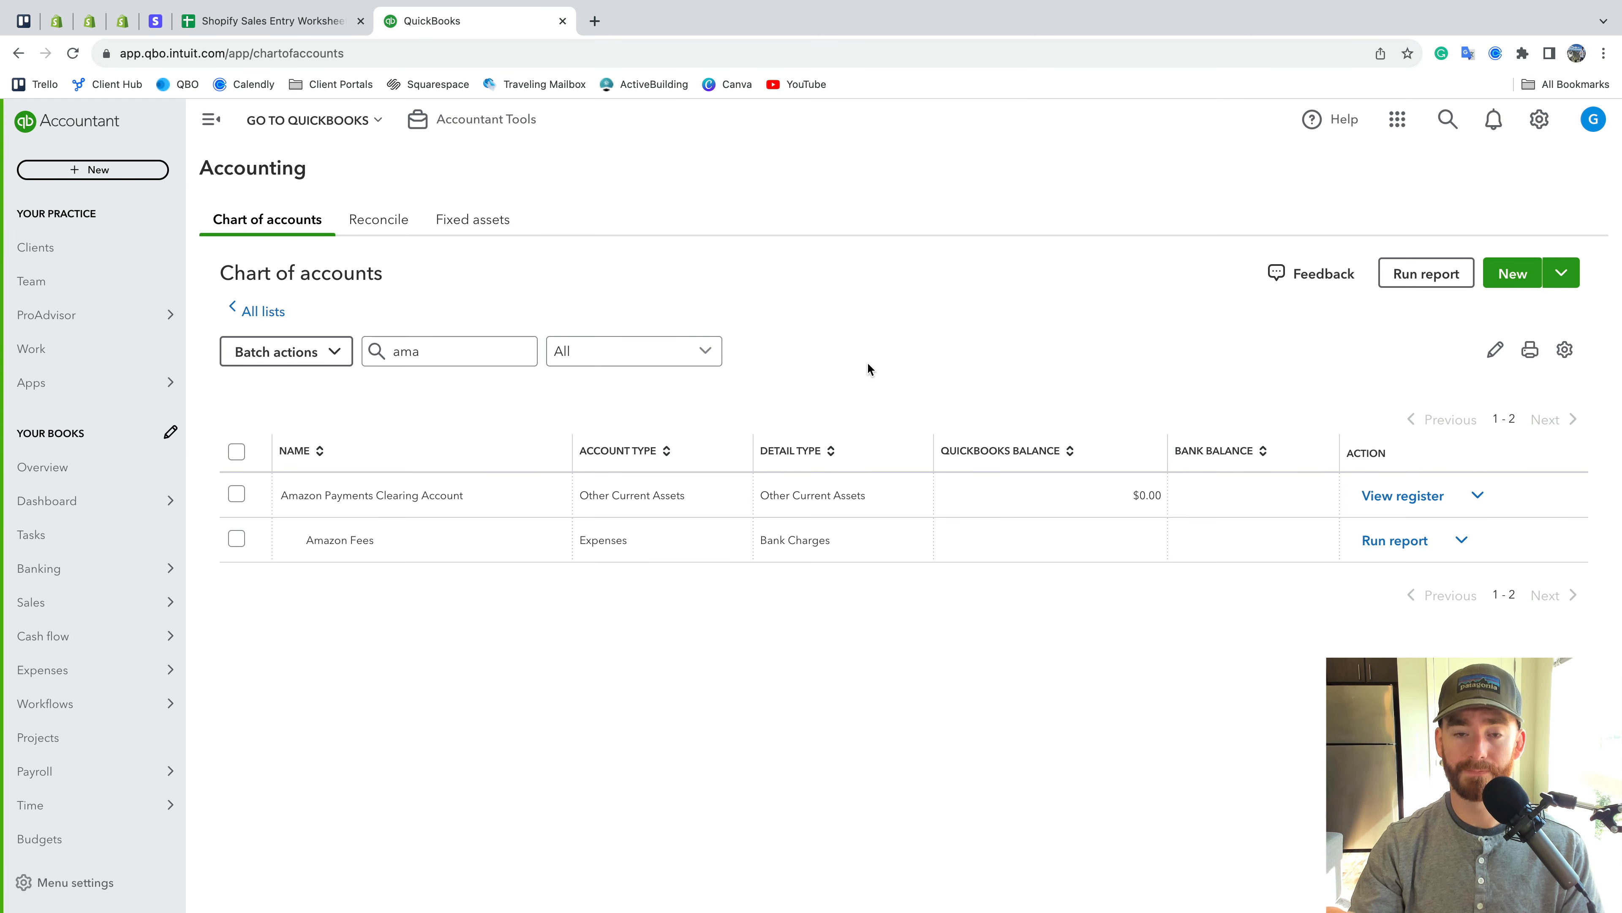
pyautogui.click(287, 21)
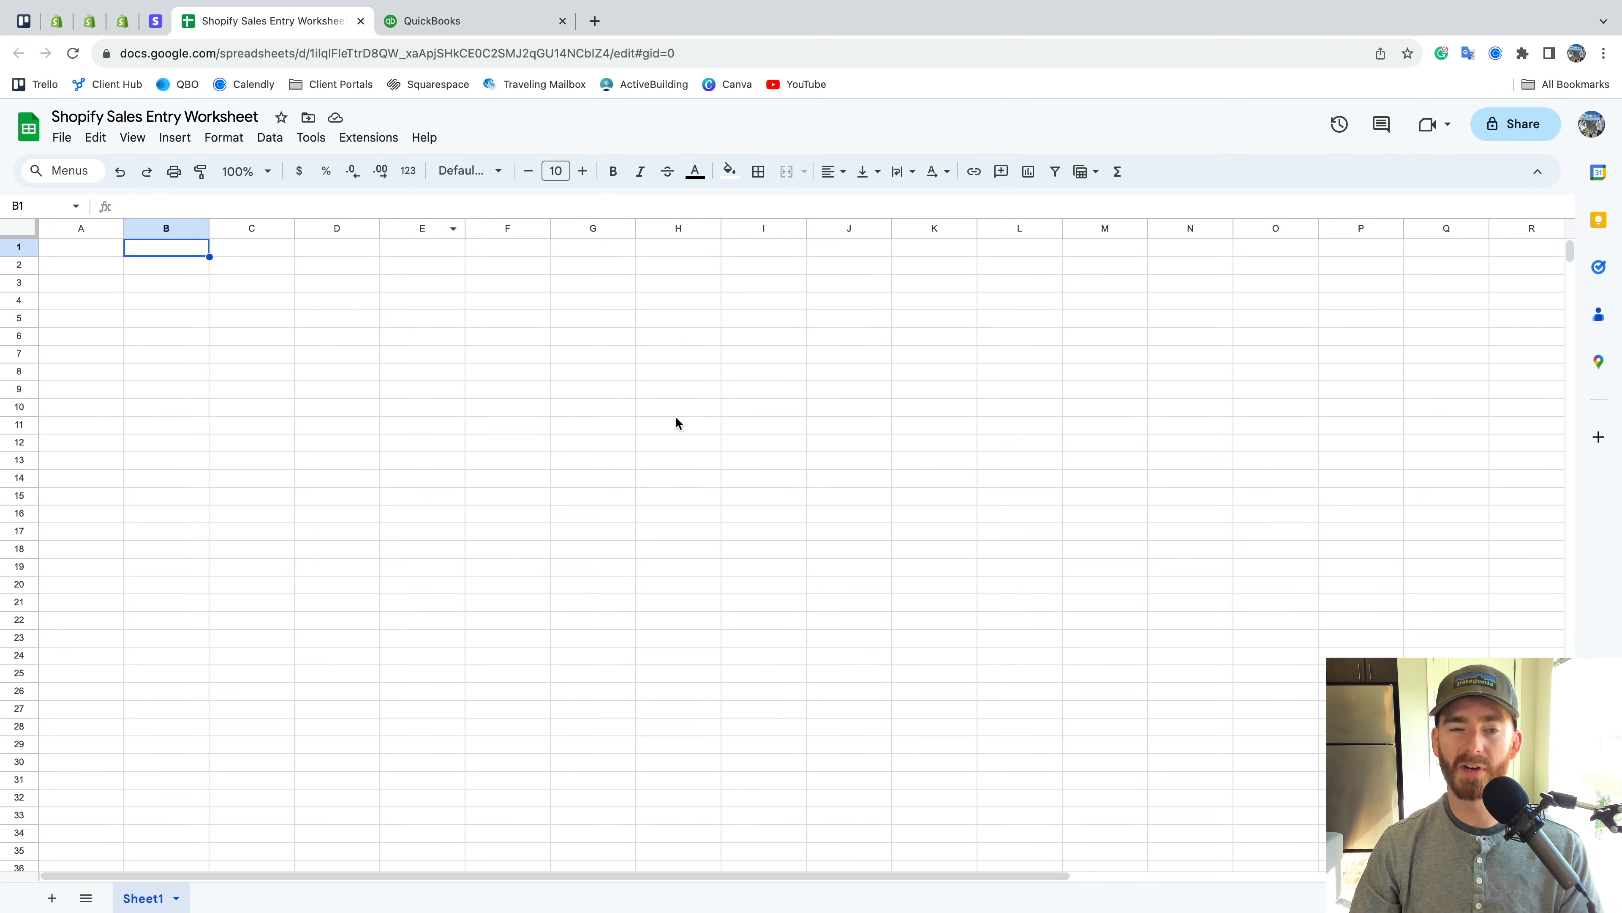
pyautogui.click(221, 307)
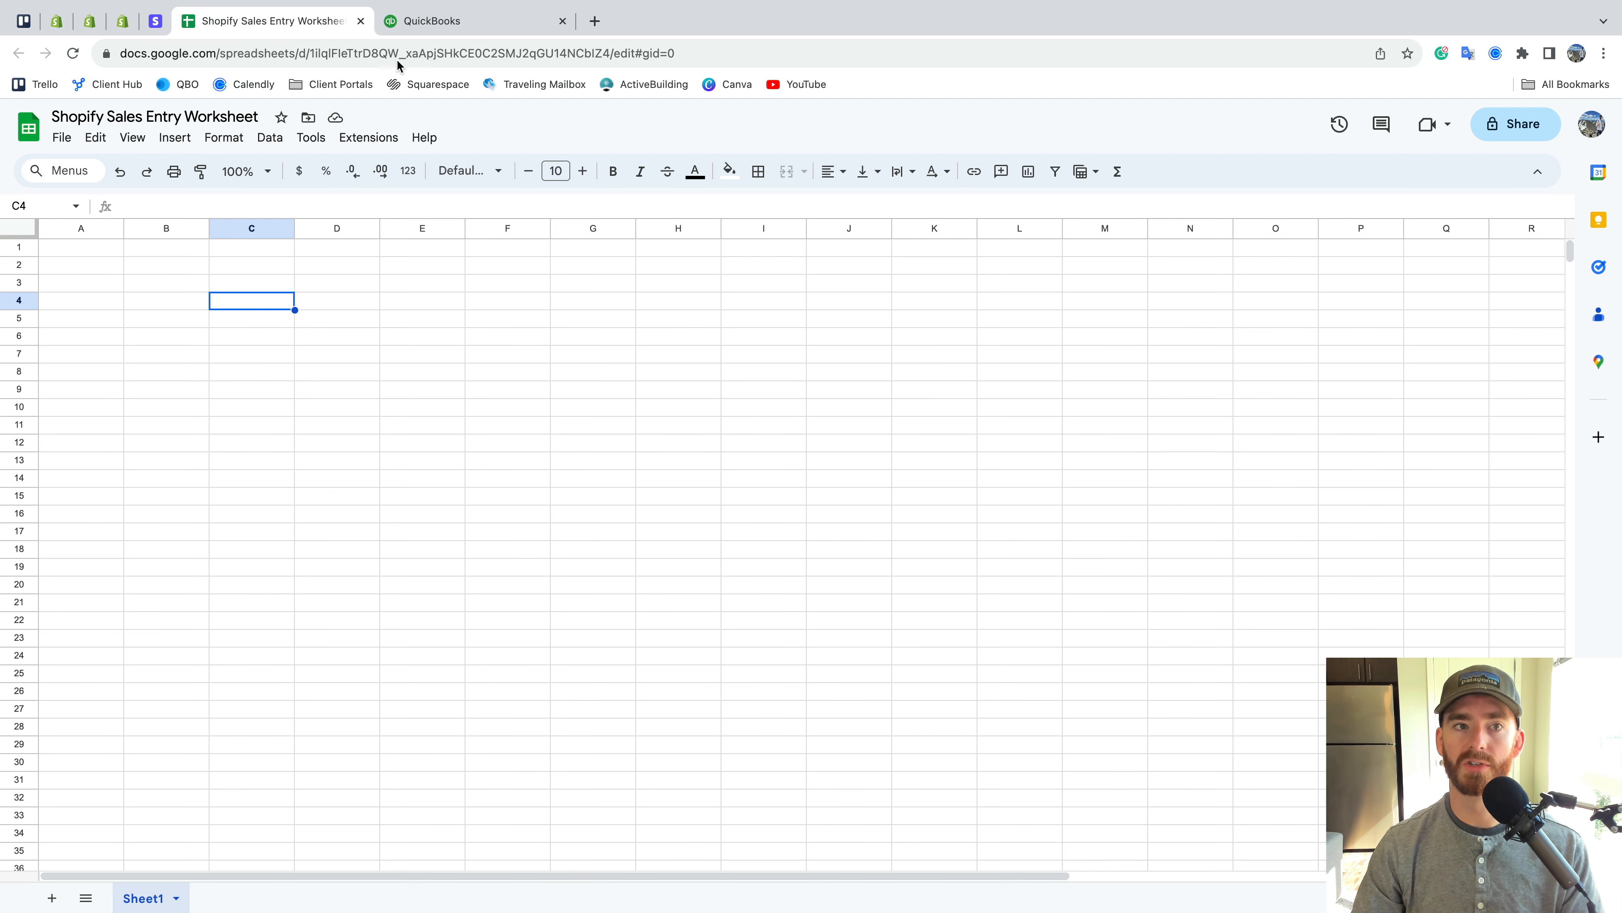
# Start a new Journal Entry template in QuickBooks' recurring transactions list
pyautogui.click(421, 21)
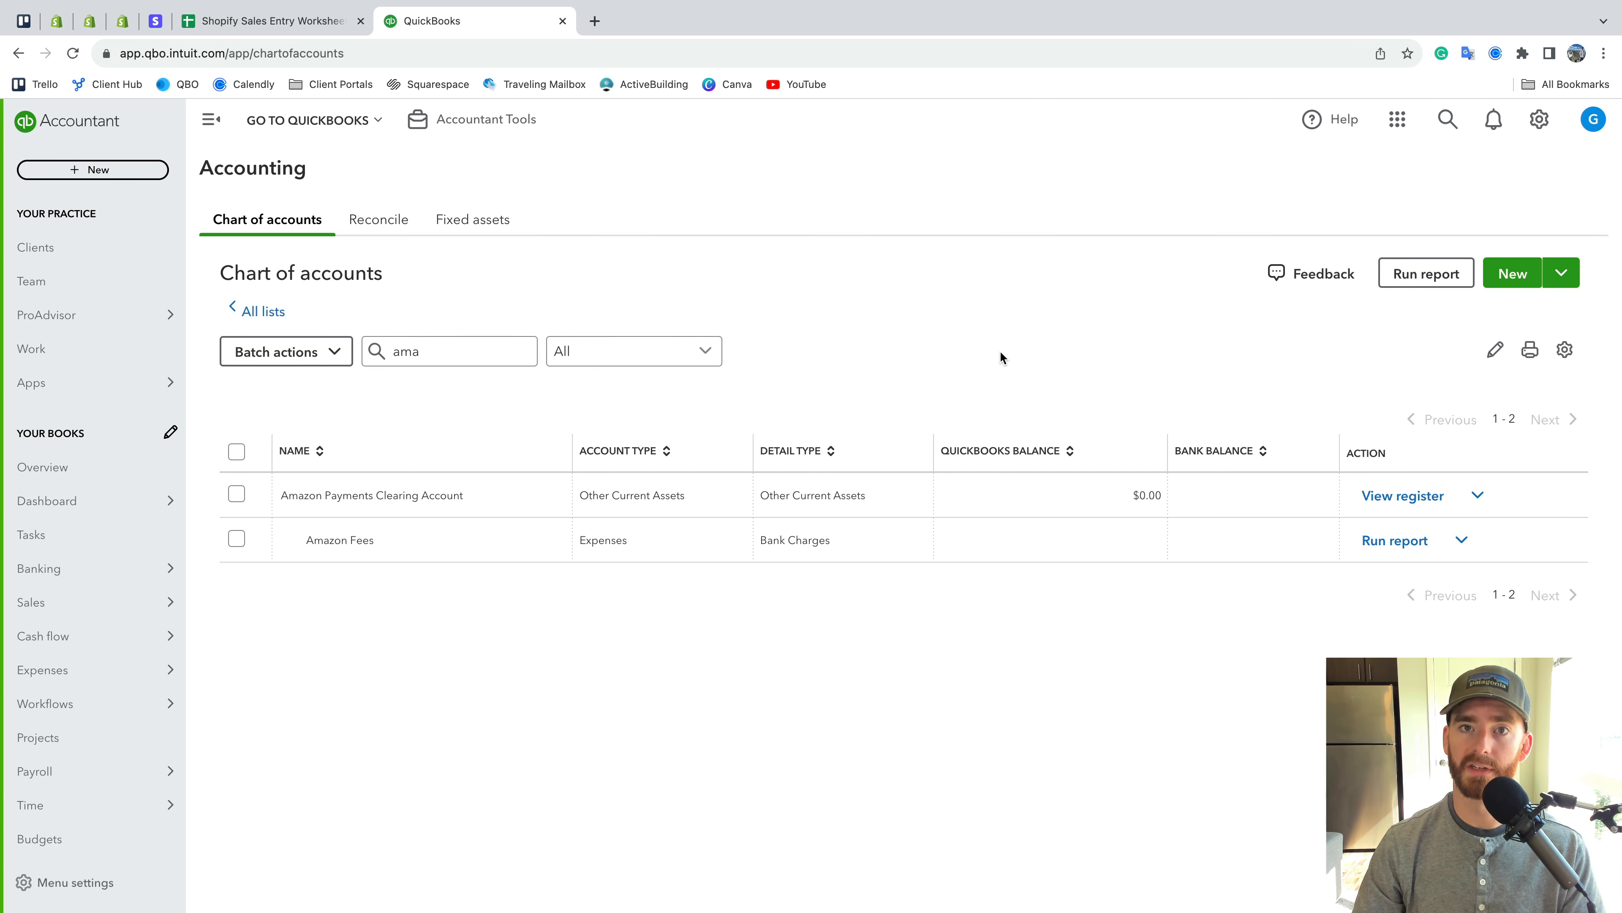
pyautogui.click(1532, 126)
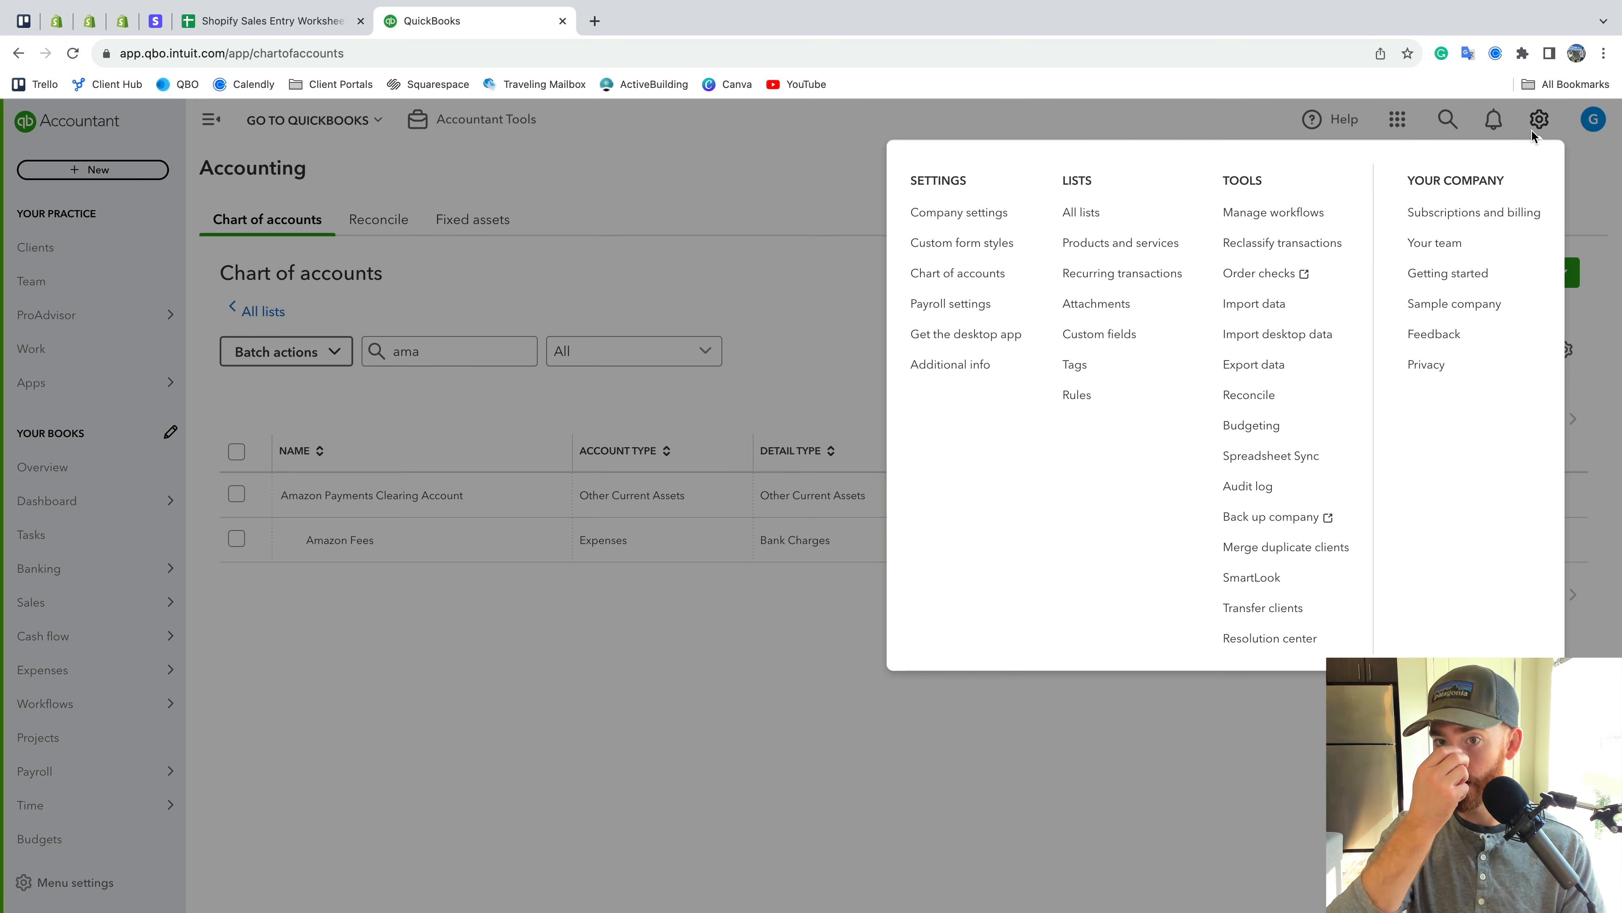
pyautogui.click(1108, 290)
pyautogui.click(1577, 179)
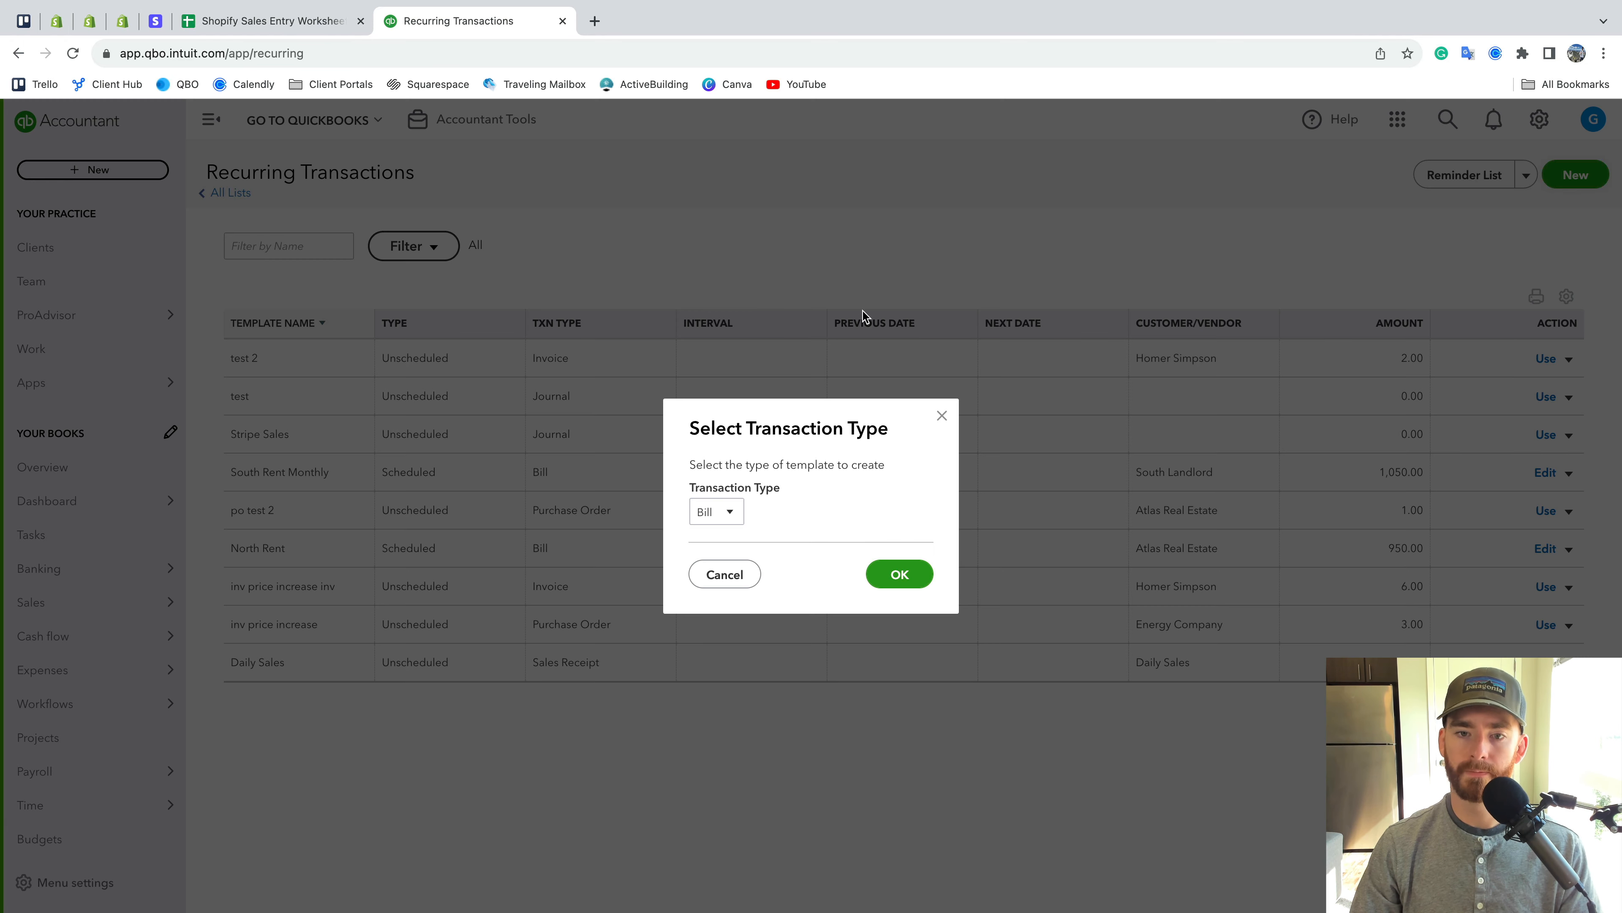
pyautogui.click(709, 511)
pyautogui.scroll(-3, 735, 608)
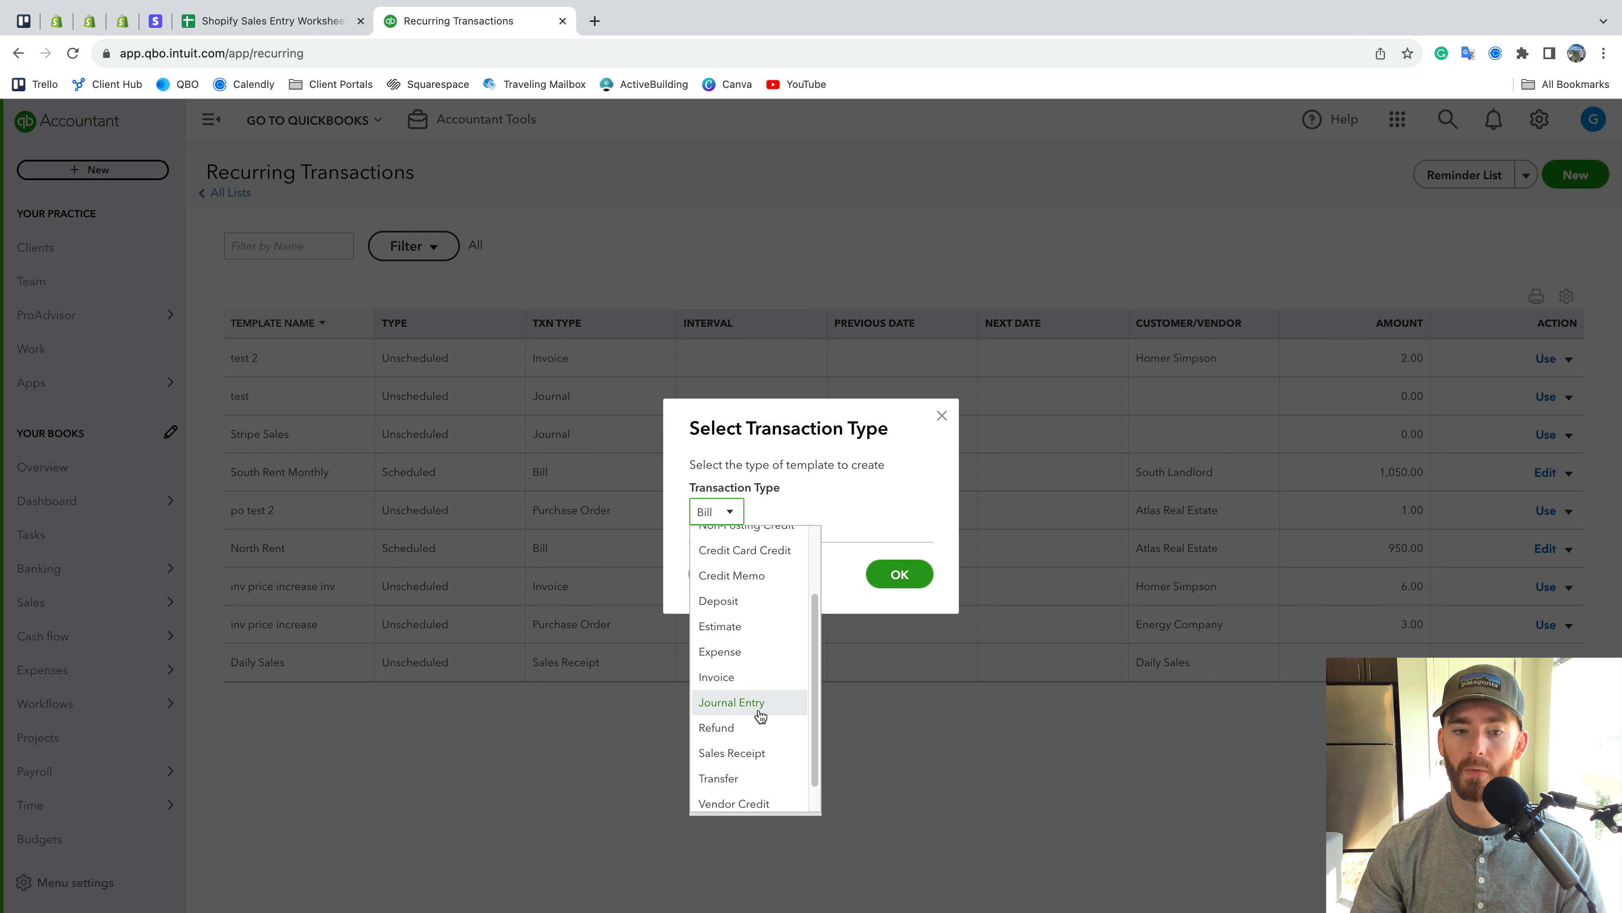
pyautogui.click(731, 701)
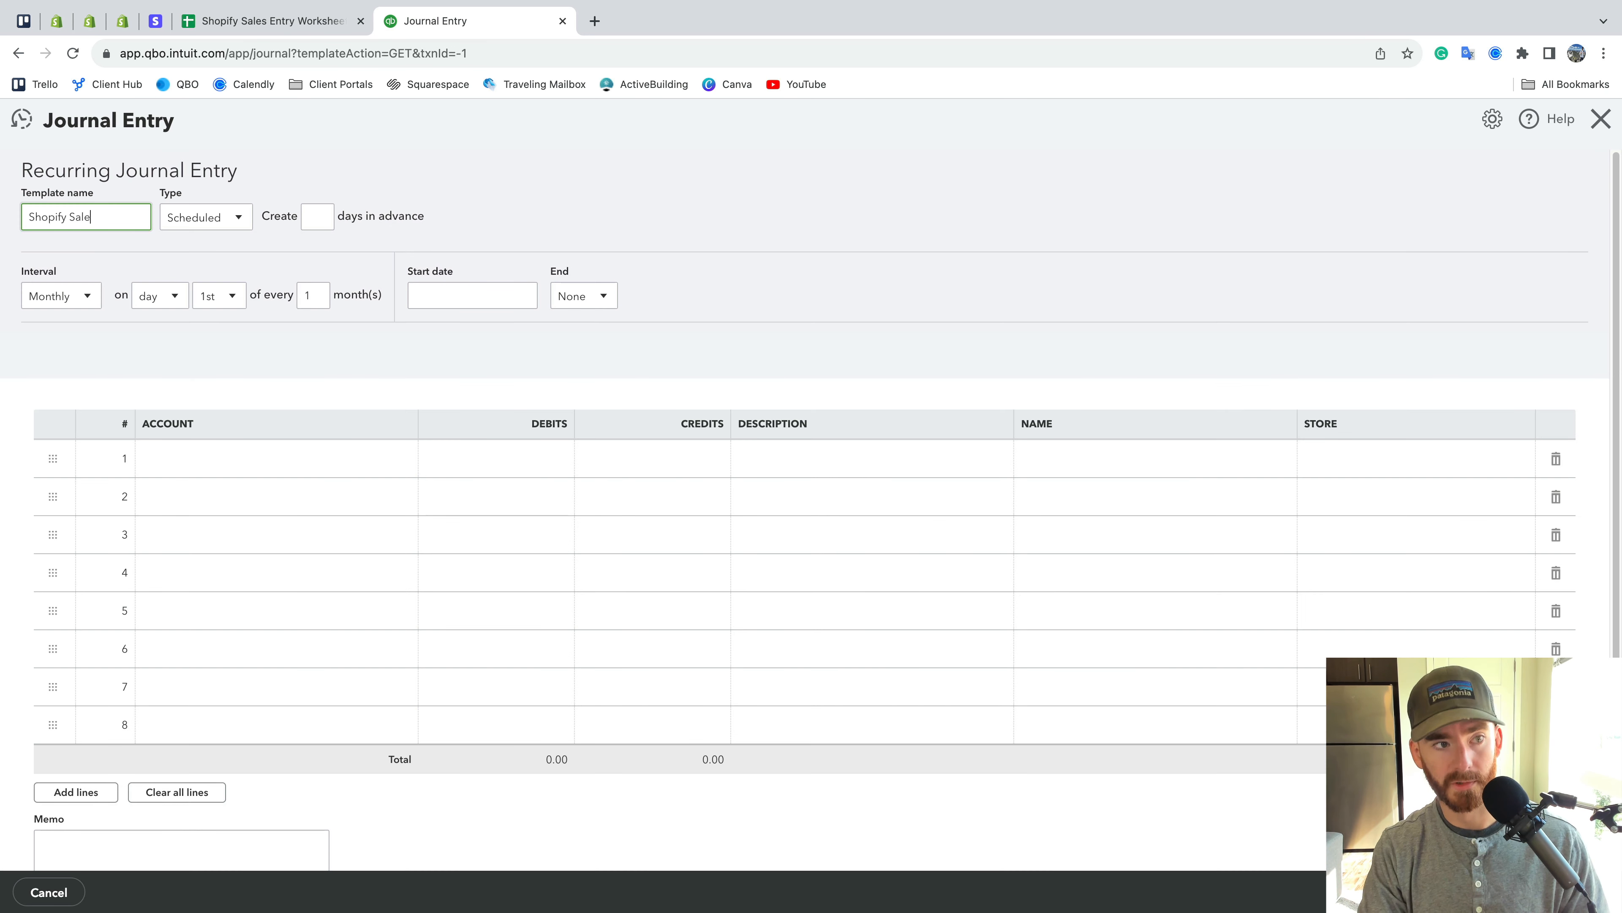
# Name the recurring journal entry template "Shopify Sales" and set its type to Unscheduled
pyautogui.write('s')
pyautogui.click(205, 217)
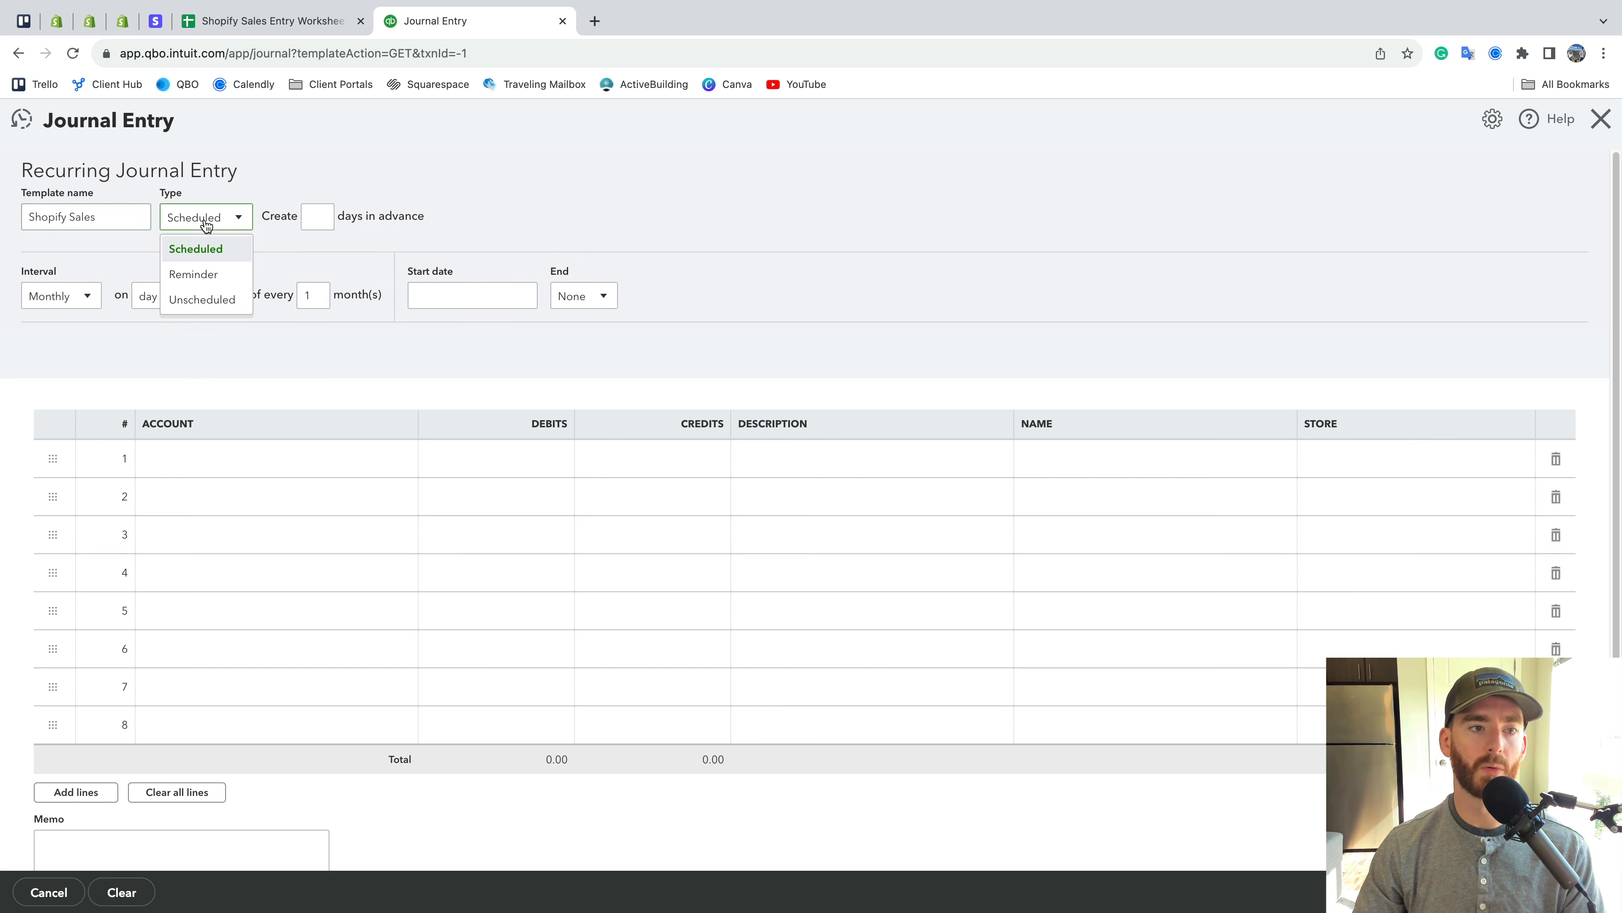
pyautogui.click(226, 300)
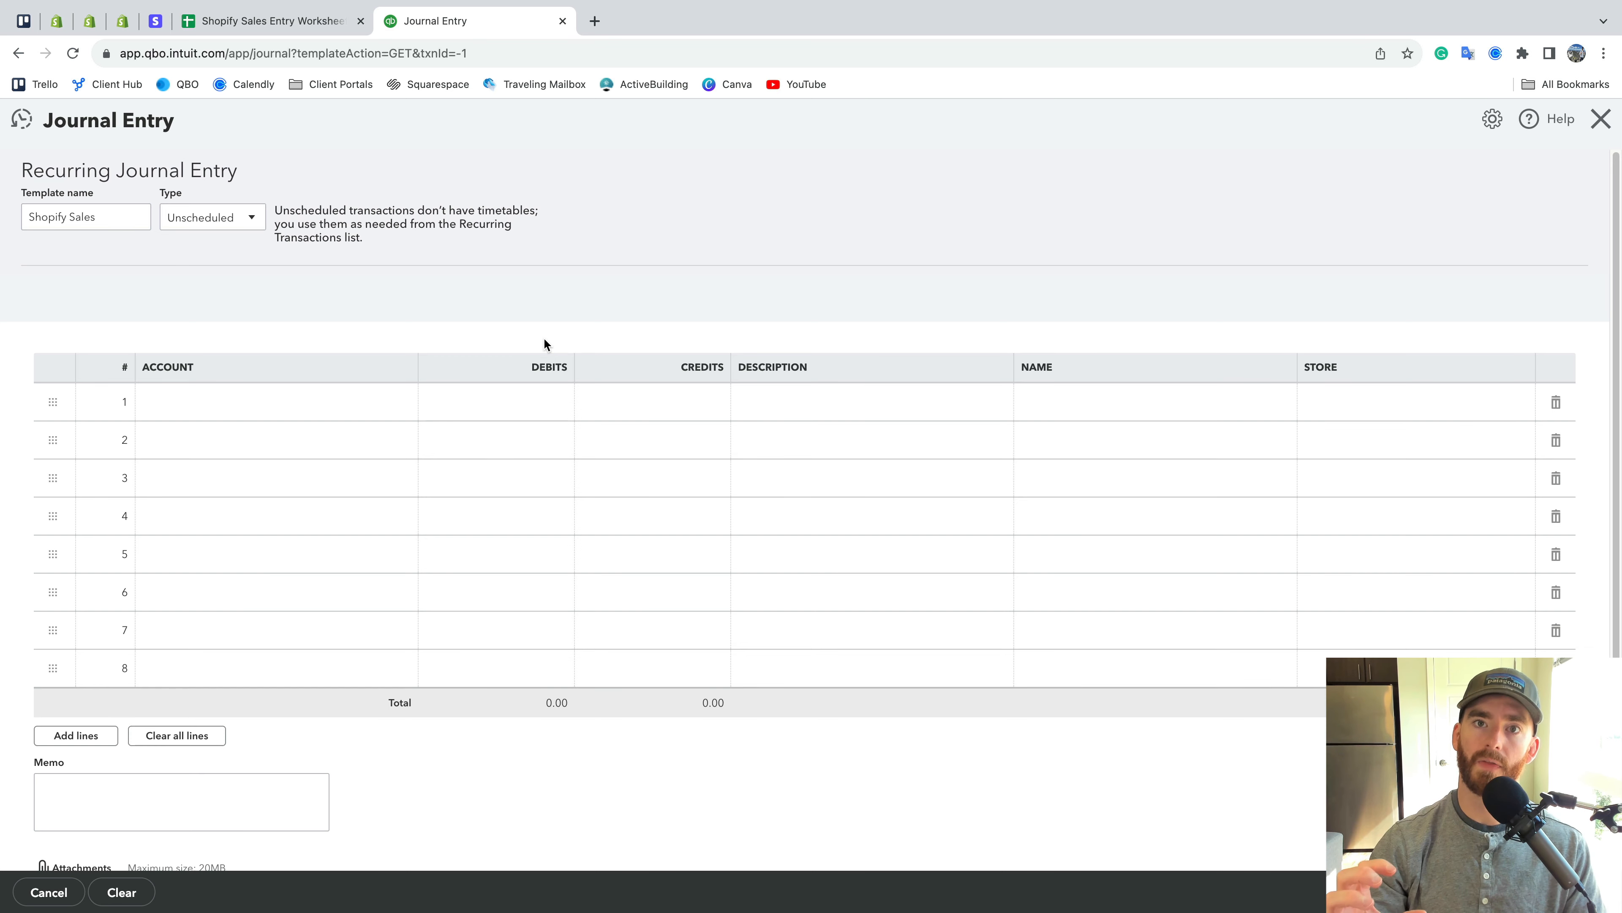
# Examine the sales categories in Shopify's sales over time report that the journal entry template has to cover
pyautogui.click(57, 20)
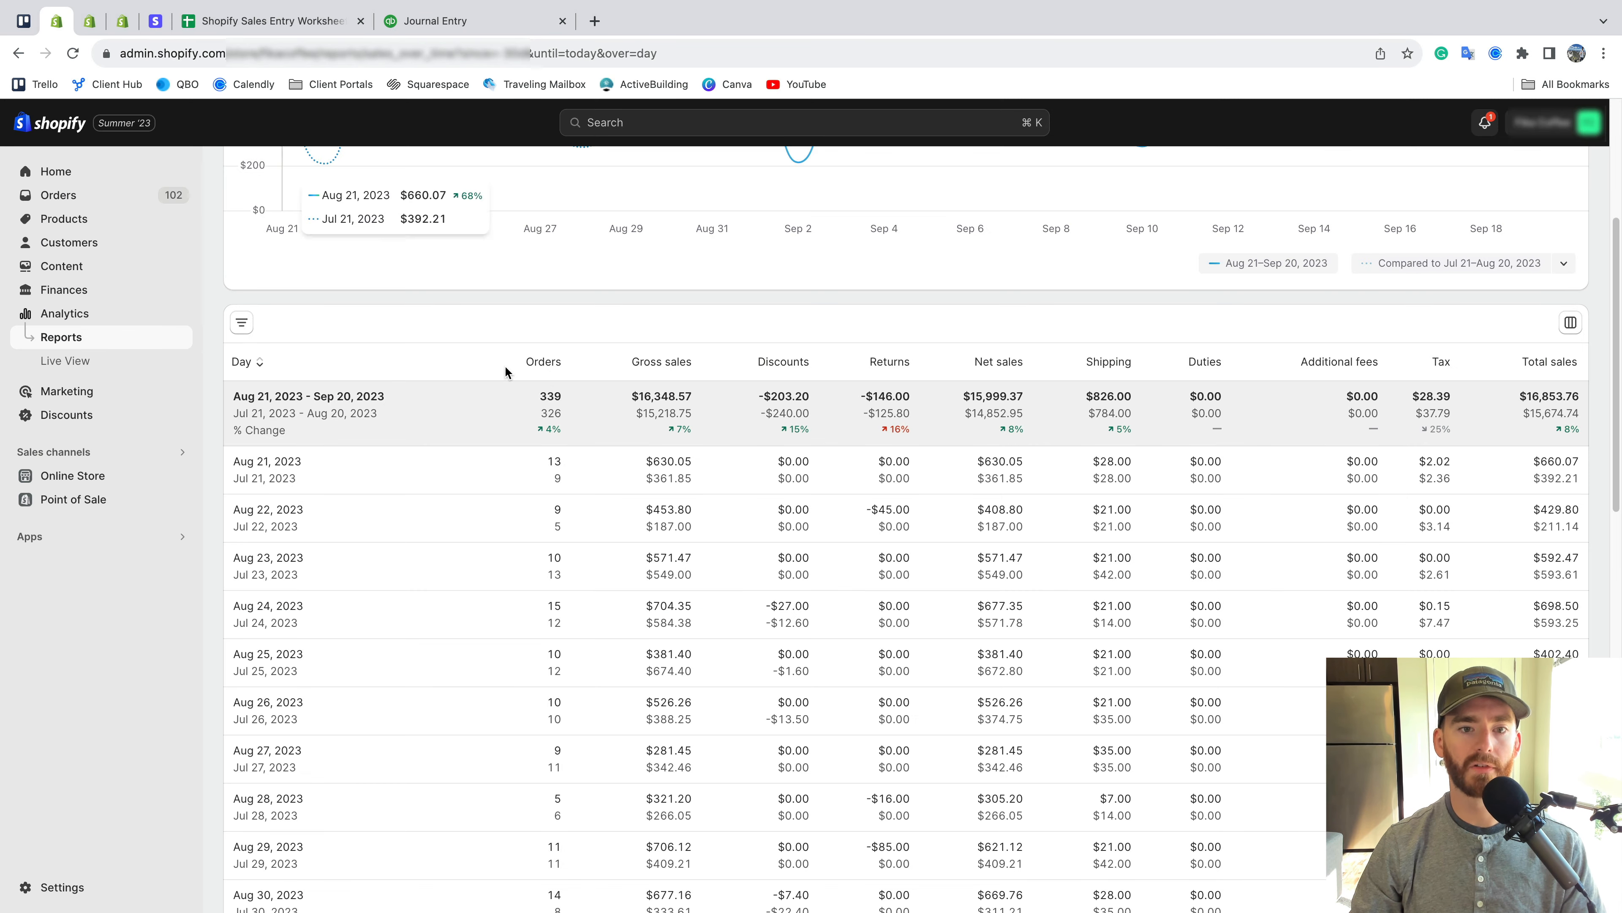
pyautogui.scroll(5, 820, 498)
pyautogui.scroll(-3, 820, 498)
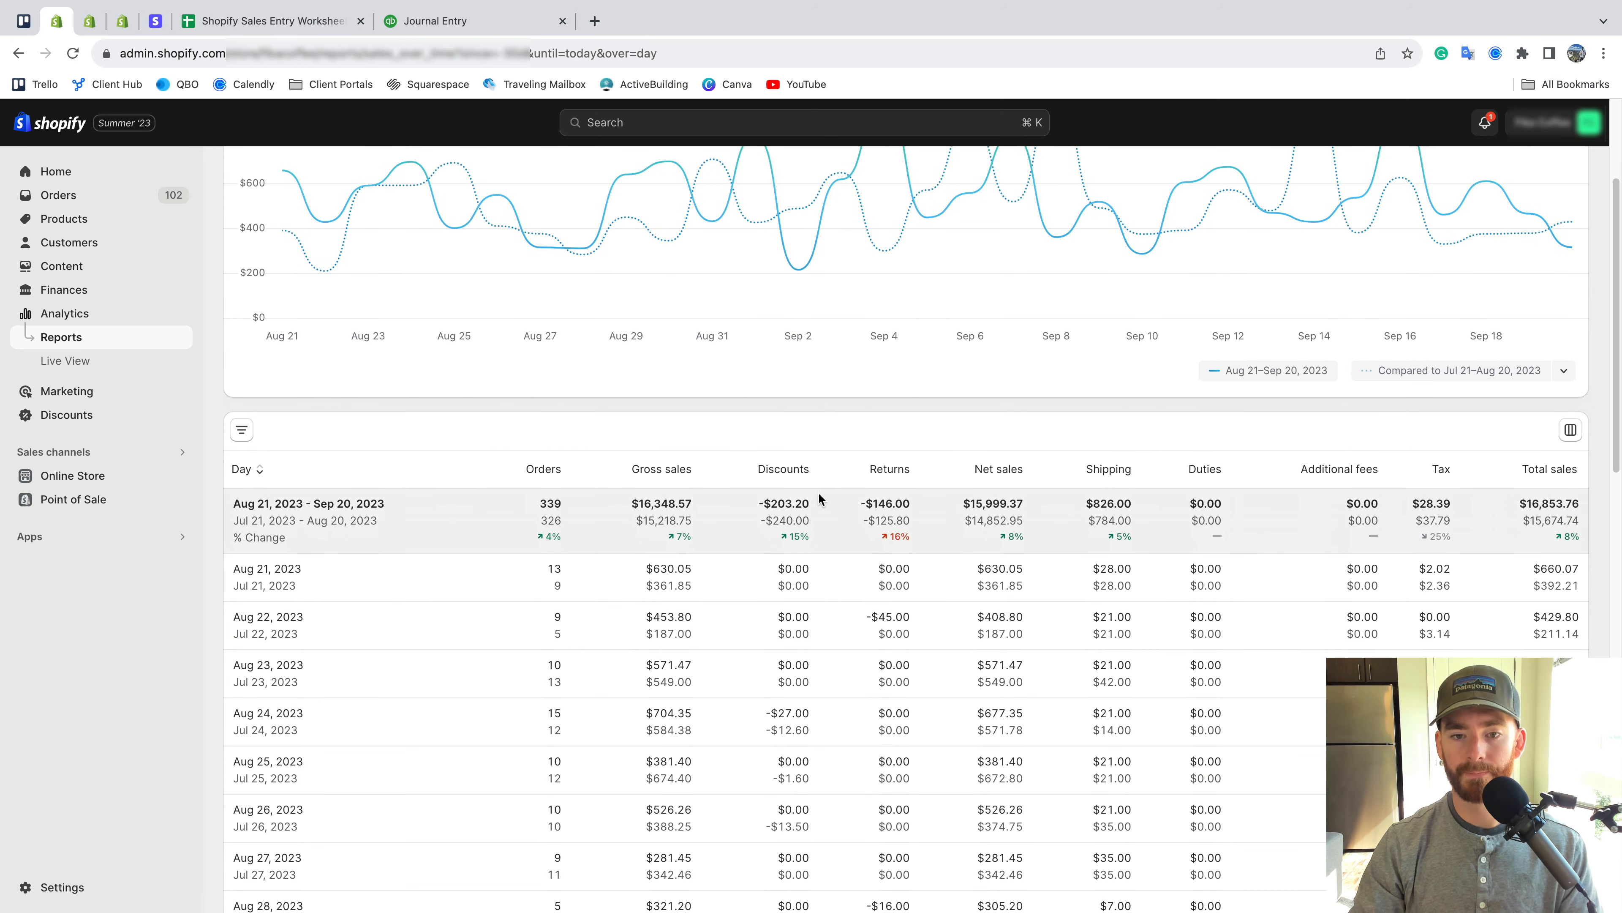
pyautogui.scroll(-3, 820, 498)
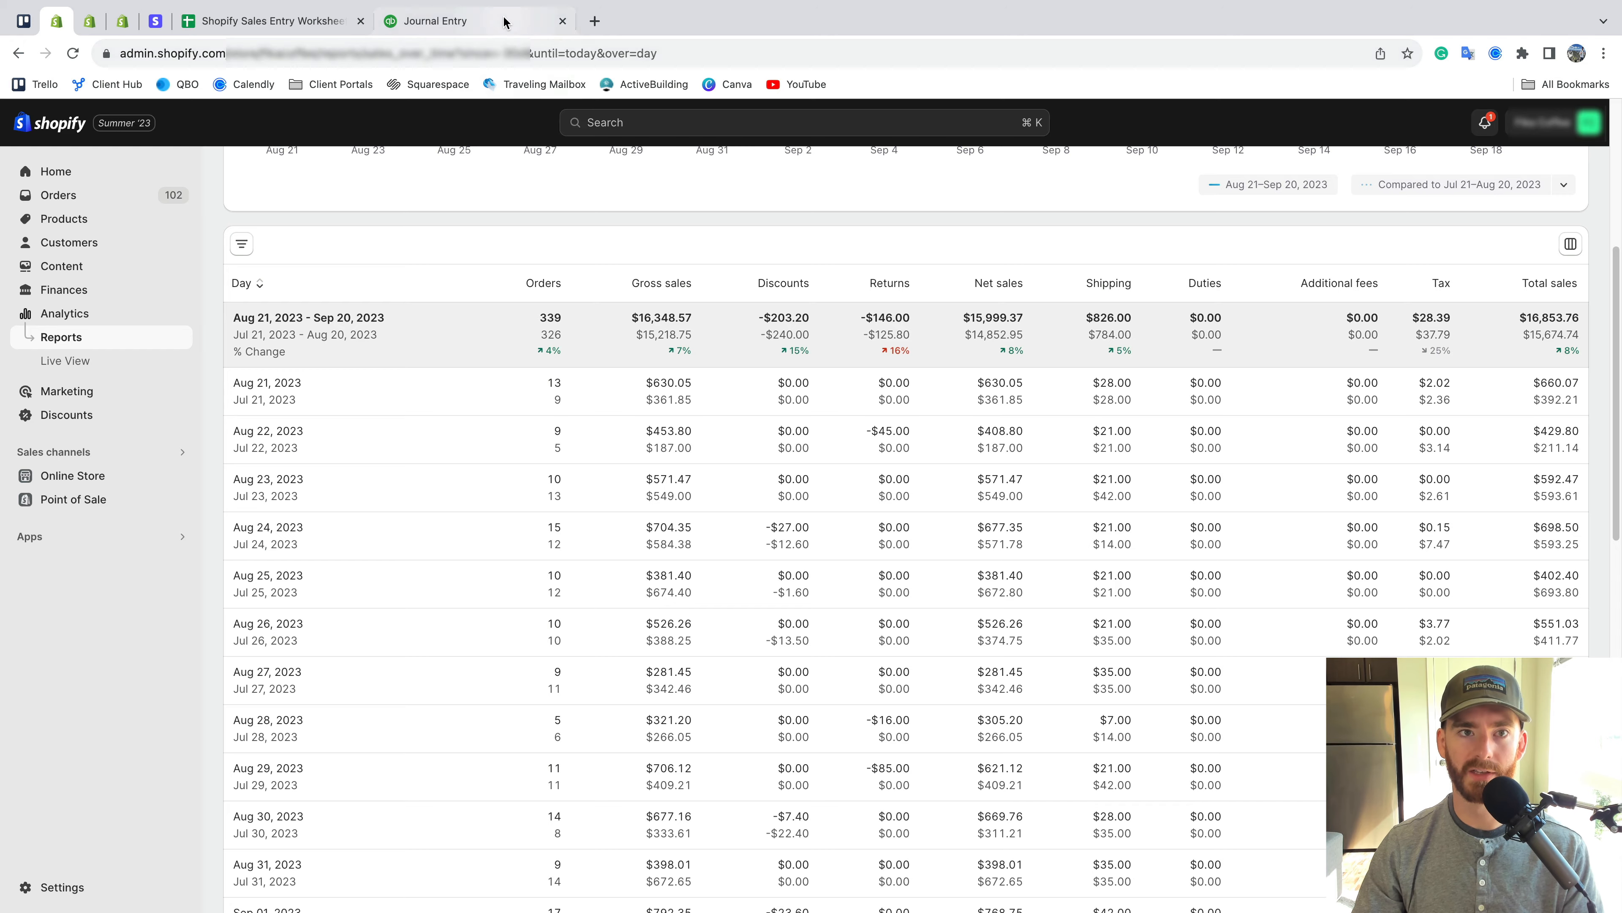
pyautogui.click(473, 20)
pyautogui.click(56, 27)
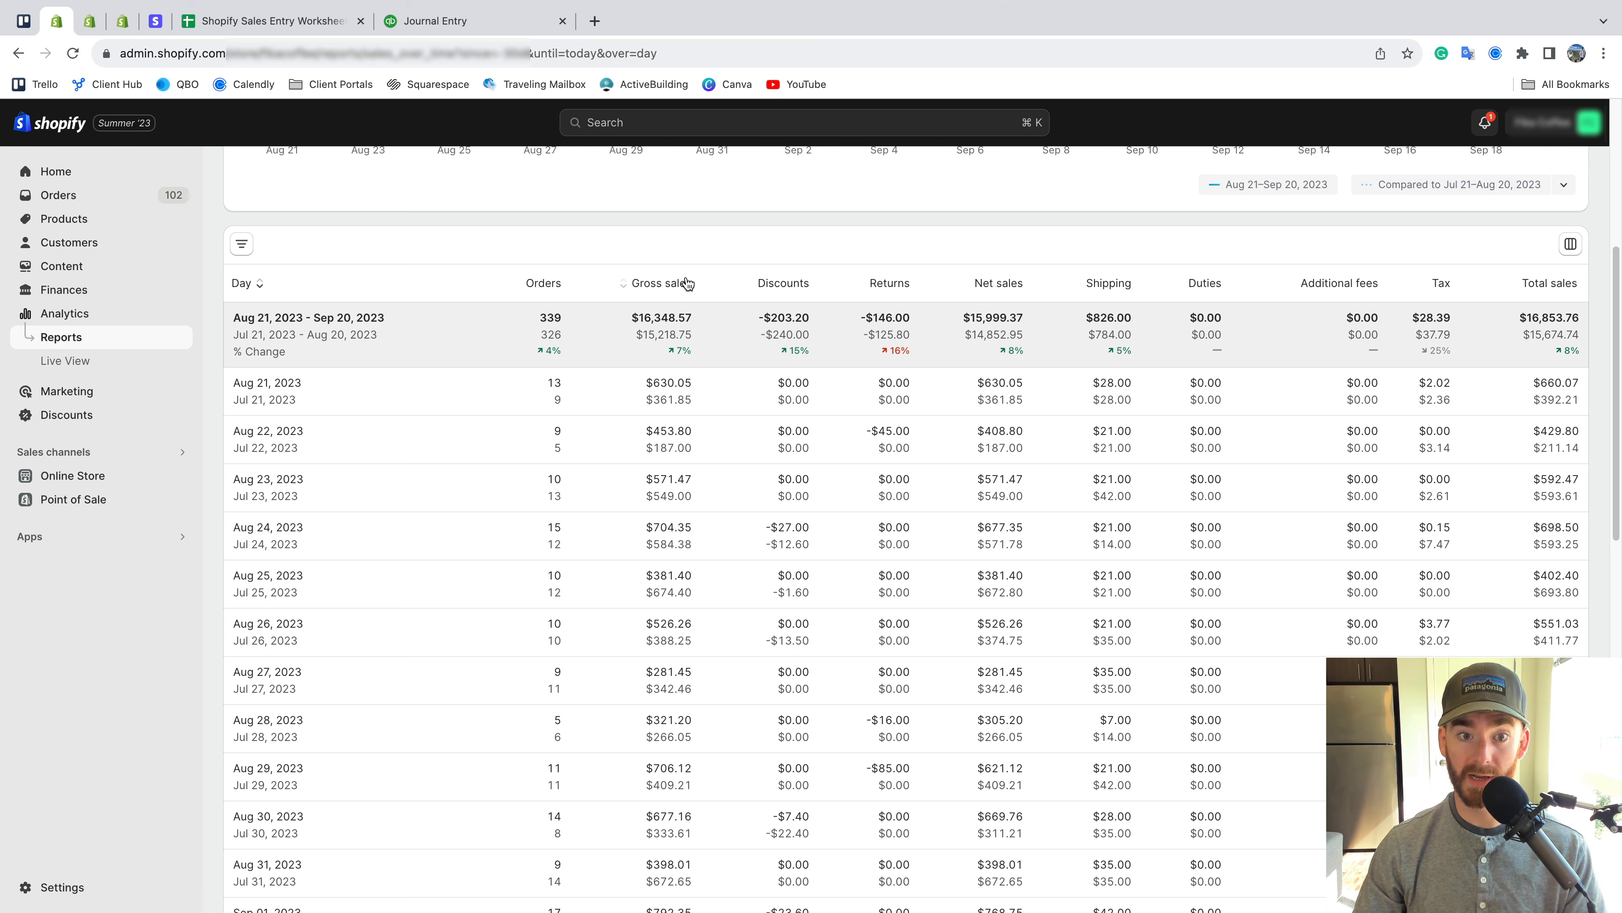
# Set the account on the first line of the QuickBooks journal entry template to Sales
pyautogui.click(491, 21)
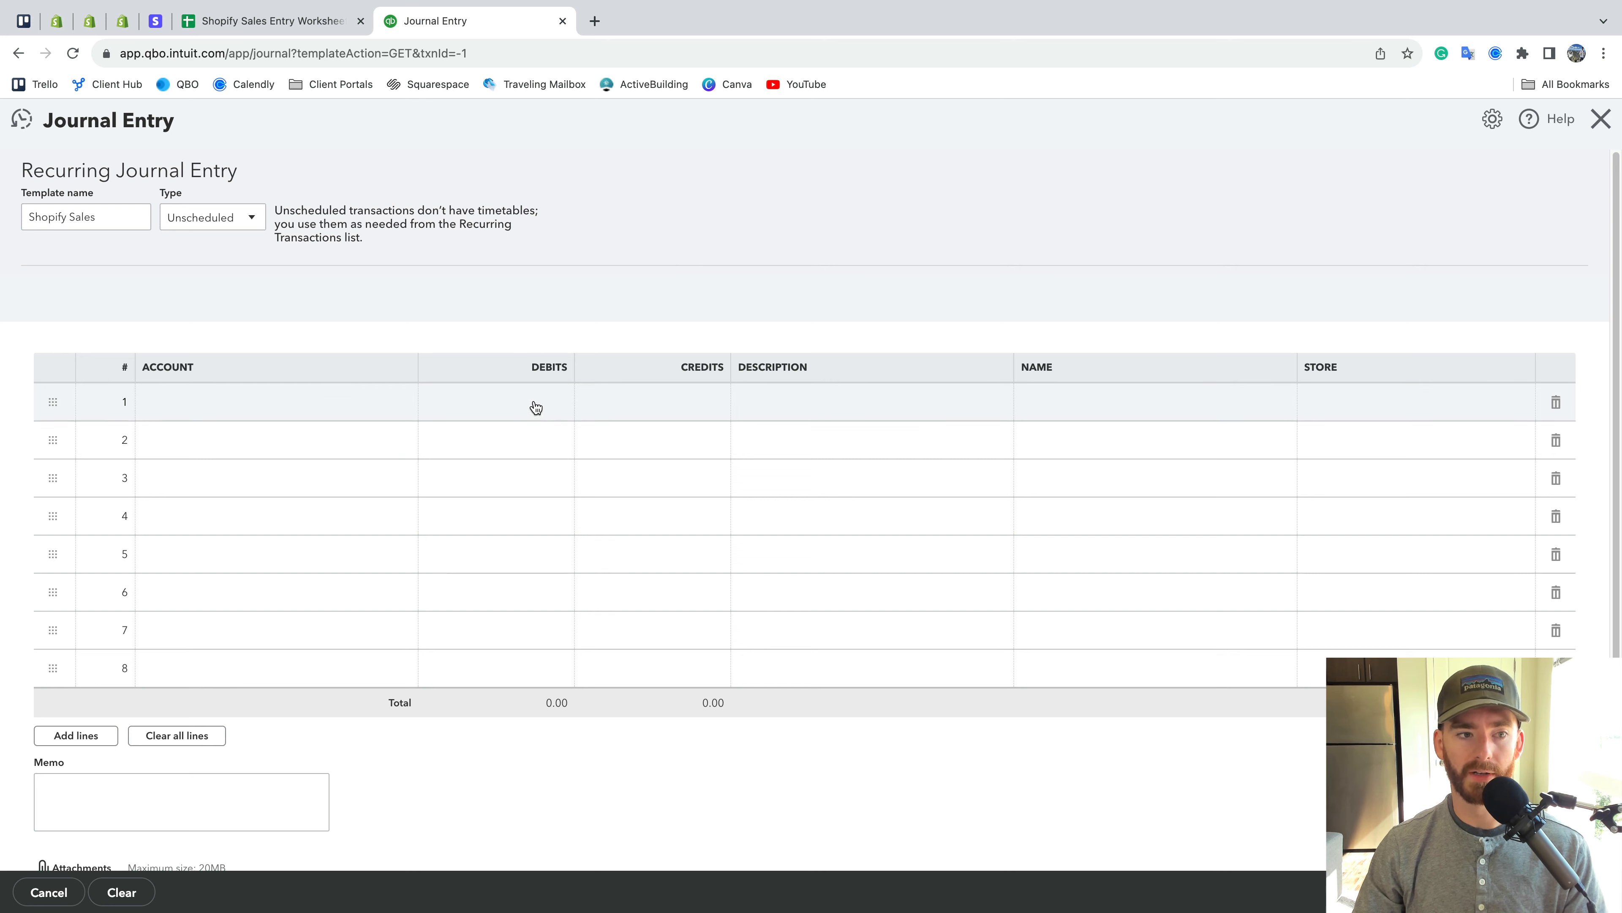
pyautogui.click(243, 409)
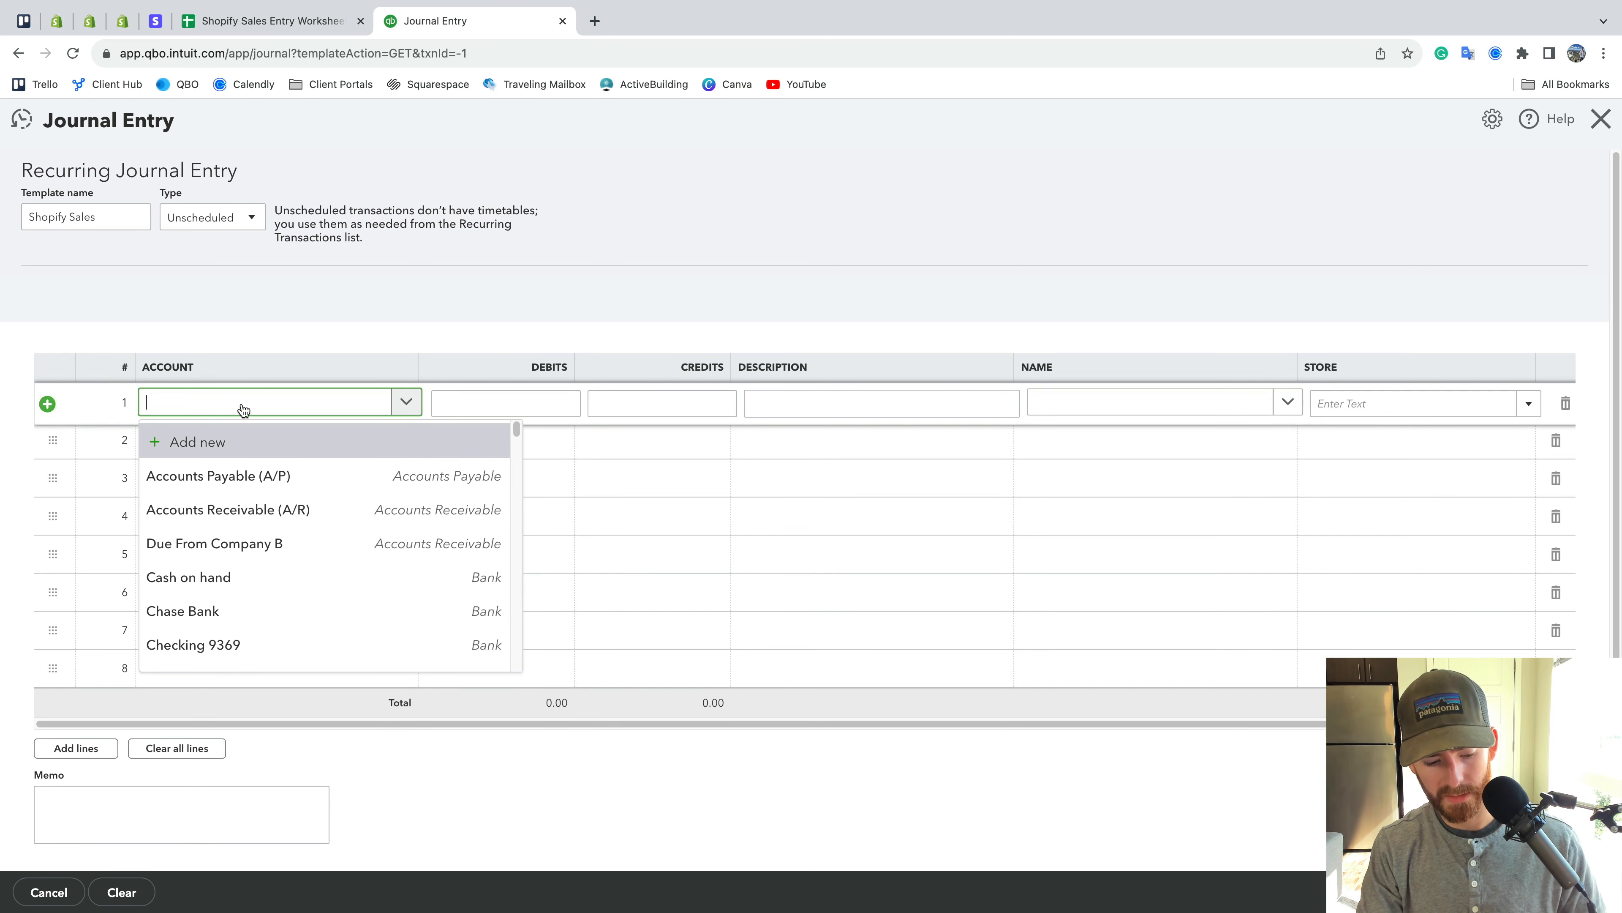
pyautogui.write('shop')
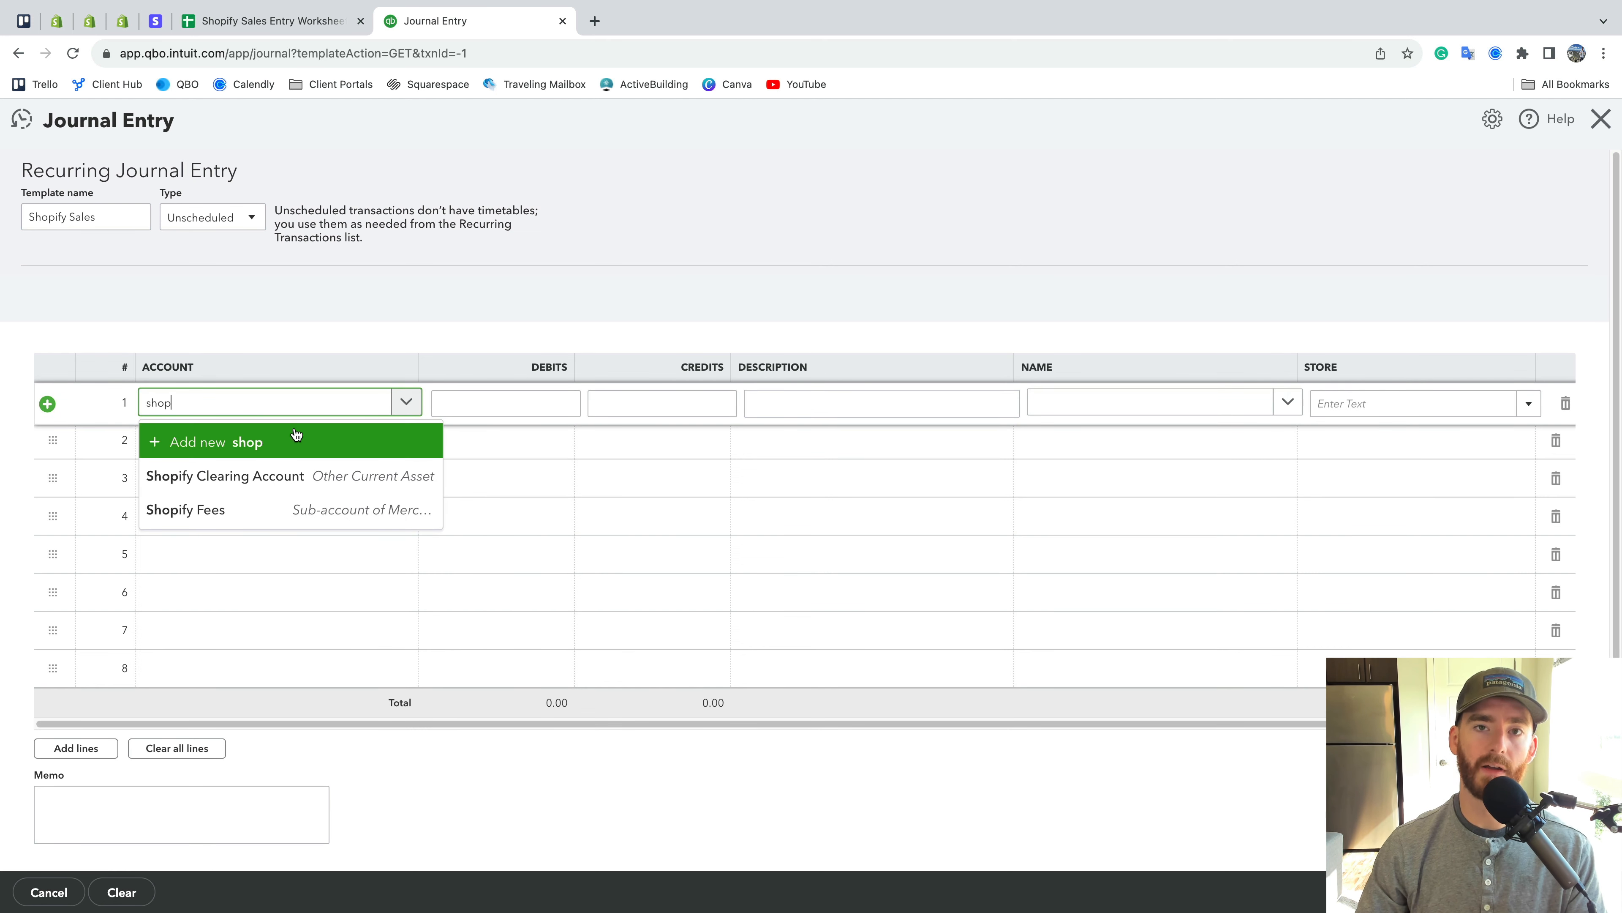
pyautogui.click(294, 409)
pyautogui.write('sal')
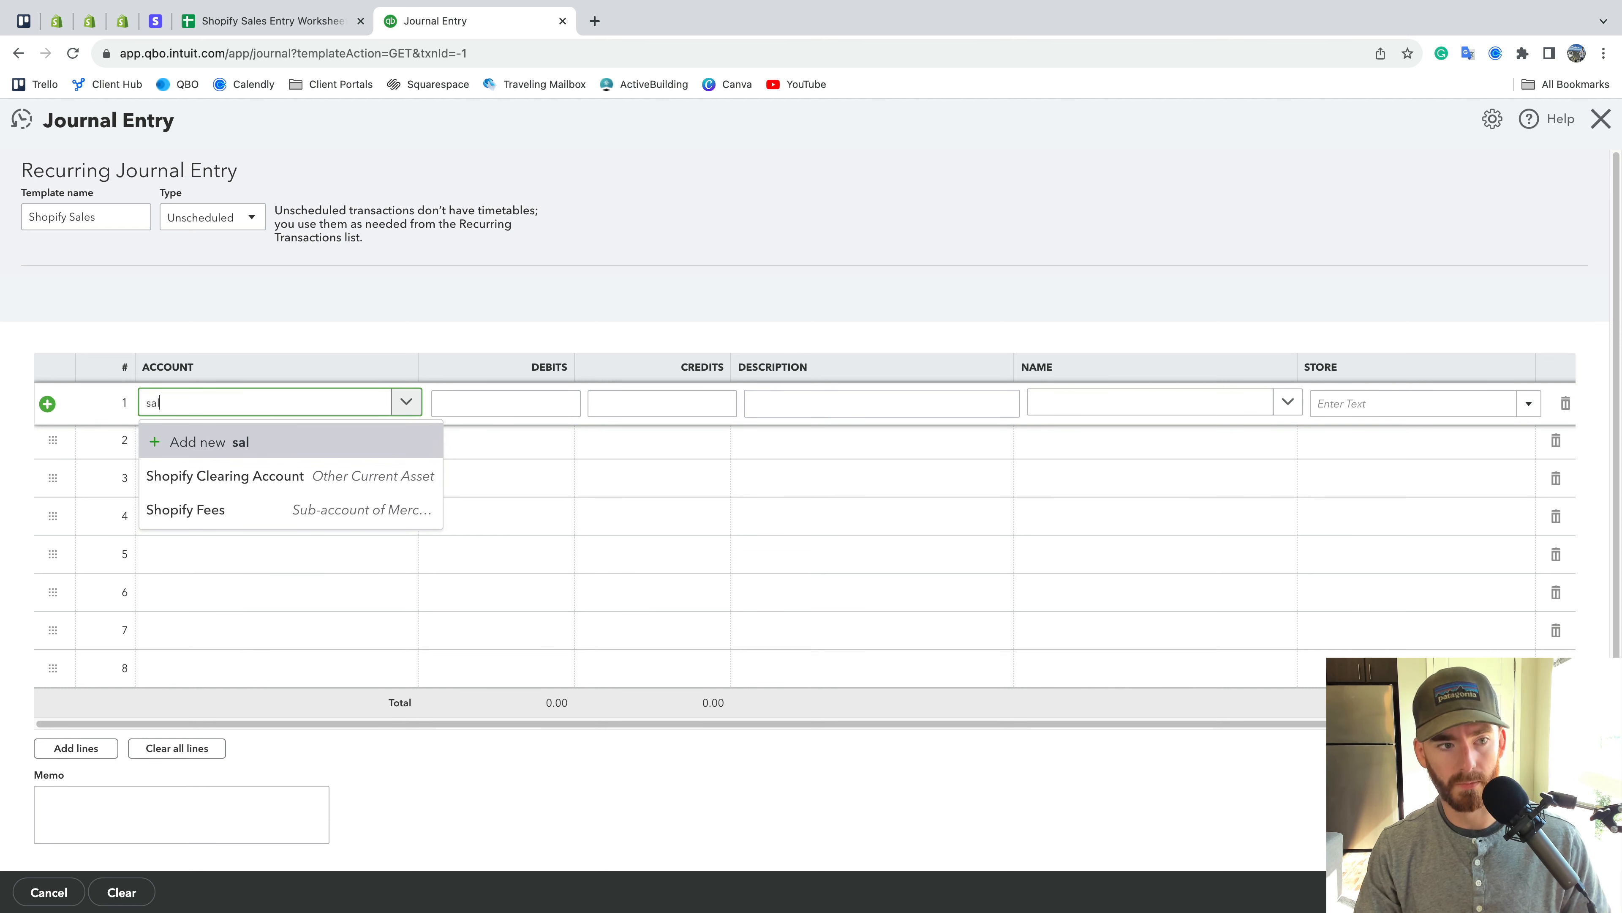
pyautogui.click(337, 477)
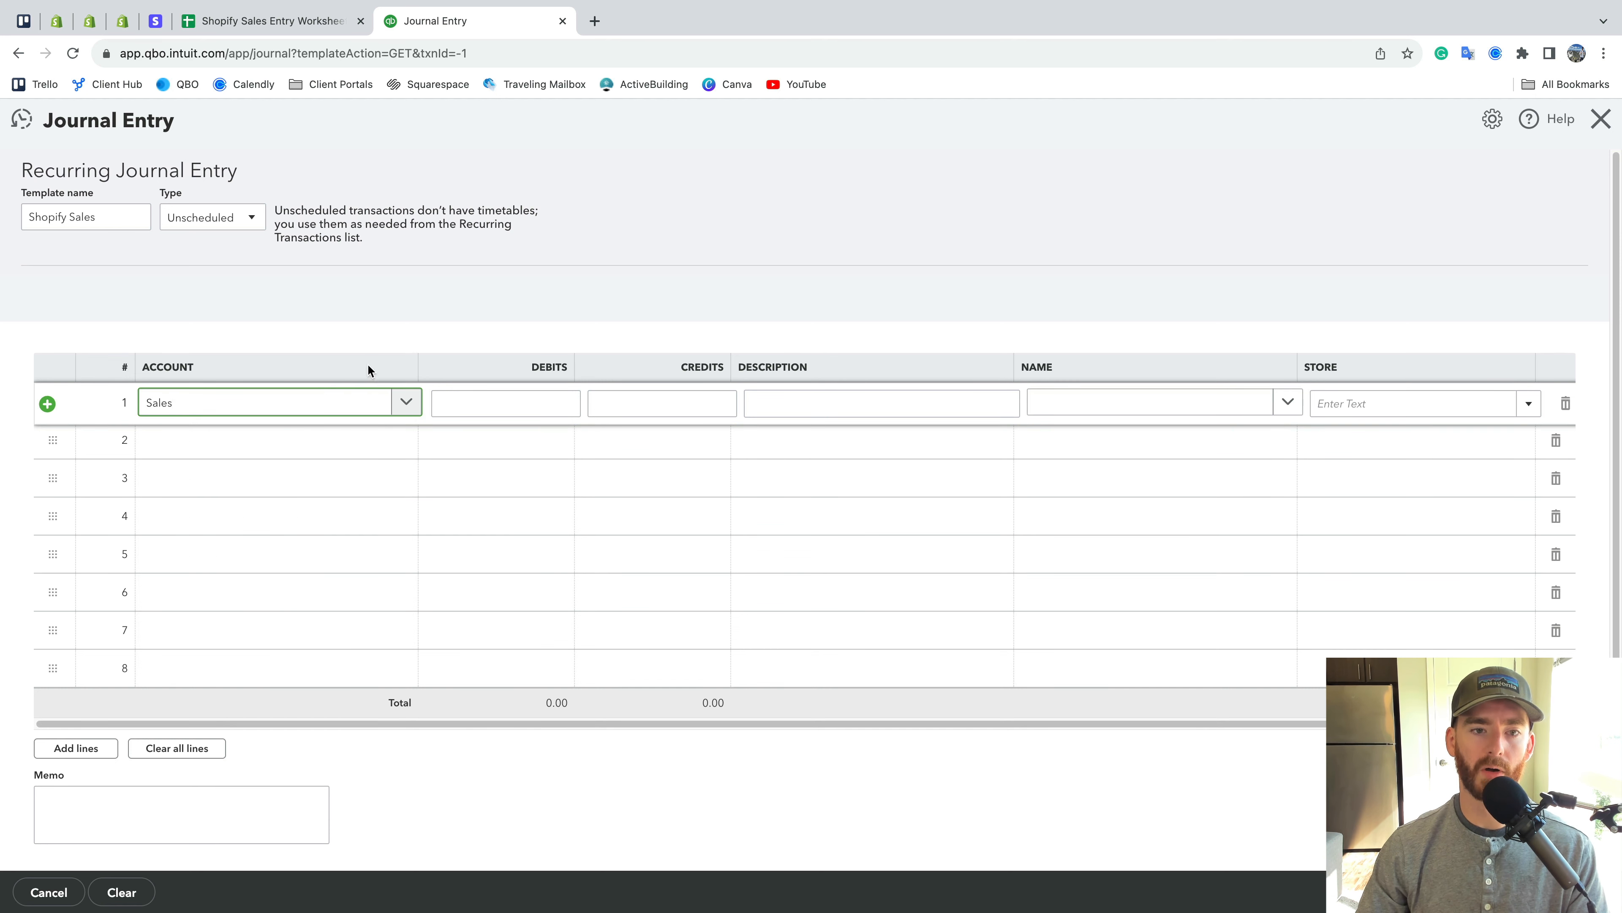
# Set the account on line 2 of the QuickBooks journal entry template to Discounts given, matching Shopify's Discounts column
pyautogui.click(807, 233)
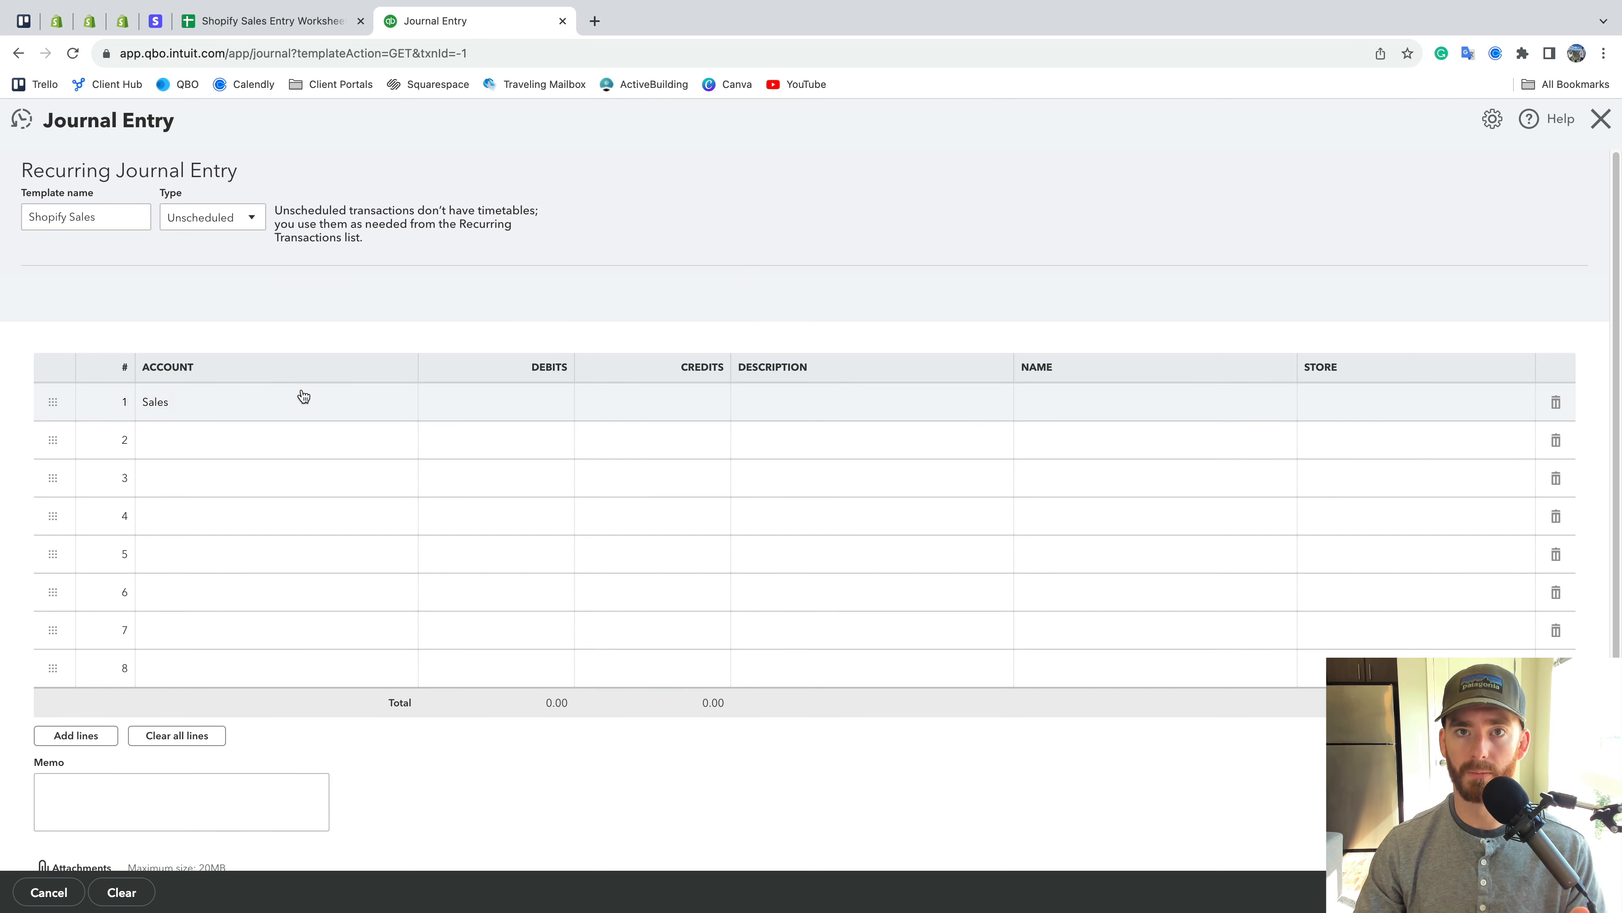
pyautogui.press('super+2')
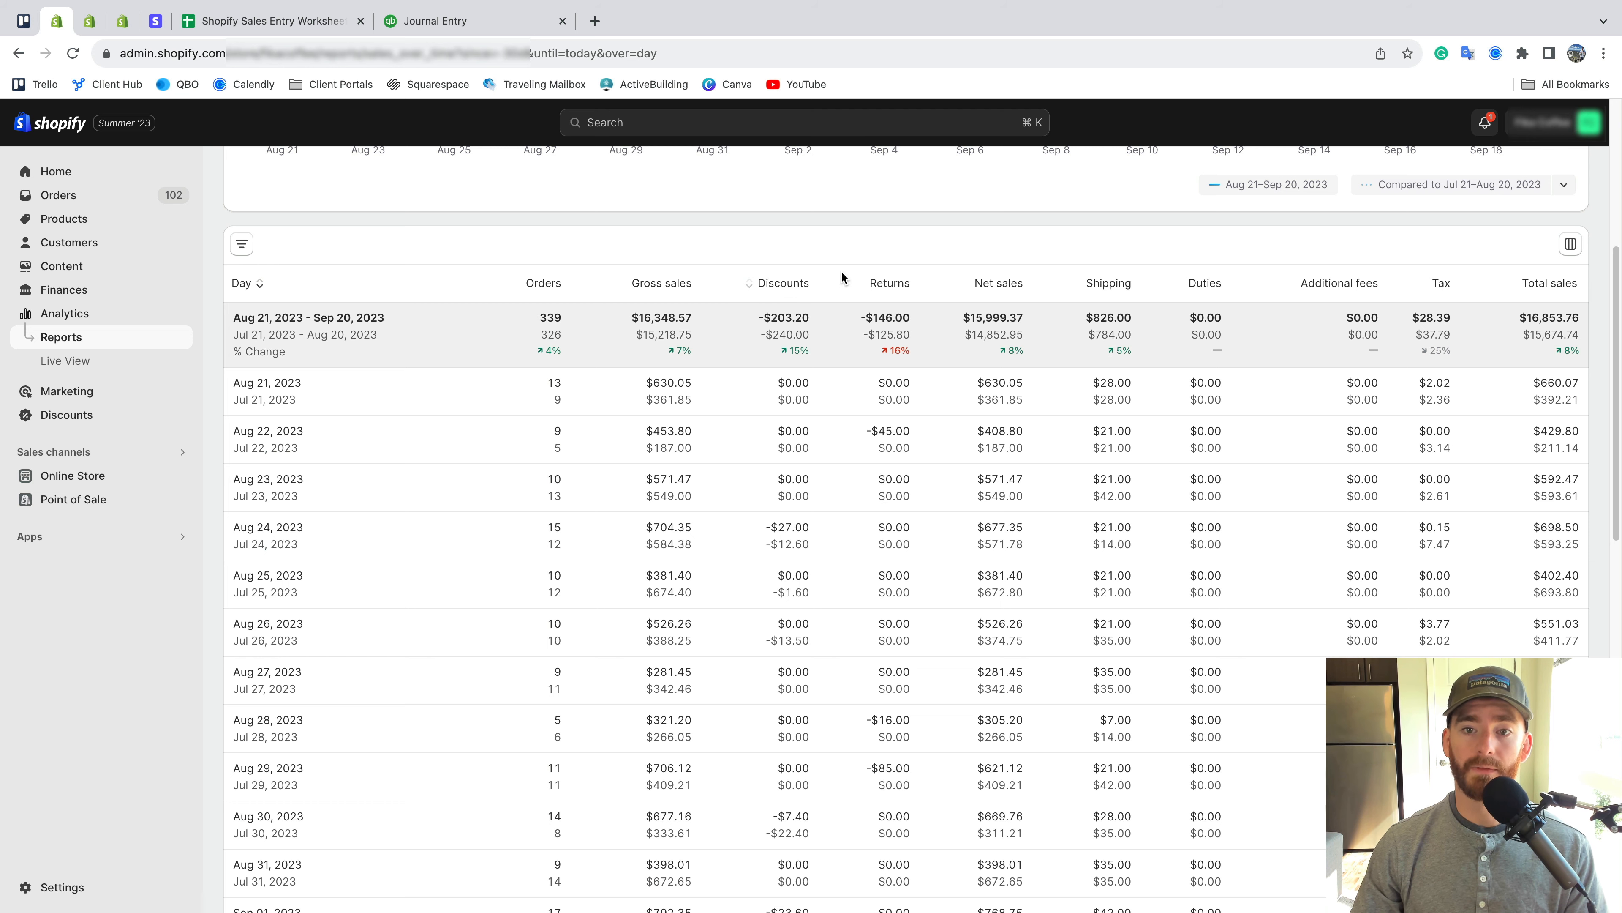
pyautogui.click(487, 29)
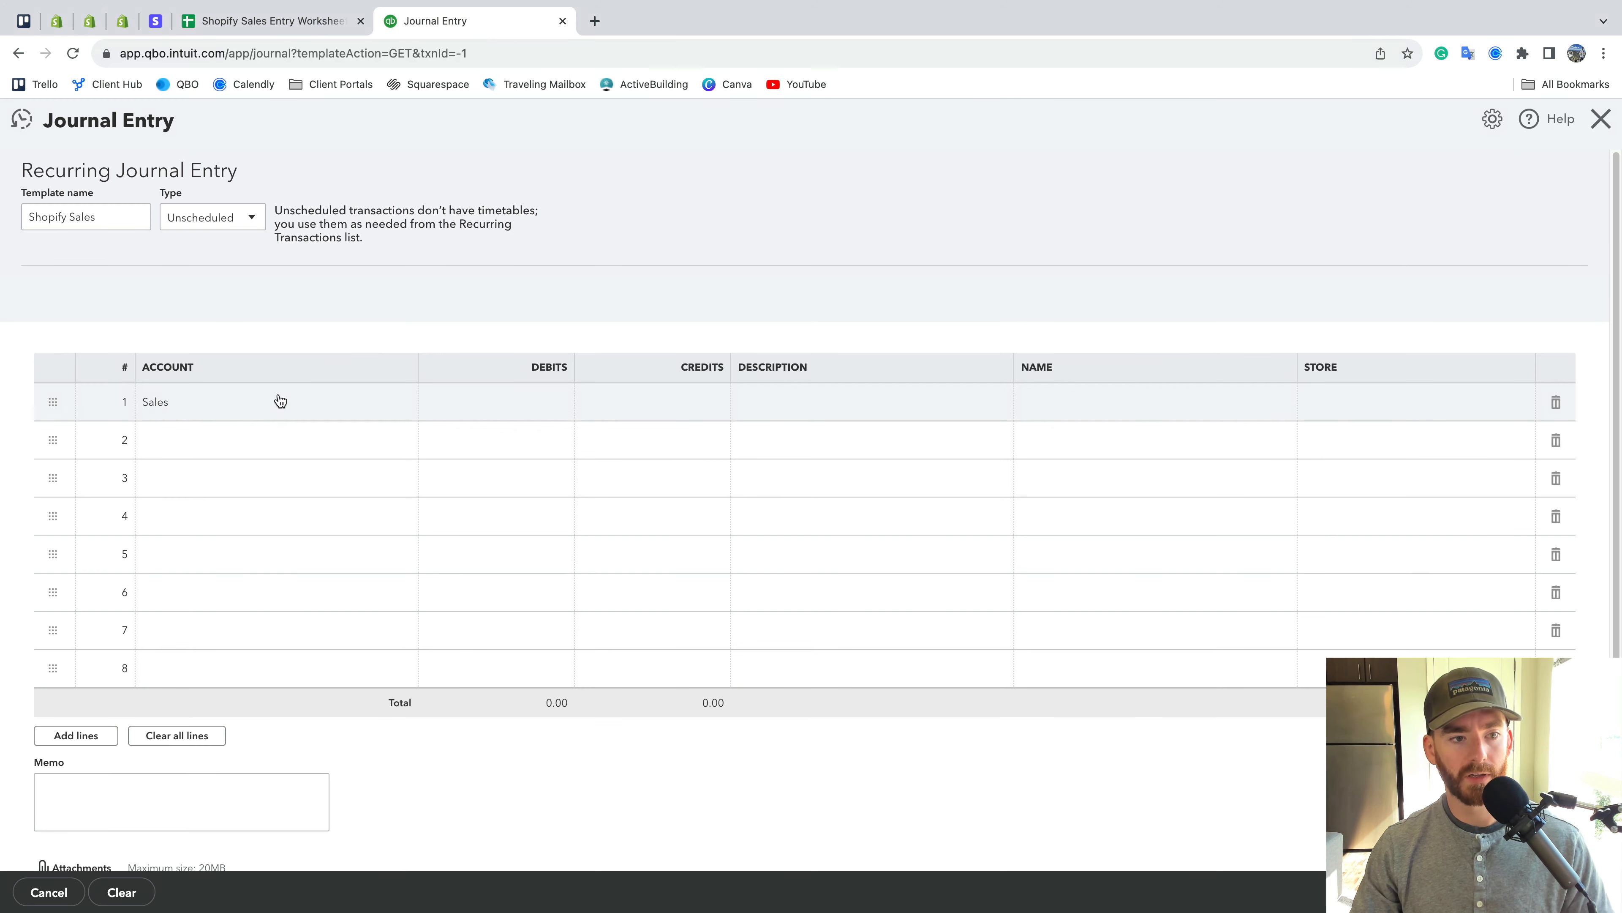
pyautogui.click(242, 441)
pyautogui.write('dis')
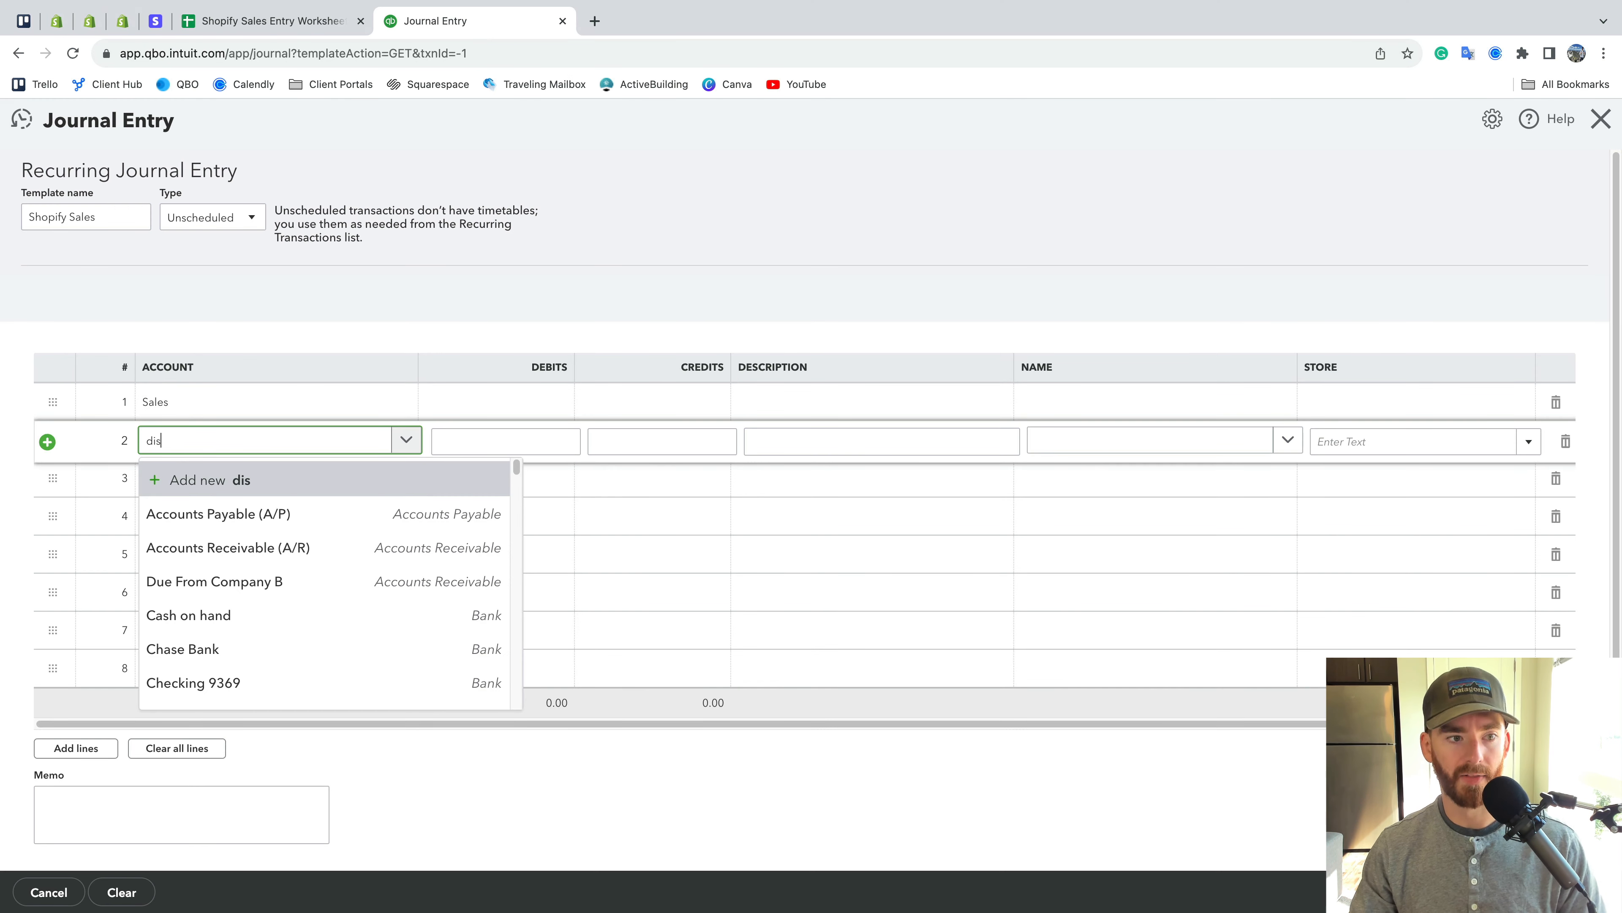
pyautogui.click(265, 545)
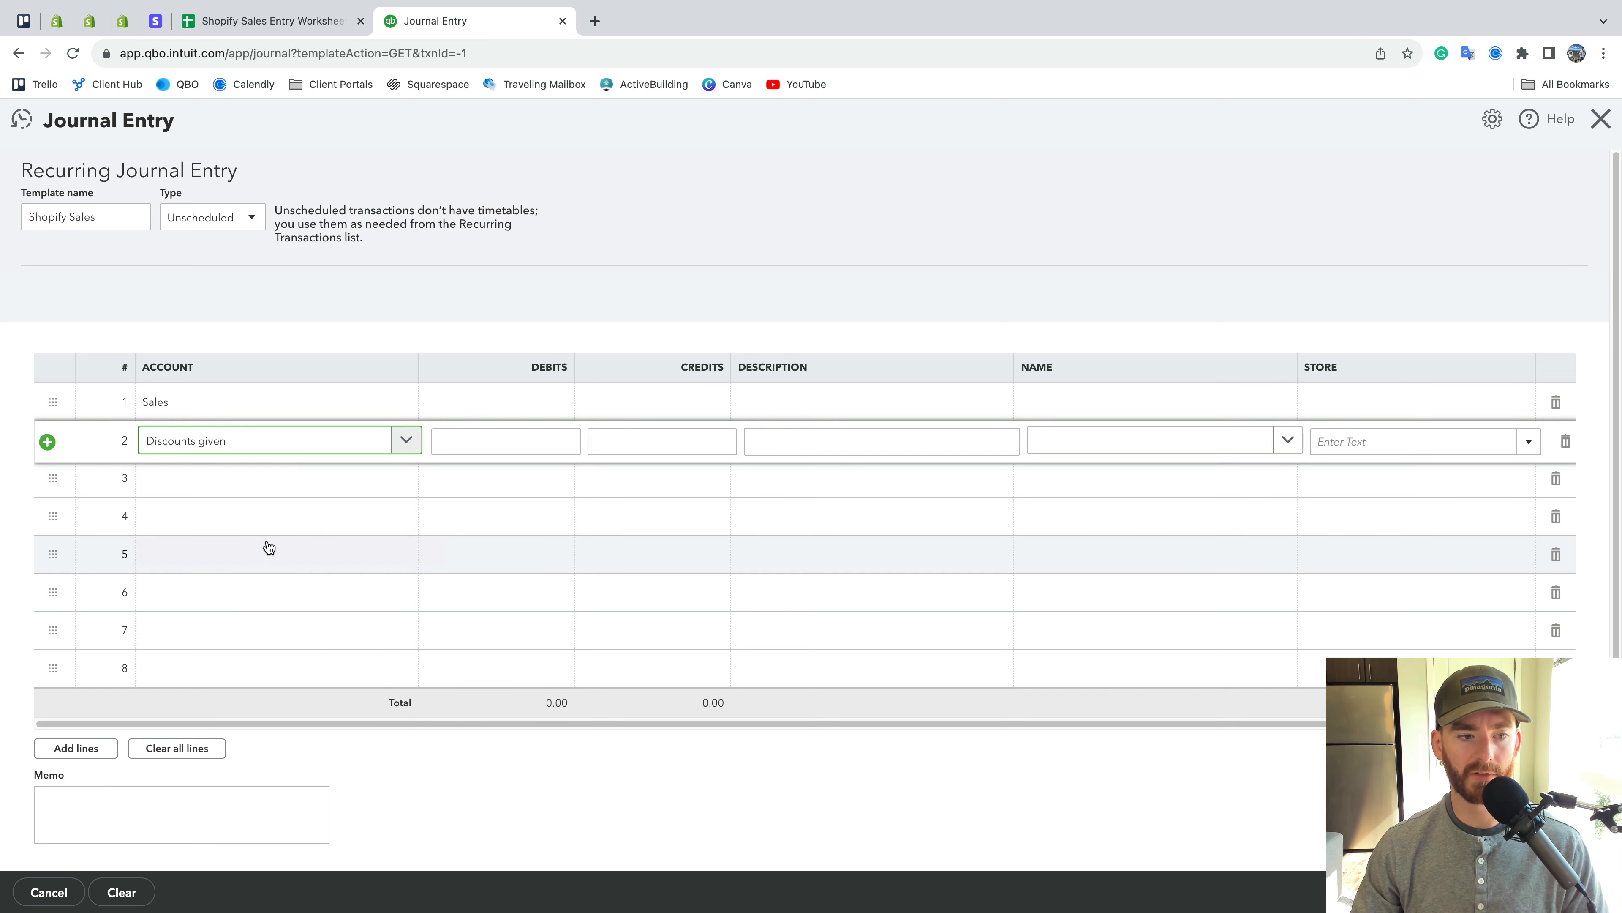
# Set the account on line 3 of the journal entry template to Refunds
pyautogui.click(229, 488)
pyautogui.write('ret')
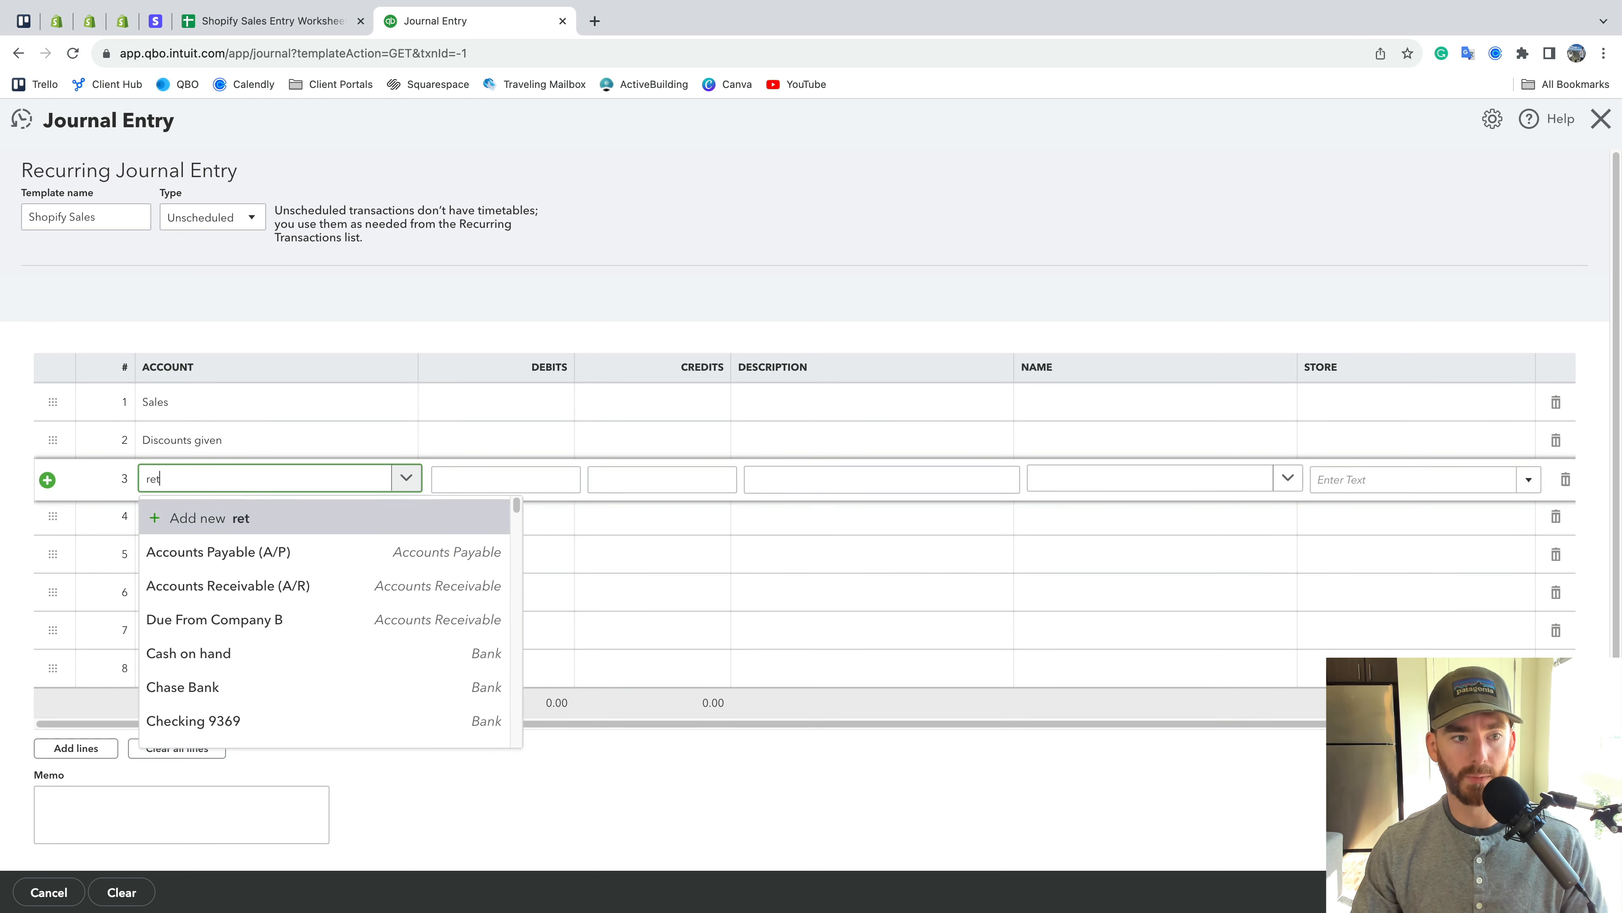
pyautogui.press('BackSpace')
pyautogui.write('f')
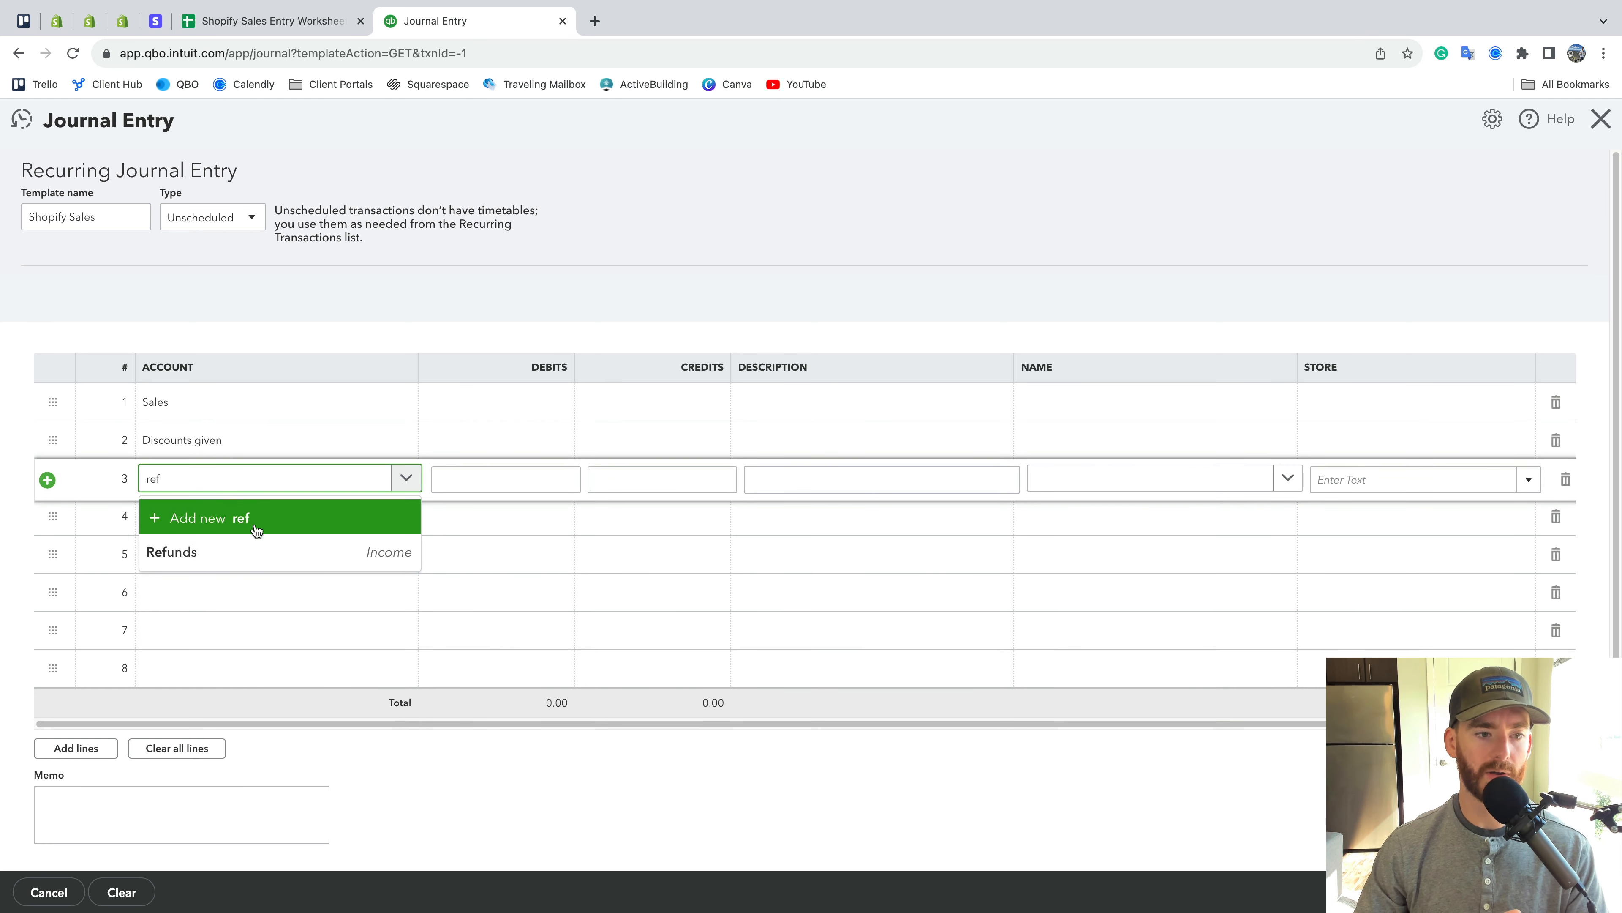
pyautogui.click(257, 551)
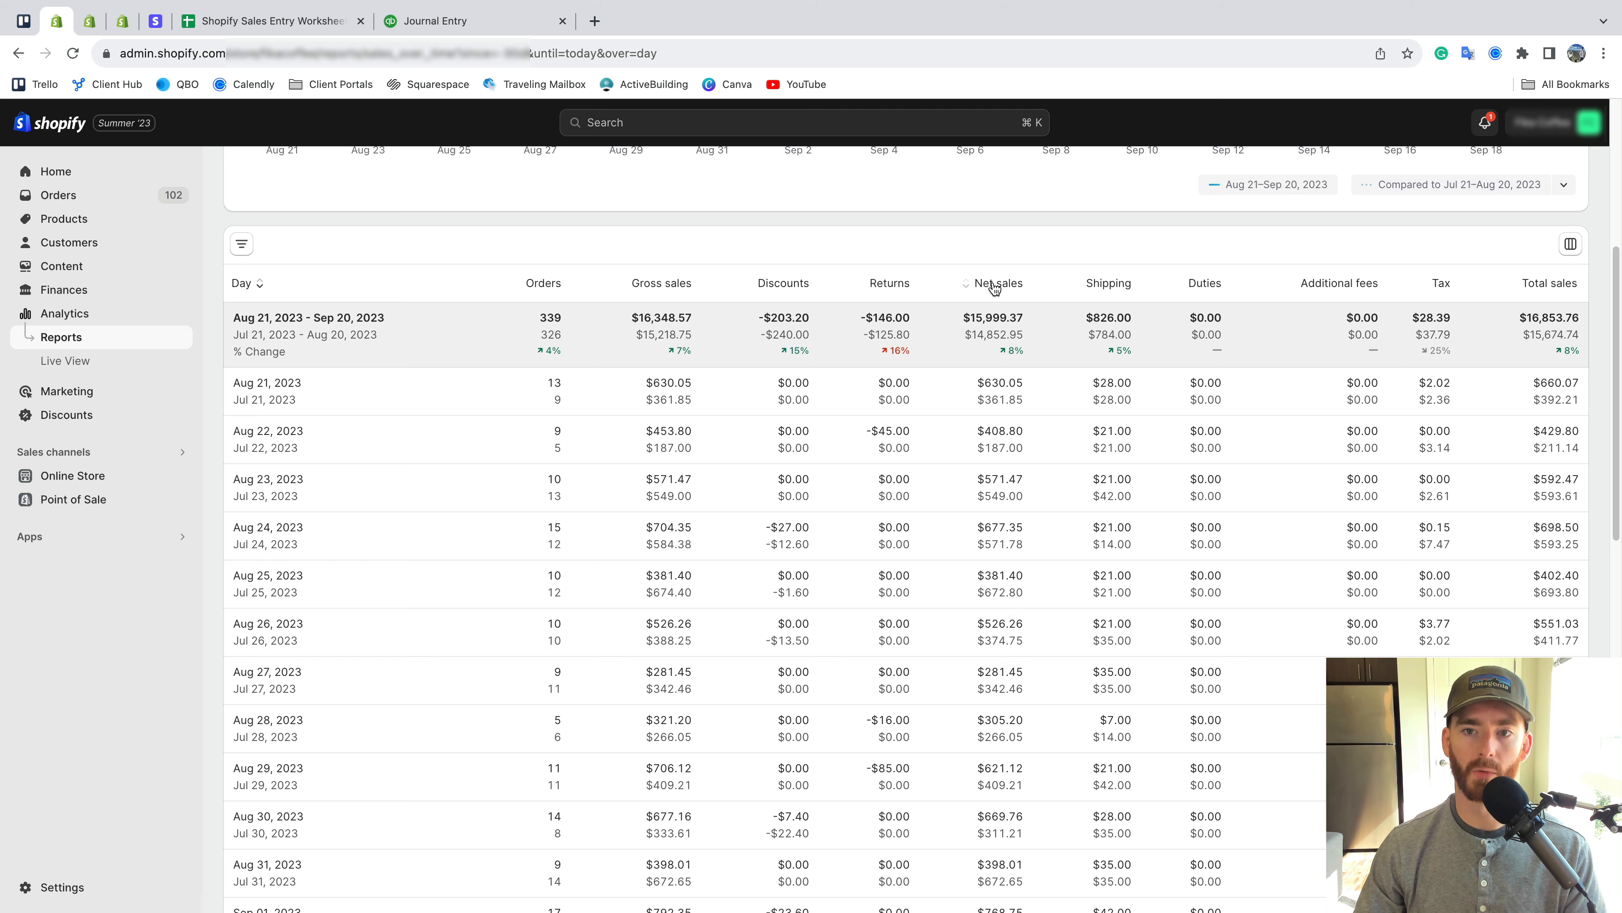
# Set the account on line 4 of the journal entry template to Shipping Income, matching Shopify's Shipping column
pyautogui.click(506, 30)
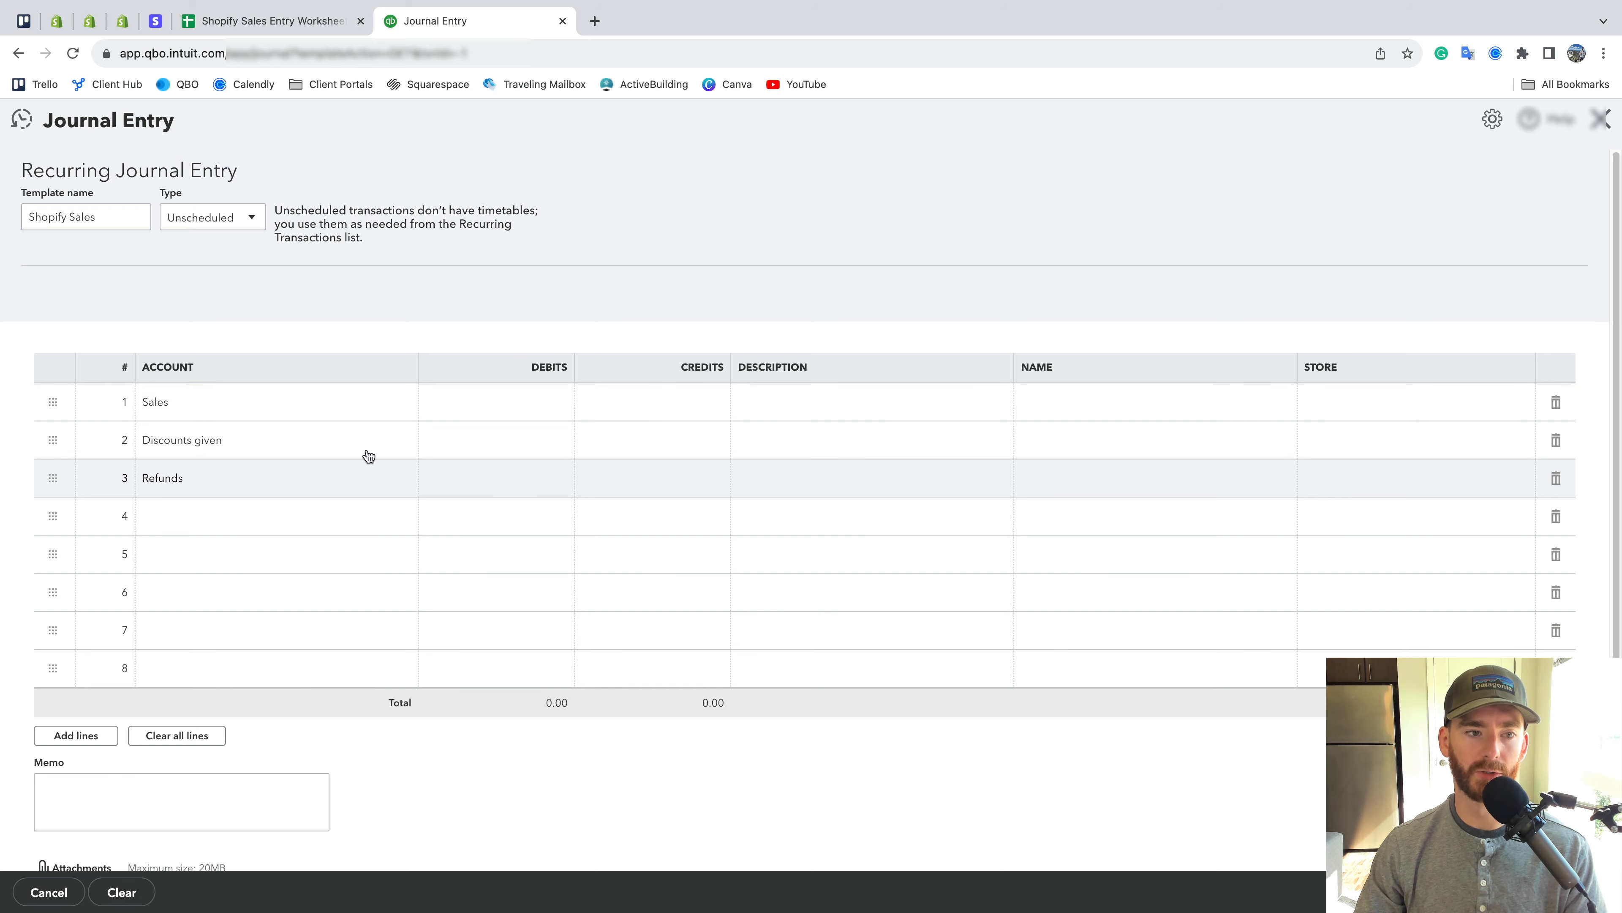
pyautogui.click(56, 21)
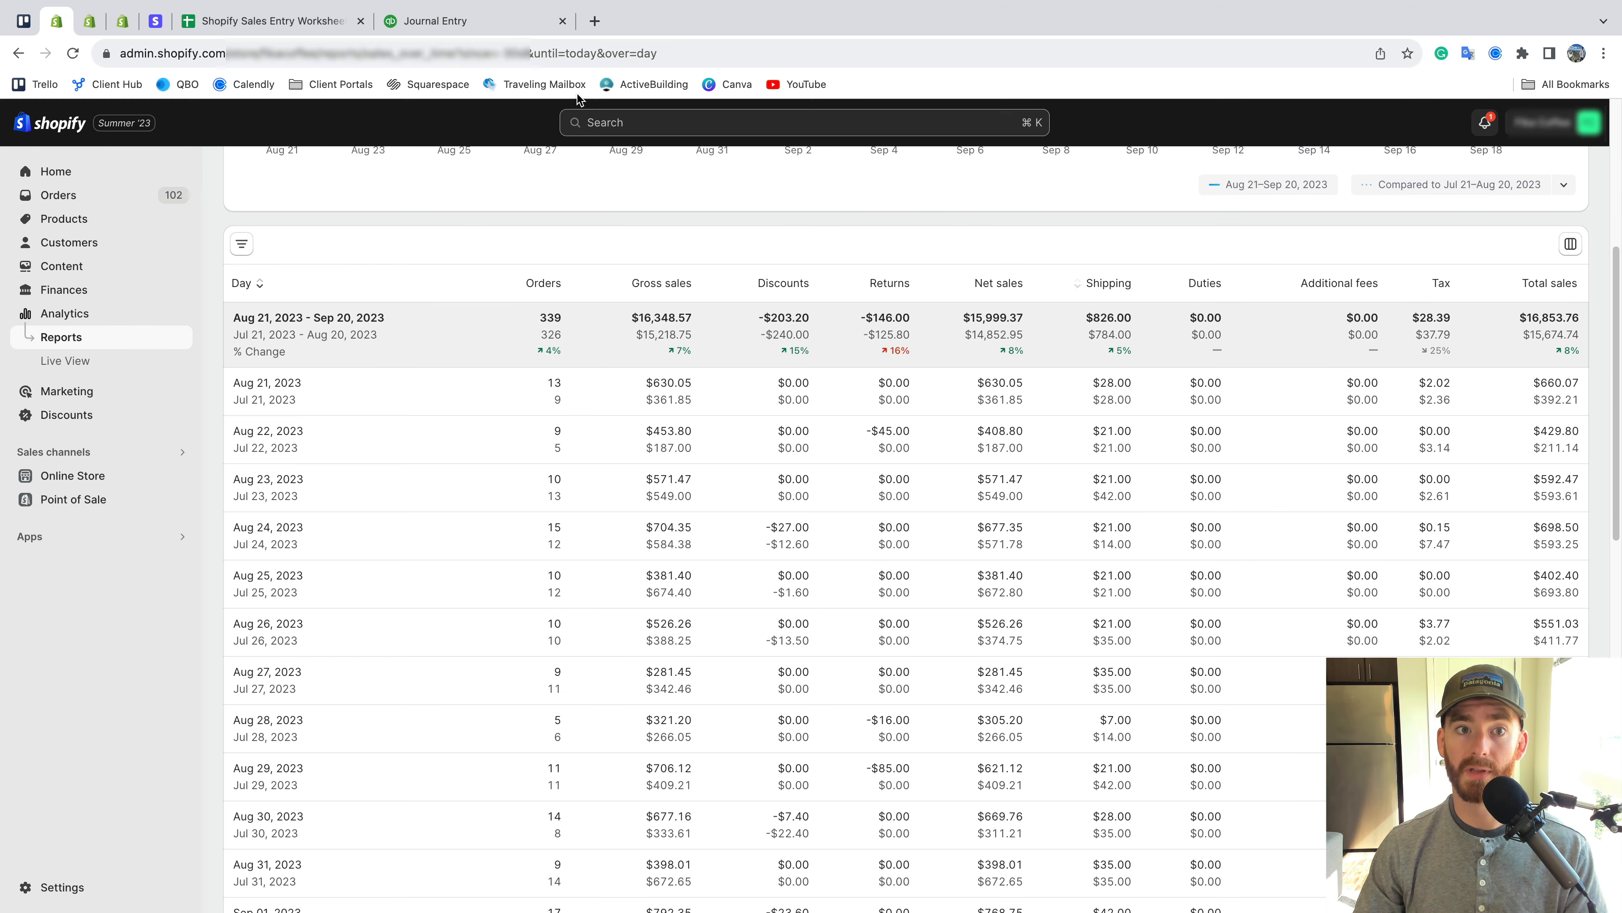
pyautogui.click(508, 24)
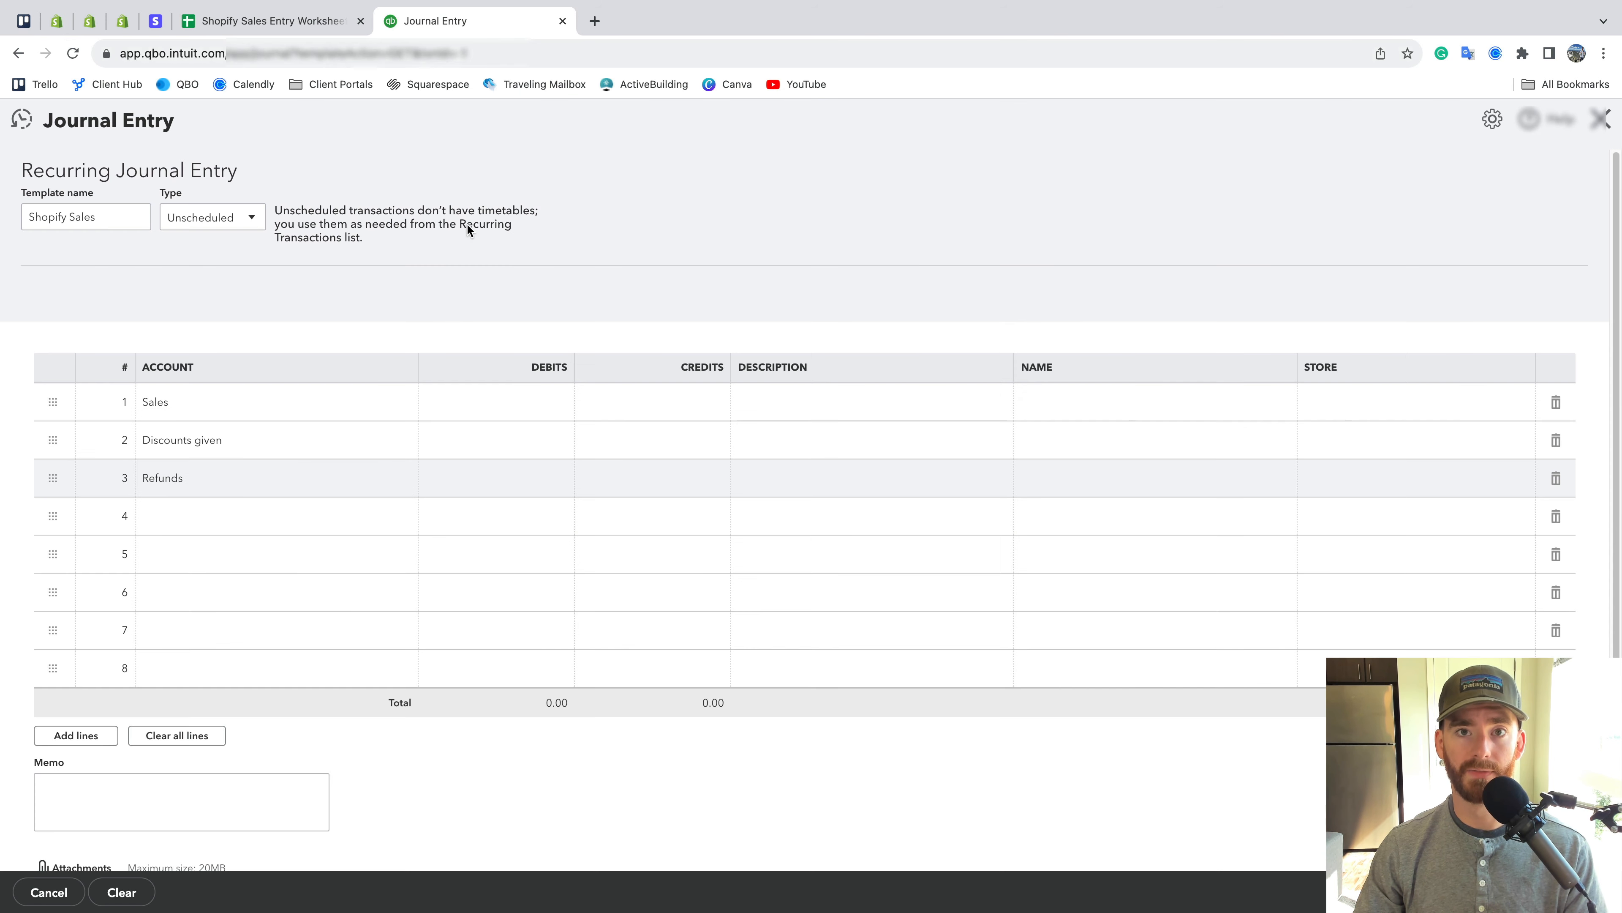
pyautogui.click(249, 515)
pyautogui.write('ship')
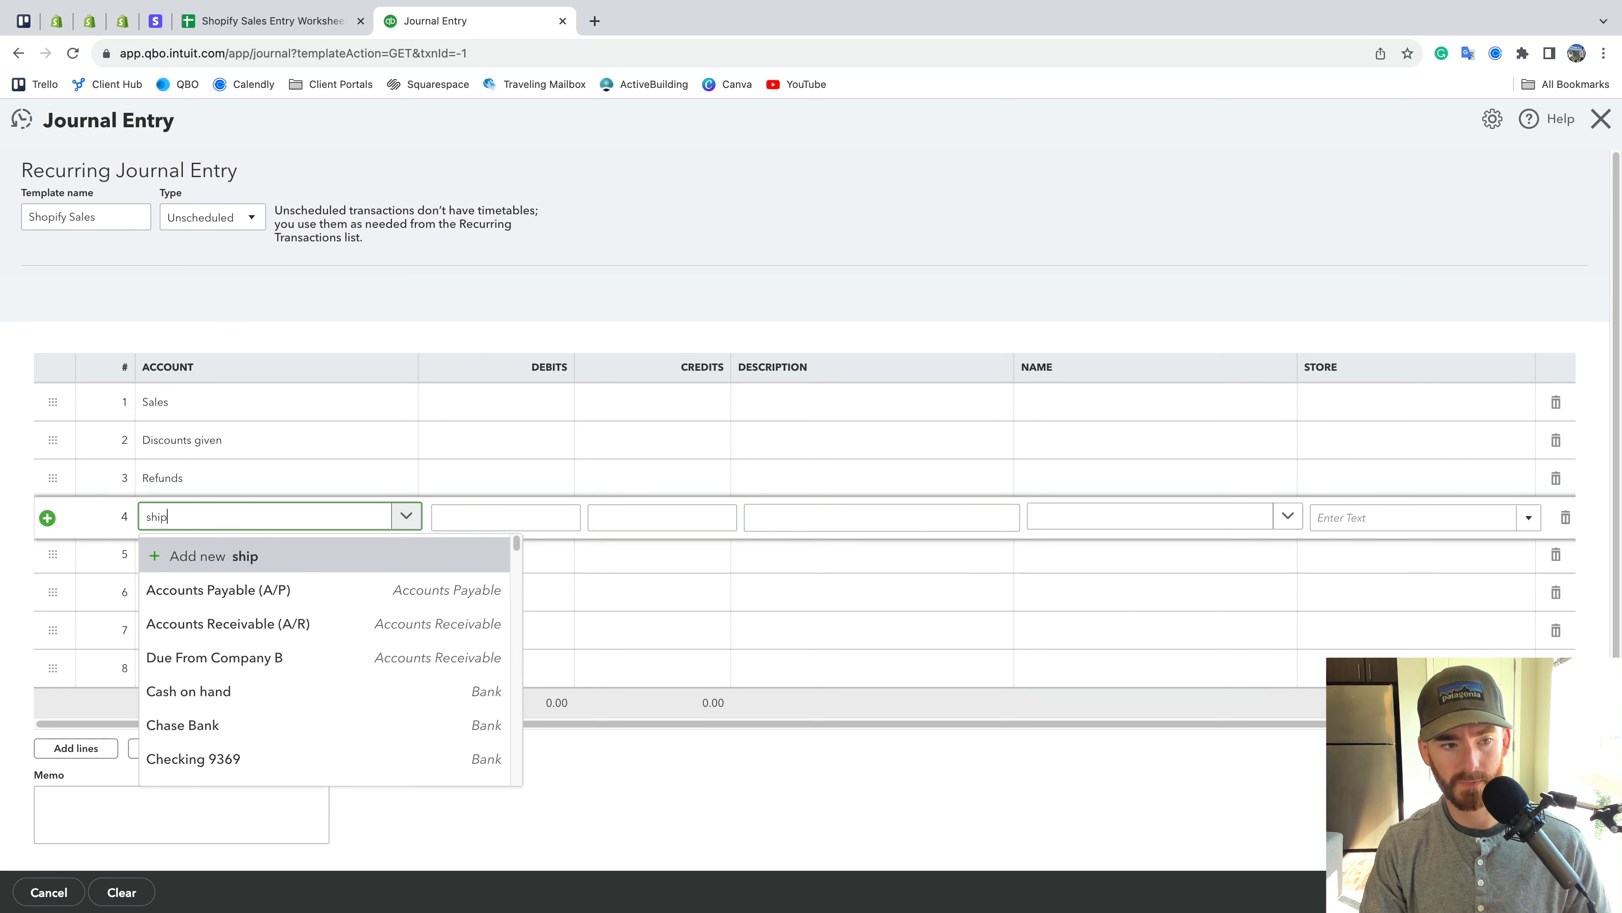
pyautogui.click(246, 590)
# Set the account on line 5 of the journal entry template to Sales Tax Payable, matching Shopify's Tax column
pyautogui.click(56, 21)
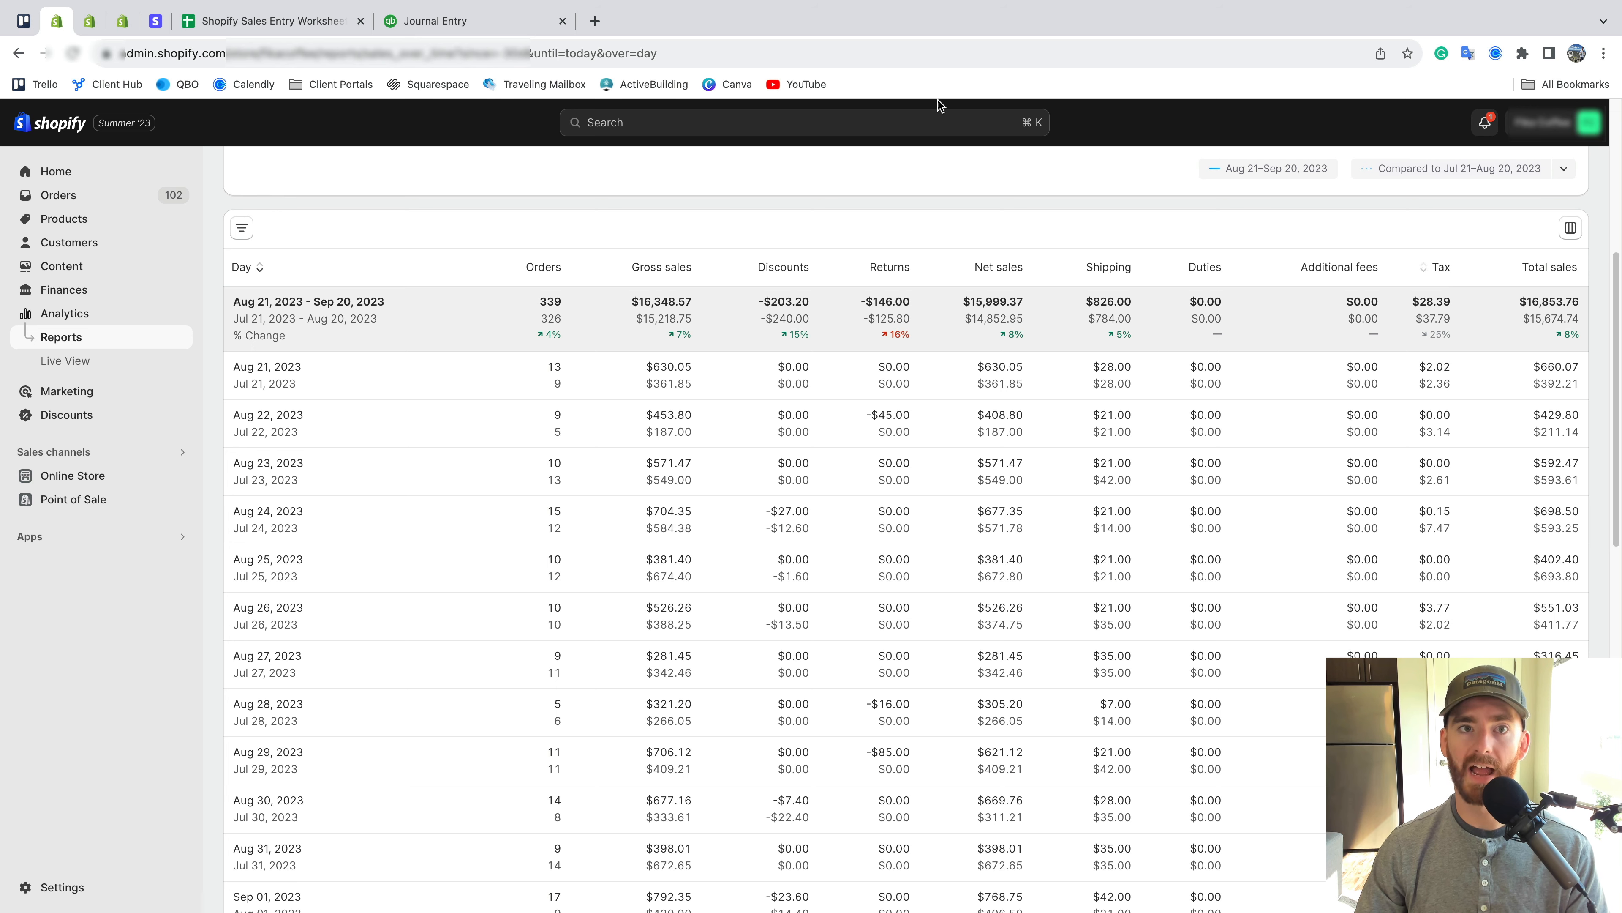
pyautogui.click(492, 26)
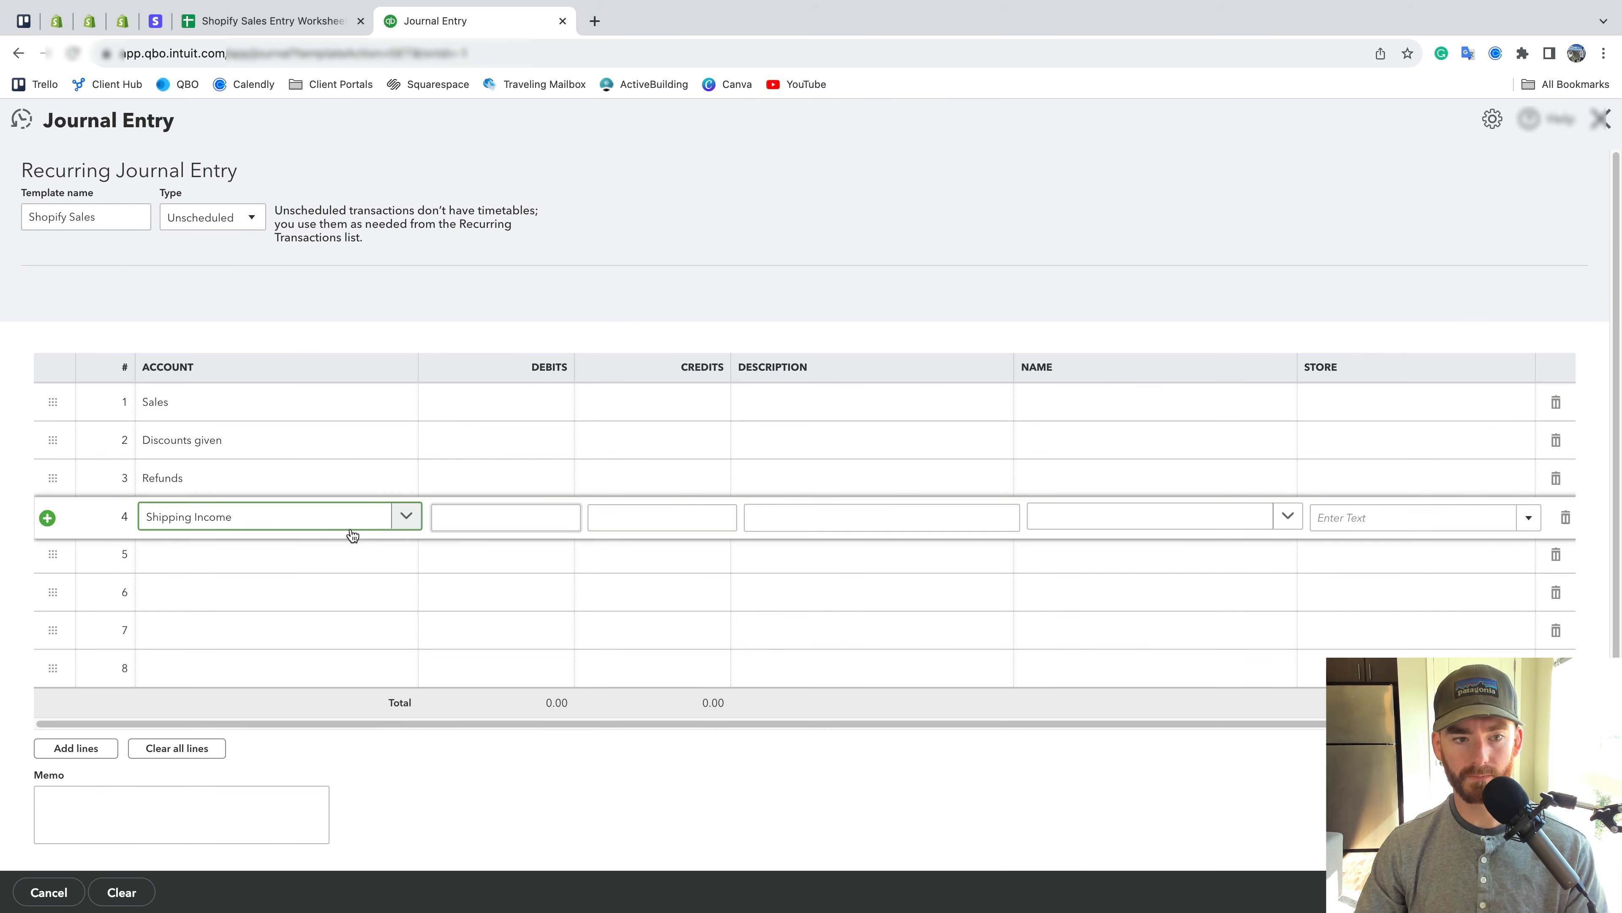
pyautogui.click(261, 554)
pyautogui.write('tax')
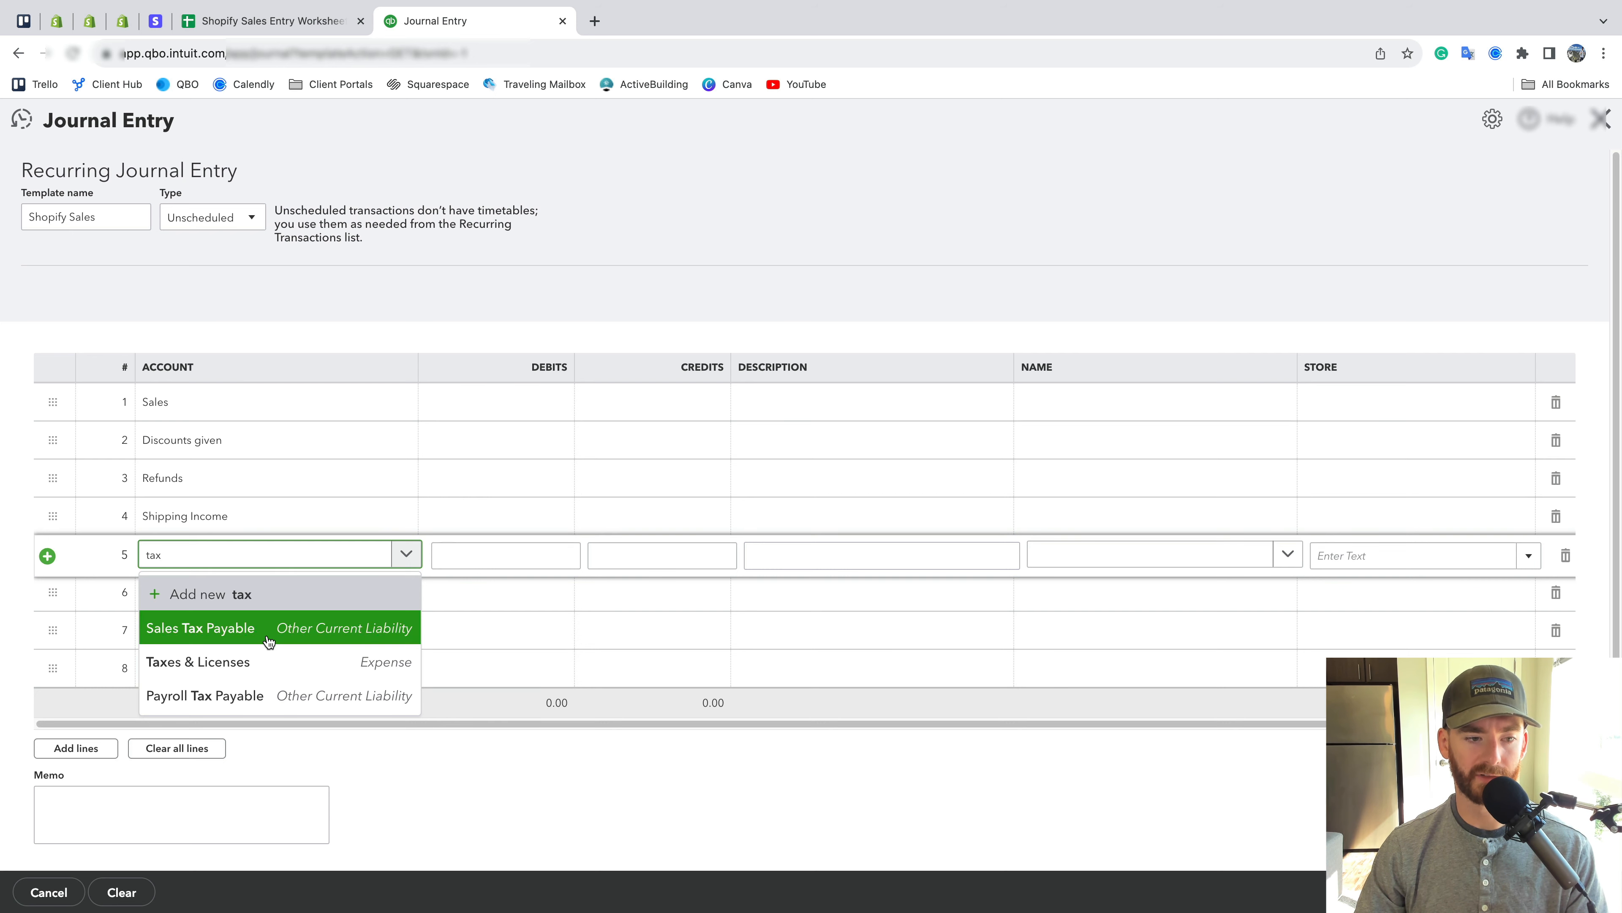
pyautogui.click(264, 629)
pyautogui.click(828, 215)
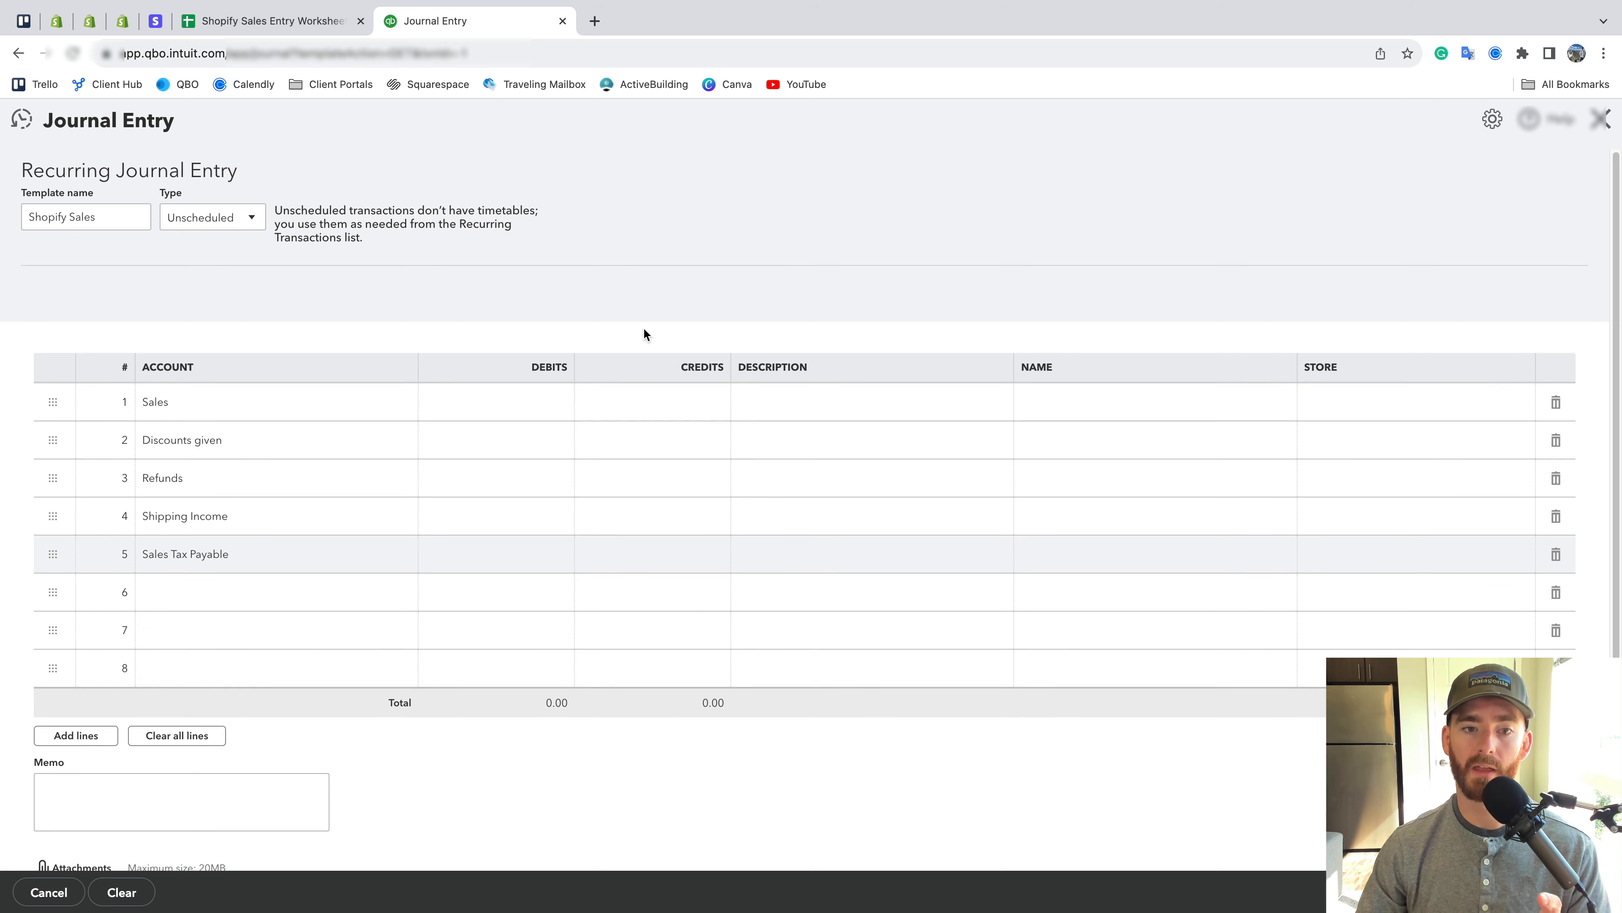
# Examine Shopify's payments report for the payment methods that the remaining journal entry lines have to cover
pyautogui.click(64, 29)
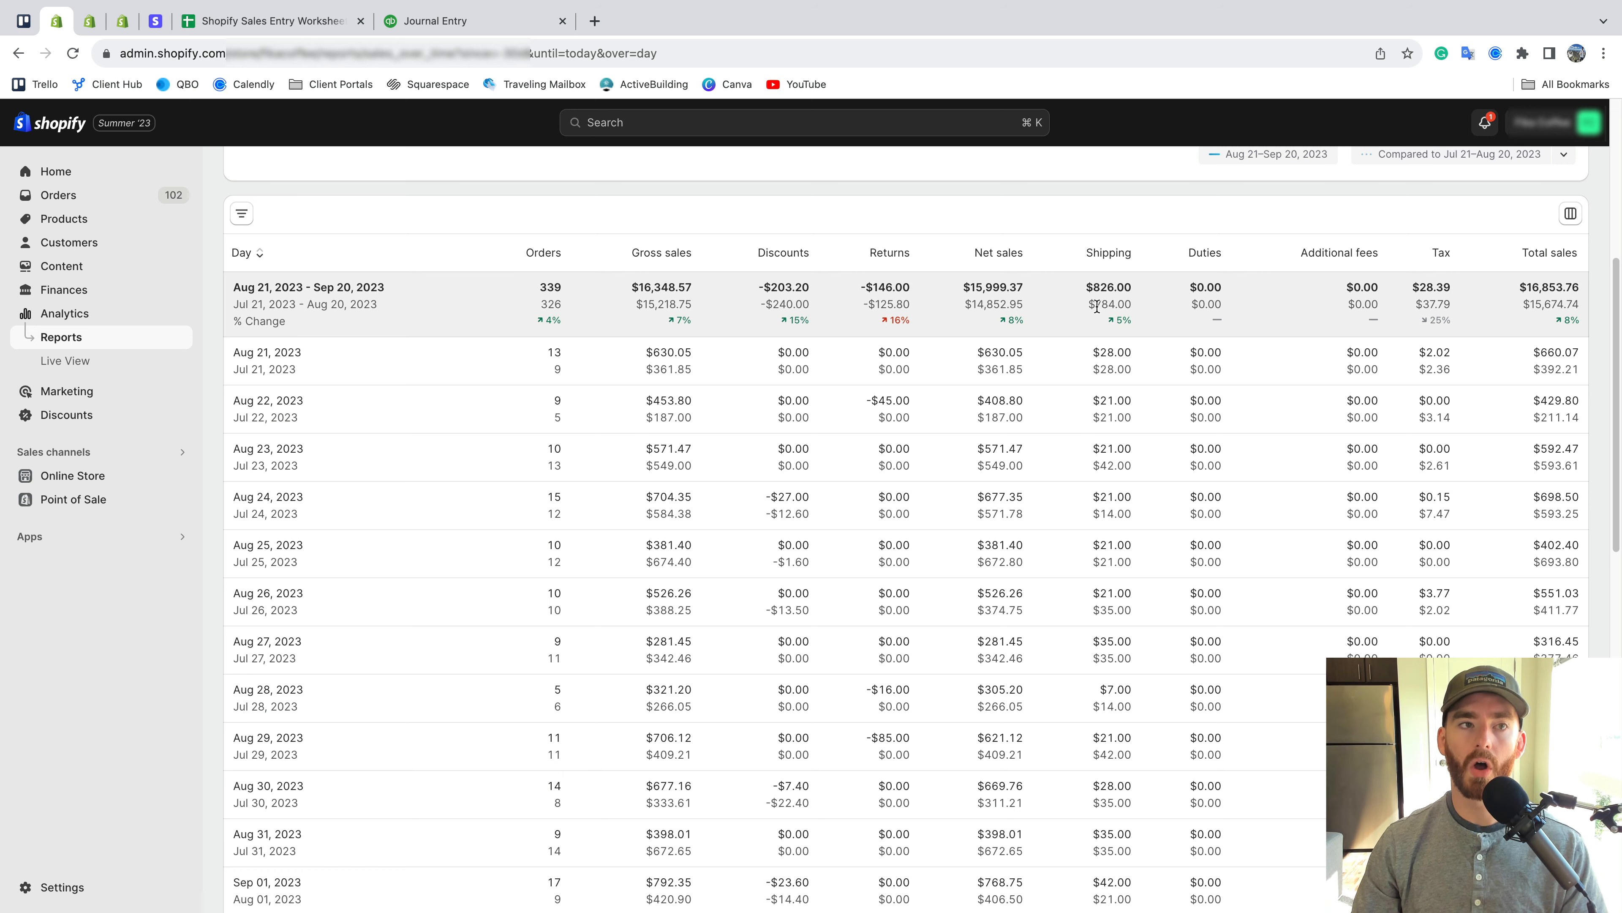
pyautogui.click(89, 21)
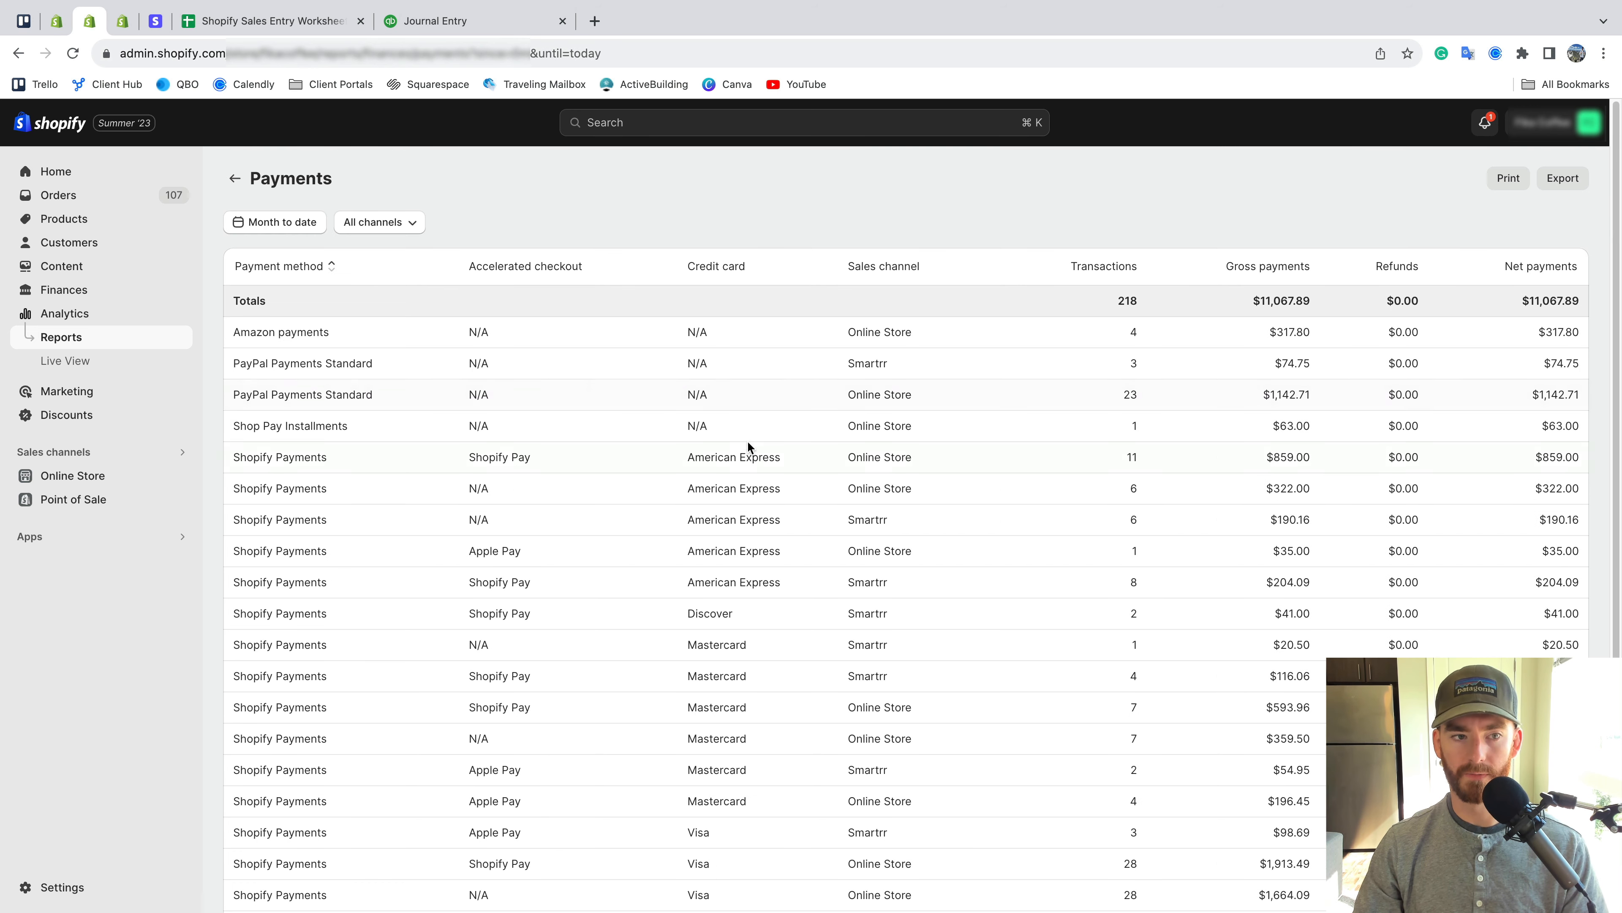
pyautogui.scroll(-2, 748, 445)
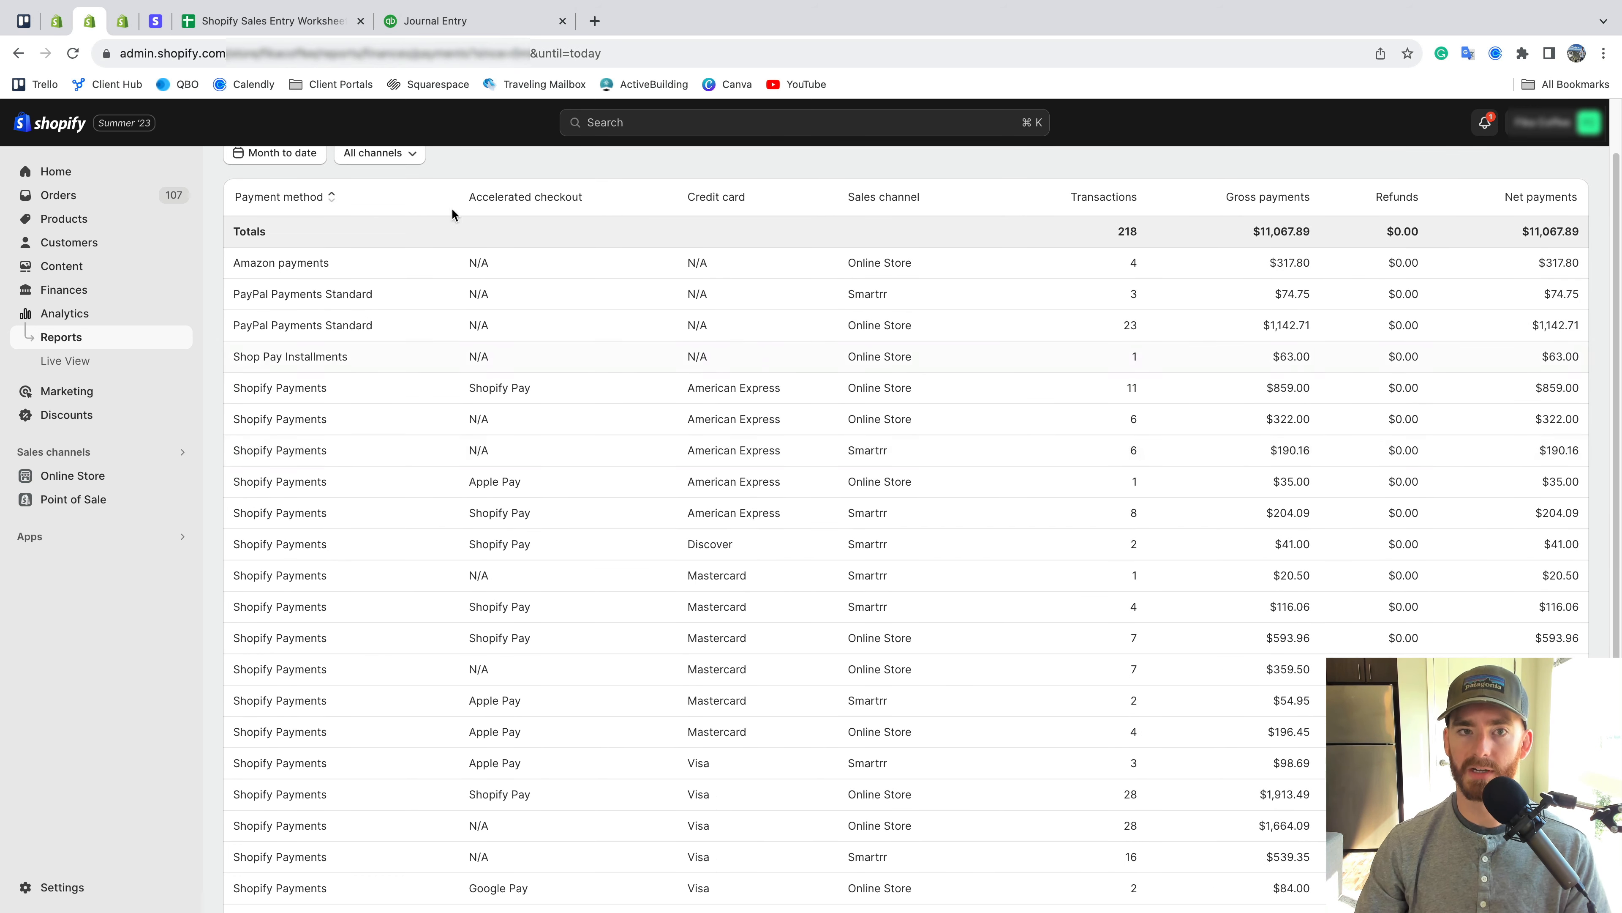
pyautogui.click(470, 22)
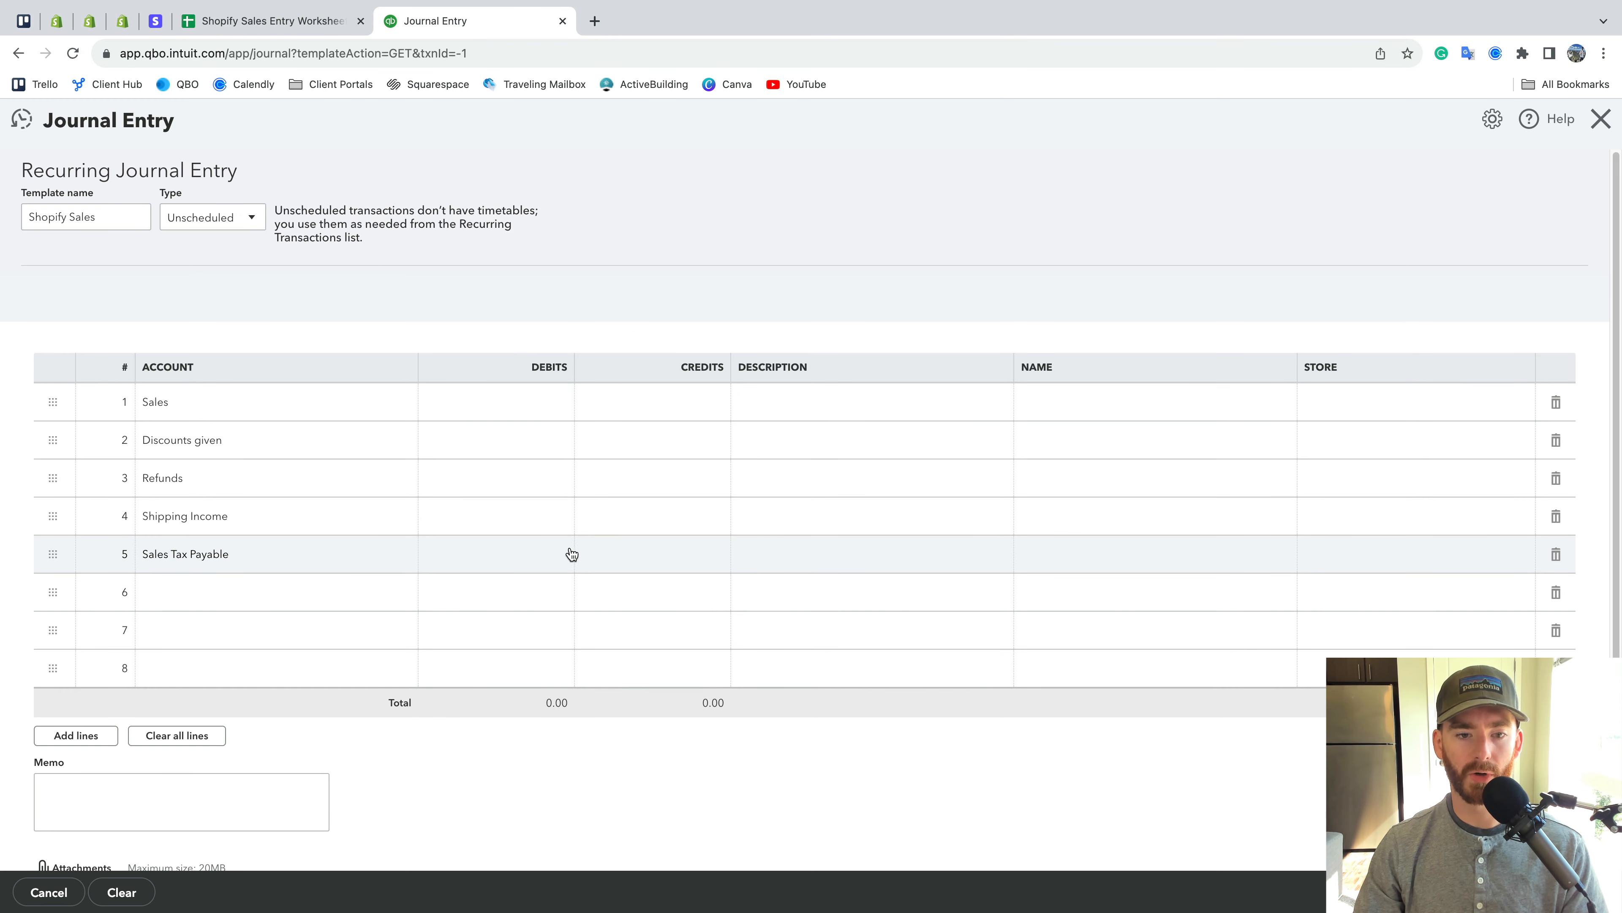
pyautogui.scroll(-1, 605, 554)
pyautogui.click(90, 21)
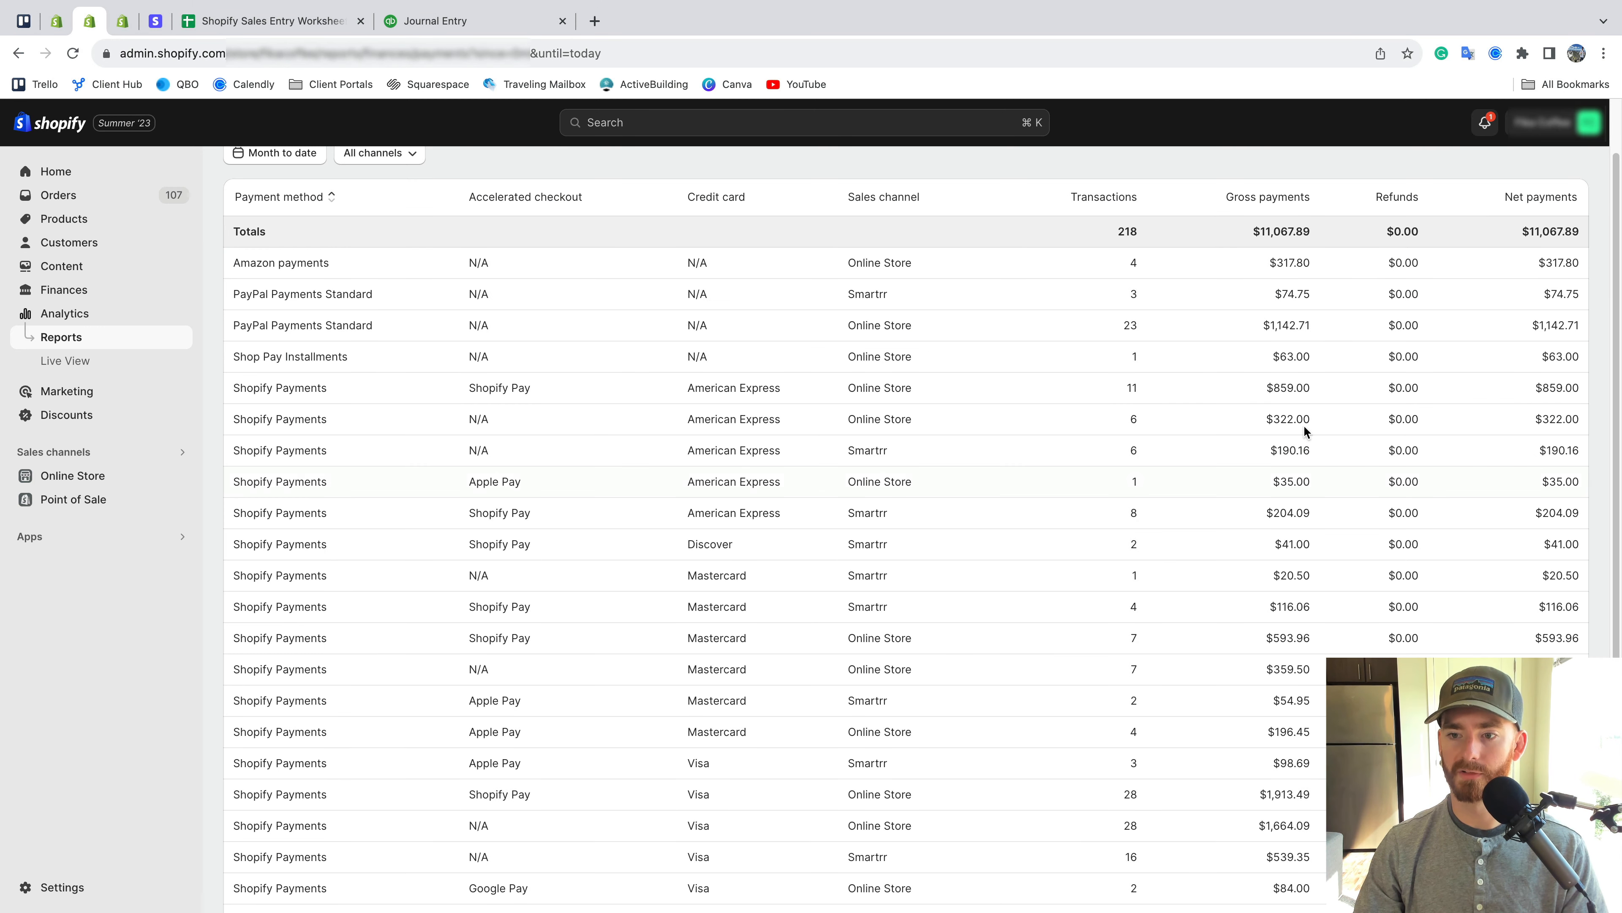
pyautogui.scroll(2, 1303, 422)
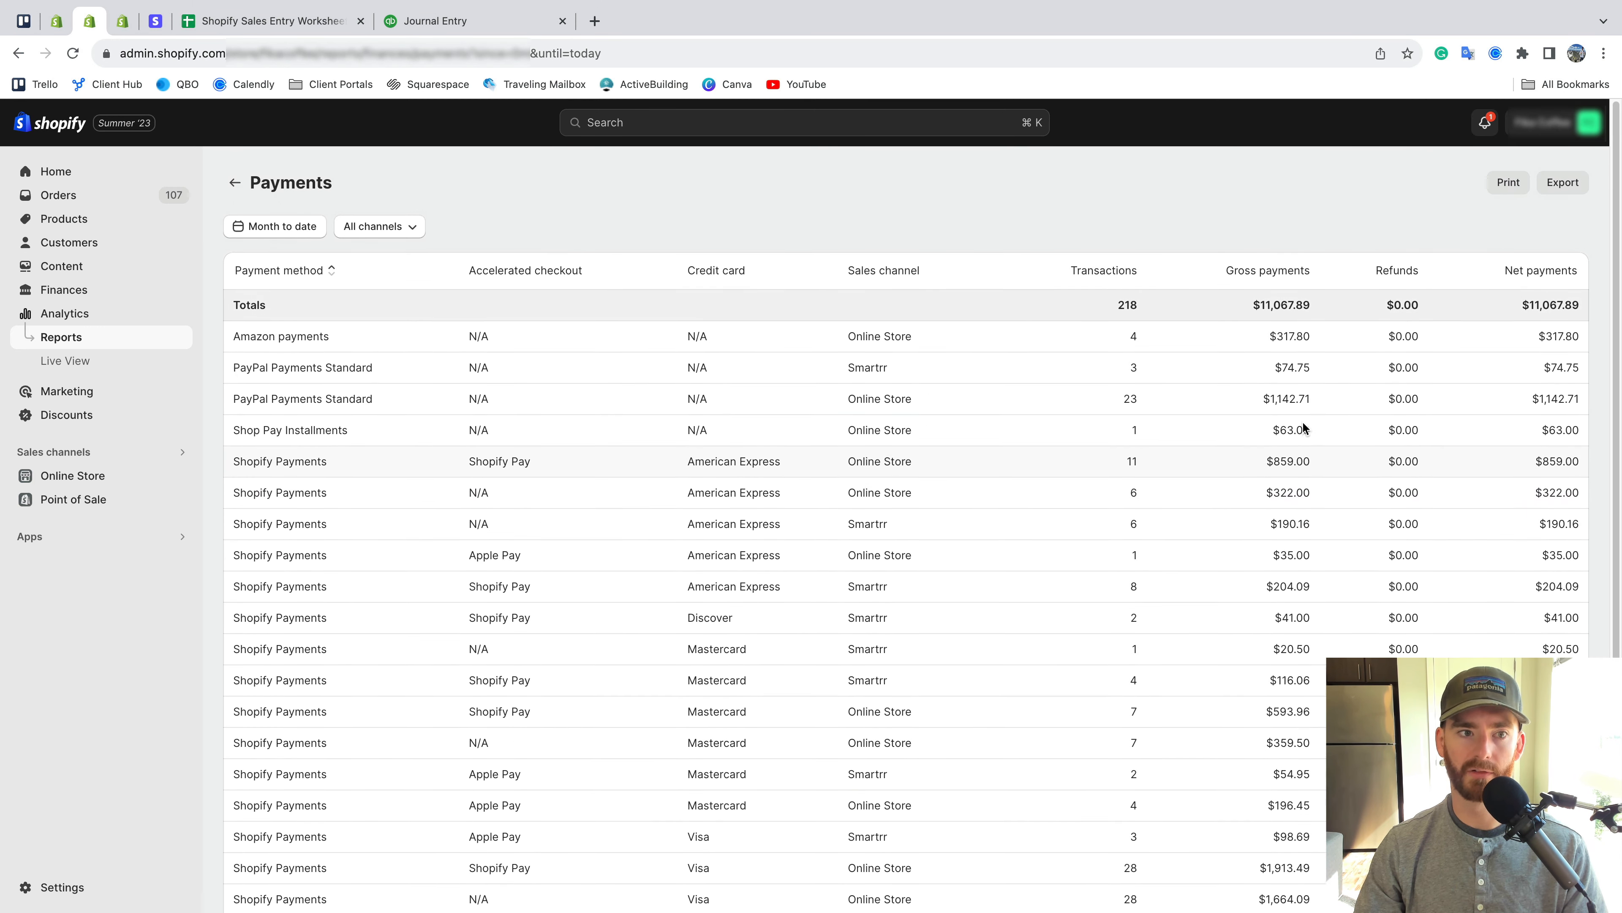
# Set the date range of Shopify's sales over time and payments reports to May 1–May 31, 2023
pyautogui.click(56, 21)
pyautogui.scroll(5, 487, 306)
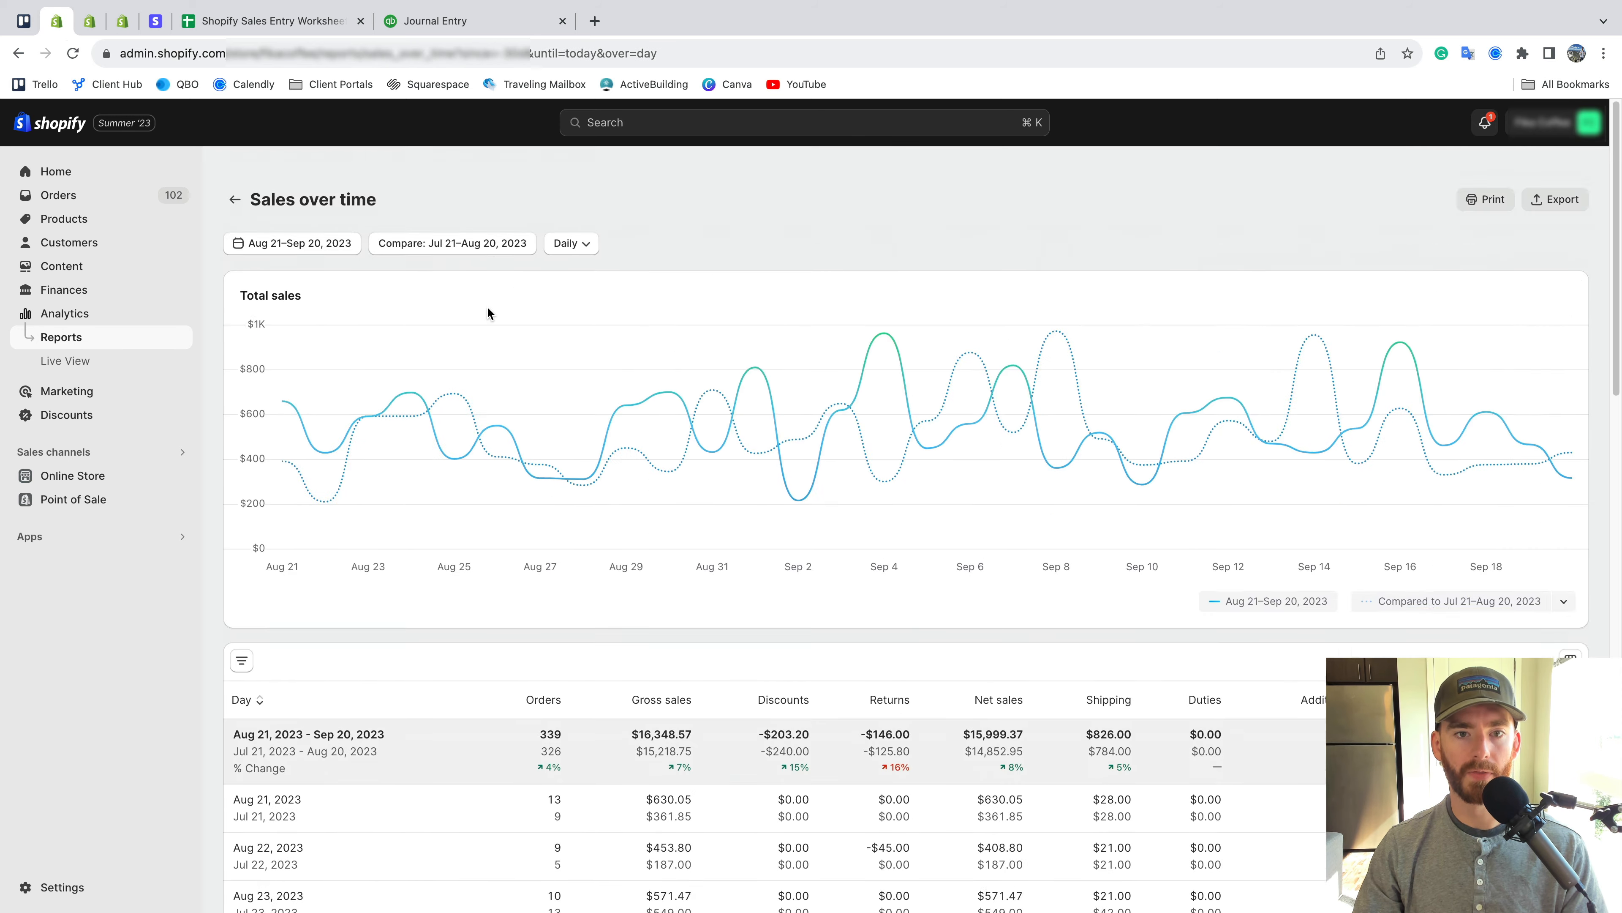
pyautogui.click(326, 223)
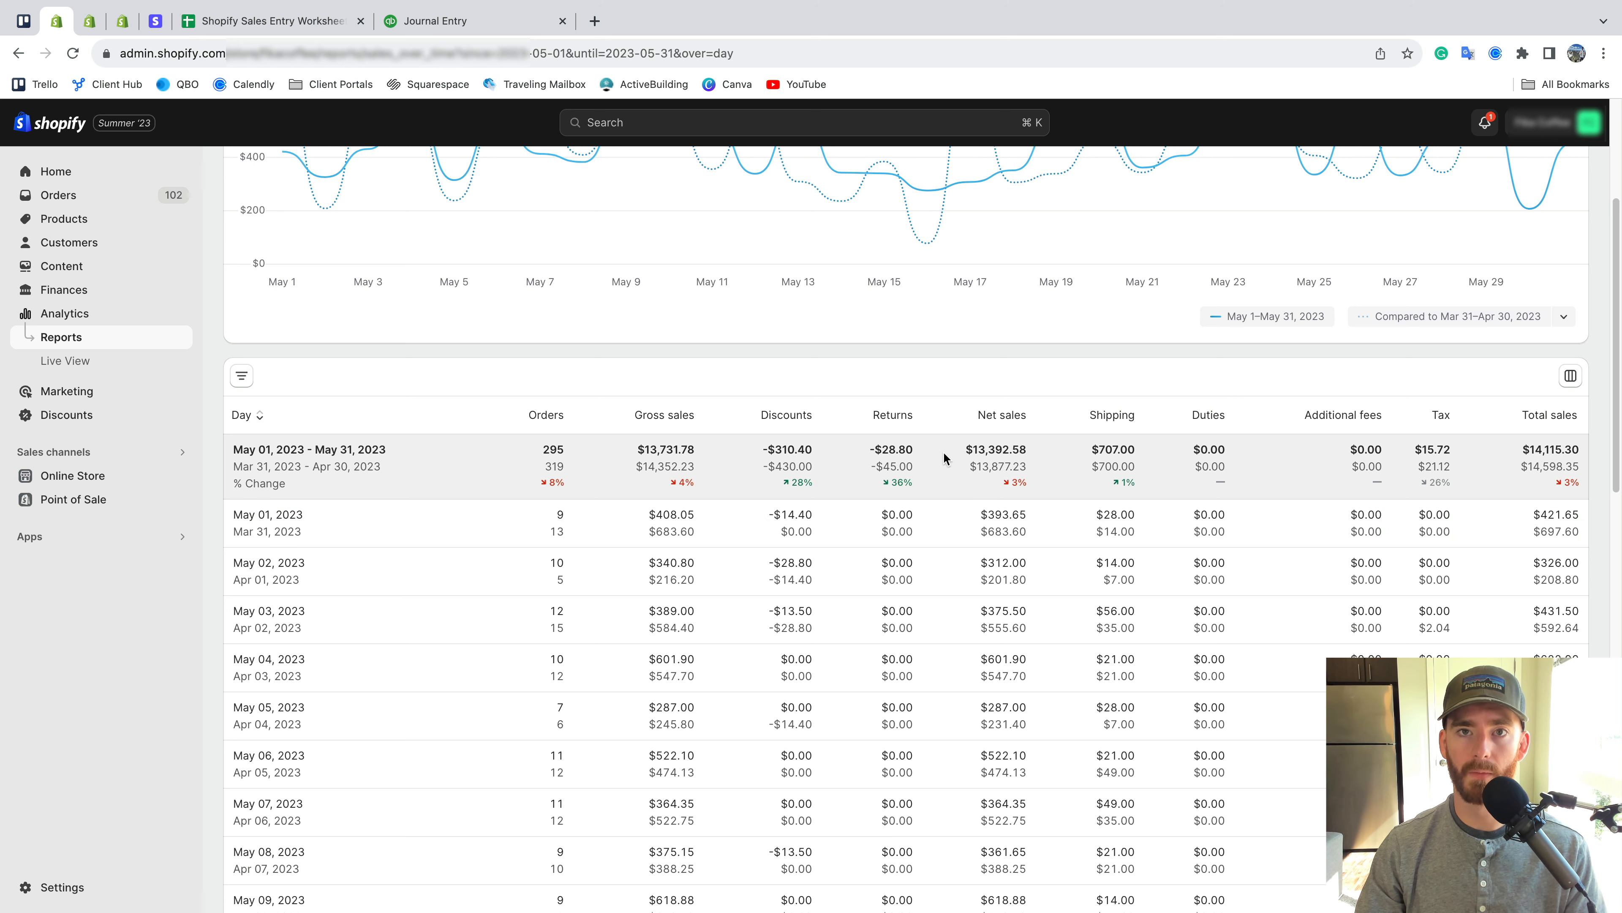
pyautogui.hotkey('ctrl', 'Tab')
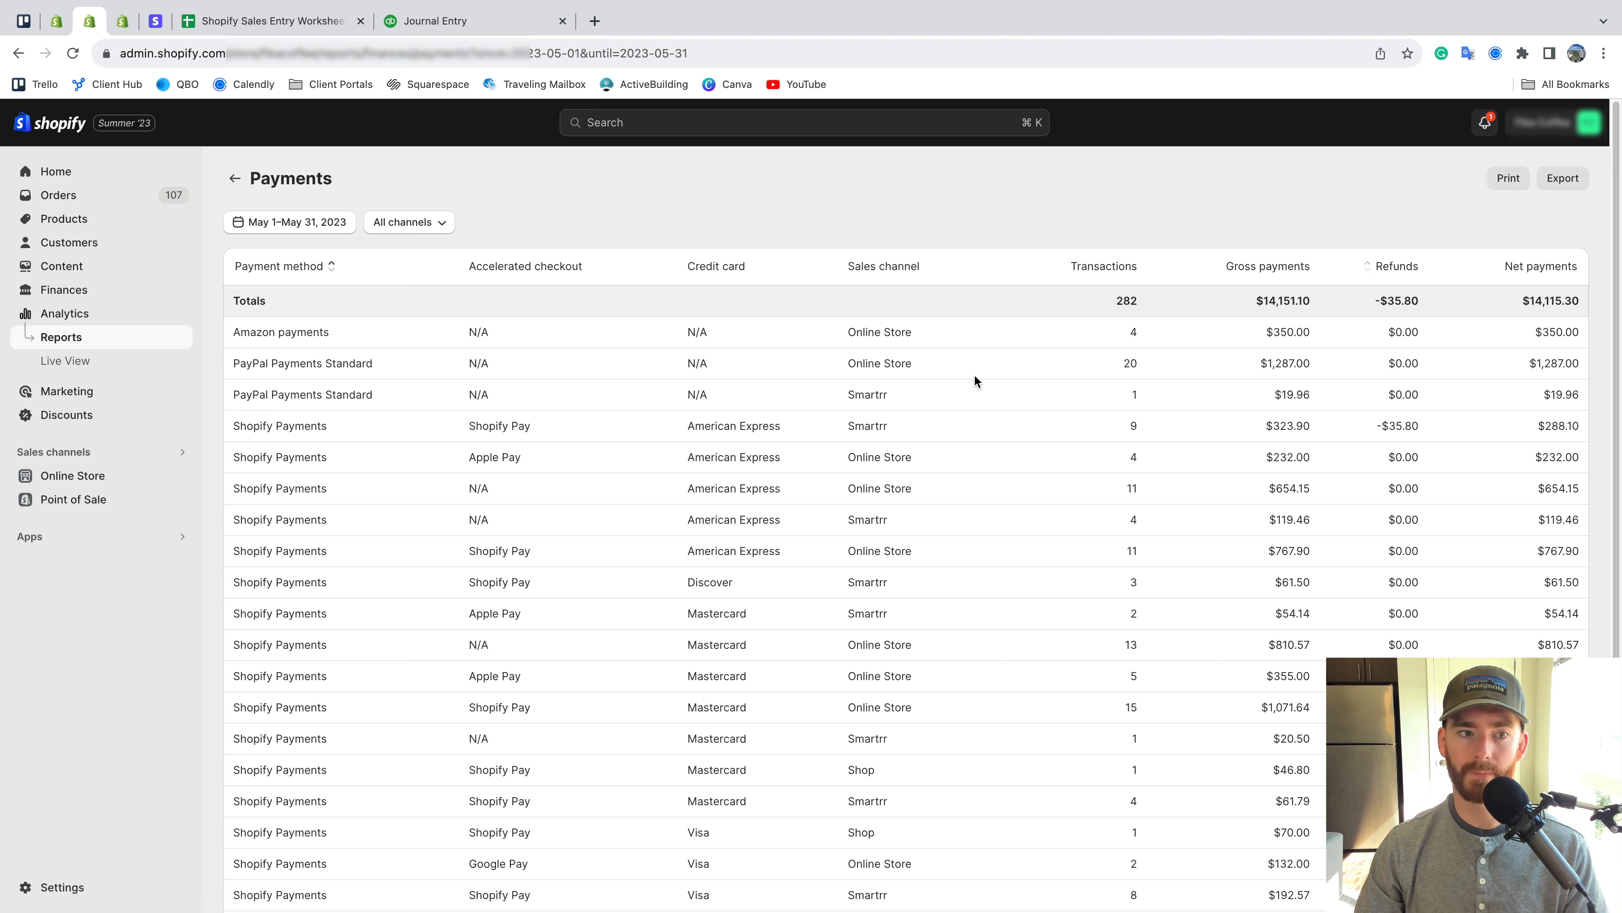
# Compare the net payments total in Shopify's May 2023 payments report with total sales in the sales over time report
pyautogui.scroll(-5, 579, 532)
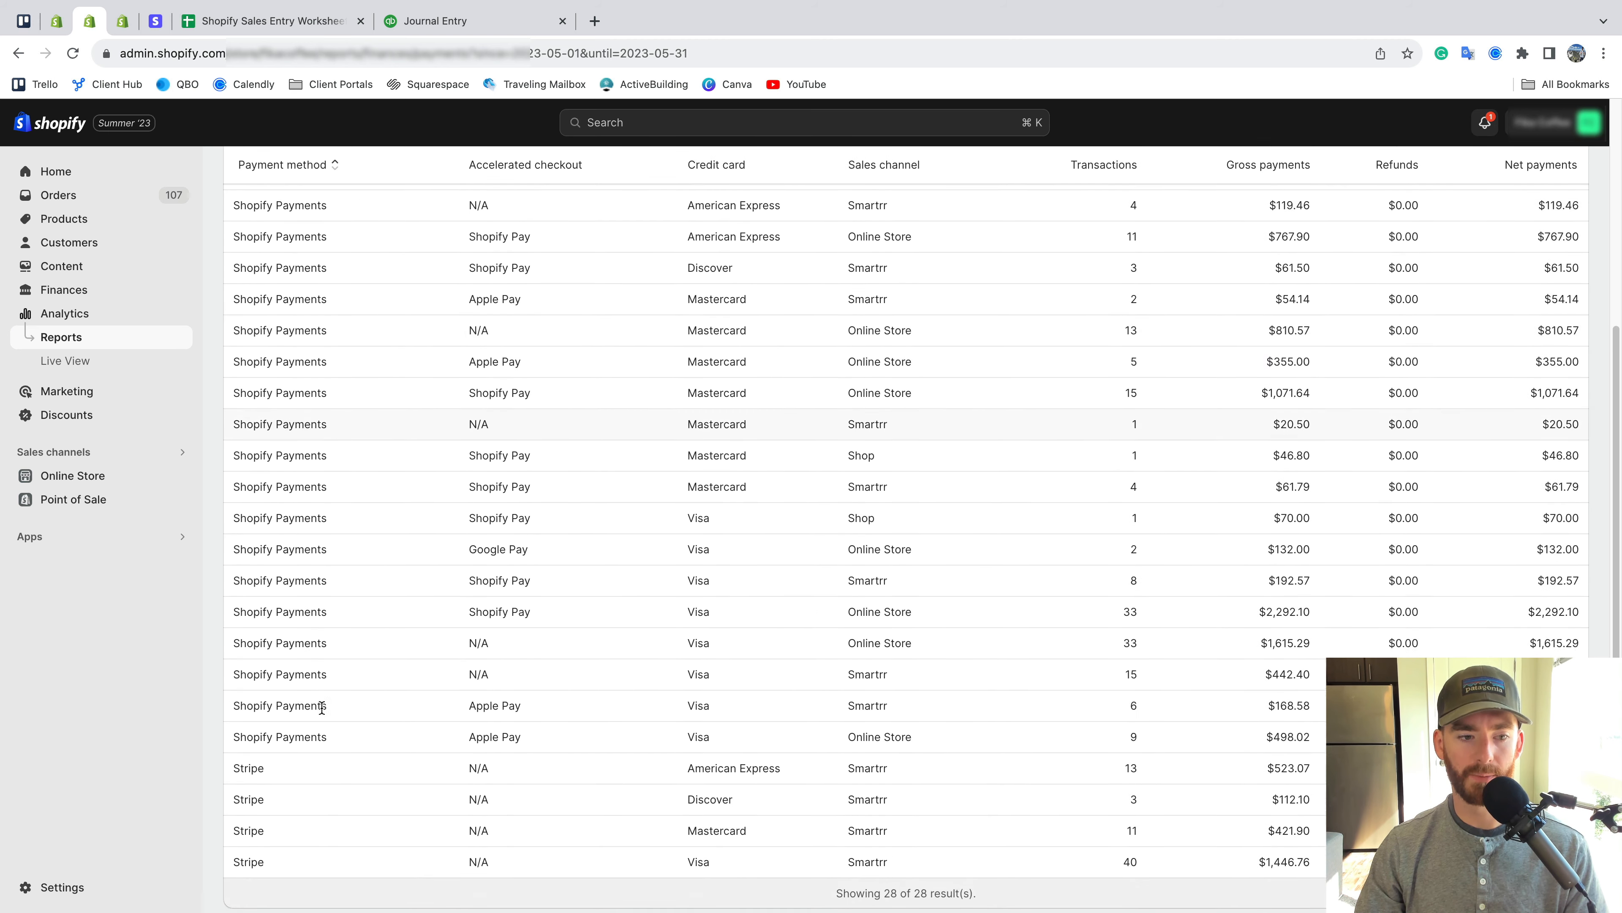
pyautogui.scroll(5, 294, 760)
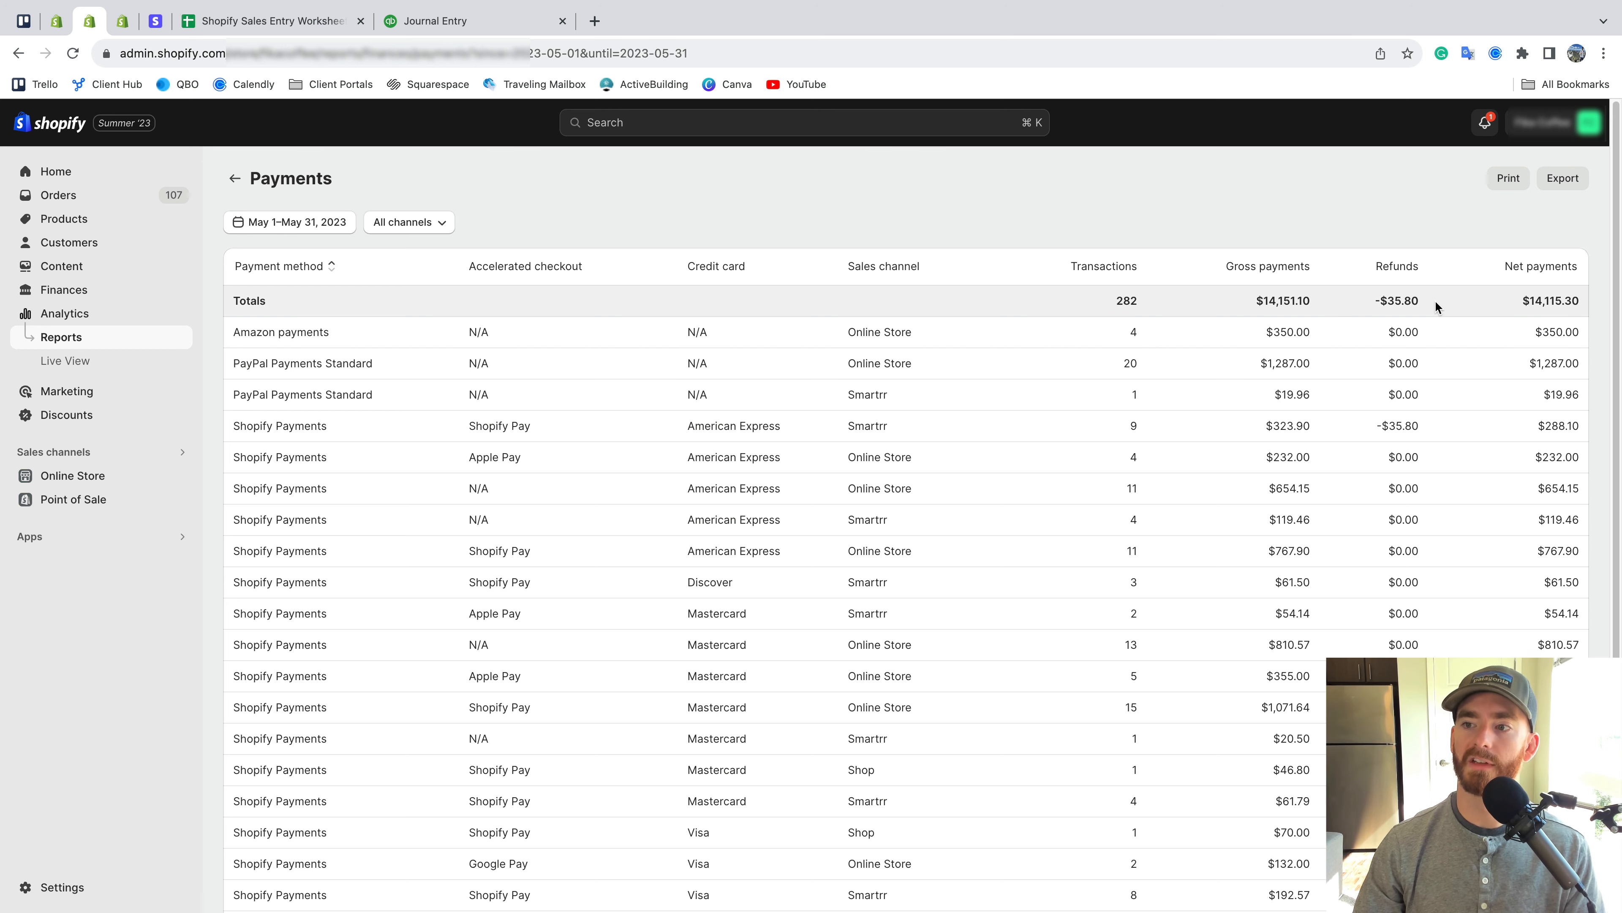
pyautogui.click(64, 21)
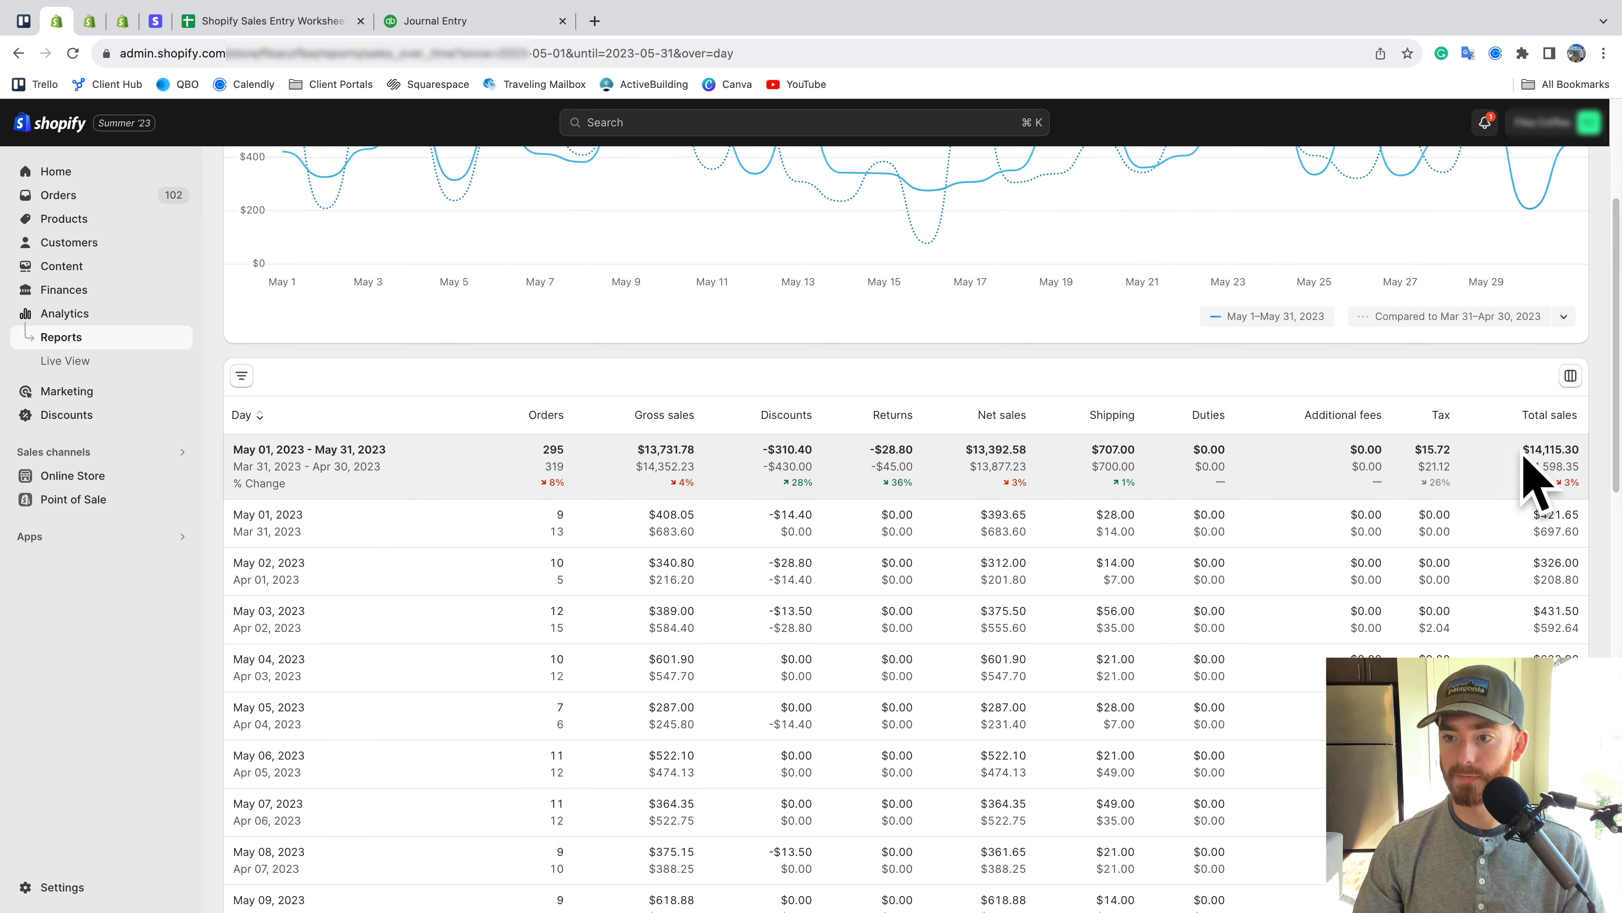
pyautogui.click(90, 20)
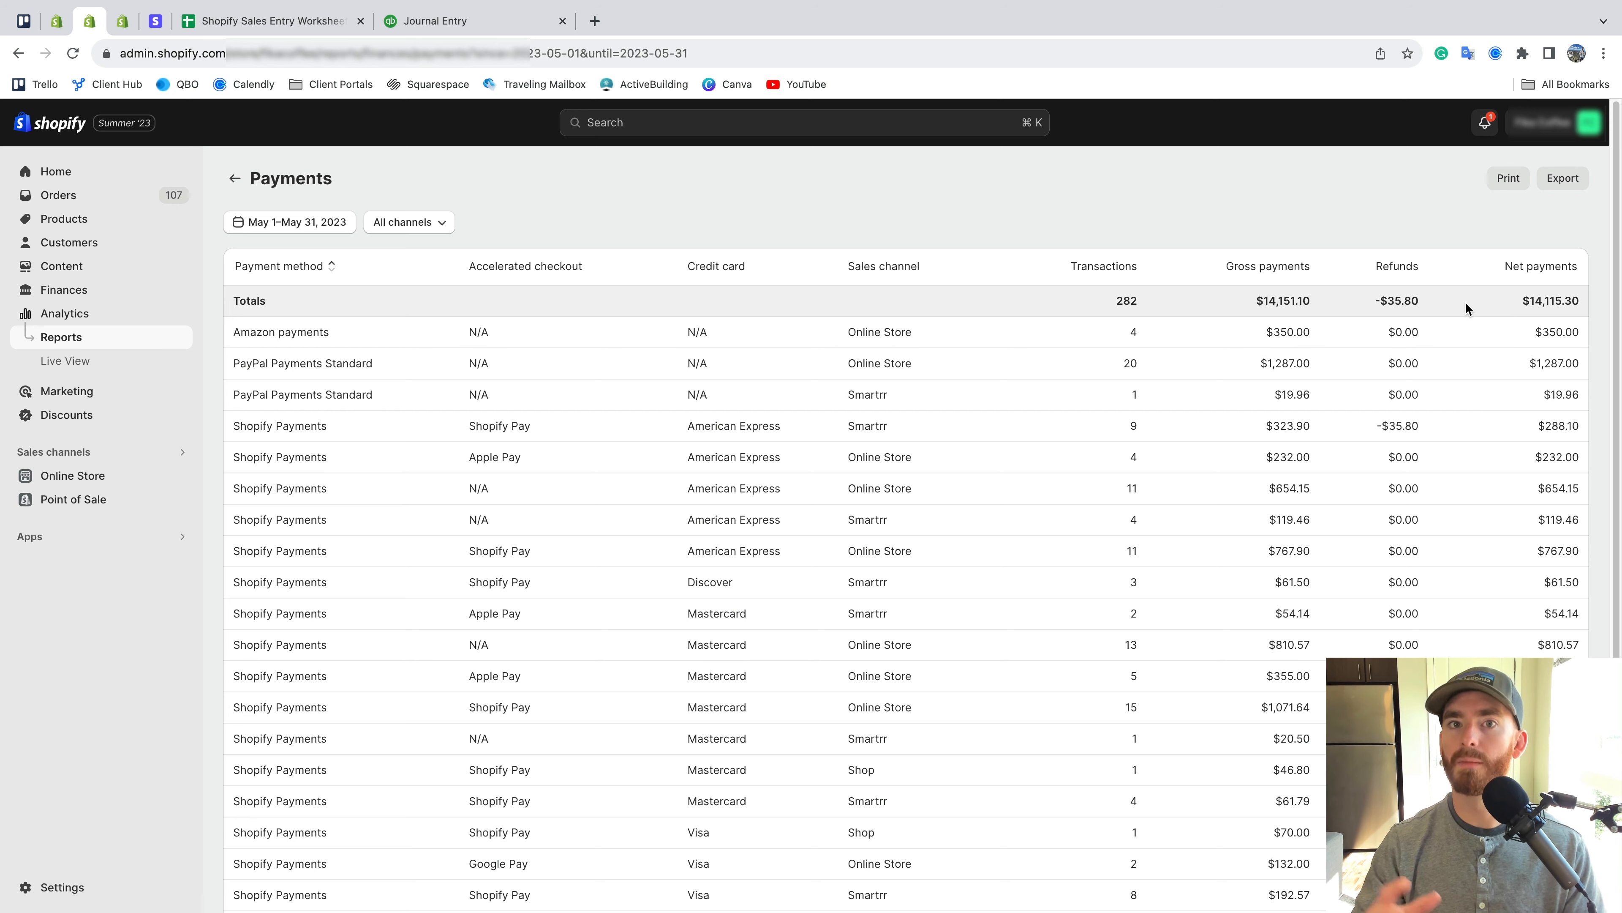
# Examine the payment methods in Shopify's May 2023 payments report against the accounts already listed in the QuickBooks journal entry template
pyautogui.click(434, 20)
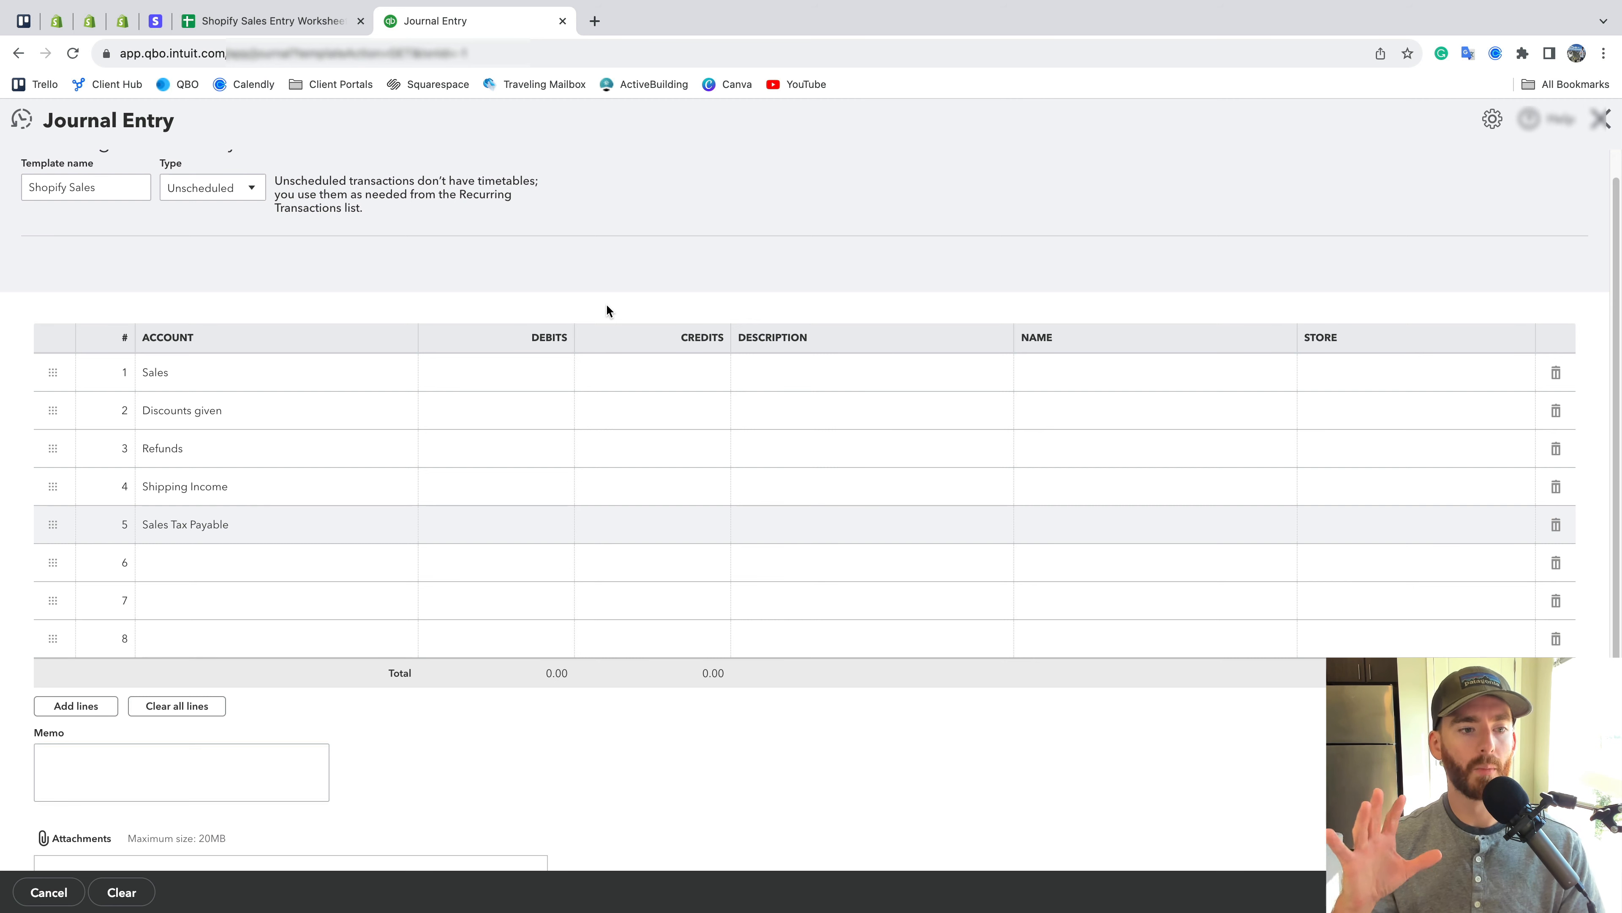
pyautogui.click(90, 20)
pyautogui.scroll(-1, 824, 519)
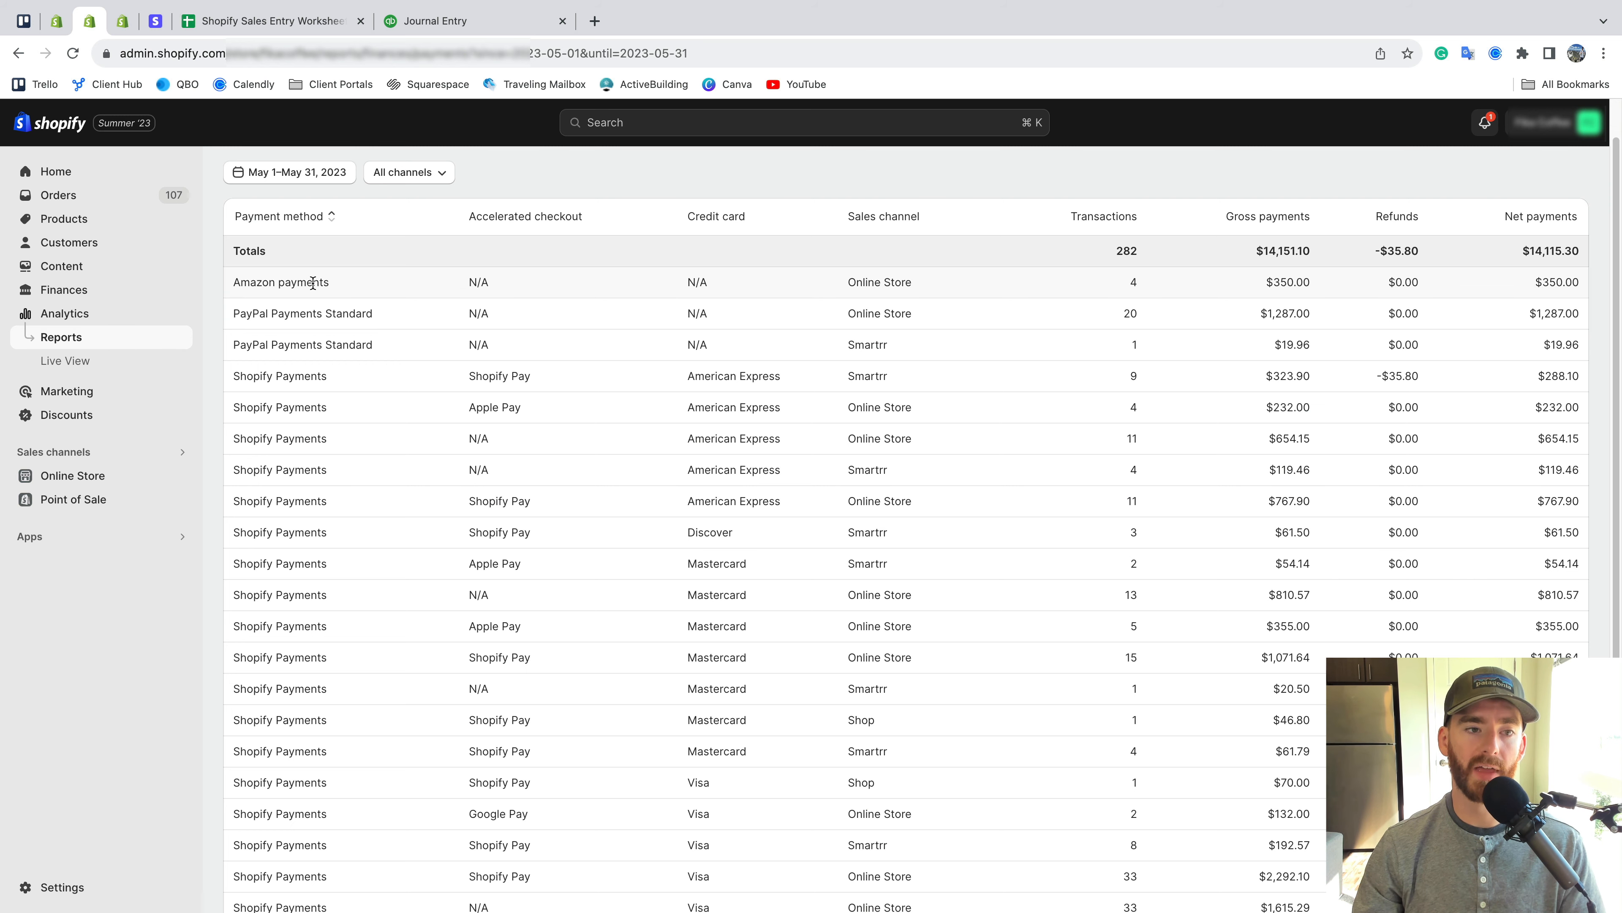
pyautogui.scroll(-3, 372, 403)
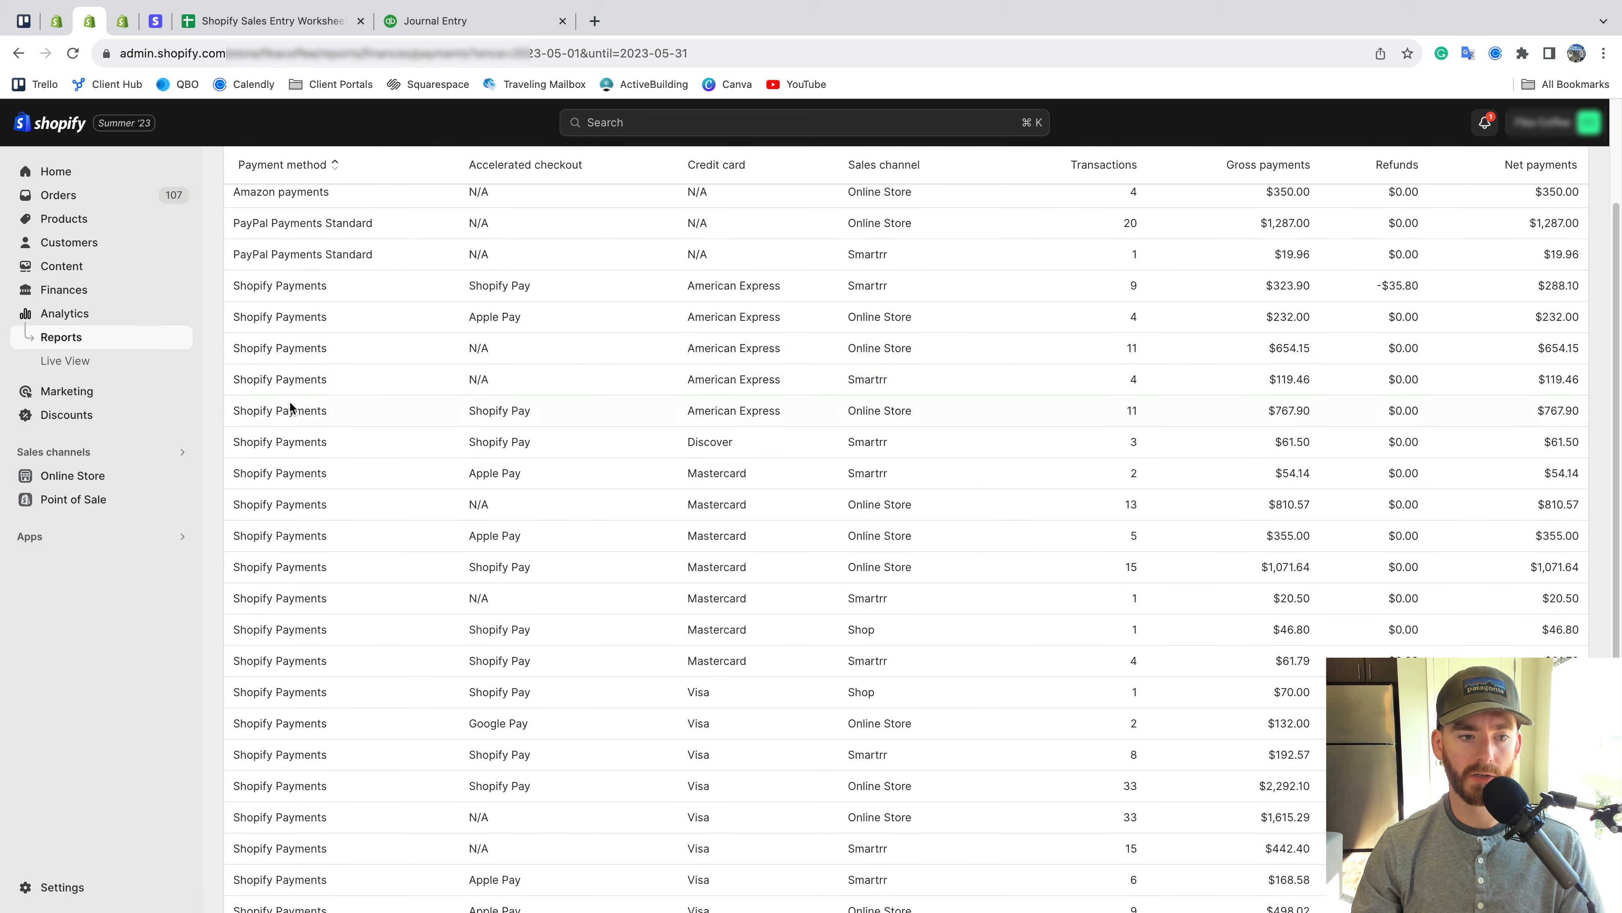
pyautogui.scroll(-3, 289, 409)
pyautogui.scroll(5, 473, 616)
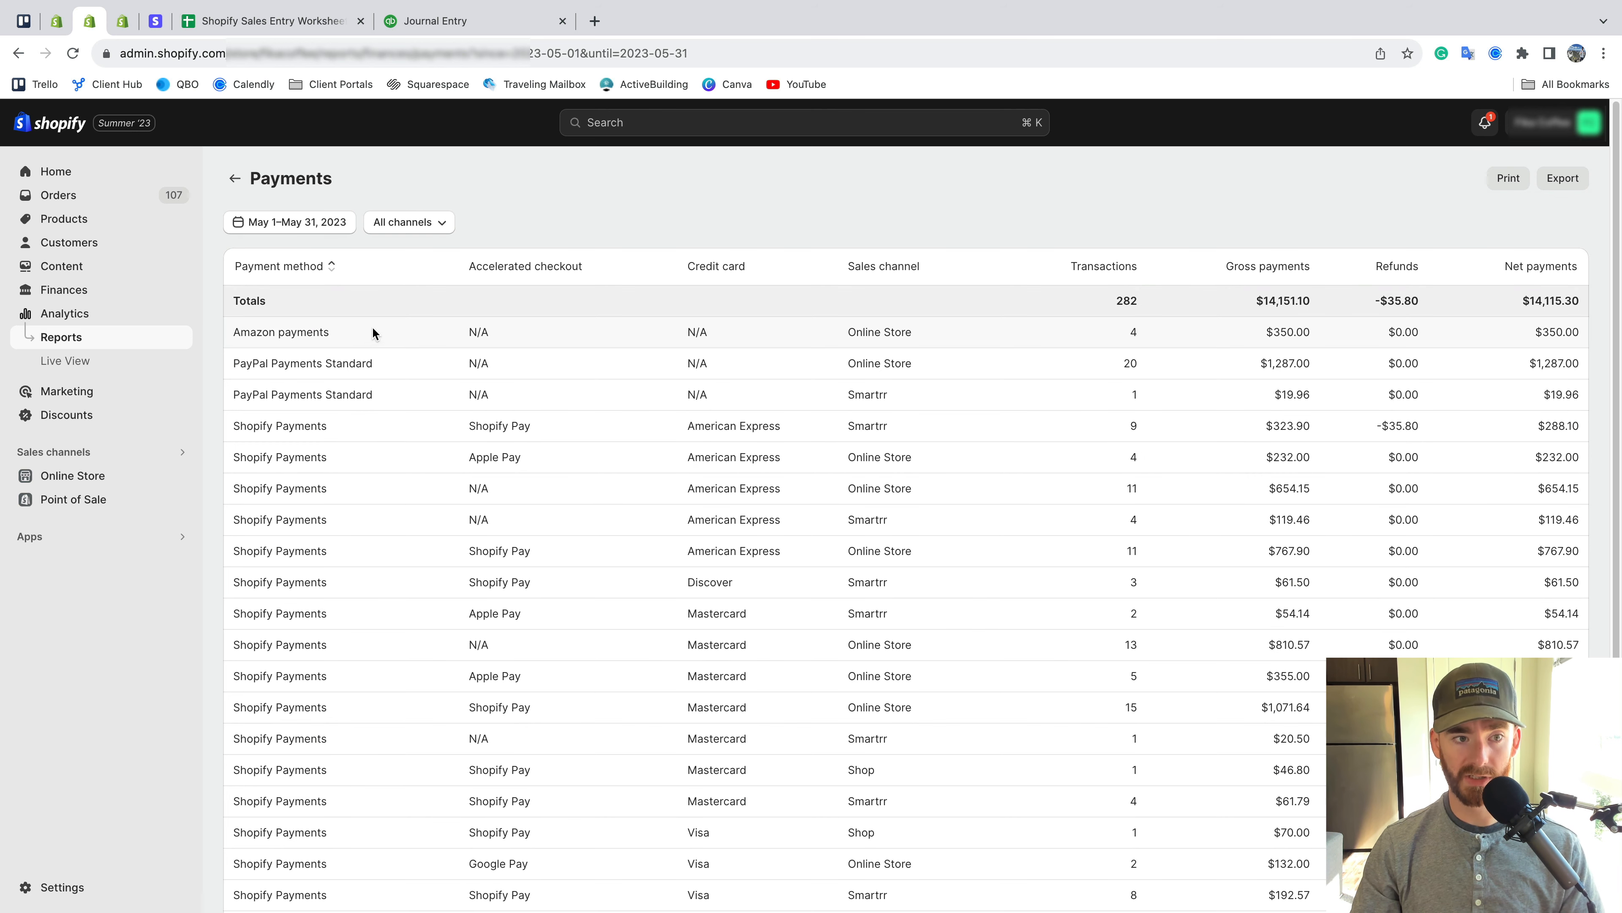
pyautogui.scroll(-1, 341, 416)
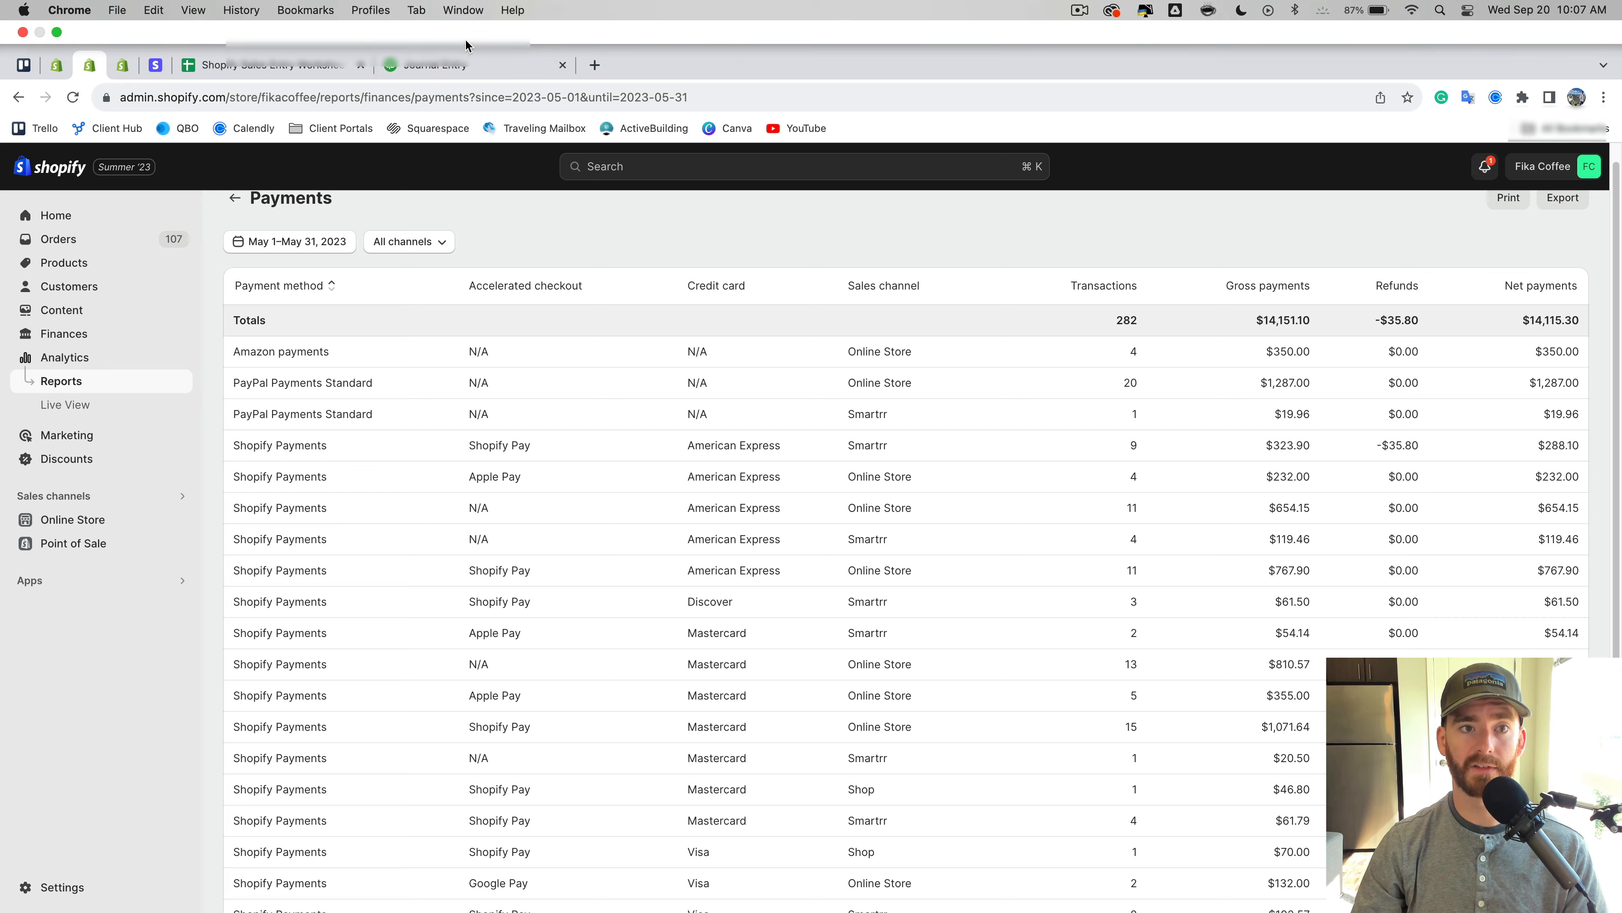
pyautogui.click(463, 69)
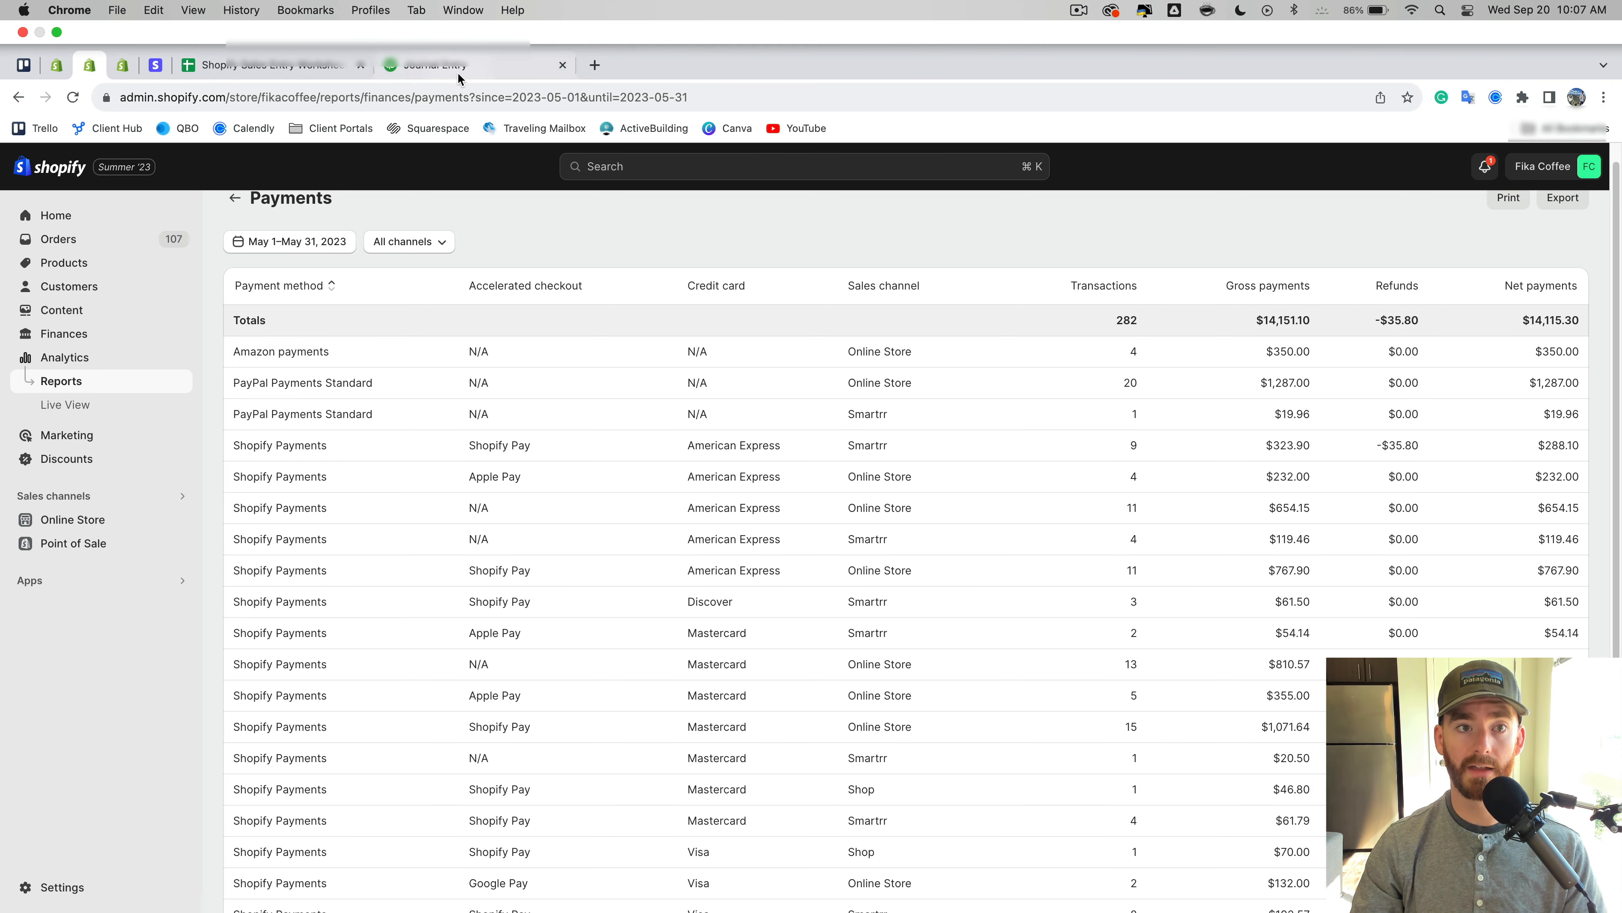
# Return to the QuickBooks journal entry template and assign Amazon Payments Clearing Account to line 6
pyautogui.click(457, 69)
pyautogui.click(242, 571)
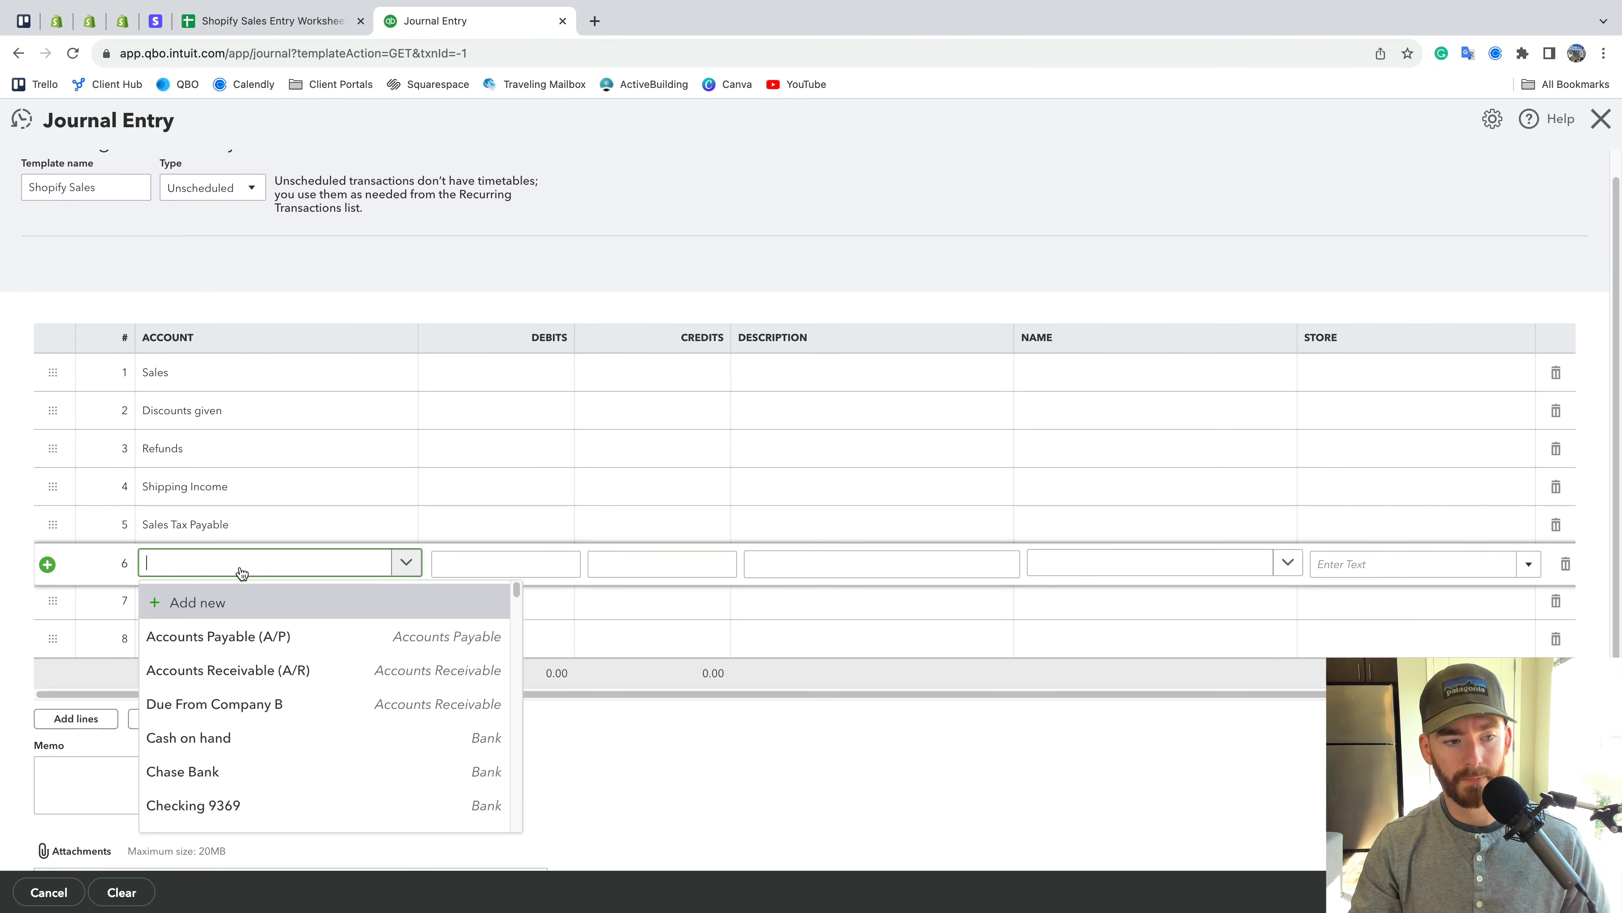
pyautogui.write('amaz')
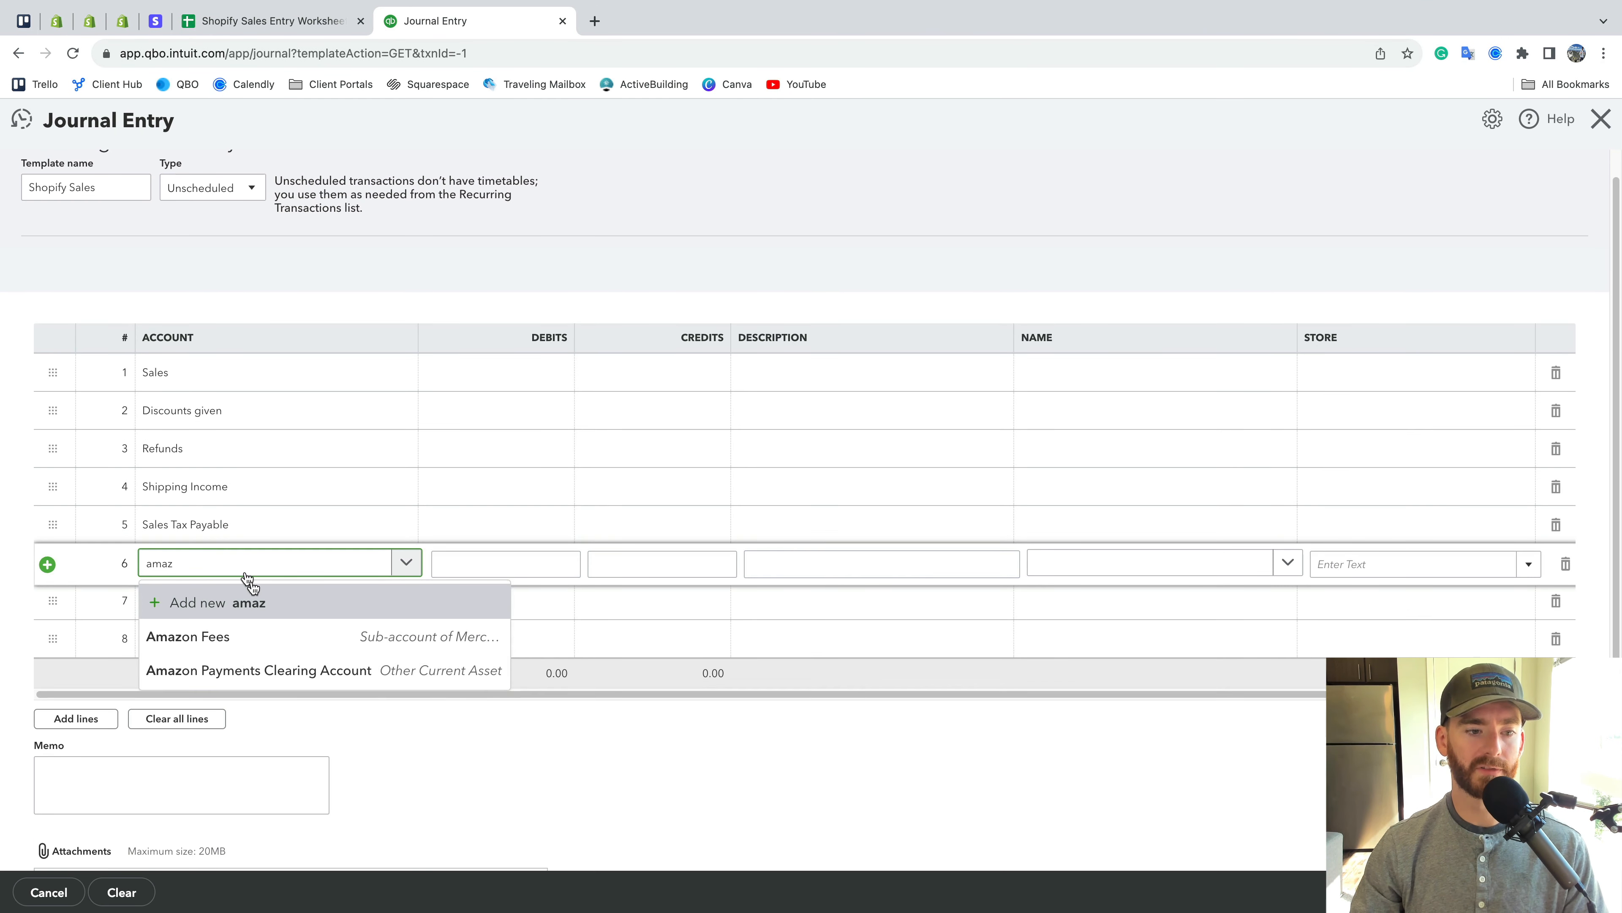
pyautogui.click(274, 668)
pyautogui.click(700, 262)
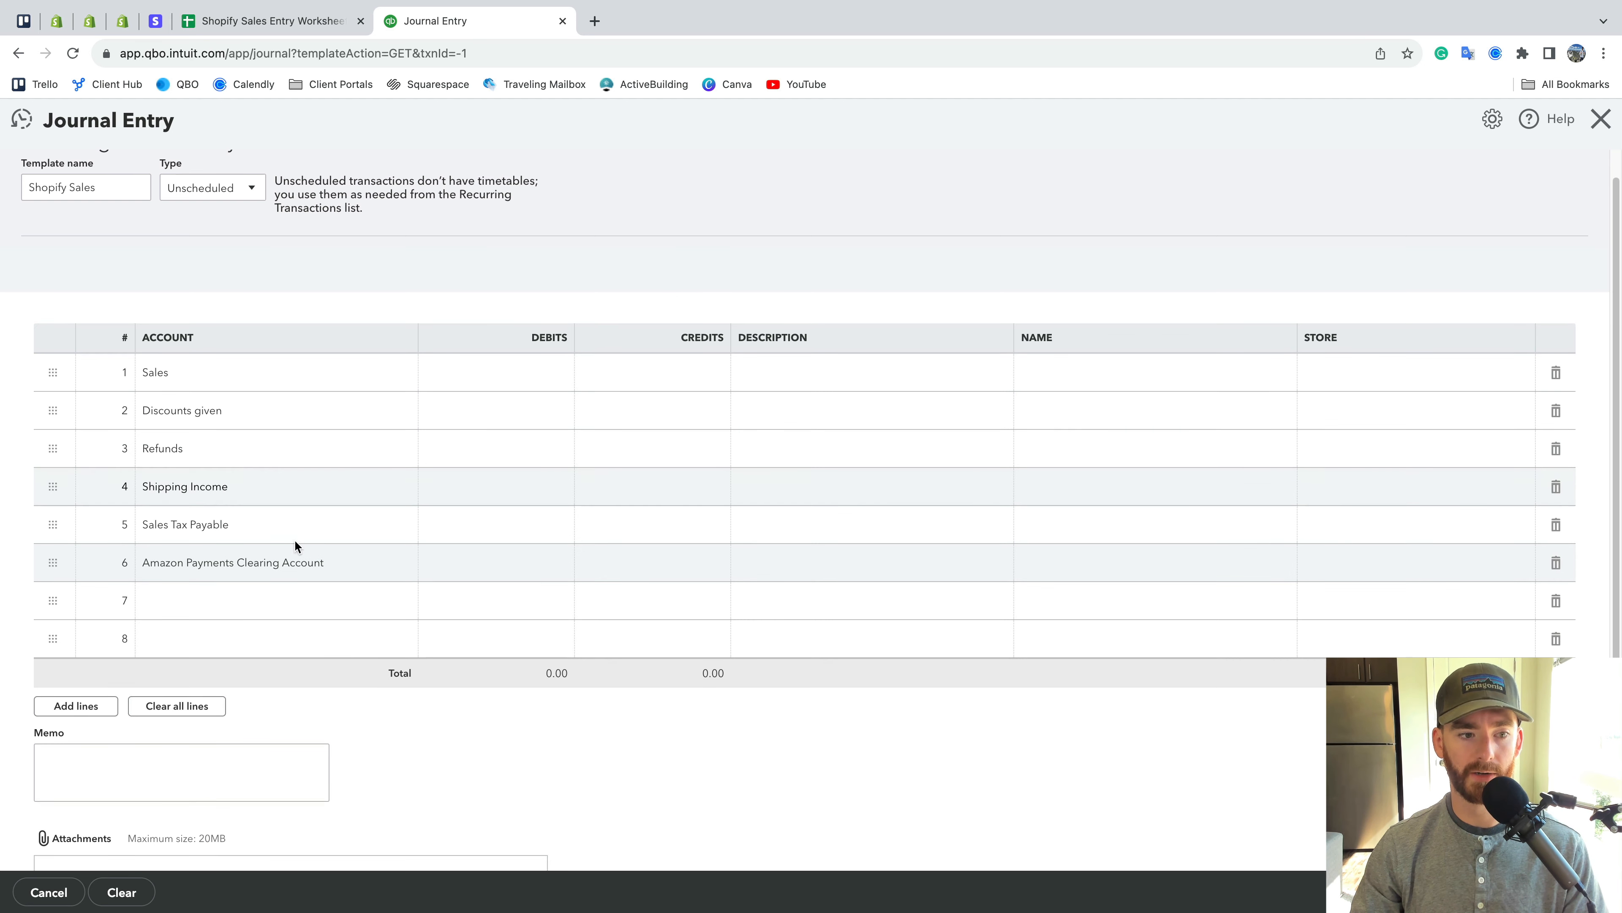
# Assign the Amazon Fees sub-account of Merchant Fees to line 7 of the journal entry template
pyautogui.click(275, 600)
pyautogui.write('amaz')
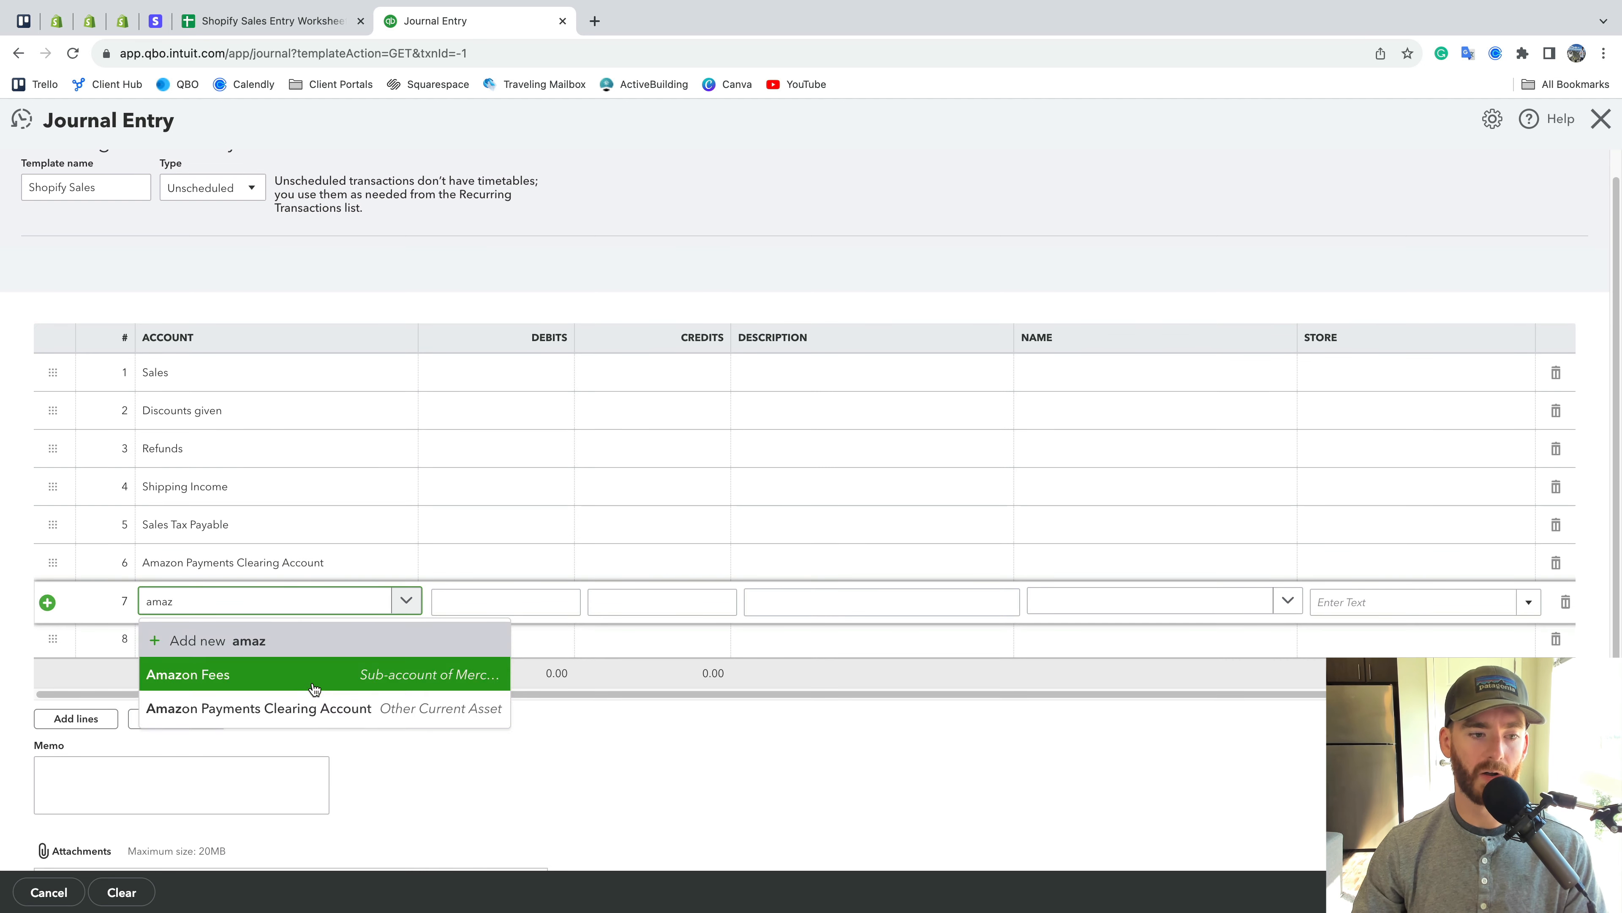
pyautogui.click(314, 674)
pyautogui.click(794, 254)
pyautogui.scroll(-2, 794, 255)
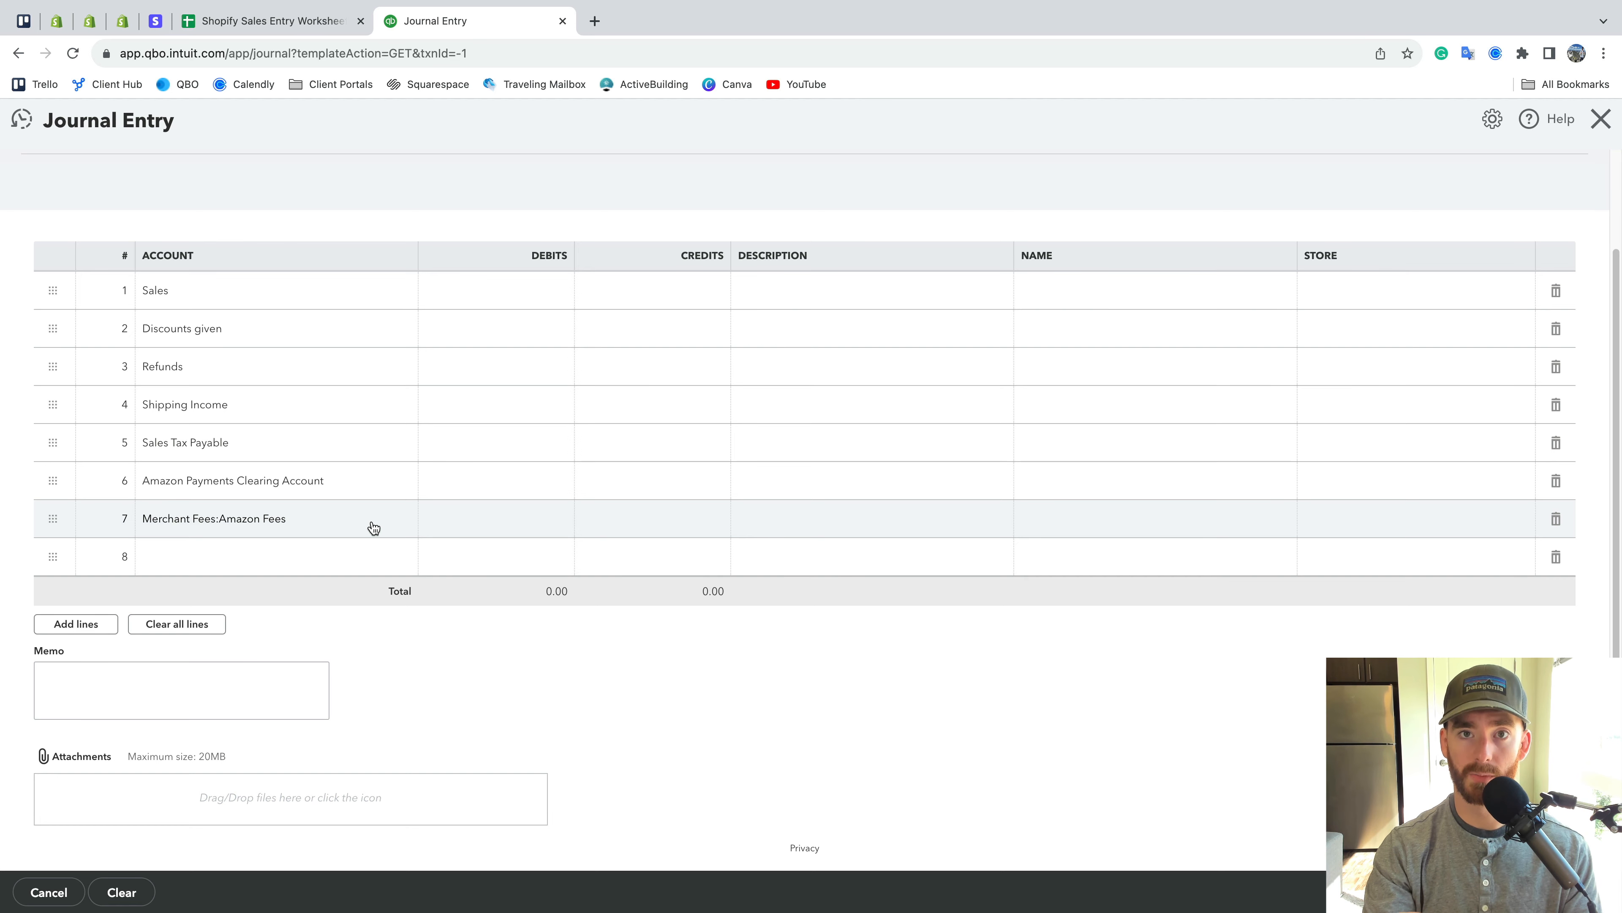
# Check Shopify's payments report, then create a Paypal Clearing account of type Other Current Assets and assign it to line 8 of the template
pyautogui.press('super+3')
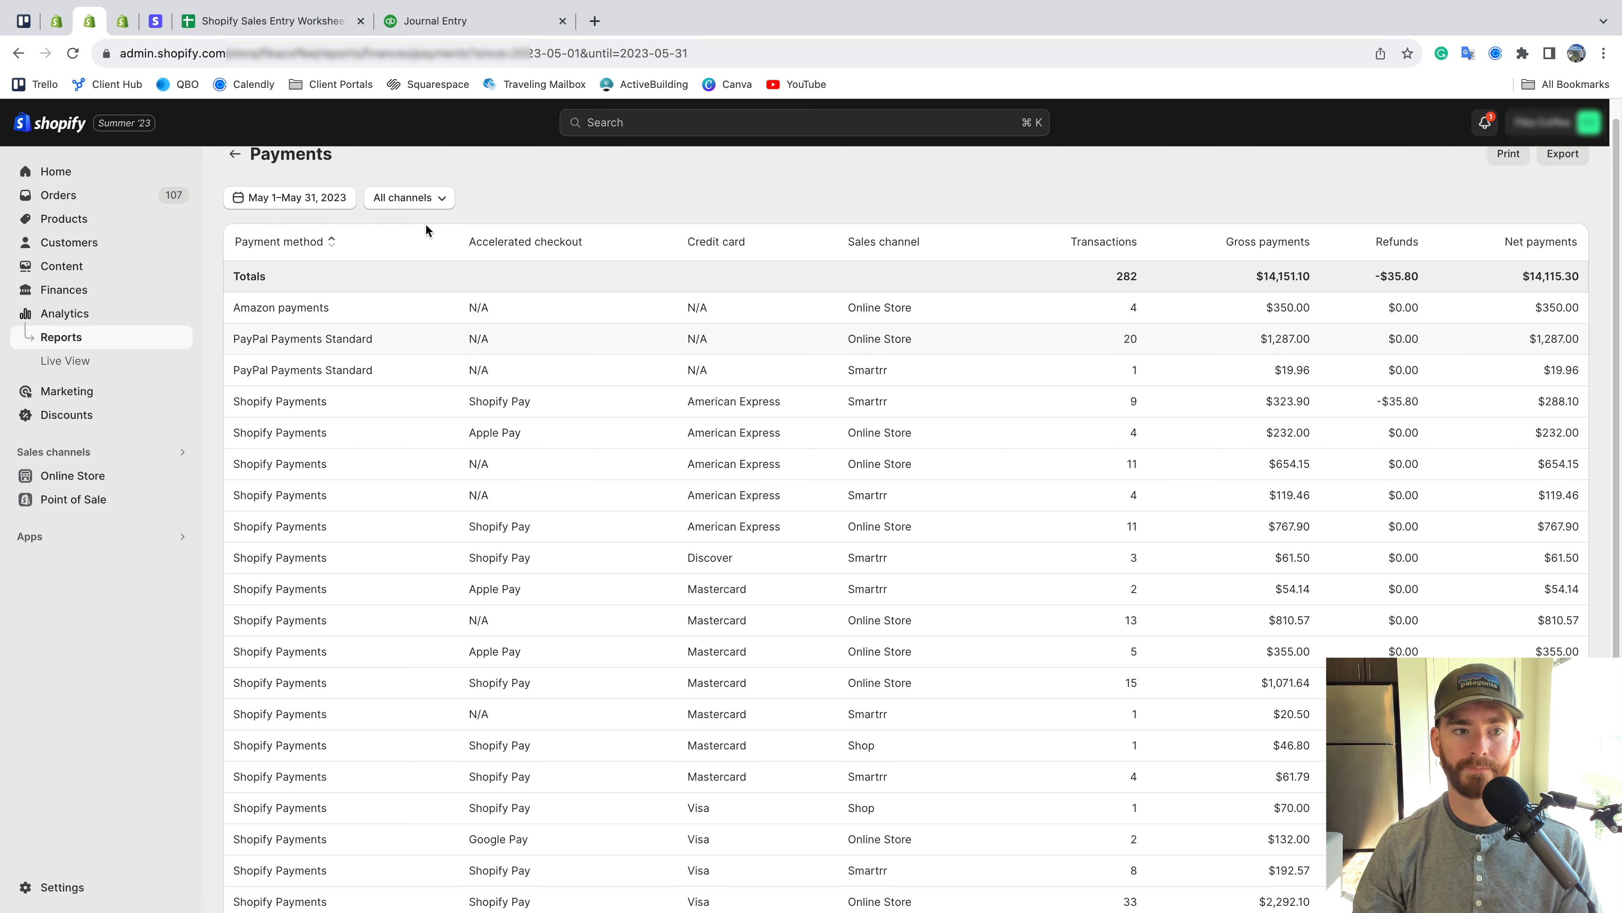
pyautogui.click(447, 21)
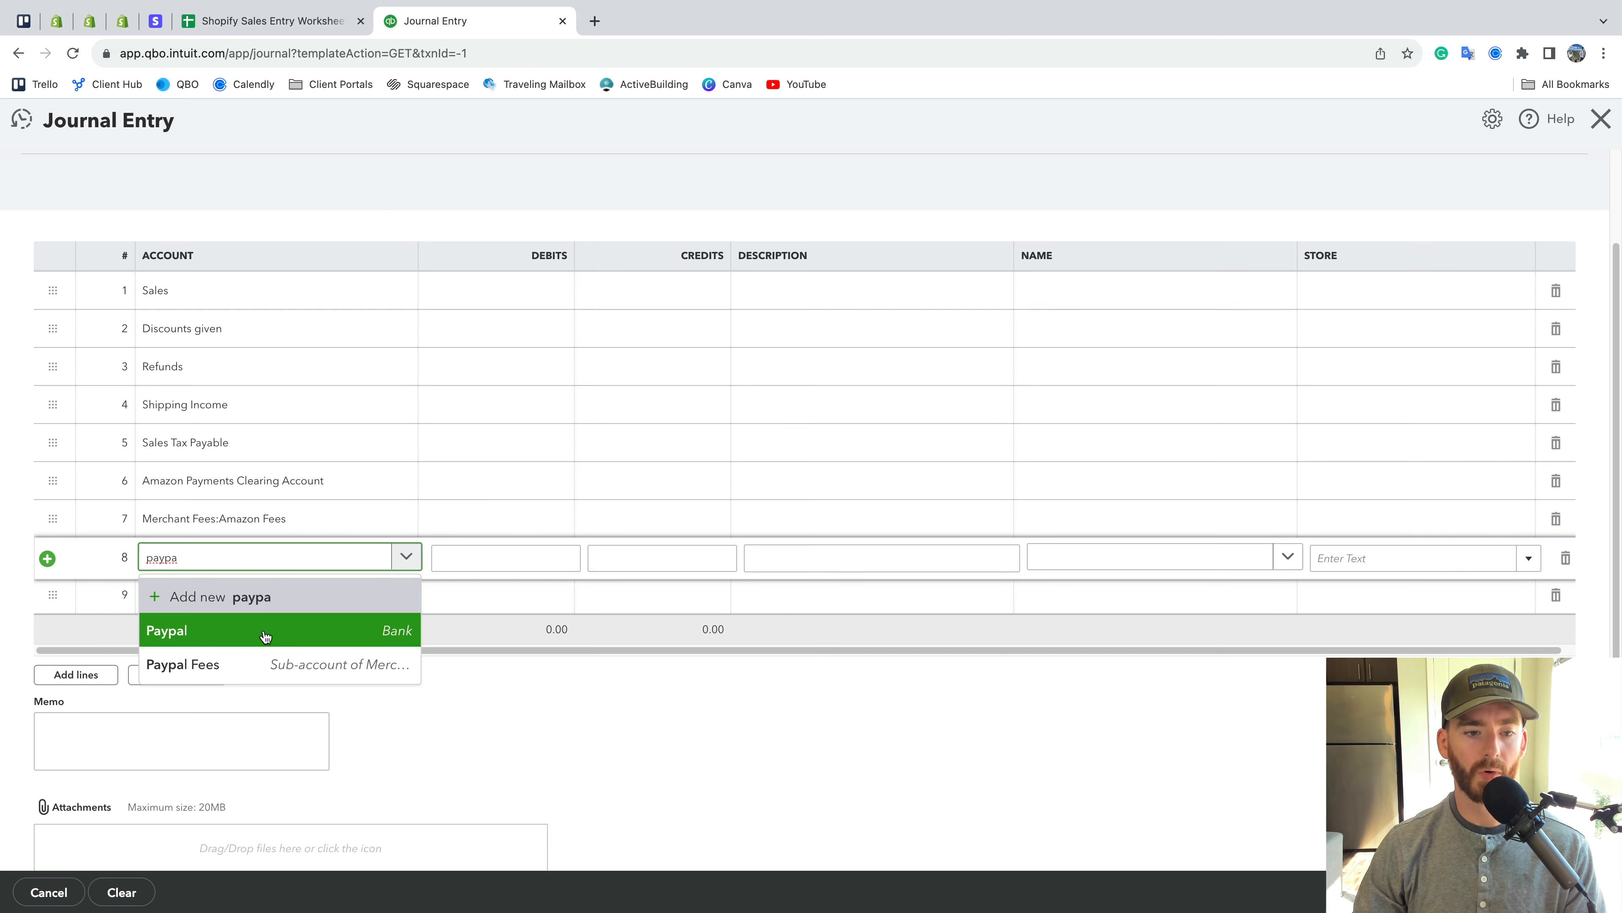
pyautogui.click(307, 599)
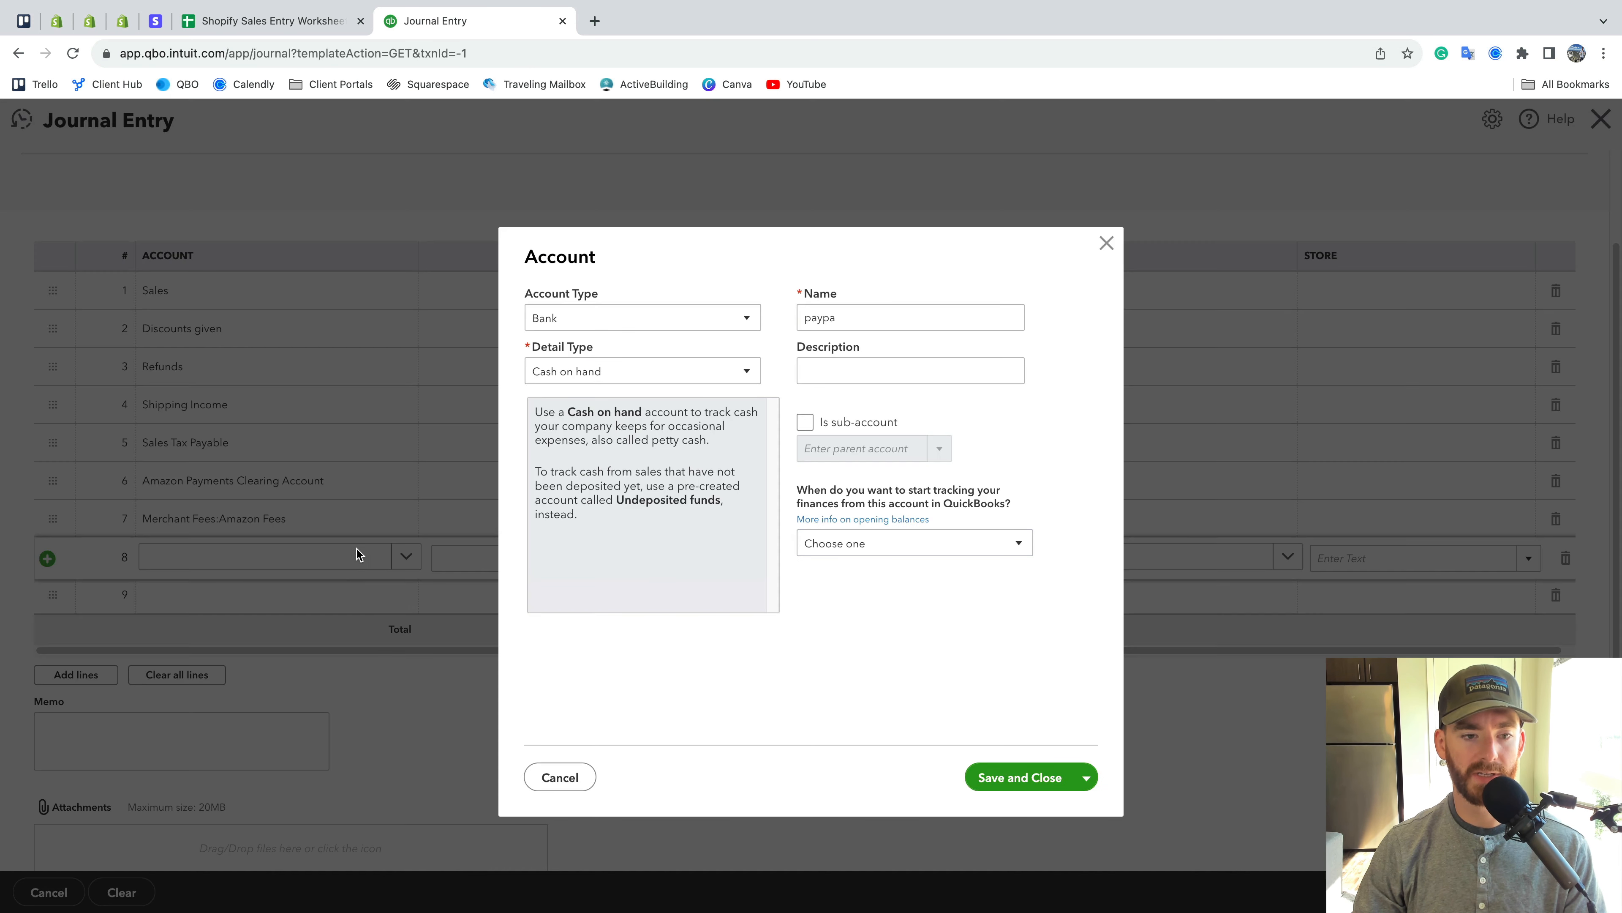
pyautogui.click(649, 323)
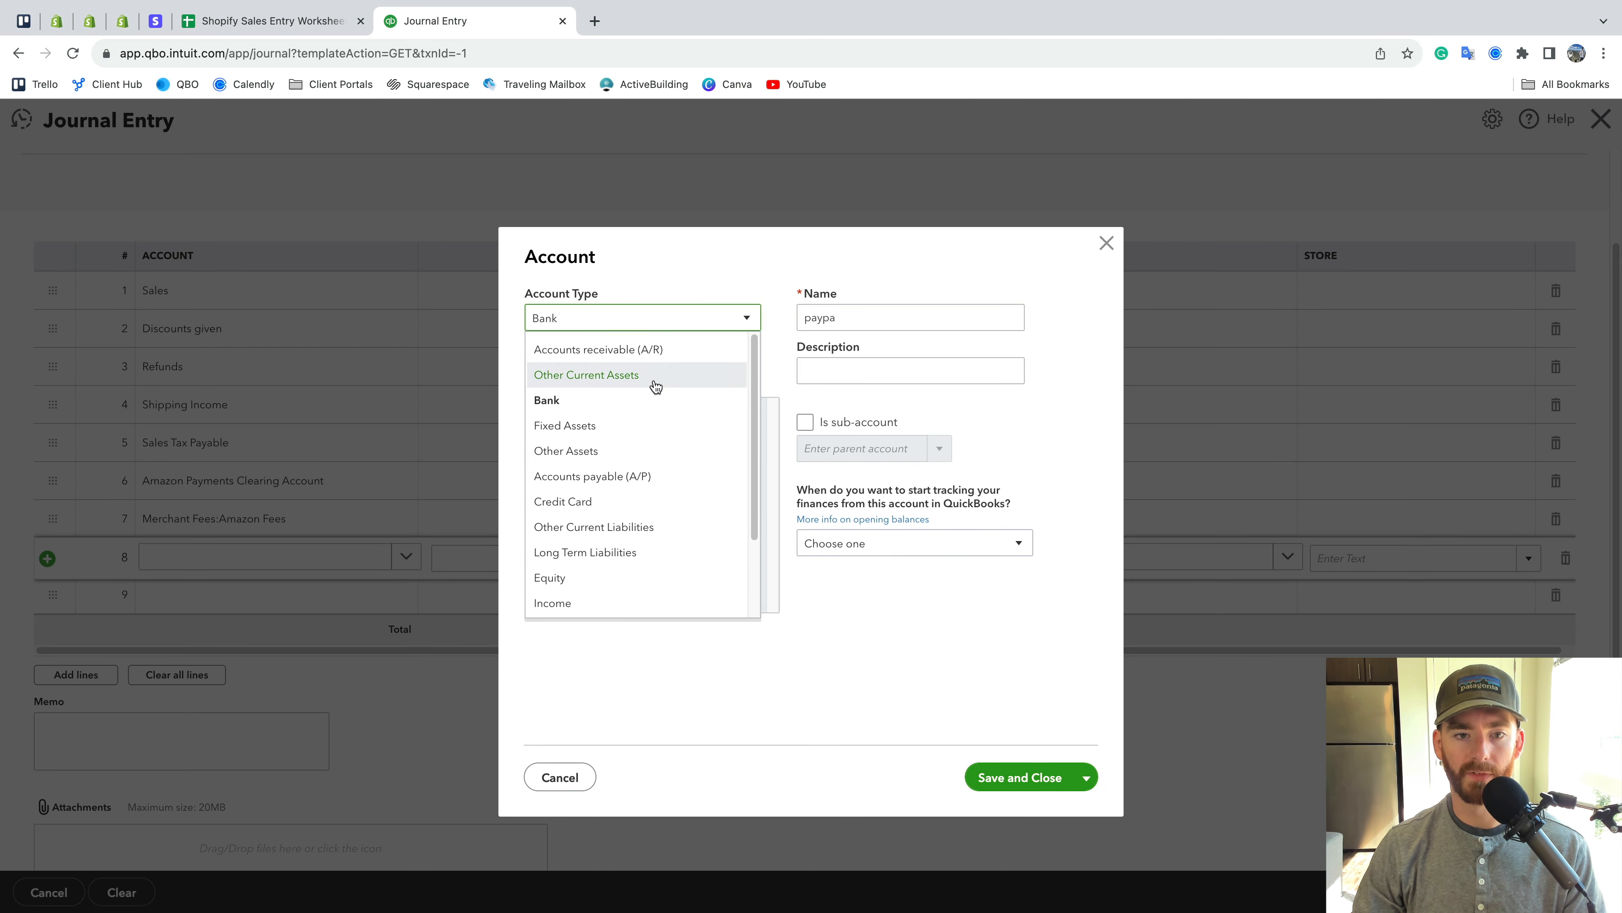
pyautogui.click(656, 384)
pyautogui.press('Escape')
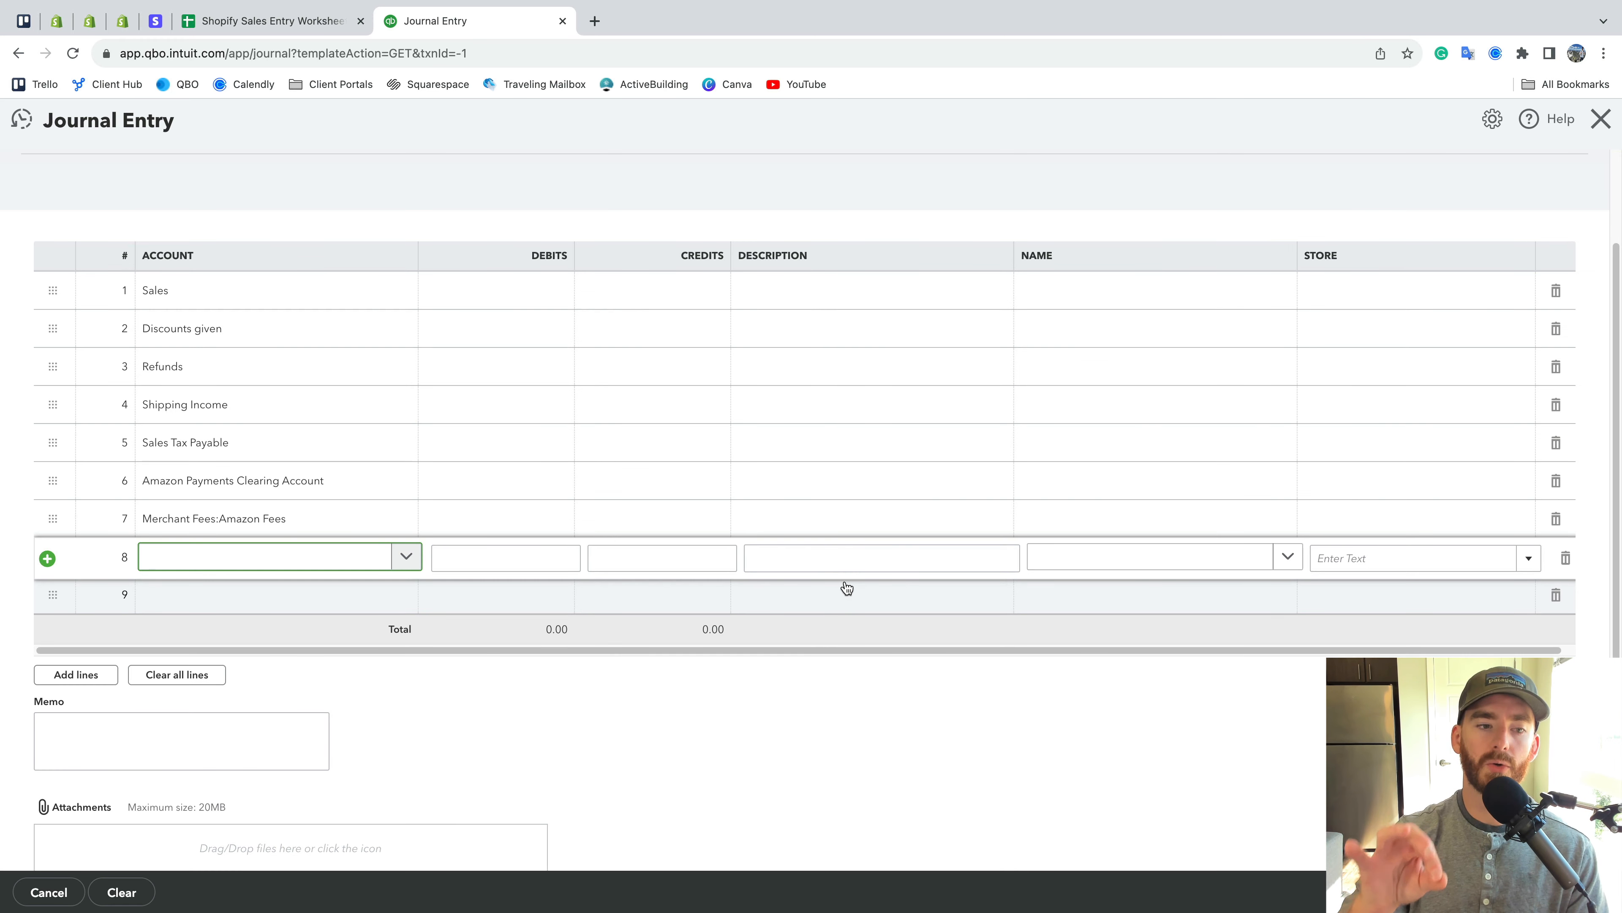
pyautogui.click(793, 704)
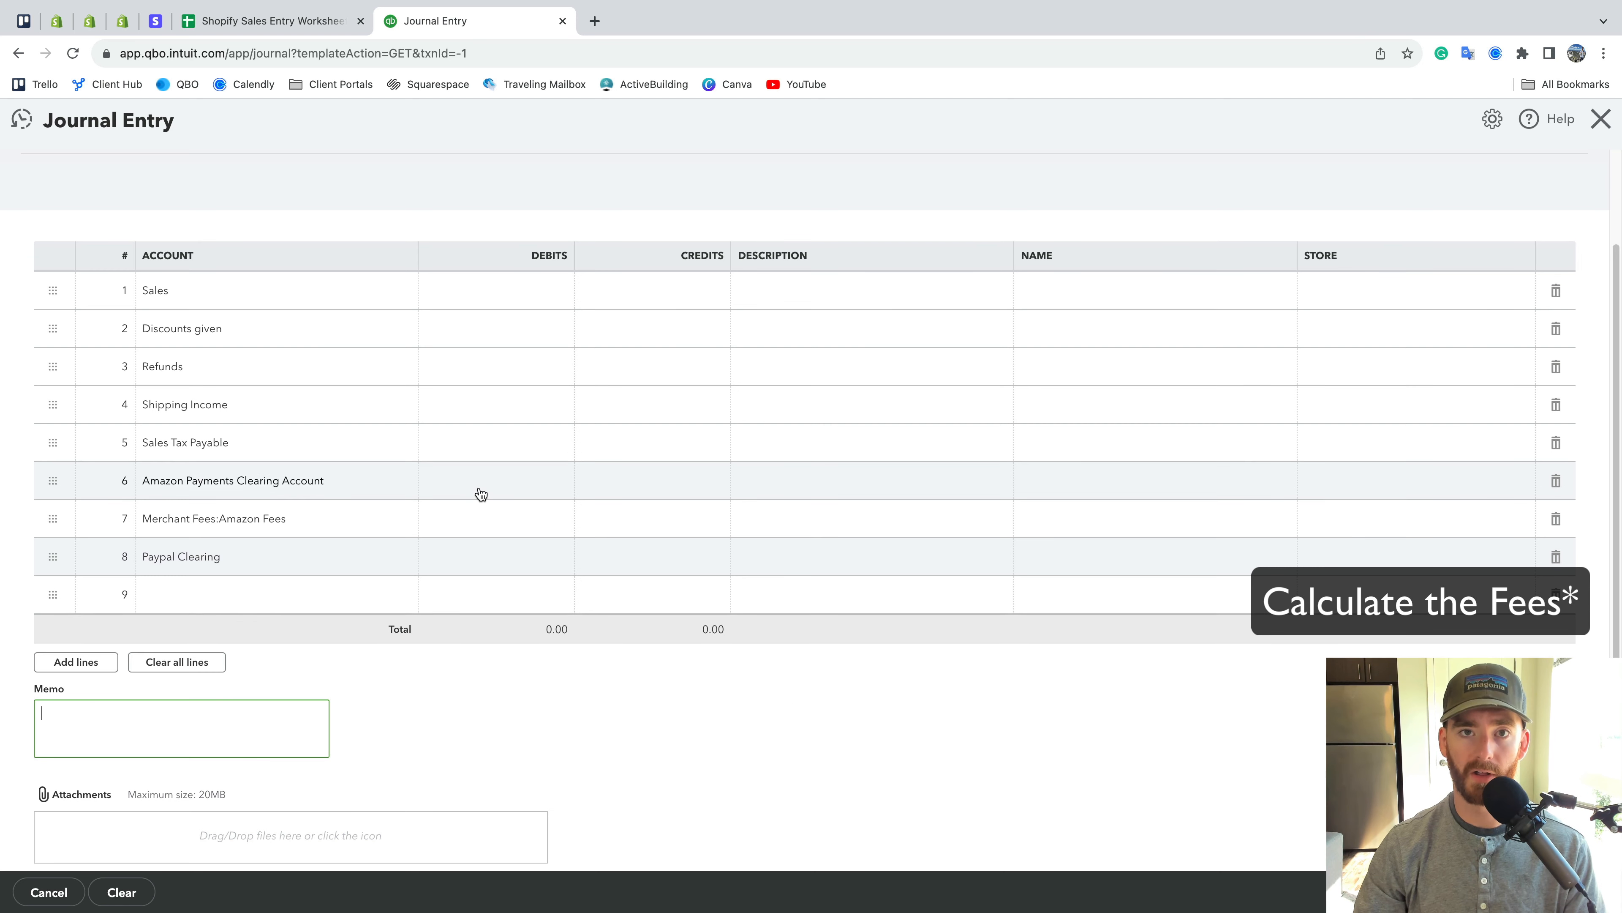
# Review the Shopify Payments rows in the report, then assign Shopify Clearing Account to line 9 and Shopify Fees to line 10 in QuickBooks
pyautogui.click(89, 21)
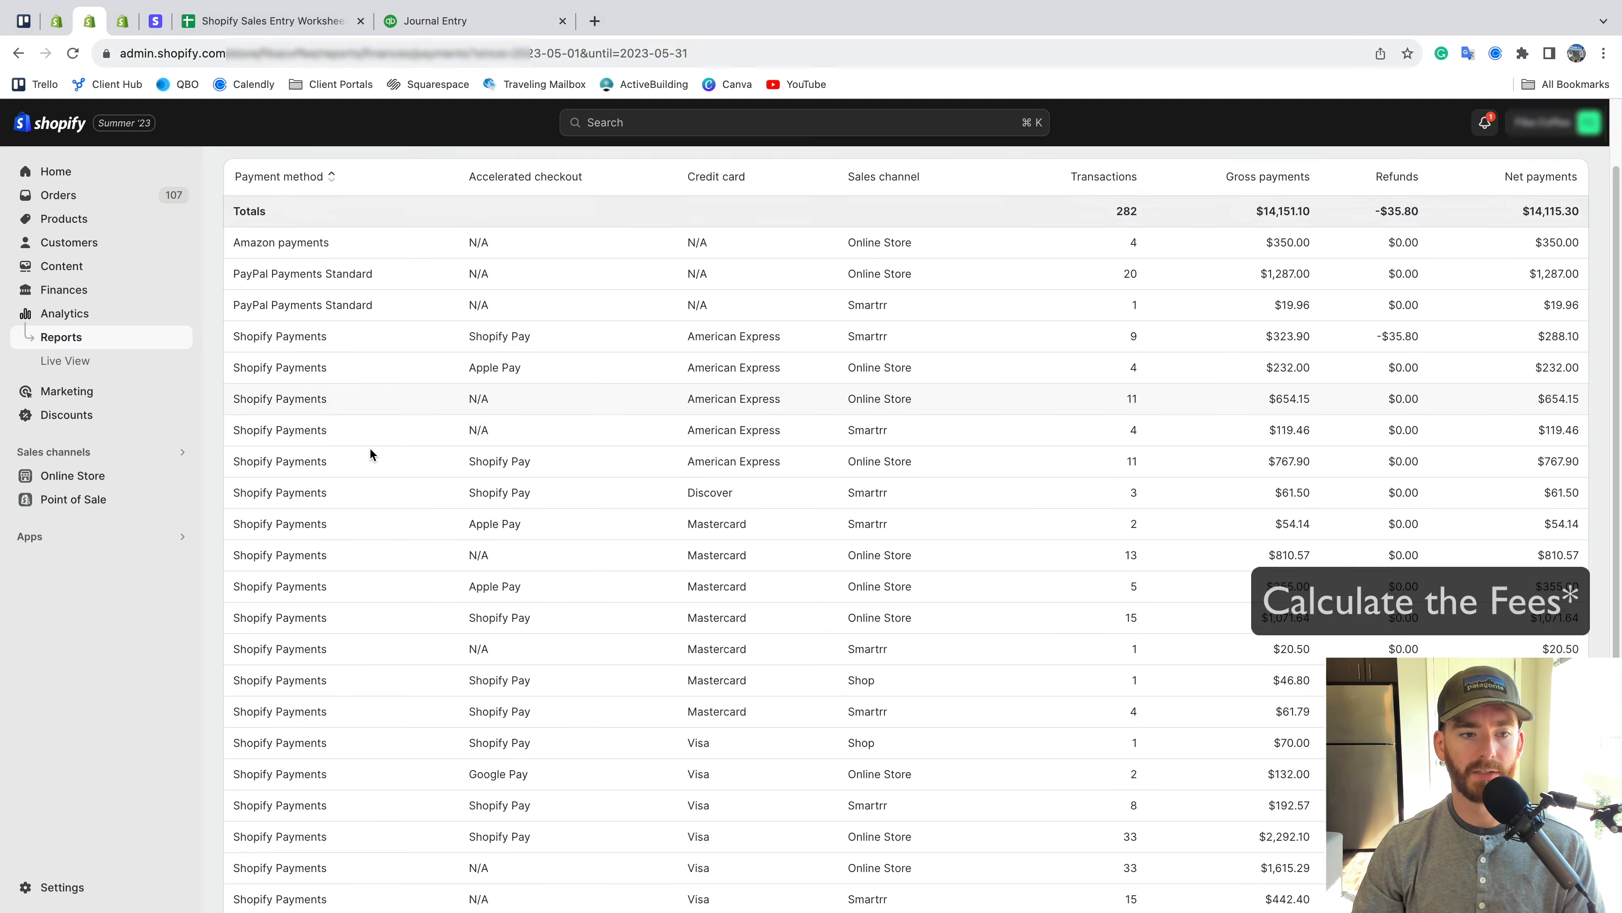
pyautogui.scroll(-1, 364, 444)
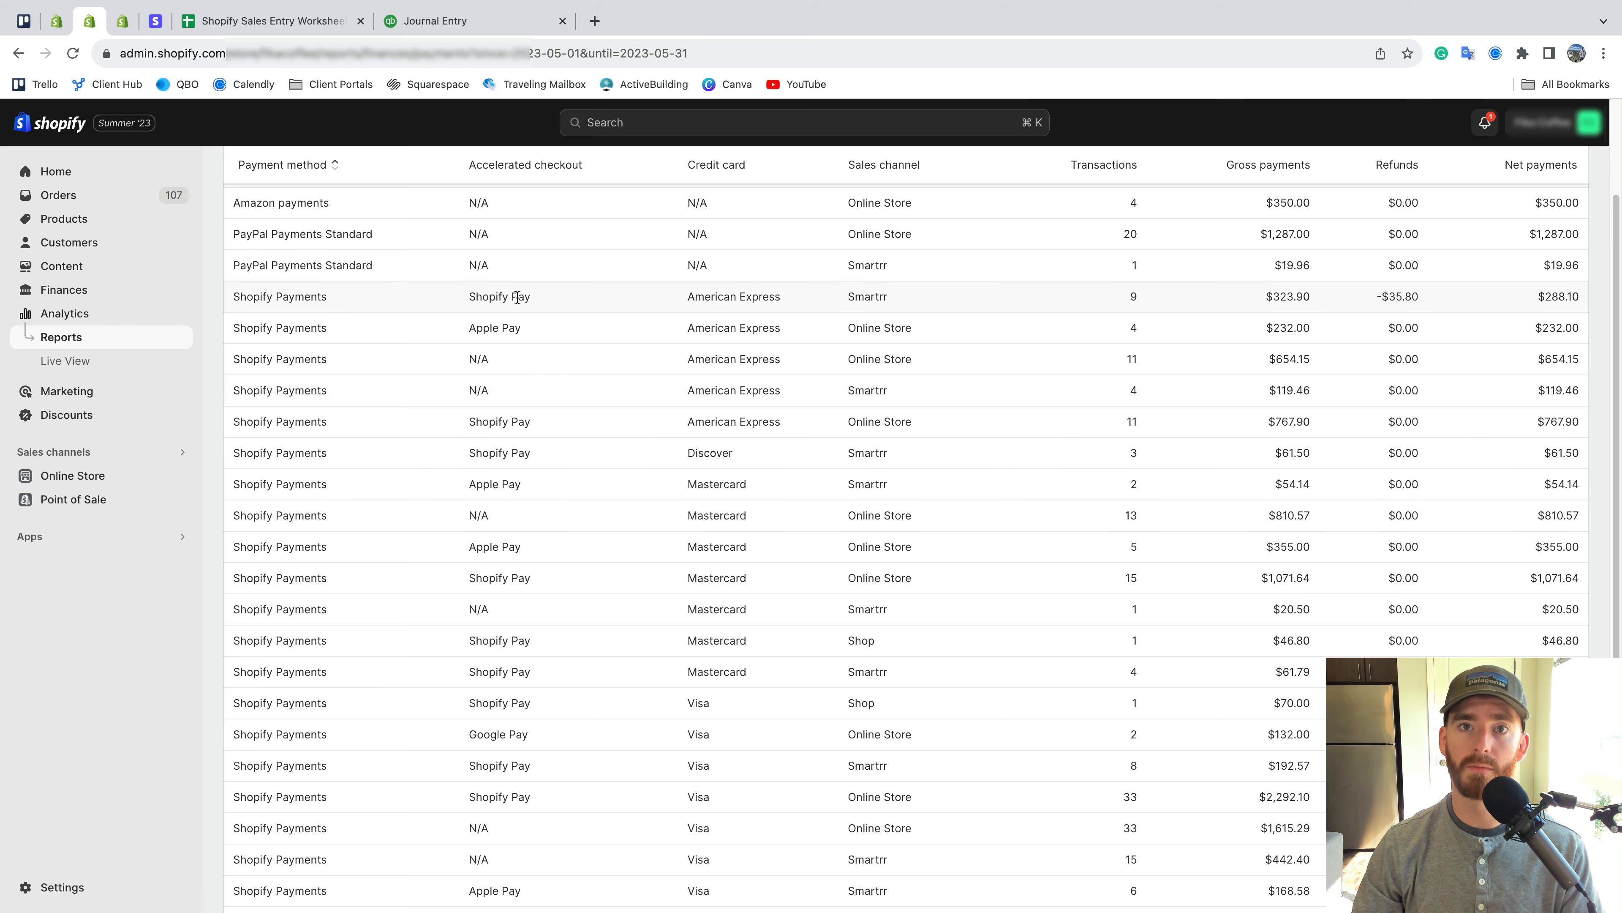
pyautogui.click(518, 12)
pyautogui.click(247, 601)
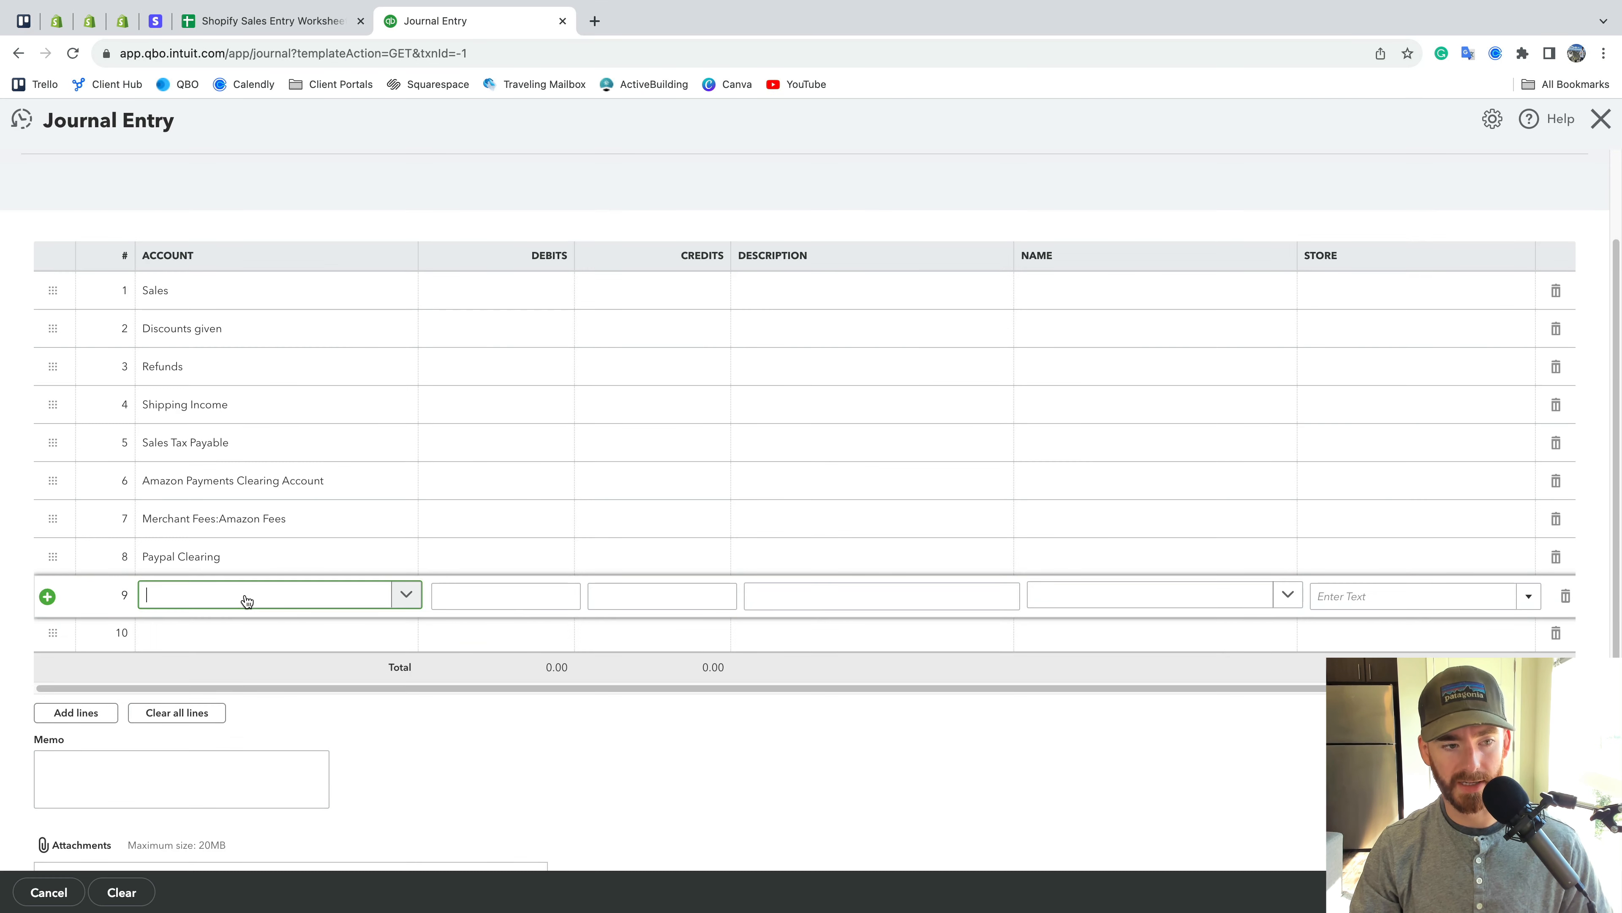
pyautogui.write('shop')
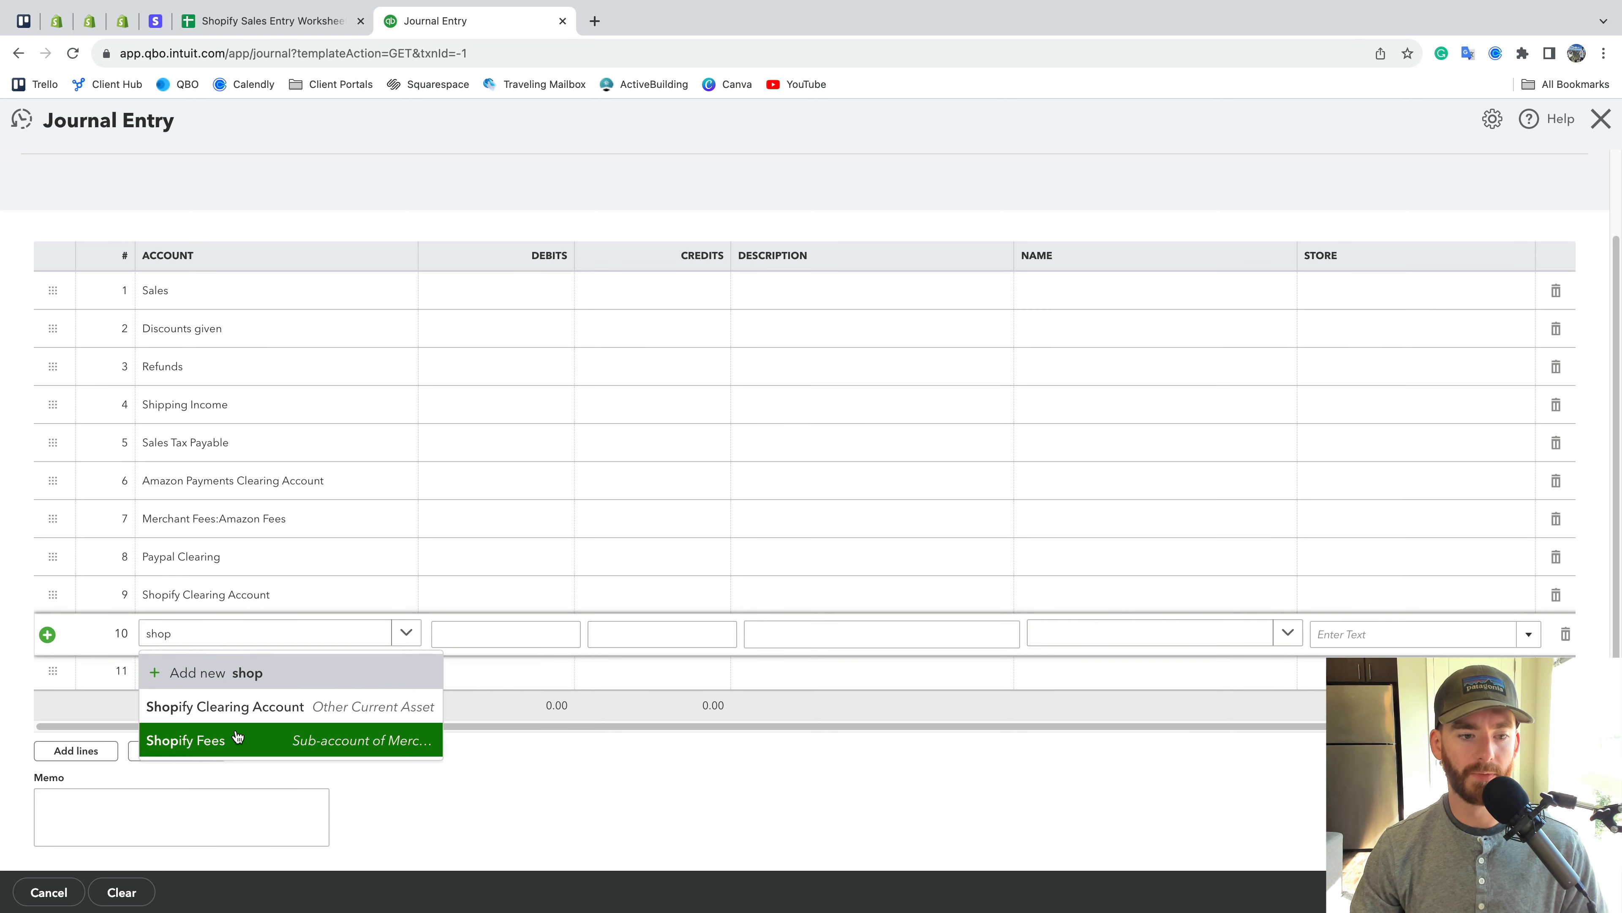
pyautogui.click(289, 740)
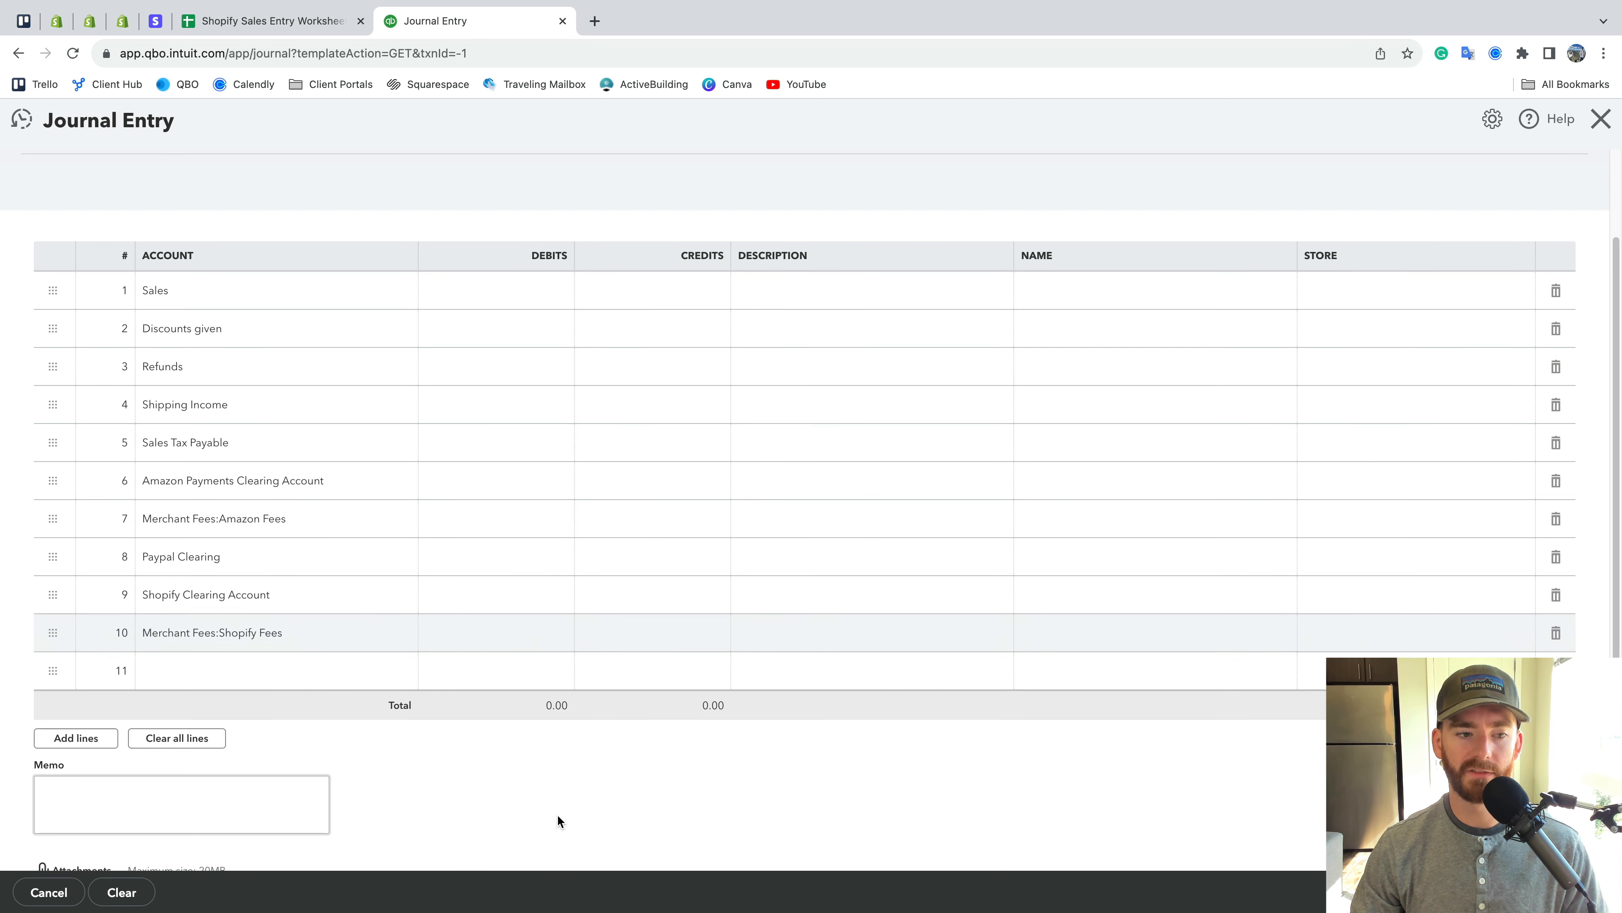
# Assign the Stripe Payment Clearing account to line 11 of the journal entry template
pyautogui.scroll(-2, 556, 814)
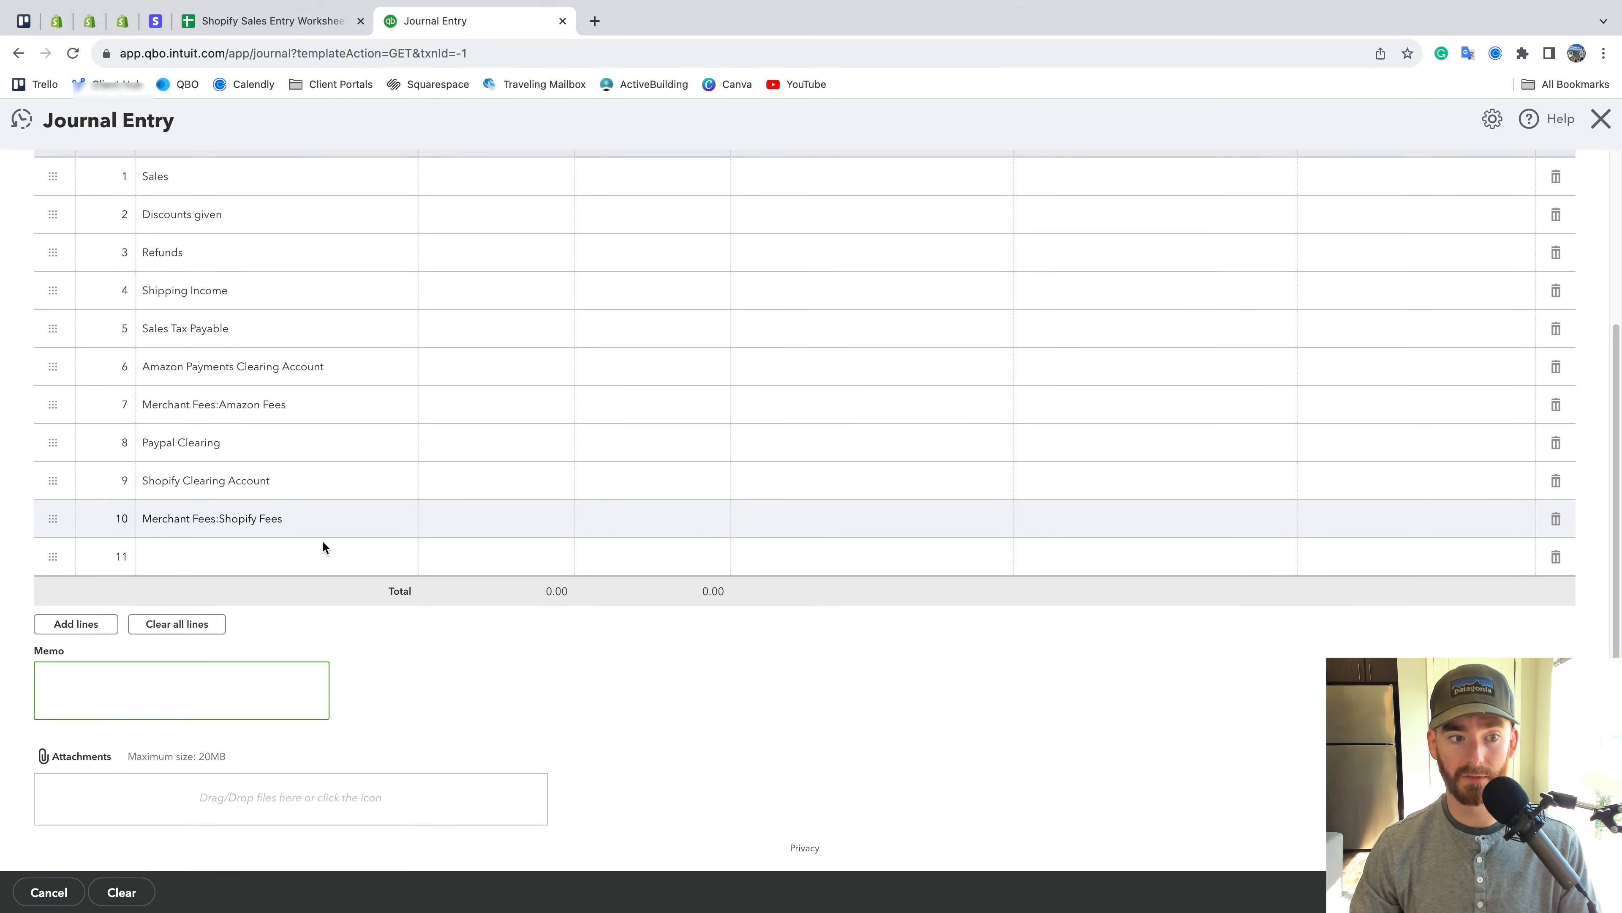
pyautogui.click(267, 563)
pyautogui.write('a')
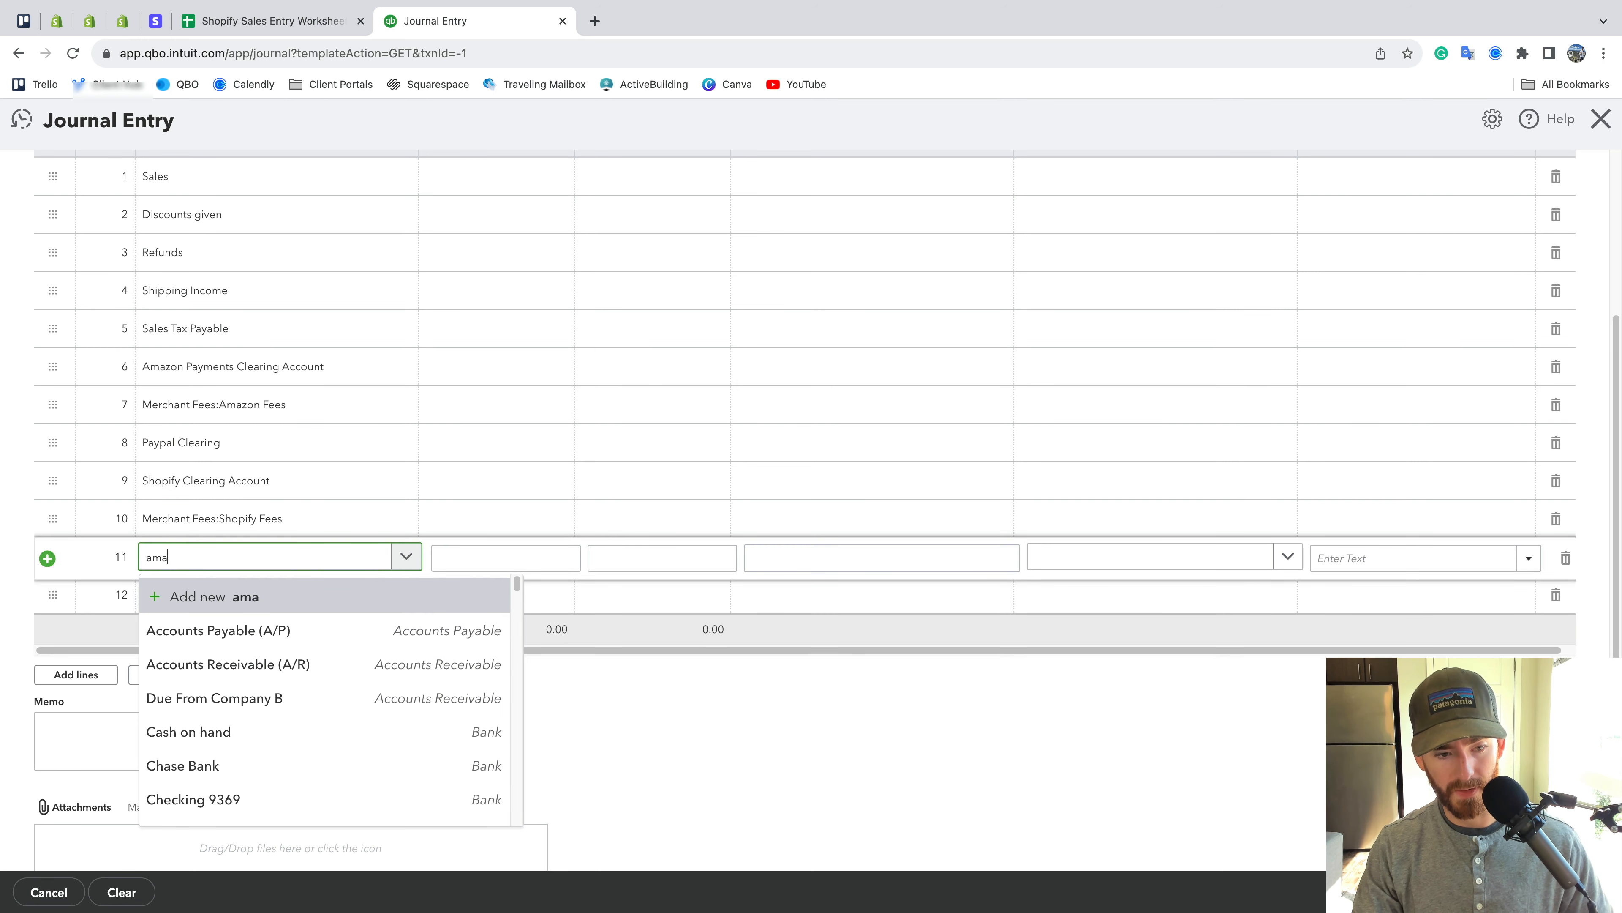
pyautogui.press('BackSpace')
pyautogui.write('strip')
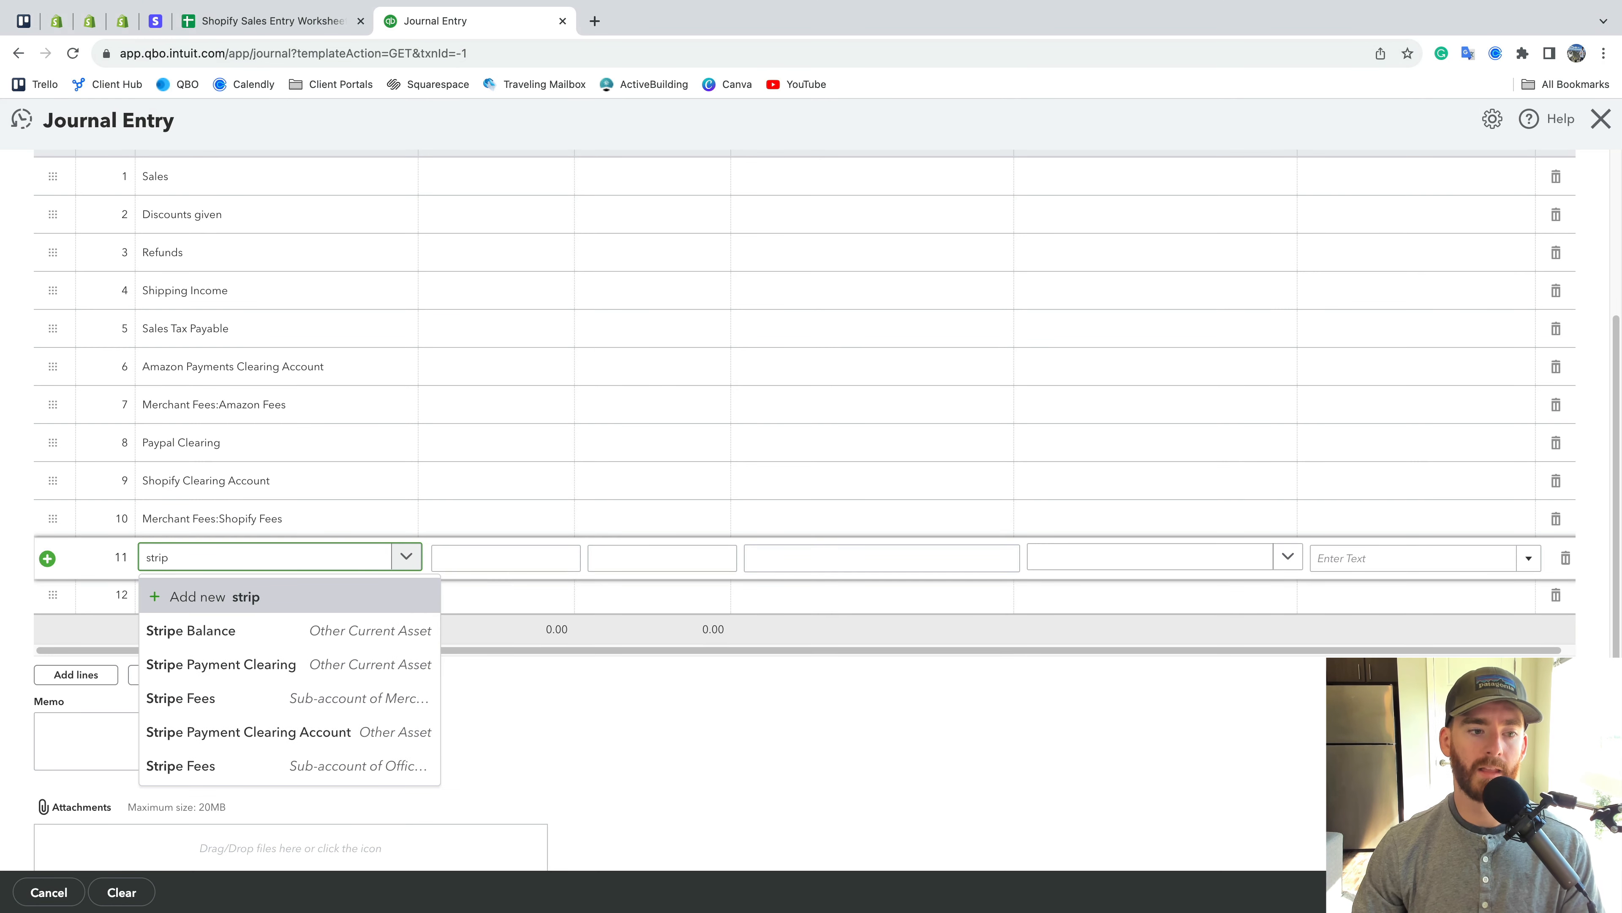
pyautogui.click(281, 666)
# Assign the Stripe Fees sub-account of Merchant Fees to line 12 of the journal entry template
pyautogui.click(269, 601)
pyautogui.write('st')
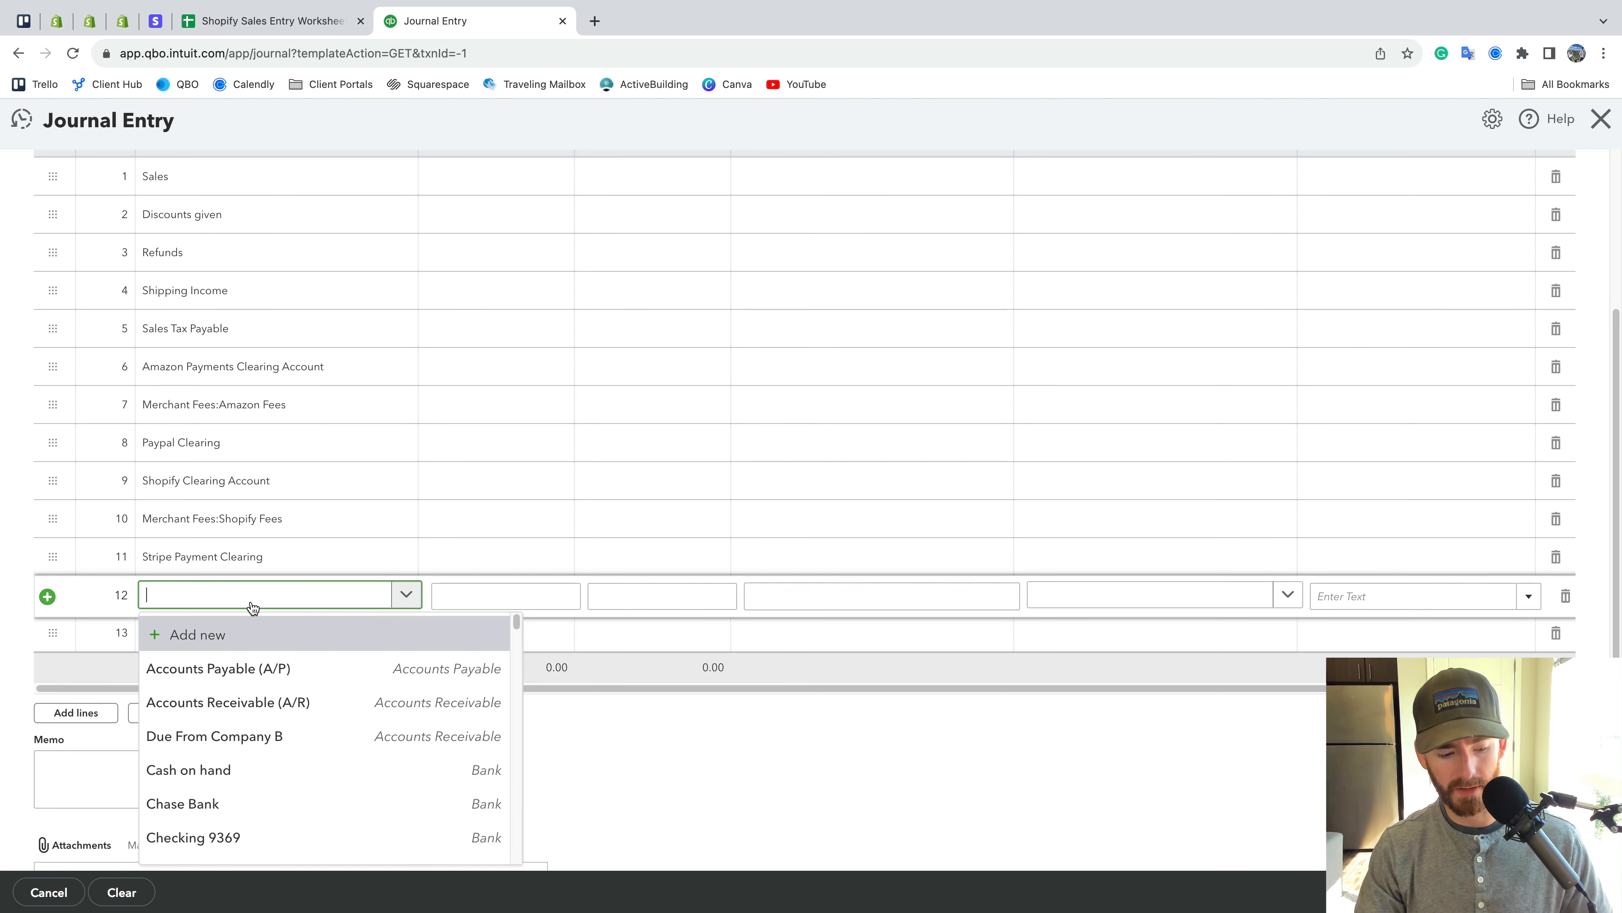
pyautogui.write('ripe')
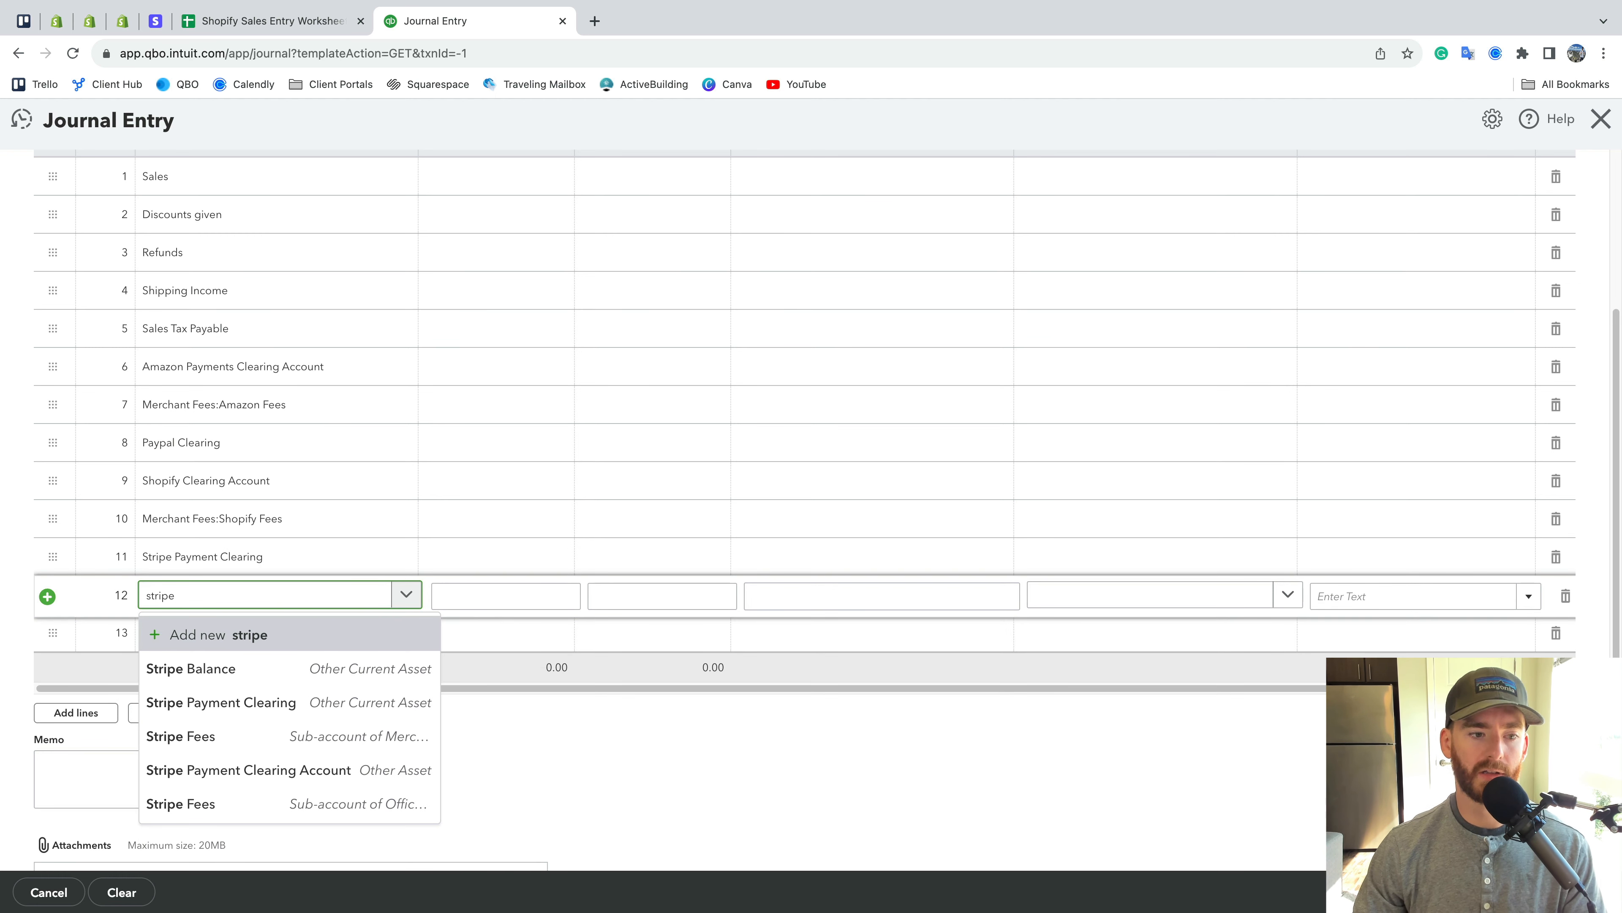
pyautogui.click(268, 735)
pyautogui.click(493, 766)
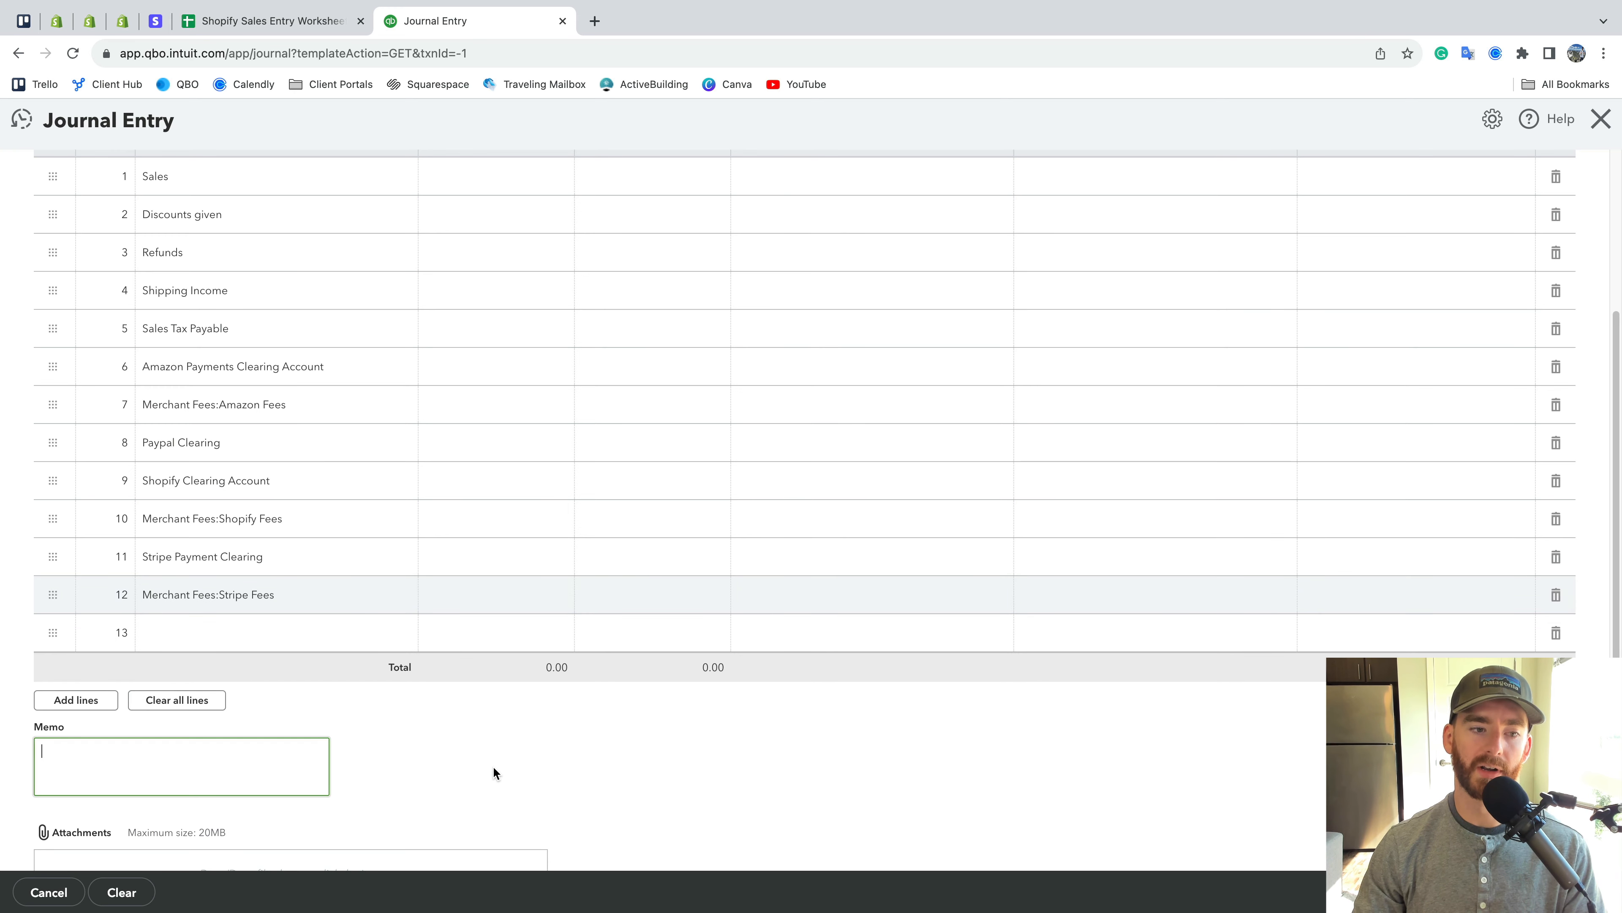
# Enter a placeholder credit of 1 on the Sales line of the journal entry template
pyautogui.scroll(2, 574, 814)
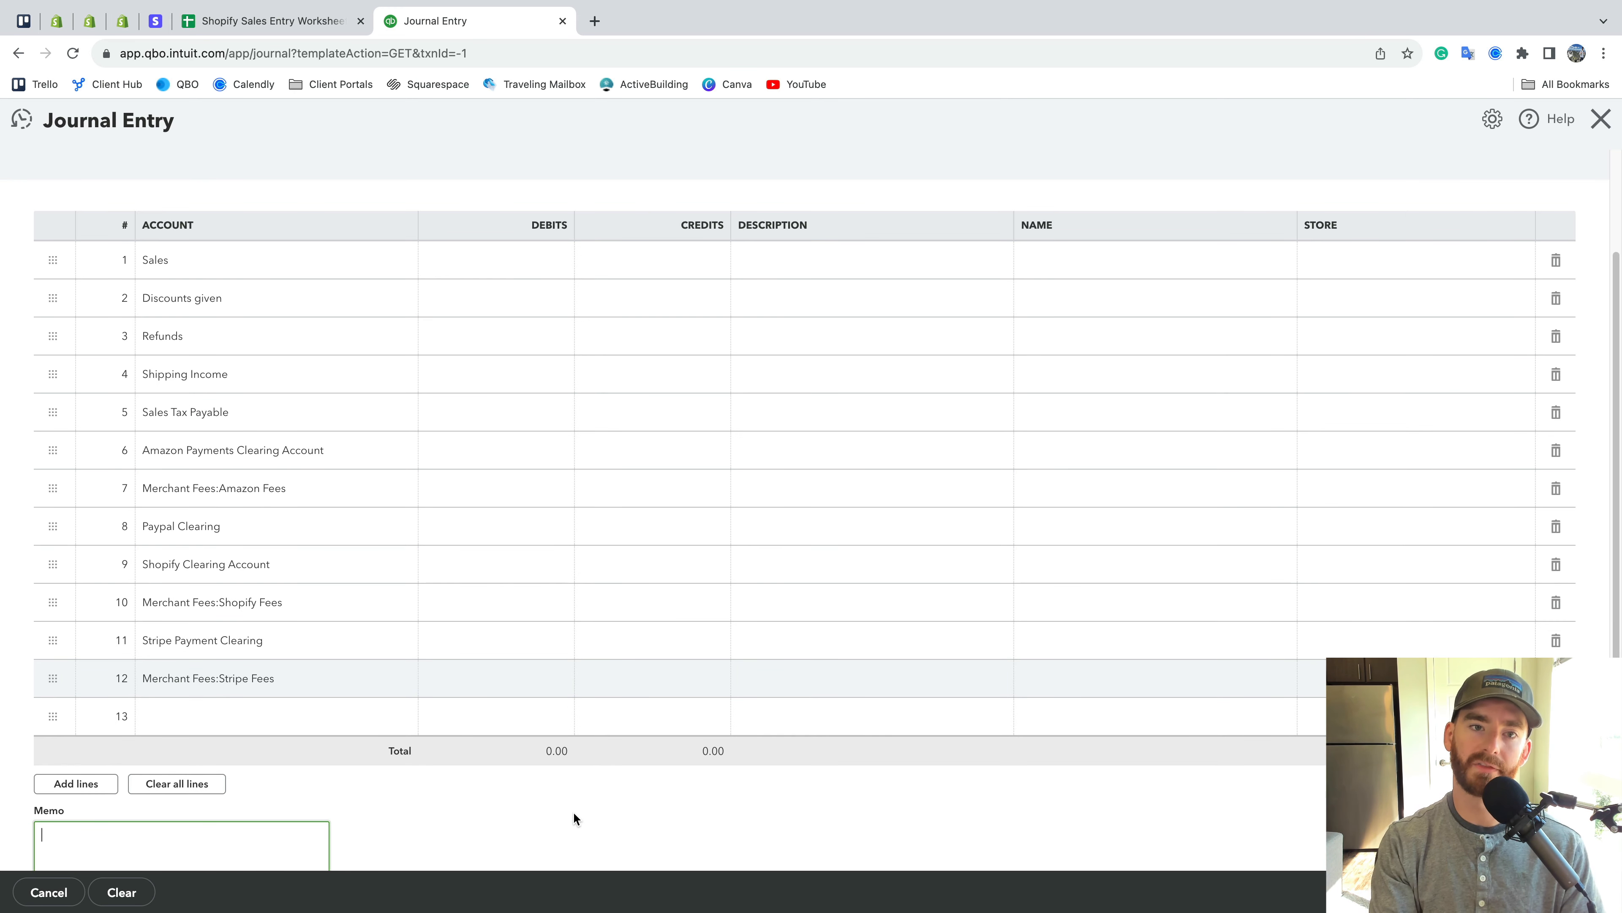
pyautogui.scroll(3, 573, 812)
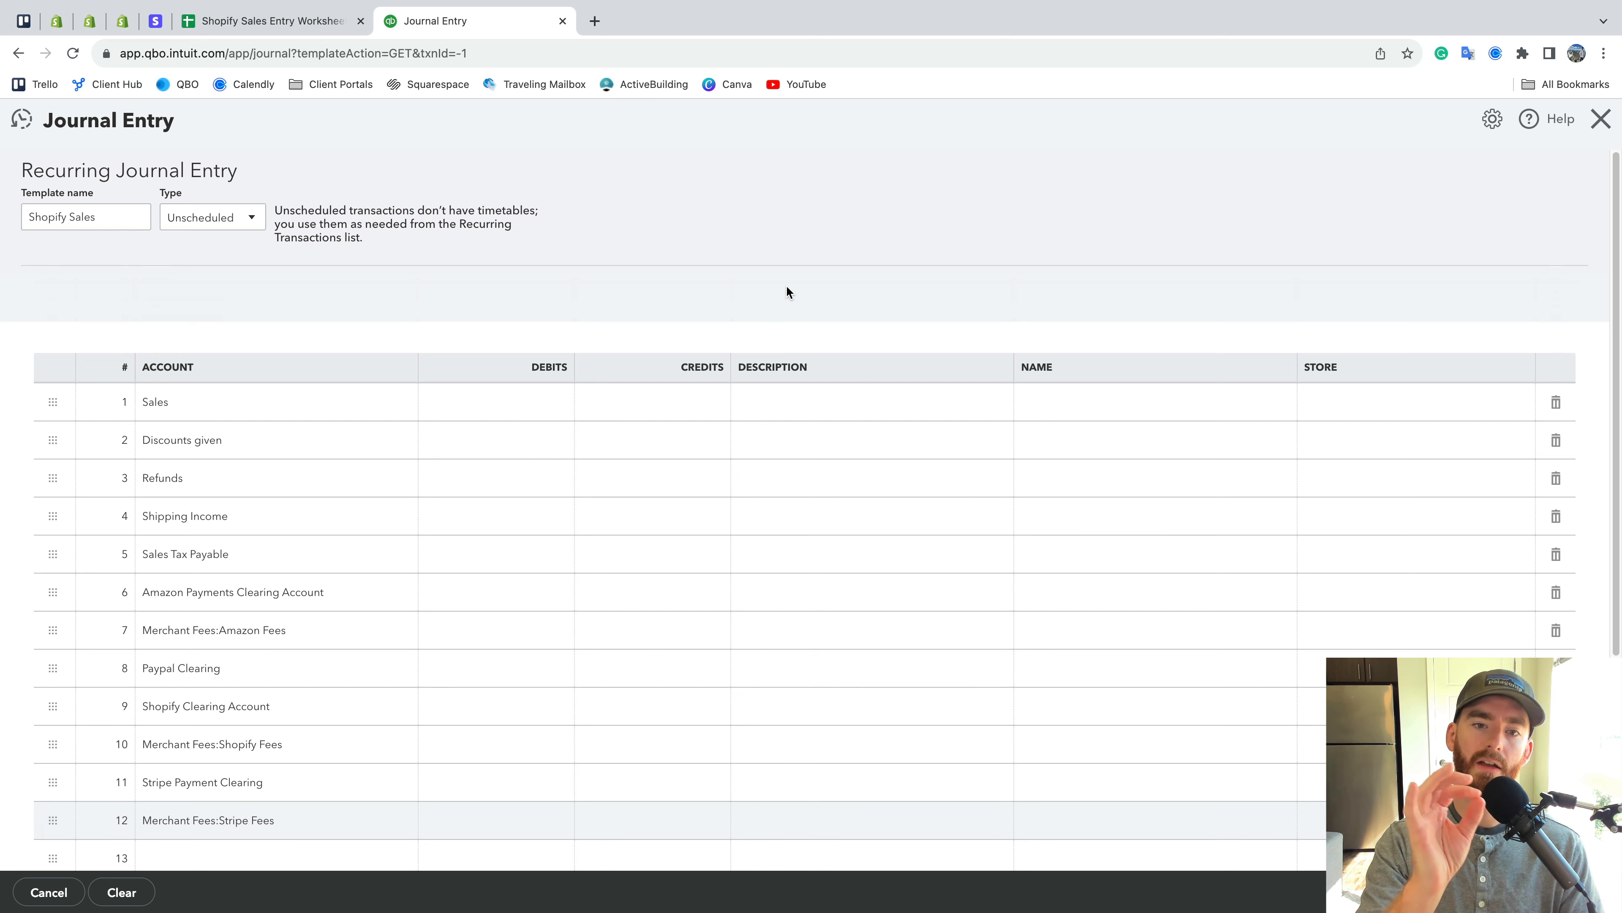
pyautogui.scroll(-1, 787, 292)
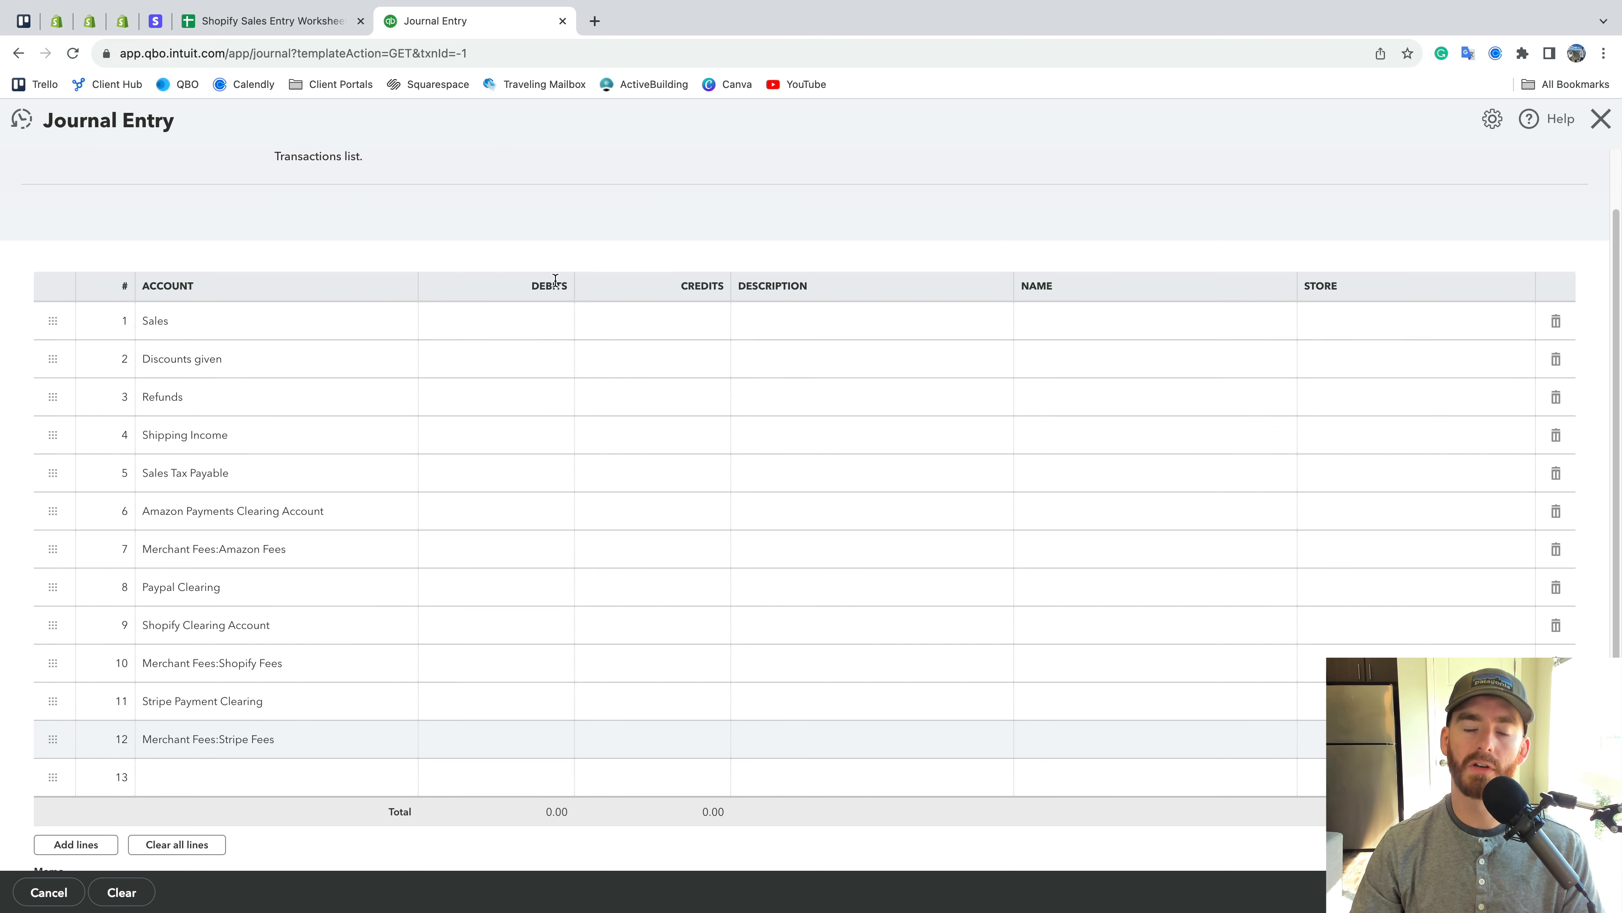
pyautogui.scroll(1, 554, 279)
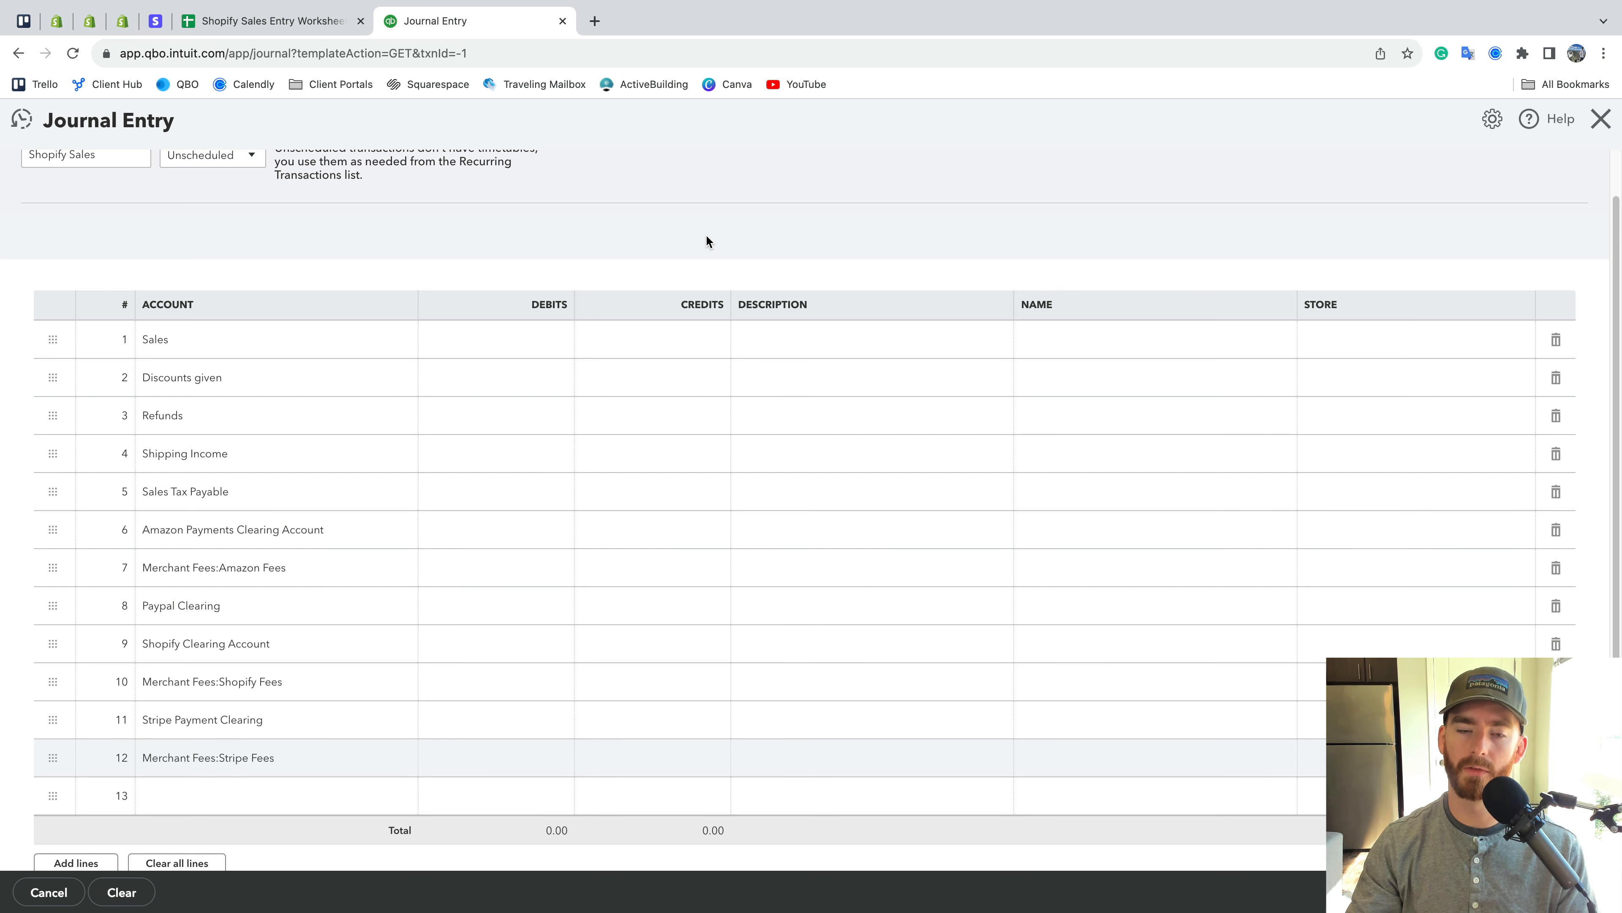
pyautogui.scroll(-1, 546, 309)
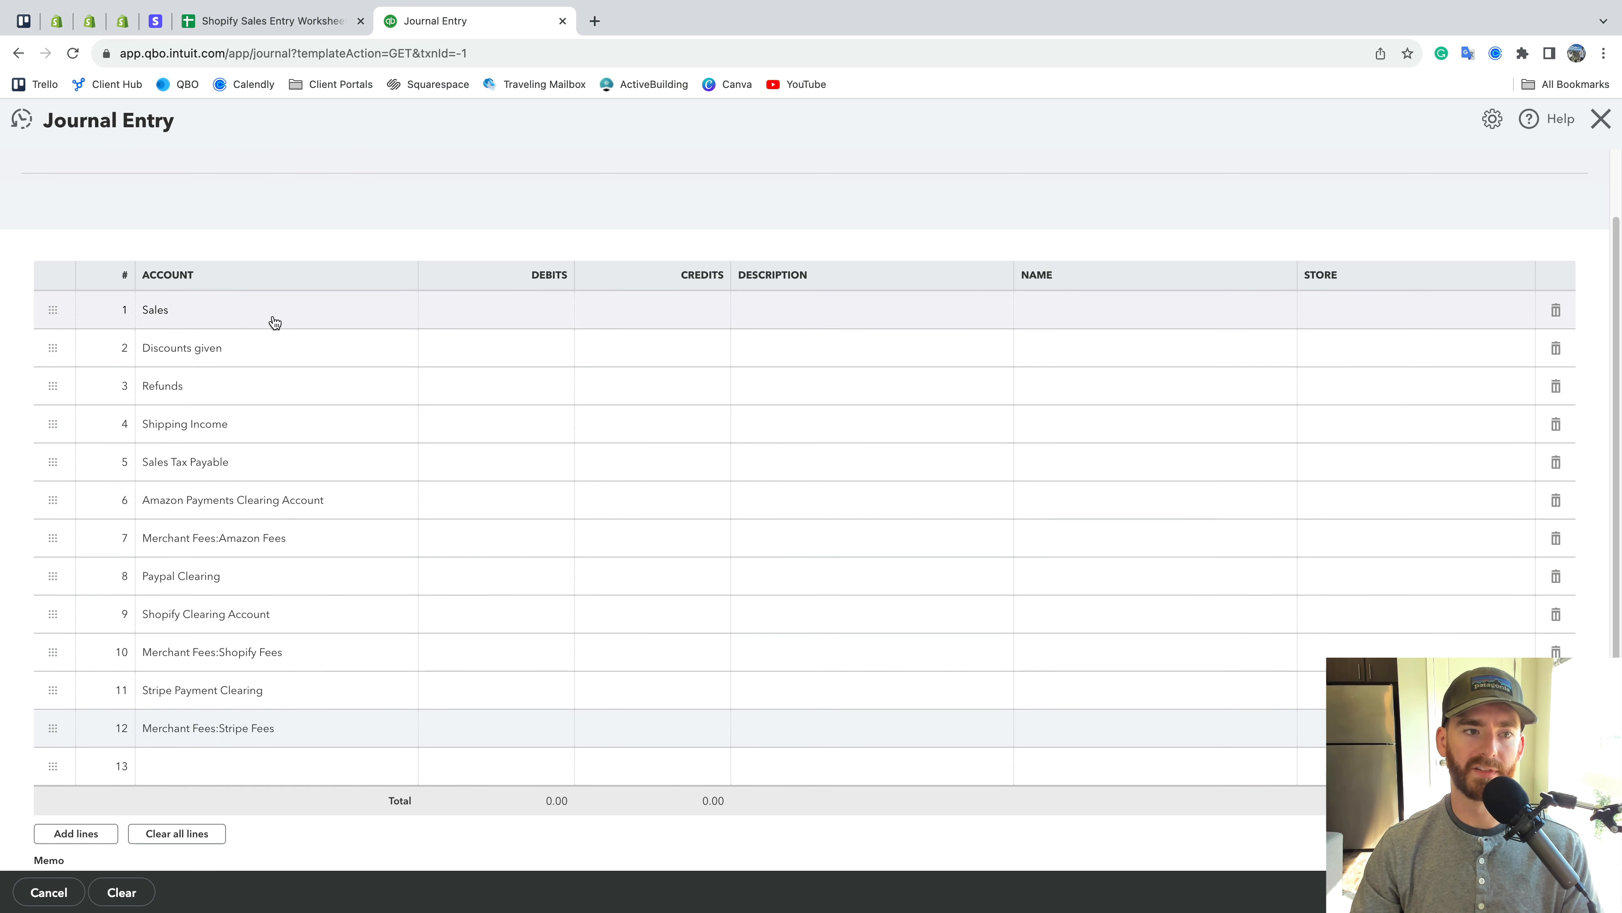
pyautogui.click(399, 330)
pyautogui.click(634, 316)
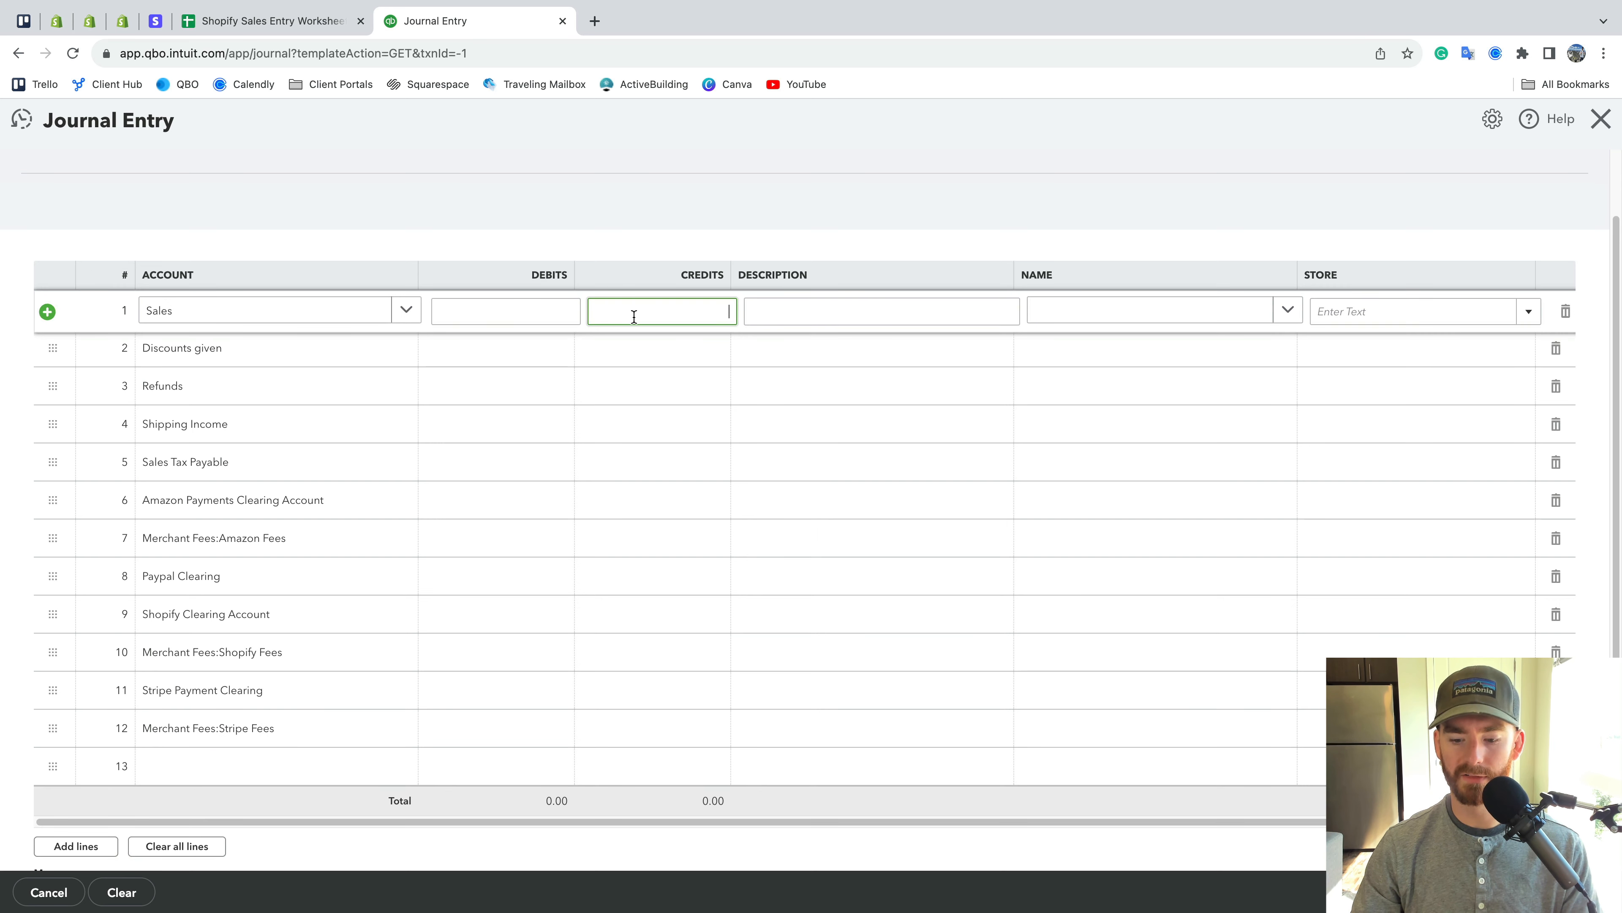
pyautogui.write('1')
pyautogui.click(723, 180)
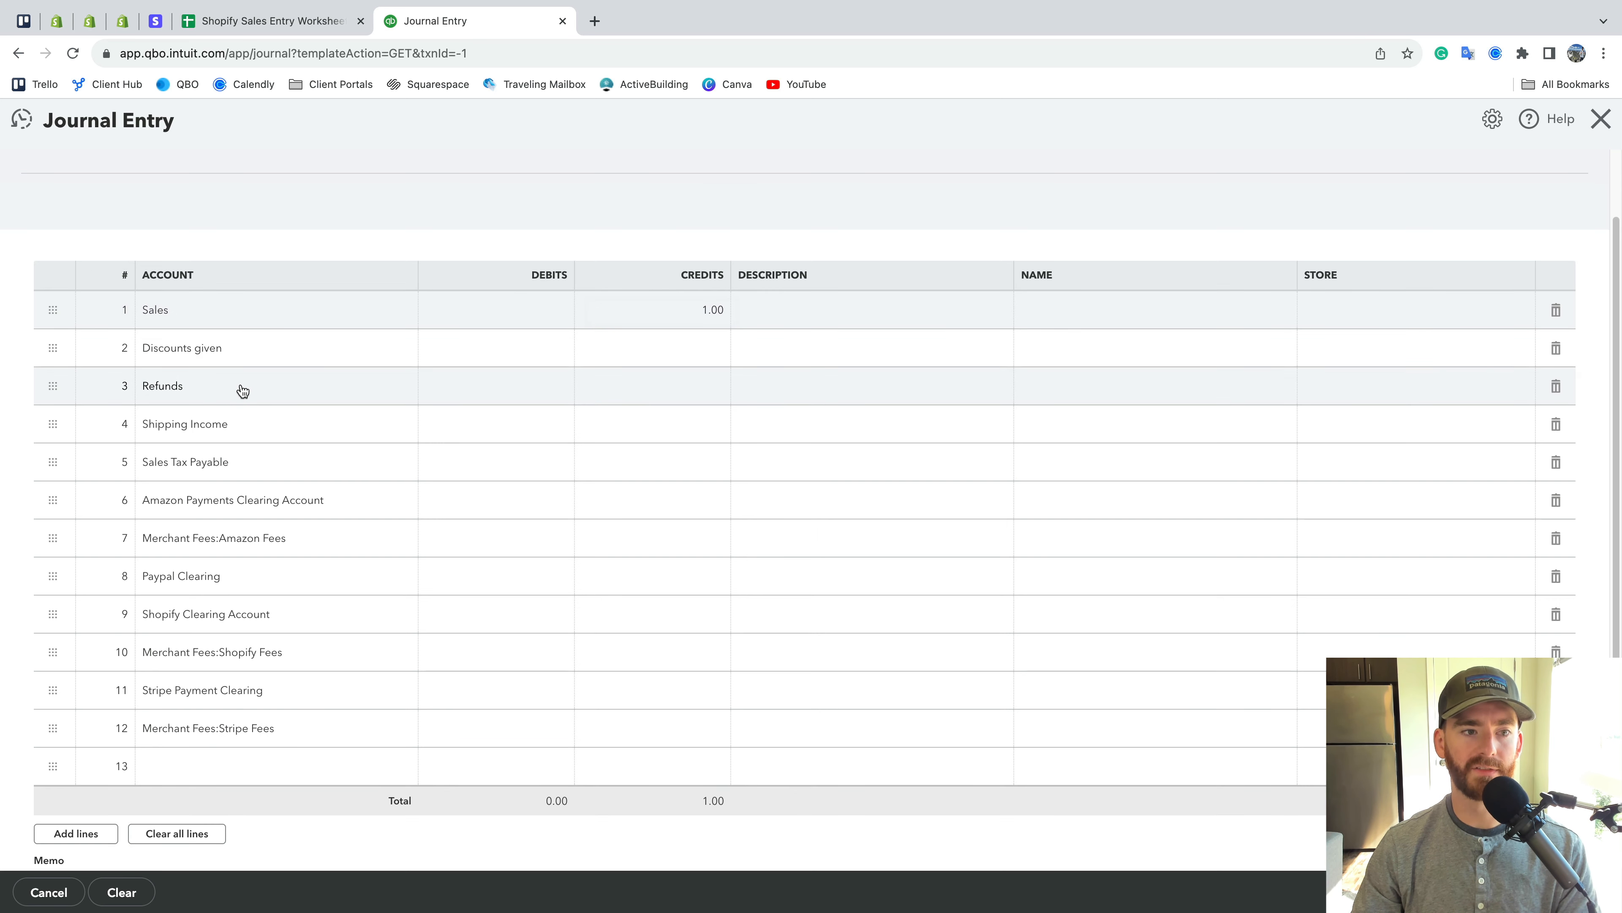
# Enter placeholder debits of 1 on the Discounts given and Refunds lines
pyautogui.click(486, 352)
pyautogui.write('1')
pyautogui.click(500, 396)
pyautogui.write('1')
pyautogui.click(643, 230)
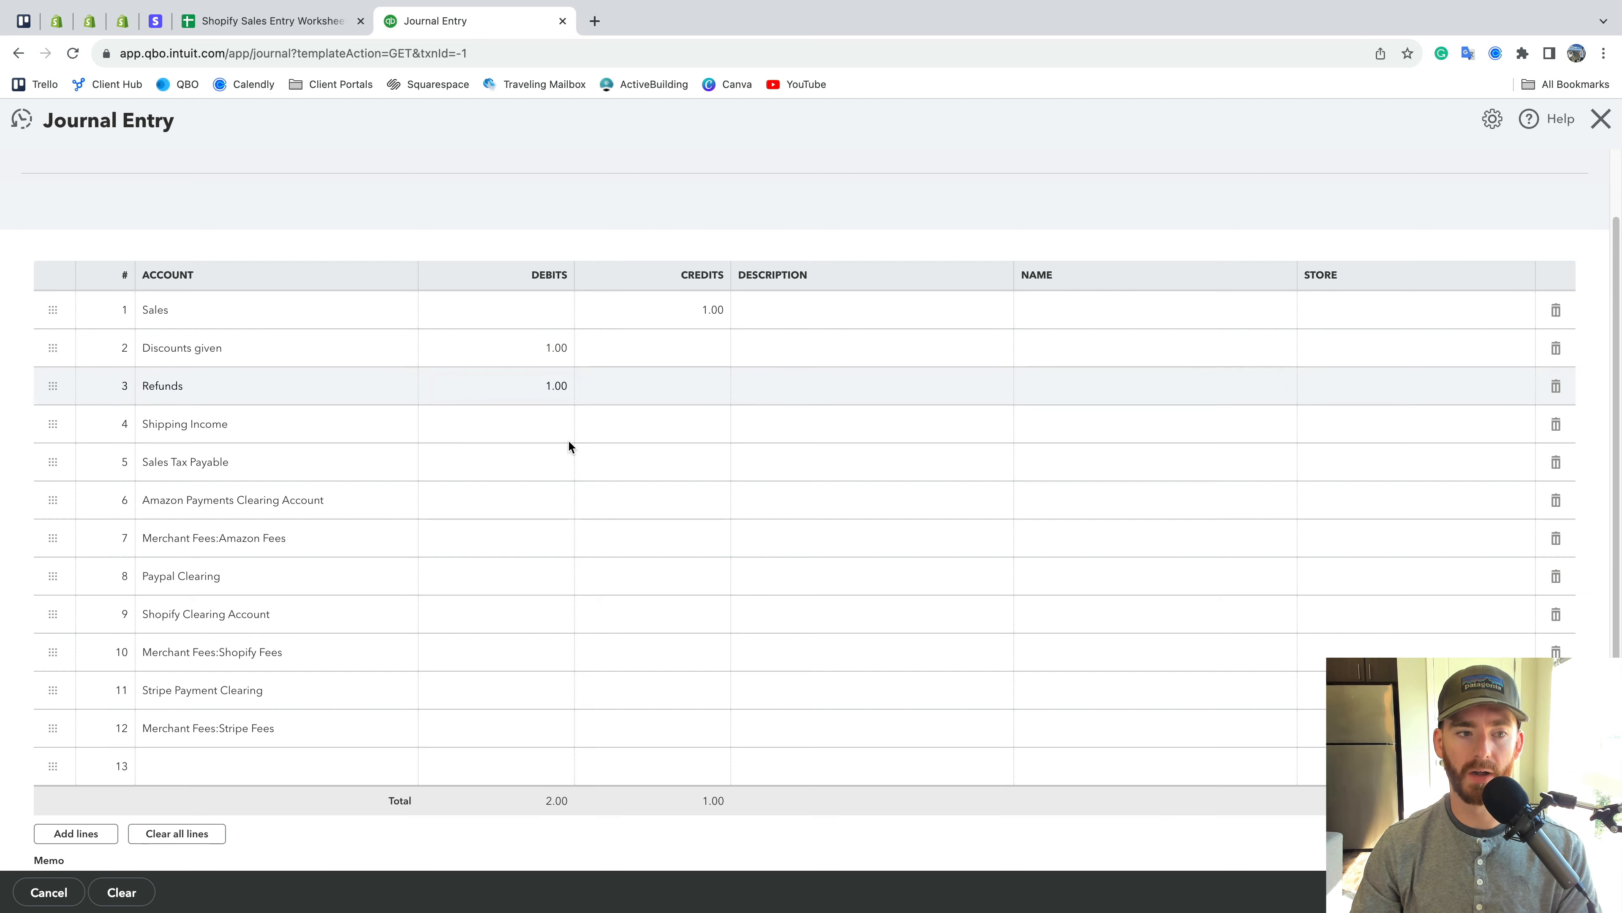
# Enter placeholder credits of 1 on the Shipping Income and Sales Tax Payable lines
pyautogui.scroll(-1, 568, 439)
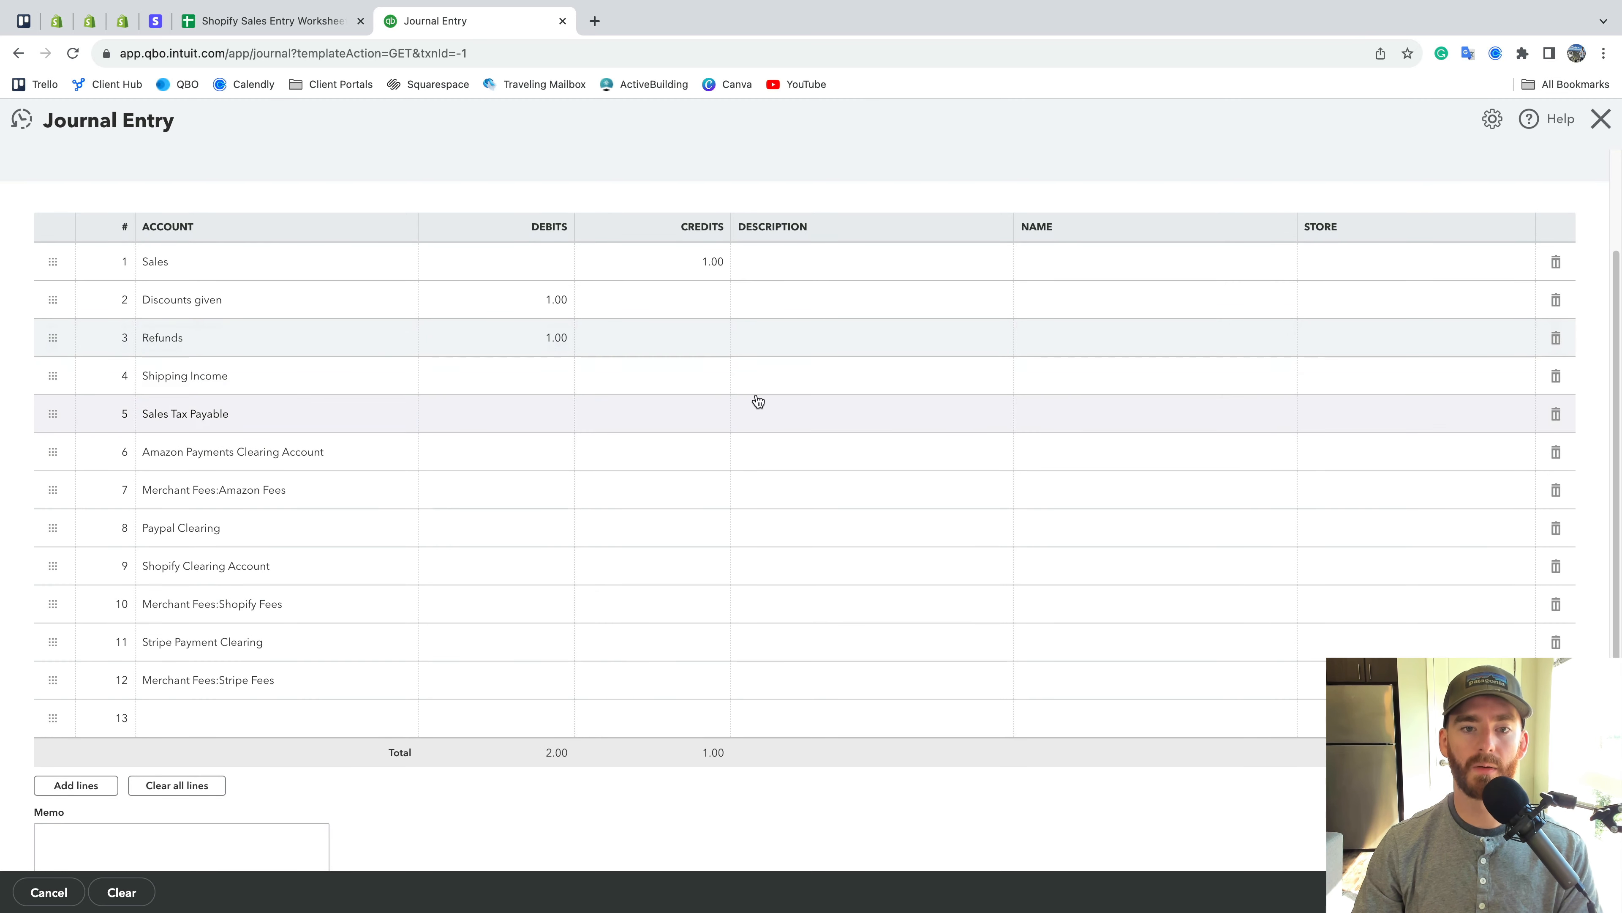
pyautogui.click(667, 383)
pyautogui.write('1')
pyautogui.click(735, 199)
pyautogui.scroll(-1, 734, 174)
pyautogui.scroll(-1, 734, 173)
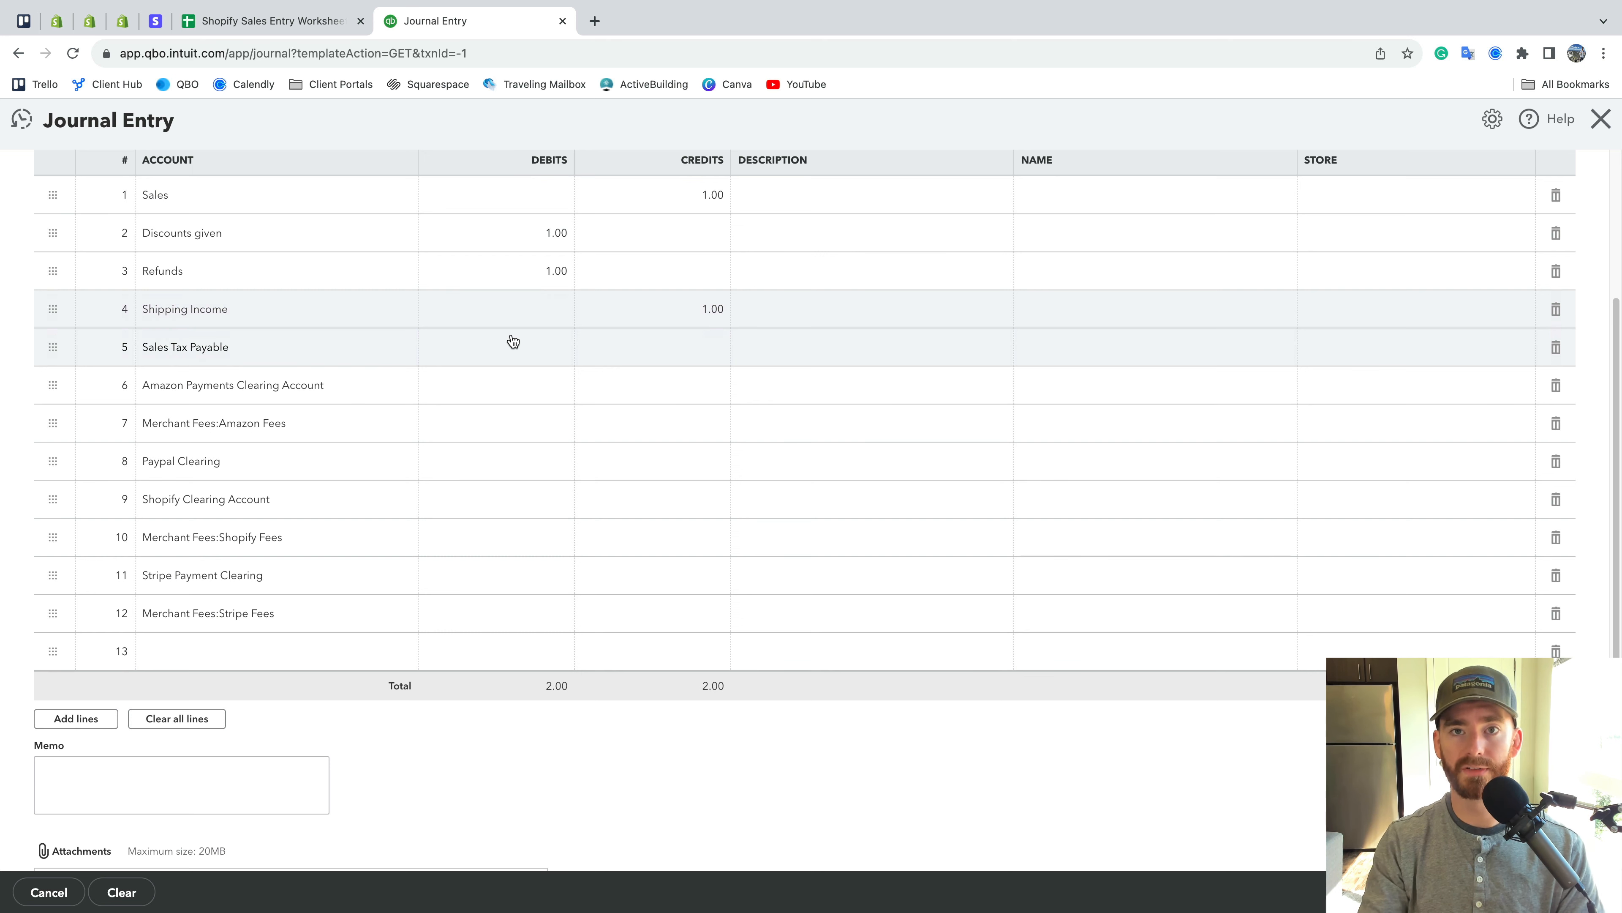
pyautogui.click(645, 356)
pyautogui.write('1')
pyautogui.click(704, 766)
# Enter a placeholder debit of 1 on each clearing account and merchant fee line, from line 6 to line 12
pyautogui.scroll(-2, 704, 766)
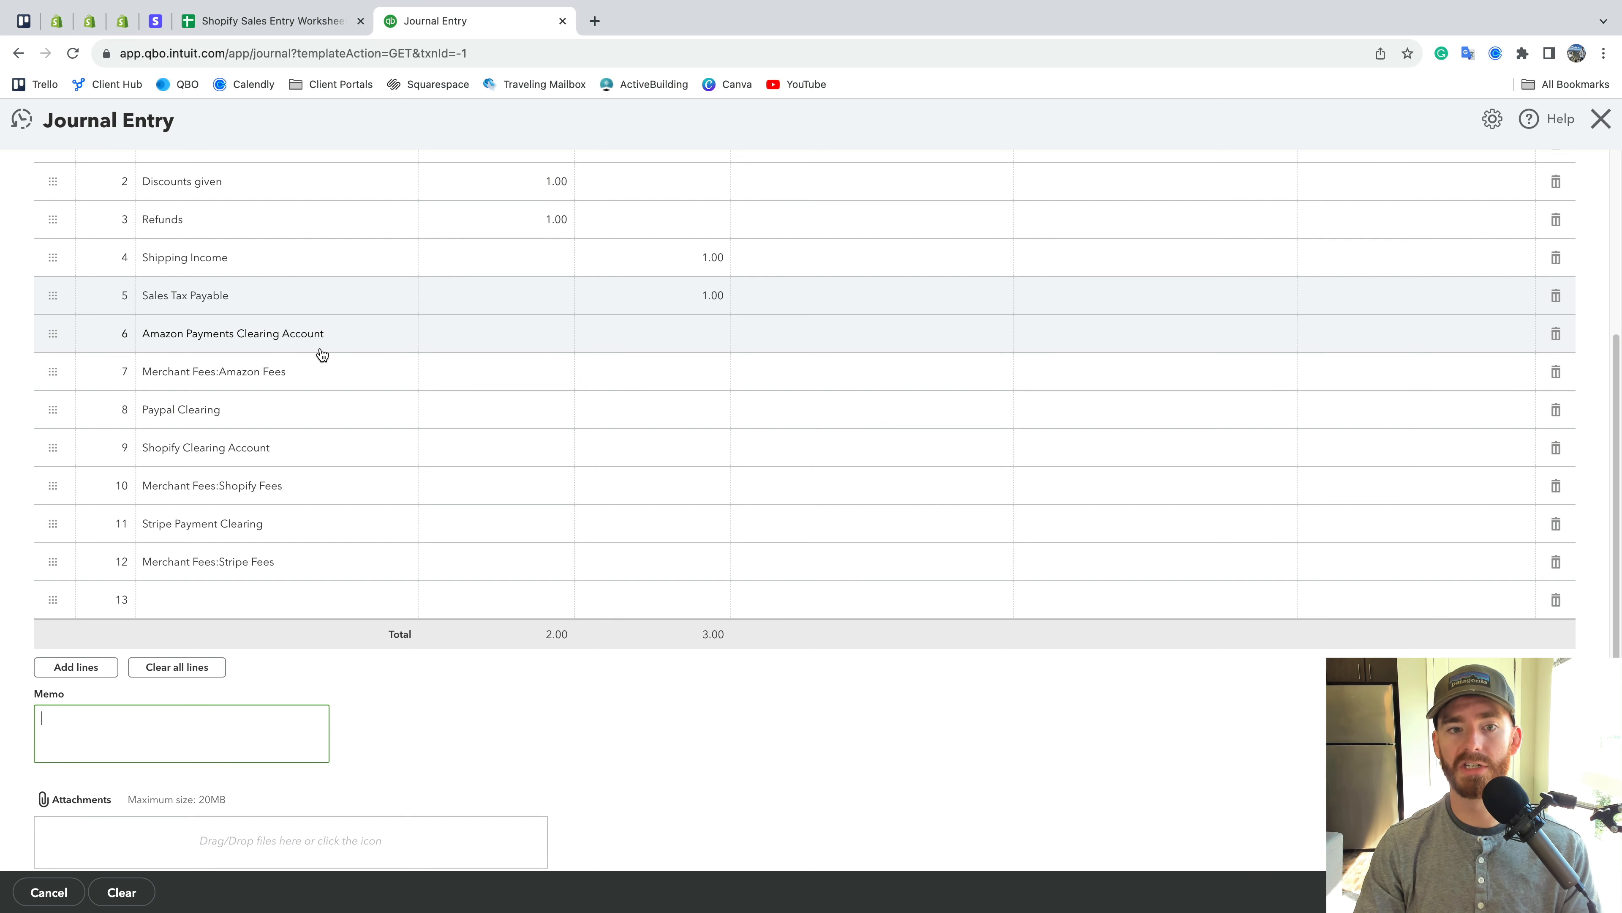
pyautogui.click(516, 333)
pyautogui.write('1')
pyautogui.press('Return')
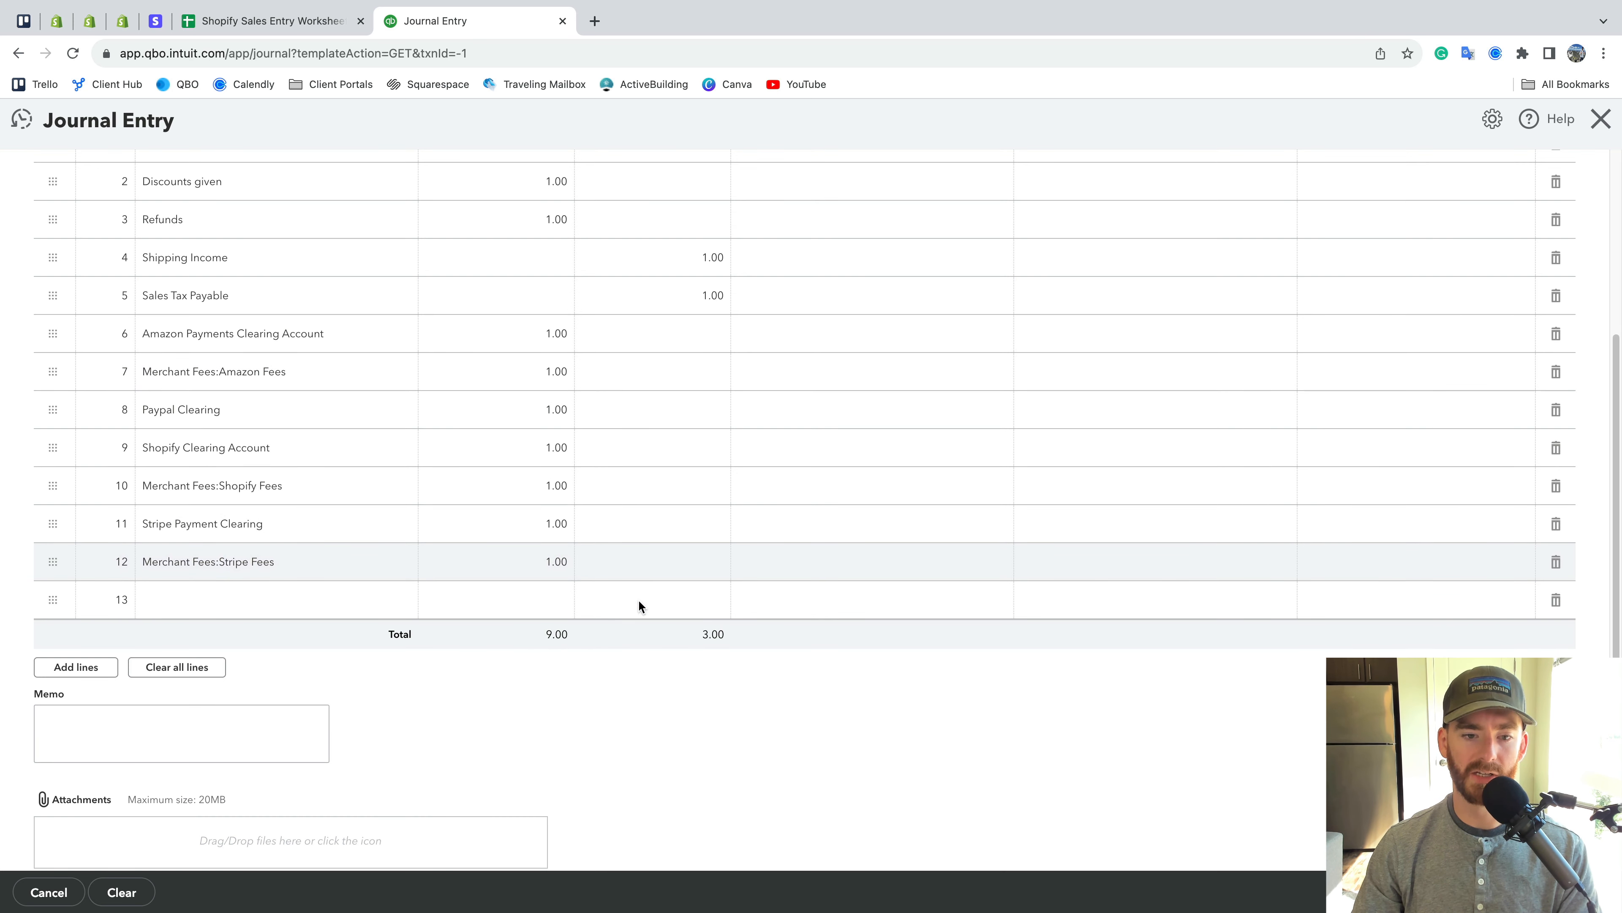
# Change the placeholder credit on the Sales Tax Payable line to 7 to balance the journal entry
pyautogui.scroll(2, 640, 606)
pyautogui.click(691, 362)
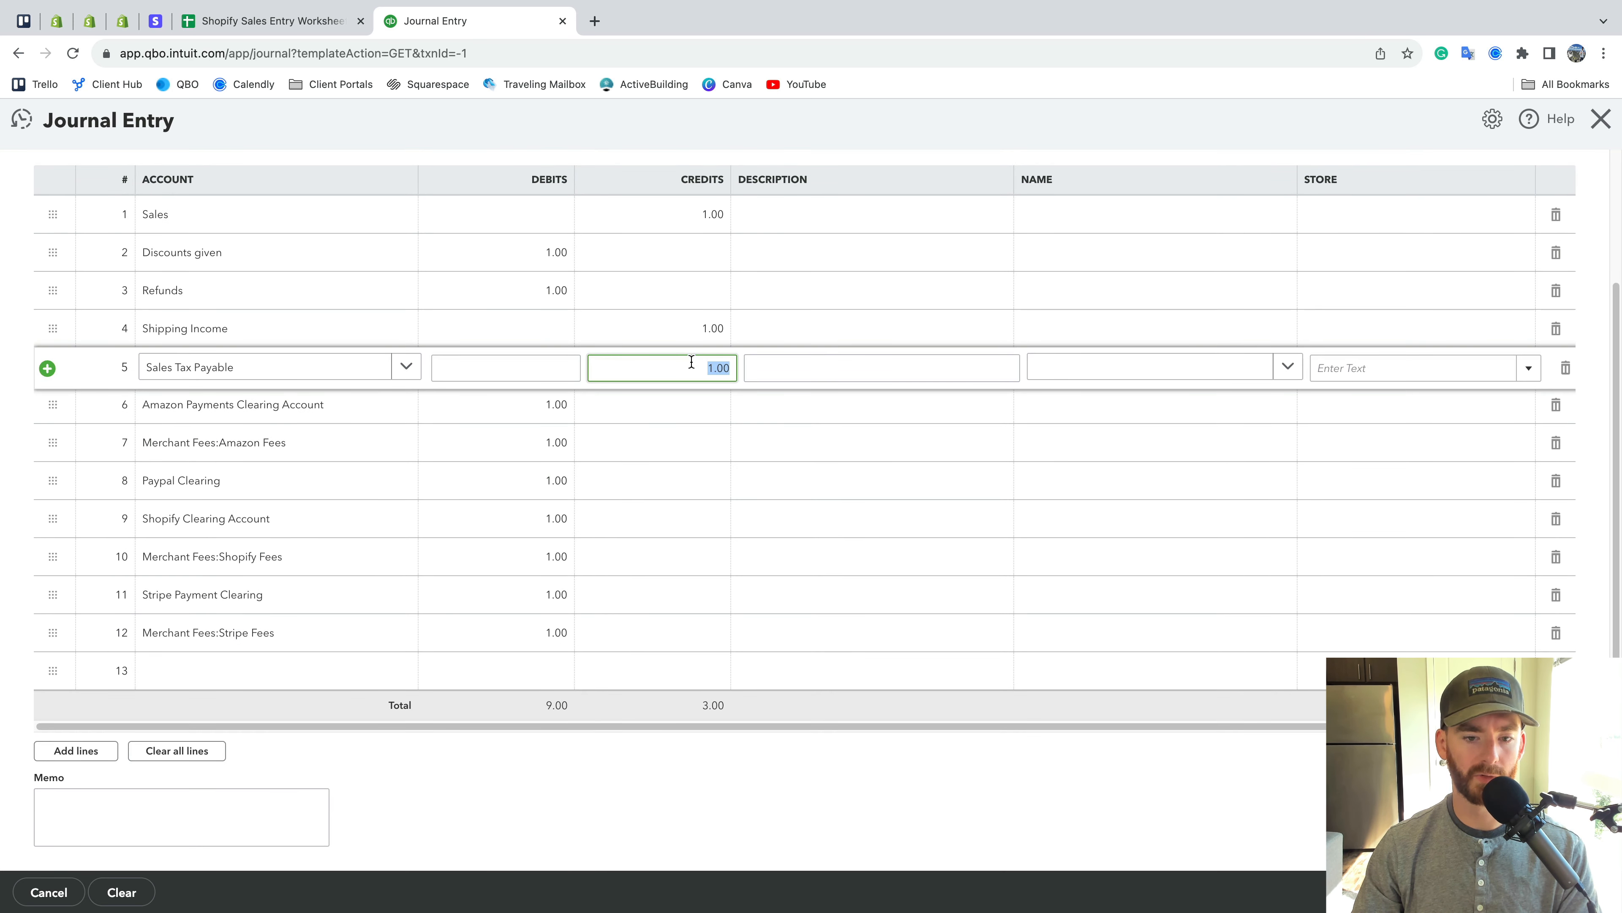
pyautogui.write('7')
pyautogui.click(181, 811)
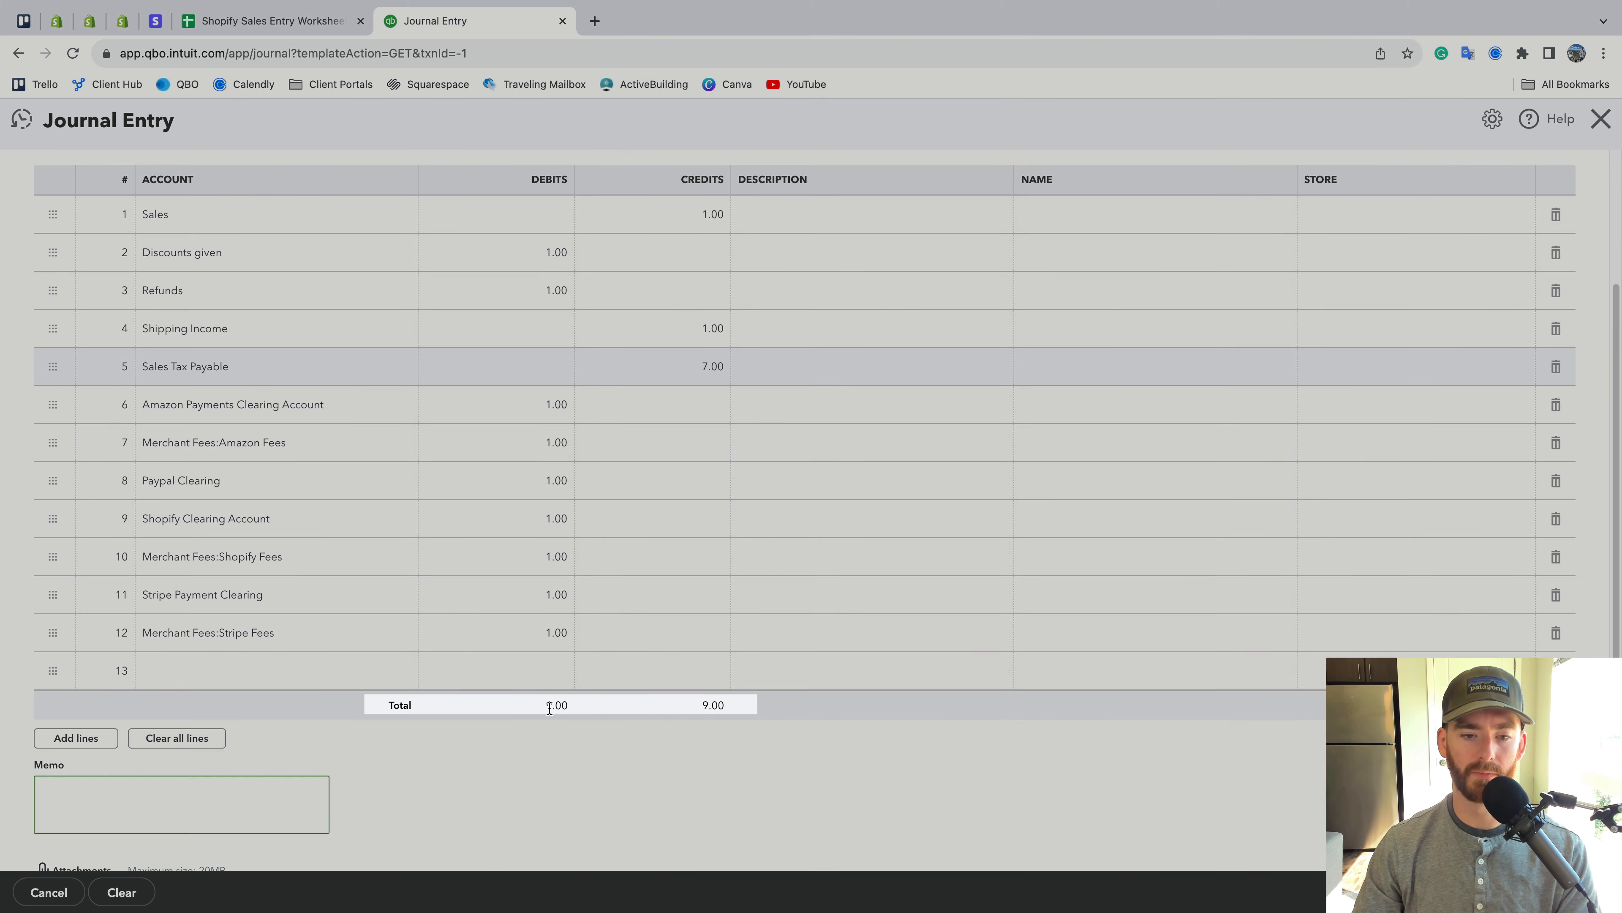
pyautogui.scroll(1, 713, 703)
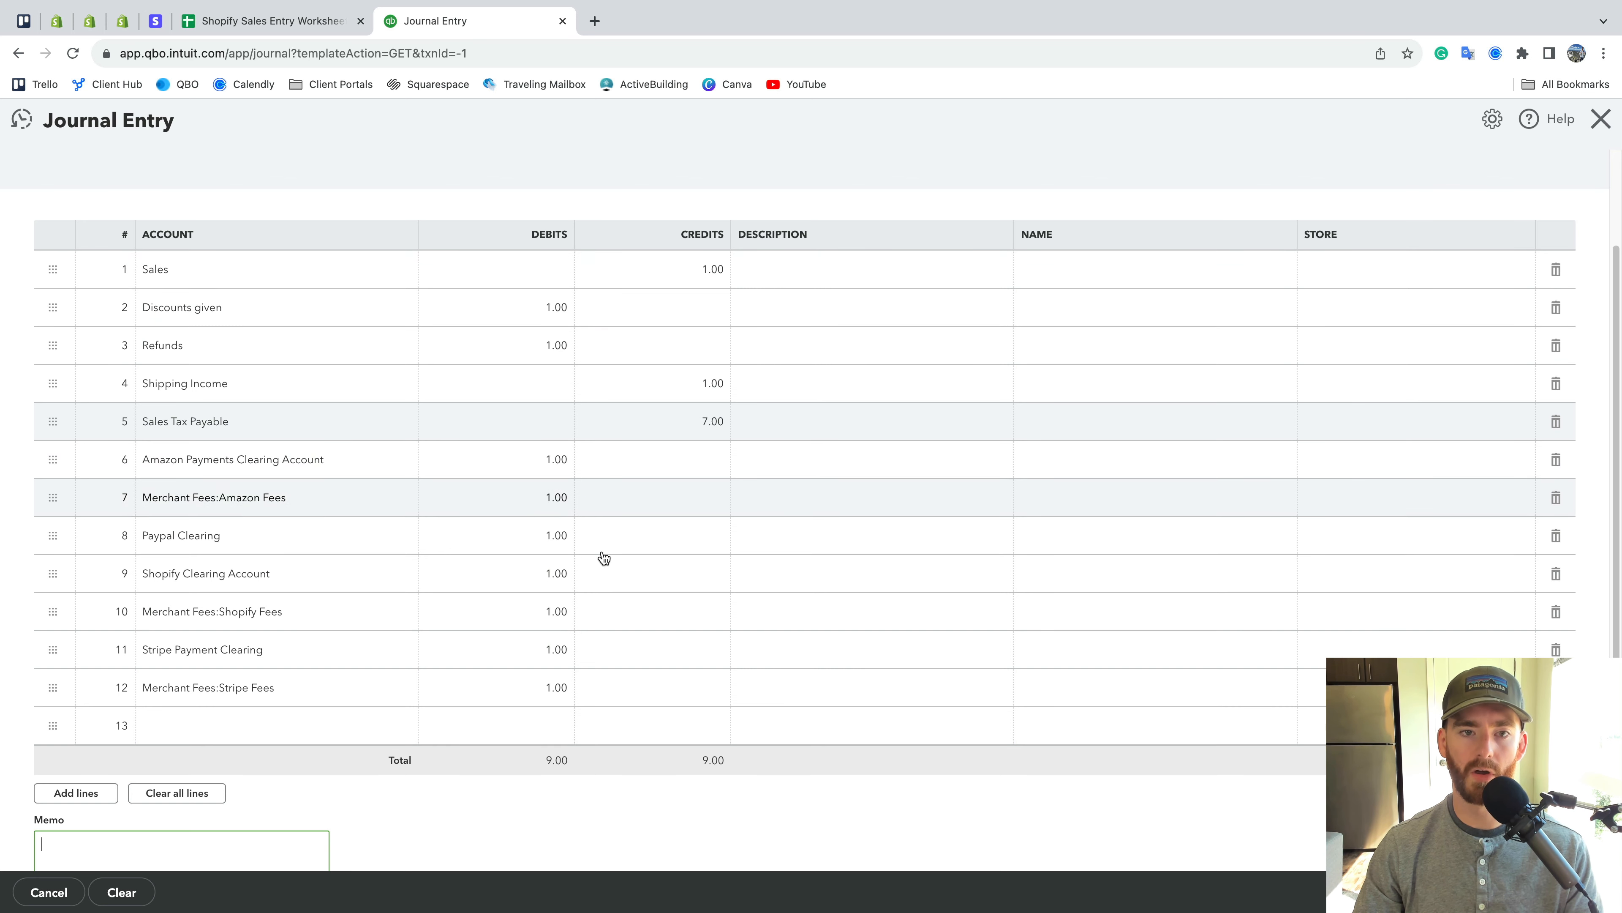
pyautogui.scroll(2, 706, 627)
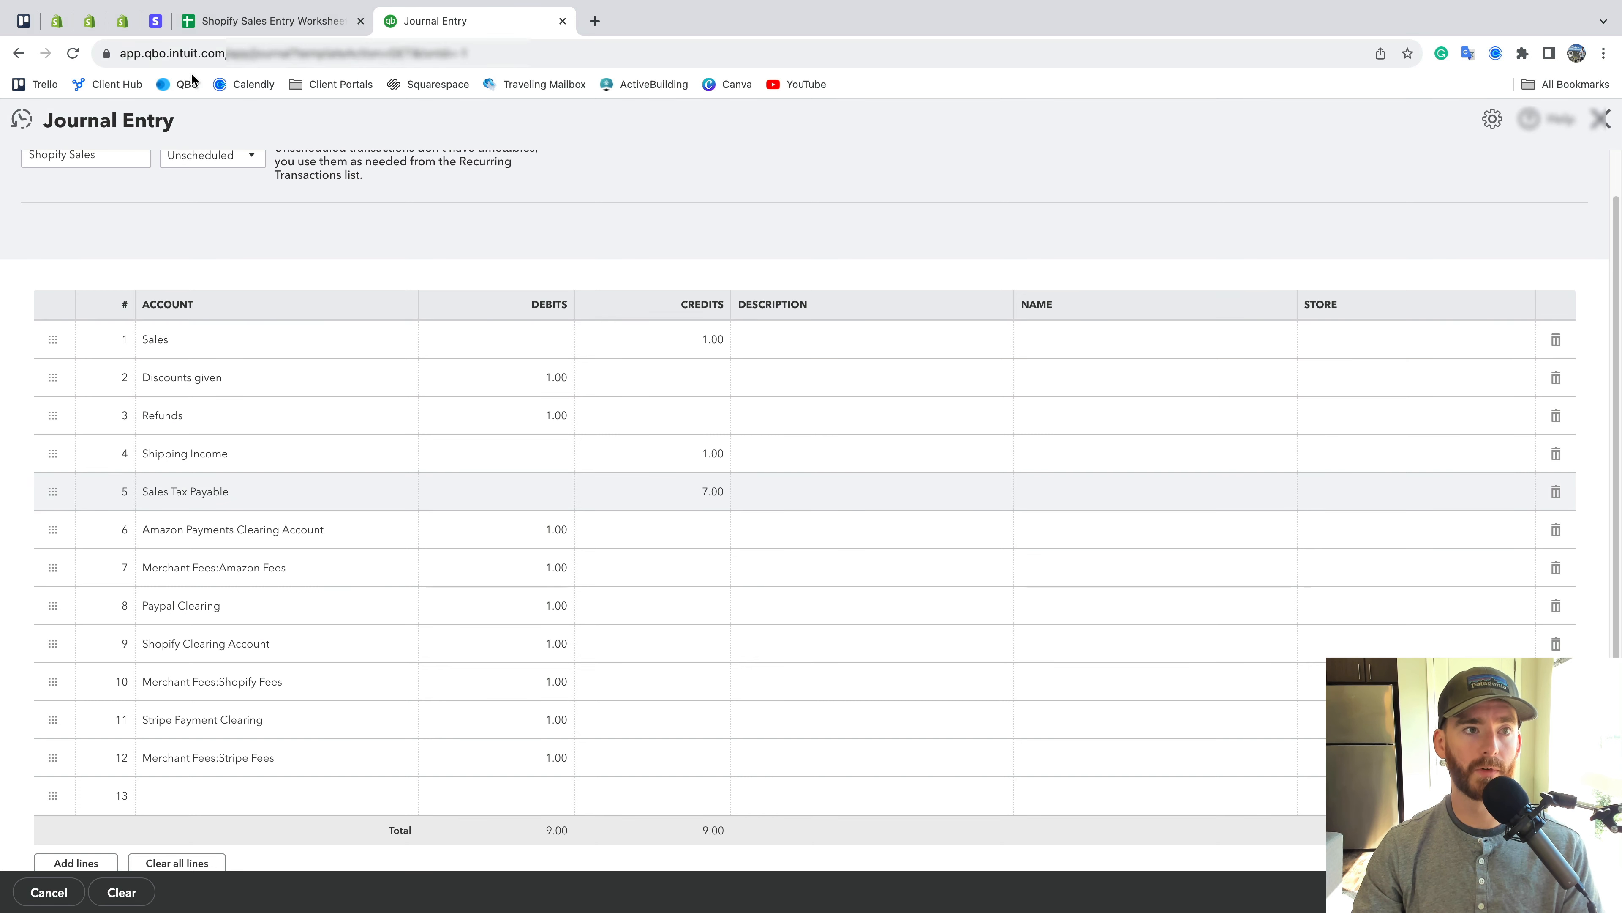
# Check the column names in the Shopify sales report and describe the journal entry's Sales line as "Gross sales"
pyautogui.click(56, 20)
pyautogui.scroll(-1, 677, 375)
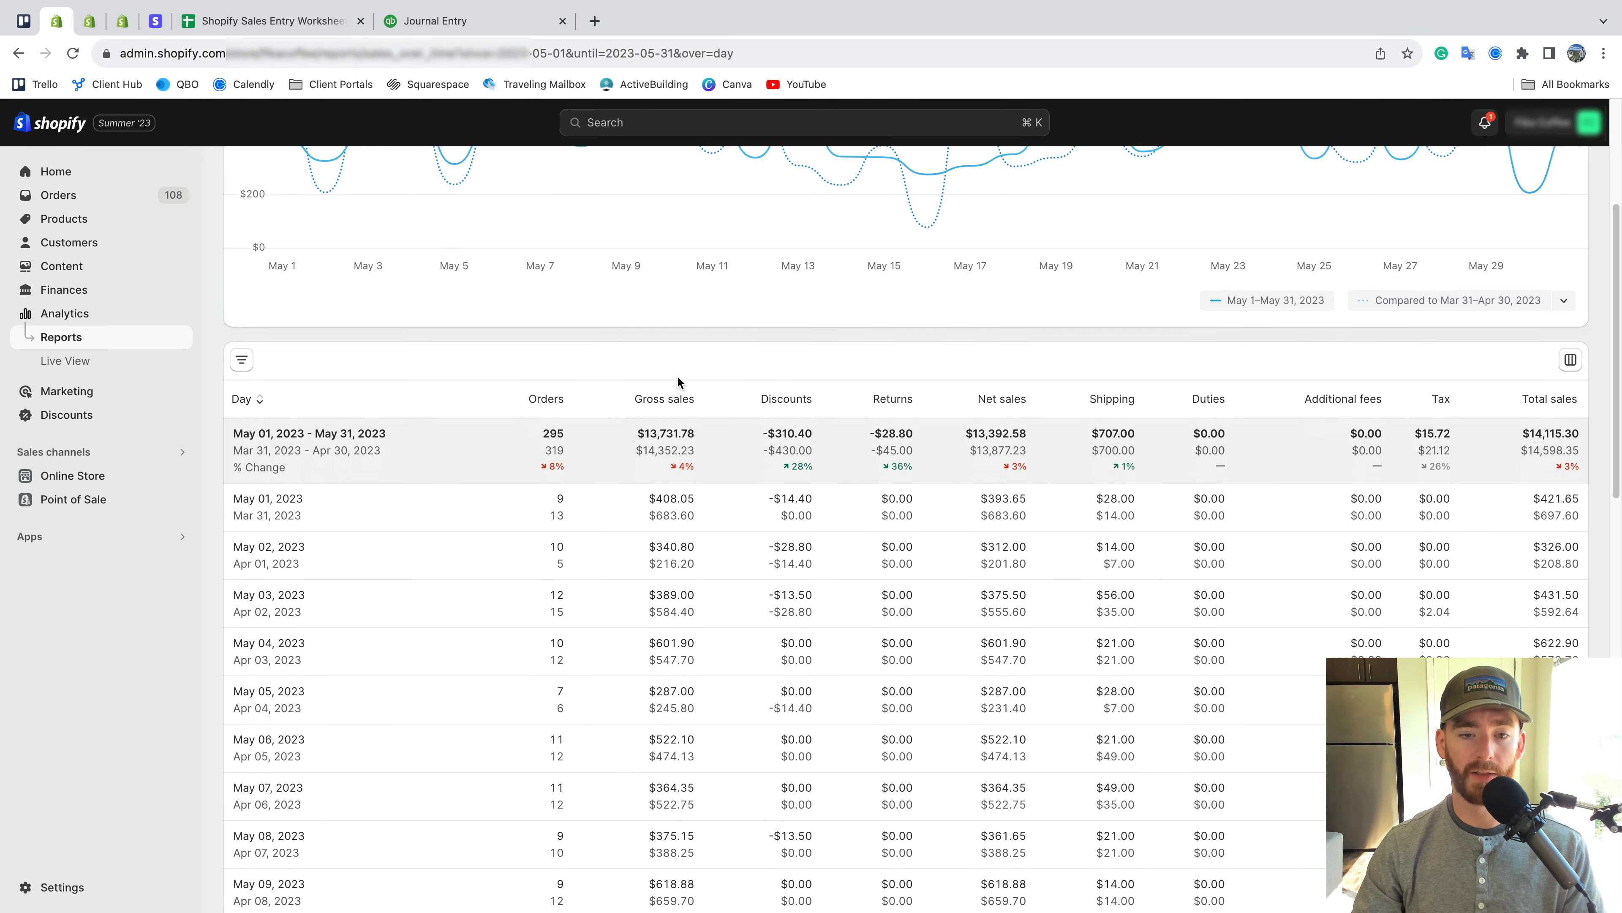
pyautogui.click(504, 20)
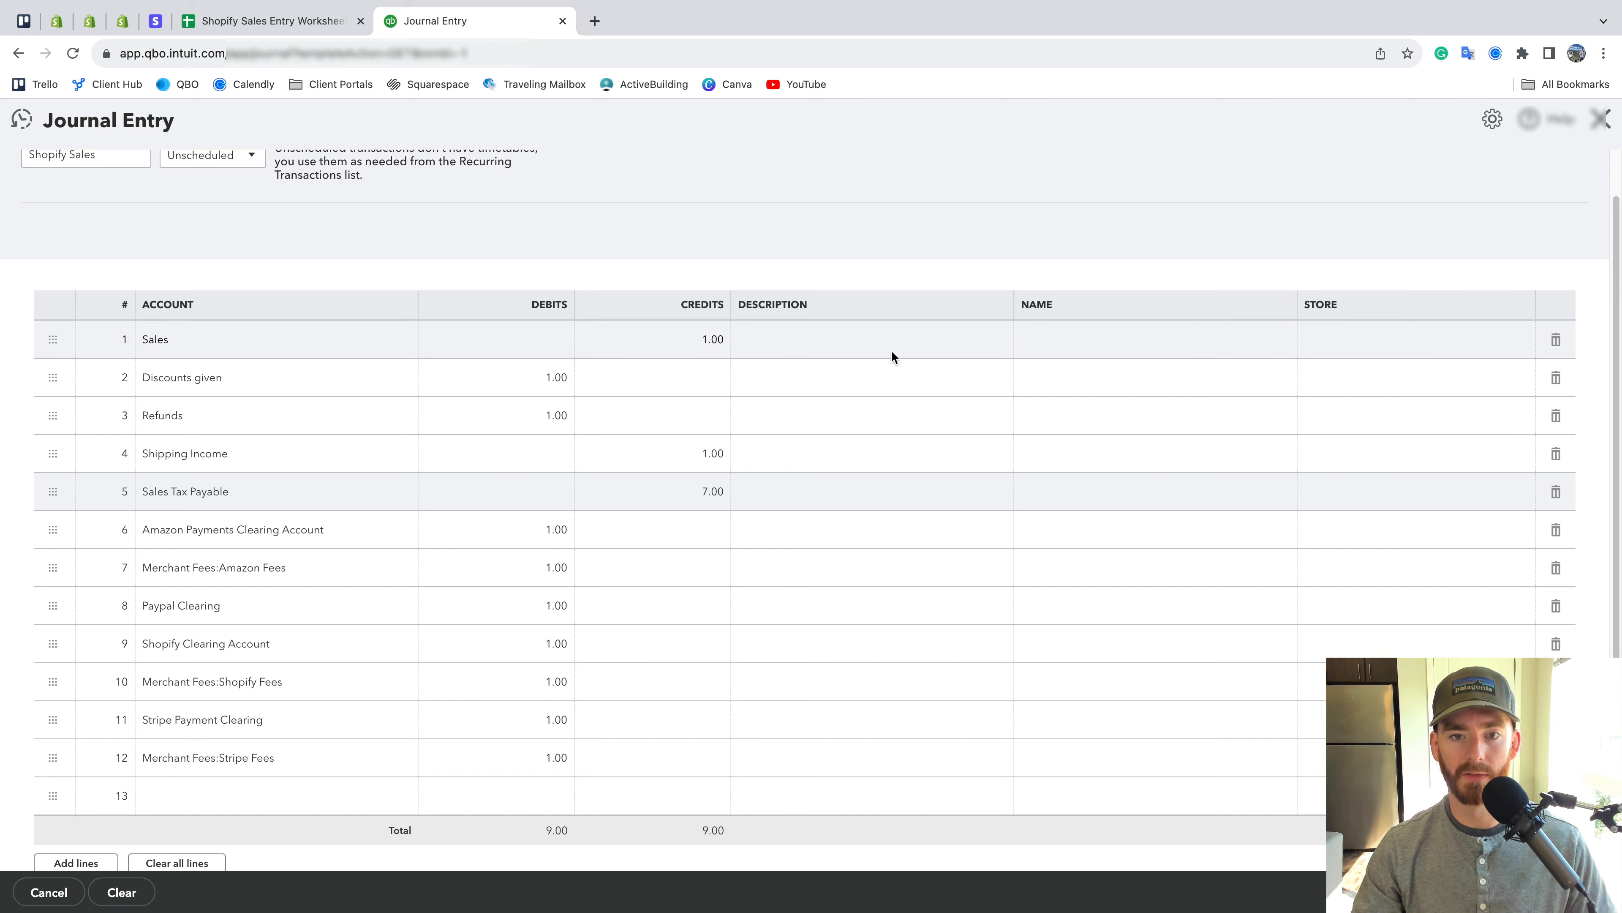
pyautogui.click(870, 338)
# Using the Shopify report's column names, describe the Discounts given line as "Discounts" and the Refunds line as "Returns"
pyautogui.click(869, 377)
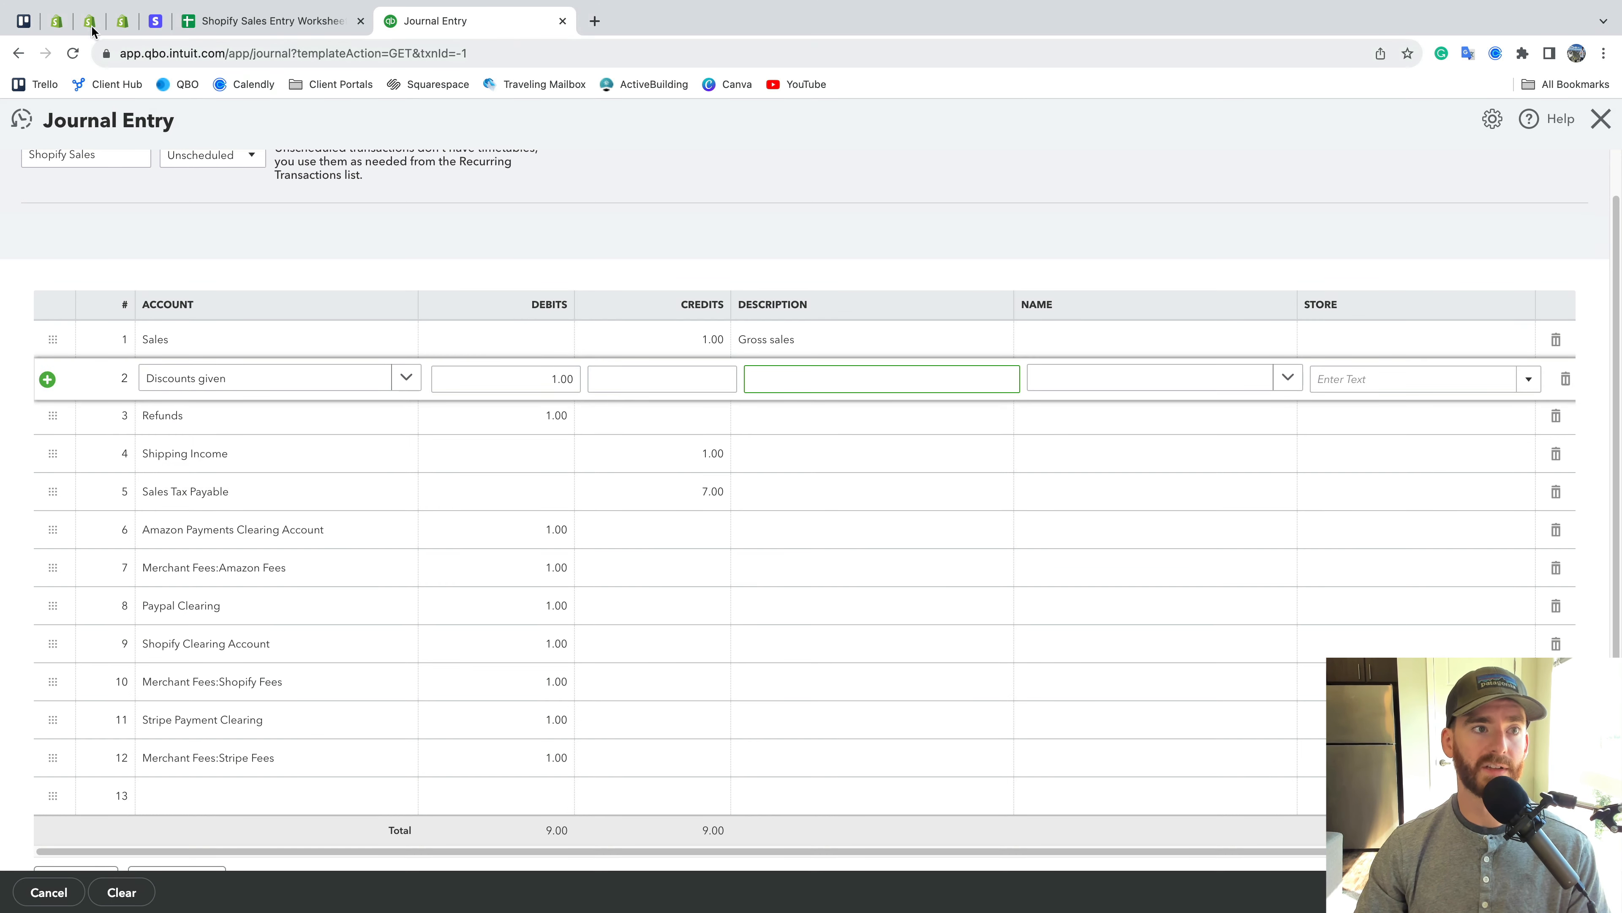
pyautogui.click(56, 21)
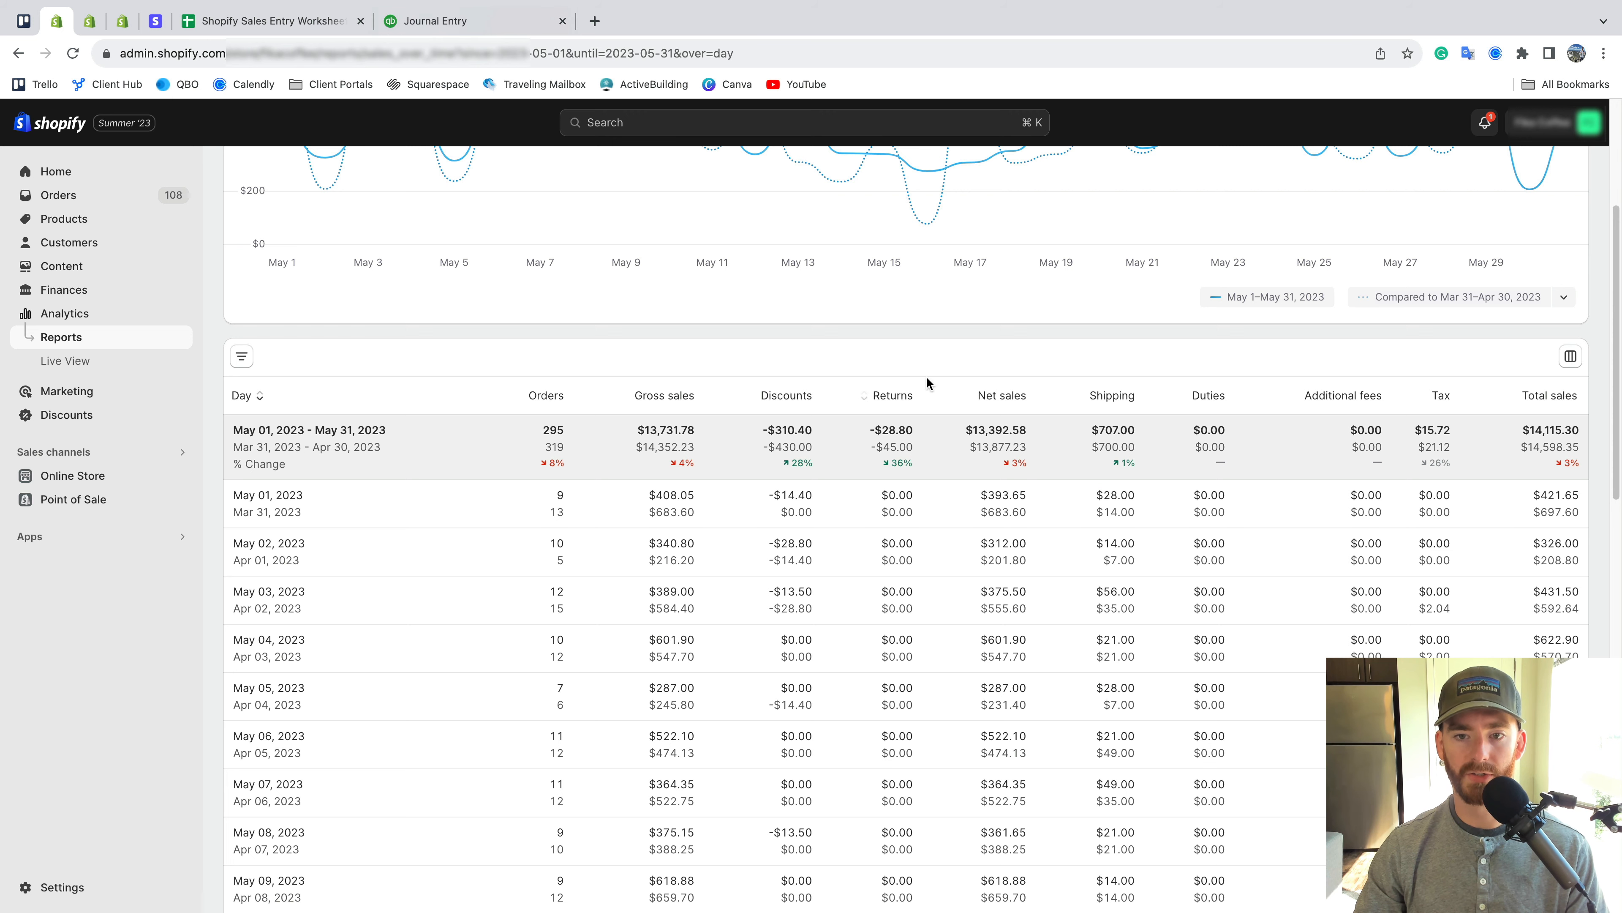
pyautogui.click(520, 24)
pyautogui.click(891, 377)
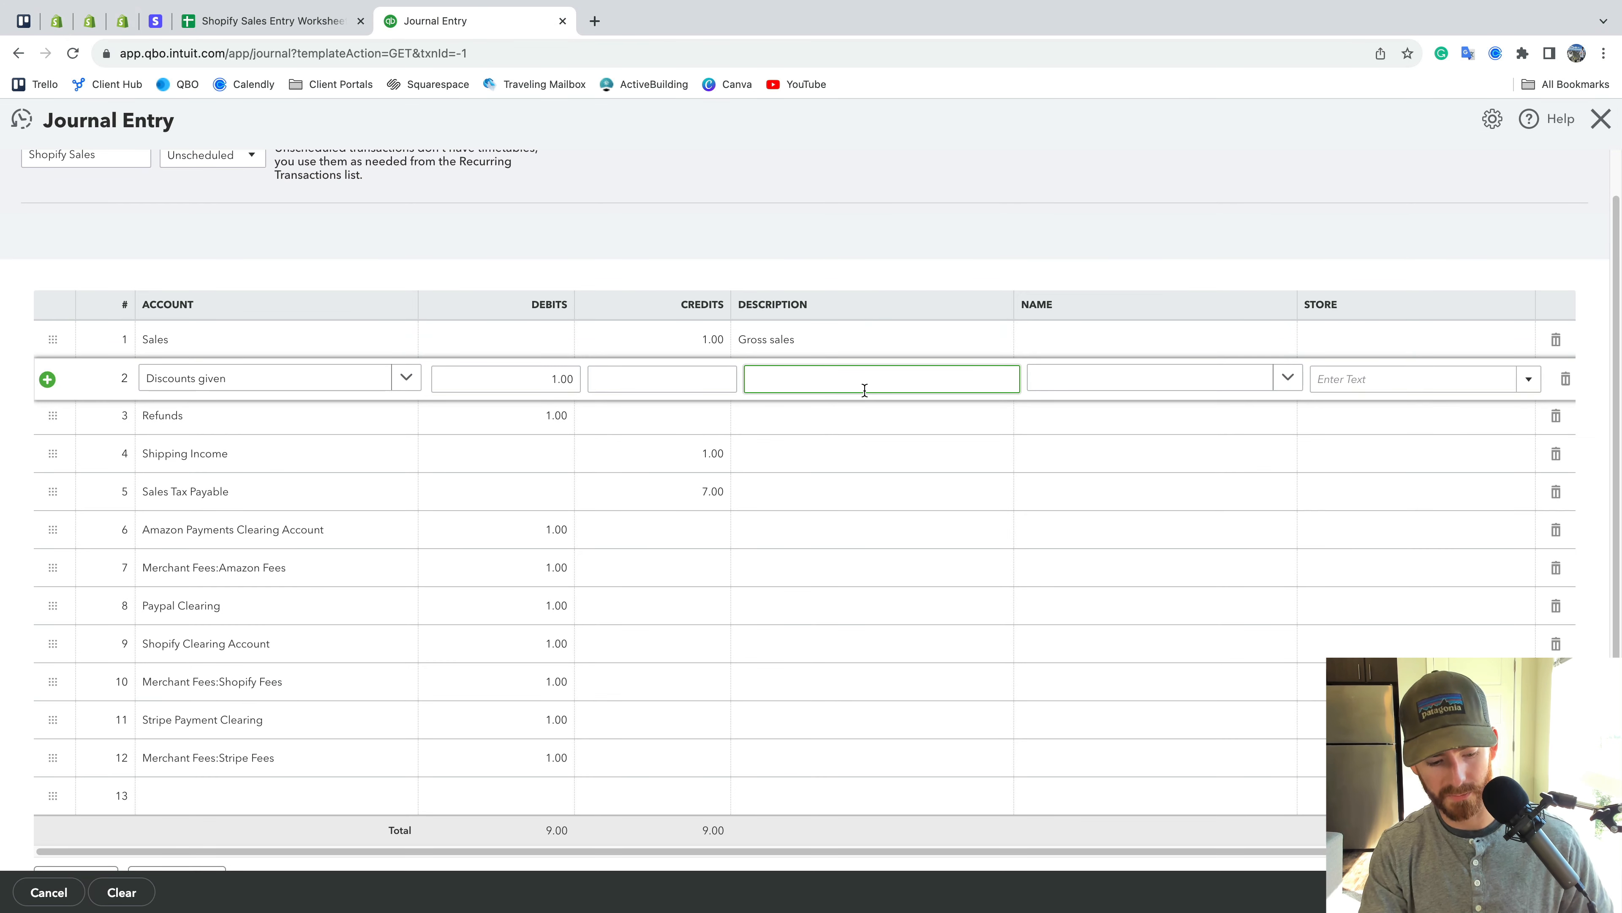
pyautogui.write('Discounts')
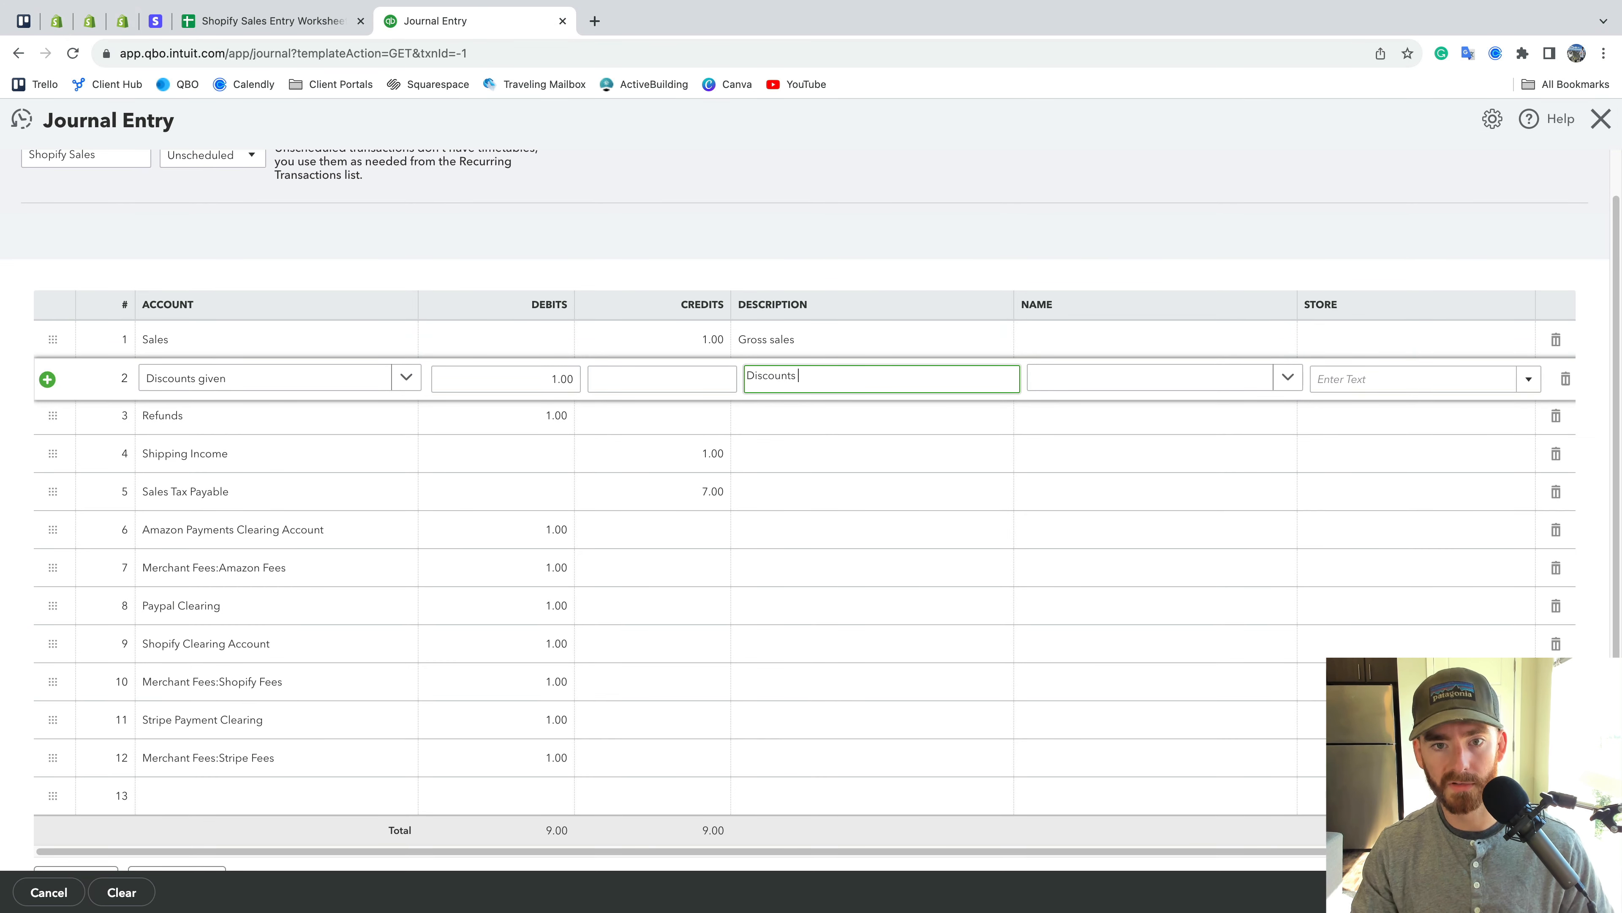
pyautogui.click(842, 416)
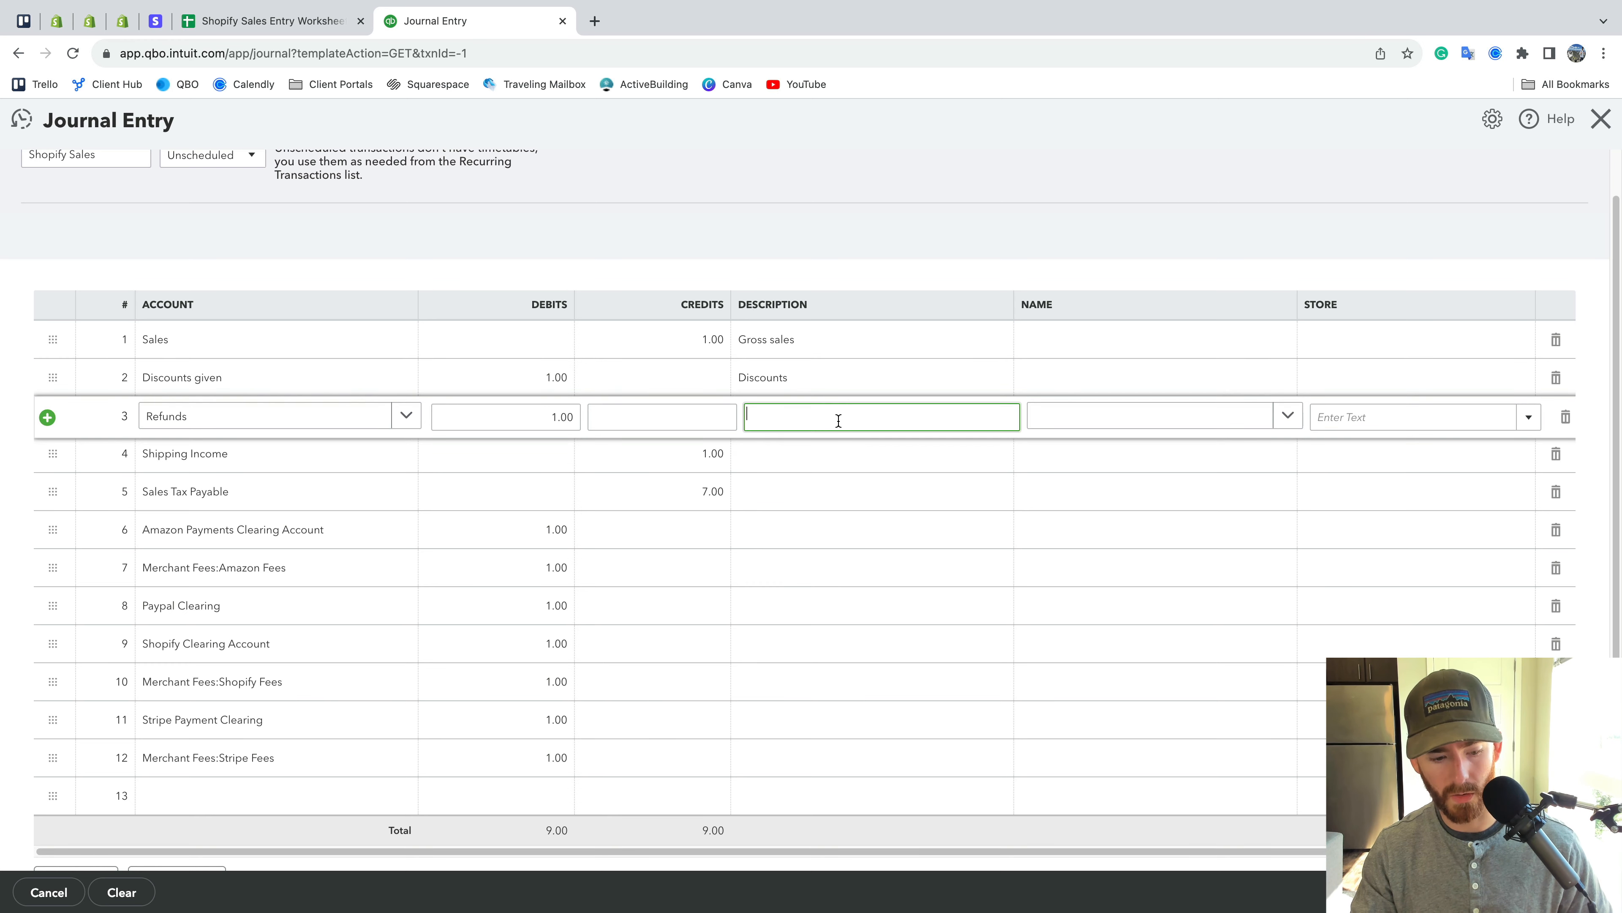
pyautogui.write('Returns')
# Check the Shopify sales report's columns again and describe the Shipping Income line as "Shipping"
pyautogui.click(58, 23)
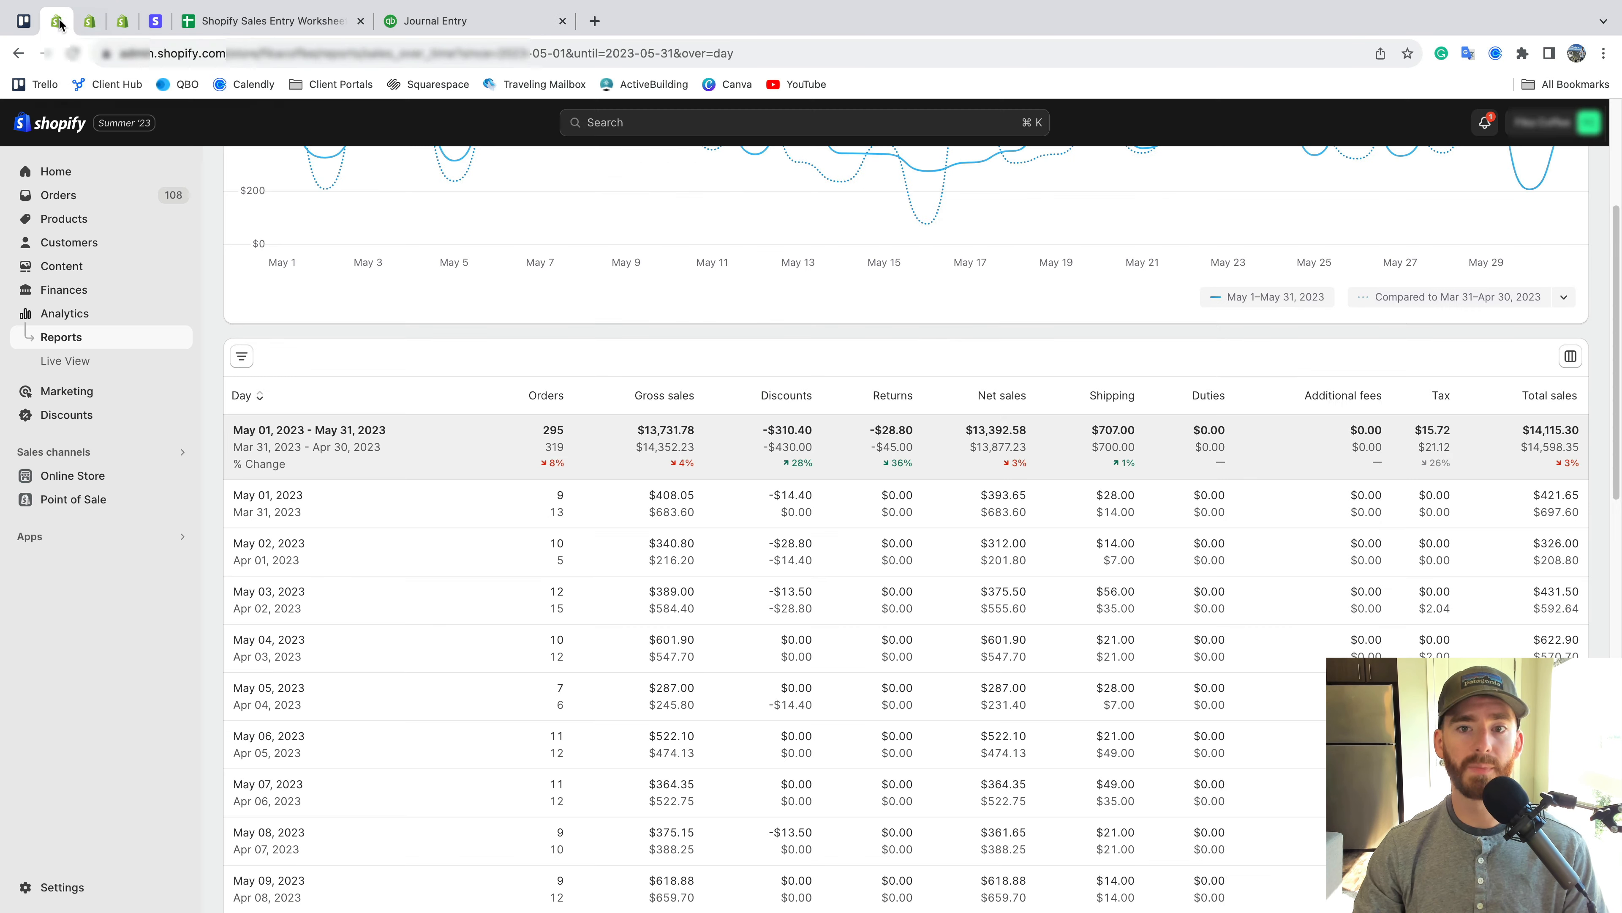
pyautogui.click(453, 29)
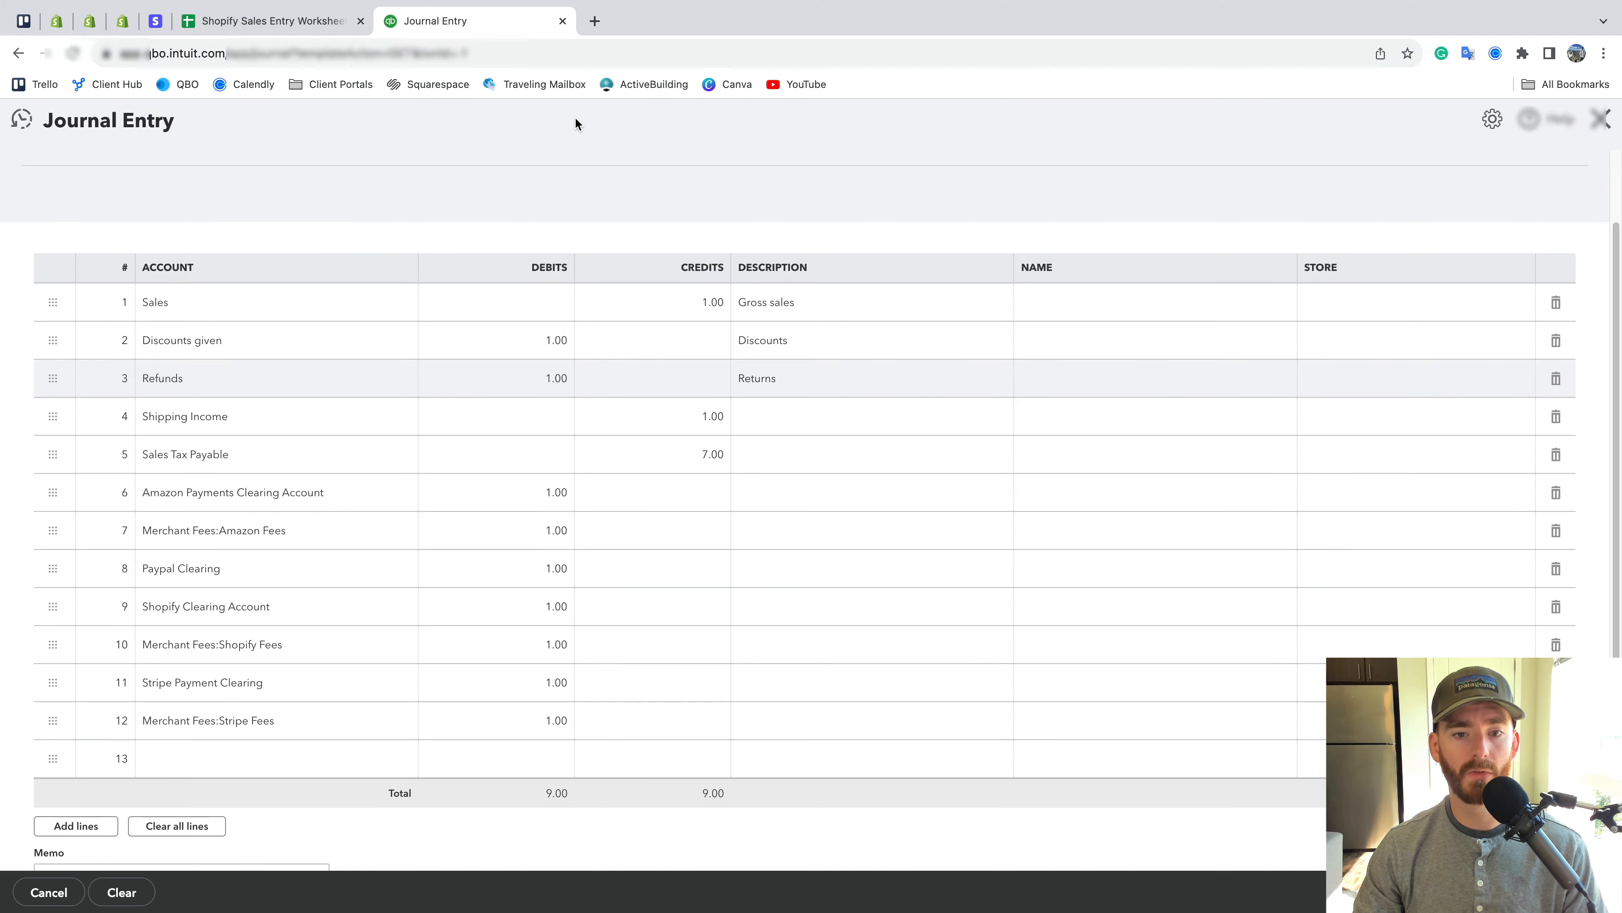
pyautogui.click(813, 417)
pyautogui.write('Shipping')
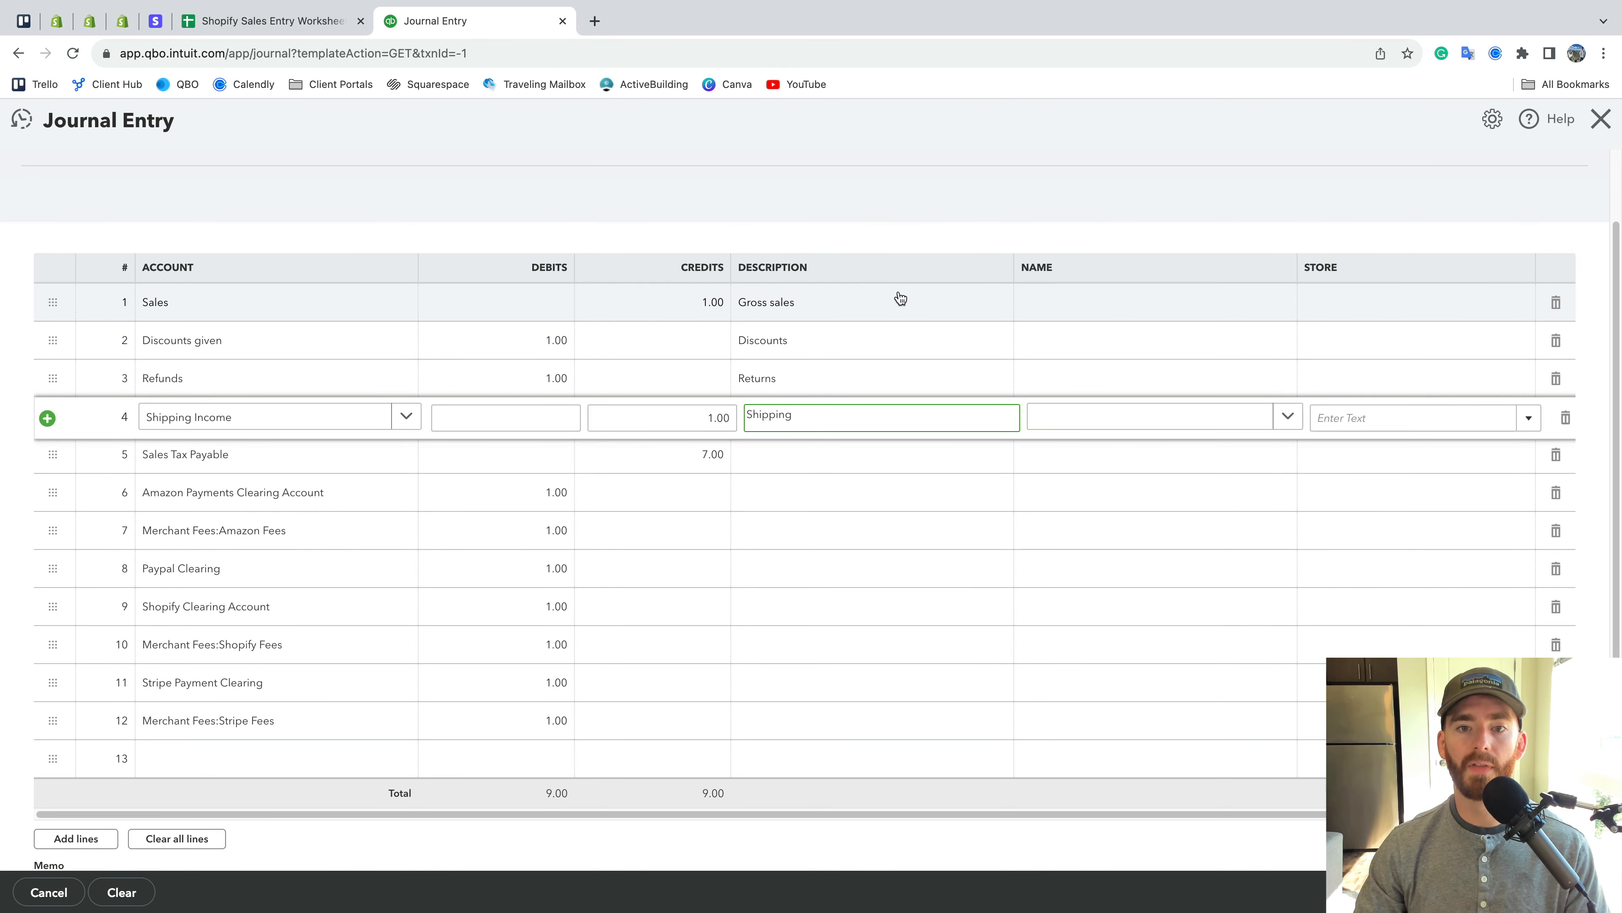
# Extend the Sales line's description to "Gross sales. Credit" and the Discounts given line's description to "Discounts Debit"
pyautogui.click(876, 297)
pyautogui.click(876, 299)
pyautogui.write('. ')
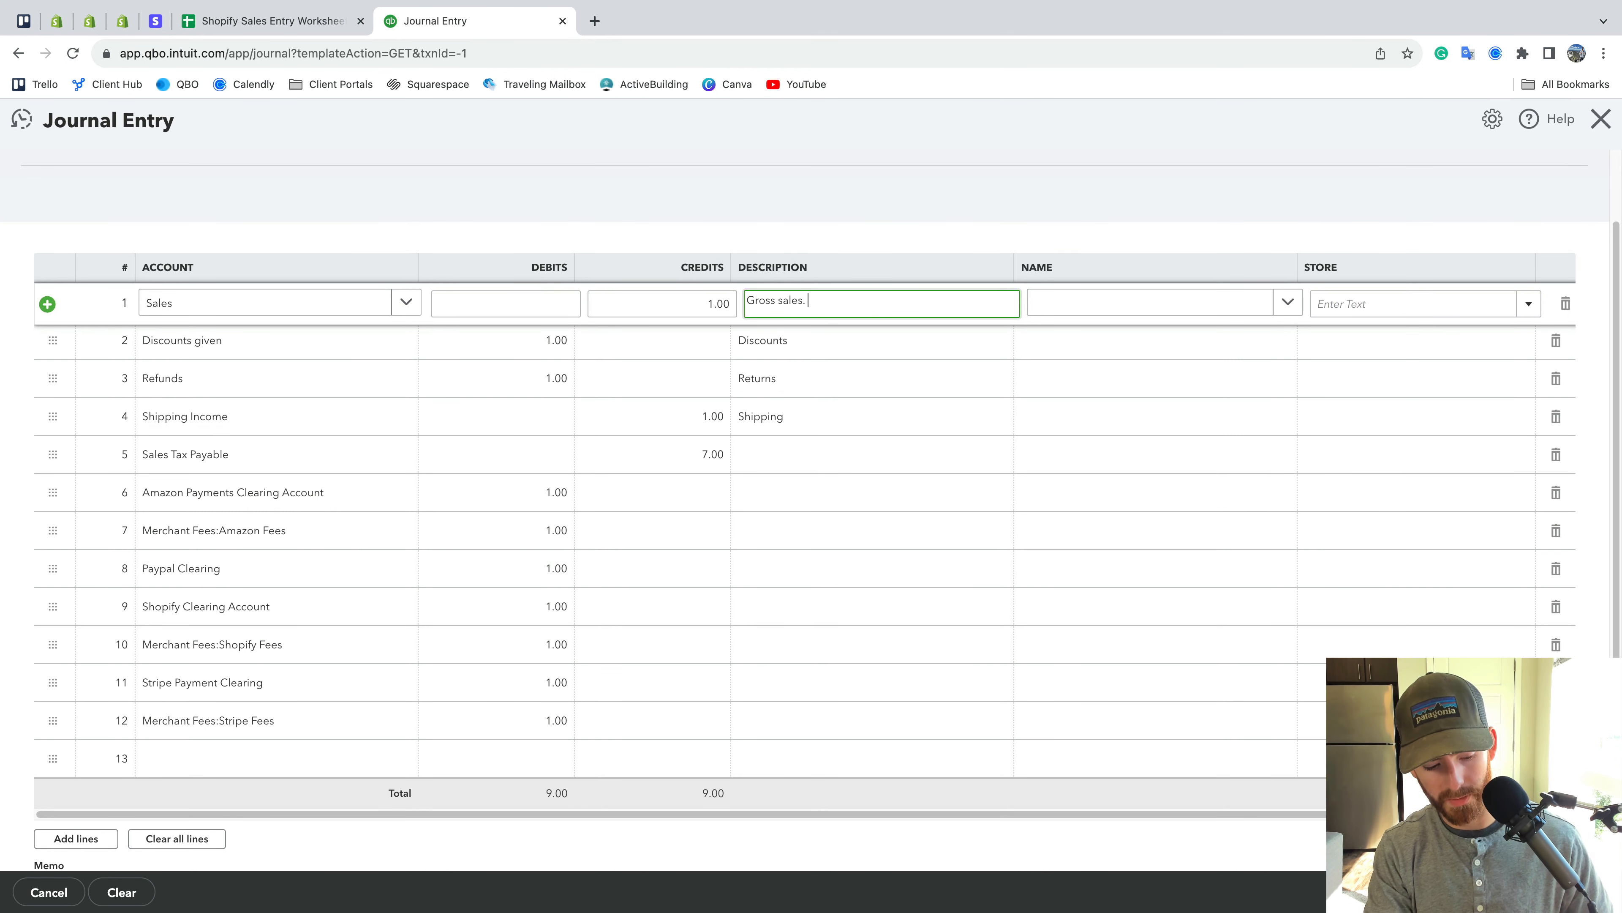
pyautogui.write('Credit')
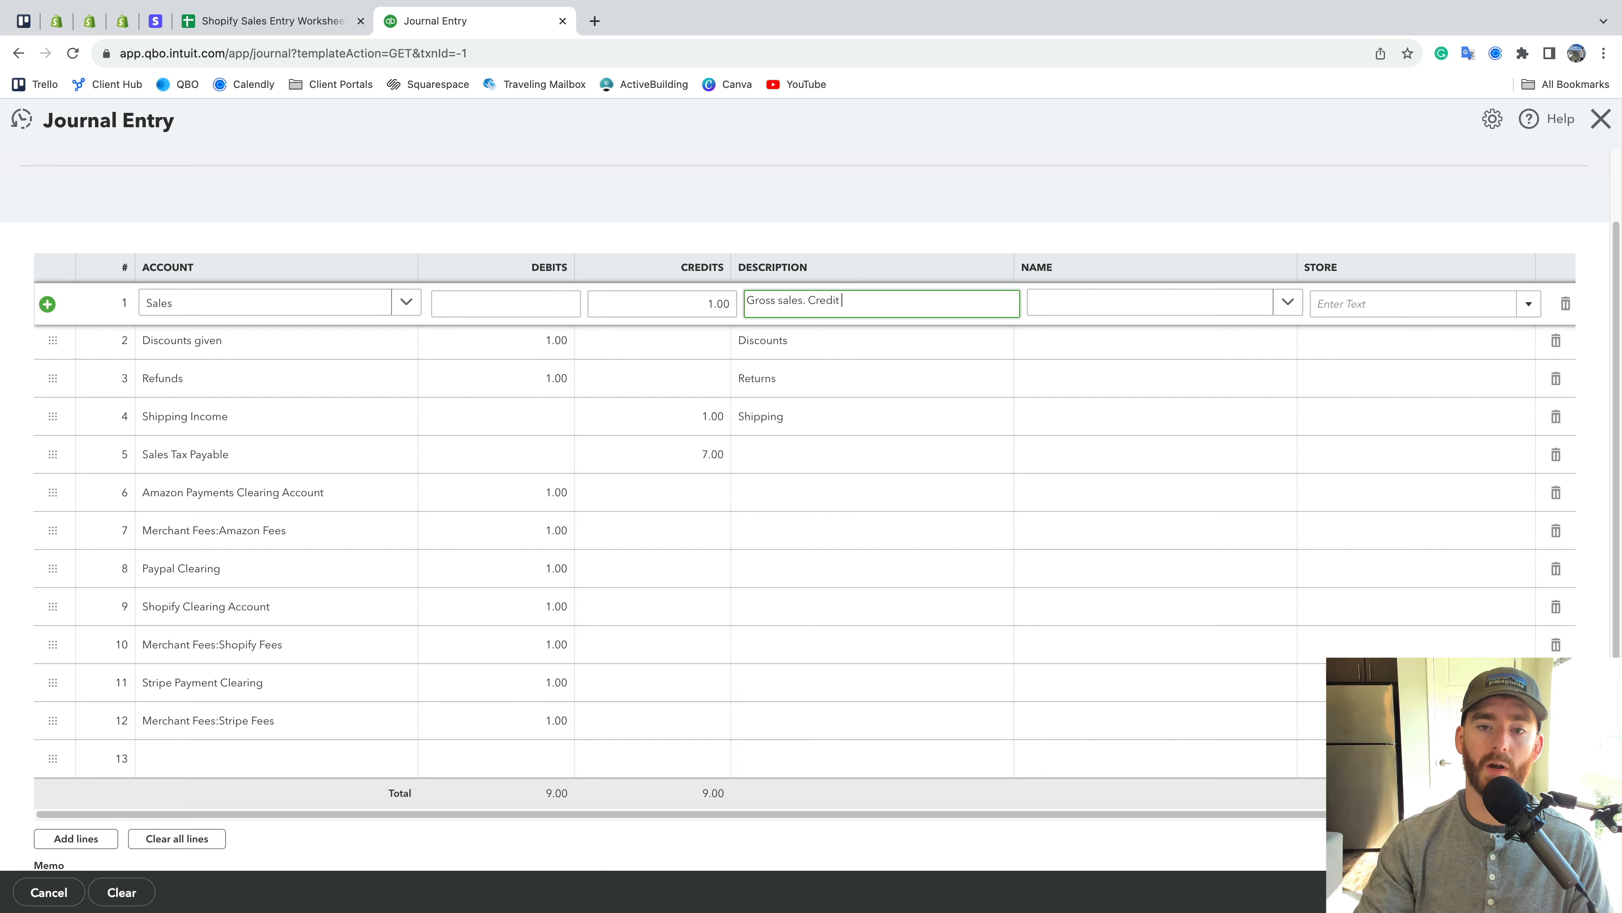
pyautogui.click(874, 342)
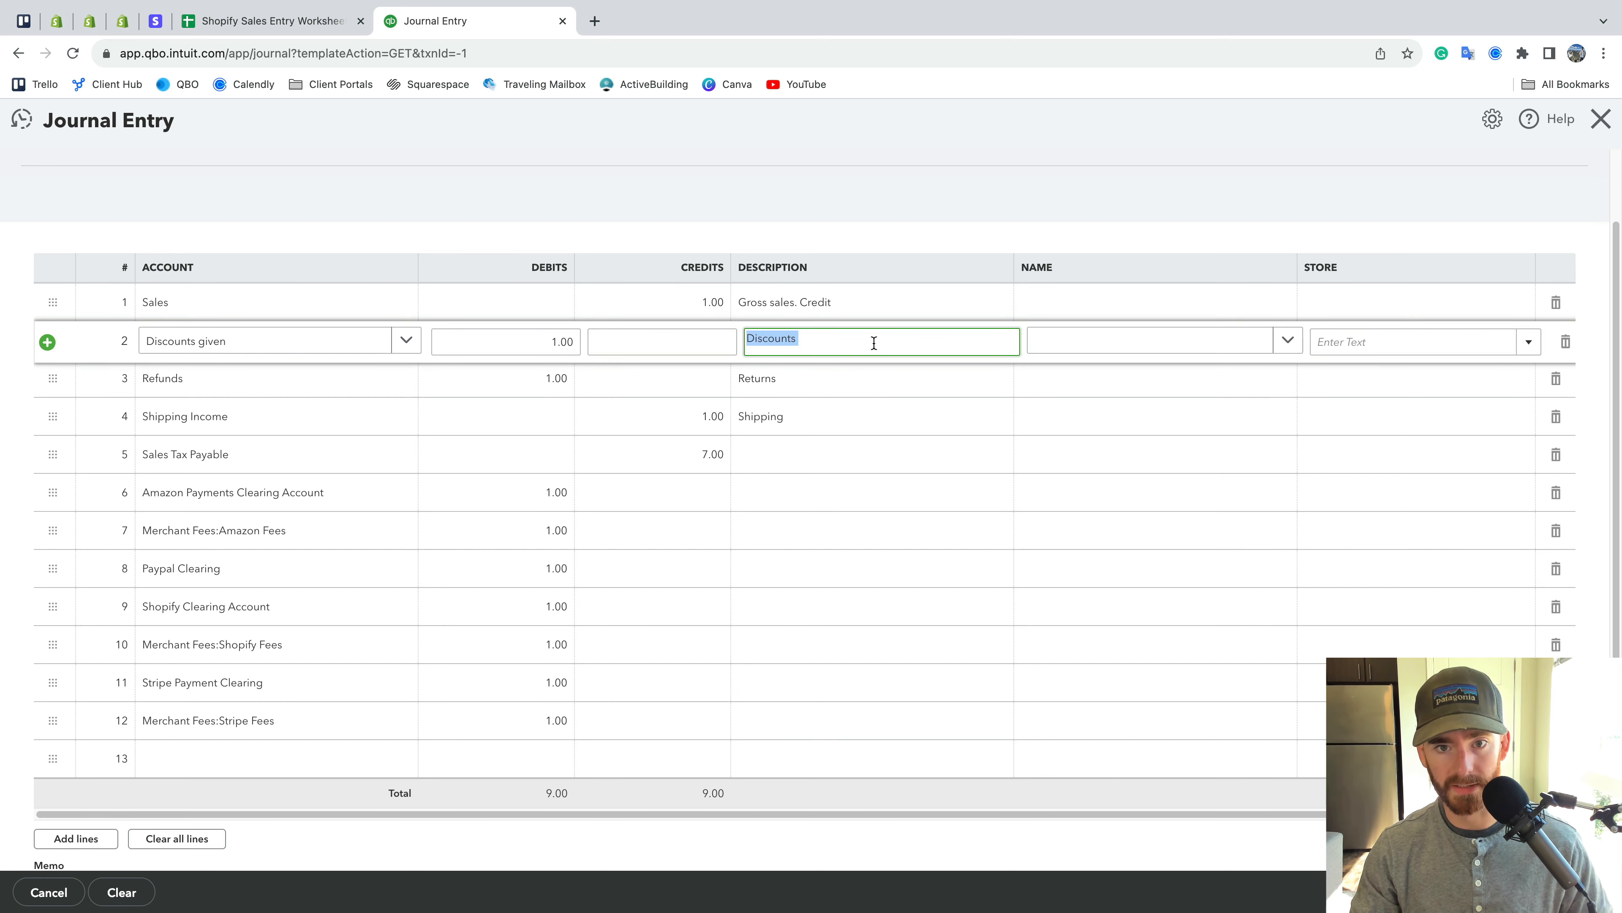
pyautogui.click(873, 343)
pyautogui.write('Debit')
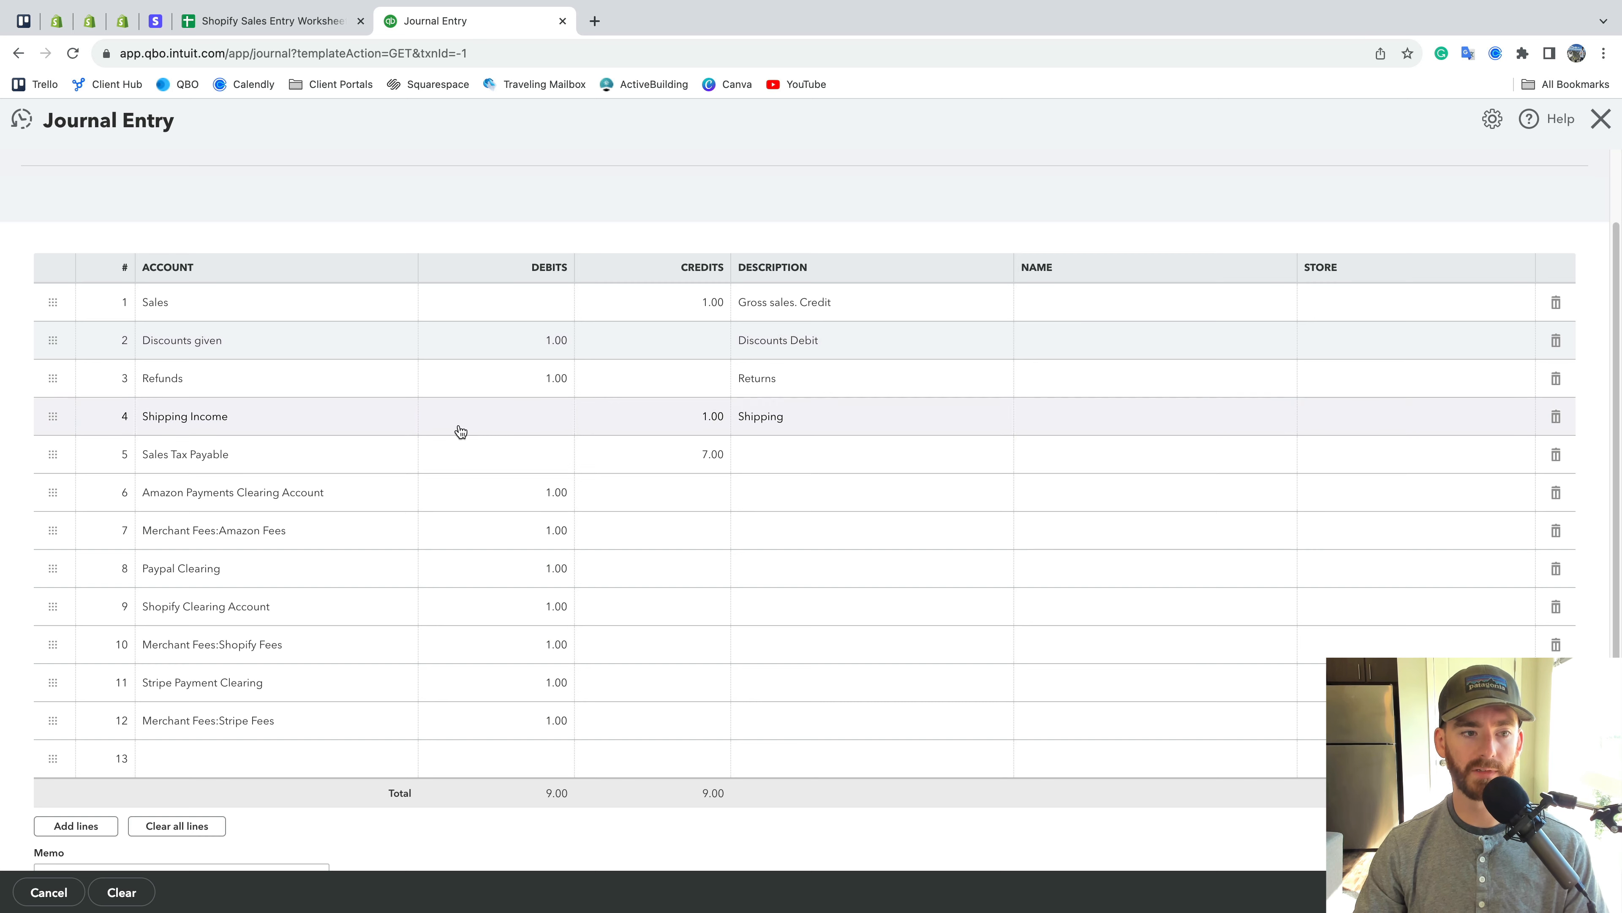
# Consult the Shopify sales report for the tax column and describe the Sales Tax Payable line as "Tax"
pyautogui.click(61, 21)
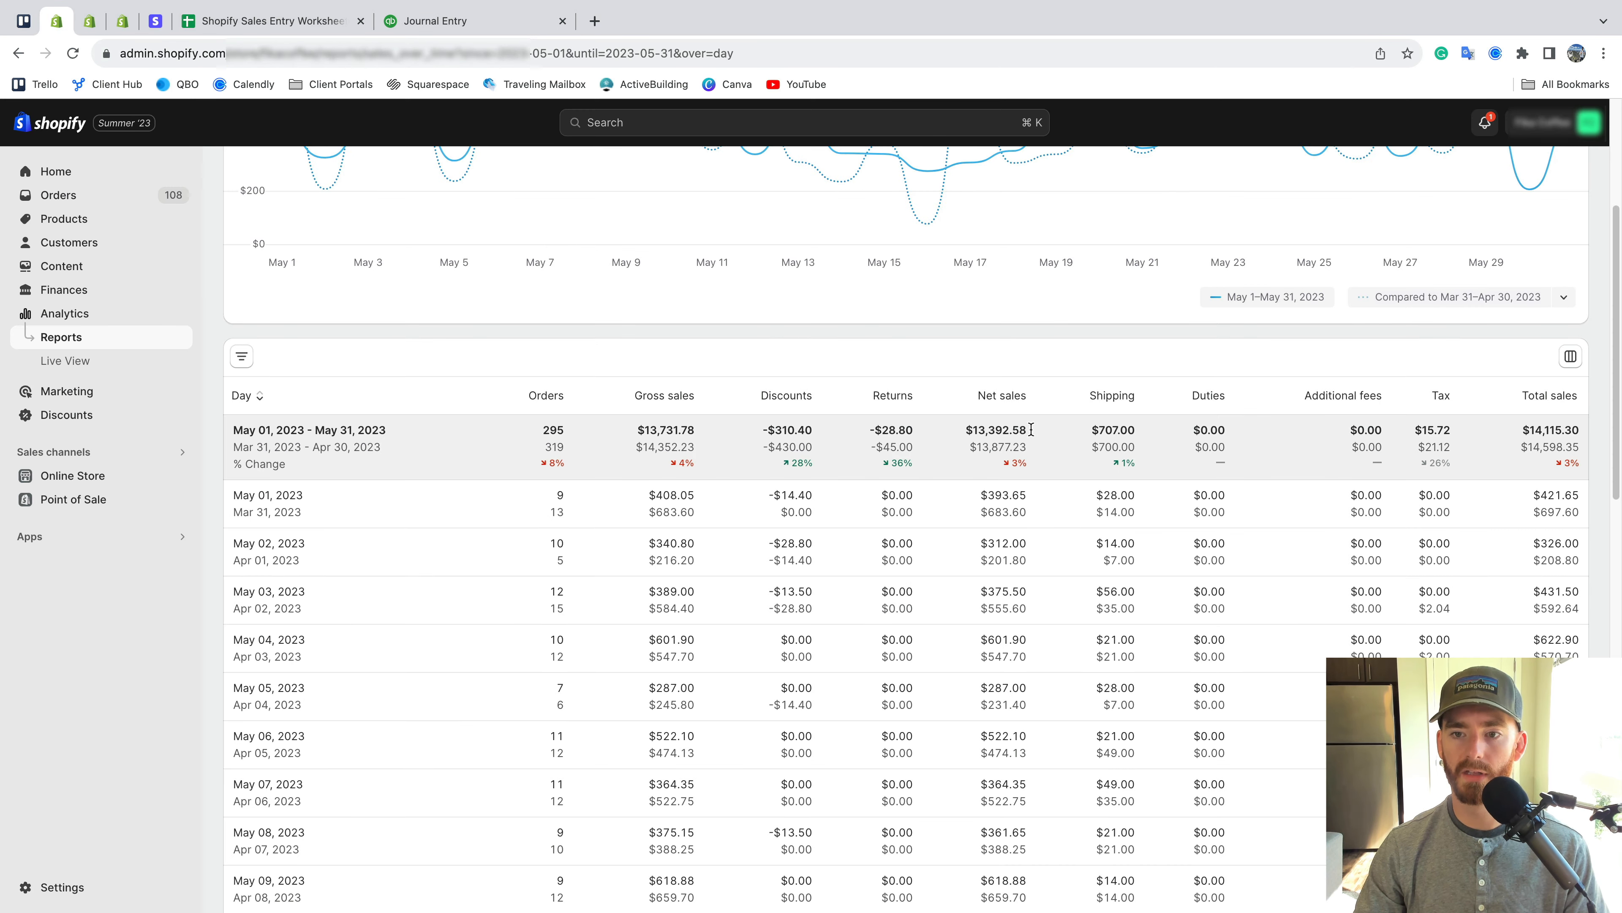
pyautogui.click(433, 23)
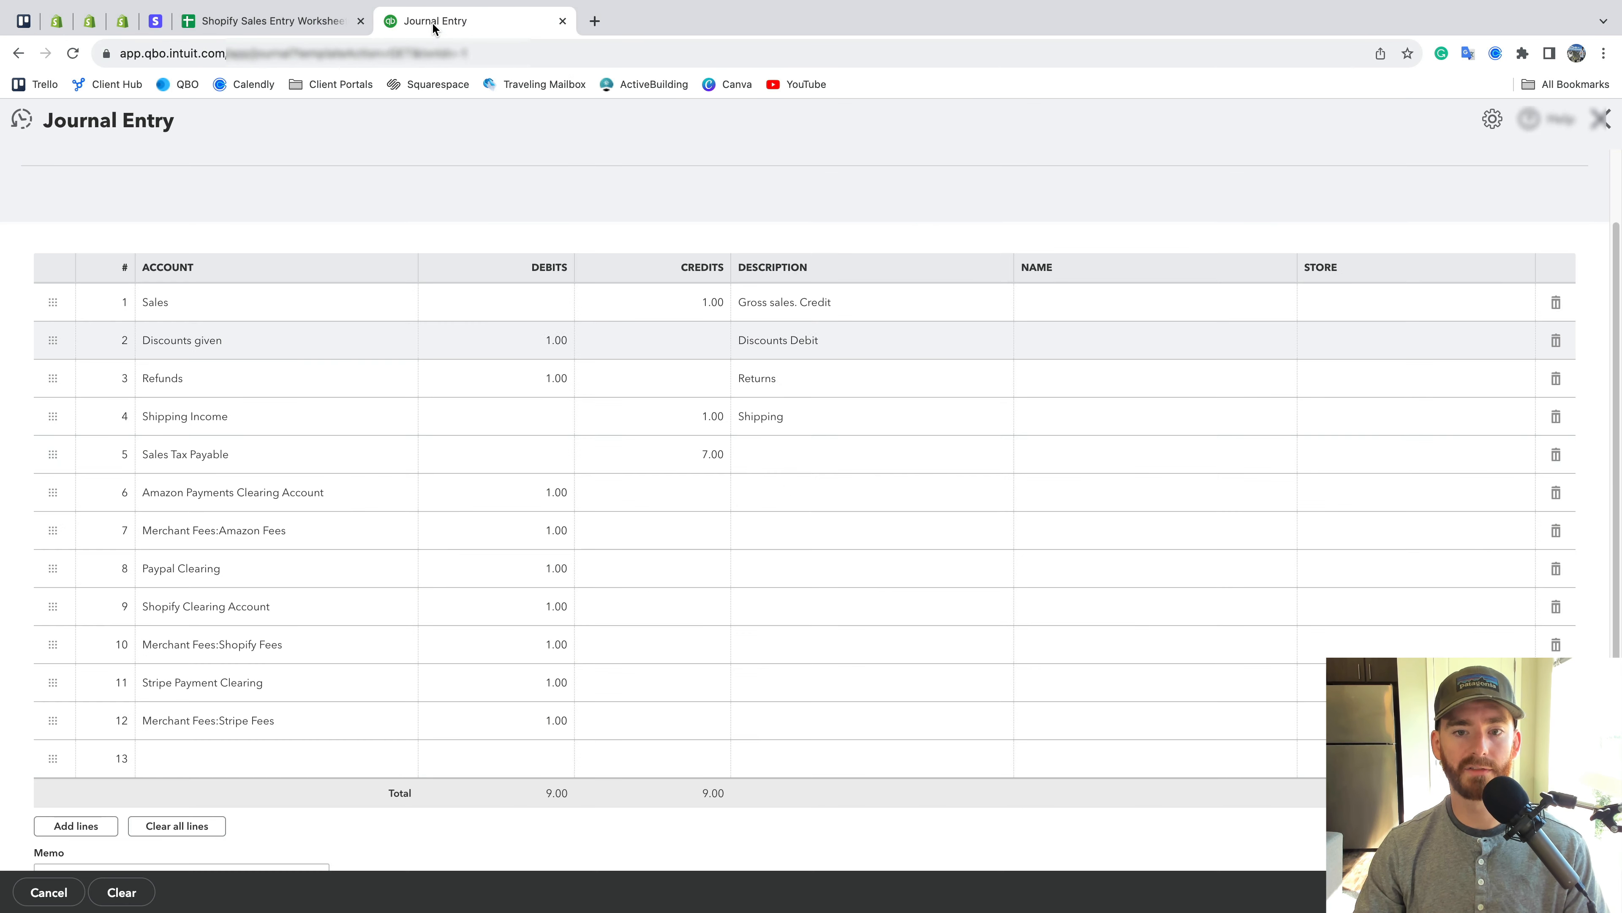
pyautogui.click(825, 454)
pyautogui.write('Tax')
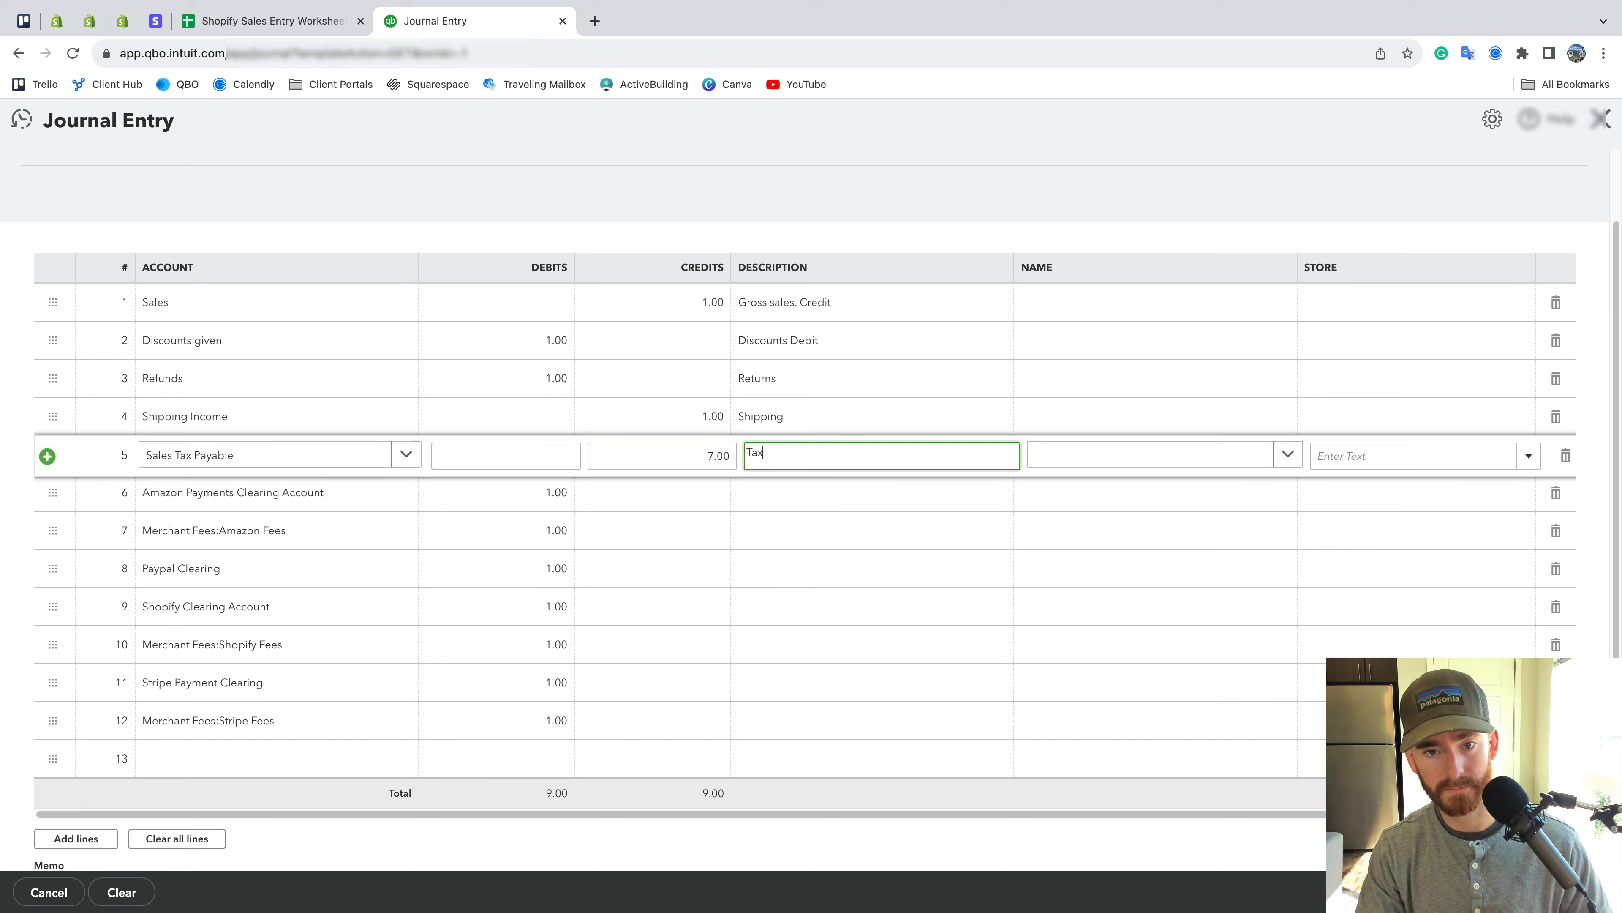
# Check the payment method names in the Shopify Payments report and describe the Amazon Payments Clearing Account line as "Amazon payments net fees"
pyautogui.scroll(-2, 819, 330)
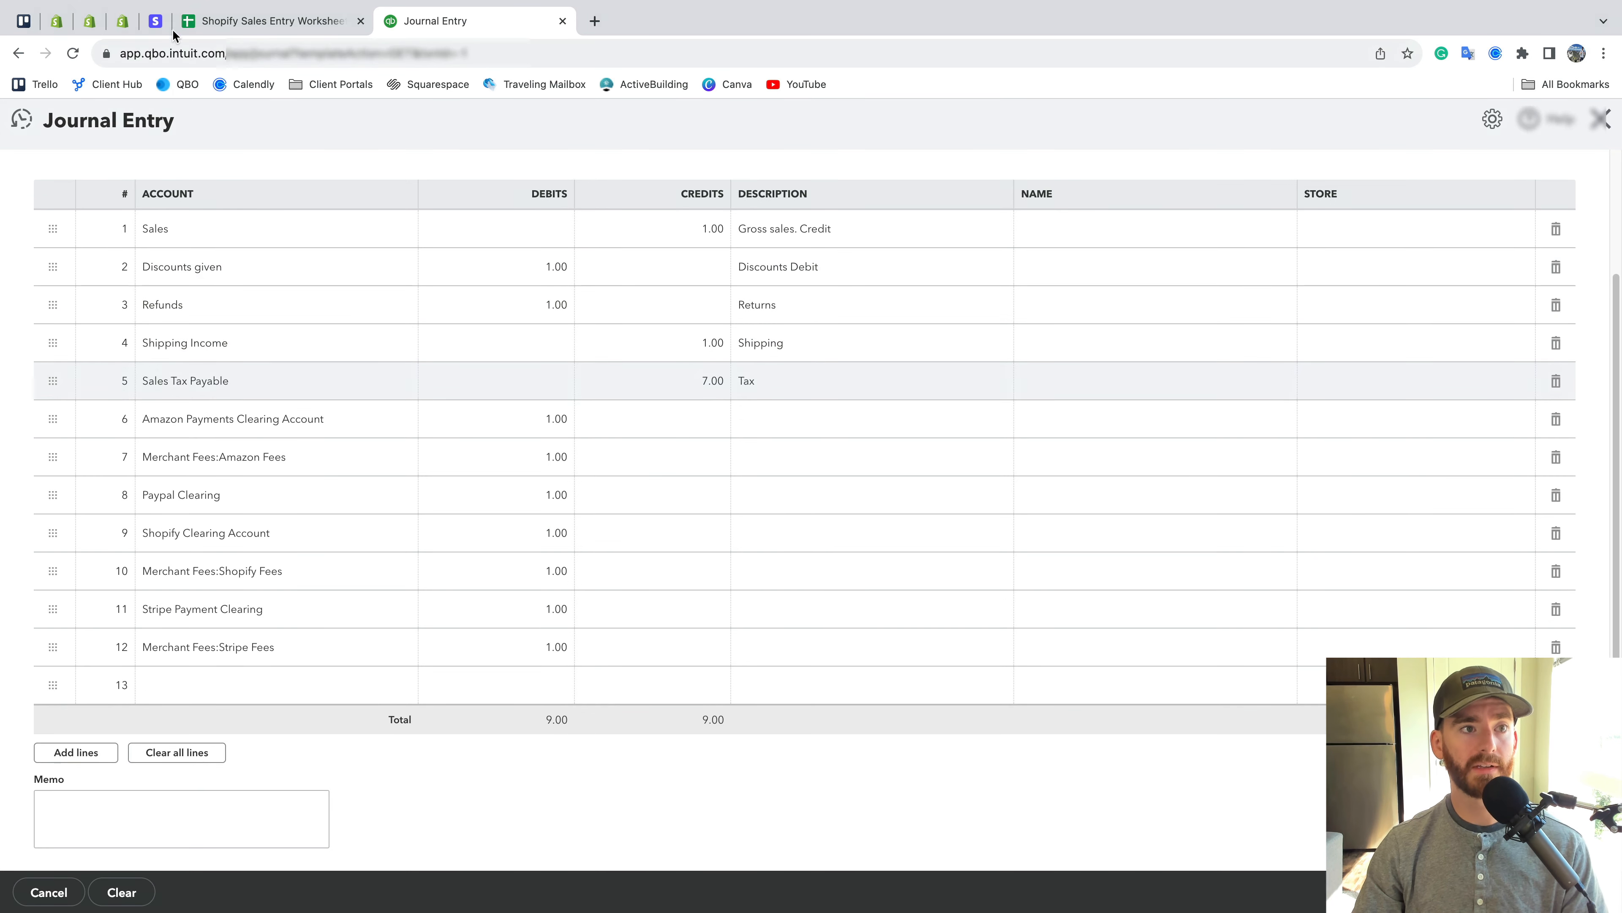
pyautogui.click(89, 21)
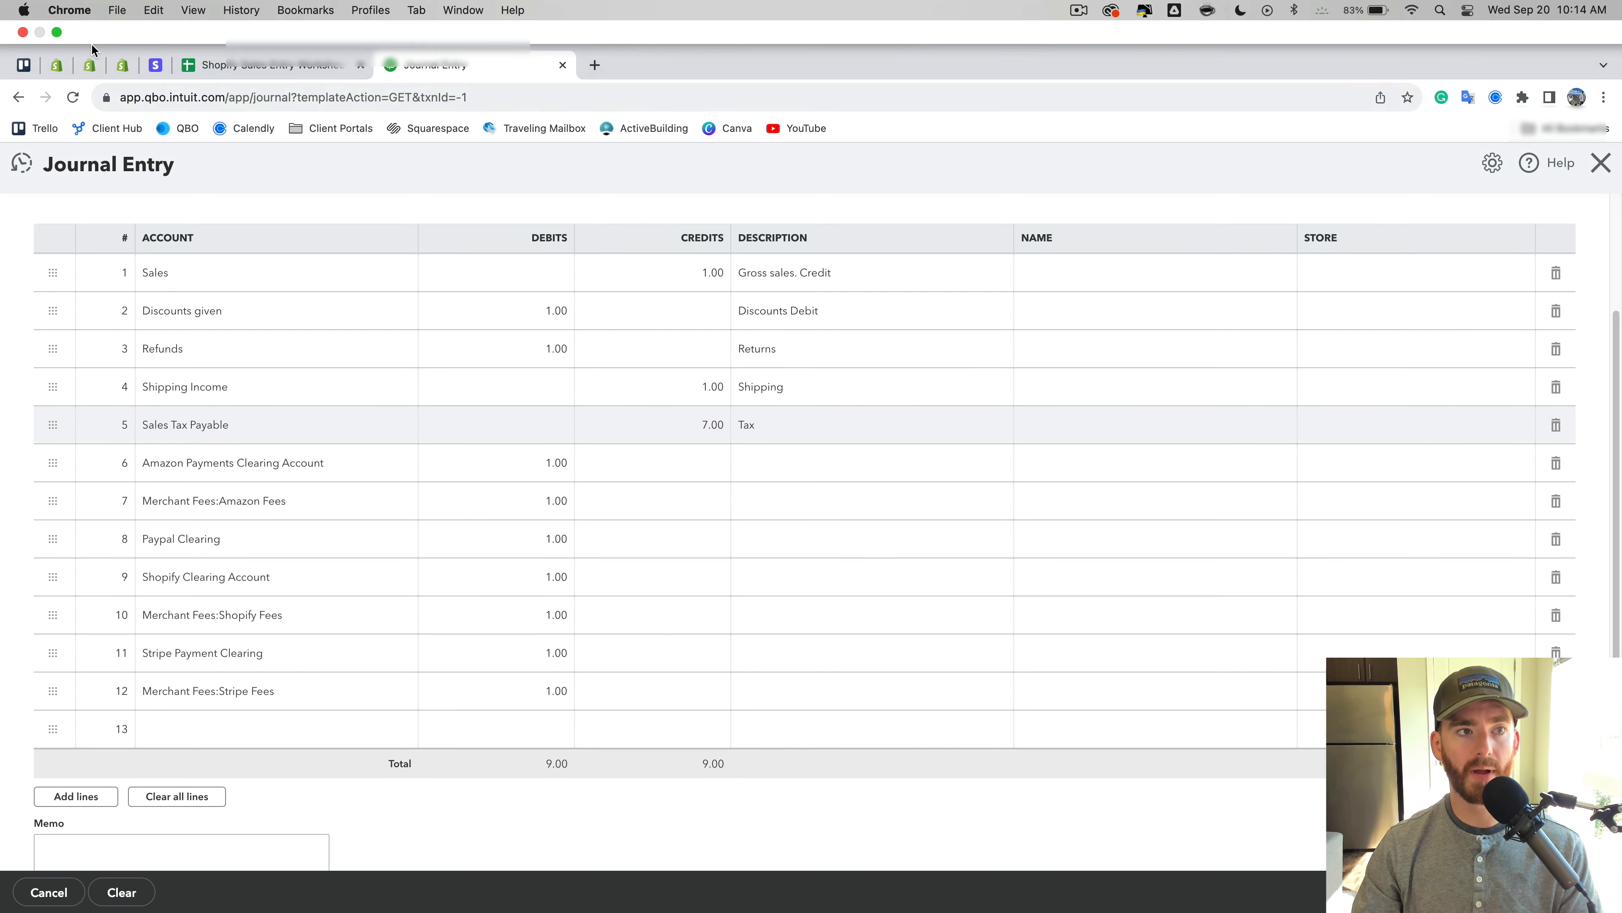
pyautogui.click(90, 21)
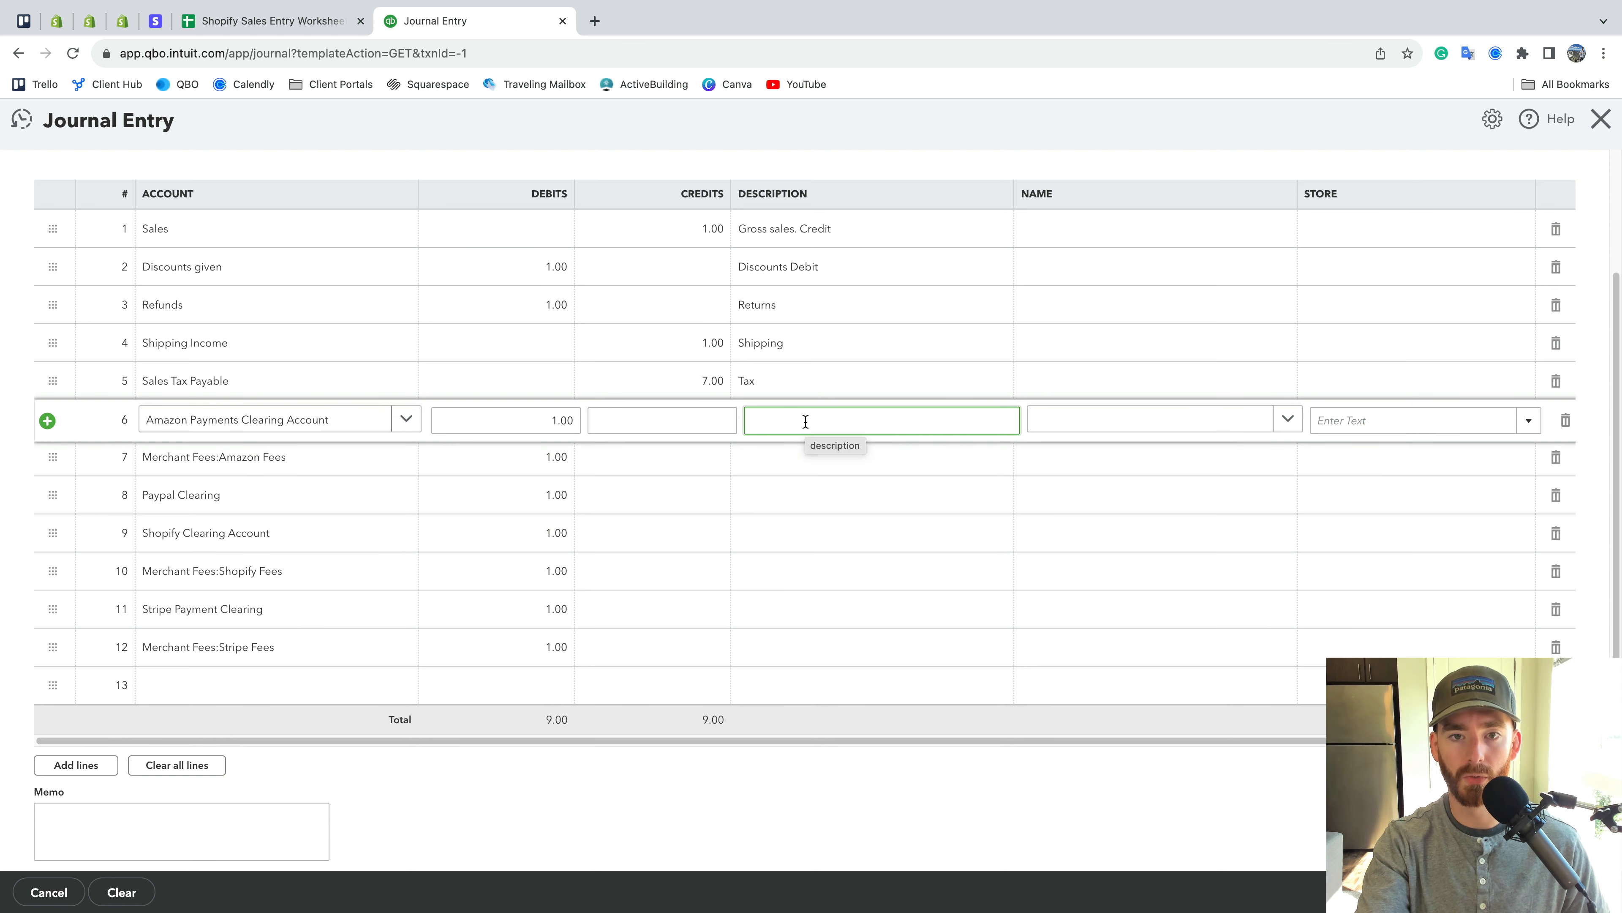
pyautogui.write('Net F')
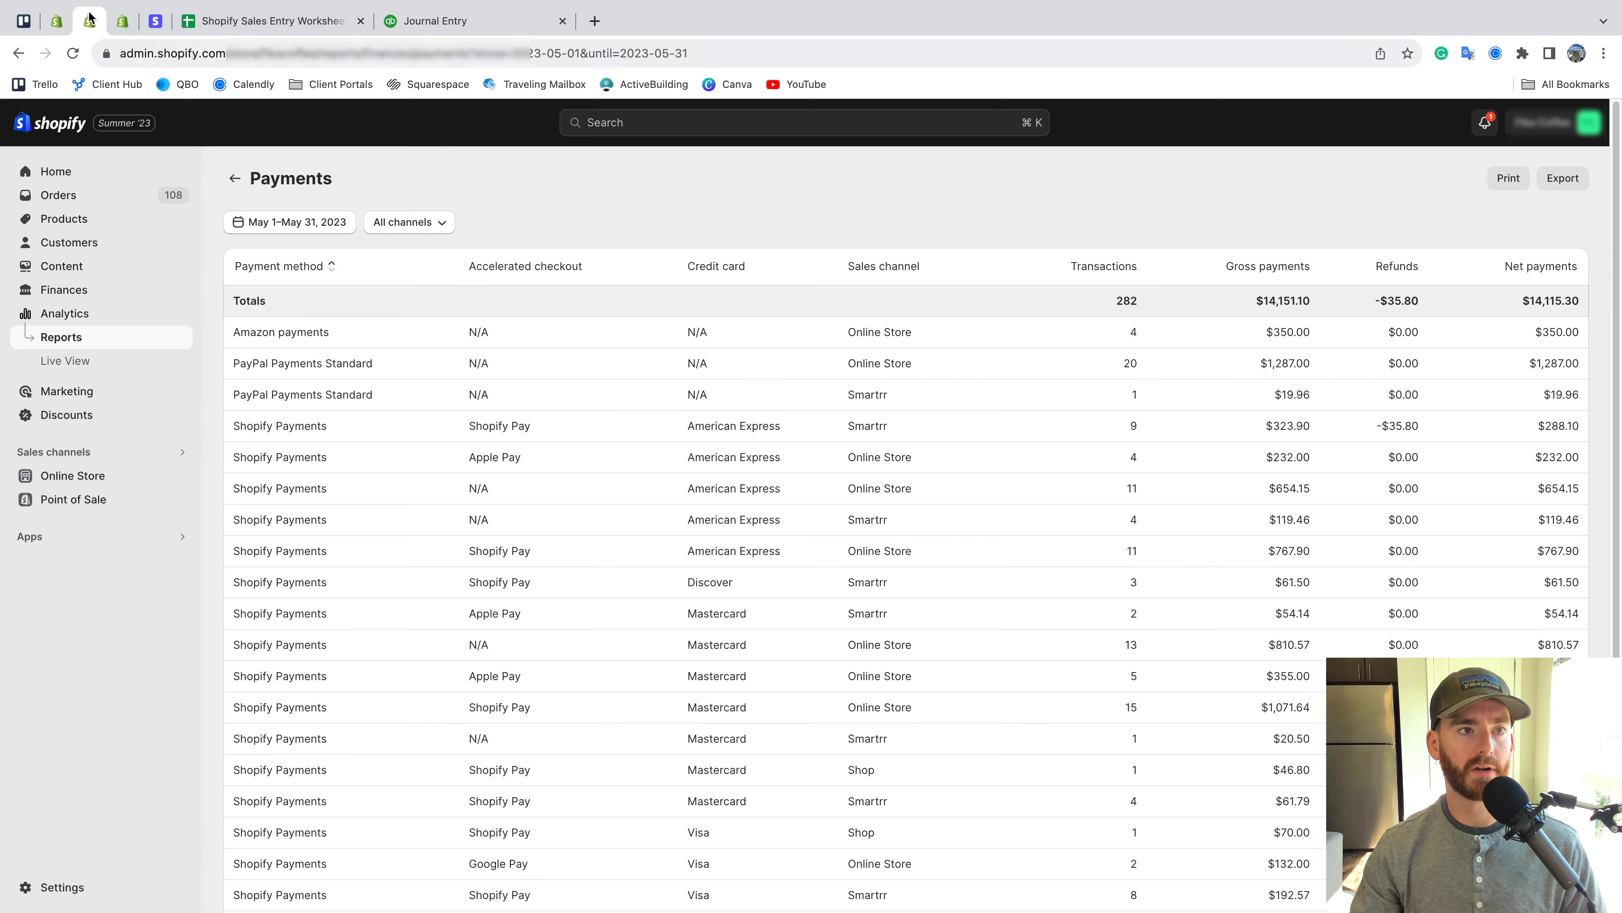
pyautogui.click(90, 20)
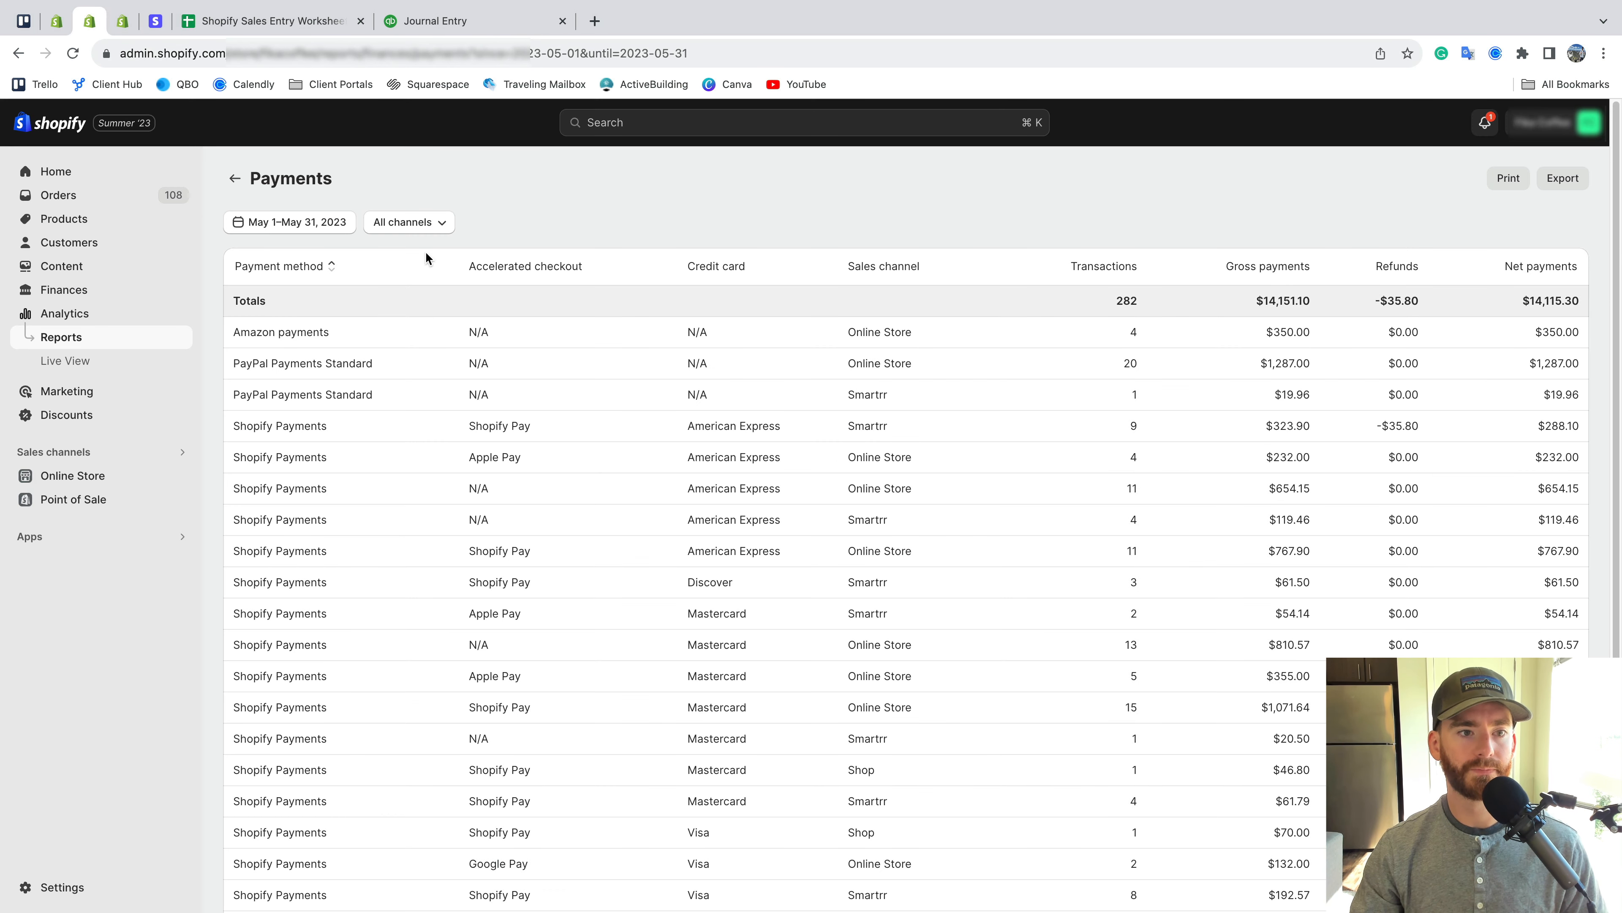
pyautogui.click(506, 27)
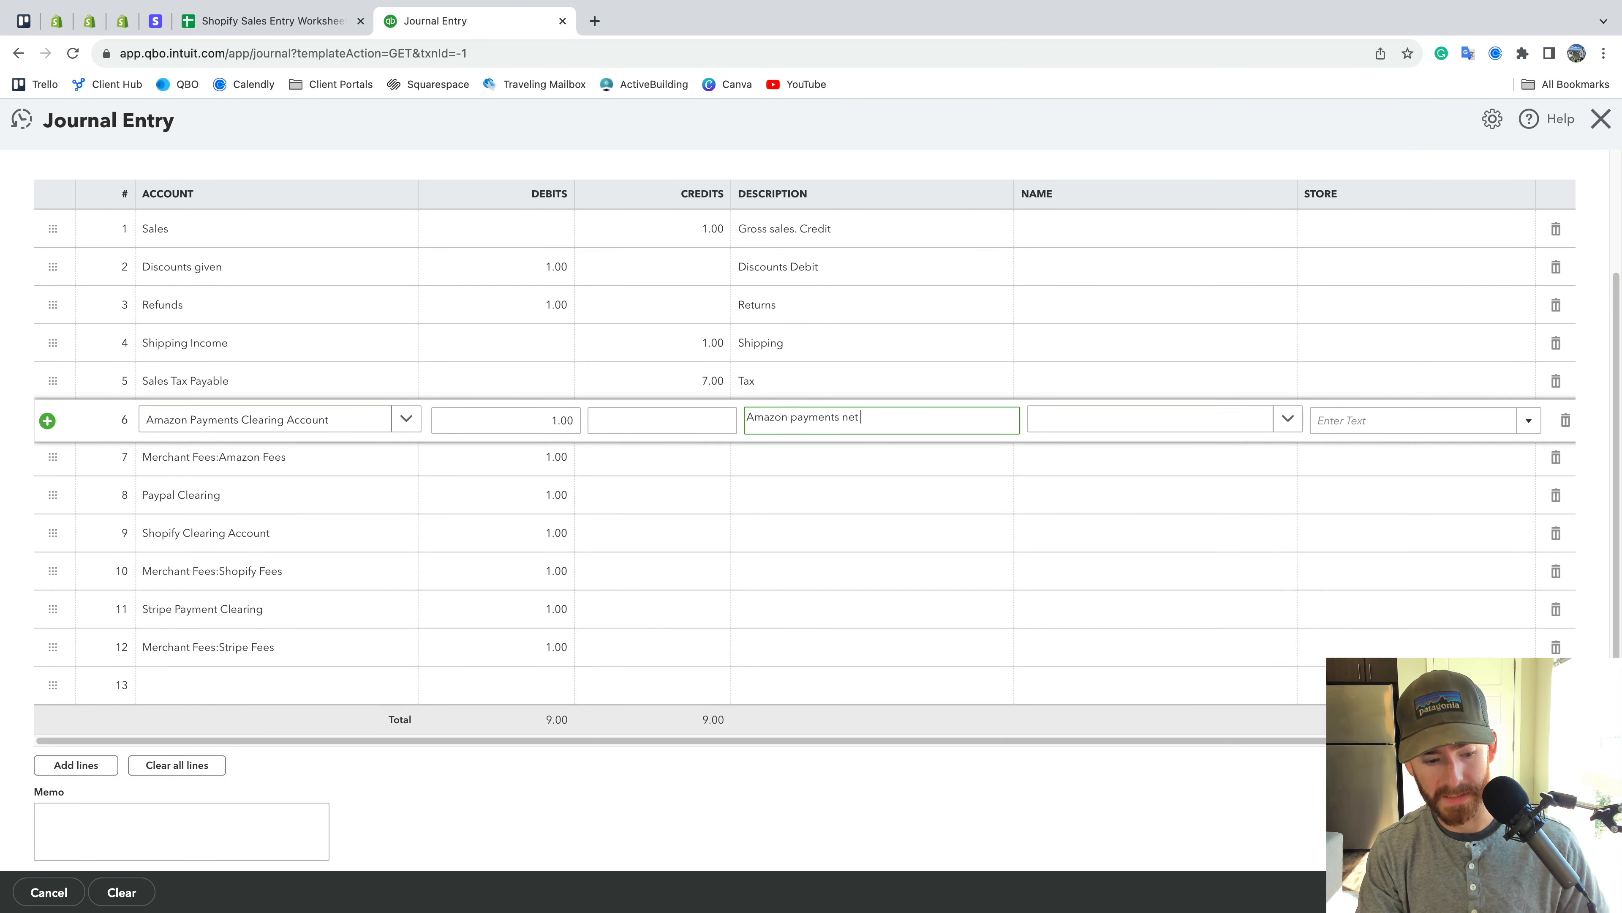
pyautogui.write('fees')
pyautogui.click(991, 128)
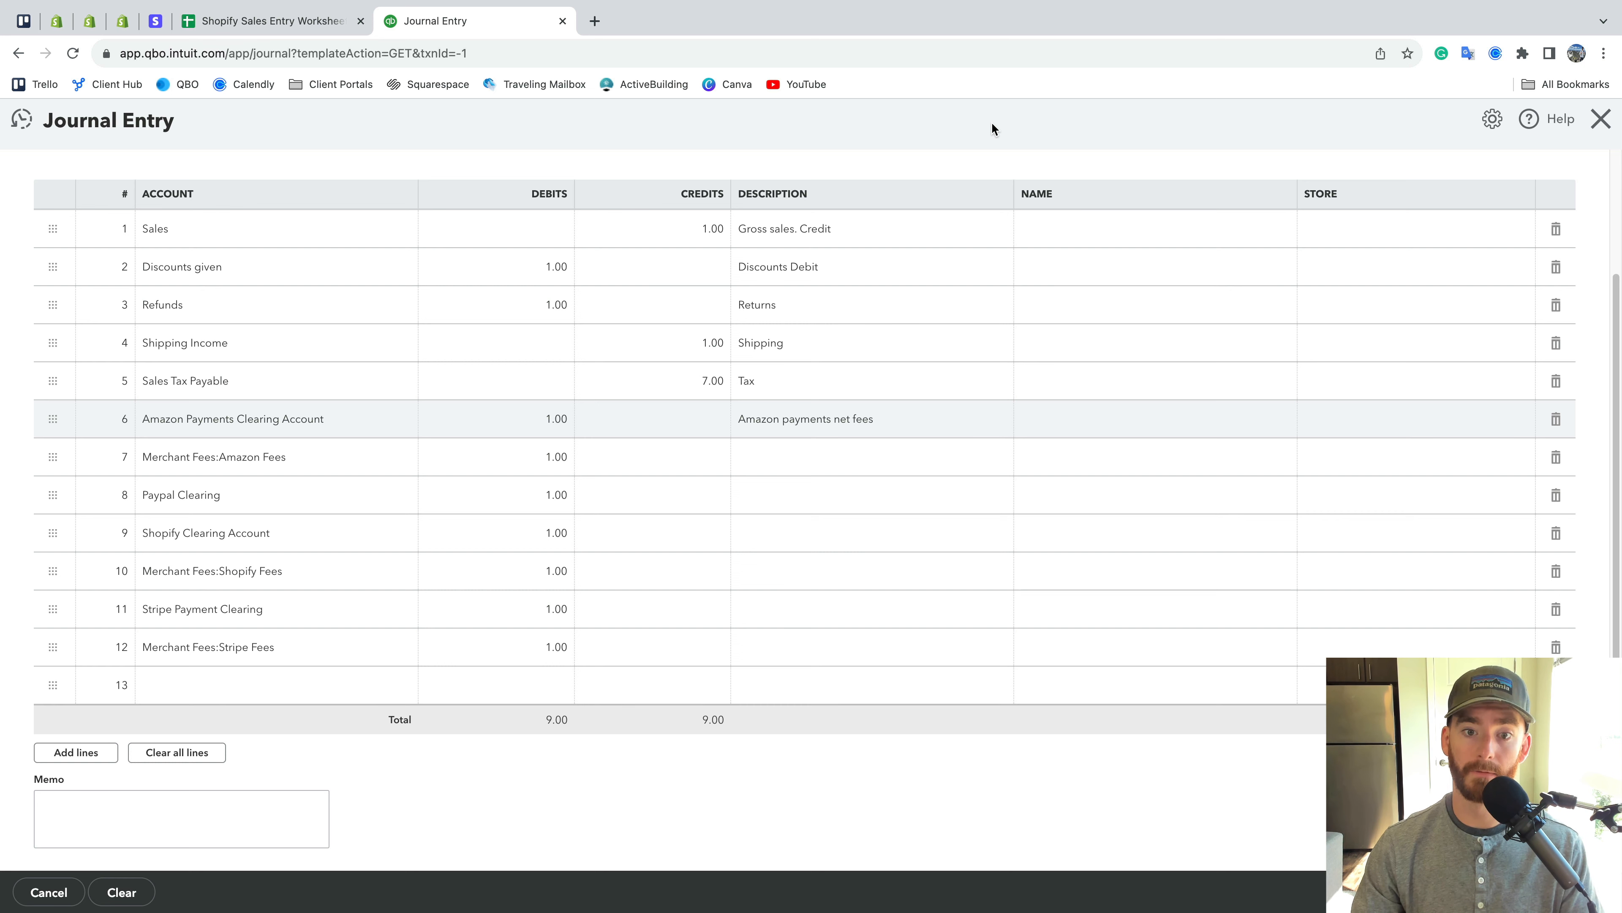
pyautogui.click(812, 458)
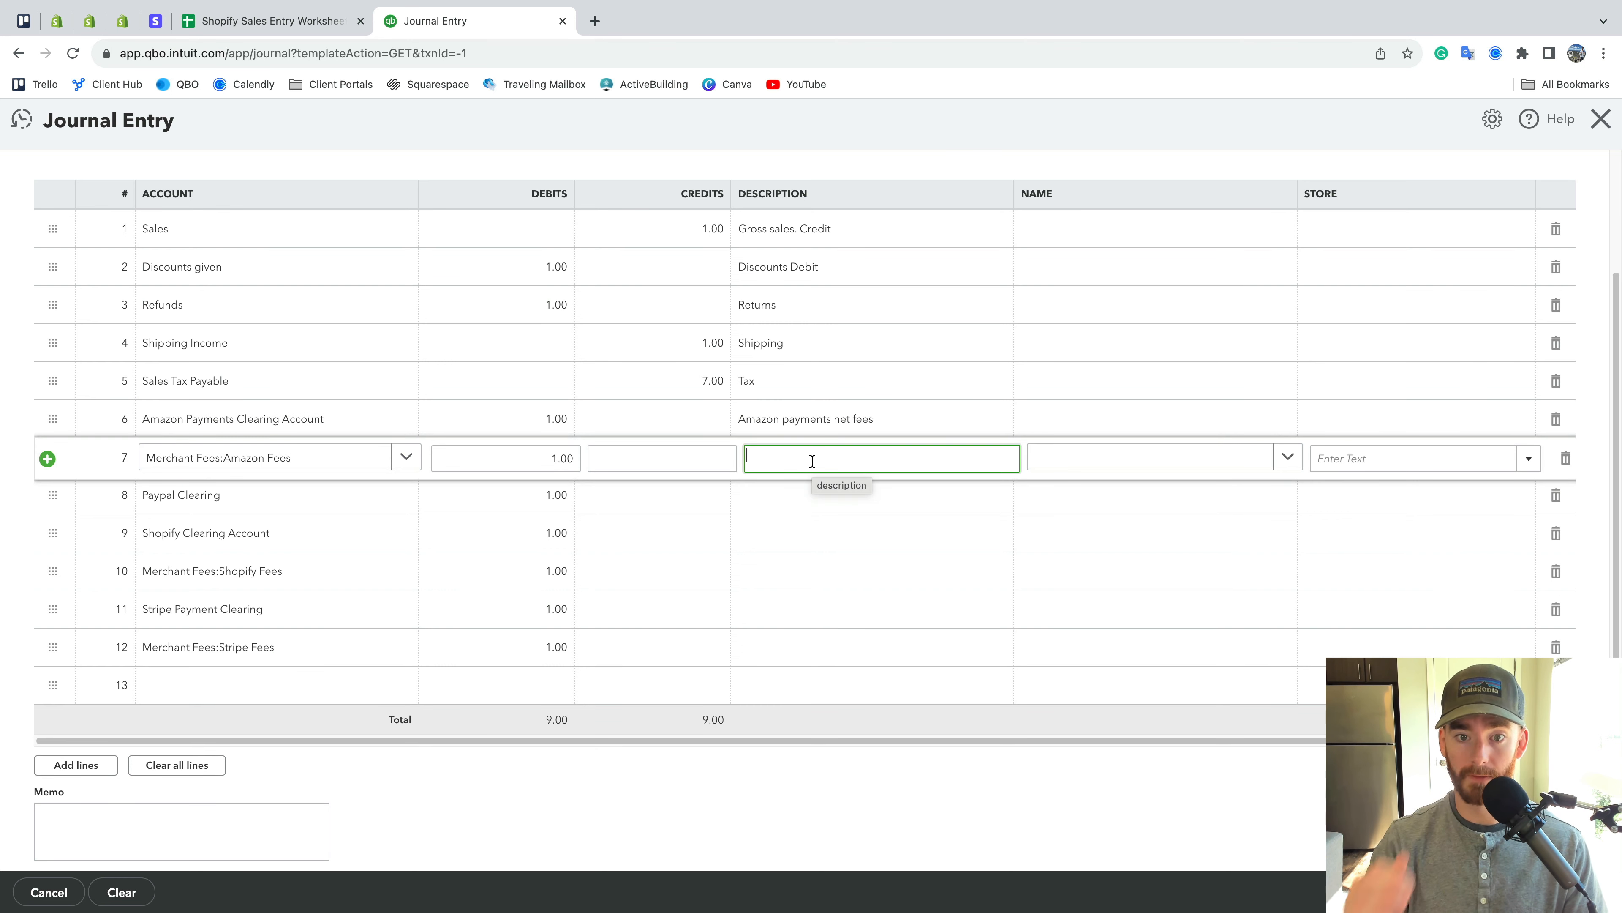
pyautogui.click(943, 134)
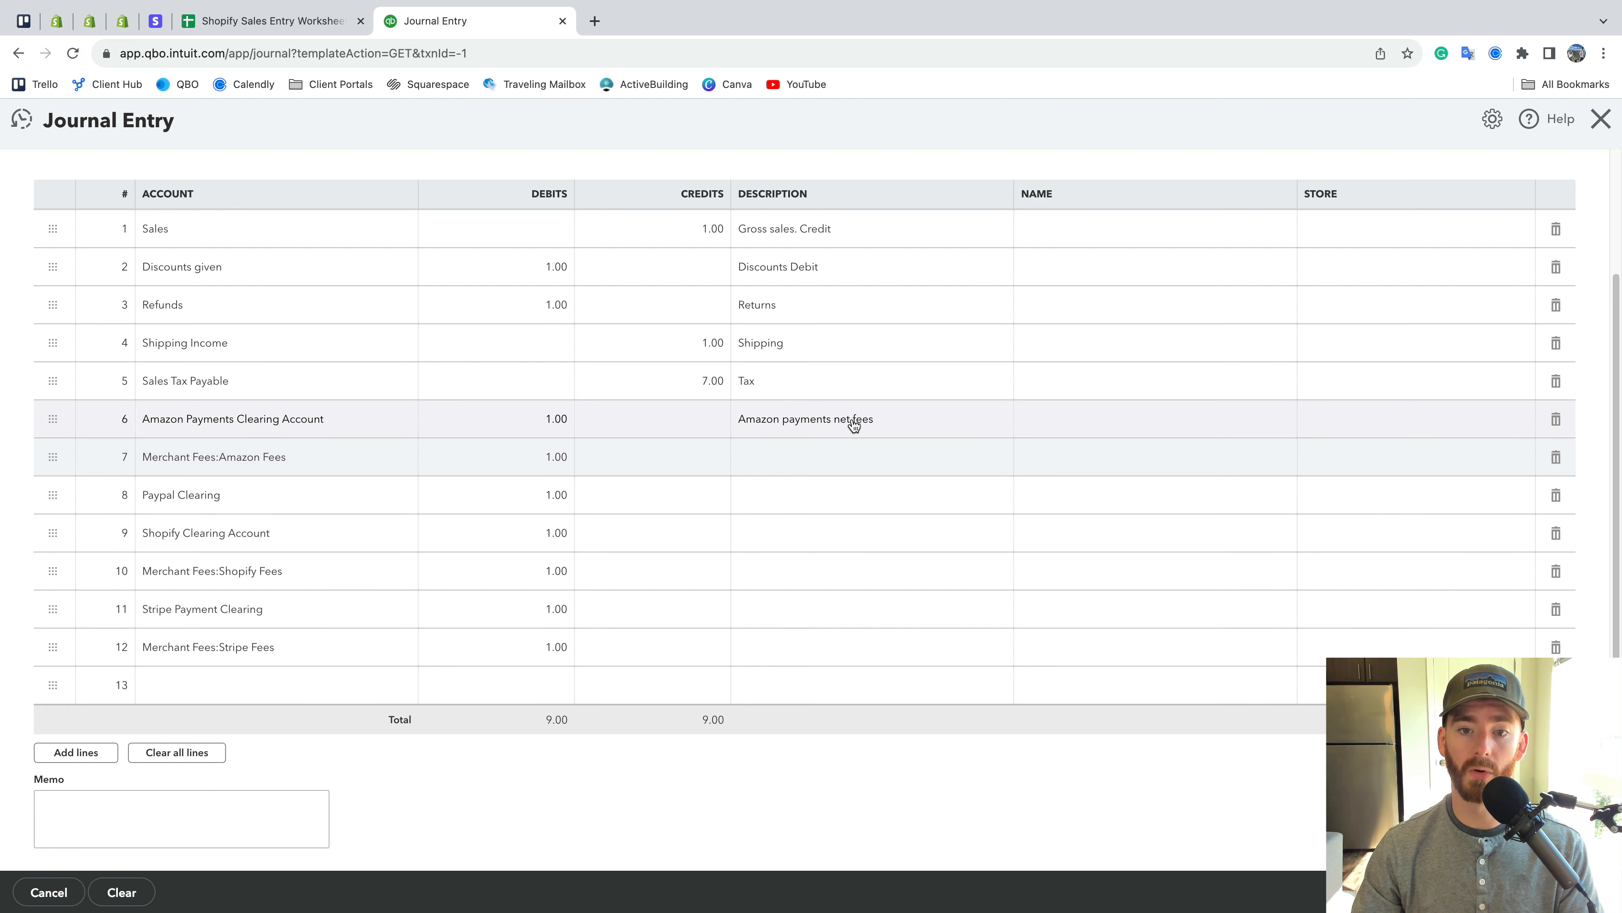
# Describe the Paypal Clearing line as "Gross" and the Shopify Clearing Account line as "Net fees"
pyautogui.scroll(-1, 812, 457)
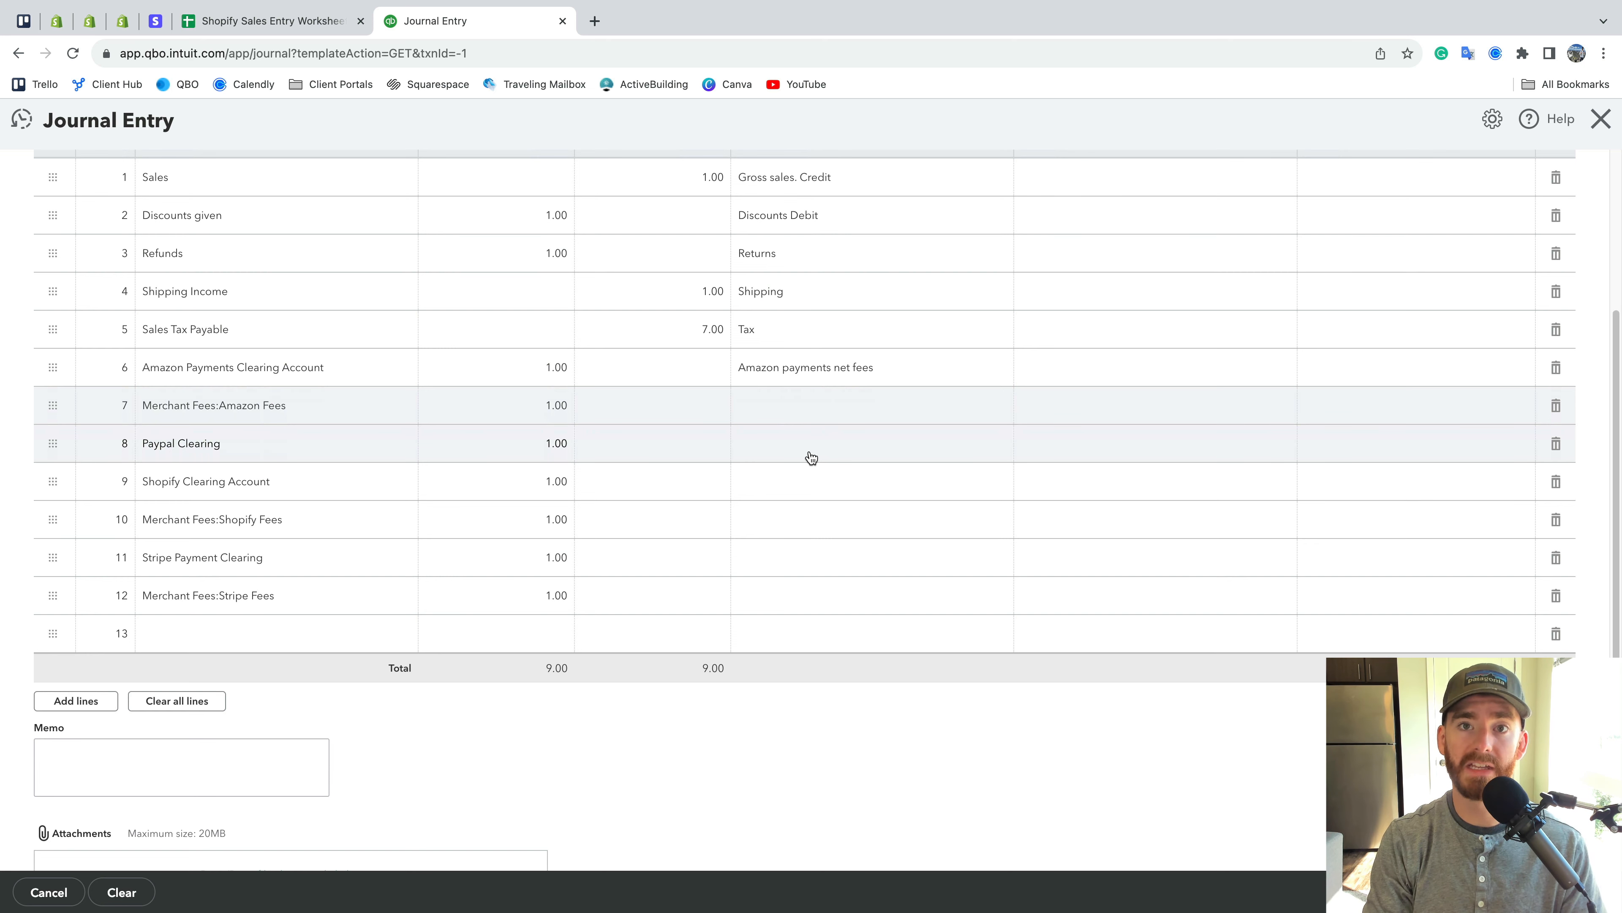
pyautogui.click(811, 457)
pyautogui.write('Gross')
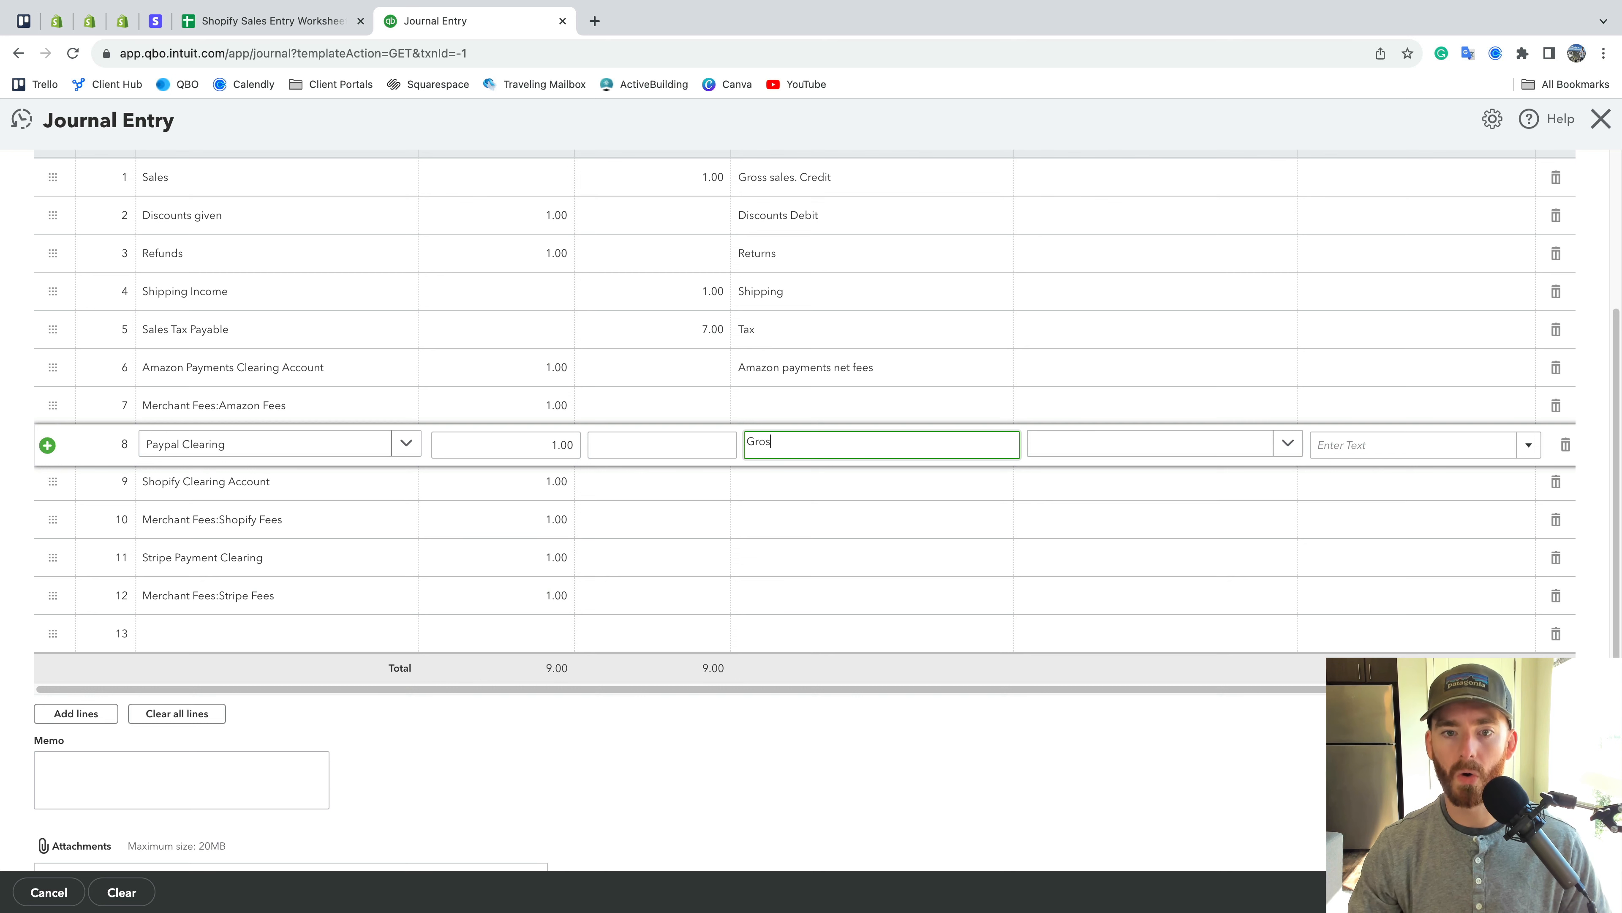
pyautogui.click(857, 841)
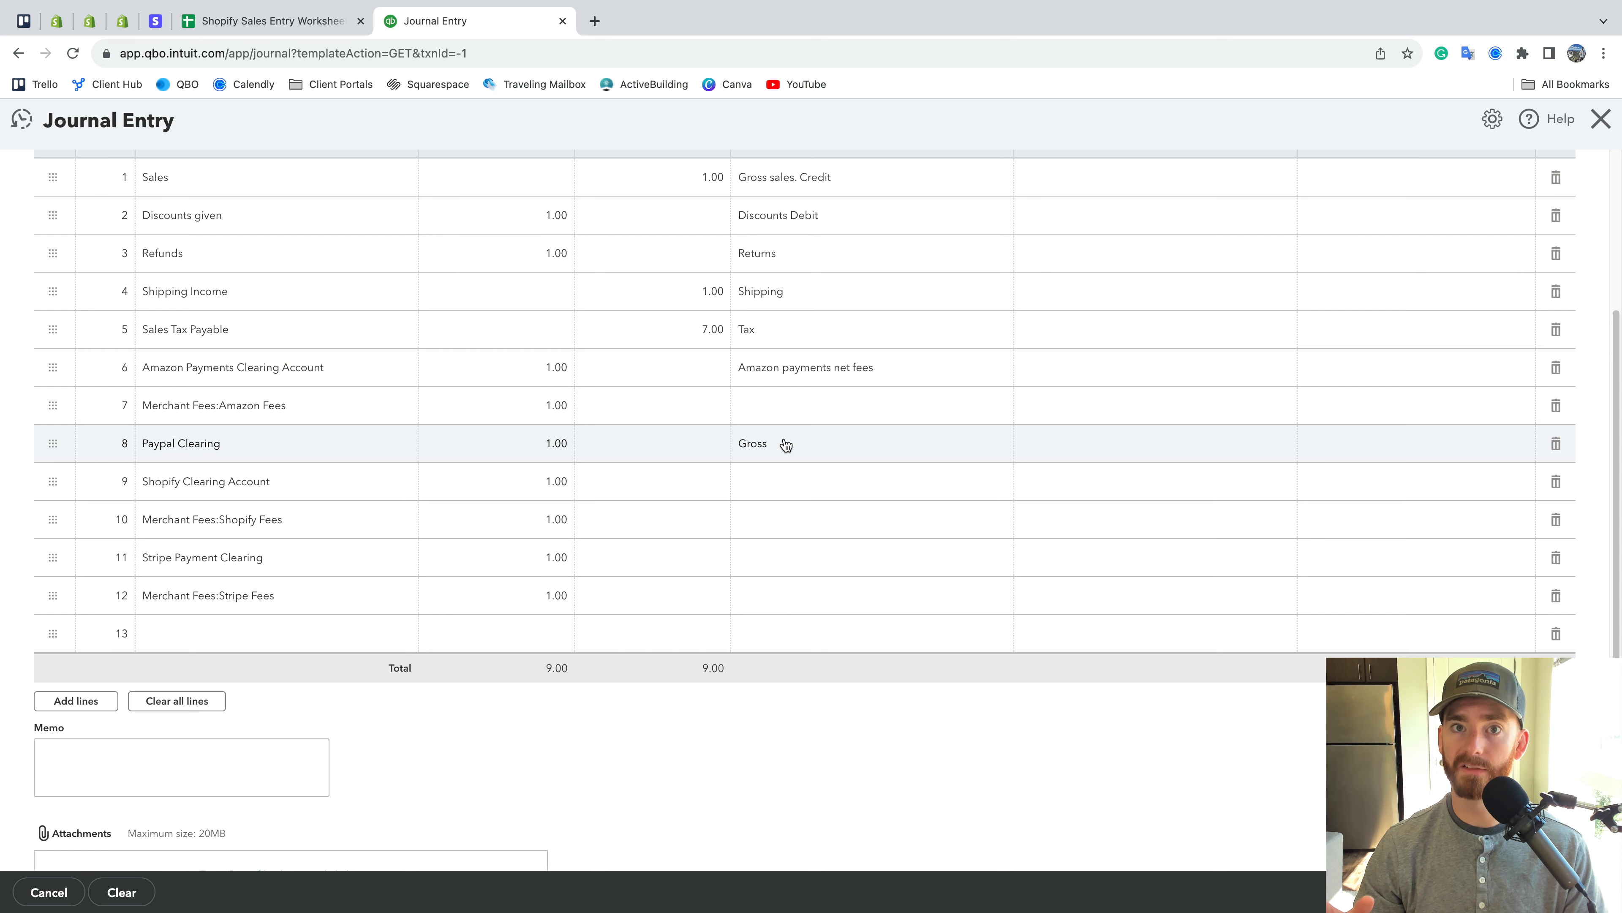
pyautogui.click(793, 482)
pyautogui.write('Ne')
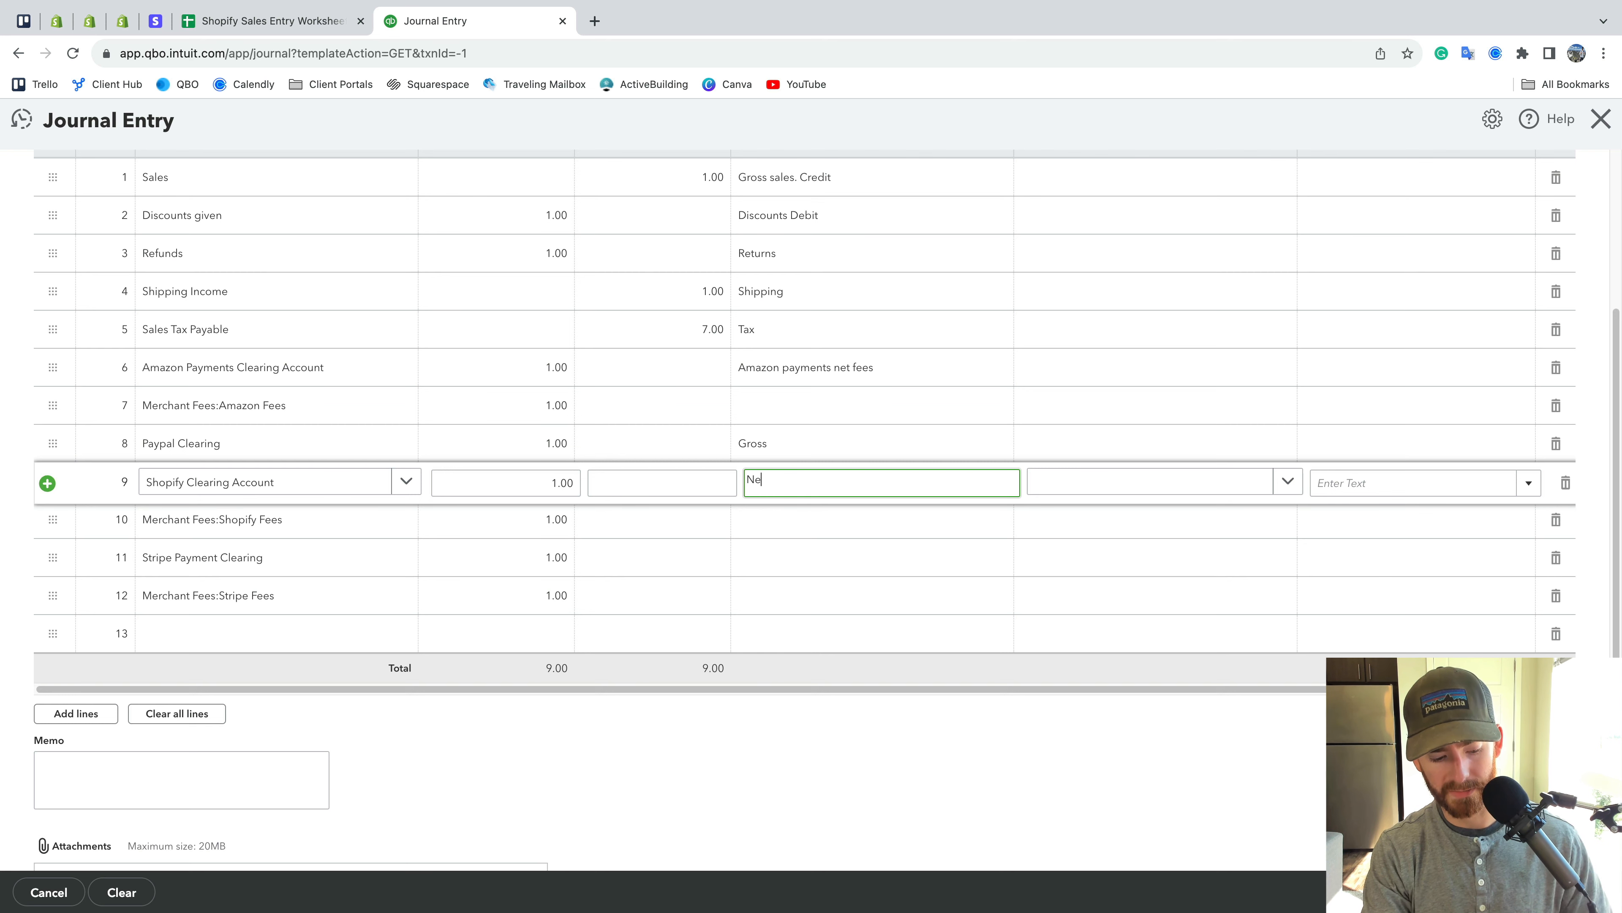
pyautogui.write('t fese')
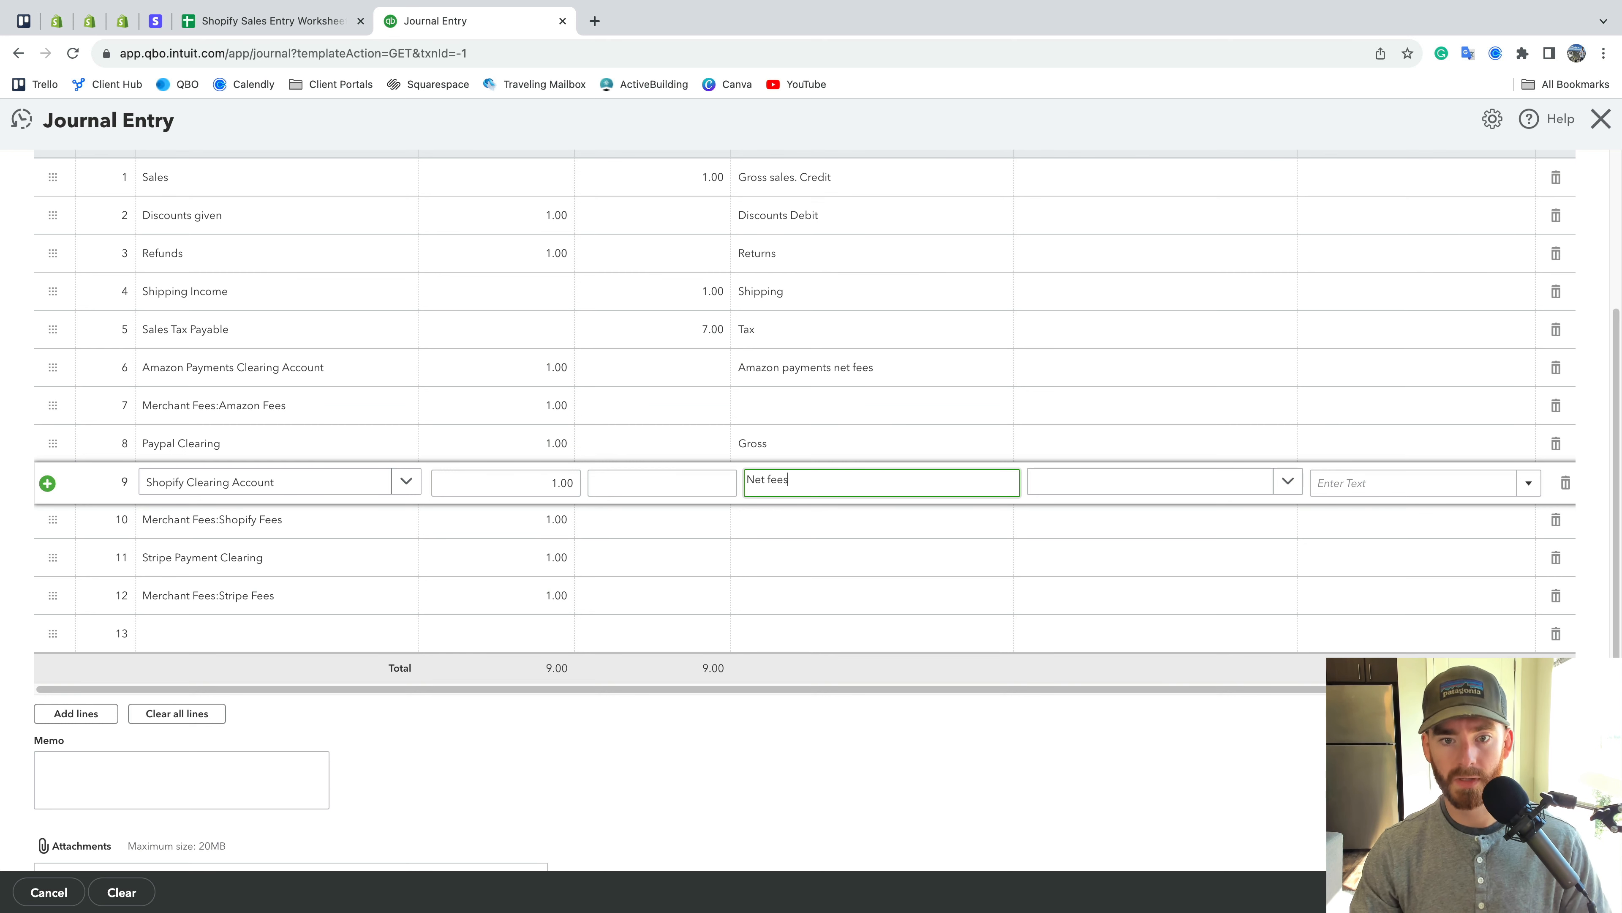
# Commit the Shopify Clearing Account line's description and describe the Stripe Payment Clearing line as "net fees"
pyautogui.click(802, 756)
pyautogui.scroll(-1, 748, 493)
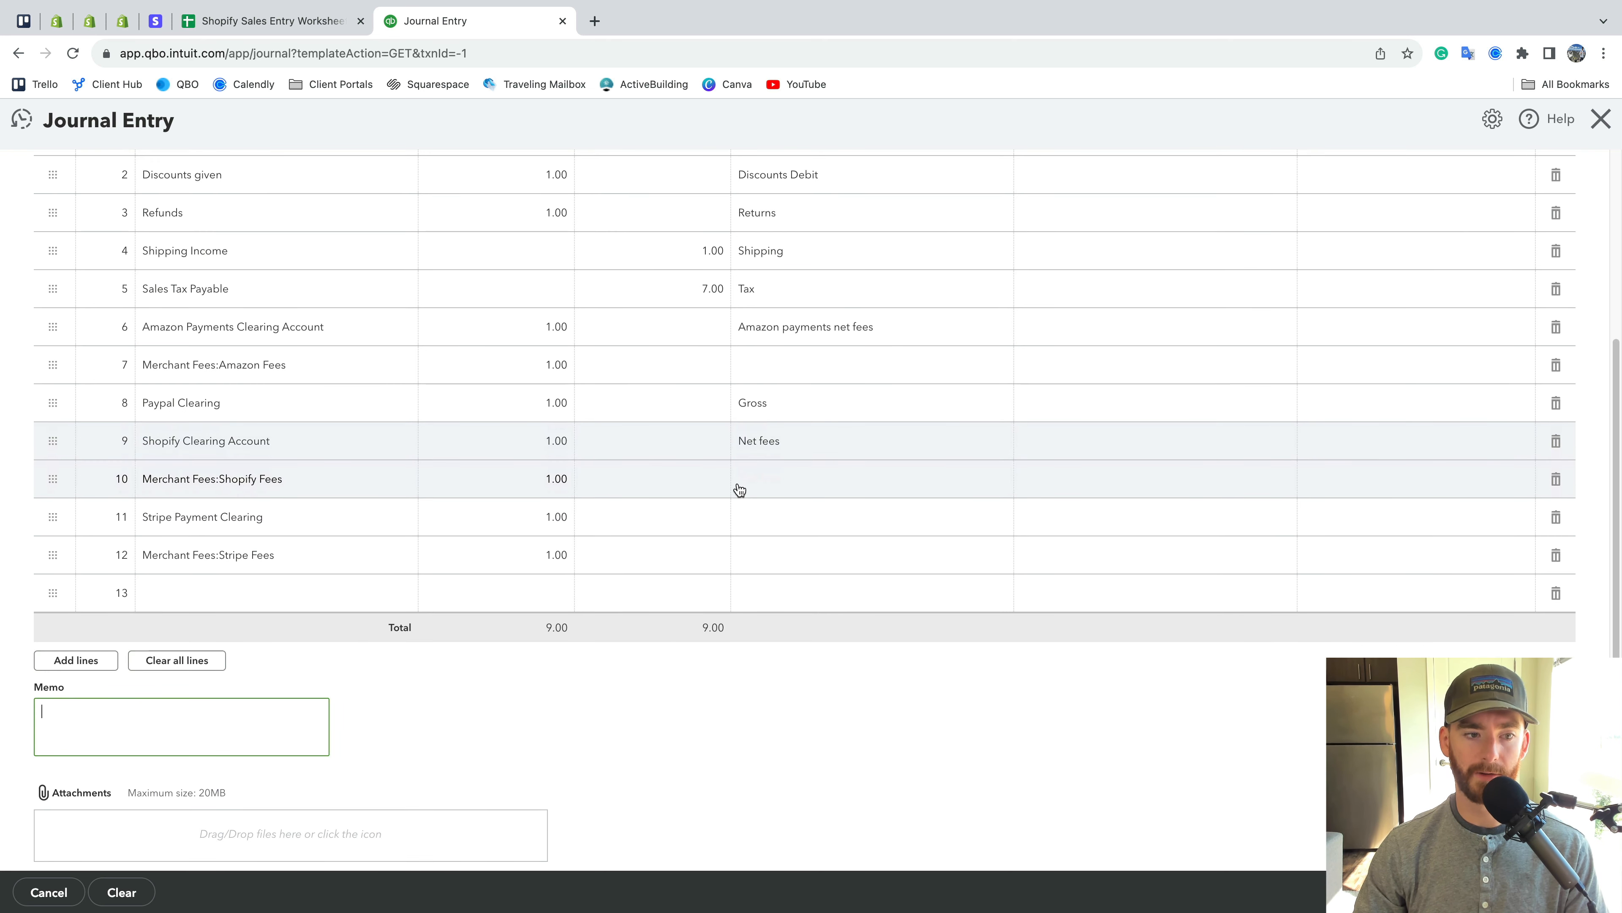
pyautogui.click(792, 516)
pyautogui.write('net')
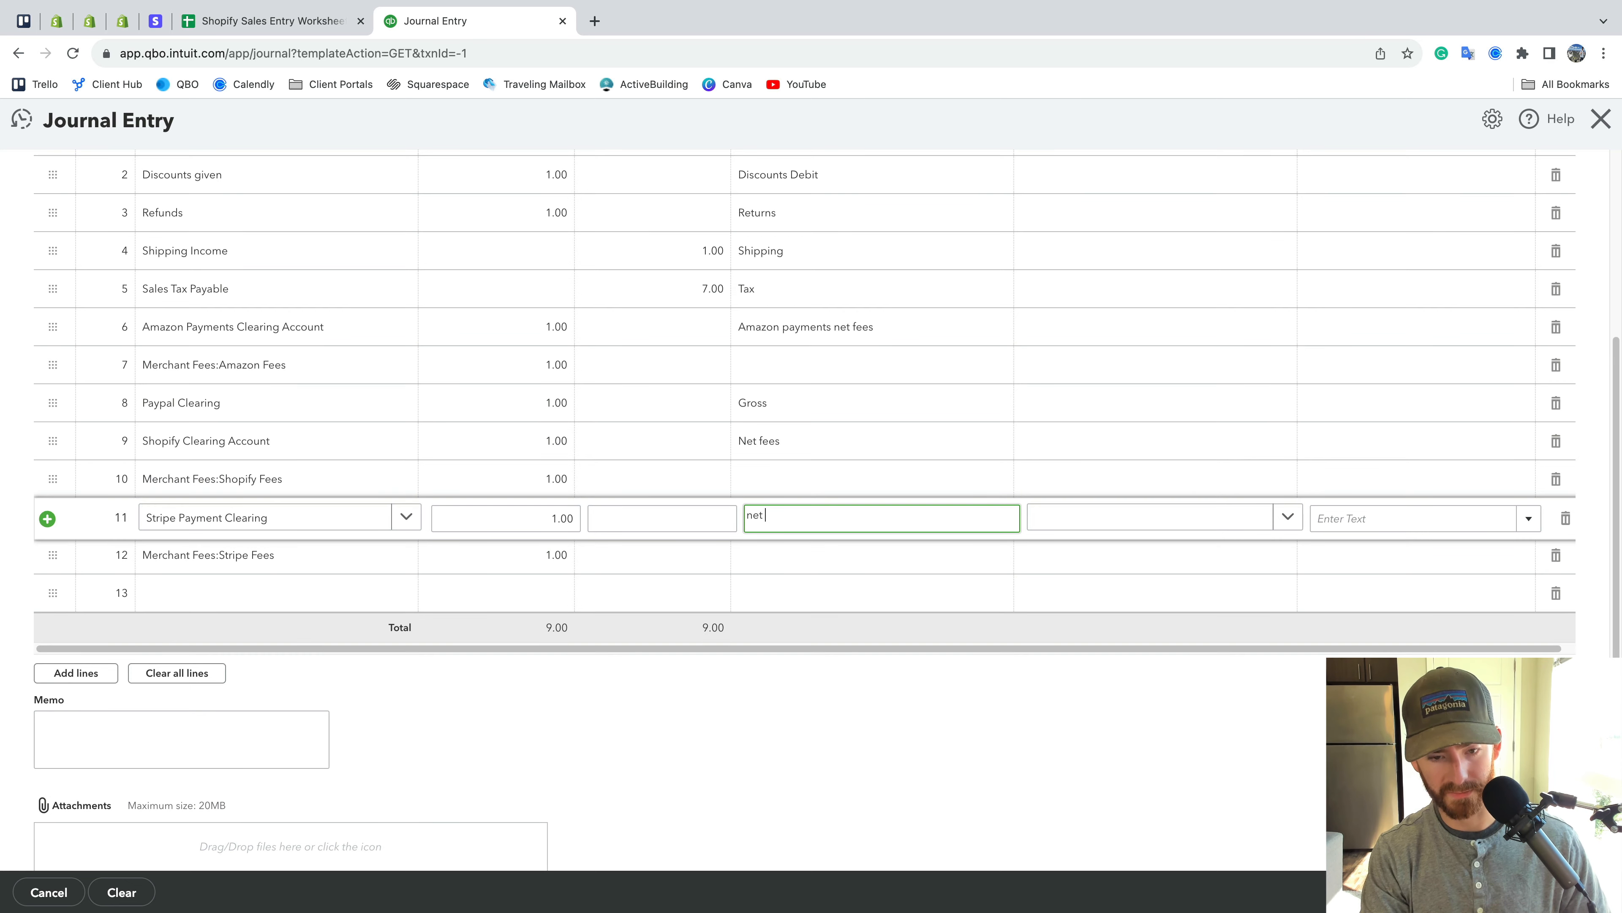
# Review the gross payments, refunds and net payments in the Shopify Payments report, and examine the fees listed under Shopify's Payouts
pyautogui.press('super+3')
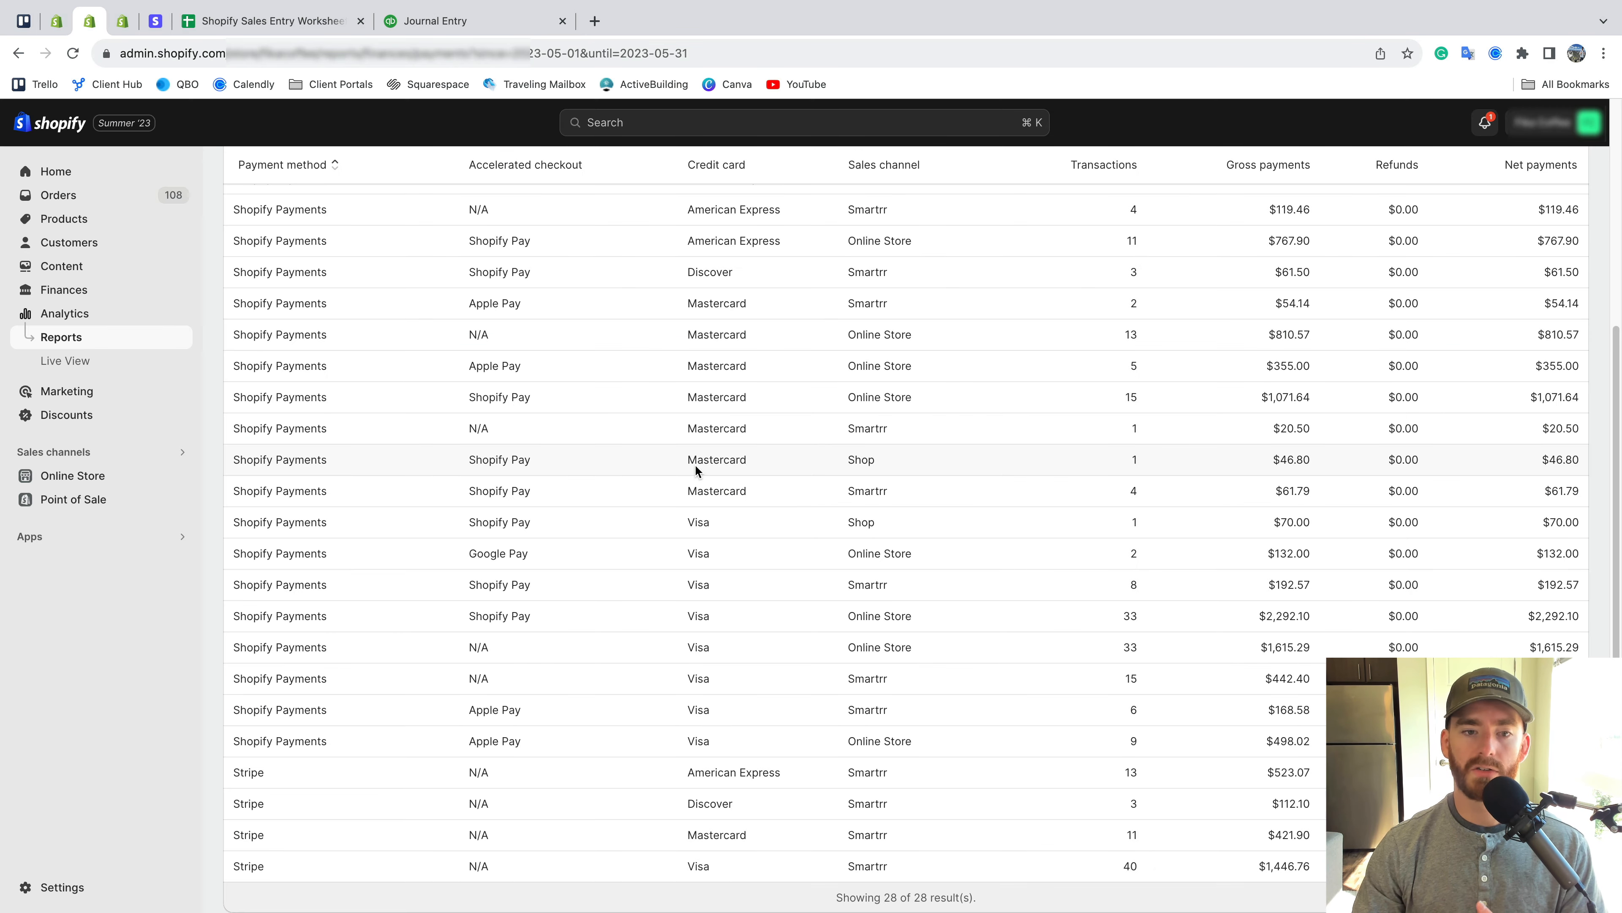
pyautogui.scroll(5, 715, 454)
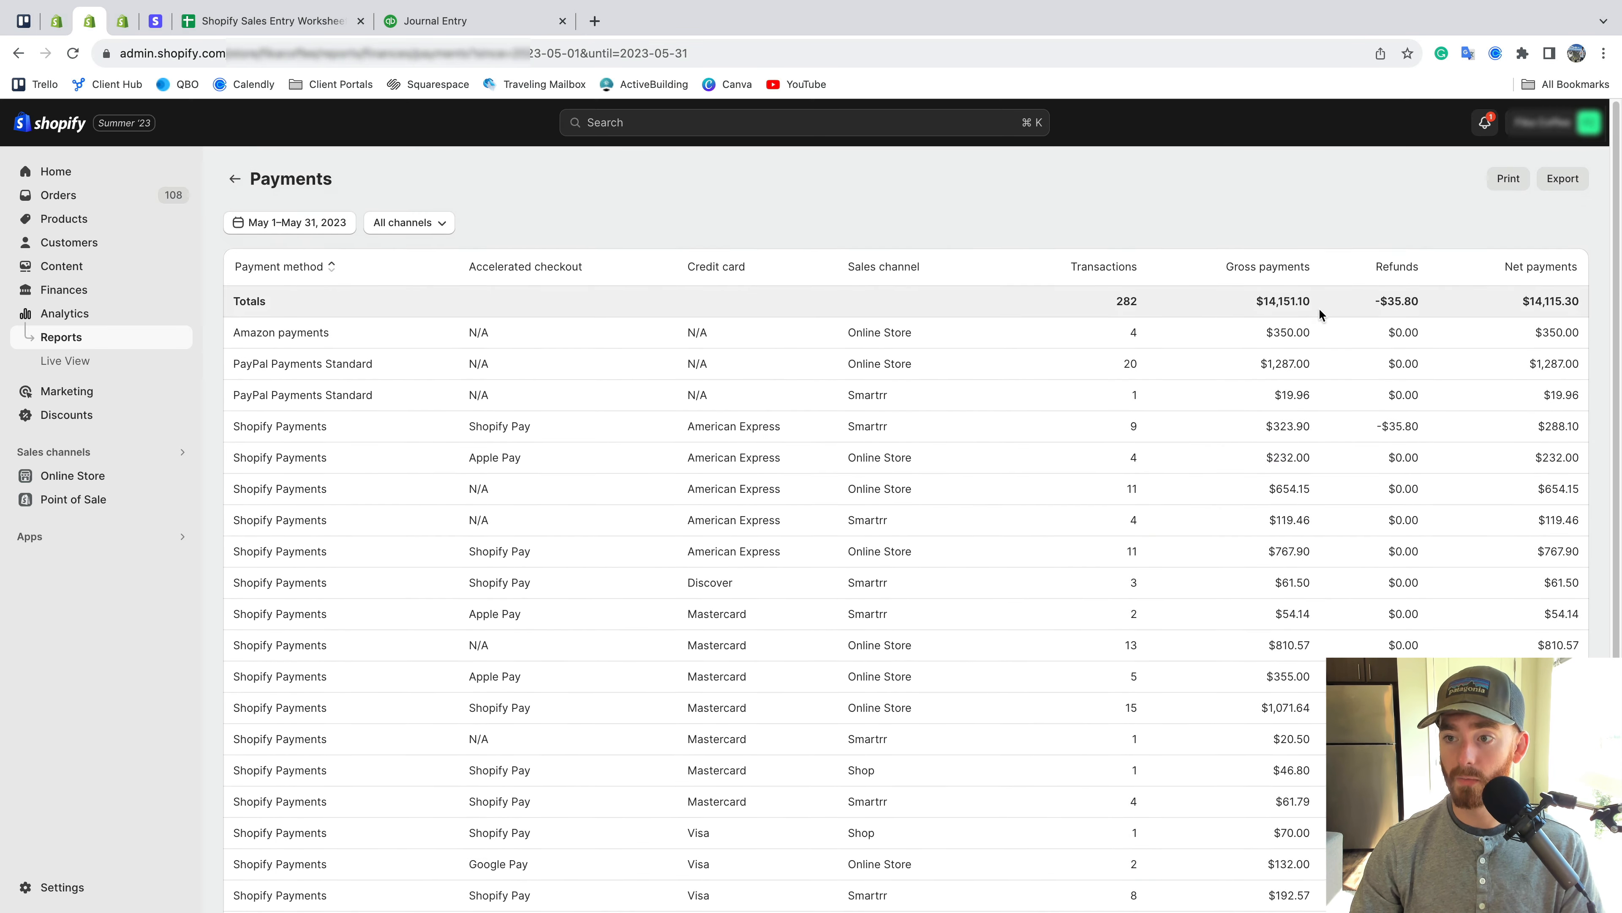
pyautogui.scroll(-5, 1419, 343)
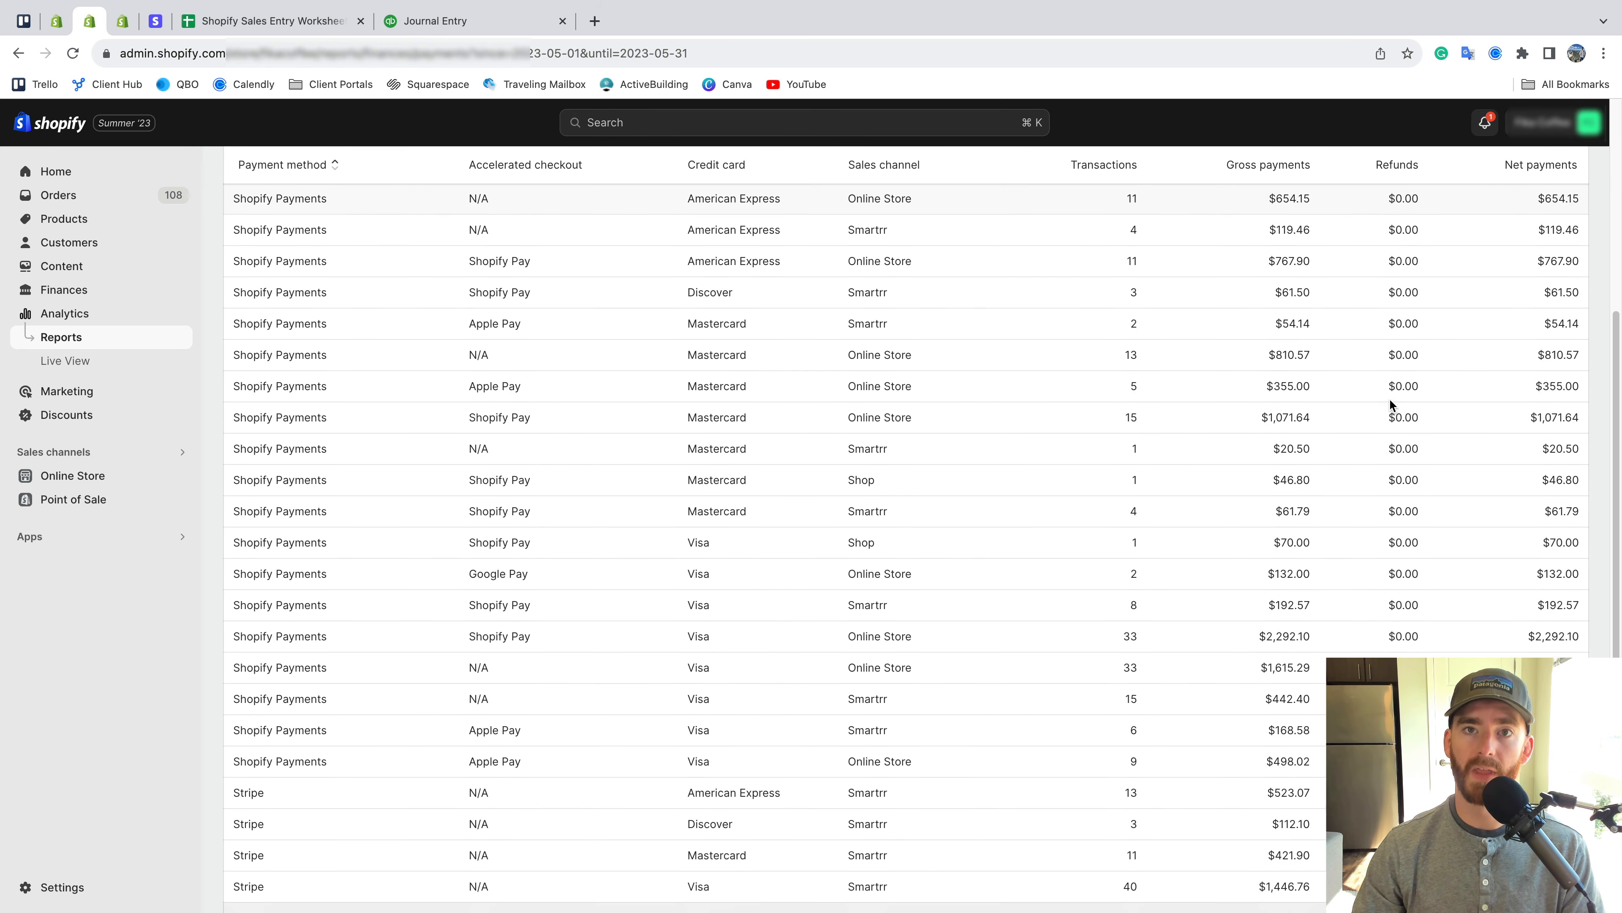
pyautogui.scroll(-1, 1358, 424)
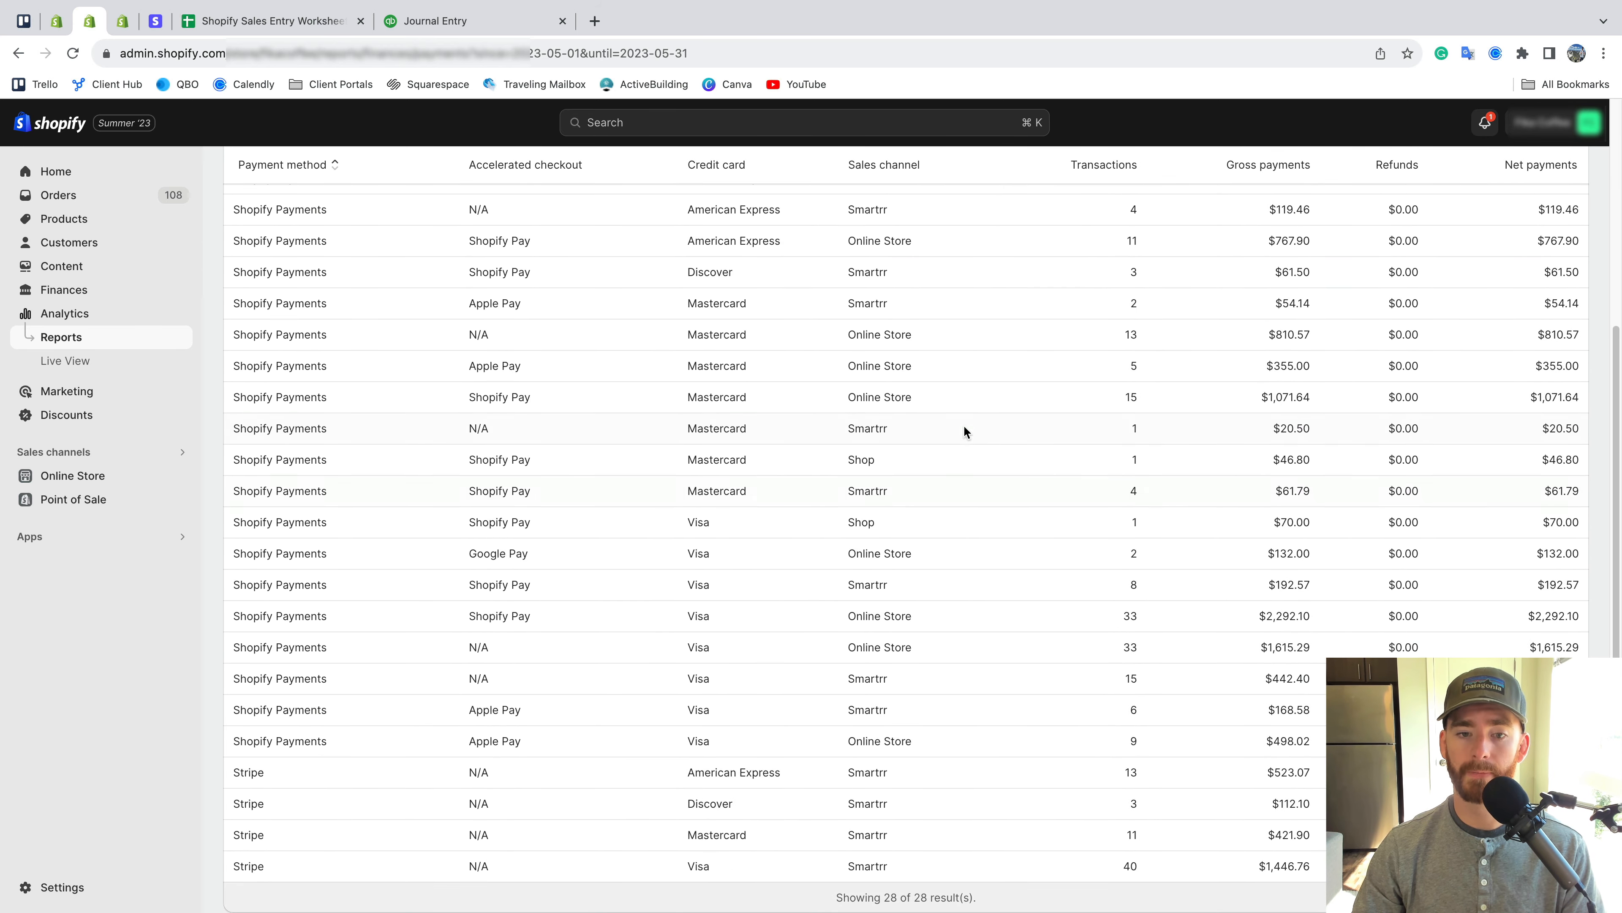
pyautogui.scroll(5, 1071, 322)
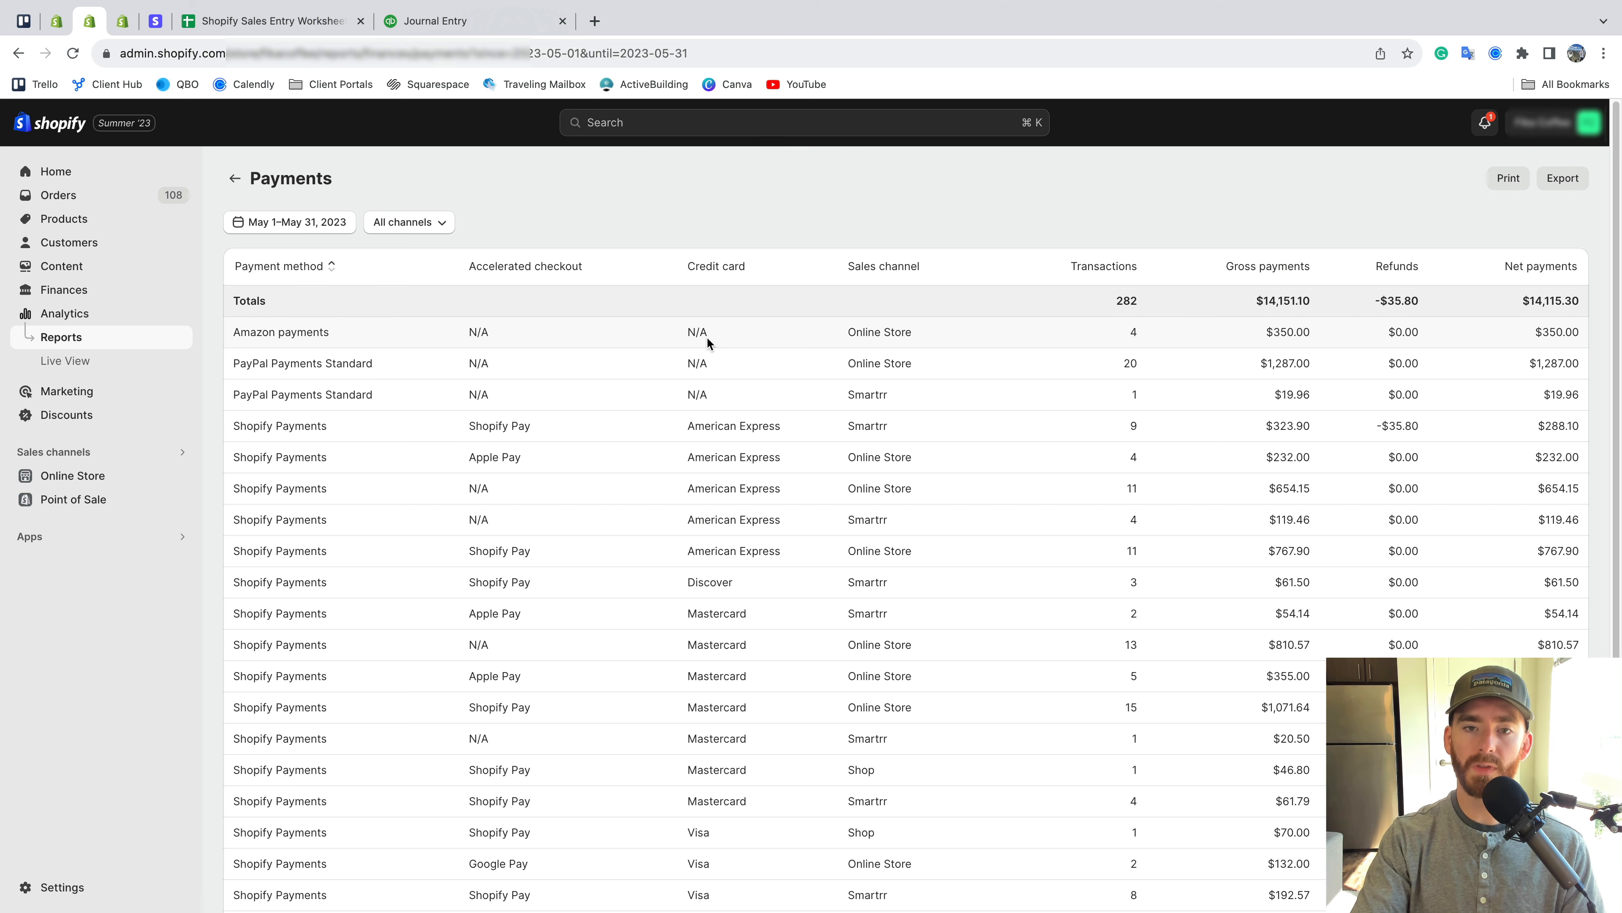
pyautogui.click(122, 23)
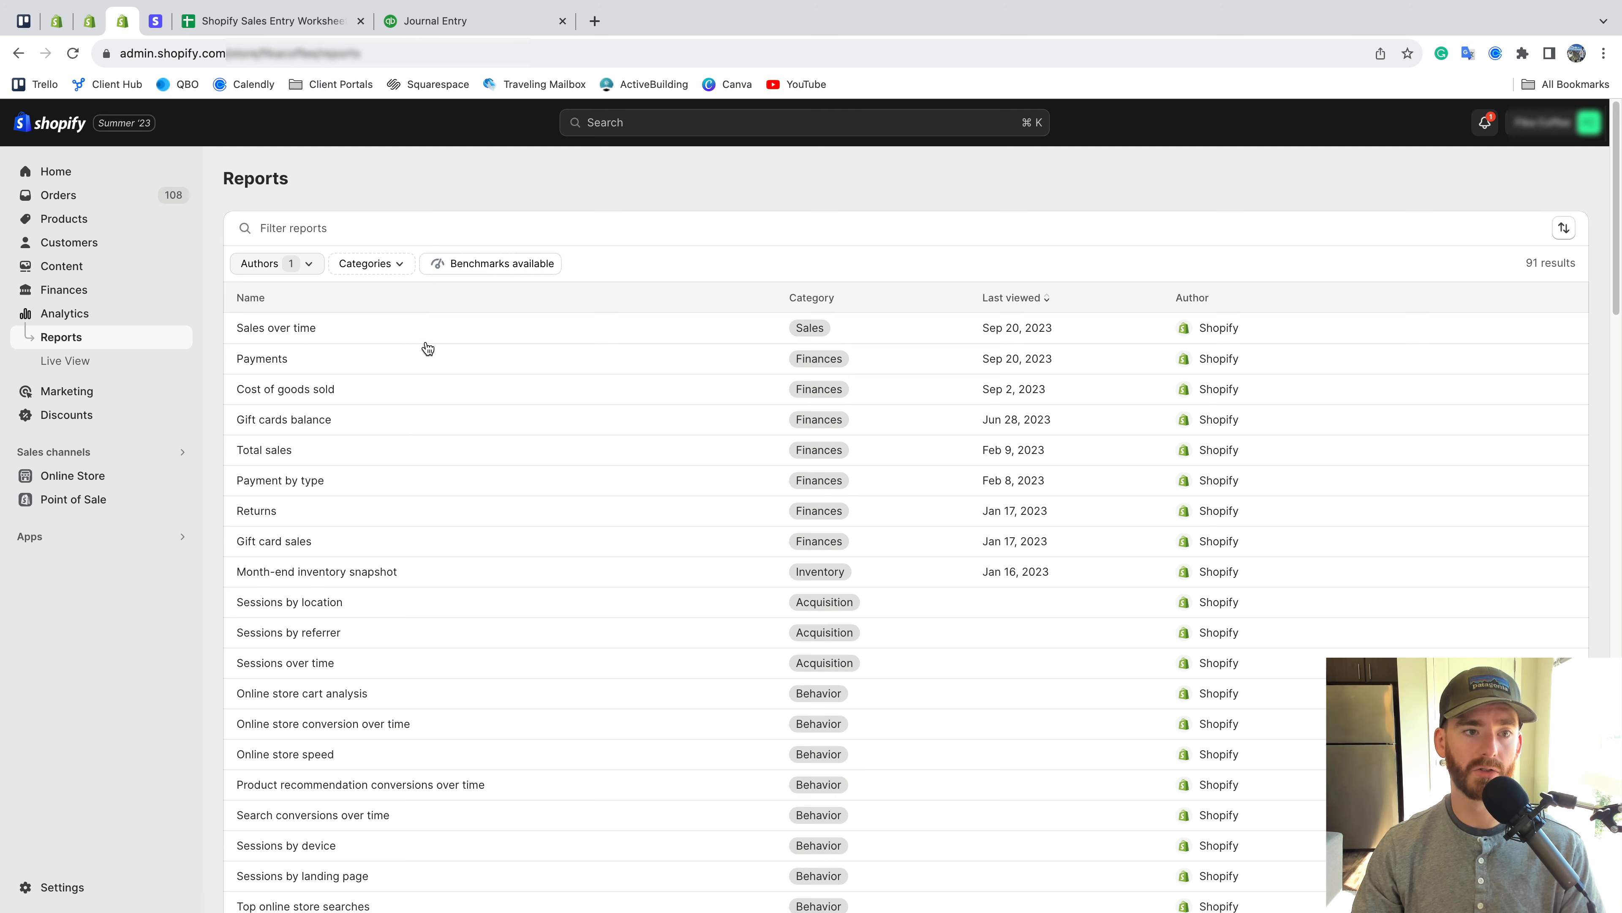
pyautogui.click(85, 300)
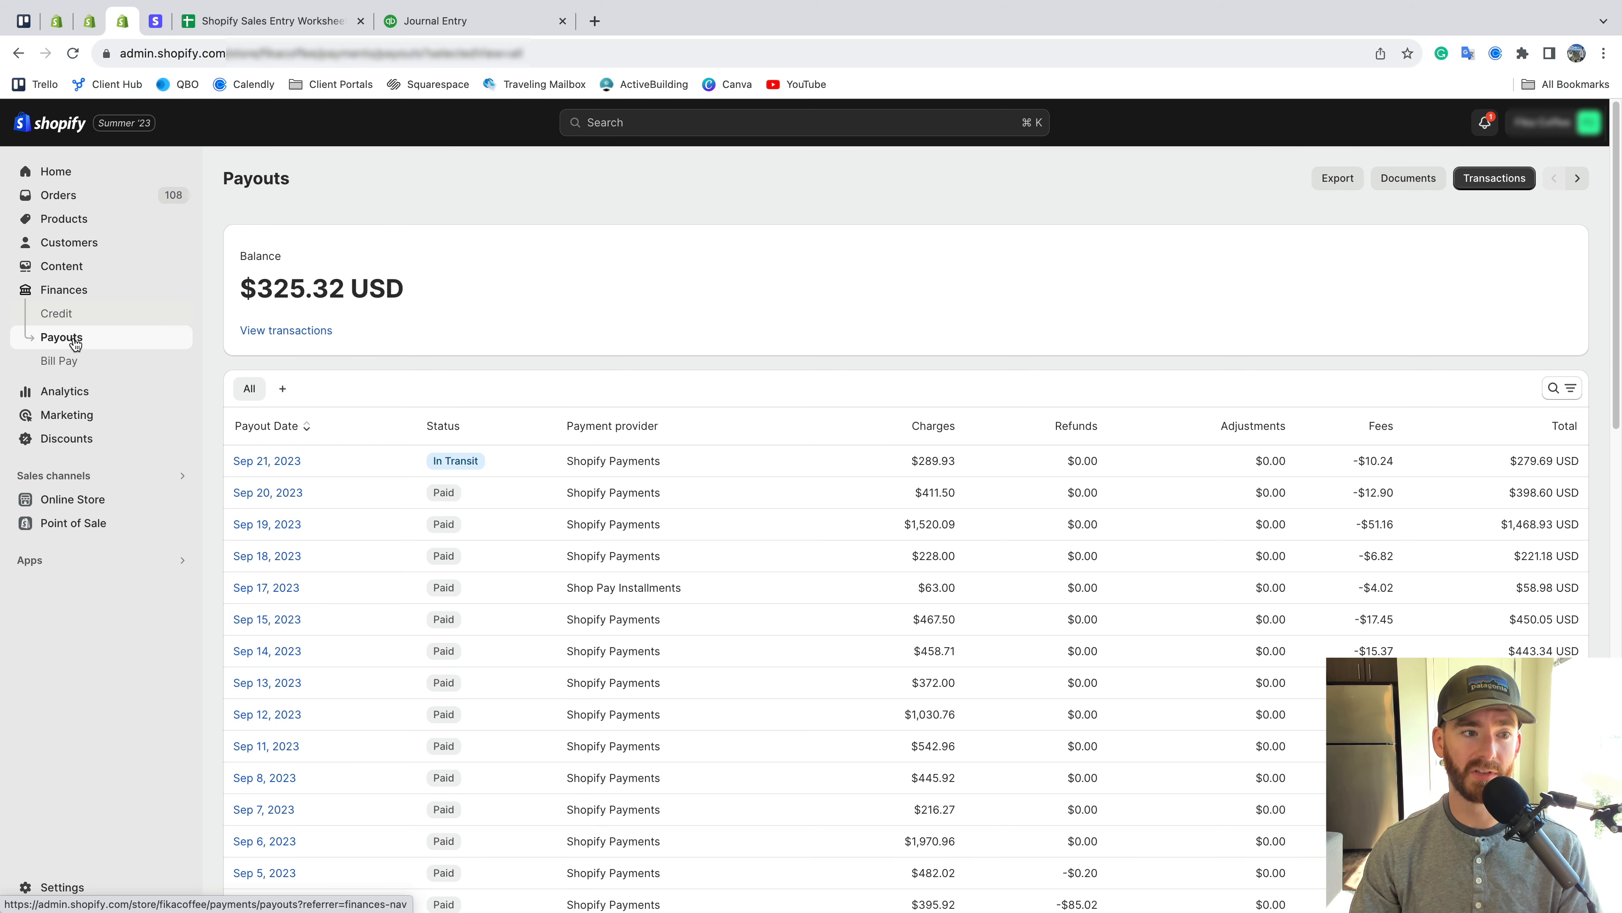
pyautogui.scroll(-3, 1379, 399)
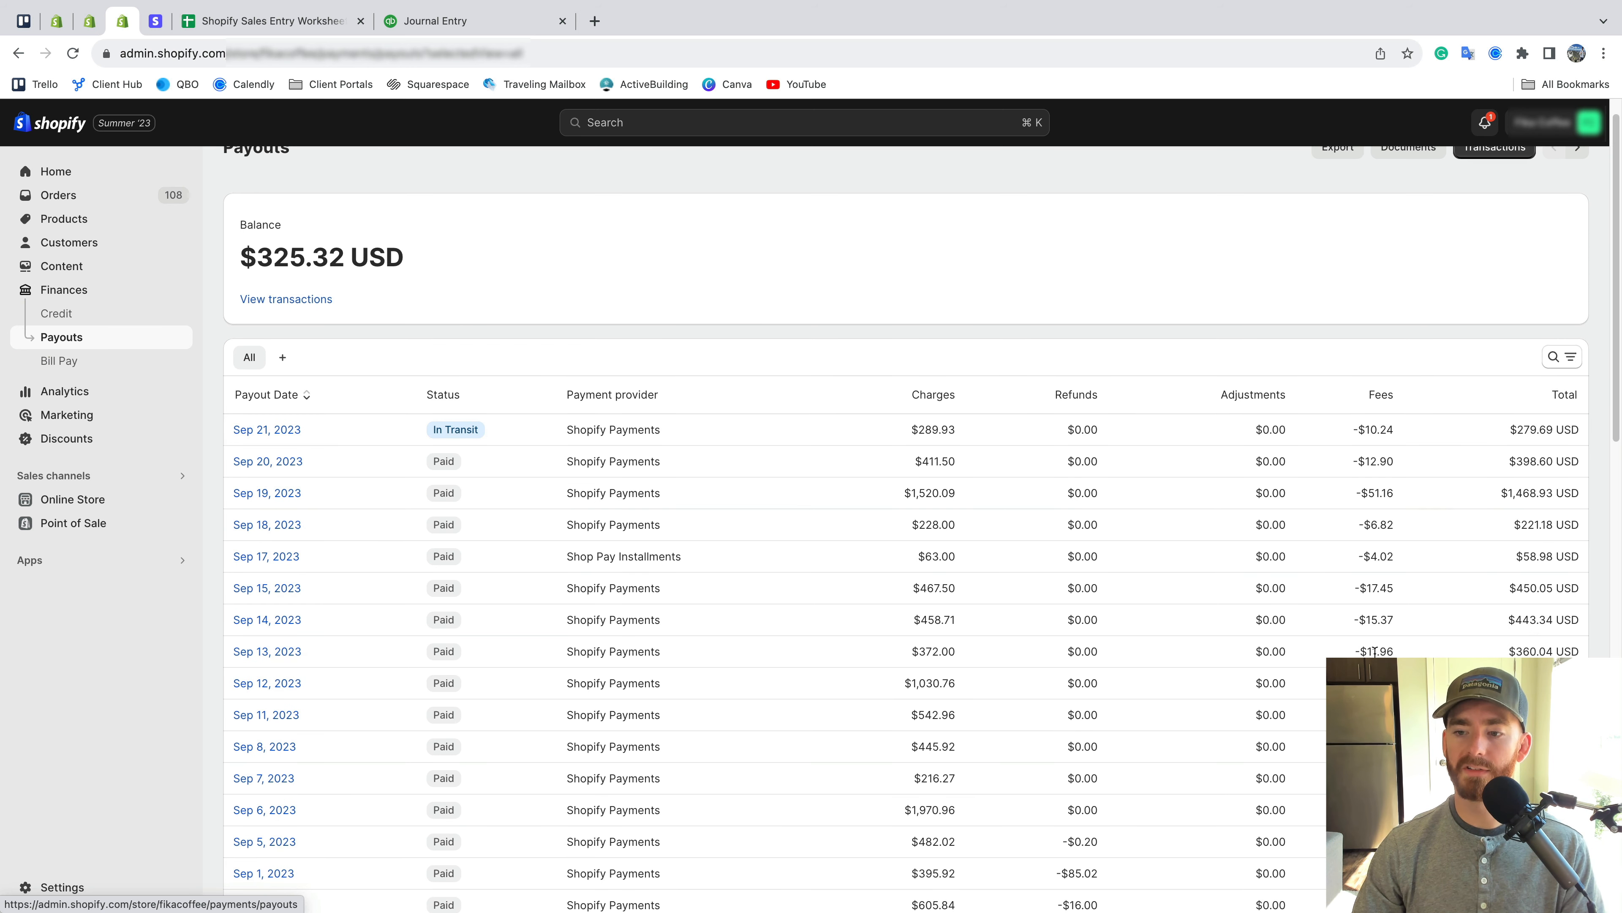
pyautogui.scroll(-1, 1373, 562)
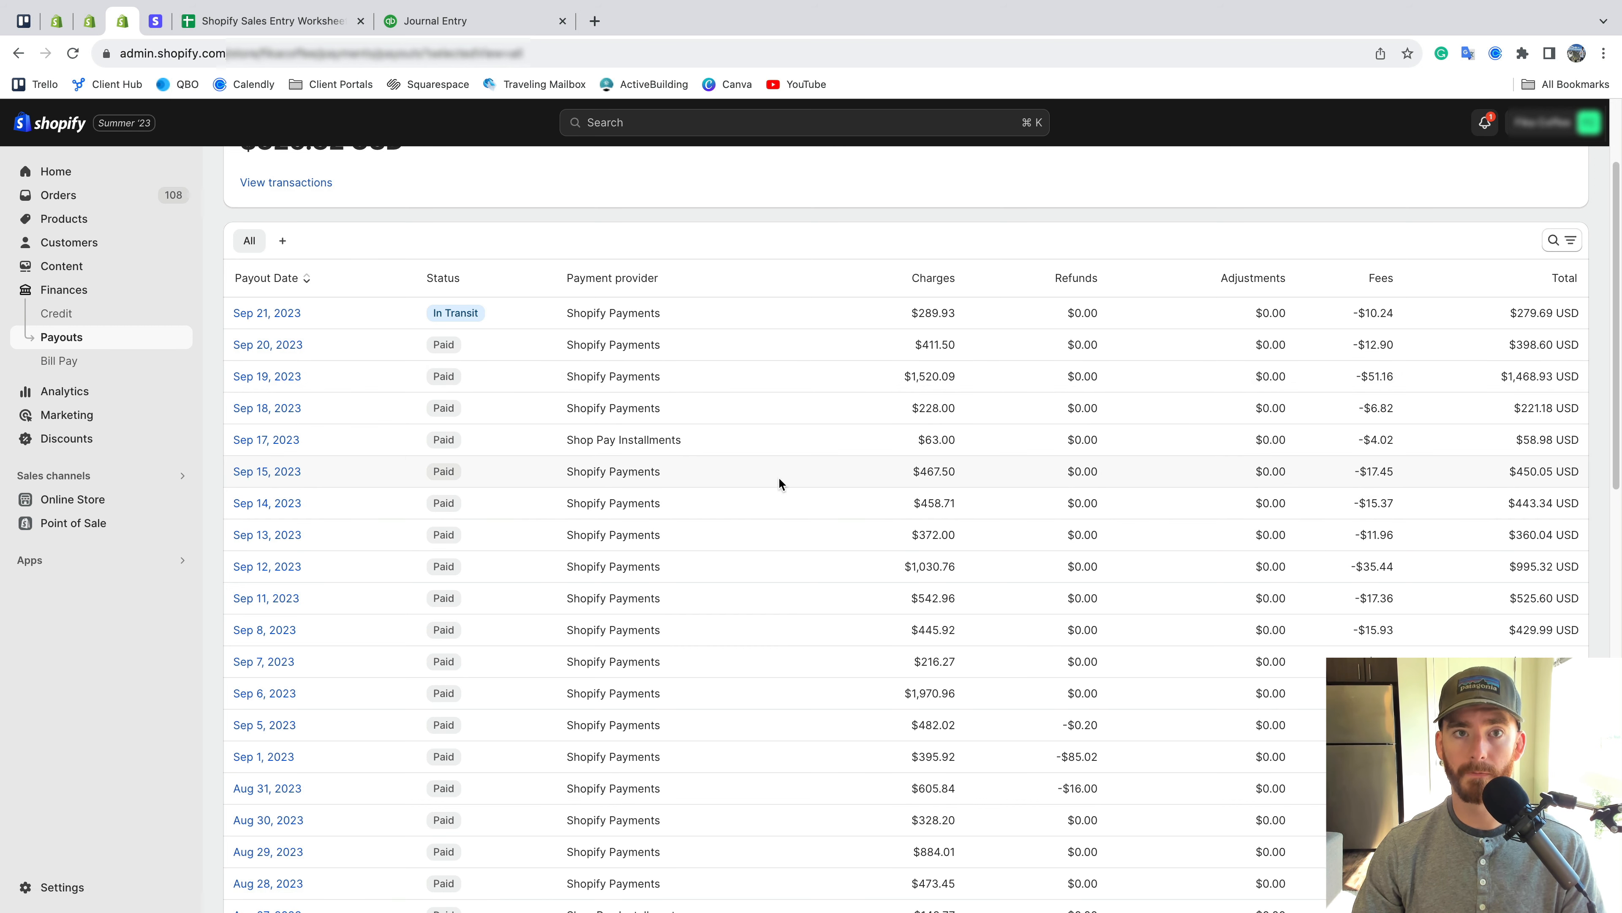
# Return to the QuickBooks journal entry and describe the Merchant Fees:Shopify Fees line as "Total fees Payouts report"
pyautogui.click(445, 20)
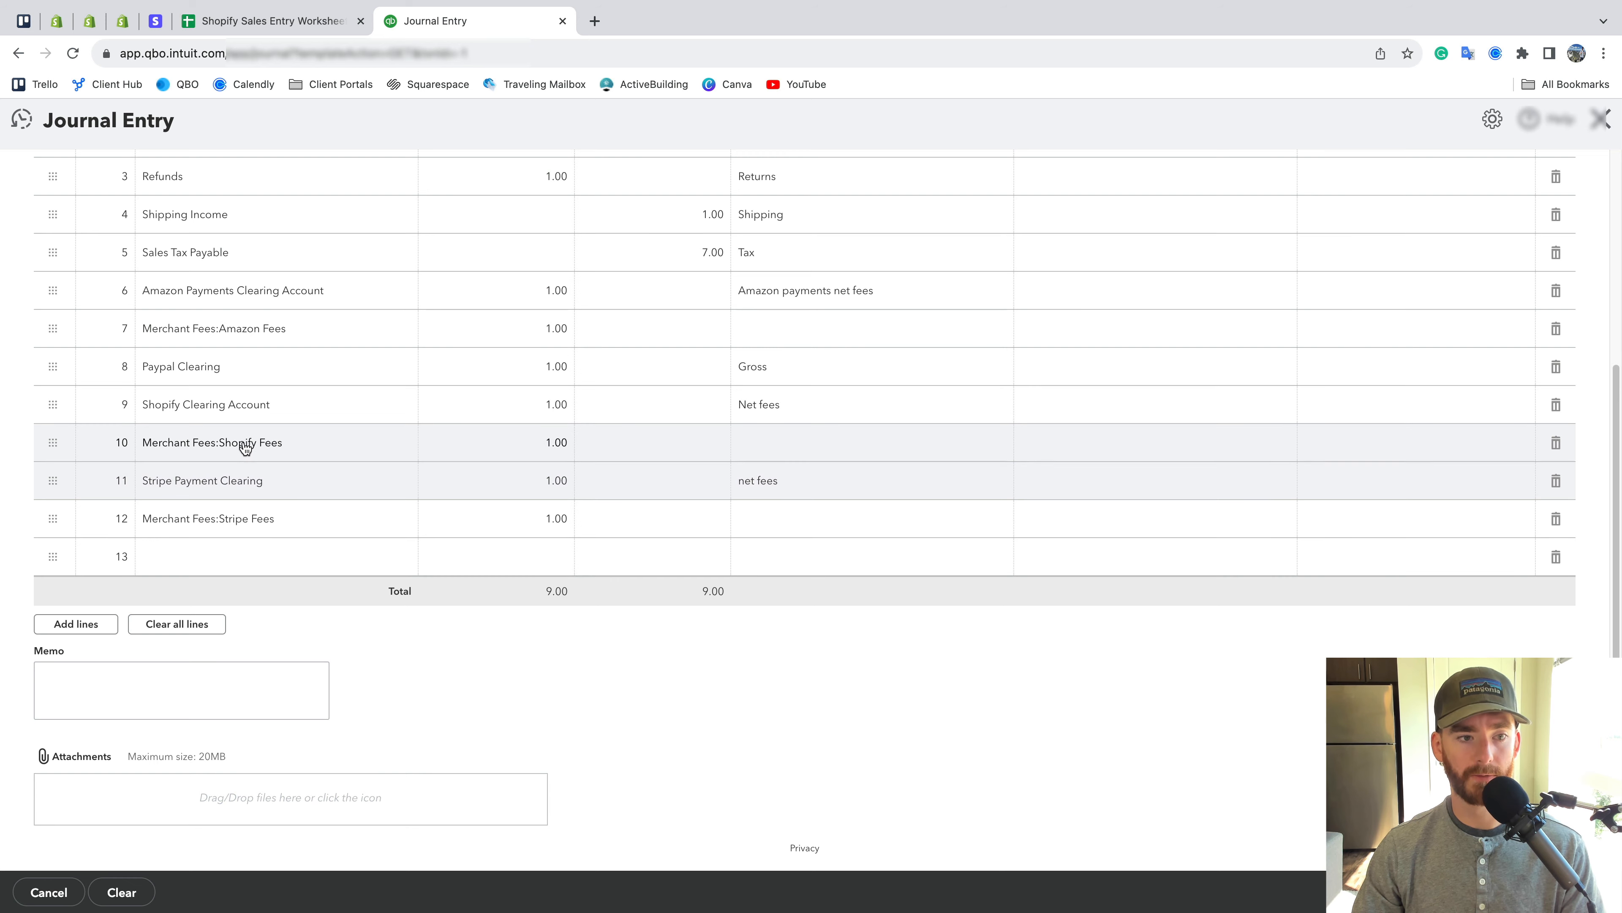
pyautogui.click(799, 441)
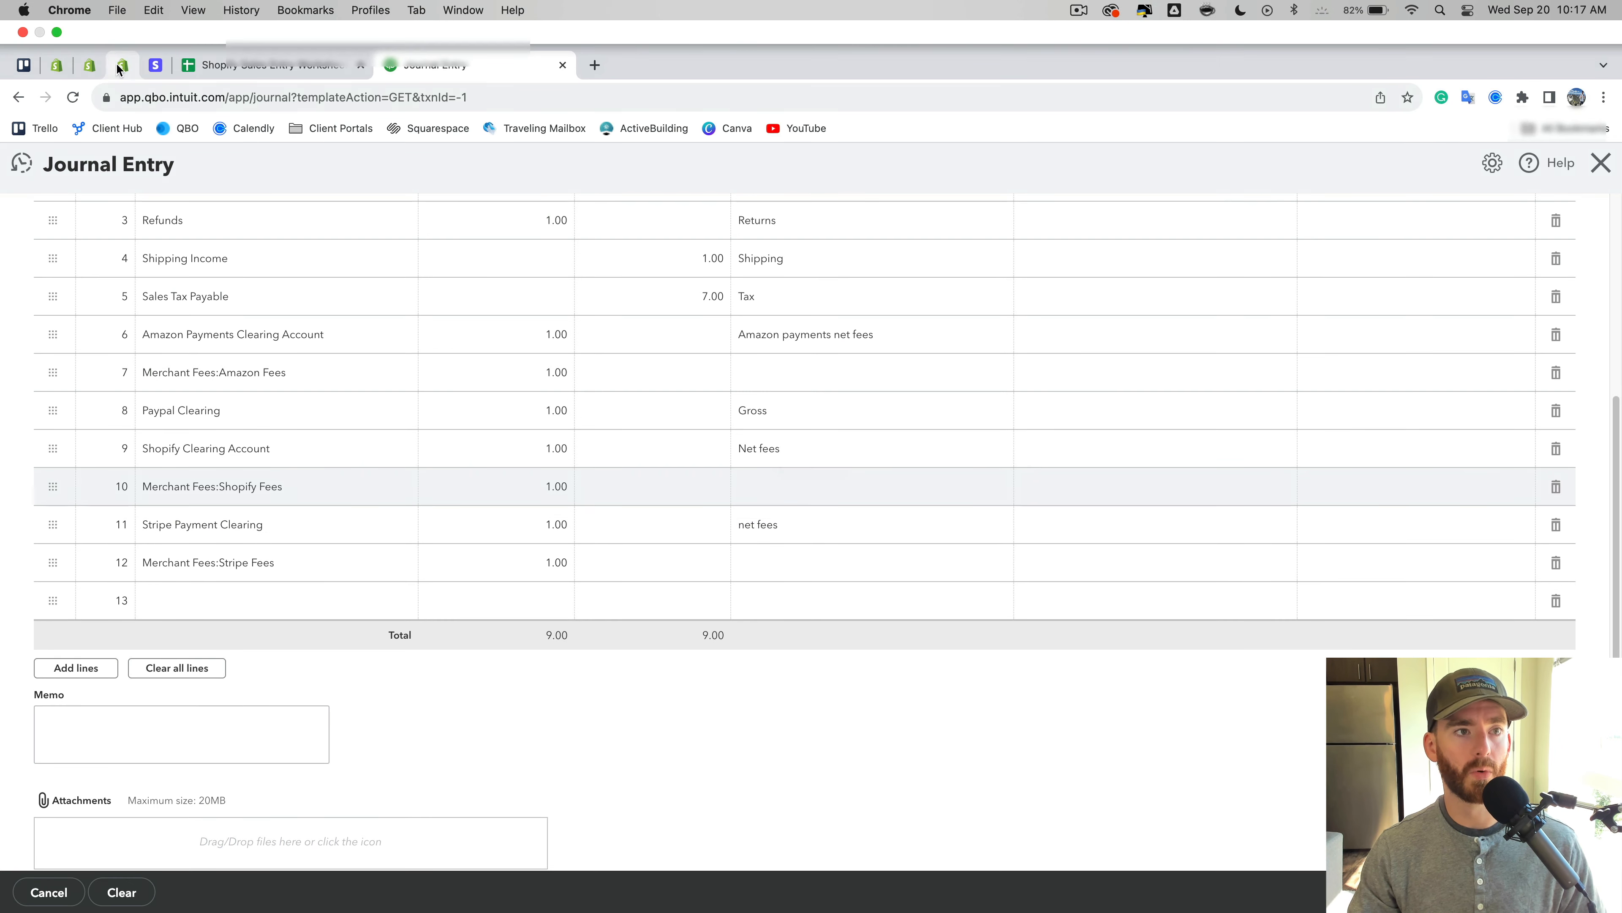
pyautogui.click(122, 68)
pyautogui.click(409, 20)
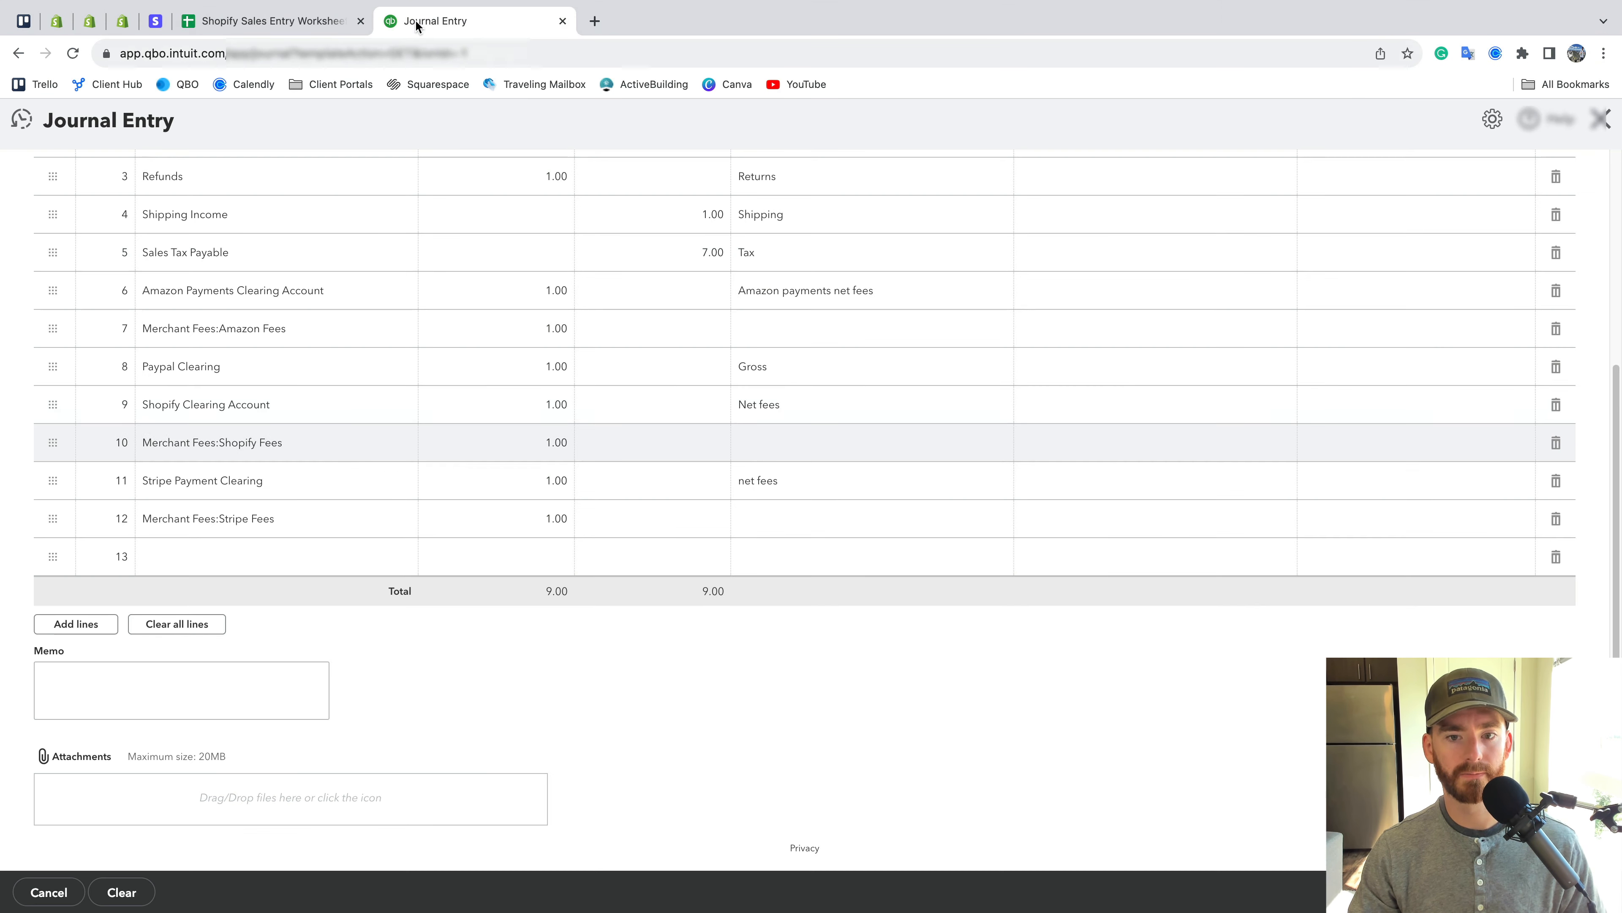
pyautogui.click(881, 443)
pyautogui.write('Total fees')
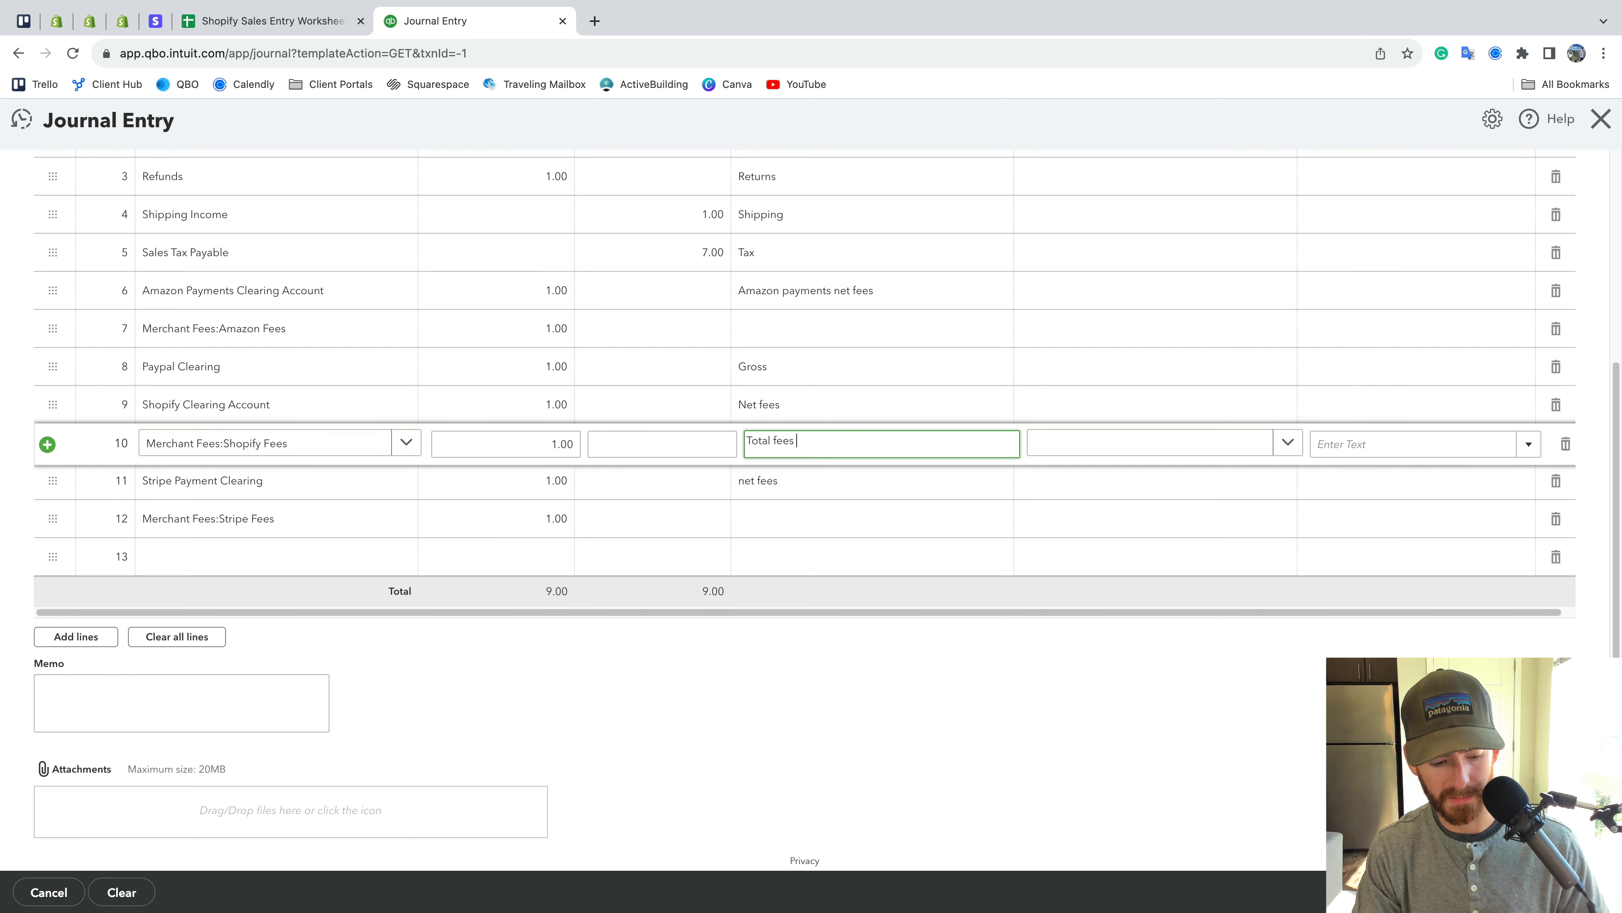
pyautogui.write(' Payouts report')
pyautogui.press('Tab')
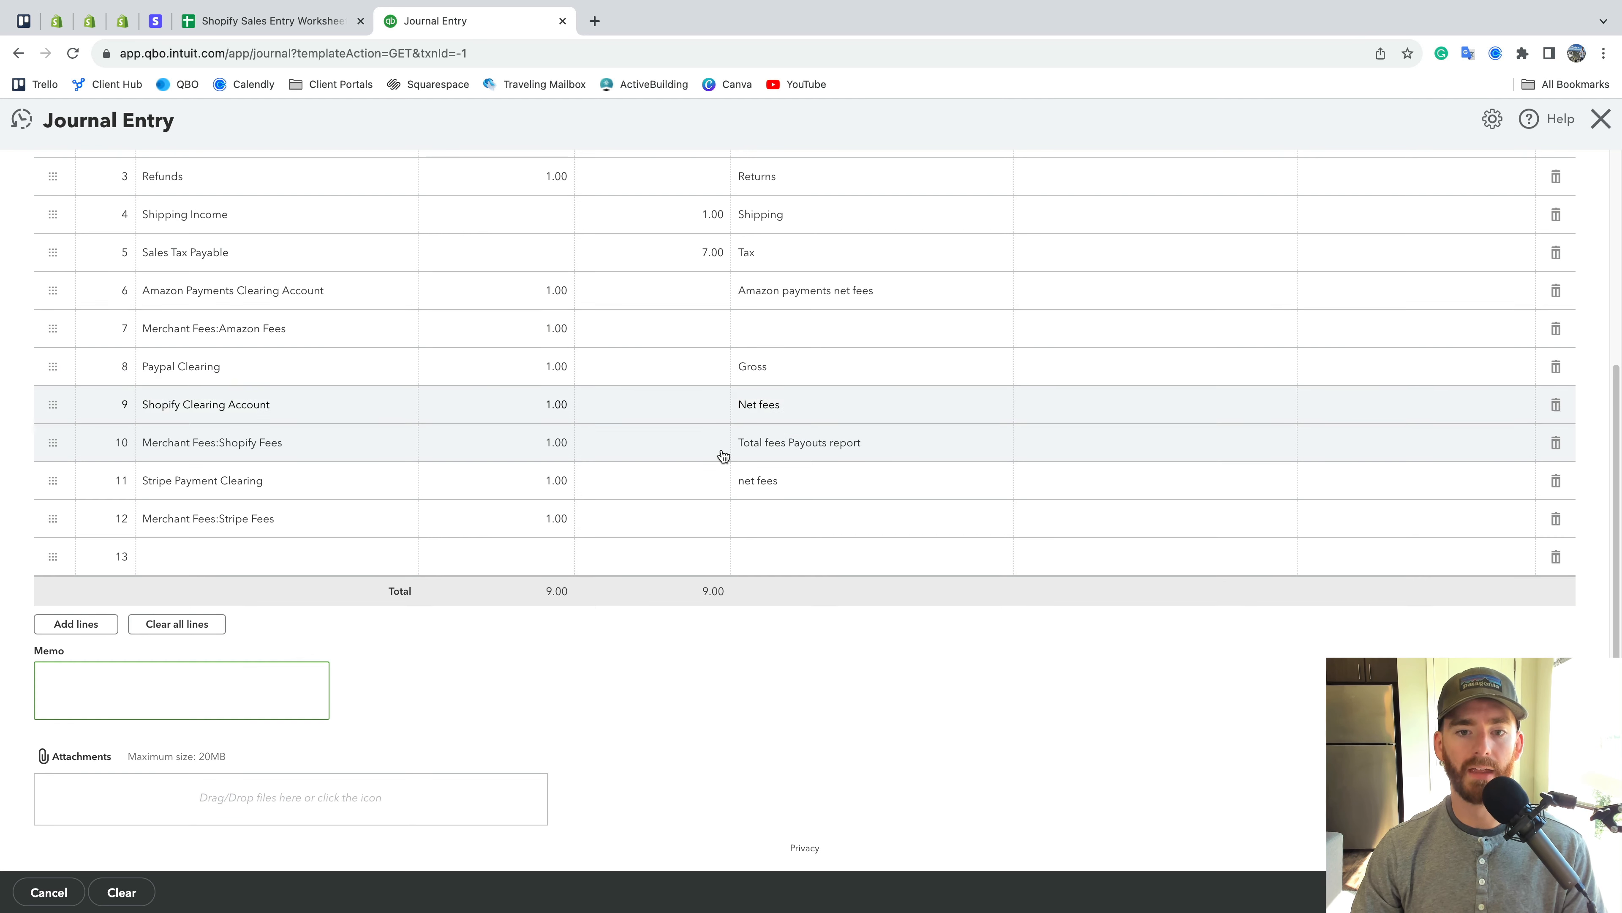
# Check the fees in Stripe's balance summary and describe the journal entry's Merchant Fees:Stripe Fees line as "Stripe Balance Report Fees"
pyautogui.click(153, 9)
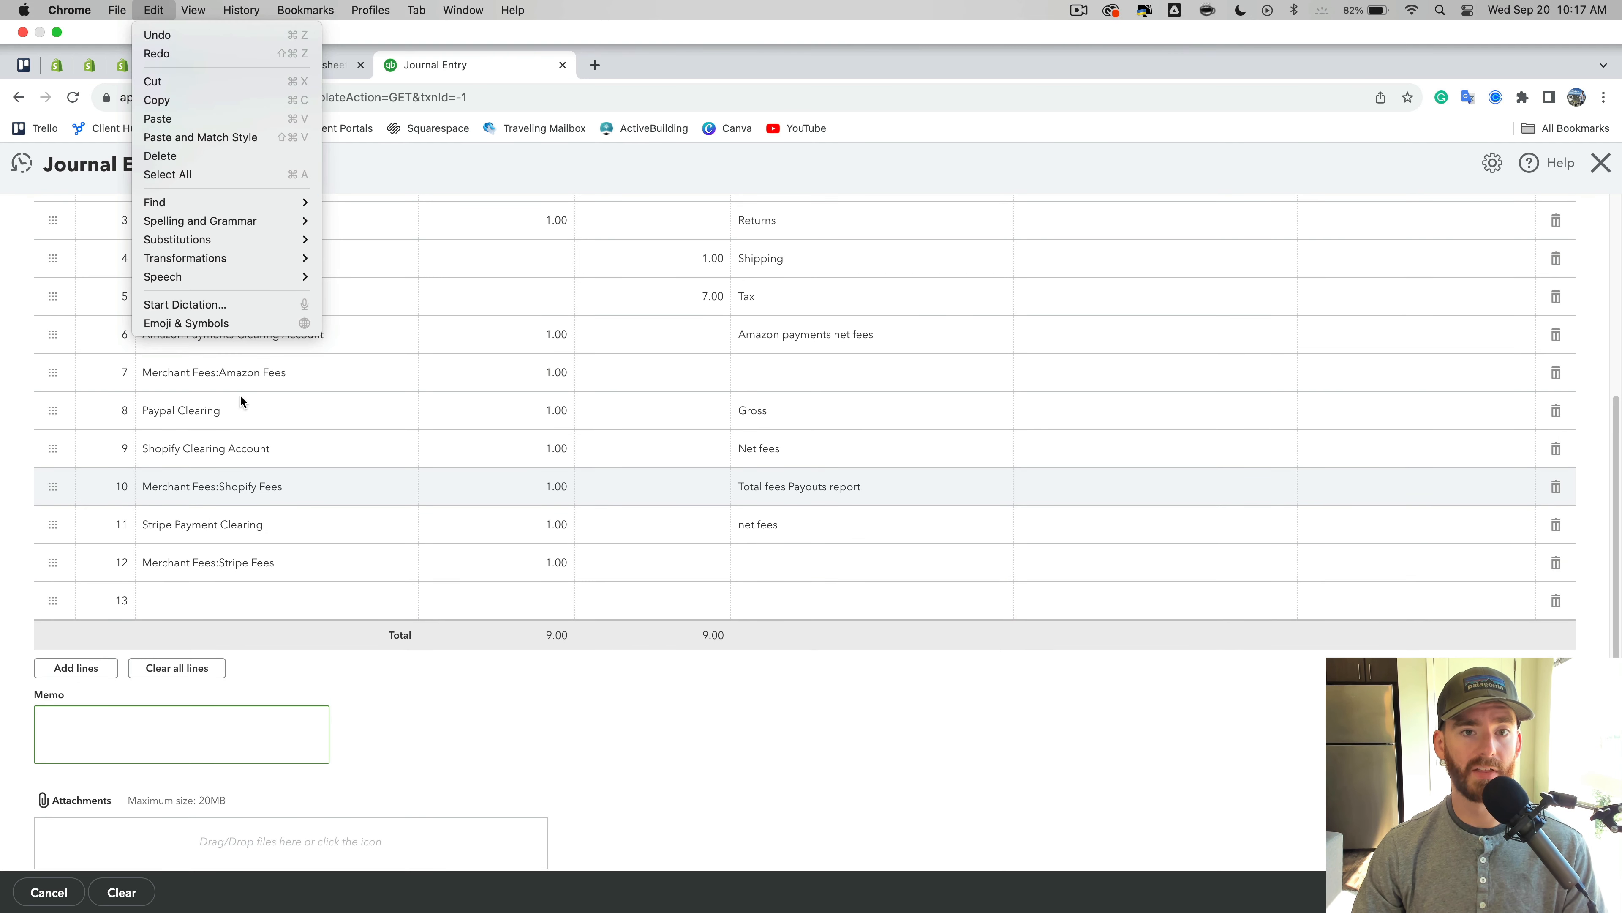
pyautogui.click(826, 106)
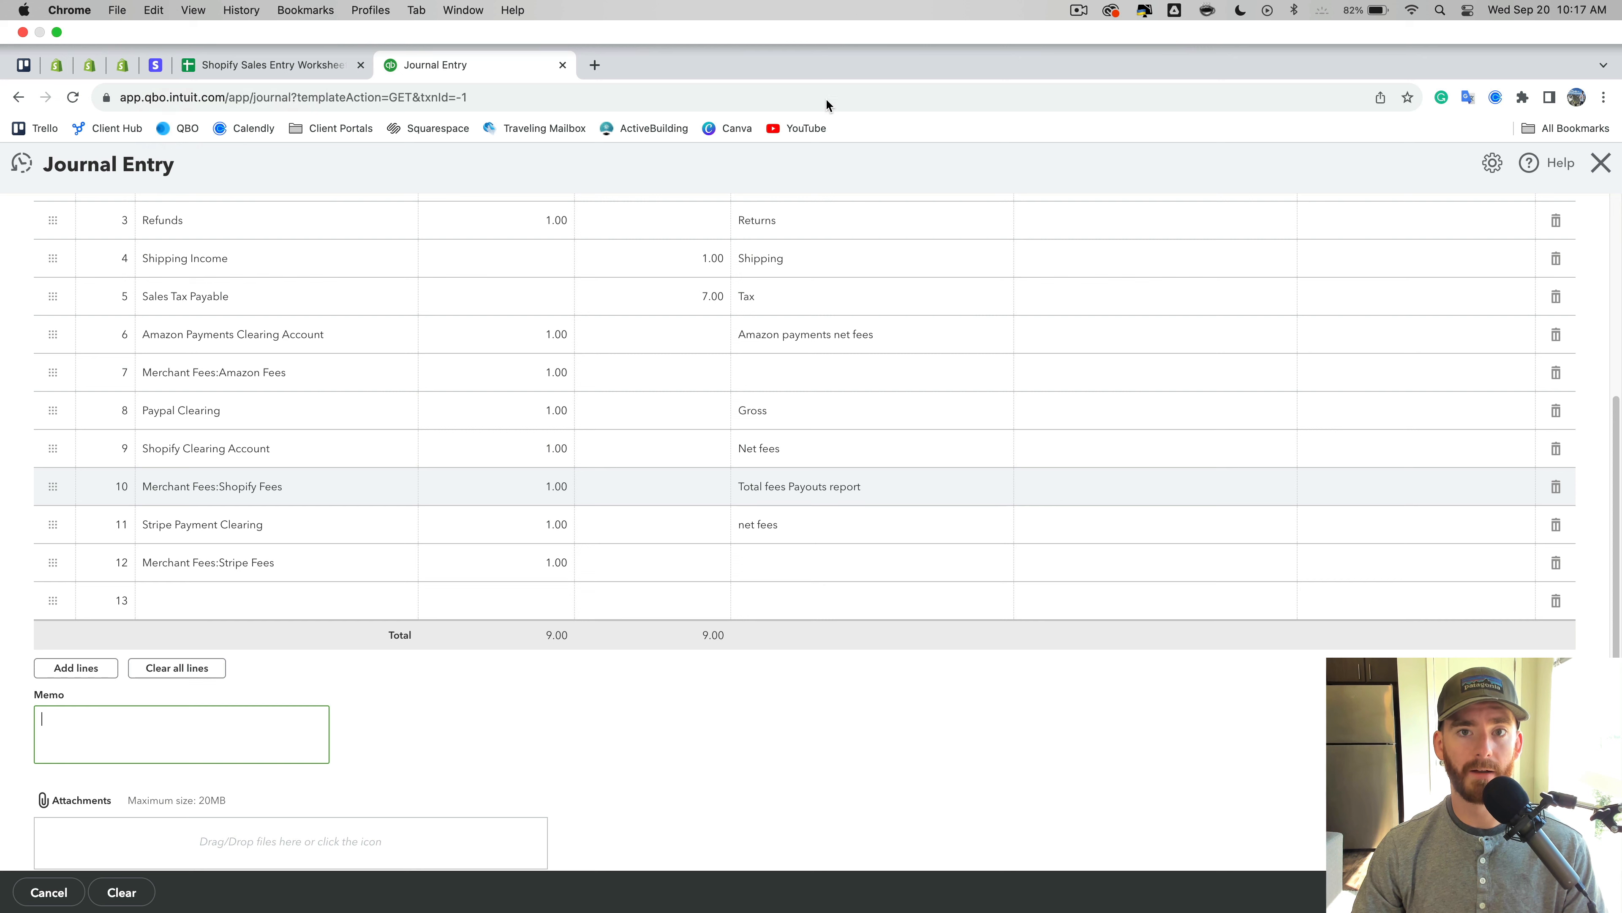
pyautogui.click(155, 64)
pyautogui.scroll(-1, 719, 308)
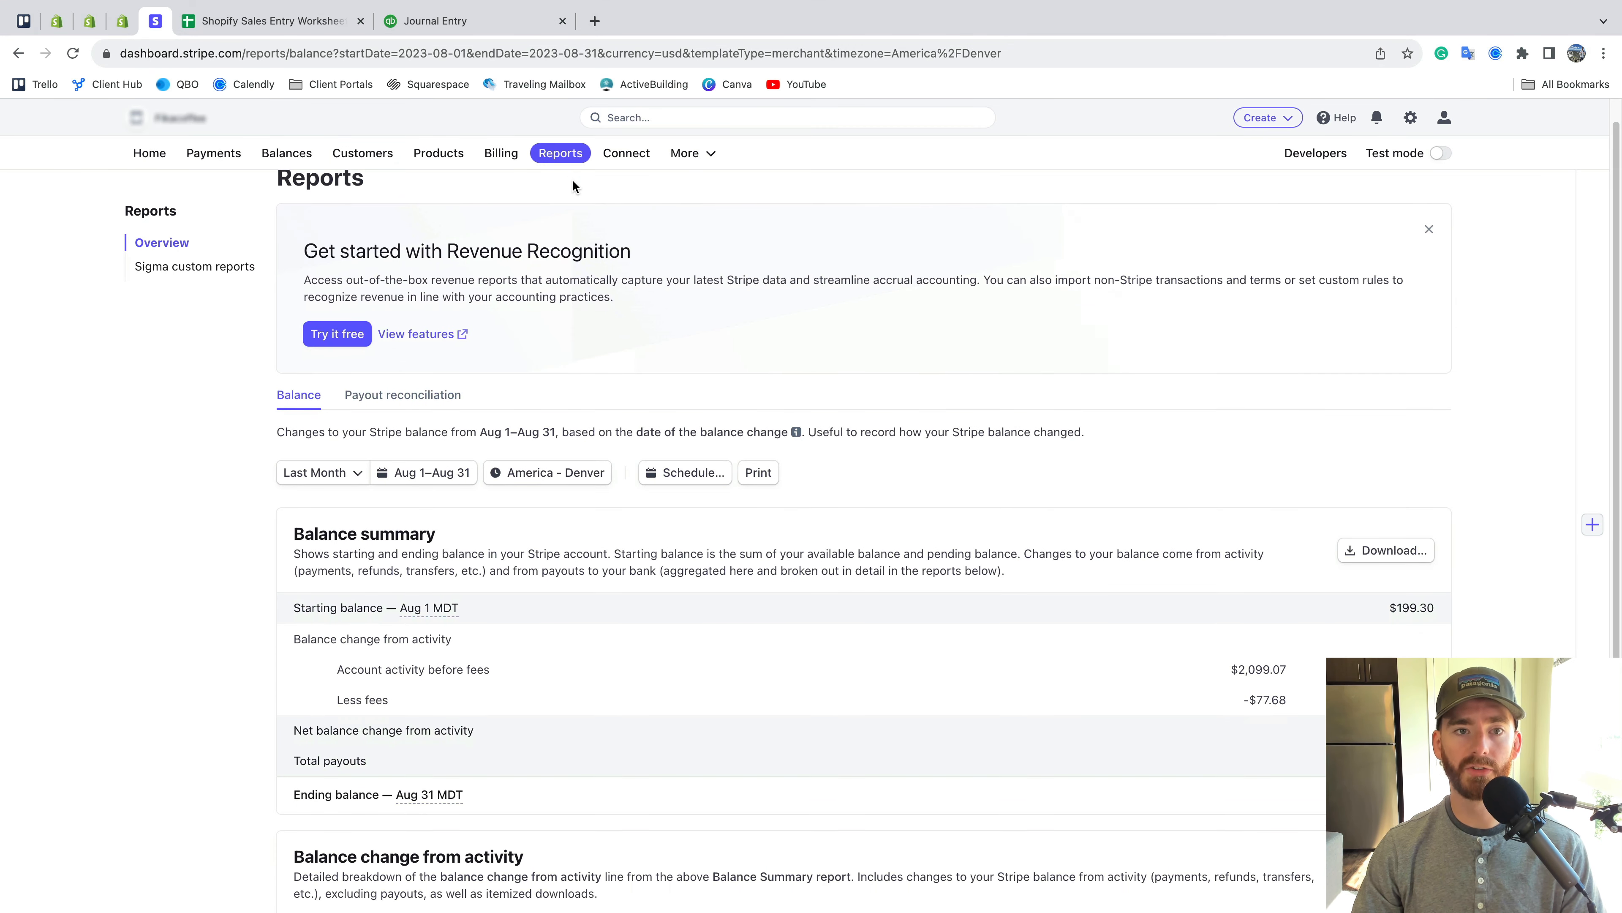
pyautogui.scroll(1, 532, 262)
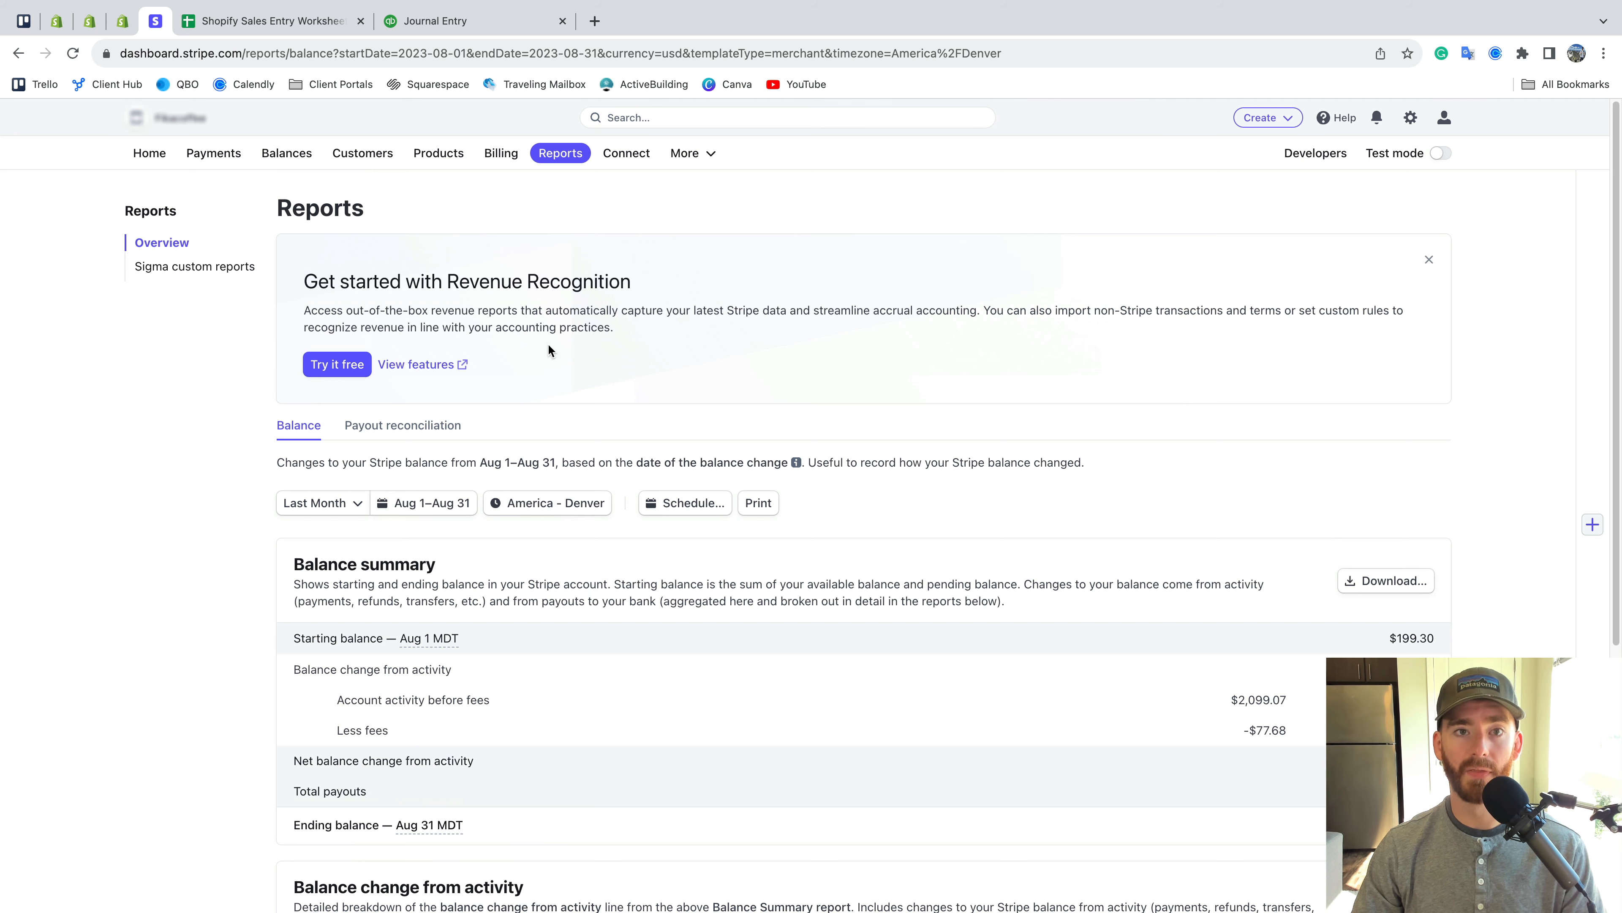
pyautogui.scroll(-8, 541, 314)
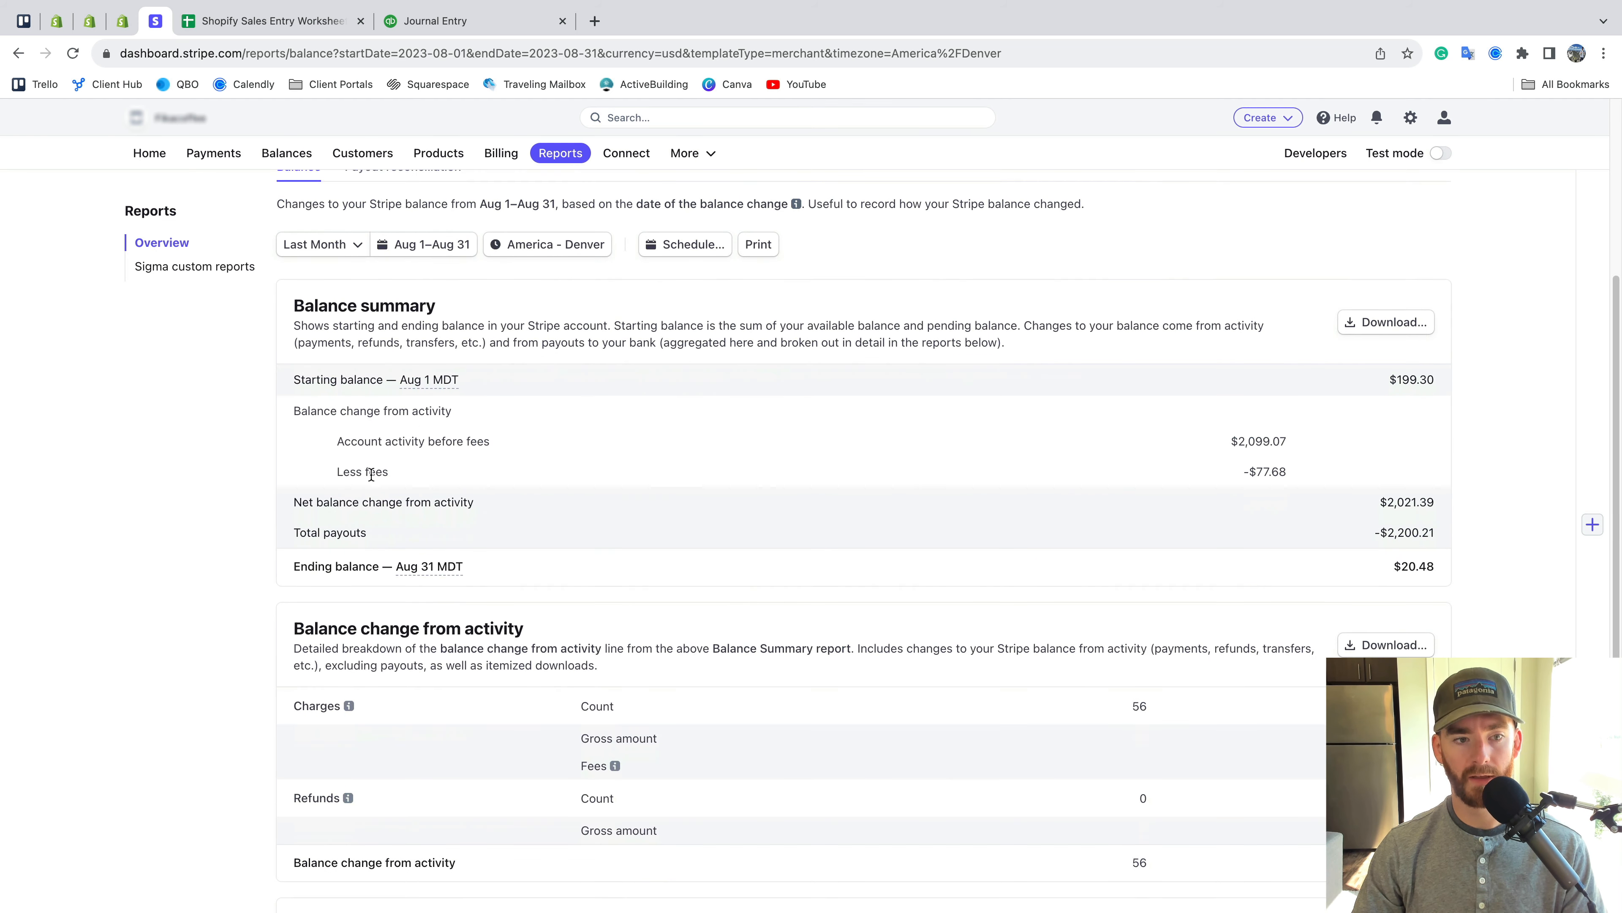
pyautogui.click(467, 479)
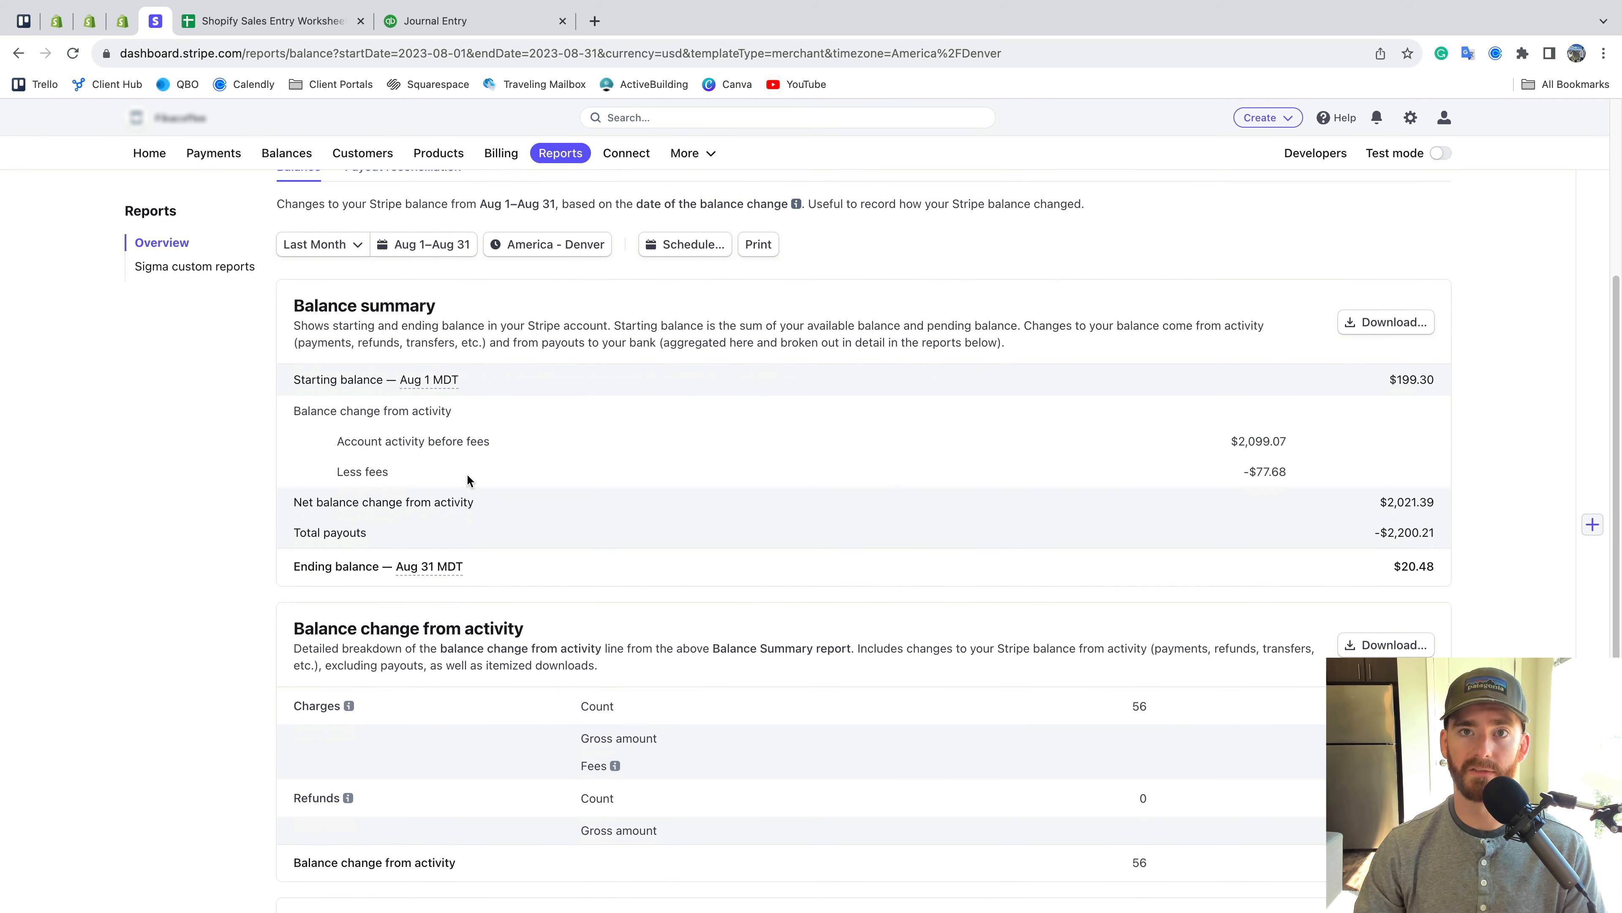
pyautogui.click(446, 26)
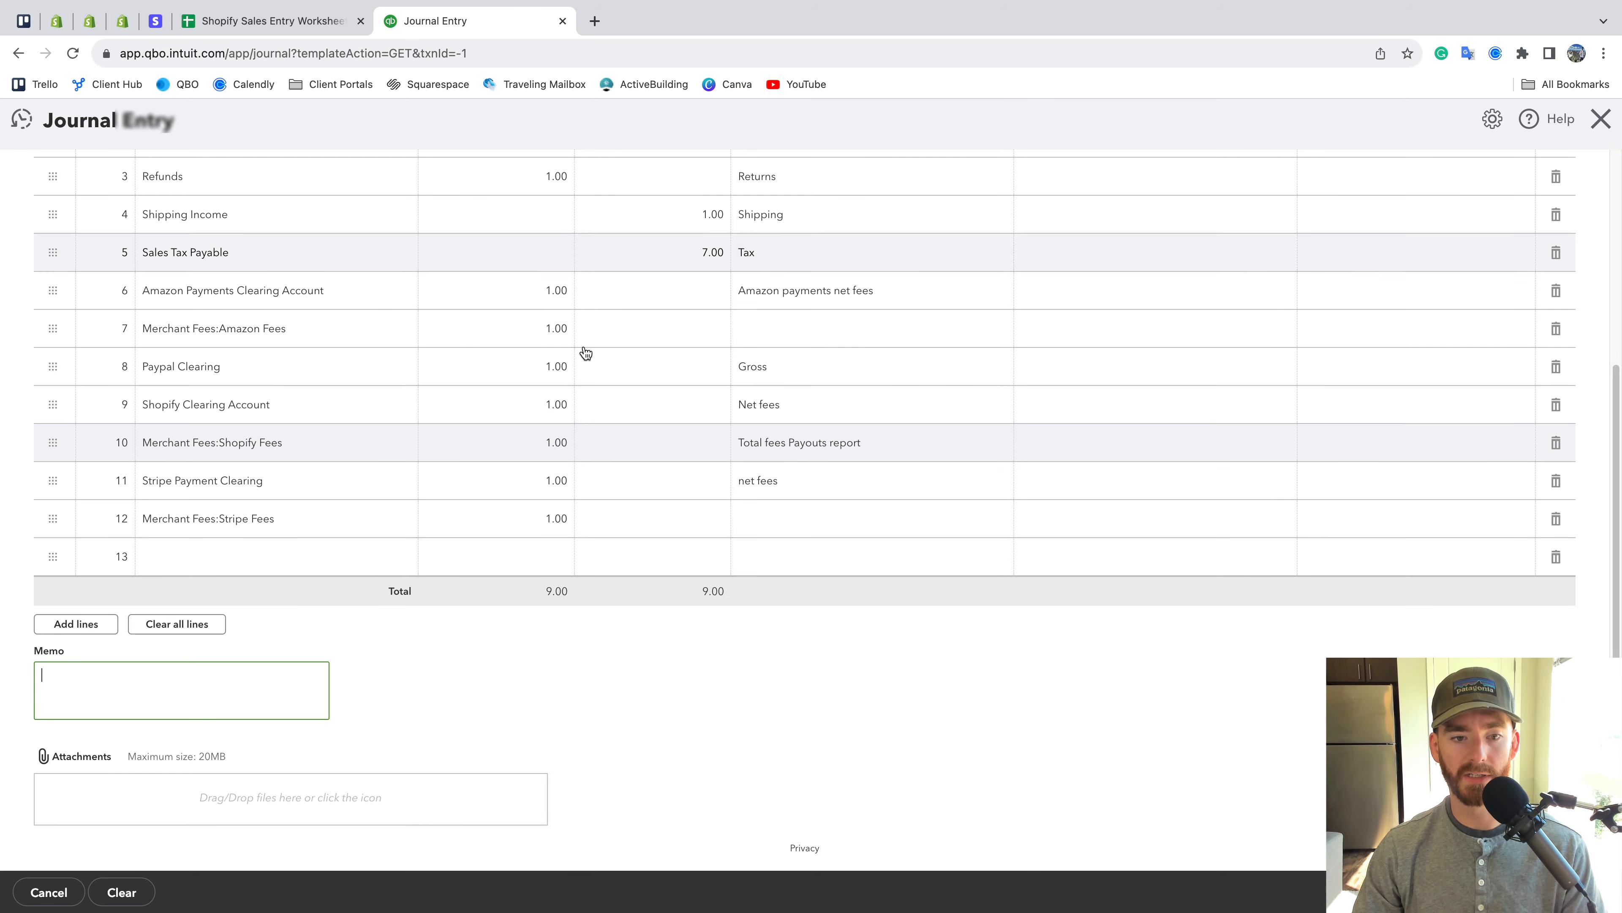
pyautogui.click(786, 519)
pyautogui.write('Stripe Balance Report Fees')
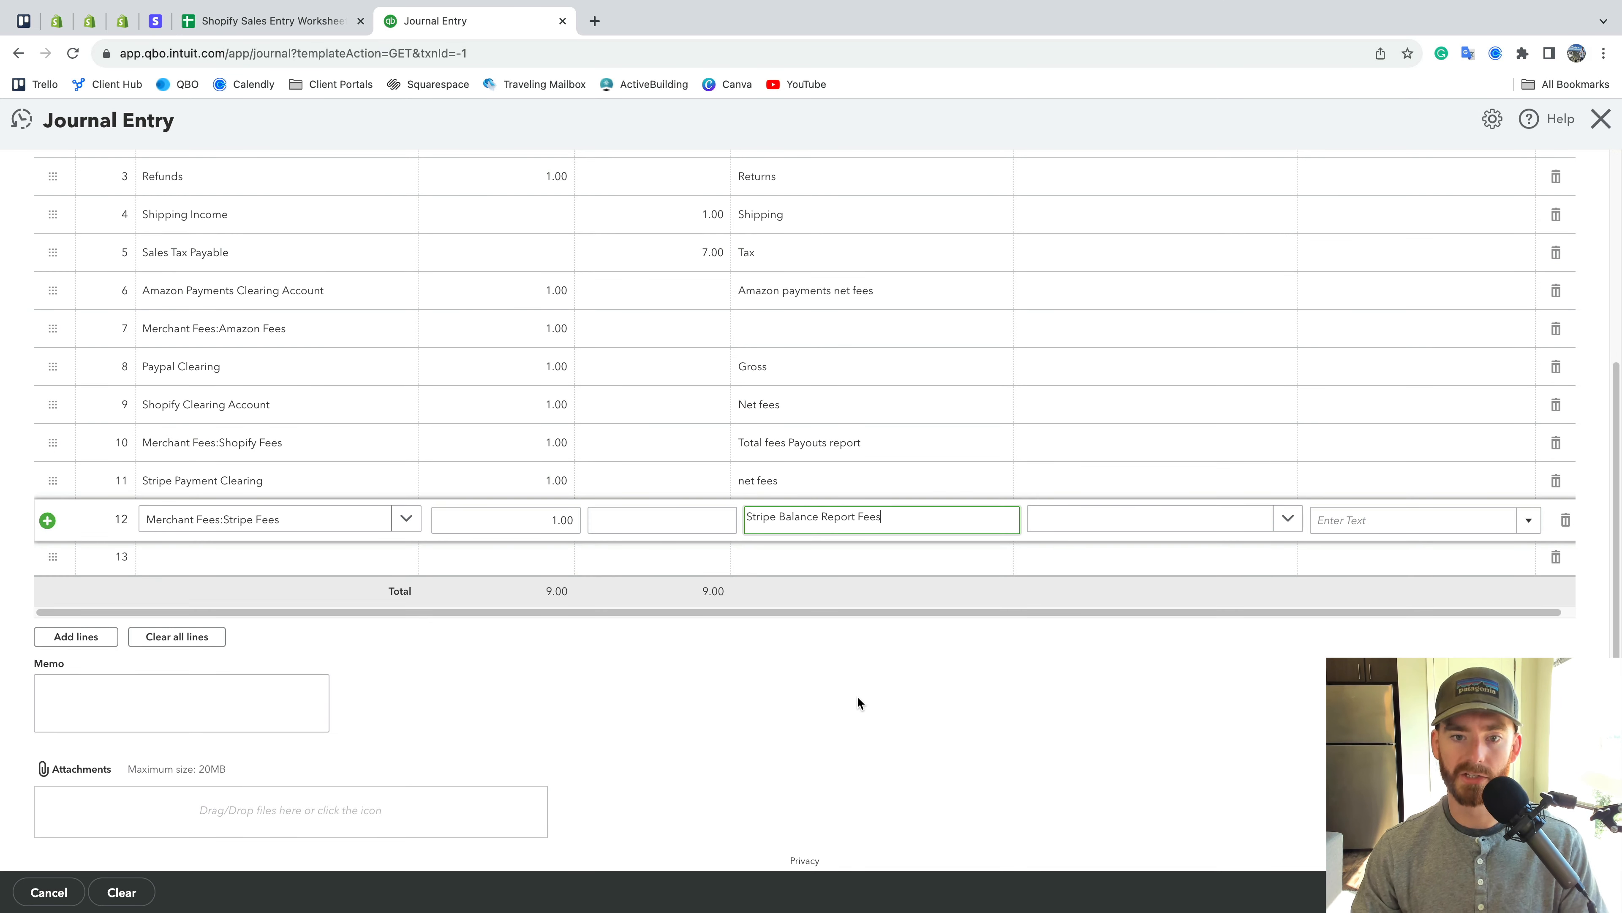
pyautogui.click(862, 725)
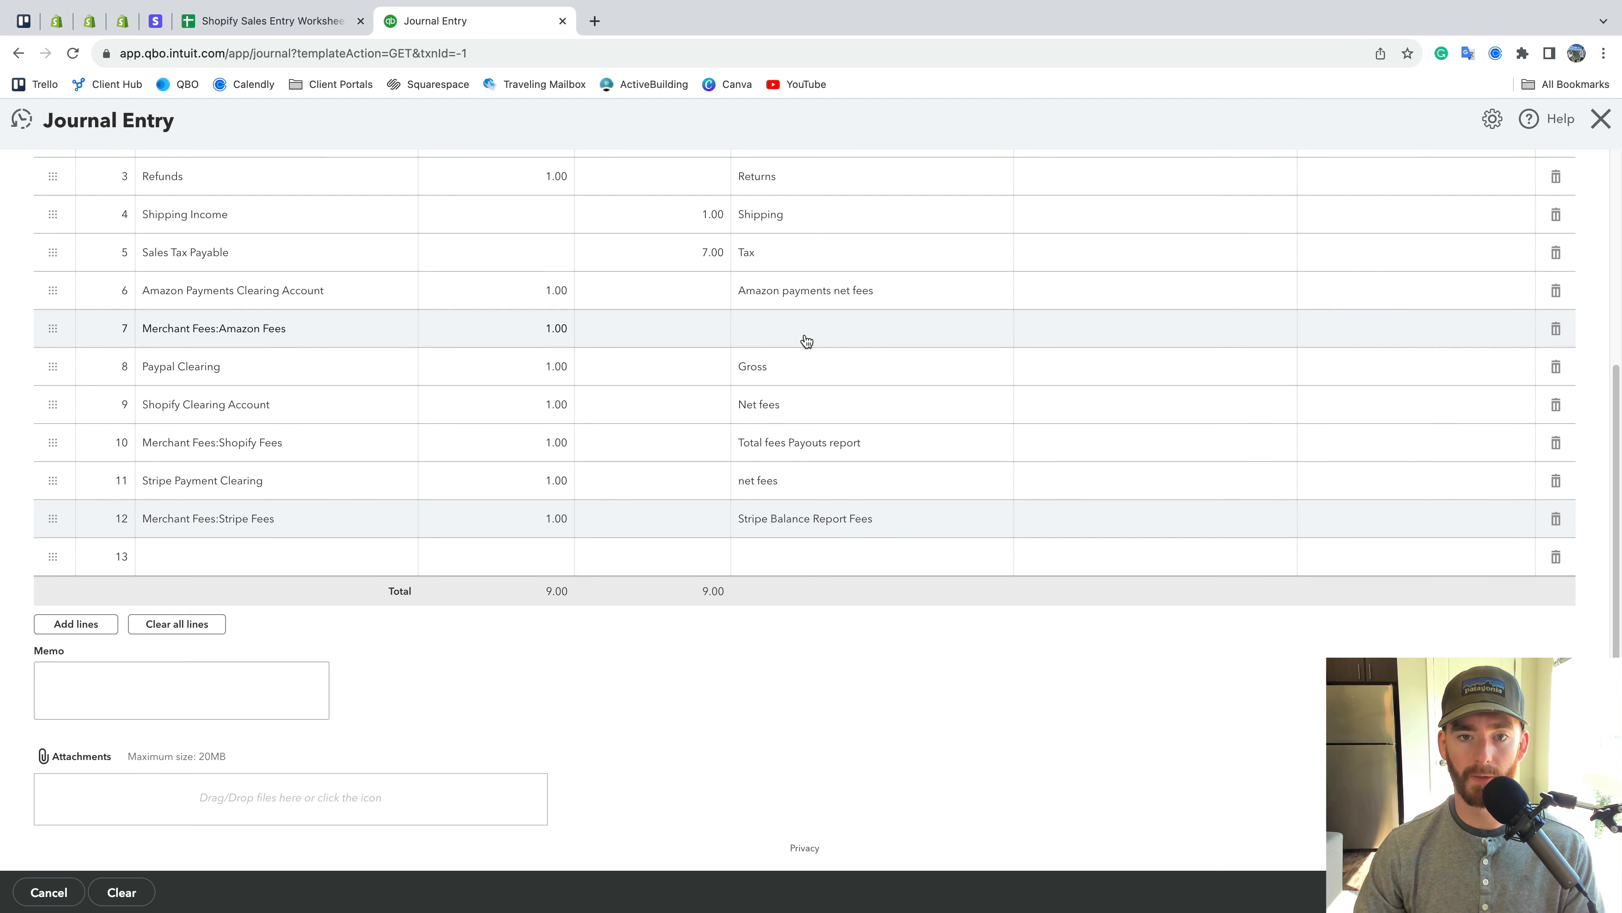
# Describe the Merchant Fees:Amazon Fees line as "Amazon reports"
pyautogui.click(781, 336)
pyautogui.write('Amazon')
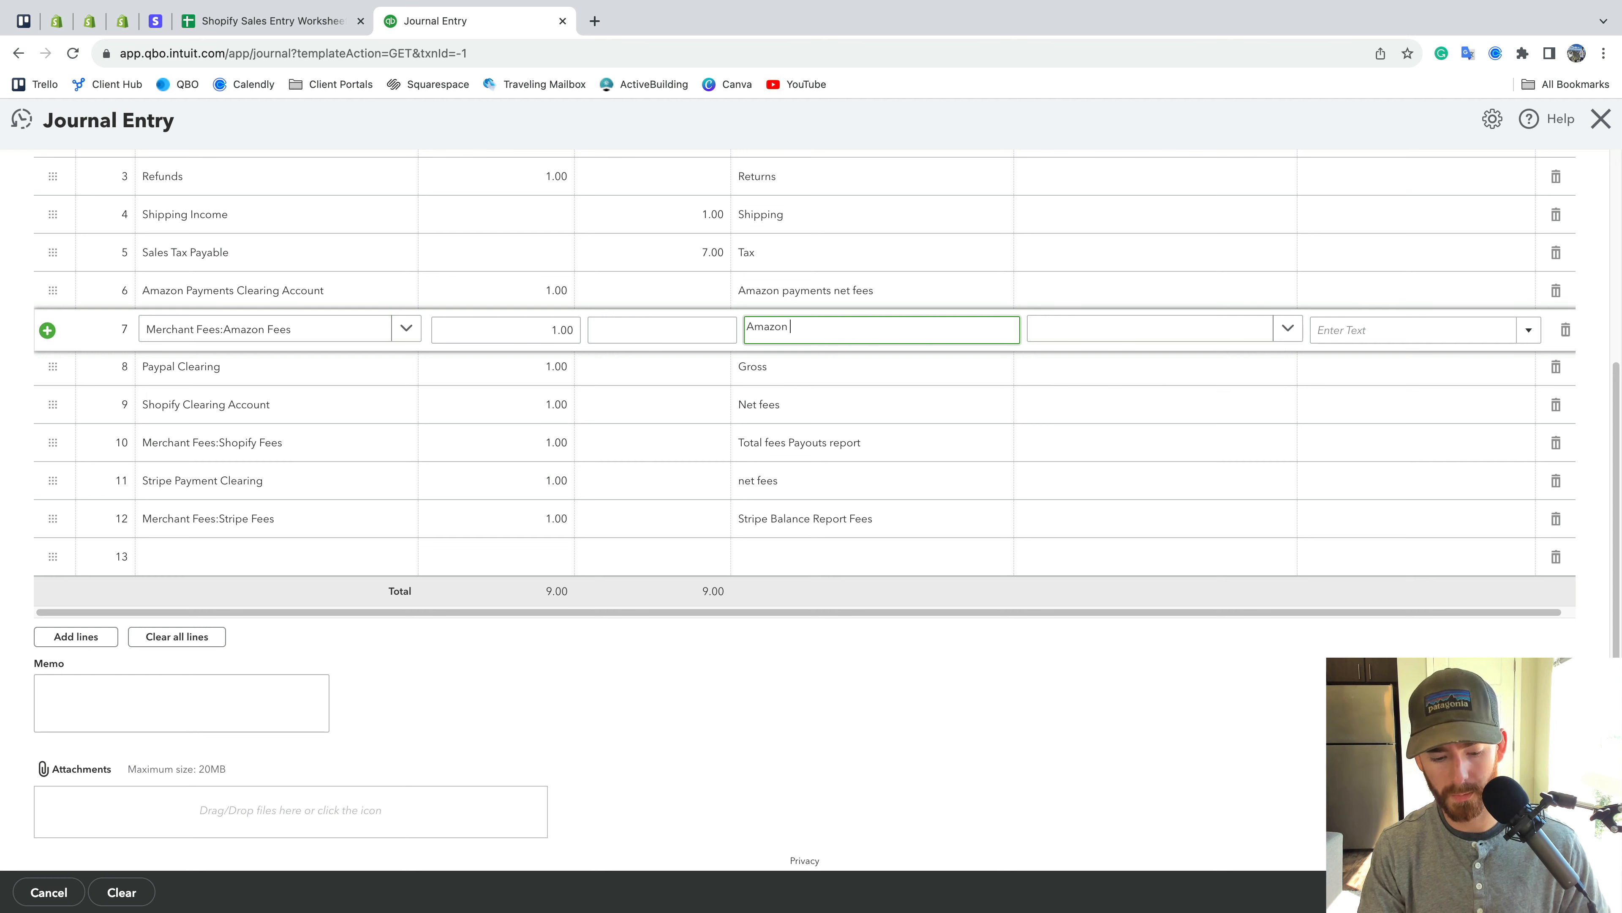
pyautogui.write(' reports')
pyautogui.click(881, 714)
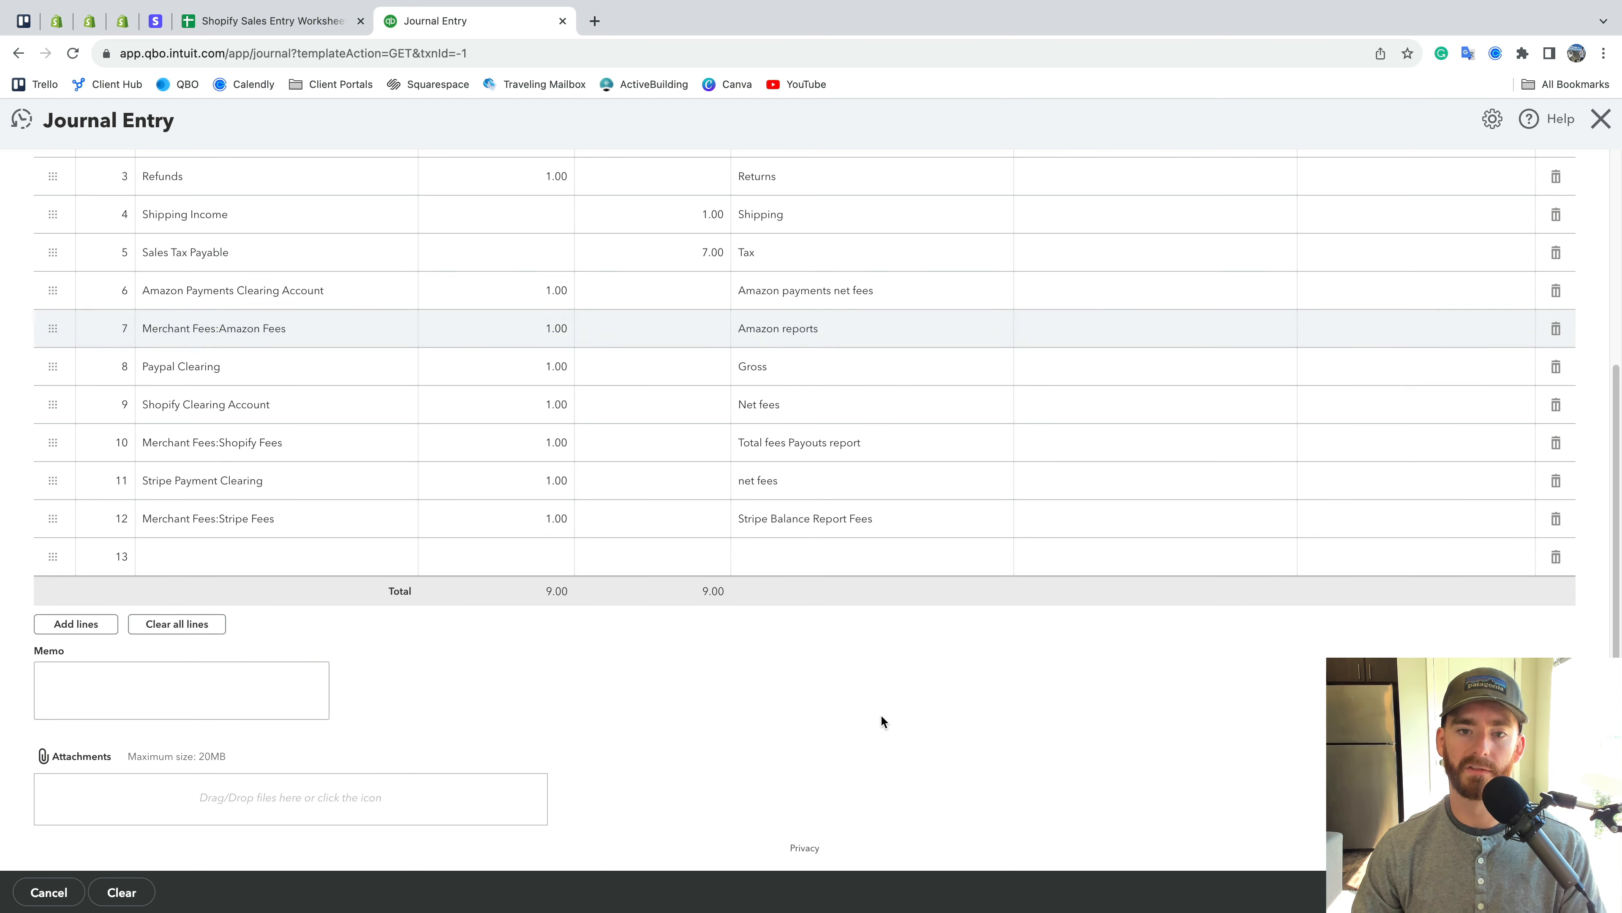
# Enter "shopify" as the name on the Sales line
pyautogui.scroll(1, 881, 714)
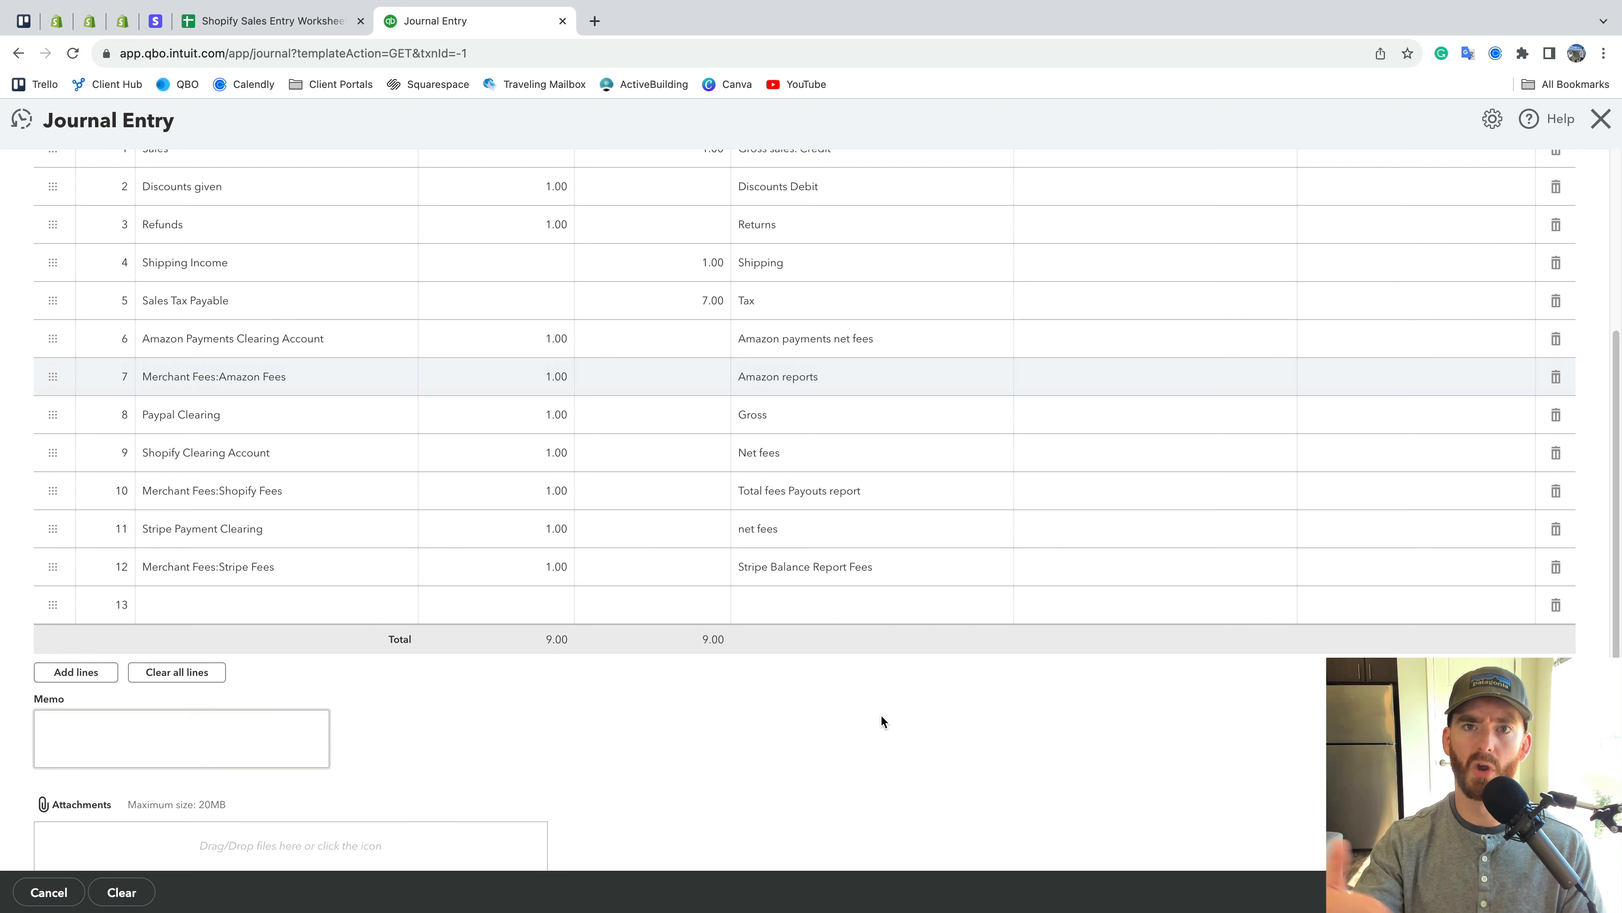
pyautogui.scroll(5, 881, 691)
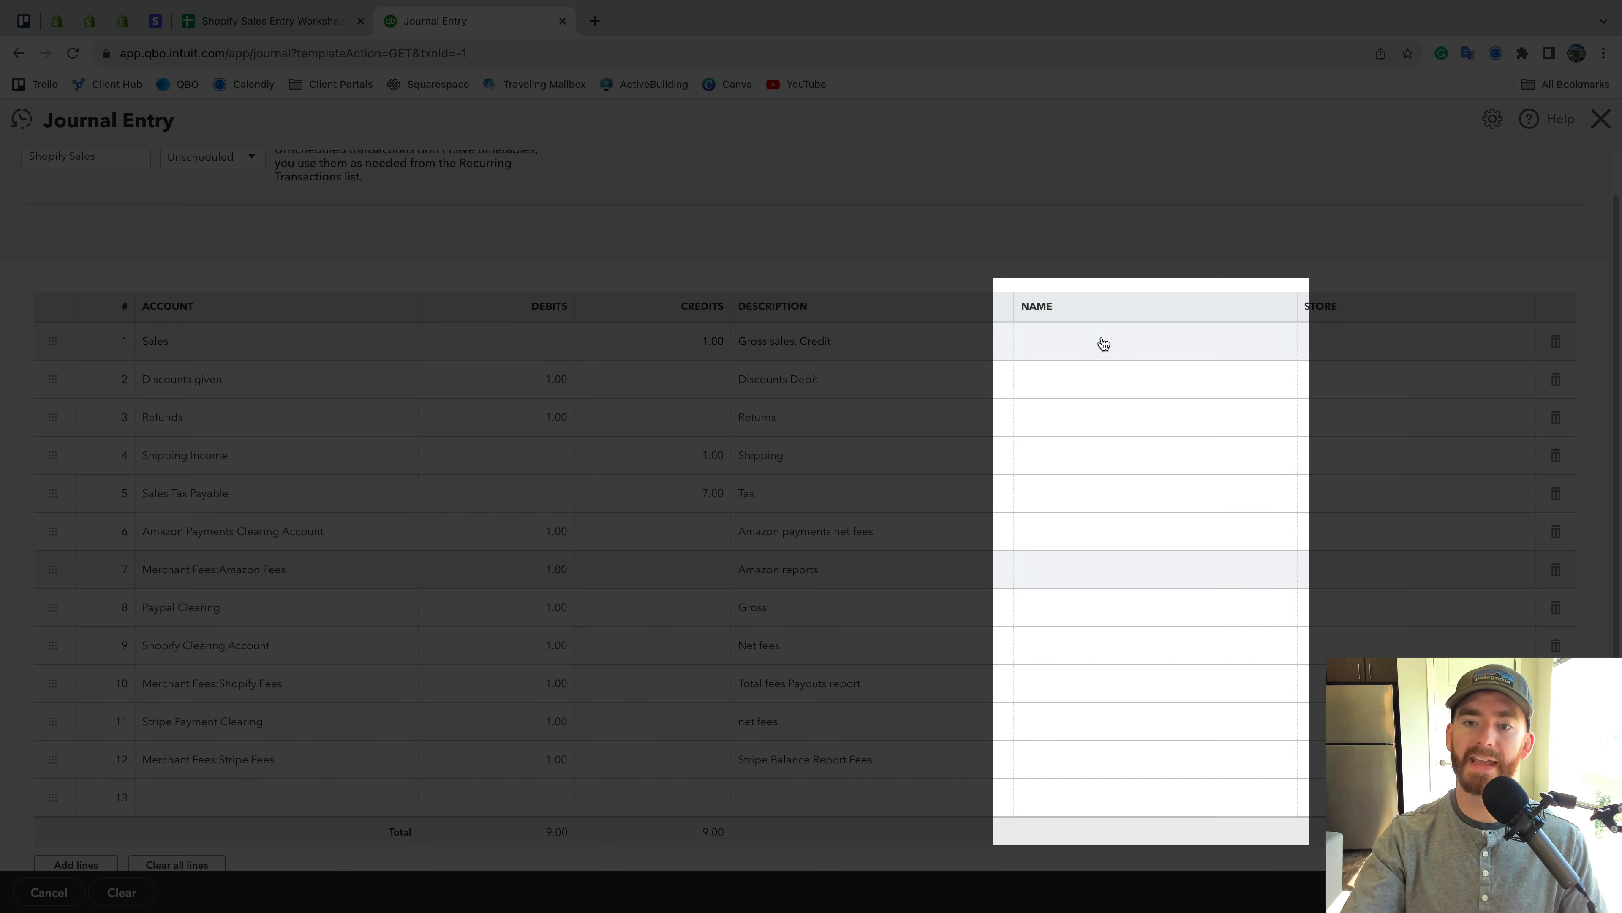
pyautogui.click(1103, 344)
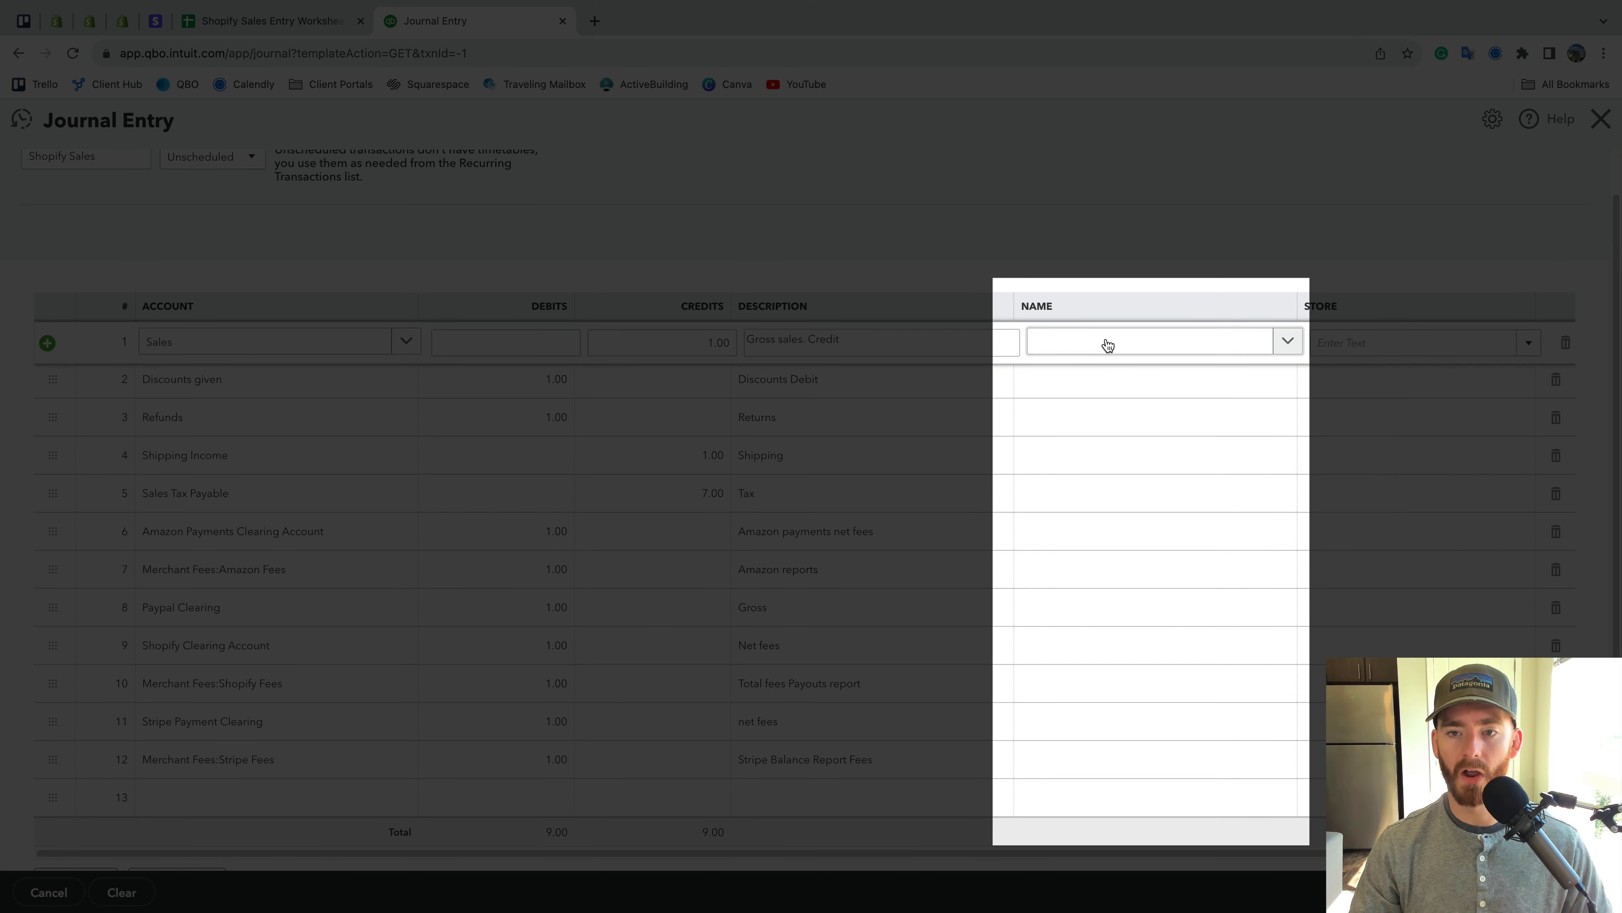
pyautogui.write('shop')
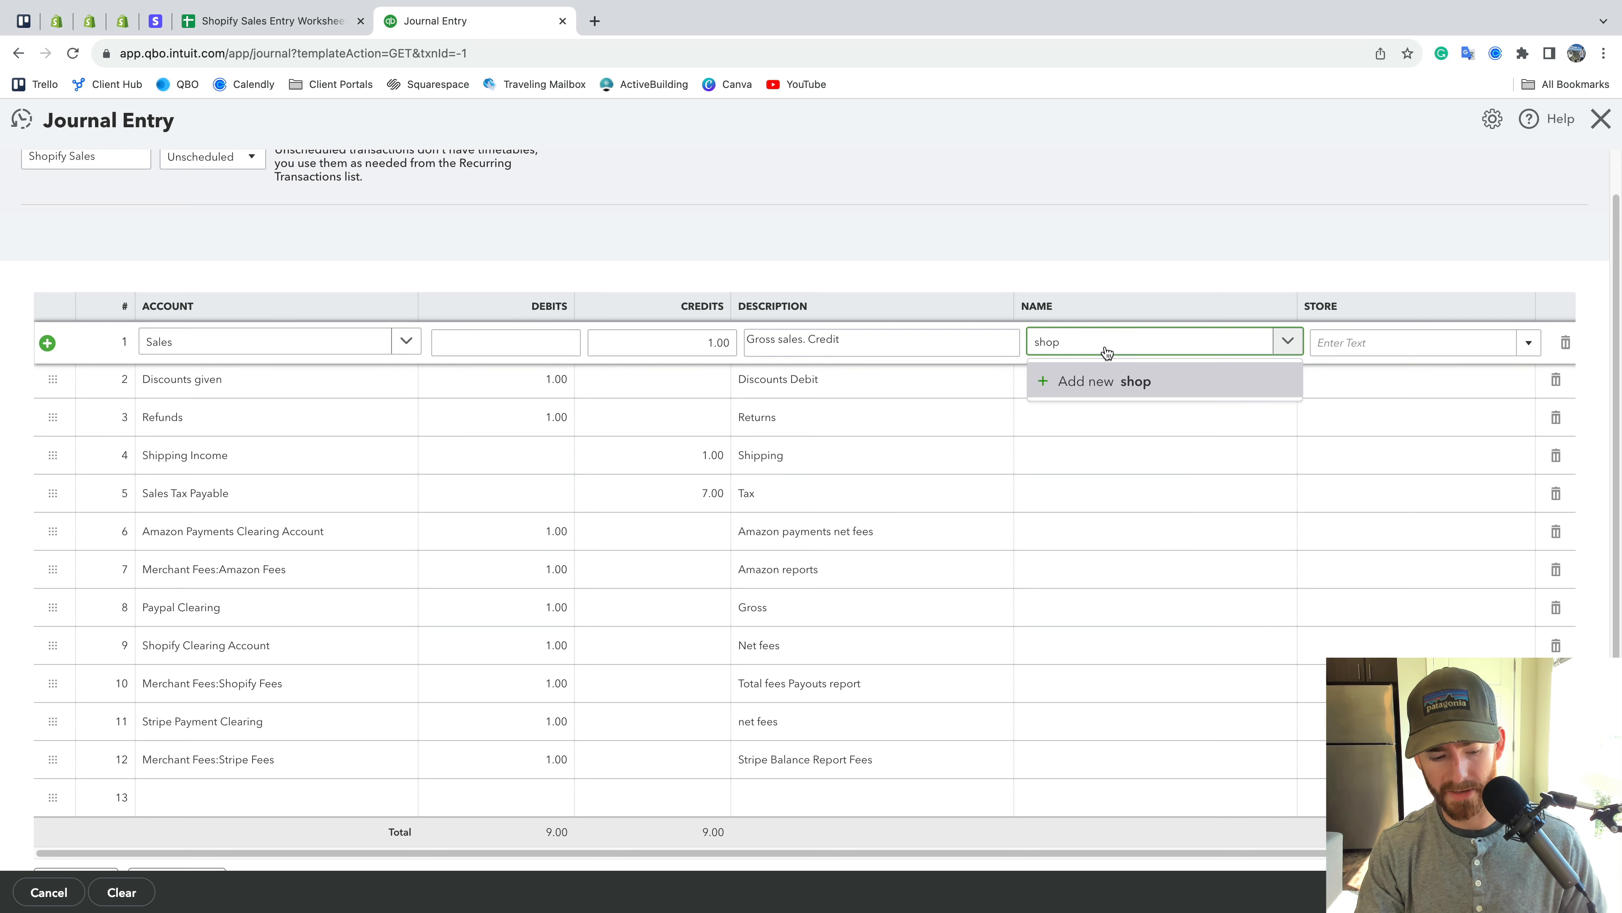
pyautogui.write('ify')
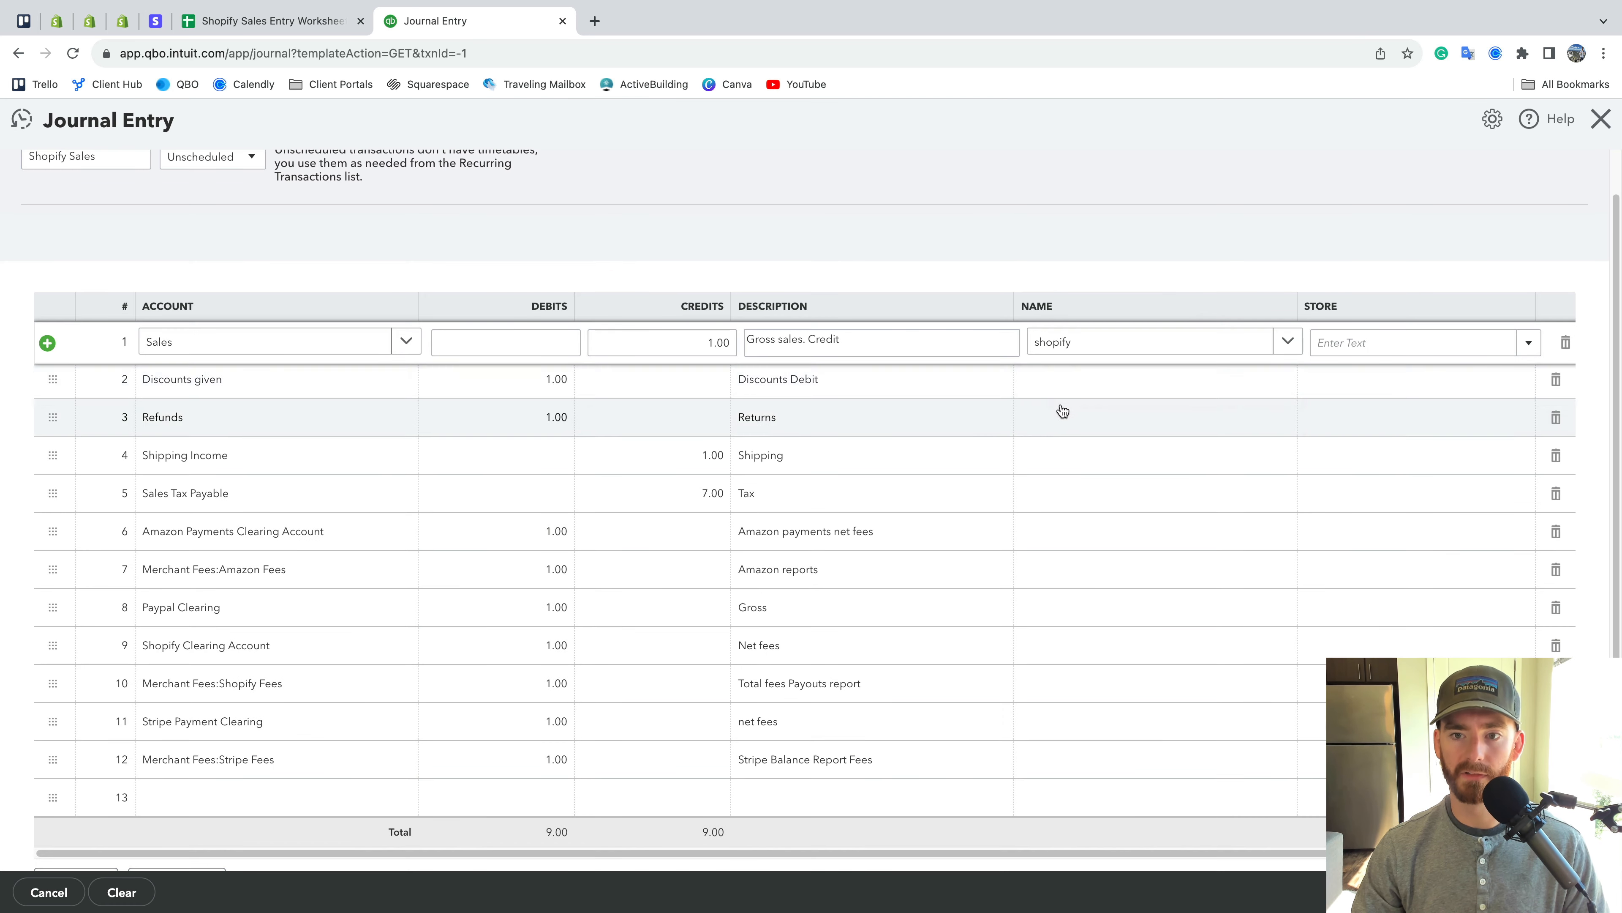
# Enter "shopify" as the name on the Discounts given and Refunds lines
pyautogui.click(1095, 386)
pyautogui.click(1095, 387)
pyautogui.write('shop')
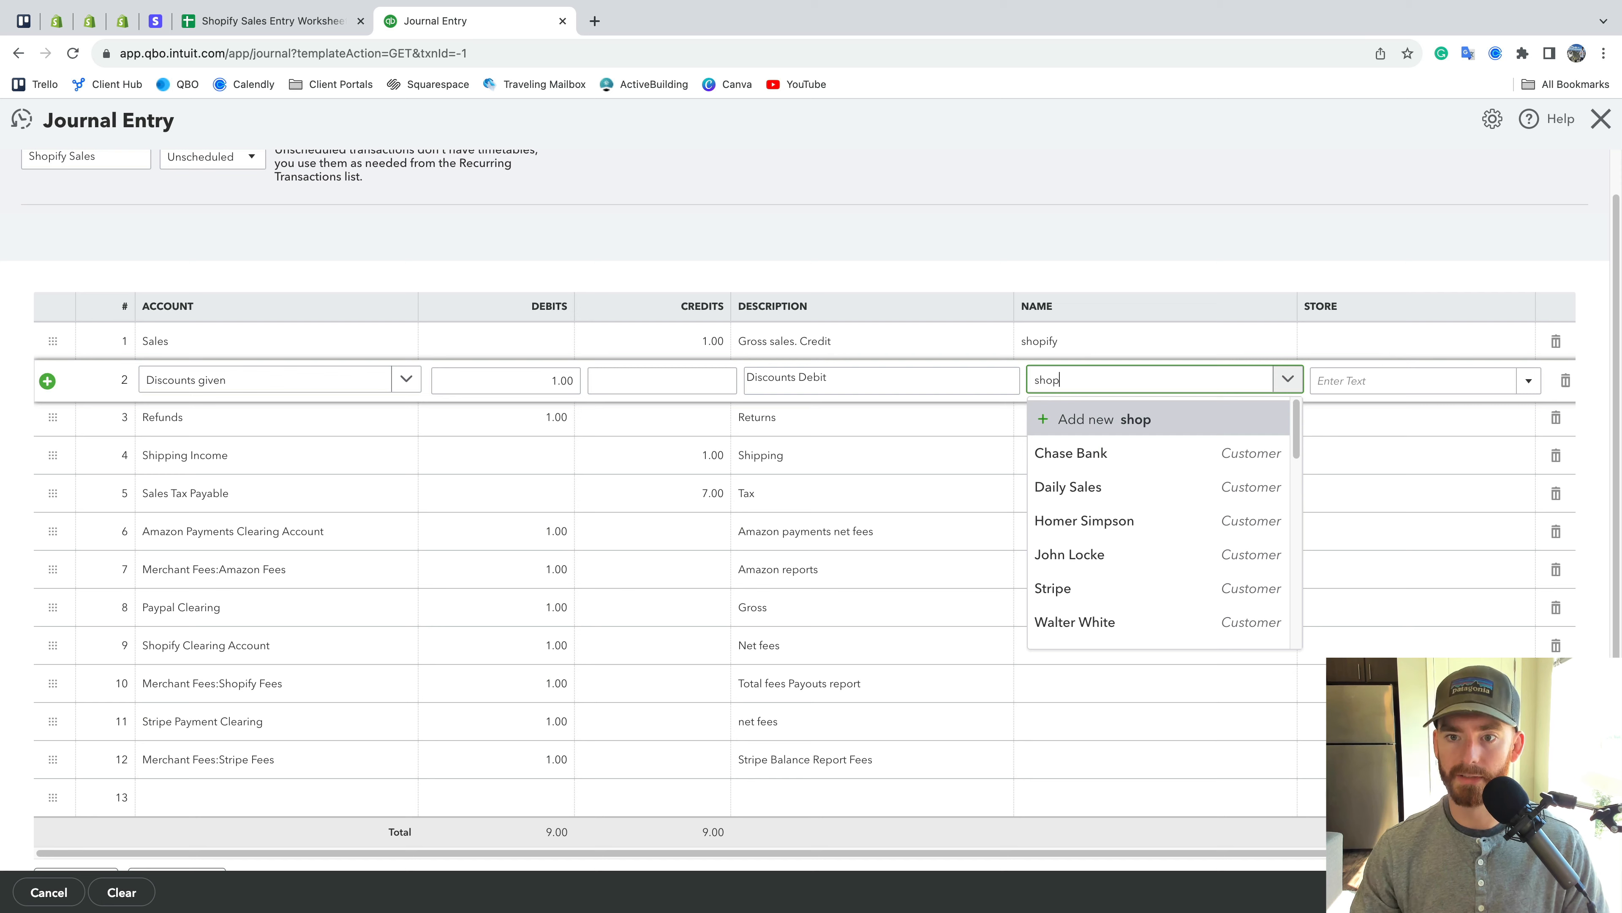
pyautogui.click(1094, 416)
pyautogui.write('shop')
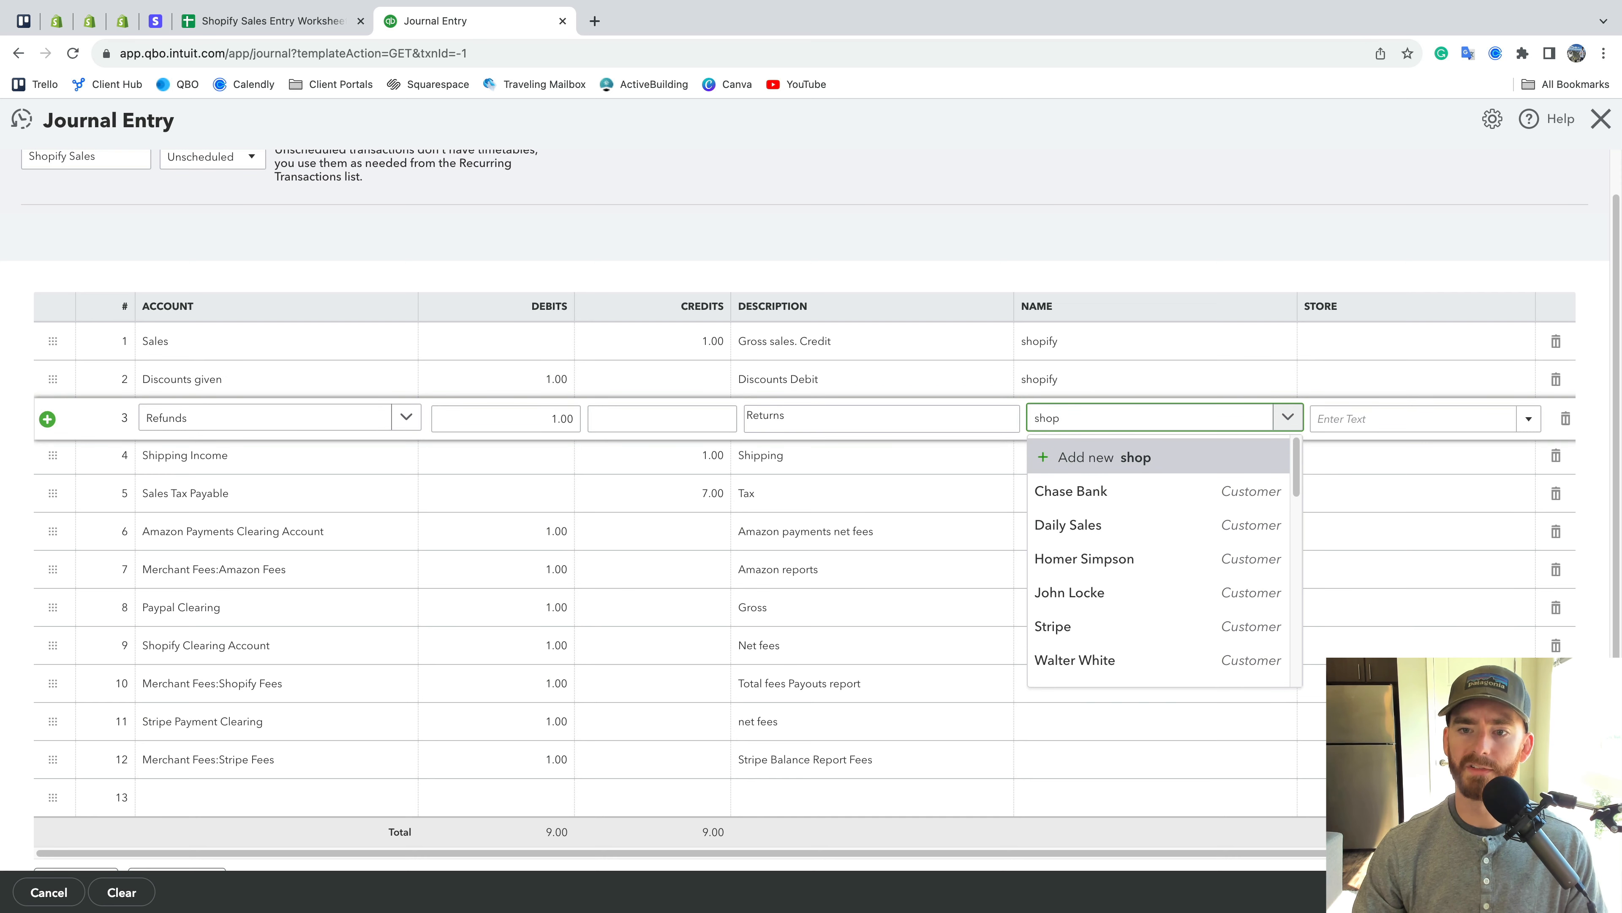
pyautogui.click(1088, 496)
# Assign the existing customer "shopify" as the name on the Shipping Income and Sales Tax Payable lines
pyautogui.click(1104, 459)
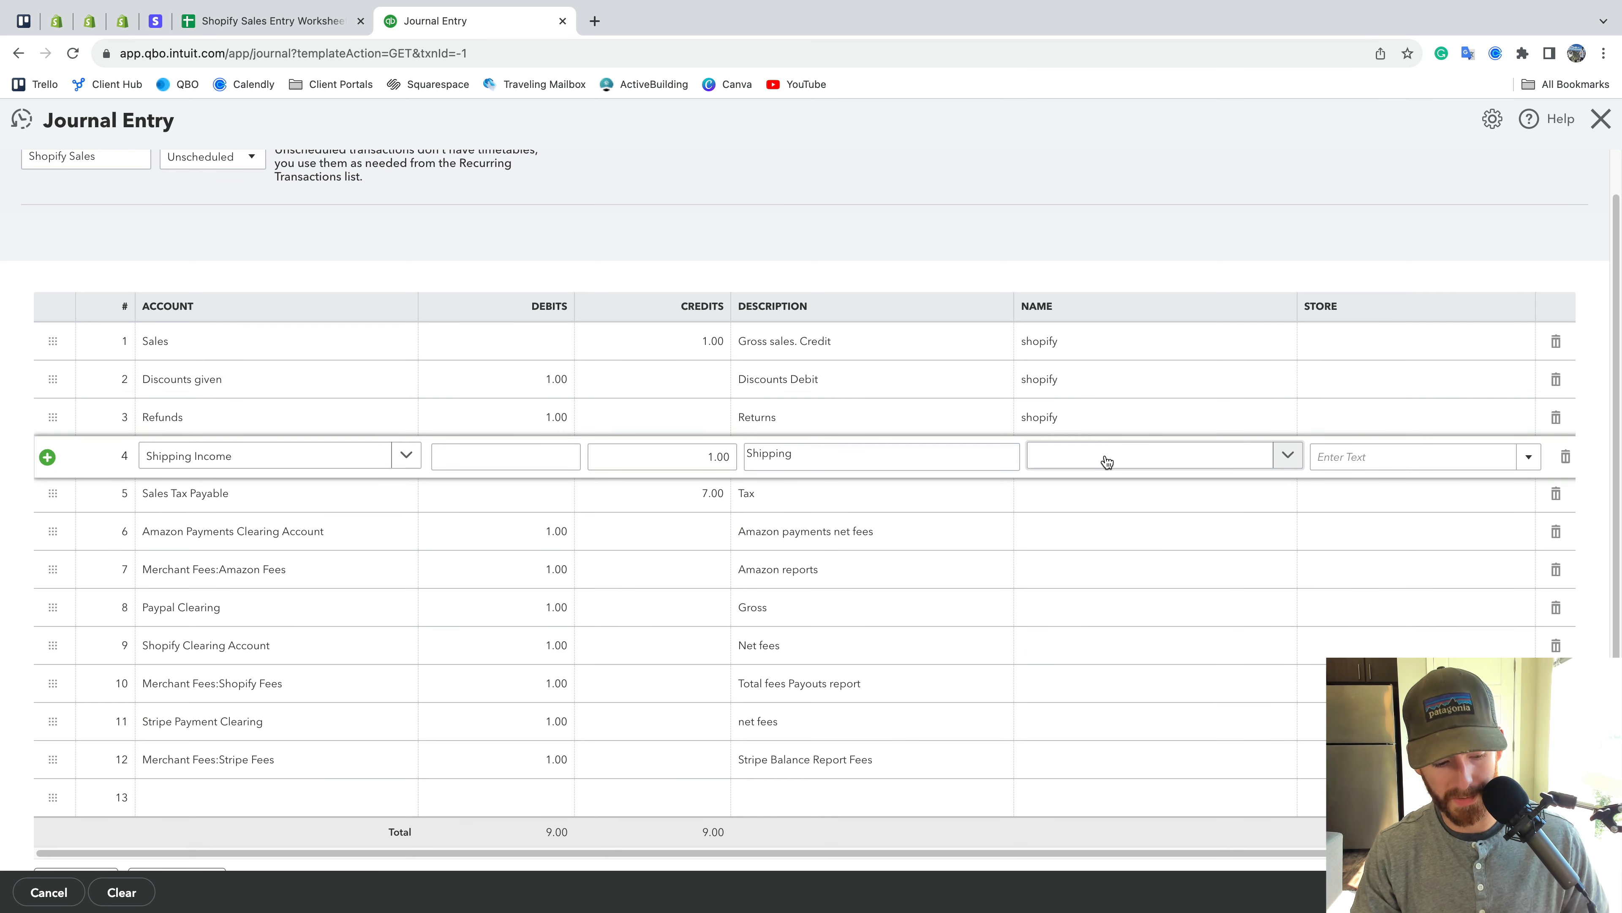
pyautogui.click(1107, 461)
pyautogui.write('shop')
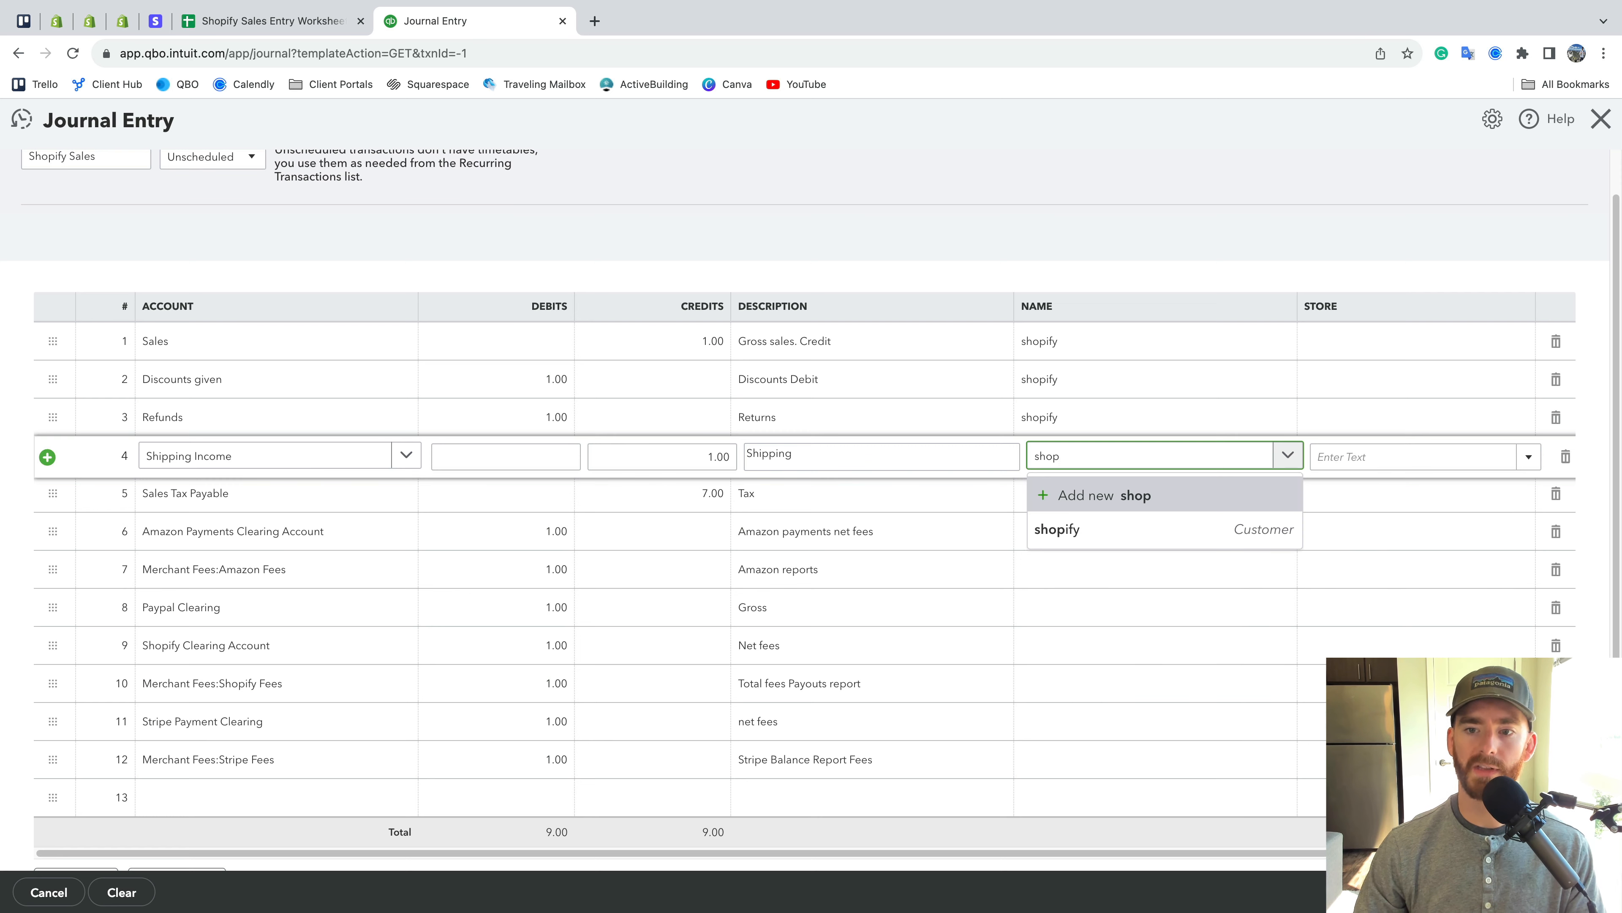
pyautogui.click(1103, 529)
pyautogui.click(1124, 500)
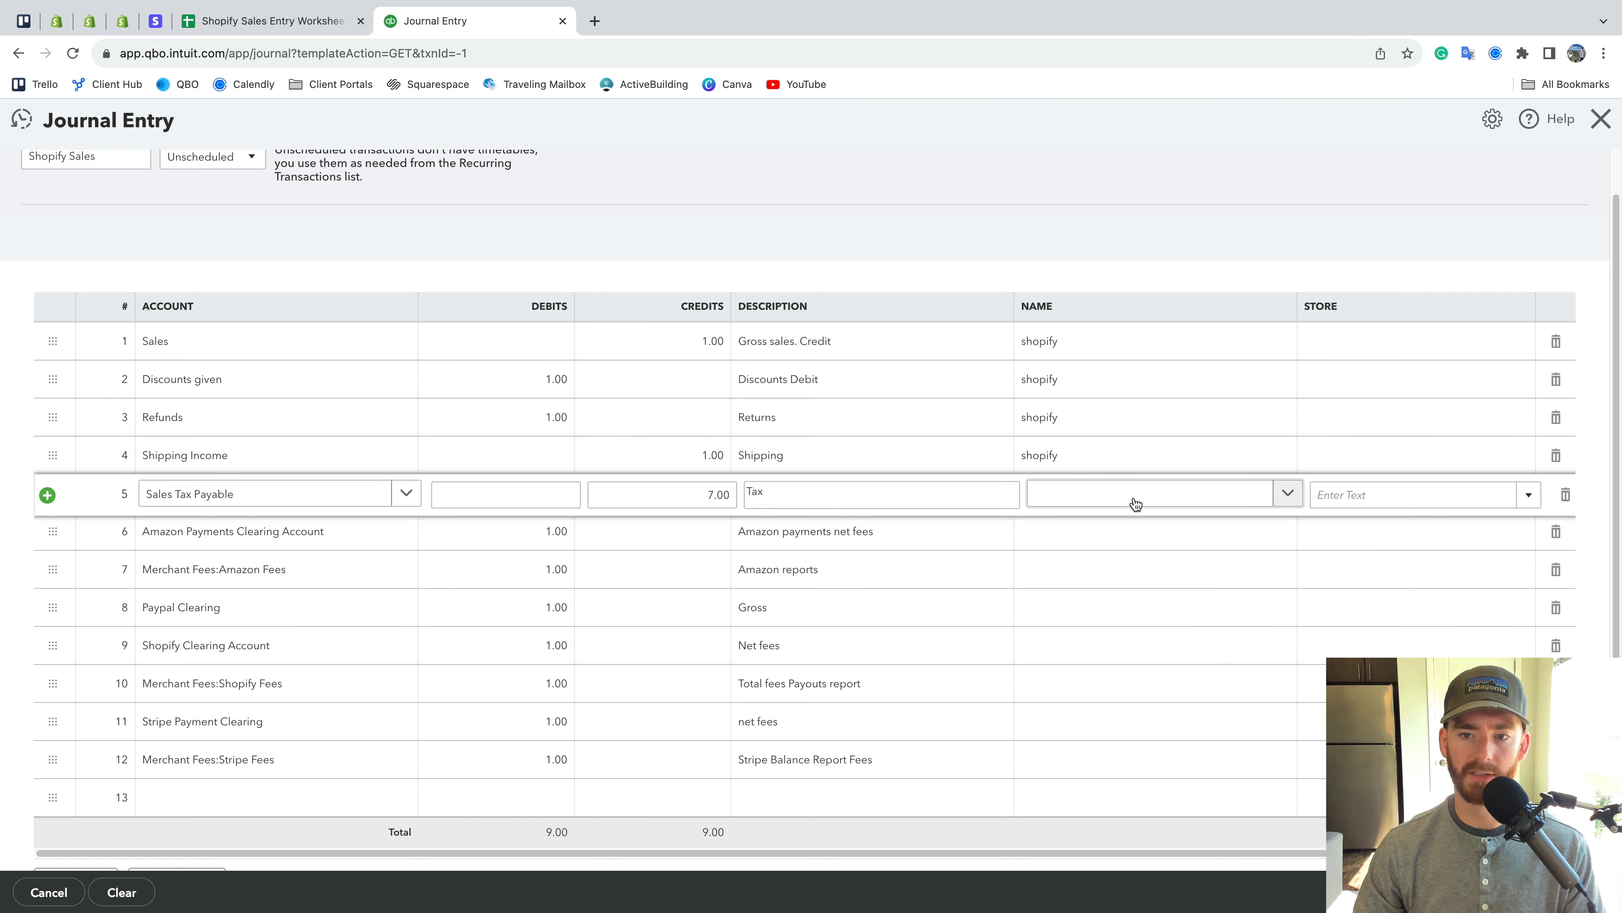
pyautogui.click(1134, 504)
pyautogui.write('shop')
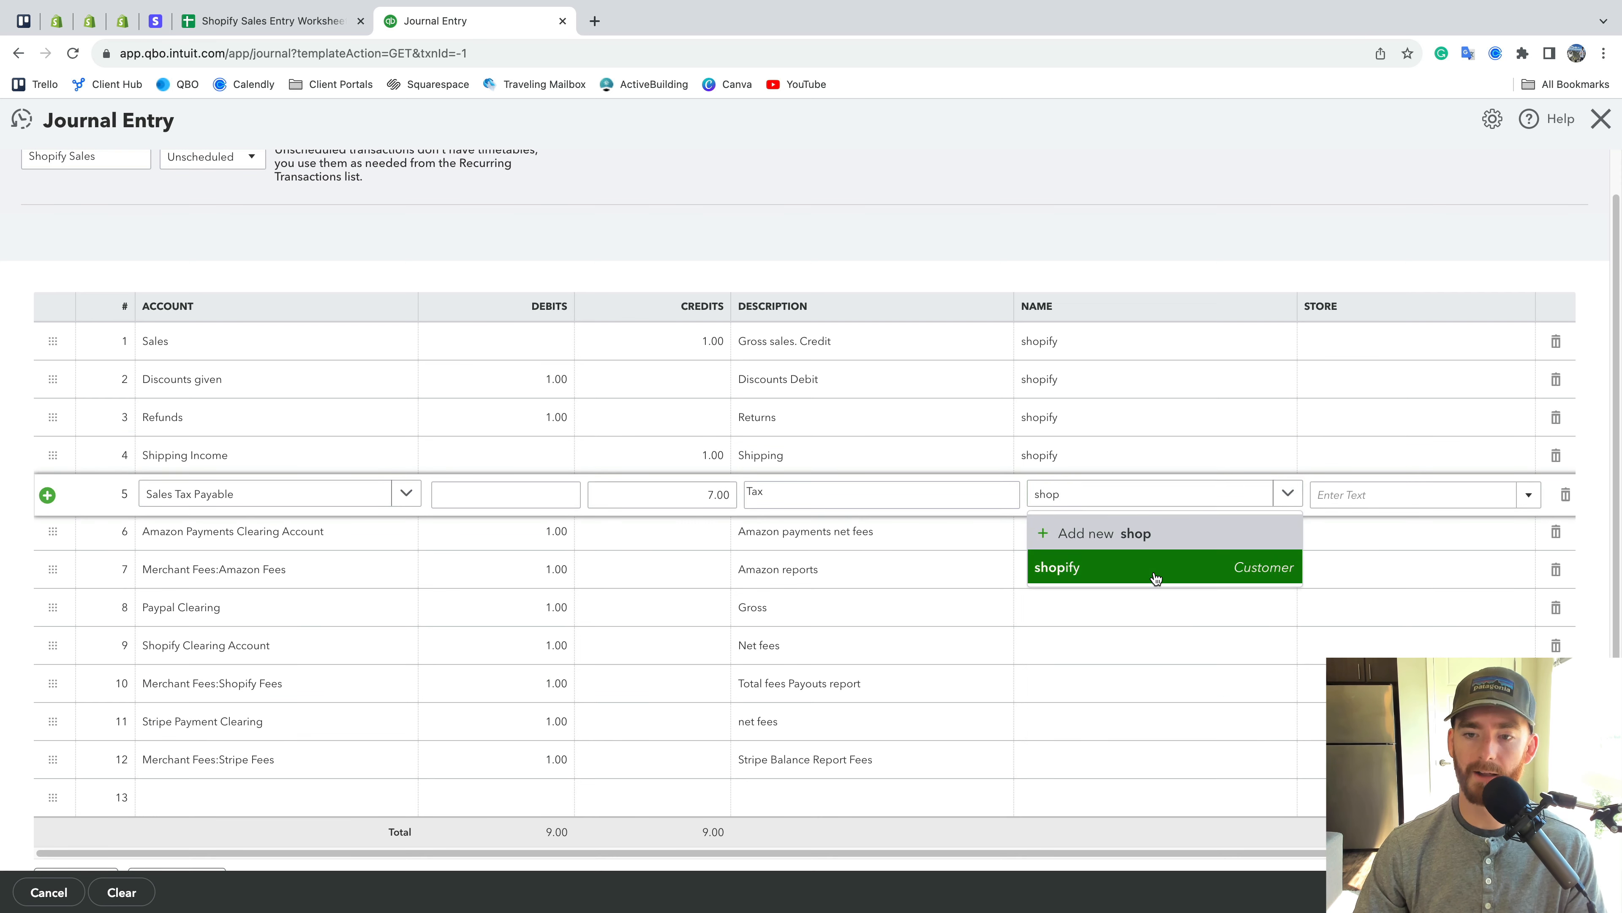
pyautogui.click(1156, 569)
# Enter "amazon" as the name on the Amazon Payments Clearing Account and Merchant Fees:Amazon Fees lines
pyautogui.click(1118, 455)
pyautogui.click(1118, 455)
pyautogui.write('a')
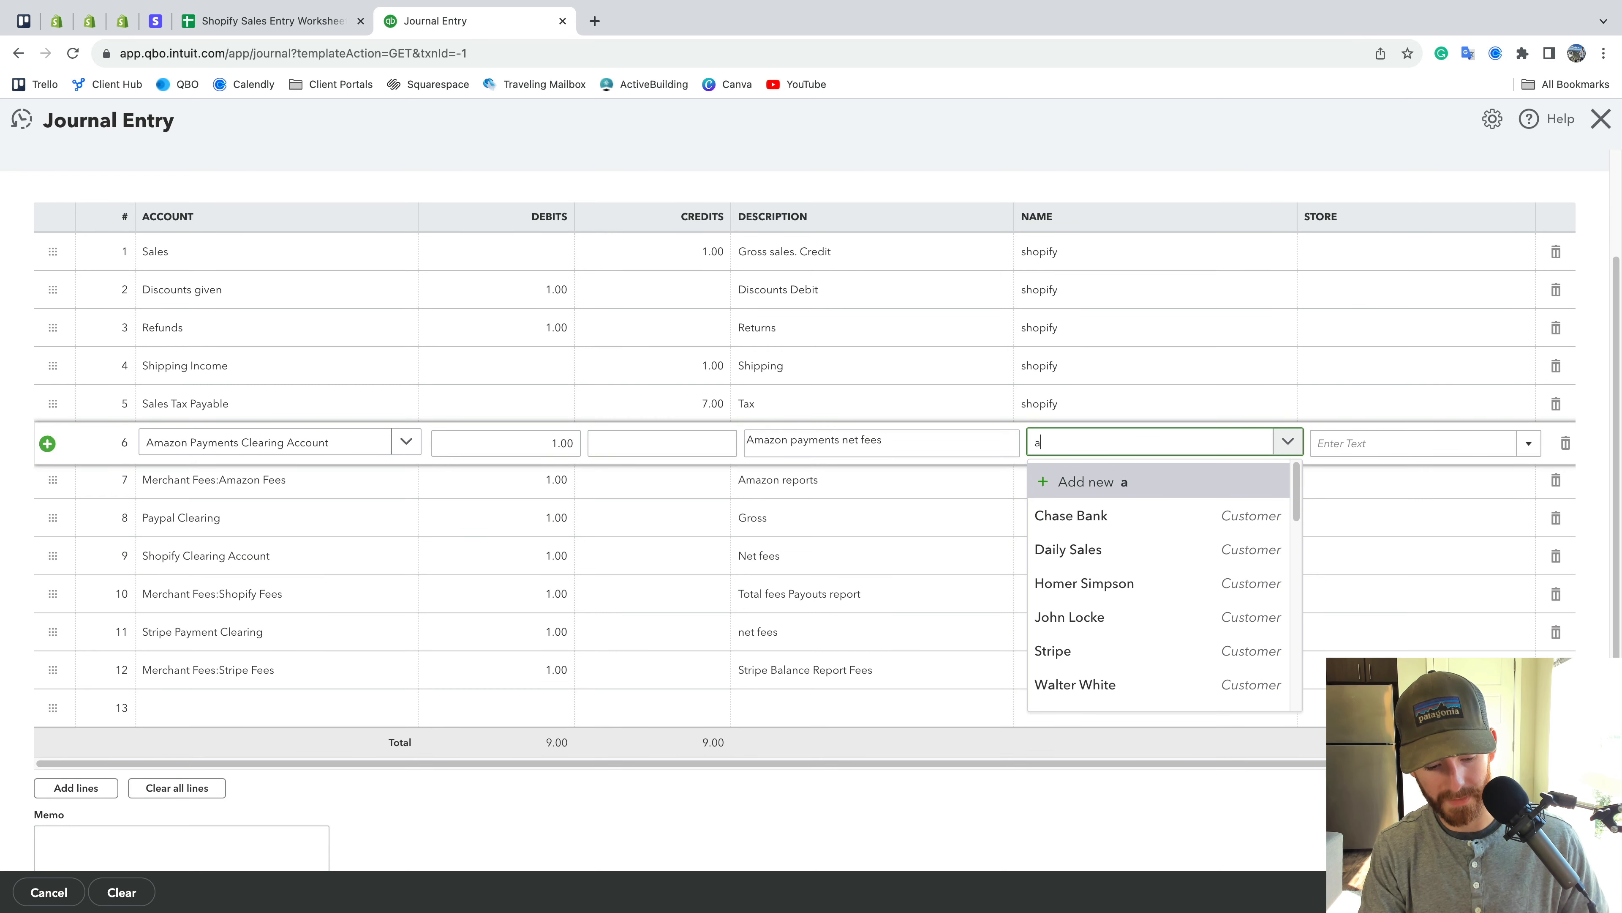
pyautogui.write('mazon')
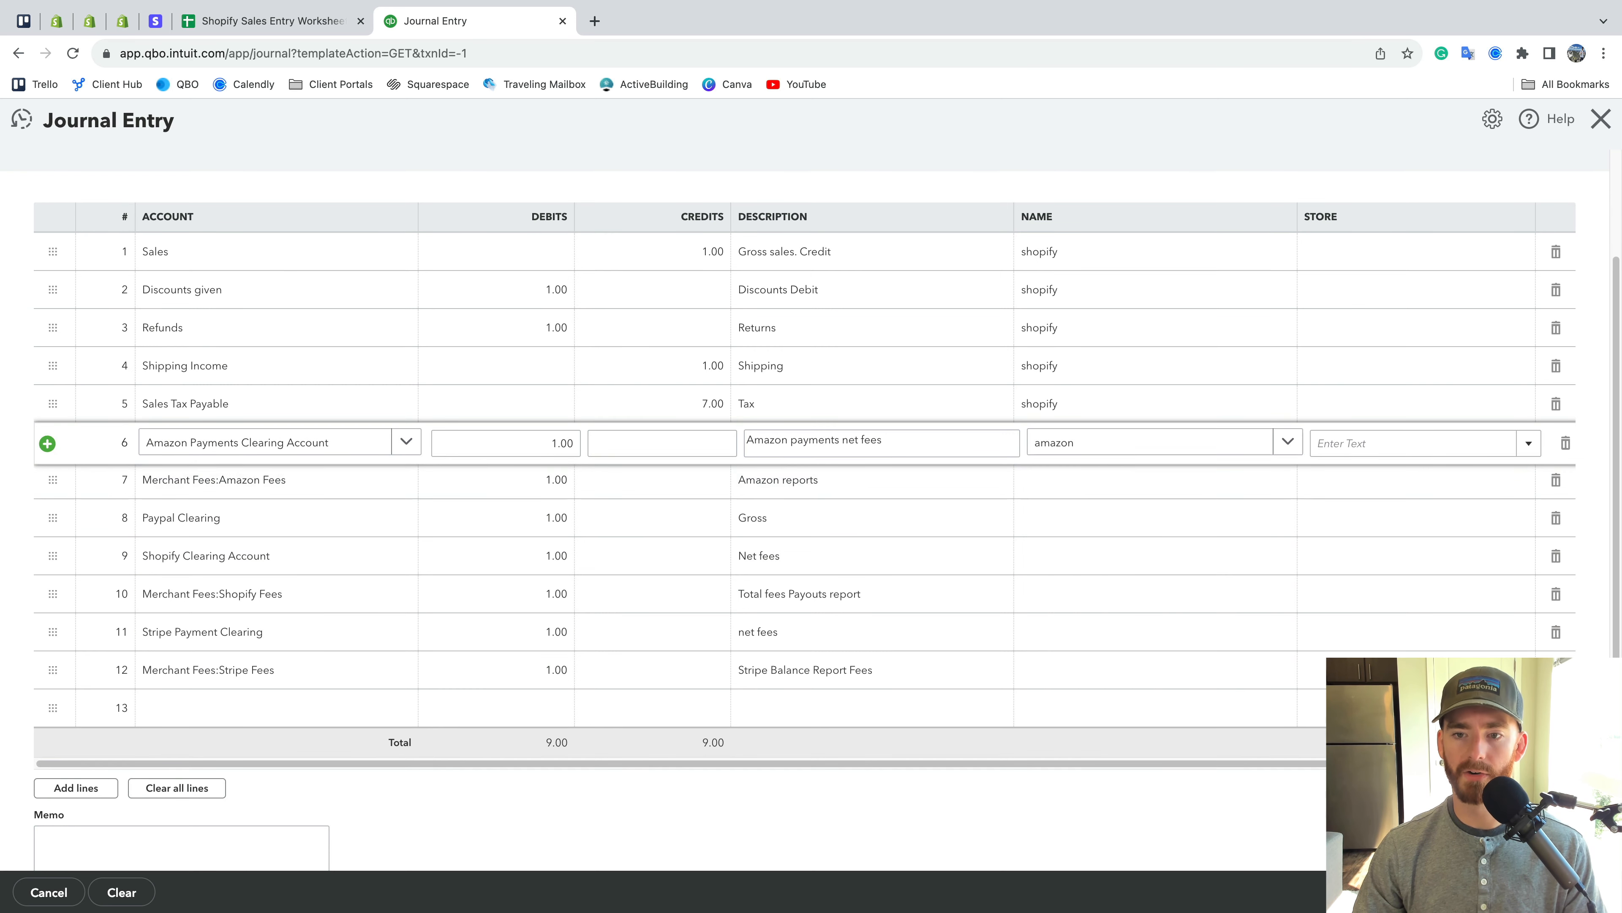
pyautogui.click(1107, 453)
pyautogui.click(1084, 505)
pyautogui.click(1083, 482)
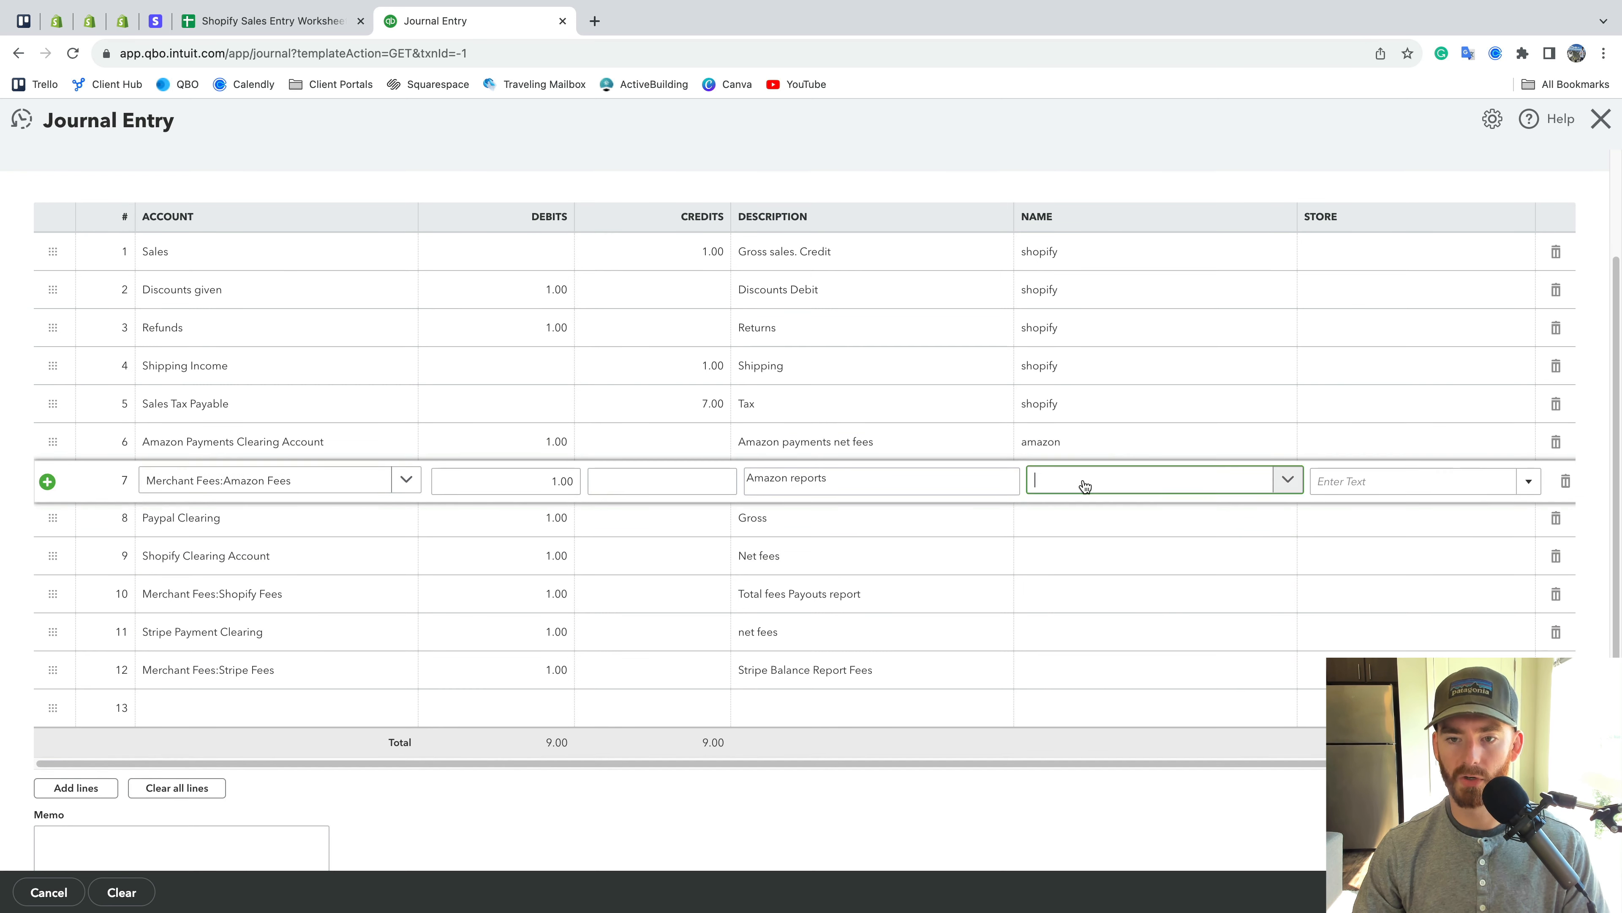
pyautogui.click(1083, 482)
pyautogui.write('amazon')
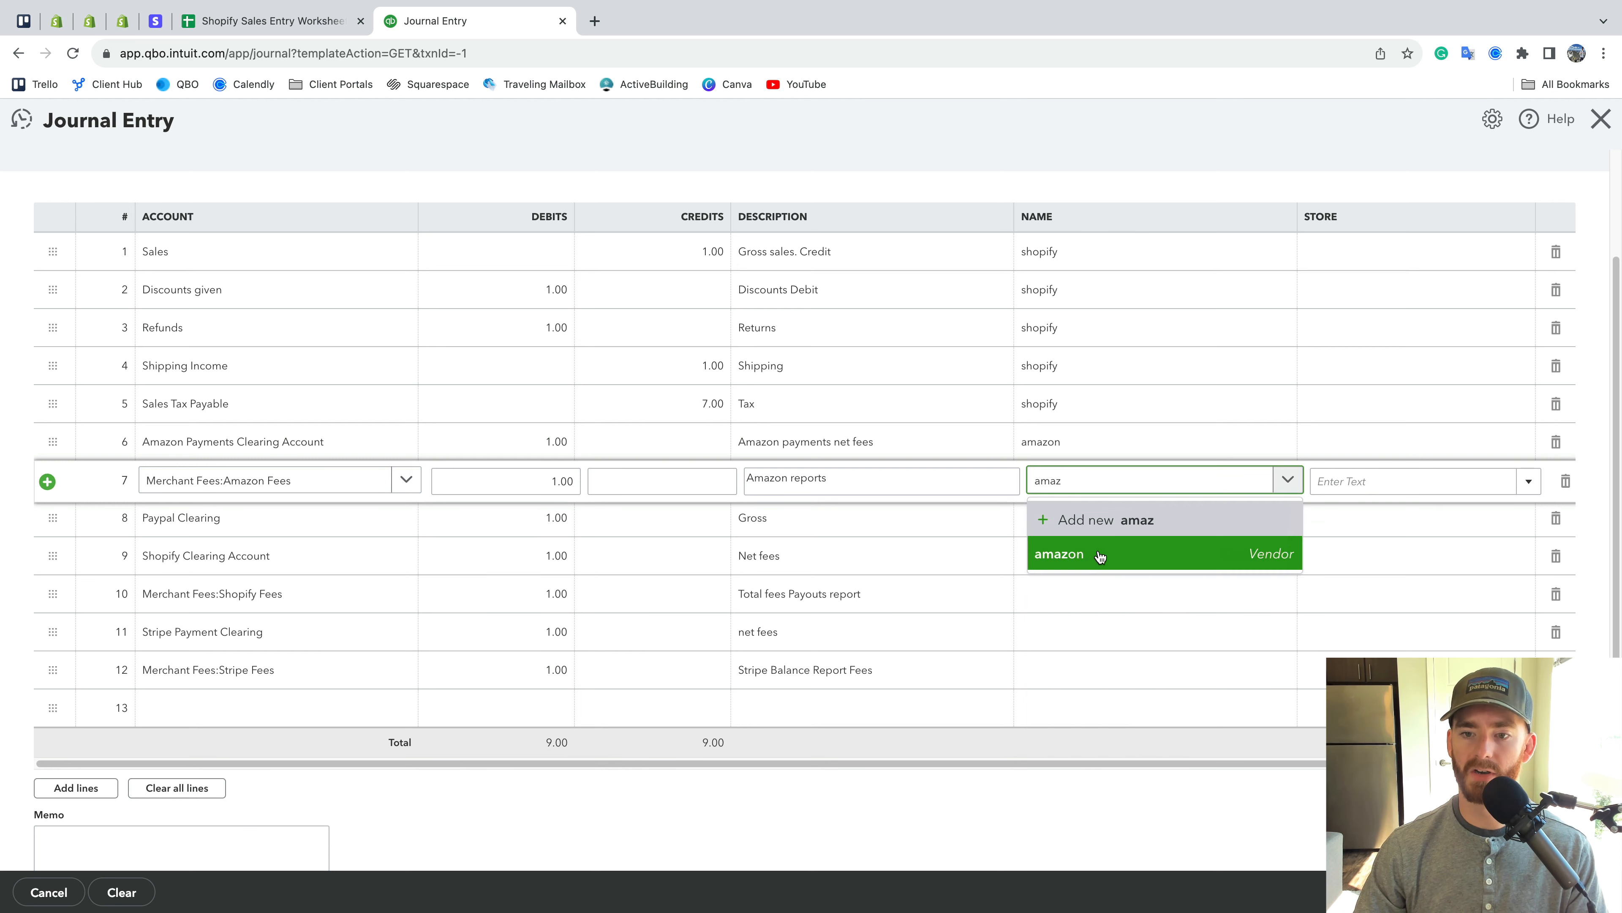
pyautogui.click(1101, 554)
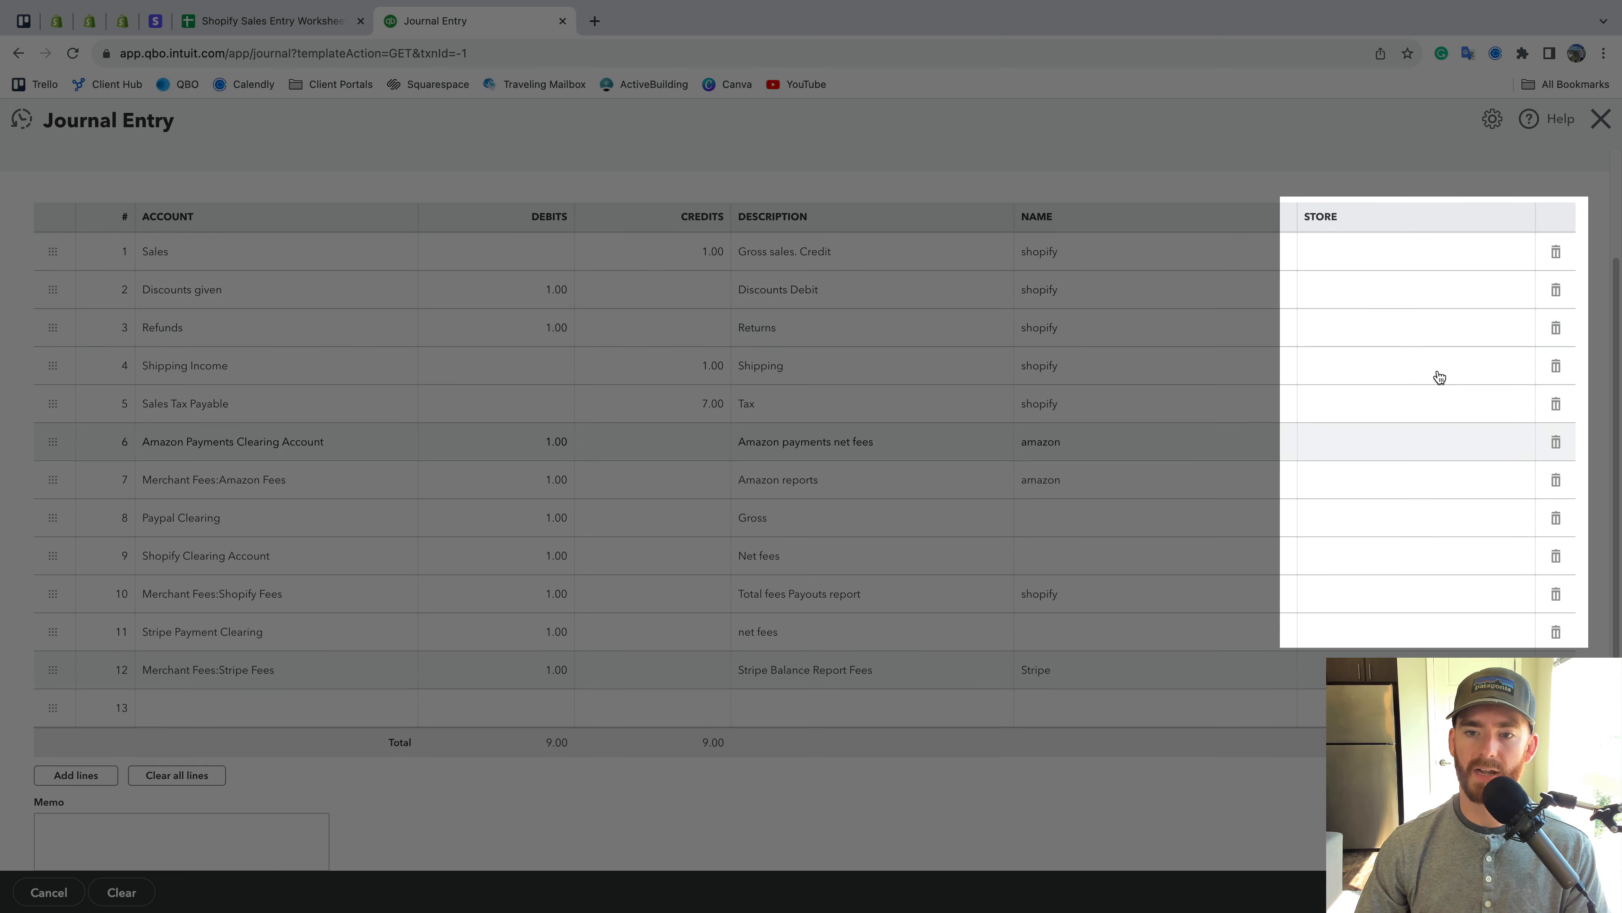
pyautogui.scroll(1, 1396, 417)
pyautogui.click(1343, 213)
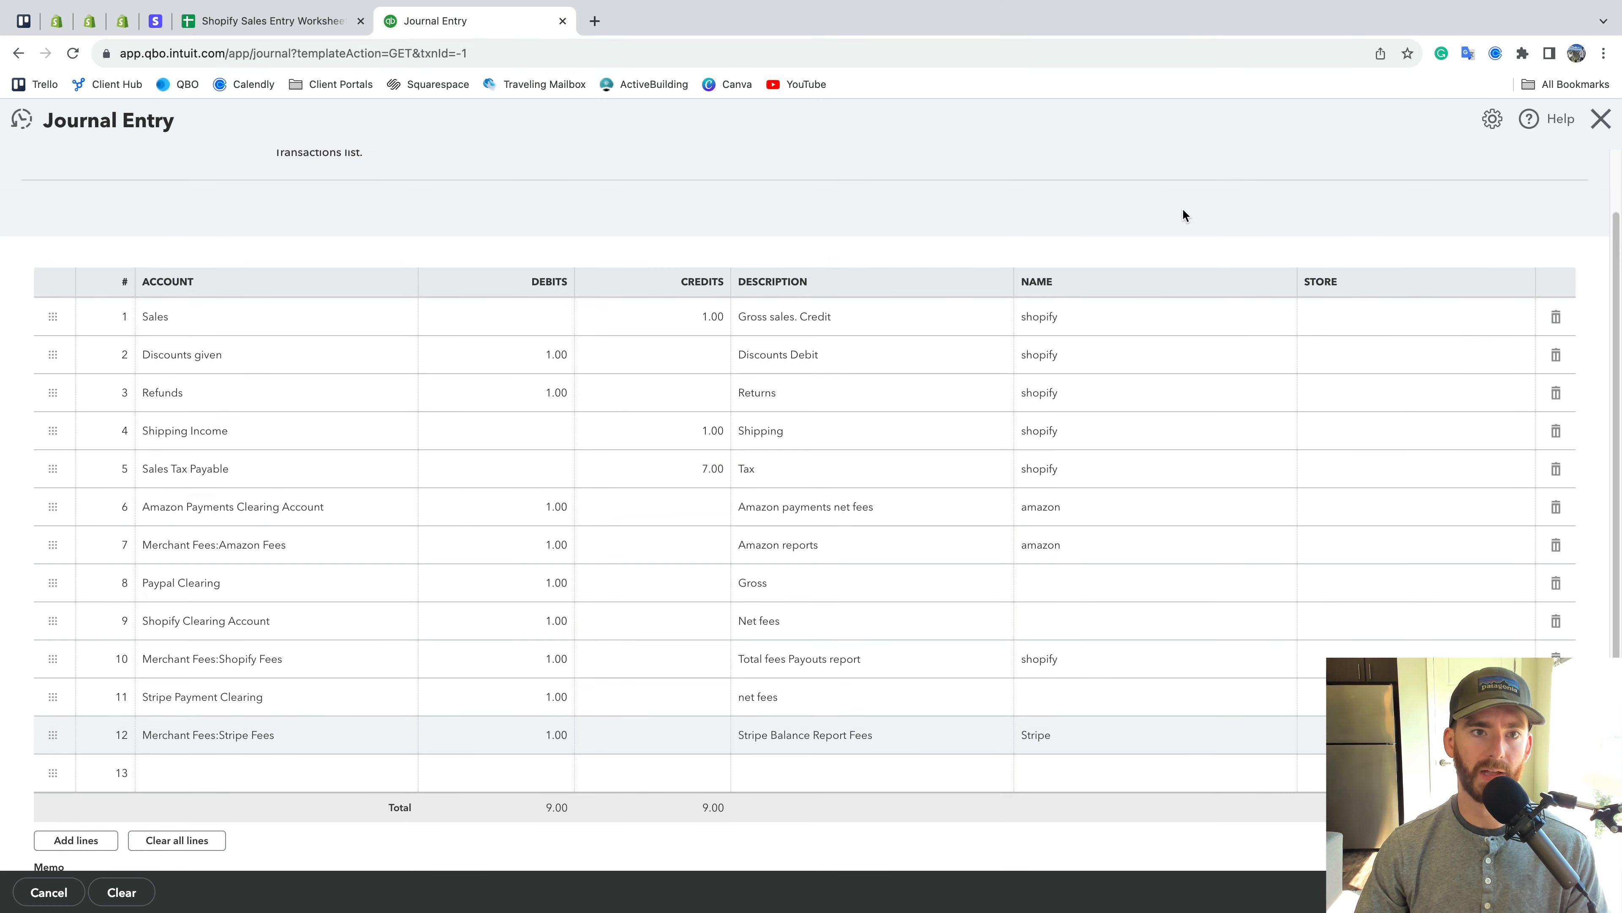
pyautogui.scroll(-1, 1109, 326)
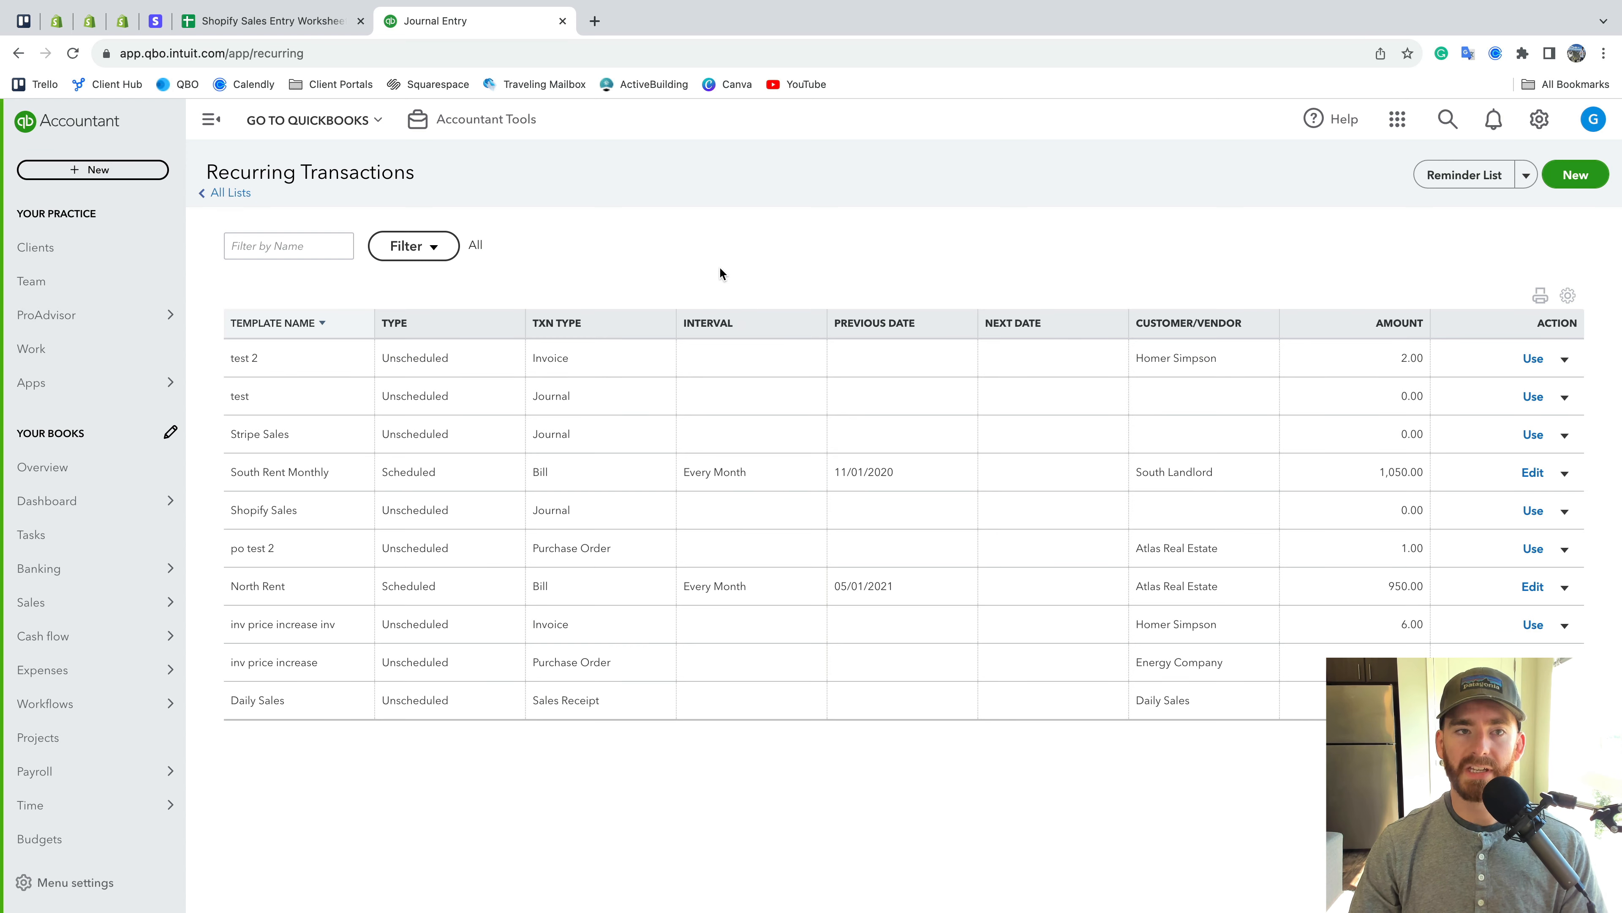
pyautogui.click(313, 32)
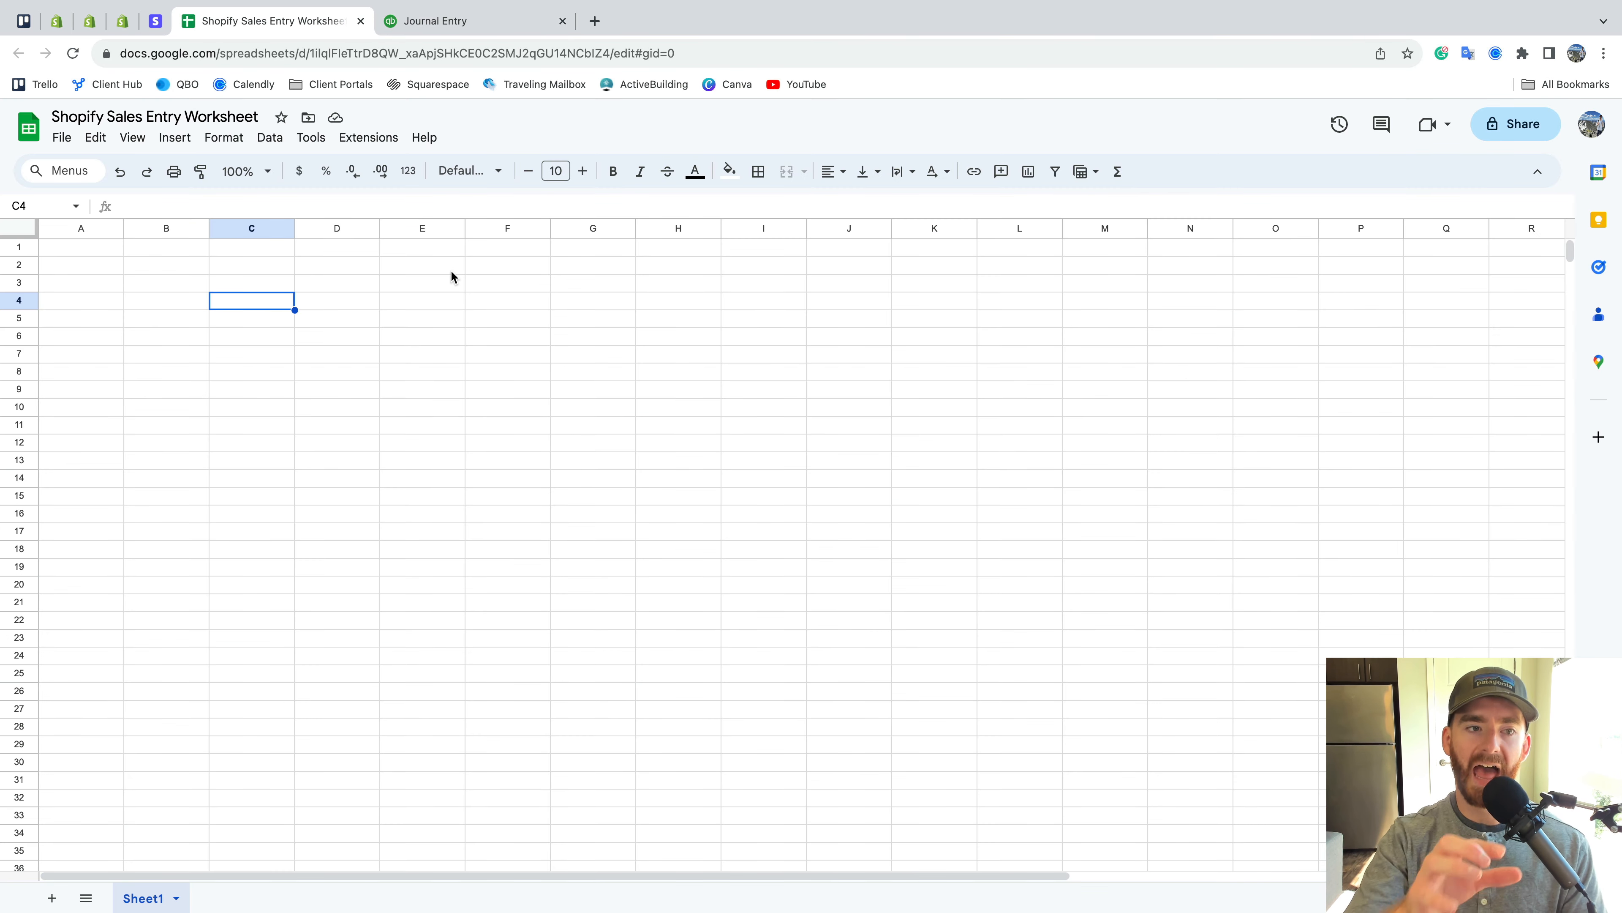
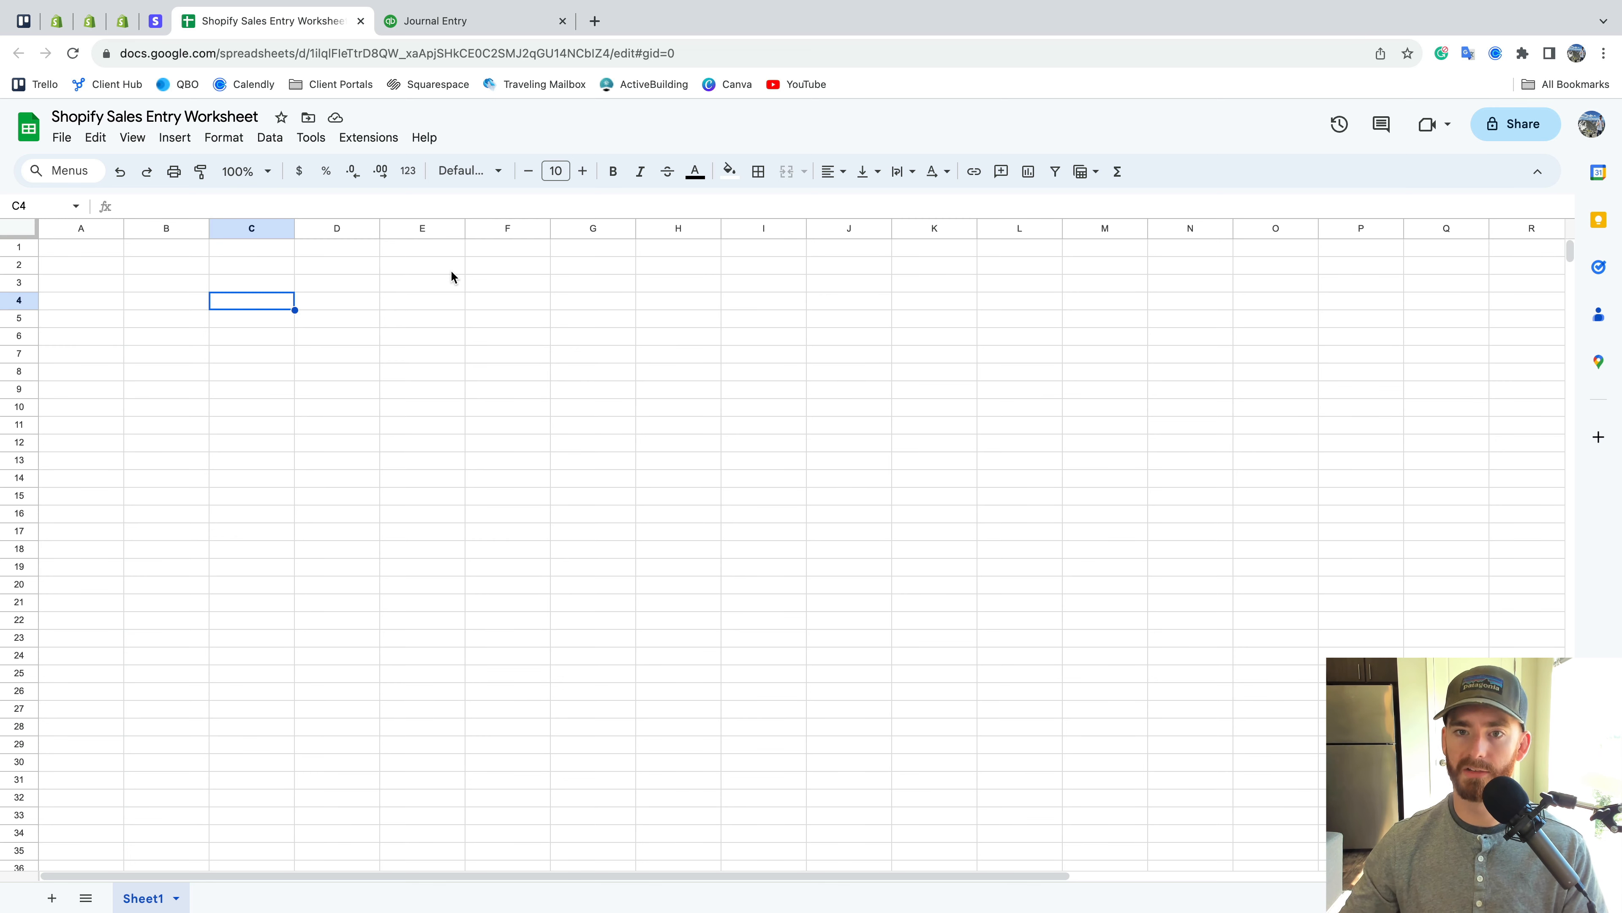
pyautogui.hotkey('ctrl', 'Tab')
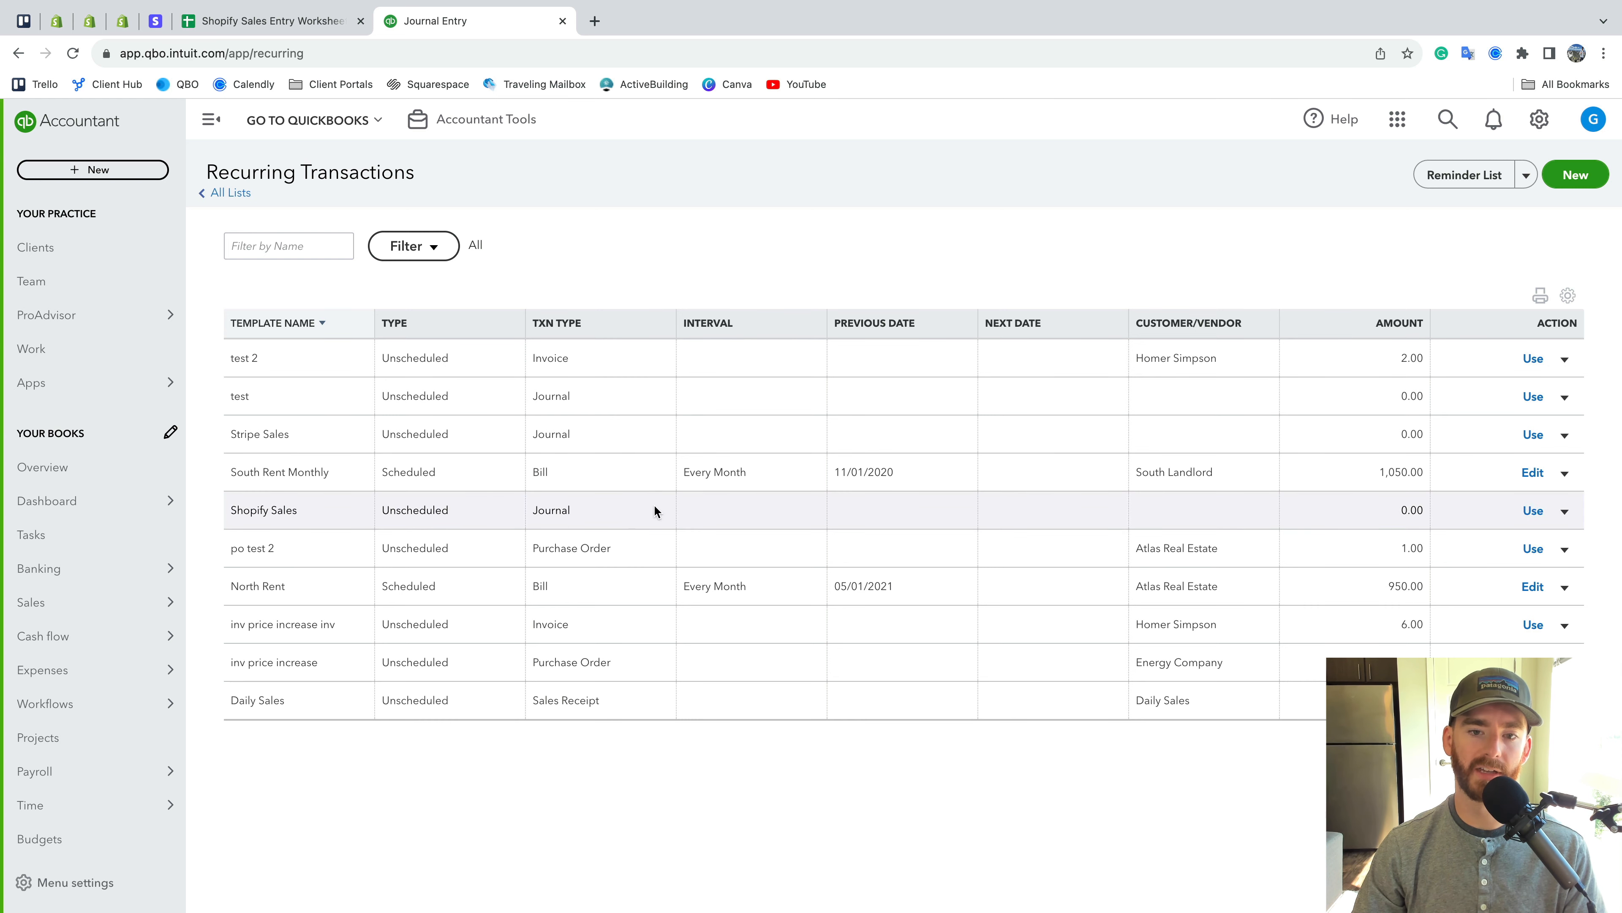
# Use the unscheduled Shopify Sales recurring template to start a journal entry dated 05/31/2023
pyautogui.click(1533, 510)
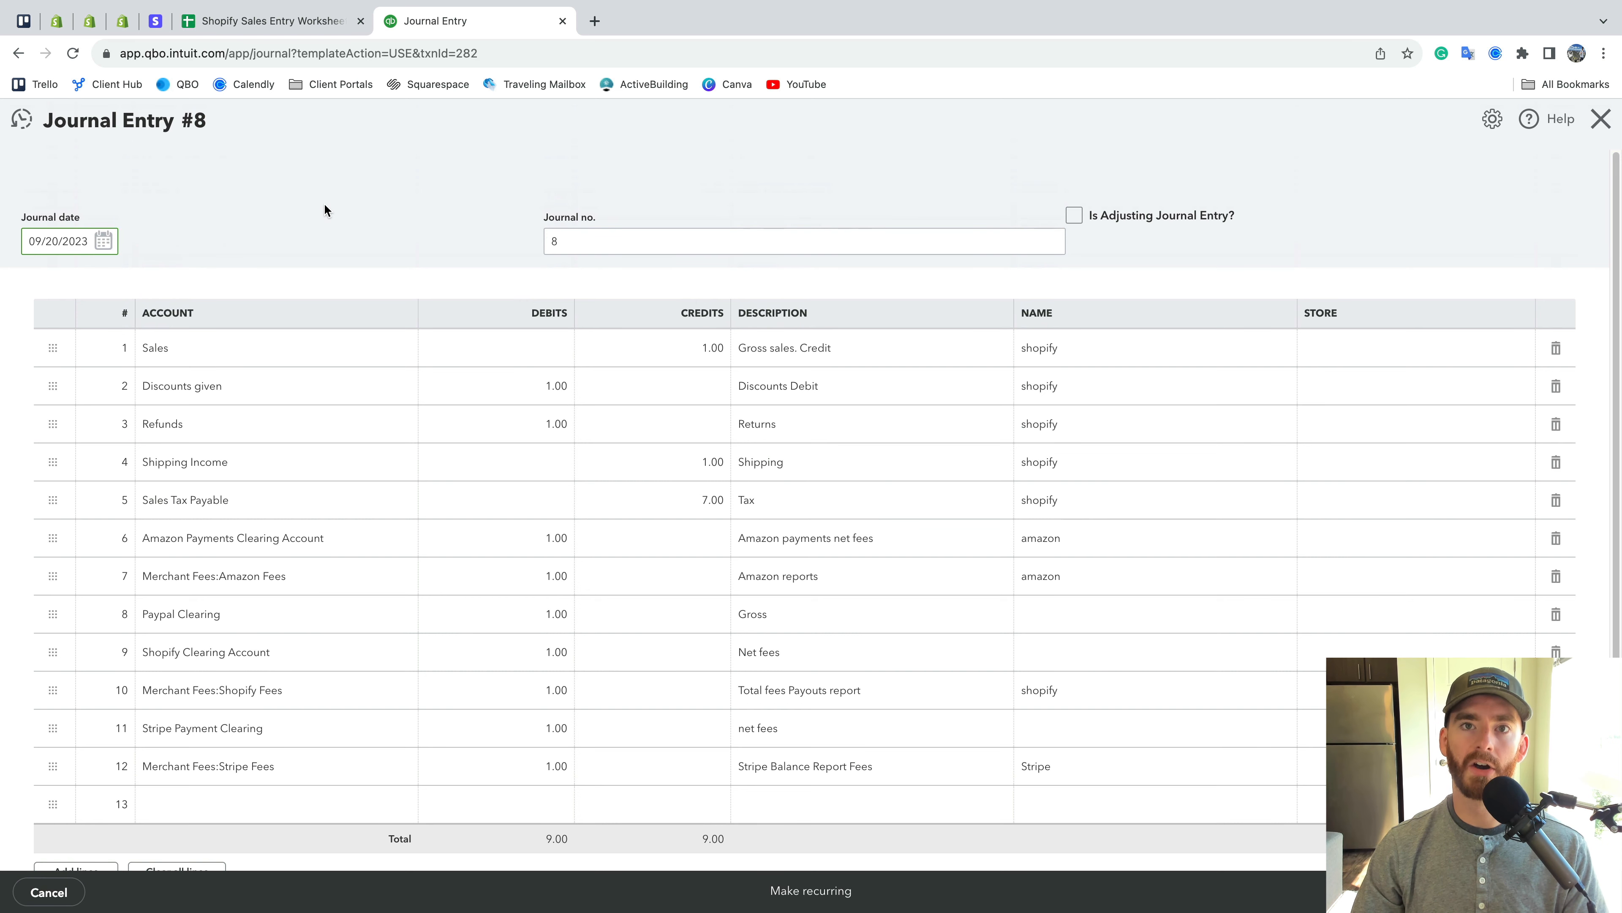
pyautogui.click(103, 240)
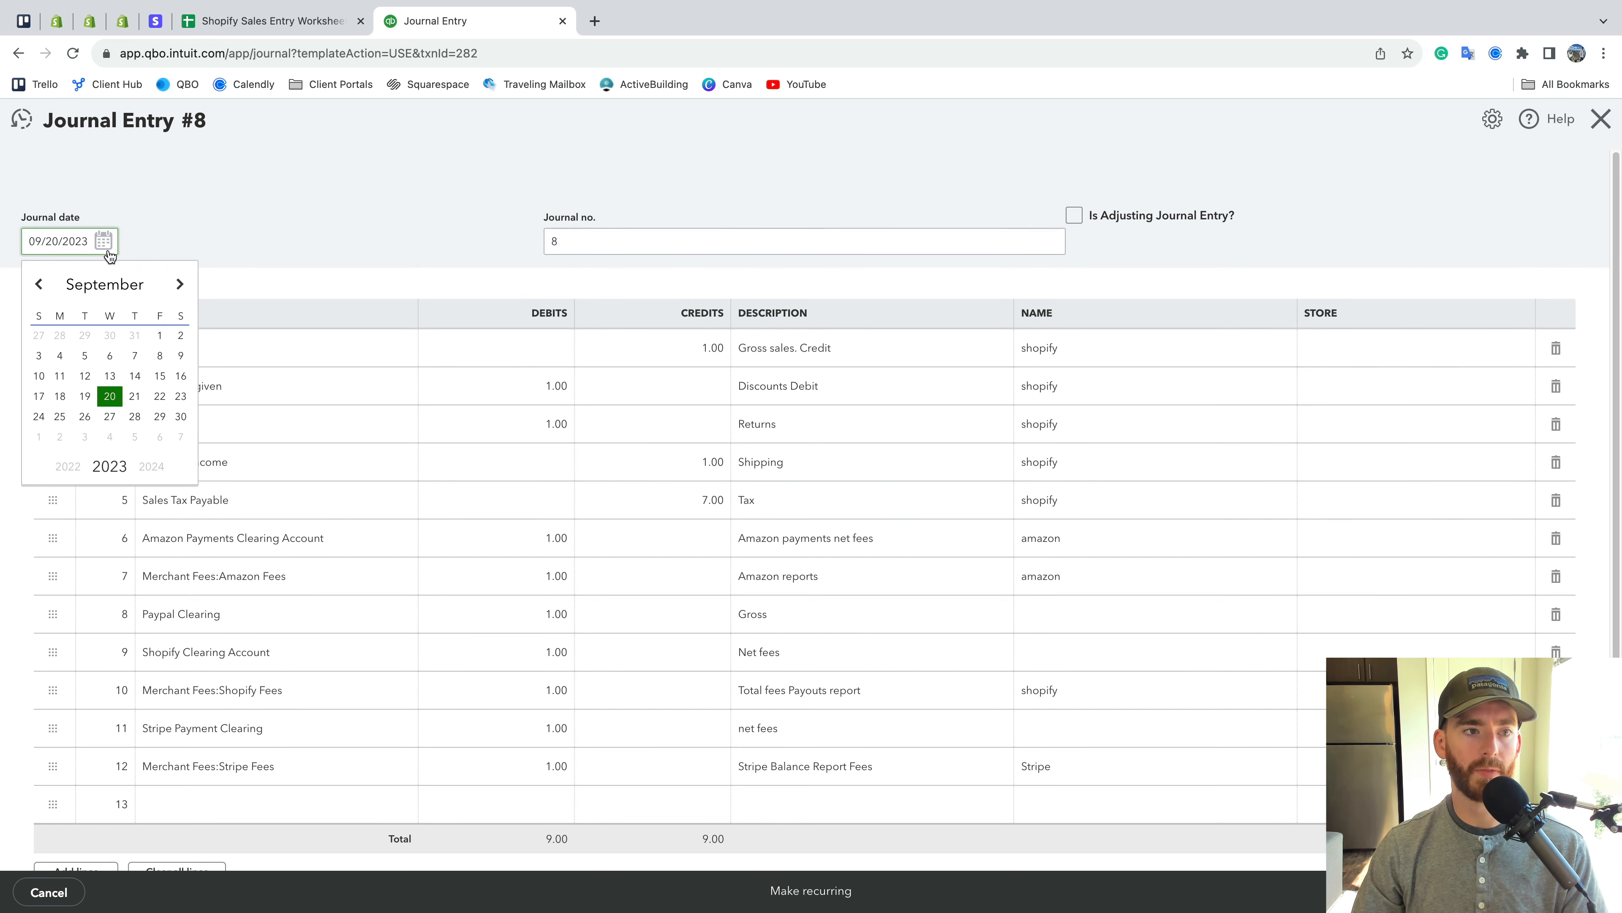
pyautogui.click(38, 285)
pyautogui.click(39, 285)
pyautogui.click(38, 285)
pyautogui.click(39, 288)
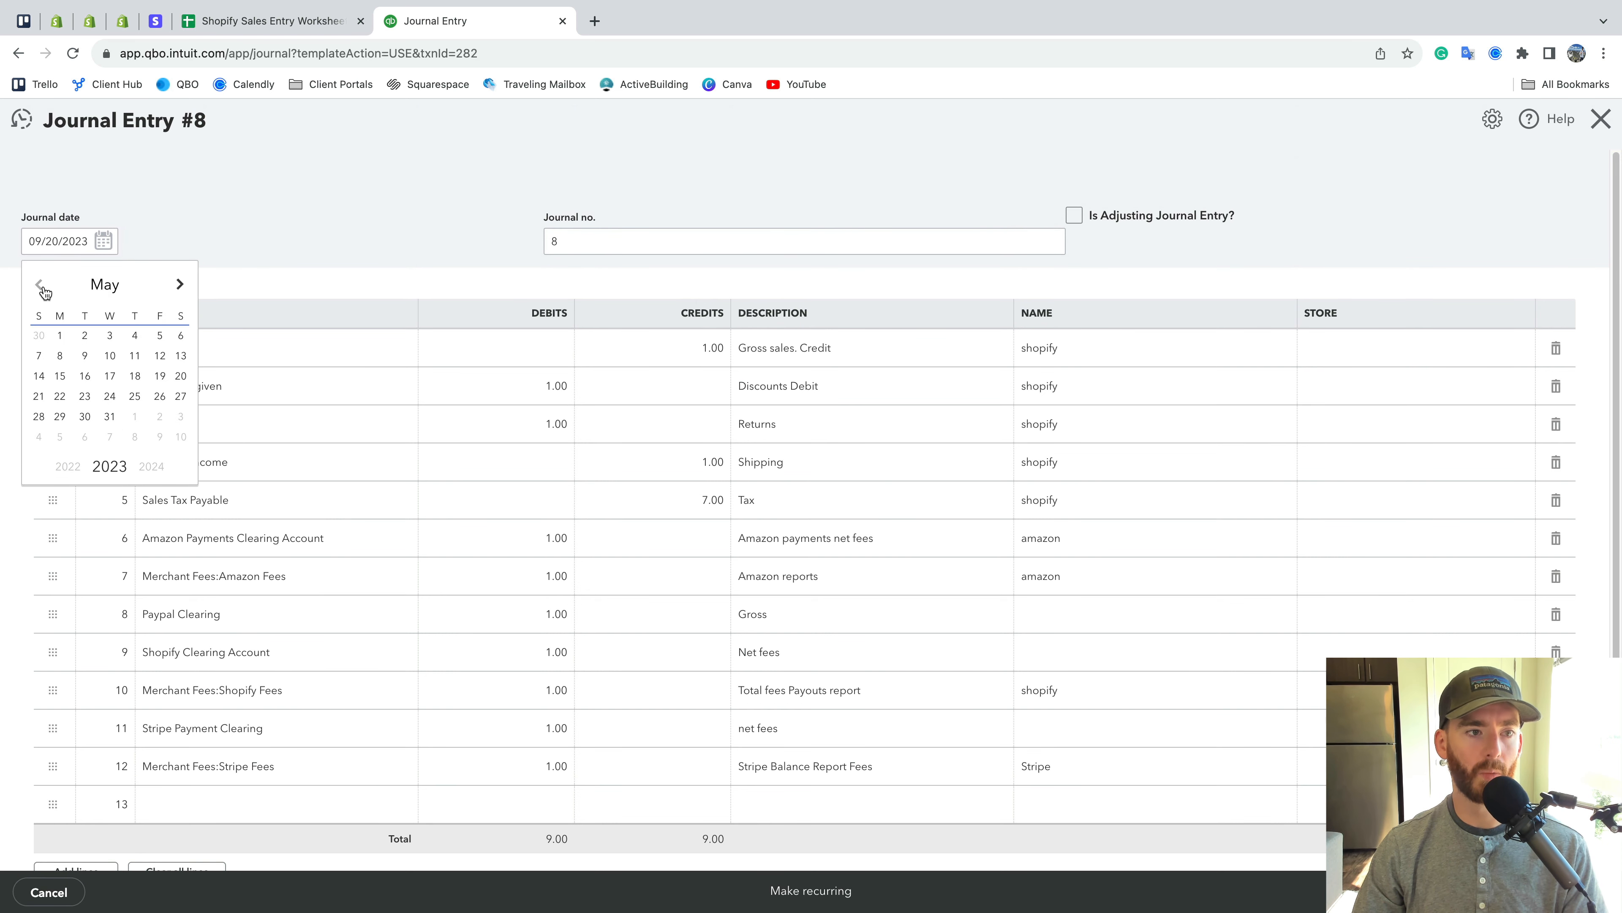
pyautogui.click(110, 416)
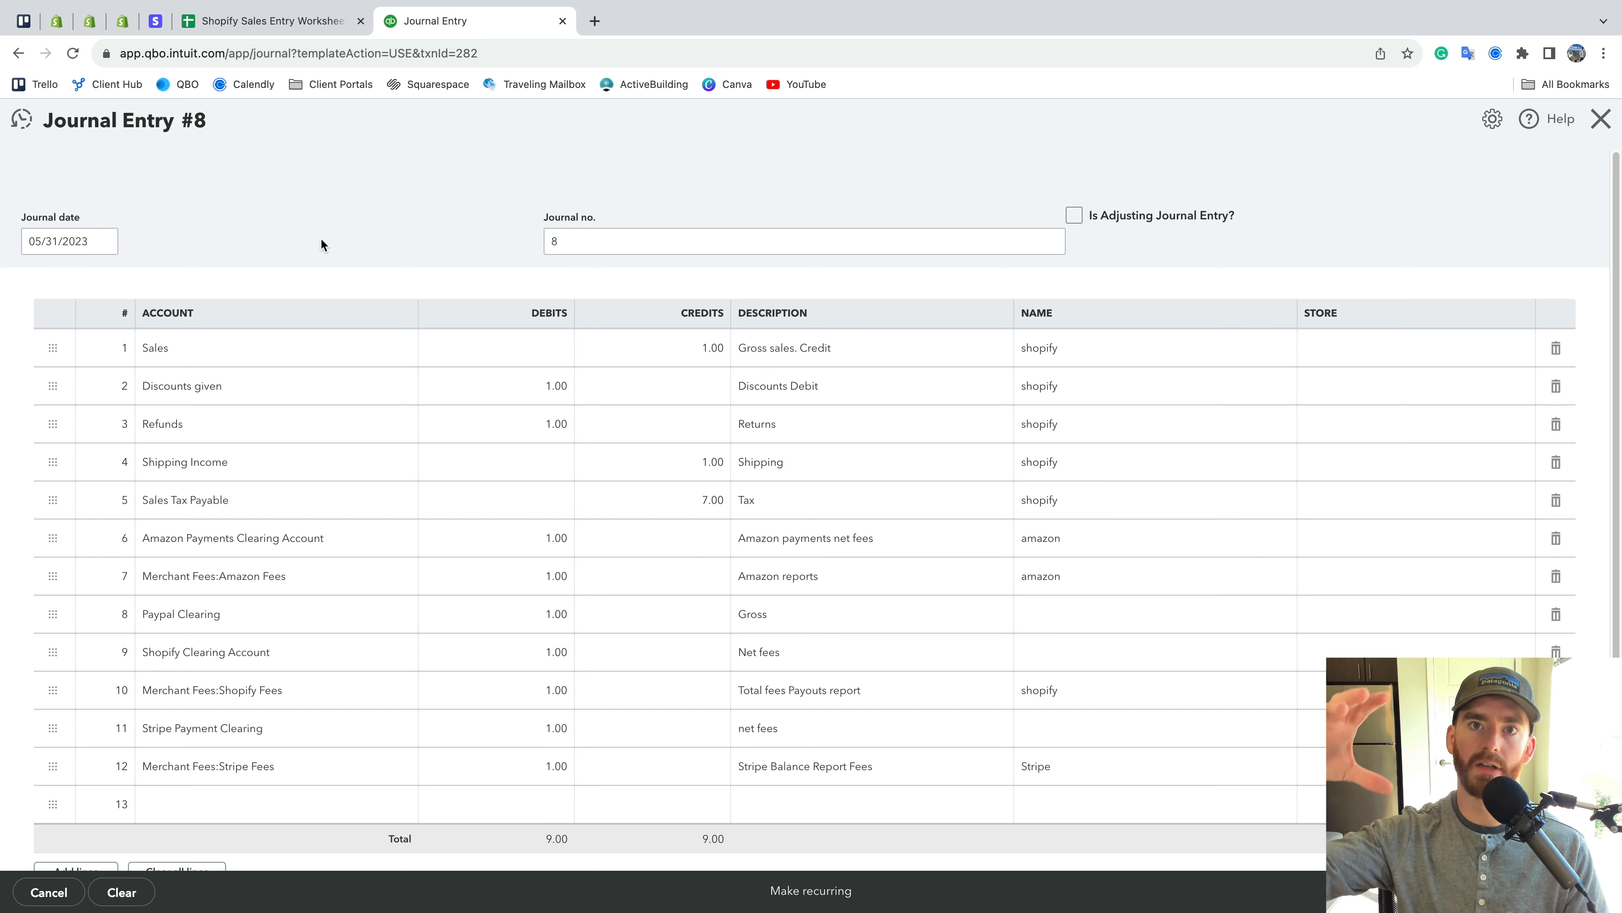
# Replace the new journal entry's number with "shopify sales"
pyautogui.press('Tab')
pyautogui.write('shopify sales')
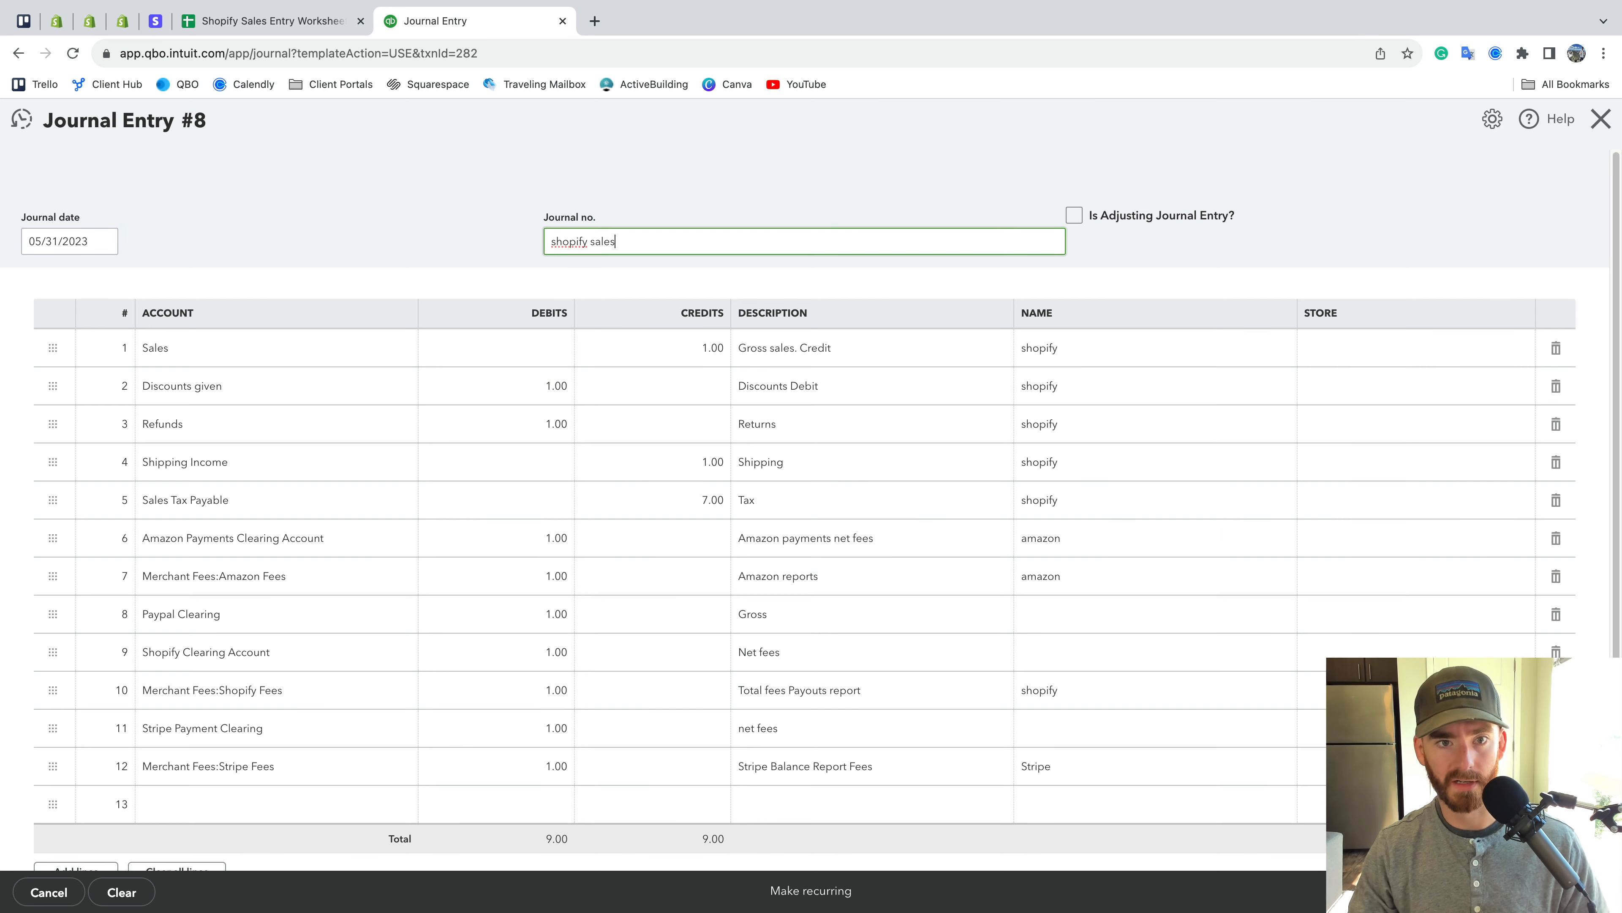
pyautogui.press('Tab')
# Switch to the Shopify Sales Entry Worksheet in Google Sheets and enter the heading "Step" in C3 with numbers 1 to 13 in C4:C16
pyautogui.click(275, 20)
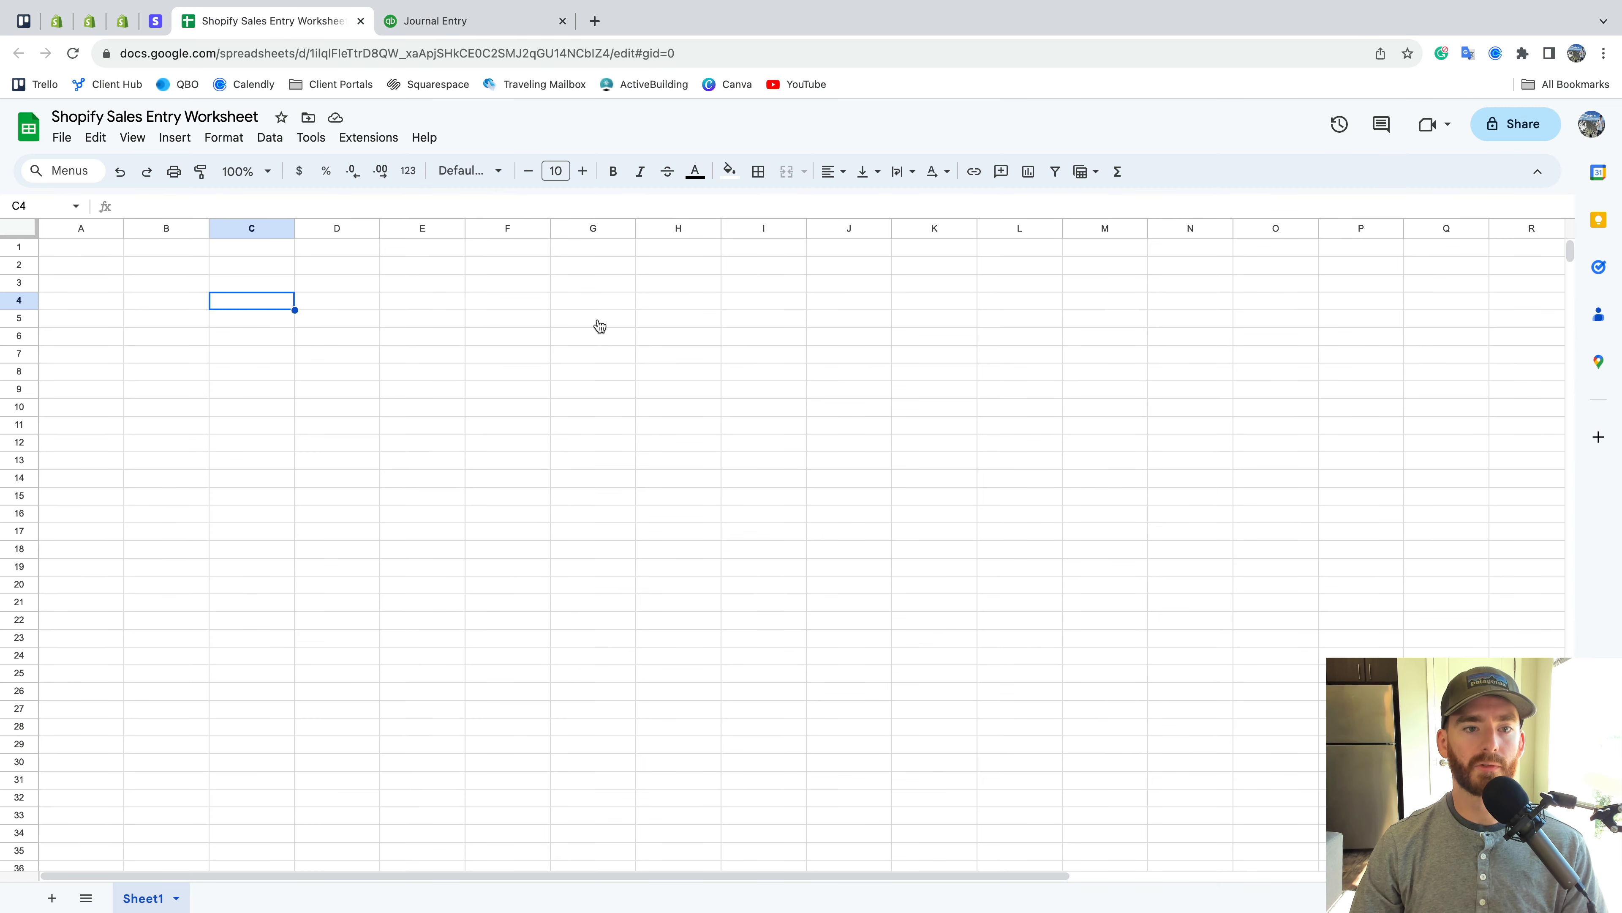
pyautogui.click(423, 355)
pyautogui.click(274, 285)
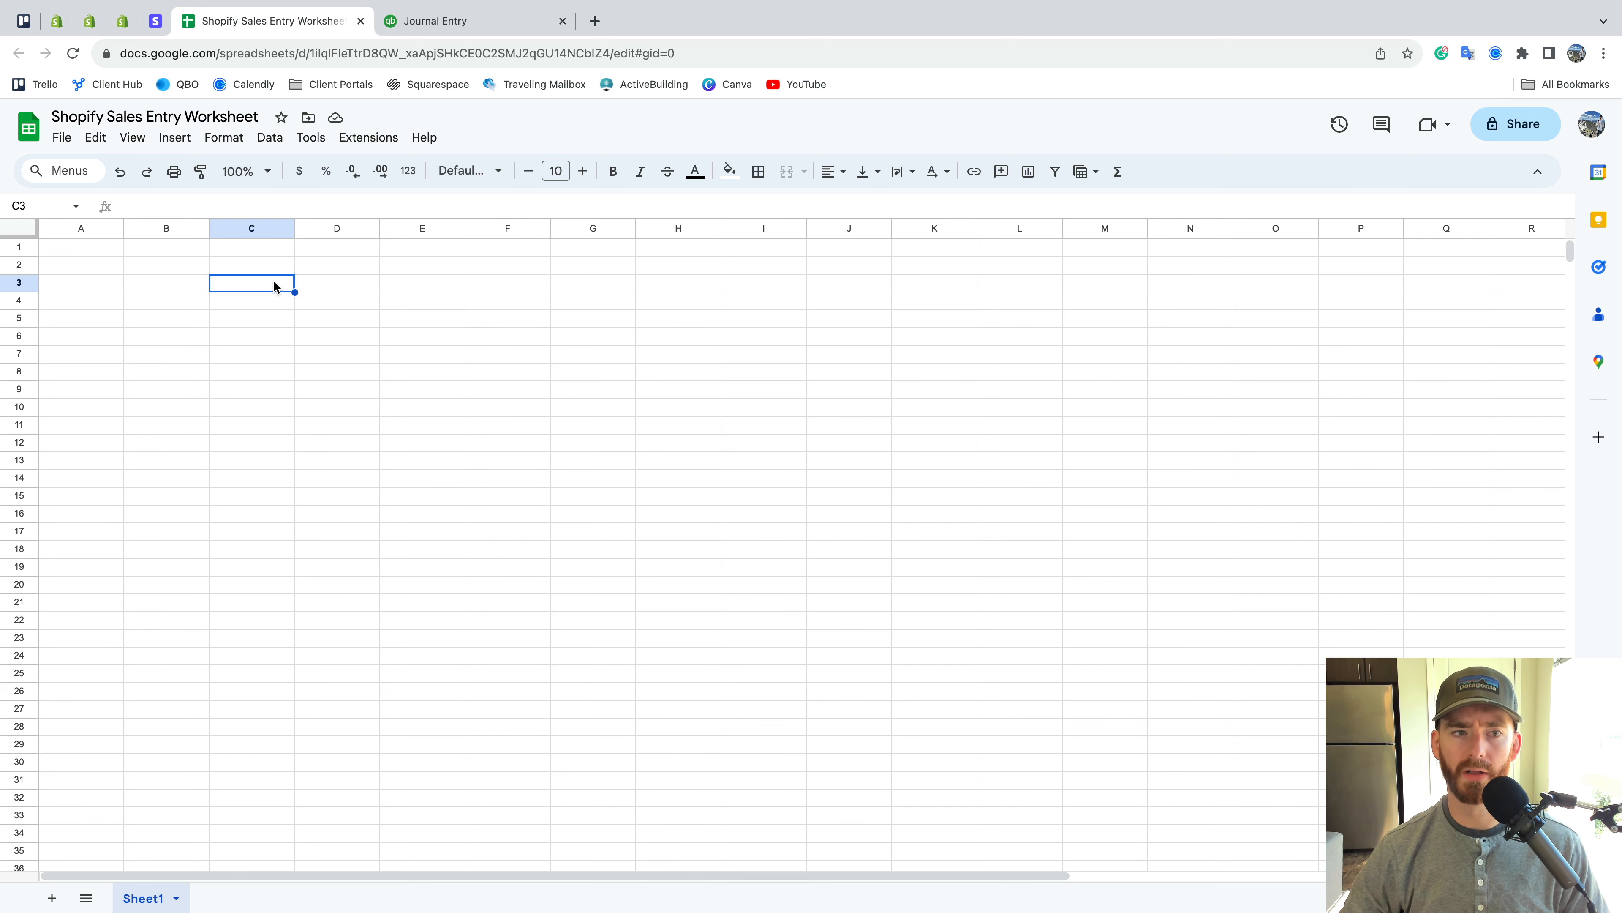
pyautogui.write('Step')
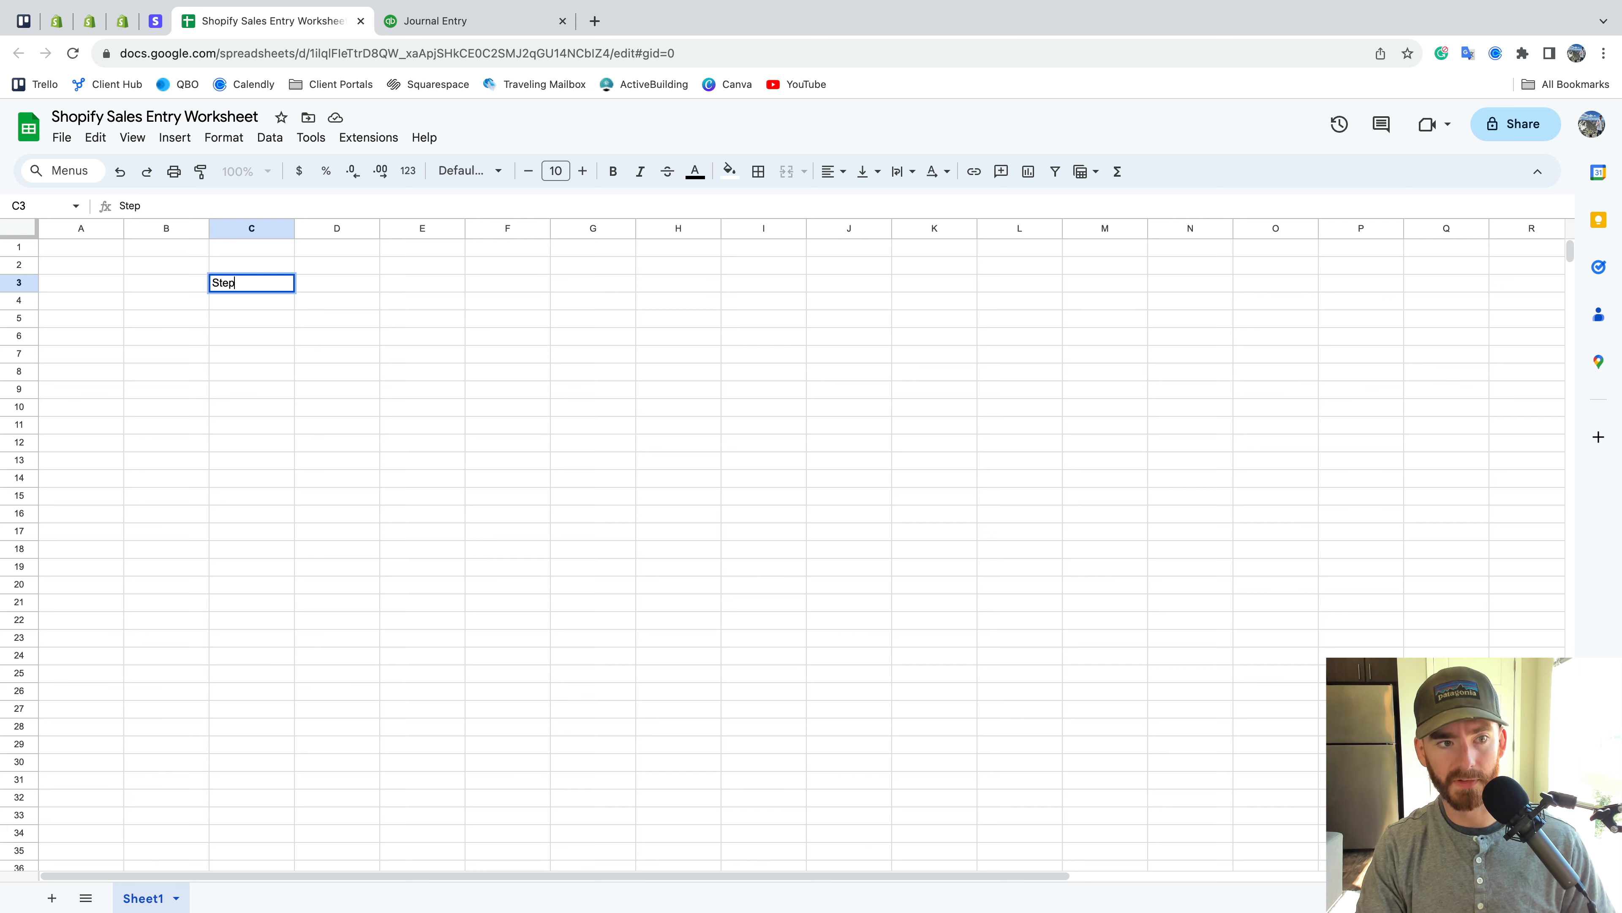
pyautogui.press('Return')
pyautogui.write('1 2 3 4 5 6 ')
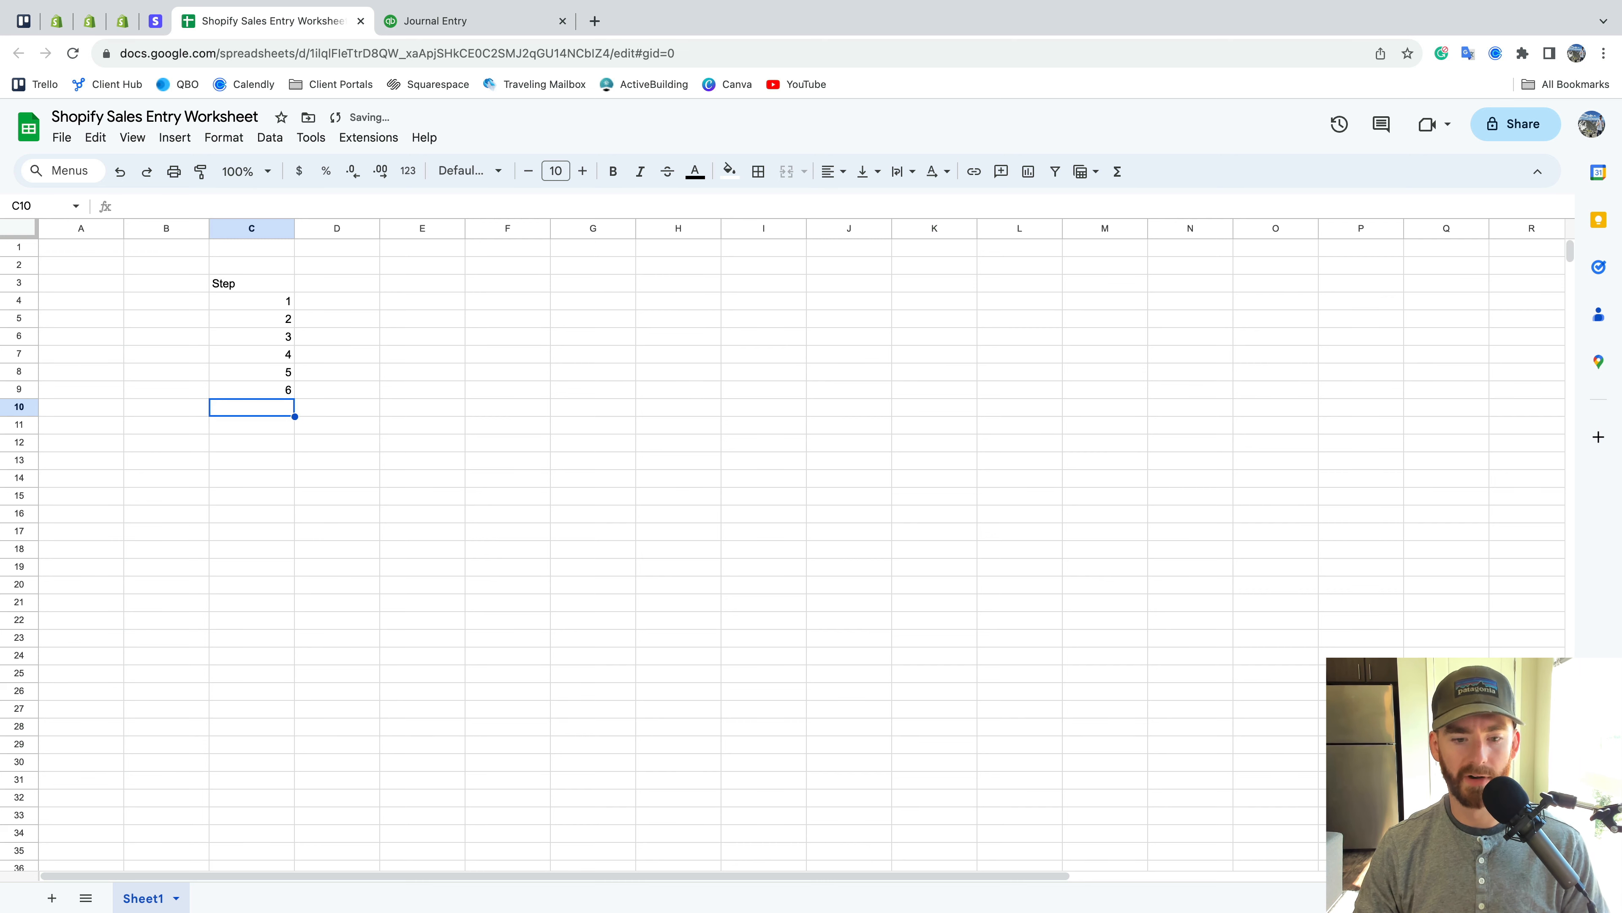
pyautogui.write('7 8 9 10 11 12 13')
# Insert a checkbox in D4 and fill it down to D16 beside the 13 step numbers
pyautogui.click(337, 301)
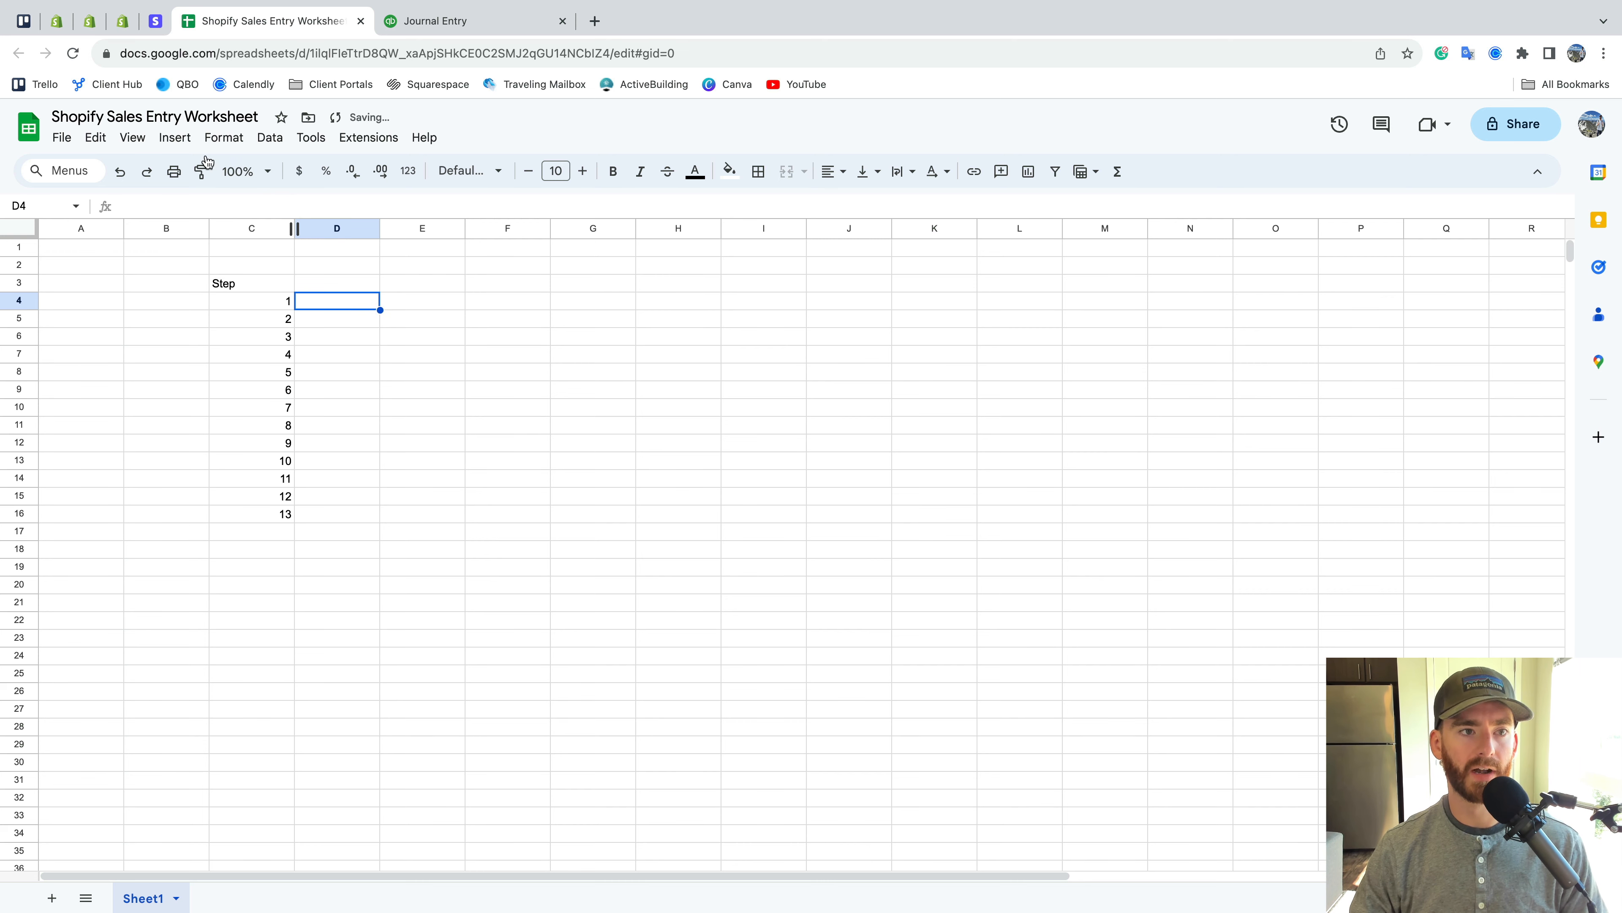
pyautogui.click(172, 137)
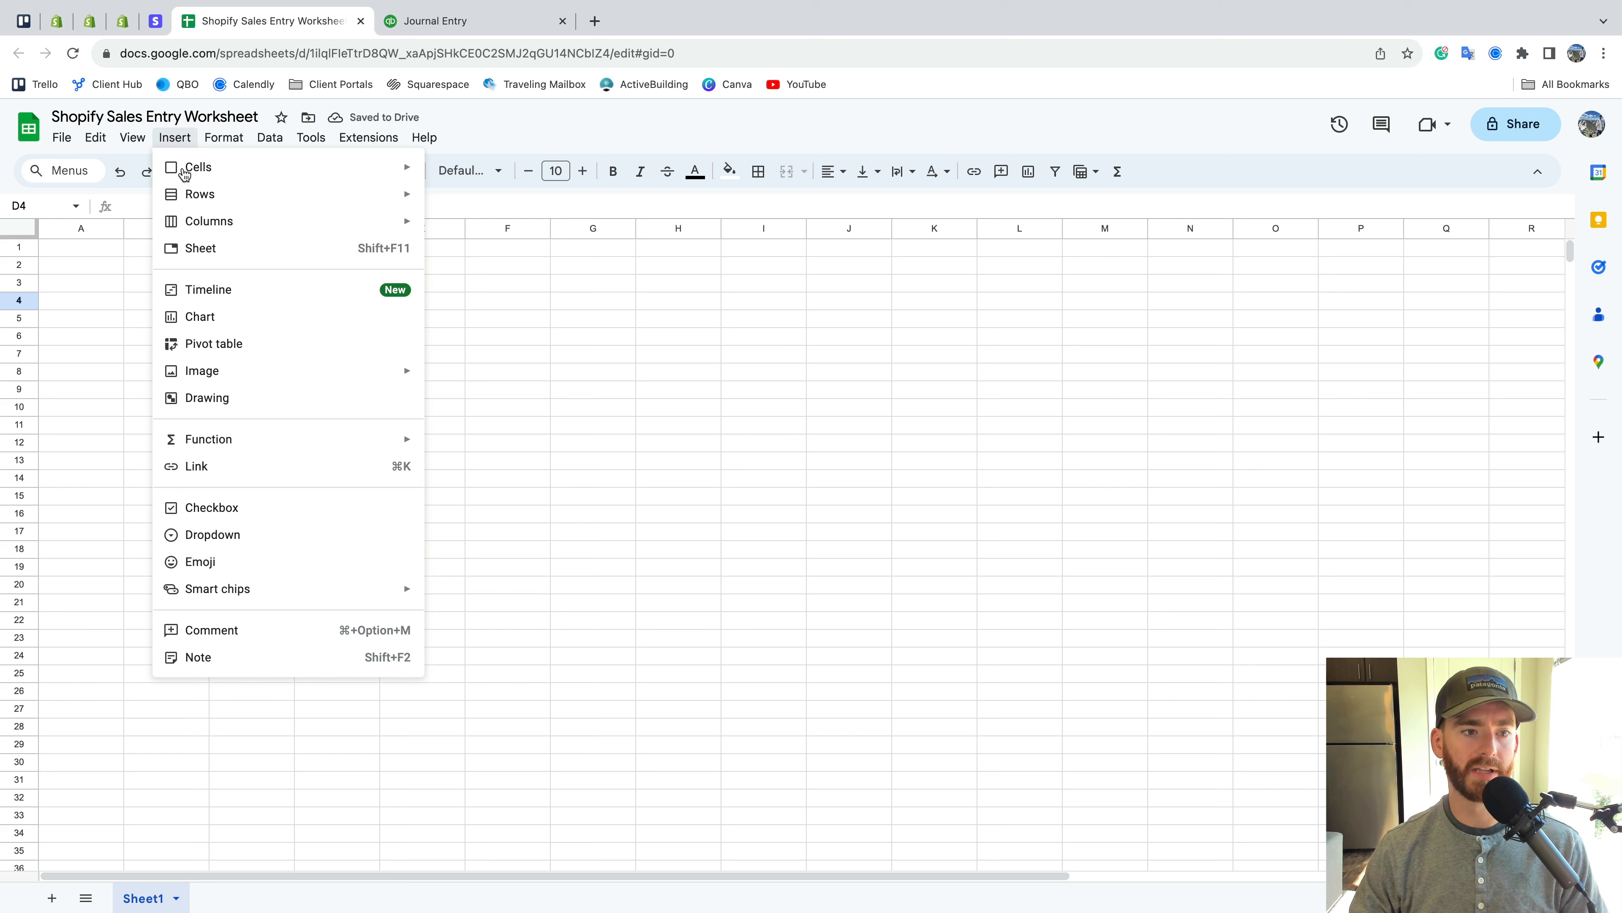
pyautogui.click(250, 512)
pyautogui.moveTo(378, 309); pyautogui.dragTo(356, 514)
pyautogui.click(631, 464)
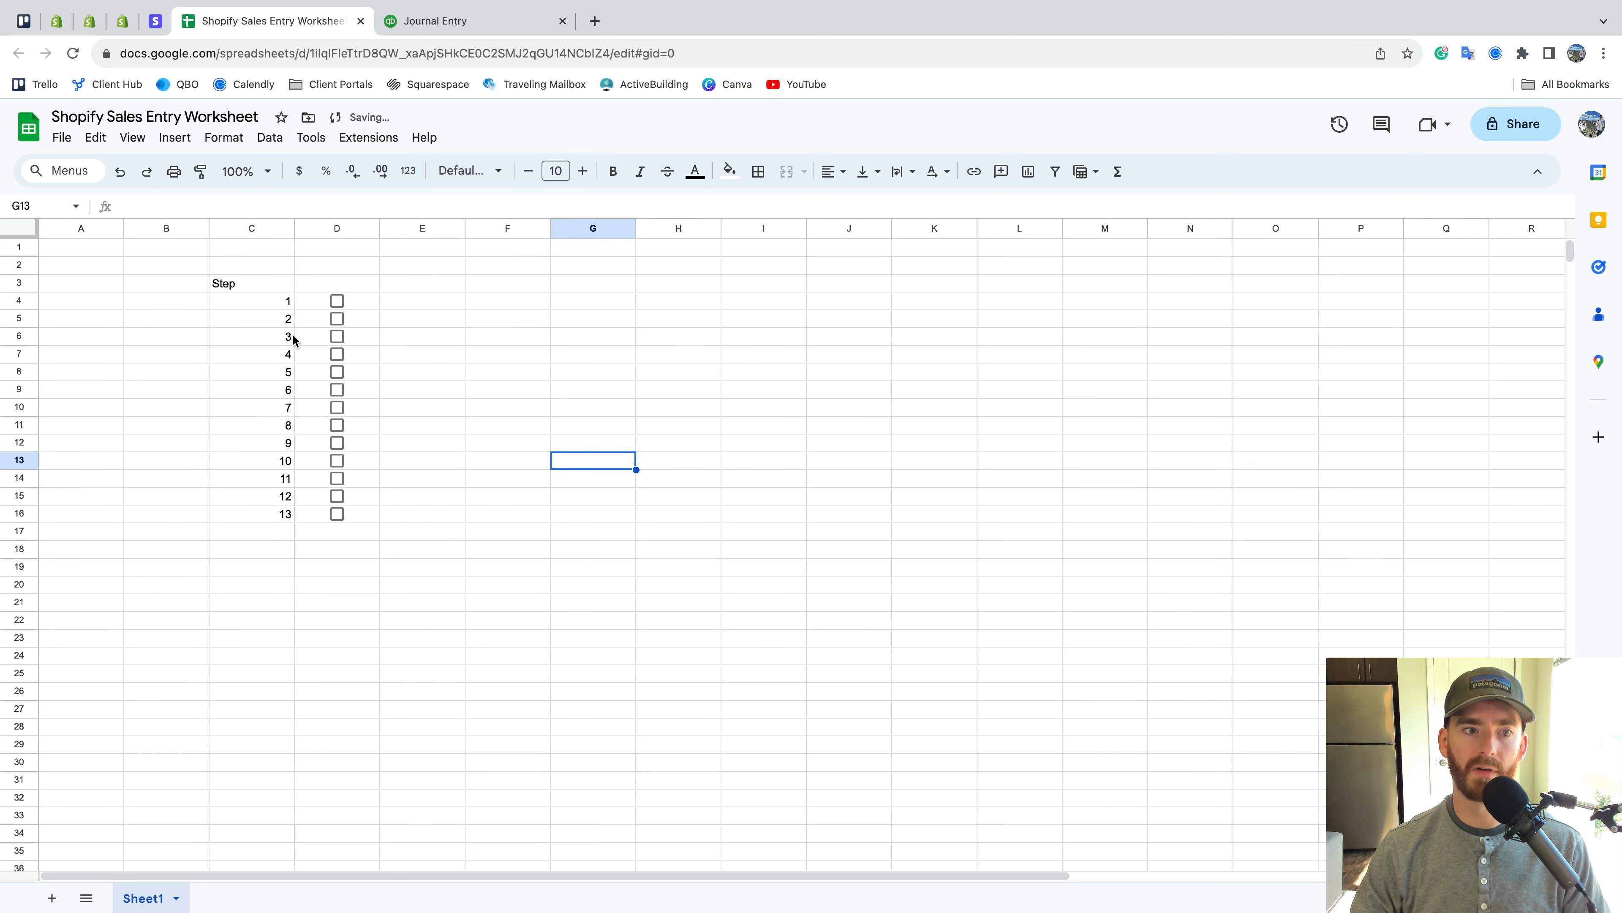
# Try out the checkboxes for steps 1 to 3 by ticking them, and clear all three again
pyautogui.click(337, 302)
pyautogui.click(337, 318)
pyautogui.click(337, 337)
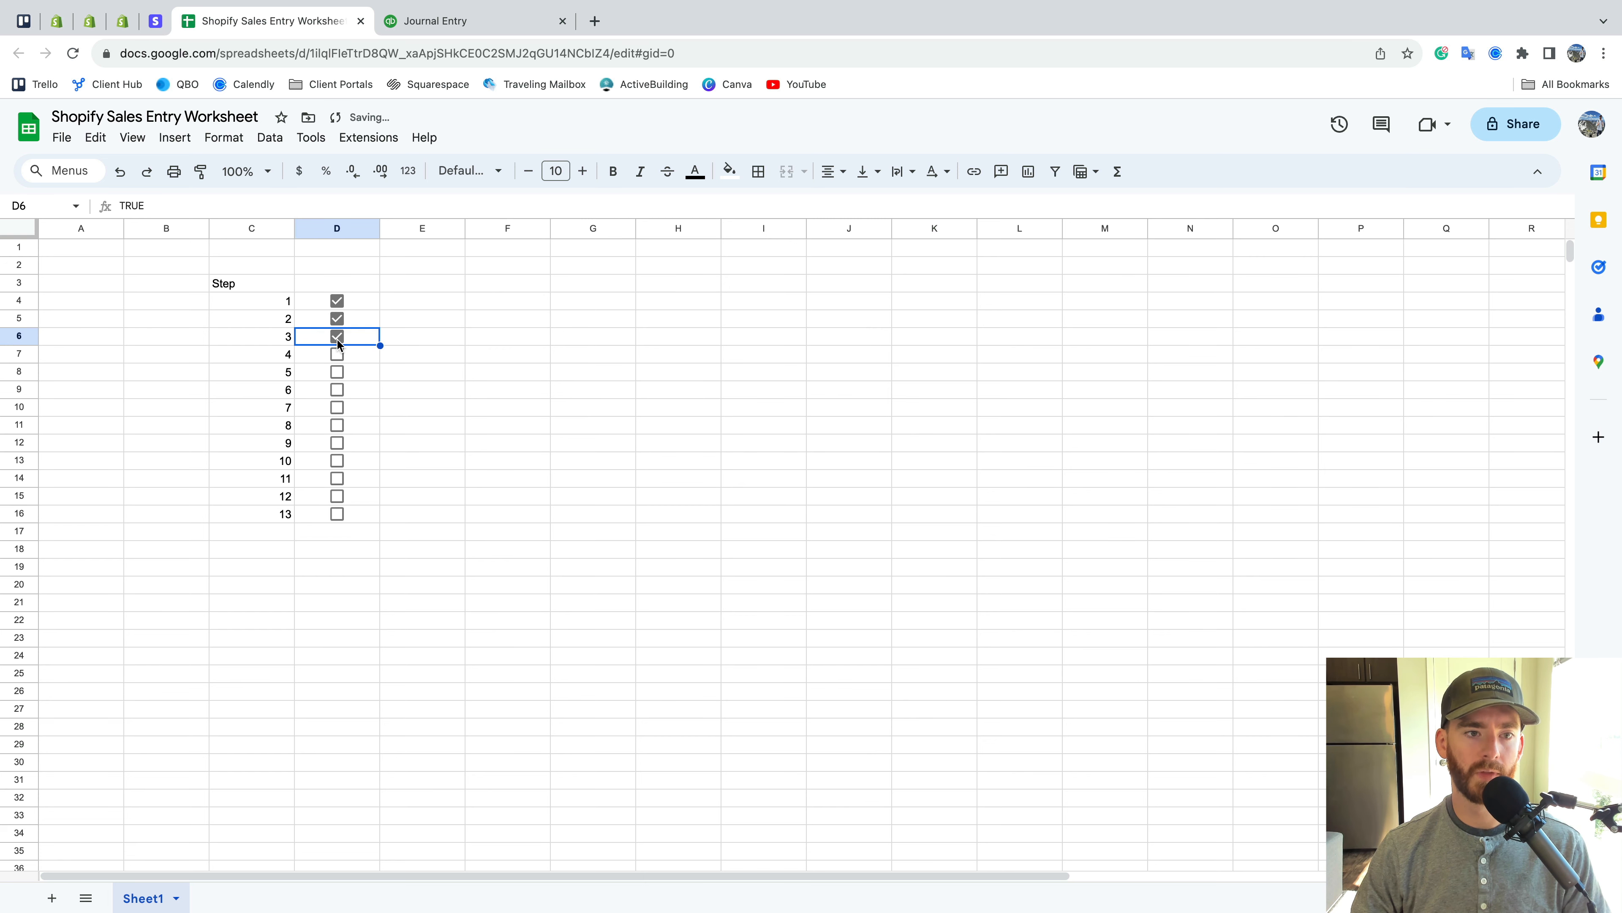
pyautogui.click(337, 337)
pyautogui.click(338, 319)
pyautogui.click(337, 301)
# Widen column E beside the checkboxes to roughly ten default column widths
pyautogui.click(409, 301)
pyautogui.moveTo(465, 228); pyautogui.dragTo(1274, 232)
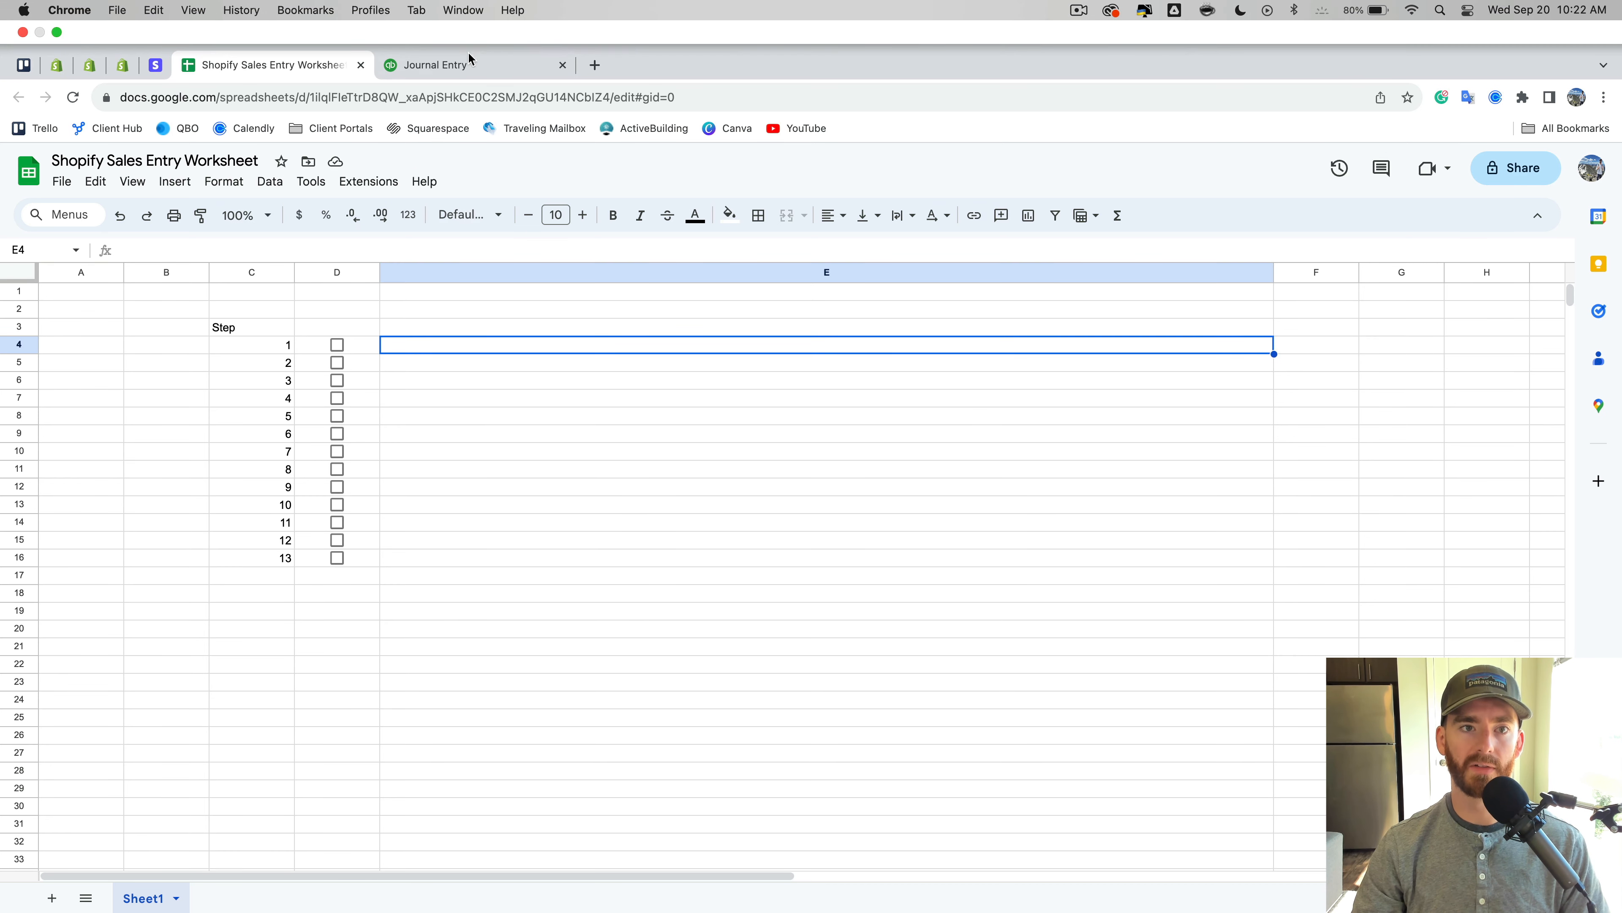
# Review the QuickBooks journal entry lines, switch to Shopify and open the Sales over time report from the Analytics reports
pyautogui.click(447, 21)
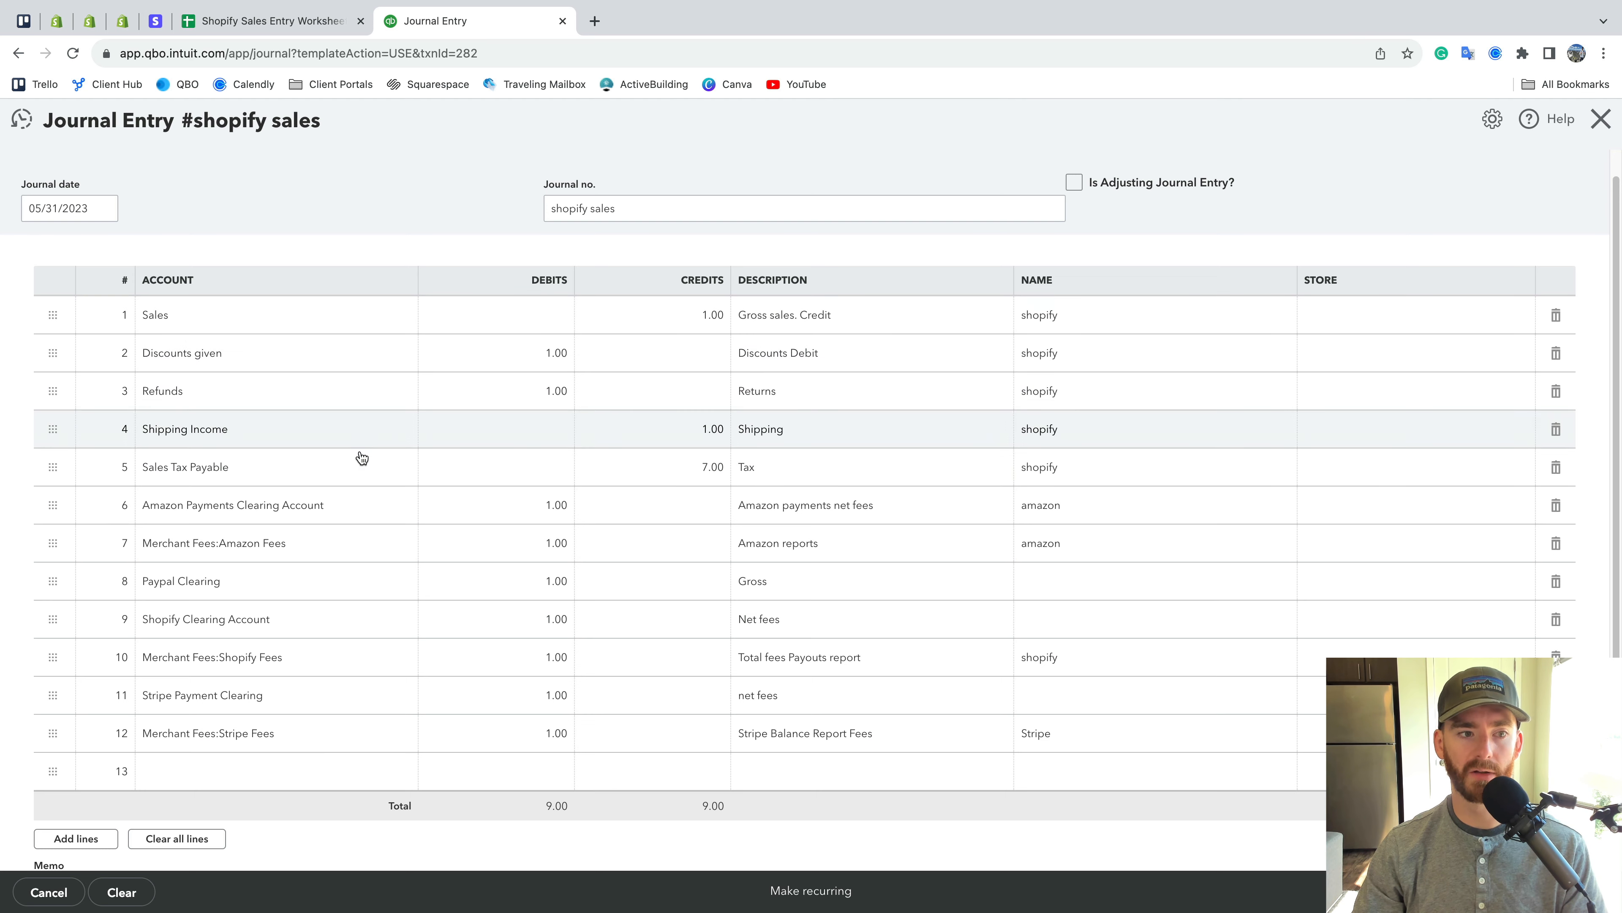
pyautogui.click(54, 26)
pyautogui.scroll(2, 601, 371)
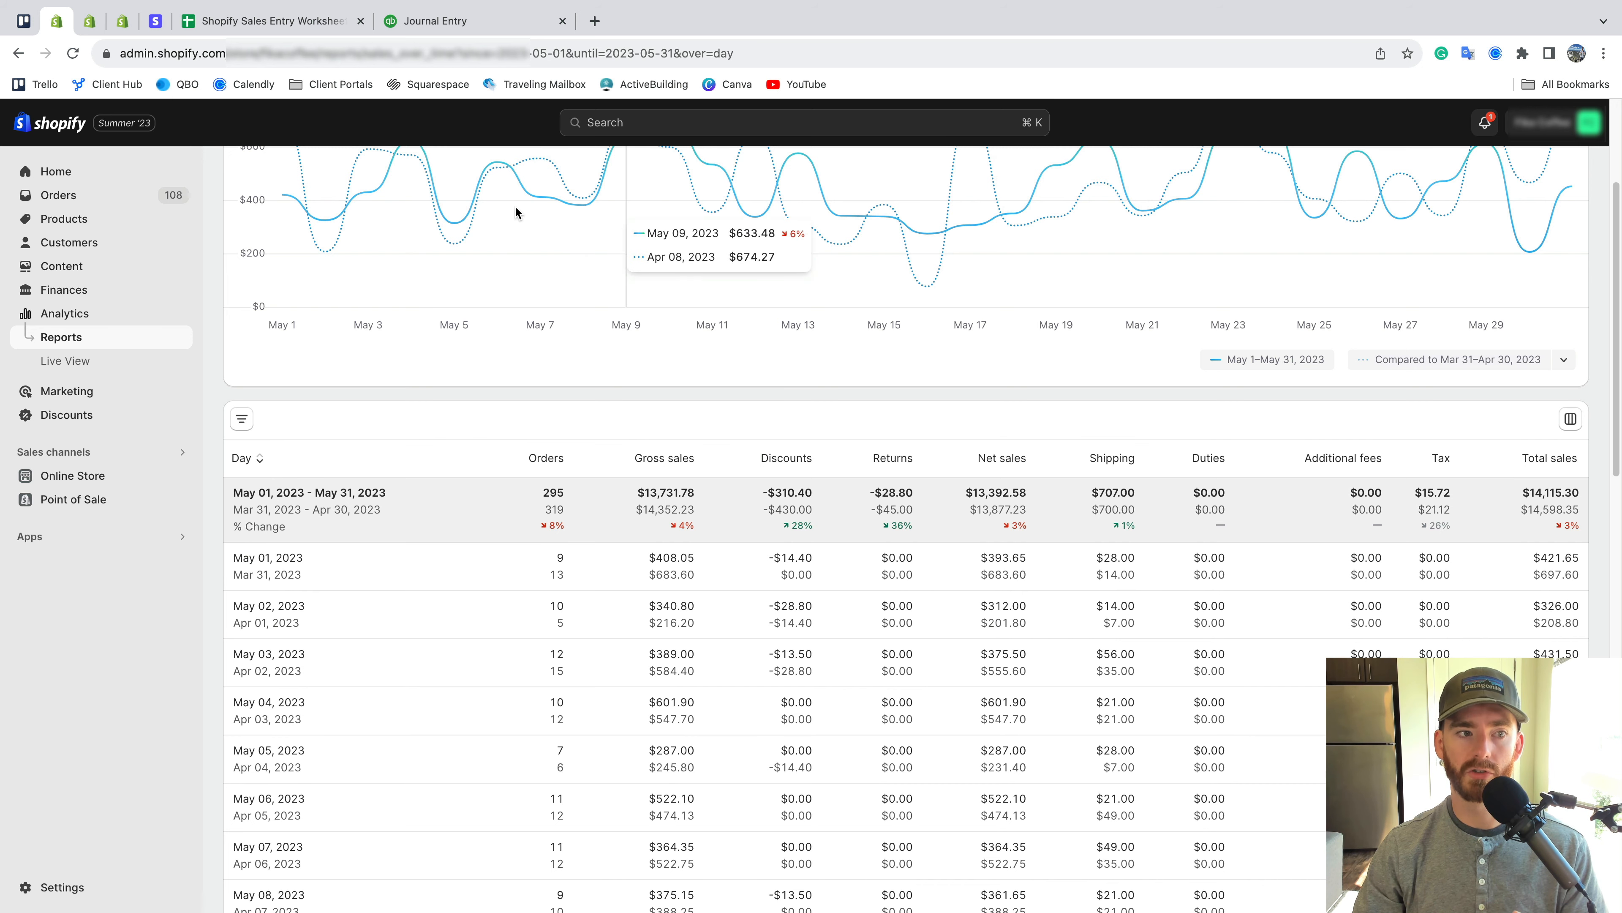
pyautogui.click(67, 318)
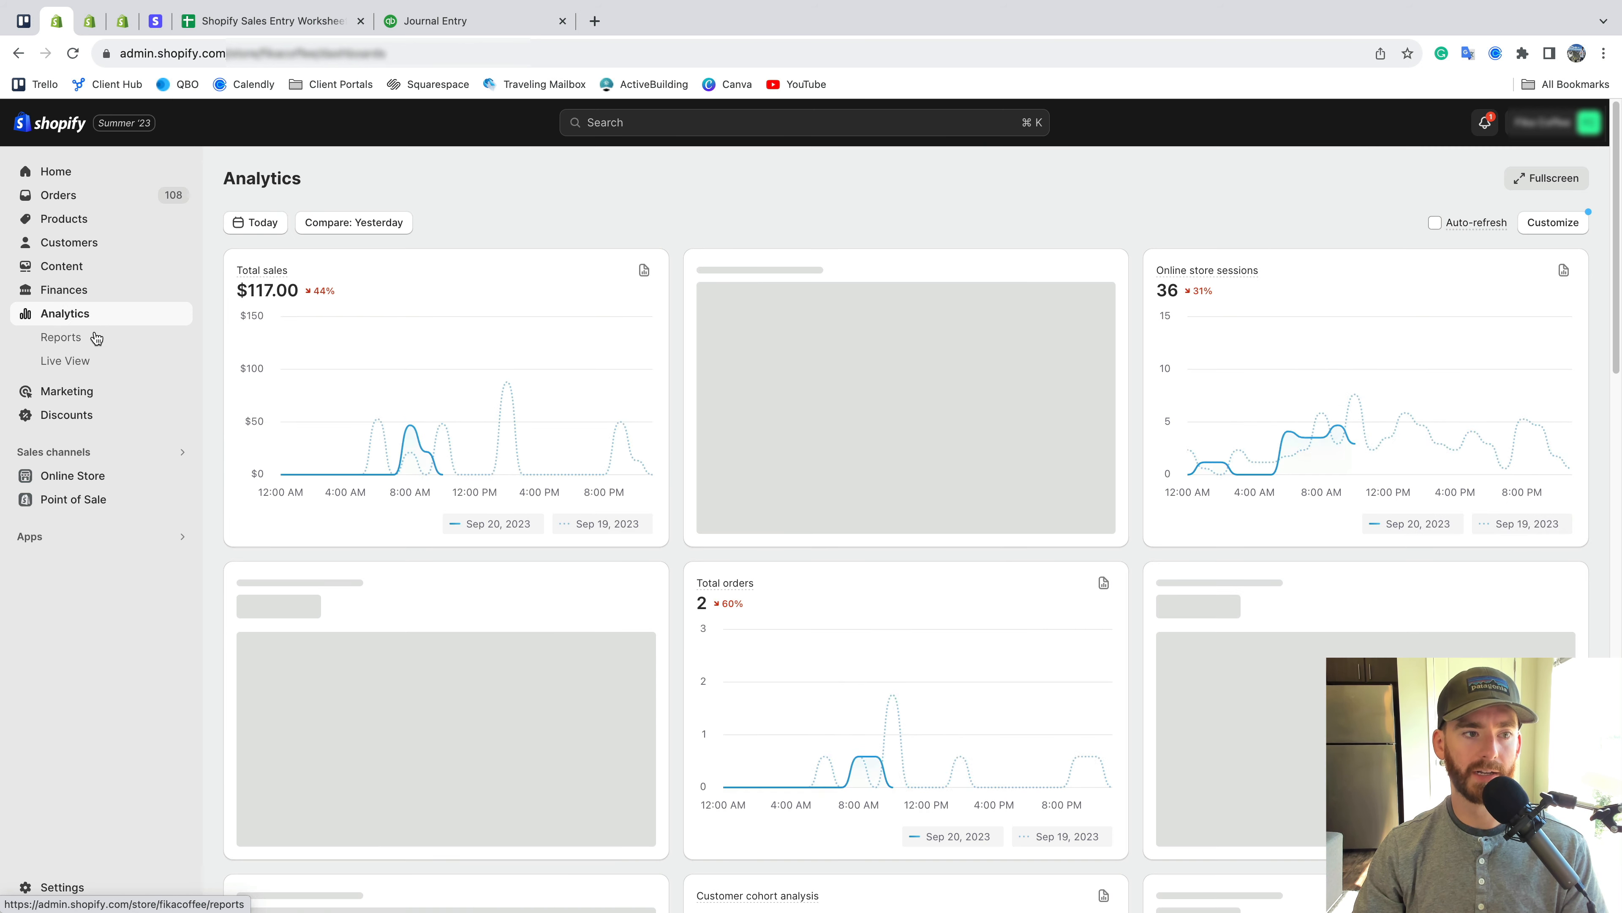
pyautogui.click(61, 337)
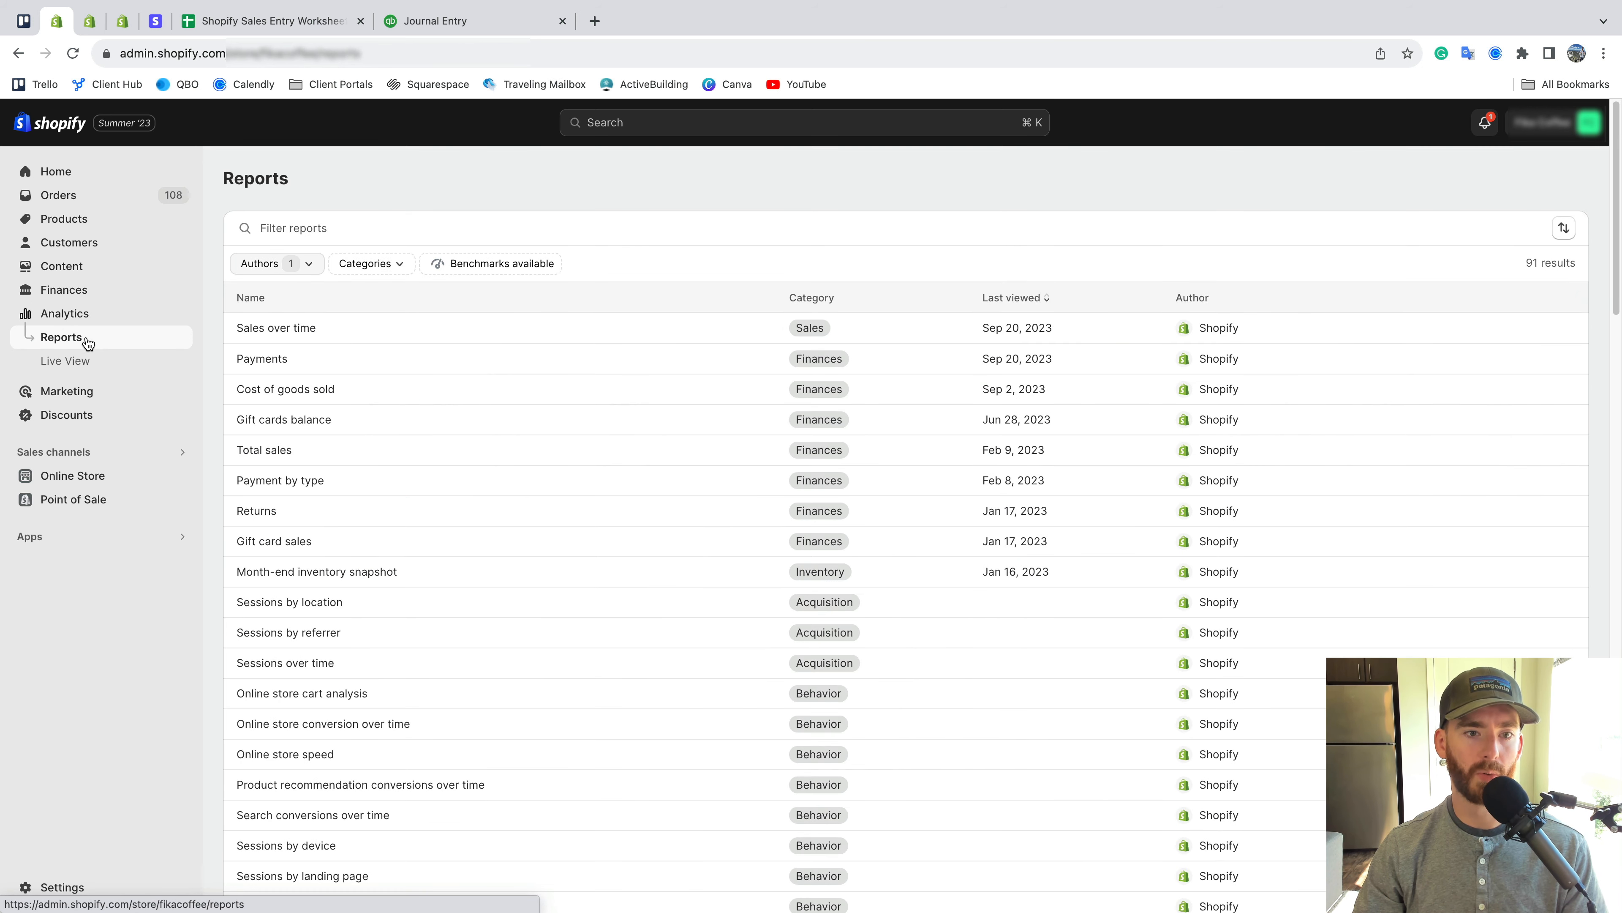
pyautogui.click(391, 337)
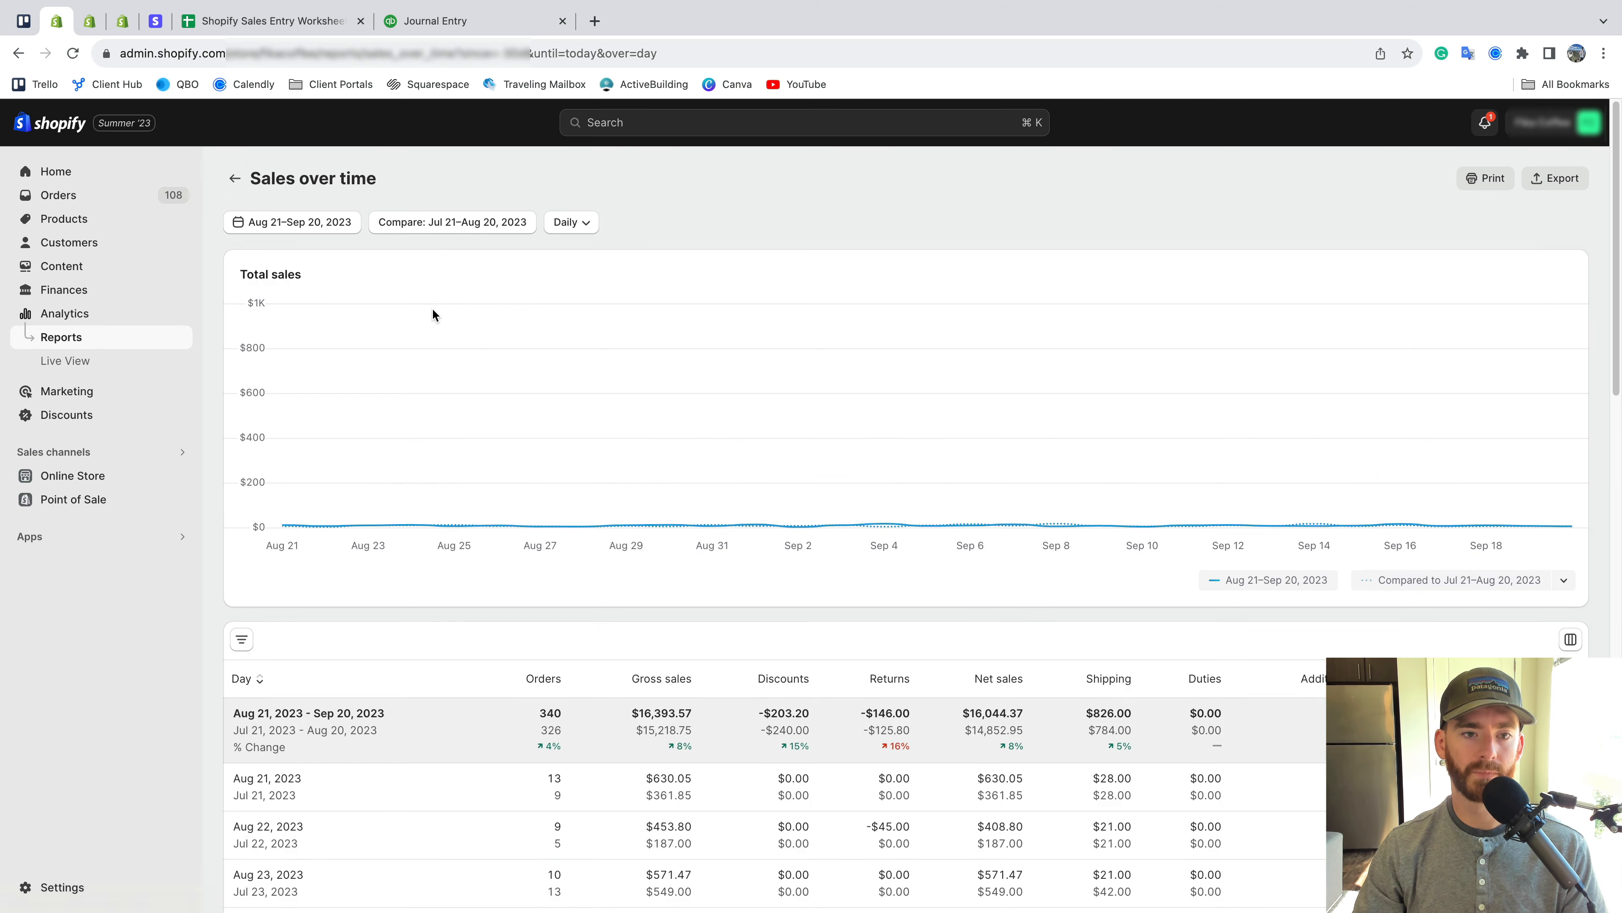
# Look through the date range presets, calendar months and comparison options of the Sales over time report
pyautogui.click(330, 225)
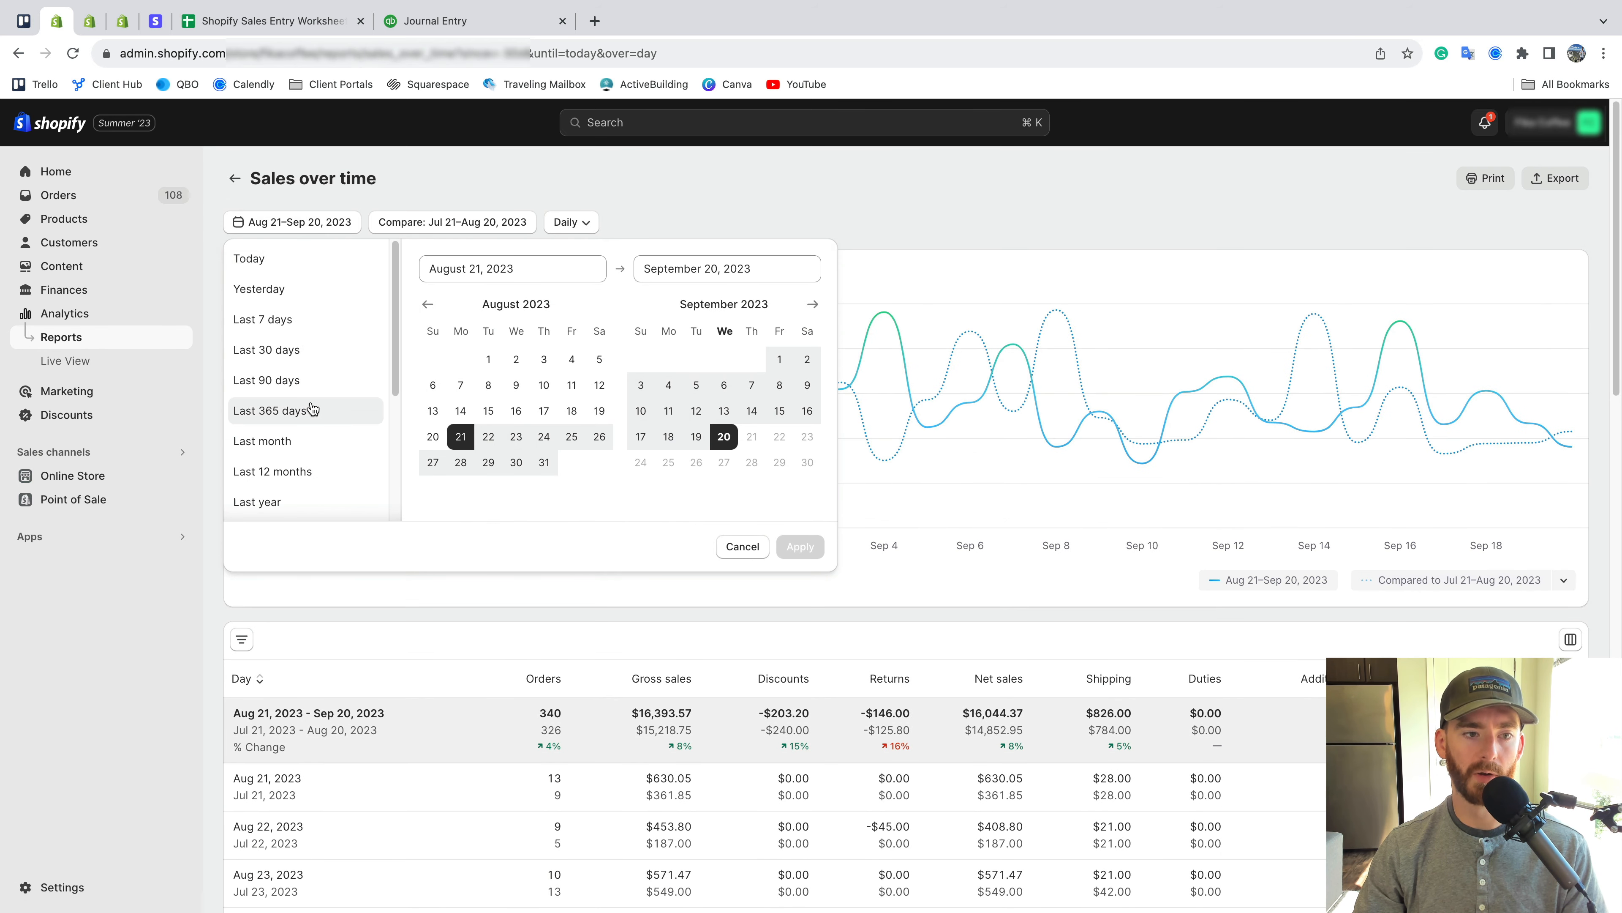
pyautogui.scroll(-1, 311, 419)
pyautogui.click(471, 225)
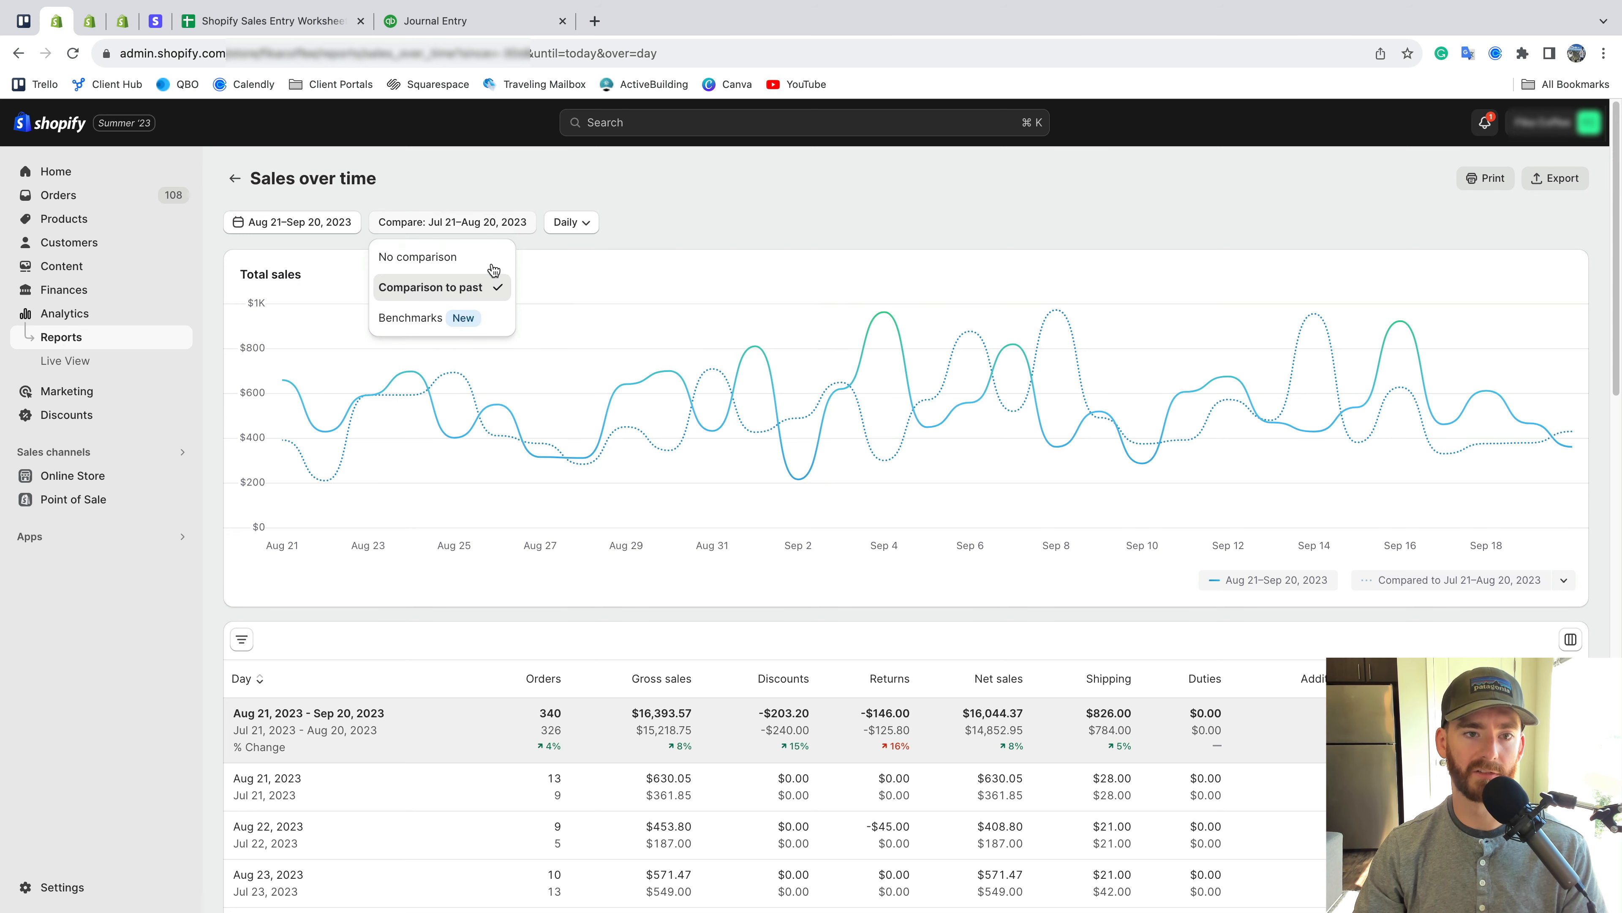
pyautogui.click(315, 224)
pyautogui.click(428, 304)
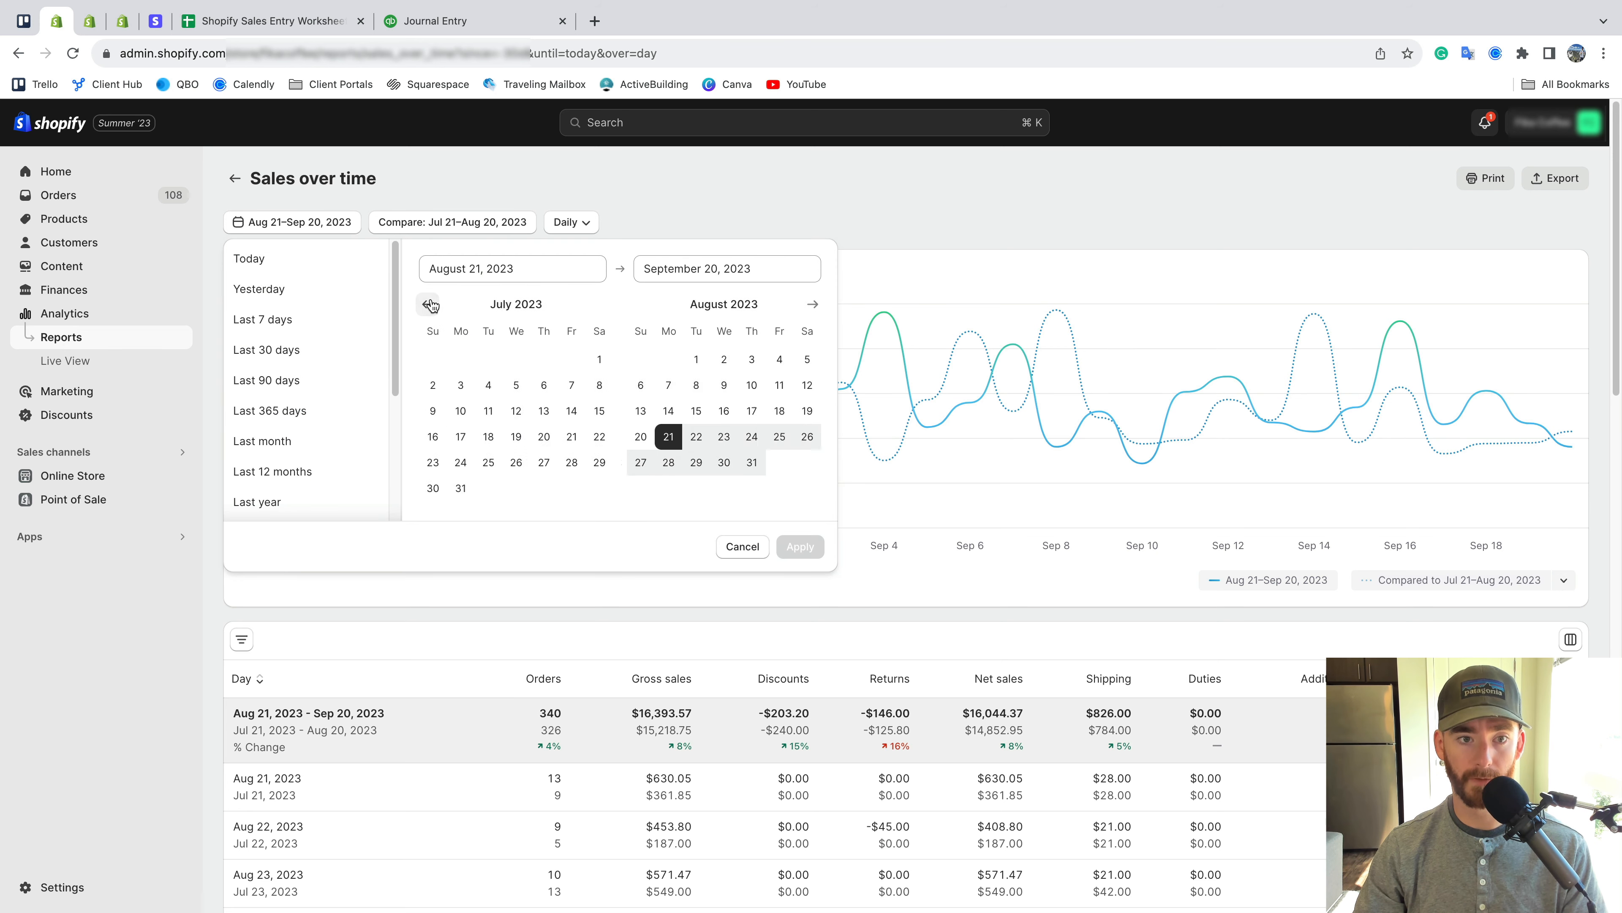
pyautogui.click(428, 305)
# Switch to the Shopify Sales Entry Worksheet in Google Sheets and enter "Open Sales Over Time Report. Shopify" in cell E4
pyautogui.click(265, 22)
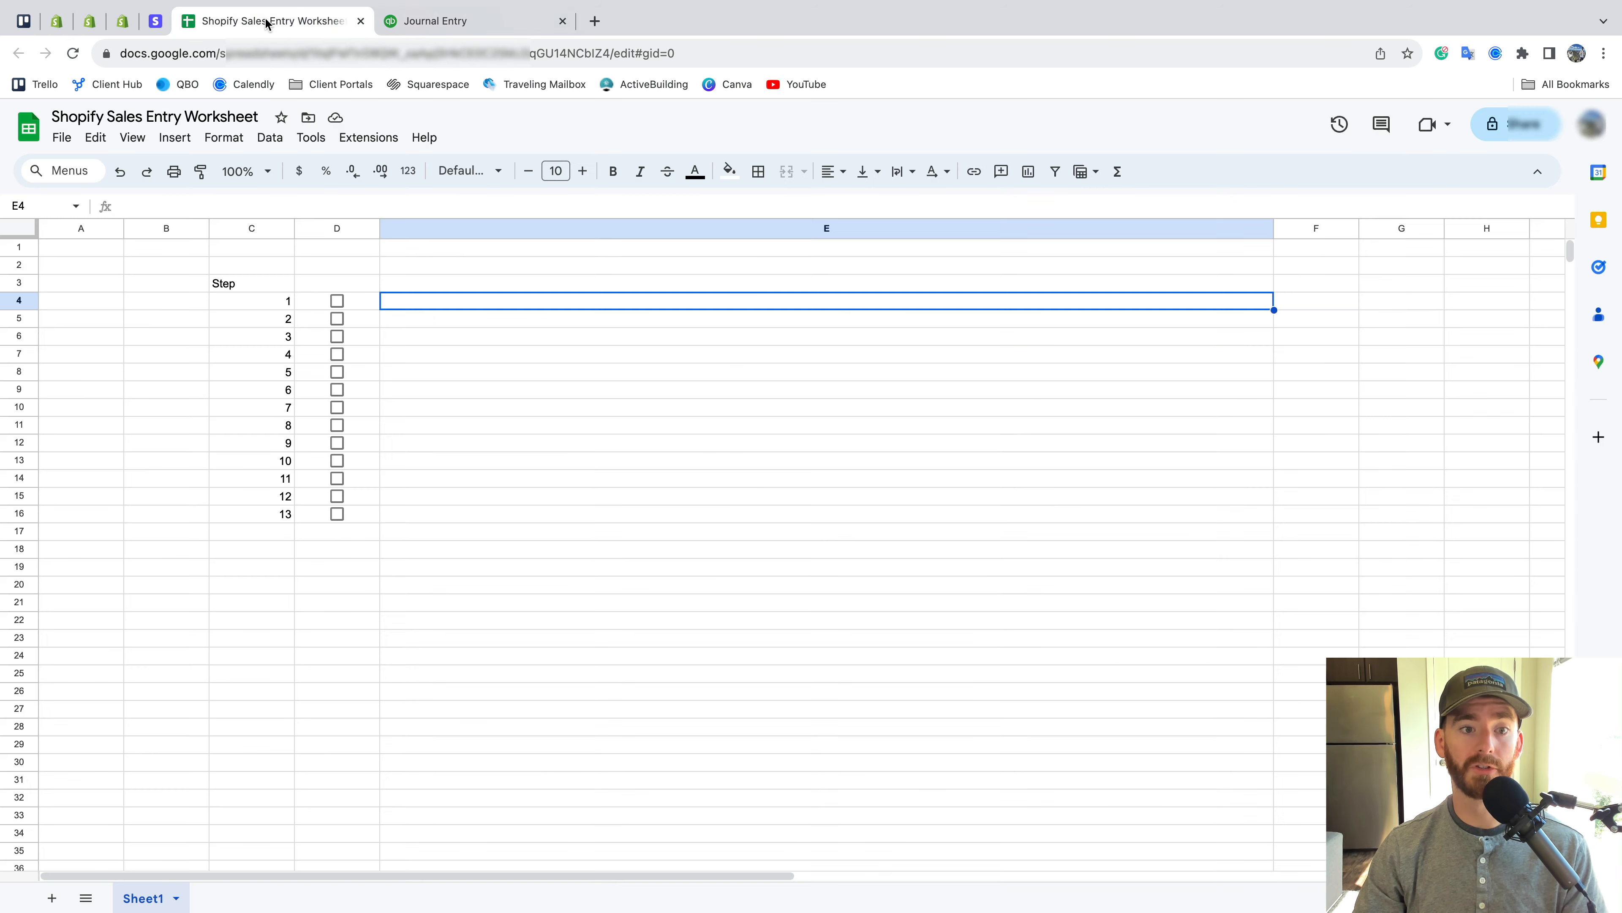
pyautogui.doubleClick(480, 307)
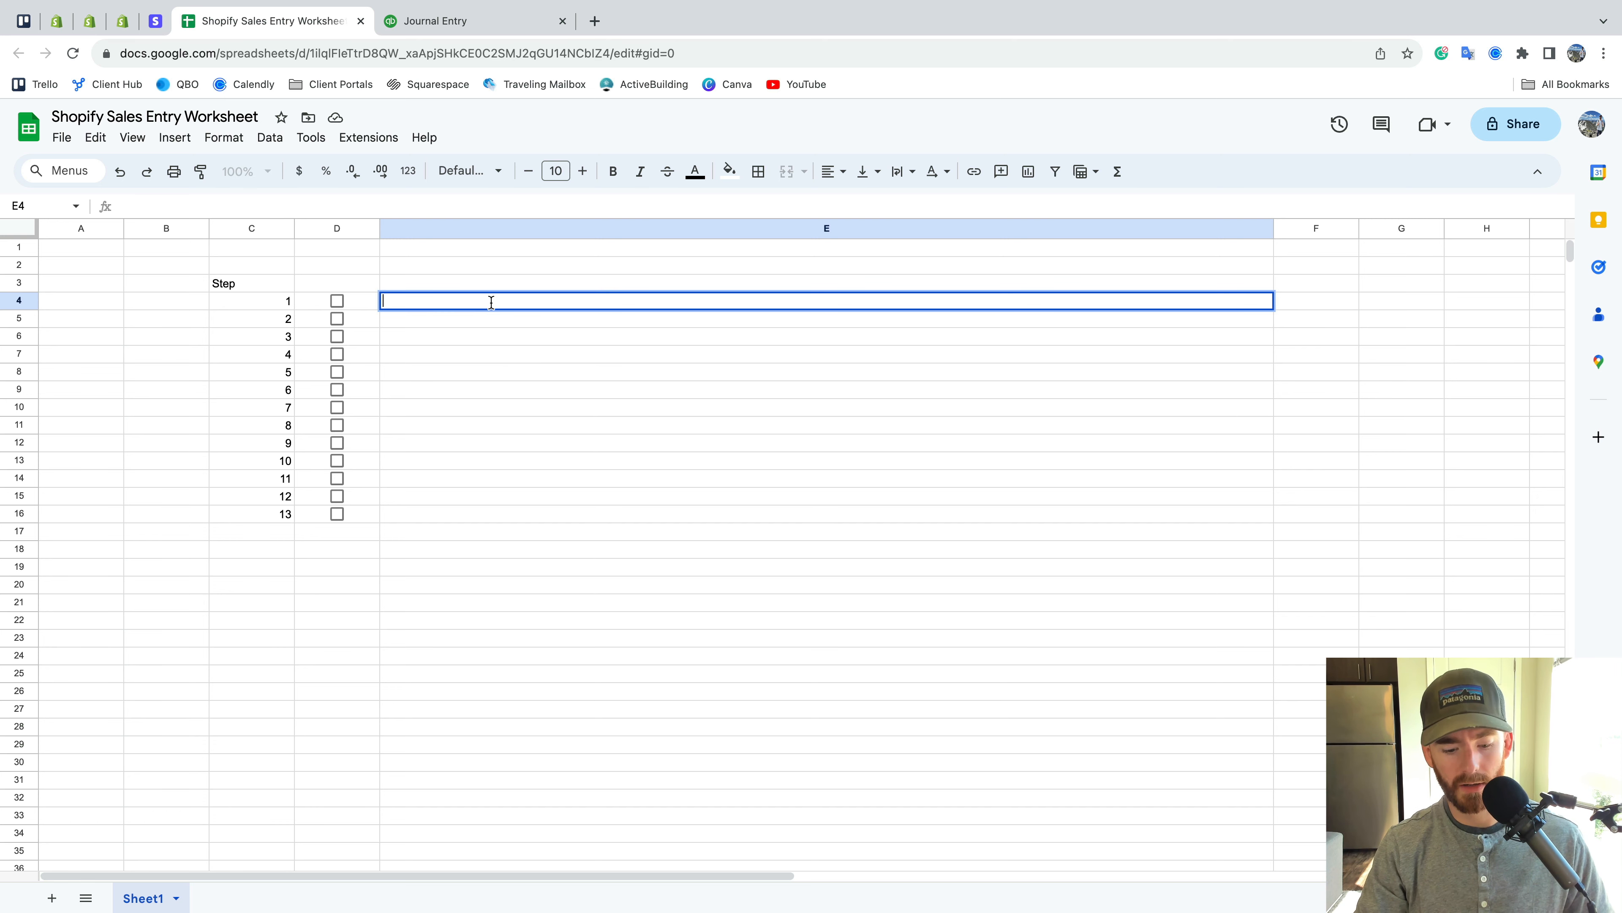
pyautogui.write('Open Sho')
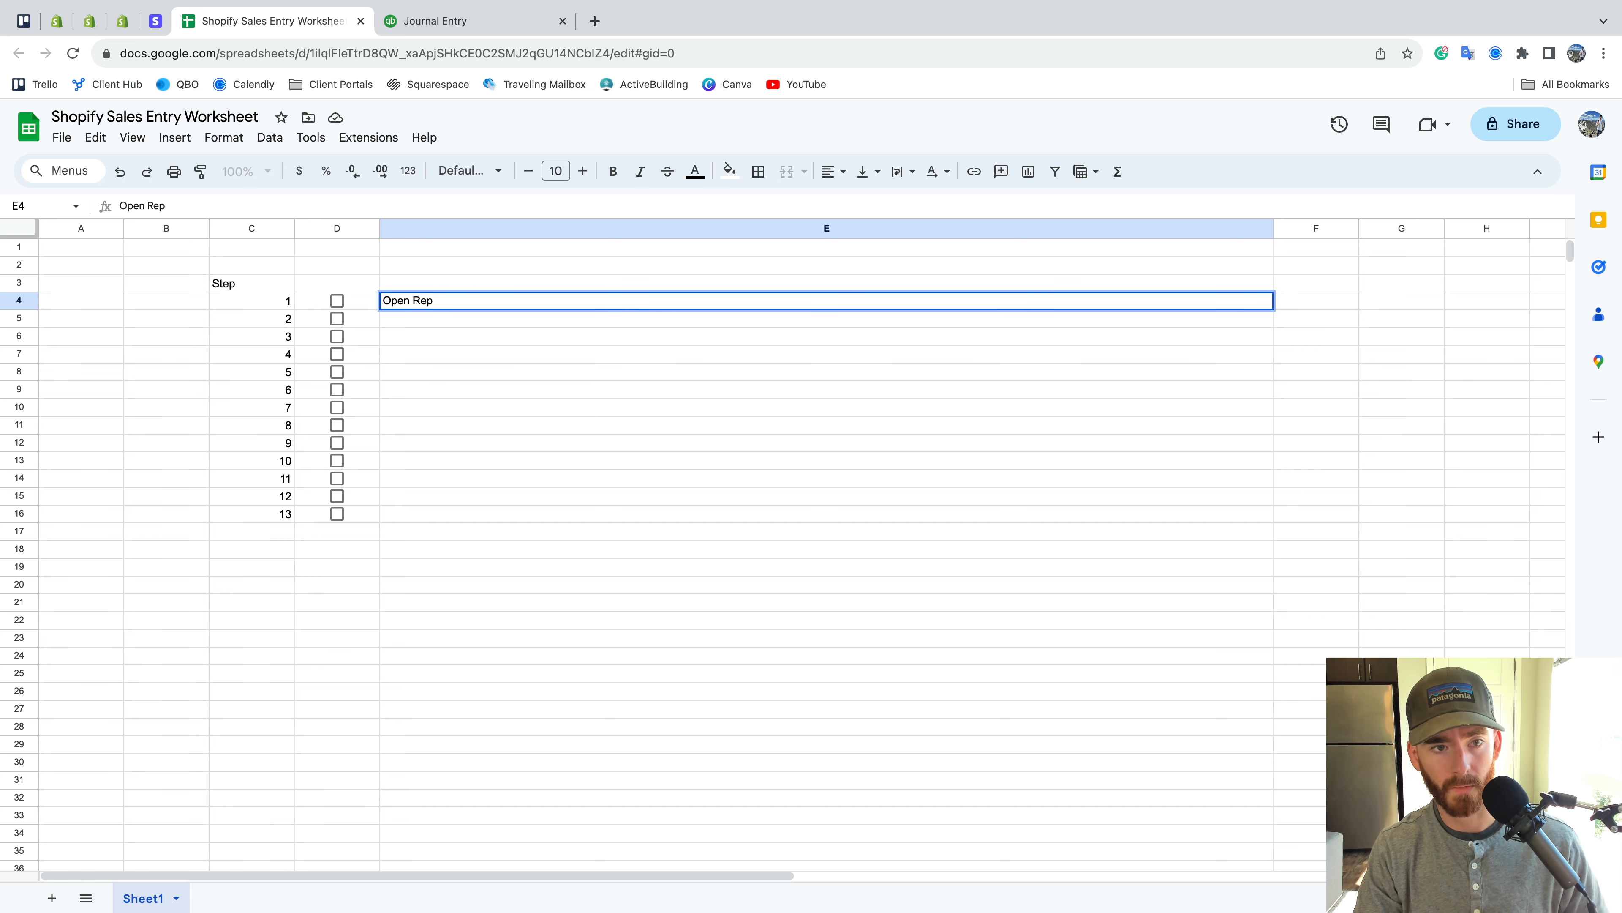
pyautogui.press('BackSpace')
pyautogui.press('BackSpace')
pyautogui.press('BackSpace')
pyautogui.write('Sales ')
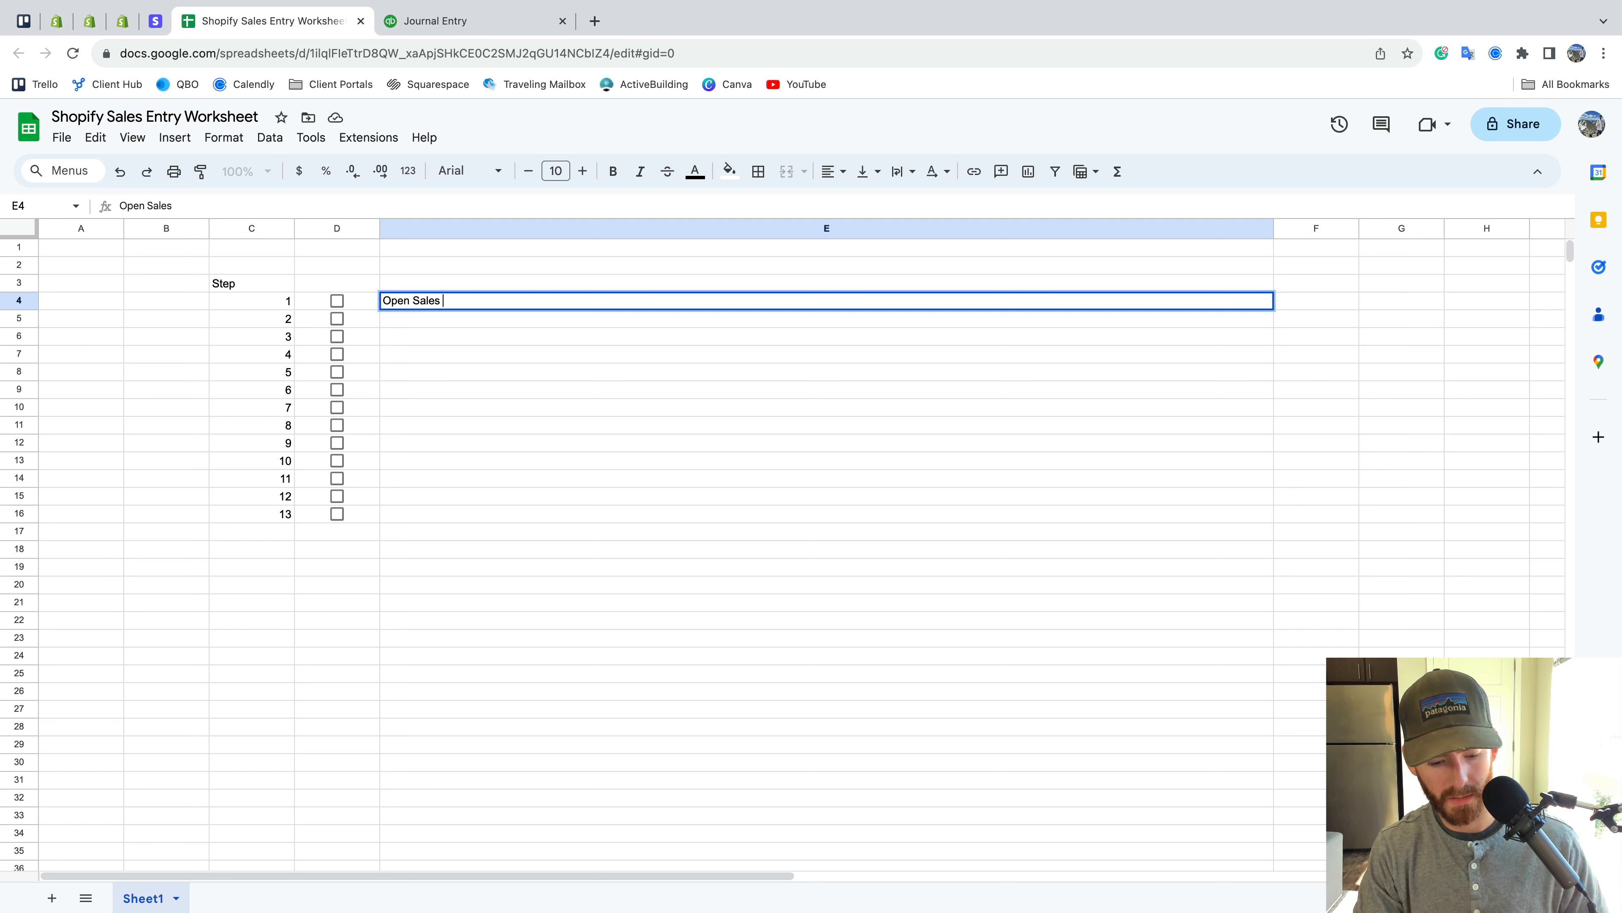
pyautogui.write('Over Time Report. S')
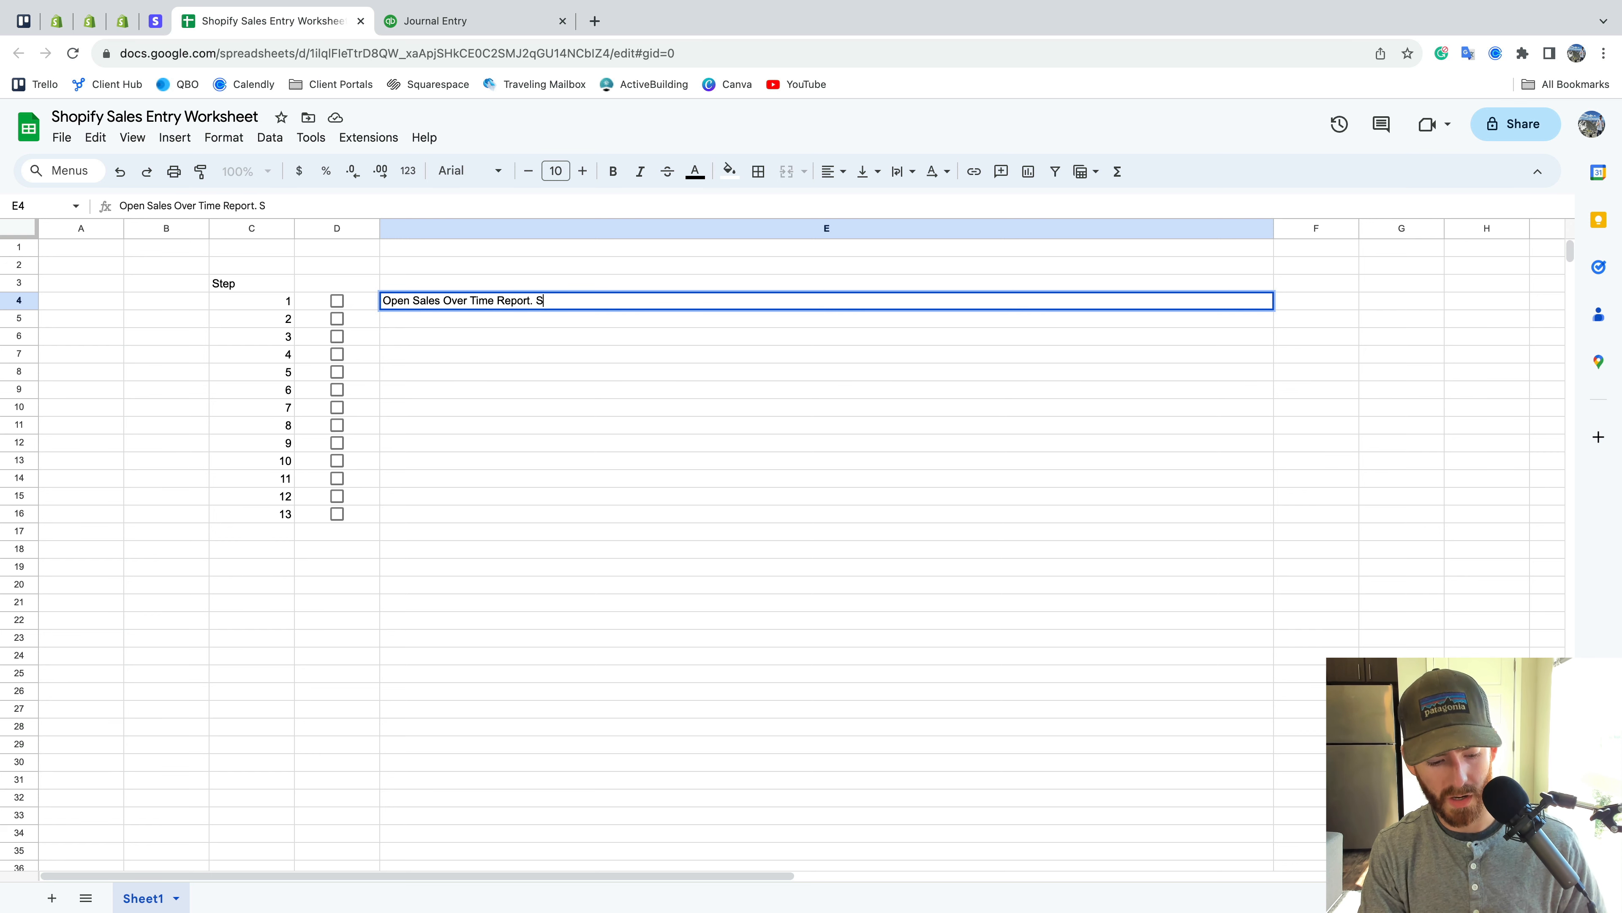
pyautogui.write('hopify')
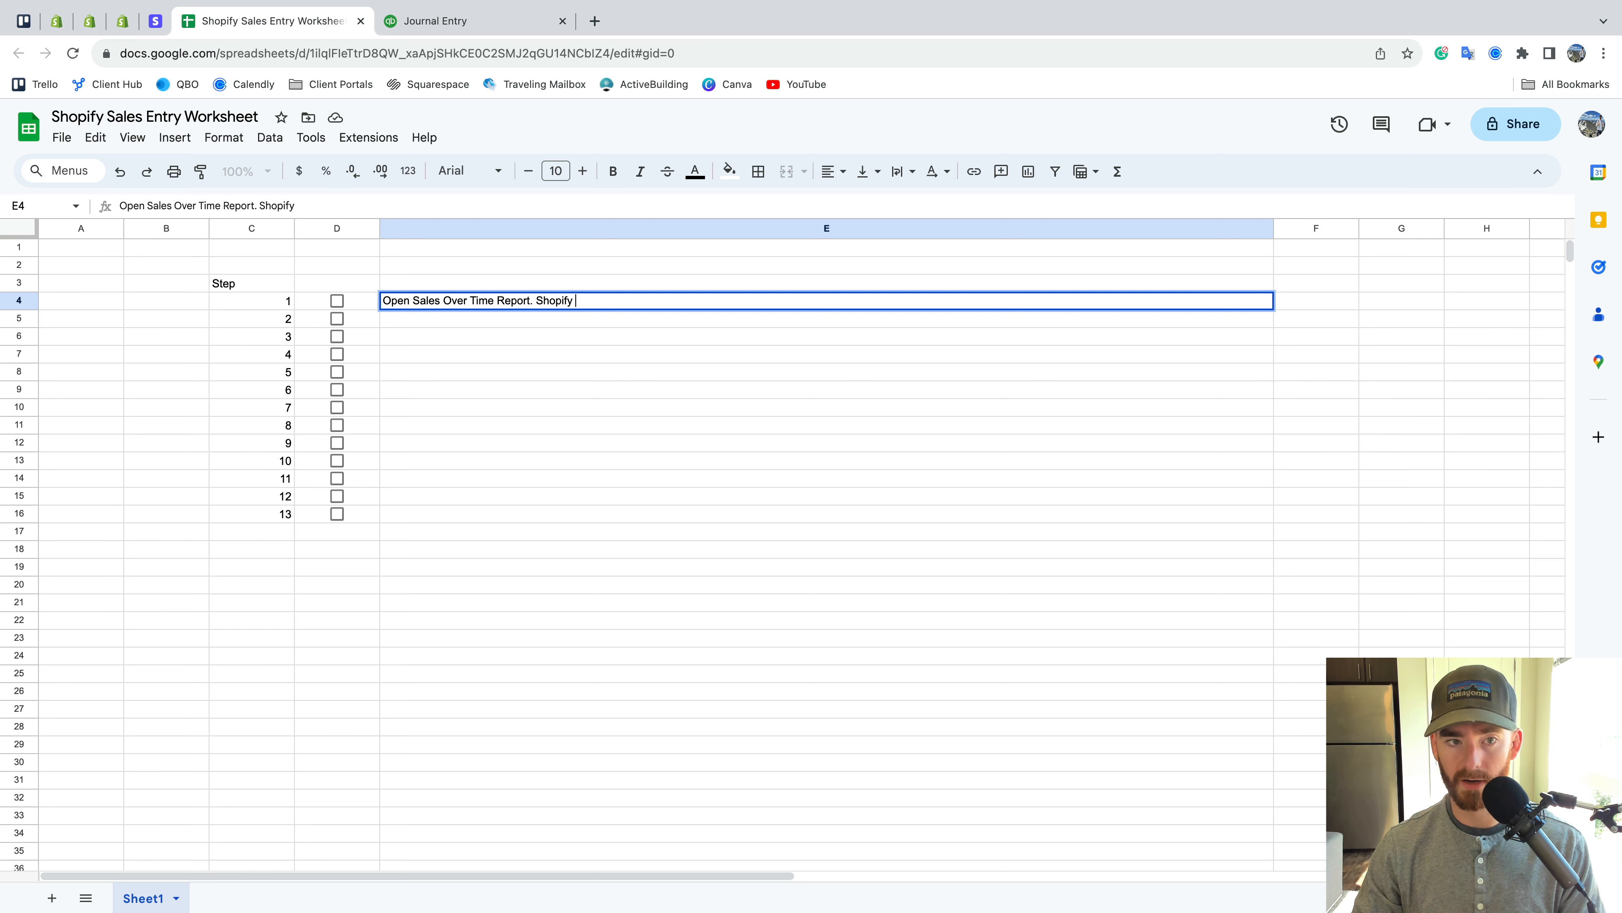
pyautogui.press('Return')
# Move the text in E4 down to E5 and enter "Log in to Shopify, duplicate 3 tabs" in E4
pyautogui.click(382, 294)
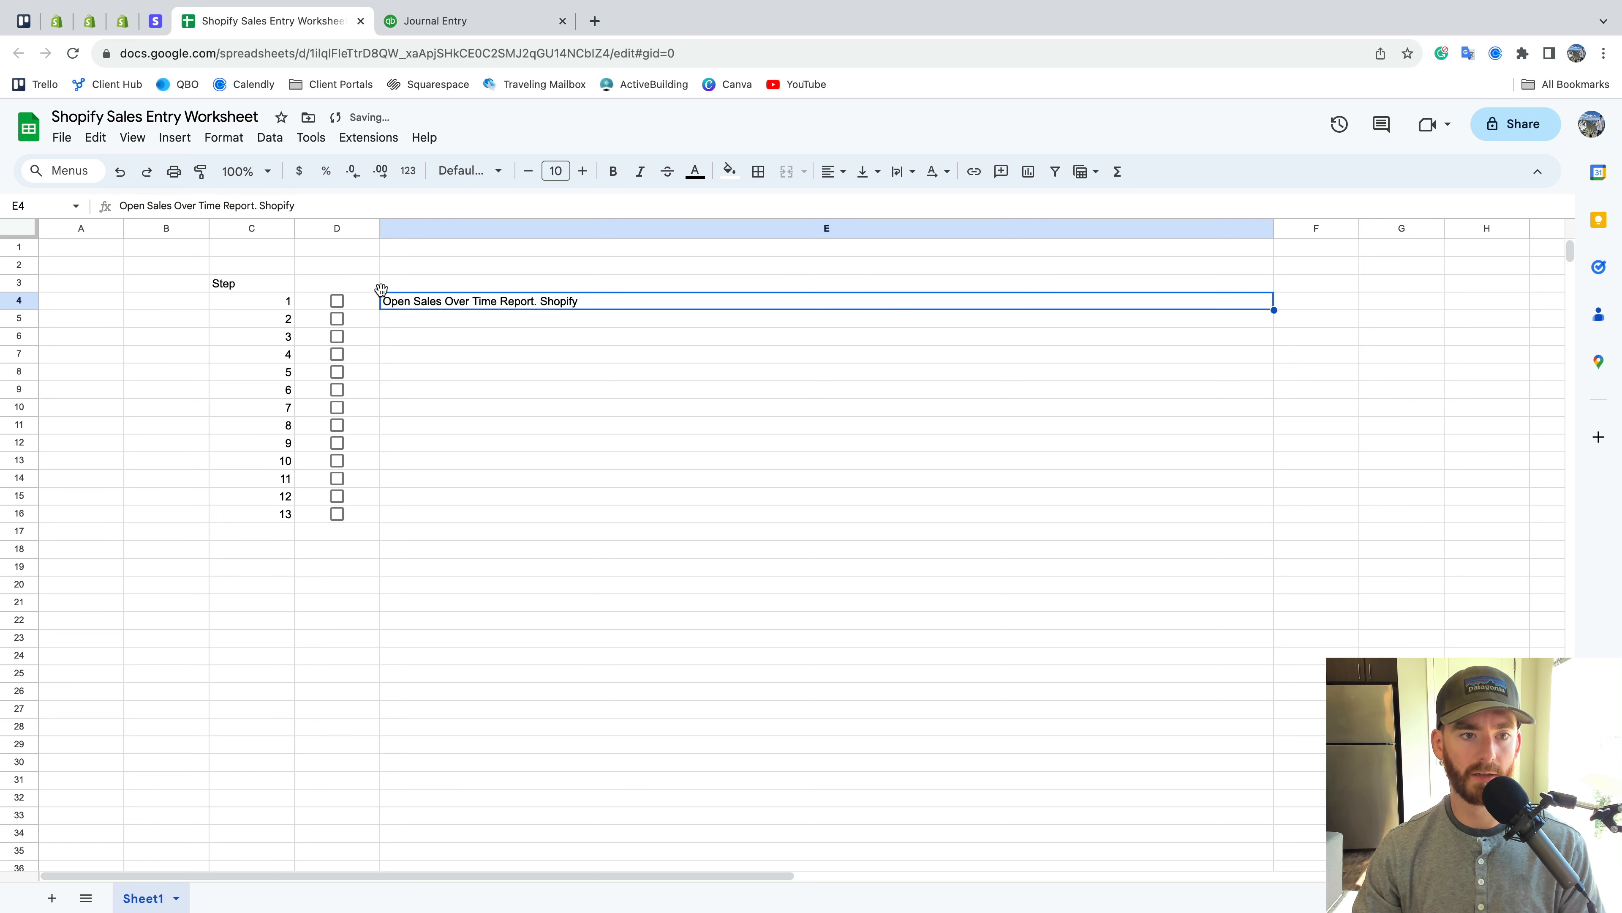
pyautogui.moveTo(382, 289); pyautogui.dragTo(382, 317)
pyautogui.click(444, 297)
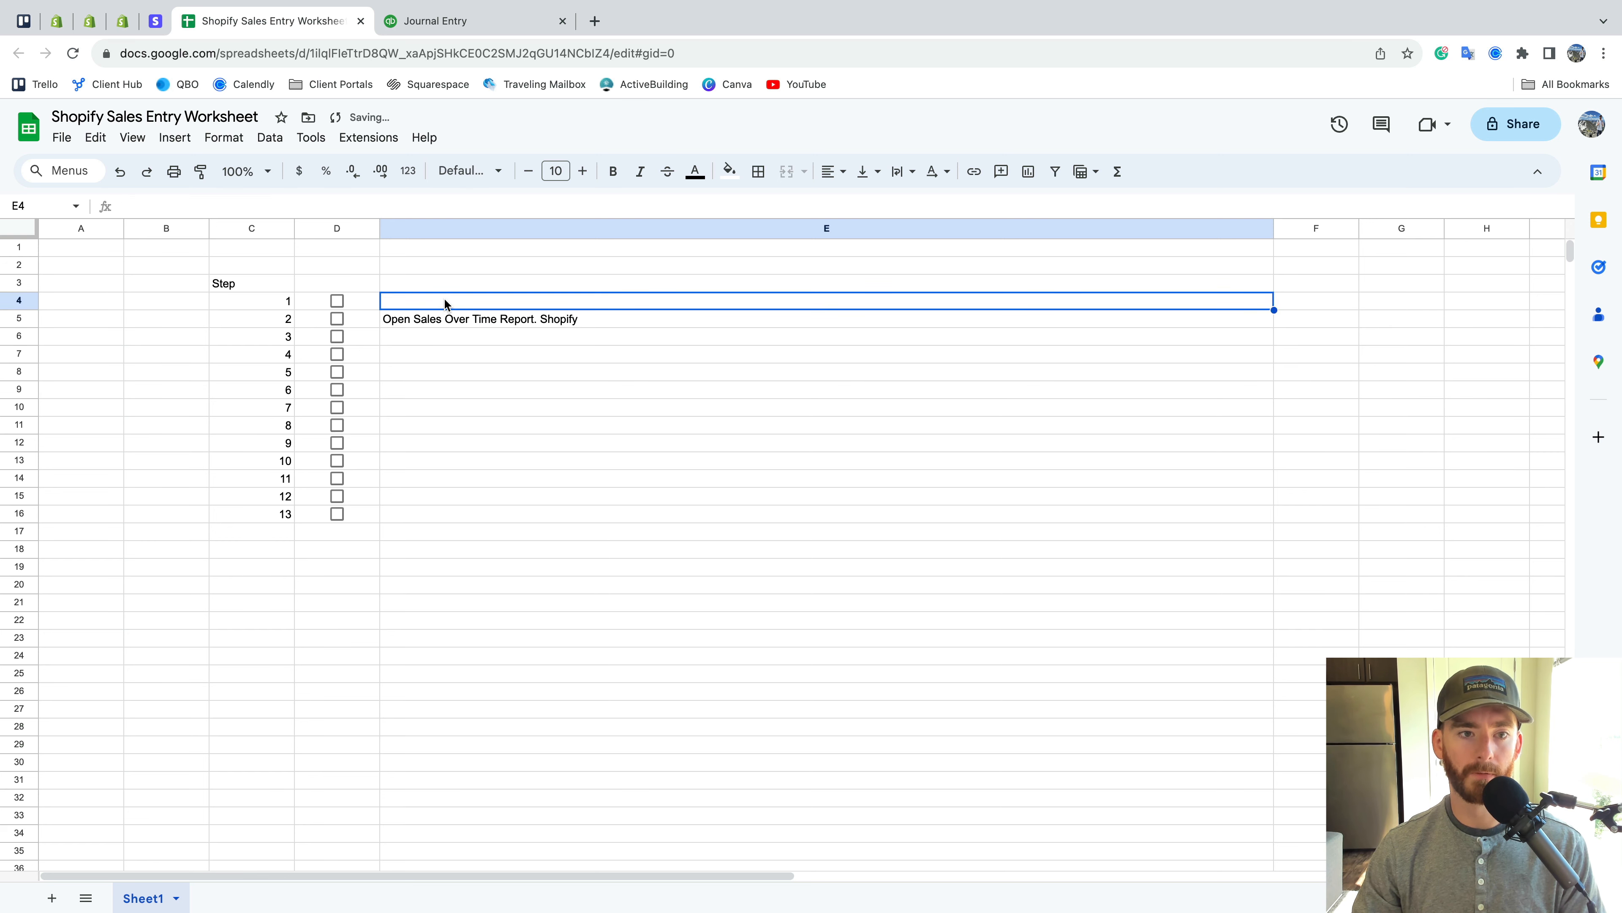
pyautogui.doubleClick(445, 301)
pyautogui.write('Log in to ')
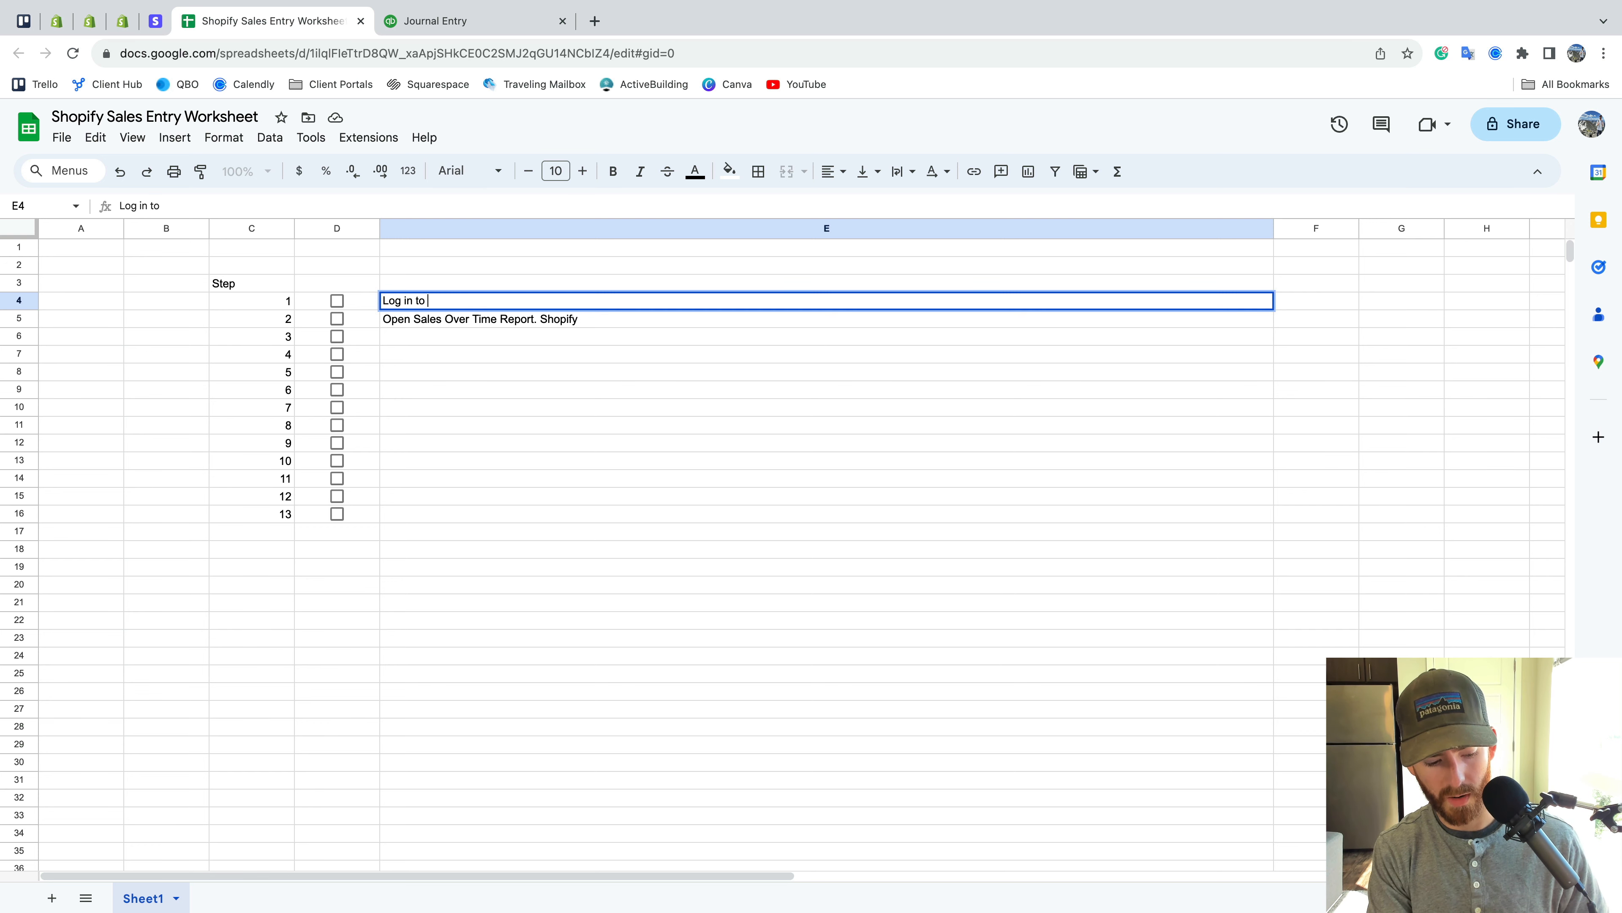
pyautogui.write('Shopify, dupli')
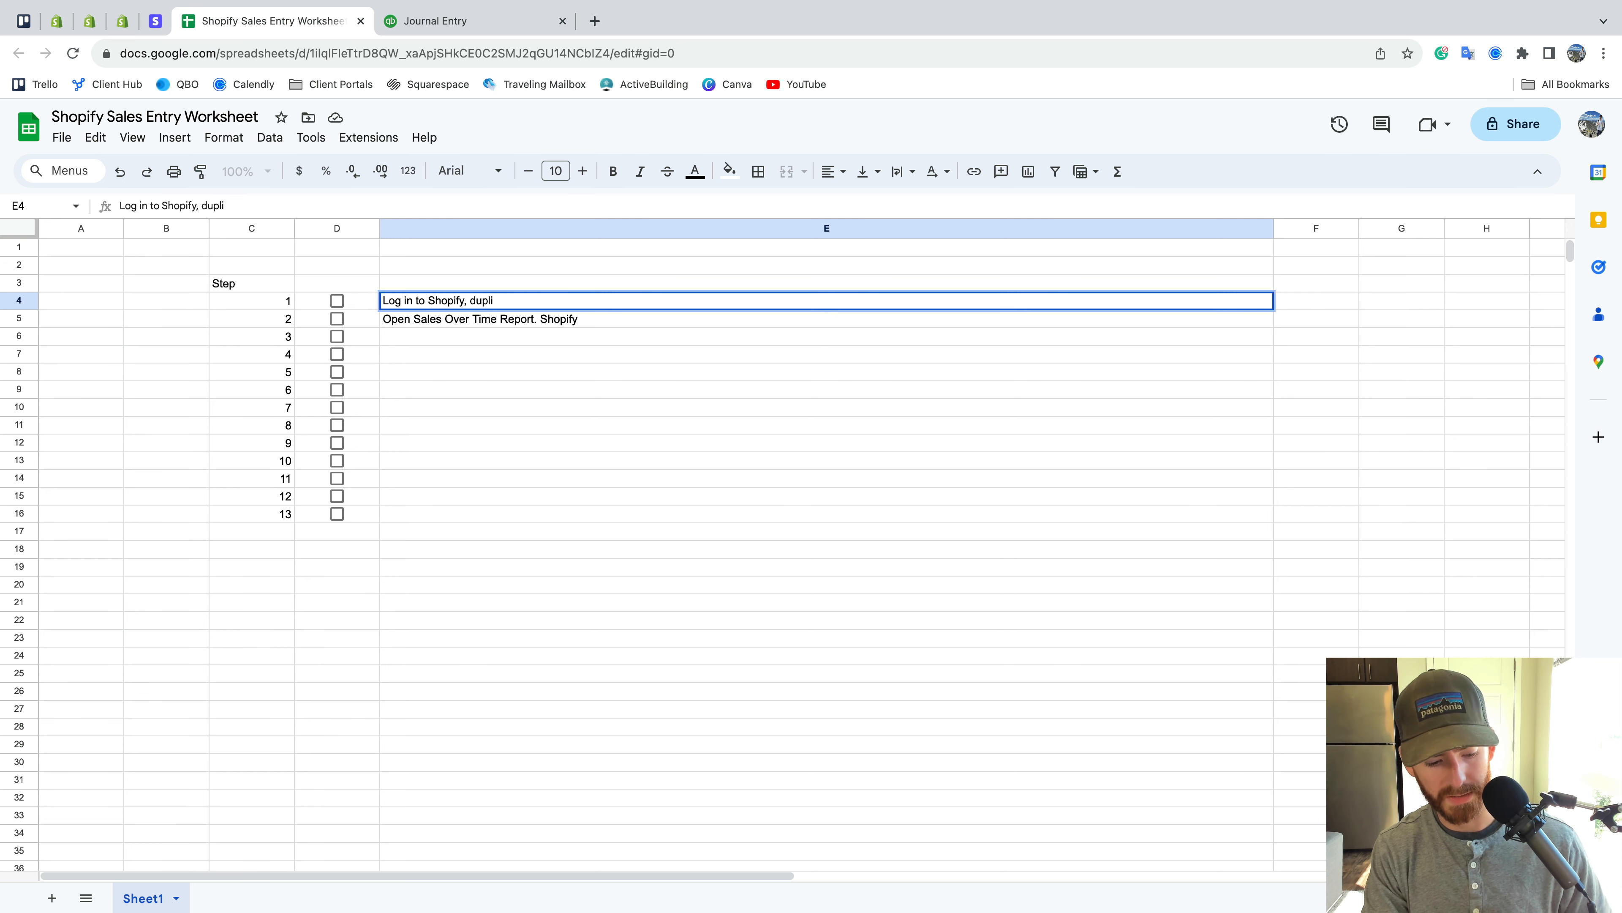
pyautogui.write('cate 3 tabs')
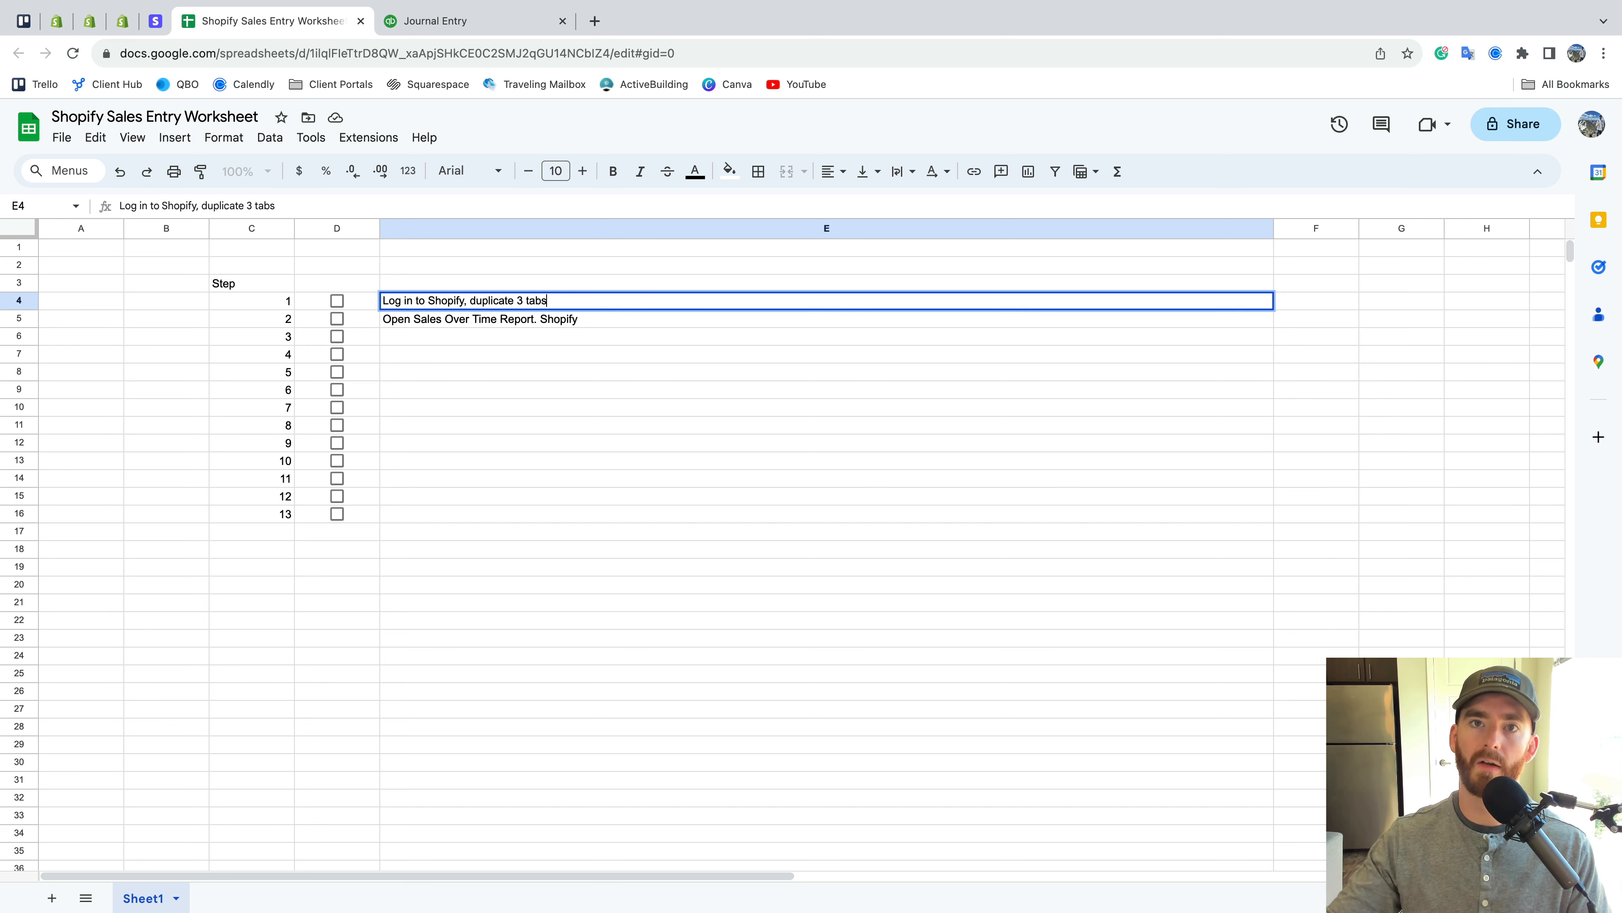
pyautogui.click(337, 495)
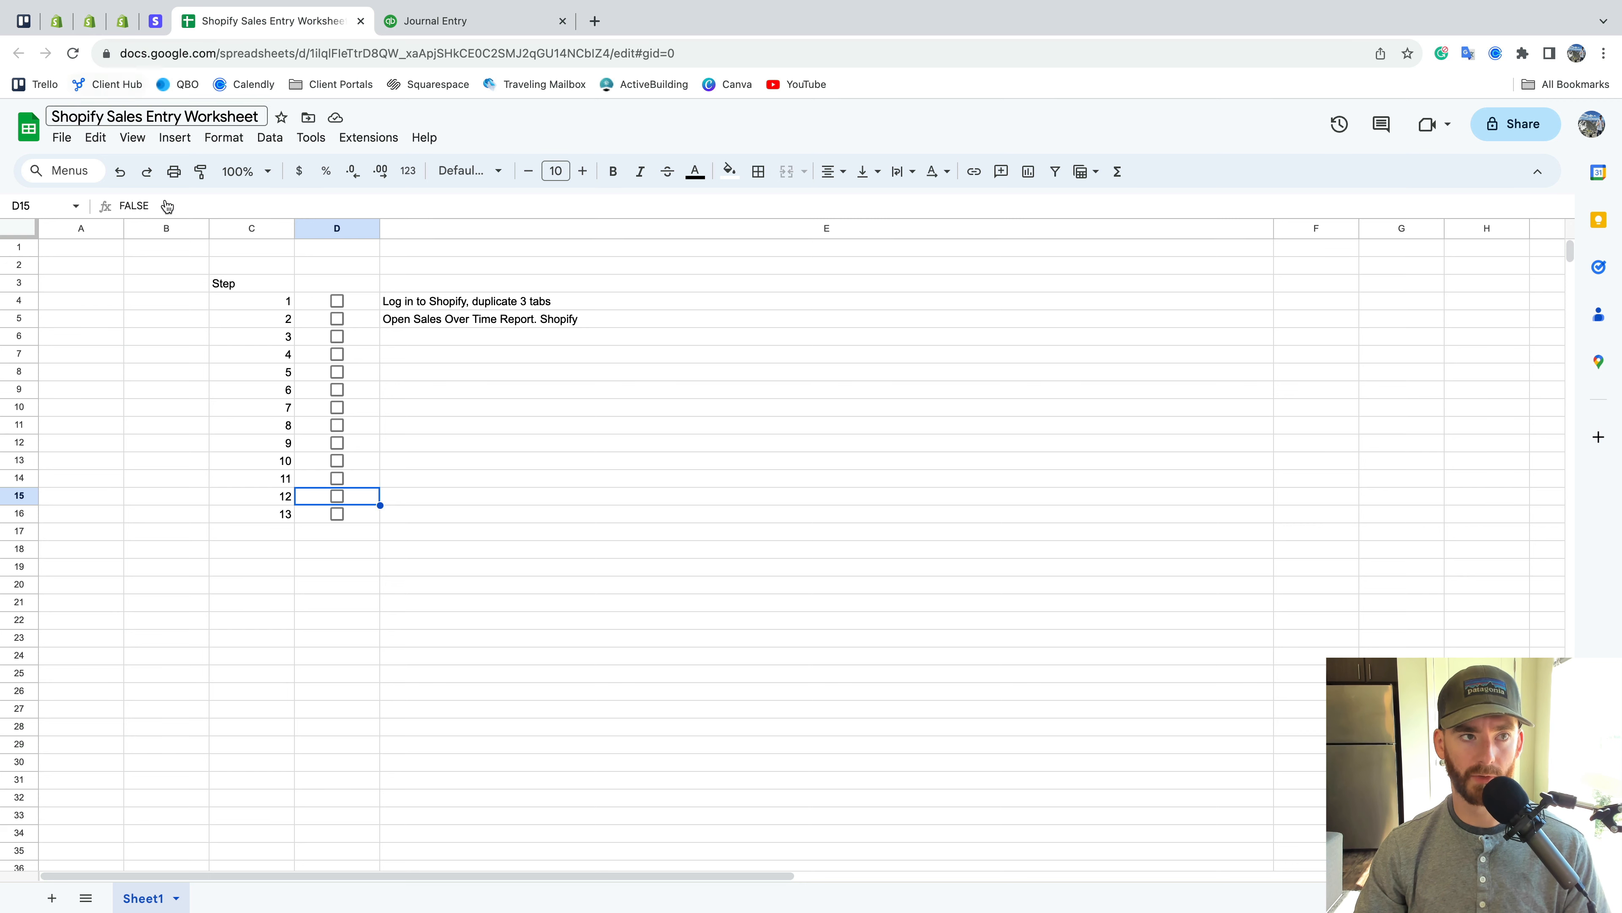
# Append "- Analytics - Reports - Sales over time - Last Month" to the instruction in cell E5
pyautogui.click(470, 305)
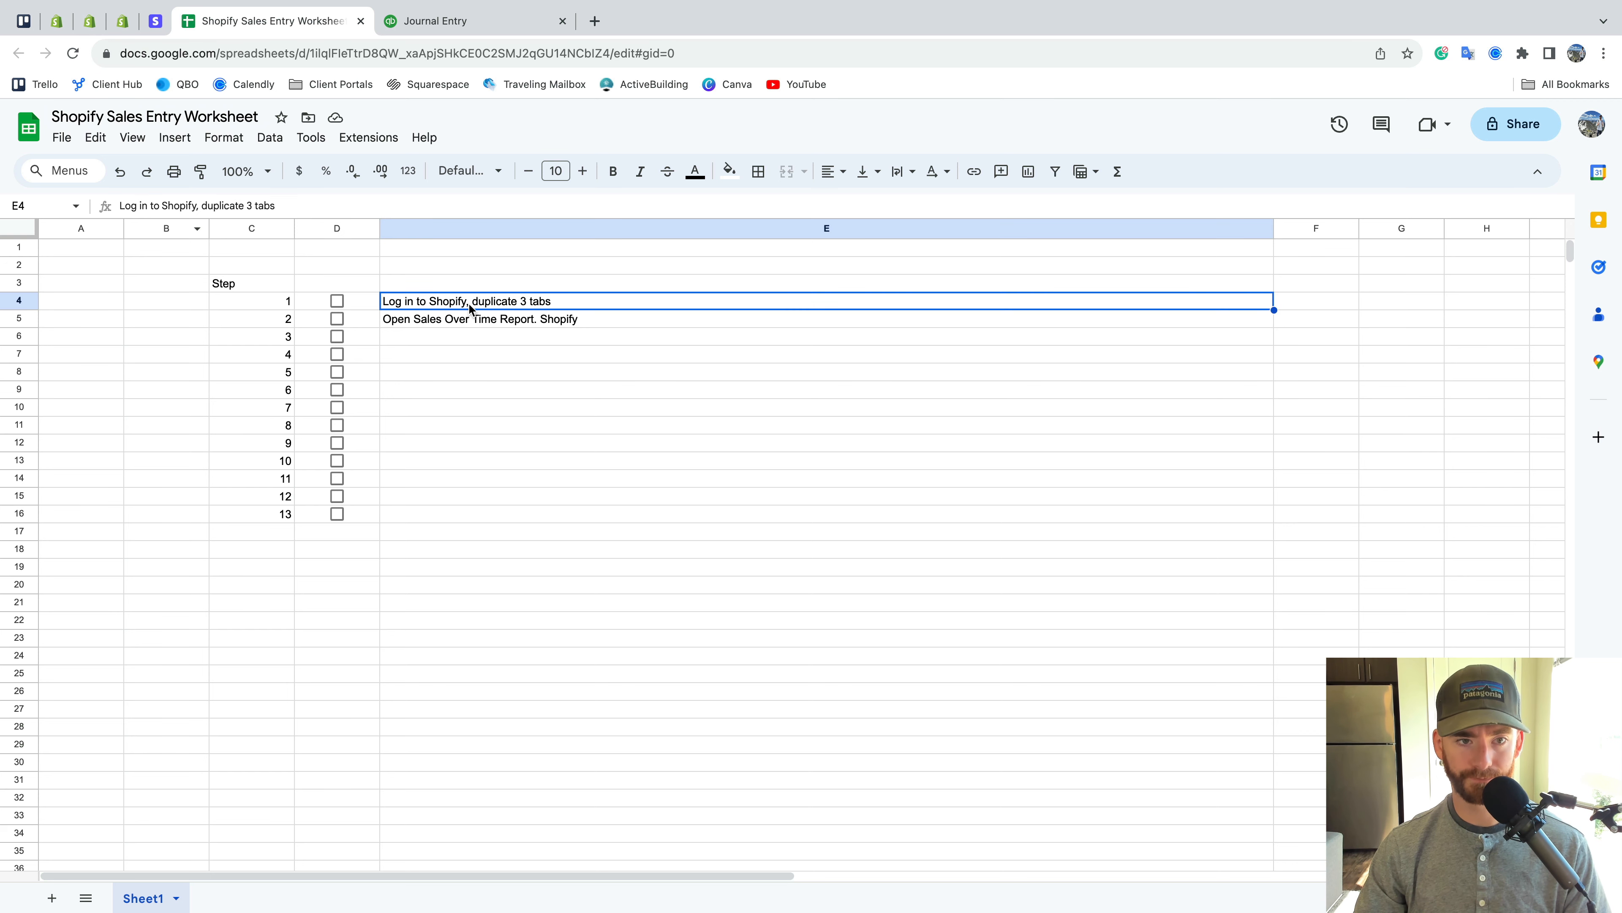
pyautogui.click(574, 316)
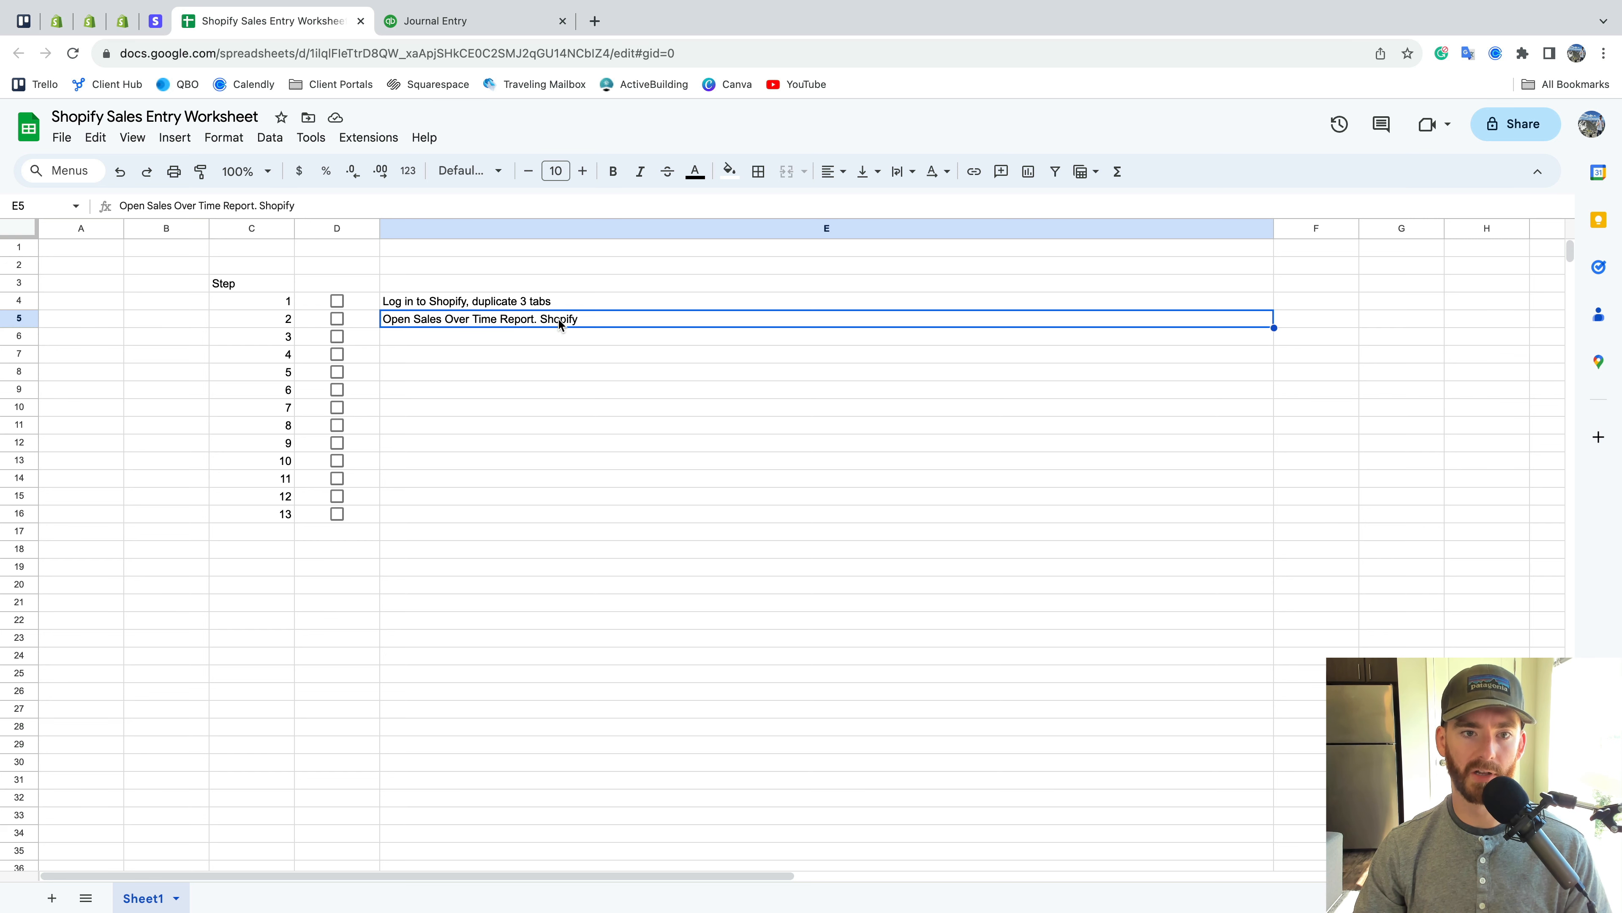
pyautogui.doubleClick(599, 318)
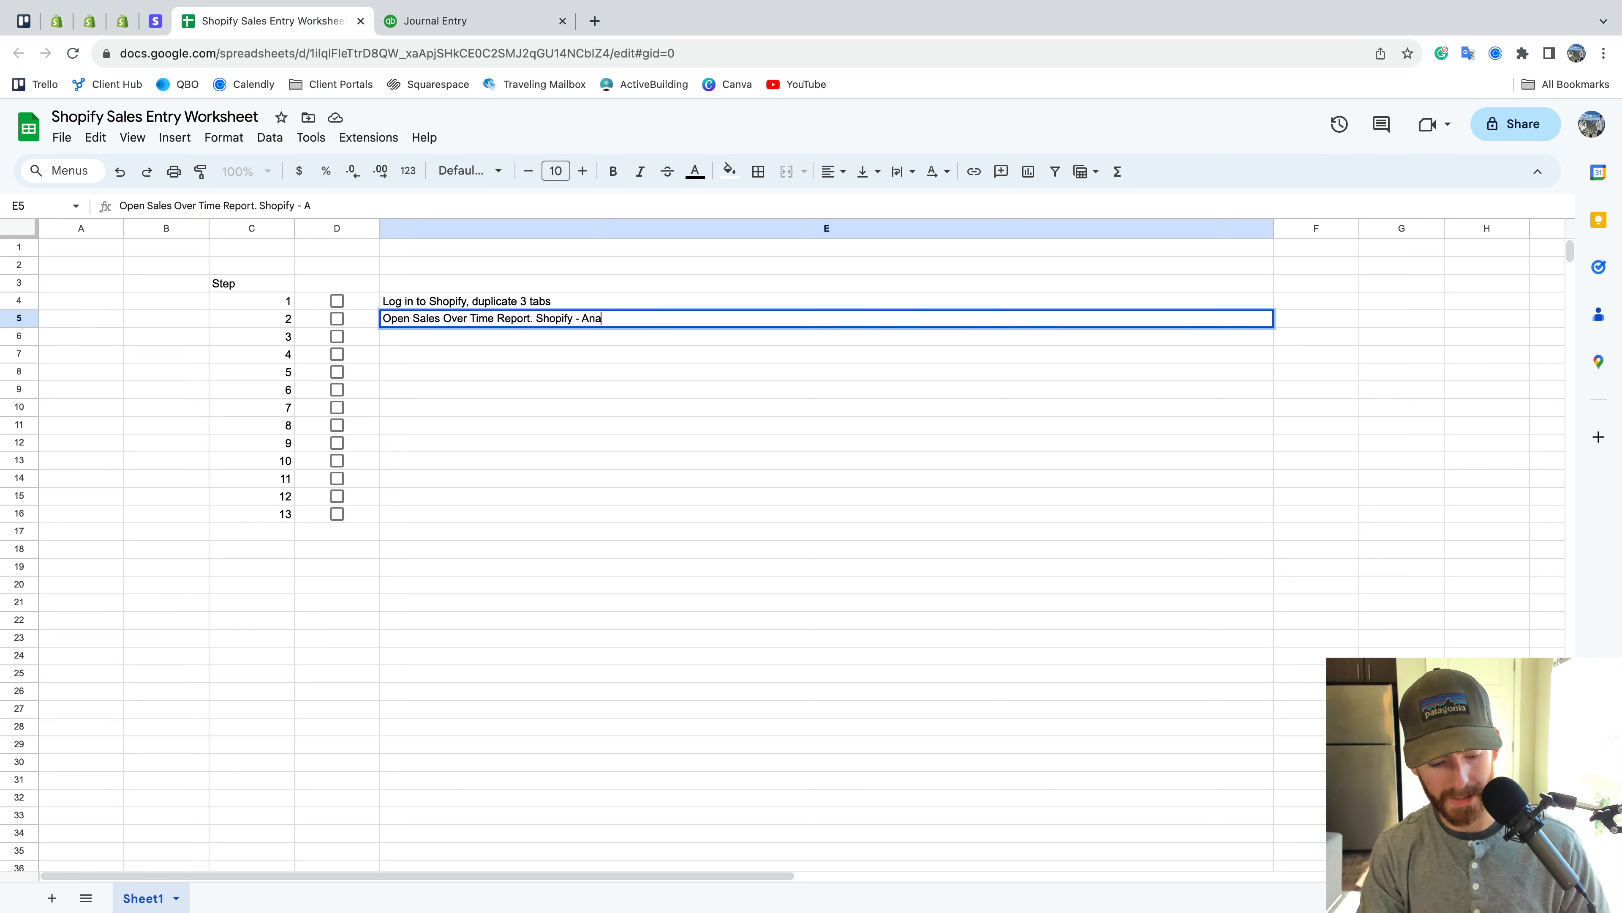
pyautogui.write('- Analytics - Reports - Sales ')
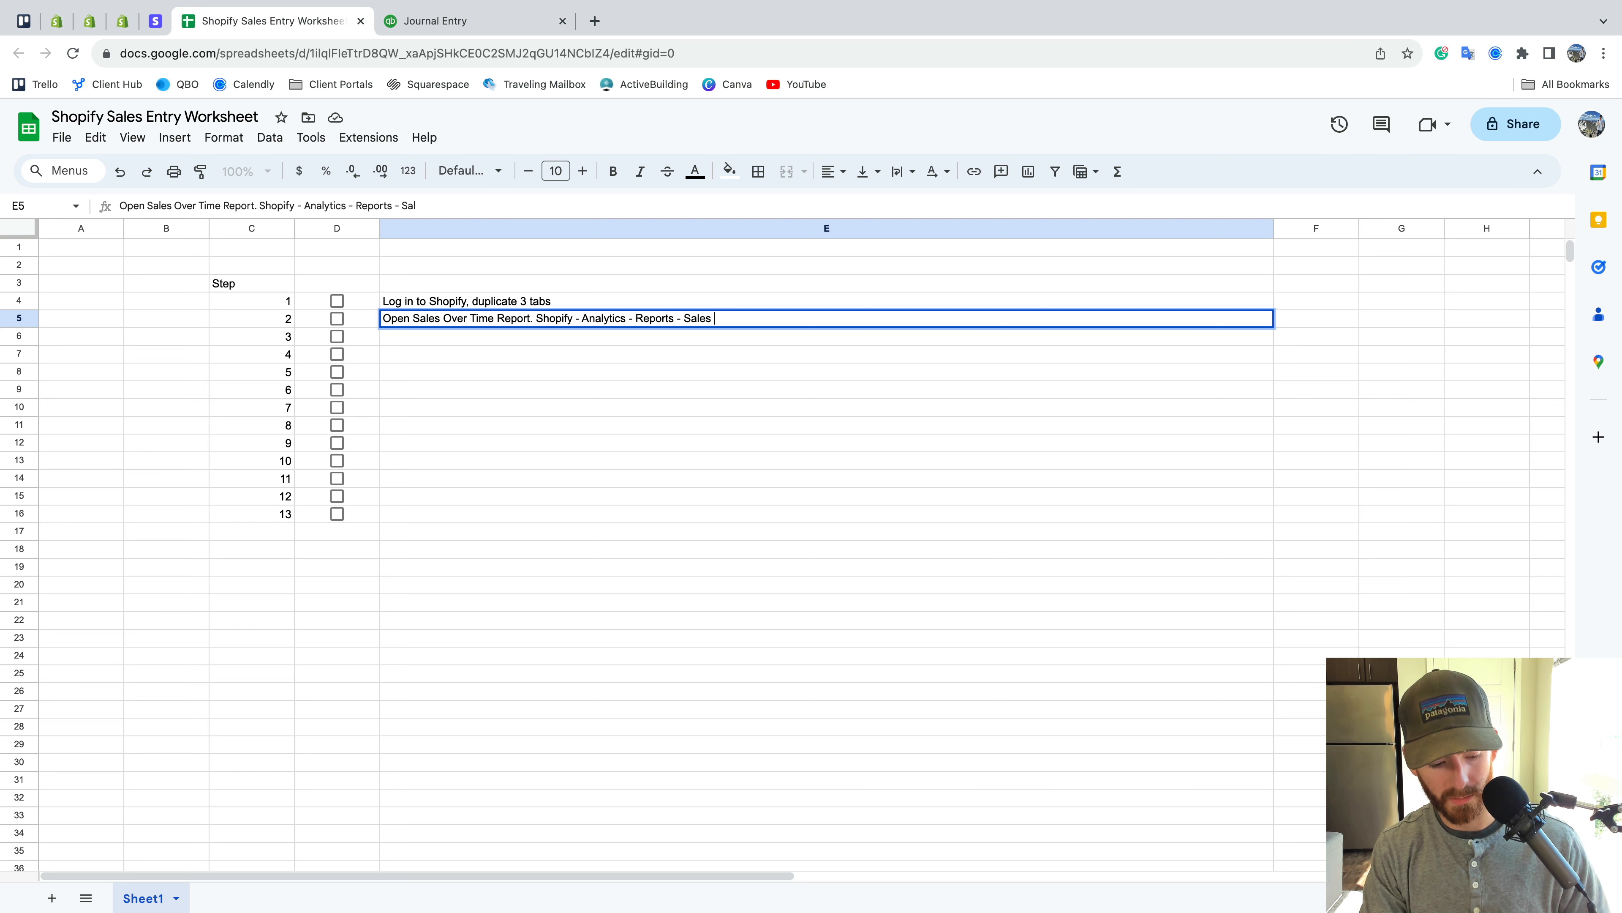
pyautogui.write('over time - Last Month')
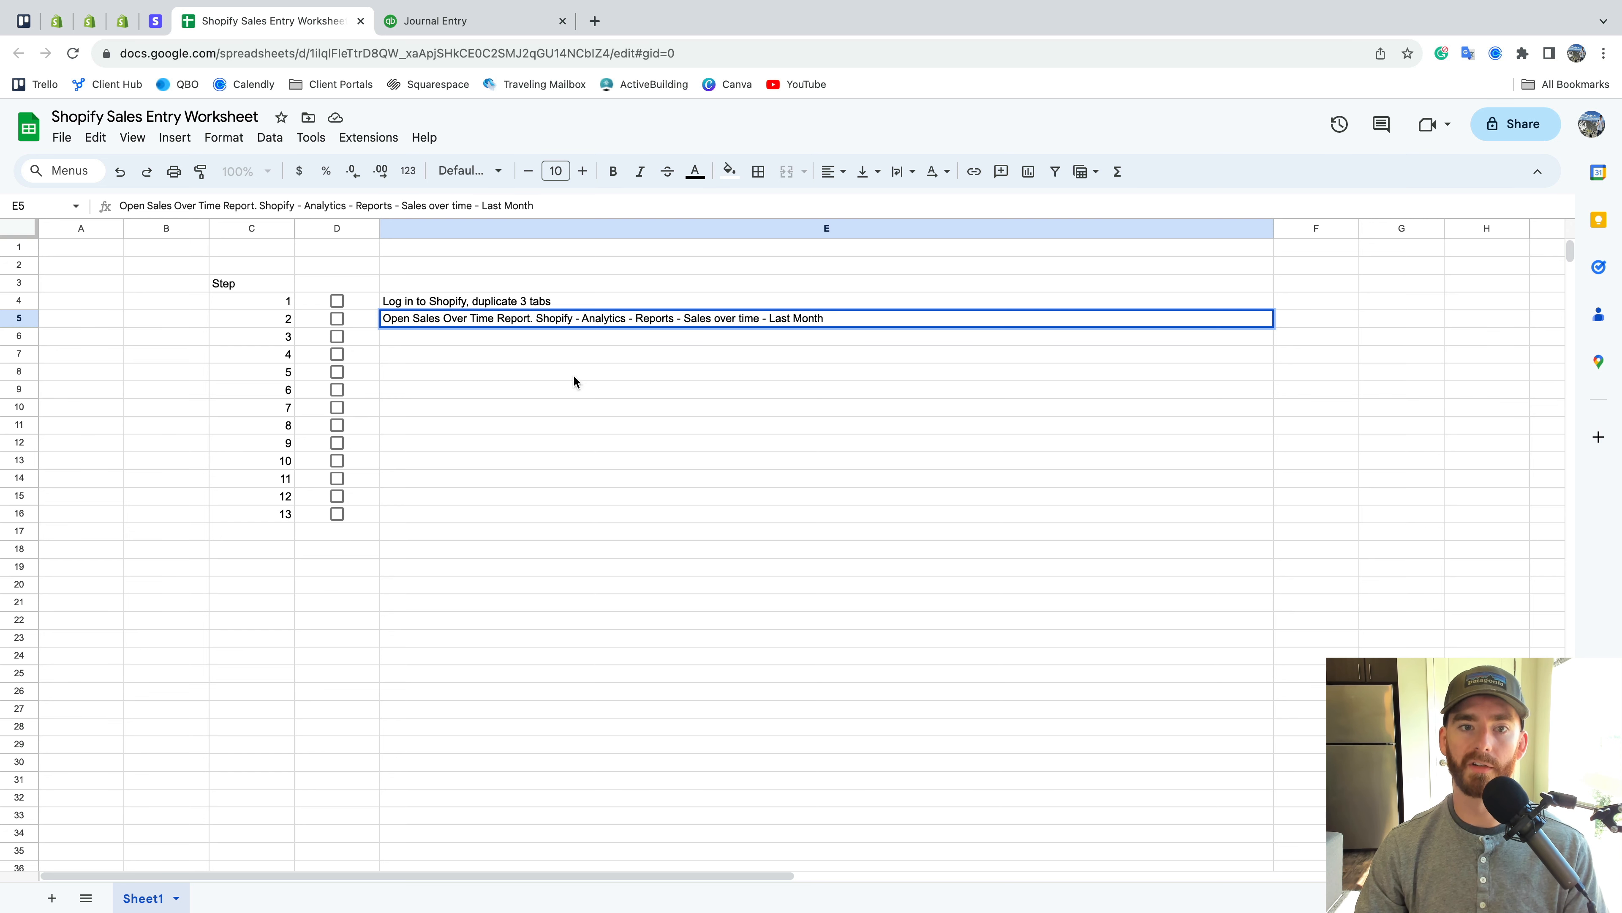
pyautogui.click(521, 359)
# Review the Shopify Payments report and the account lines of the QuickBooks shopify sales journal entry
pyautogui.click(90, 20)
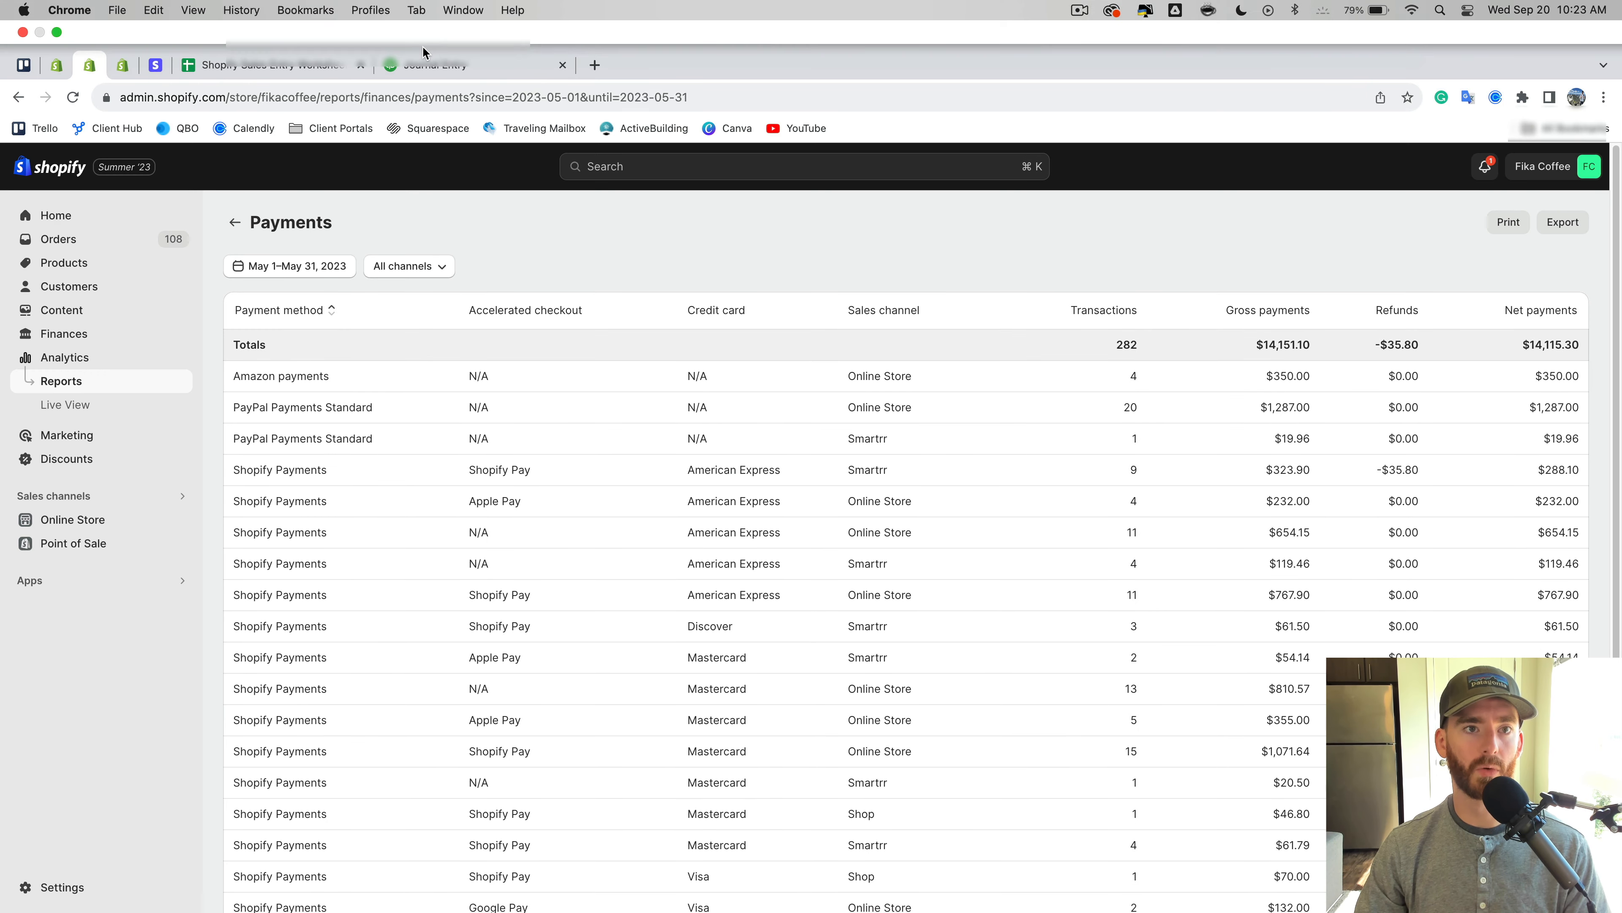
pyautogui.click(440, 63)
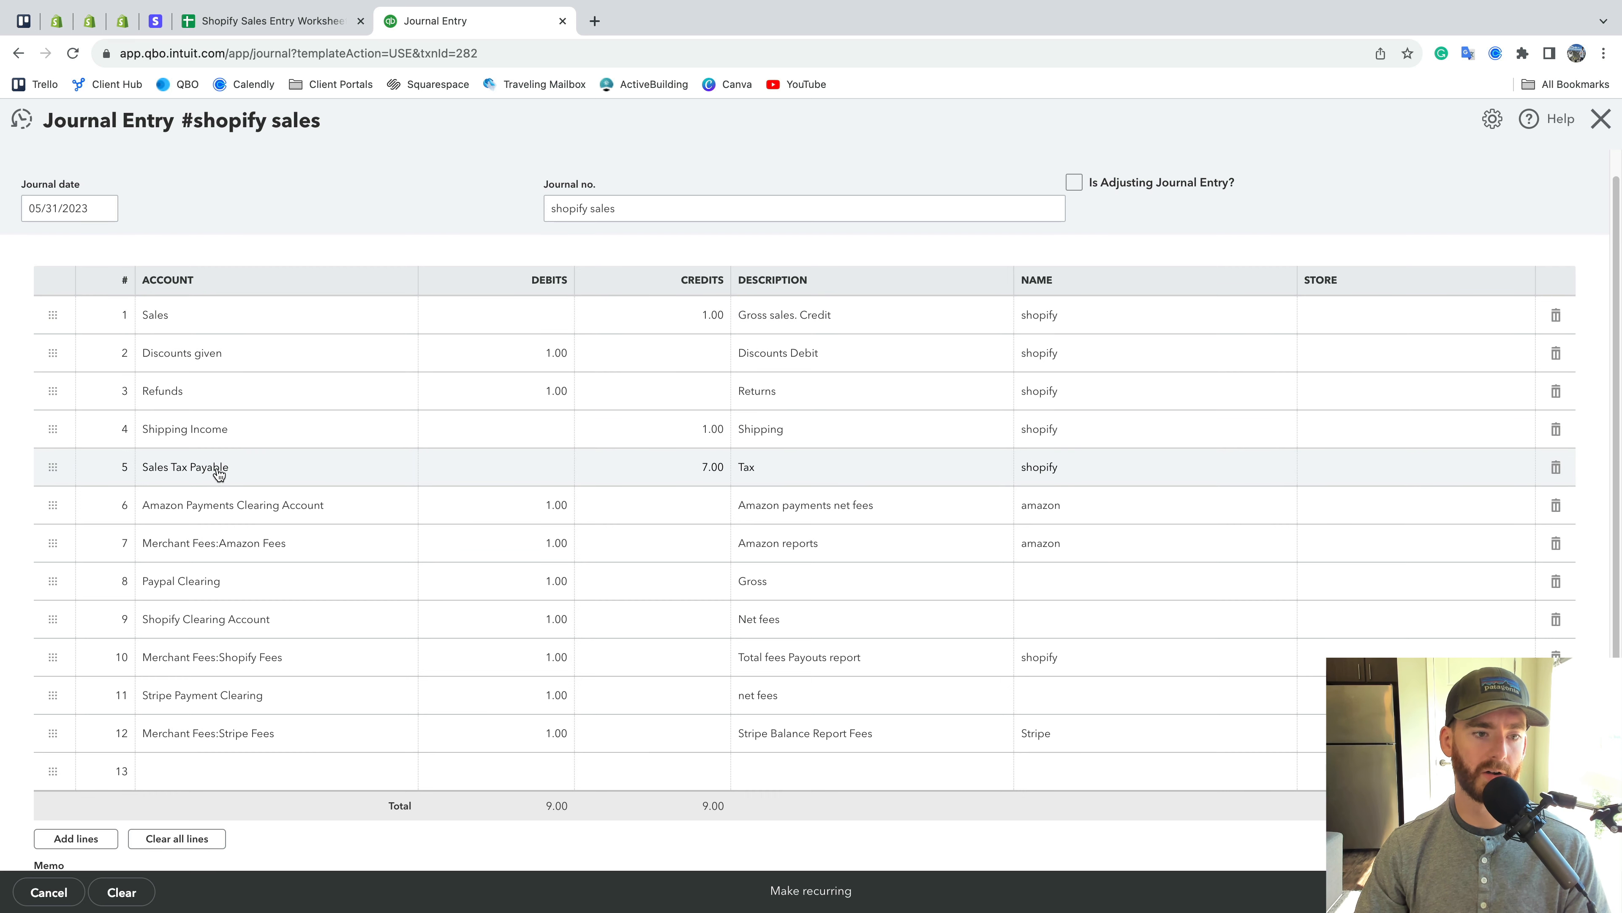
pyautogui.scroll(-1, 219, 473)
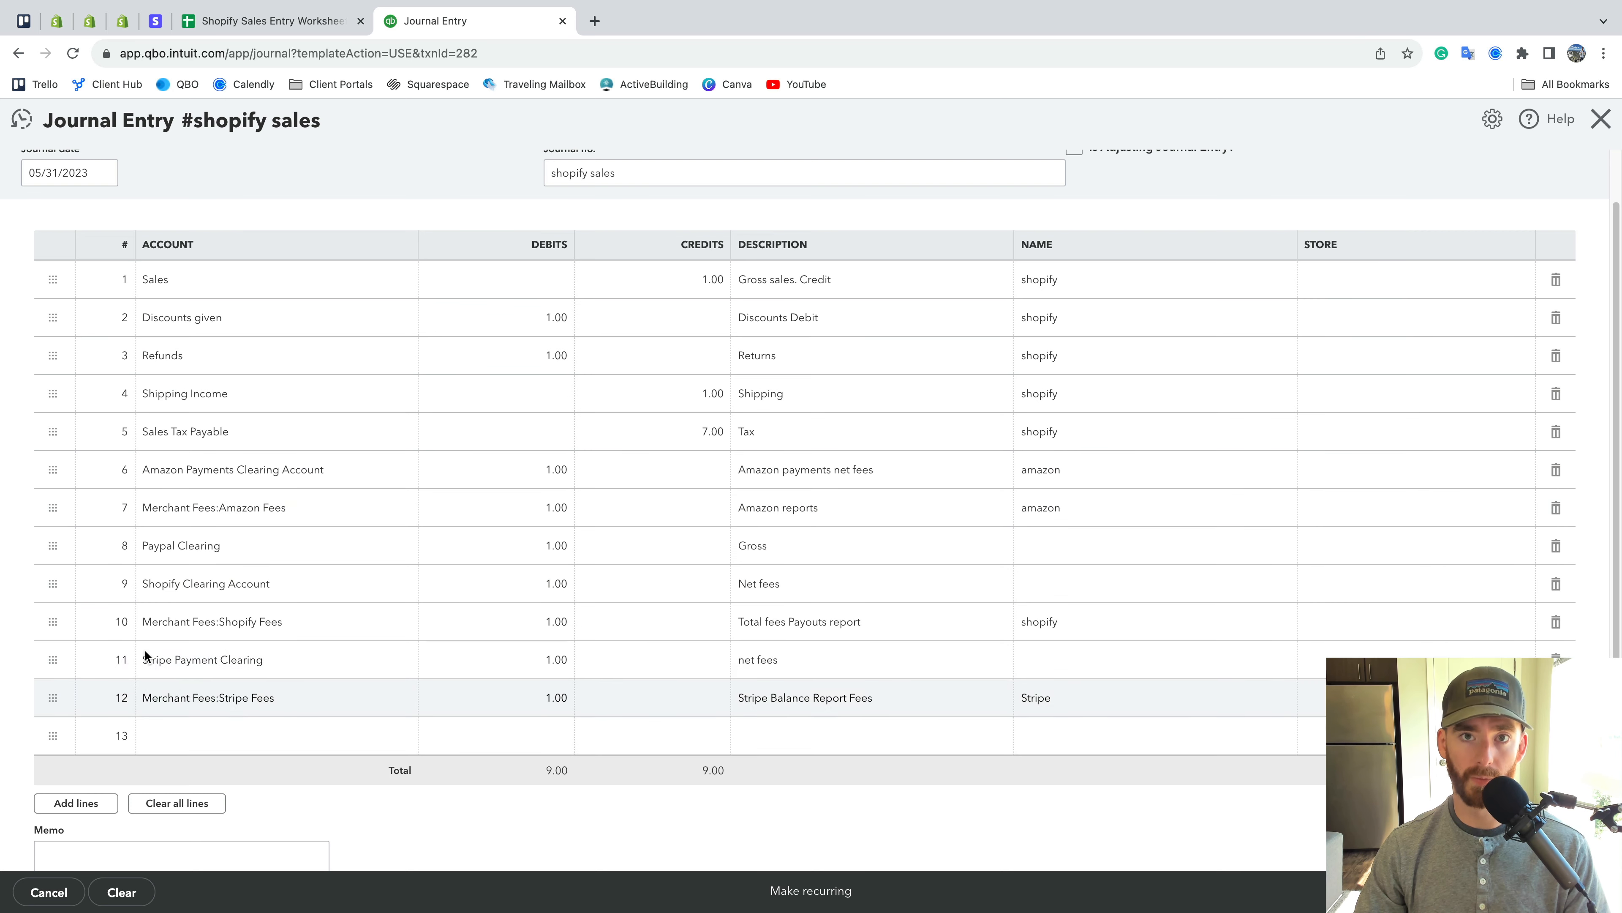
pyautogui.click(90, 20)
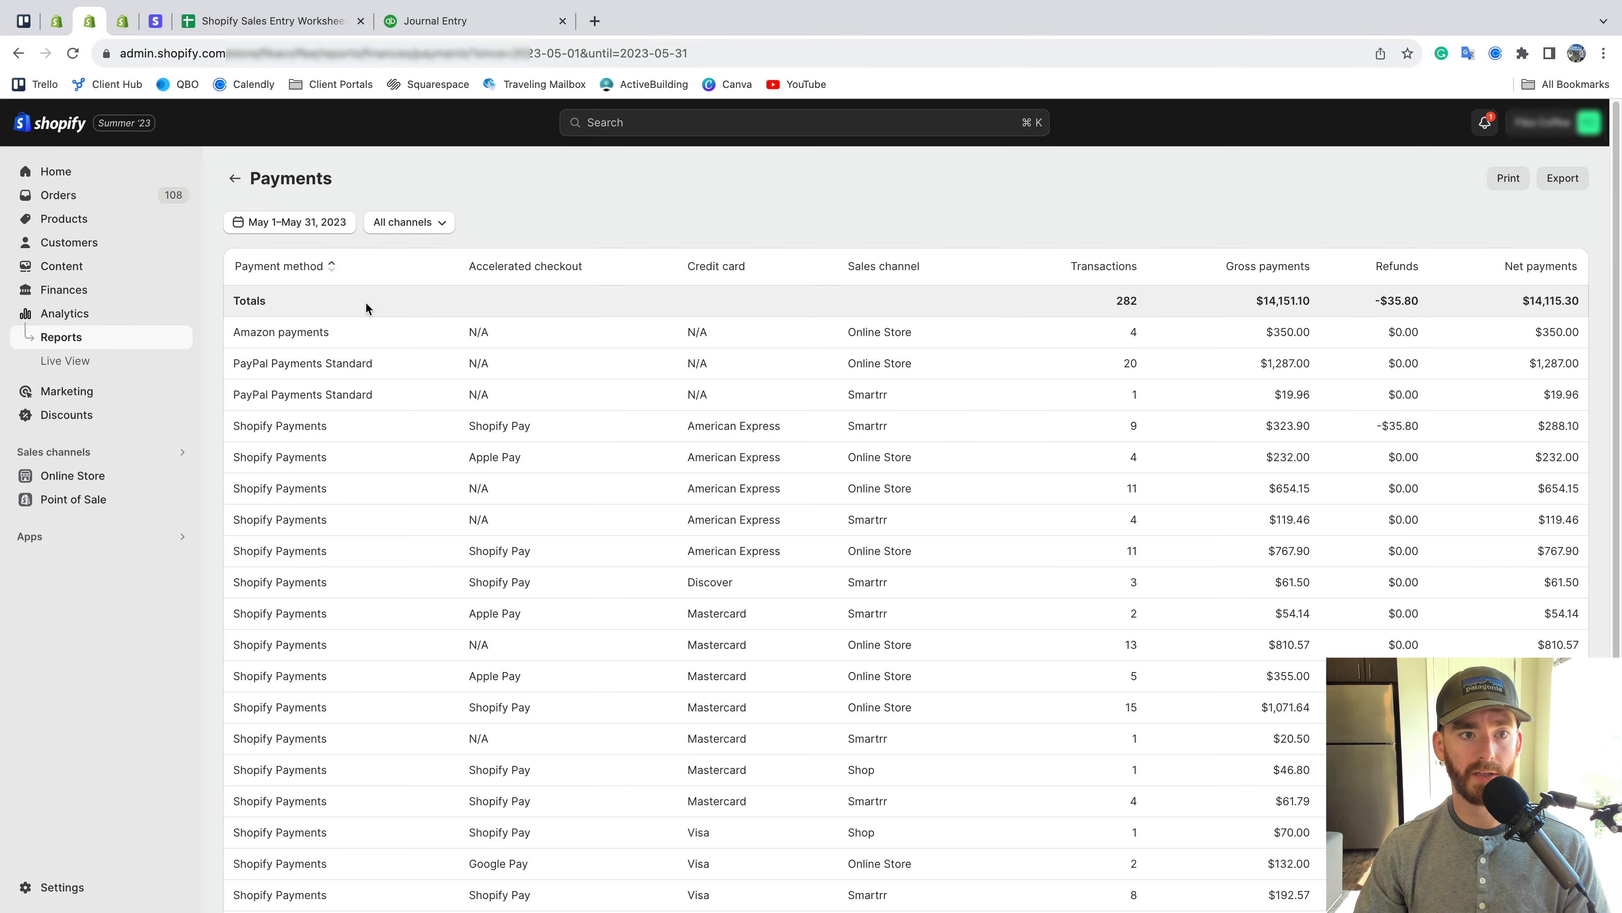
pyautogui.scroll(-1, 719, 471)
pyautogui.scroll(2, 732, 403)
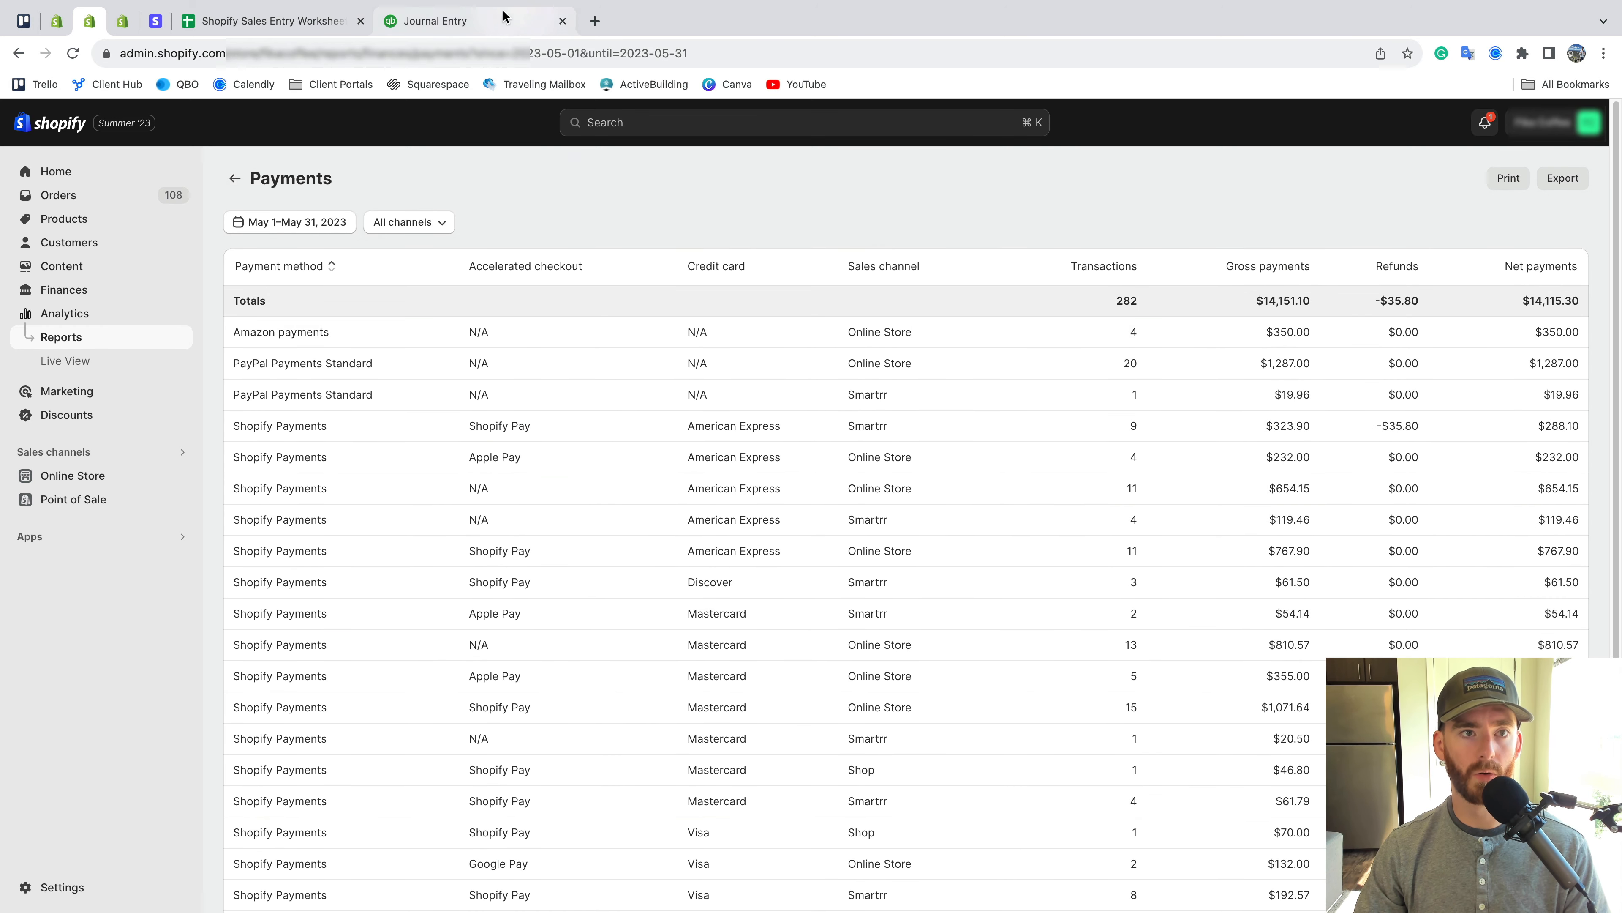
# Return to the Google Sheets worksheet and enter "Shopify - Reports - Payments, Last Month" for step 3 in cell E6
pyautogui.click(268, 20)
pyautogui.click(462, 333)
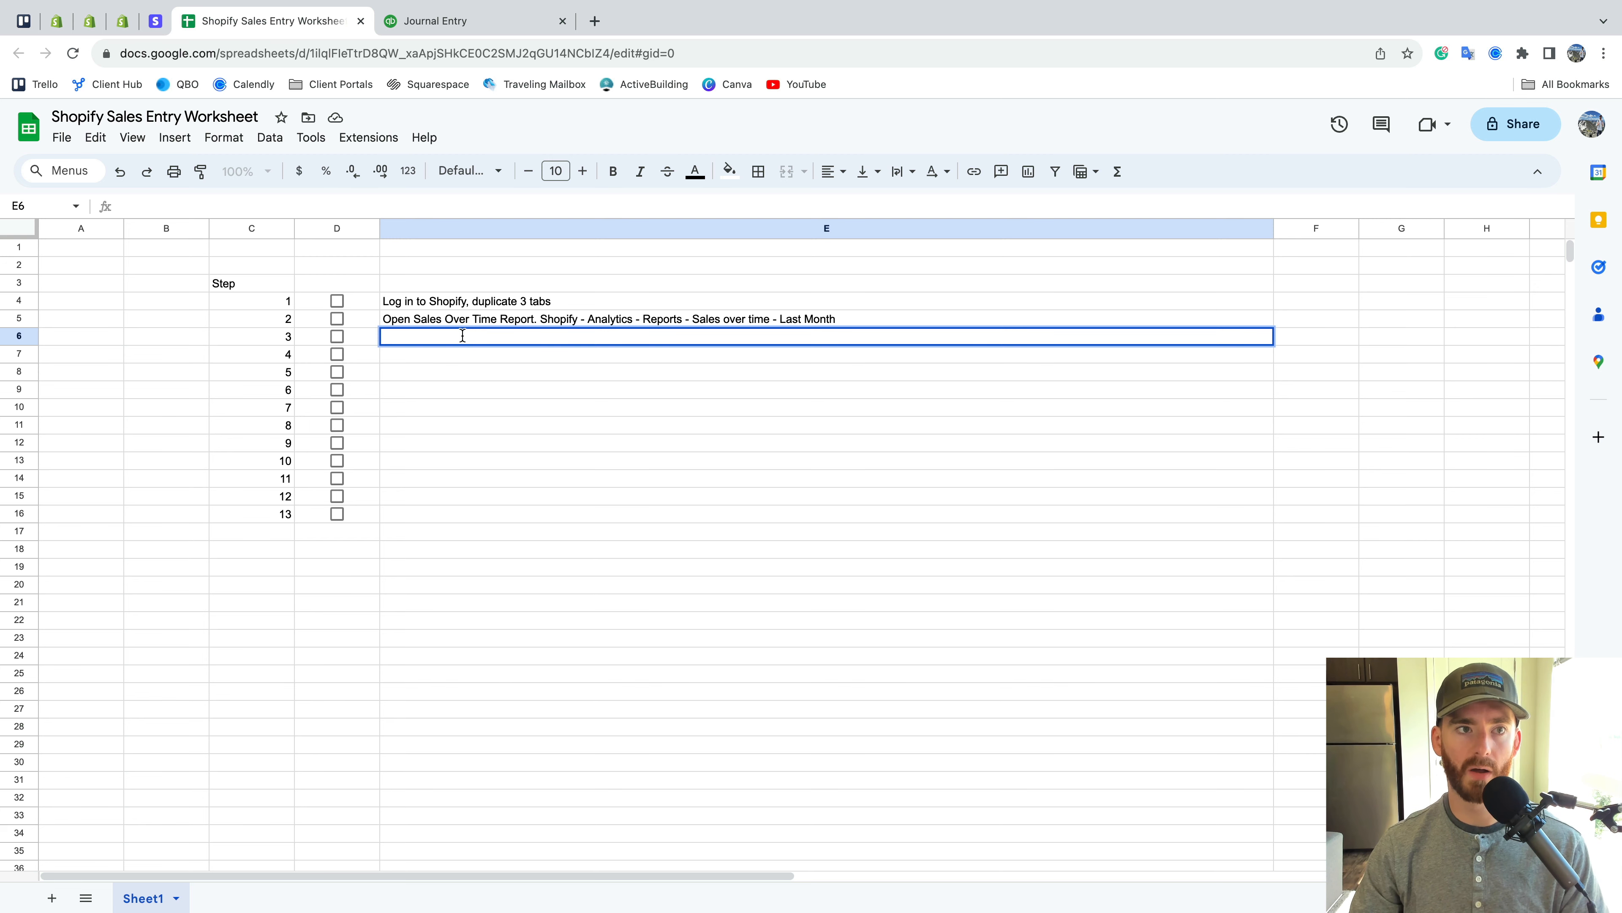
pyautogui.write('Shopify - Reports - P')
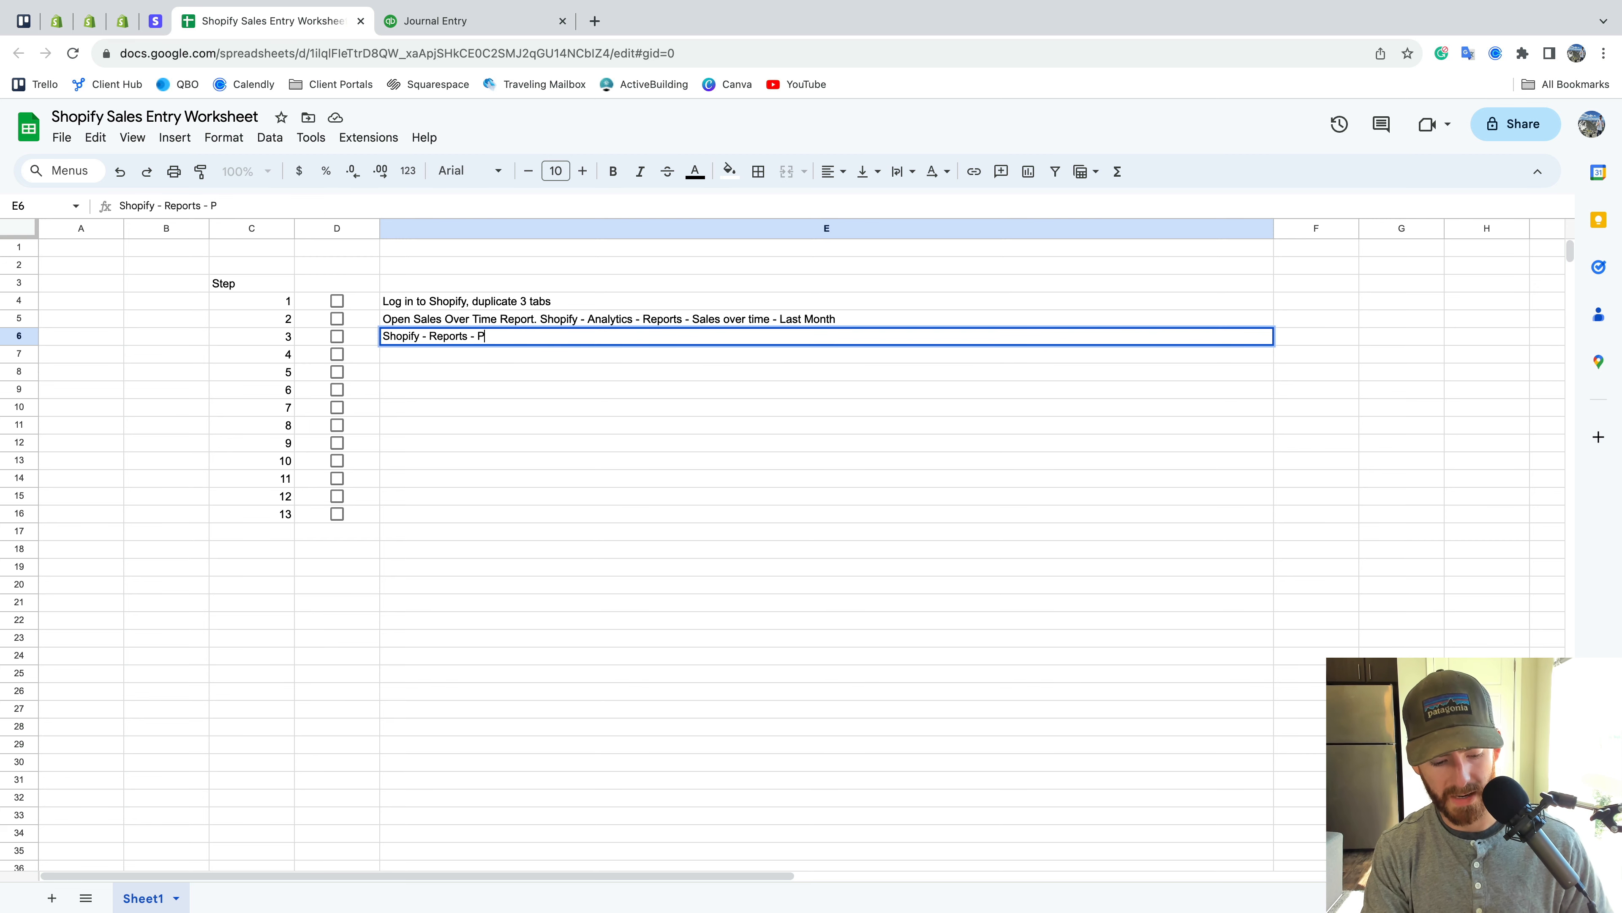
pyautogui.write('ayments - Last Mon')
# Examine the Shopify Payouts list and the Payments report to identify the next report needed for the worksheet
pyautogui.press('super+4')
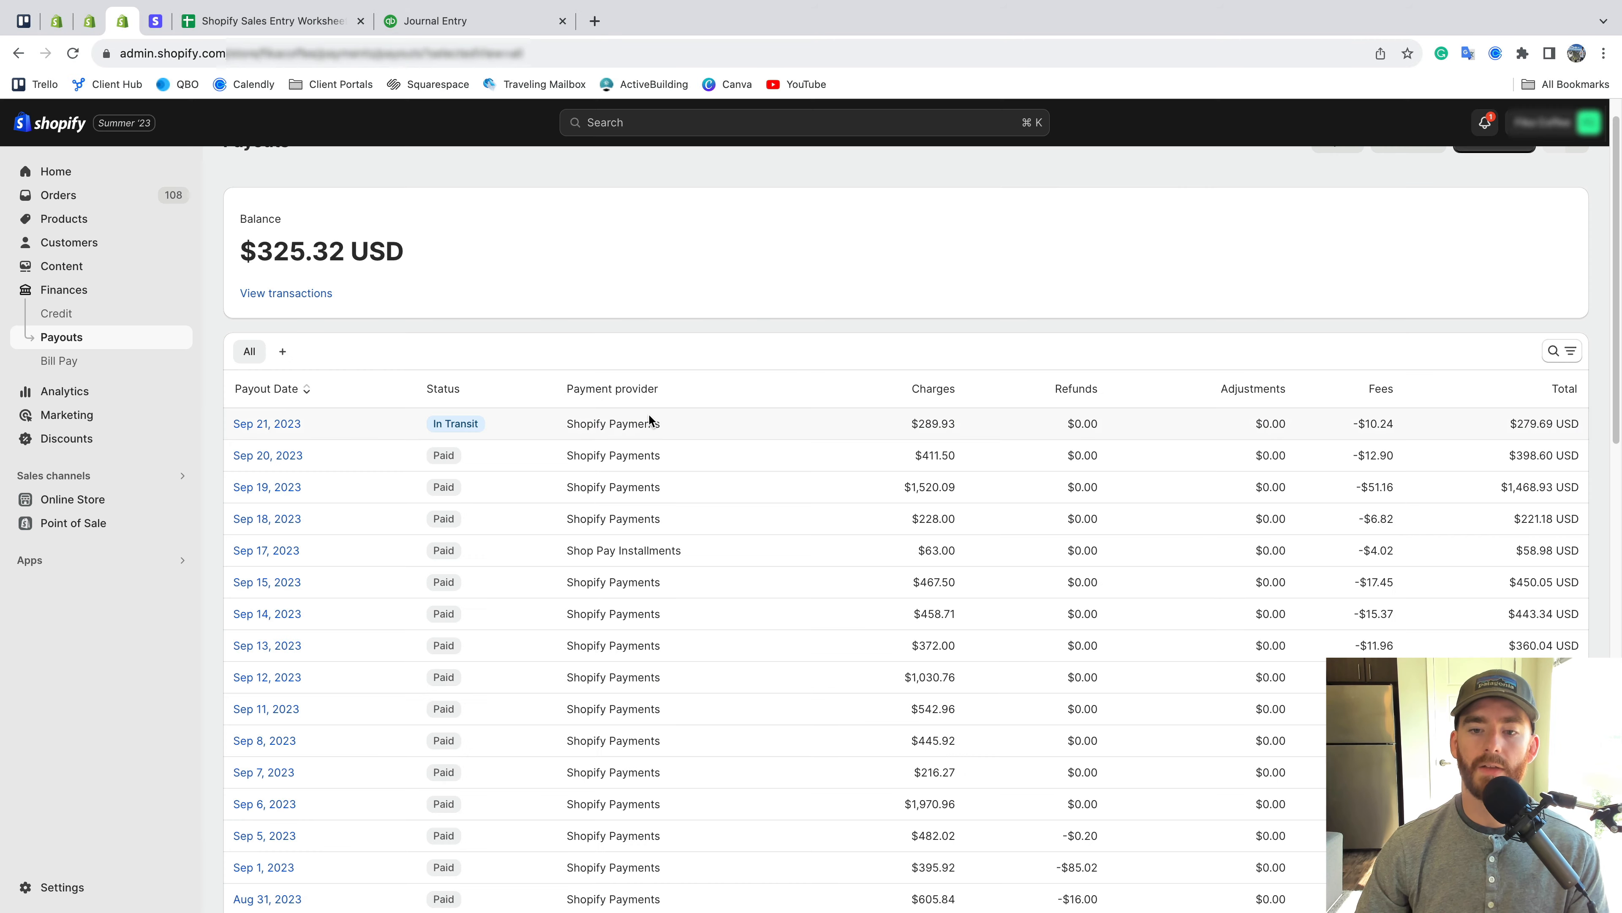
pyautogui.scroll(-3, 648, 414)
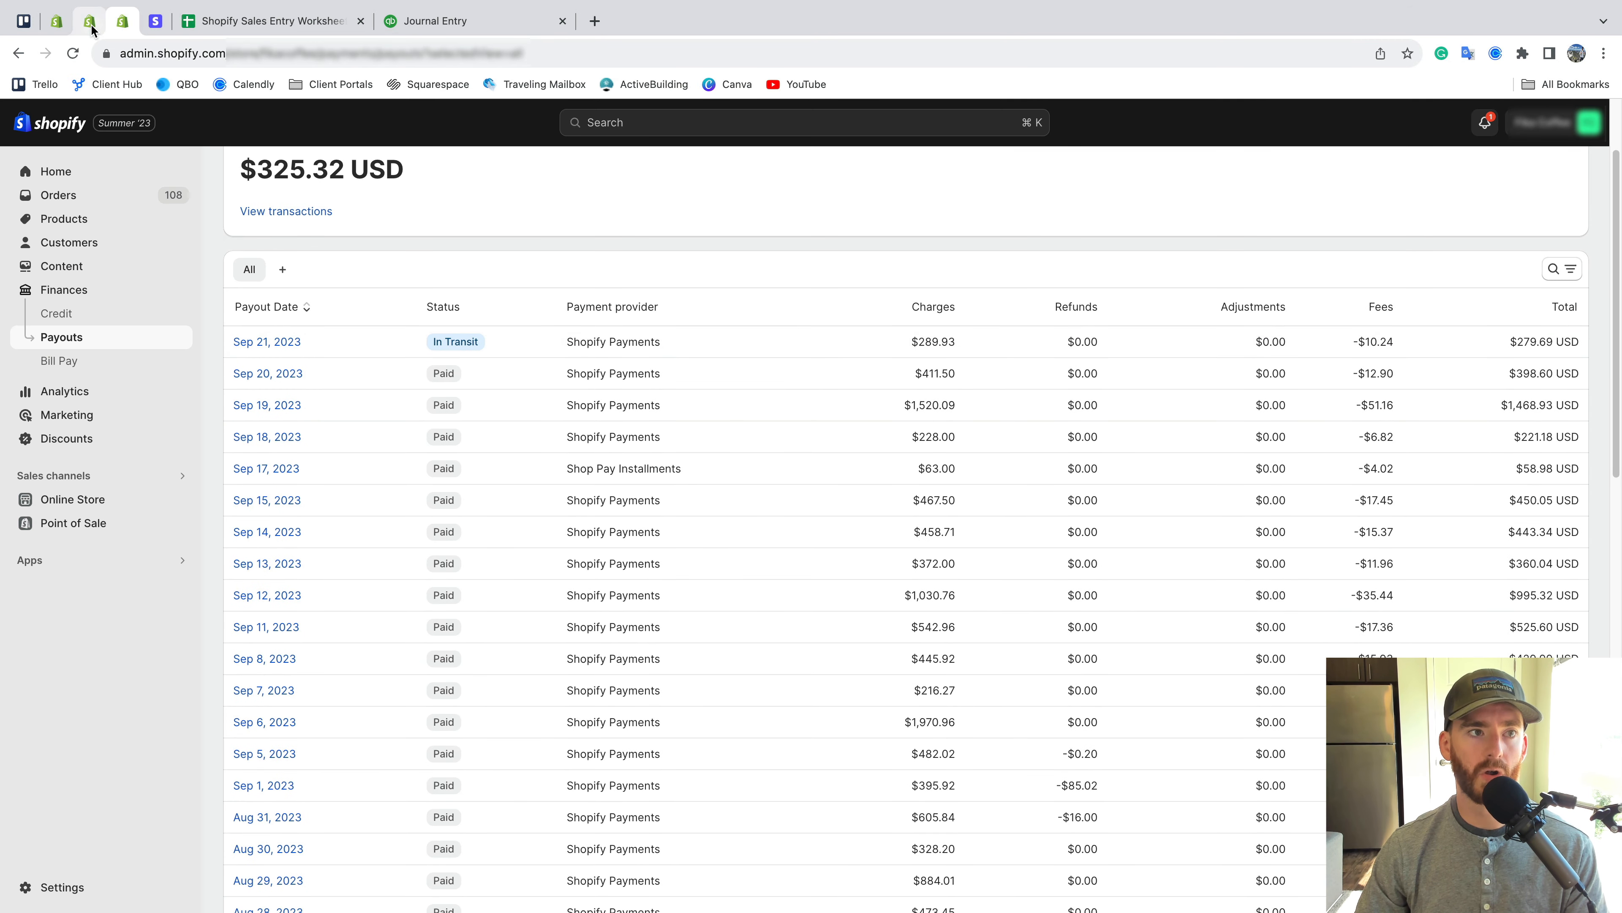
pyautogui.click(90, 23)
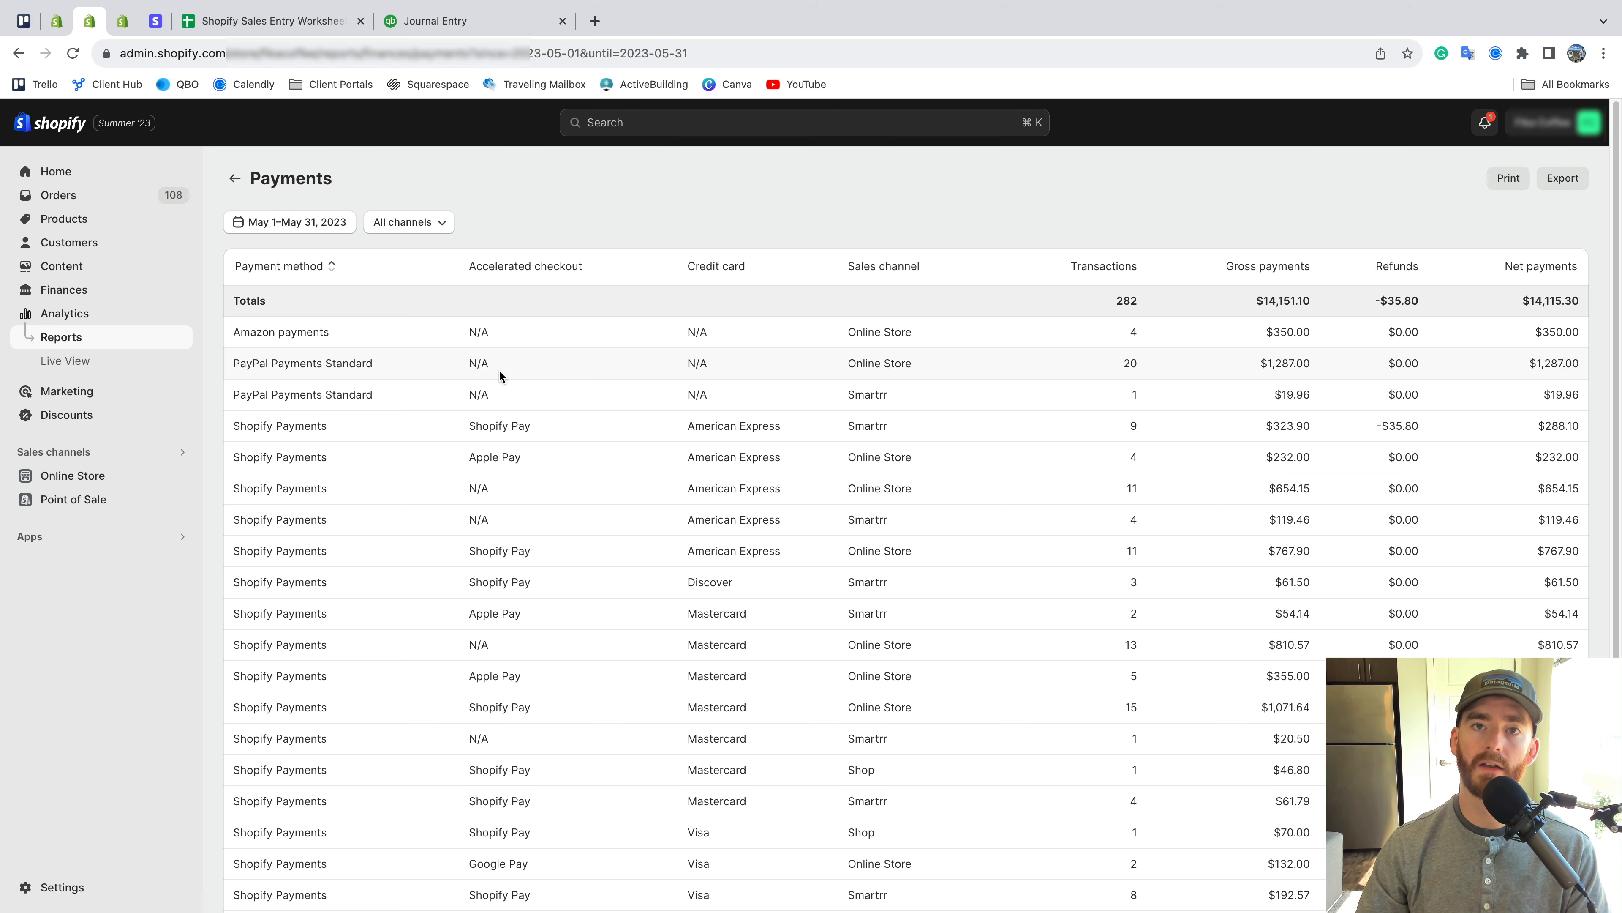
pyautogui.click(123, 21)
pyautogui.scroll(-4, 766, 518)
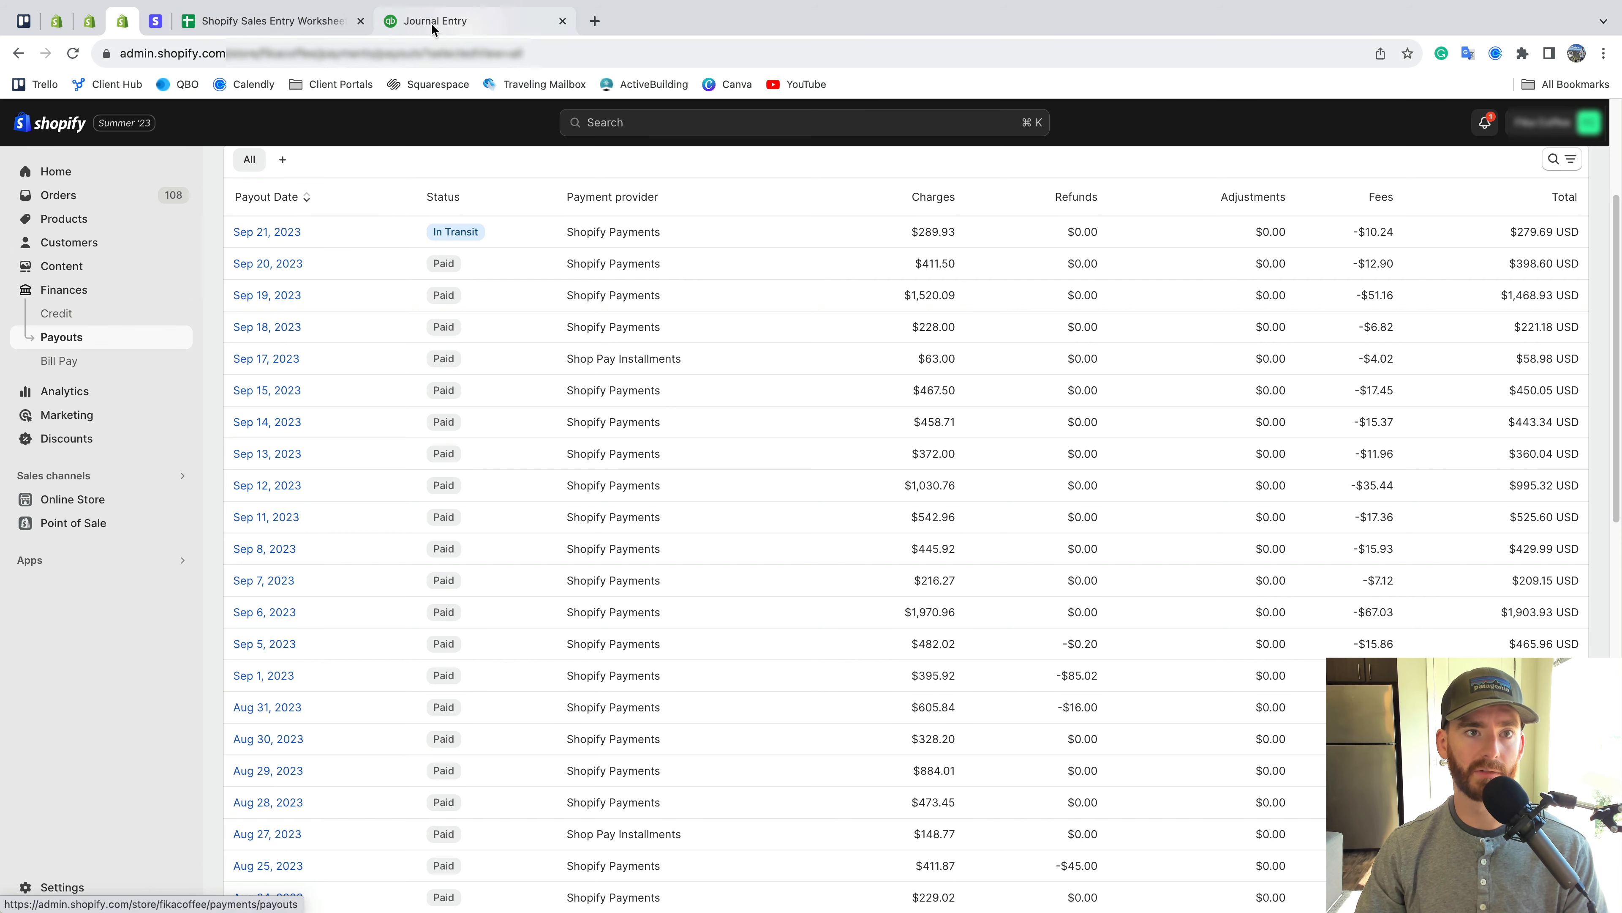
# Return to the Google Sheets worksheet and enter "Shopify - Payments - Payouts - Last Month" for step 4 in cell E7
pyautogui.click(301, 22)
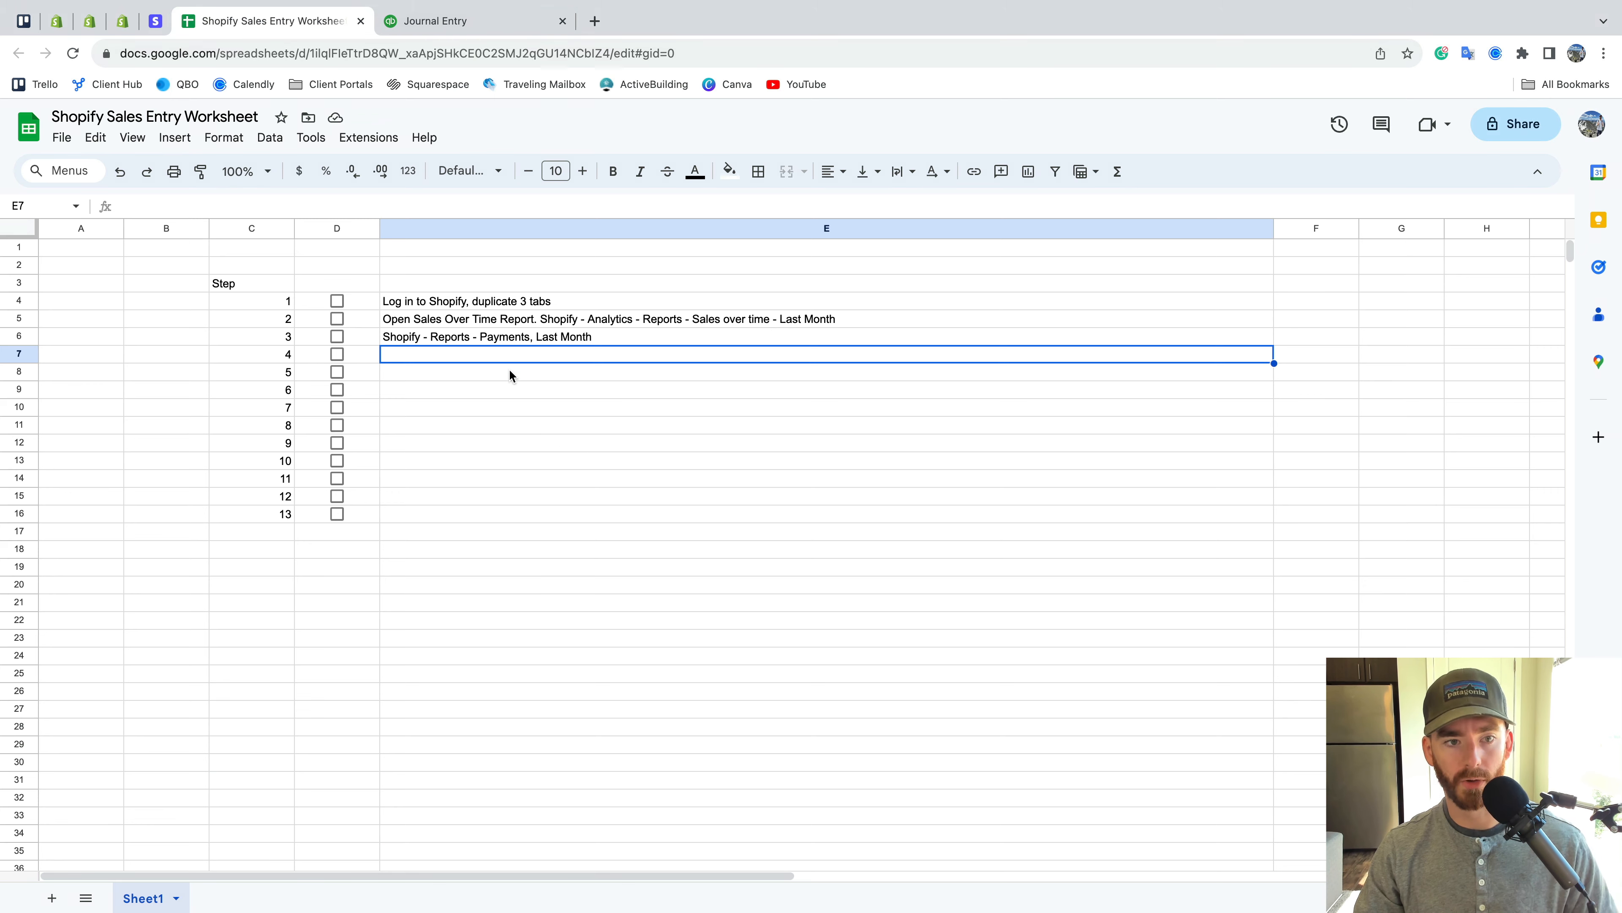
pyautogui.doubleClick(493, 353)
pyautogui.write('Shop')
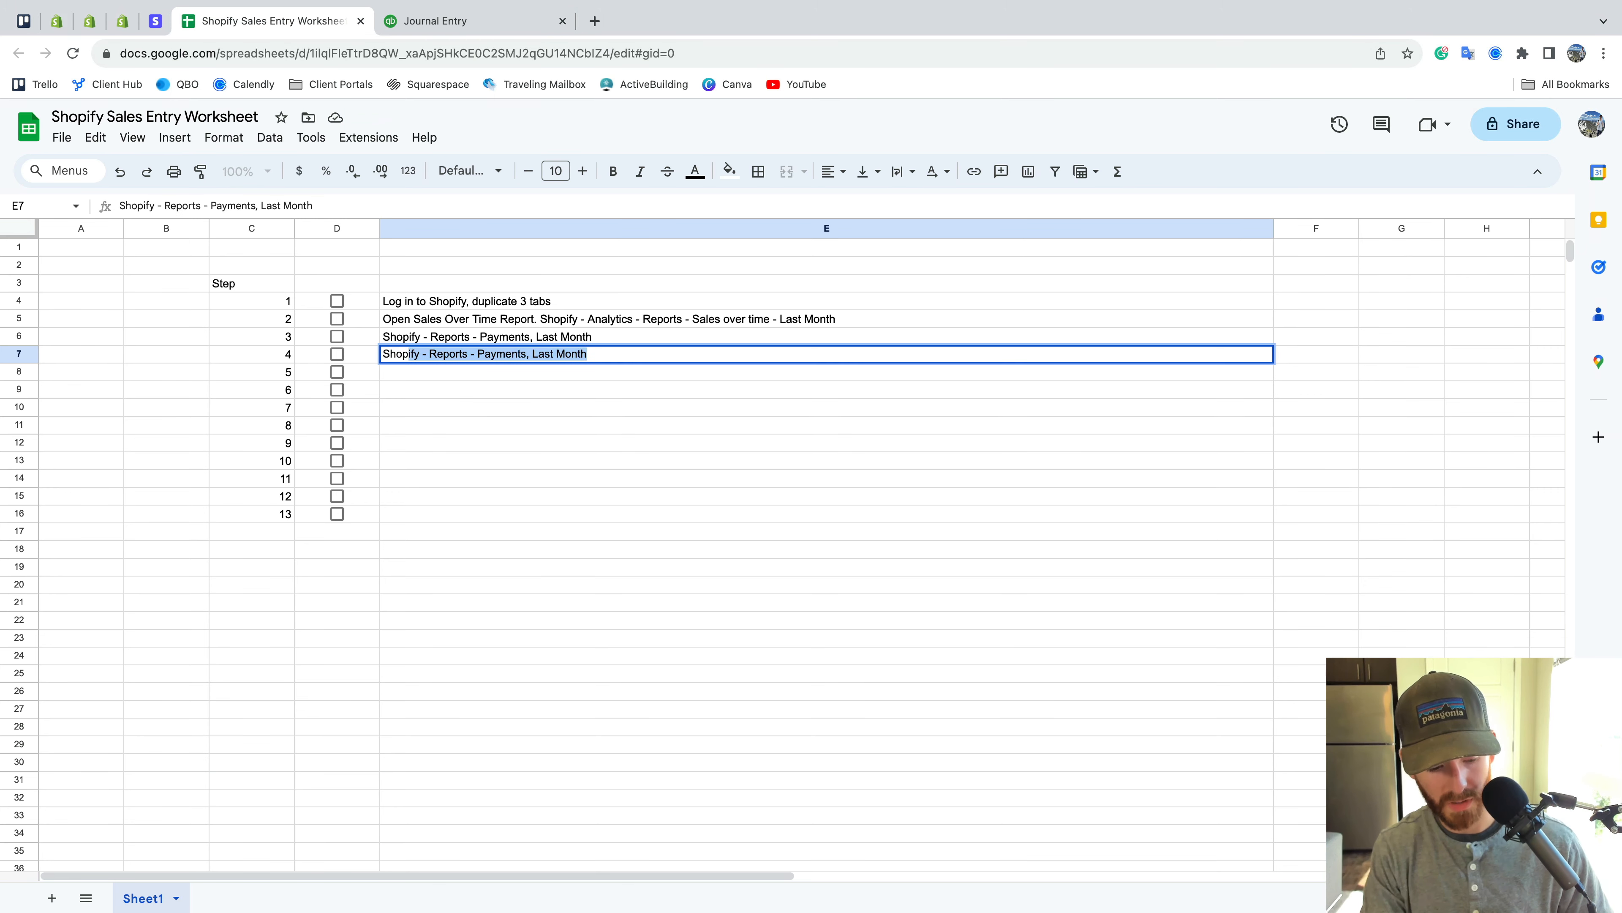
pyautogui.write('ify - Payments - Payouts')
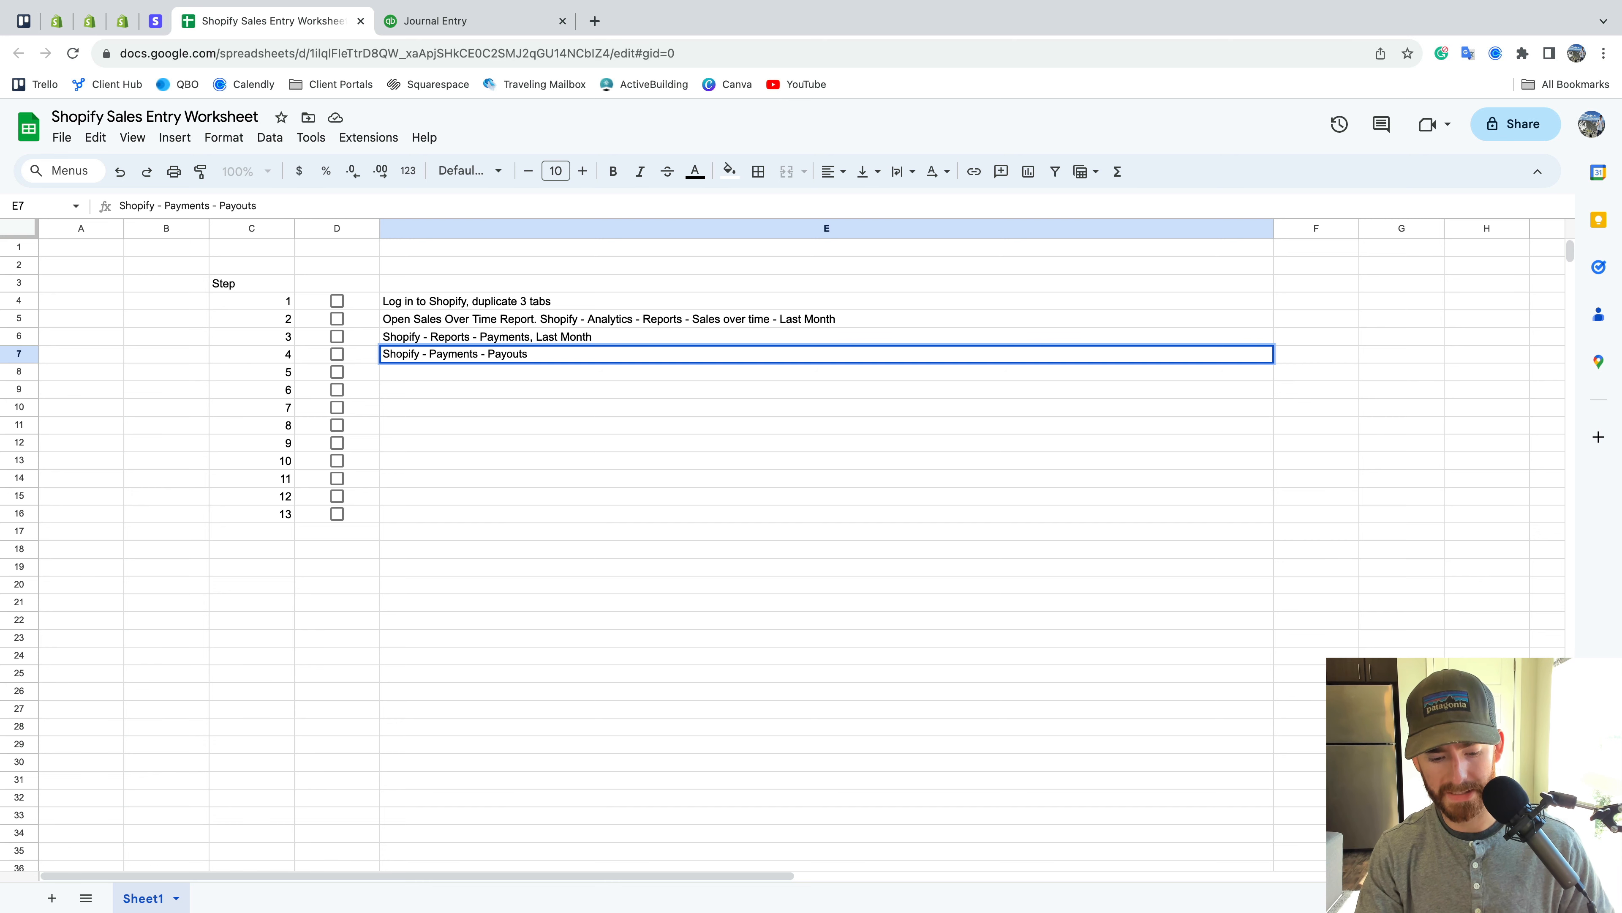
pyautogui.write(' - Last Mon')
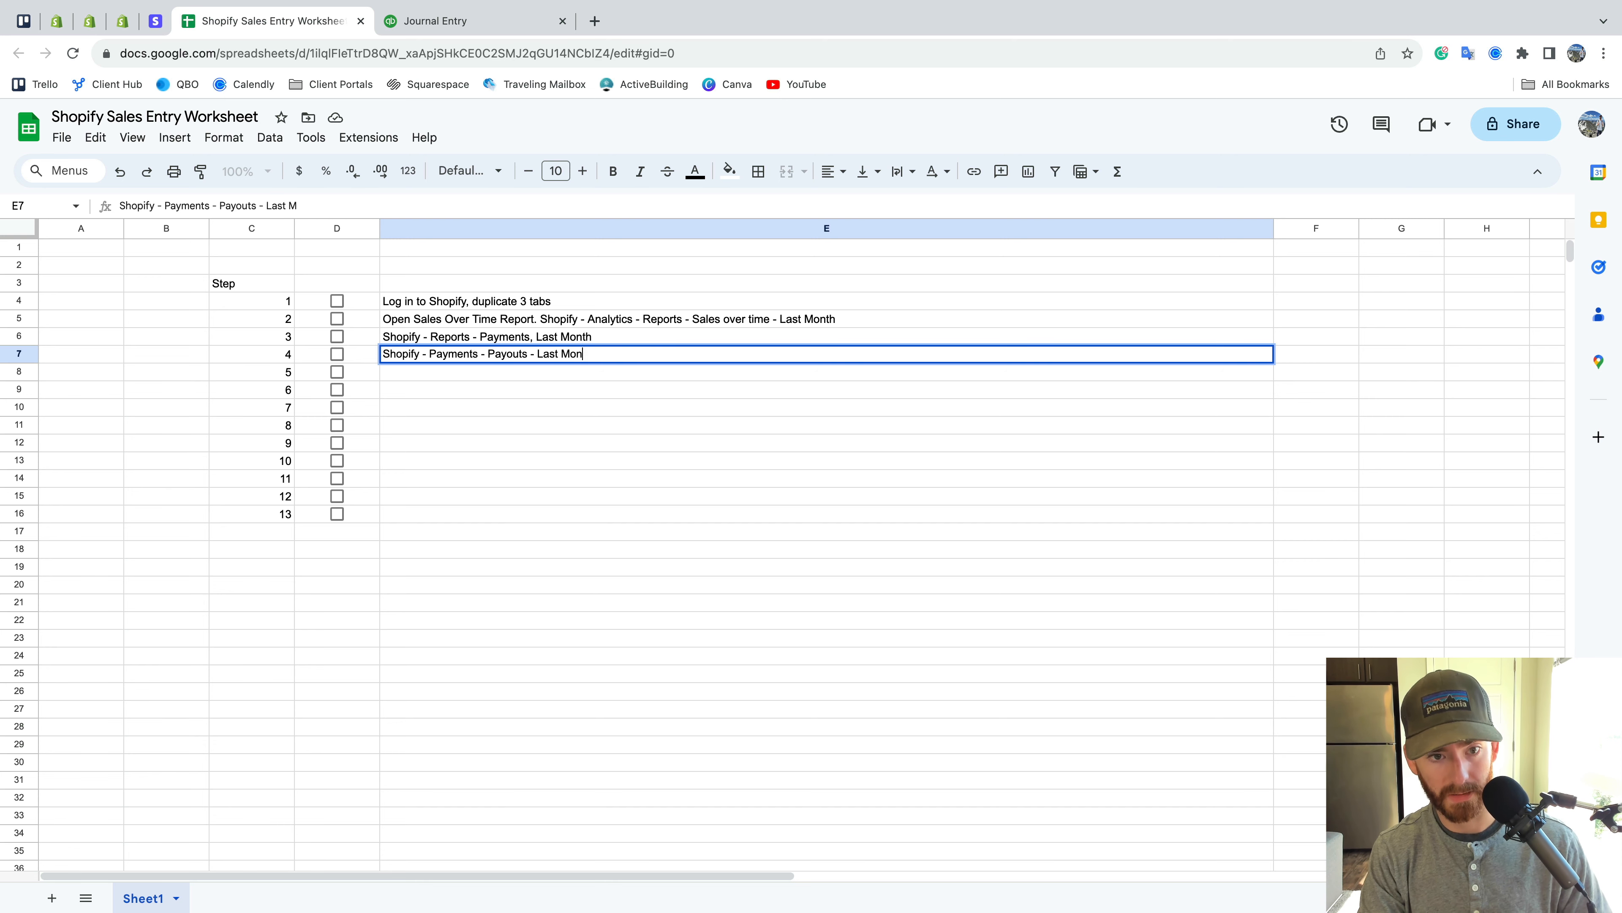
pyautogui.write('th')
pyautogui.press('Return')
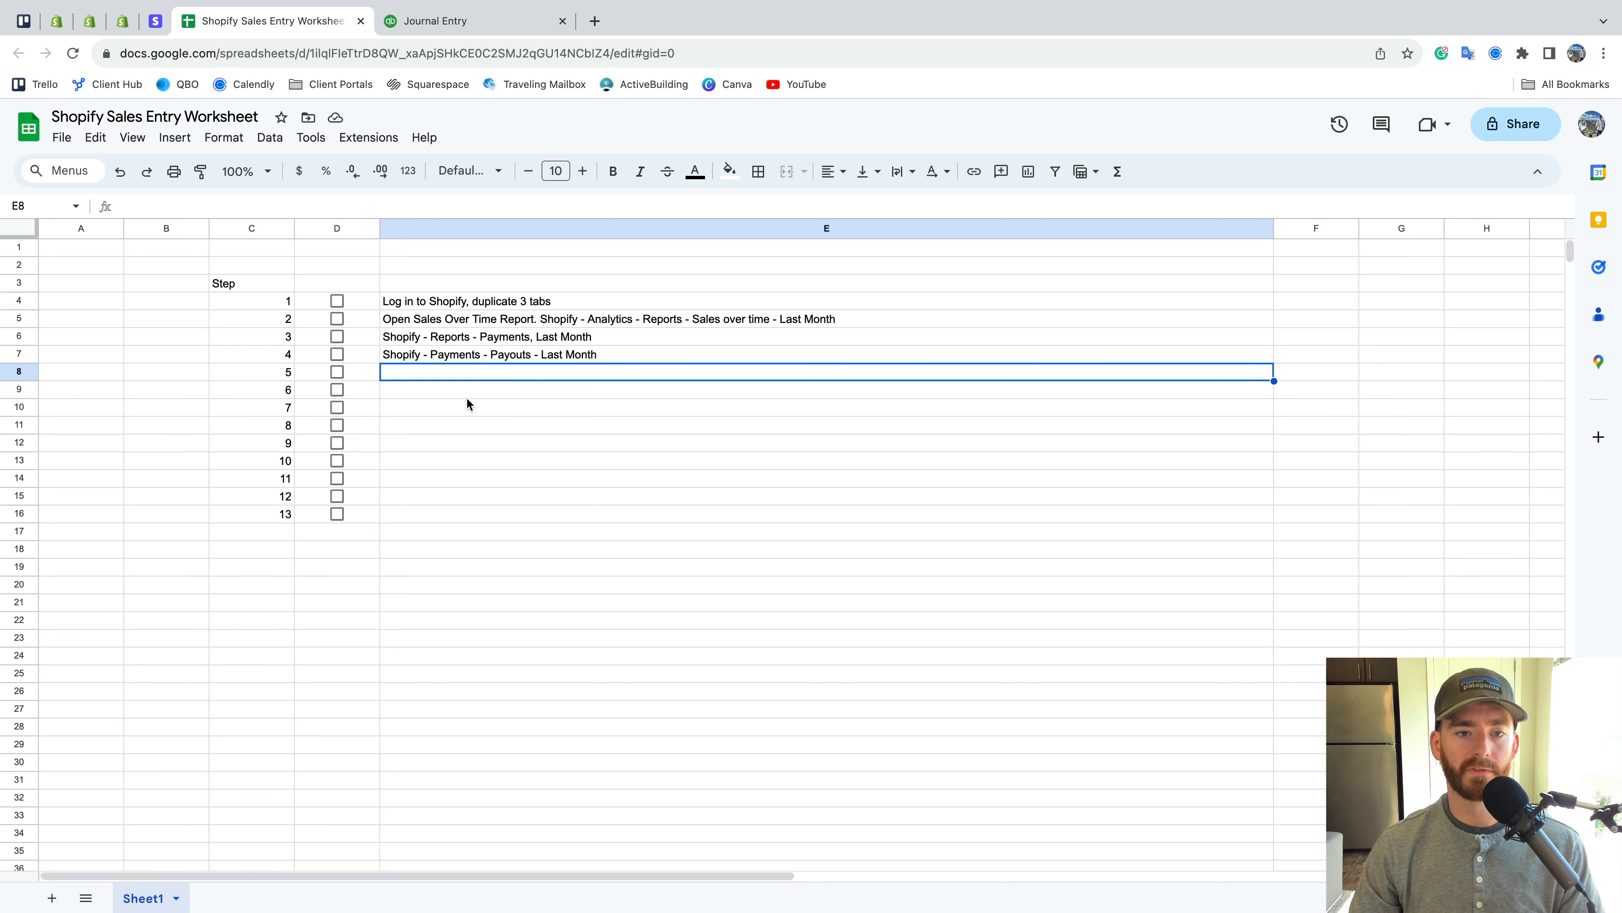
# Enter "Open Stripe - Reports - Balance Report - Last Month" for step 5 in cell E8, consulting the QuickBooks journal entry's Stripe lines
pyautogui.write('Open ')
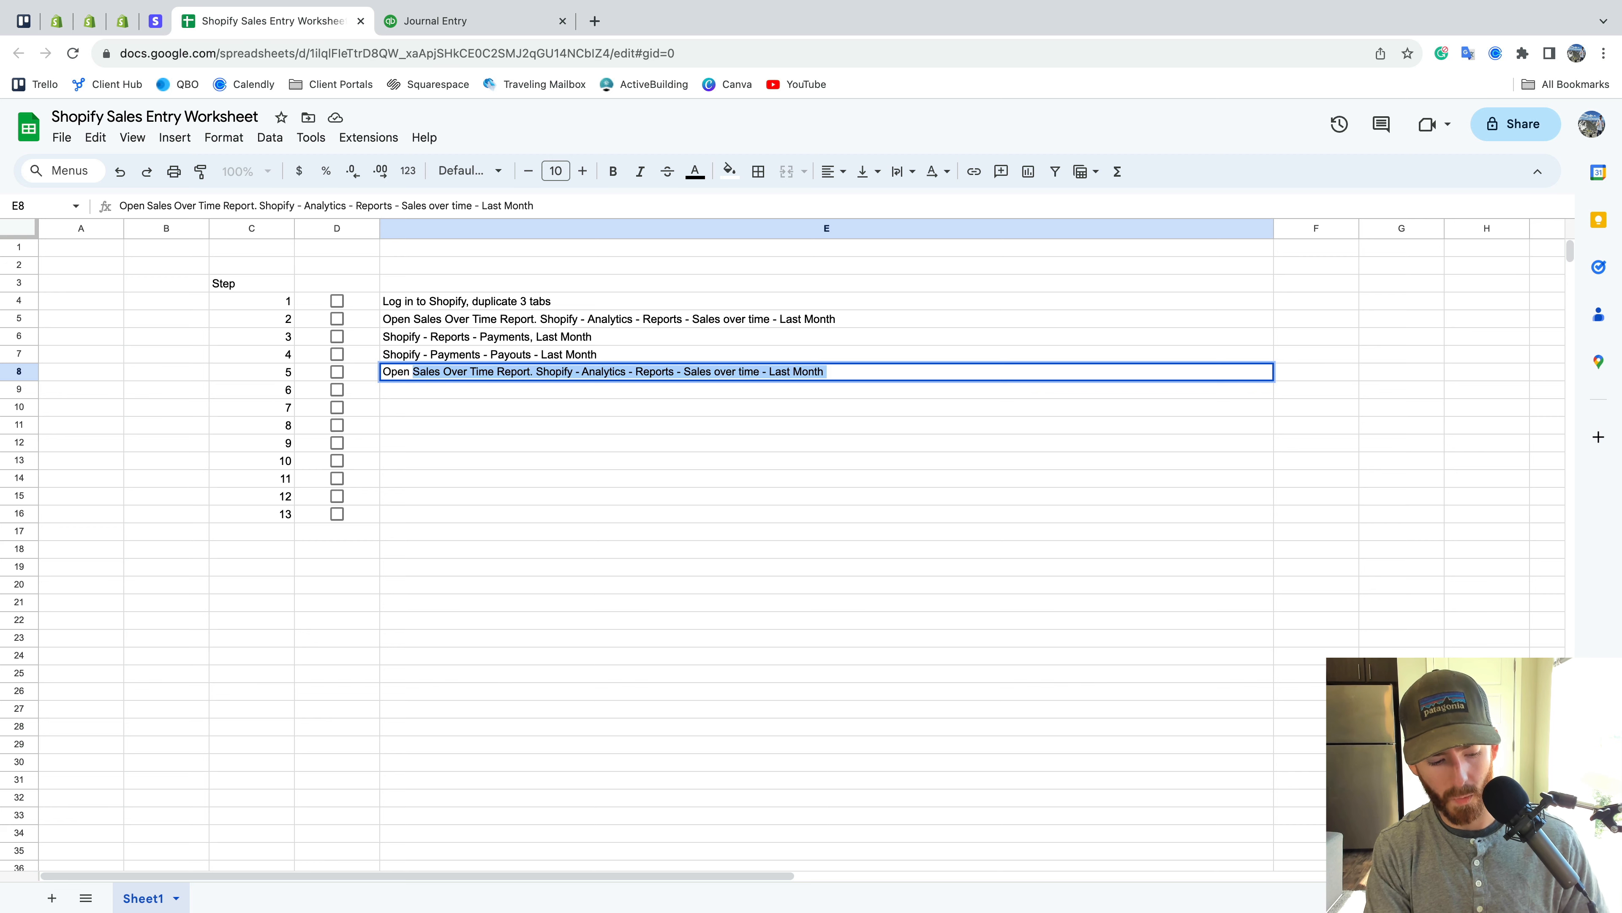
pyautogui.write('Stripe -')
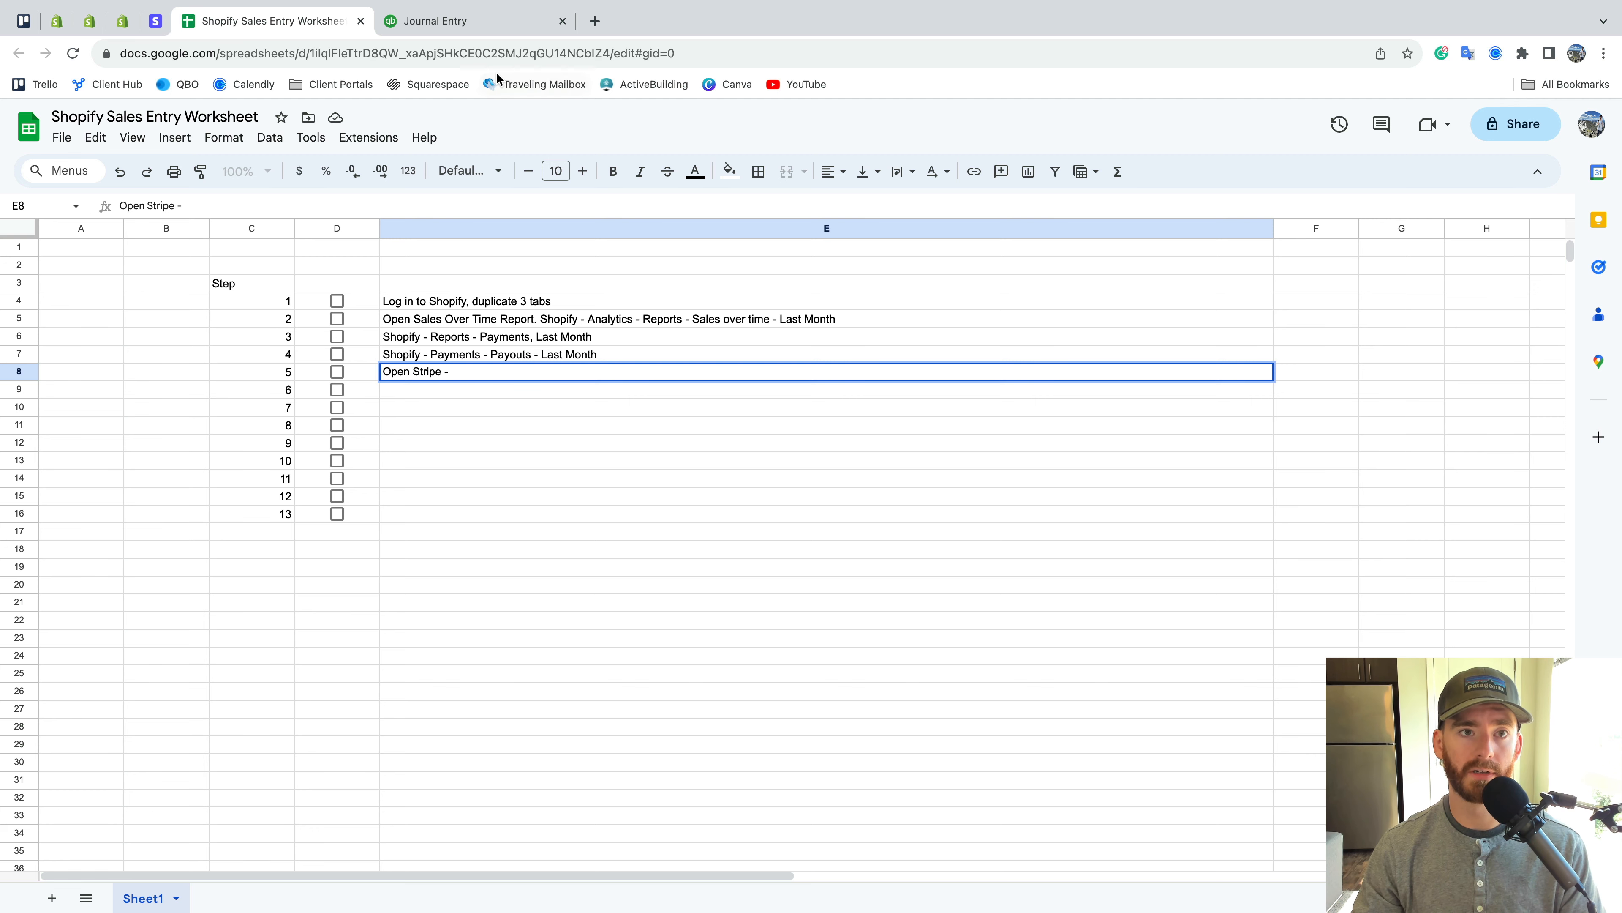
pyautogui.click(491, 21)
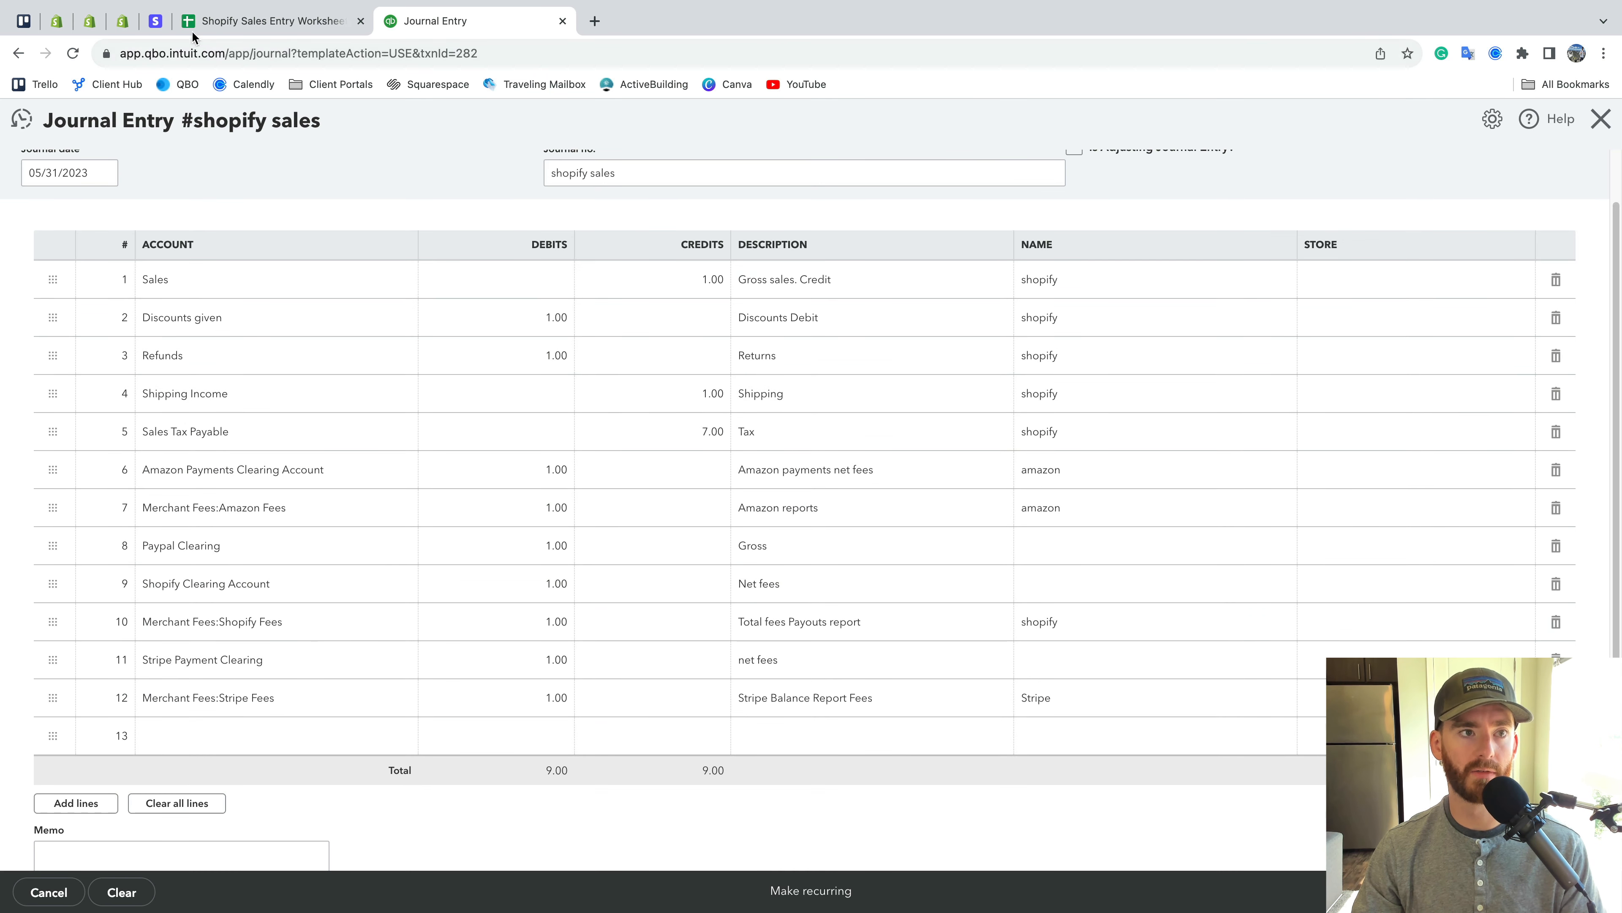
pyautogui.click(242, 21)
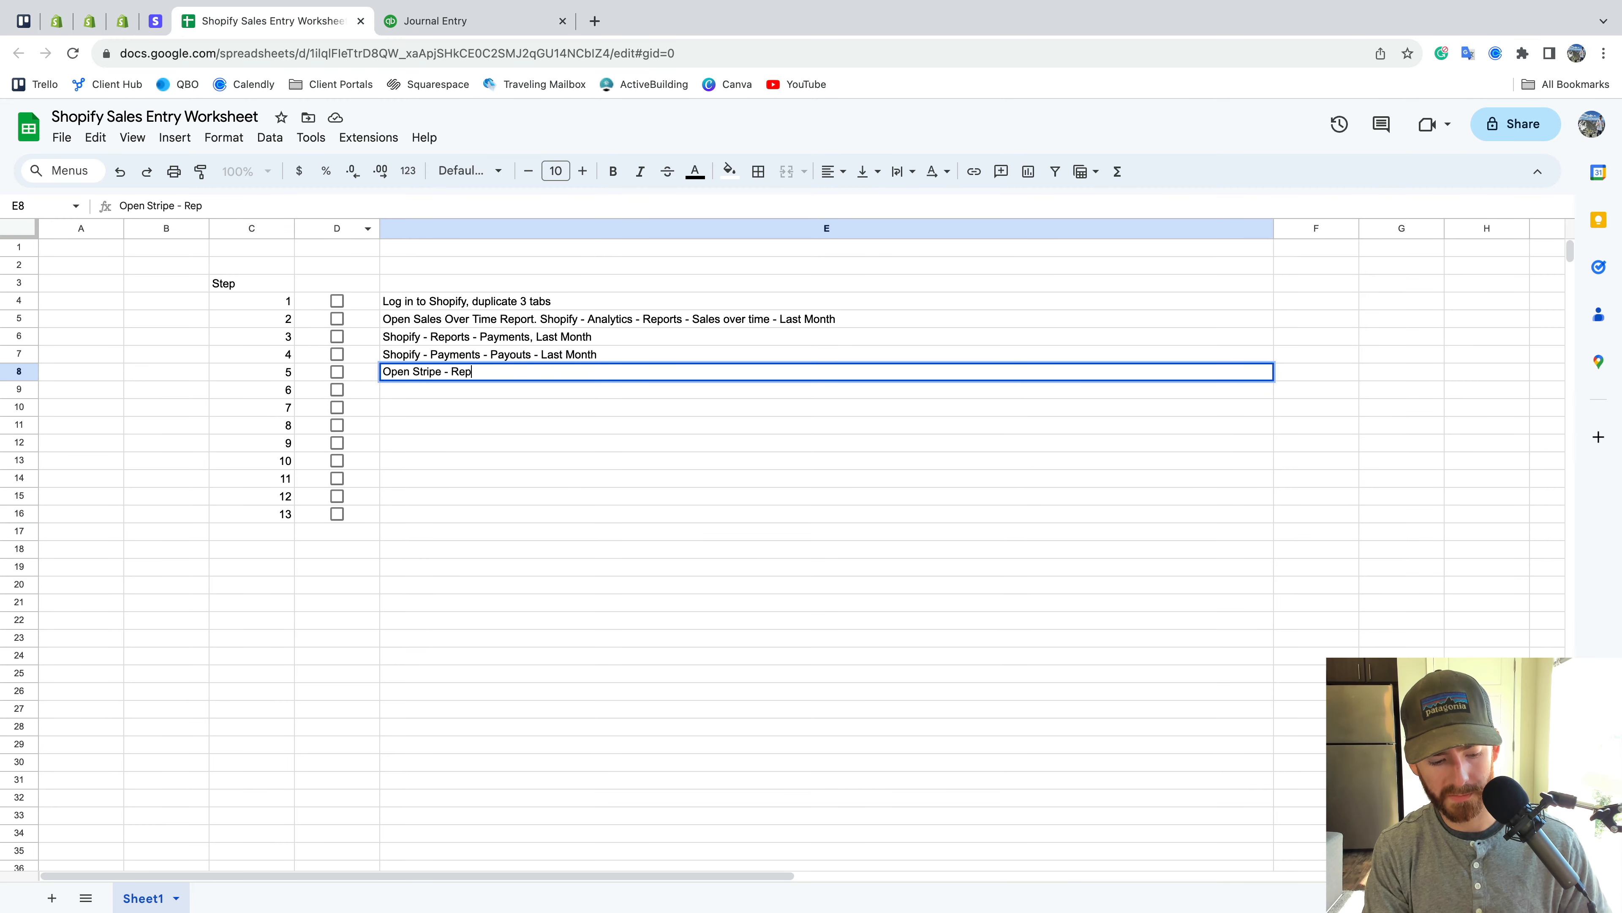
pyautogui.write('orts - Balanec ')
pyautogui.write('Report ')
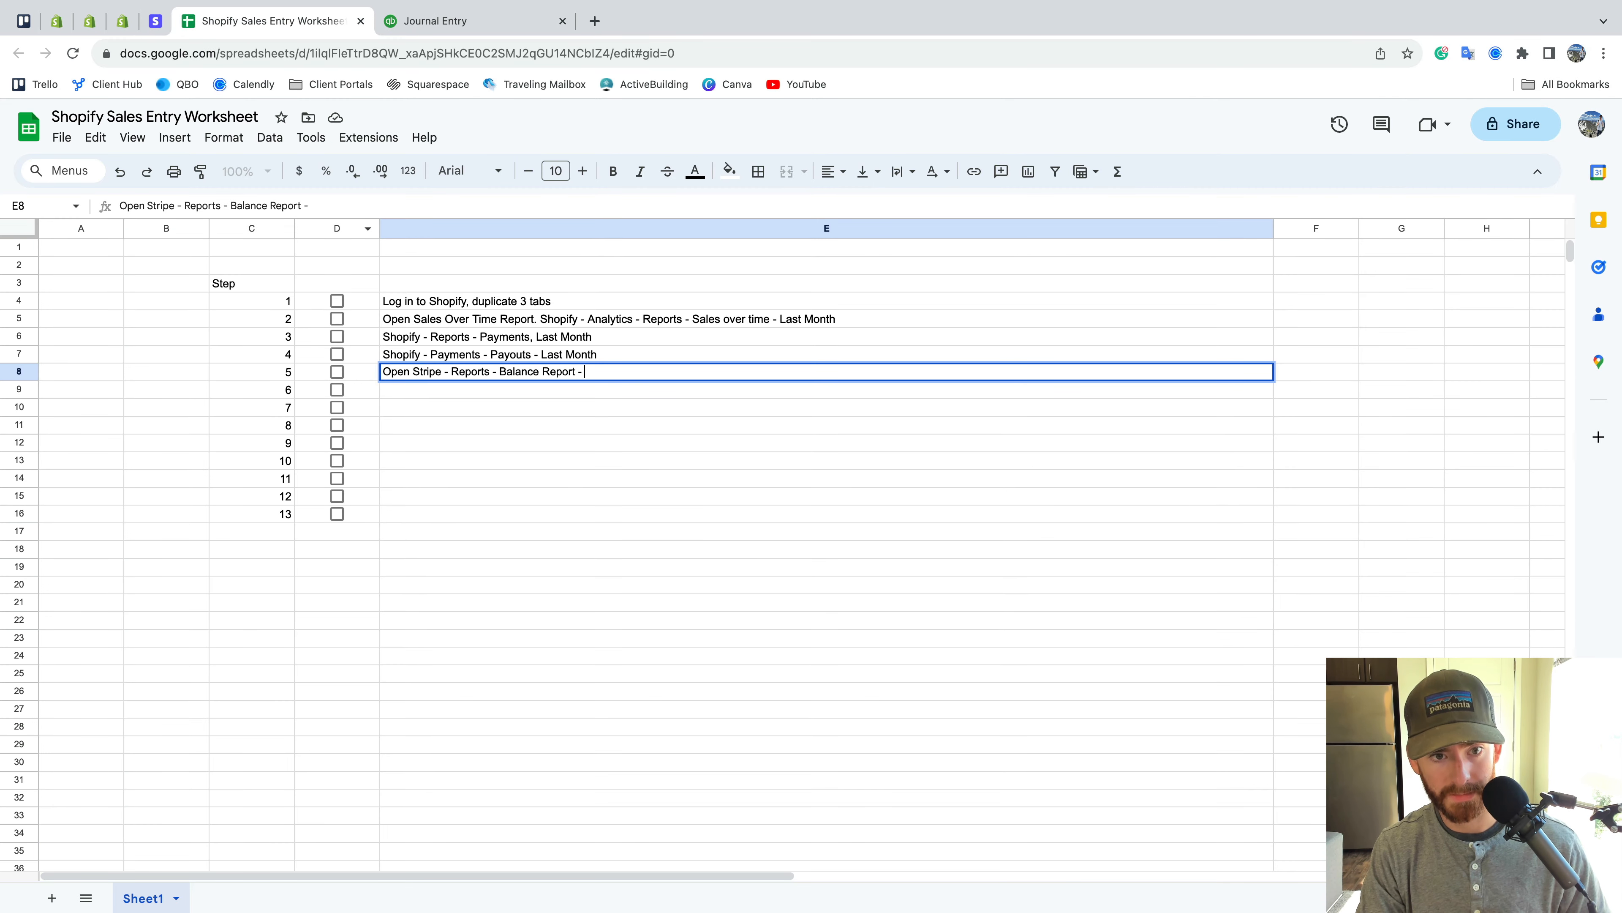
pyautogui.write('- Last Month')
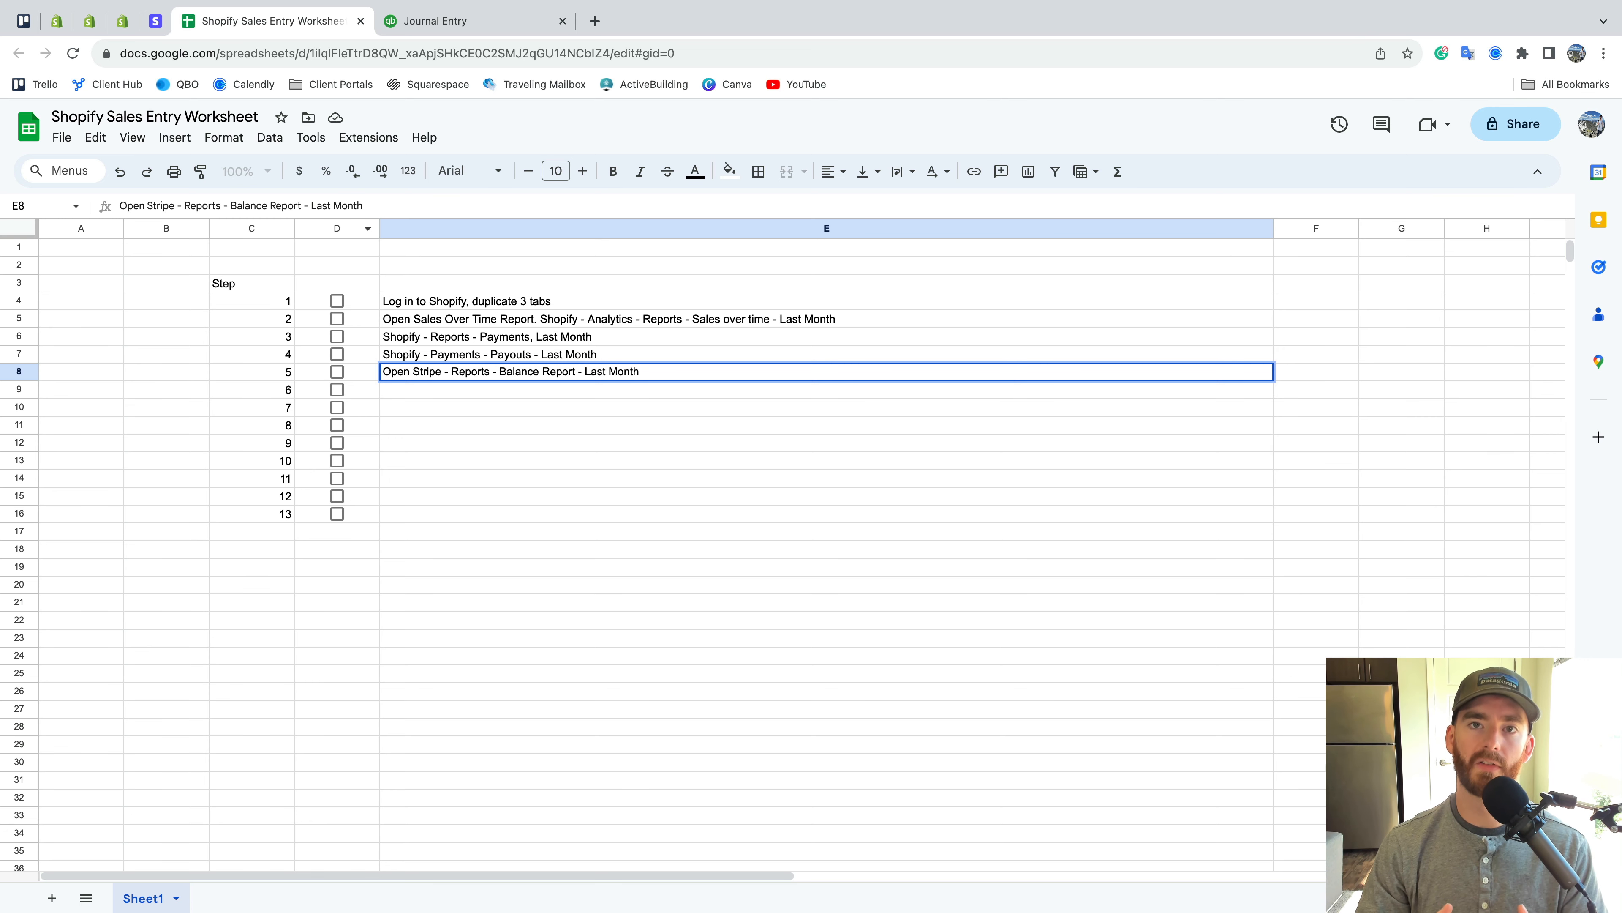
pyautogui.press('Return')
# Enter "Open Amazon Merch Account Report - Last Month" for step 6 in cell E9
pyautogui.write('Open')
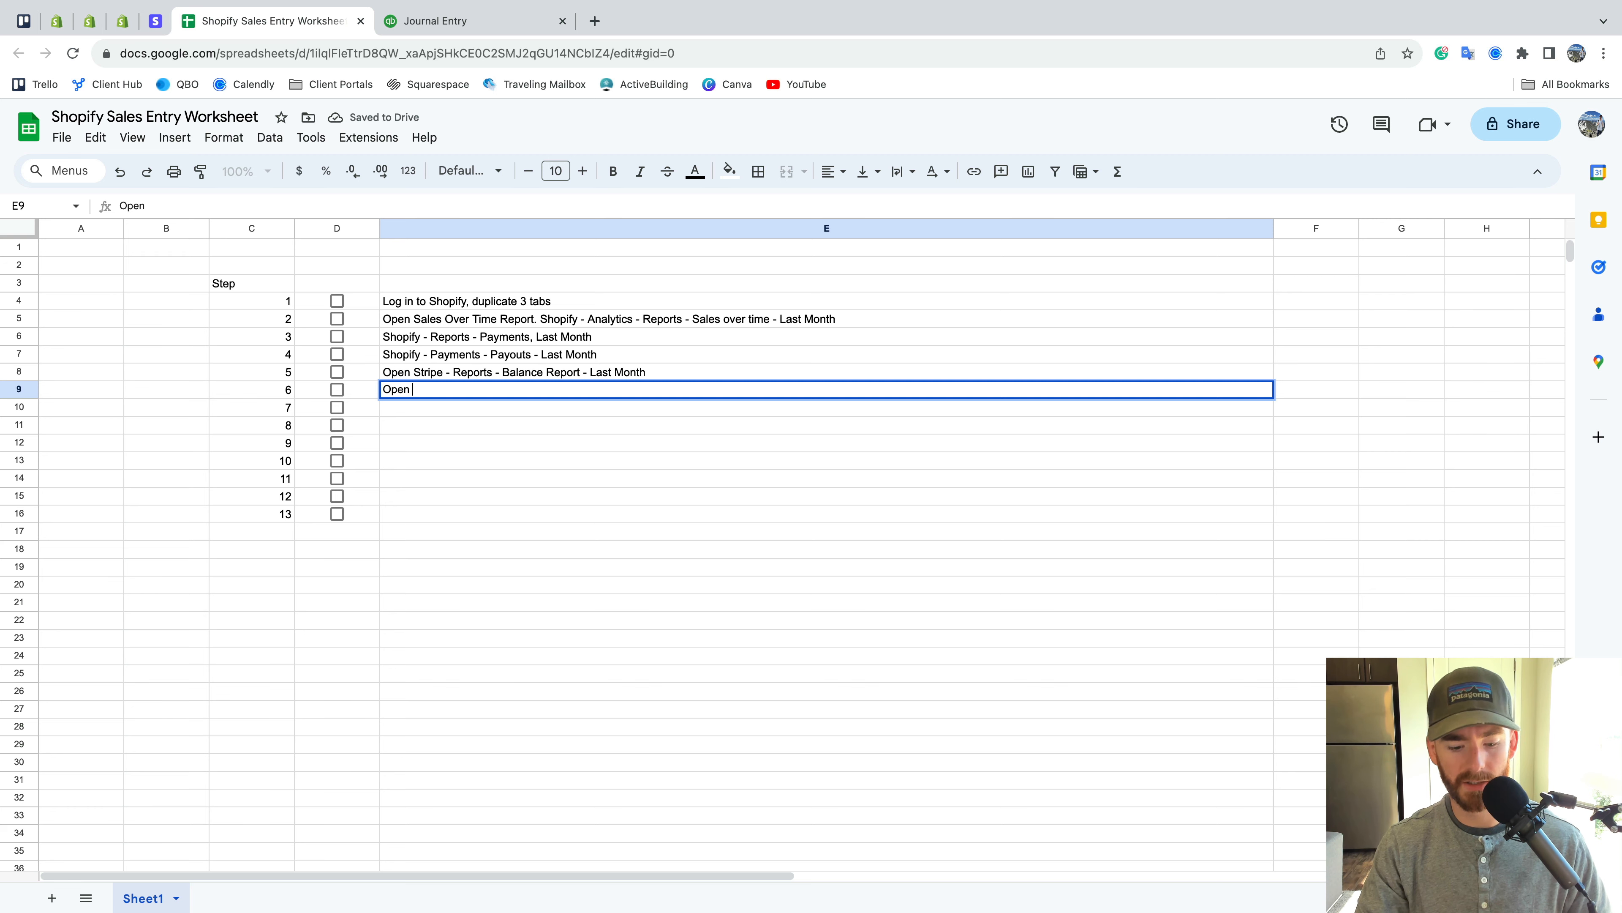
pyautogui.write('Amaazon ')
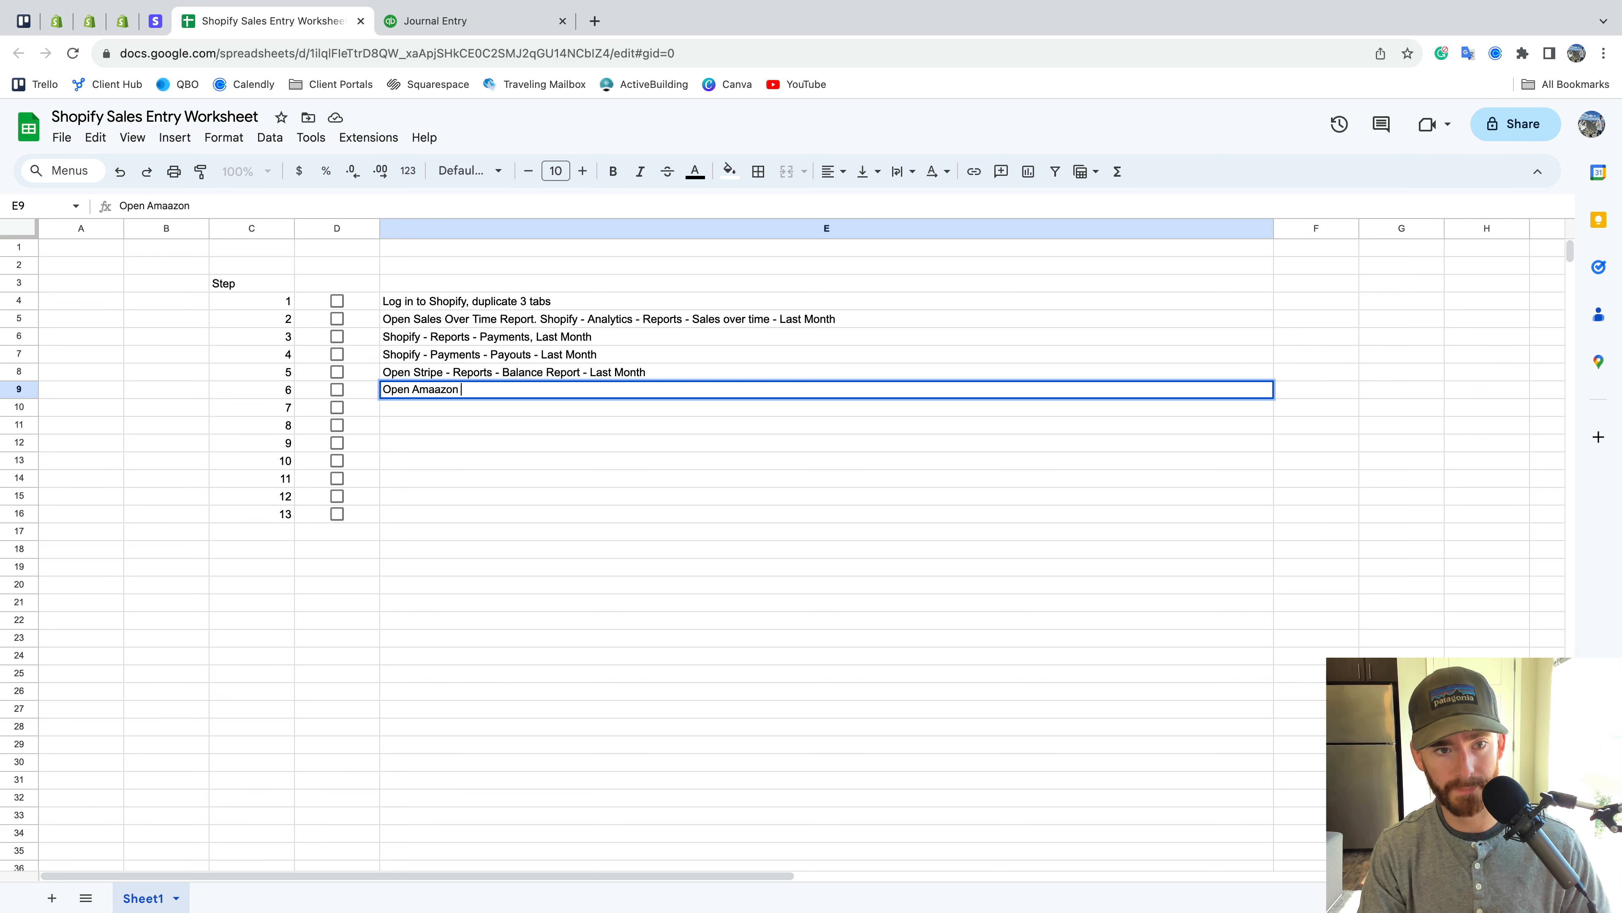
pyautogui.press('BackSpace')
pyautogui.press('BackSpace')
pyautogui.press('BackSpace')
pyautogui.press('BackSpace')
pyautogui.press('BackSpace')
pyautogui.write('zon M')
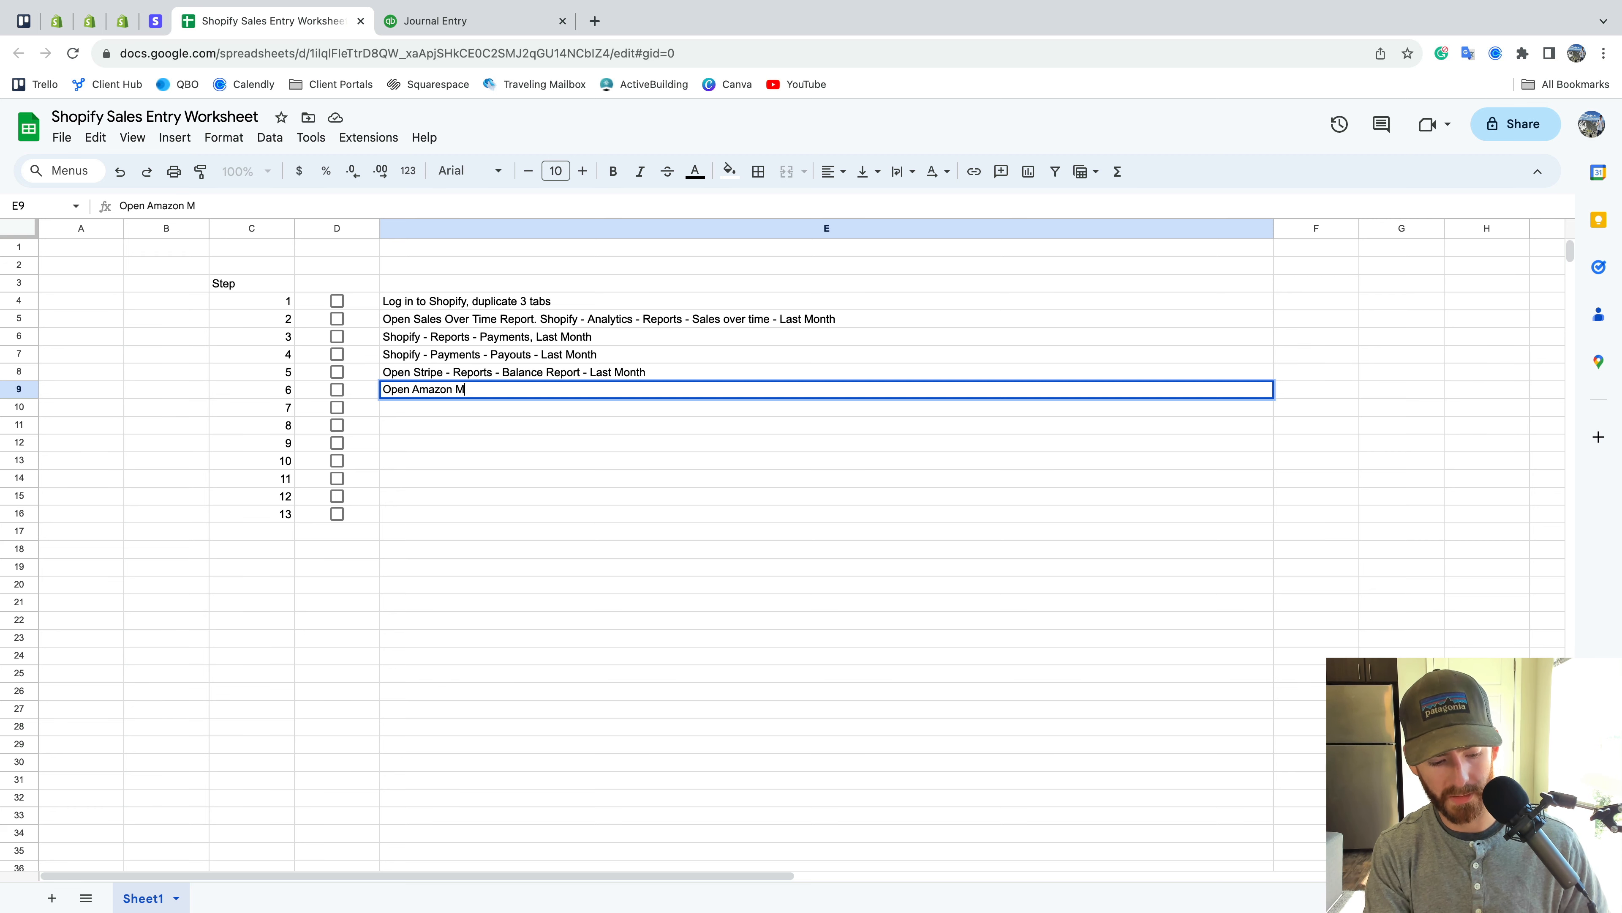
pyautogui.write('erch Account Reportb - ')
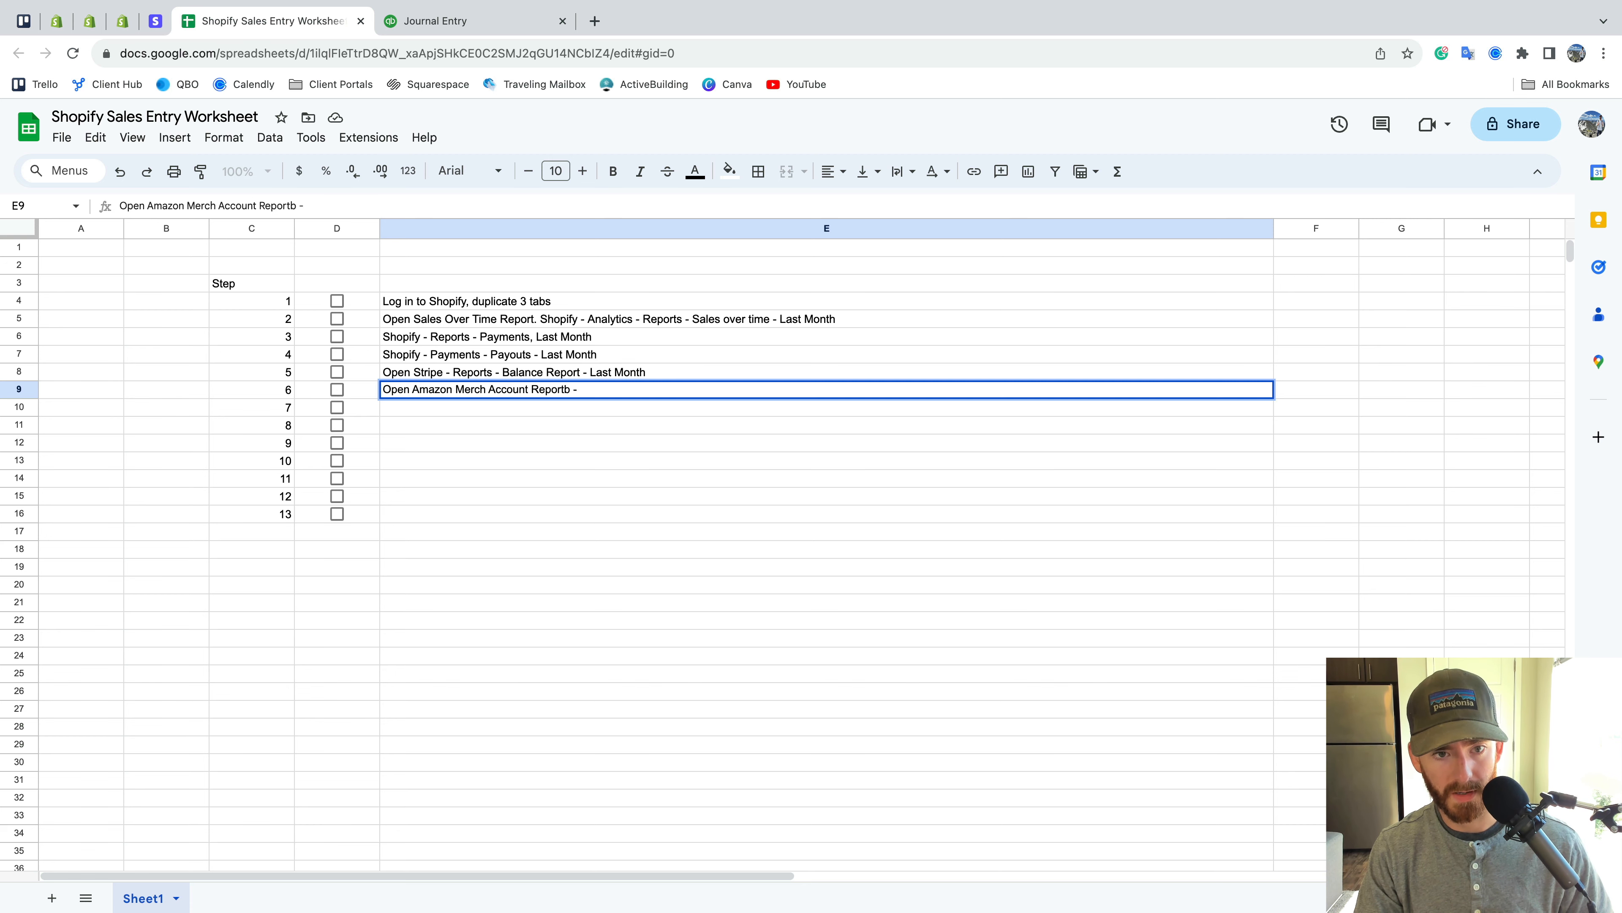
pyautogui.press('BackSpace')
pyautogui.press('BackSpace')
pyautogui.press('BackSpace')
pyautogui.press('BackSpace')
pyautogui.write(' - Last Month')
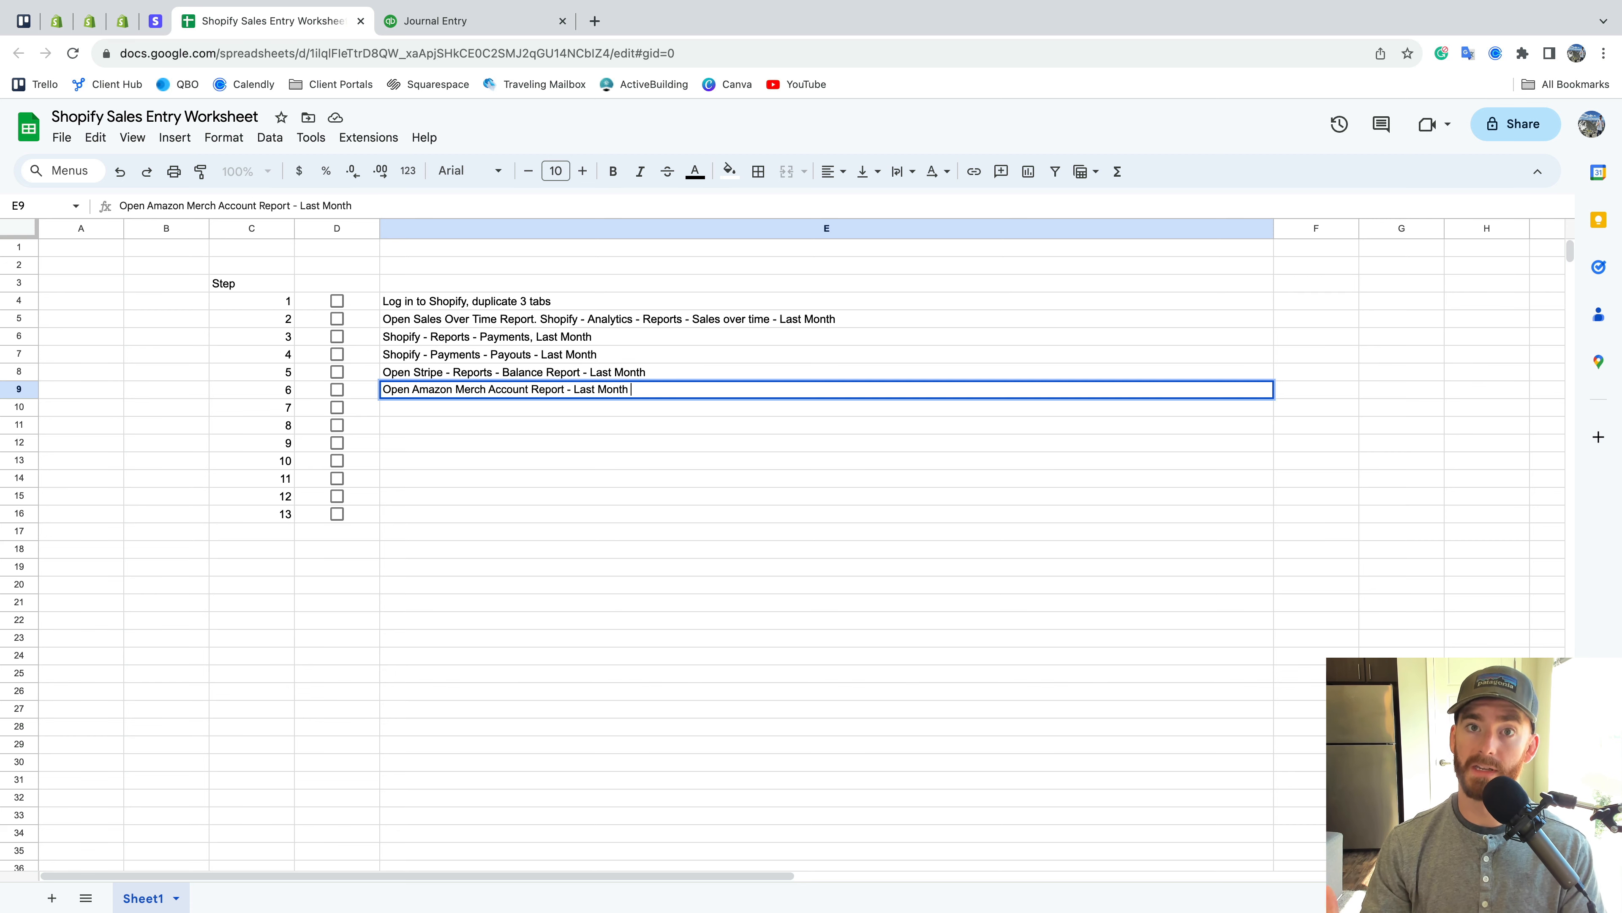
pyautogui.press('Return')
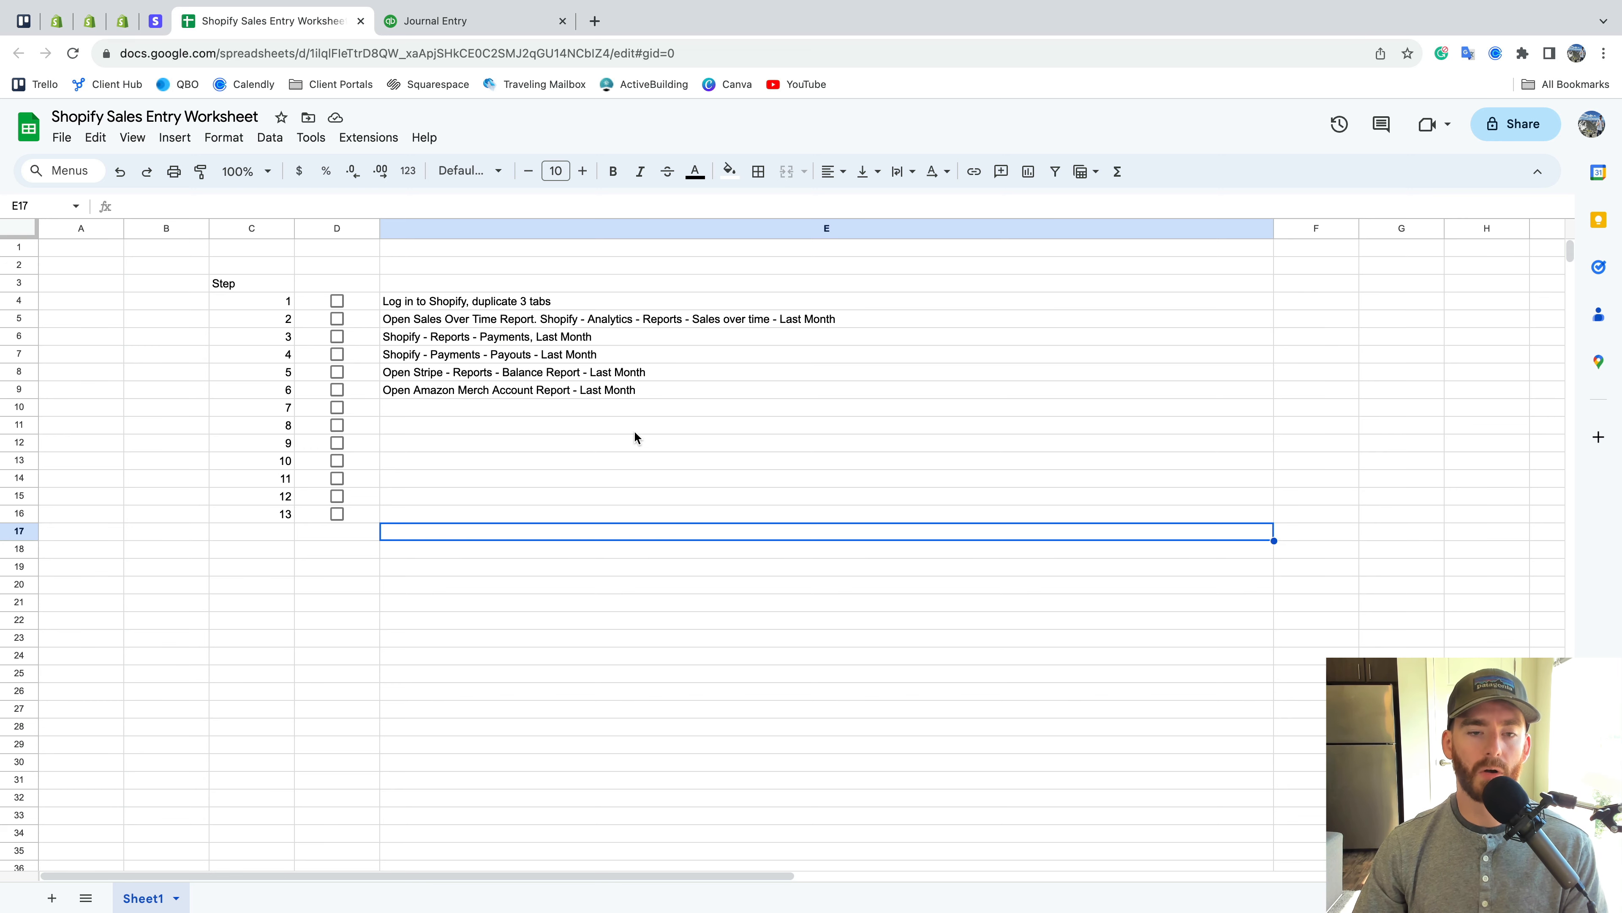
# Consult the QuickBooks shopify sales journal entry and enter "QBO - Template Shopify Sales - Enter last day of month" for step 7 in cell E10
pyautogui.click(483, 25)
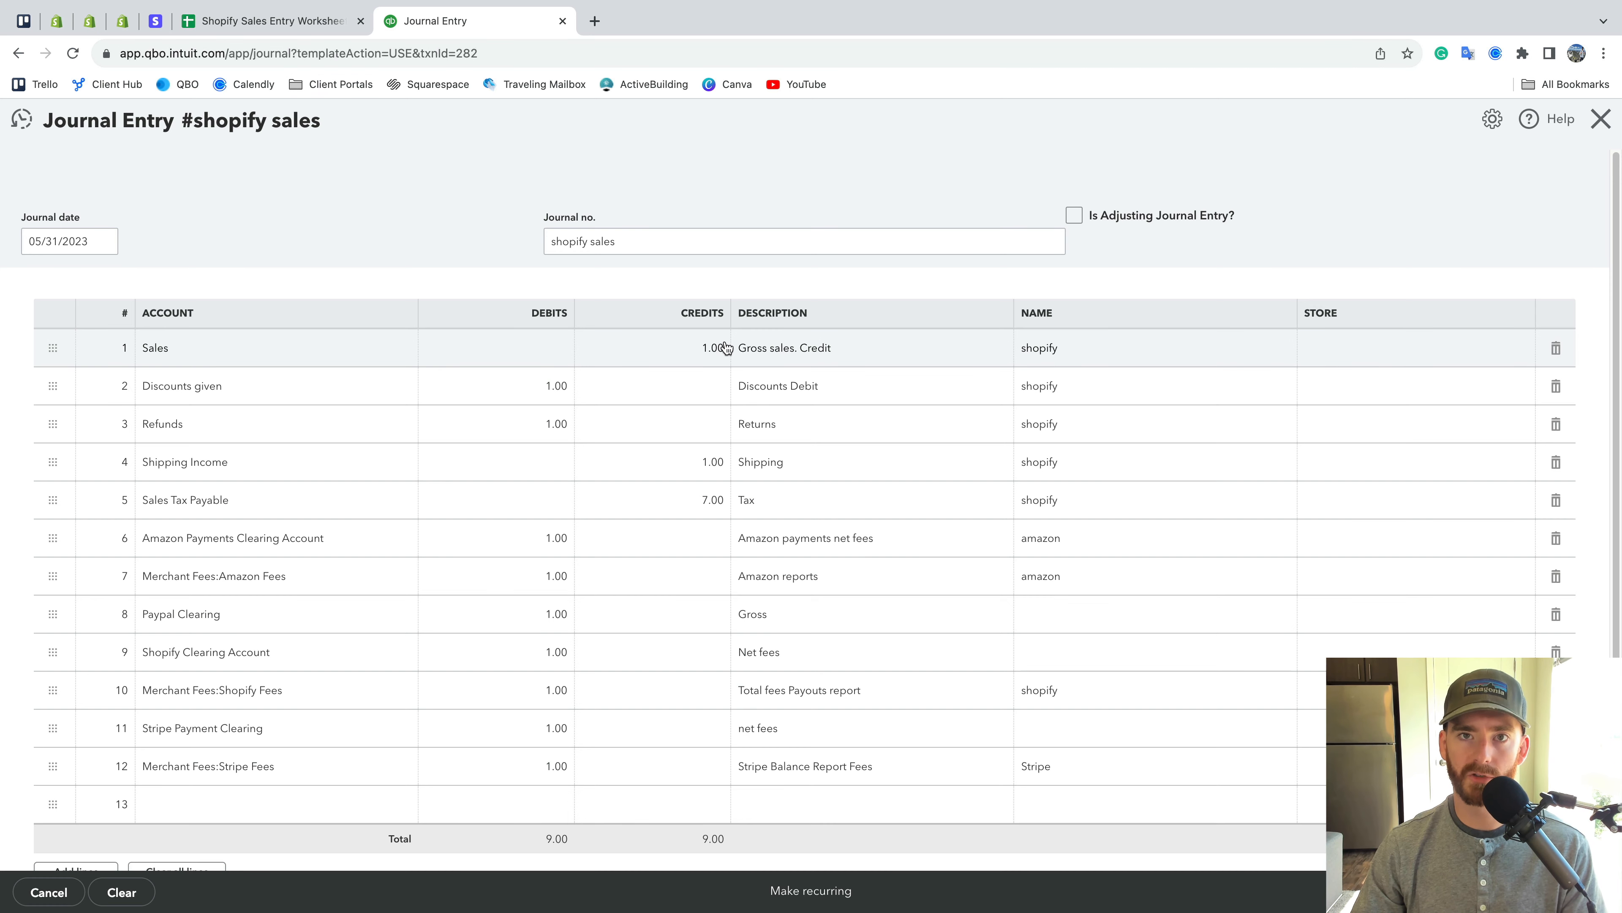
pyautogui.click(279, 29)
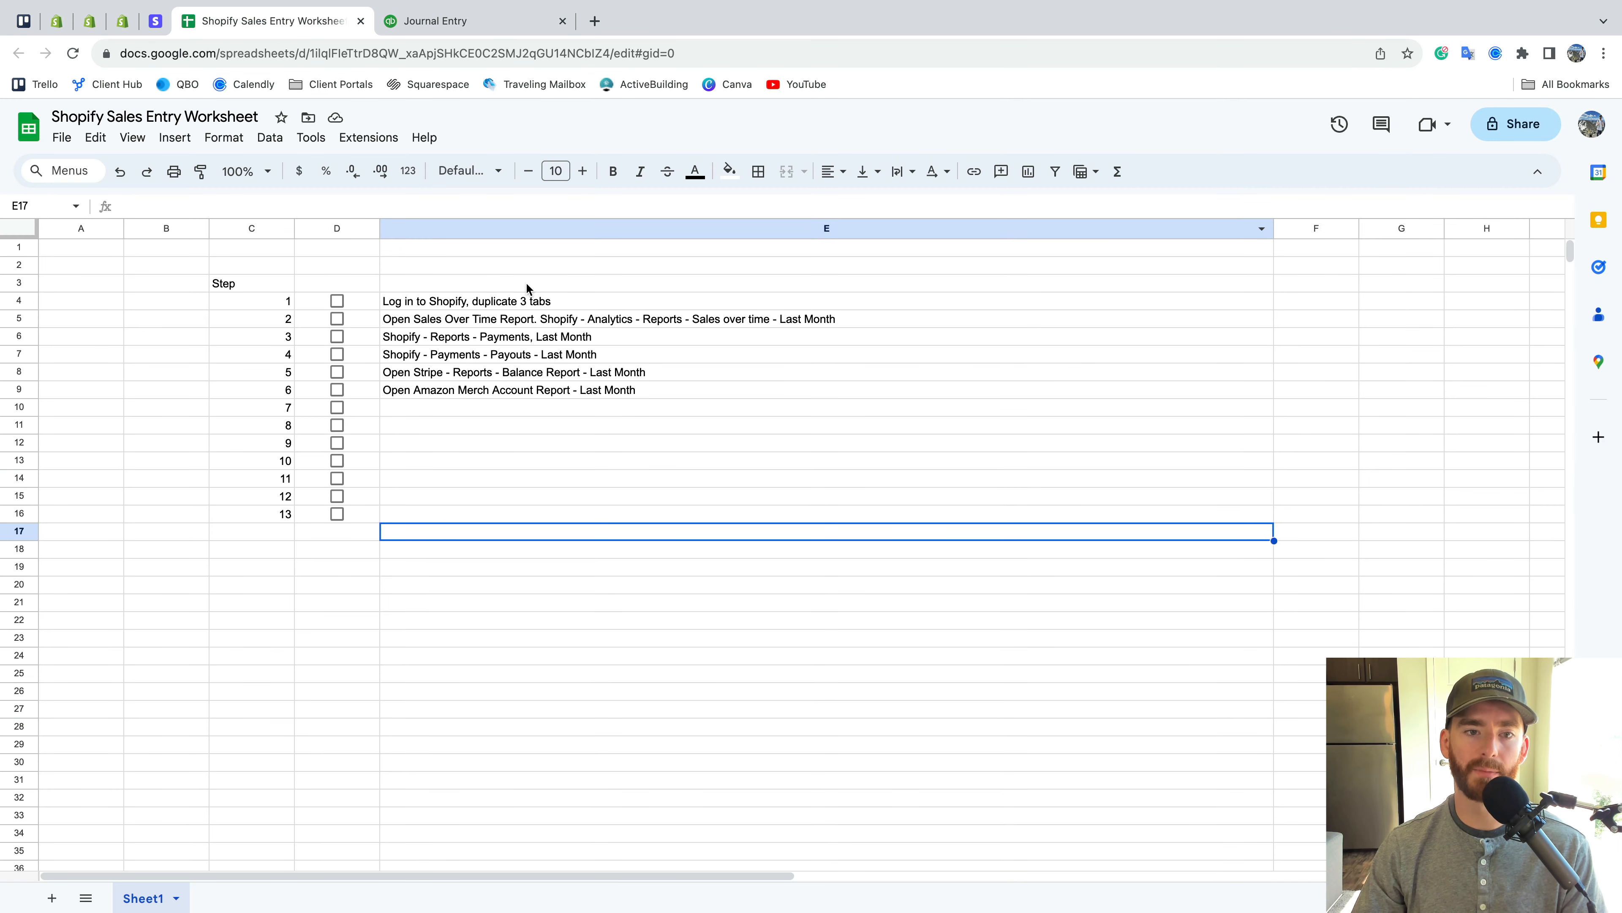
pyautogui.doubleClick(539, 408)
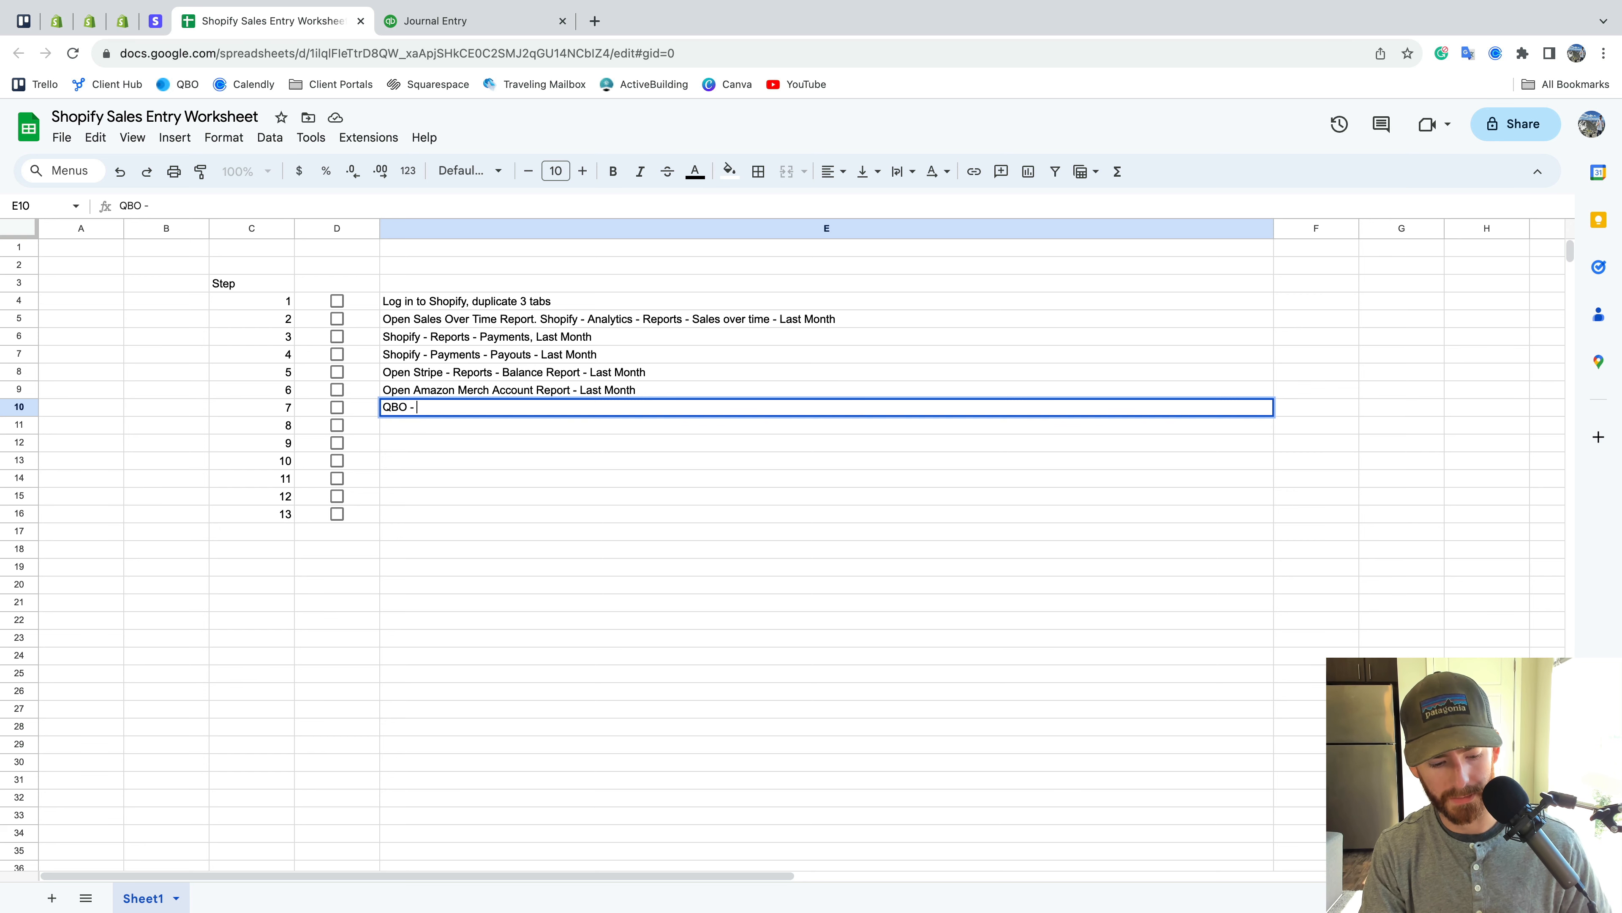
pyautogui.write('QBO - Template ')
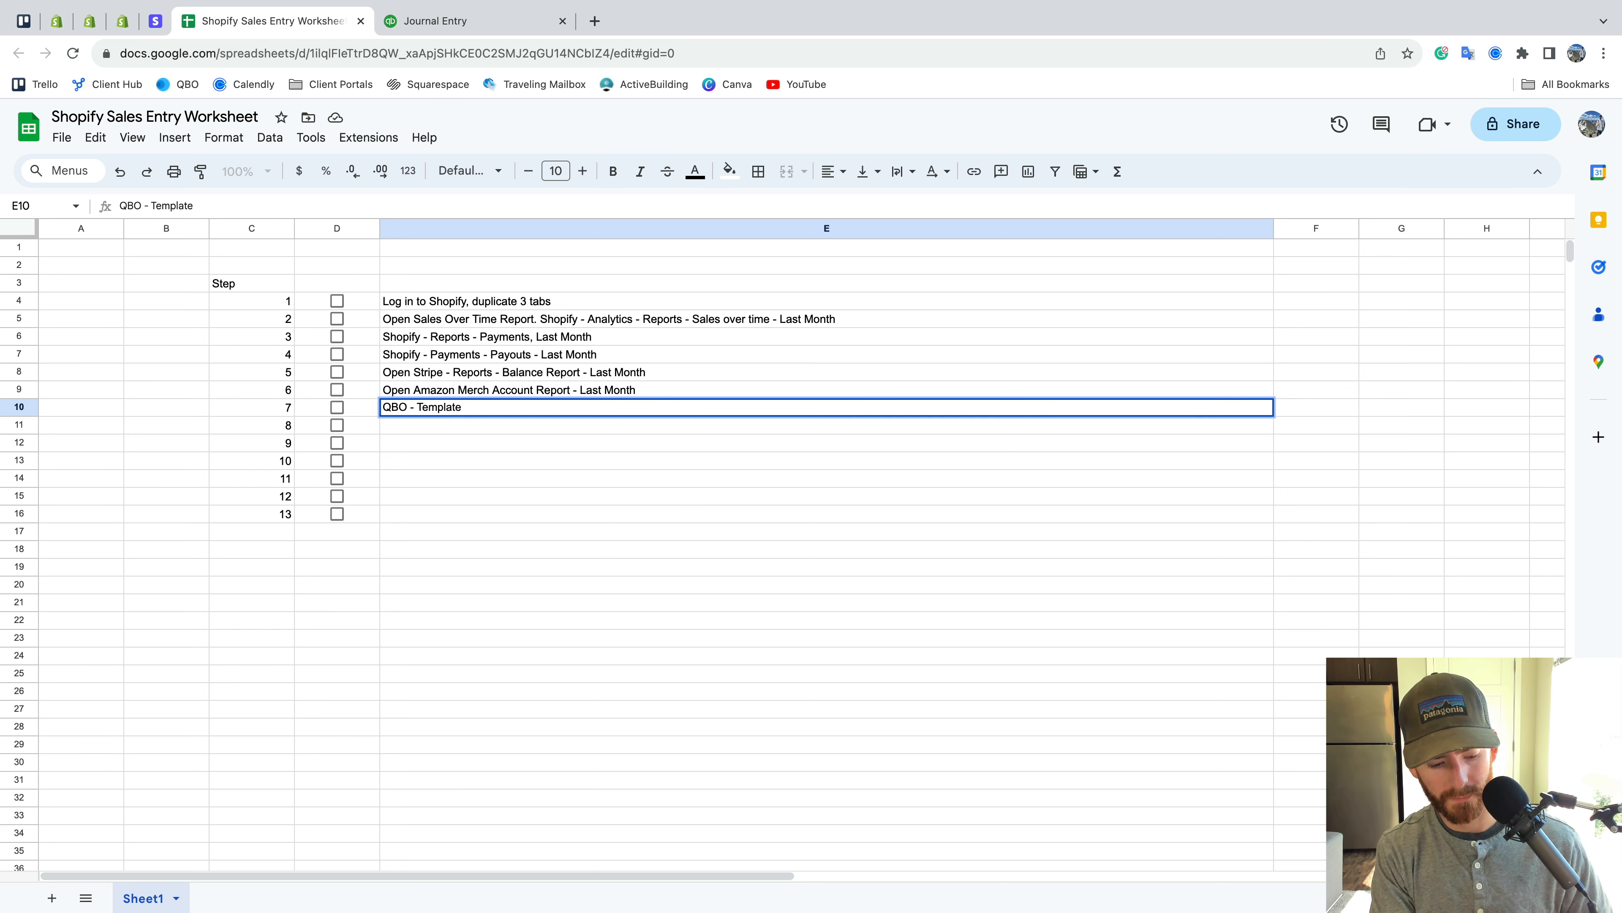
pyautogui.write('Shopify Sales - Enter last day')
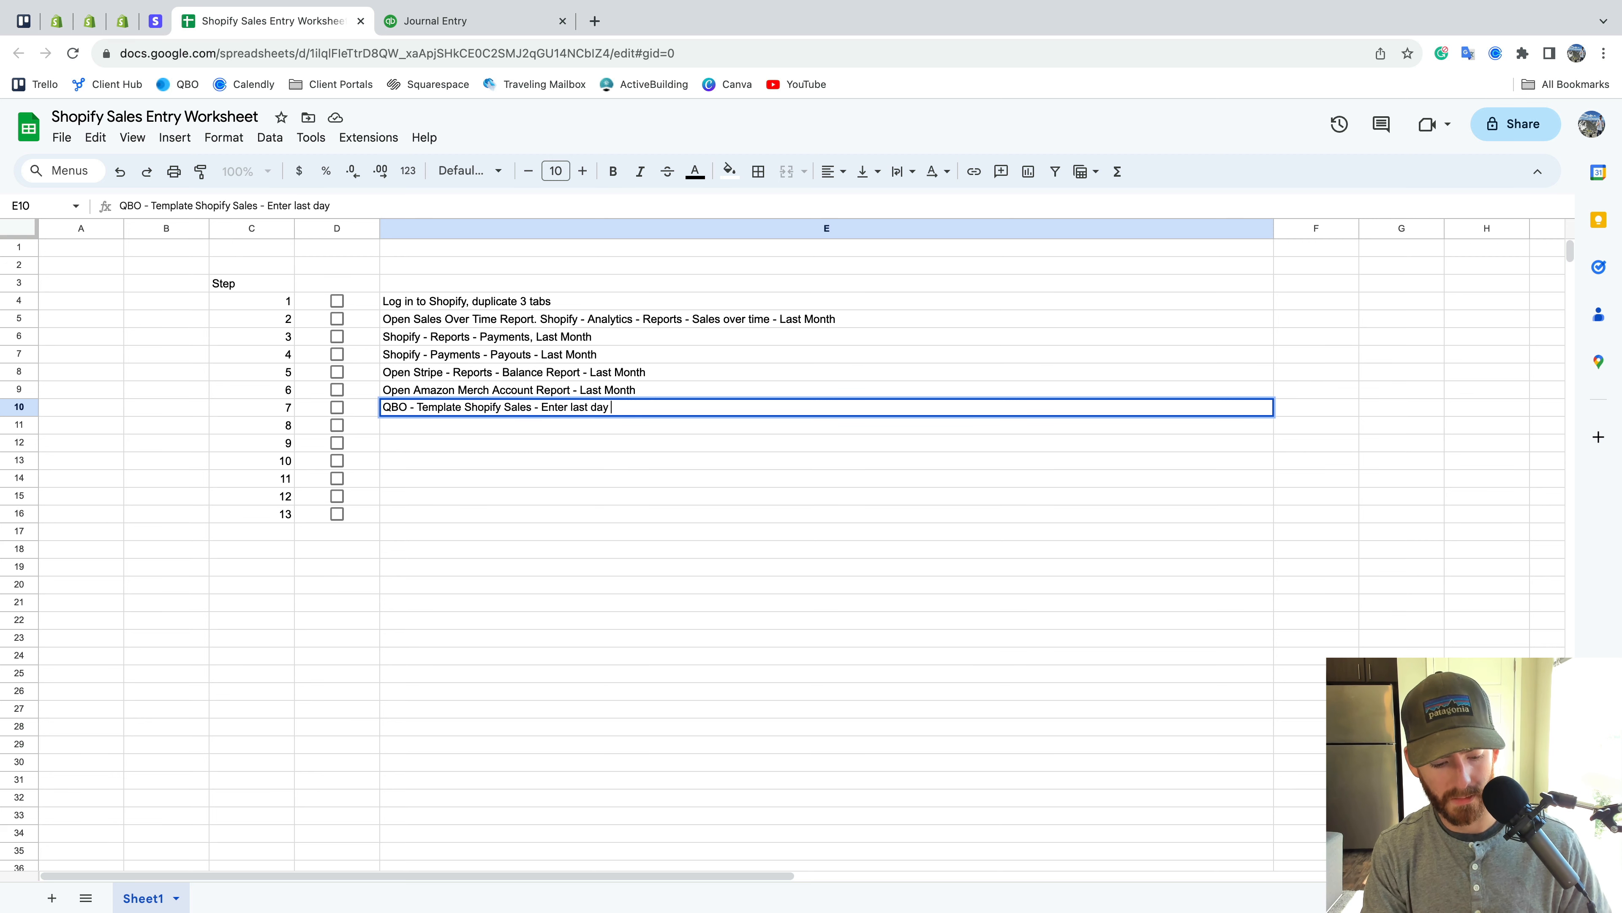
pyautogui.write(' of month')
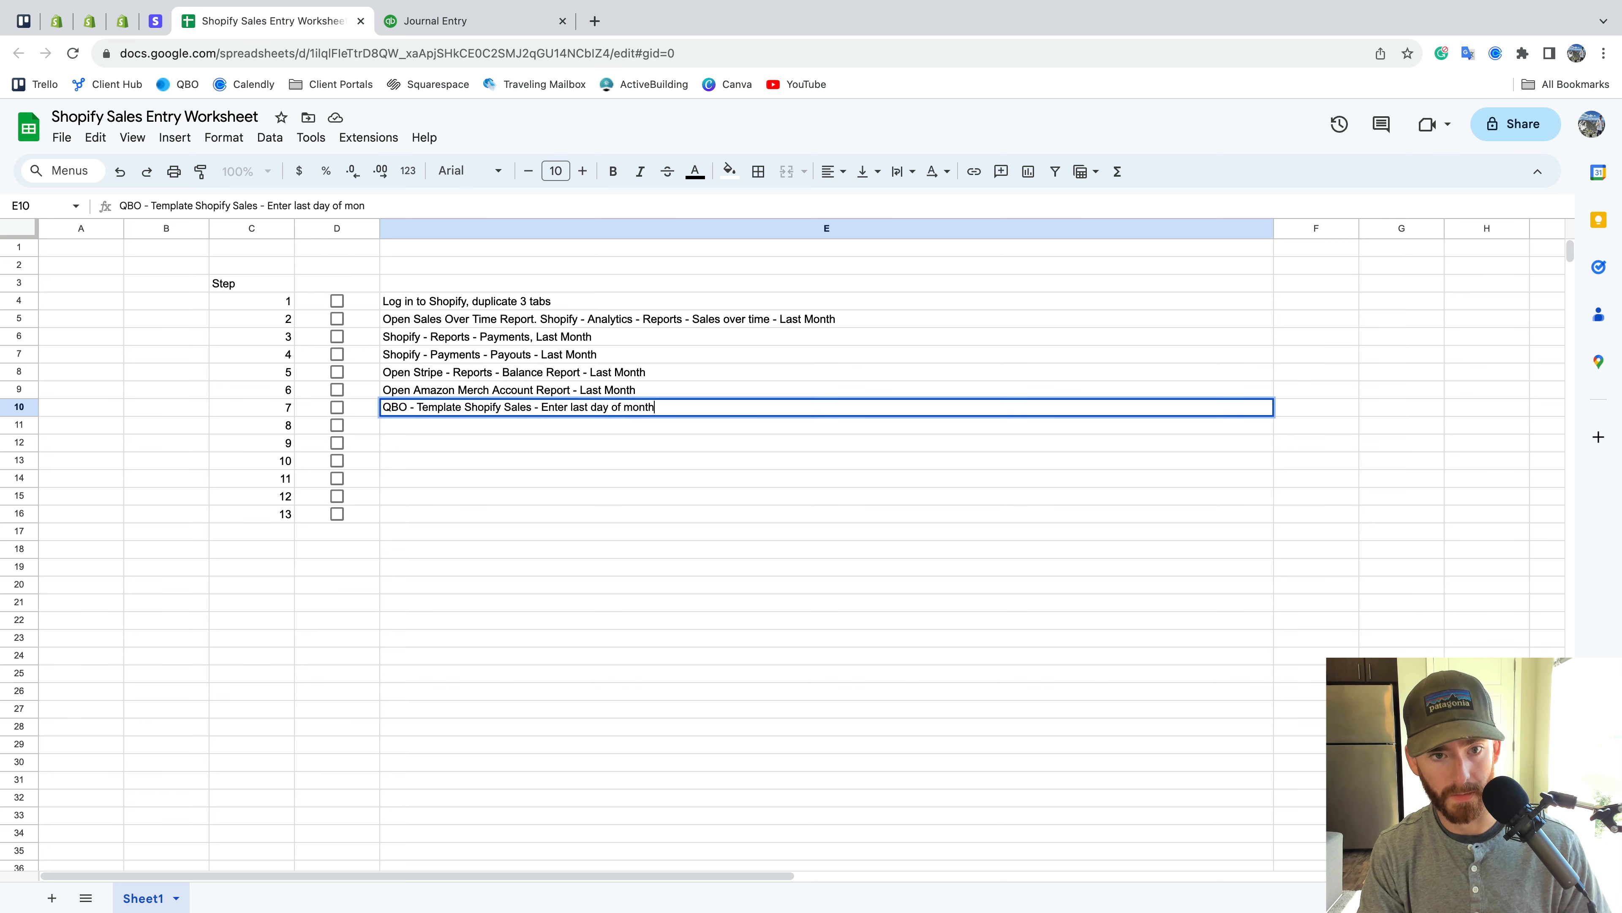
pyautogui.press('Return')
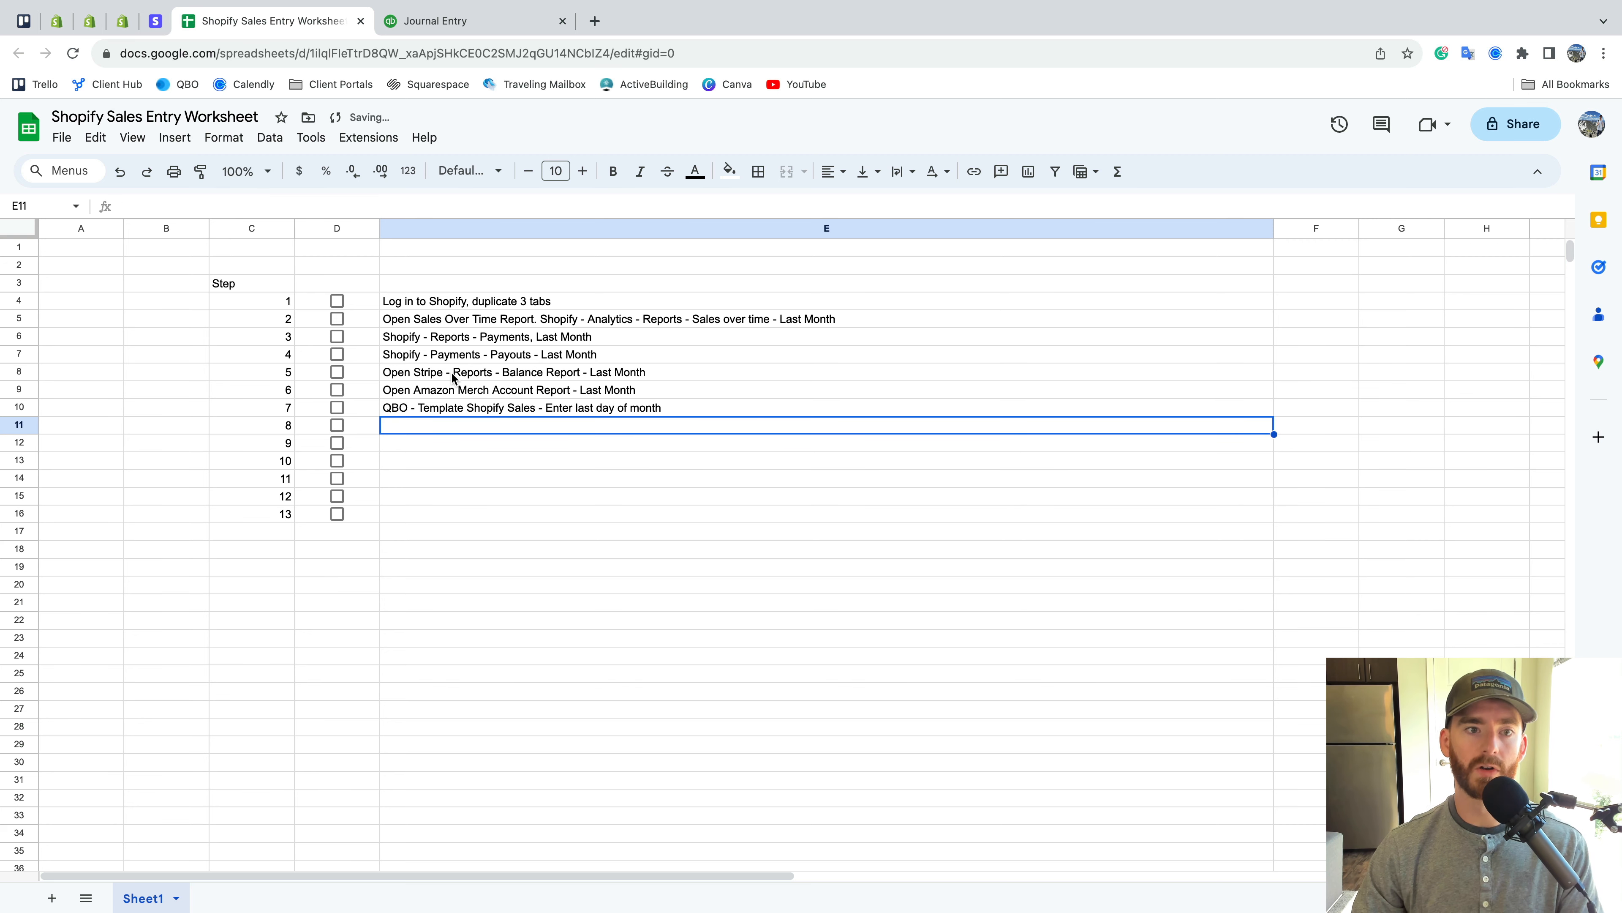
# Follow worksheet steps 1 and 2 by switching to Shopify's Sales over time report and setting its date range to May 1–May 31, 2023
pyautogui.click(516, 303)
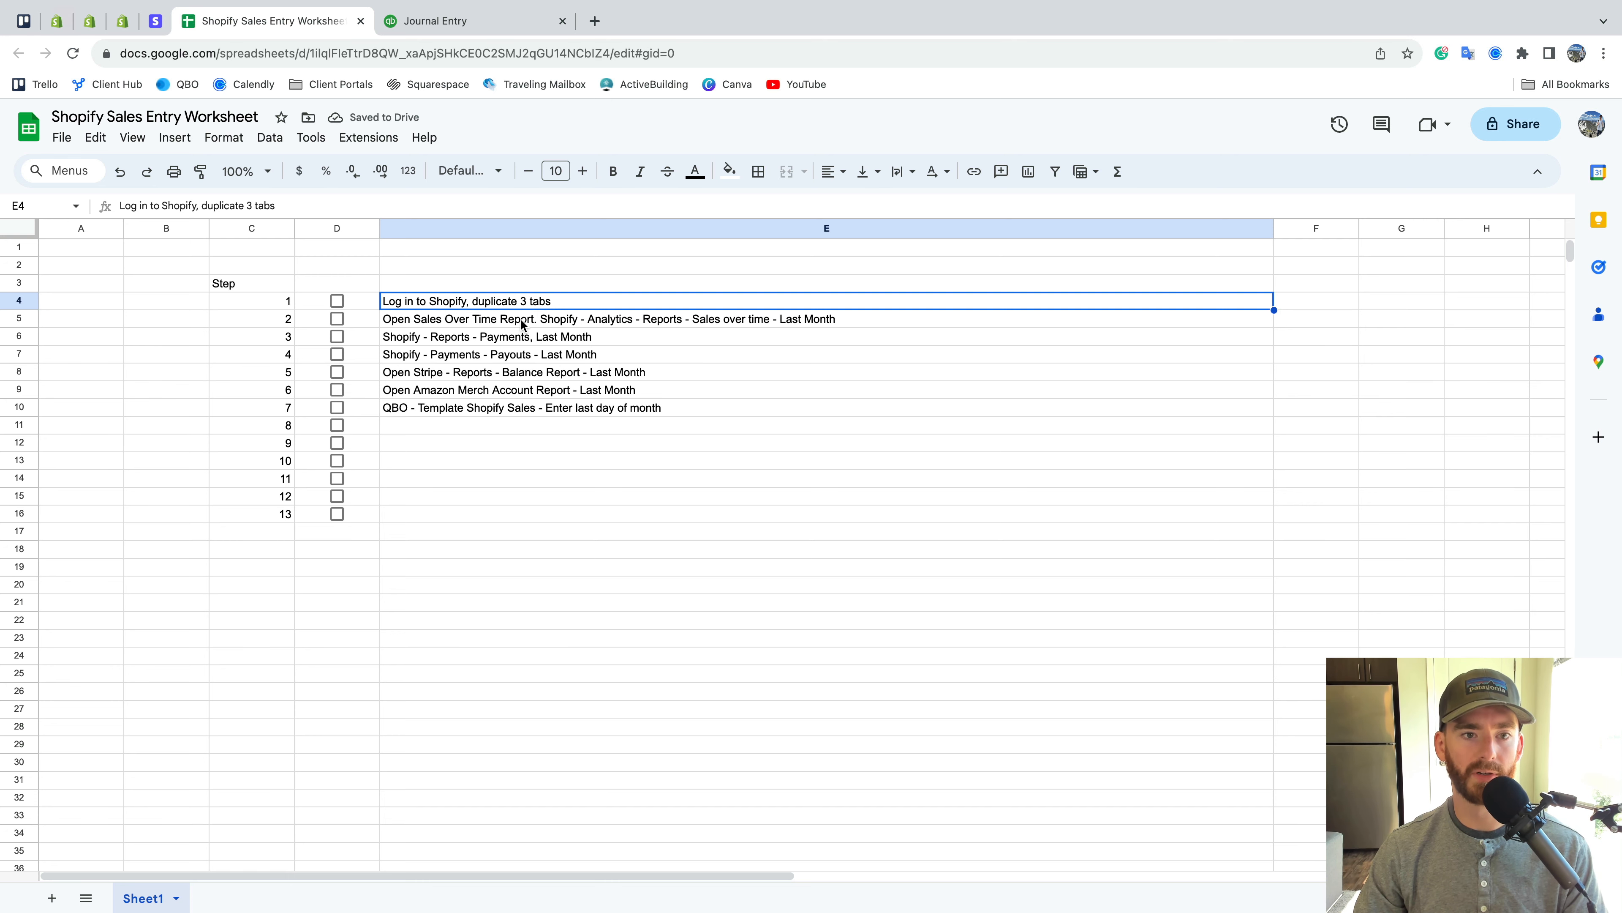
pyautogui.click(476, 327)
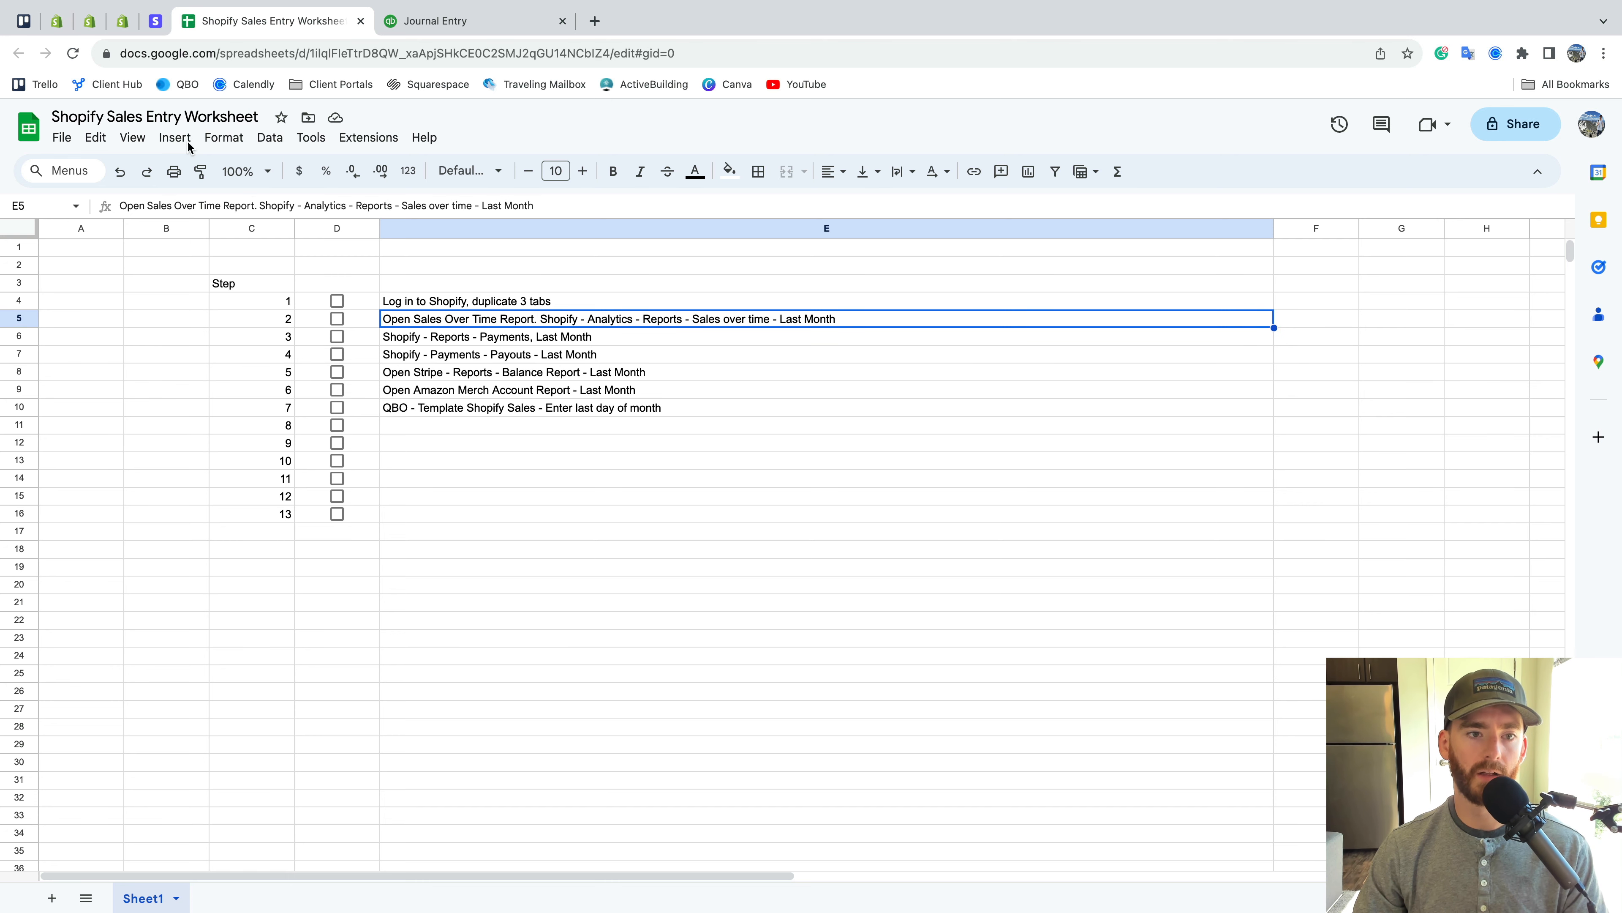
pyautogui.click(57, 20)
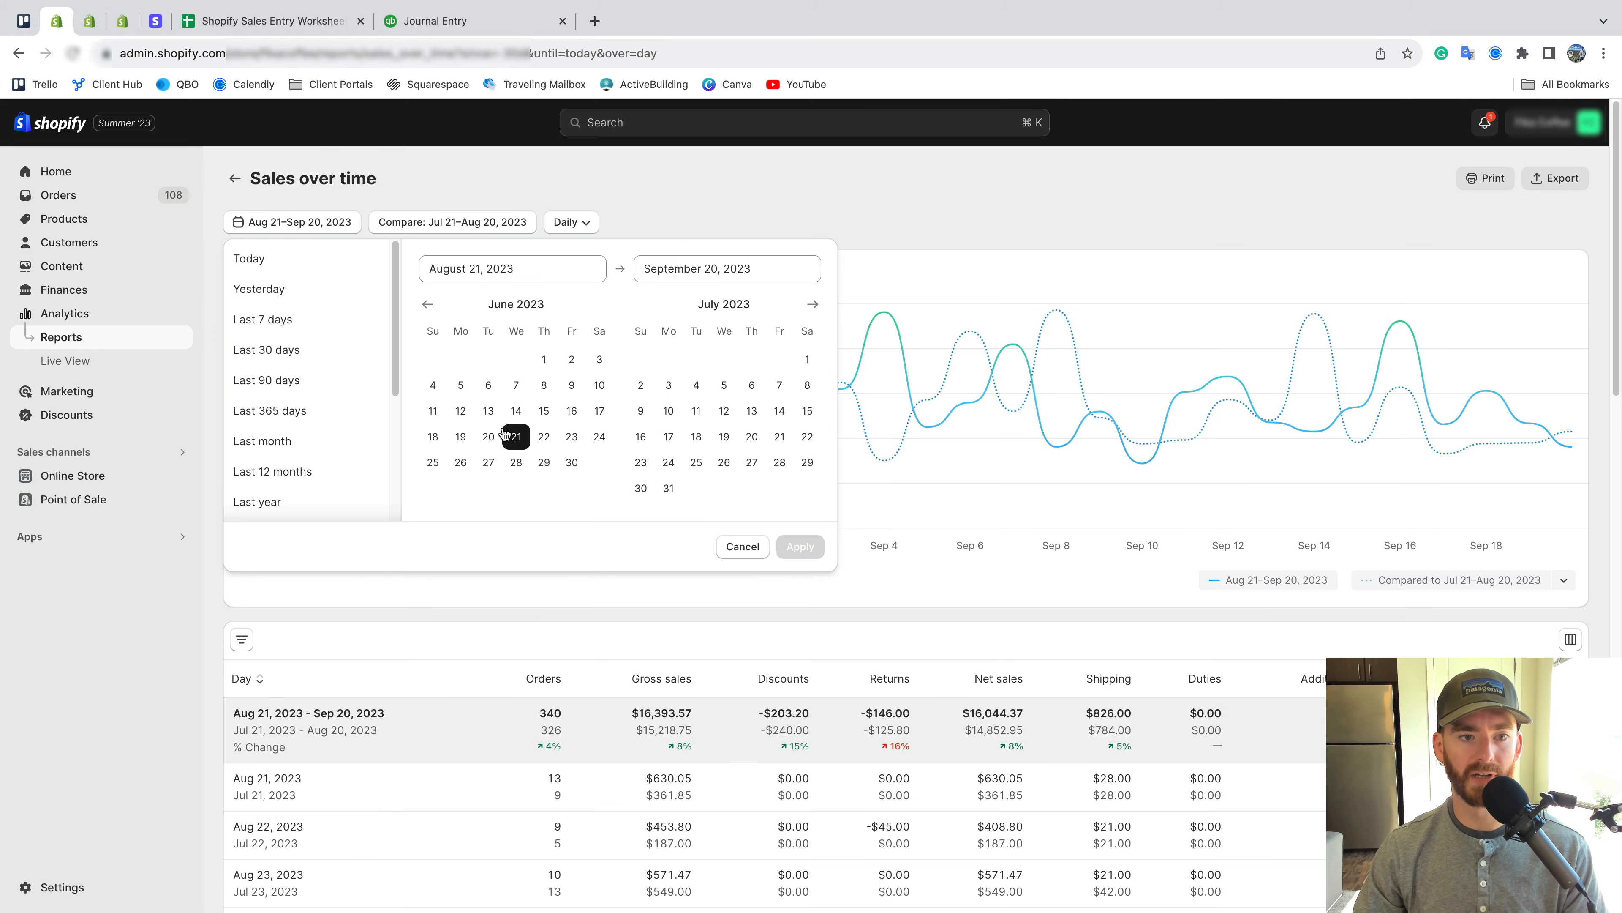
pyautogui.click(136, 504)
pyautogui.click(97, 342)
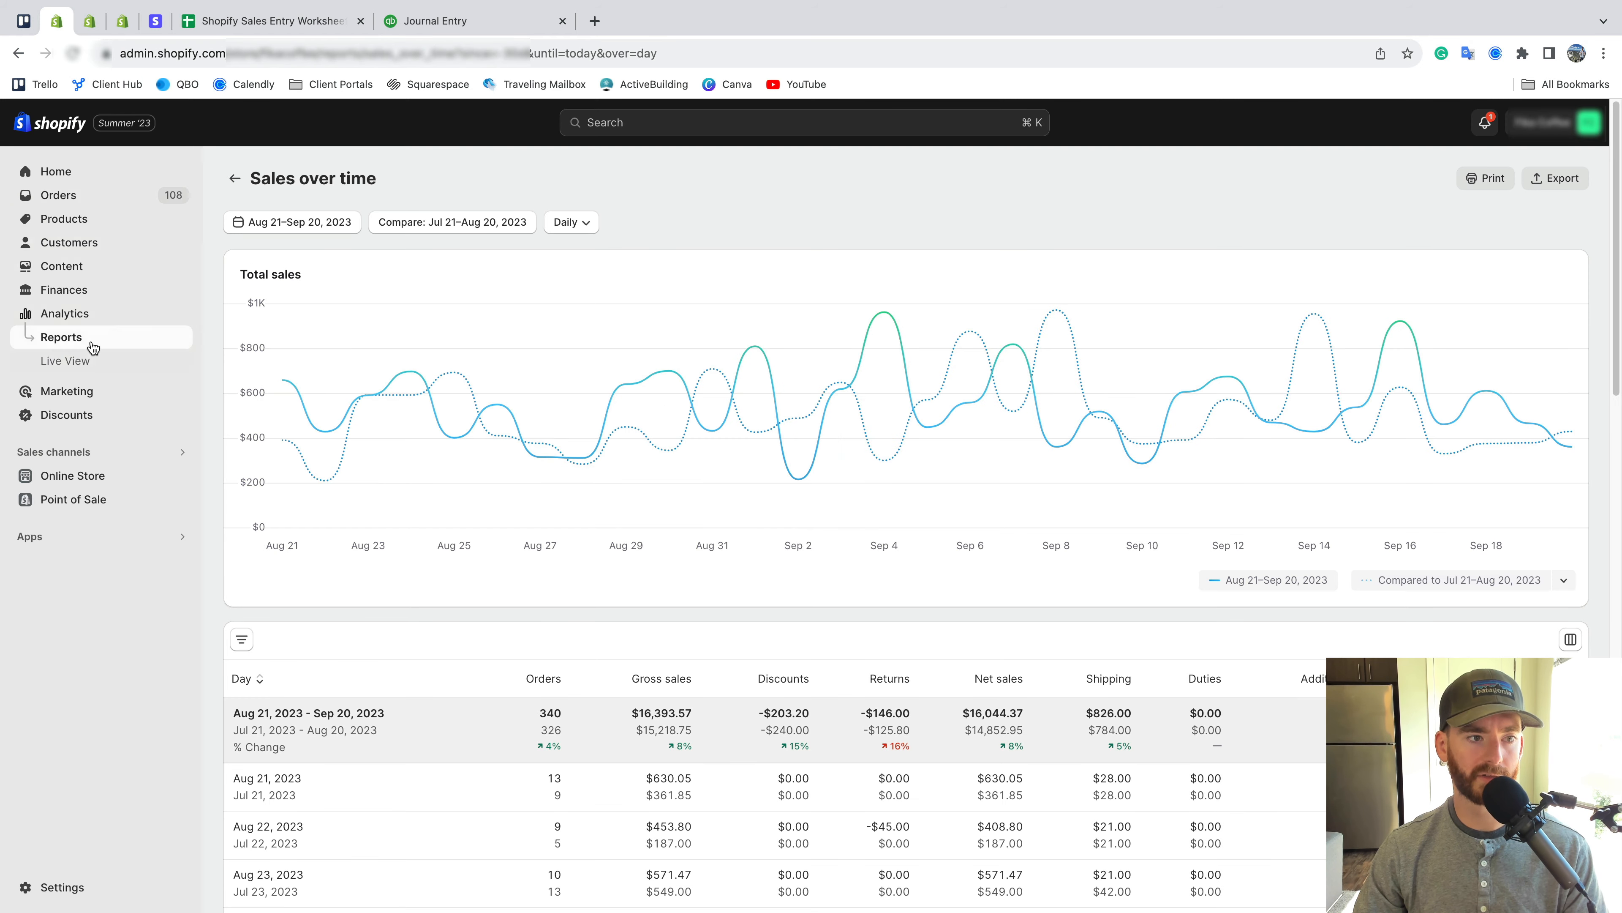
pyautogui.click(297, 330)
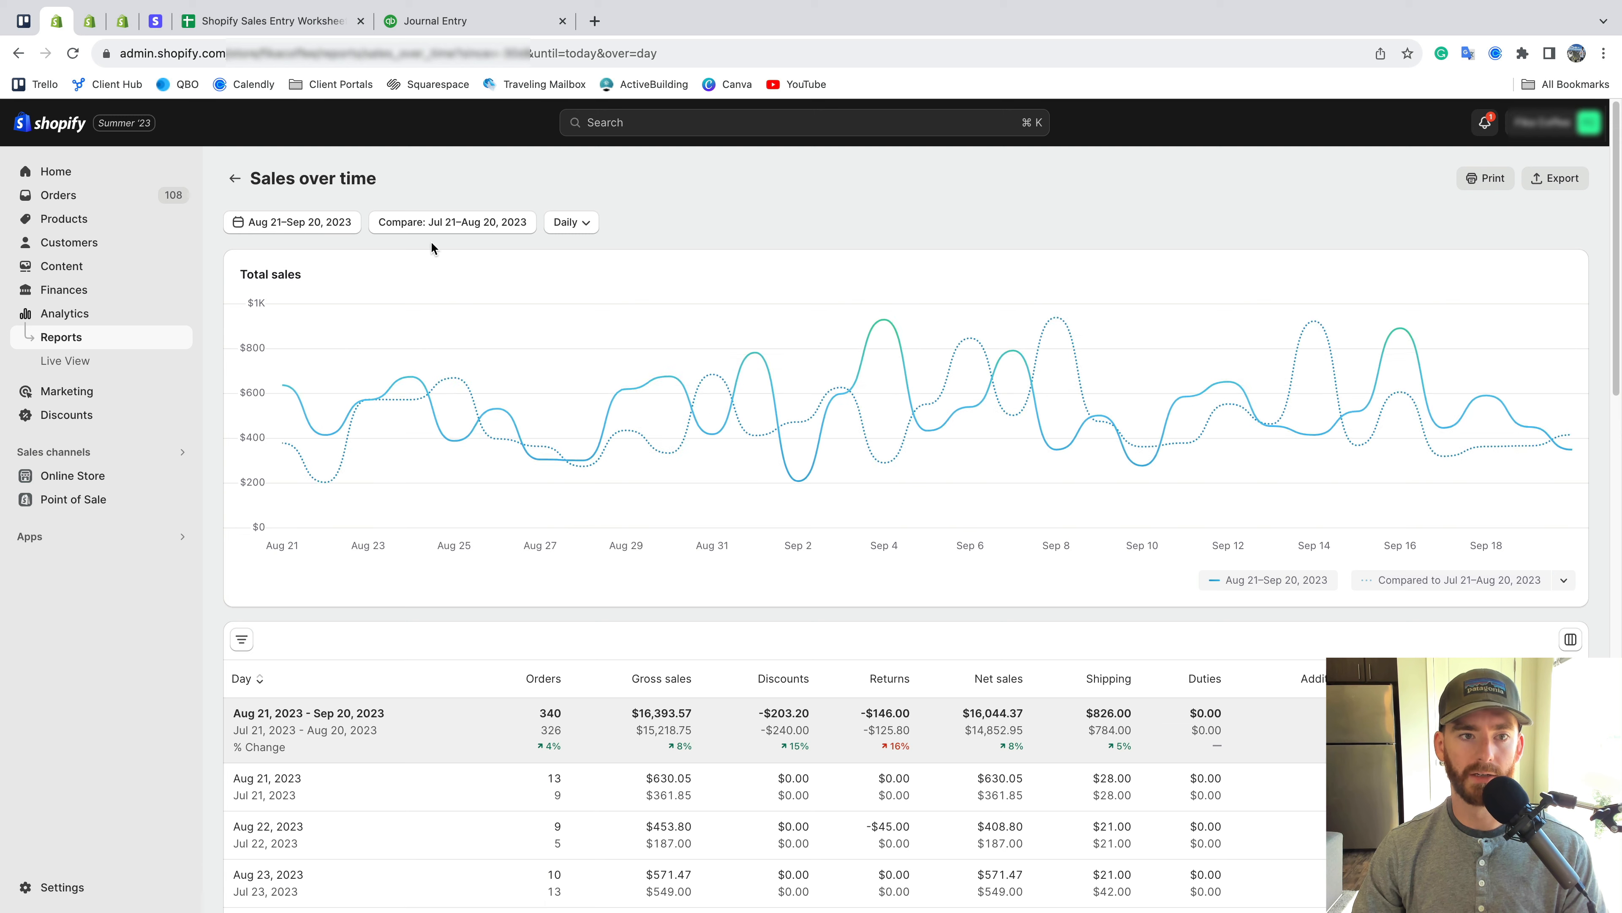
pyautogui.click(425, 225)
pyautogui.click(323, 225)
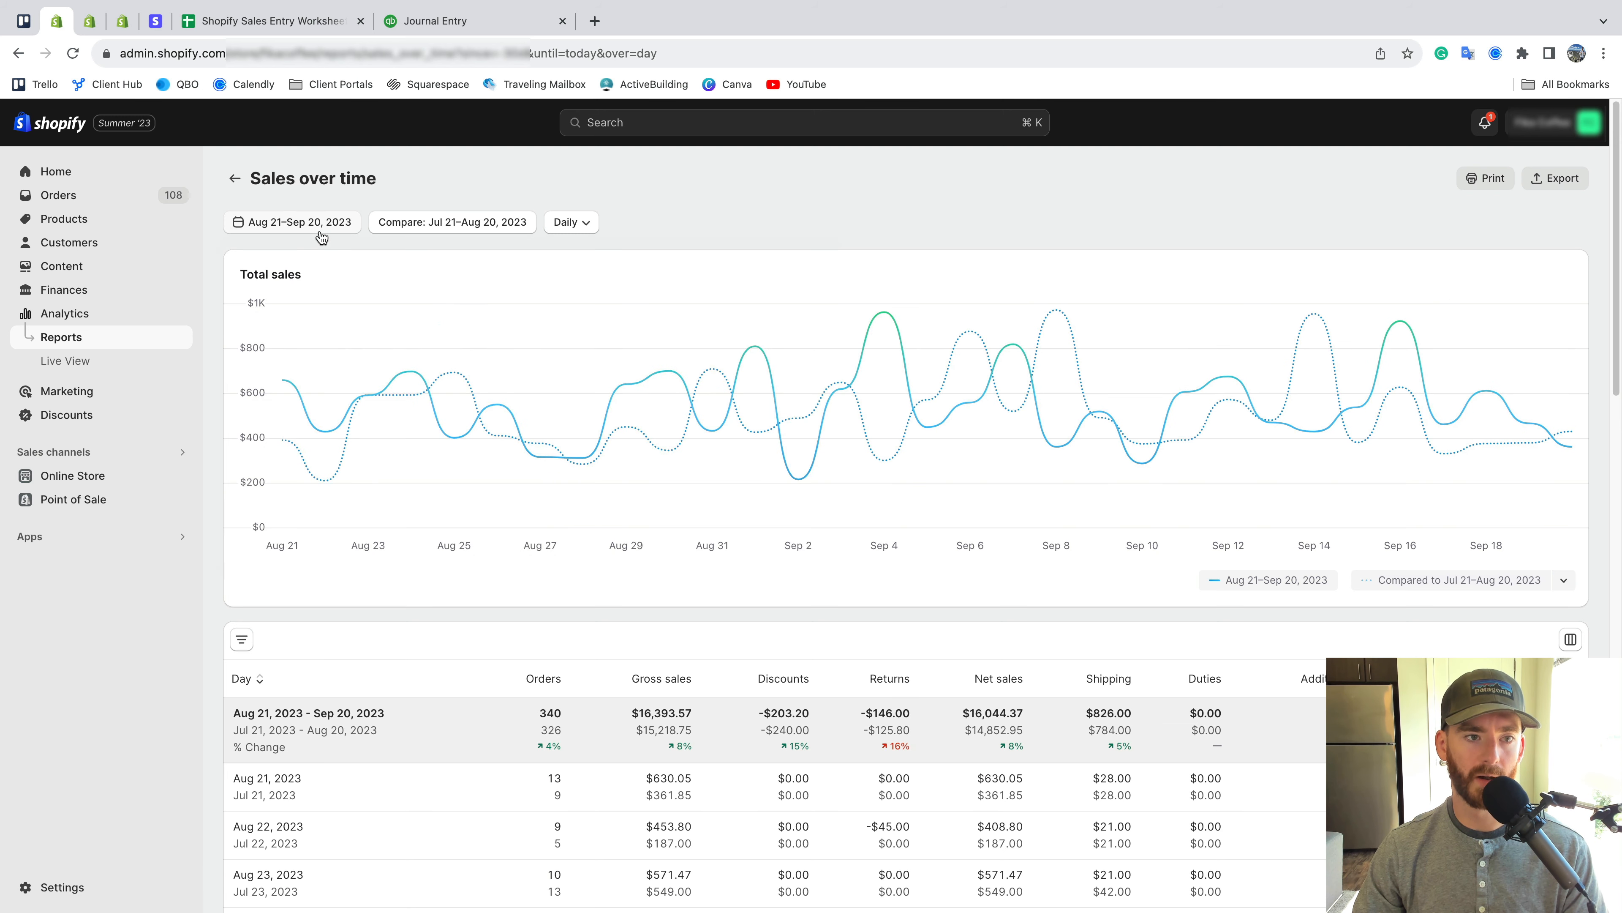
pyautogui.click(427, 303)
pyautogui.click(427, 303)
pyautogui.click(427, 303)
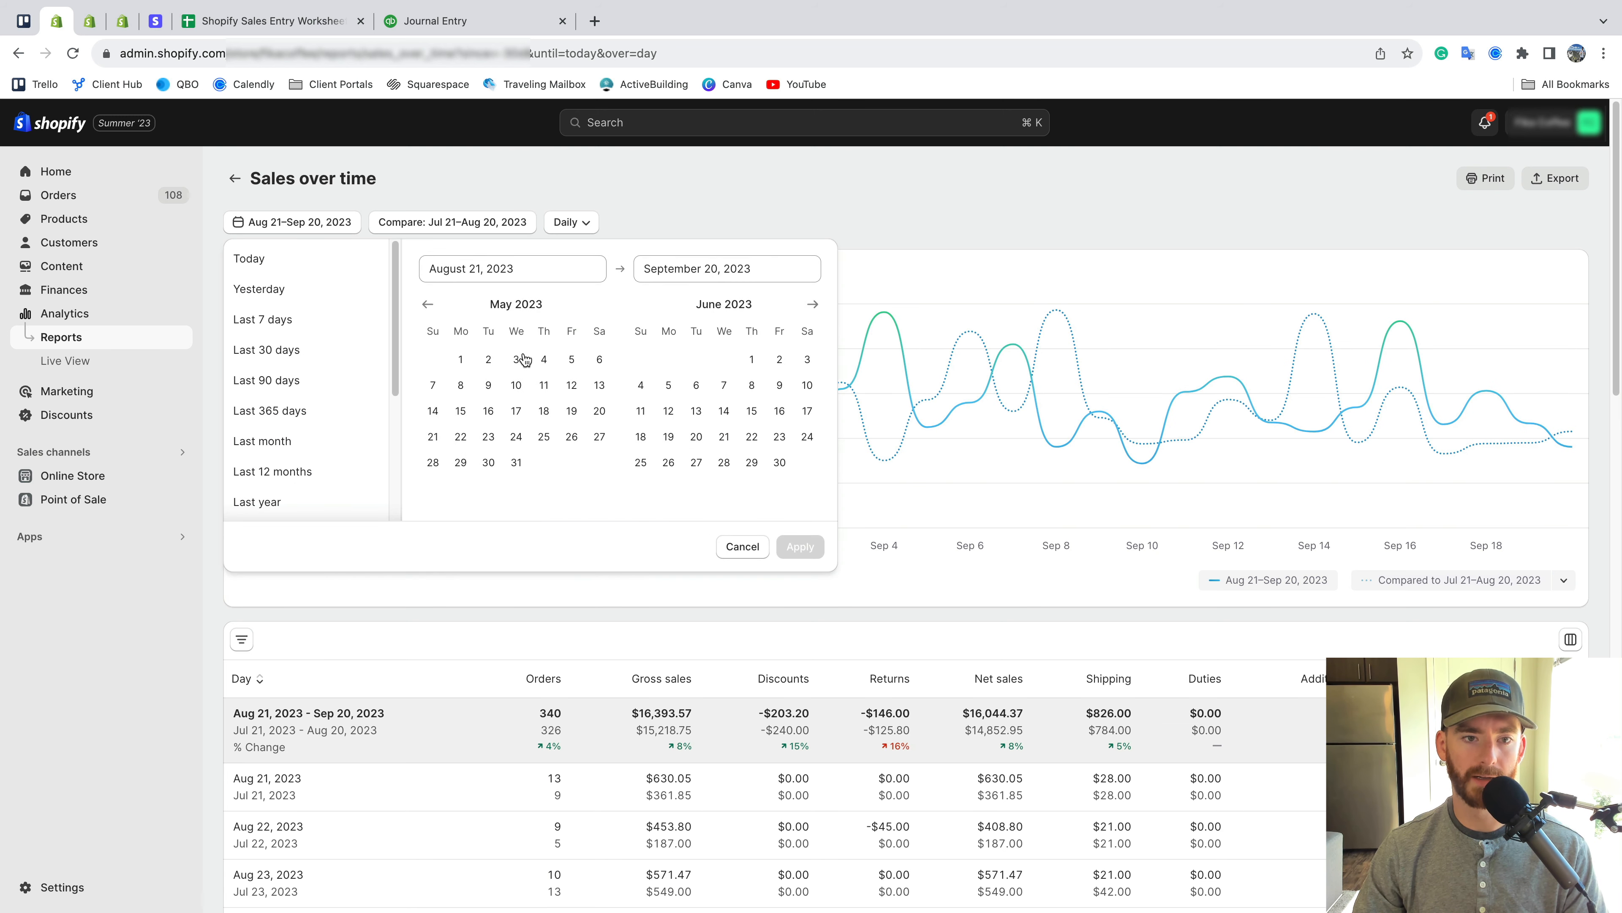
pyautogui.click(488, 359)
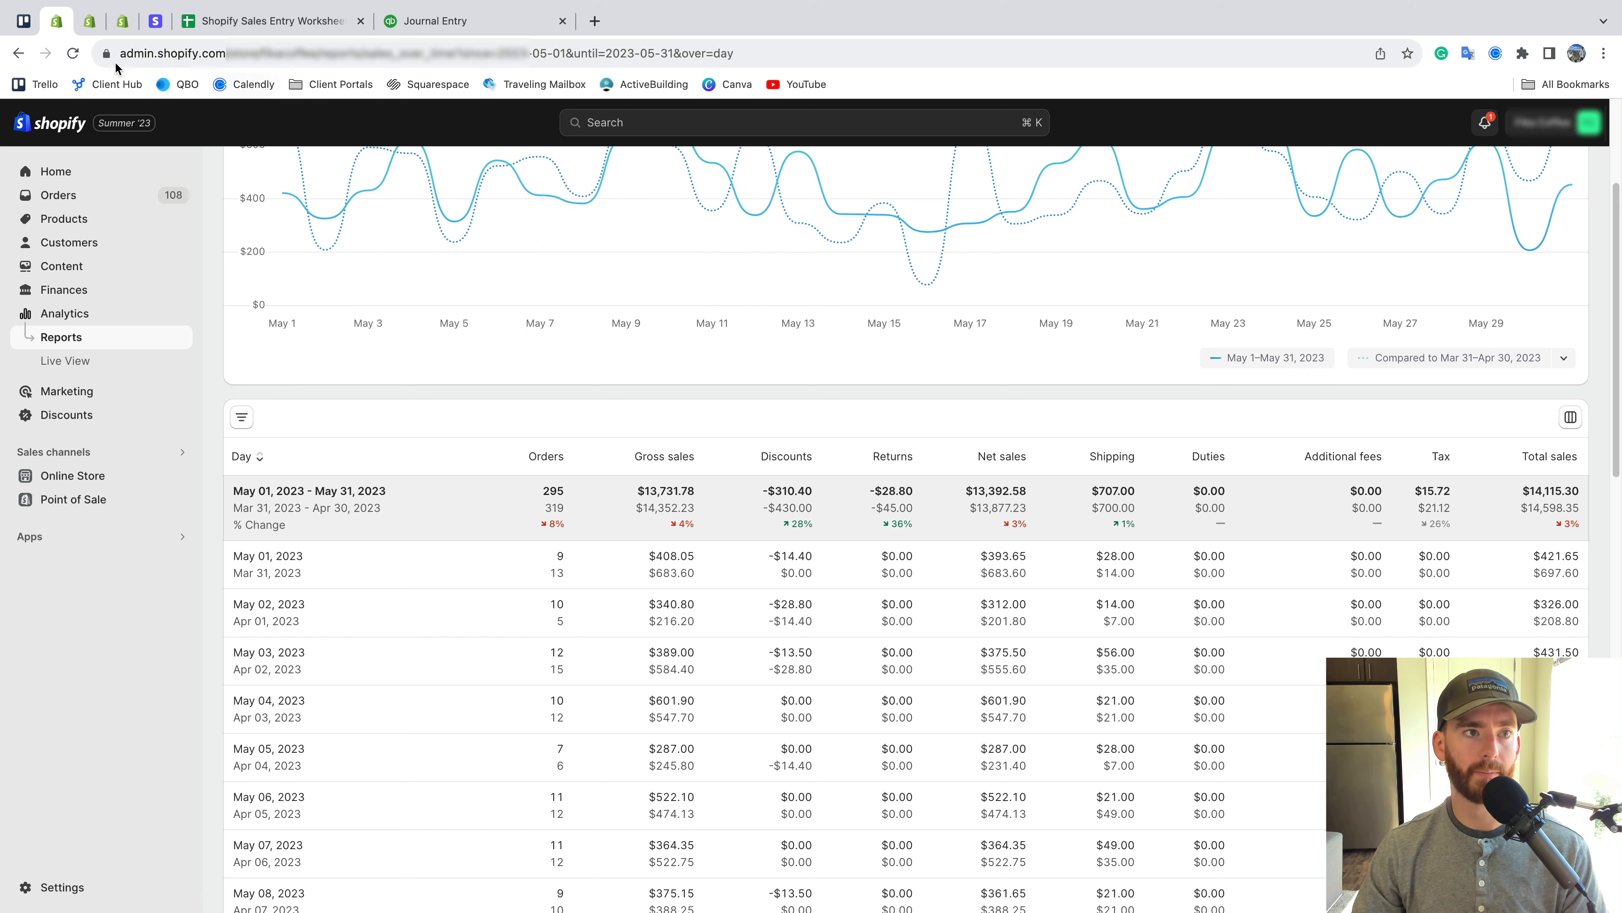
# Return to the Google Sheets worksheet and tick the checkboxes for steps 1 and 2 in cells D4 and D5
pyautogui.click(309, 26)
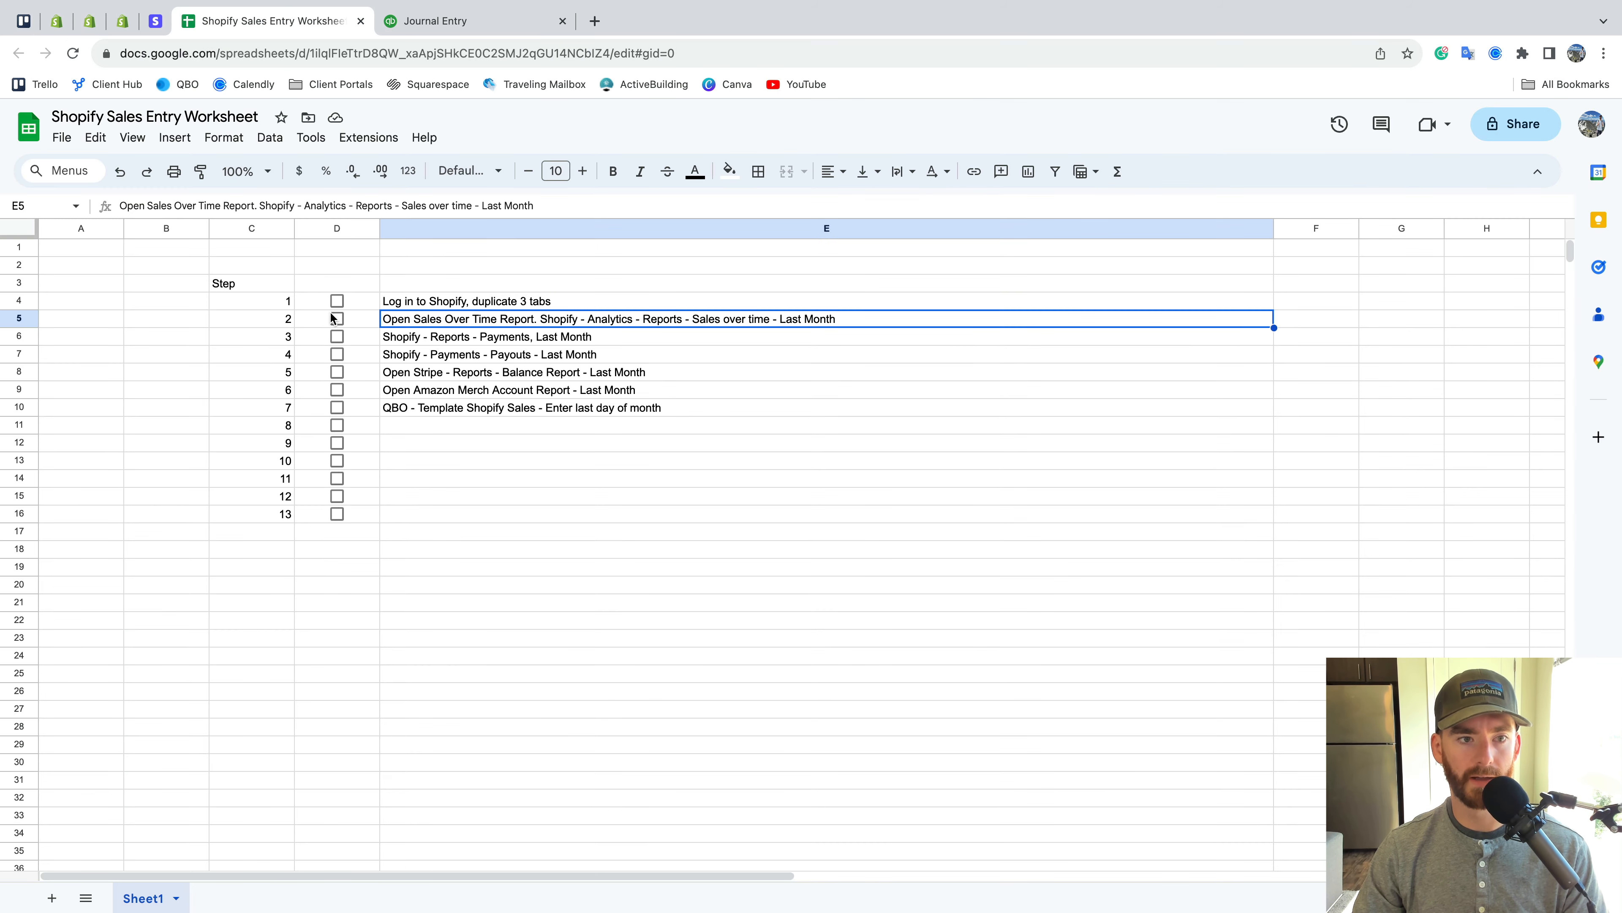
pyautogui.click(337, 283)
pyautogui.click(337, 301)
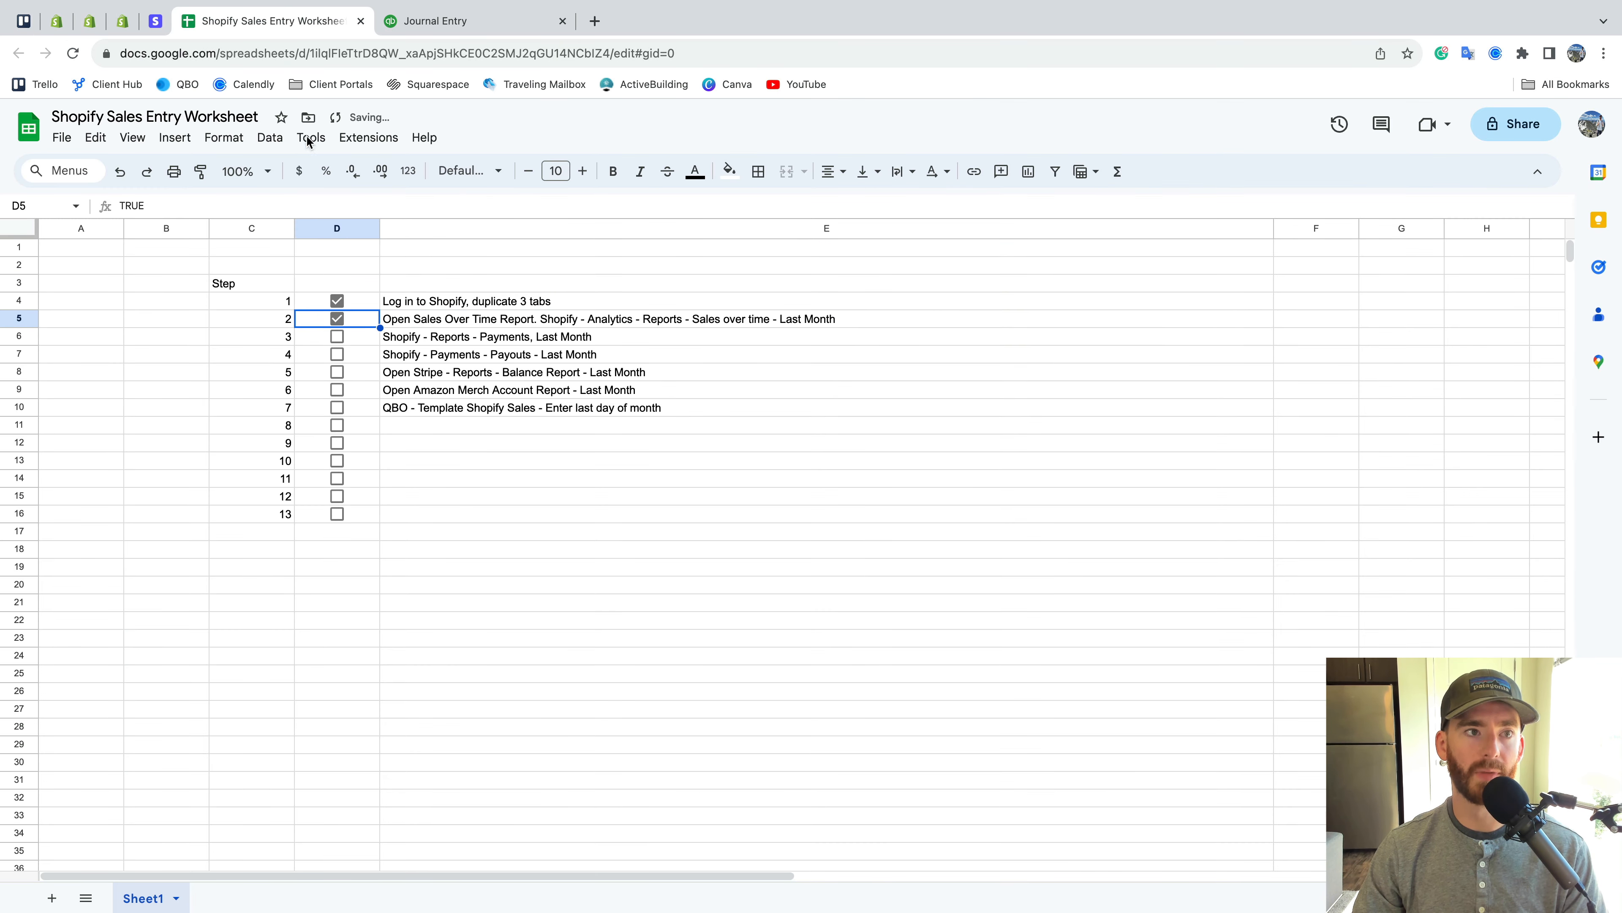
# Follow worksheet step 3 by setting Shopify's Payments report to May 1–May 31, 2023, and tick its checkbox in worksheet cell D6
pyautogui.click(89, 21)
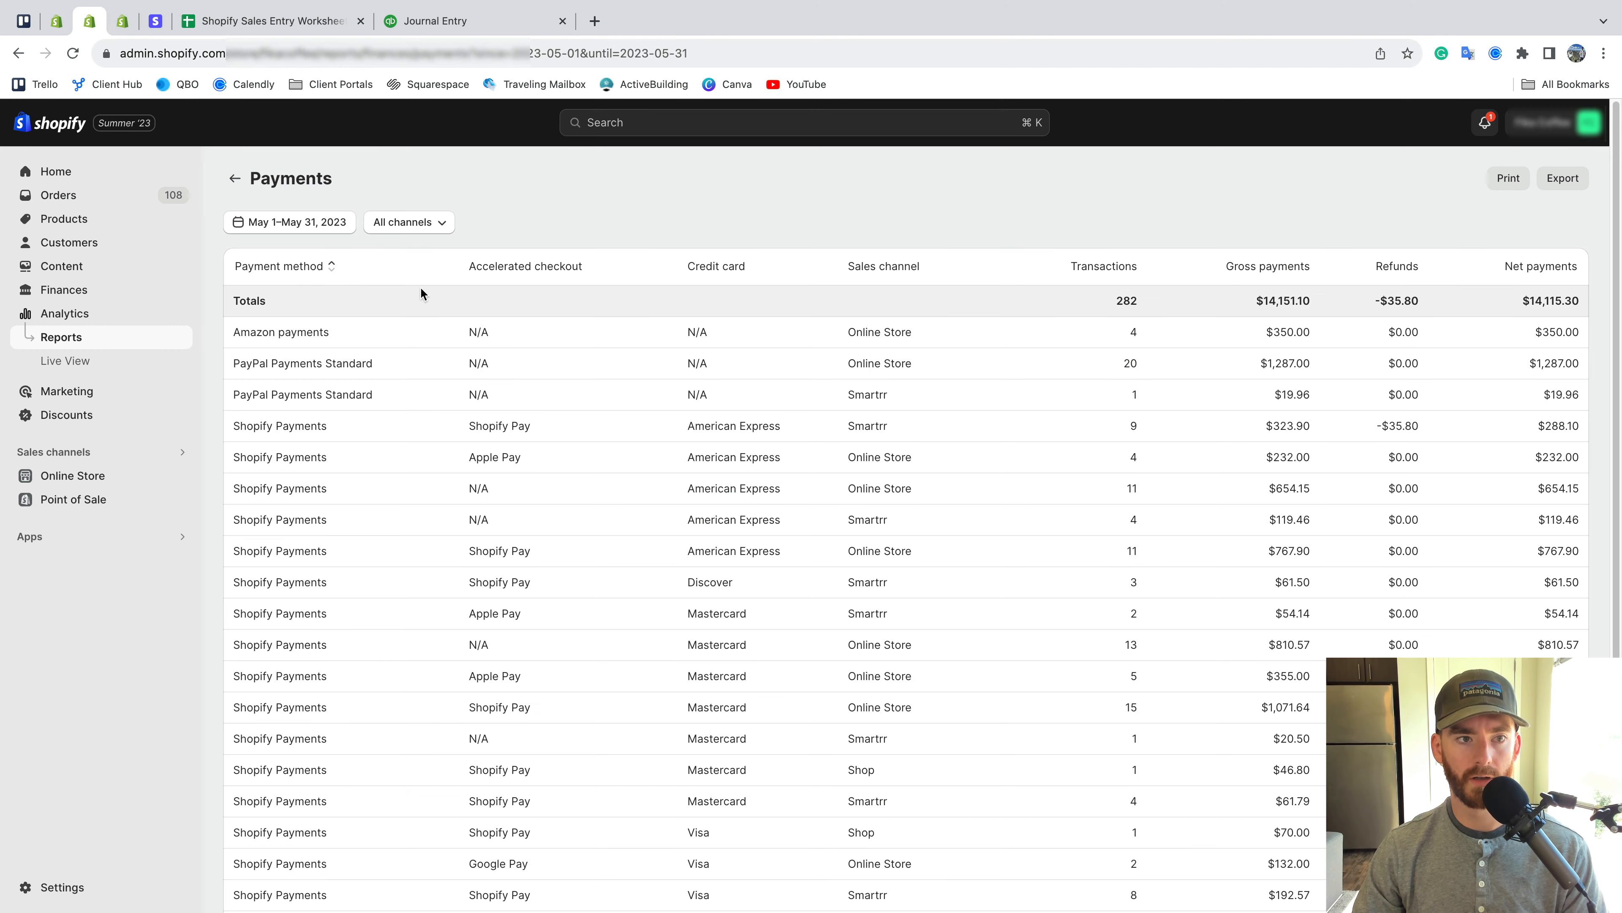
pyautogui.click(67, 343)
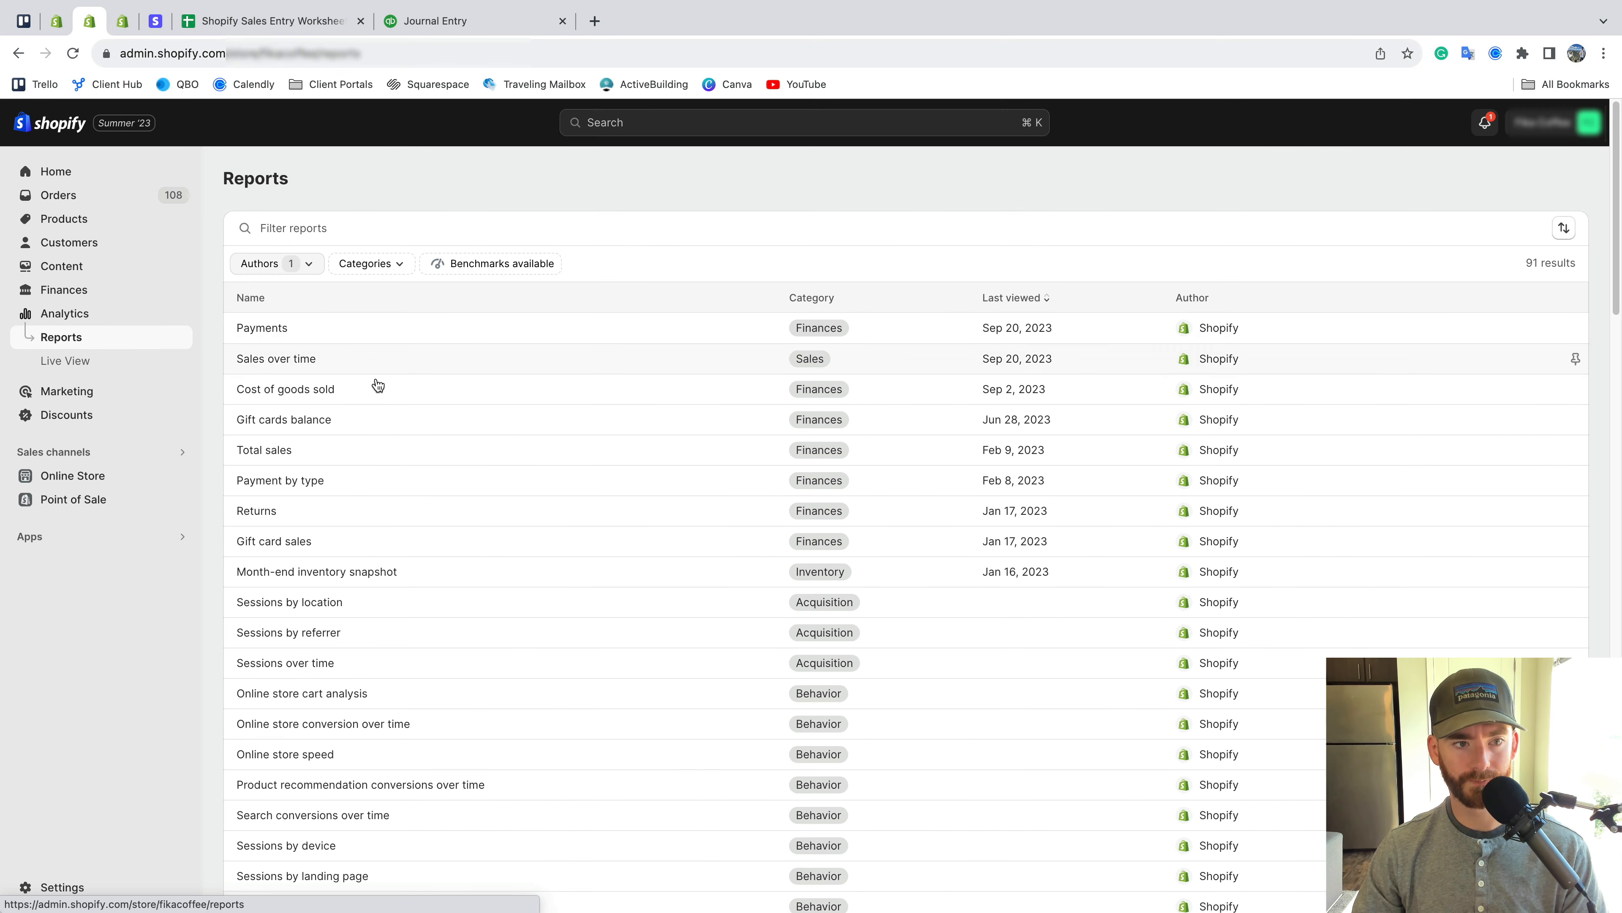
pyautogui.click(279, 327)
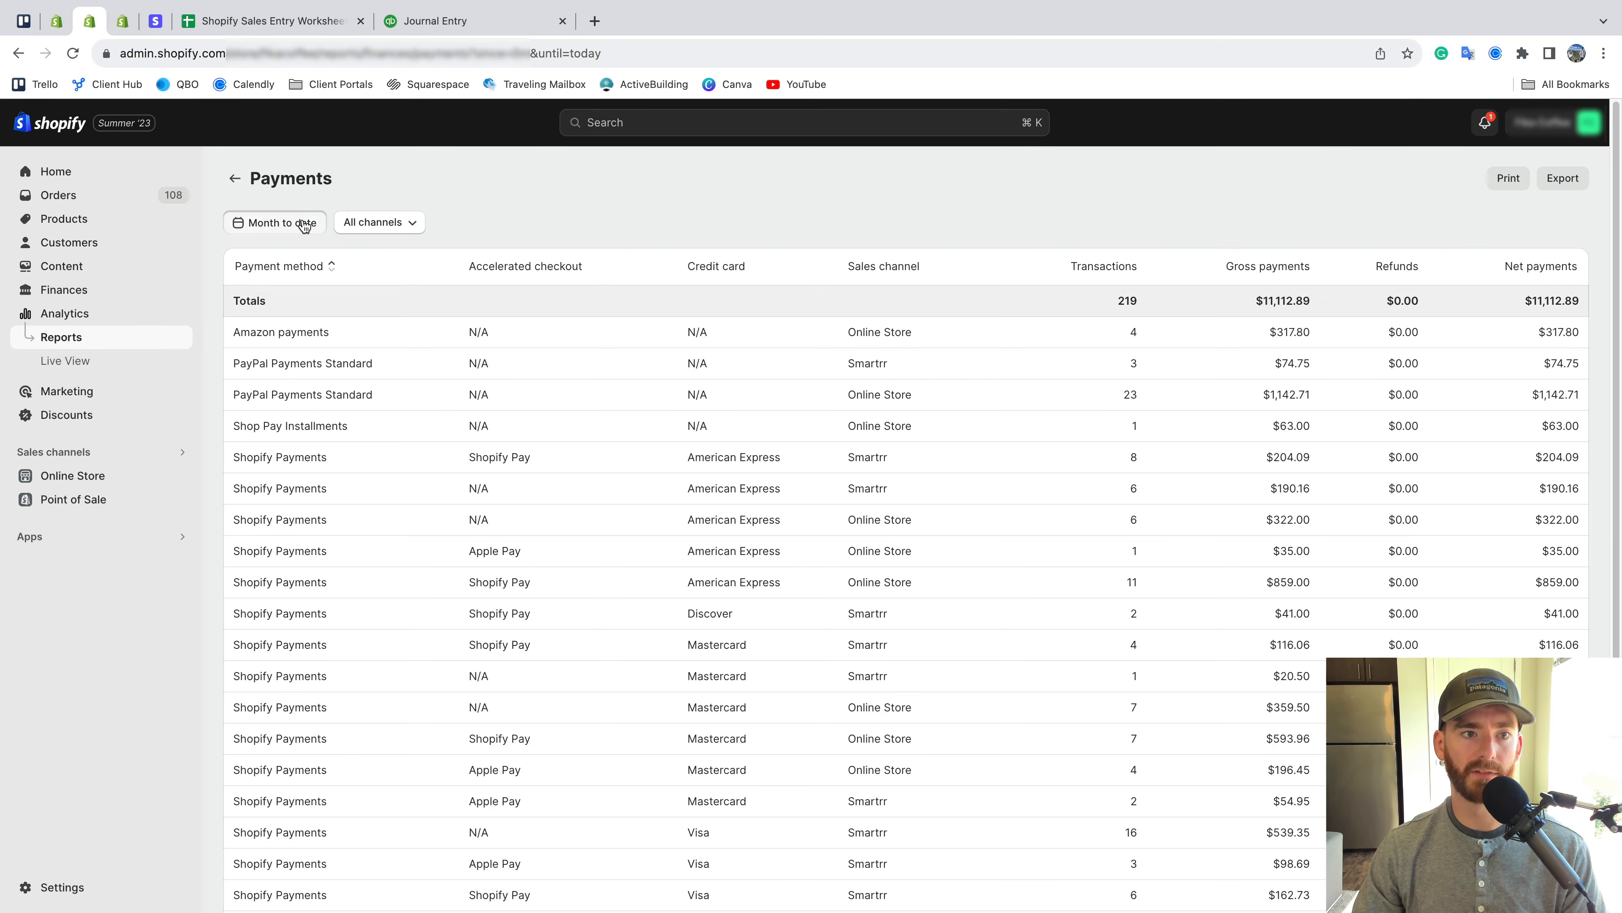
pyautogui.click(300, 222)
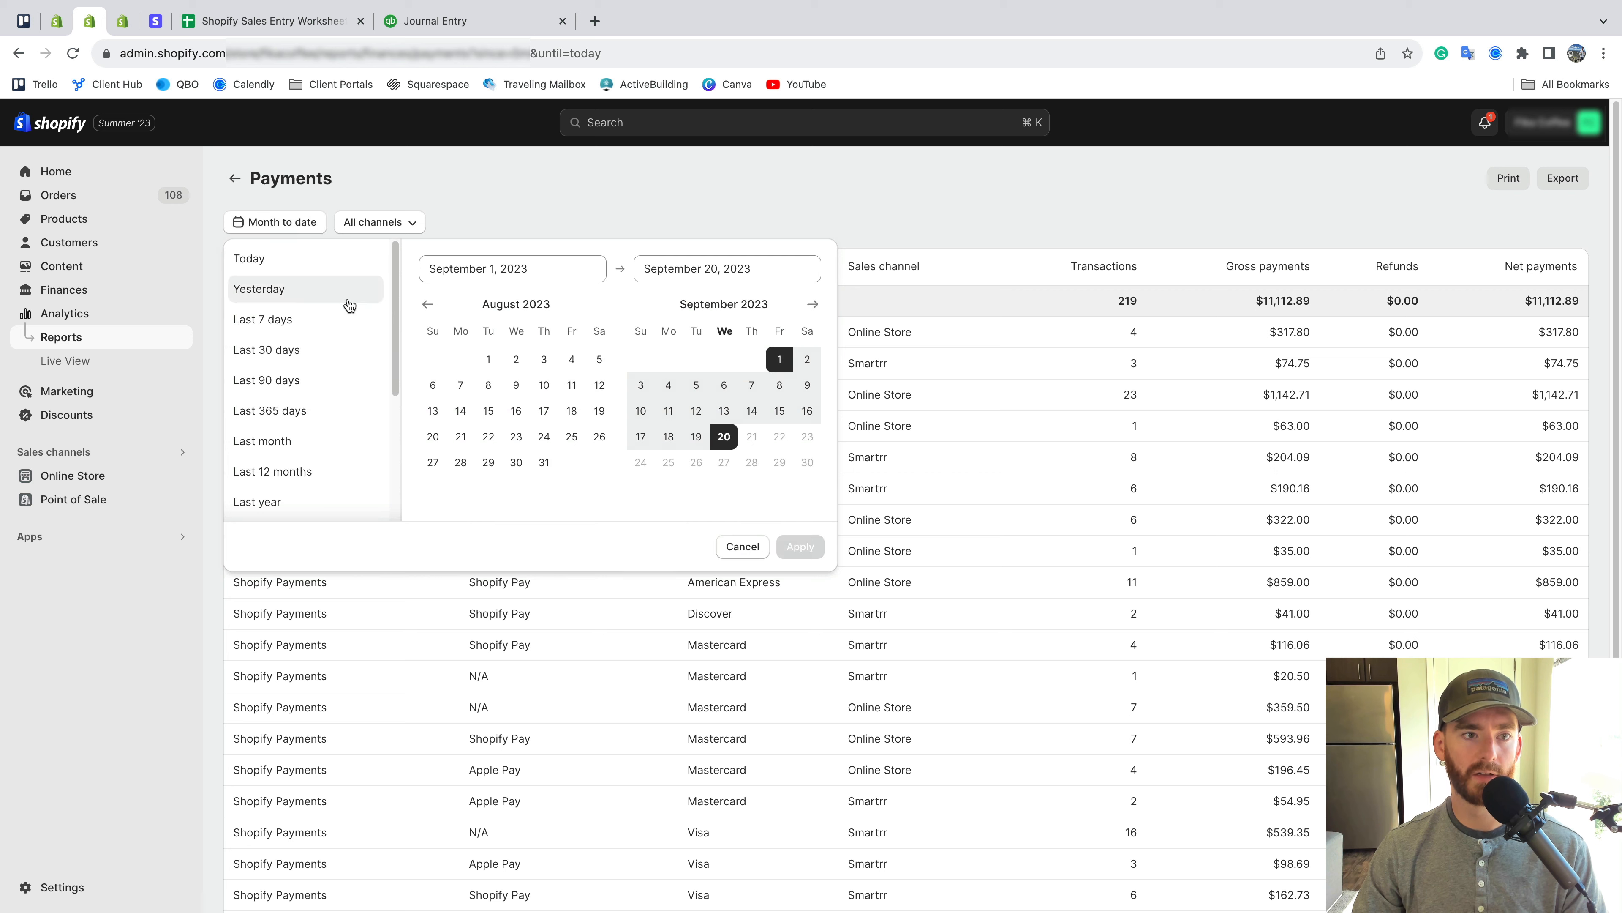
pyautogui.click(424, 305)
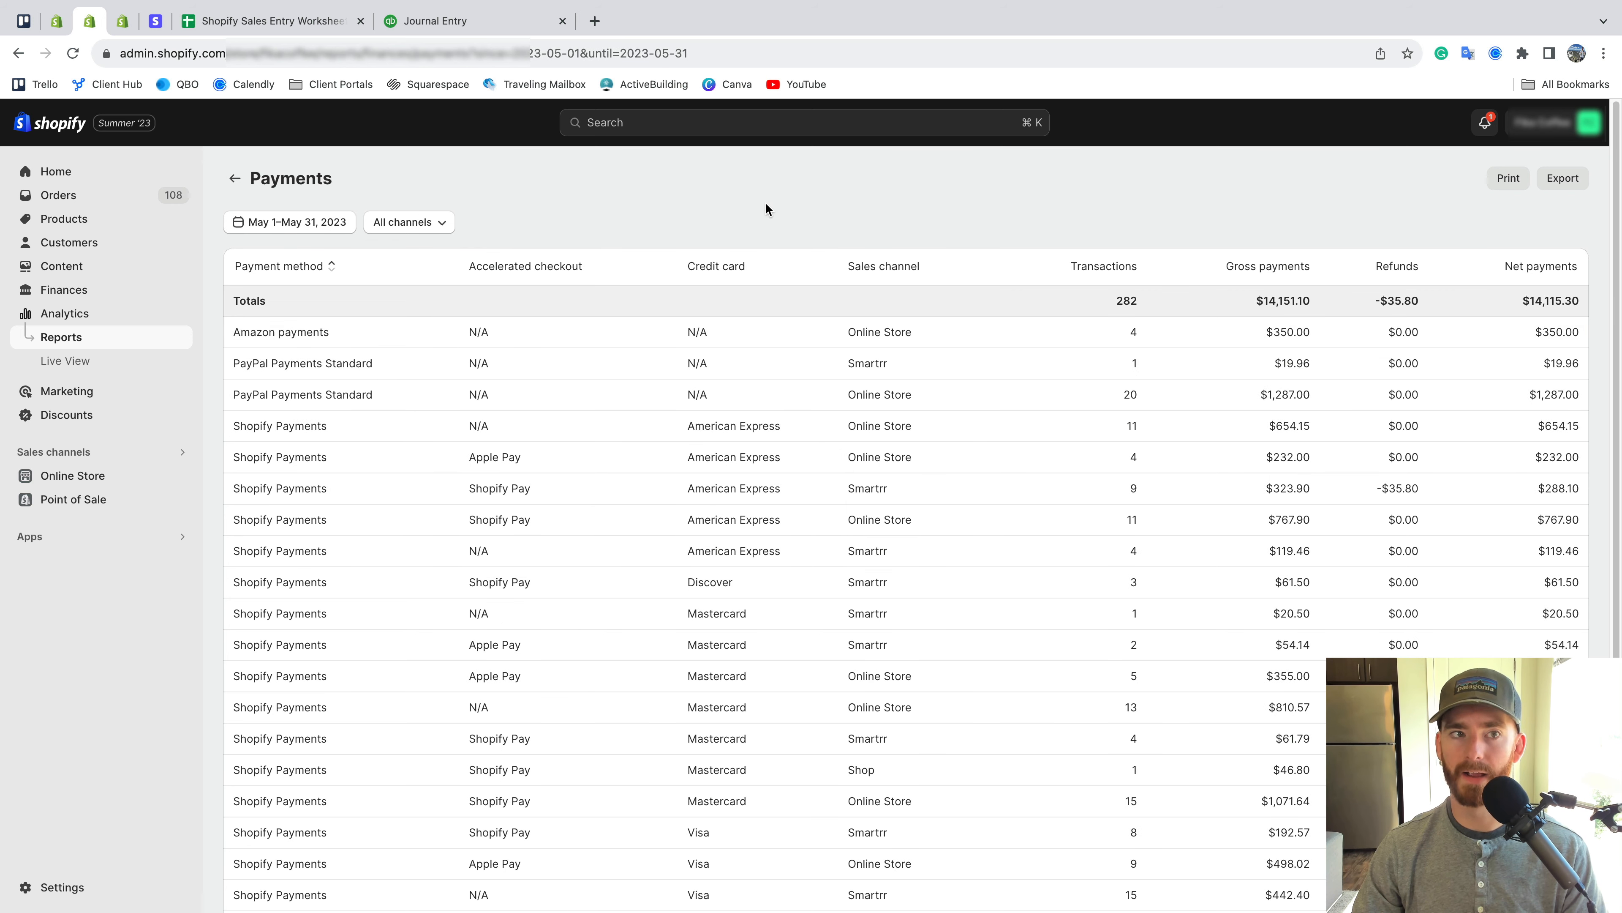
pyautogui.click(322, 26)
pyautogui.click(337, 336)
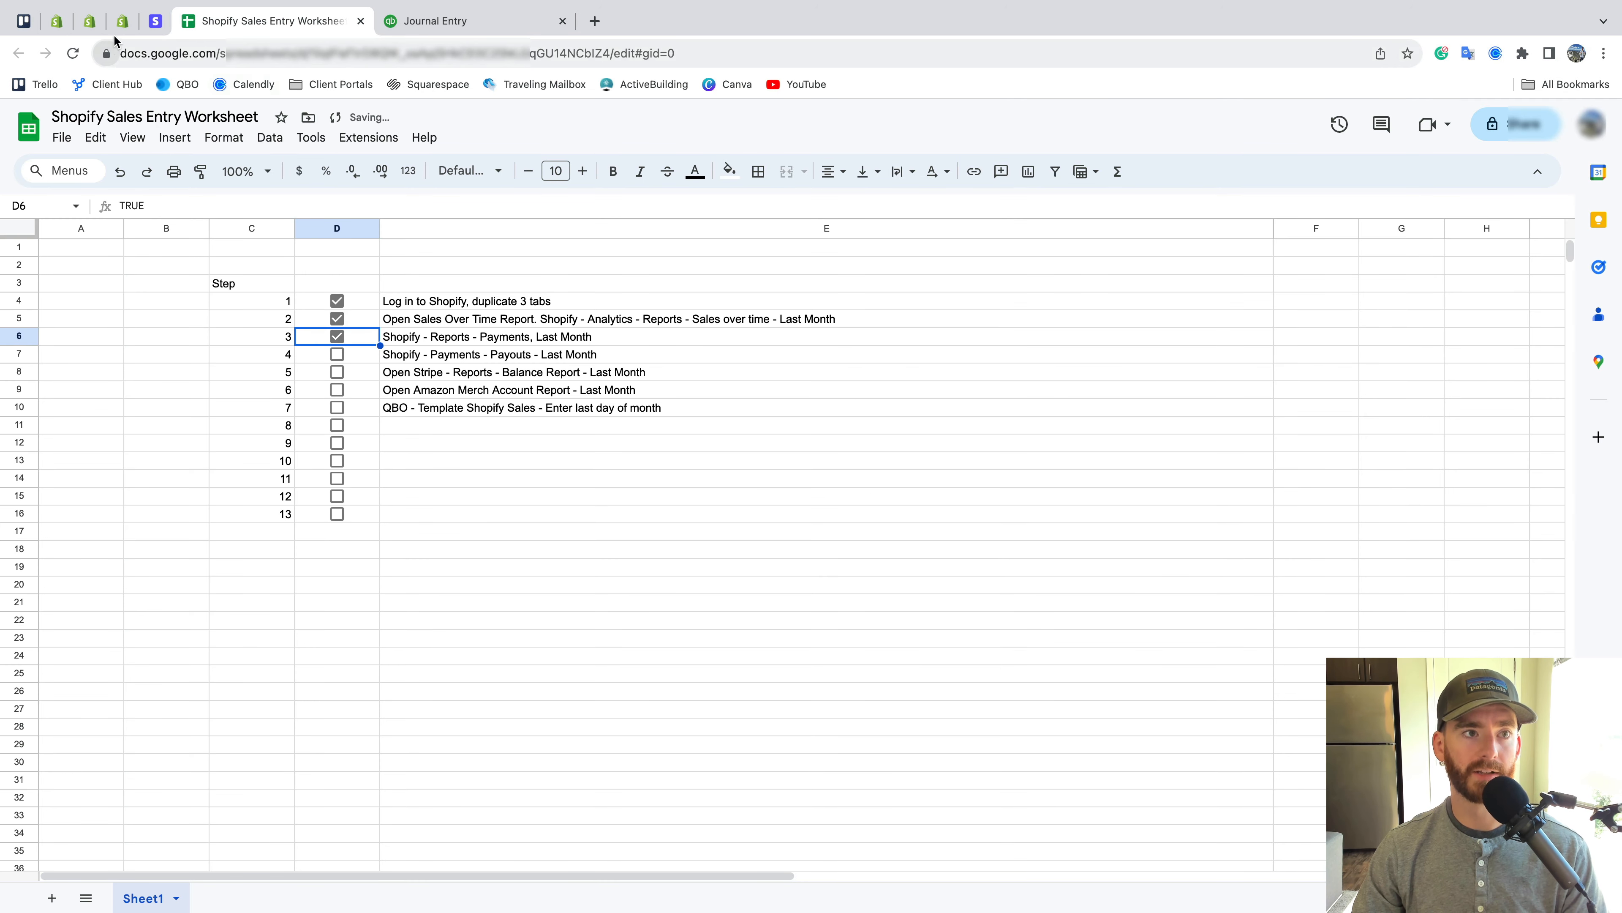
# Follow worksheet step 4 by filtering Shopify's Payouts to the custom range May 1–May 31, 2023, and tick its checkbox in worksheet cell D7
pyautogui.click(122, 20)
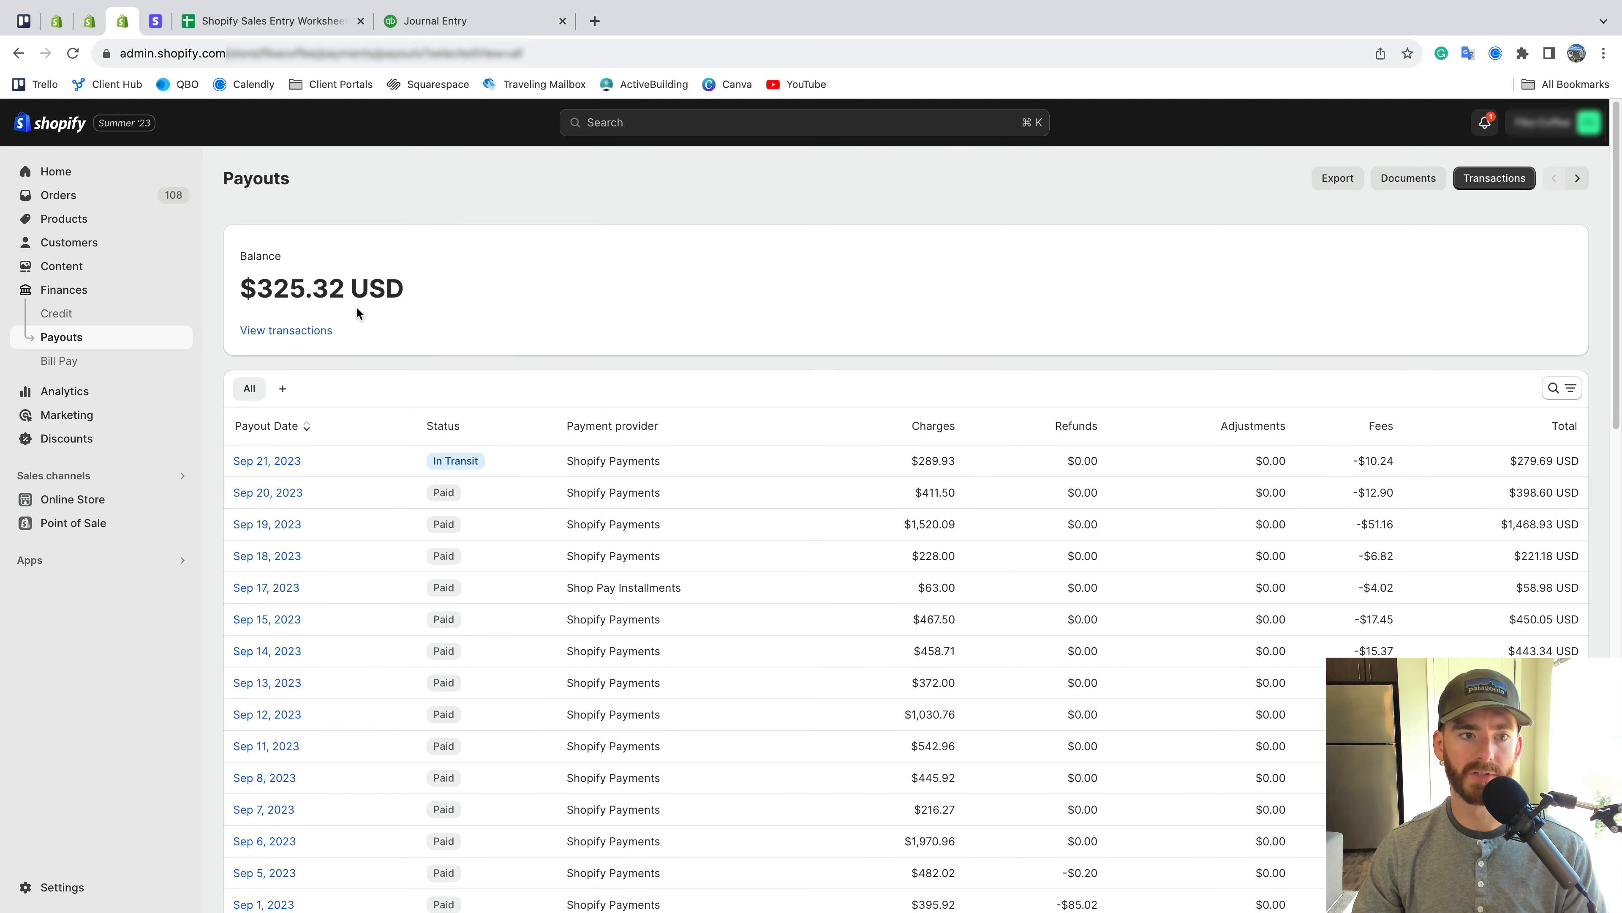
pyautogui.click(72, 360)
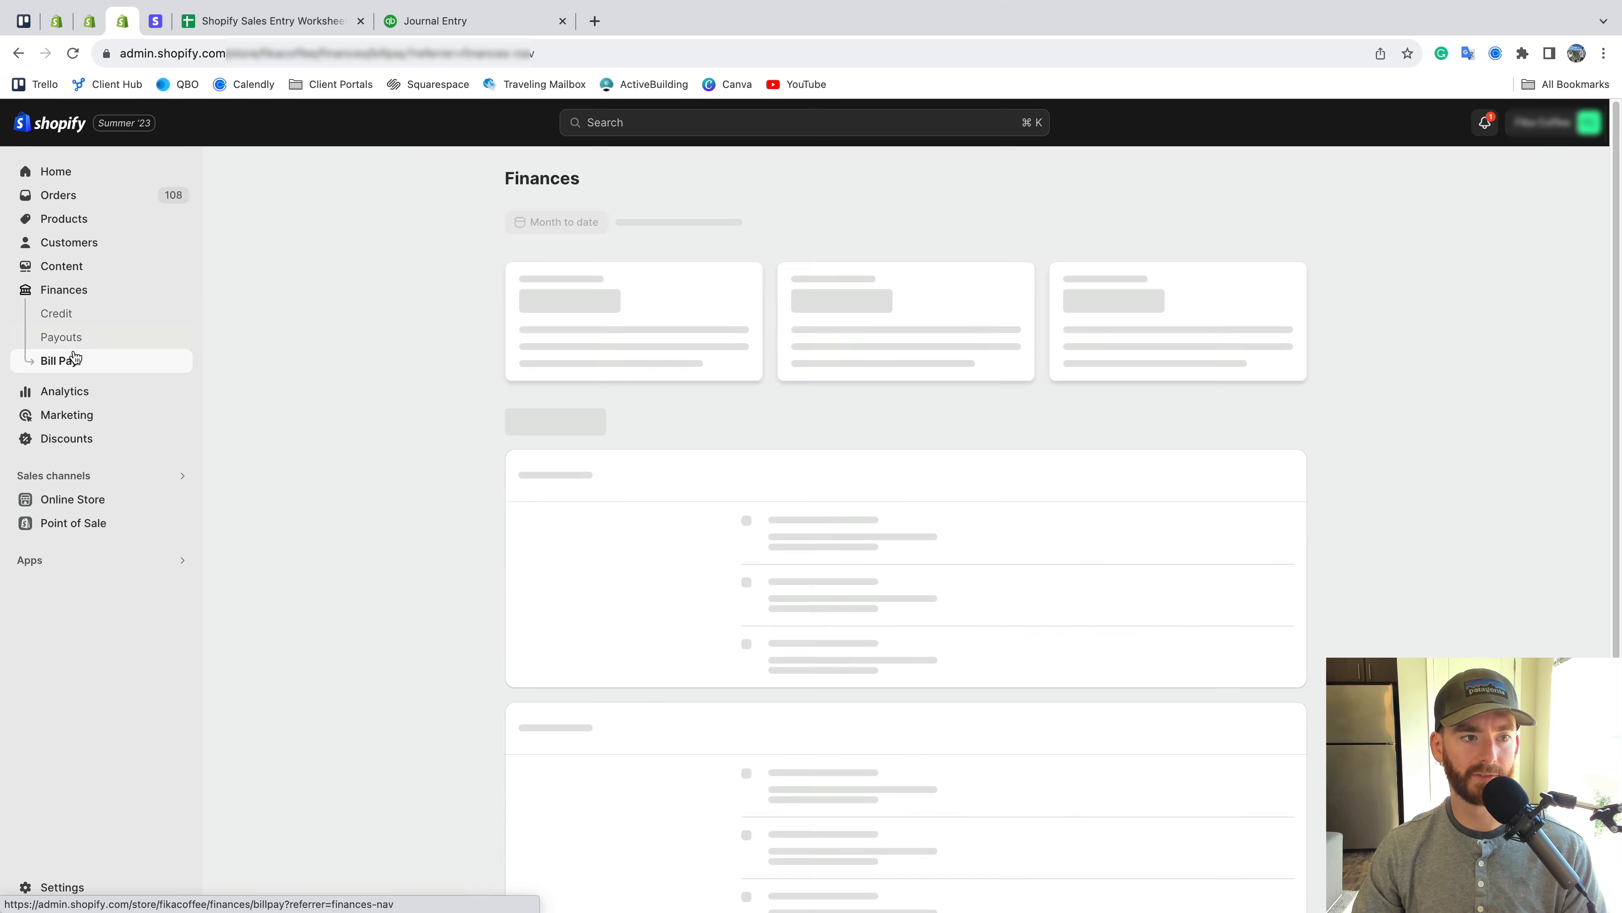
pyautogui.click(88, 337)
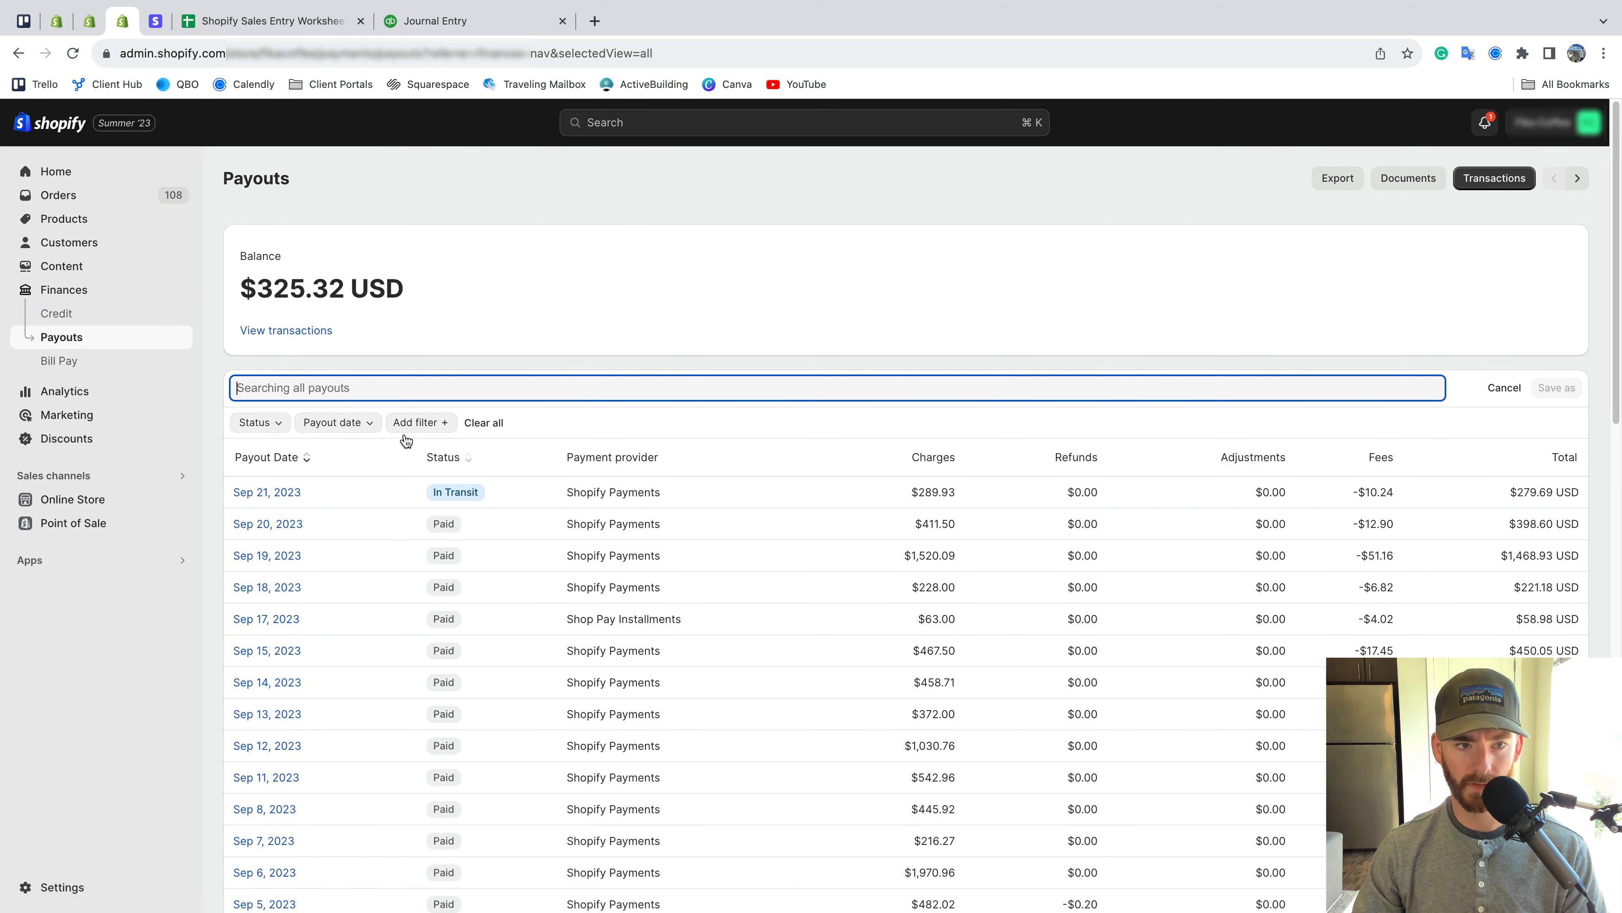
pyautogui.click(368, 425)
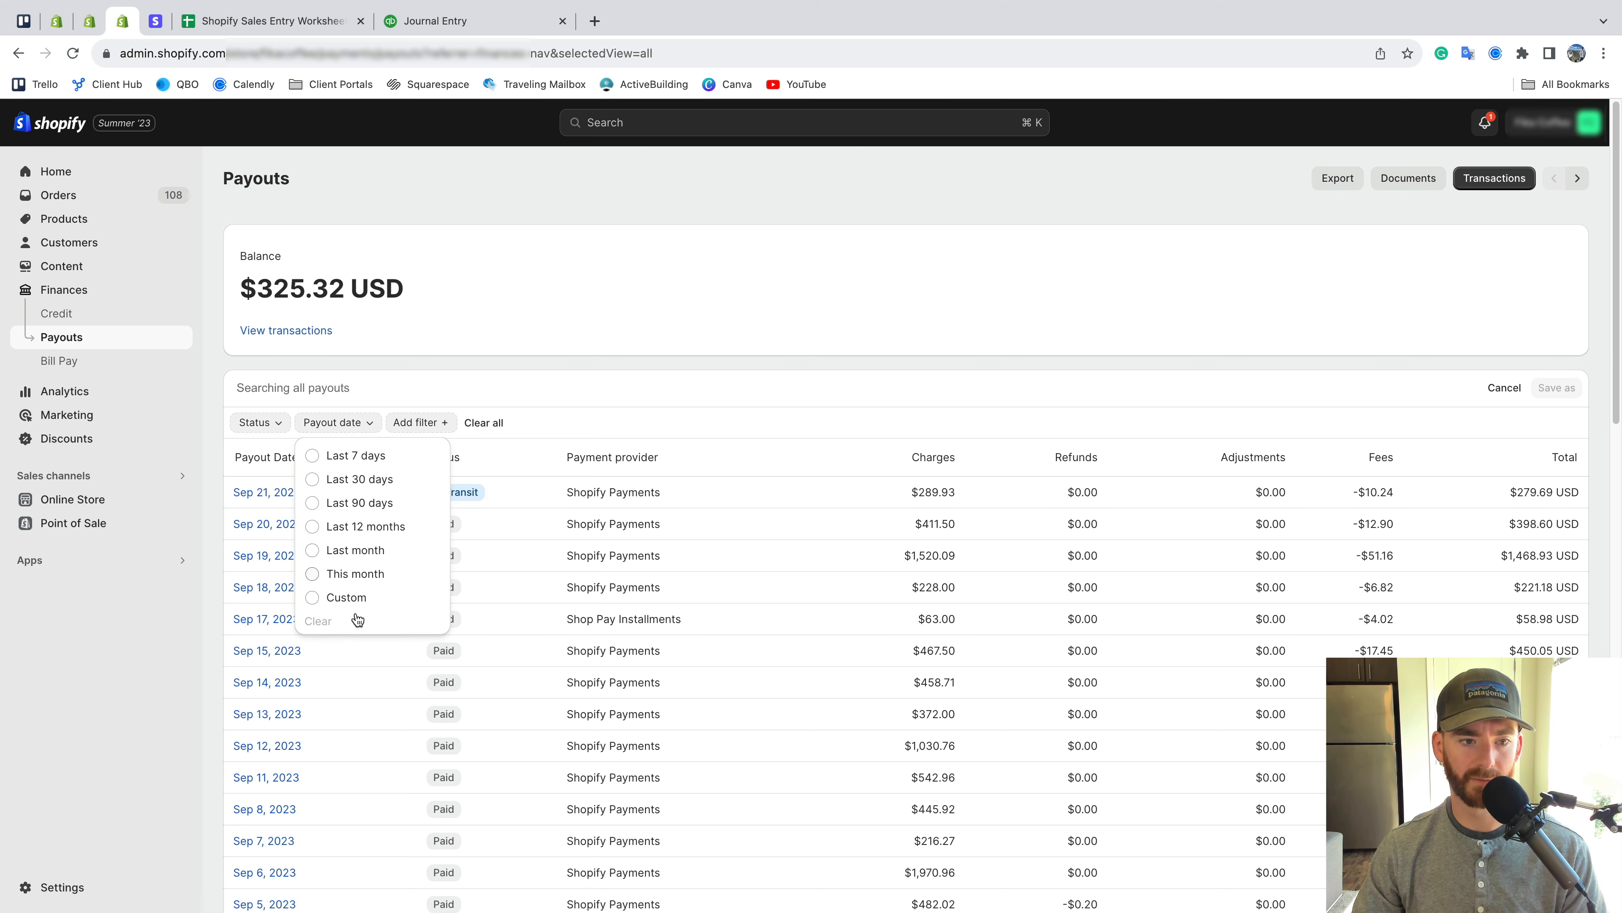
pyautogui.click(346, 597)
pyautogui.scroll(-5, 451, 562)
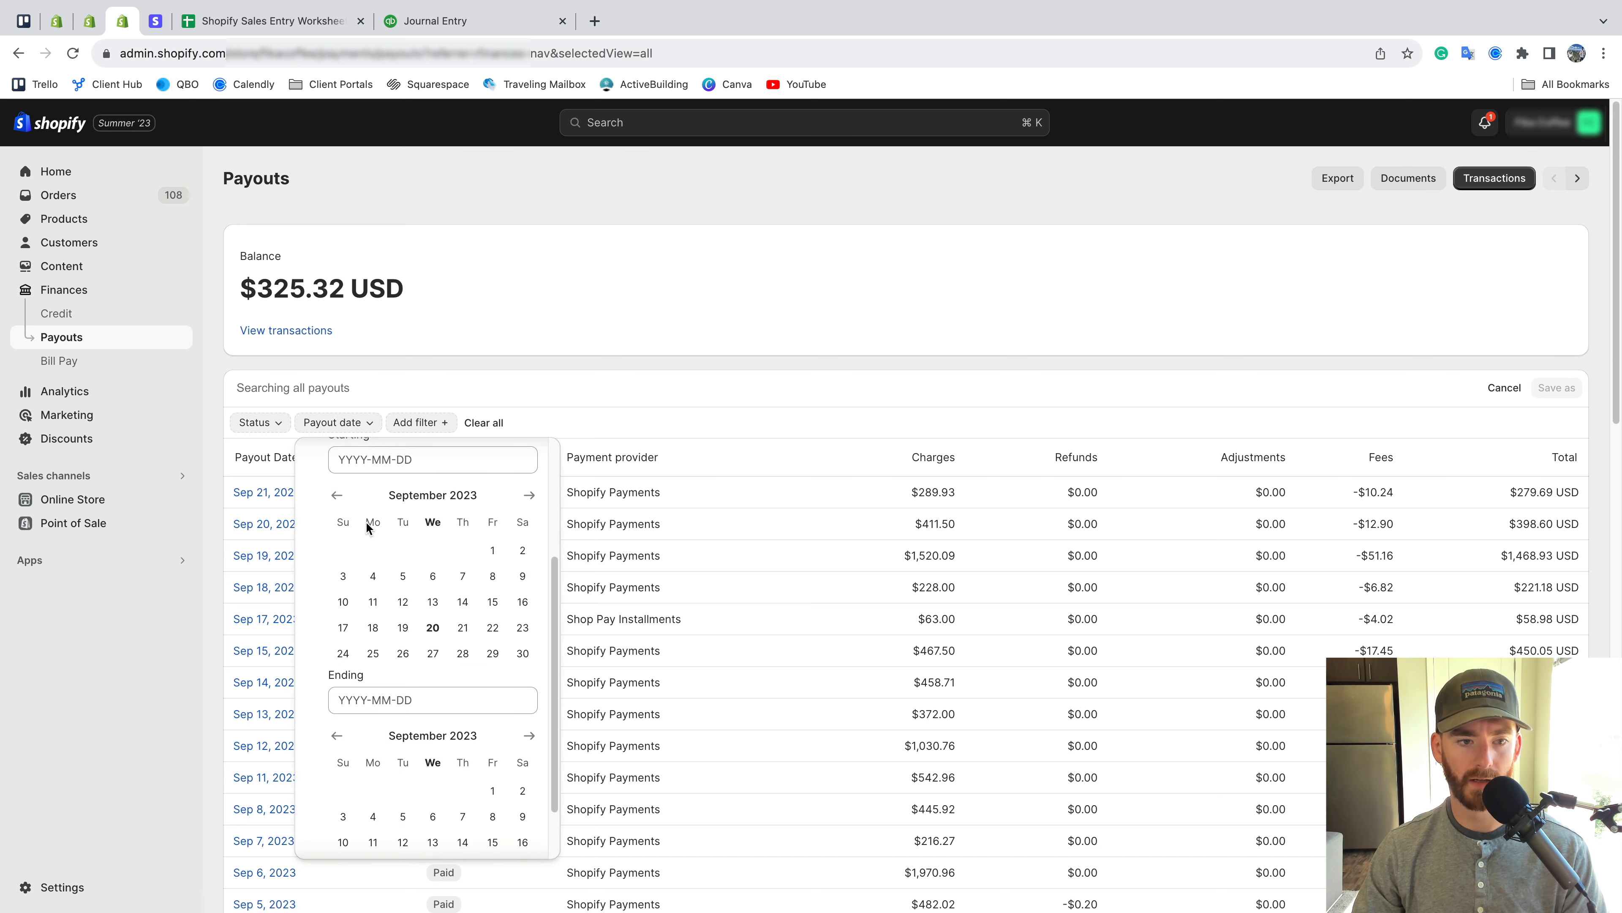
pyautogui.click(337, 495)
pyautogui.click(337, 495)
pyautogui.click(337, 495)
pyautogui.click(337, 495)
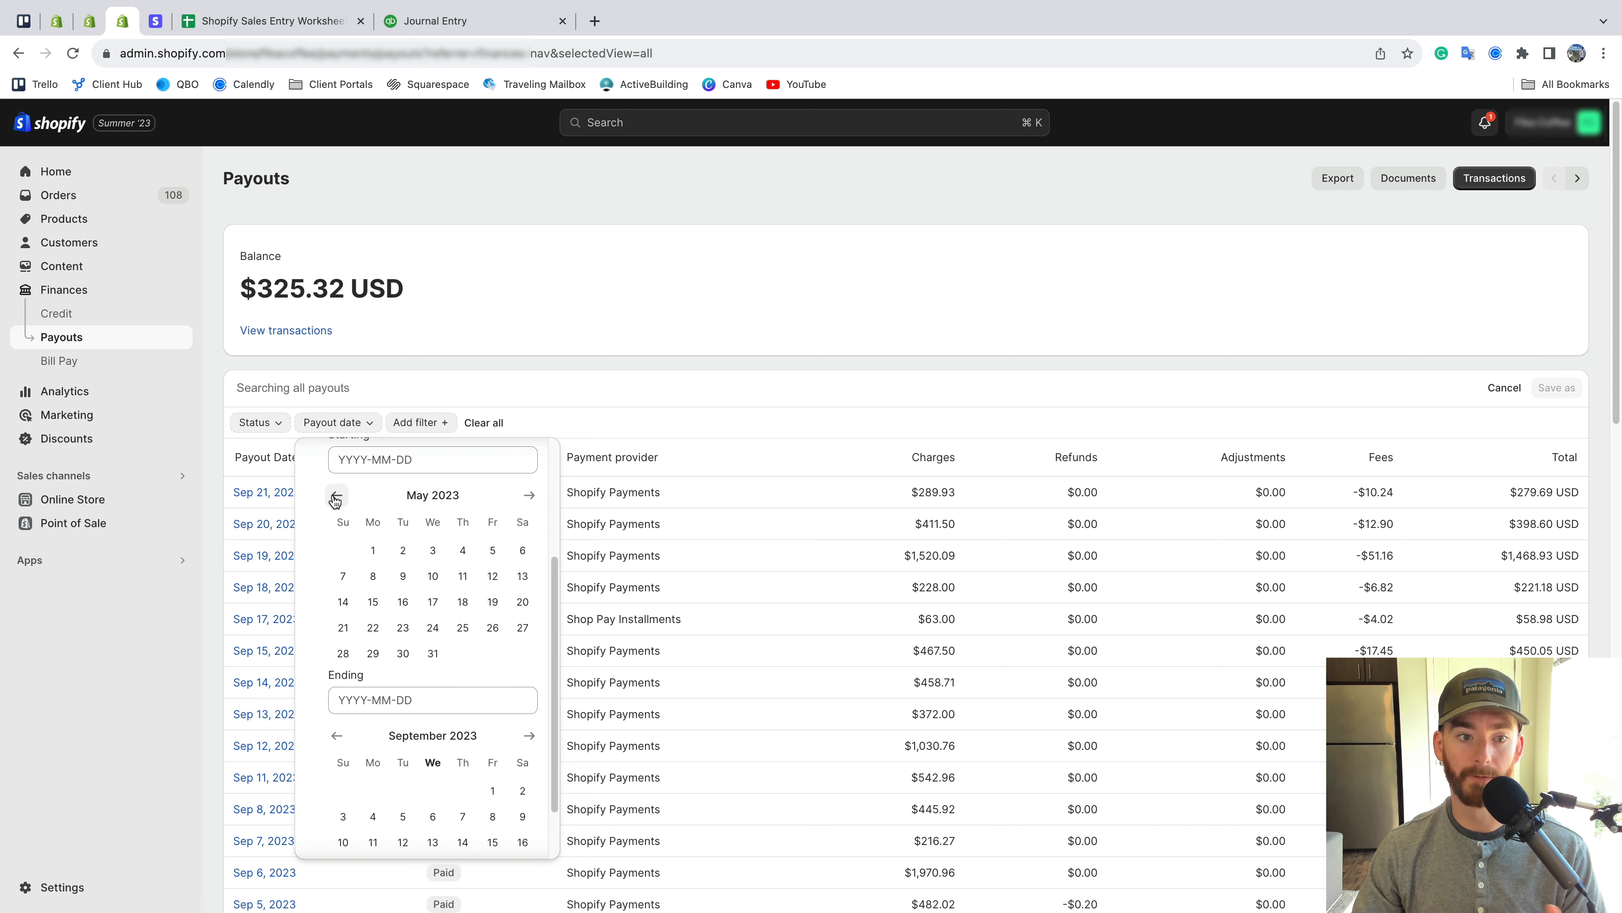
pyautogui.click(373, 551)
pyautogui.click(433, 653)
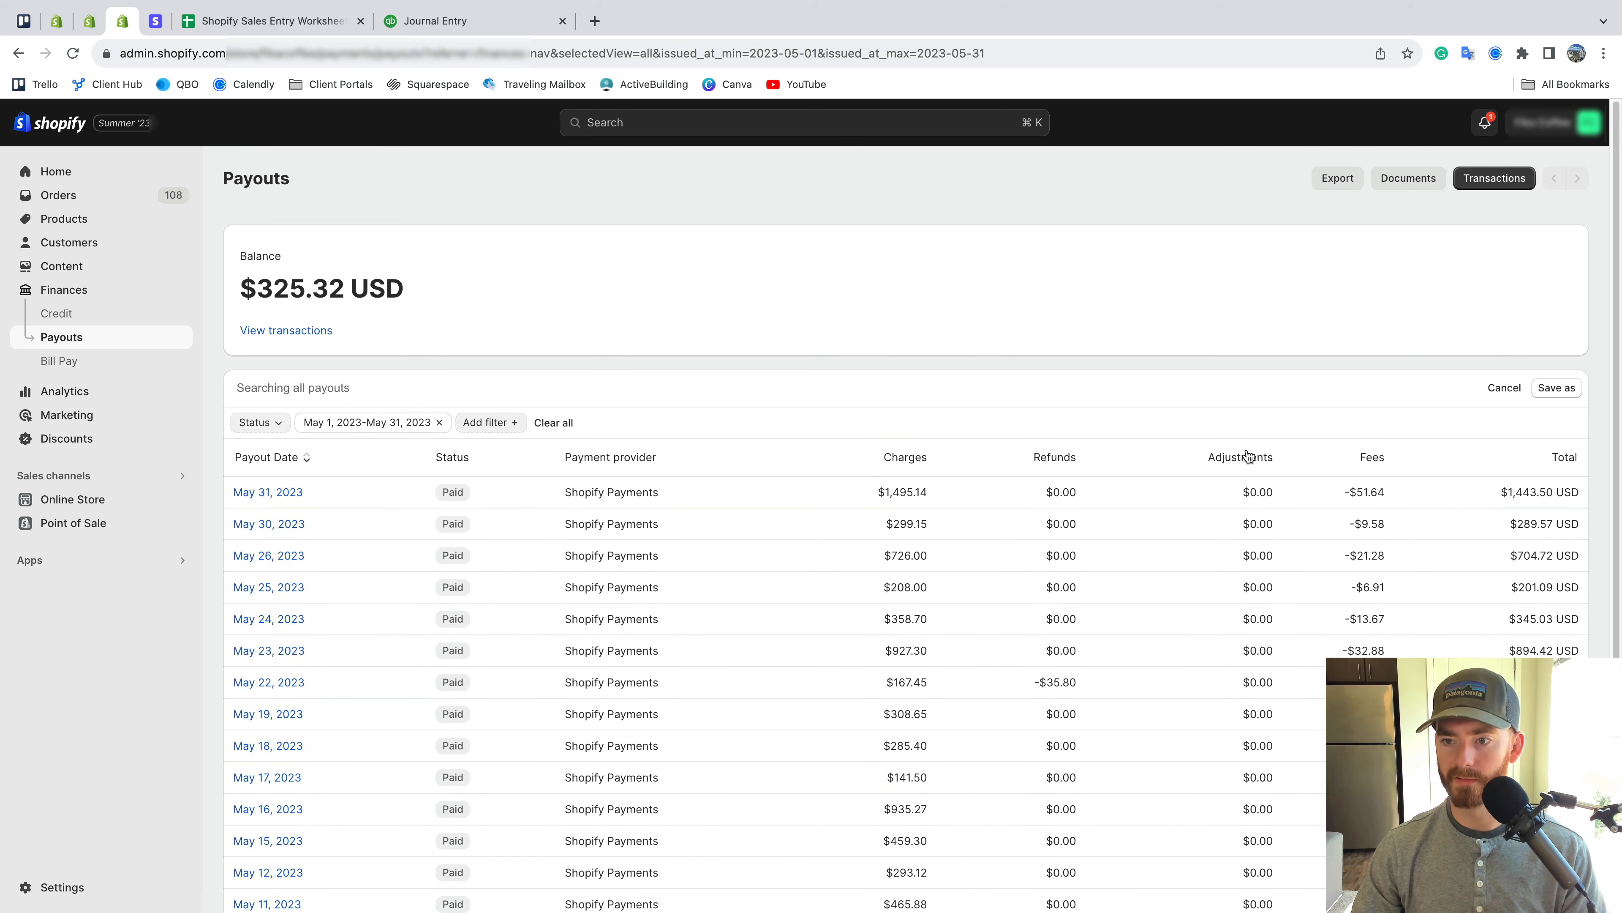
pyautogui.scroll(-5, 1380, 562)
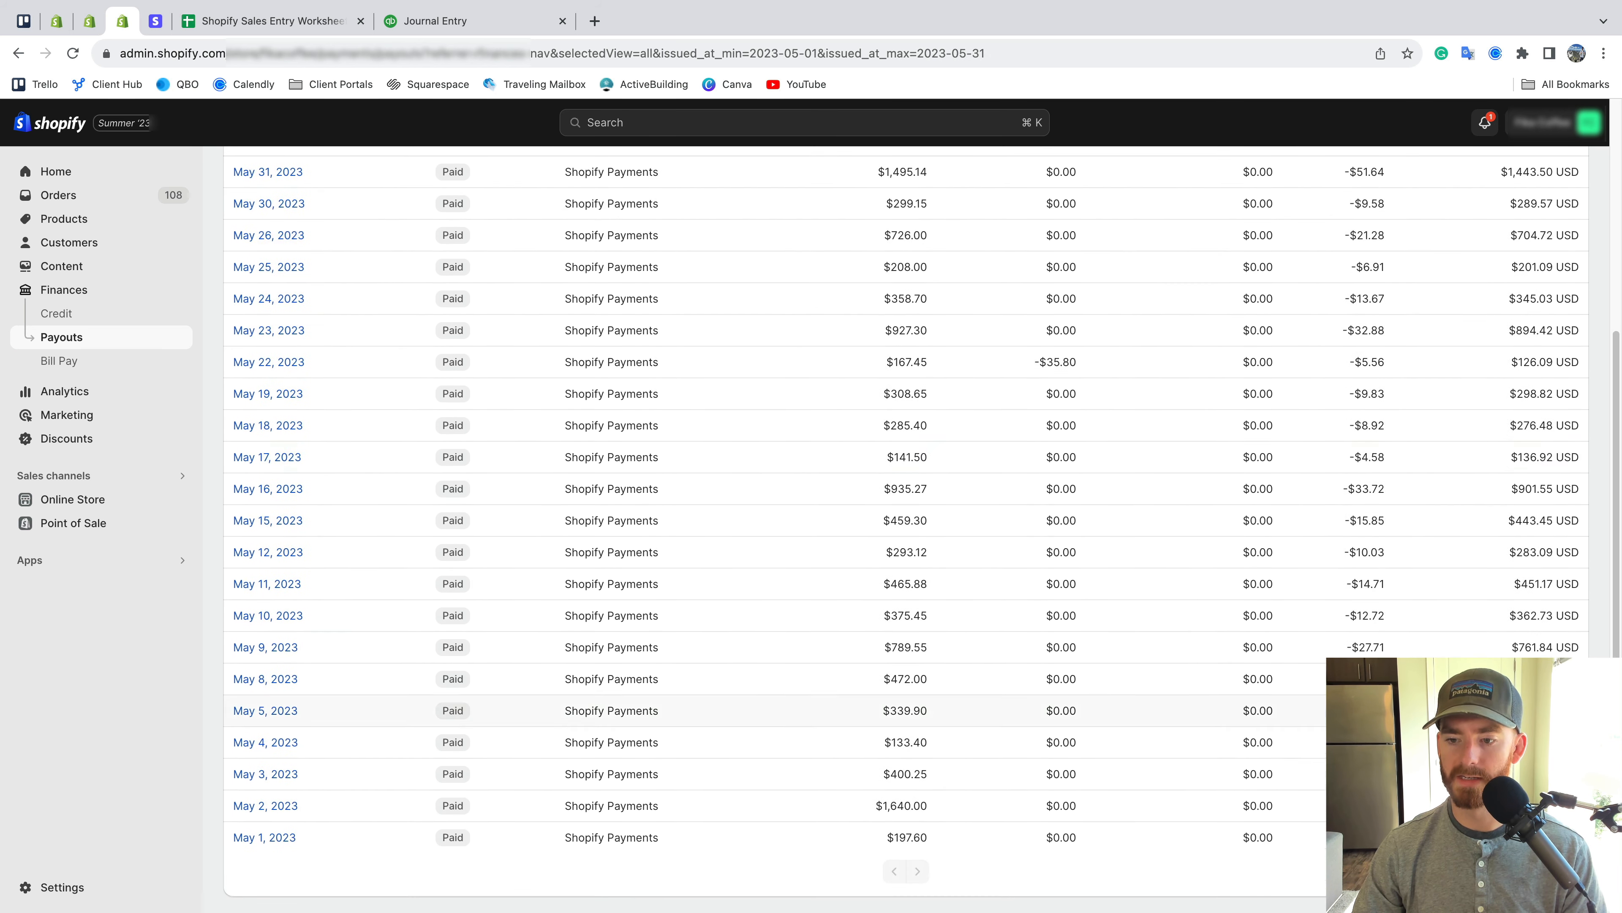
pyautogui.scroll(5, 1377, 456)
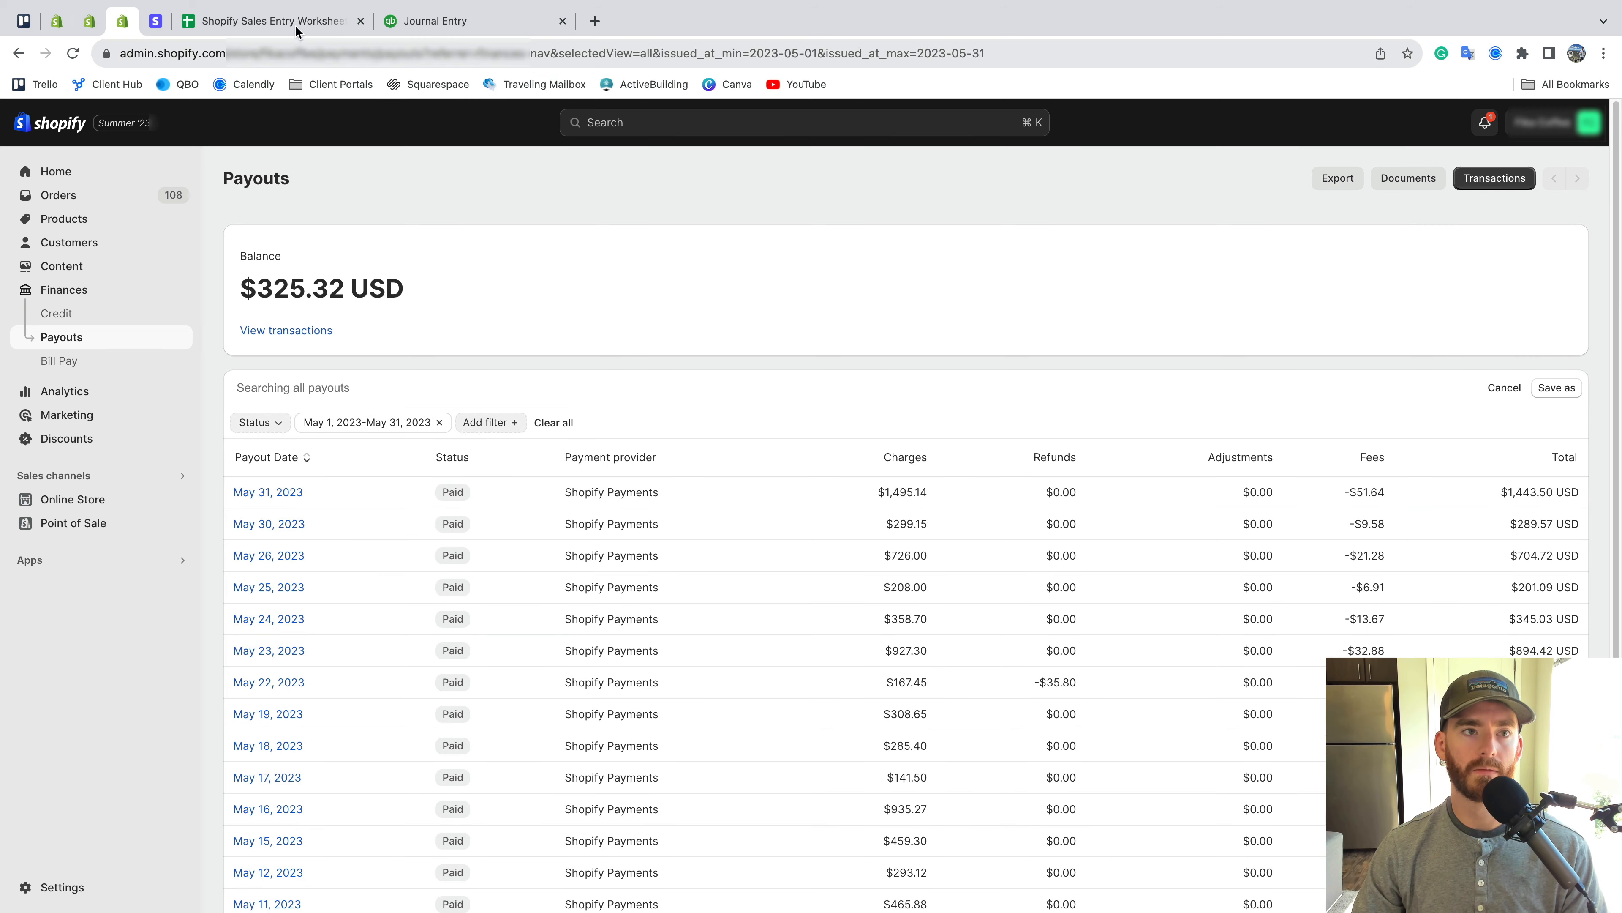
pyautogui.click(269, 21)
pyautogui.click(339, 356)
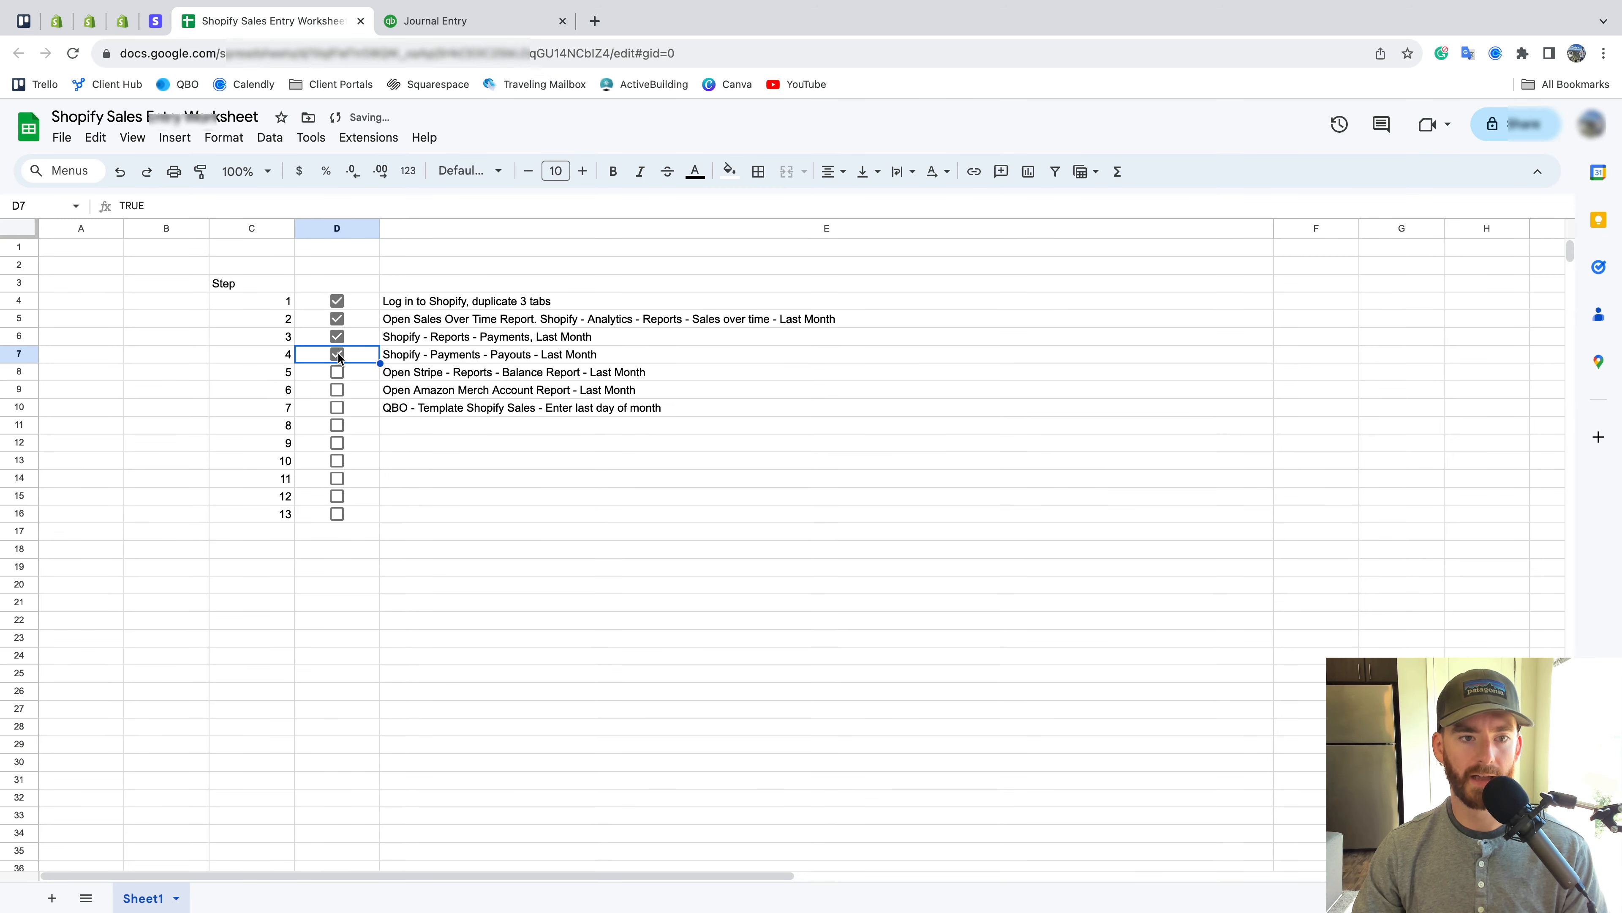
# Follow worksheet step 5 by setting Stripe's balance report to May 1–May 31, 2023, and tick its checkbox in worksheet cell D8
pyautogui.click(155, 21)
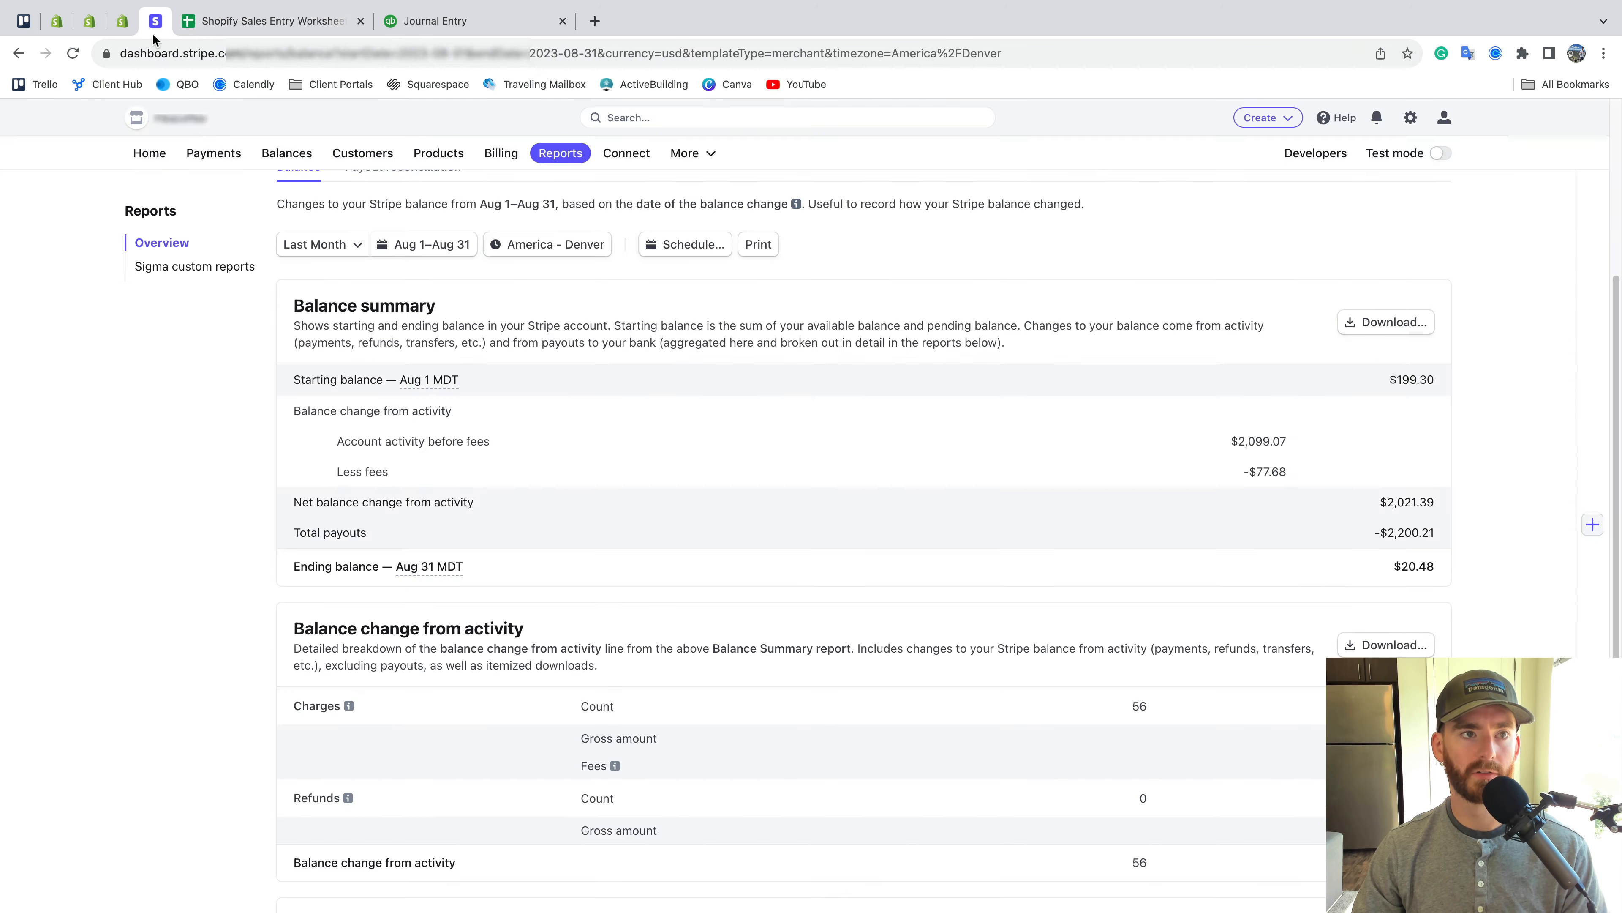
pyautogui.scroll(1, 735, 428)
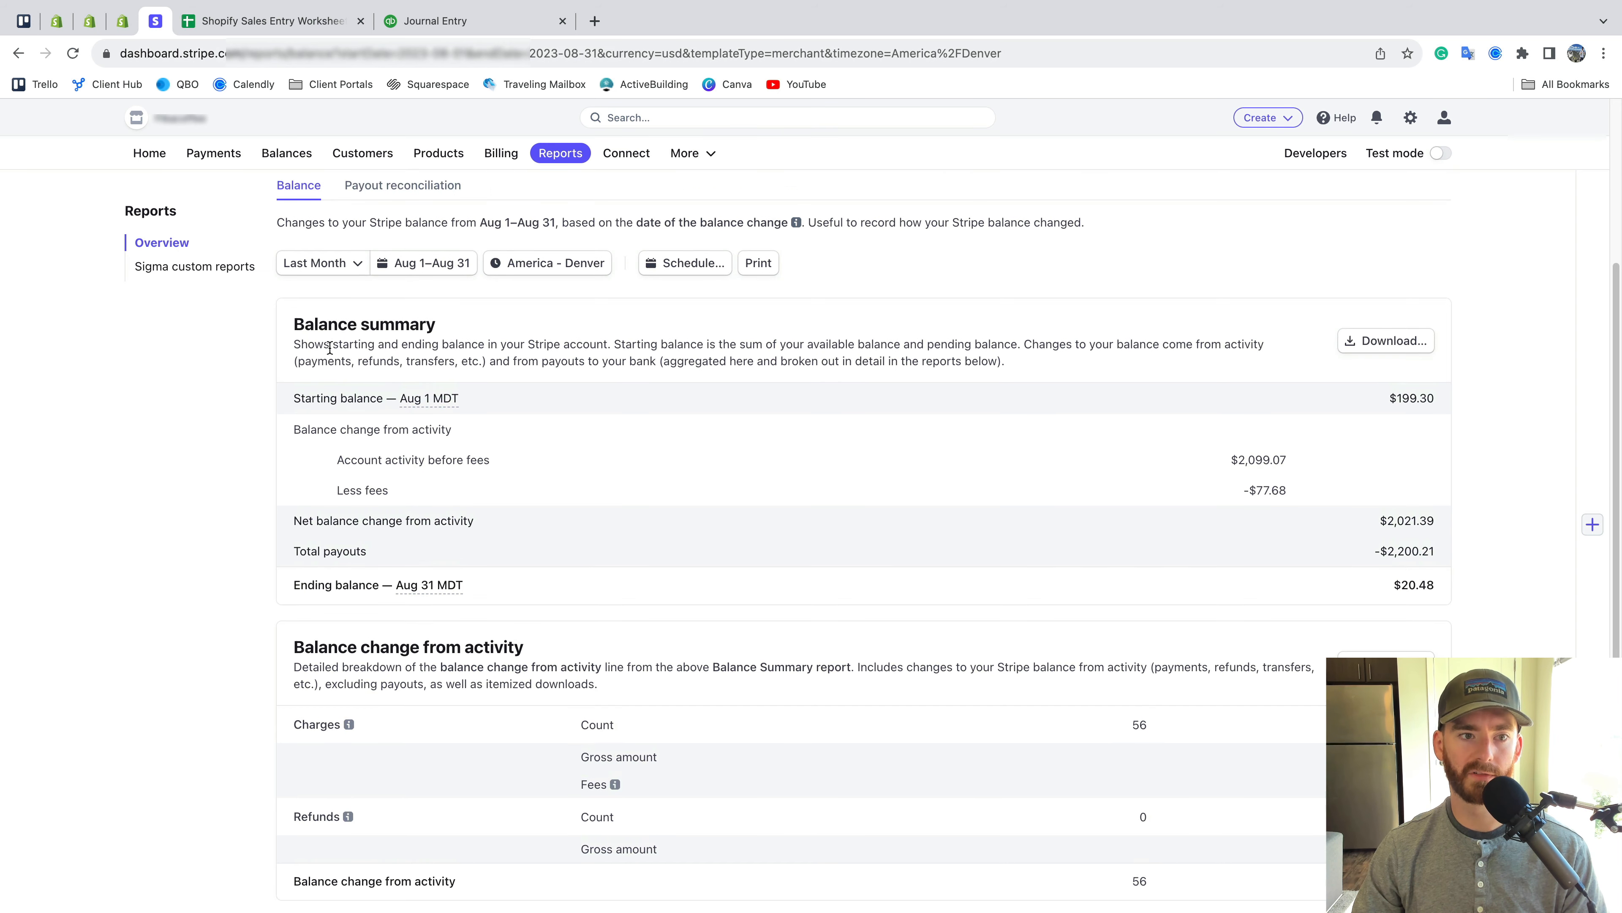
pyautogui.scroll(-2, 619, 439)
pyautogui.hotkey('alt', 'Left')
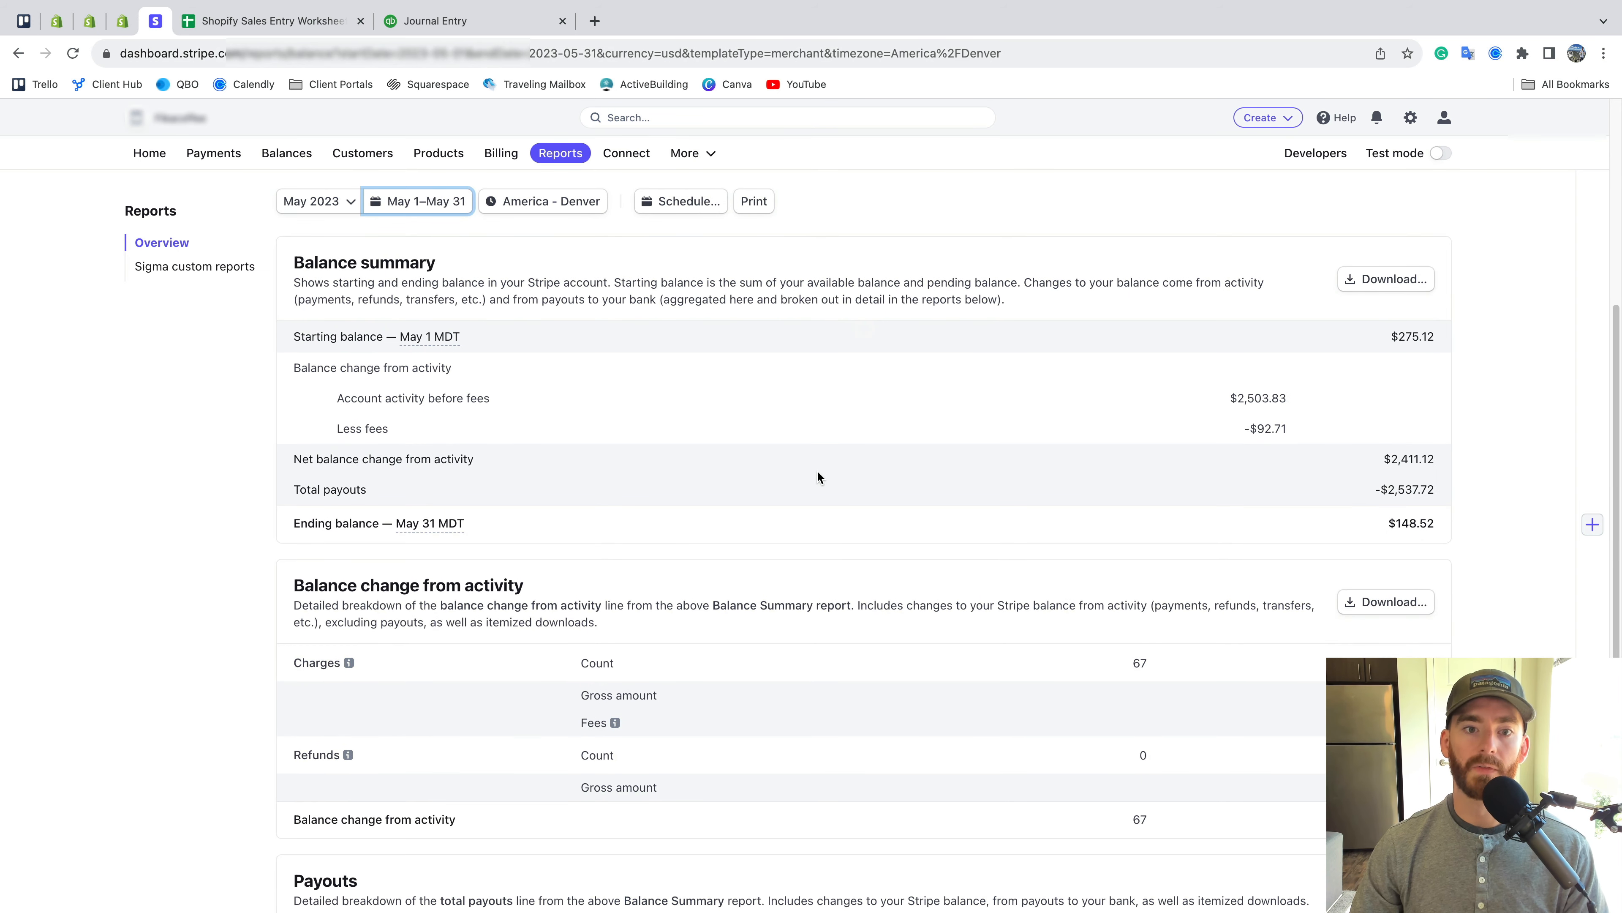
pyautogui.moveTo(1293, 429); pyautogui.dragTo(1216, 431)
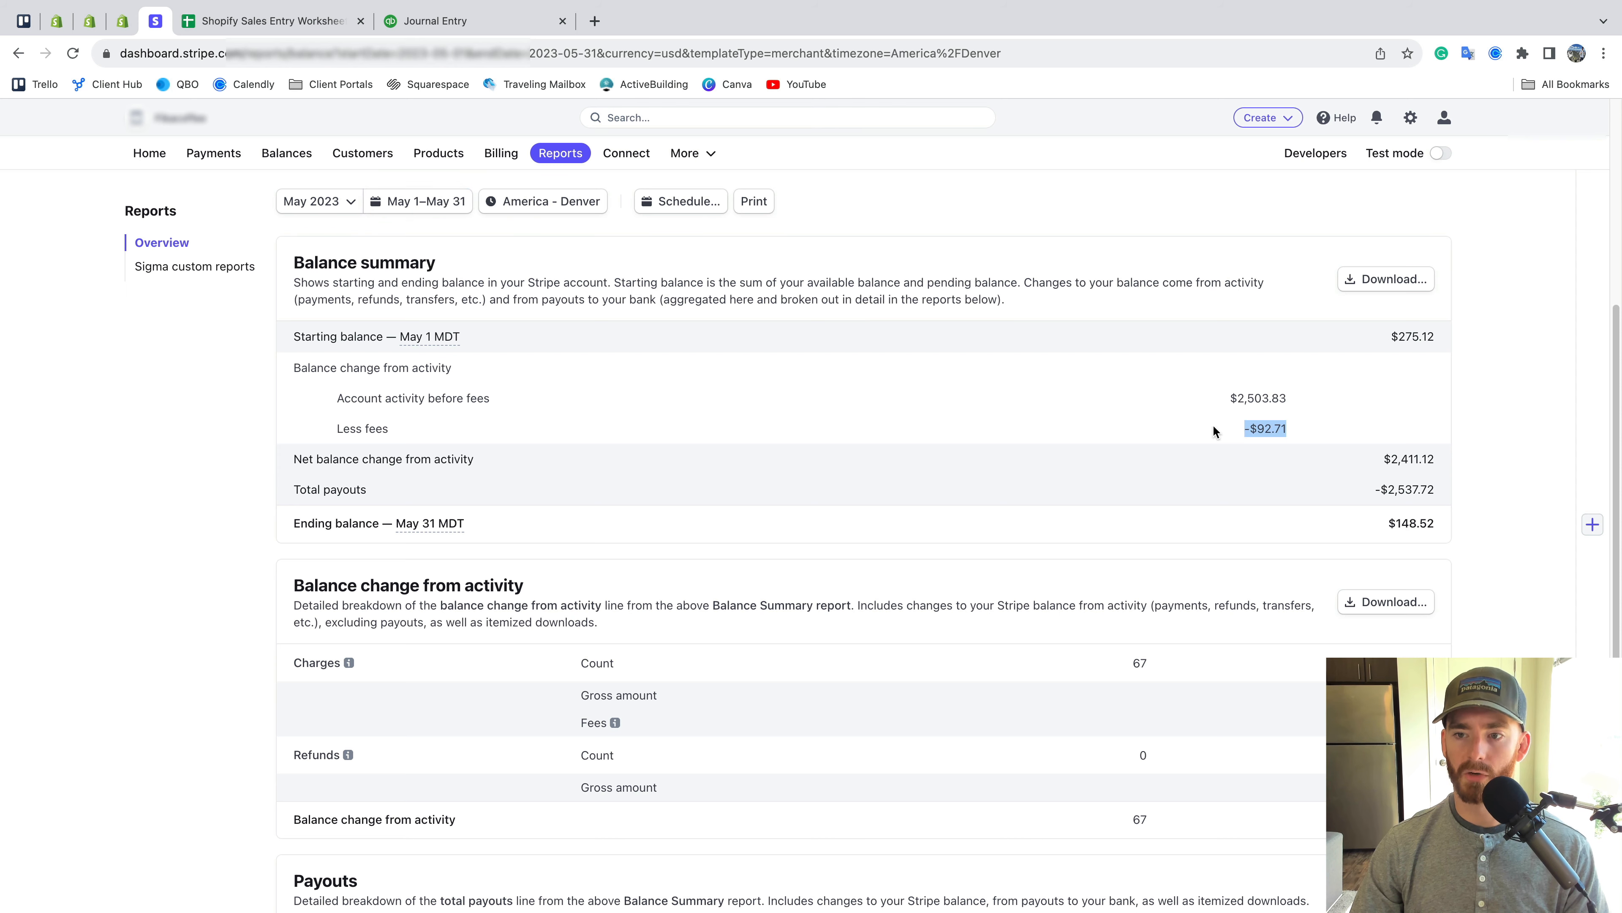
pyautogui.click(422, 20)
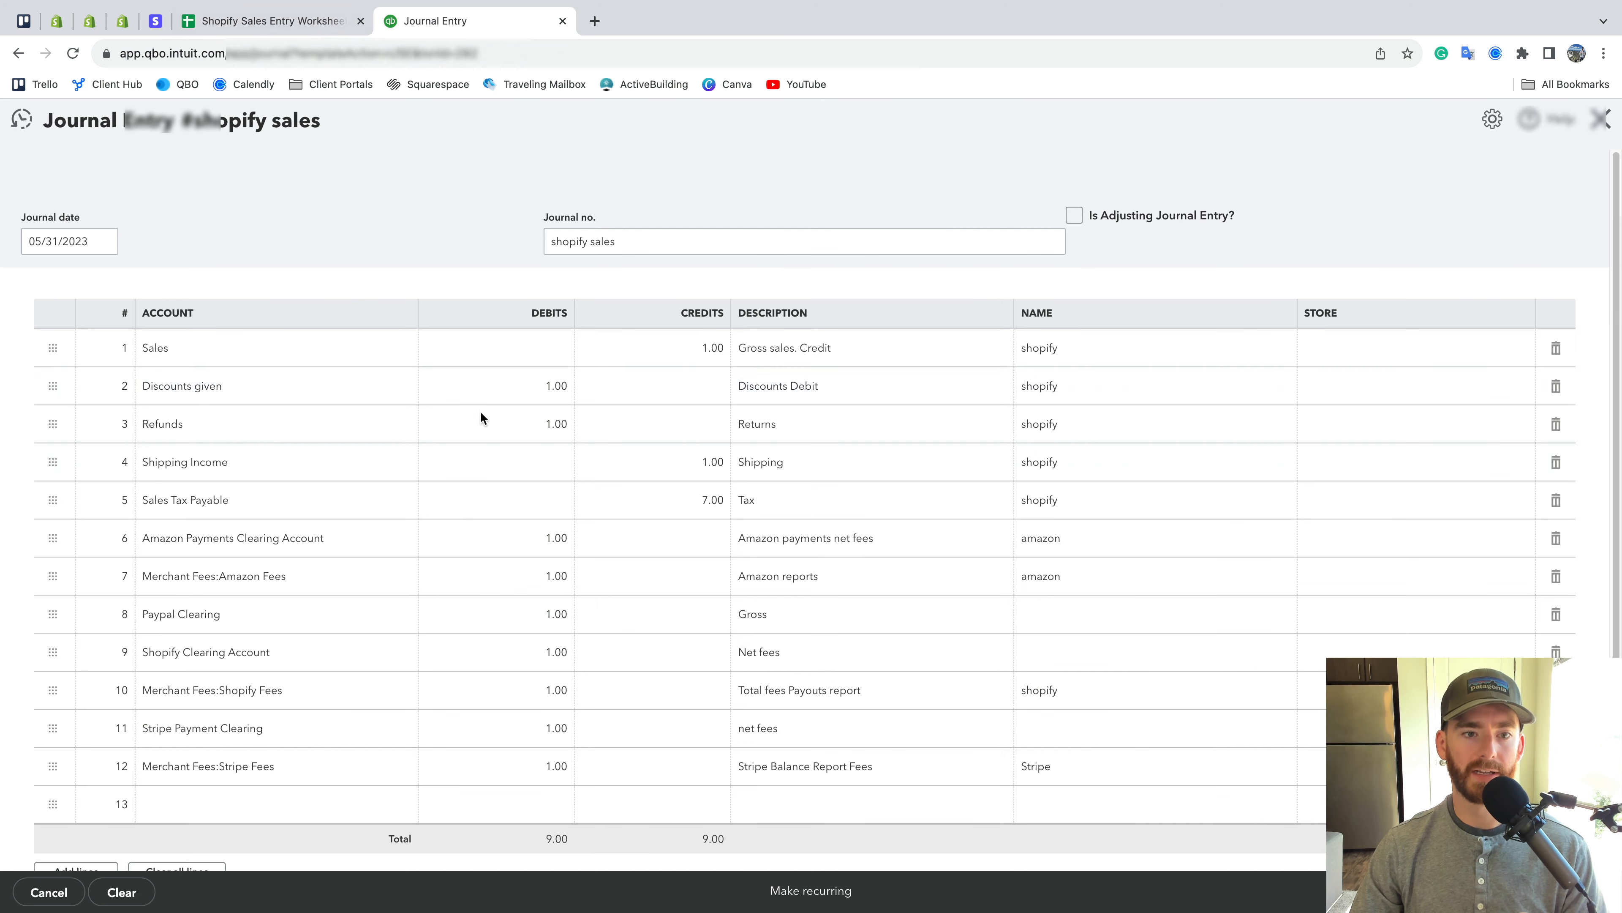
pyautogui.click(307, 21)
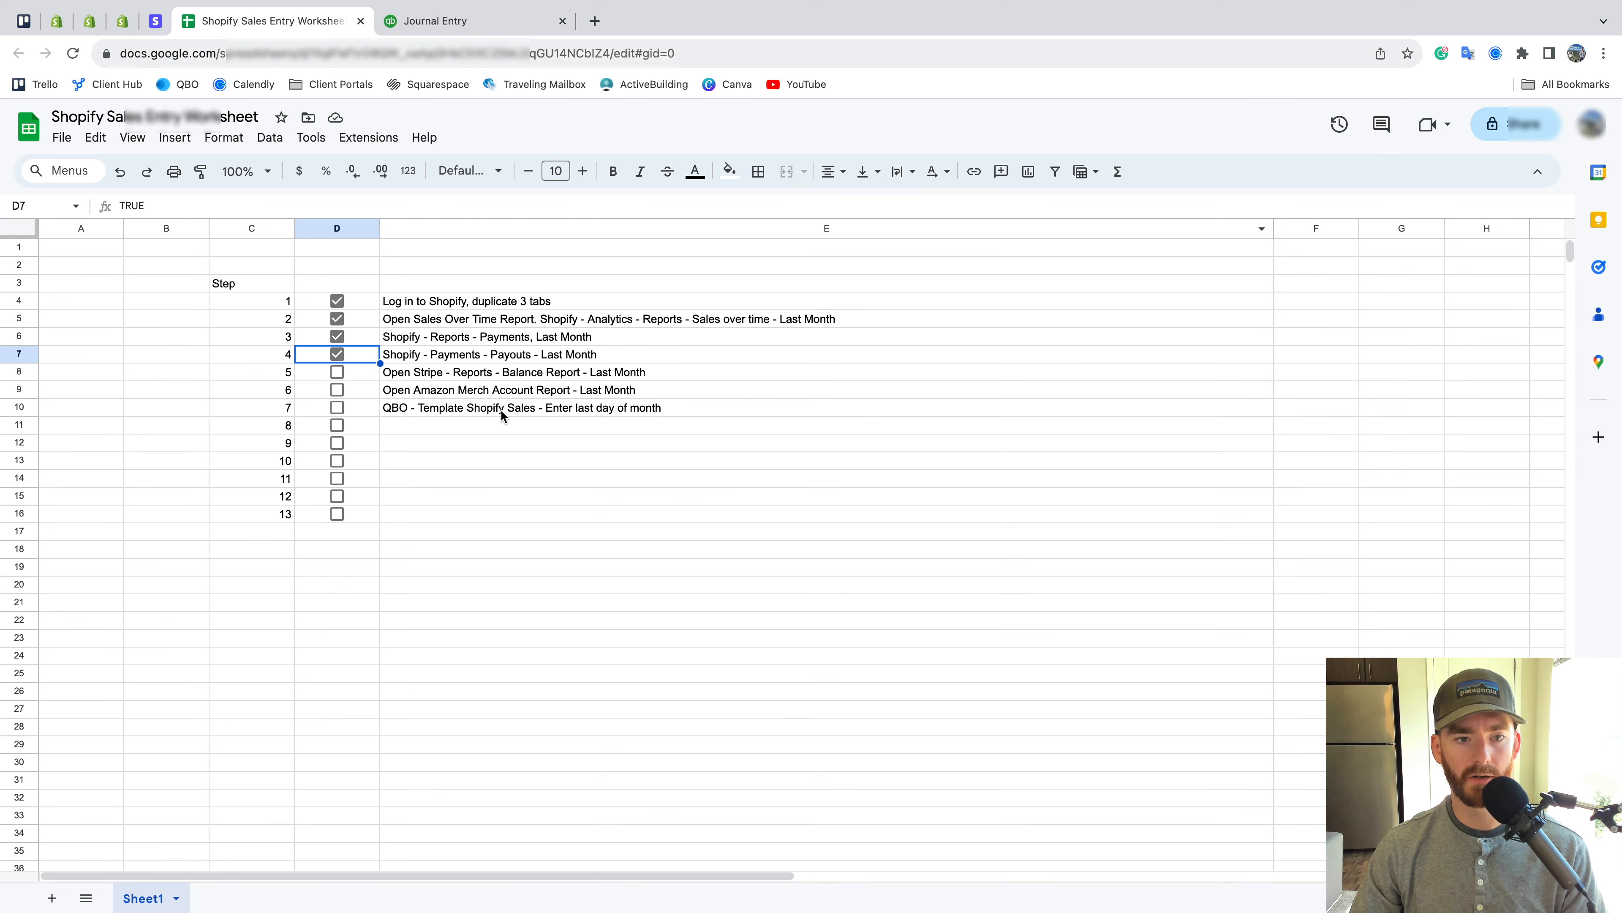
pyautogui.click(339, 372)
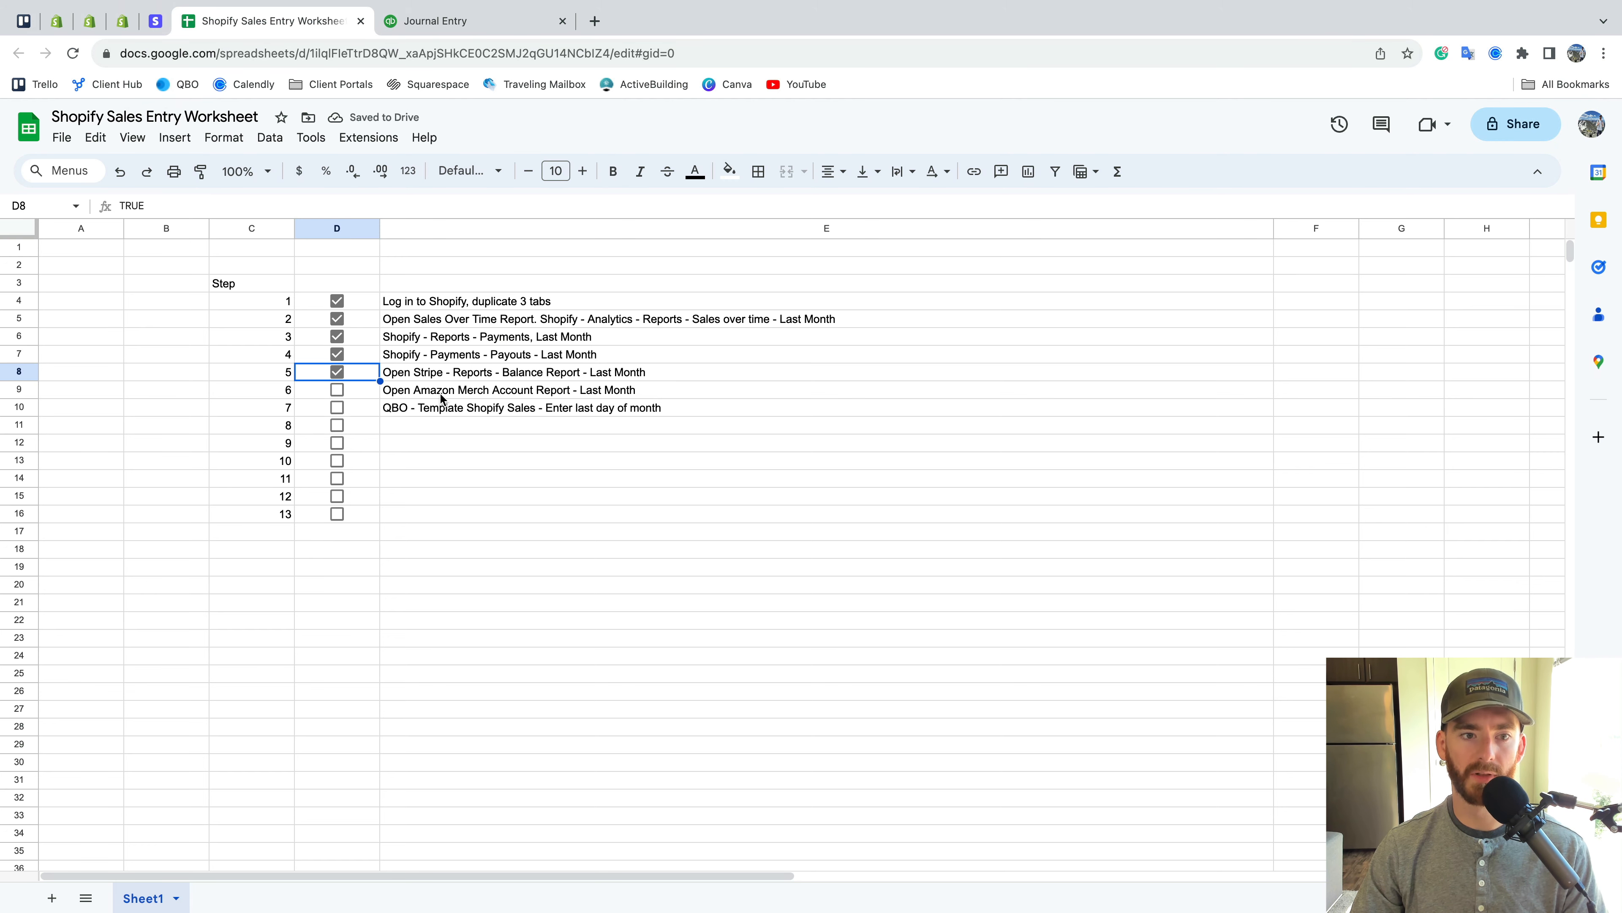
# Tick the worksheet checkboxes for steps 6 and 7 in D9 and D10, checking the journal date in QuickBooks before ticking step 7
pyautogui.click(341, 390)
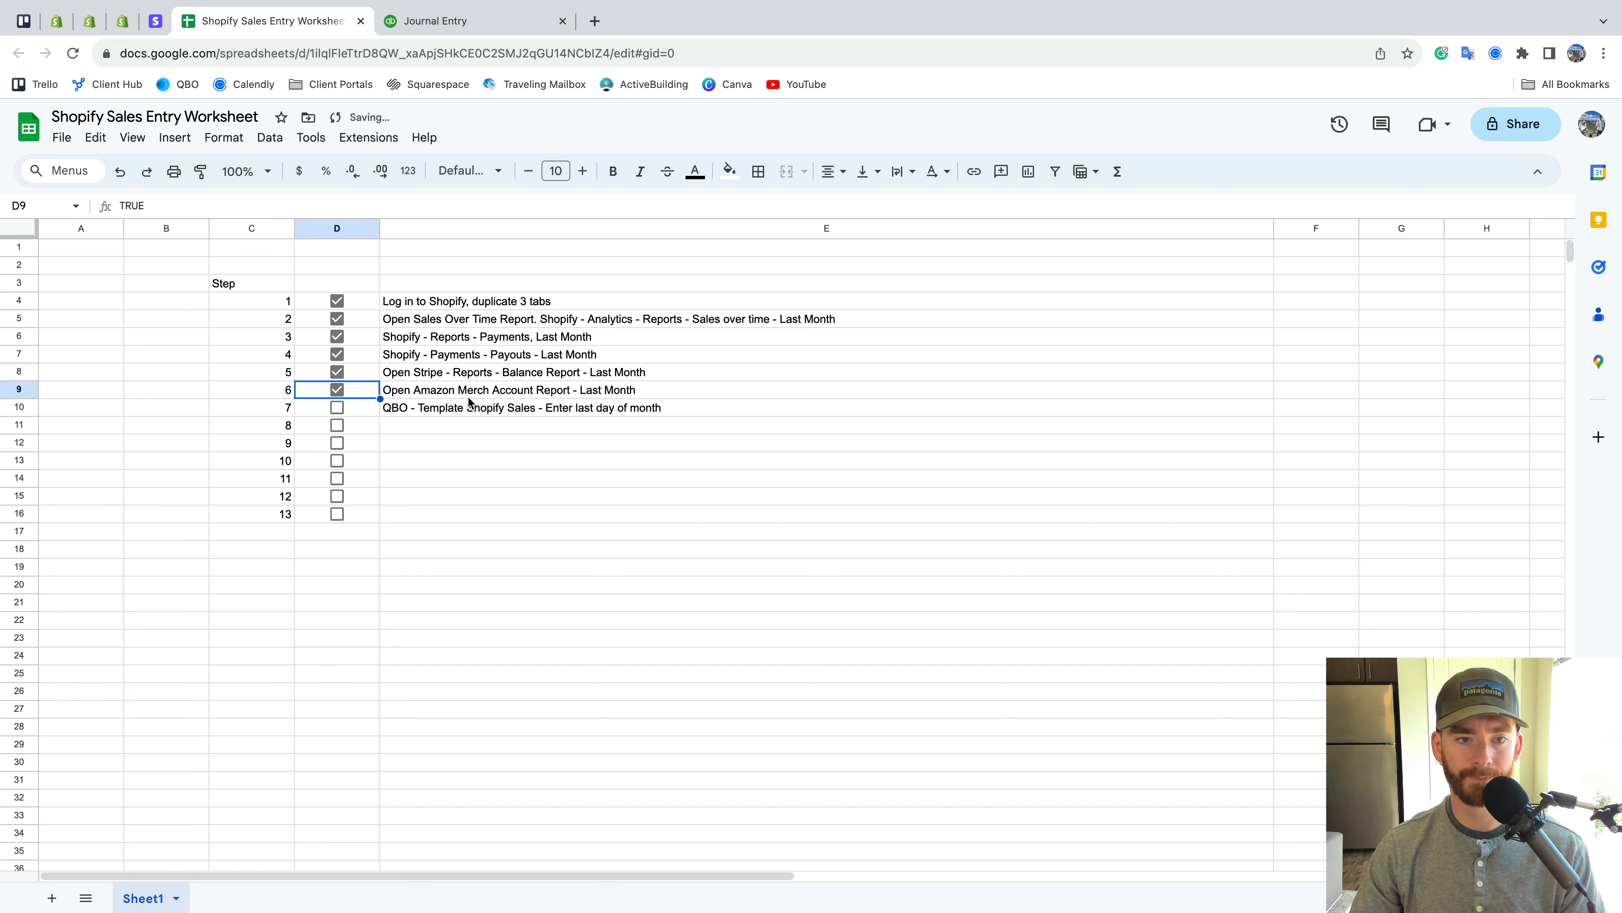
pyautogui.hotkey('ctrl', 'Tab')
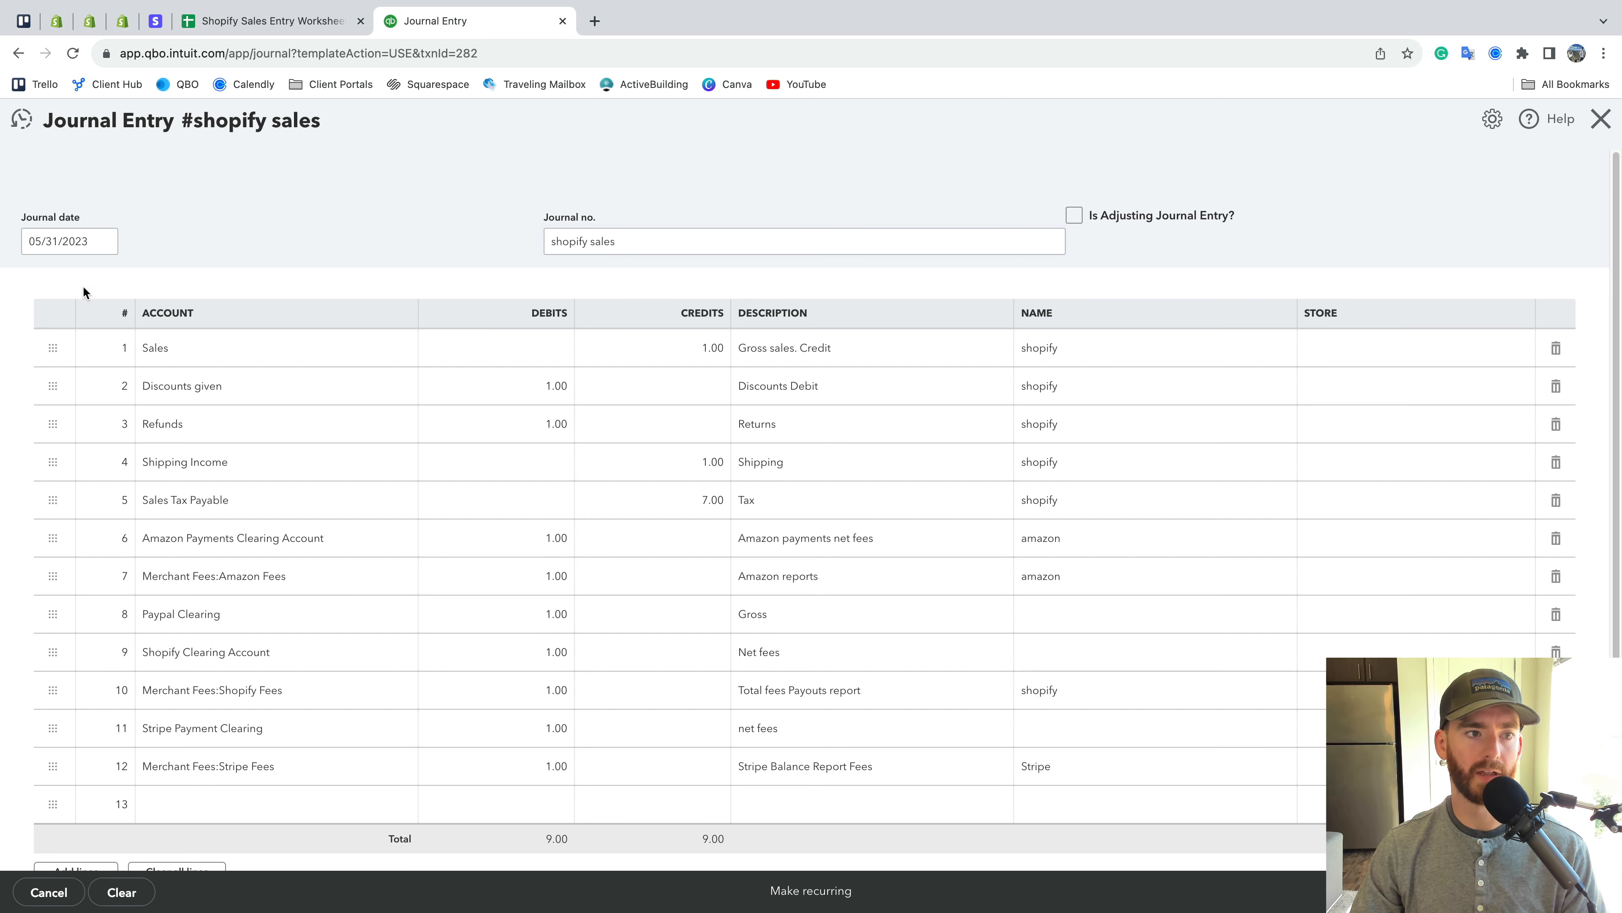
pyautogui.click(234, 22)
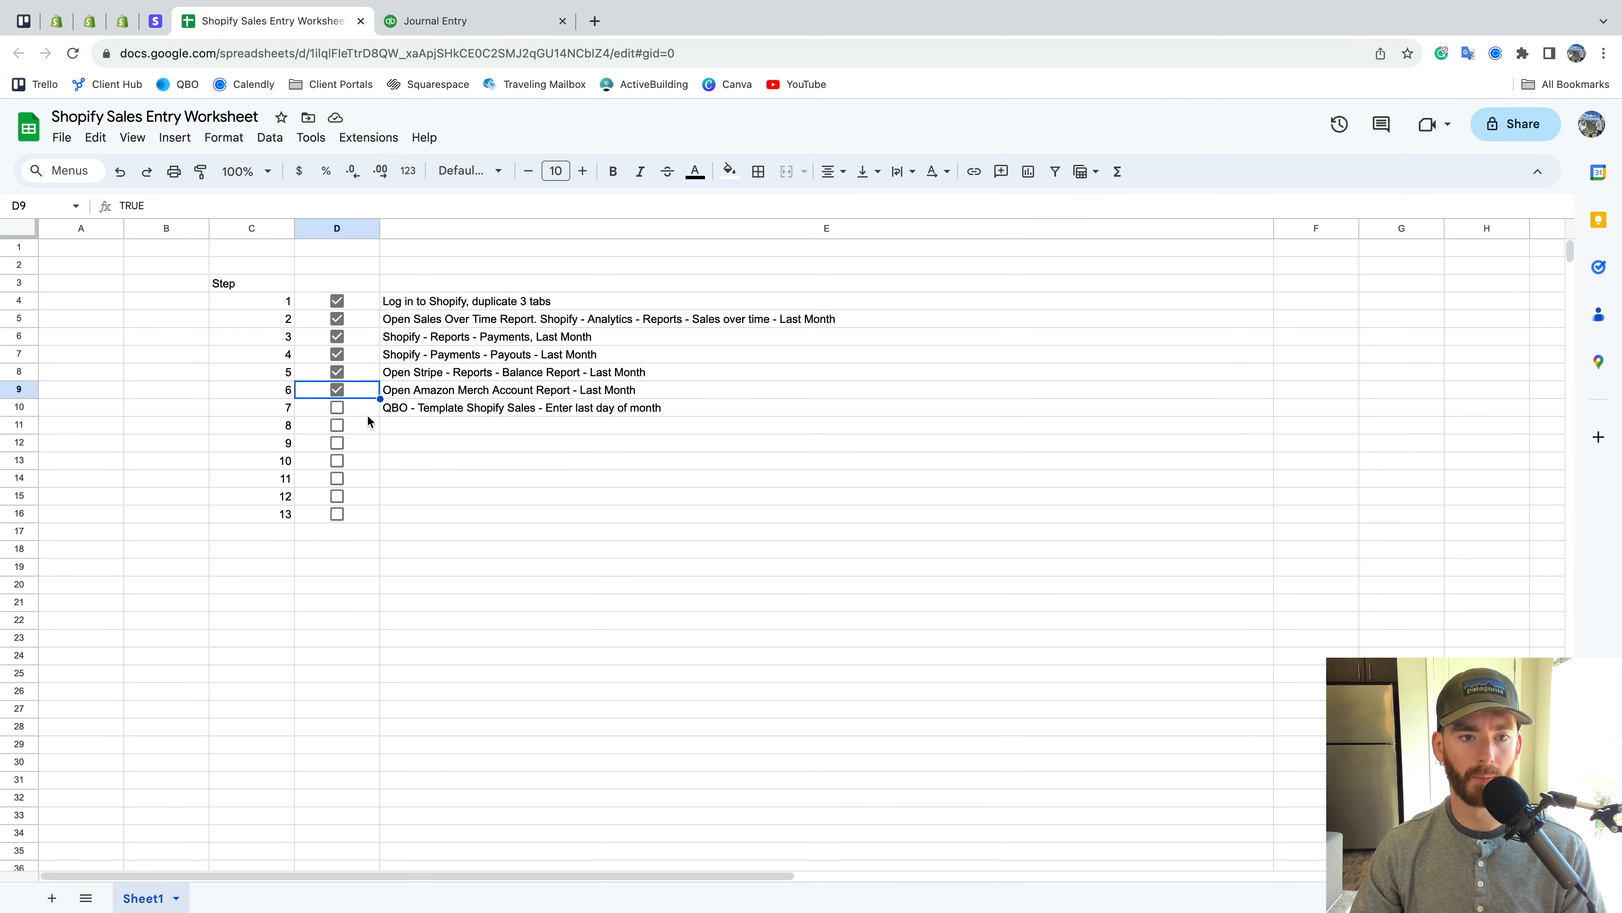
pyautogui.click(336, 407)
pyautogui.click(582, 425)
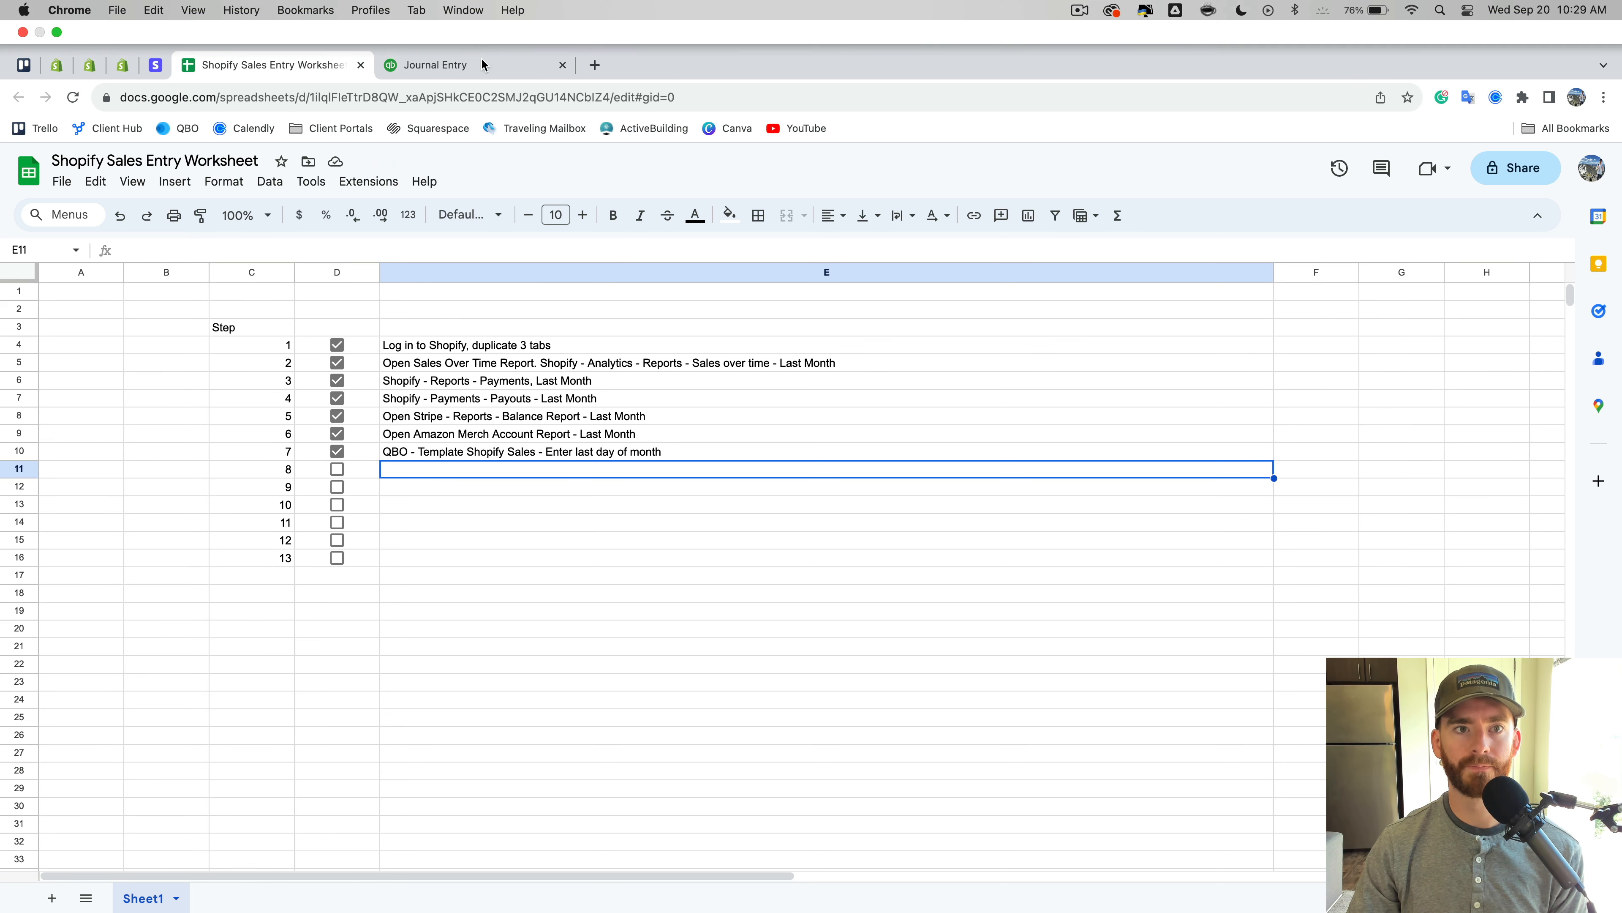
# Copy the May gross sales total from Shopify's Sales over time report and enter 13,731.78 as the Sales credit on QuickBooks journal line 1
pyautogui.click(469, 19)
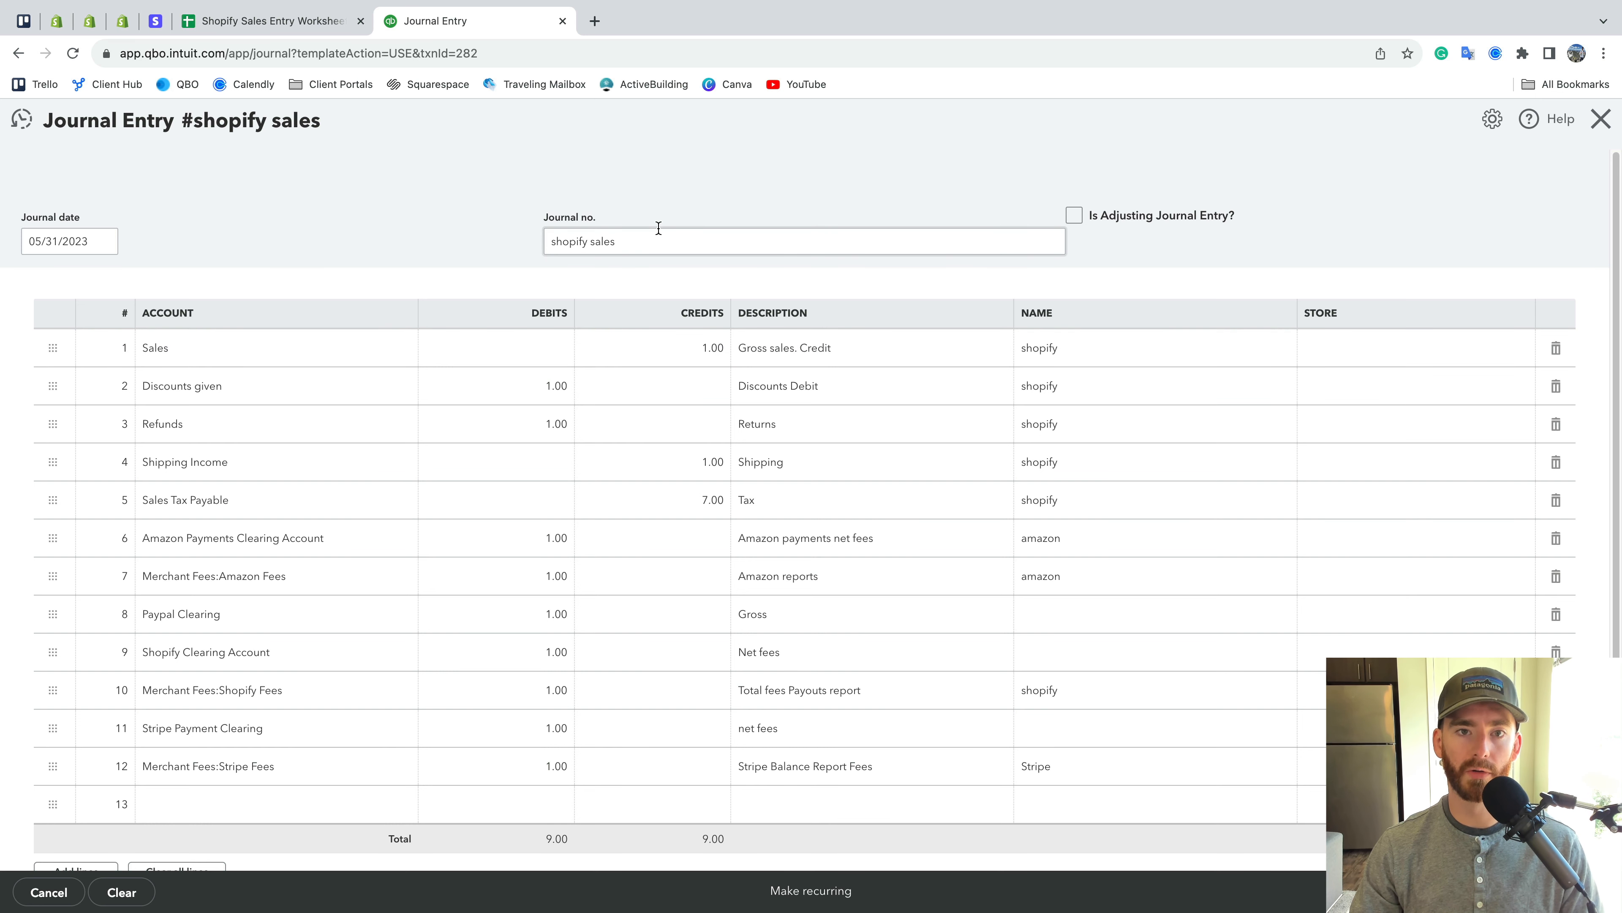
pyautogui.click(804, 349)
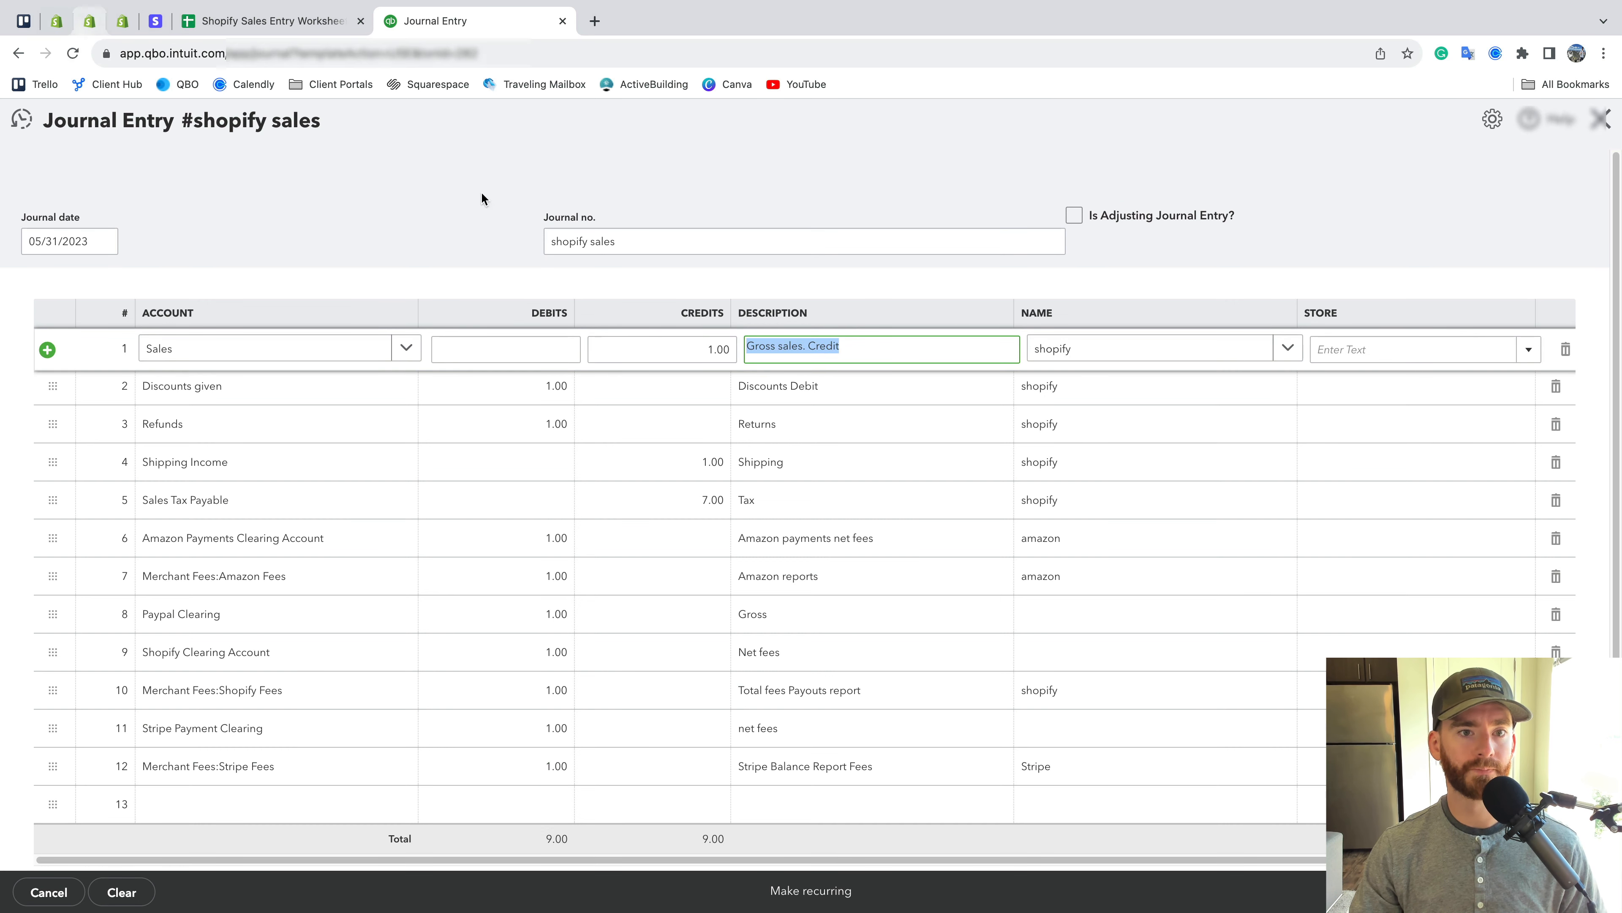
pyautogui.click(640, 183)
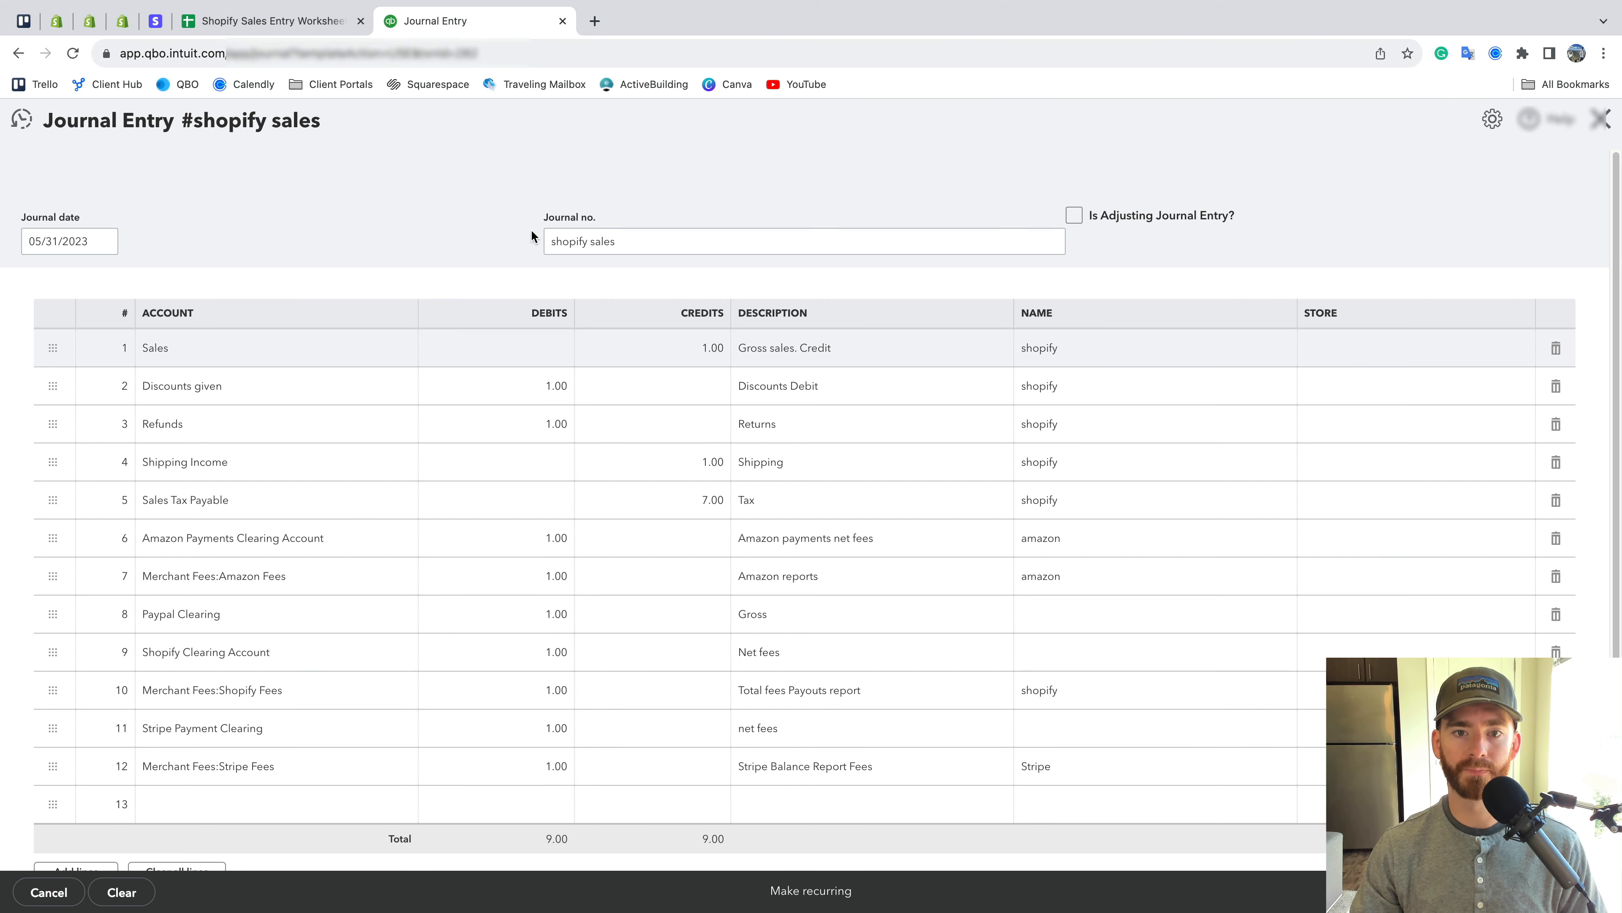
pyautogui.click(56, 20)
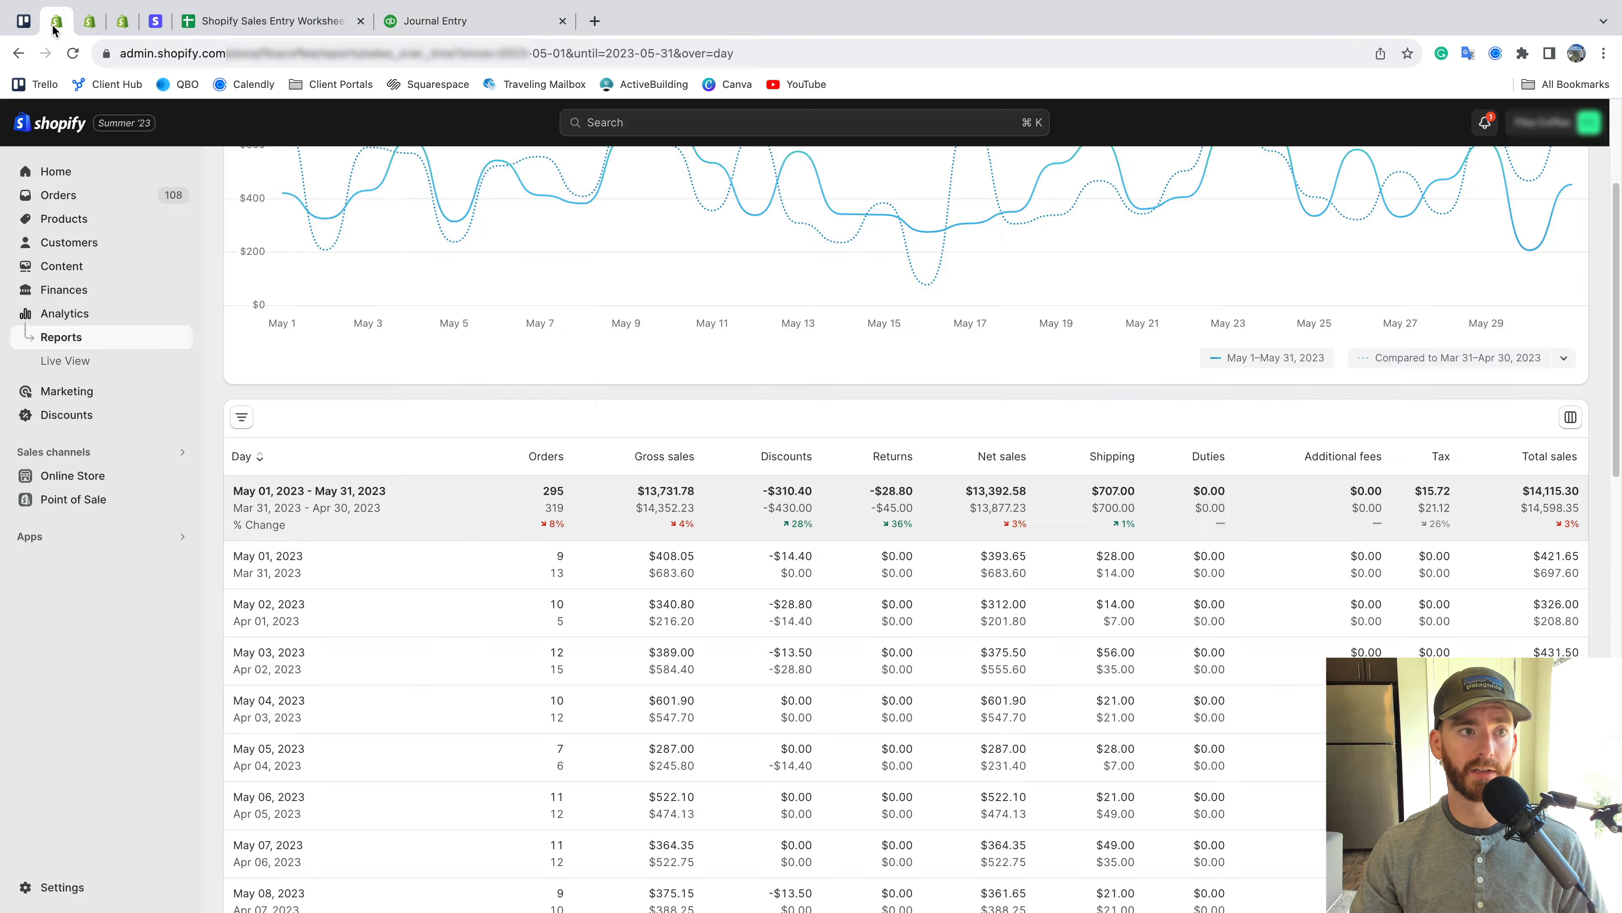
pyautogui.scroll(5, 659, 434)
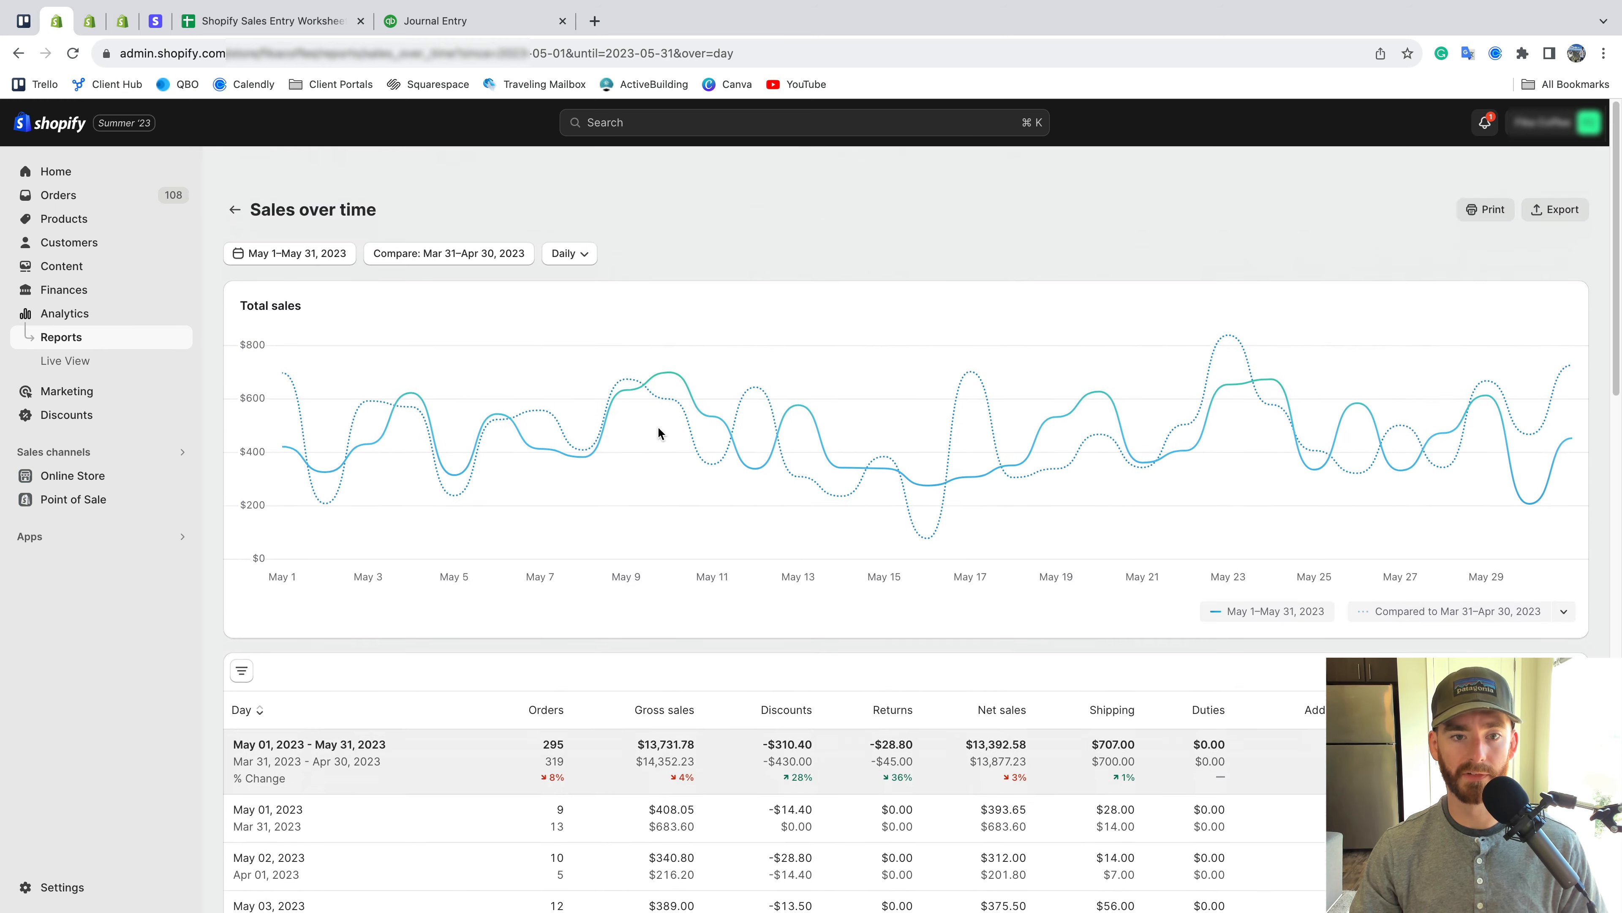
pyautogui.scroll(-6, 659, 434)
pyautogui.doubleClick(668, 337)
pyautogui.hotkey('ctrl', 'c')
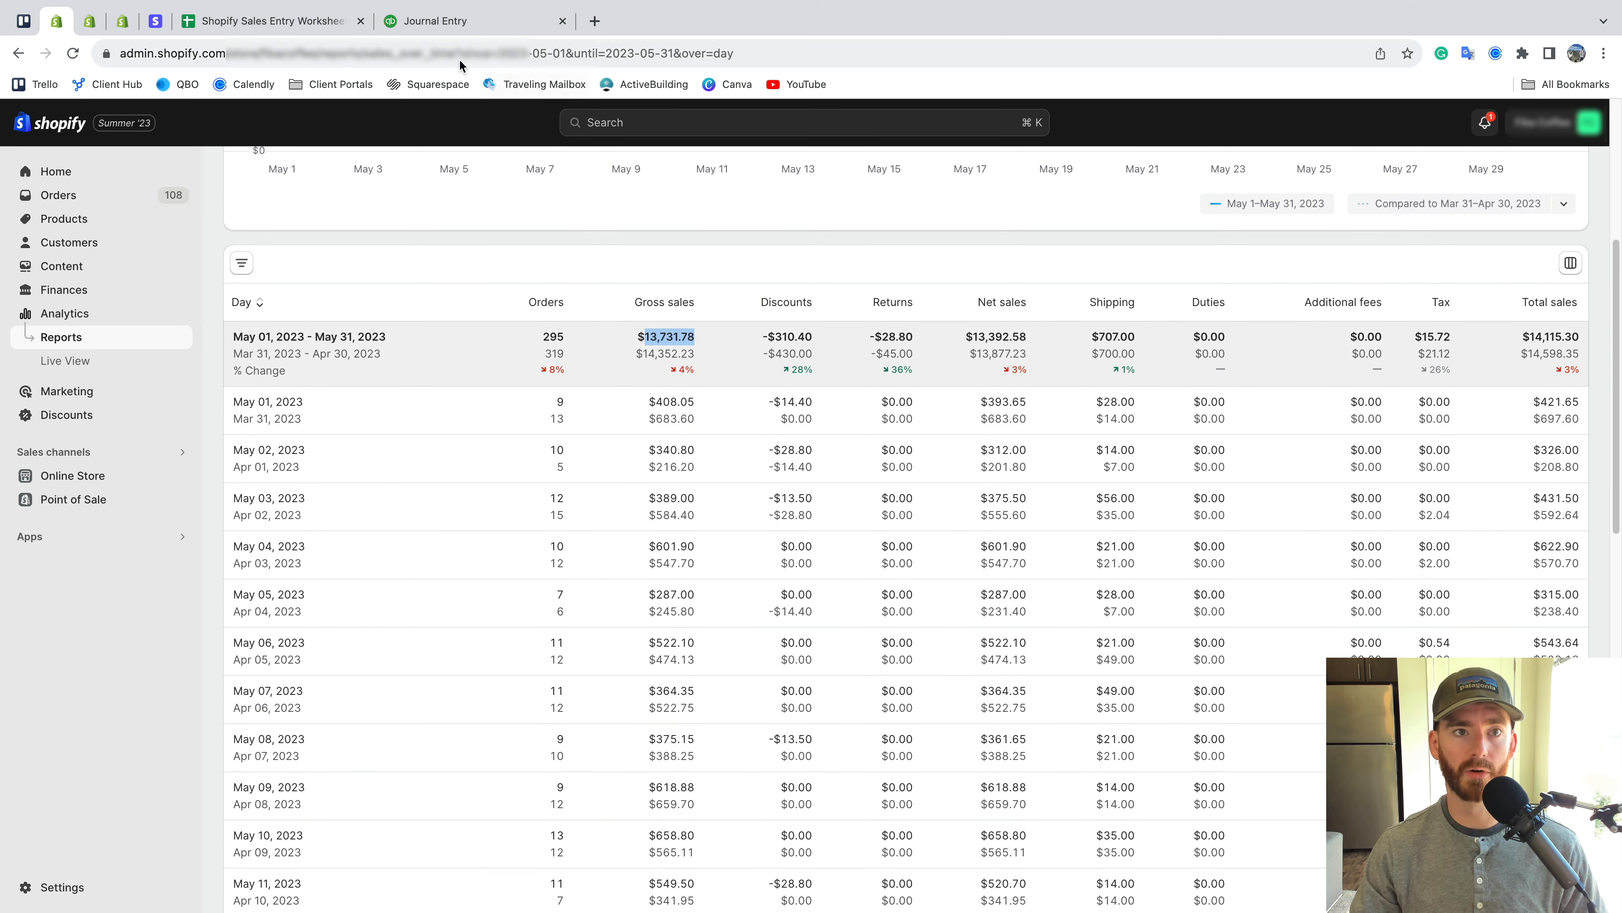
pyautogui.click(459, 23)
pyautogui.click(696, 348)
pyautogui.hotkey('ctrl', 'v')
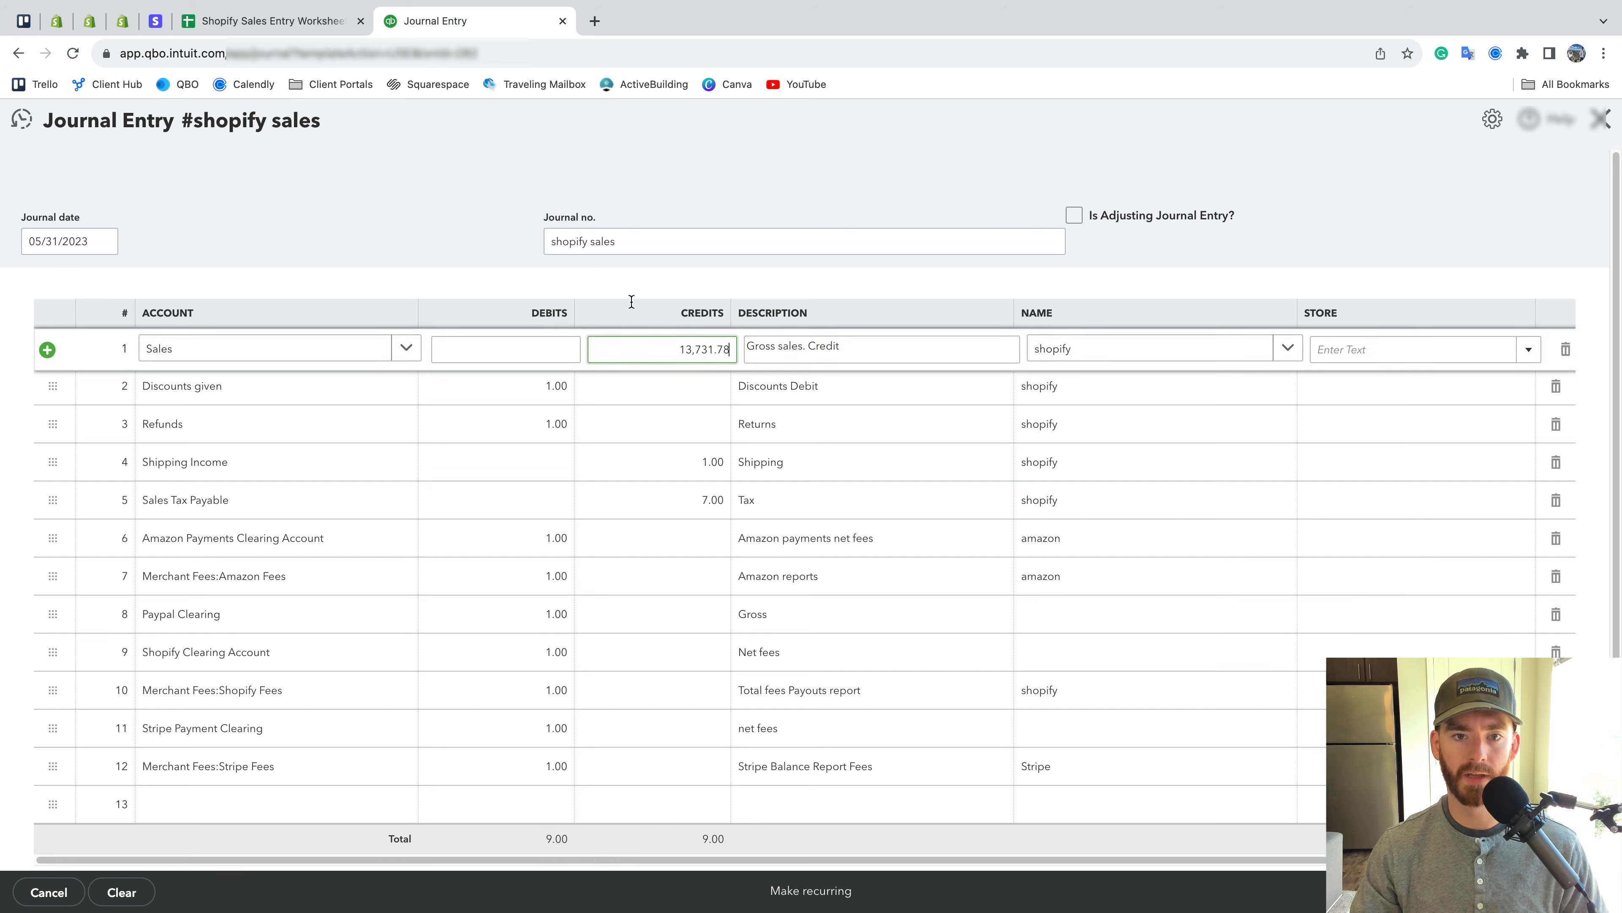
pyautogui.click(431, 217)
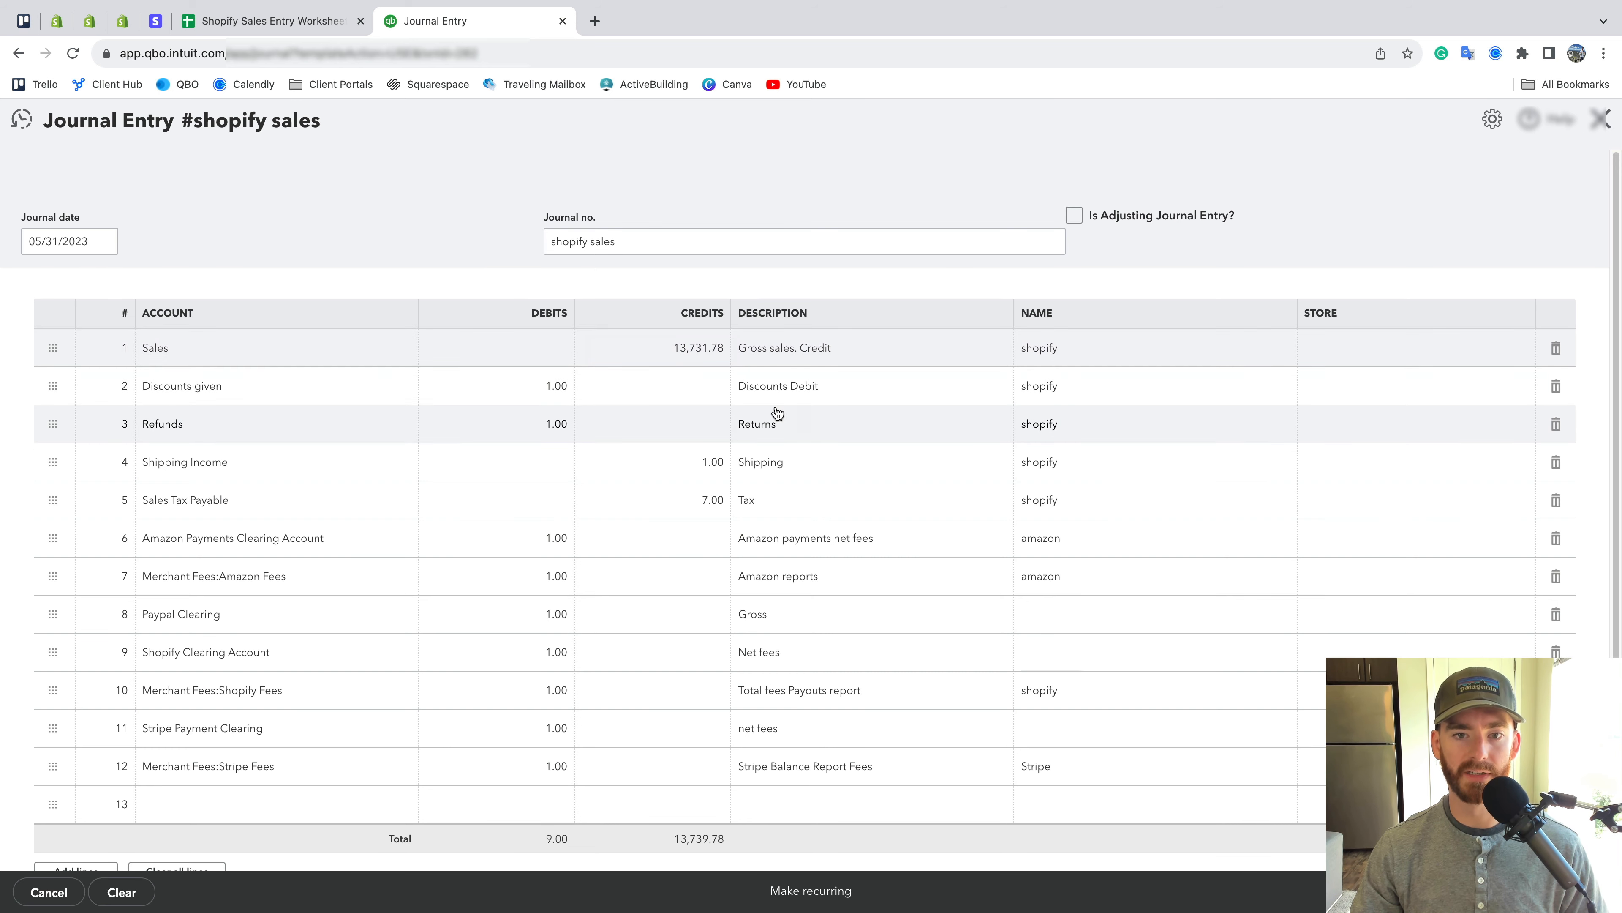
# Copy the May discounts total from Shopify's Sales over time report and enter 310.40 as the Discounts given debit on QuickBooks journal line 2
pyautogui.click(57, 22)
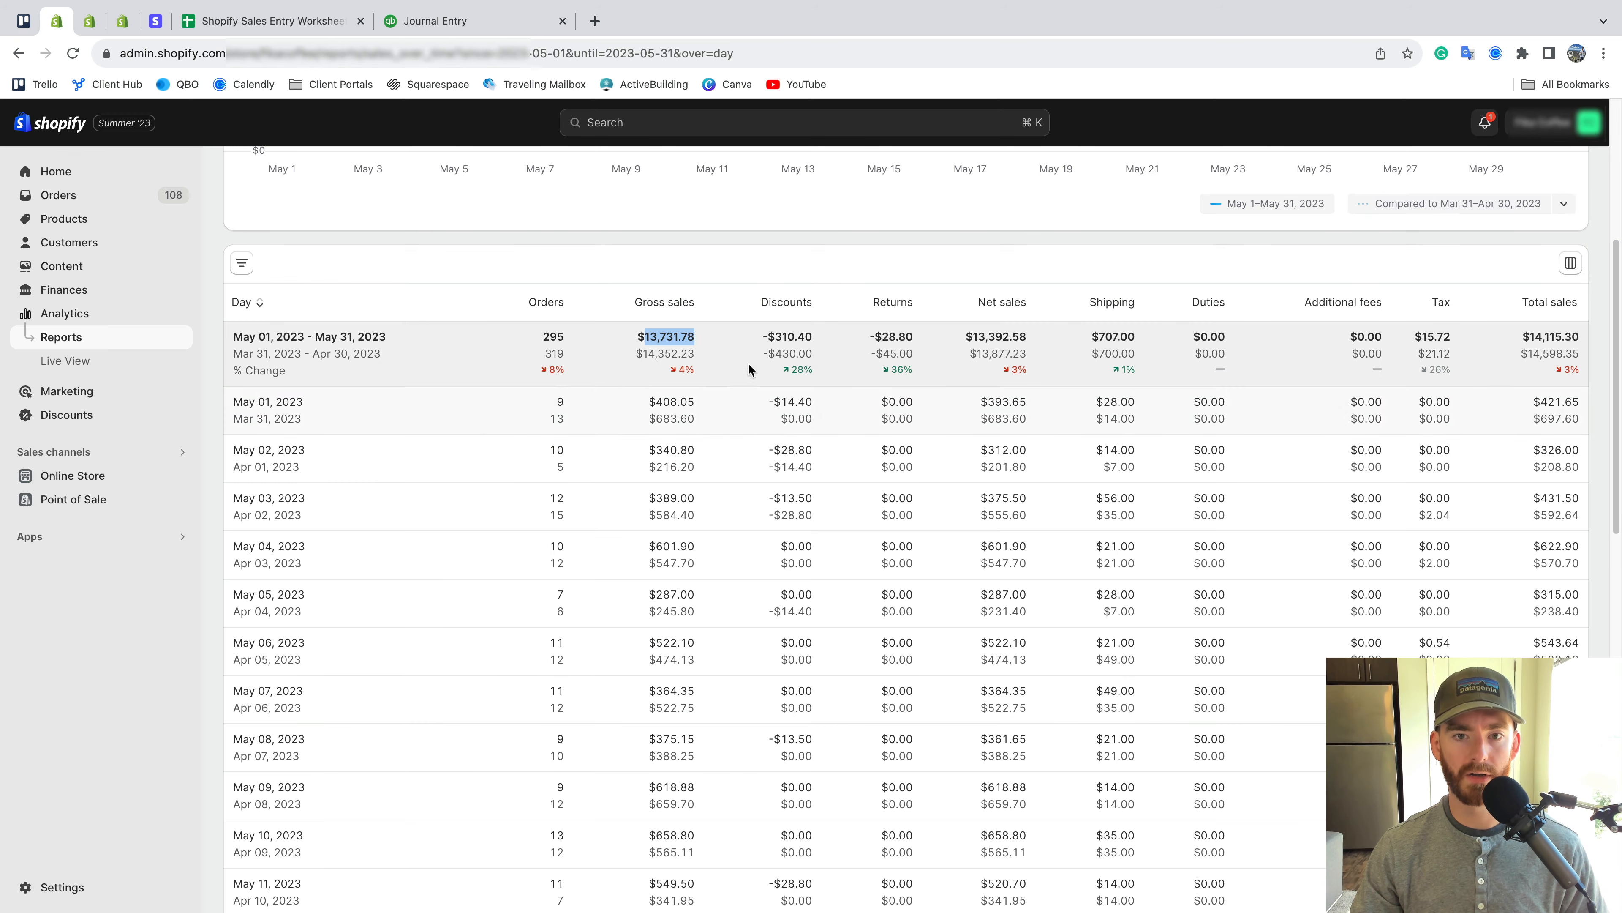
pyautogui.doubleClick(794, 335)
pyautogui.hotkey('ctrl', 'c')
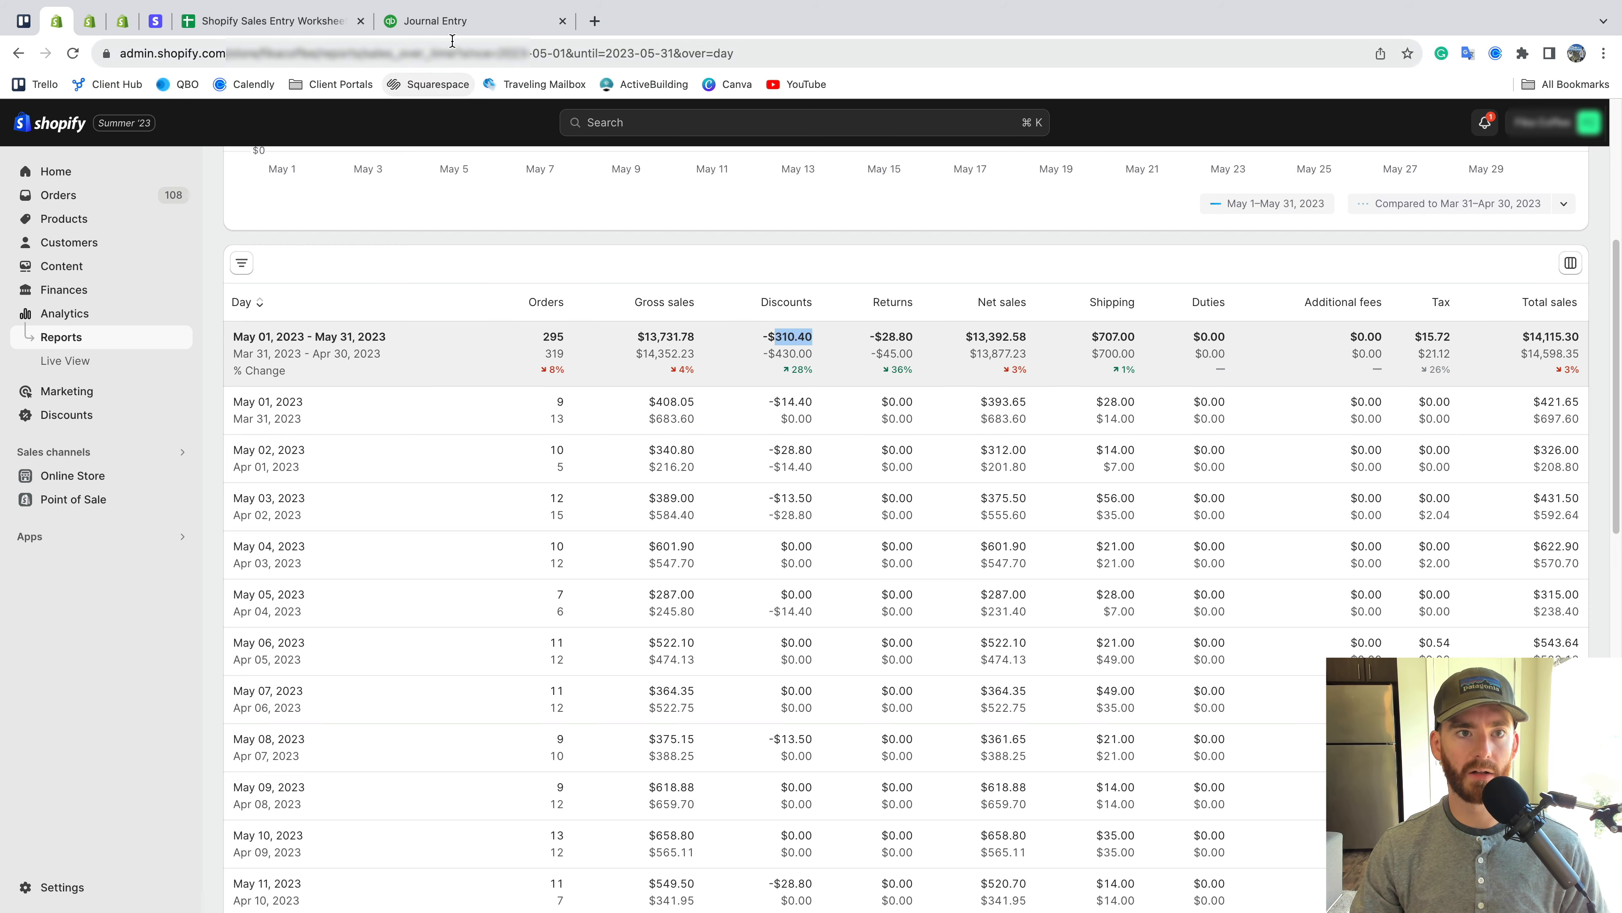
pyautogui.click(450, 21)
pyautogui.click(540, 384)
pyautogui.hotkey('ctrl', 'v')
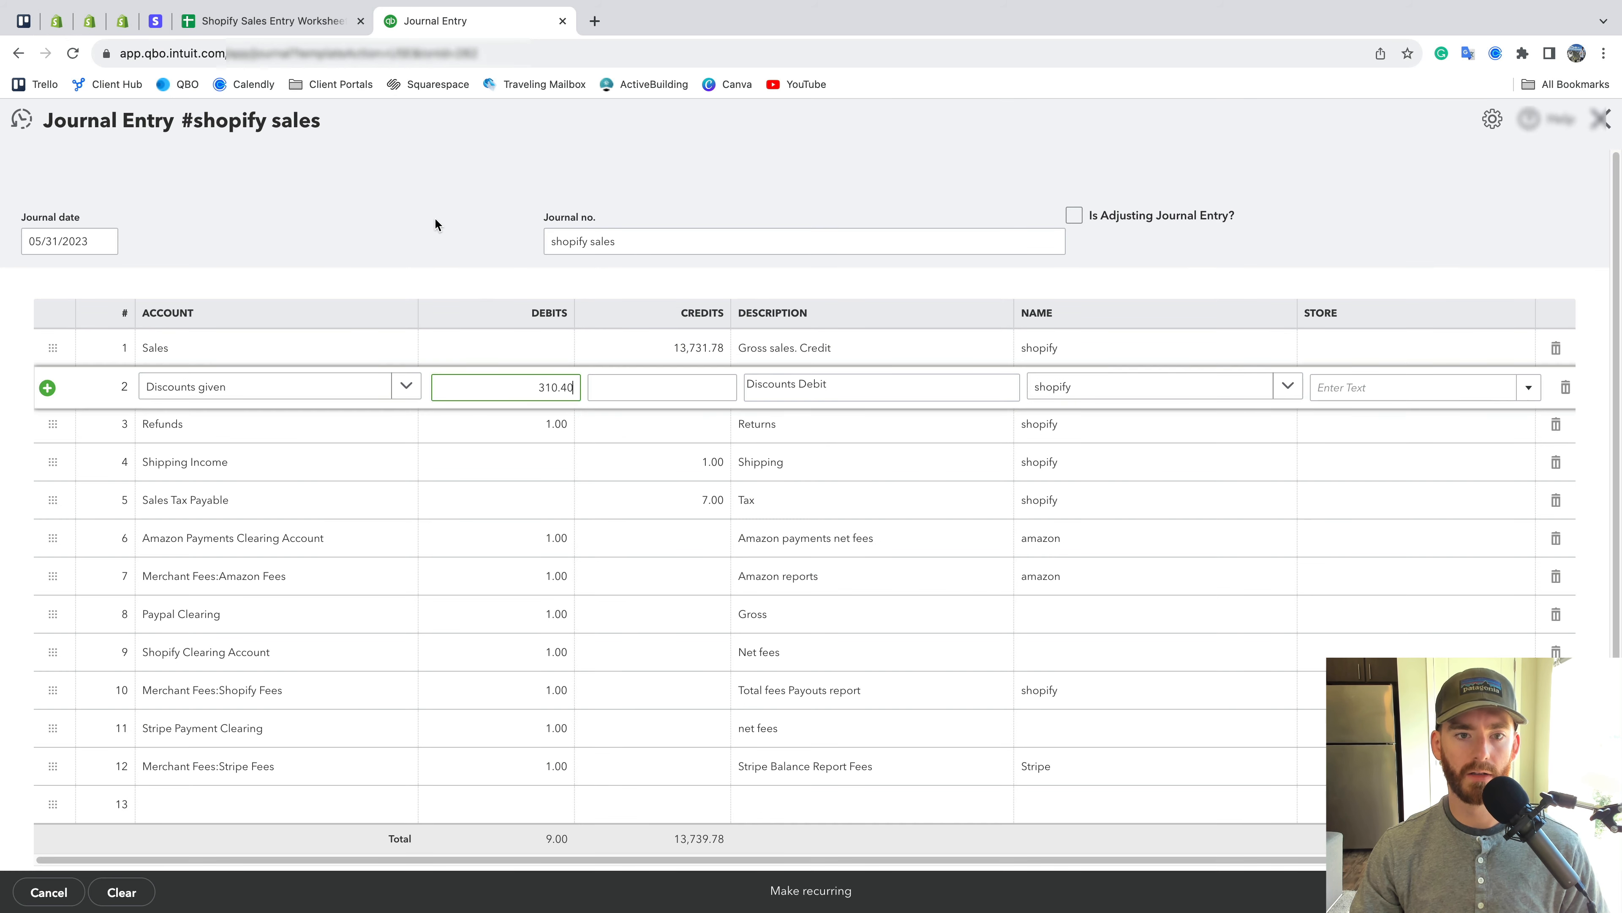
pyautogui.click(436, 216)
# Copy the May returns total from Shopify's Sales over time report and enter 28.80 as the Refunds debit on QuickBooks journal line 3
pyautogui.click(56, 19)
pyautogui.doubleClick(894, 339)
pyautogui.hotkey('ctrl', 'c')
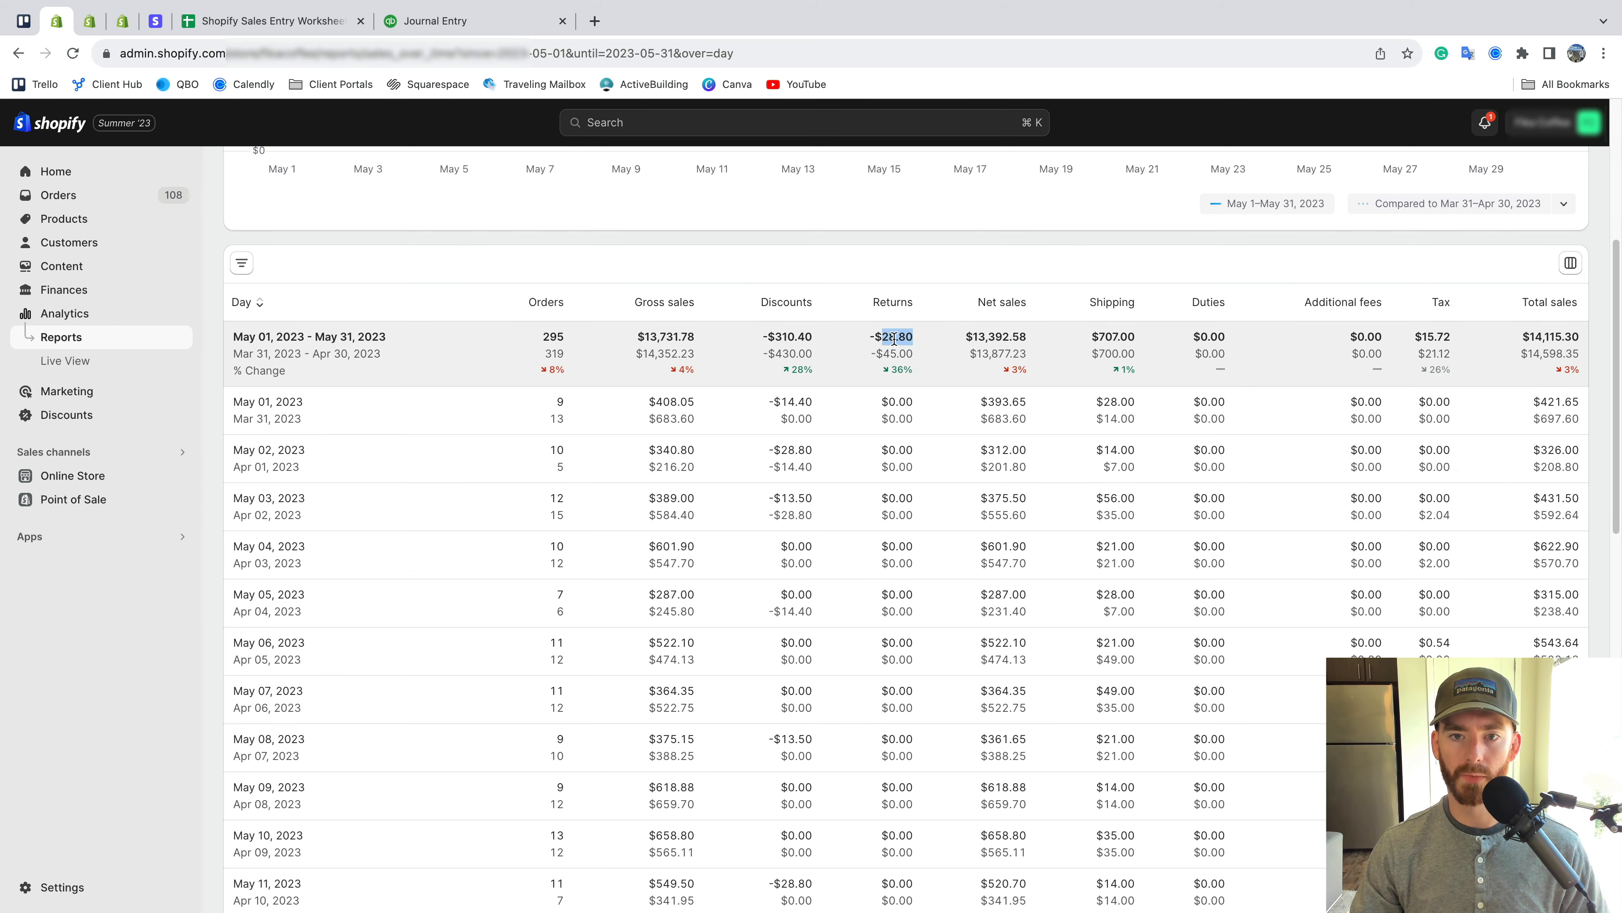
pyautogui.click(447, 22)
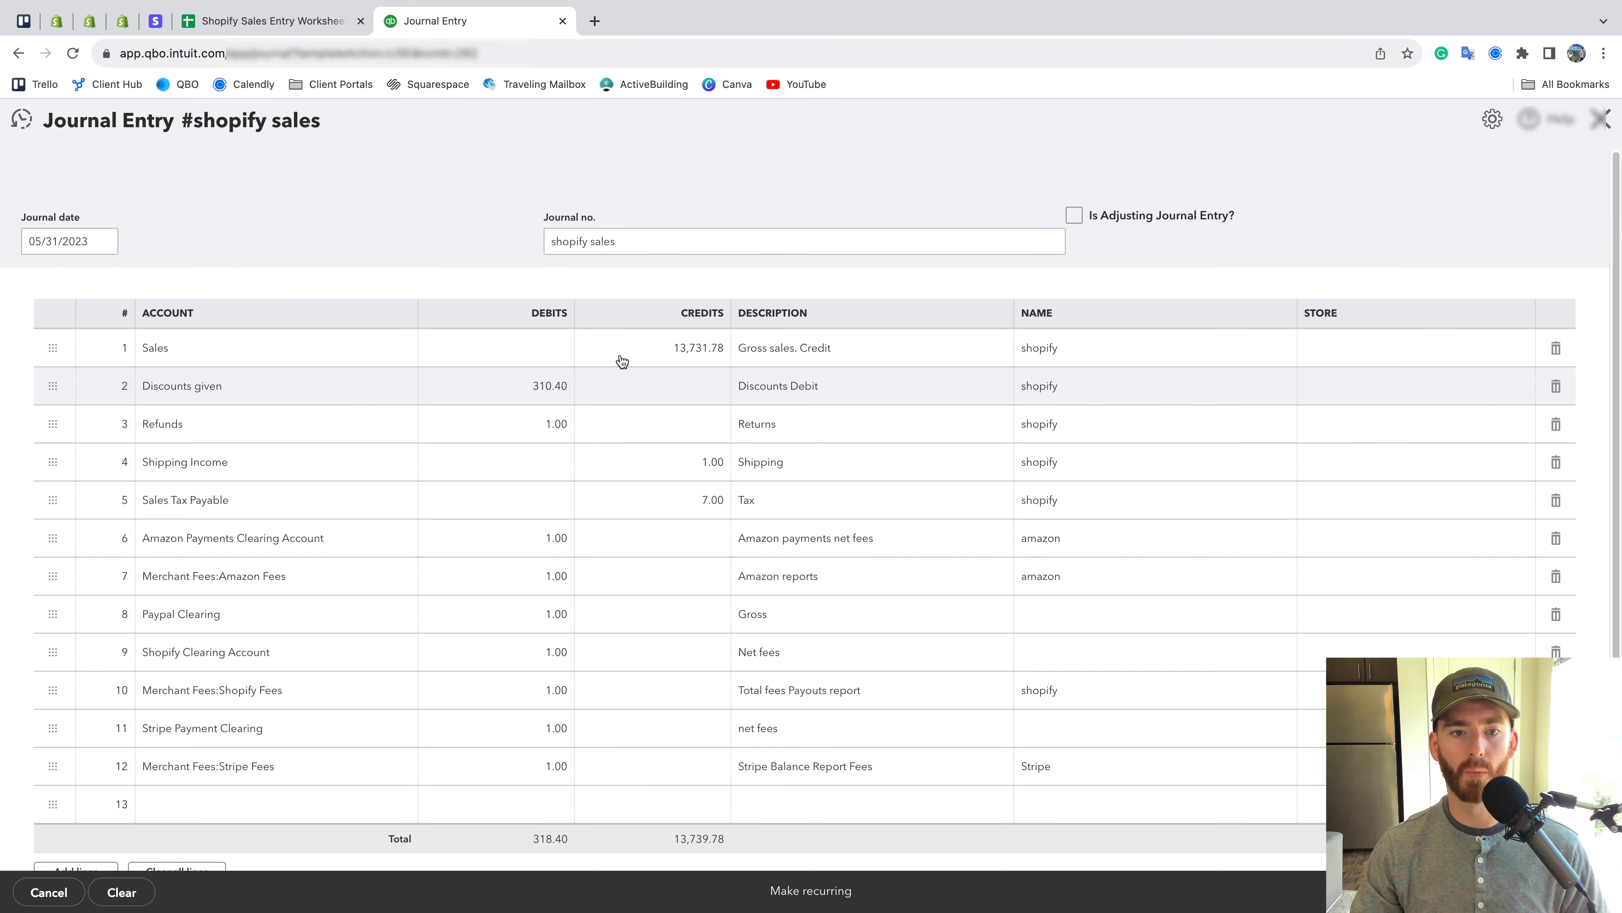
pyautogui.click(561, 425)
pyautogui.hotkey('ctrl', 'v')
pyautogui.click(457, 241)
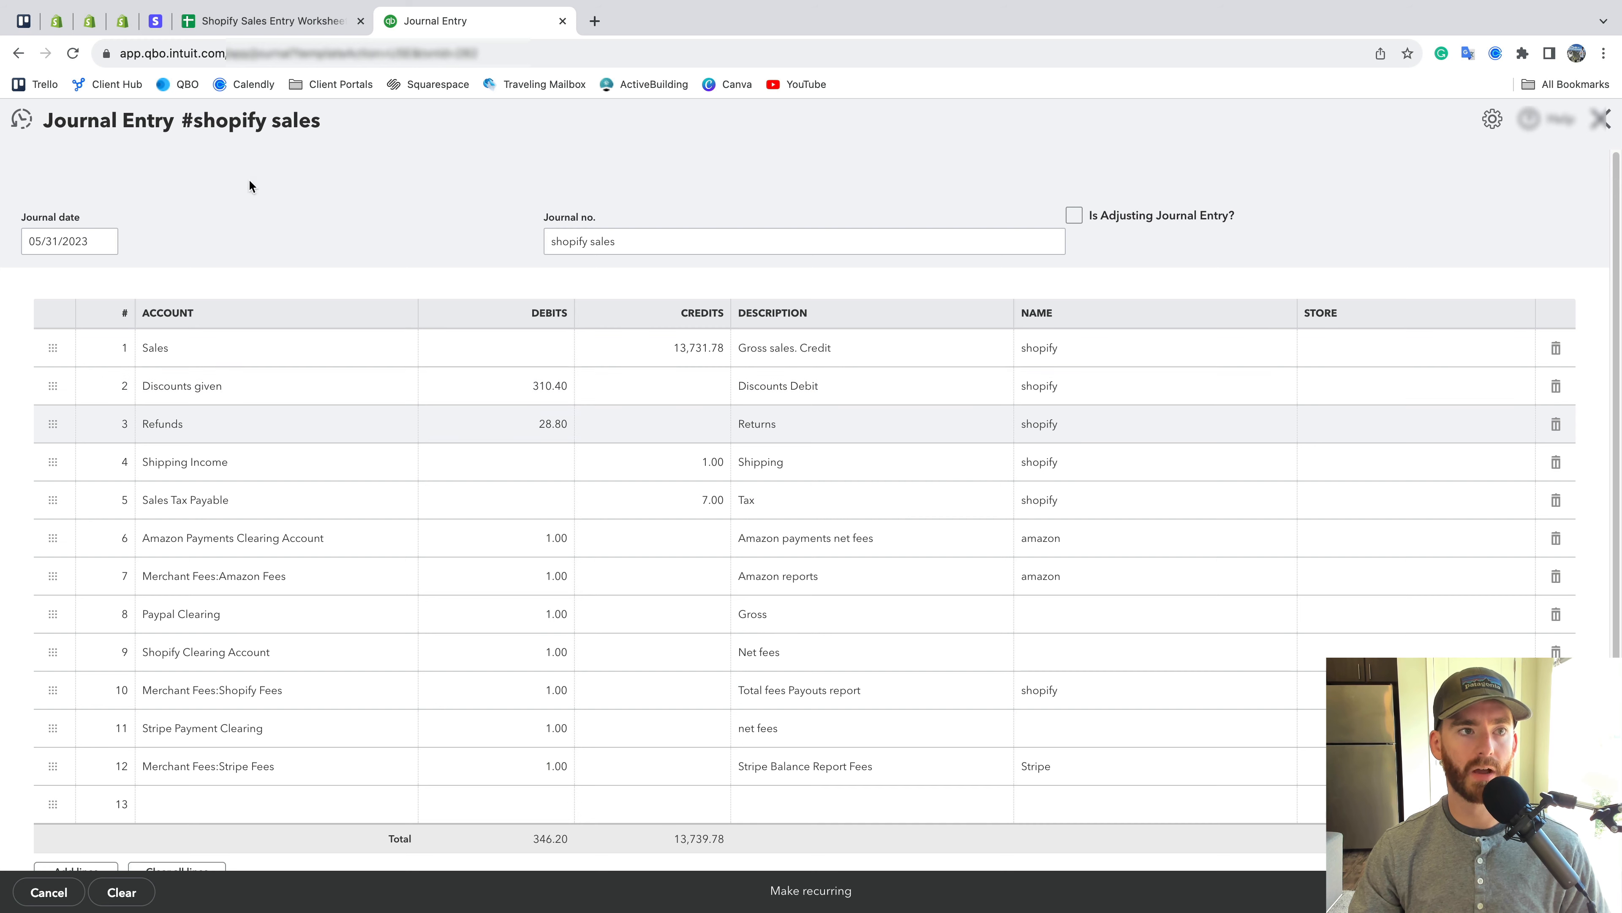
# Copy the May shipping total from Shopify's Sales over time report and enter 707.00 as the Shipping Income credit on QuickBooks journal line 4
pyautogui.click(65, 31)
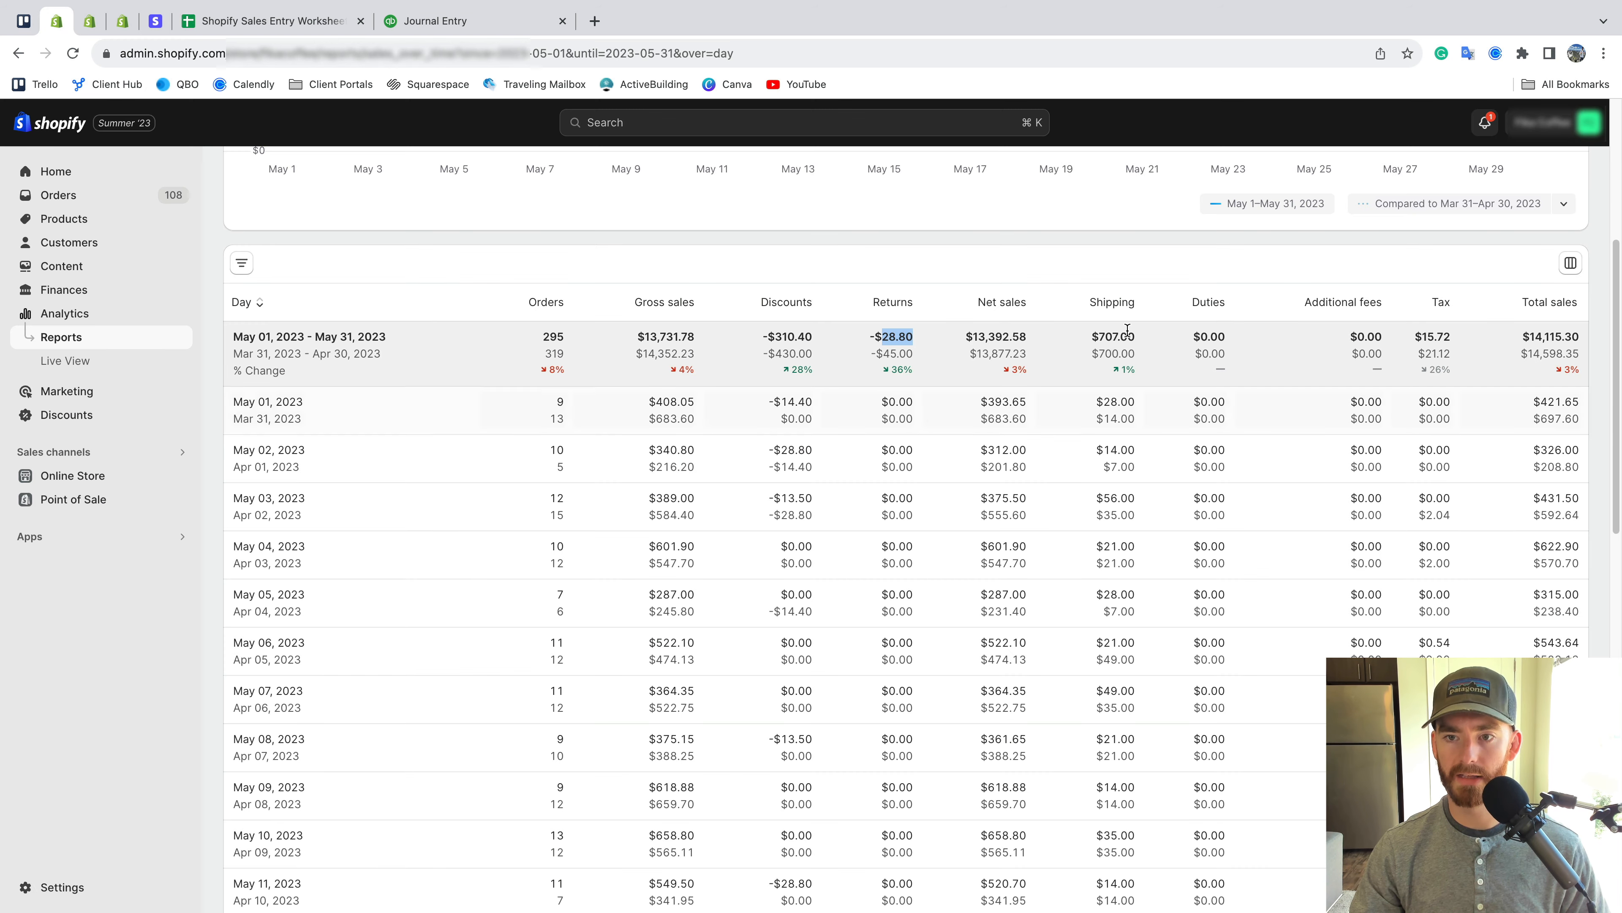
pyautogui.doubleClick(1115, 336)
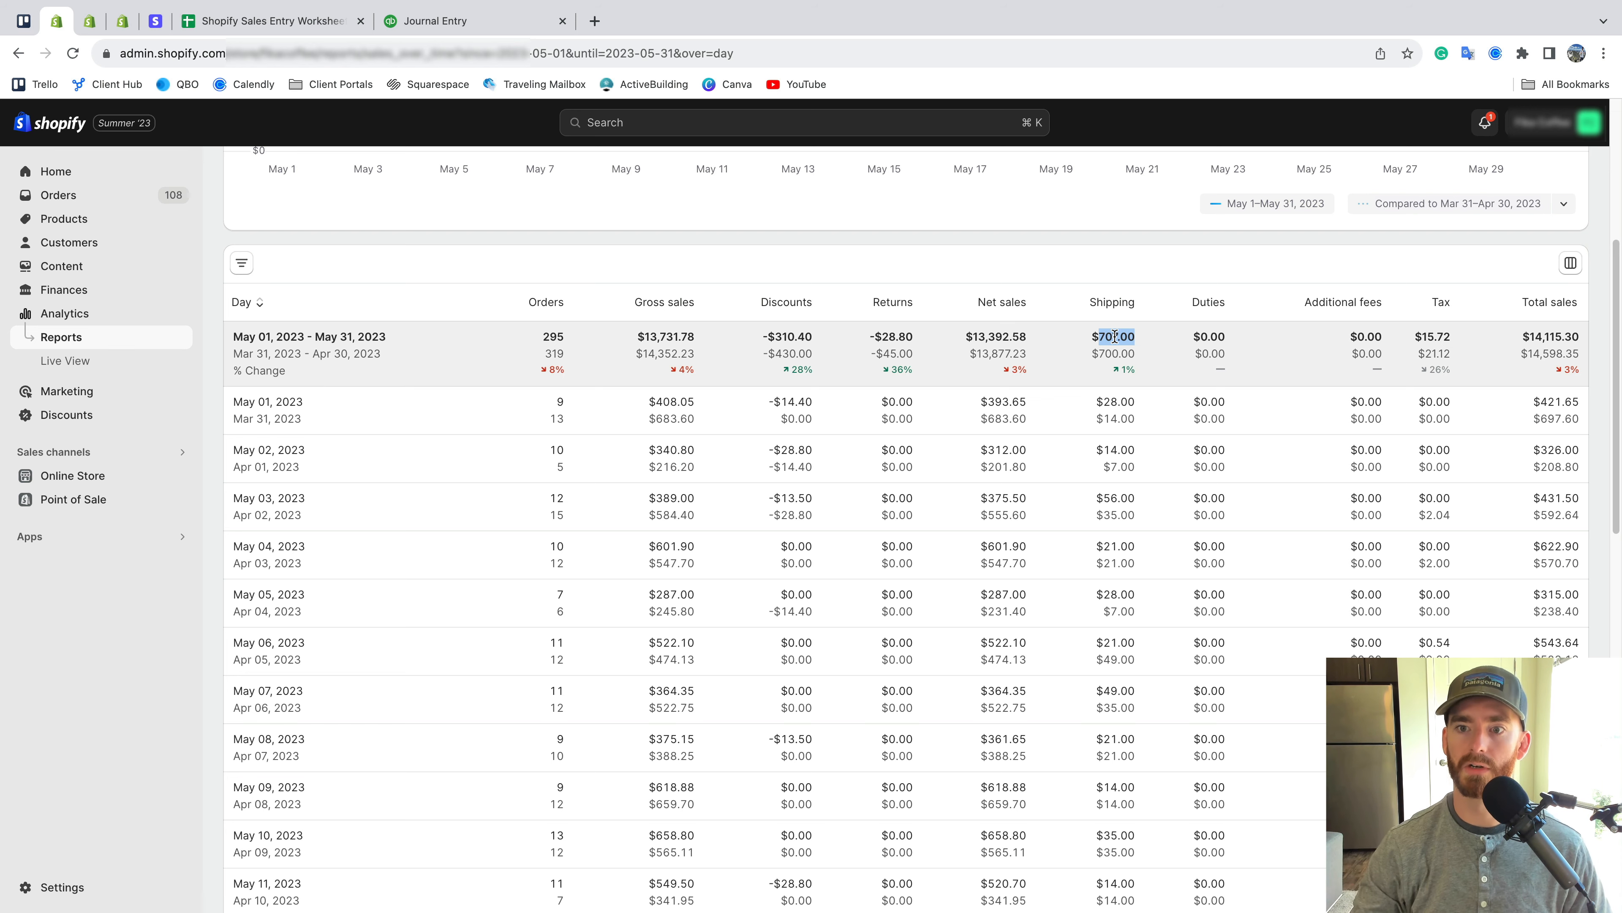
pyautogui.click(493, 21)
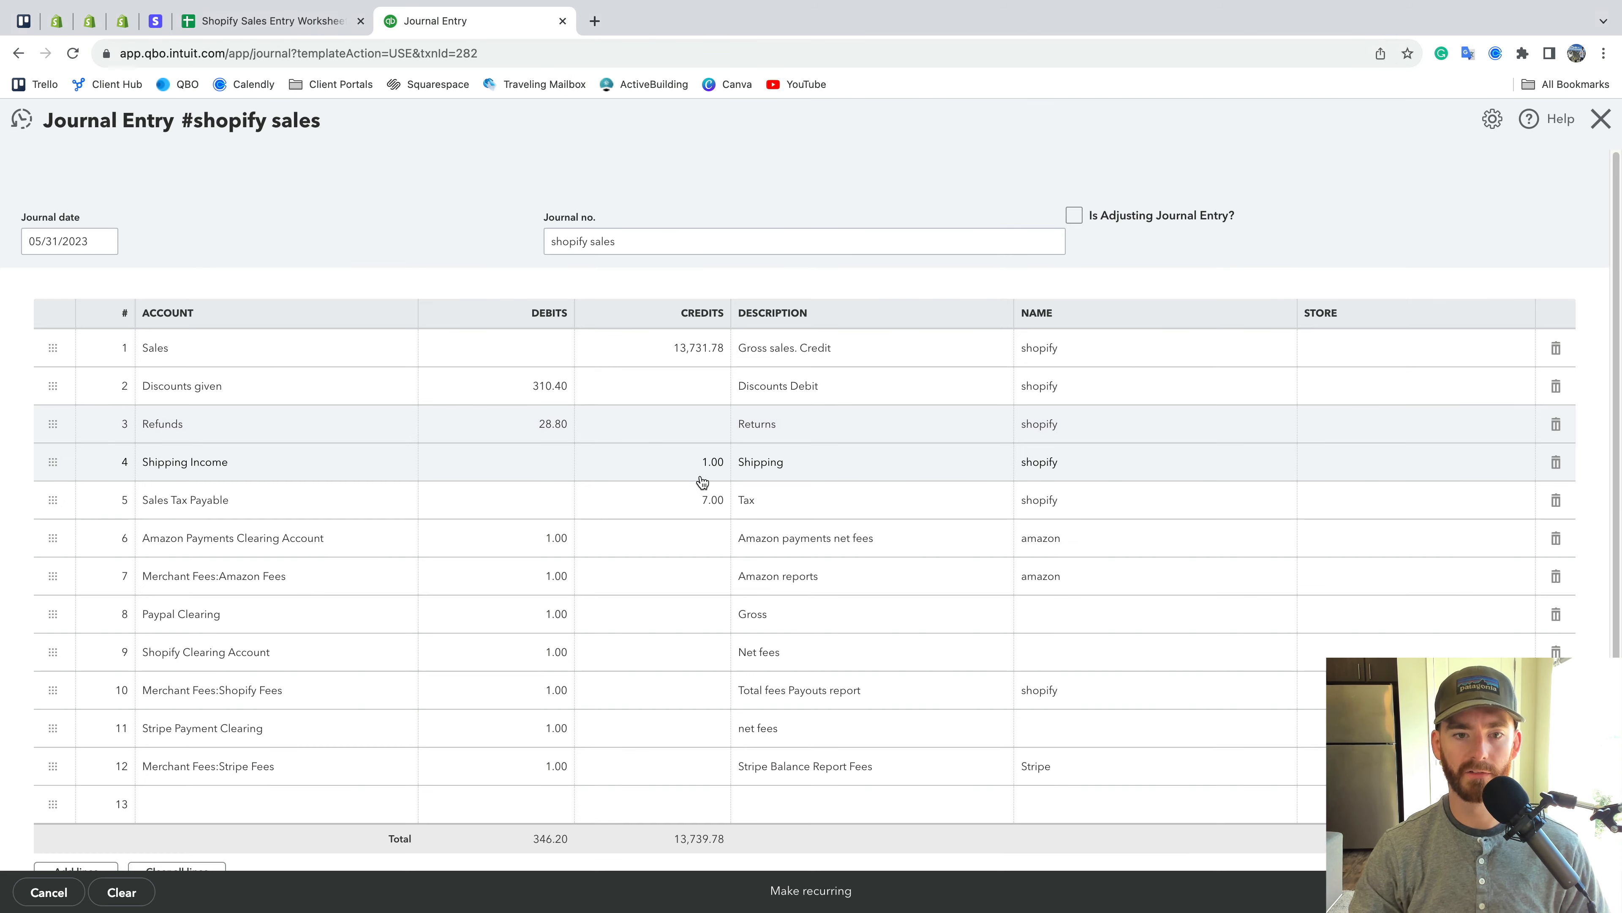
pyautogui.click(706, 468)
# Copy the May tax total from Shopify's Sales over time report and enter 15.72 as the Sales Tax Payable credit on QuickBooks journal line 5
pyautogui.click(56, 21)
pyautogui.doubleClick(1440, 336)
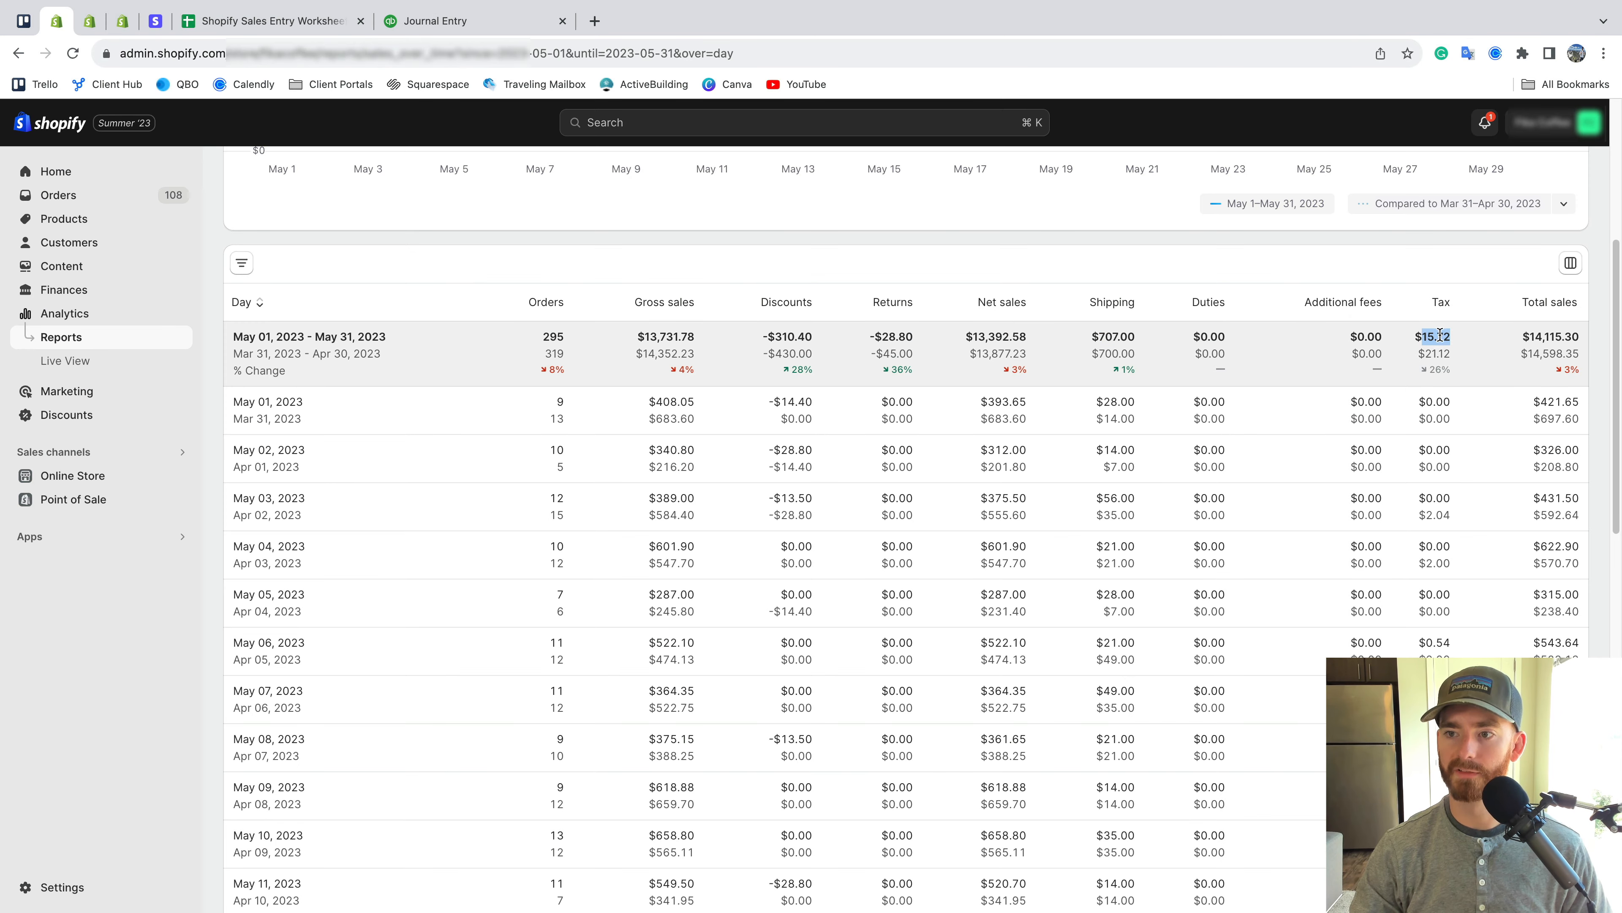
pyautogui.click(473, 19)
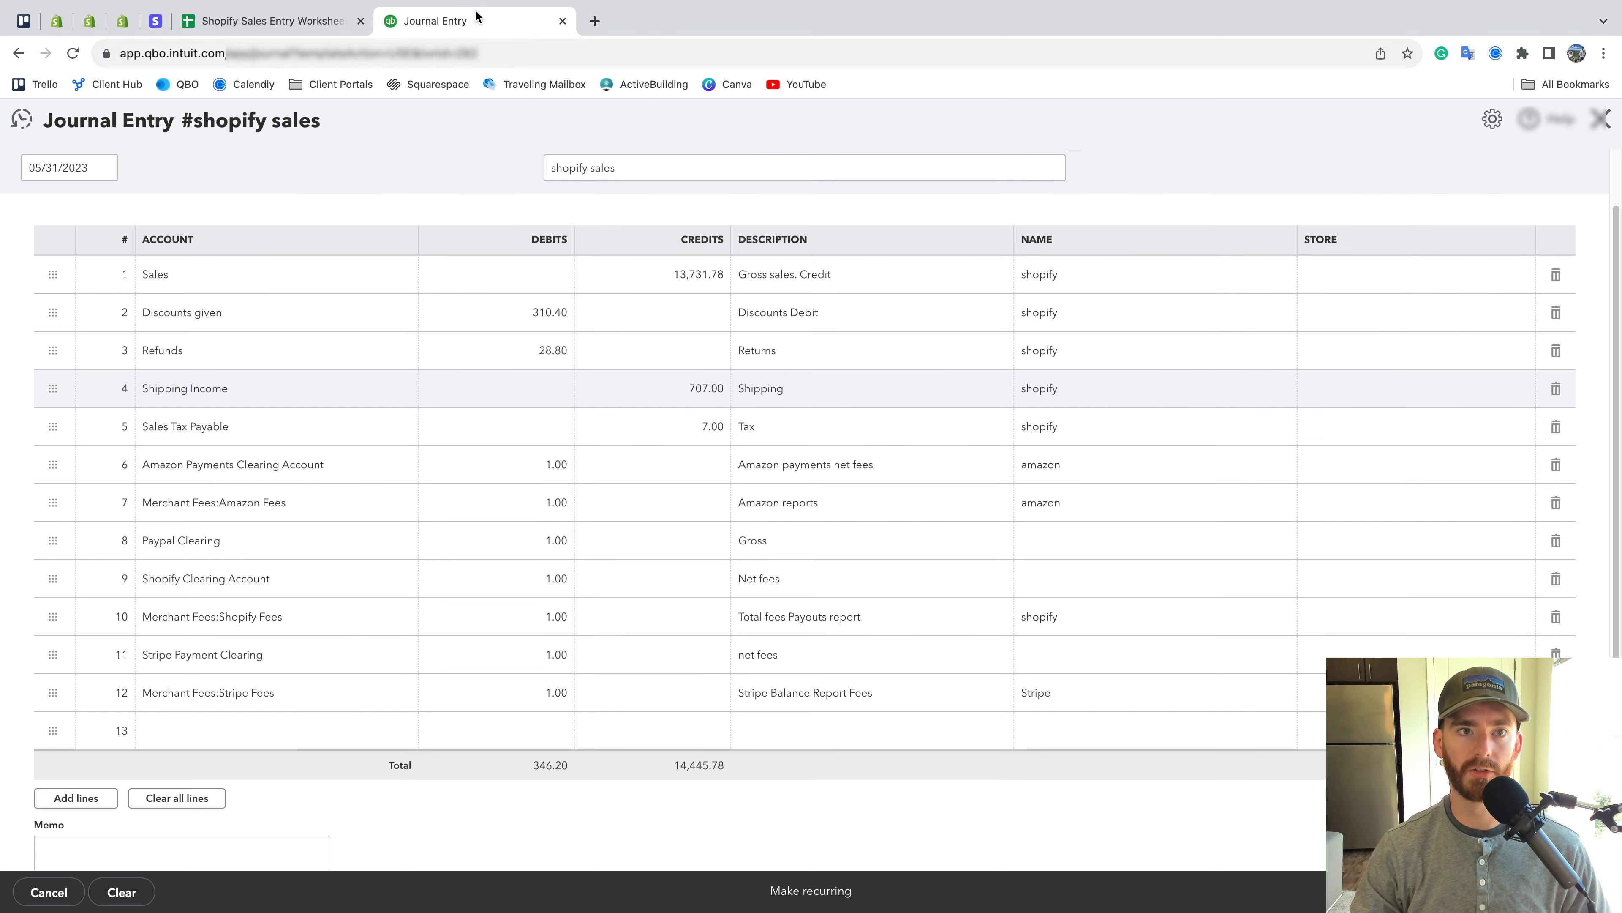
pyautogui.click(690, 427)
pyautogui.write('15.72')
pyautogui.click(448, 177)
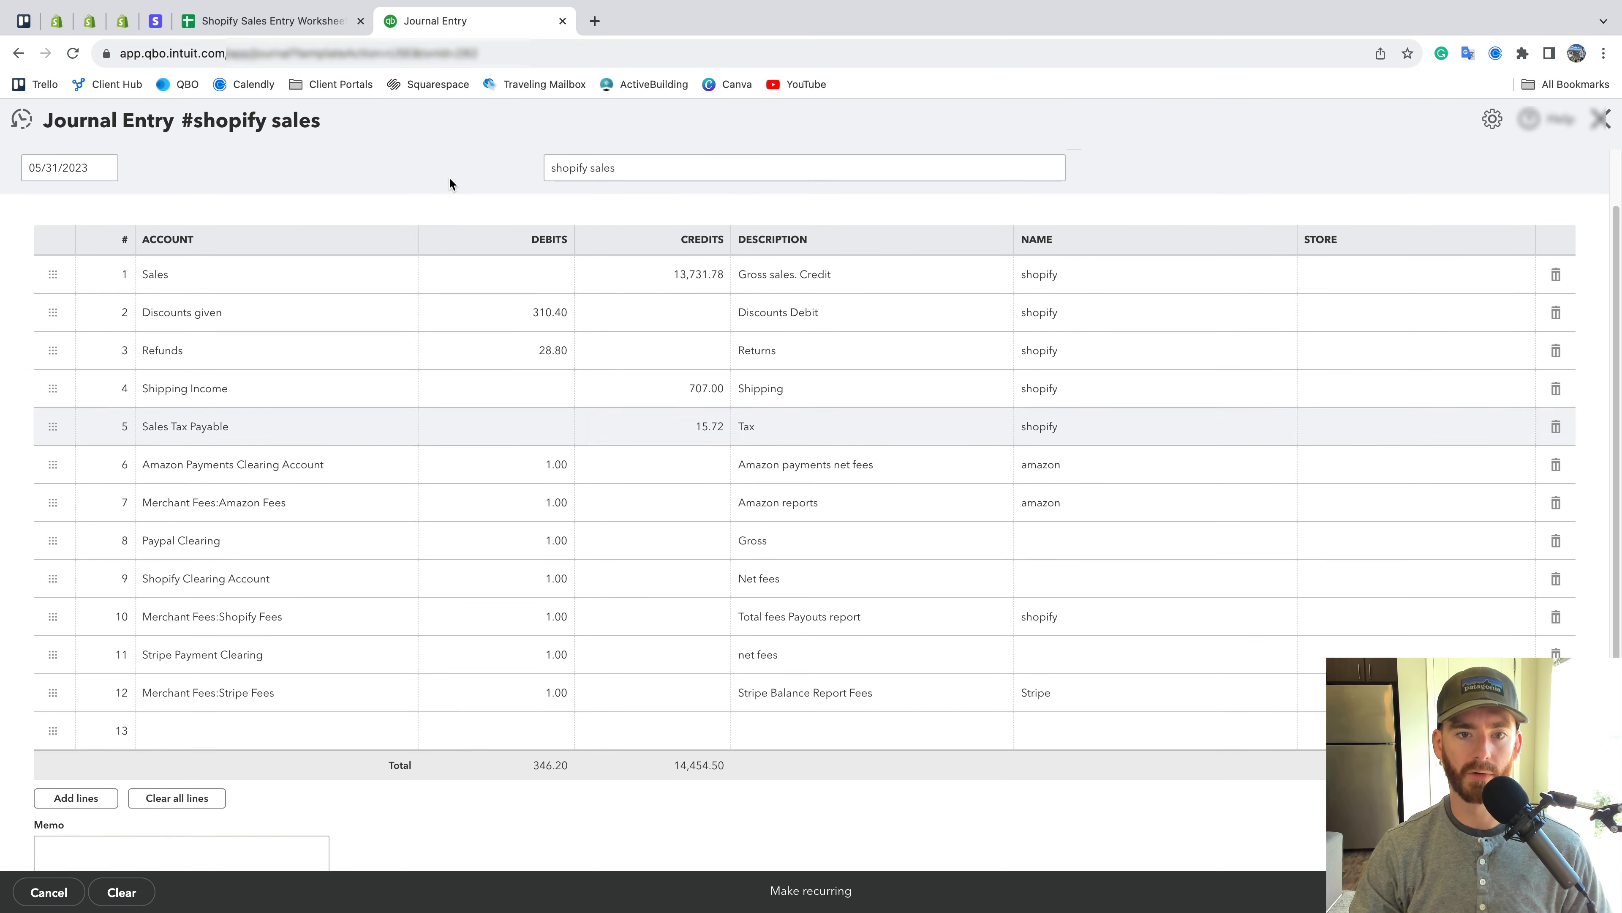
# Copy the Amazon net payments from Shopify's Payments report and enter 350.00 as the Amazon Payments Clearing Account debit on QuickBooks journal line 6
pyautogui.scroll(-1, 492, 154)
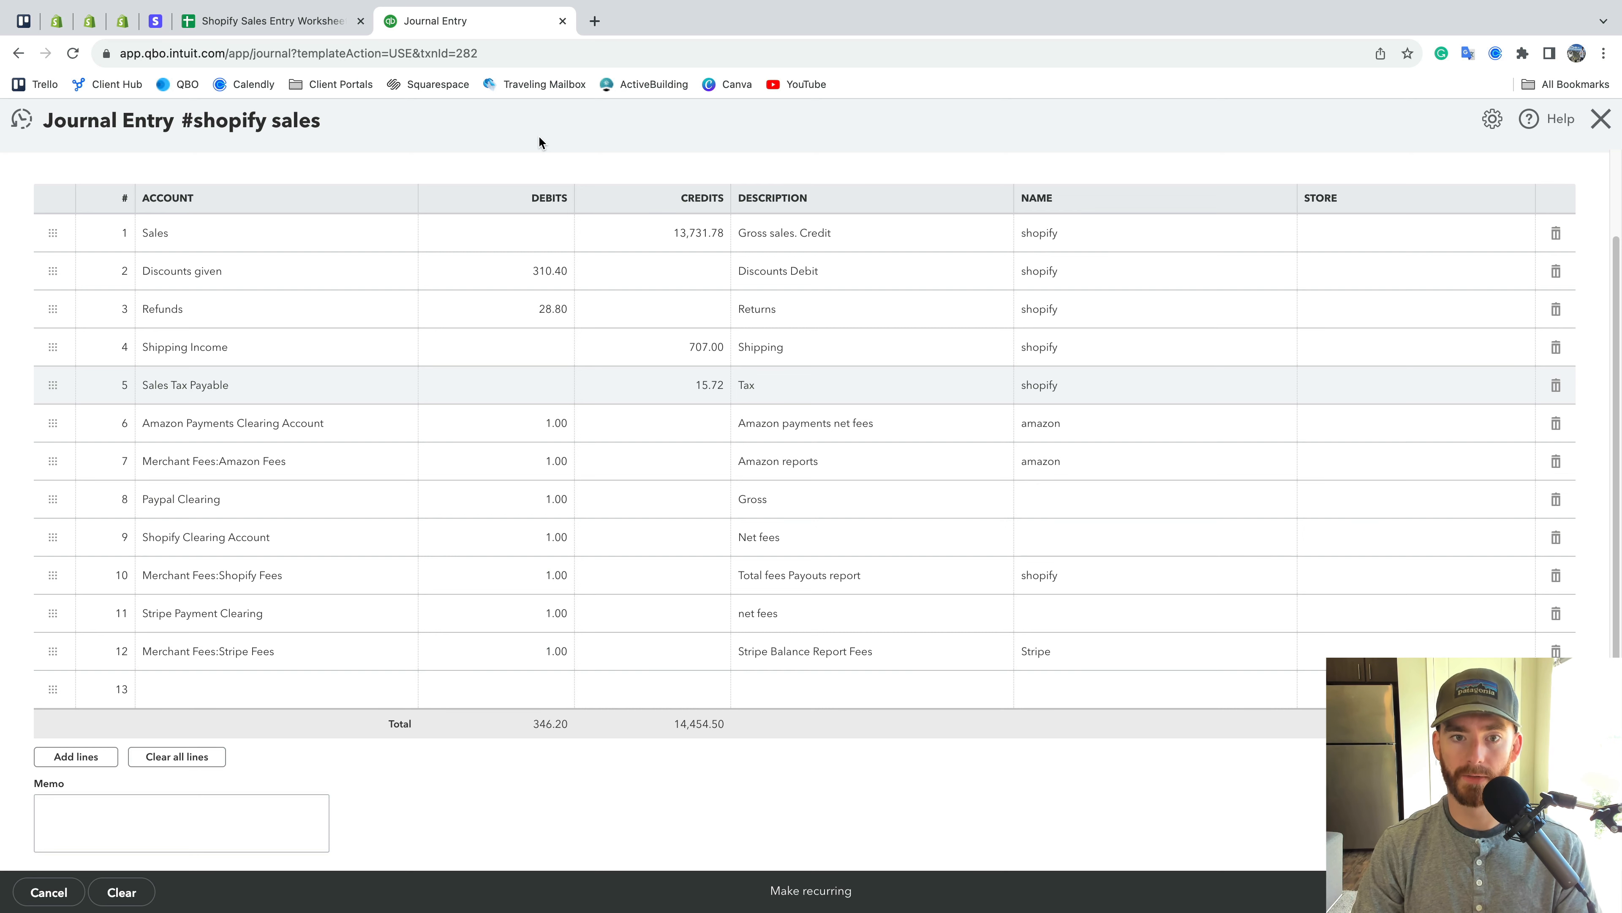
pyautogui.scroll(-2, 818, 443)
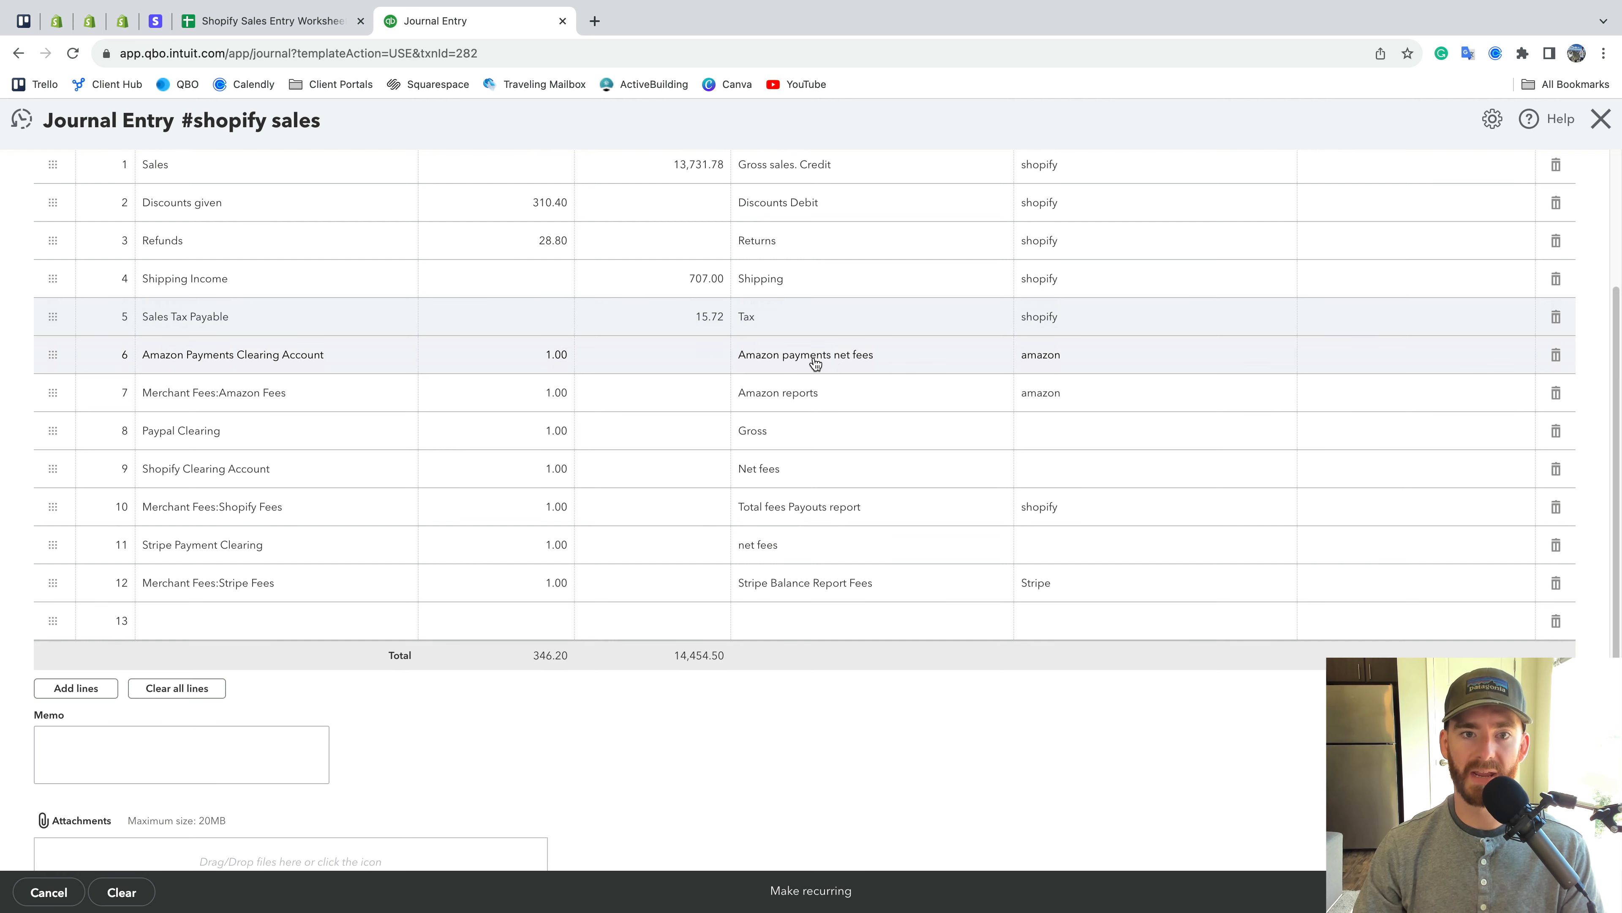
pyautogui.click(121, 21)
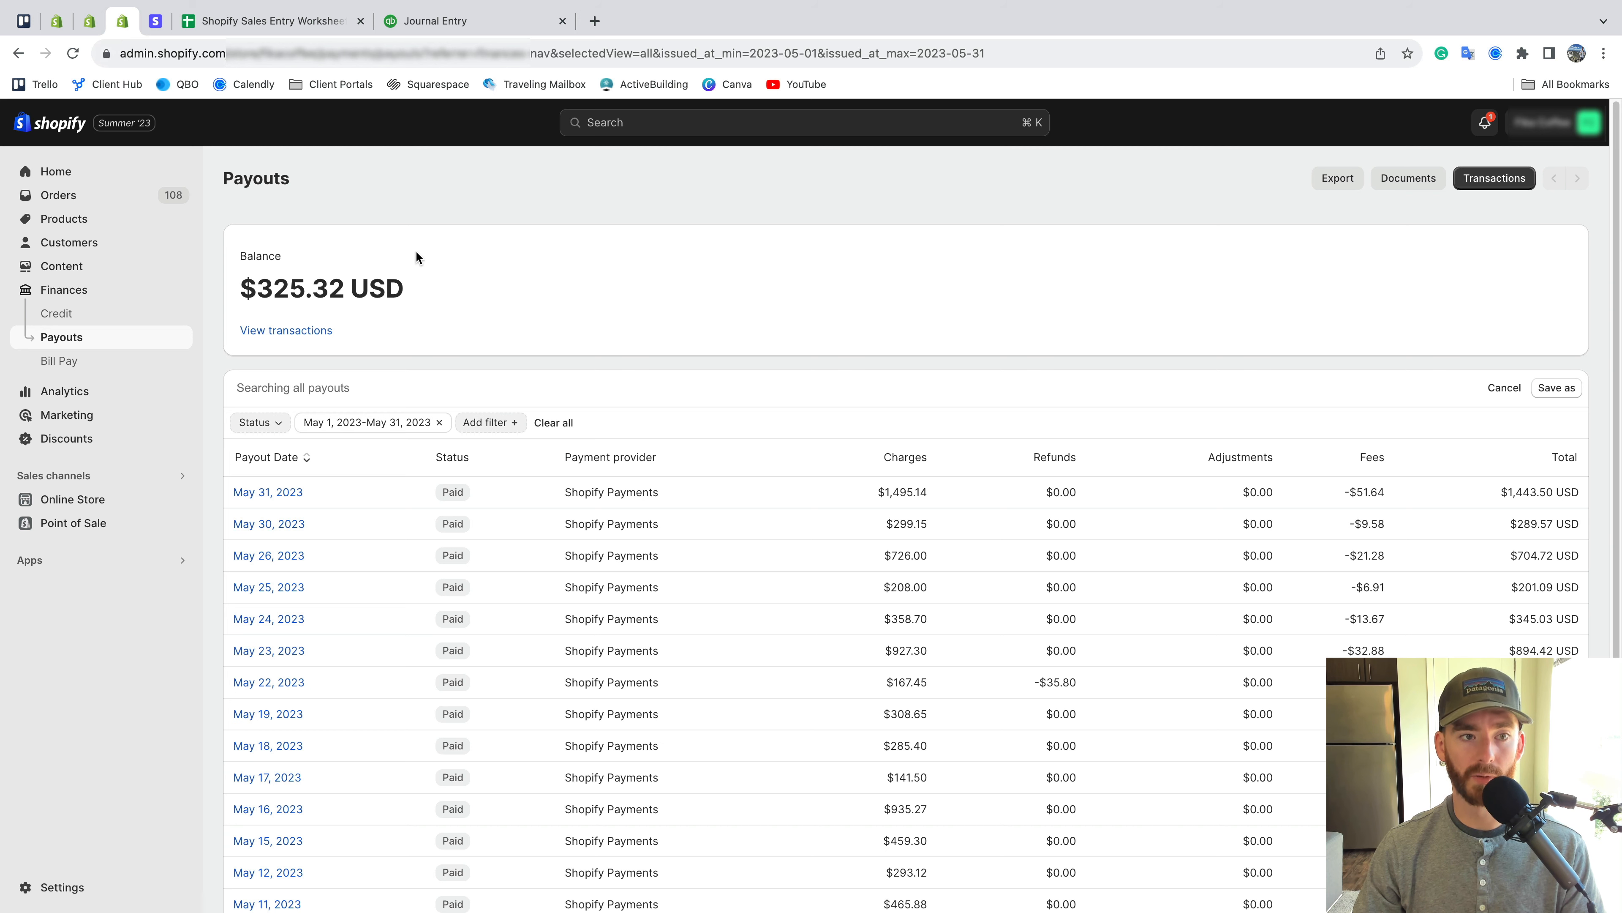
pyautogui.hotkey('ctrl', 'shift', 'Tab')
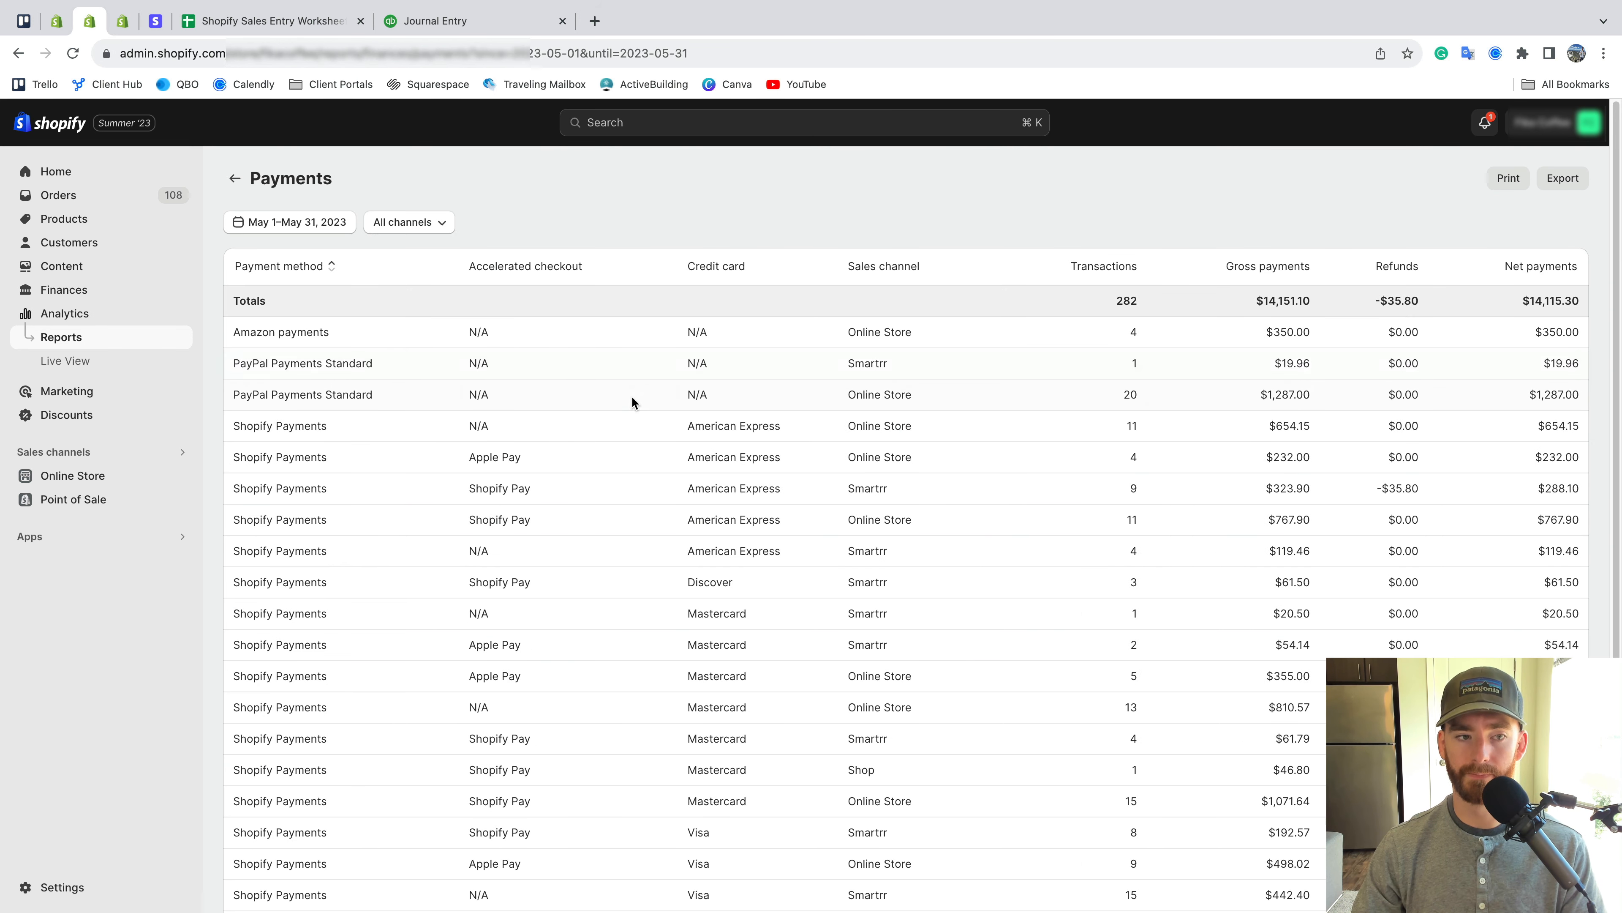
pyautogui.scroll(-1, 681, 366)
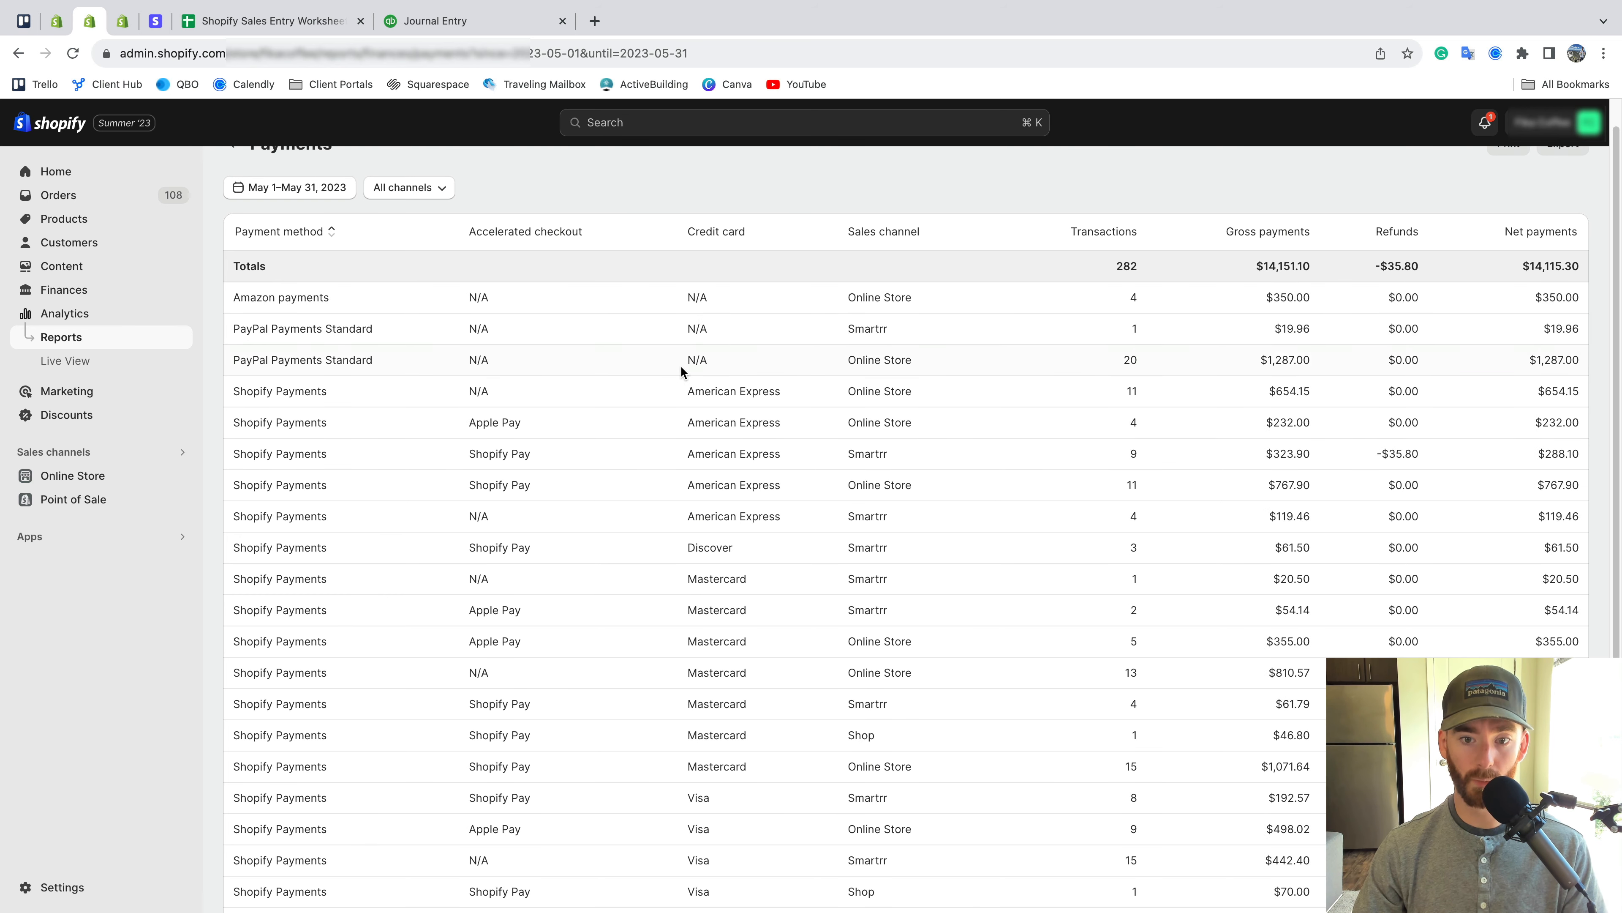
pyautogui.scroll(1, 681, 365)
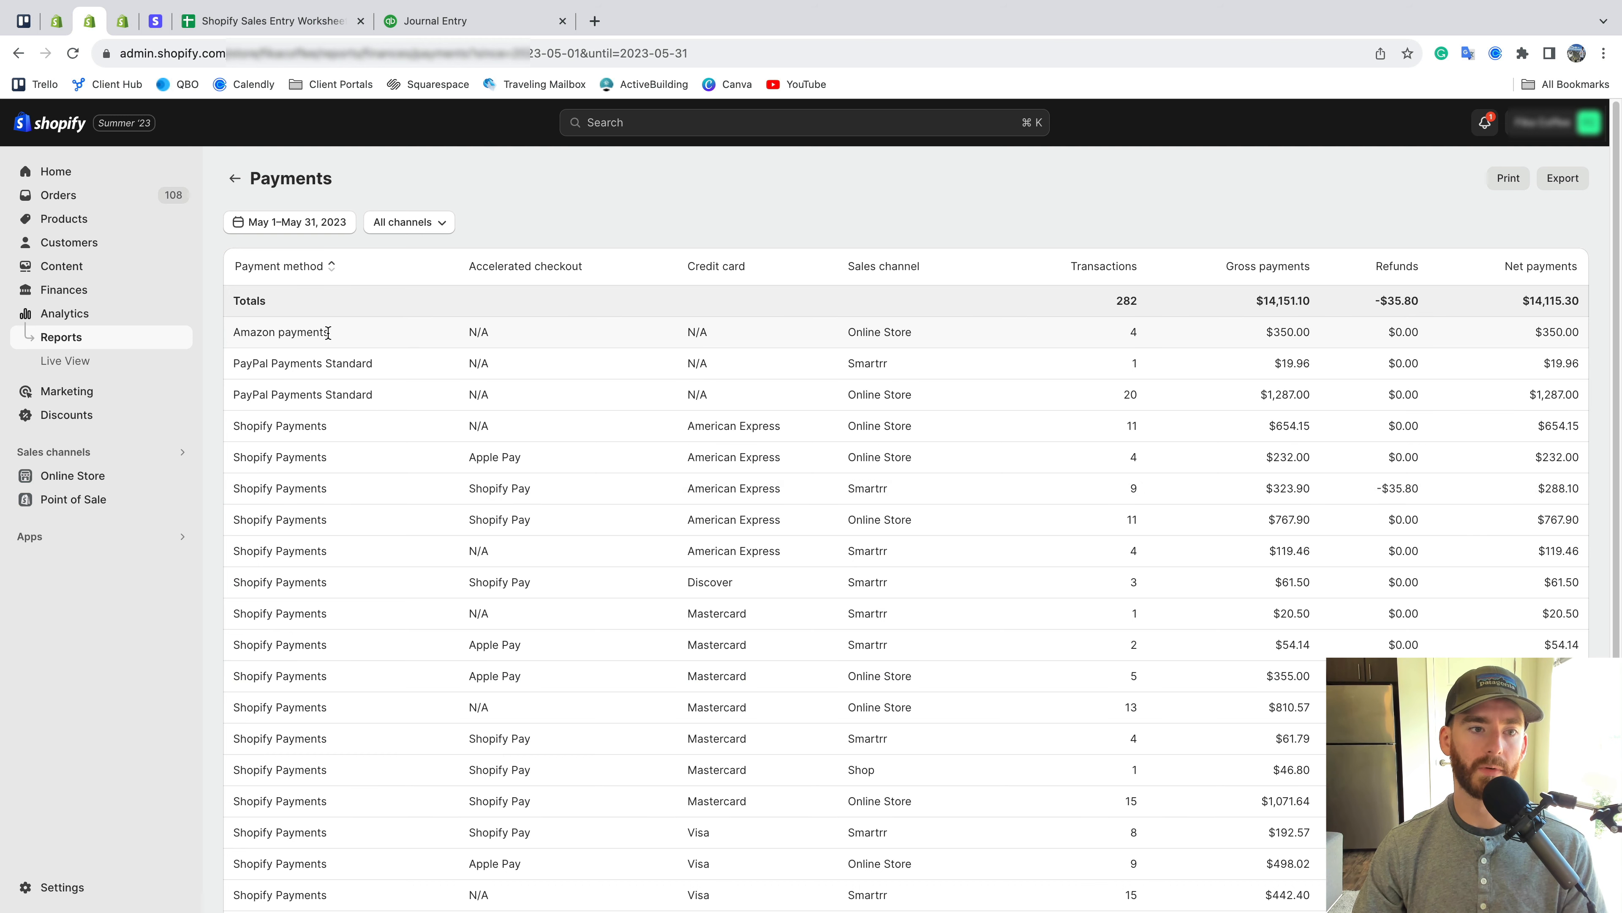
pyautogui.moveTo(328, 333); pyautogui.dragTo(578, 336)
pyautogui.click(625, 330)
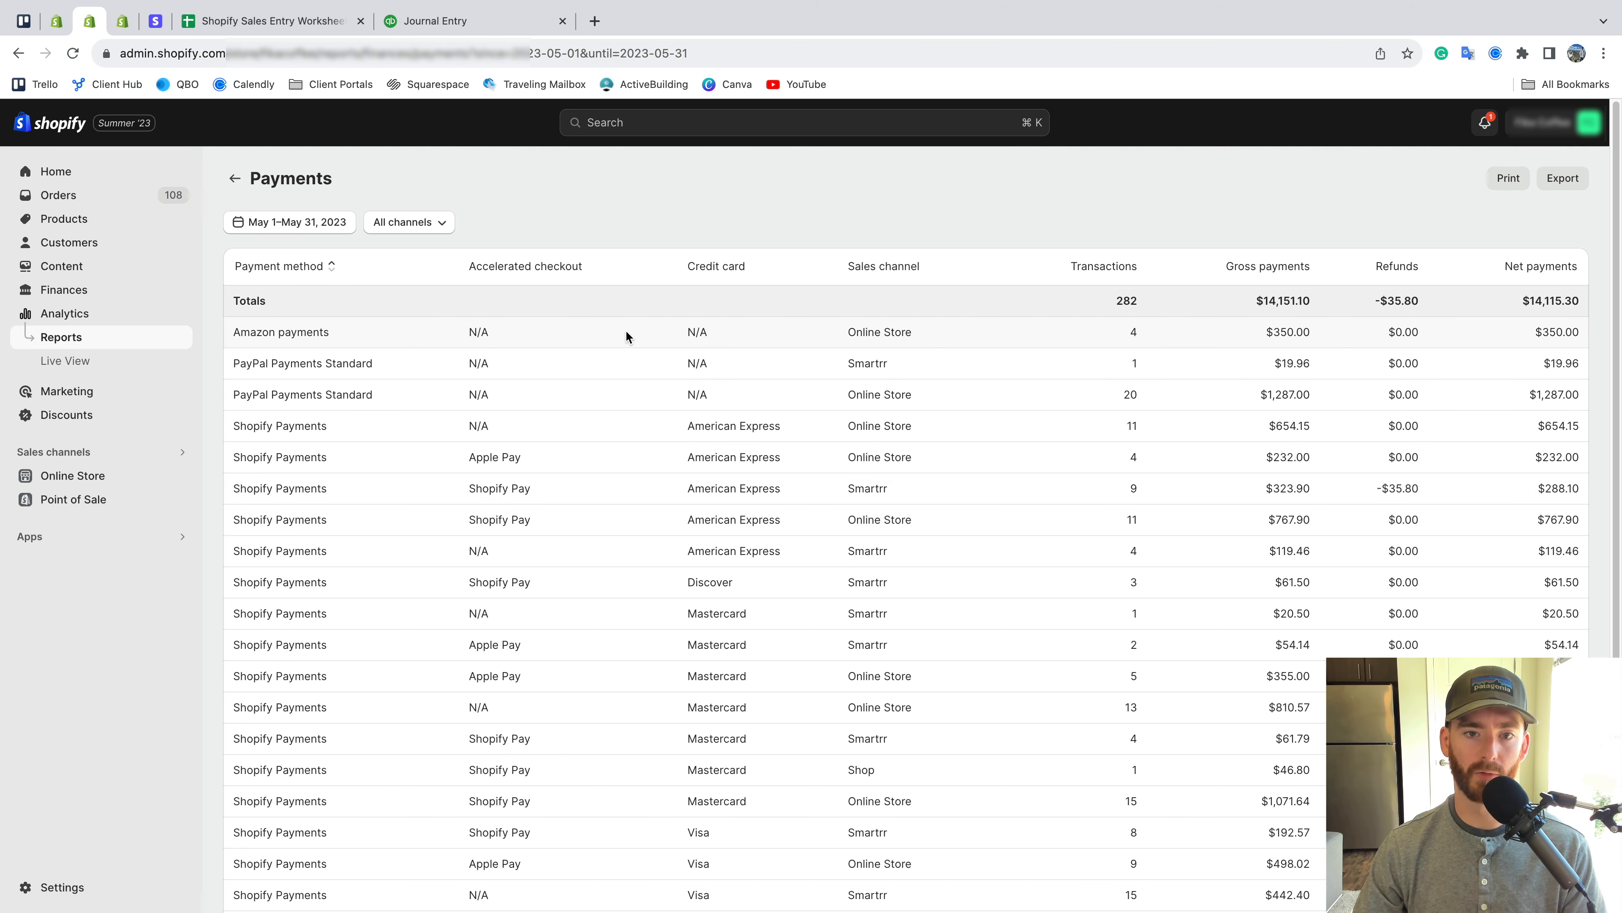
pyautogui.doubleClick(1551, 332)
pyautogui.press('super+c')
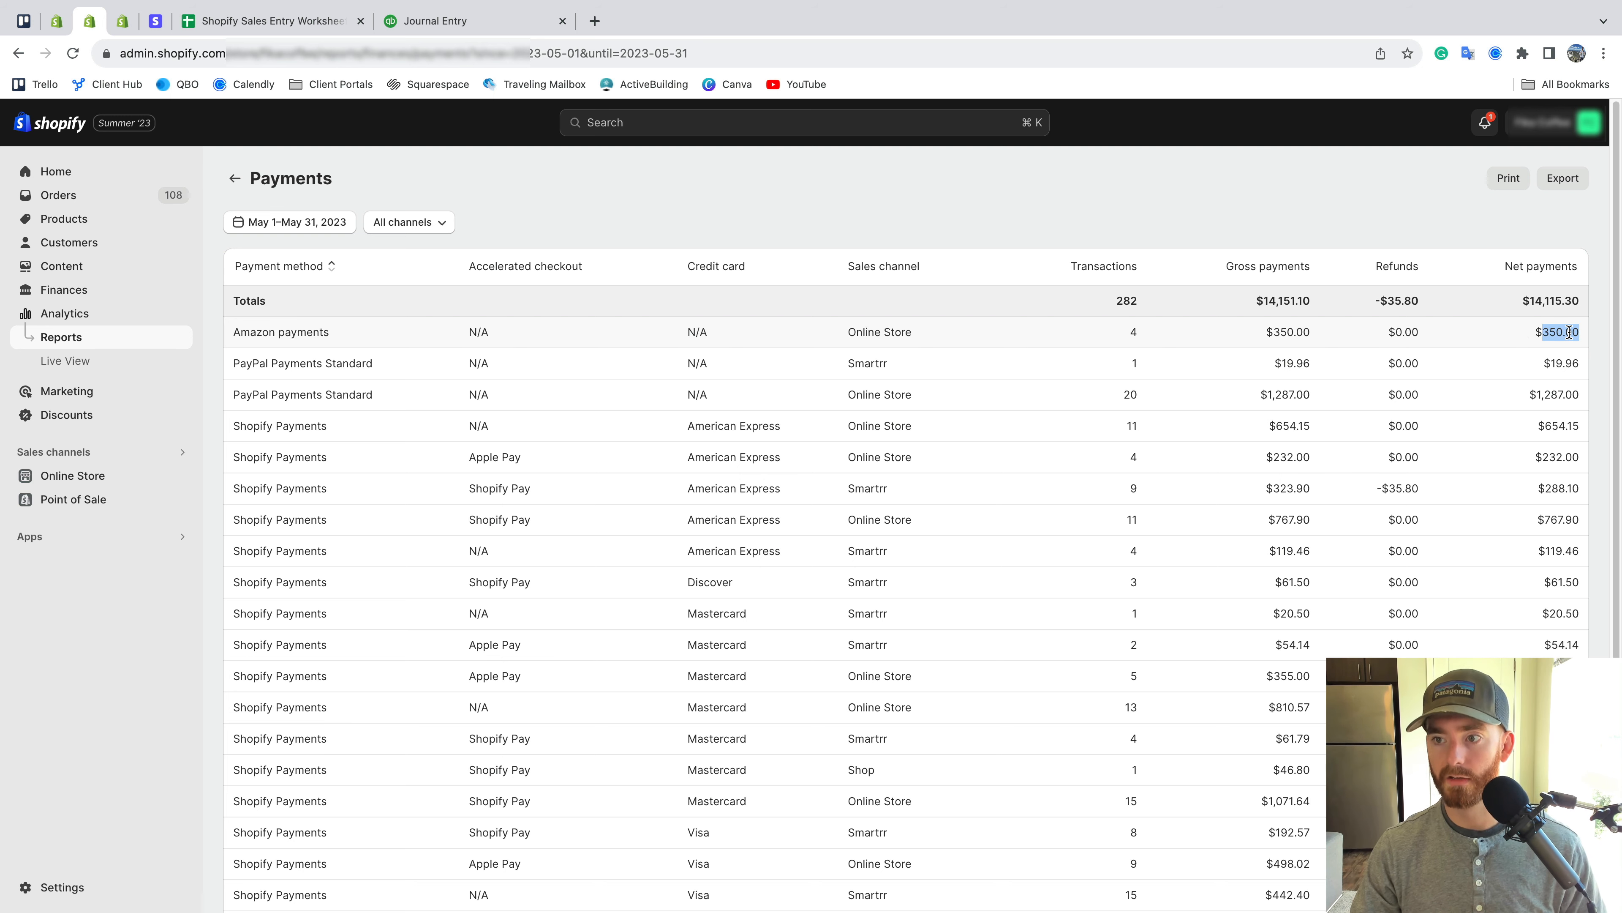
pyautogui.click(490, 32)
pyautogui.click(537, 353)
pyautogui.press('super+v')
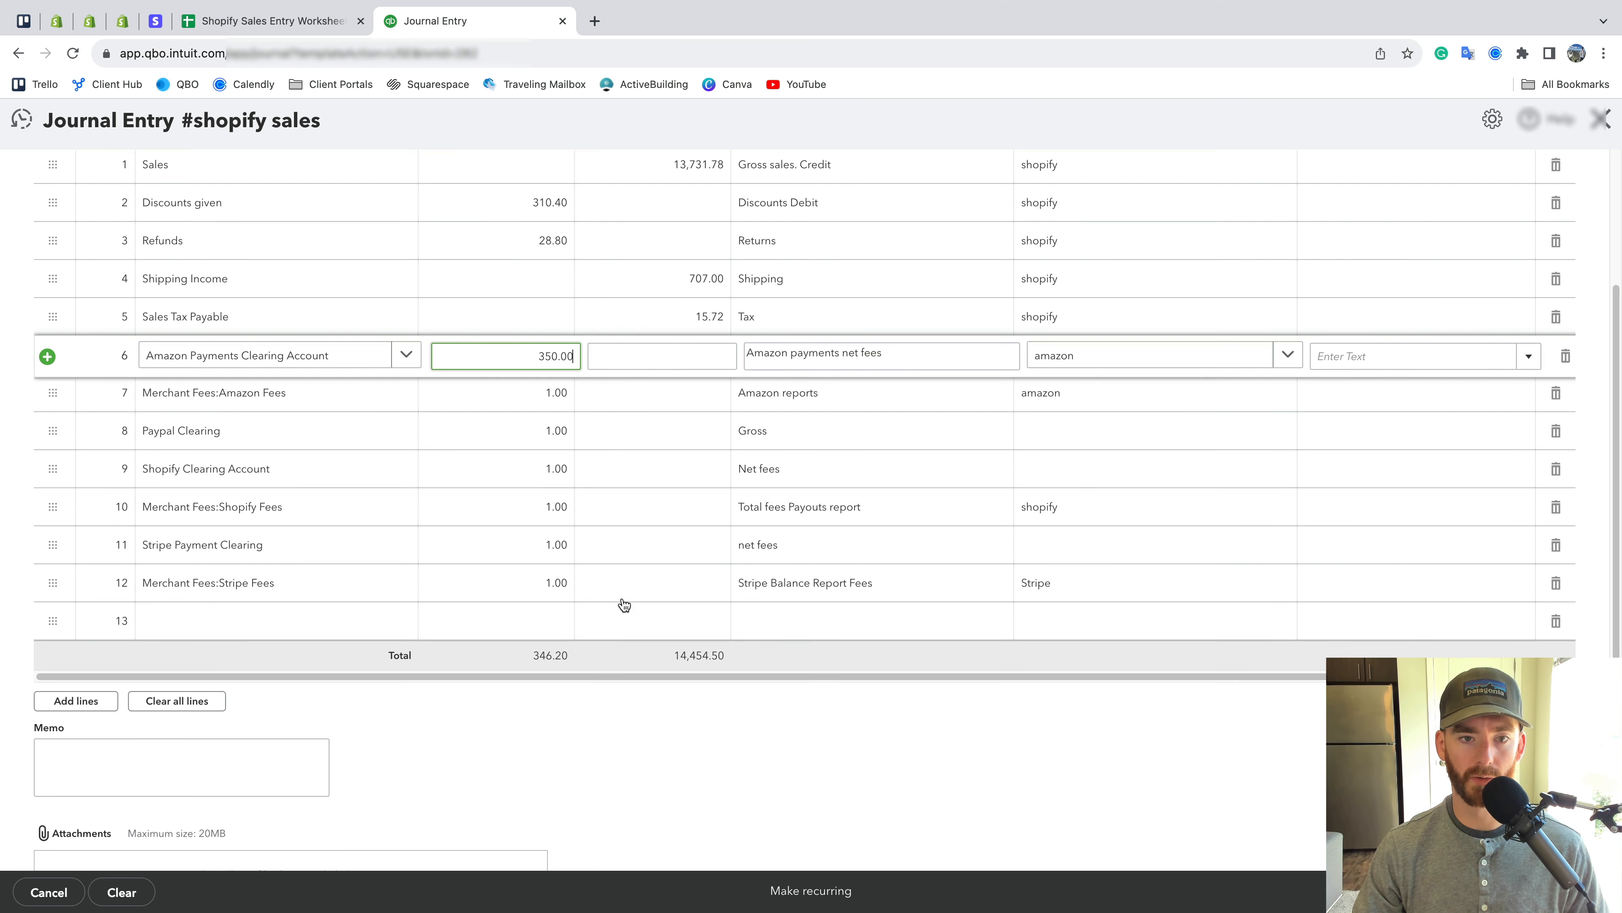
pyautogui.click(666, 772)
# Subtract 10 for fees from the Amazon Payments Clearing Account debit on line 6, entering 350.00-10
pyautogui.scroll(1, 673, 482)
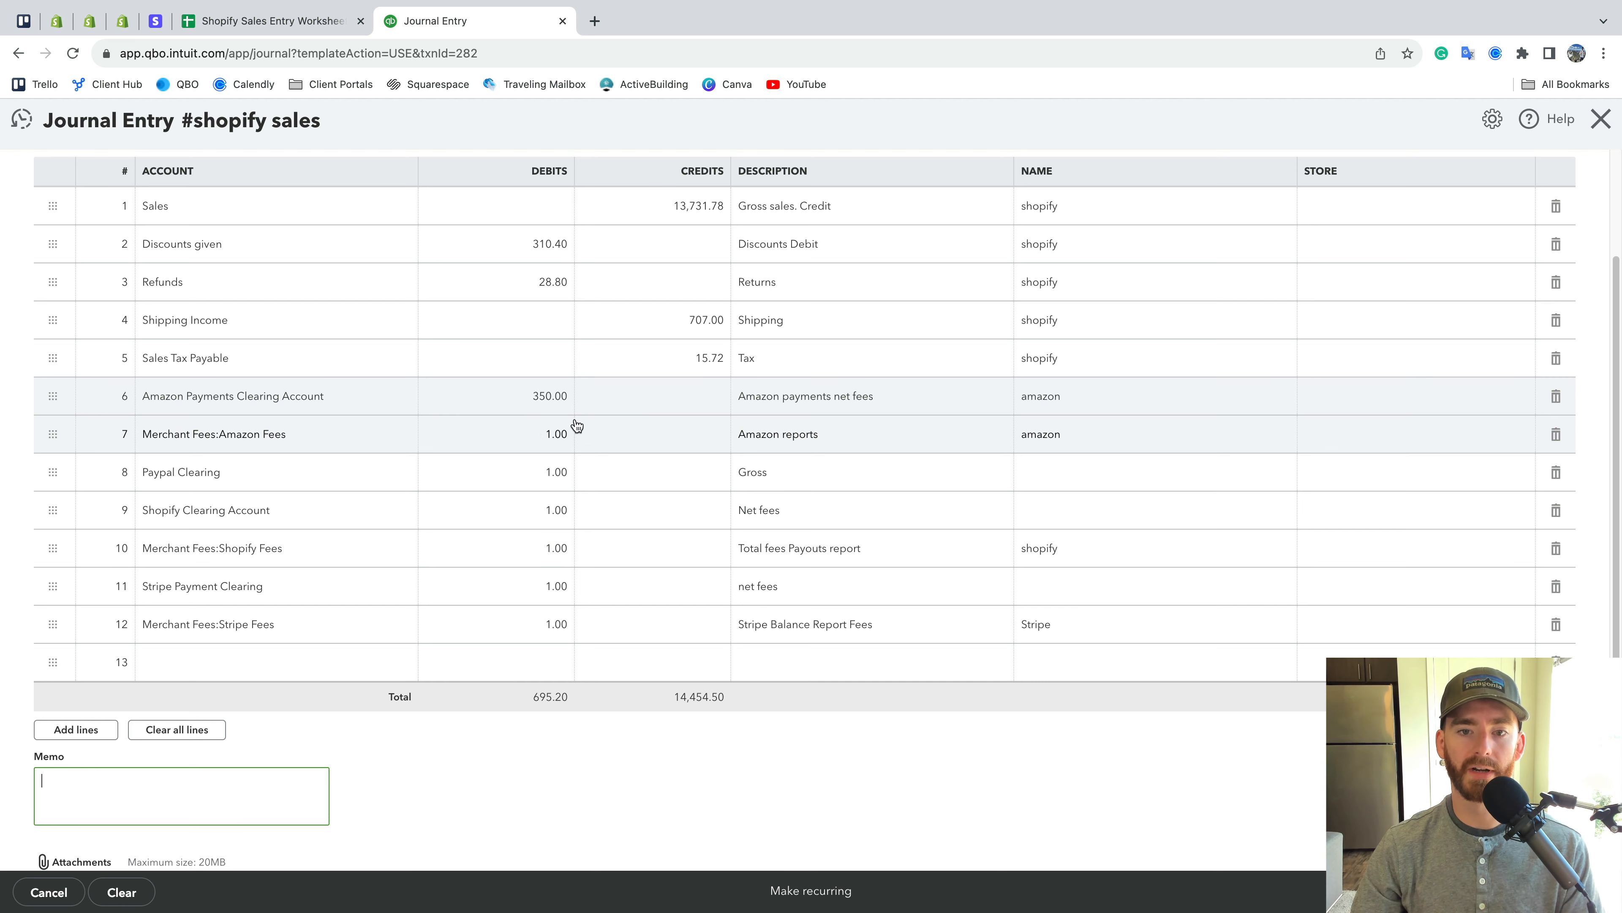
pyautogui.click(554, 400)
pyautogui.click(577, 396)
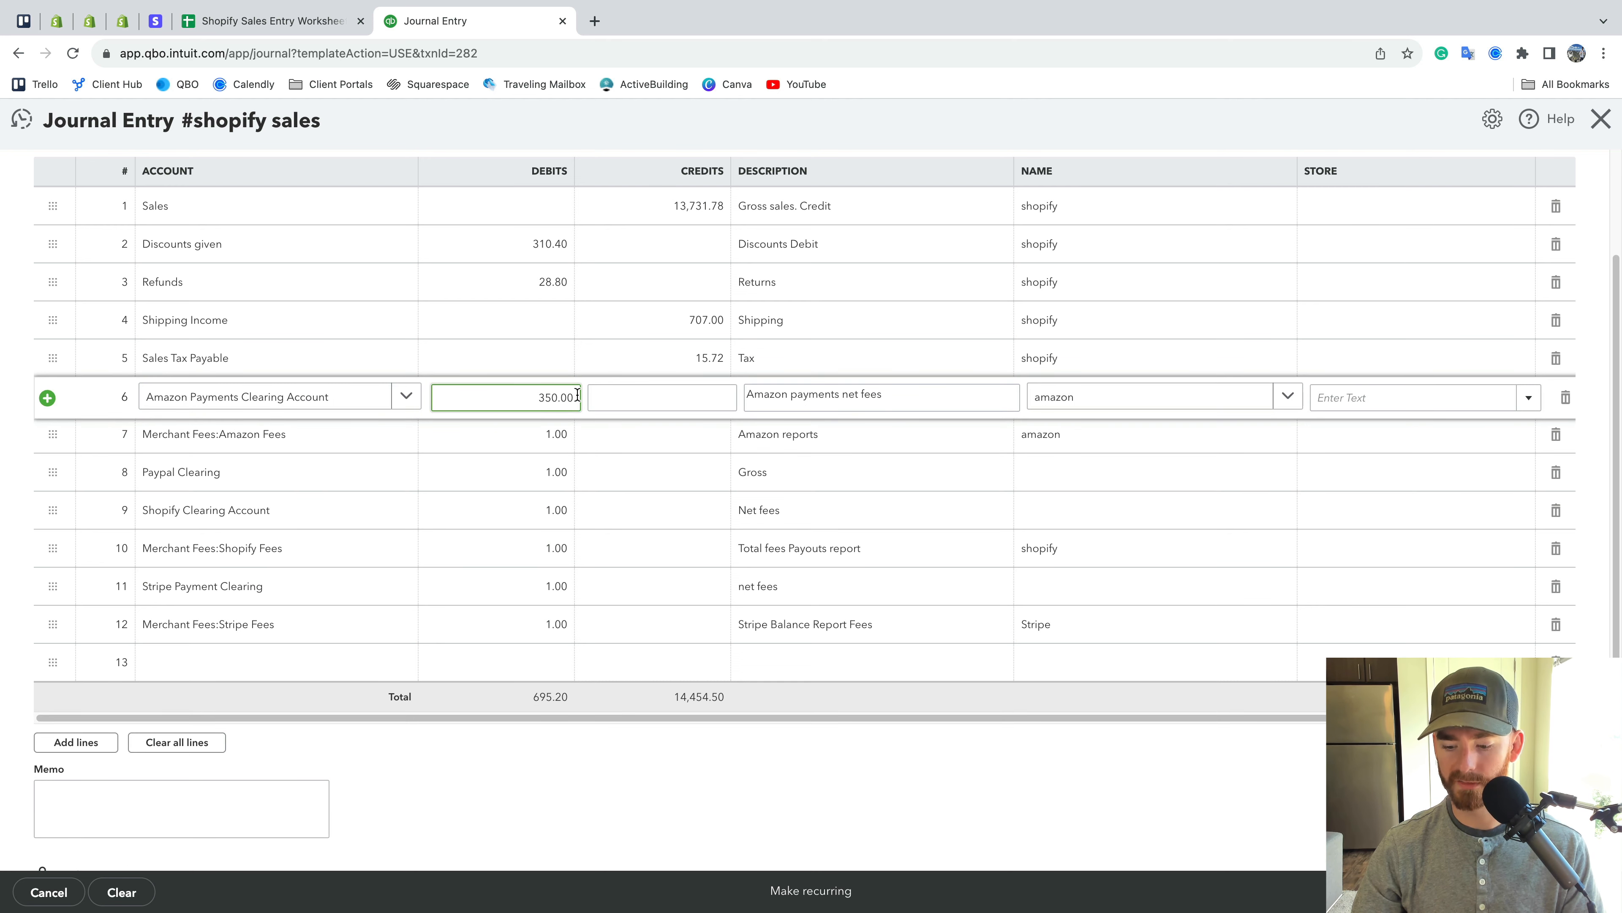
pyautogui.write('-10')
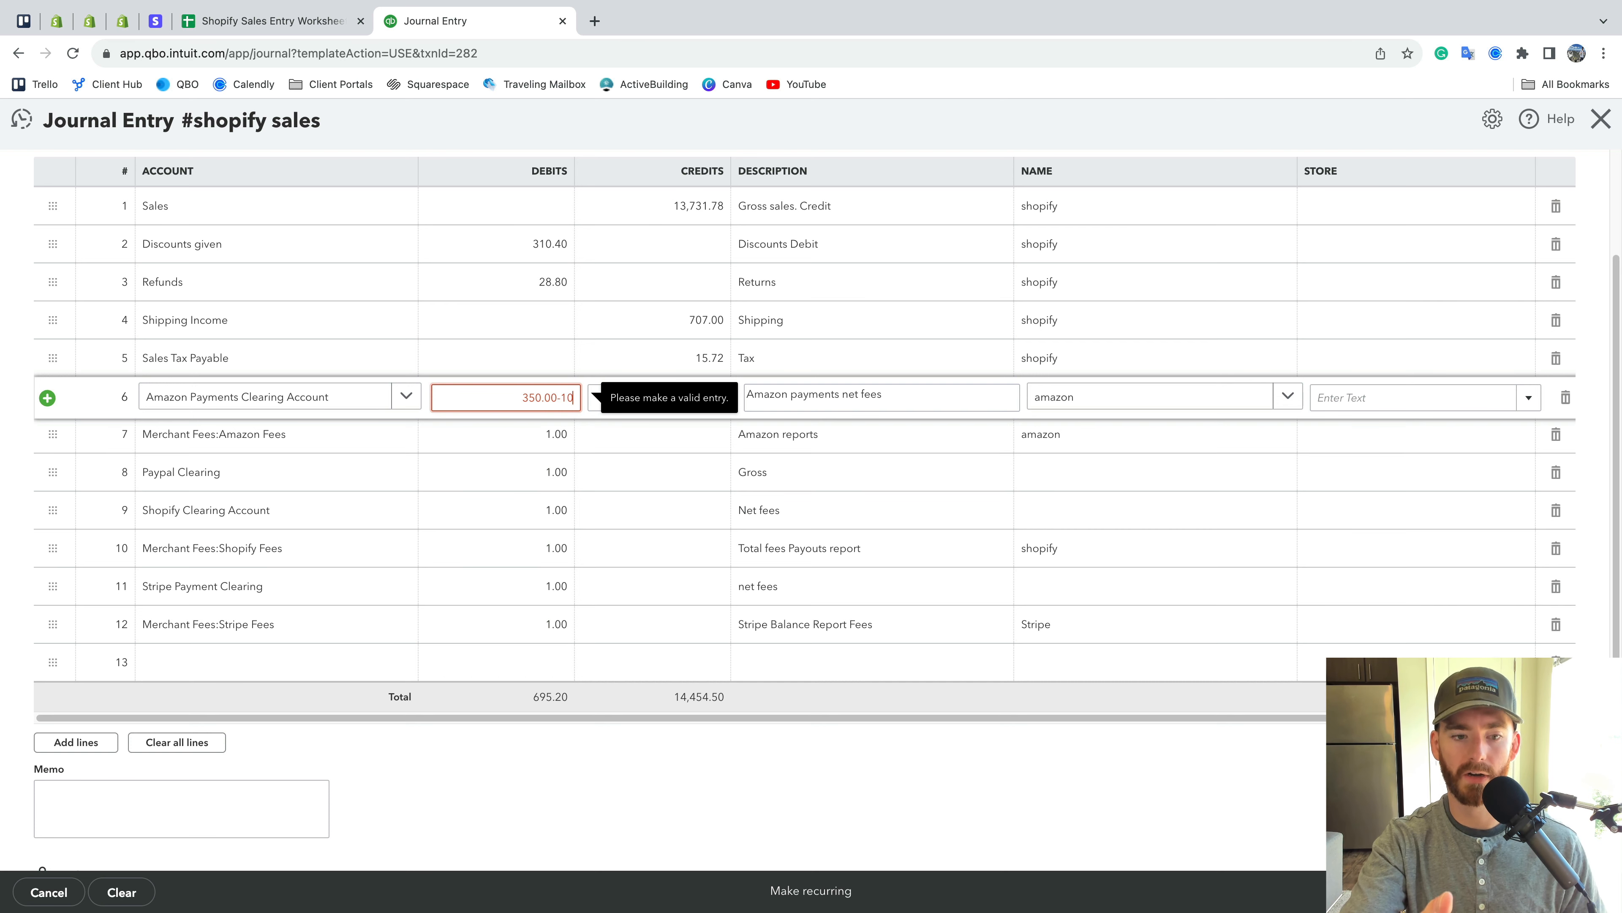
pyautogui.press('Tab')
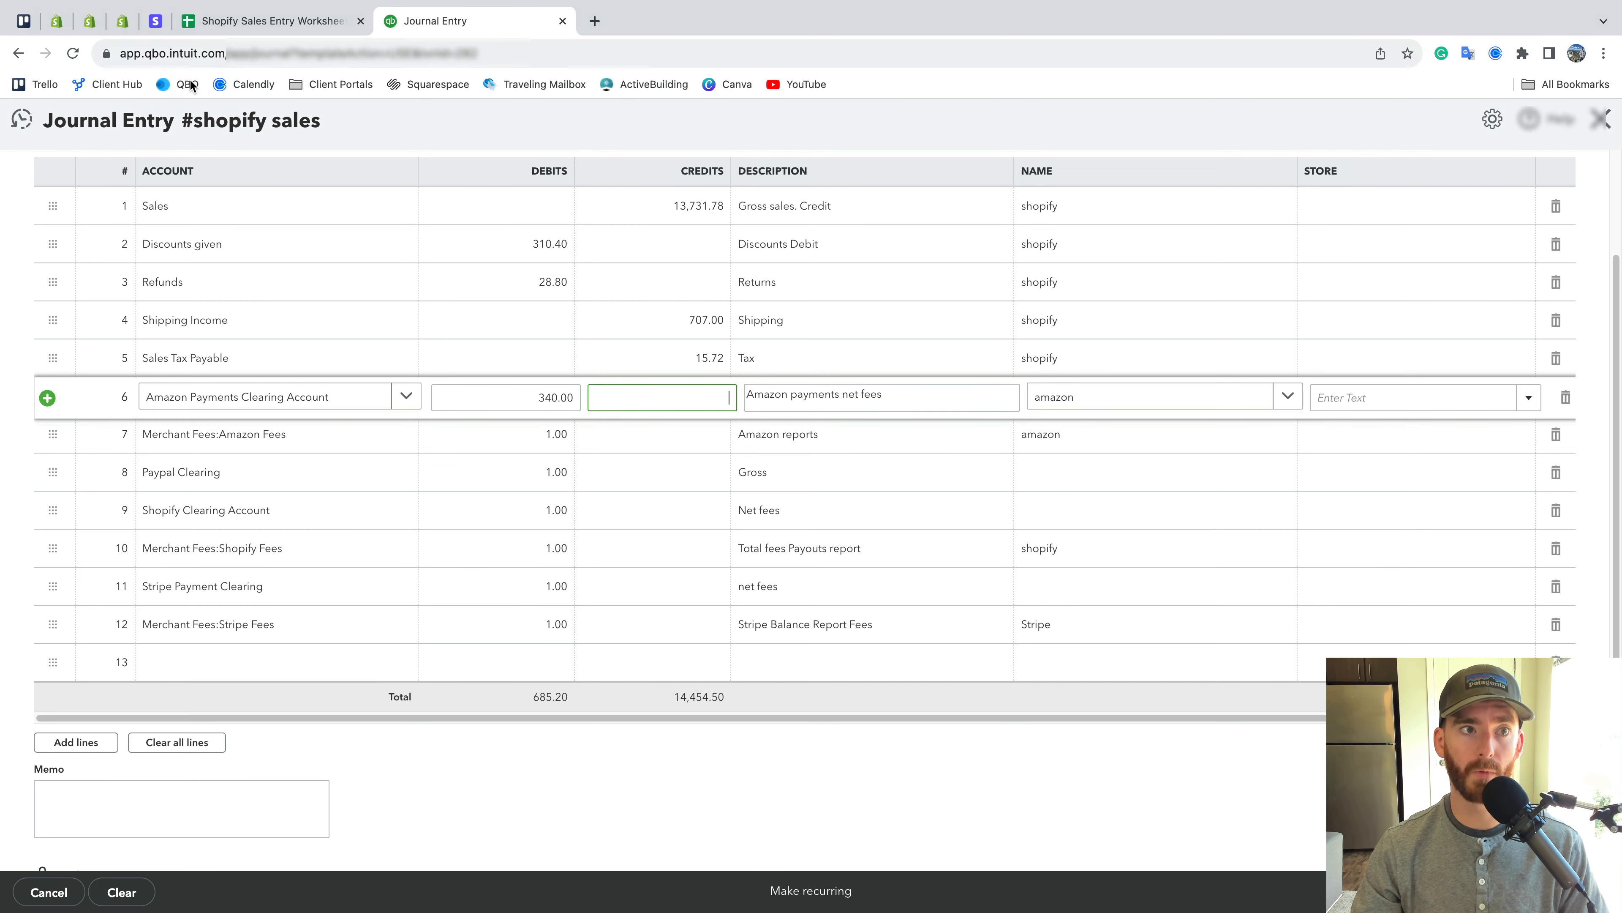
# Check the Amazon payment in Shopify's Payments report and enter 10 as the Merchant Fees:Amazon Fees debit on QuickBooks journal line 7
pyautogui.click(89, 20)
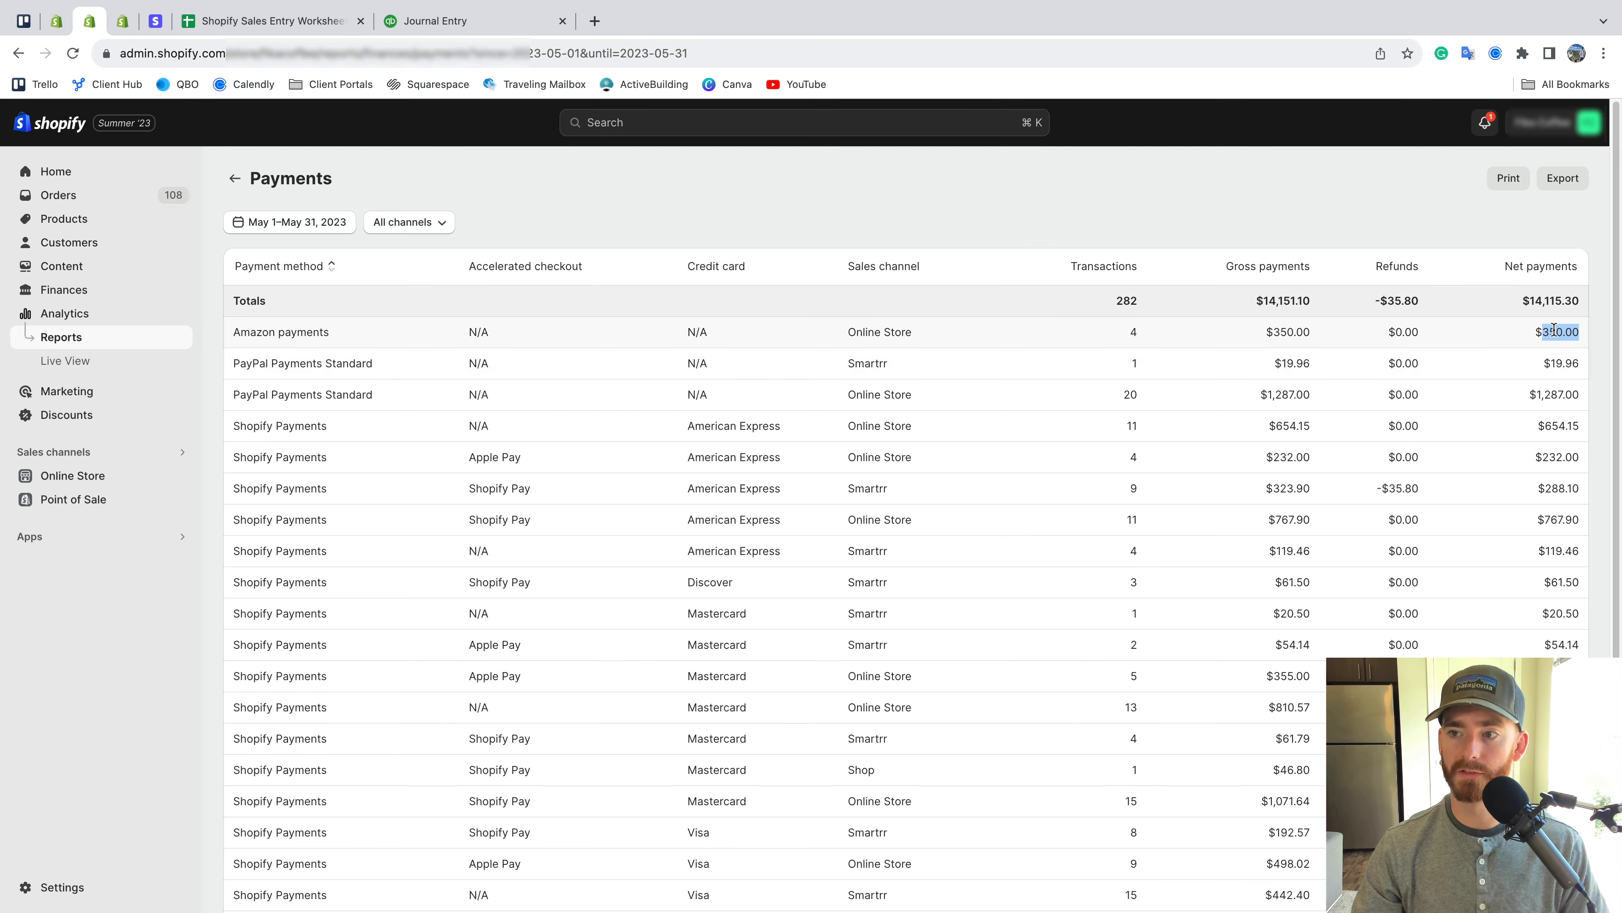
pyautogui.click(473, 20)
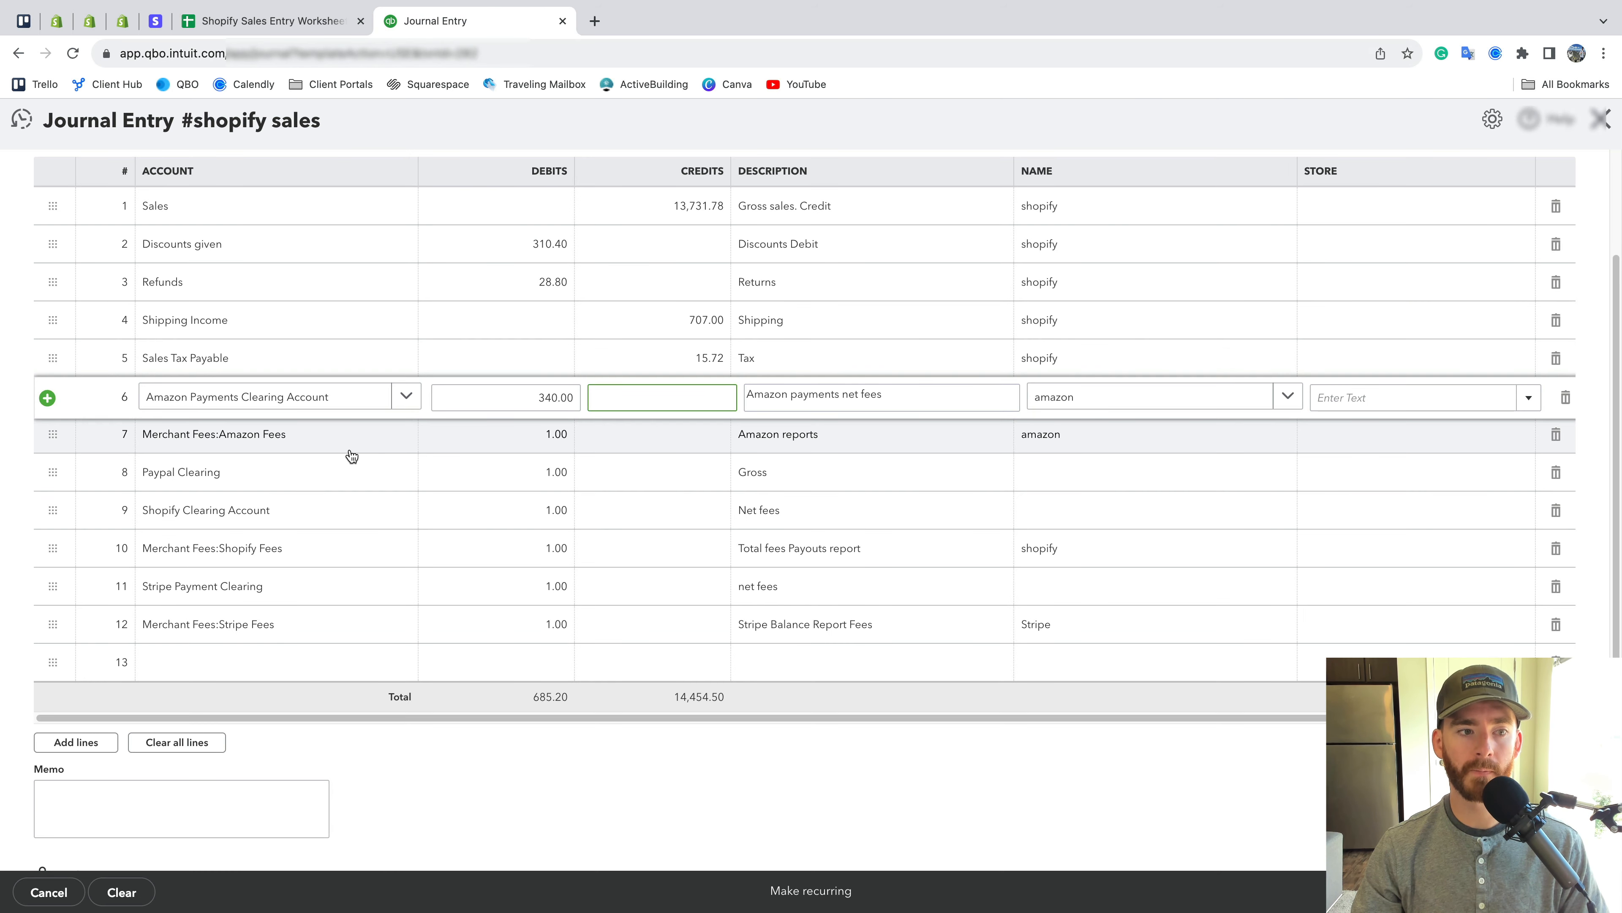
pyautogui.click(464, 435)
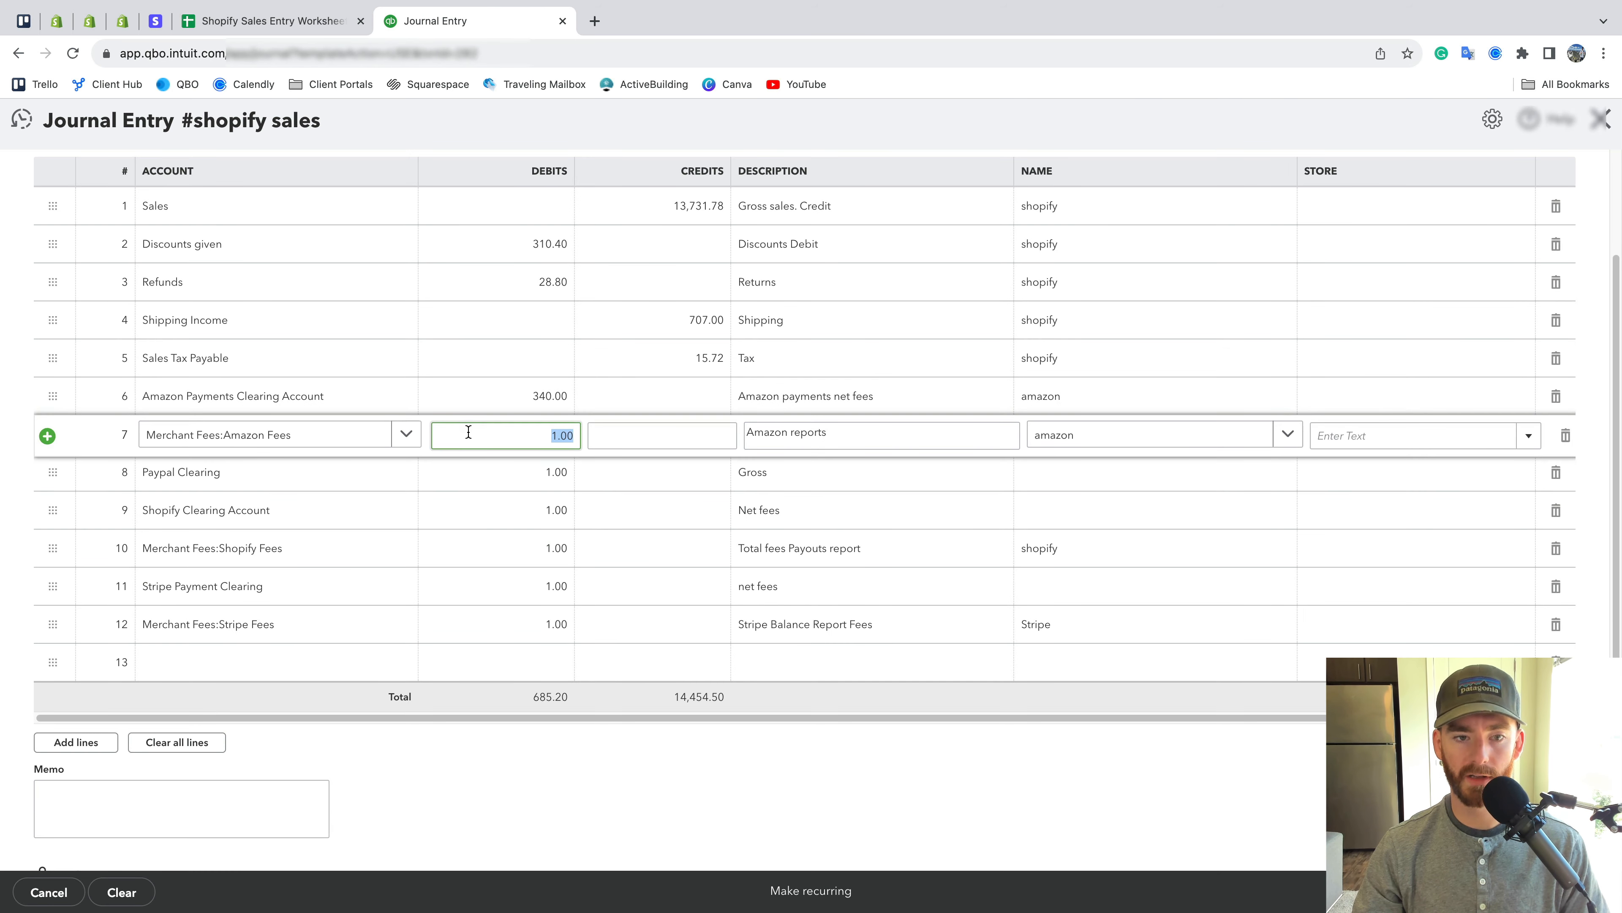
pyautogui.write('10')
pyautogui.click(688, 768)
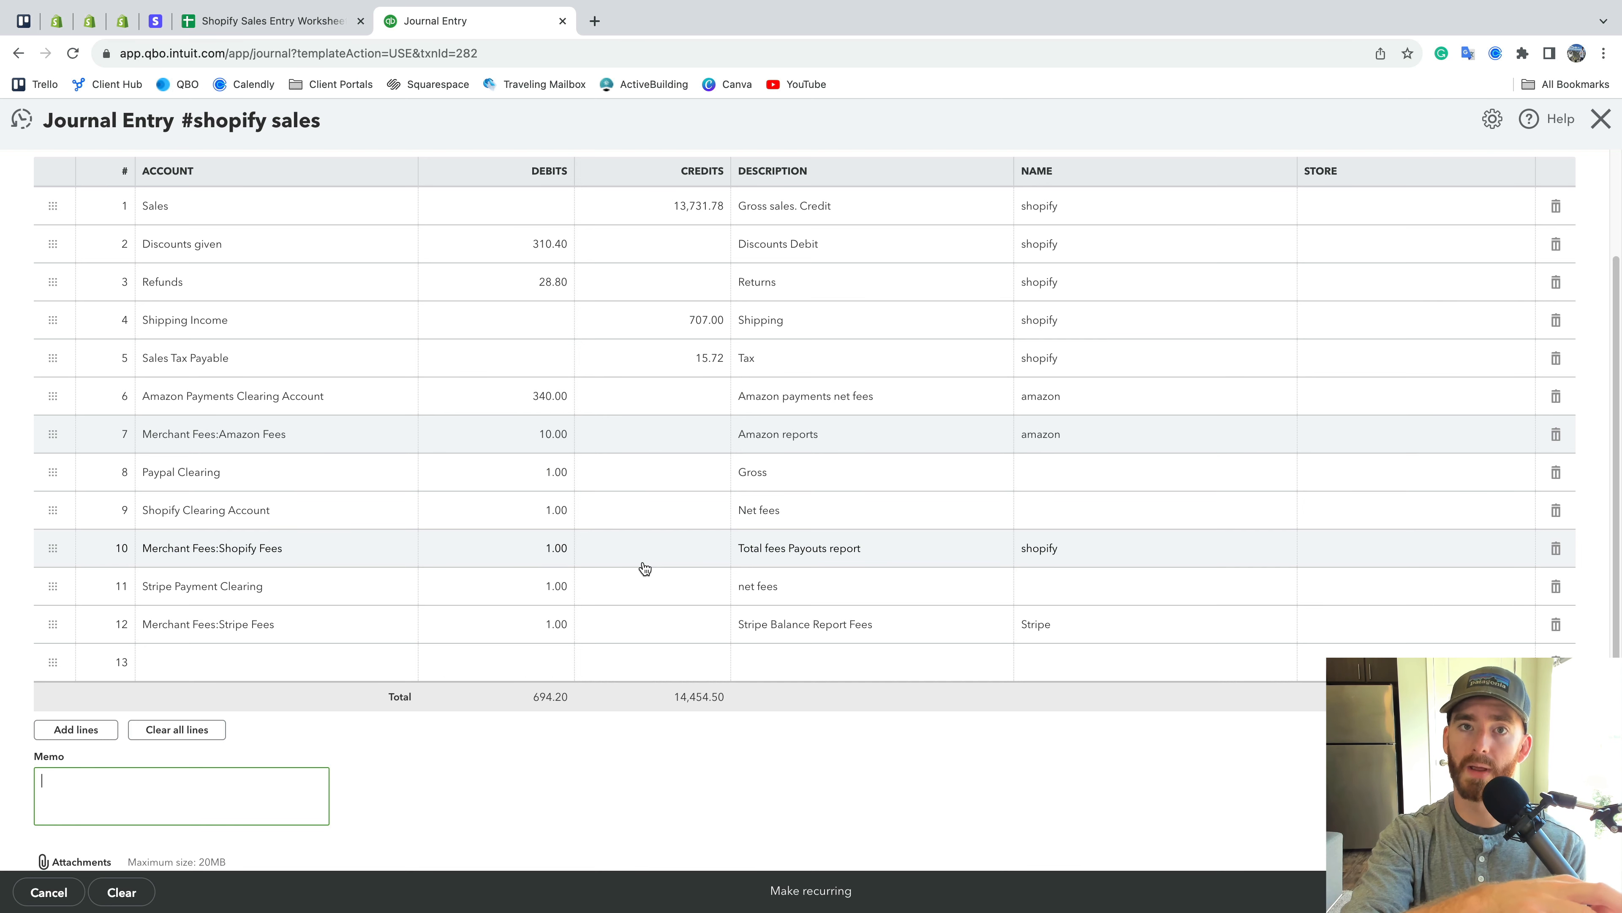
# Export the current page of Shopify's May Payments report as a CSV and return to the Shopify Sales Entry Worksheet
pyautogui.scroll(-1, 499, 446)
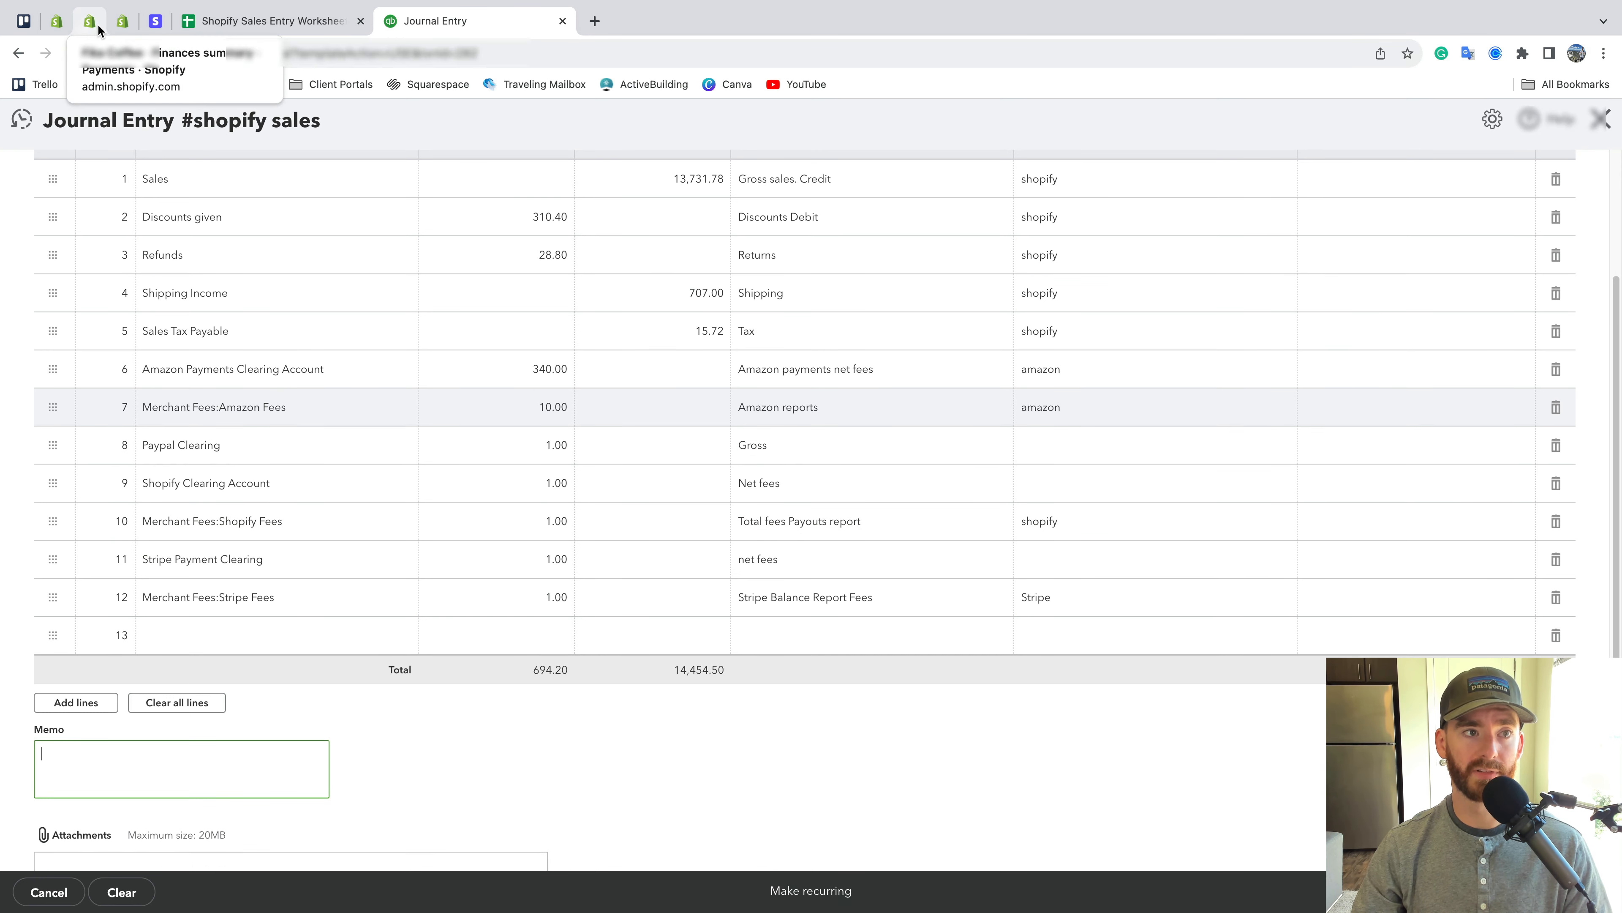
pyautogui.click(89, 31)
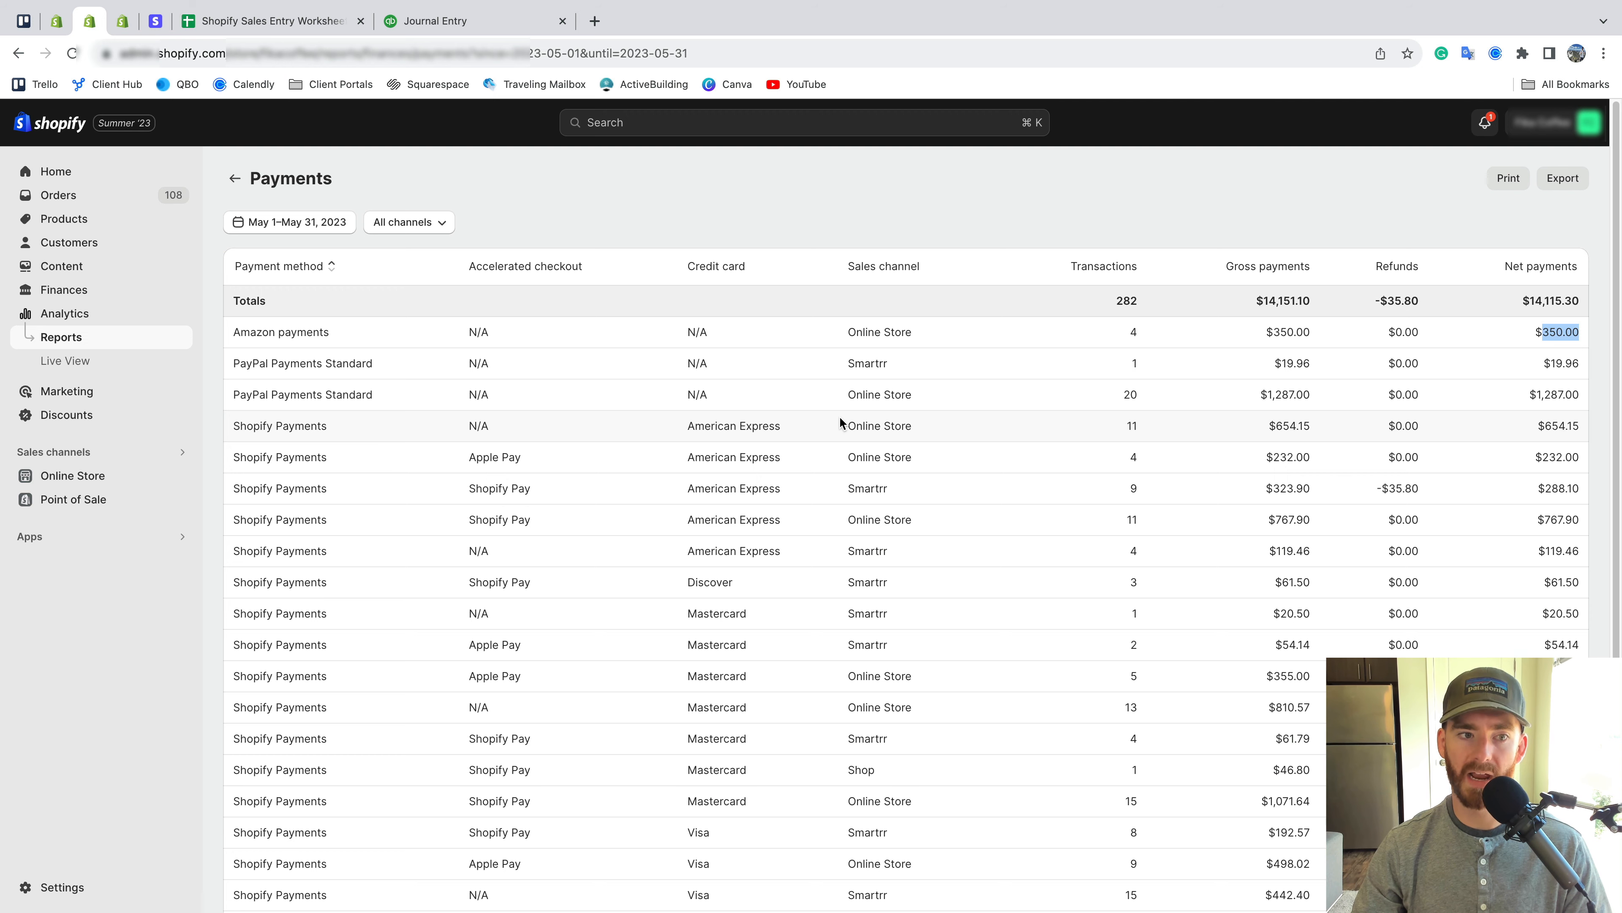
pyautogui.click(880, 374)
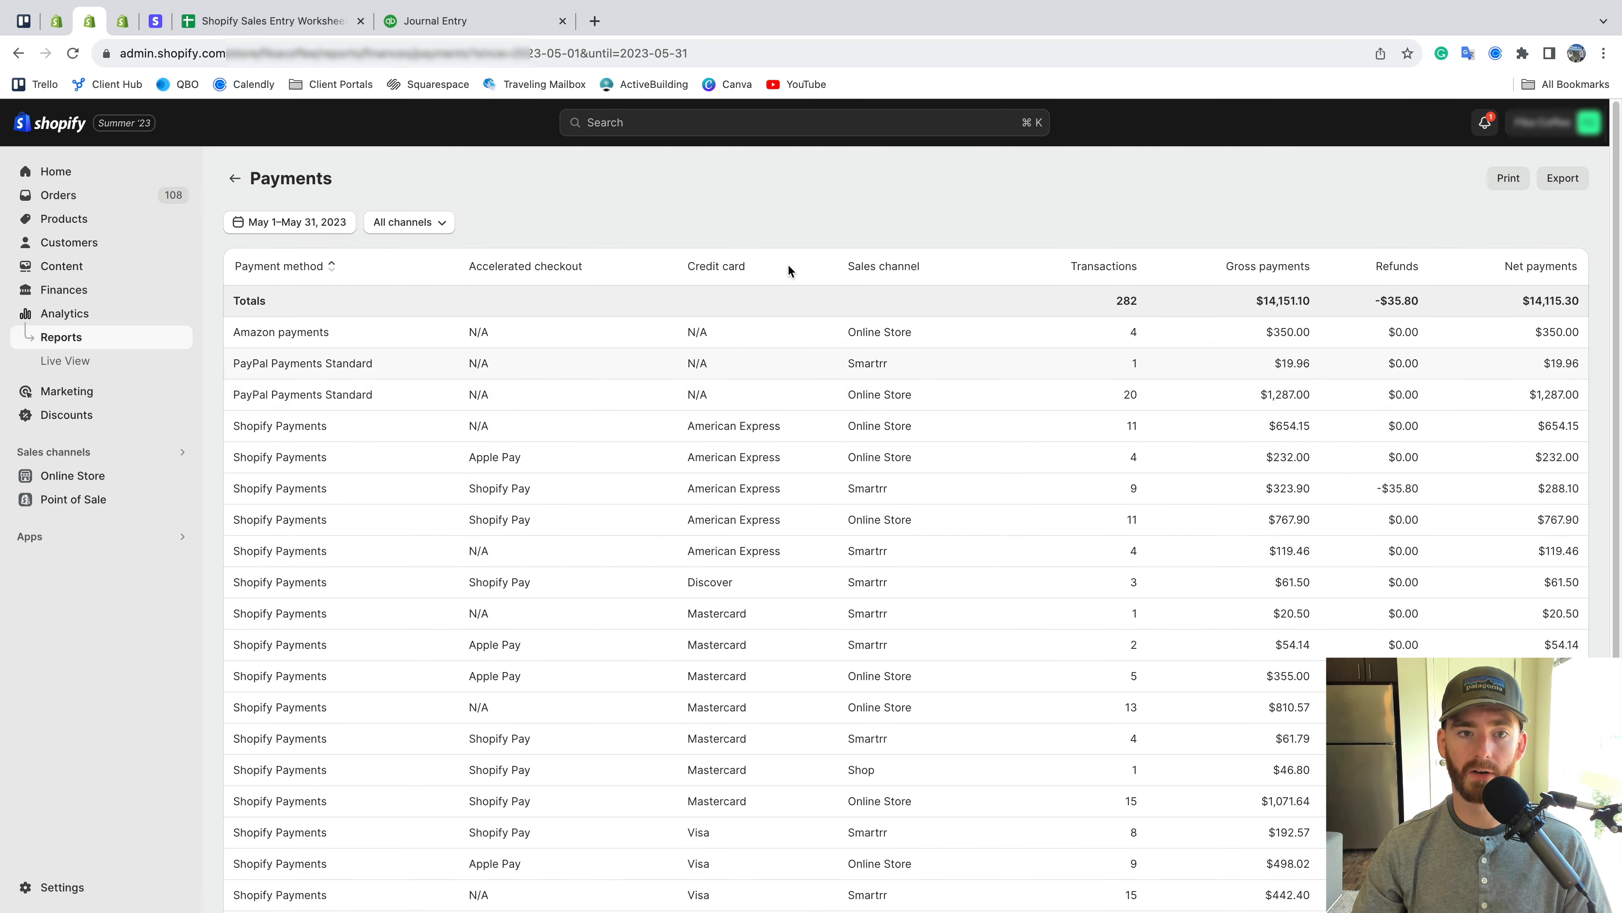
pyautogui.click(1562, 180)
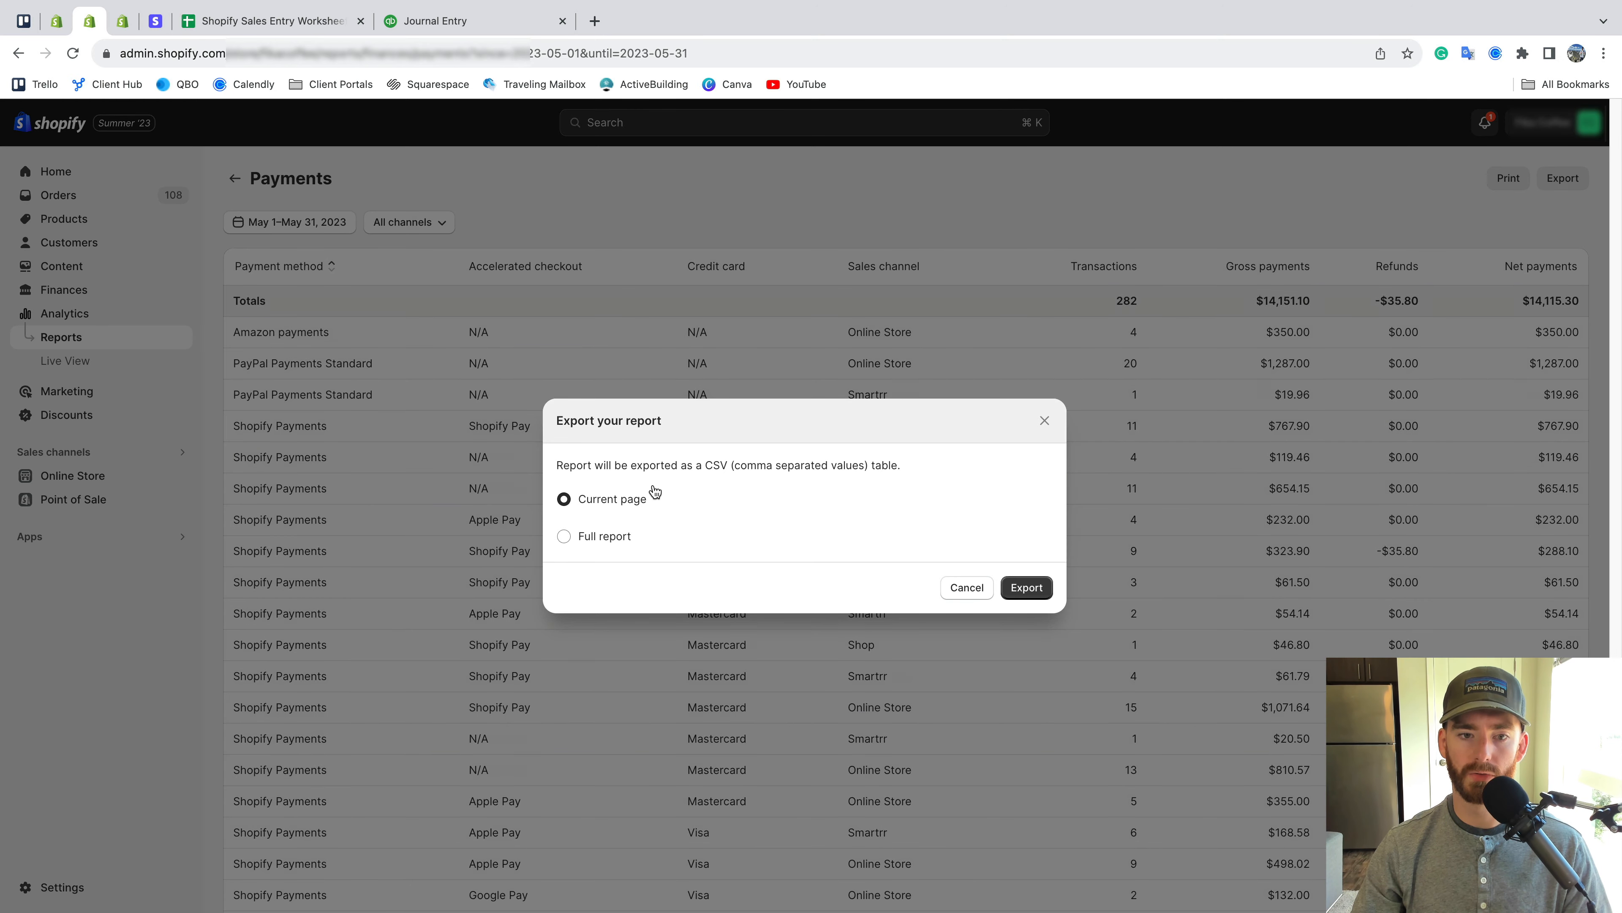
pyautogui.click(1032, 594)
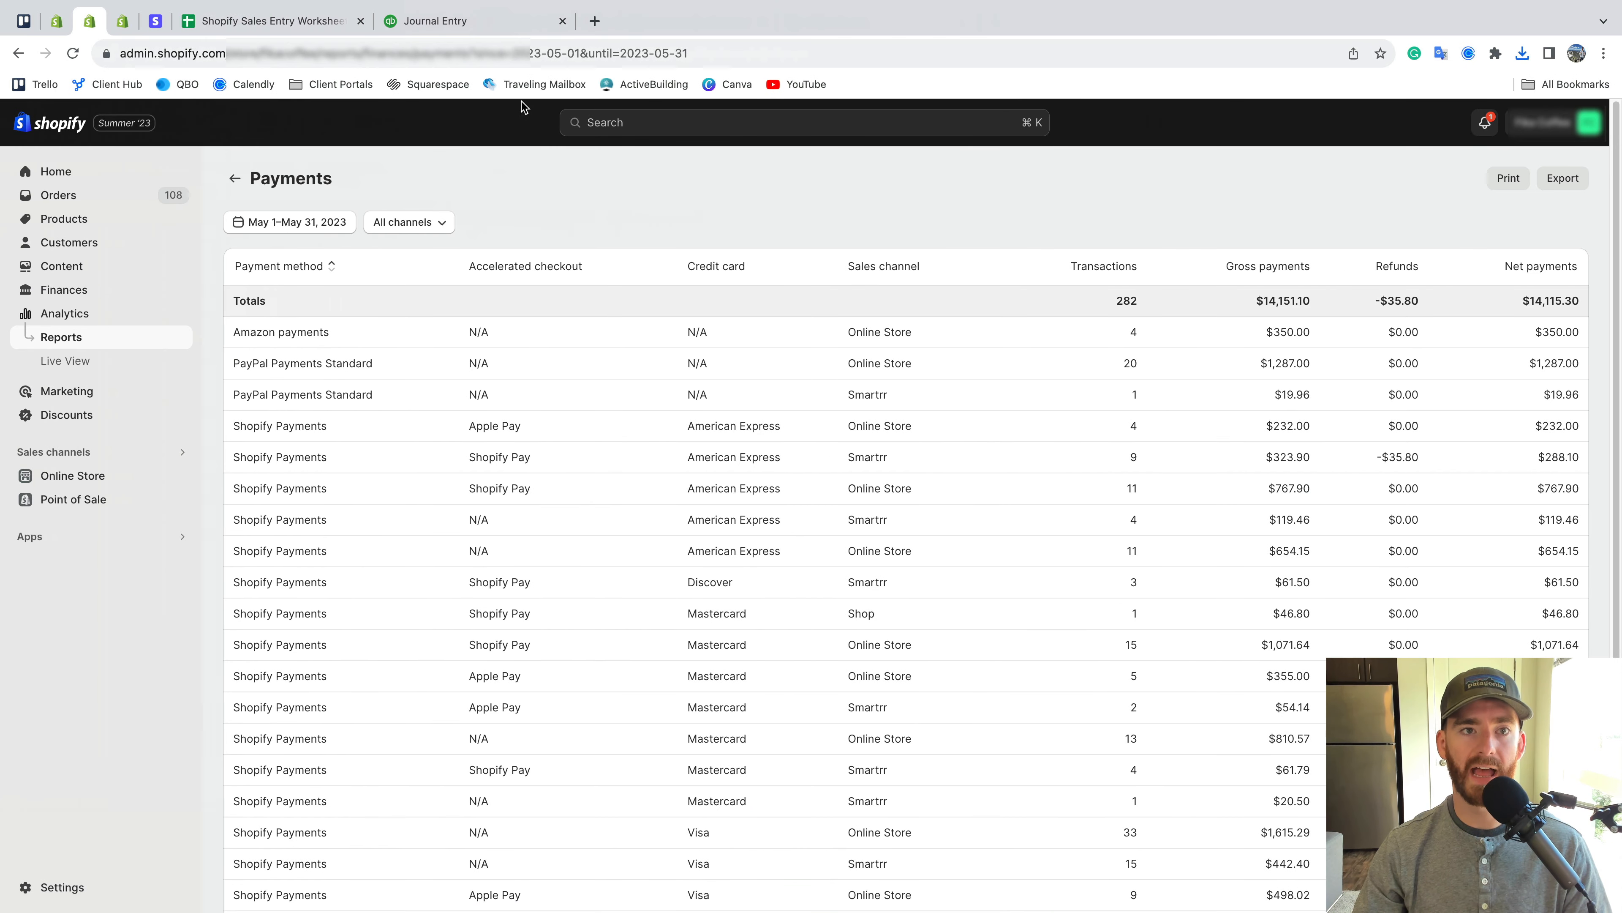
pyautogui.click(313, 29)
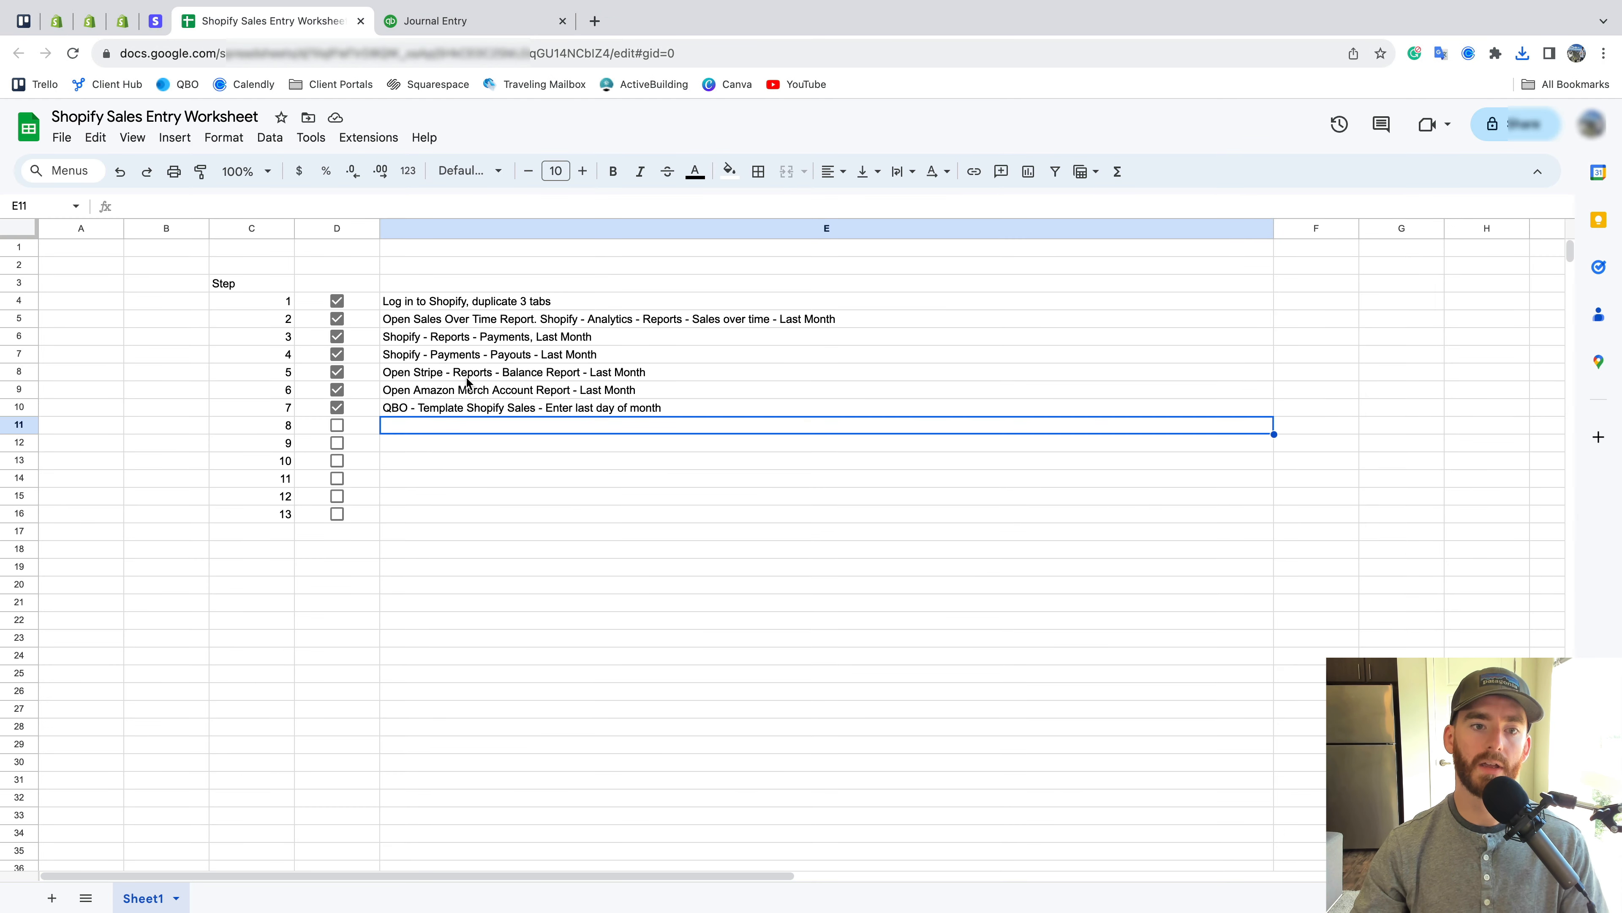
# Append "- Export to Excel" to the step 3 instruction about Shopify's Payments report for last month
pyautogui.click(557, 377)
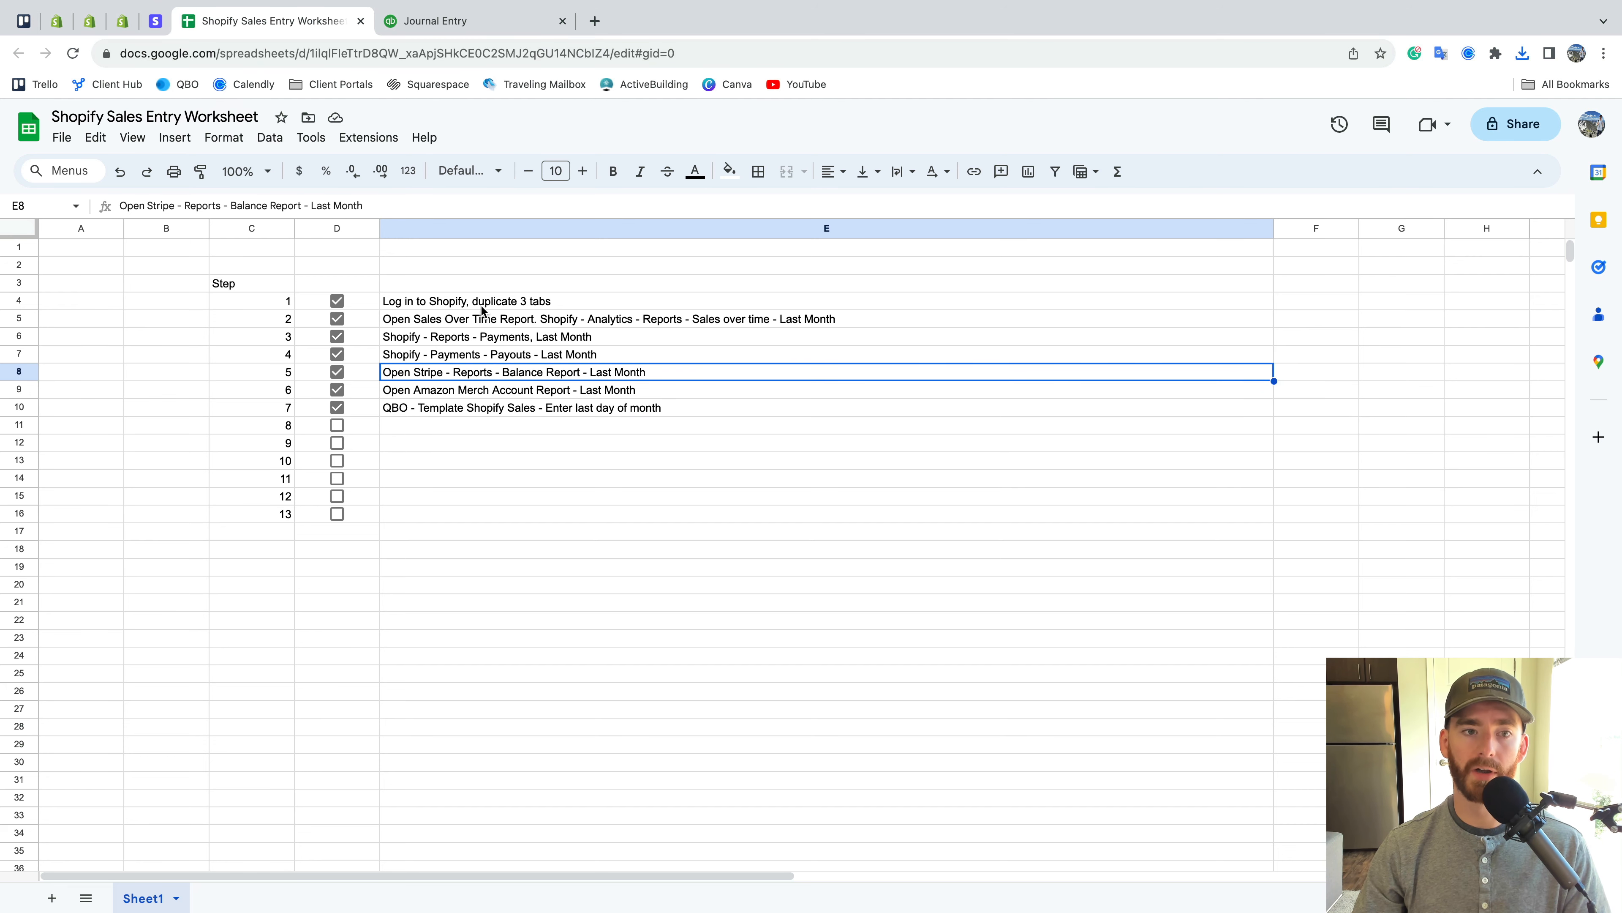
pyautogui.click(534, 319)
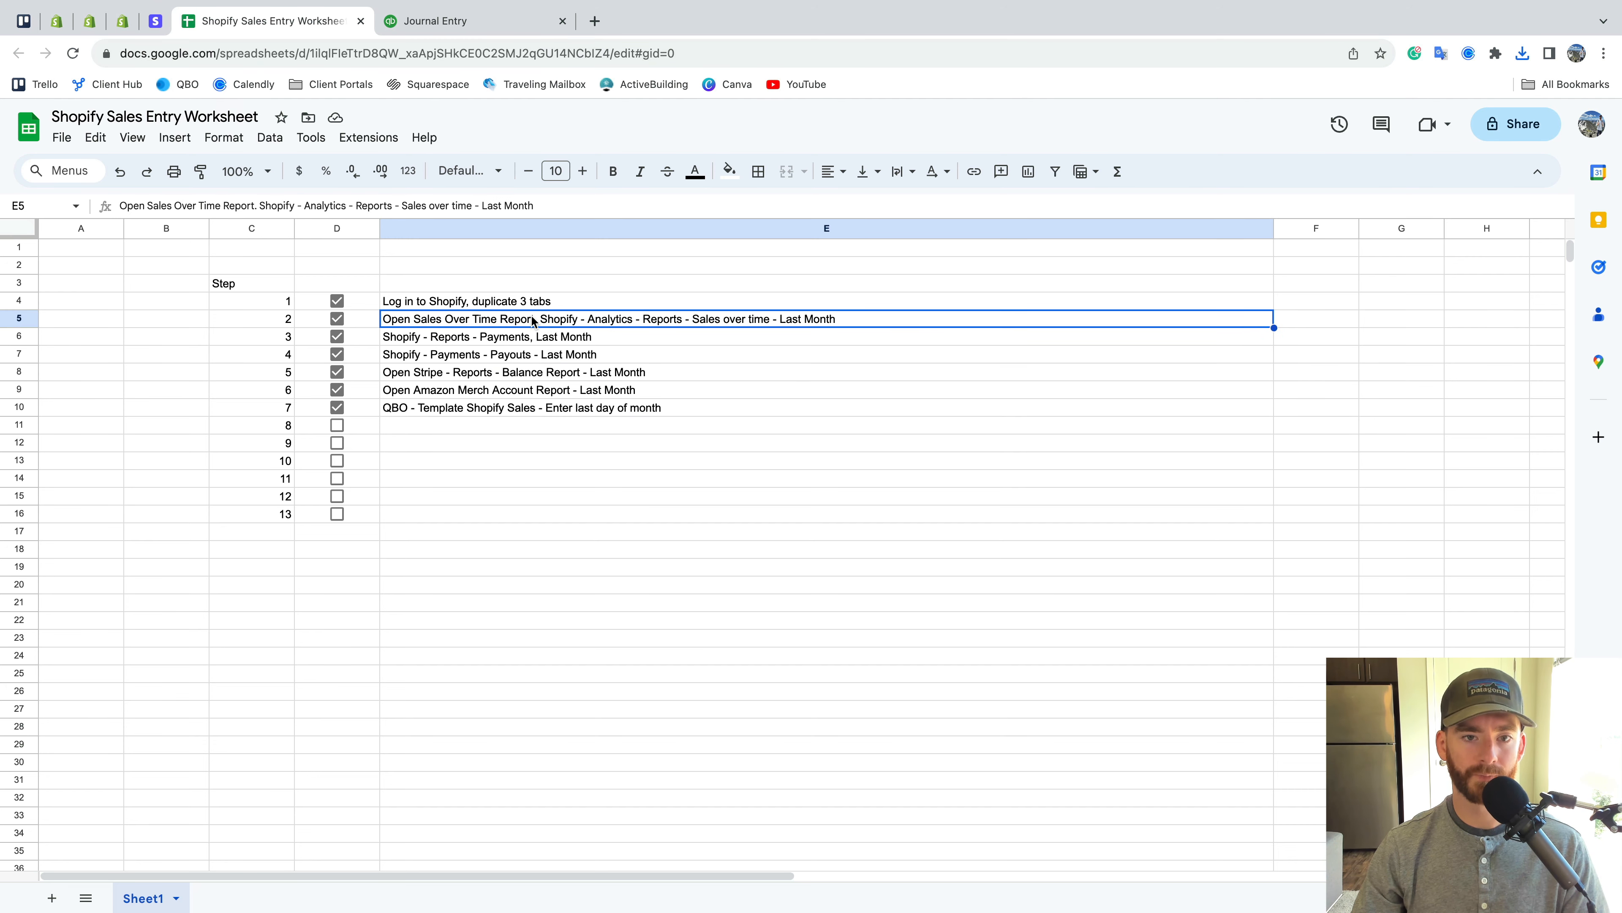
pyautogui.click(494, 342)
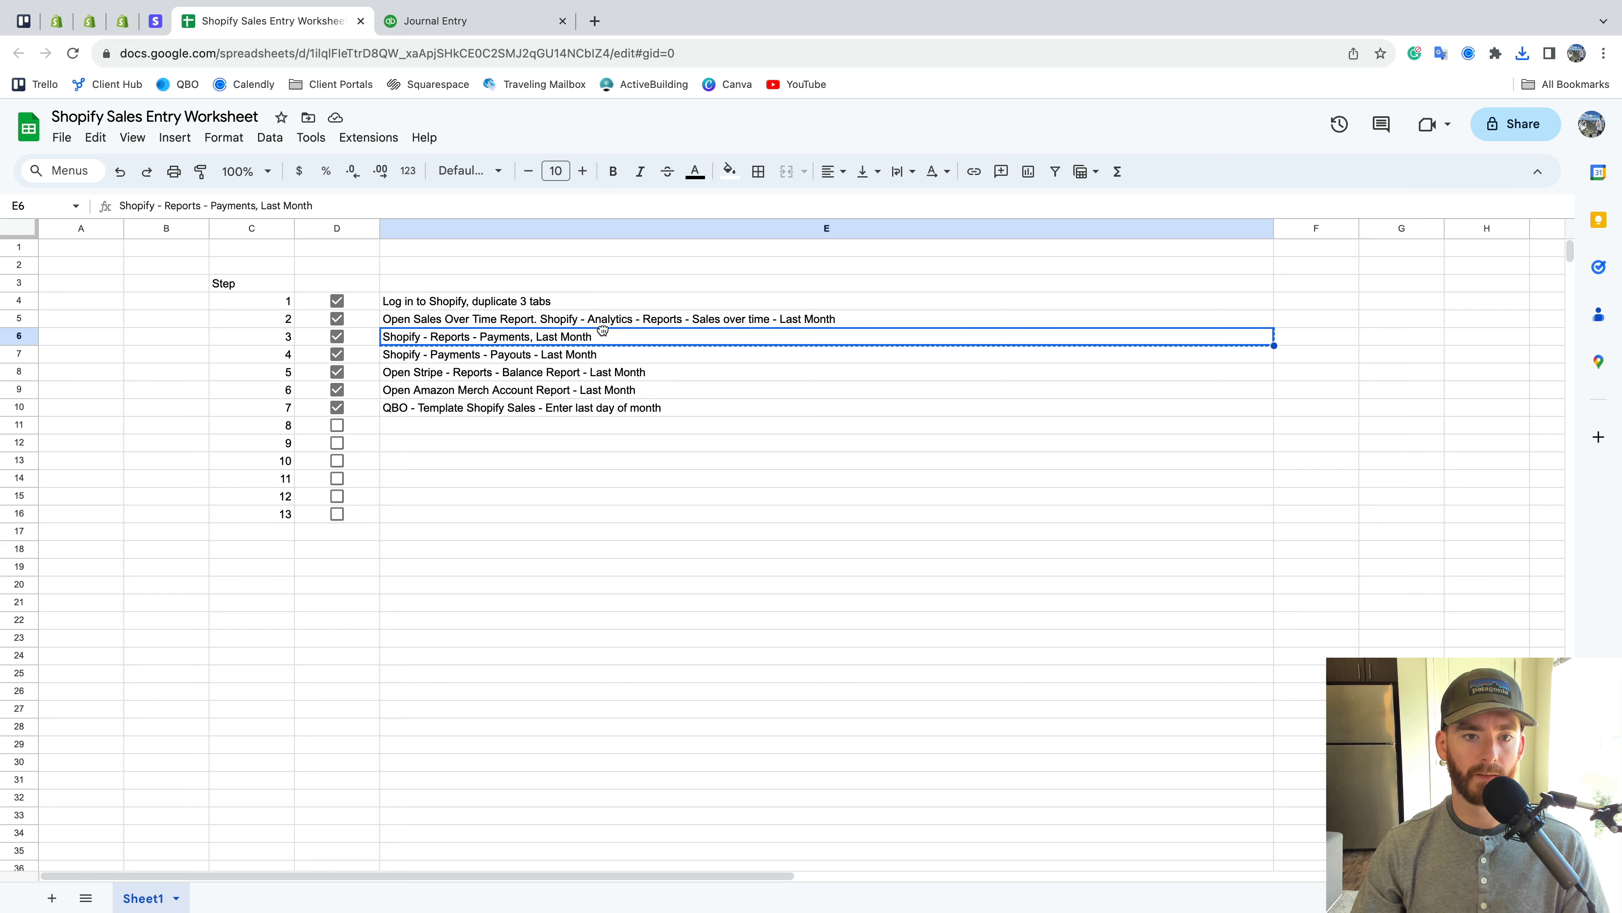
pyautogui.doubleClick(621, 335)
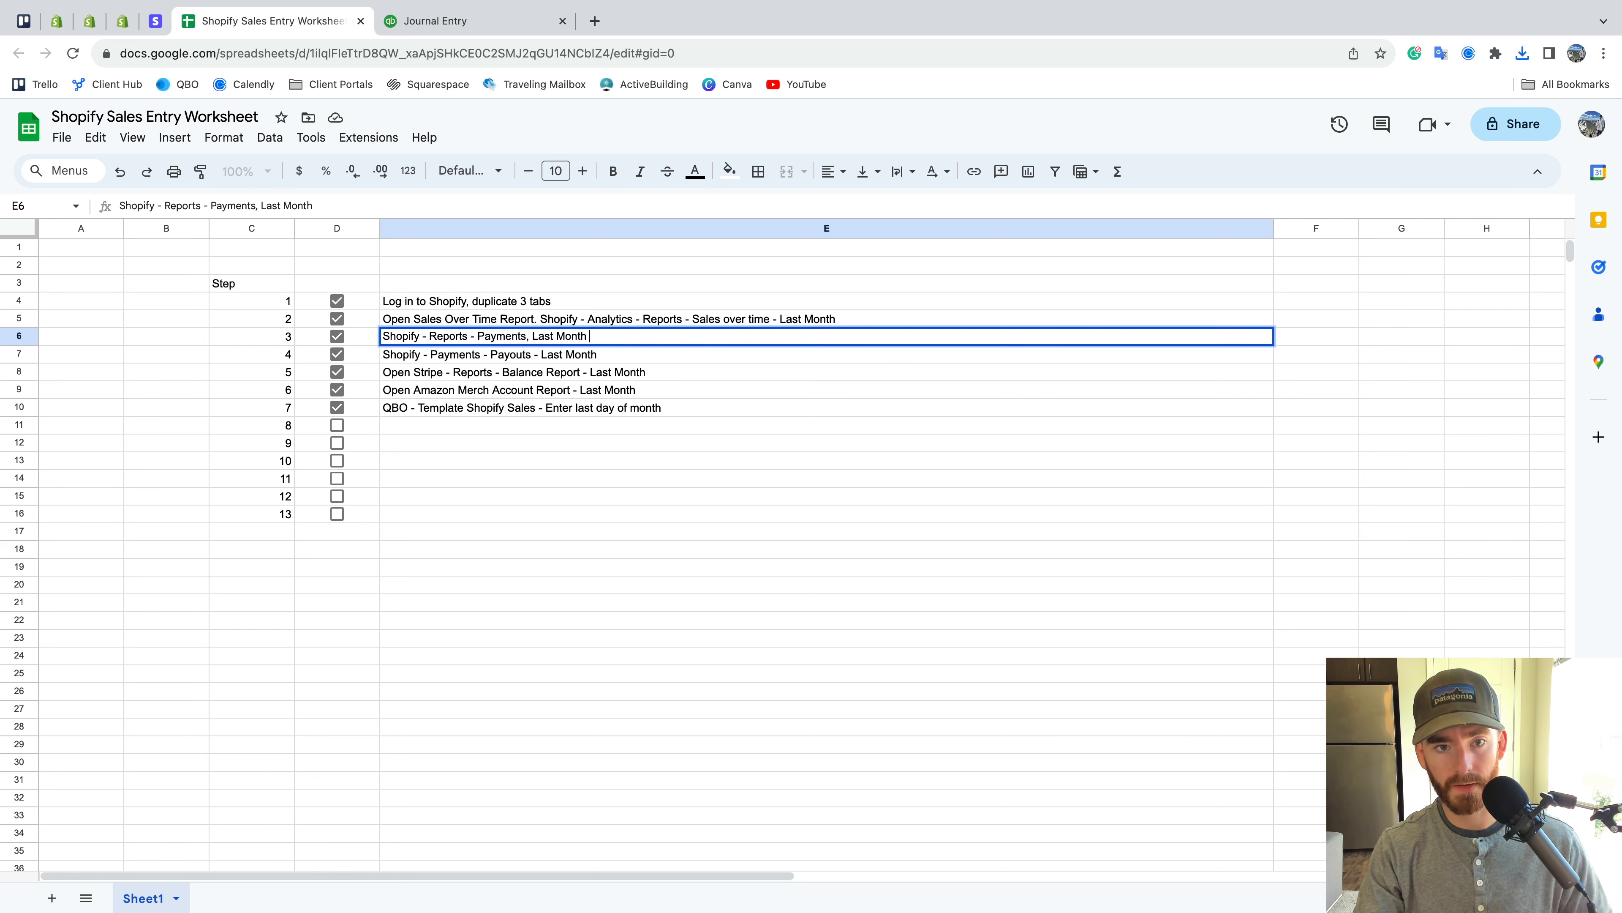
pyautogui.write('- Export to Excel')
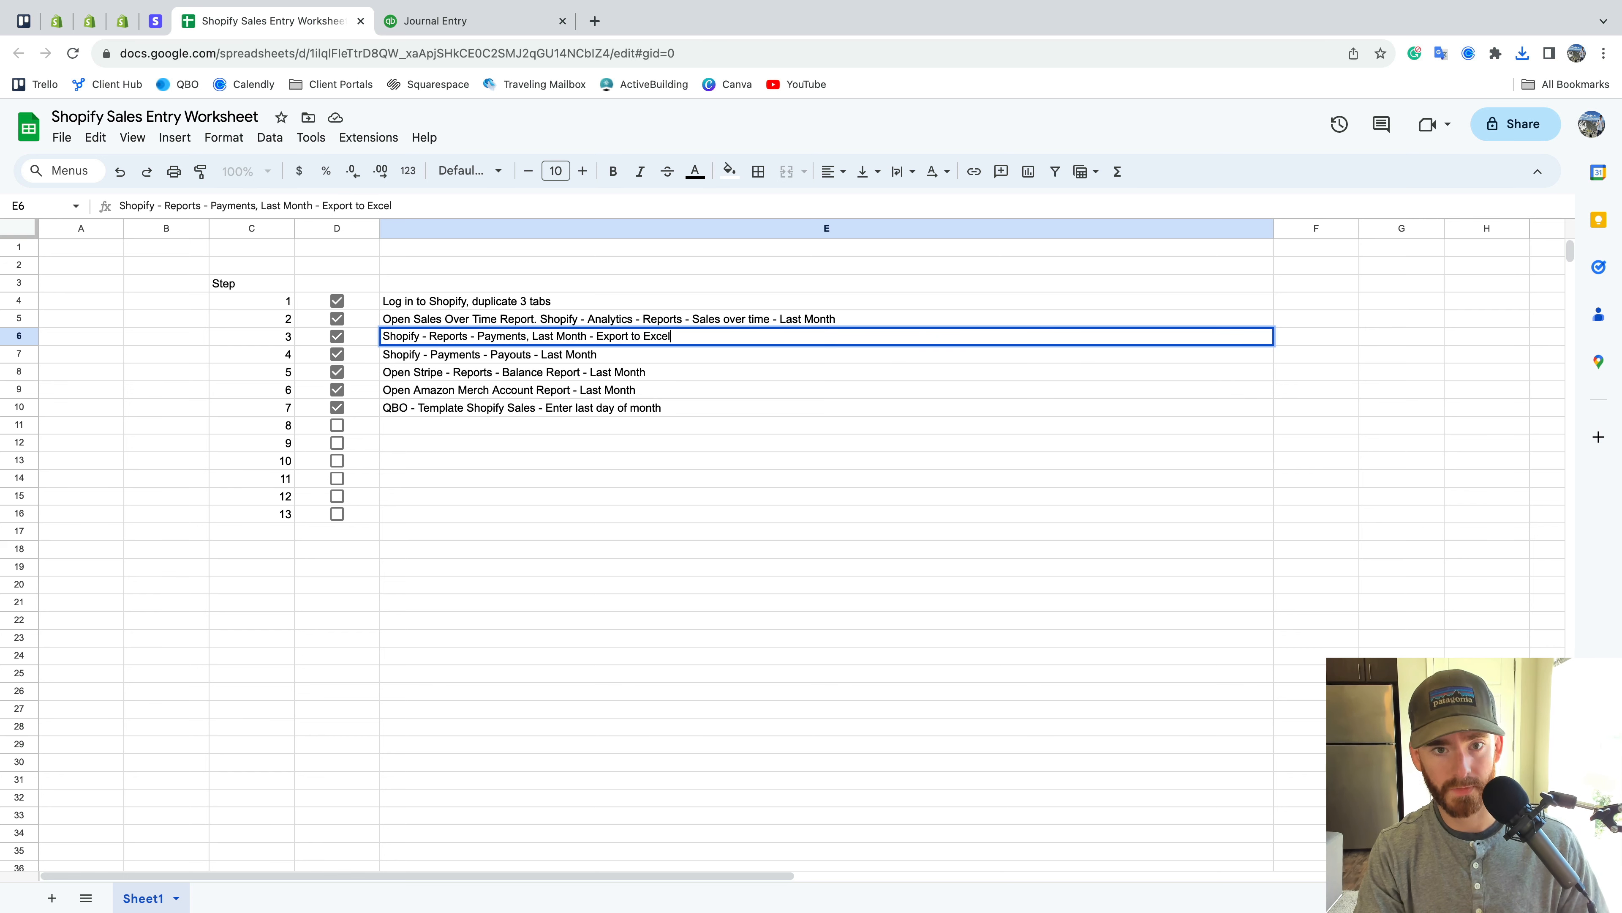
pyautogui.press('Return')
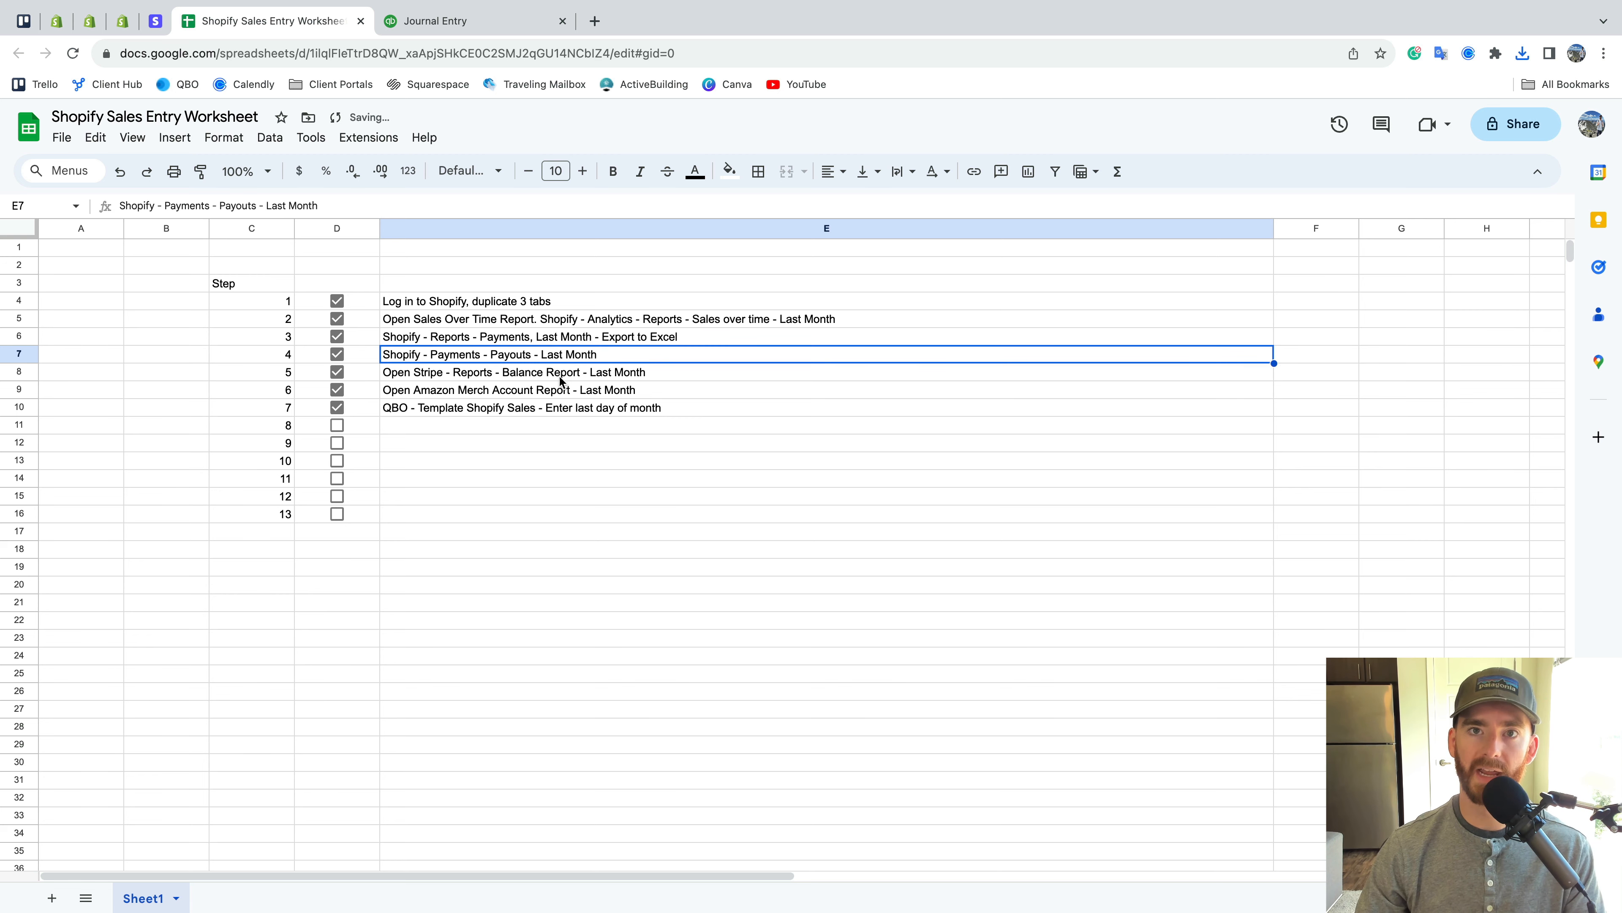
# Append "- Last To Excel" to the step 4 instruction about Shopify's Payouts for last month
pyautogui.click(640, 341)
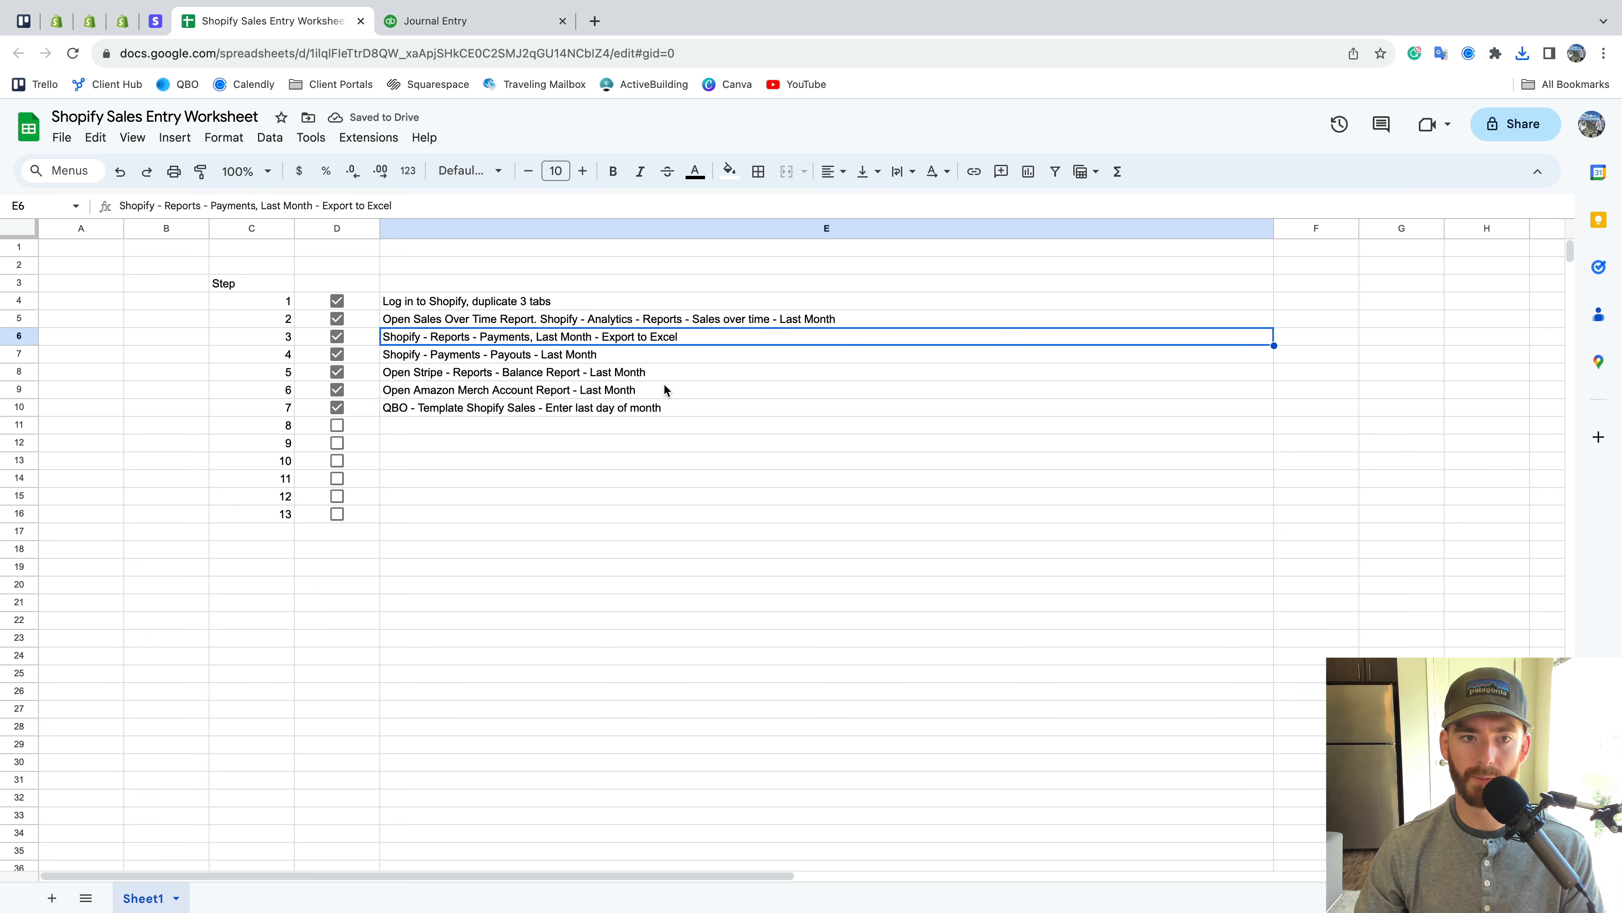
pyautogui.doubleClick(619, 352)
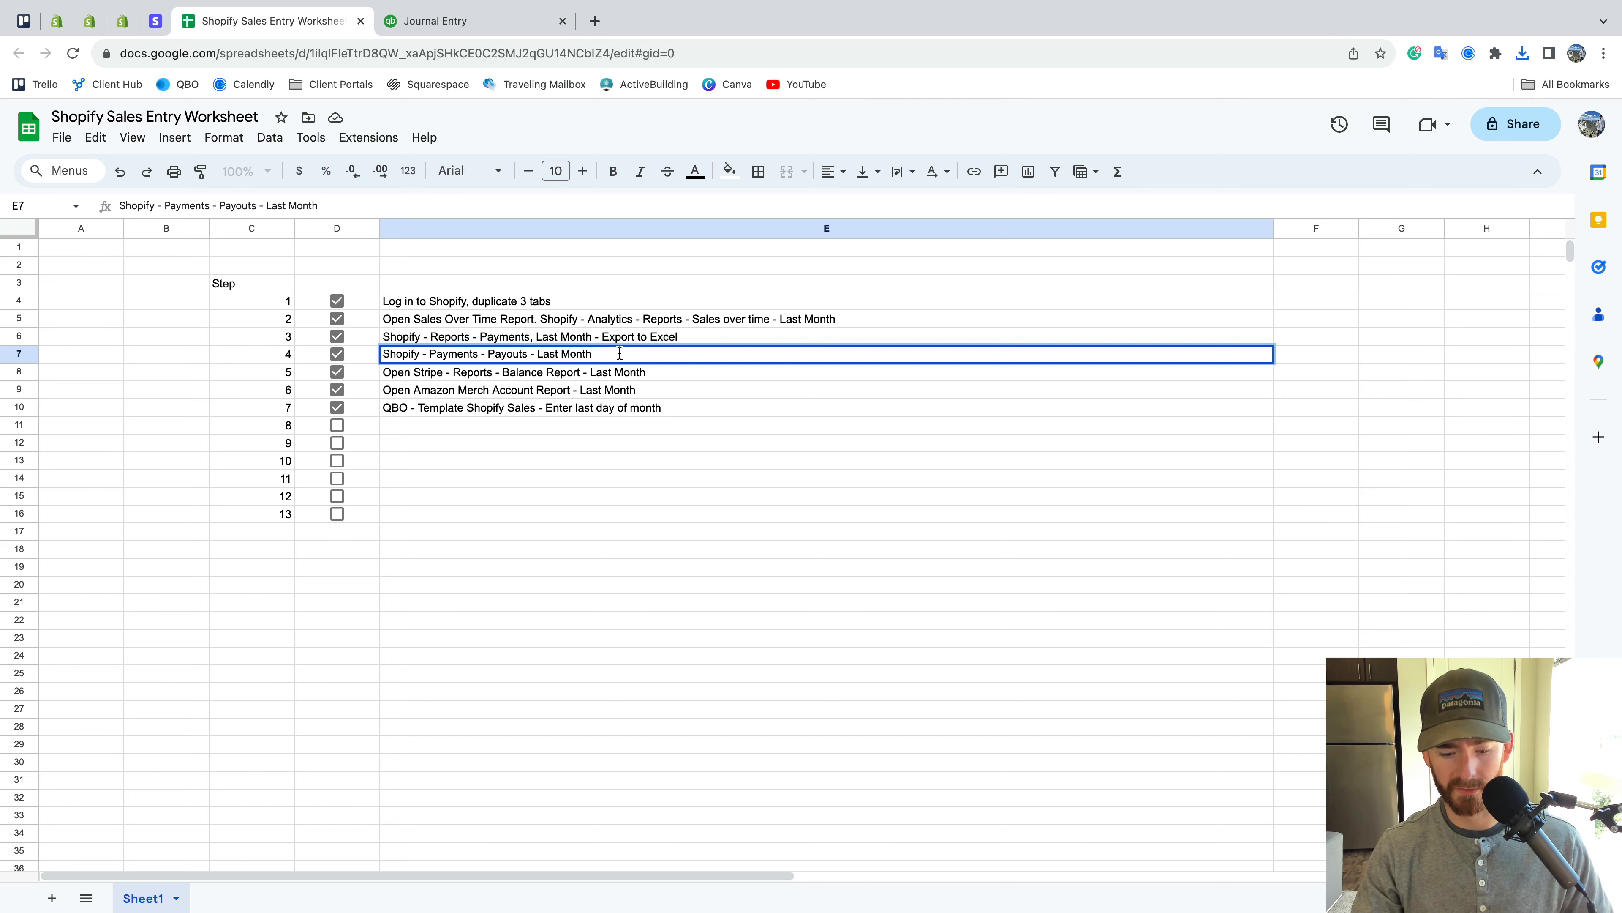
pyautogui.write('- Last To Exce')
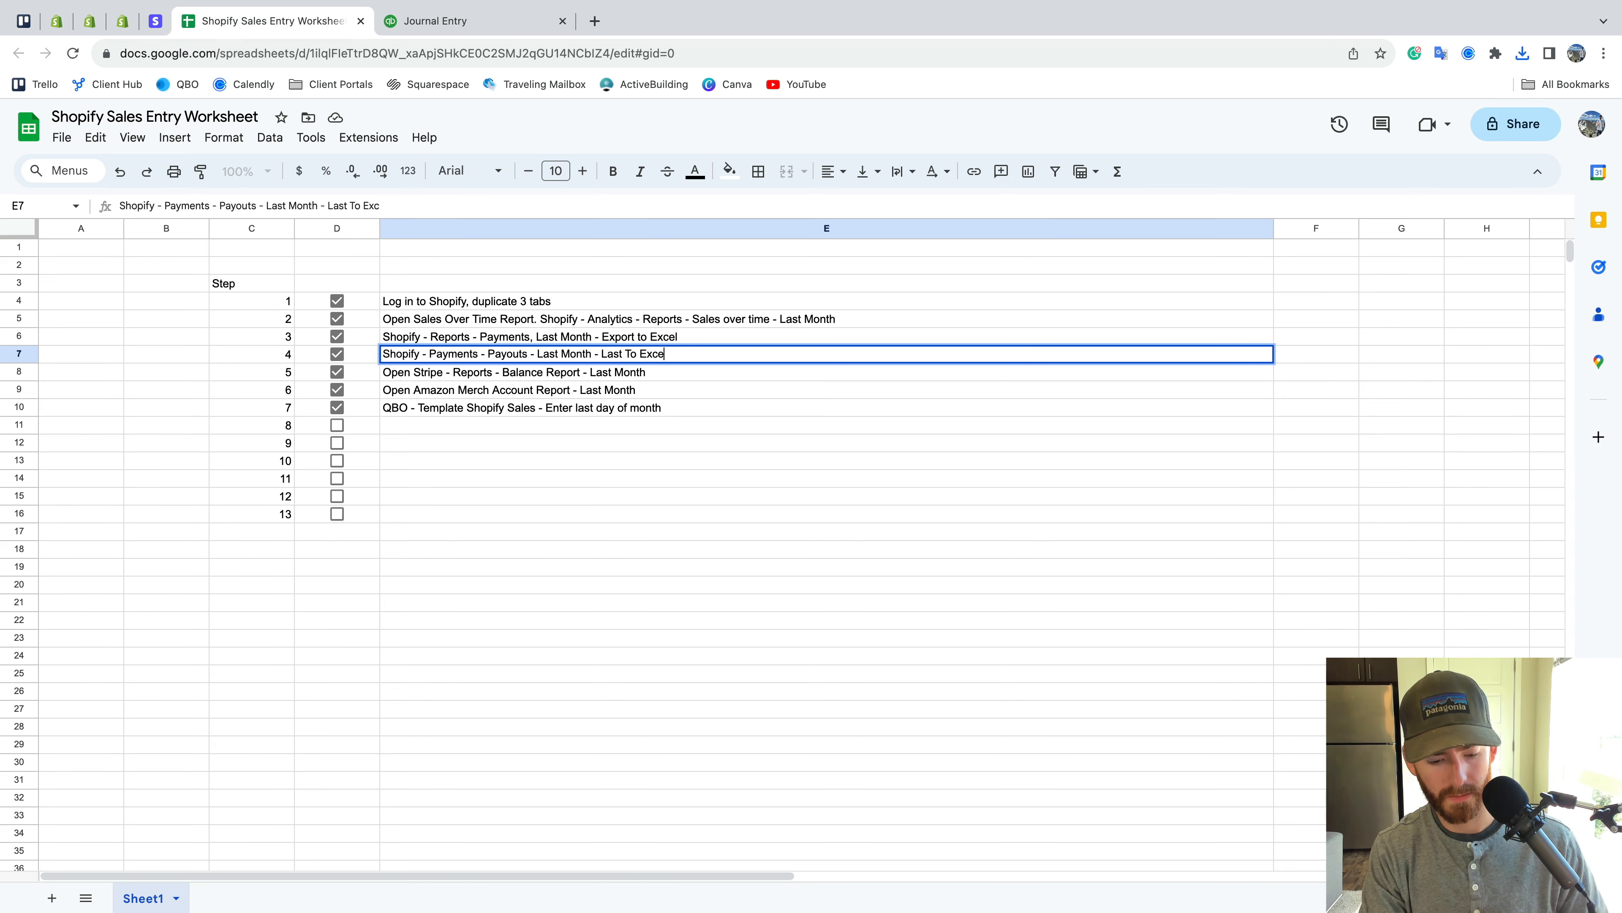
pyautogui.write('l')
pyautogui.press('Return')
pyautogui.click(588, 427)
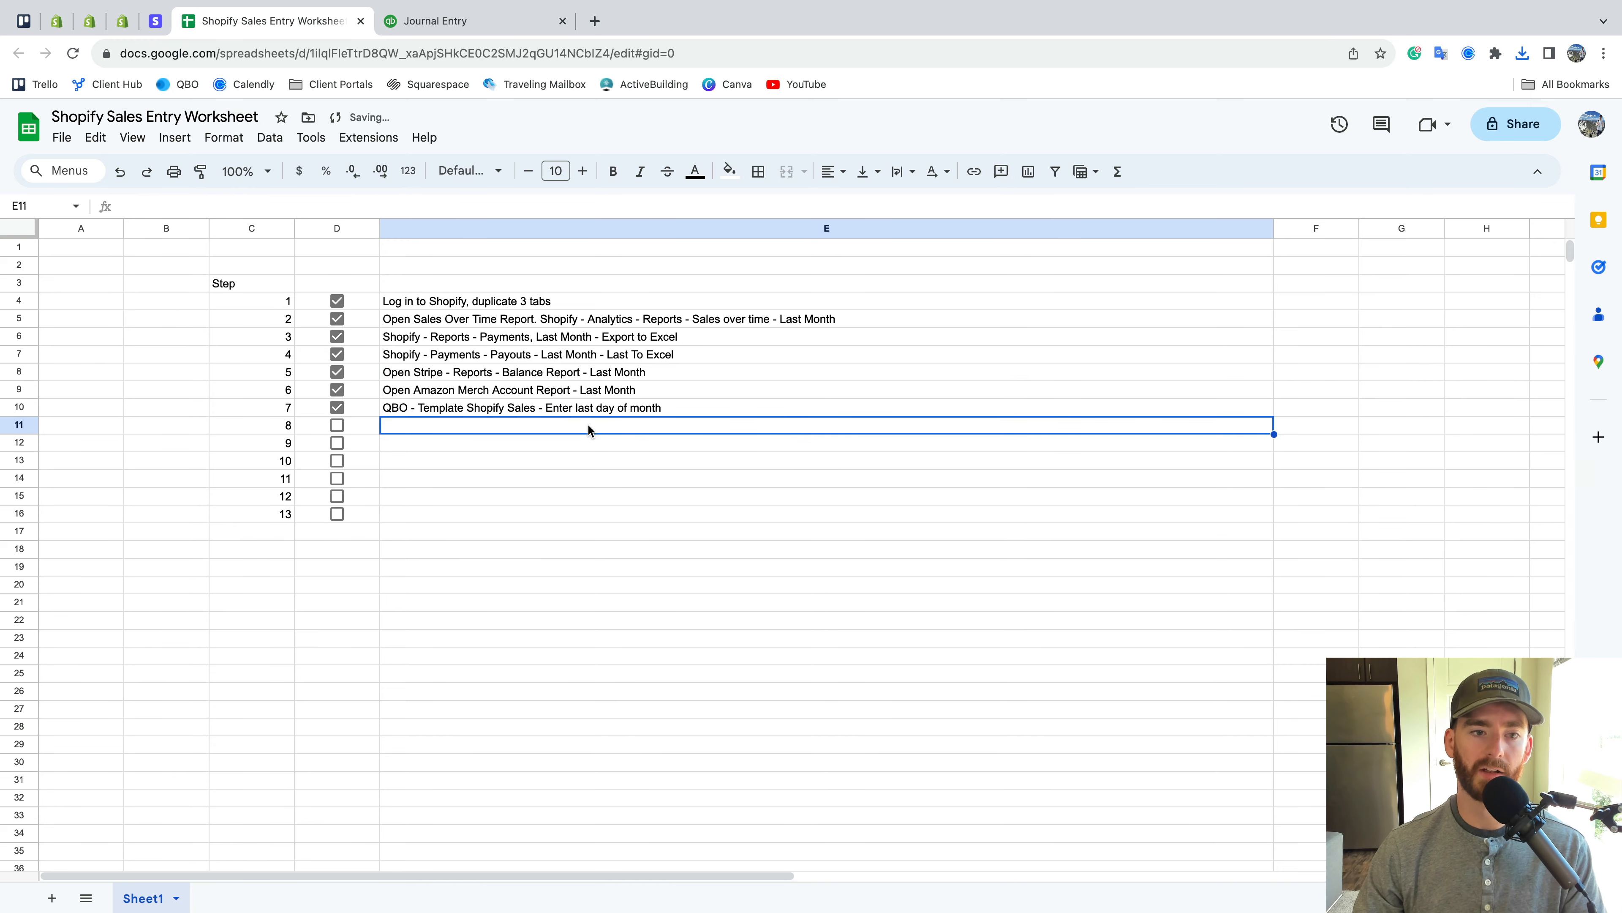
# Switch to the payments_2023-05-01_2023-05-31 export in Excel and widen column A to show the full payment methods
pyautogui.hotkey('ctrl', 'Left')
pyautogui.click(692, 341)
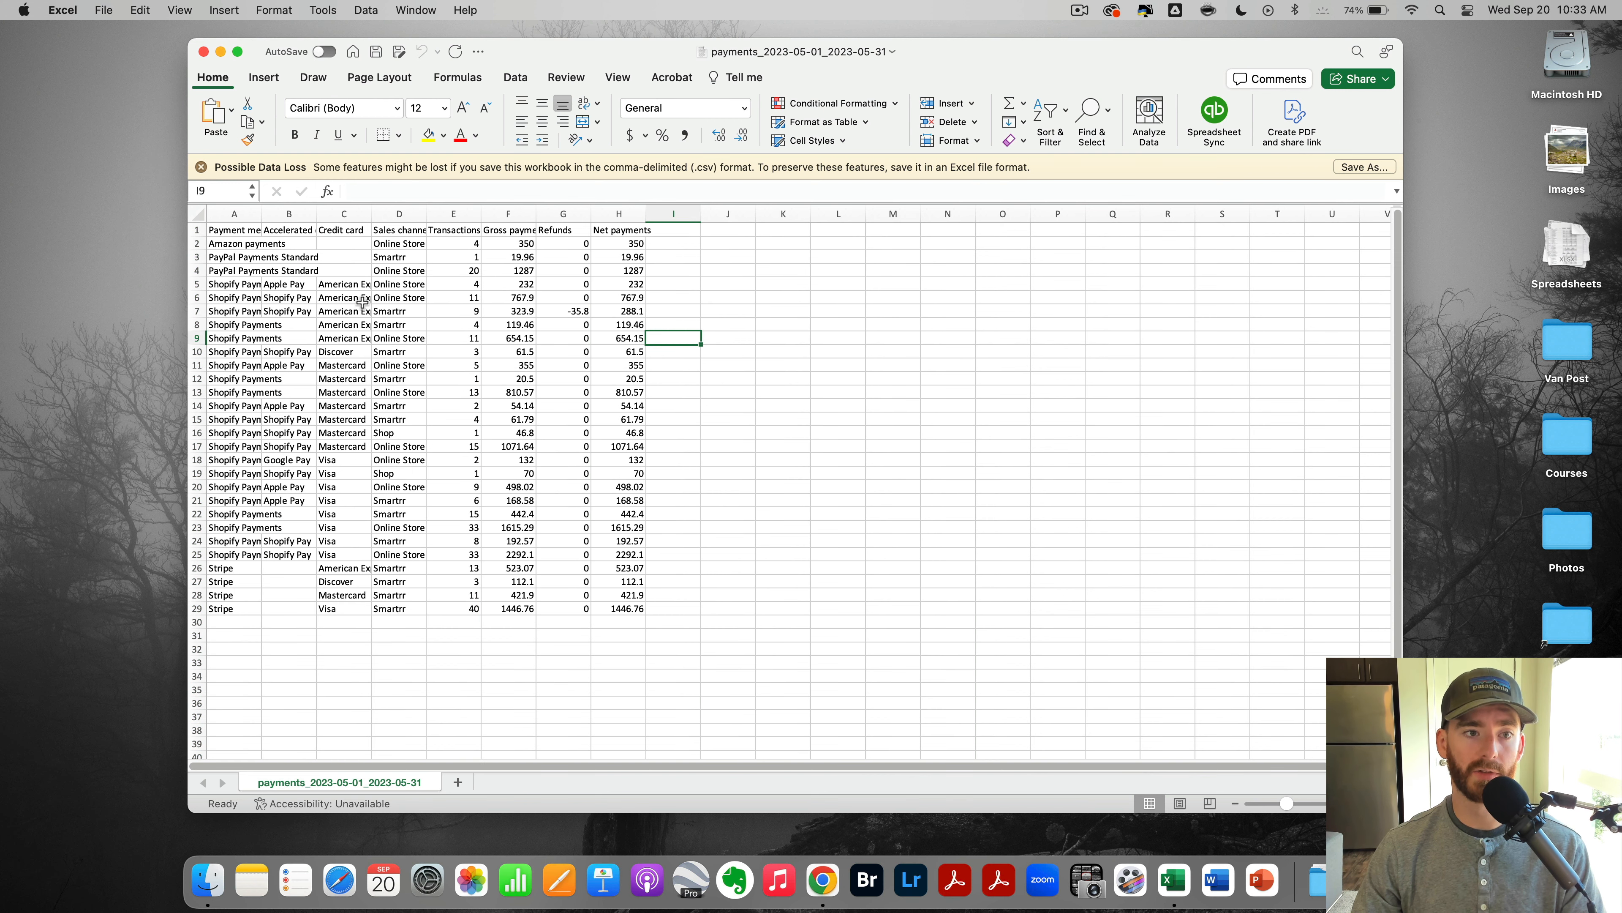
pyautogui.moveTo(261, 213); pyautogui.dragTo(507, 213)
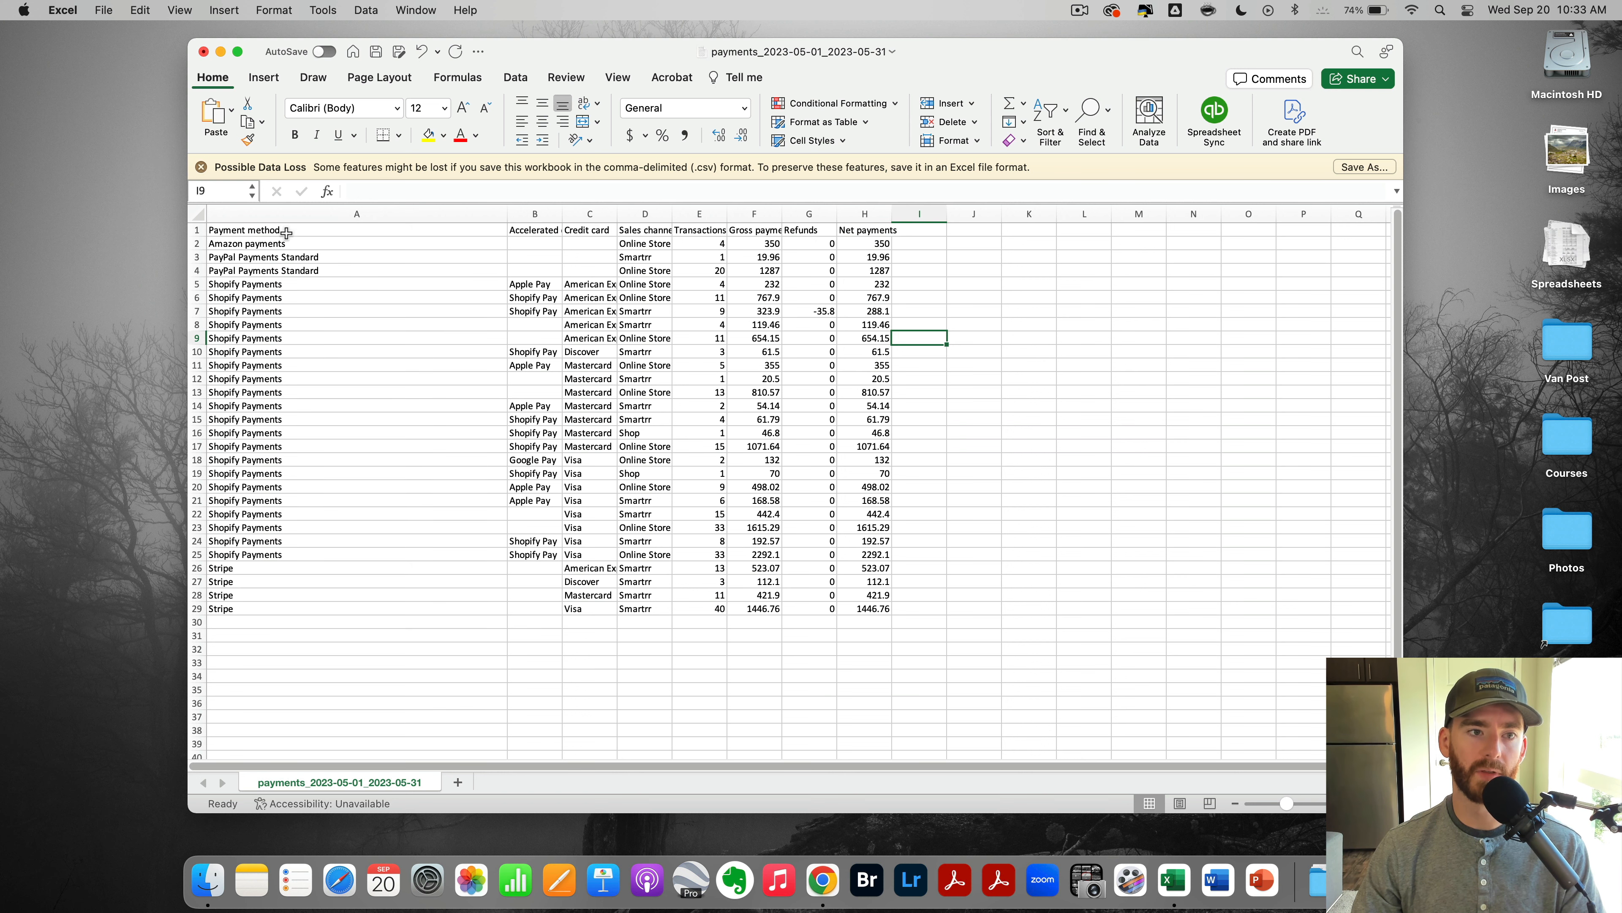
pyautogui.moveTo(508, 214); pyautogui.dragTo(423, 213)
# Examine the two PayPal Payments Standard rows in the export and in Shopify's Payments report, then return to Excel
pyautogui.click(283, 272)
pyautogui.click(283, 258)
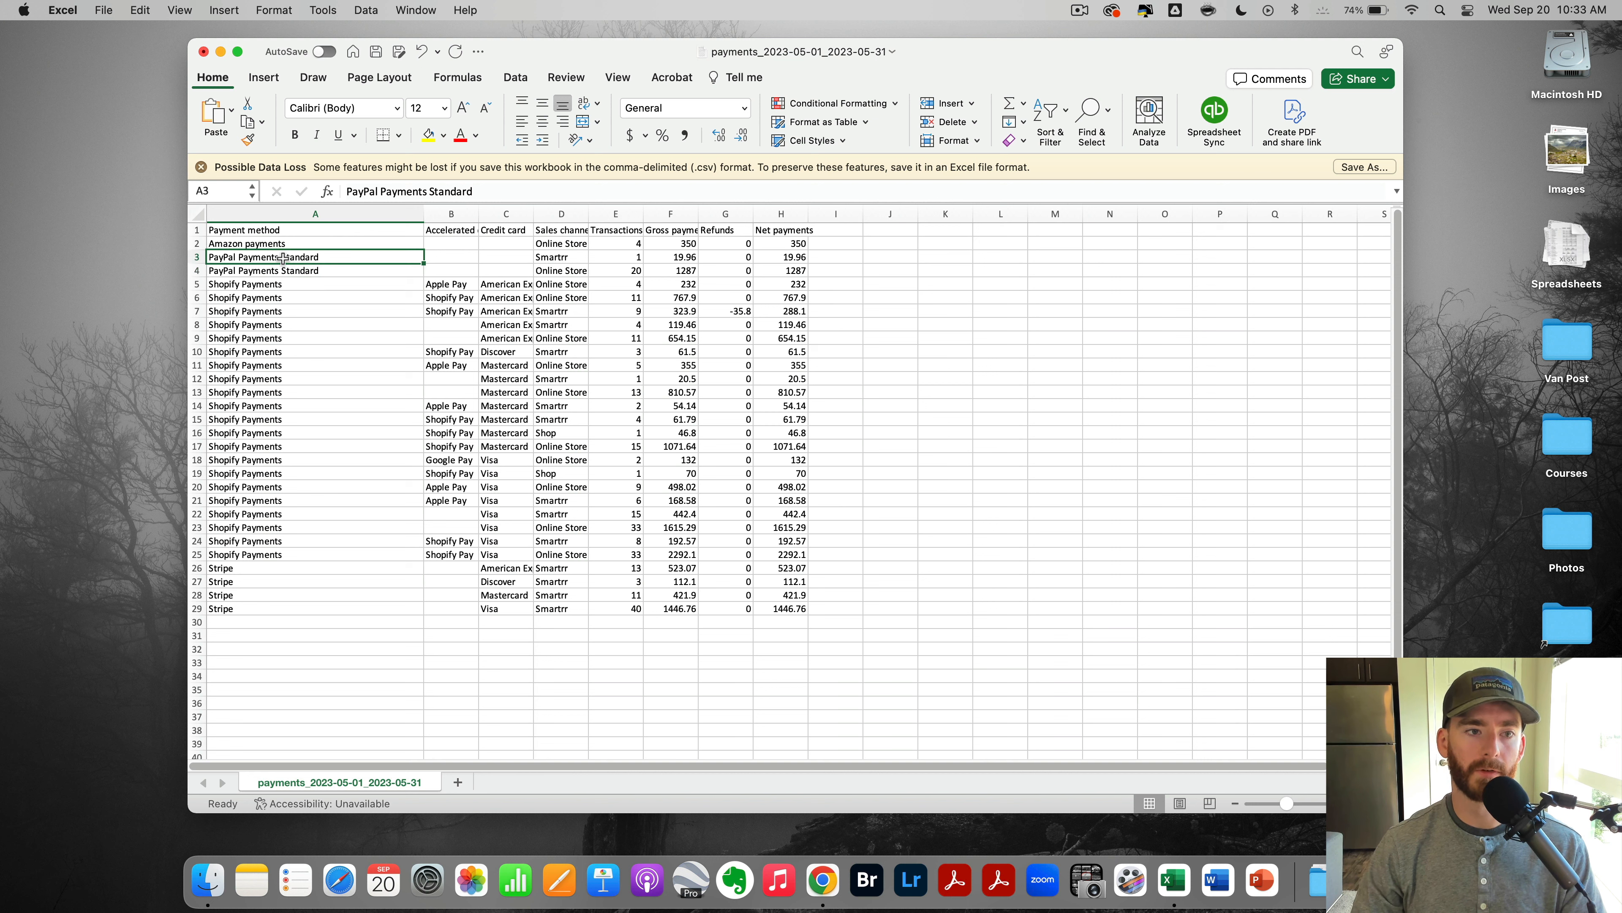
pyautogui.press('Right')
pyautogui.press('Right')
pyautogui.press('Right')
pyautogui.press('Right')
pyautogui.press('Right')
pyautogui.press('Right')
pyautogui.press('Right')
pyautogui.press('Right')
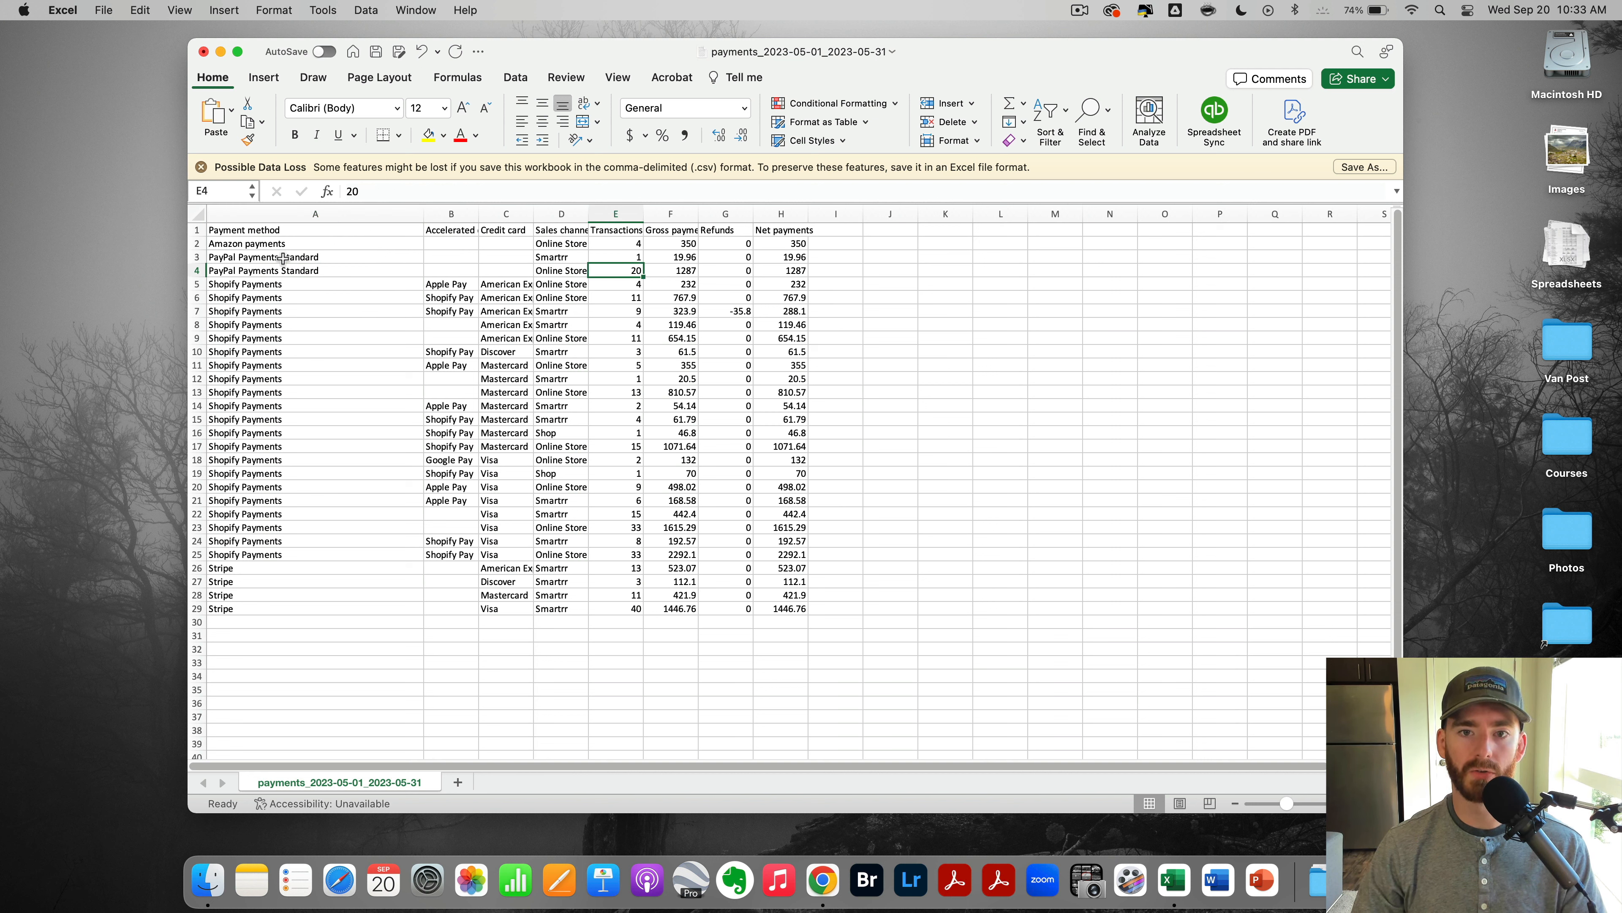
pyautogui.press('Right')
pyautogui.press('Down')
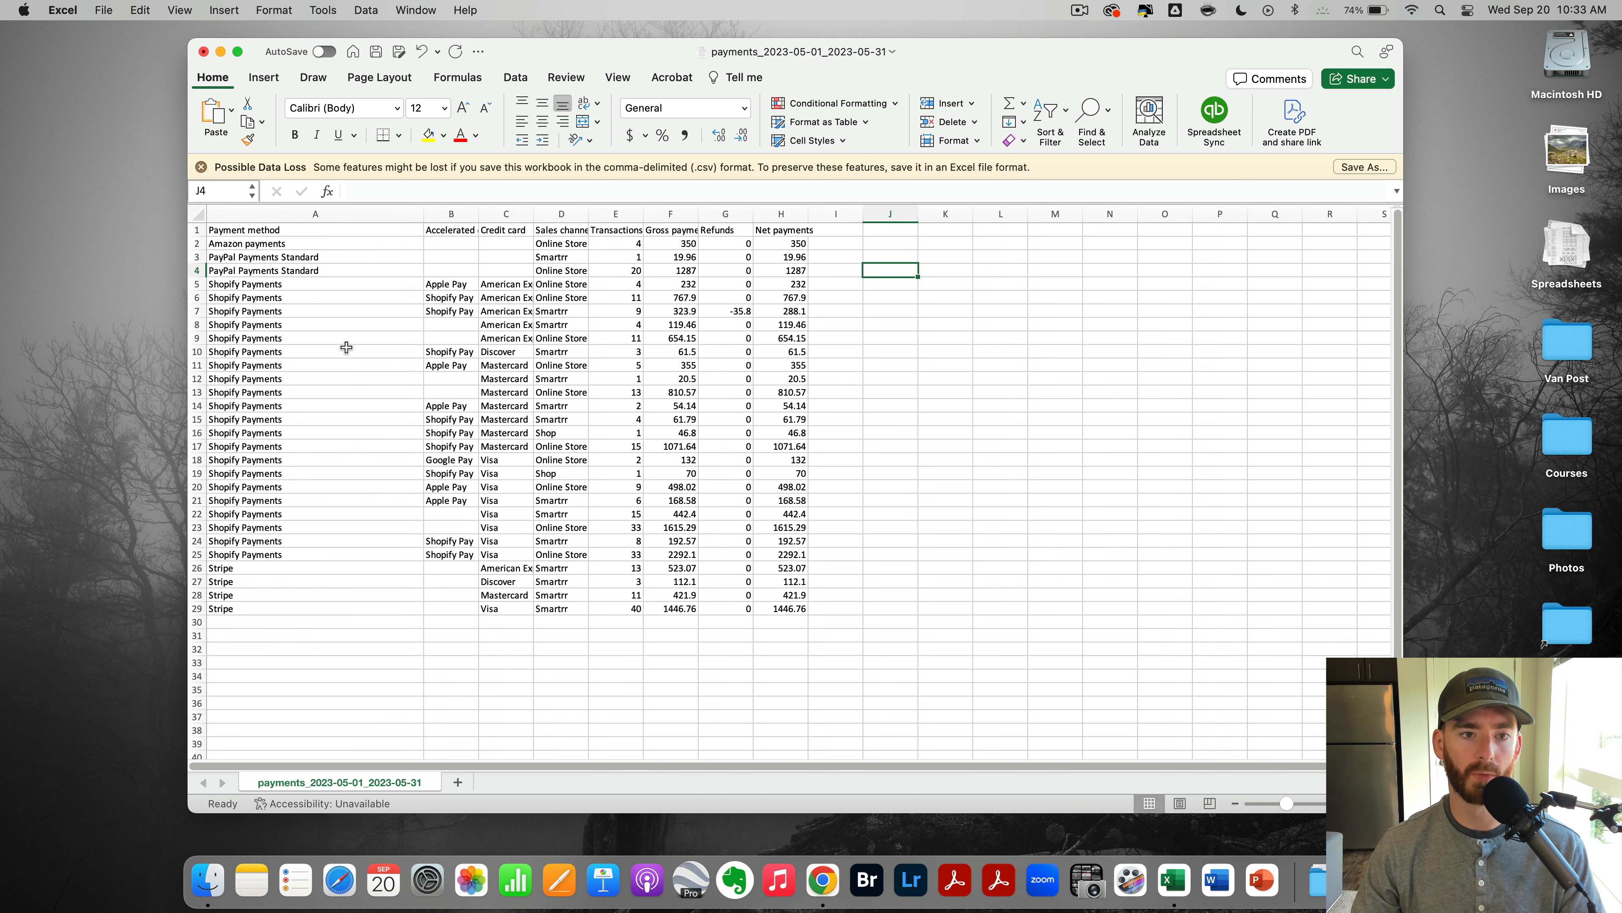
pyautogui.hotkey('ctrl', 'Right')
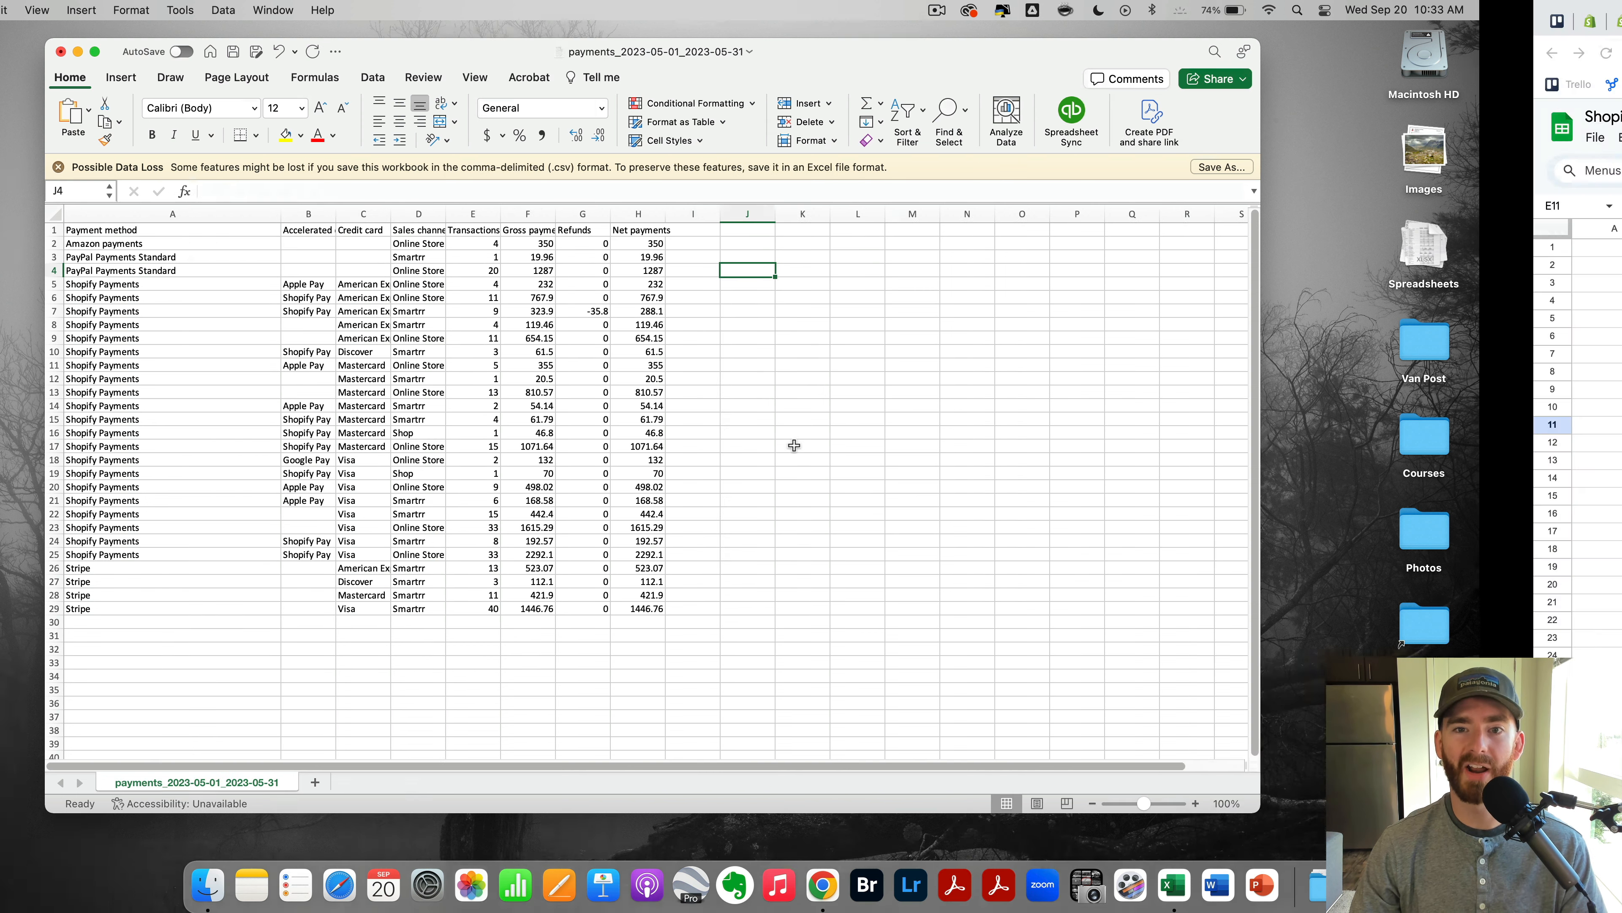
pyautogui.click(93, 21)
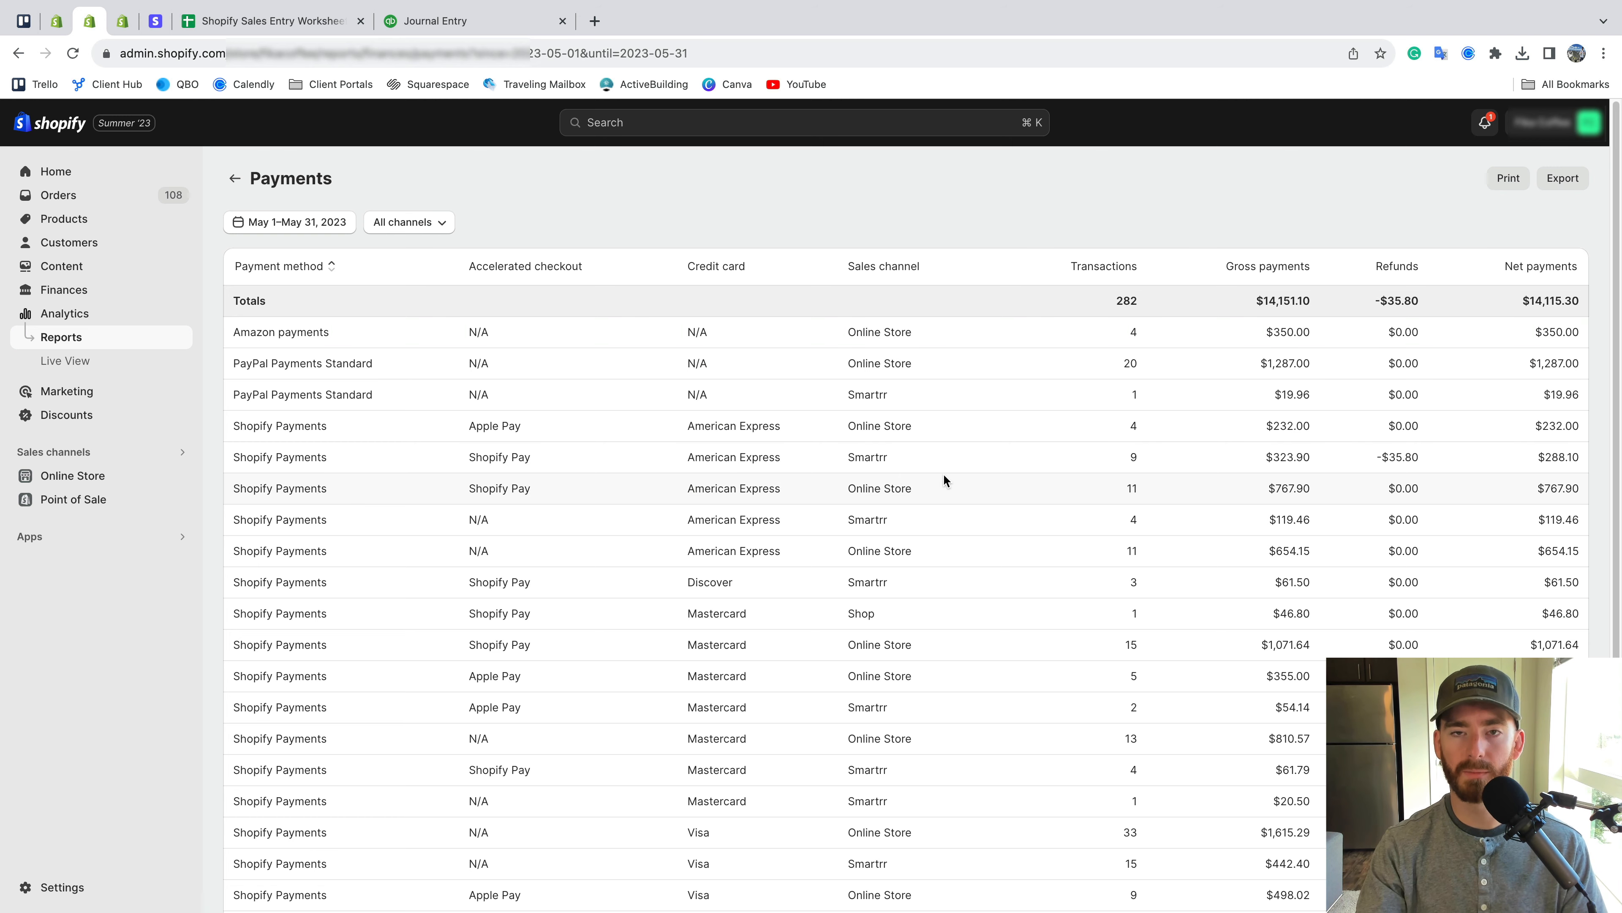
pyautogui.hotkey('ctrl', 'Left')
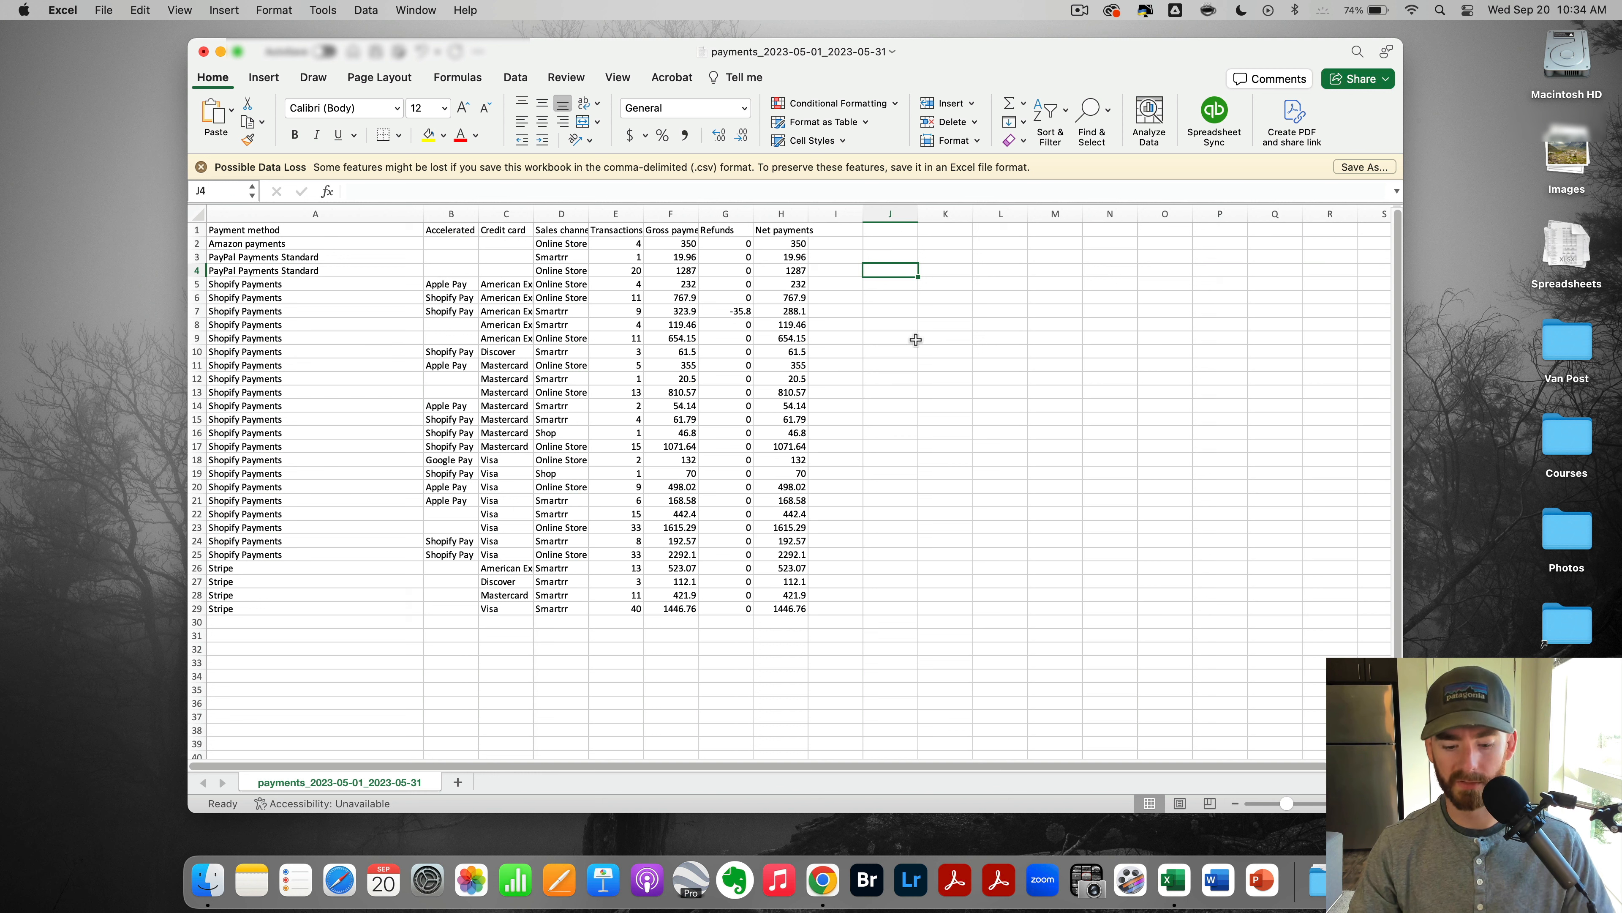
# Total the PayPal net payments in cell J4 with =SUM(H3:H4)
pyautogui.write('=SUM(')
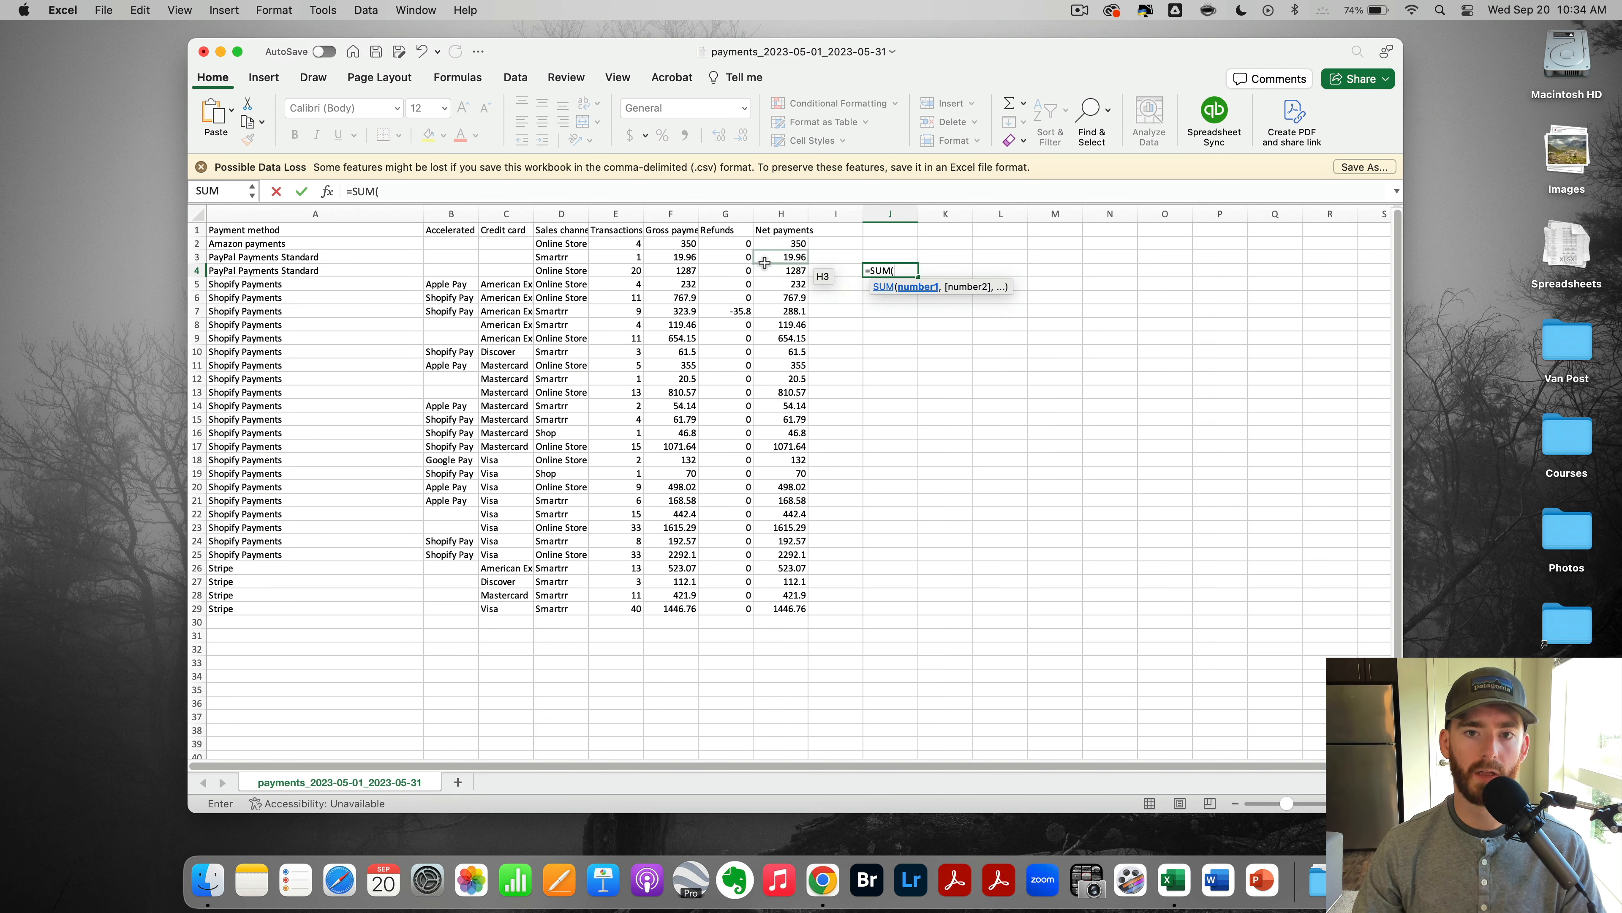
pyautogui.moveTo(766, 267); pyautogui.dragTo(768, 261)
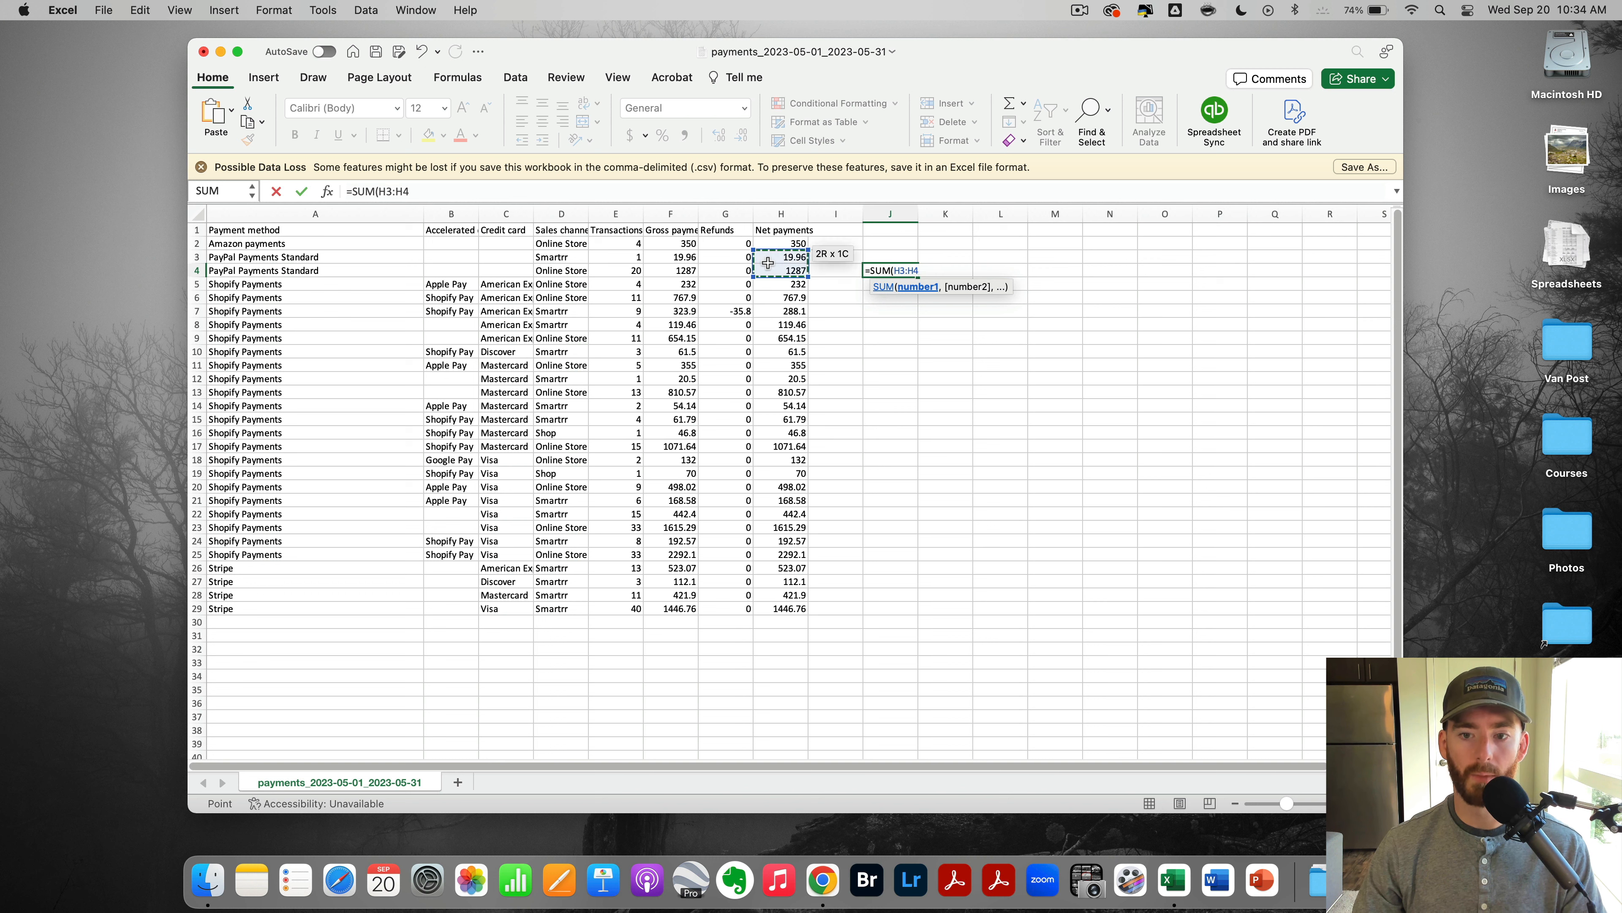
pyautogui.press('Return')
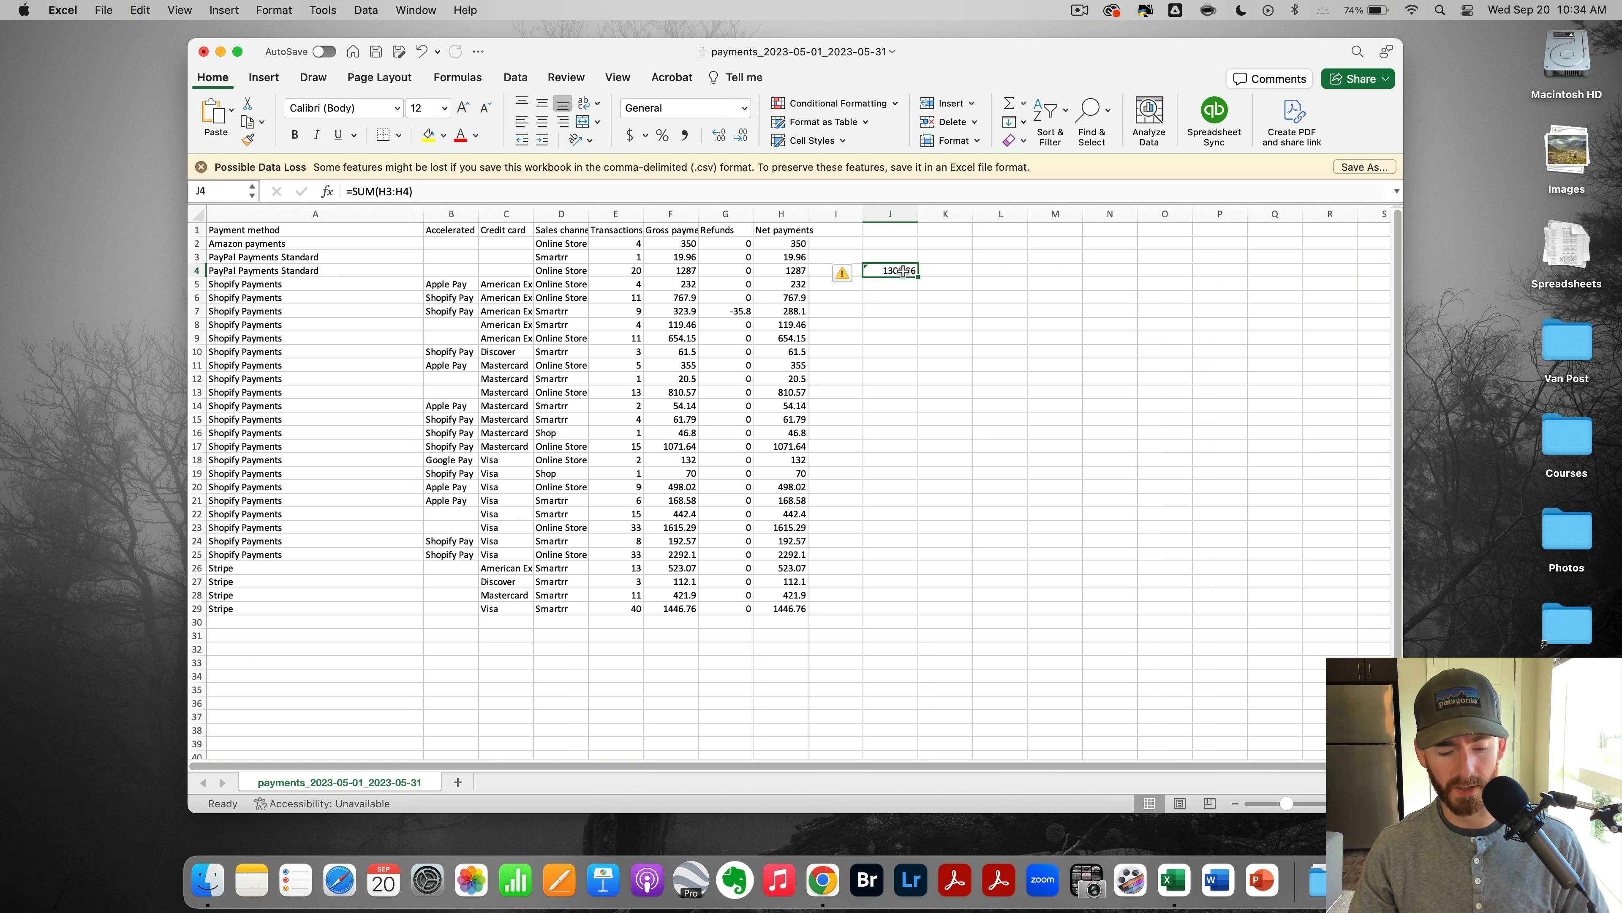
# Copy the PayPal total into the Paypal Clearing debit on QuickBooks journal line 8 as 1,306.96
pyautogui.press('super+c')
pyautogui.press('super+Tab')
pyautogui.click(520, 445)
pyautogui.press('super+v')
pyautogui.click(525, 558)
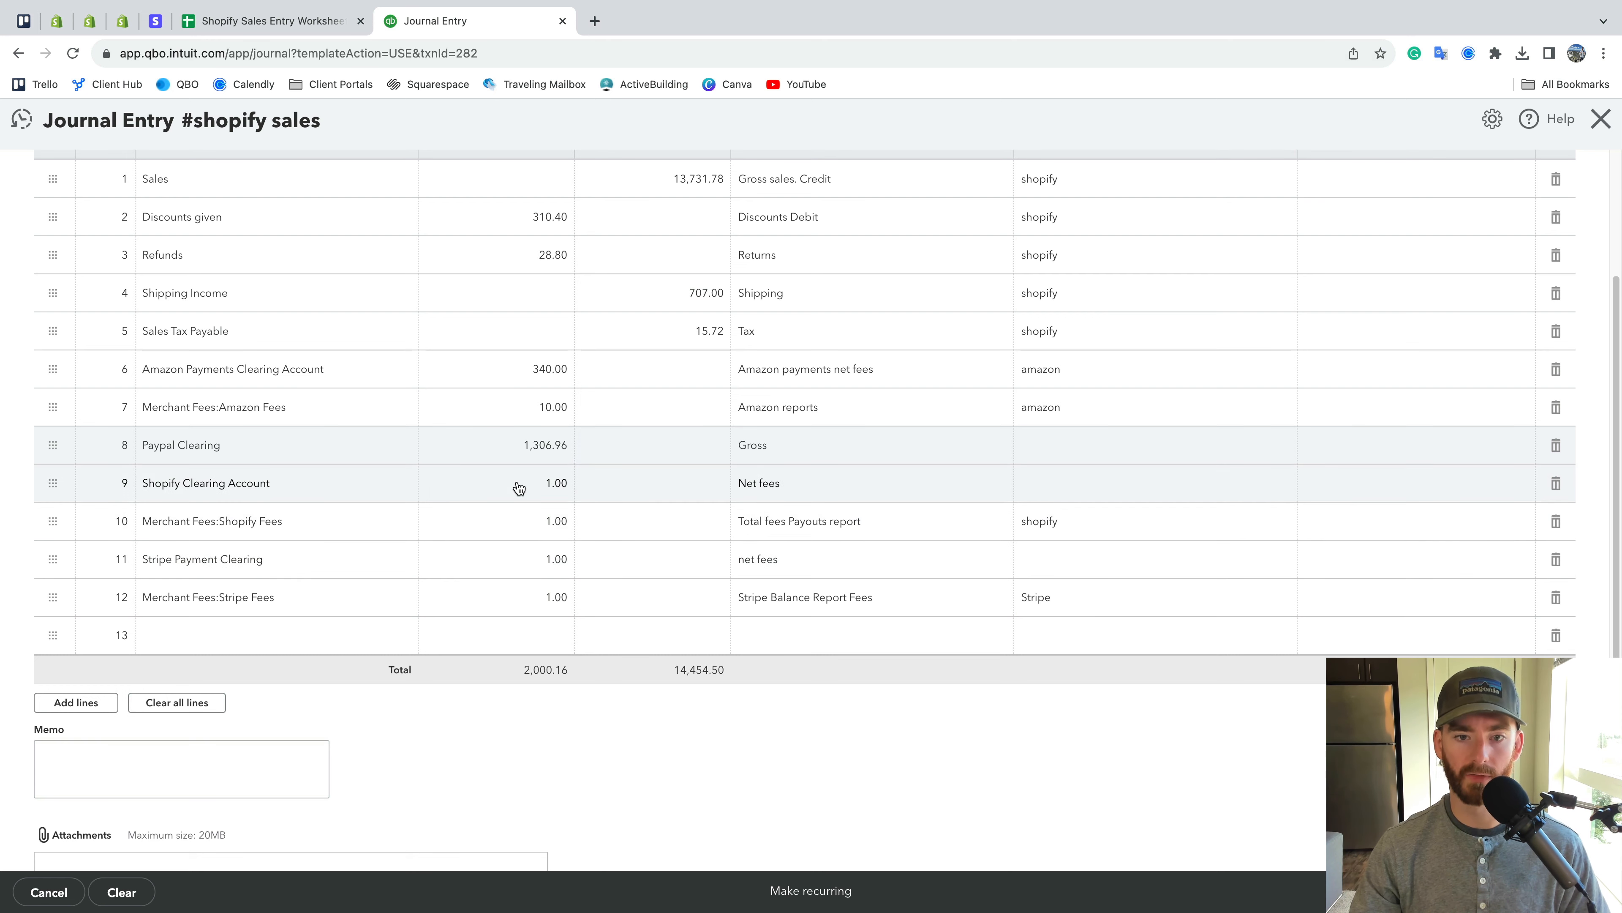
# Back in the Excel export, total the Shopify Payments net payments in cell K11 with =SUM(H5:H25) and widen column K
pyautogui.scroll(-2, 518, 489)
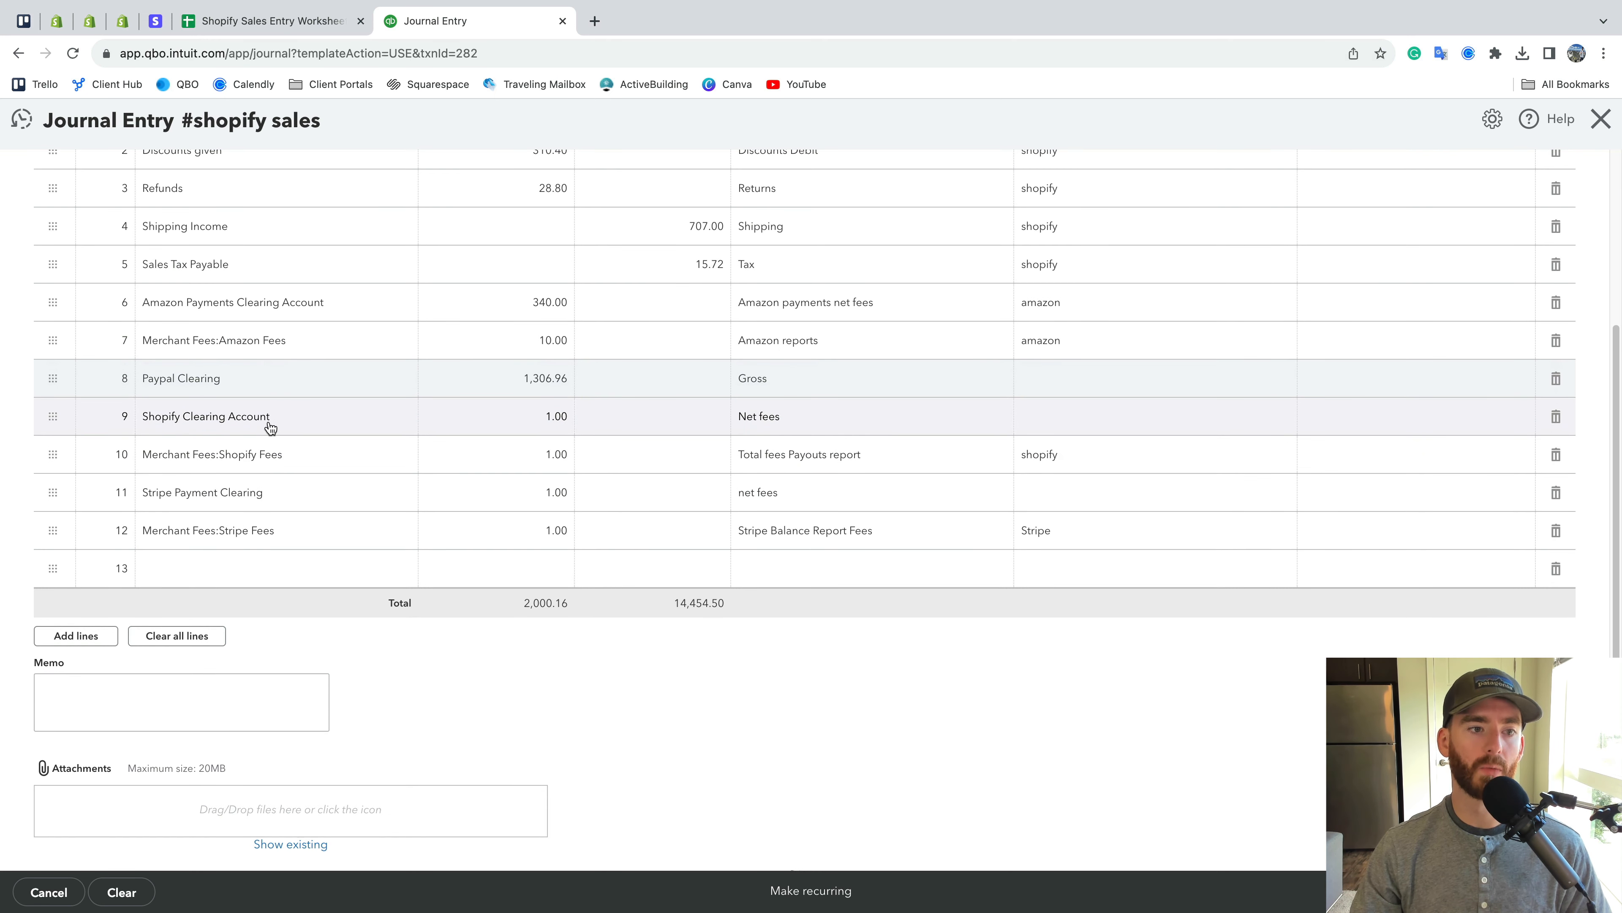
pyautogui.hotkey('ctrl', 'Left')
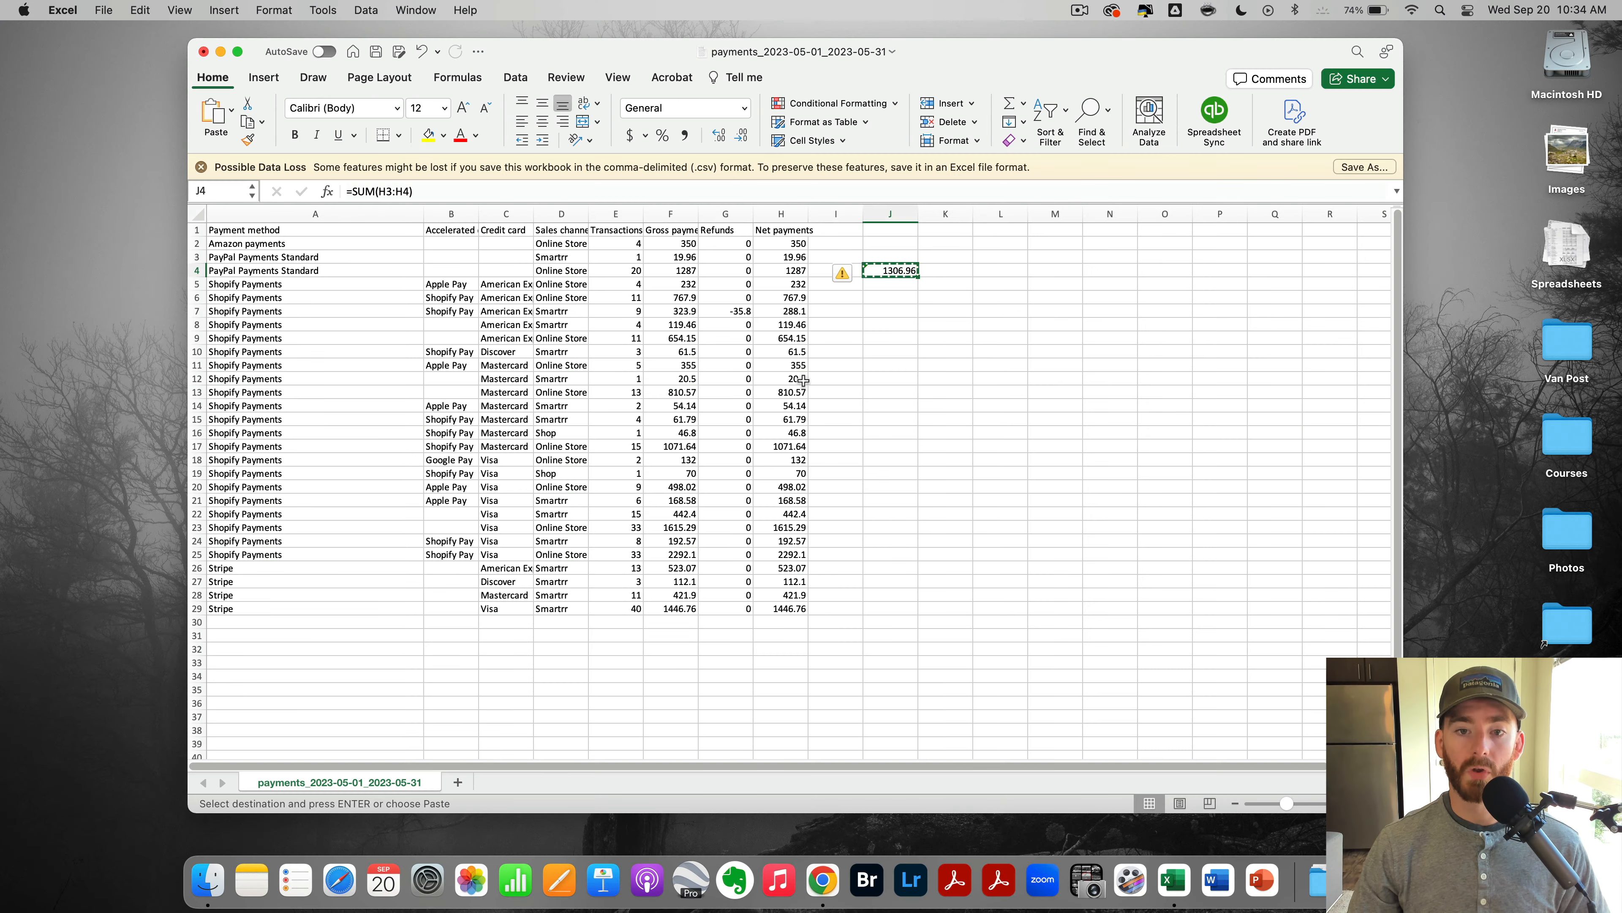
pyautogui.moveTo(944, 327); pyautogui.dragTo(976, 323)
pyautogui.click(949, 360)
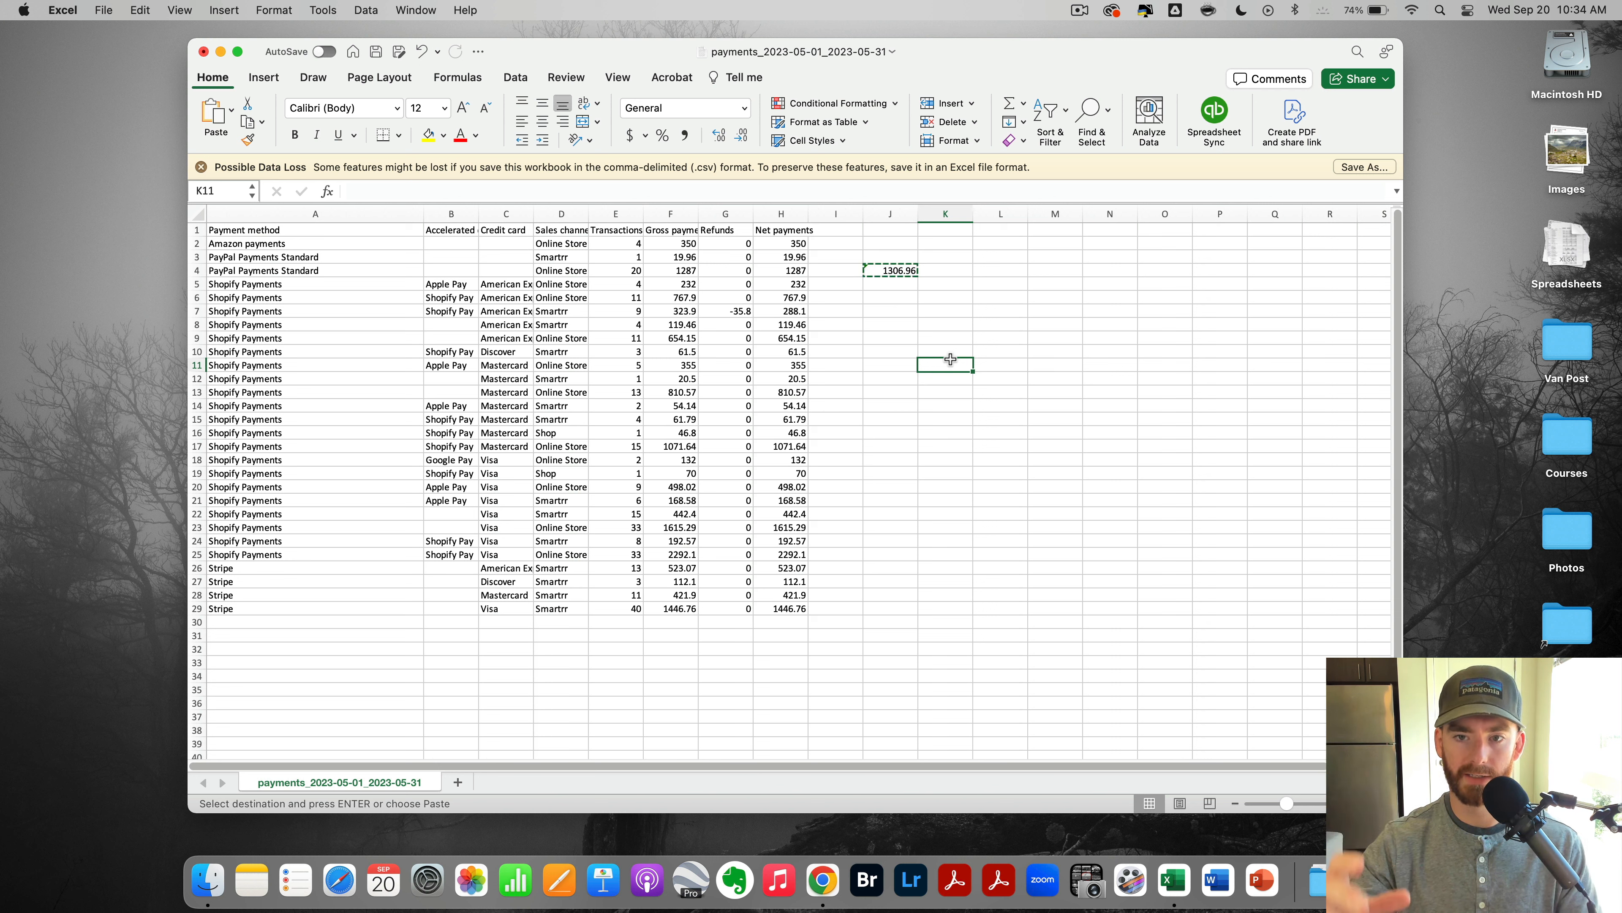
pyautogui.write('=sum')
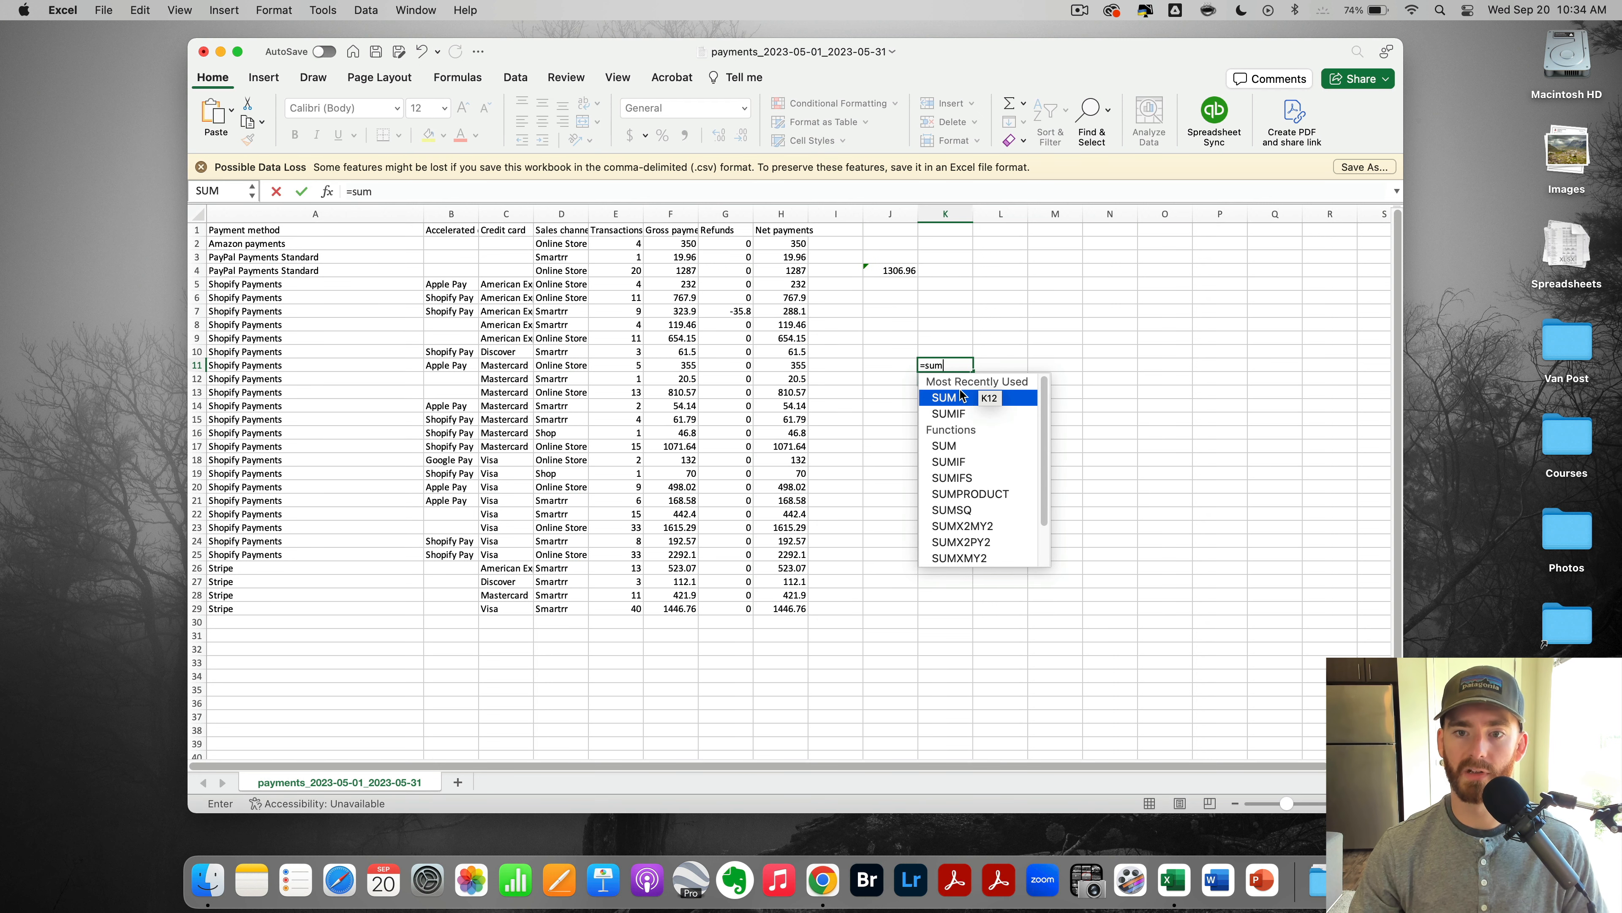
pyautogui.doubleClick(965, 397)
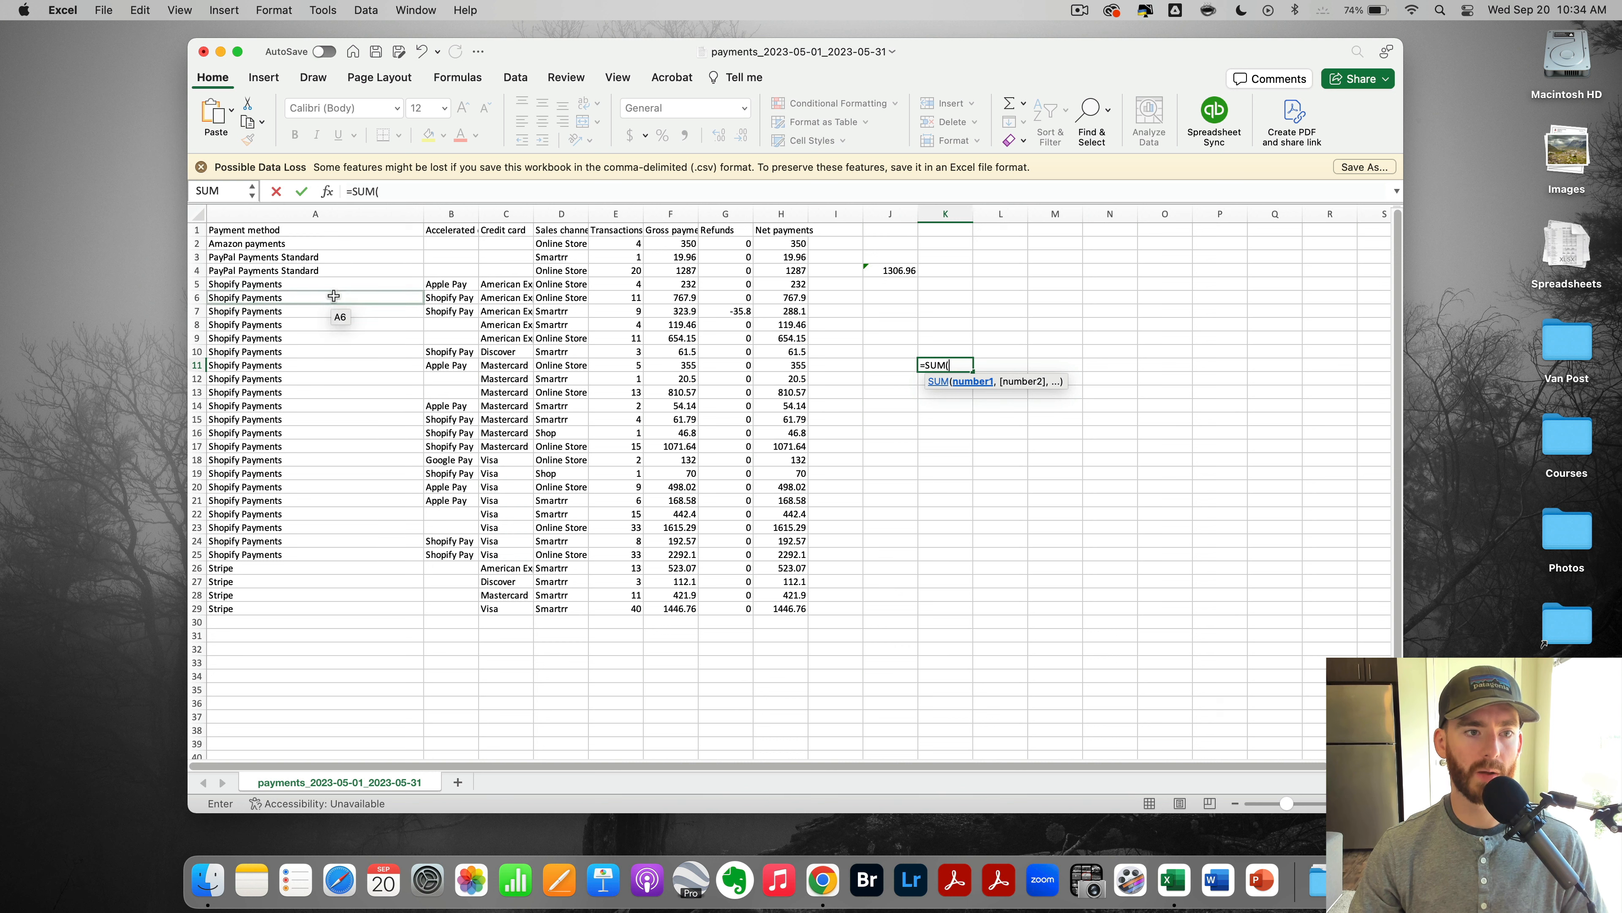
pyautogui.moveTo(759, 283); pyautogui.dragTo(767, 553)
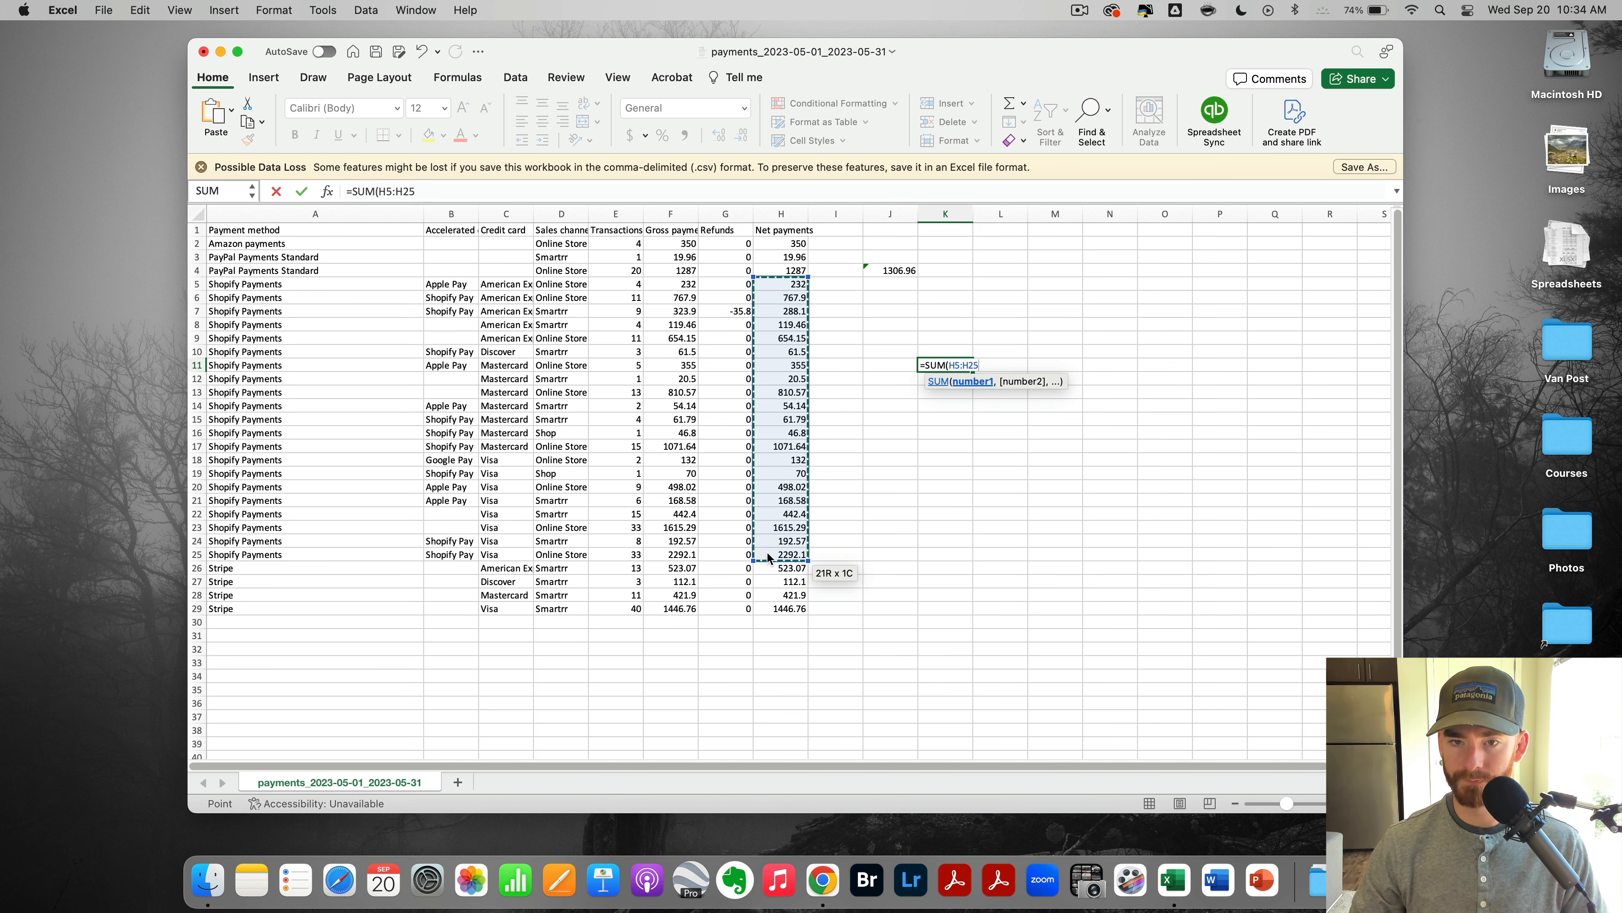
pyautogui.press('Return')
pyautogui.click(973, 225)
pyautogui.moveTo(973, 217); pyautogui.dragTo(987, 217)
pyautogui.click(992, 453)
pyautogui.moveTo(978, 379); pyautogui.dragTo(987, 369)
# Copy the Shopify Payments total into the Shopify Clearing Account debit on QuickBooks journal line 9 as 9,954.51
pyautogui.click(982, 367)
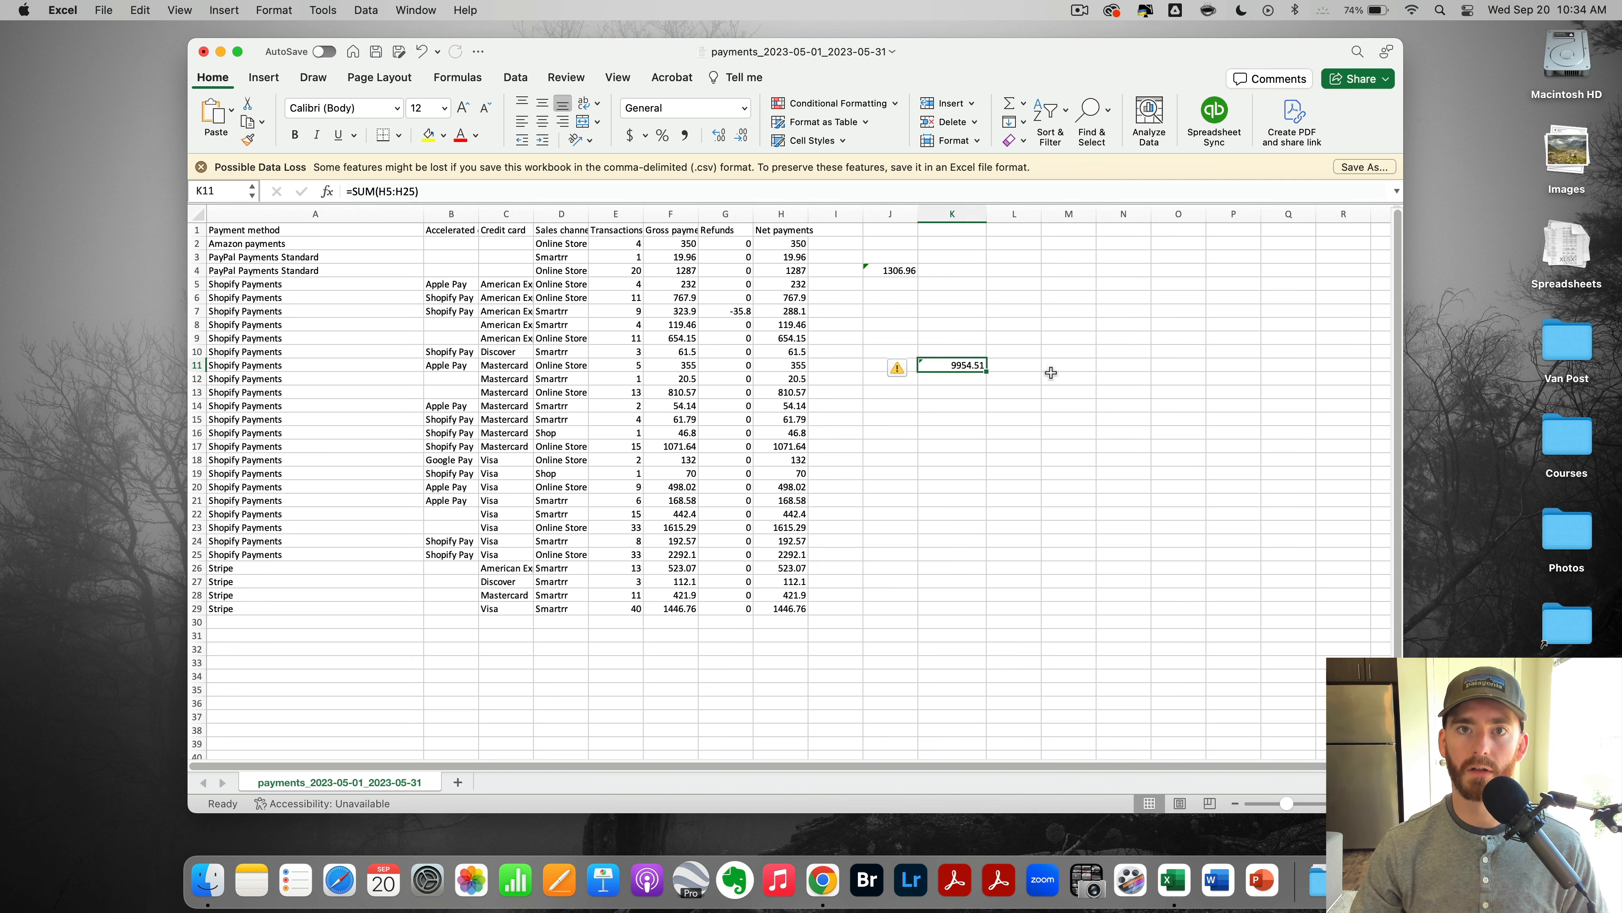
pyautogui.press('super+Tab')
pyautogui.press('super+v')
pyautogui.click(699, 684)
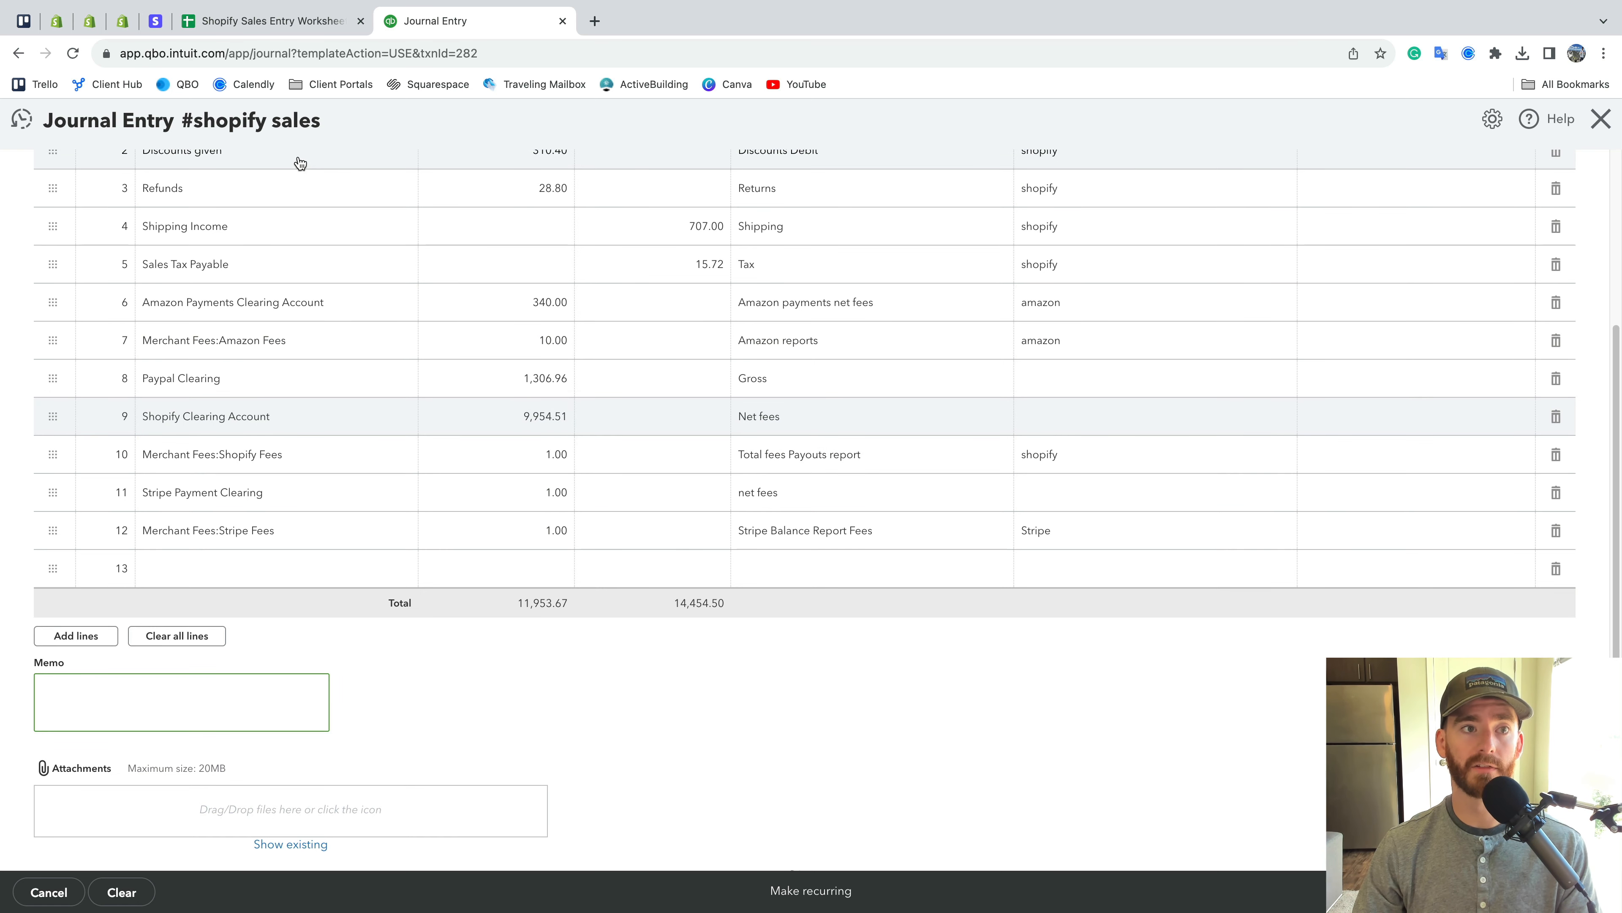
# Open Shopify's Payouts list for May 1–31, 2023 and examine the charges, refunds and fees of each payout
pyautogui.click(90, 23)
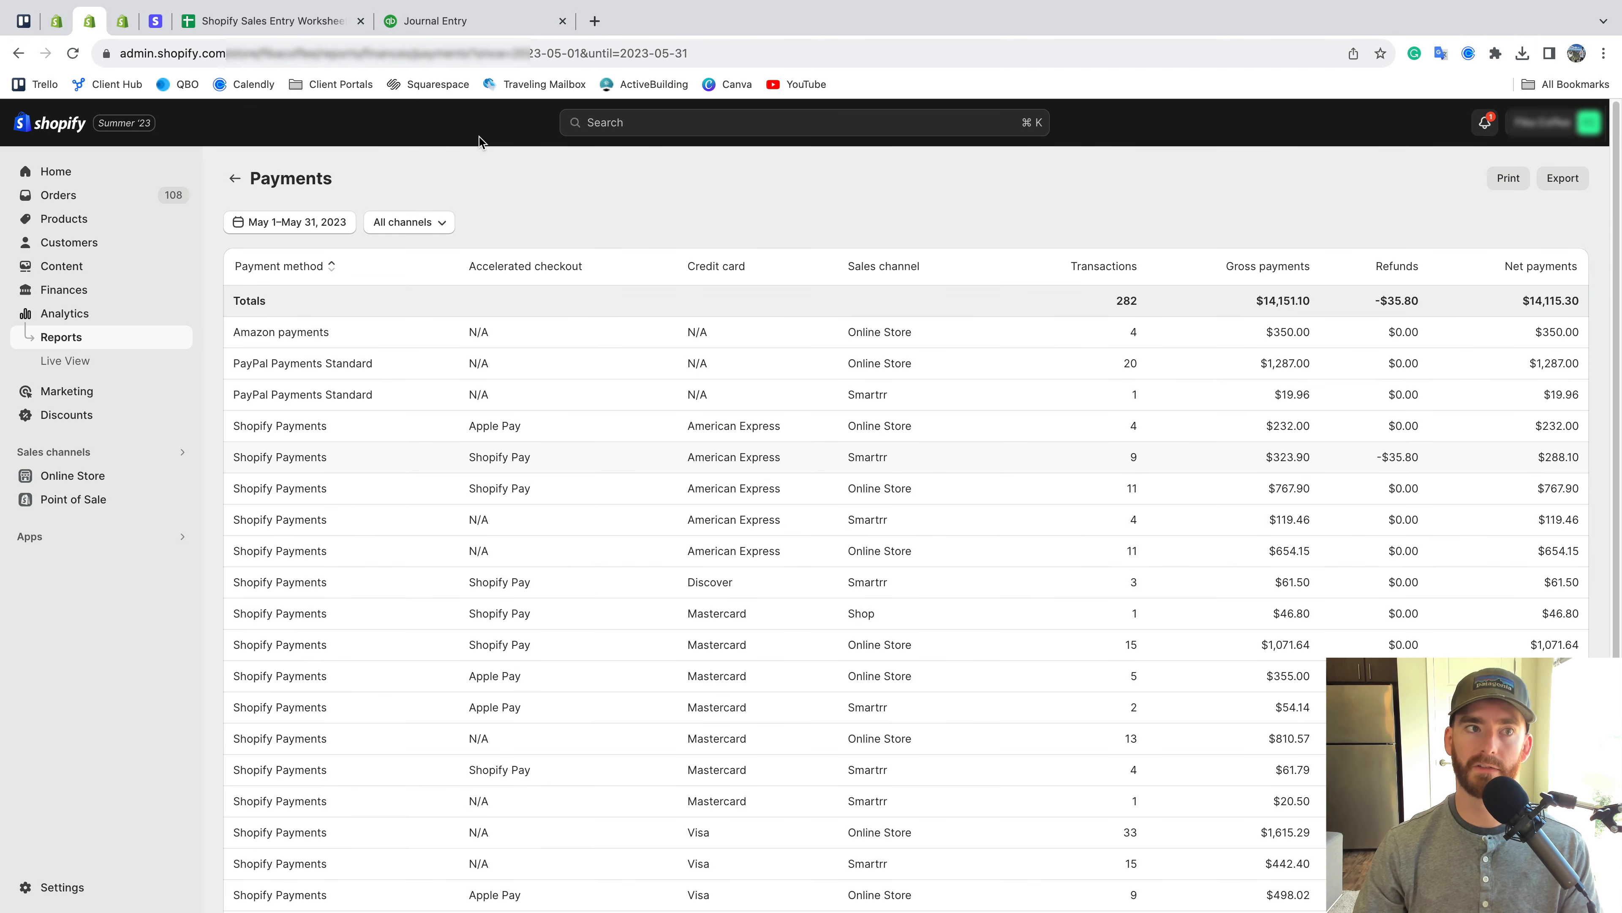
pyautogui.click(119, 24)
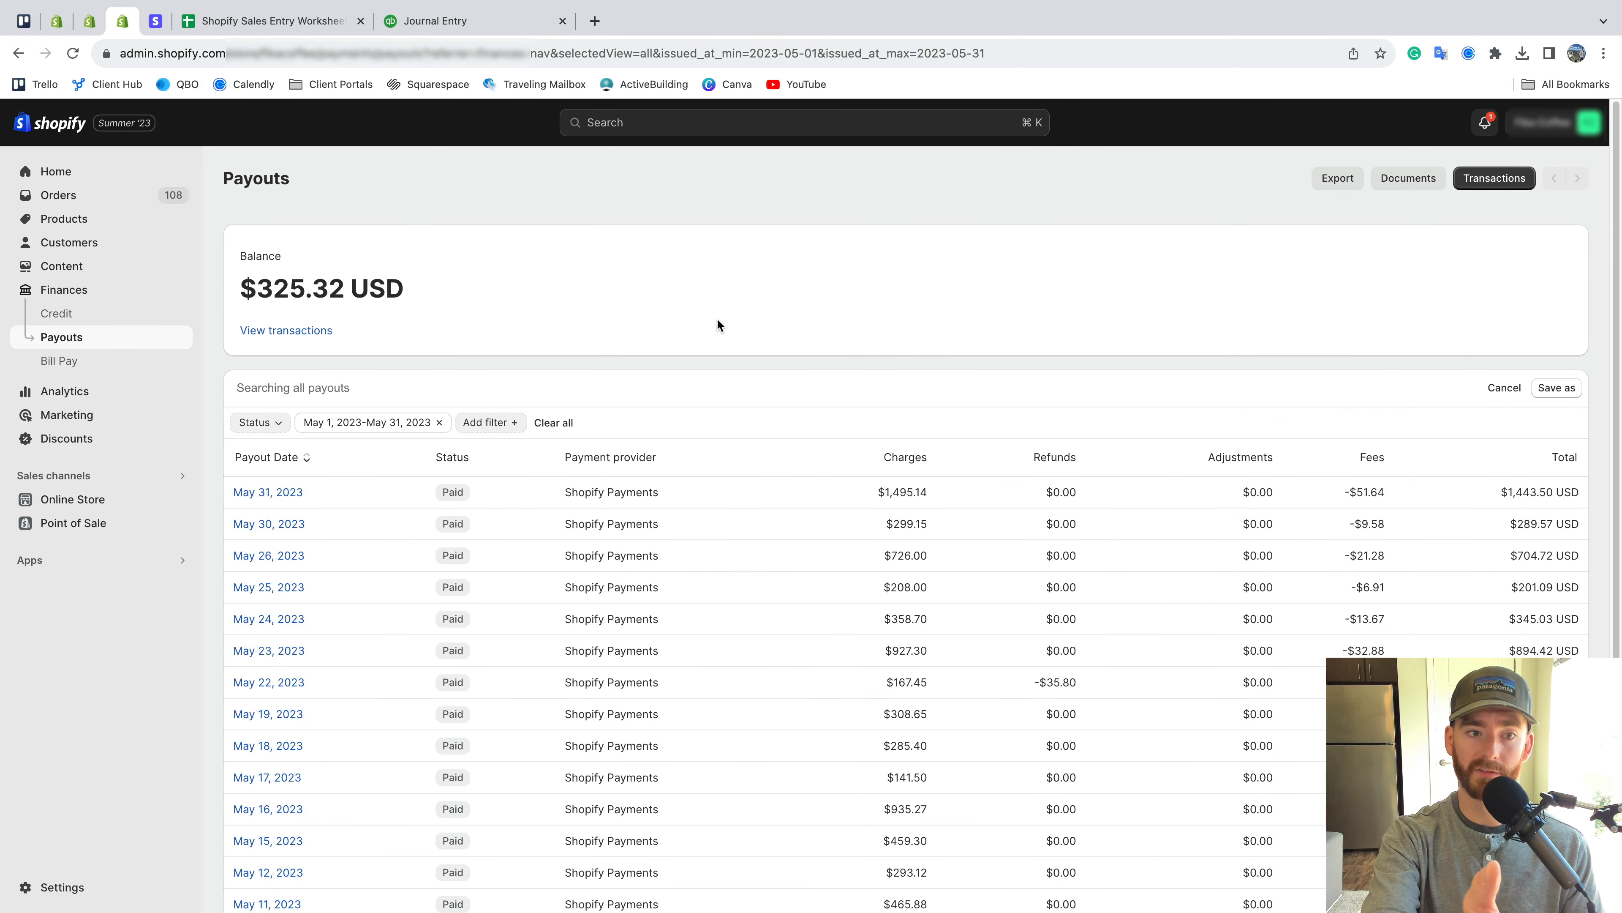
pyautogui.scroll(-5, 688, 475)
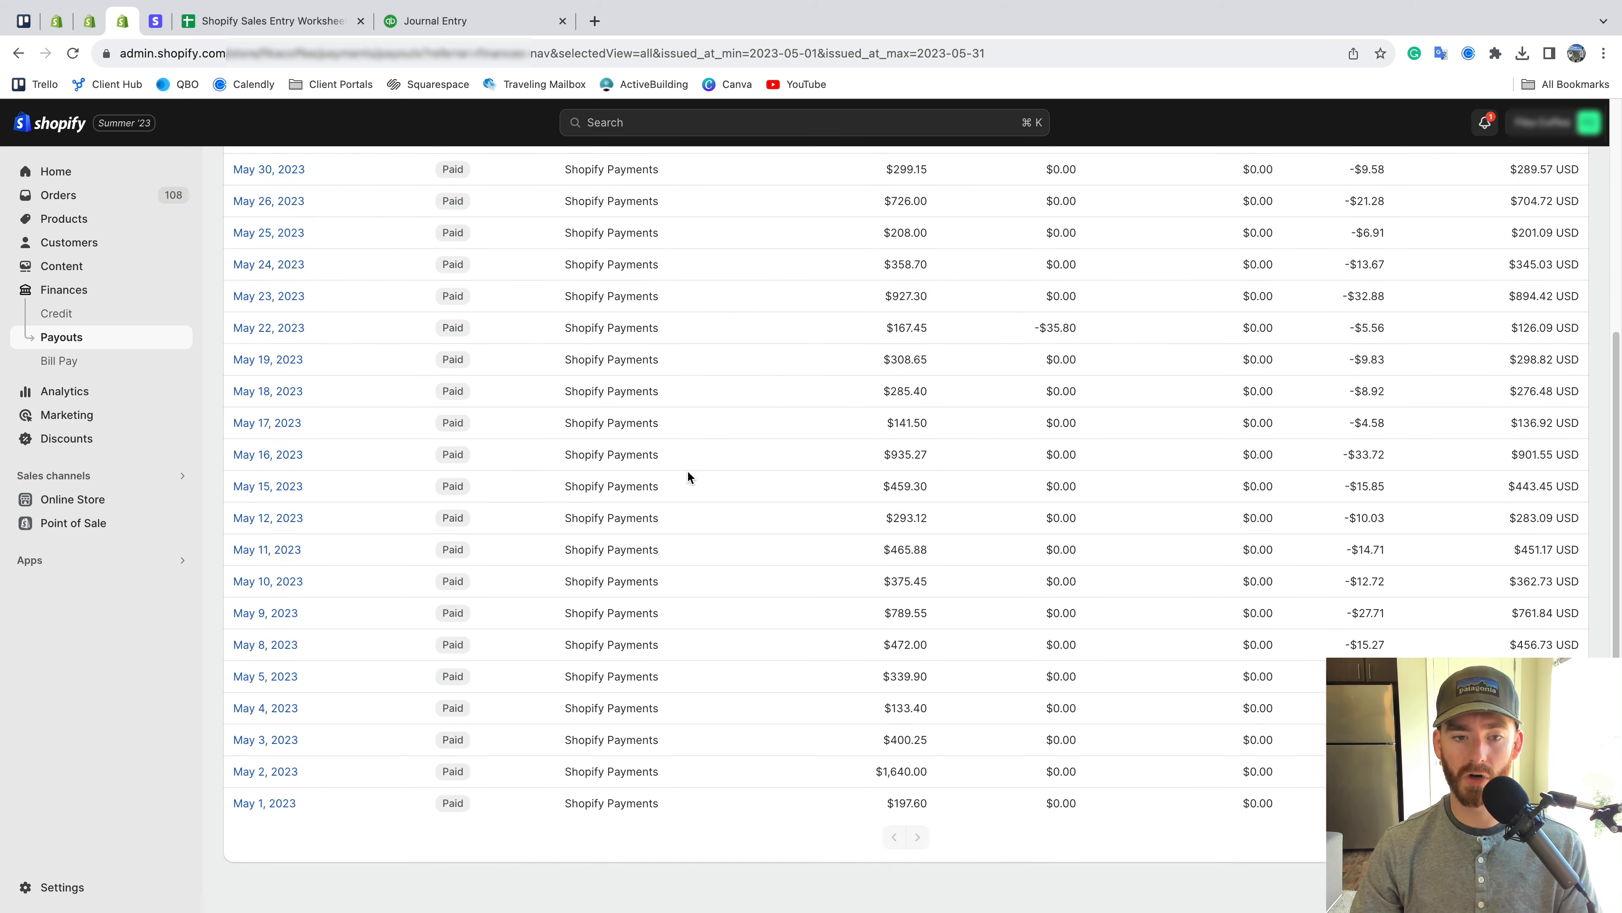
pyautogui.scroll(5, 688, 475)
pyautogui.scroll(-1, 687, 475)
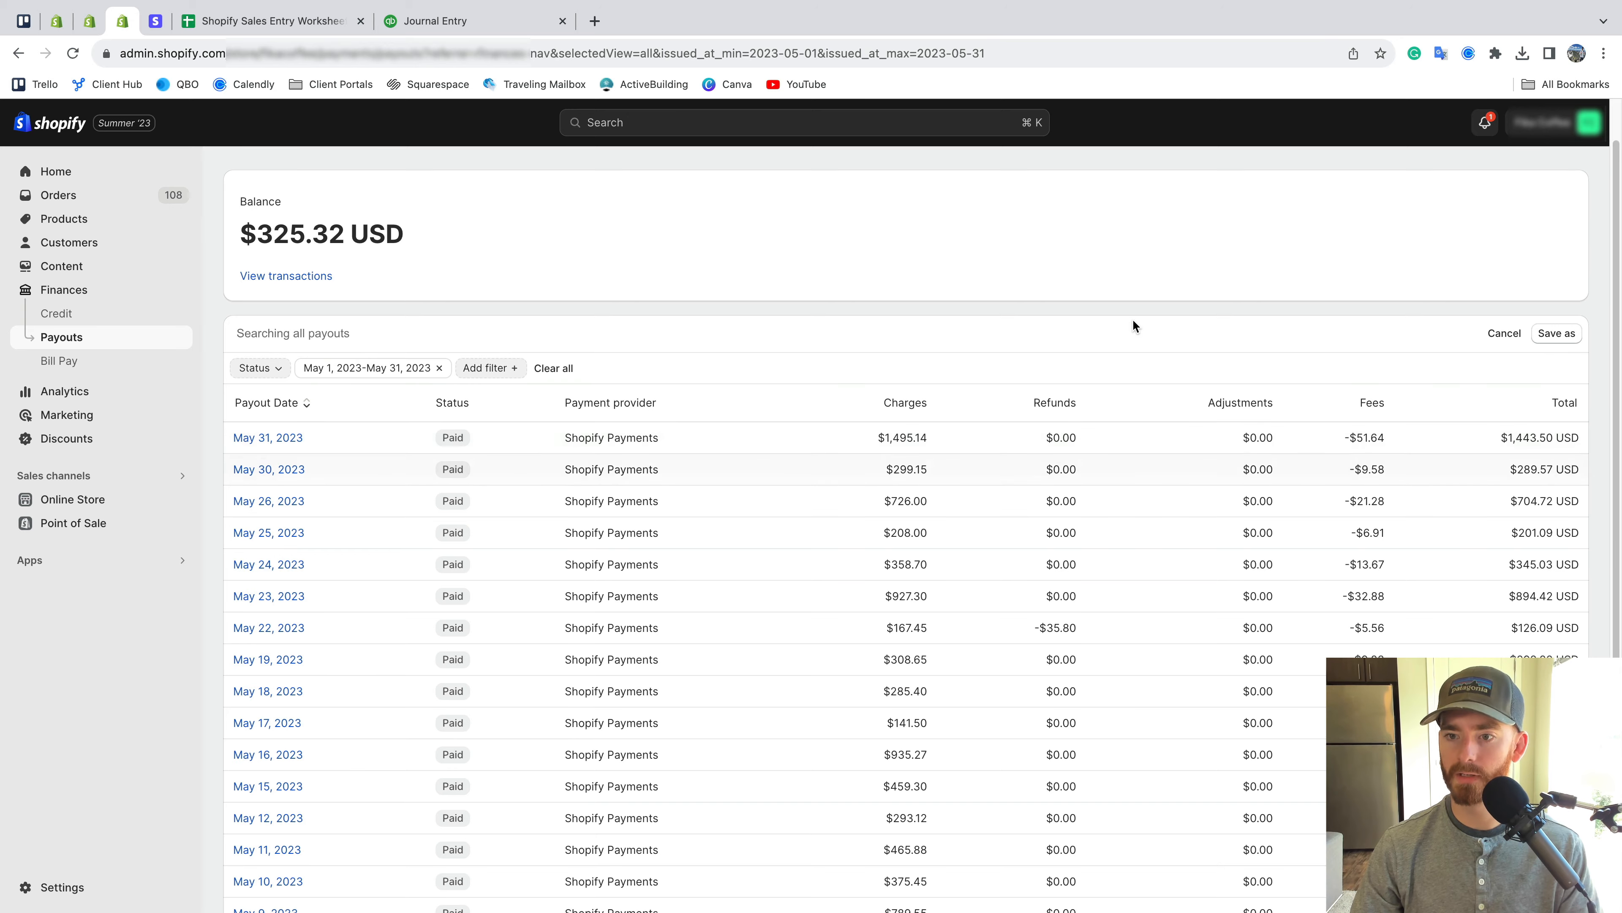
pyautogui.scroll(-5, 1132, 319)
pyautogui.scroll(6, 812, 431)
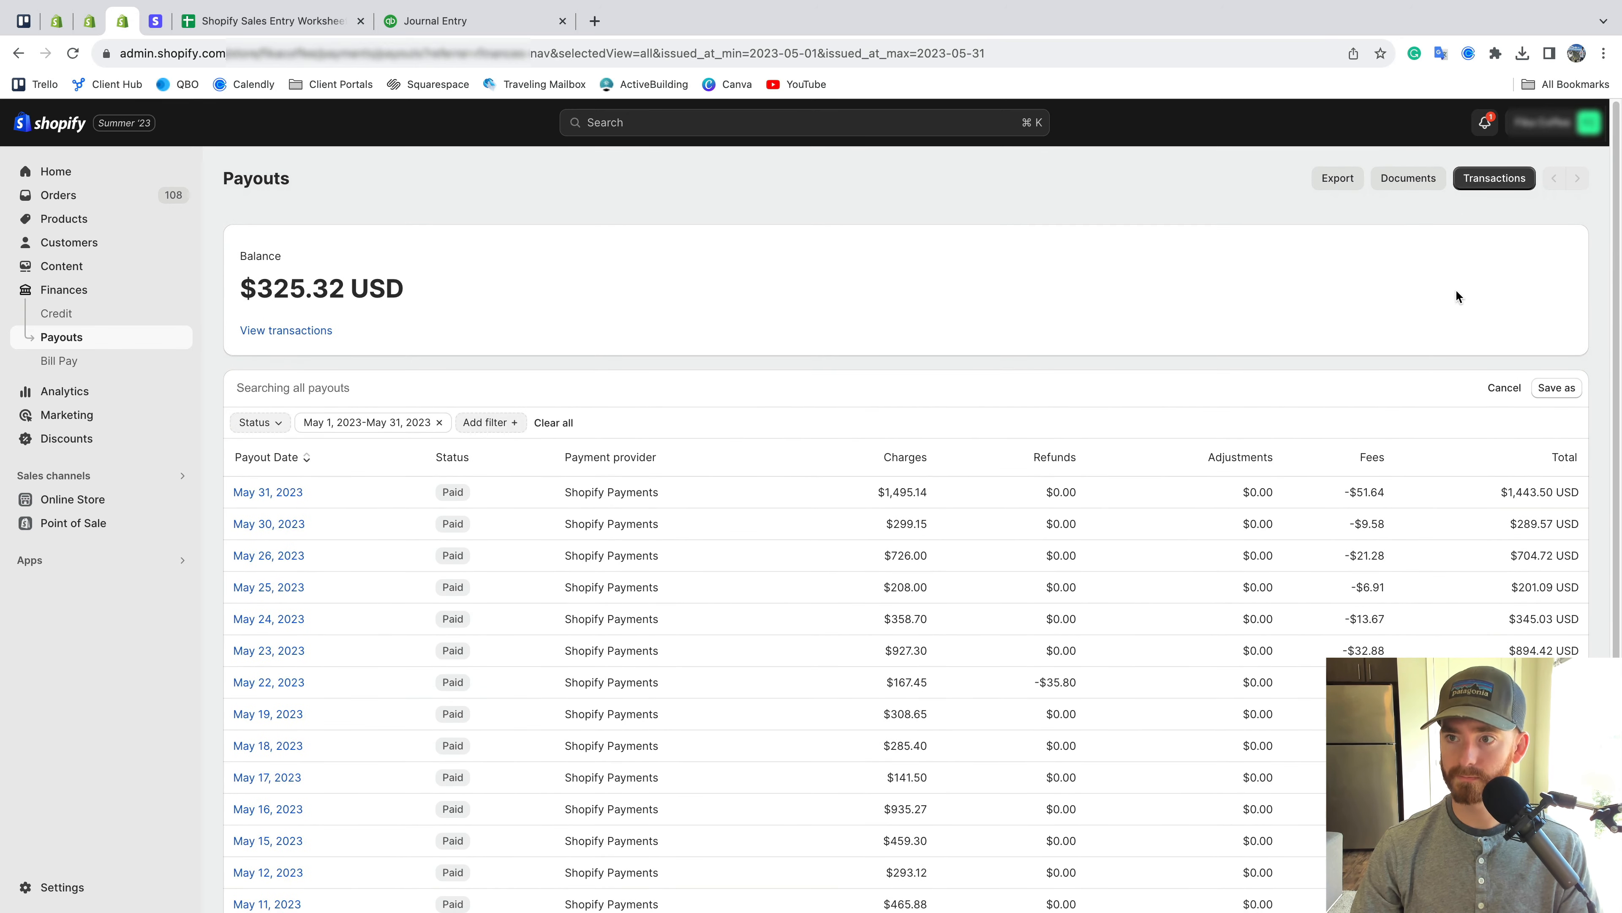
# Export the current page of May 2023 Shopify payouts as a CSV for spreadsheet programs and open it in Excel
pyautogui.click(1334, 183)
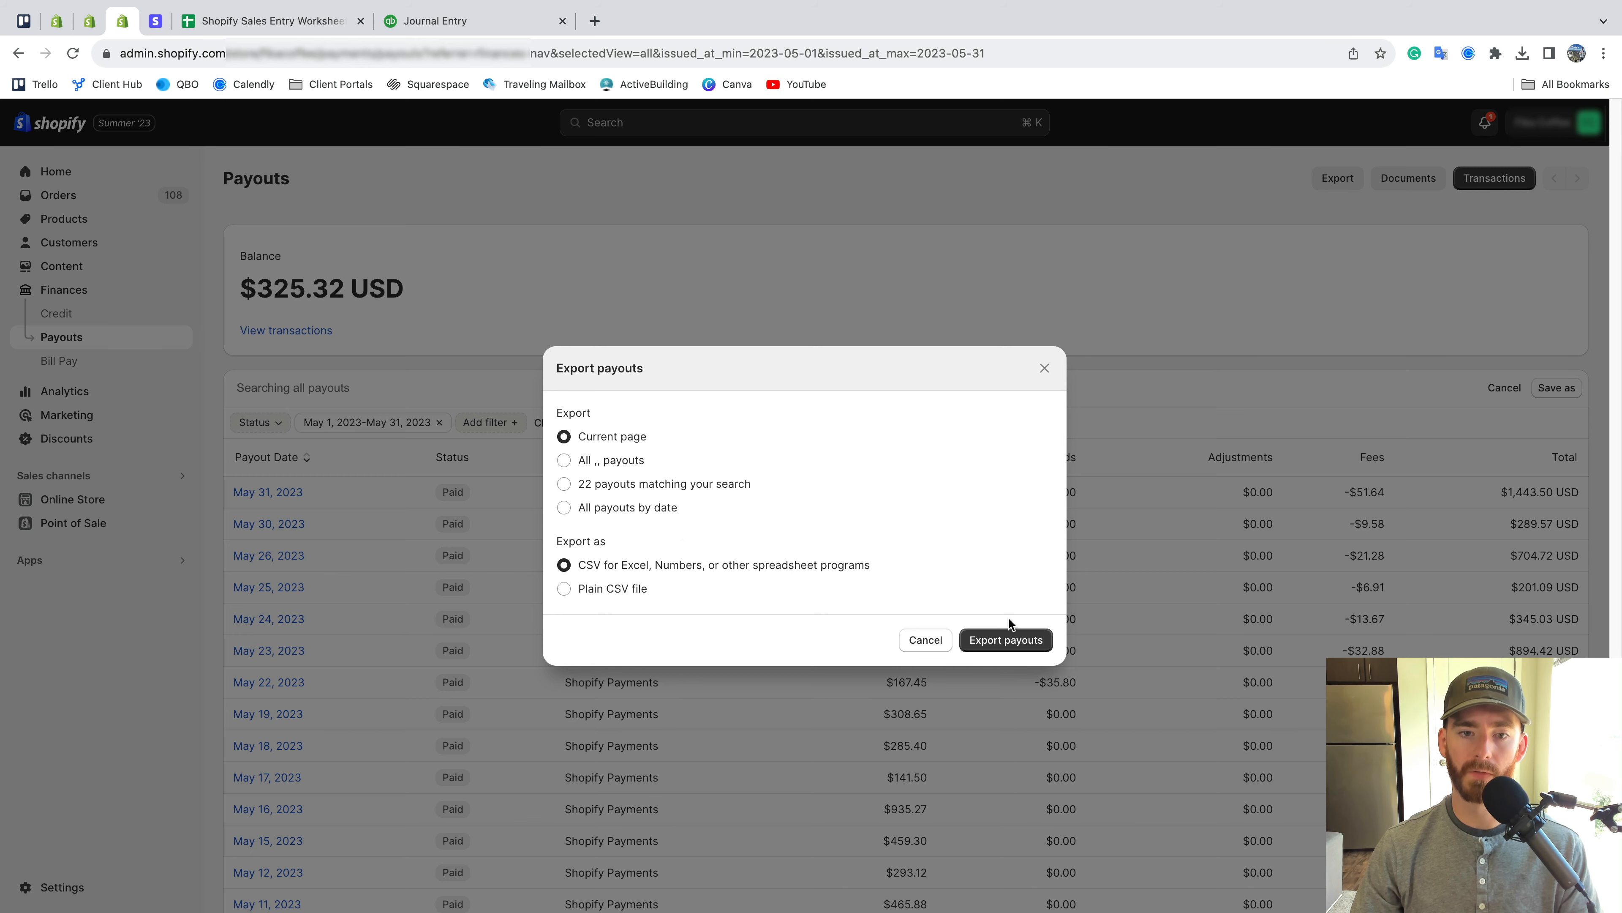
pyautogui.click(997, 640)
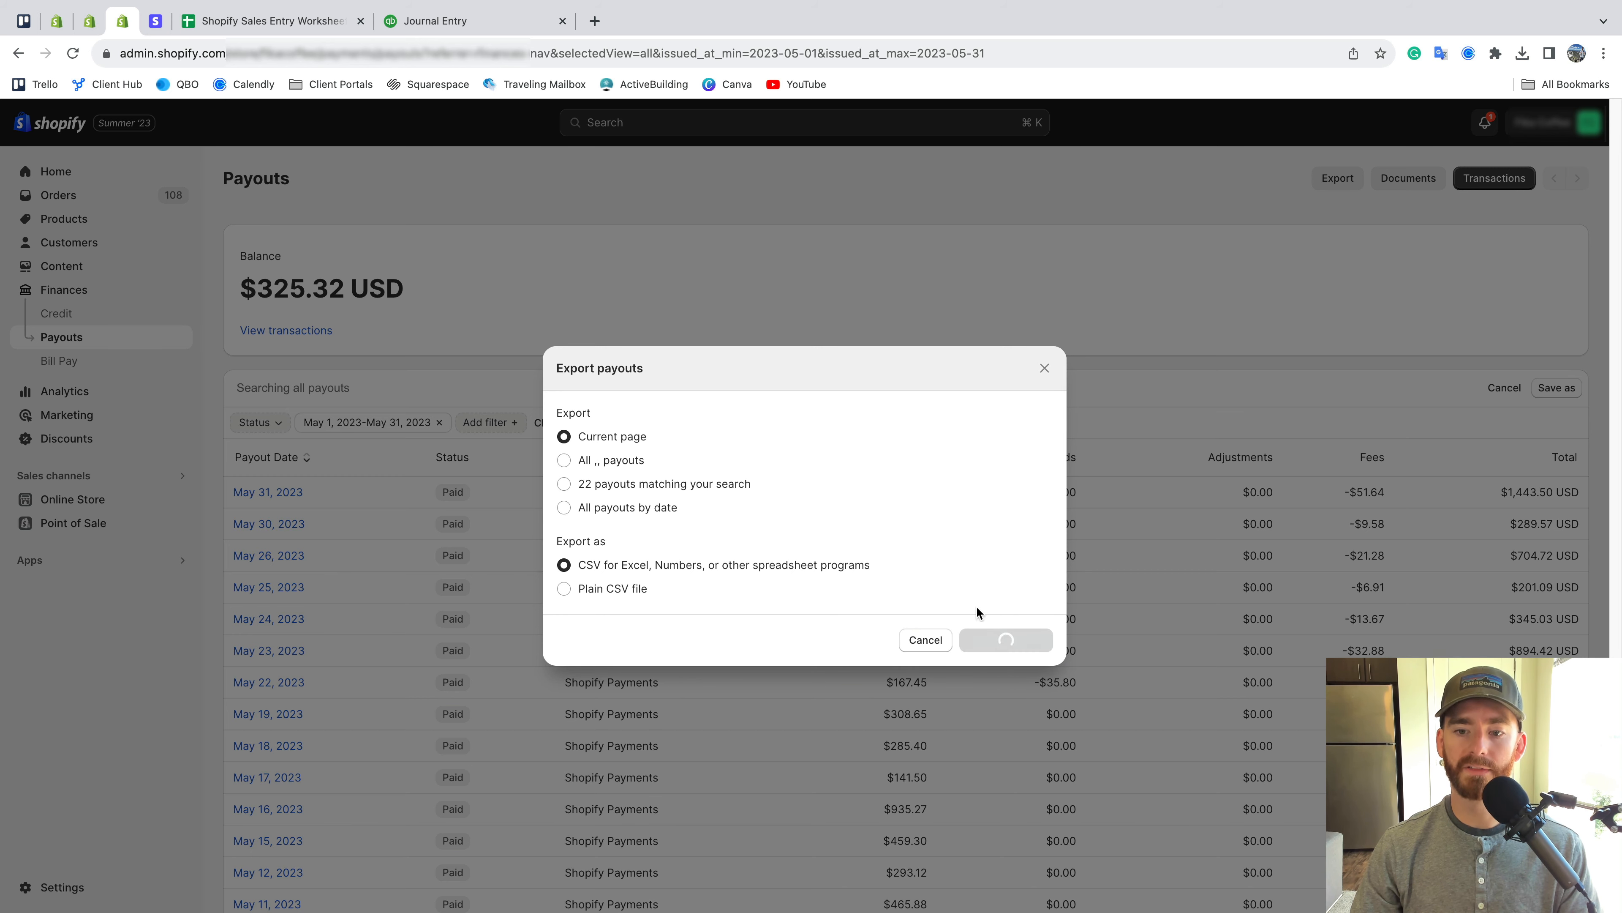
pyautogui.scroll(-5, 1376, 541)
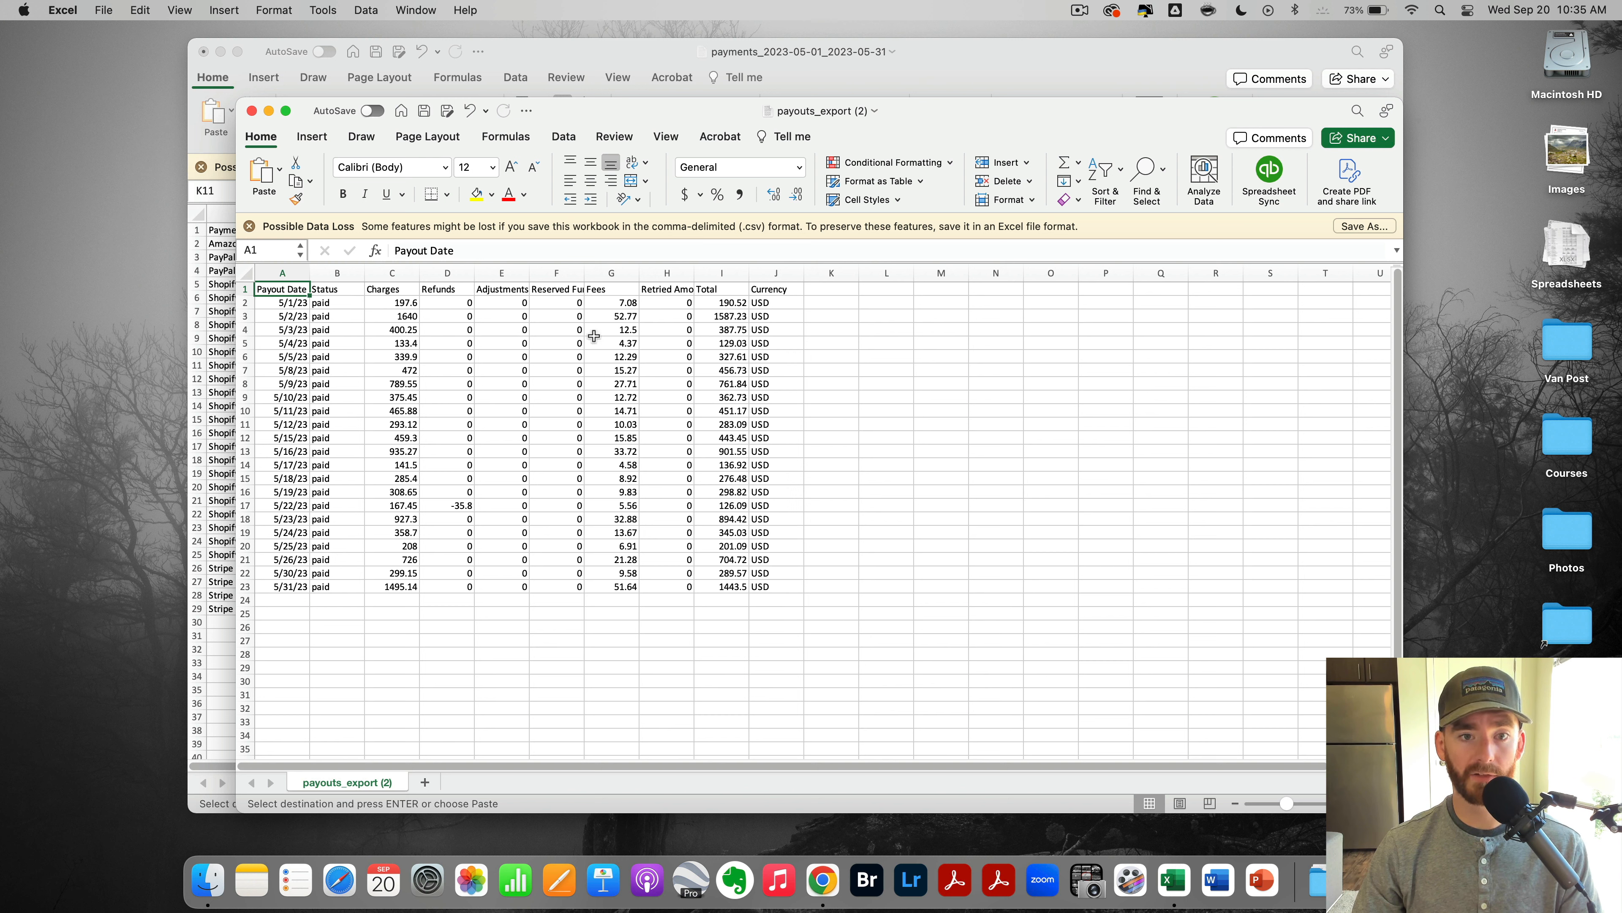
# Total the Fees column of the payouts export in cell G26 with a SUM of G2:G23
pyautogui.click(613, 626)
pyautogui.write('=sum(')
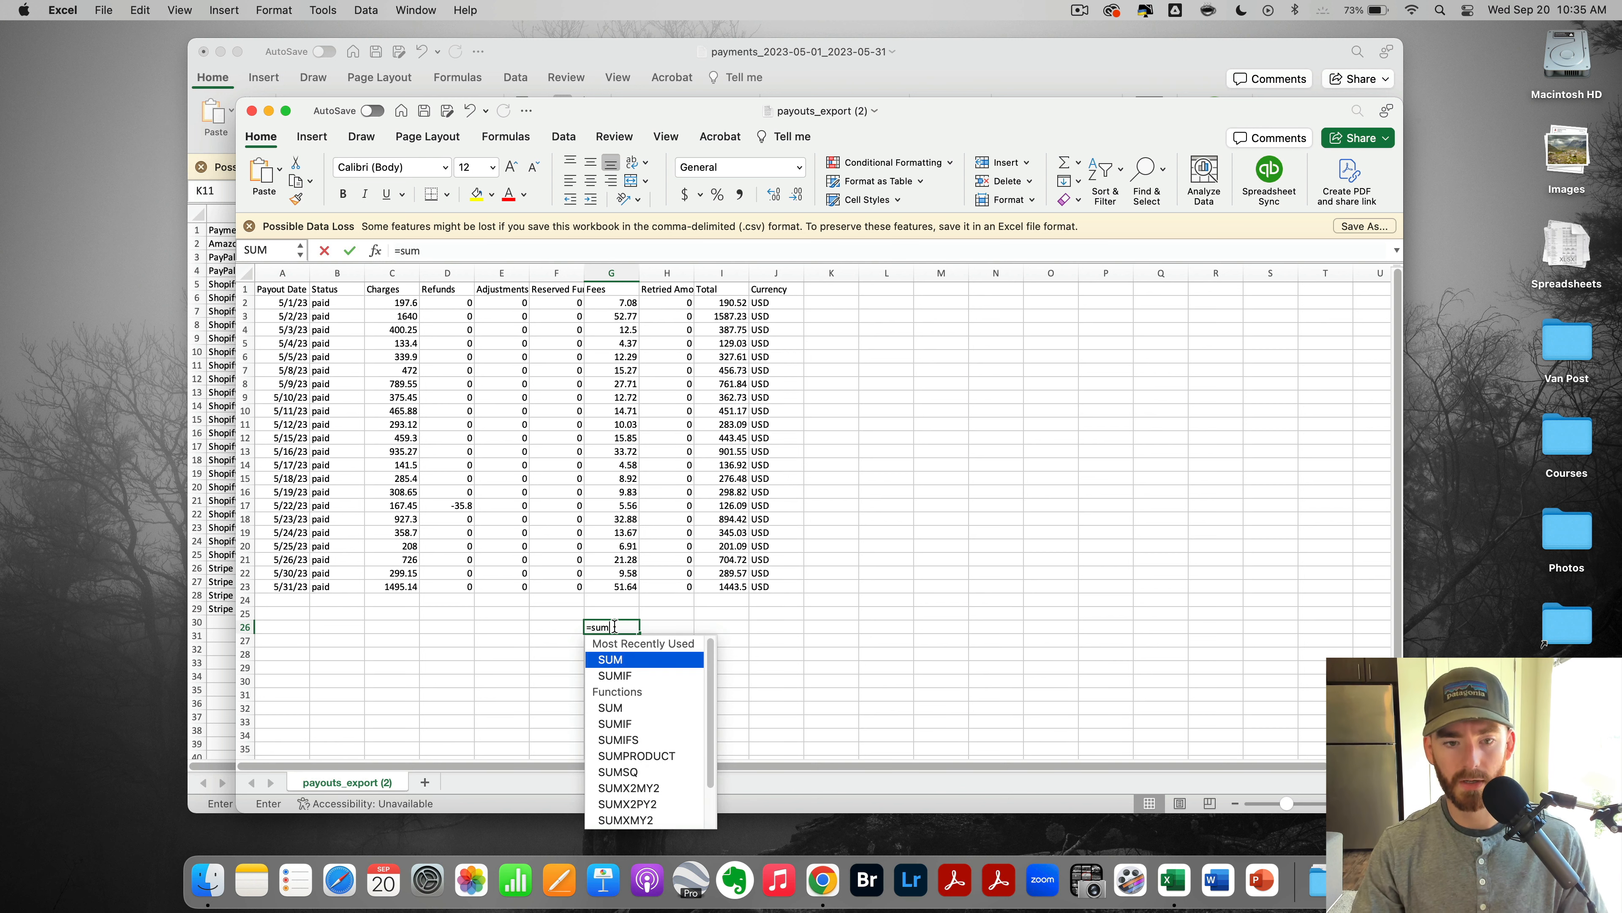
pyautogui.click(612, 586)
pyautogui.moveTo(611, 560); pyautogui.dragTo(612, 302)
pyautogui.press('Return')
pyautogui.click(617, 623)
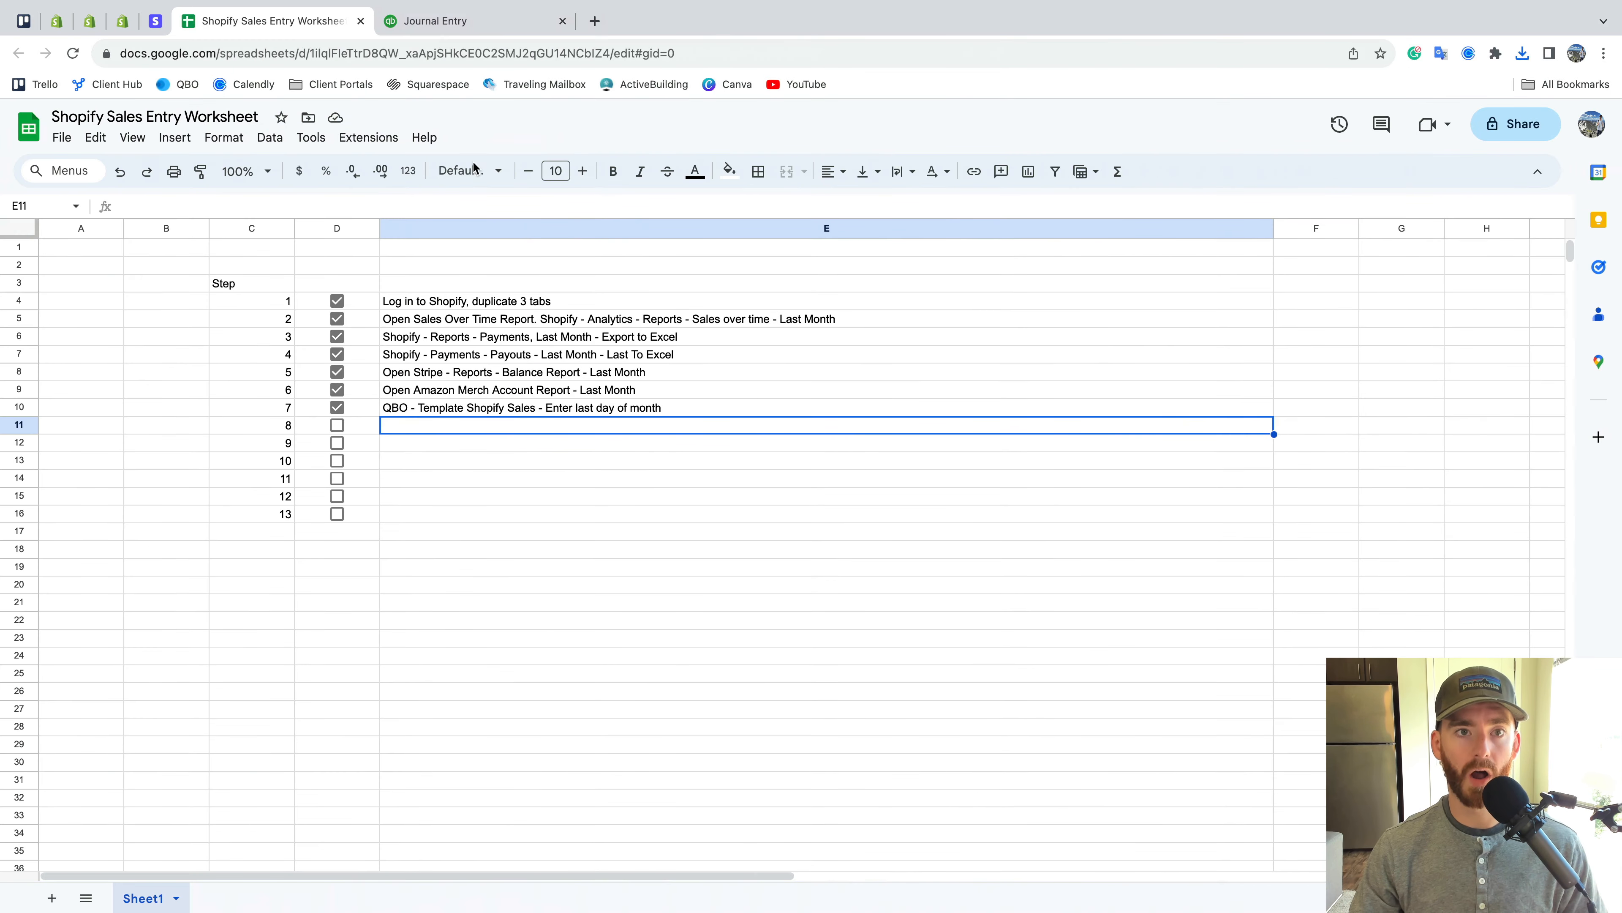
# Switch to QuickBooks and paste the payout fee total into the Merchant Fees:Shopify Fees debit on journal line 10 as 383.87
pyautogui.click(464, 24)
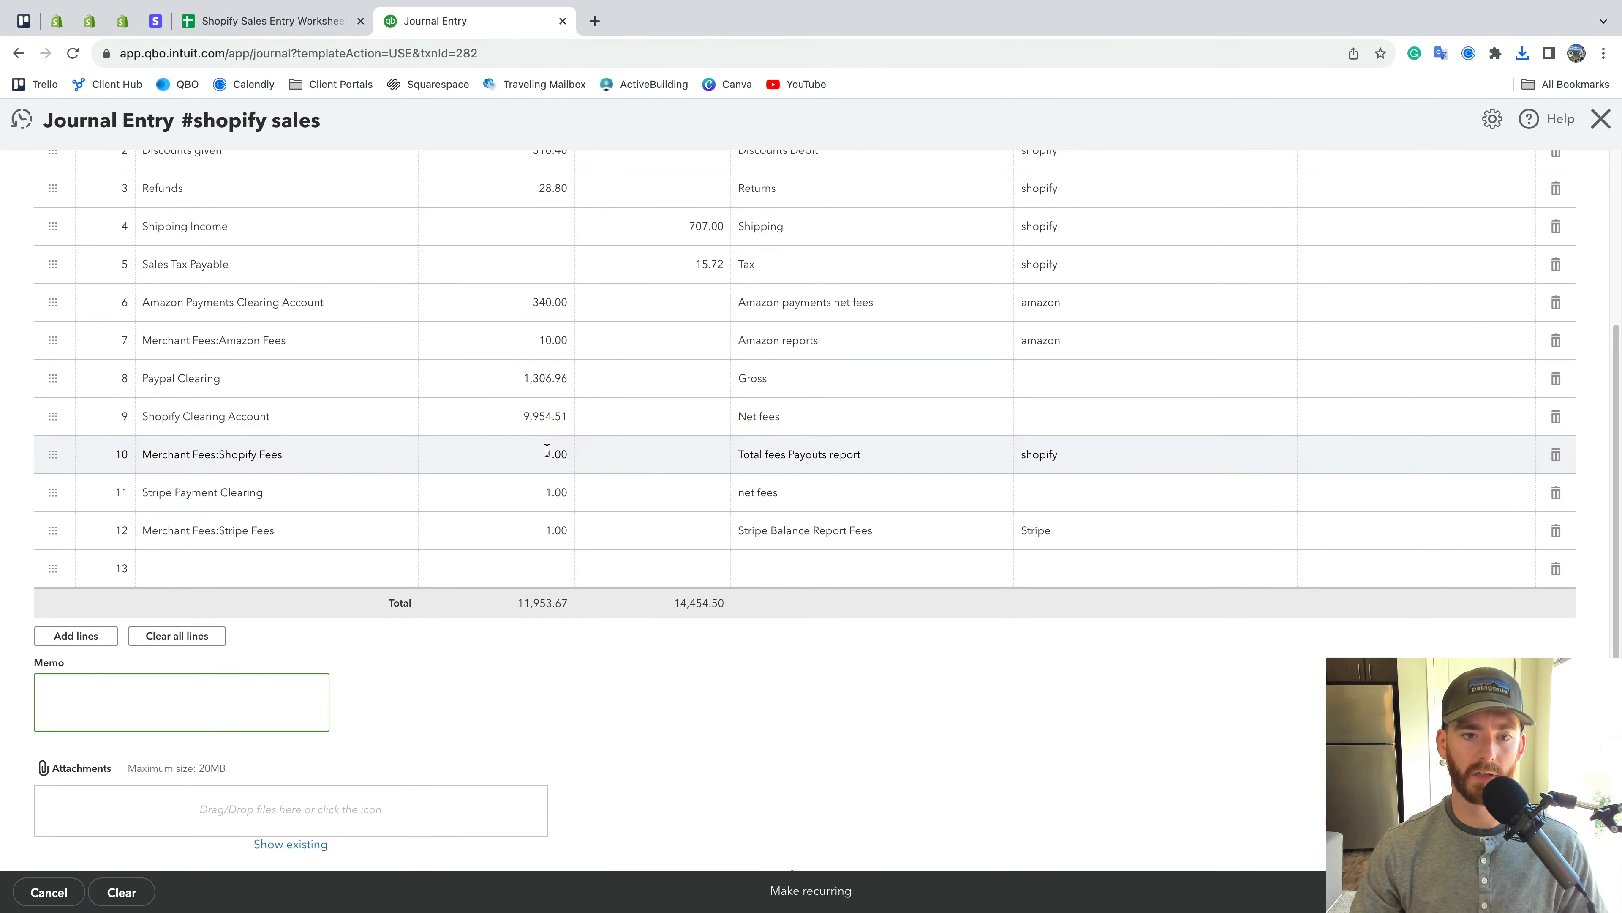
pyautogui.click(549, 454)
pyautogui.hotkey('ctrl', 'v')
pyautogui.click(728, 673)
# Subtract the 383.87 in fees from the Shopify Clearing Account debit on line 9, making it 9,570.64
pyautogui.click(555, 429)
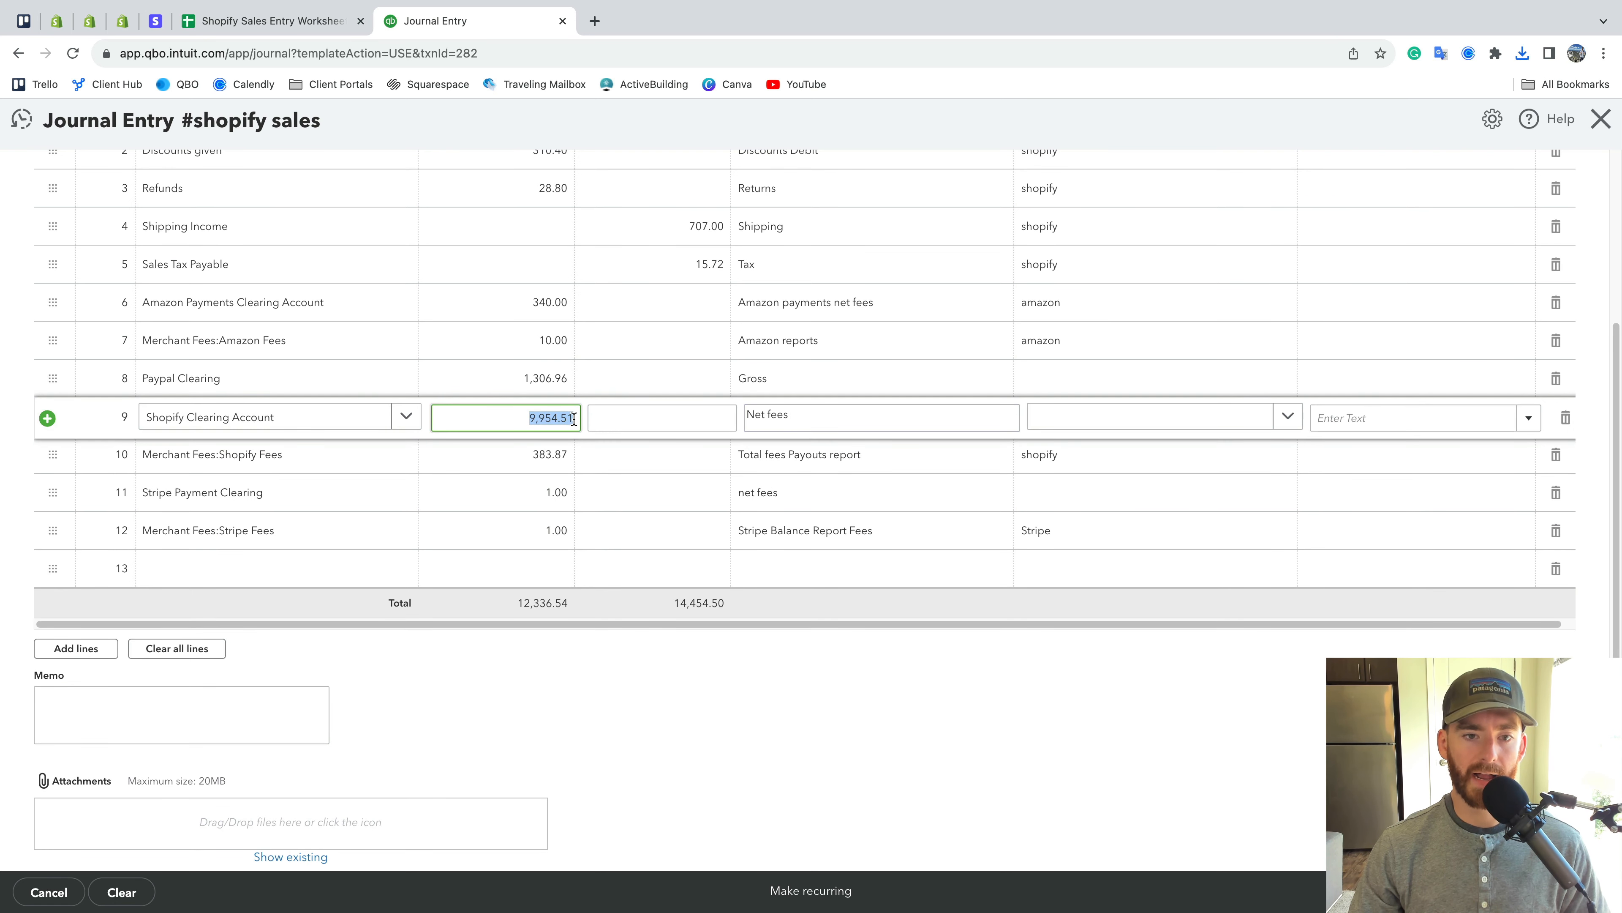
pyautogui.click(573, 419)
pyautogui.write('-')
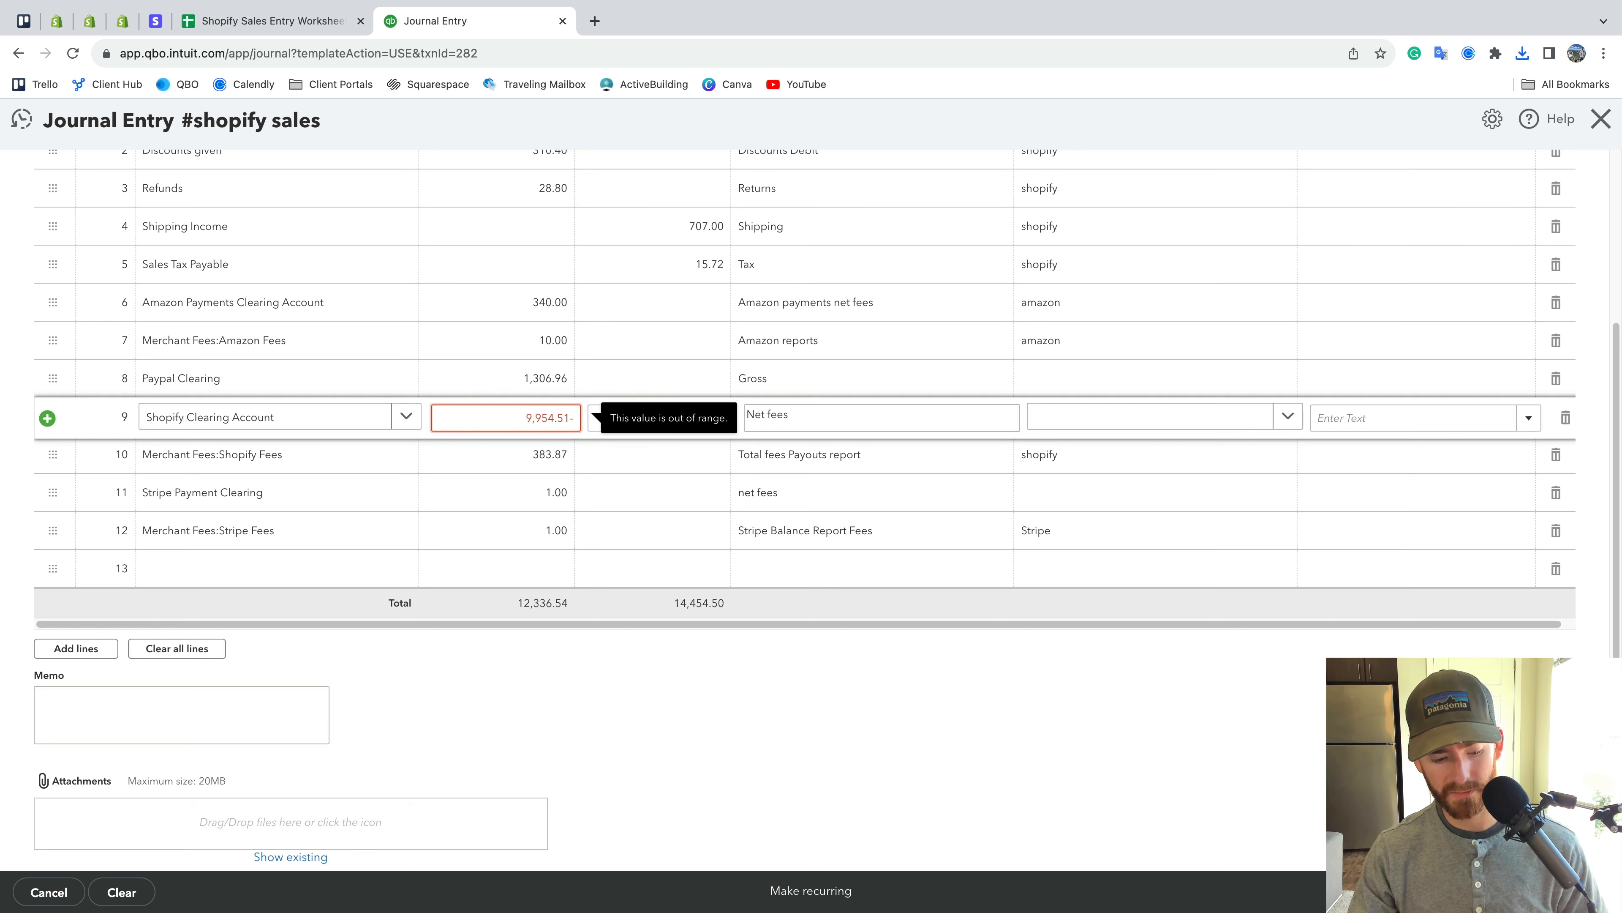
pyautogui.hotkey('ctrl', 'v')
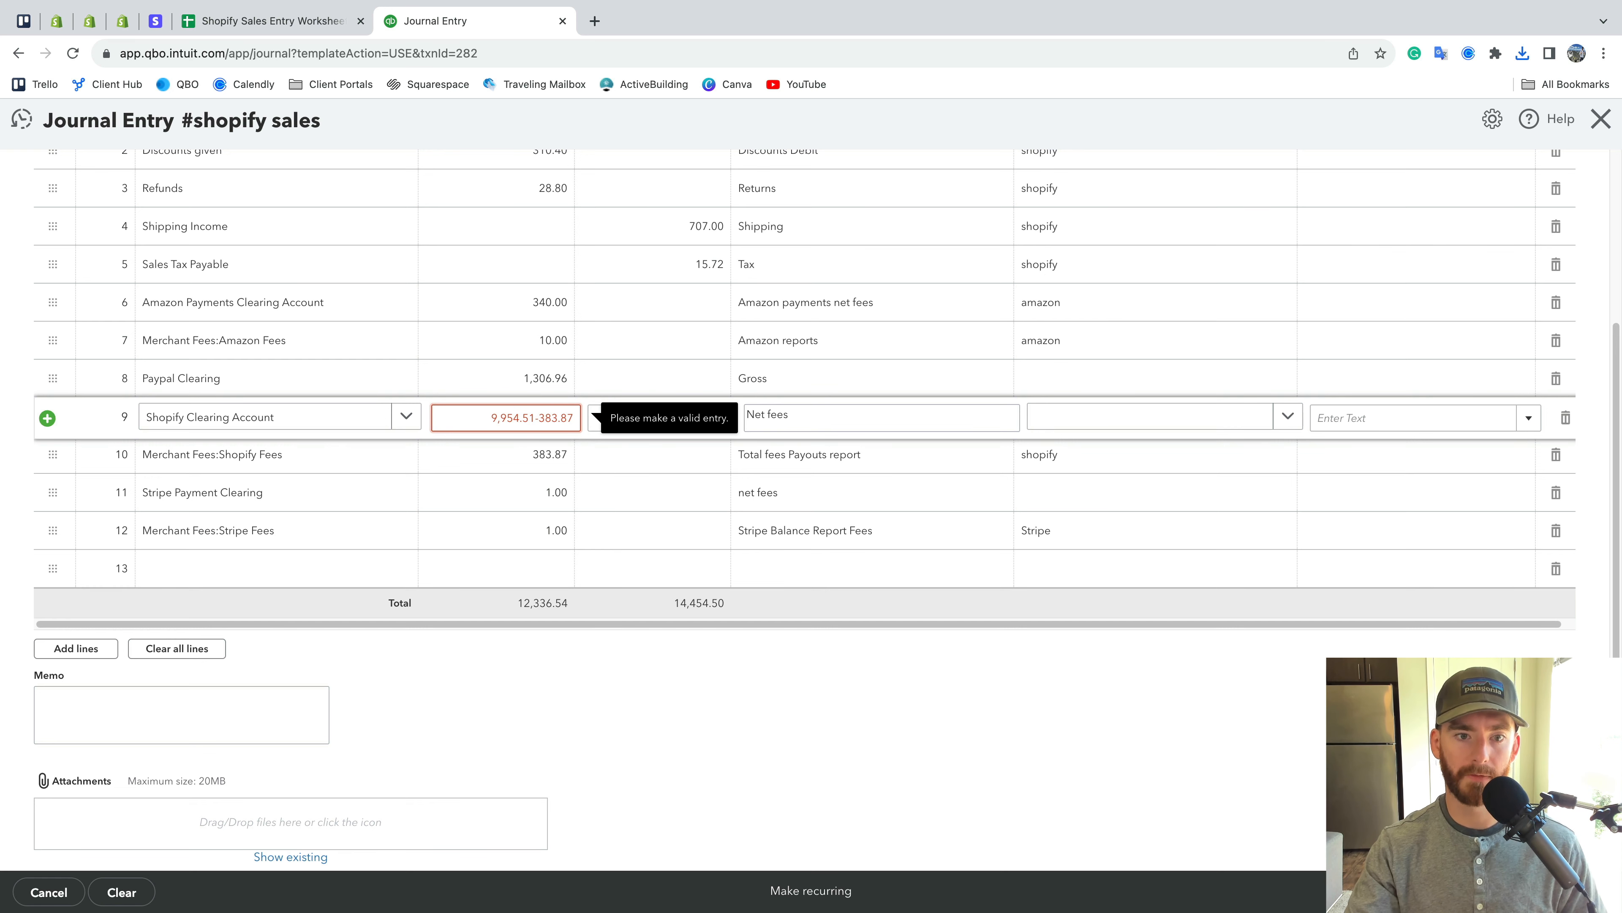
pyautogui.press('Tab')
pyautogui.click(801, 743)
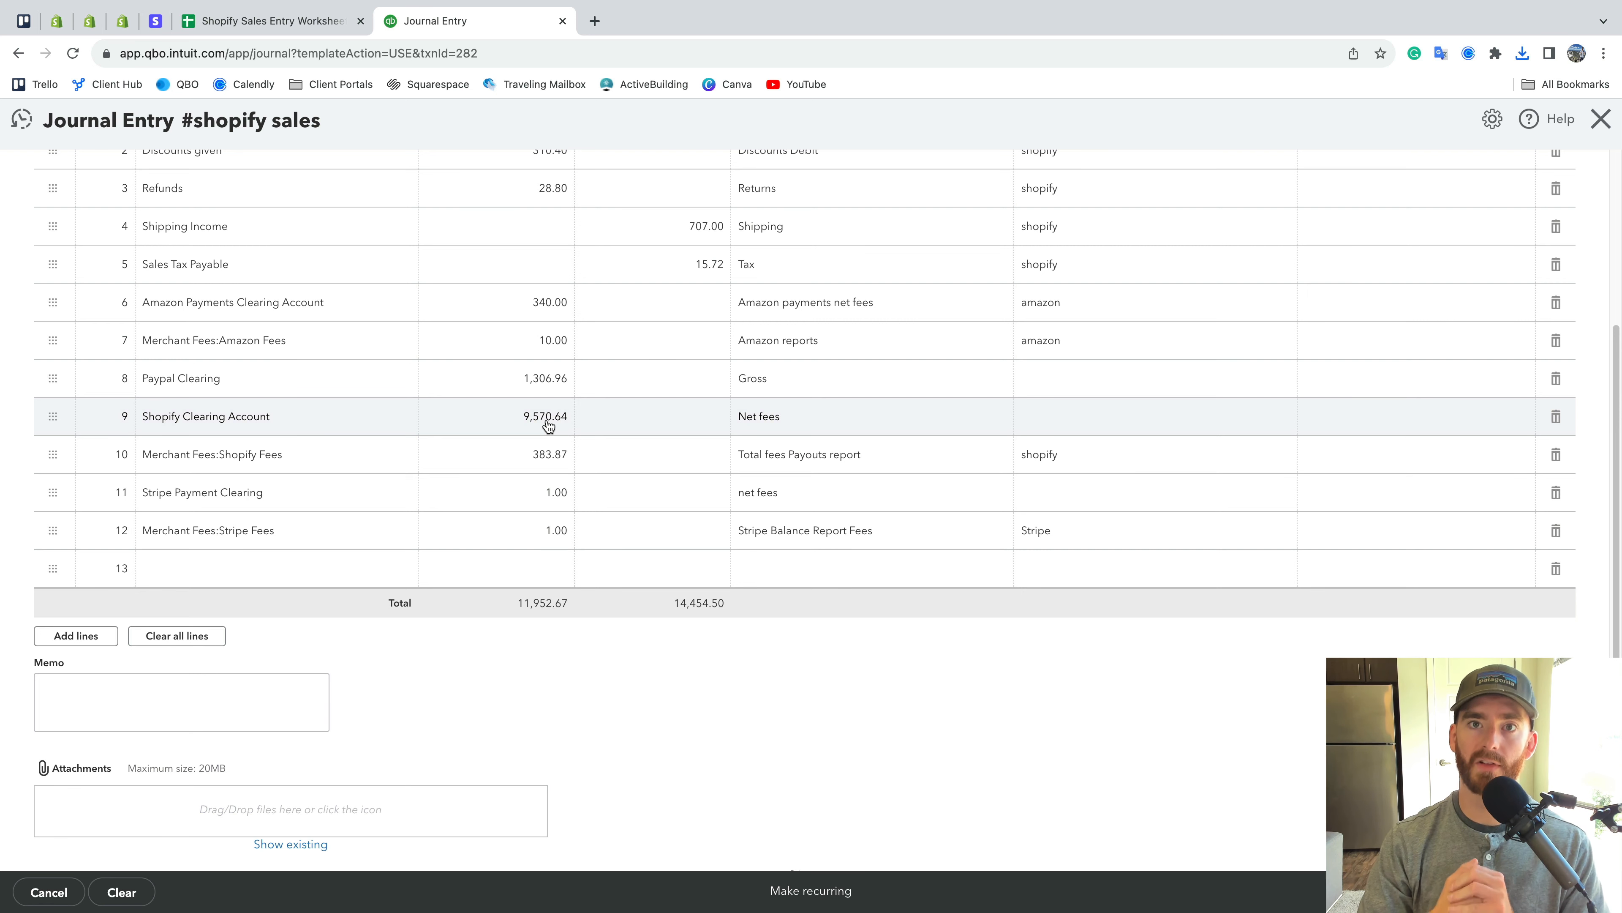
pyautogui.click(732, 699)
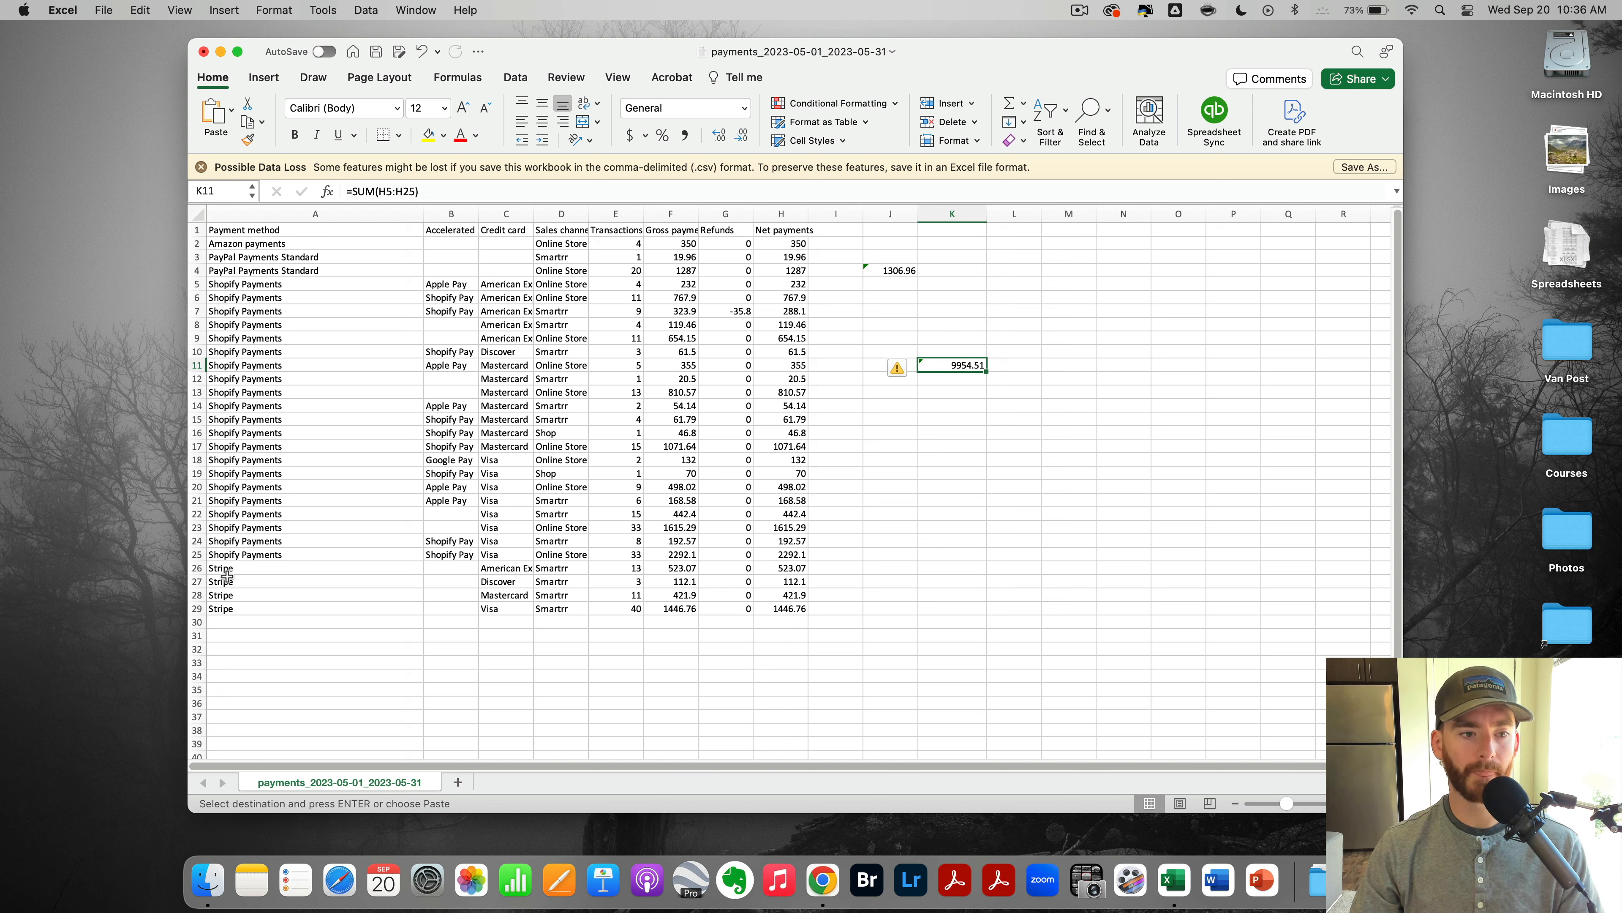
# In the Excel payments export, total the Stripe net payments in cell J27 with =SUM(H26:H29)
pyautogui.moveTo(227, 572); pyautogui.dragTo(706, 618)
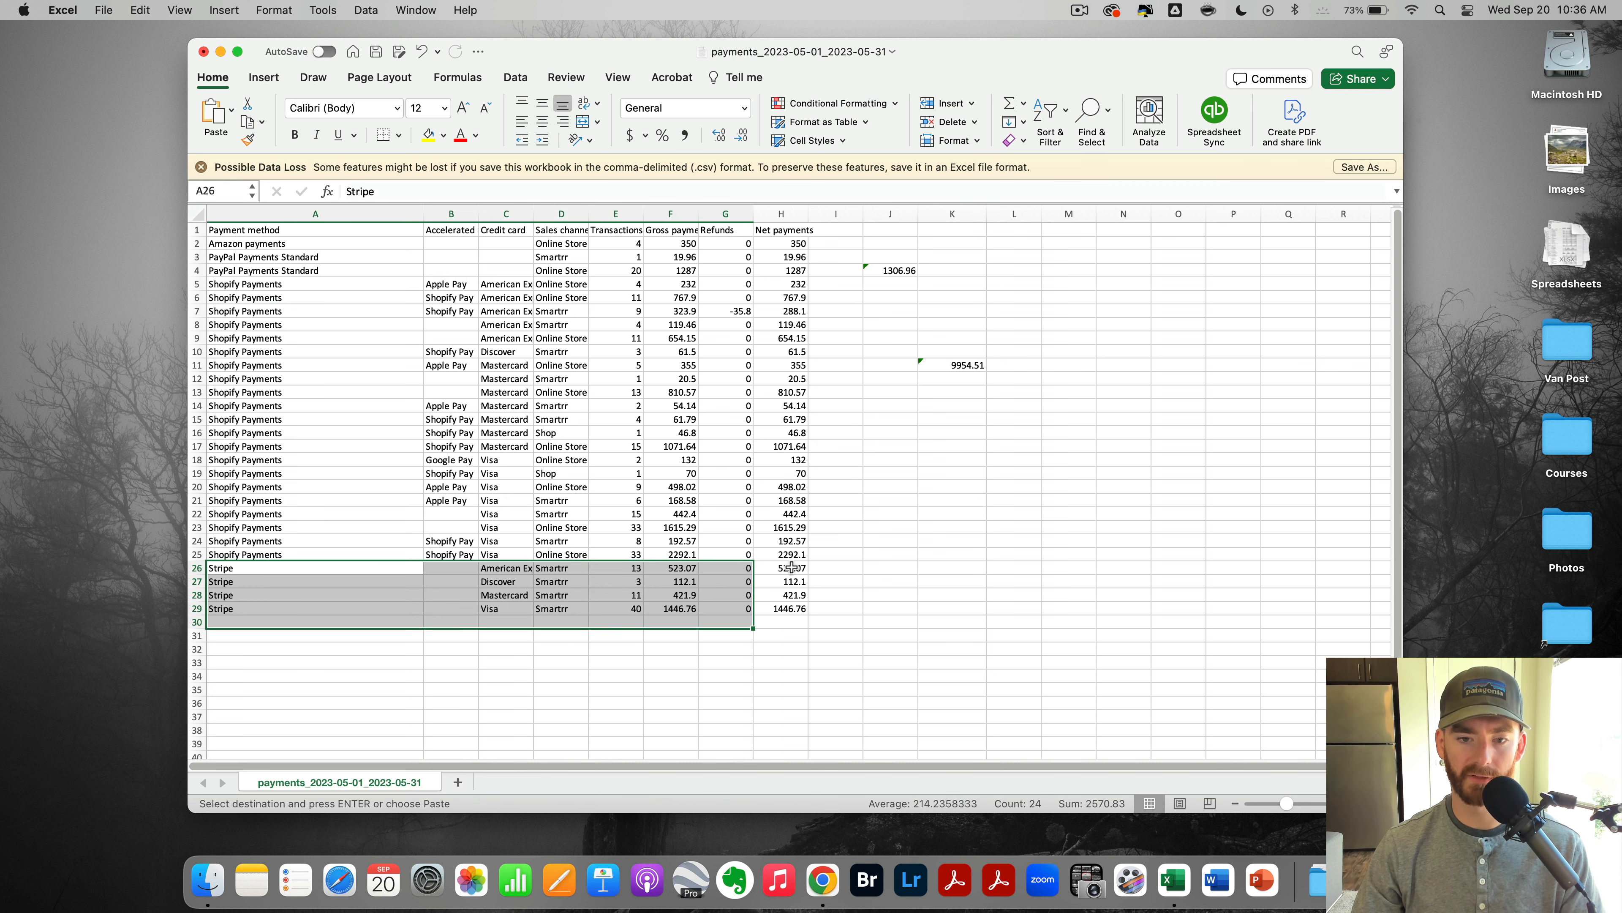
pyautogui.moveTo(791, 567); pyautogui.dragTo(795, 625)
pyautogui.click(866, 582)
pyautogui.write('=SUM(')
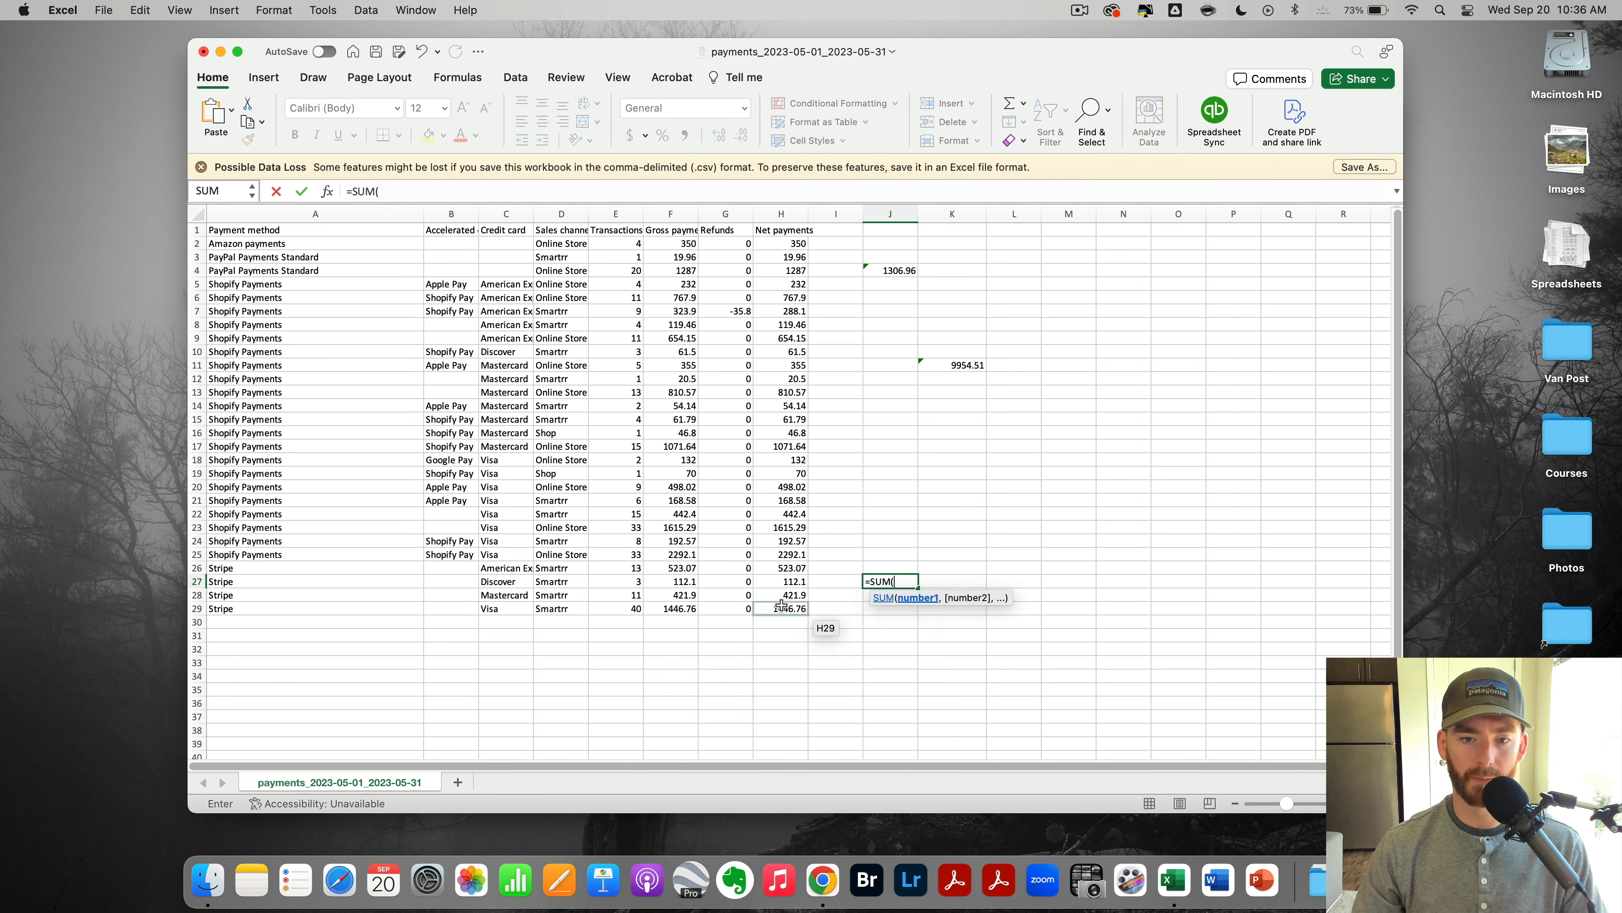
pyautogui.moveTo(785, 607); pyautogui.dragTo(782, 567)
pyautogui.press('Return')
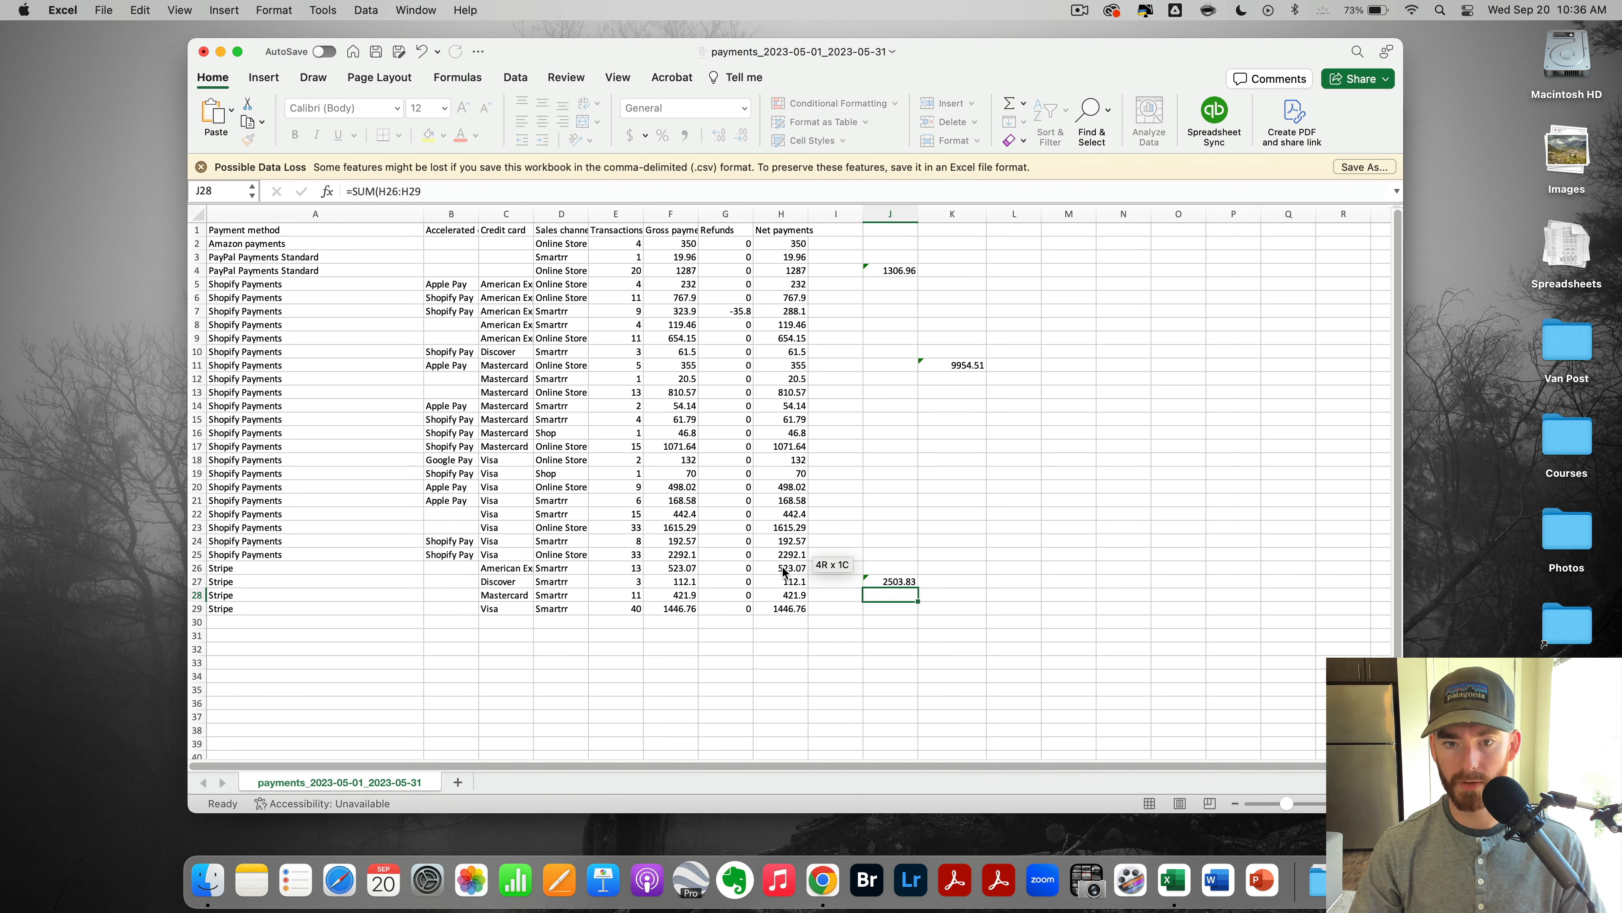
# Copy the Stripe total into the Stripe Payment Clearing debit on QuickBooks journal line 11 as 2,503.83
pyautogui.click(883, 578)
pyautogui.press('super+c')
pyautogui.press('super+Tab')
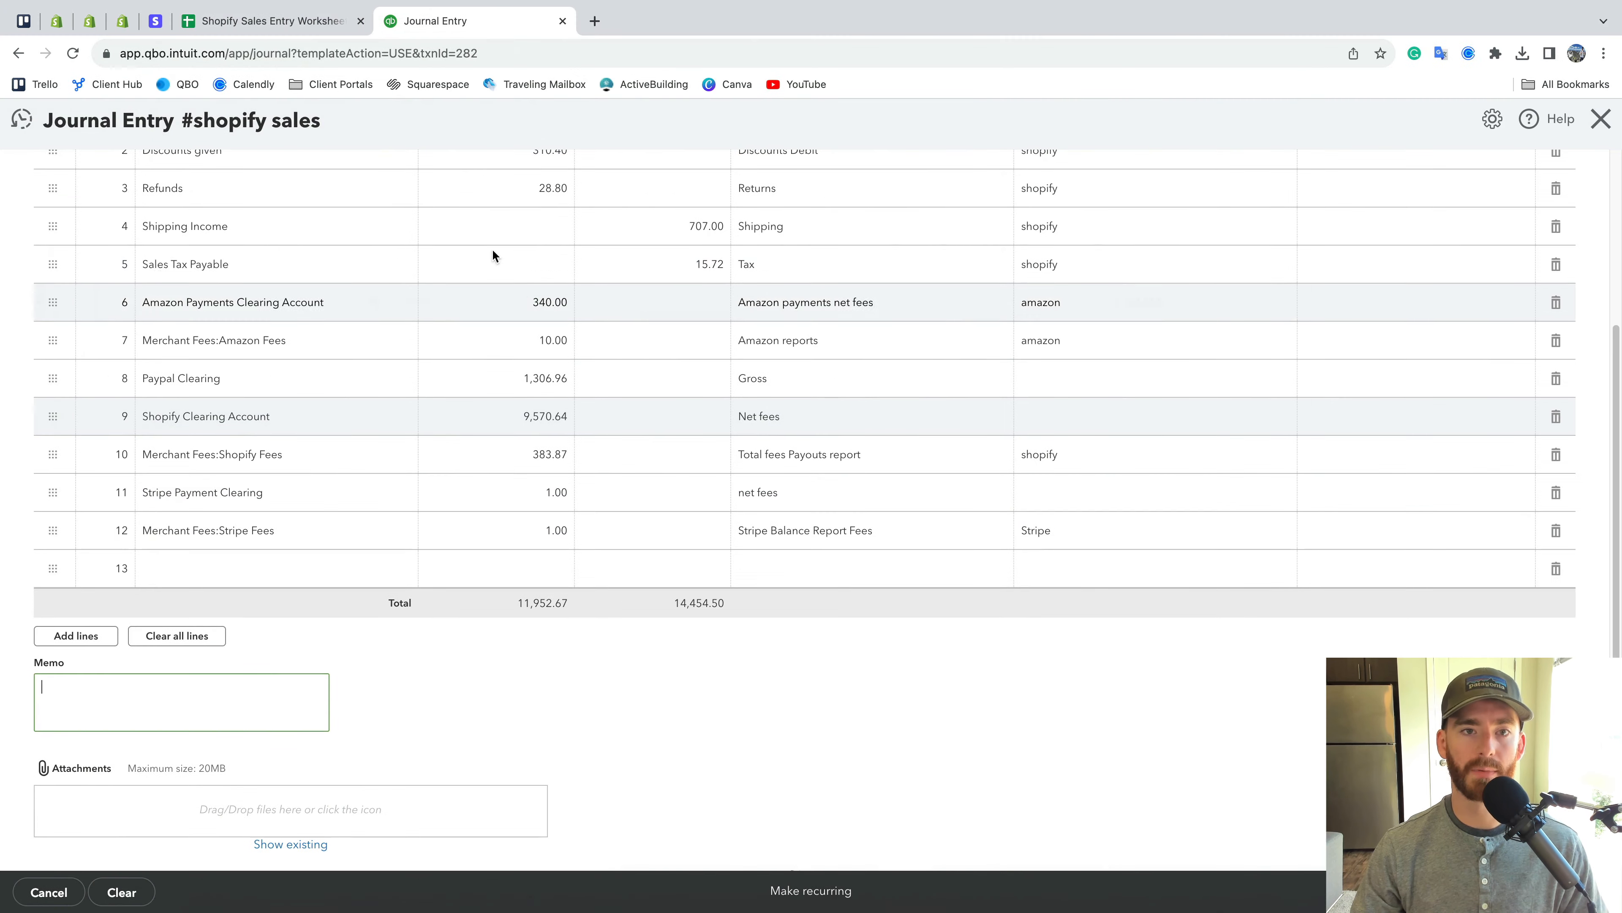
pyautogui.click(562, 492)
pyautogui.press('super+v')
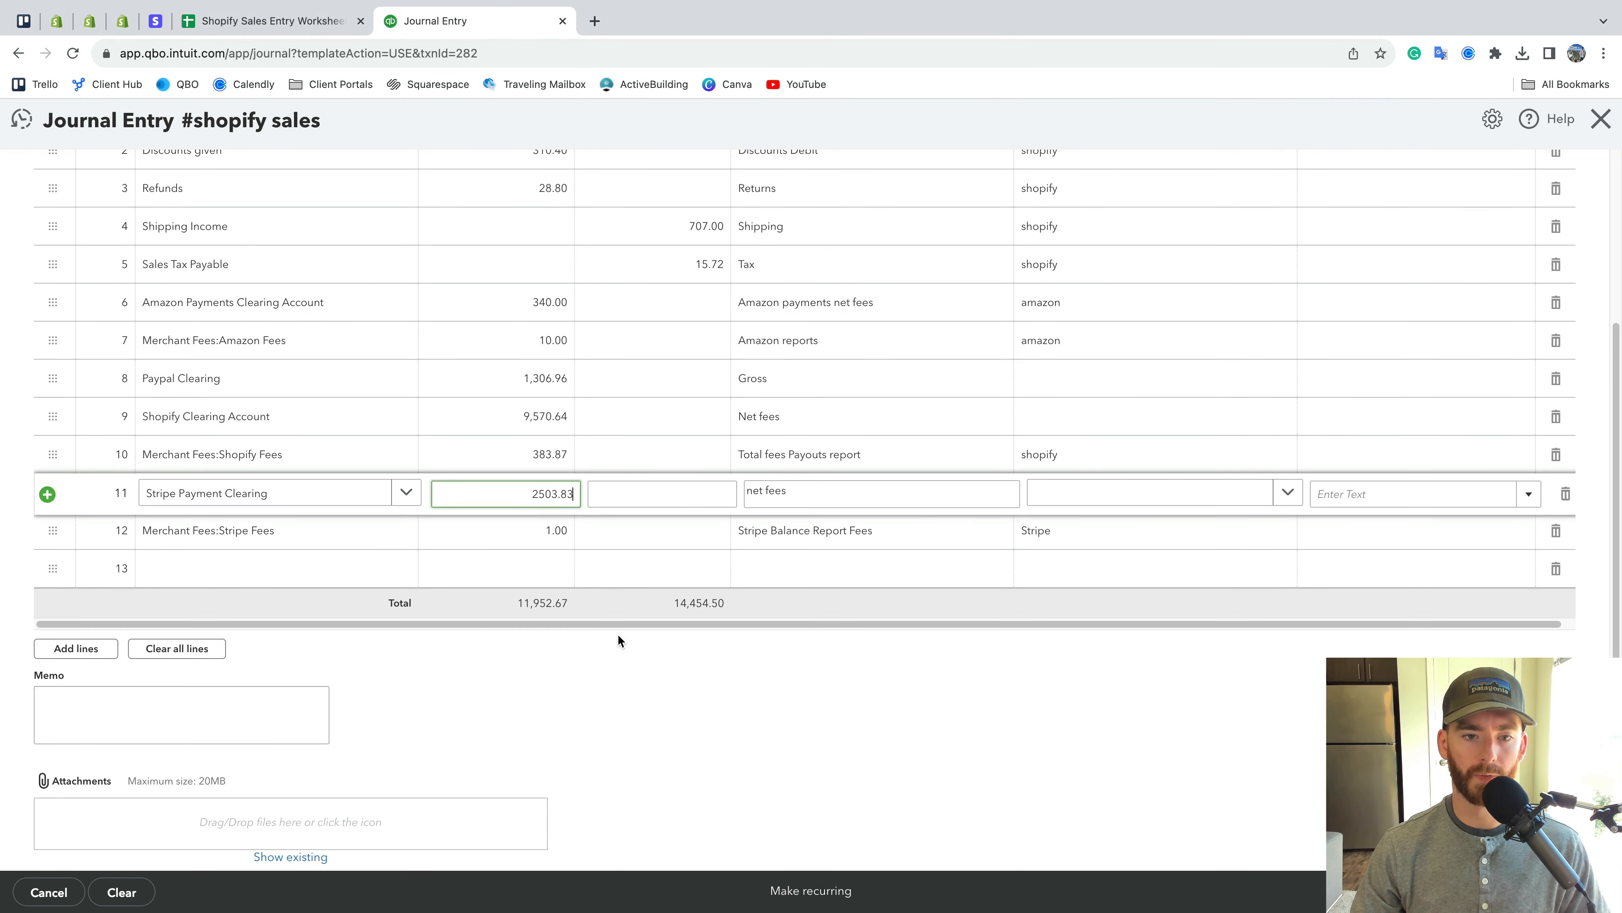
pyautogui.click(616, 635)
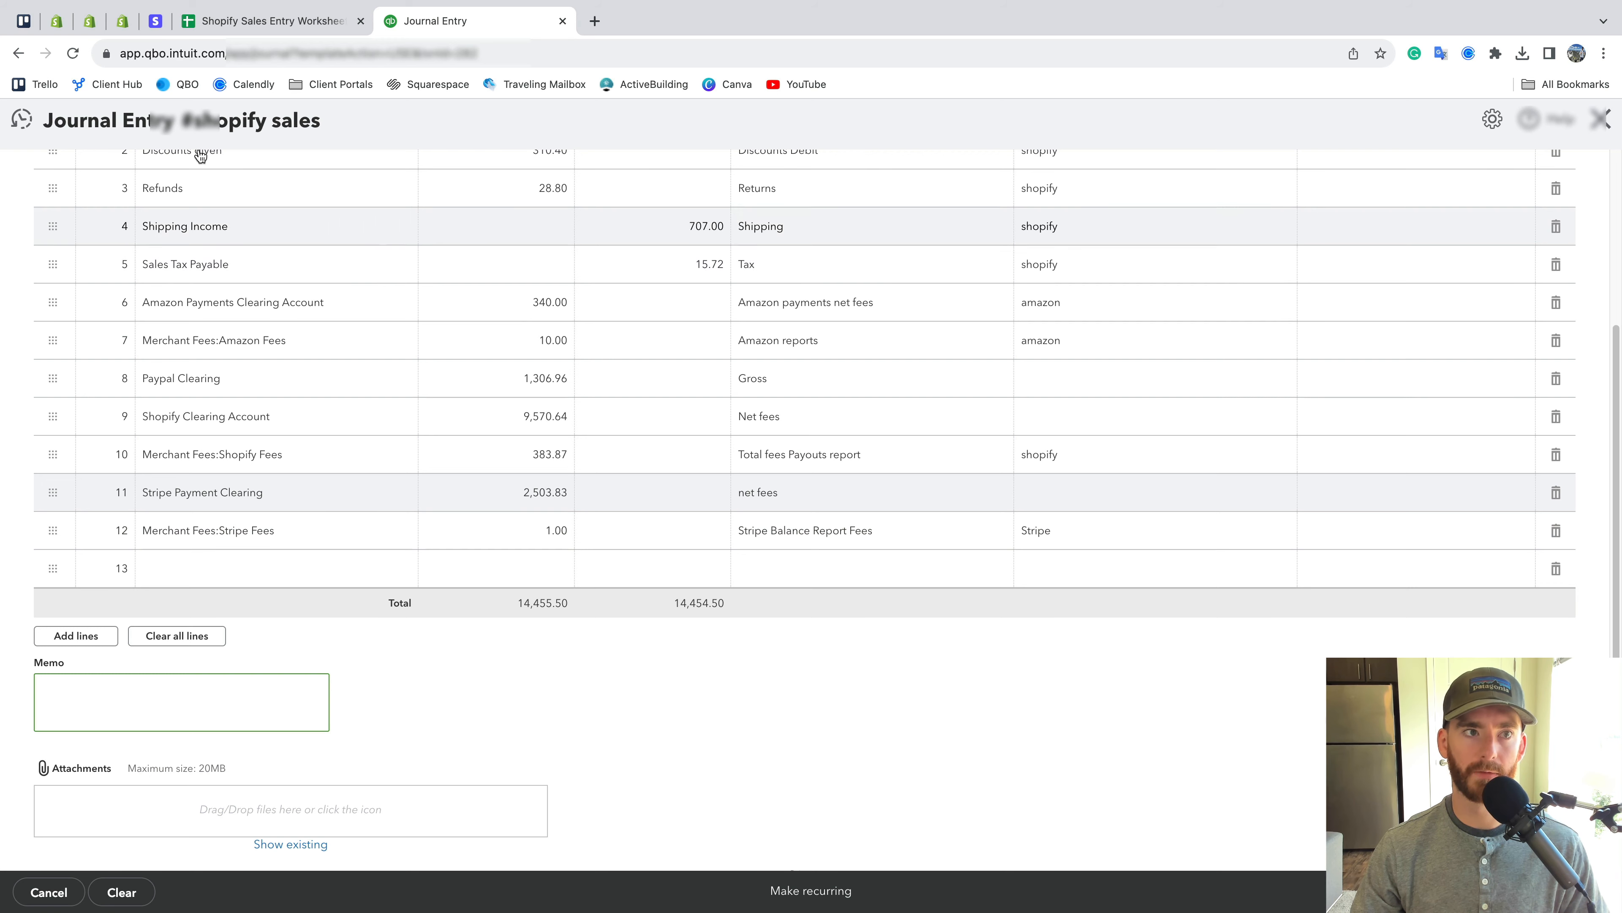
# Check the Stripe balance report against Shopify's payments report, and copy Stripe's fees into the Stripe Fees debit on QuickBooks journal line 12 as 92.71
pyautogui.click(155, 20)
pyautogui.scroll(-2, 694, 521)
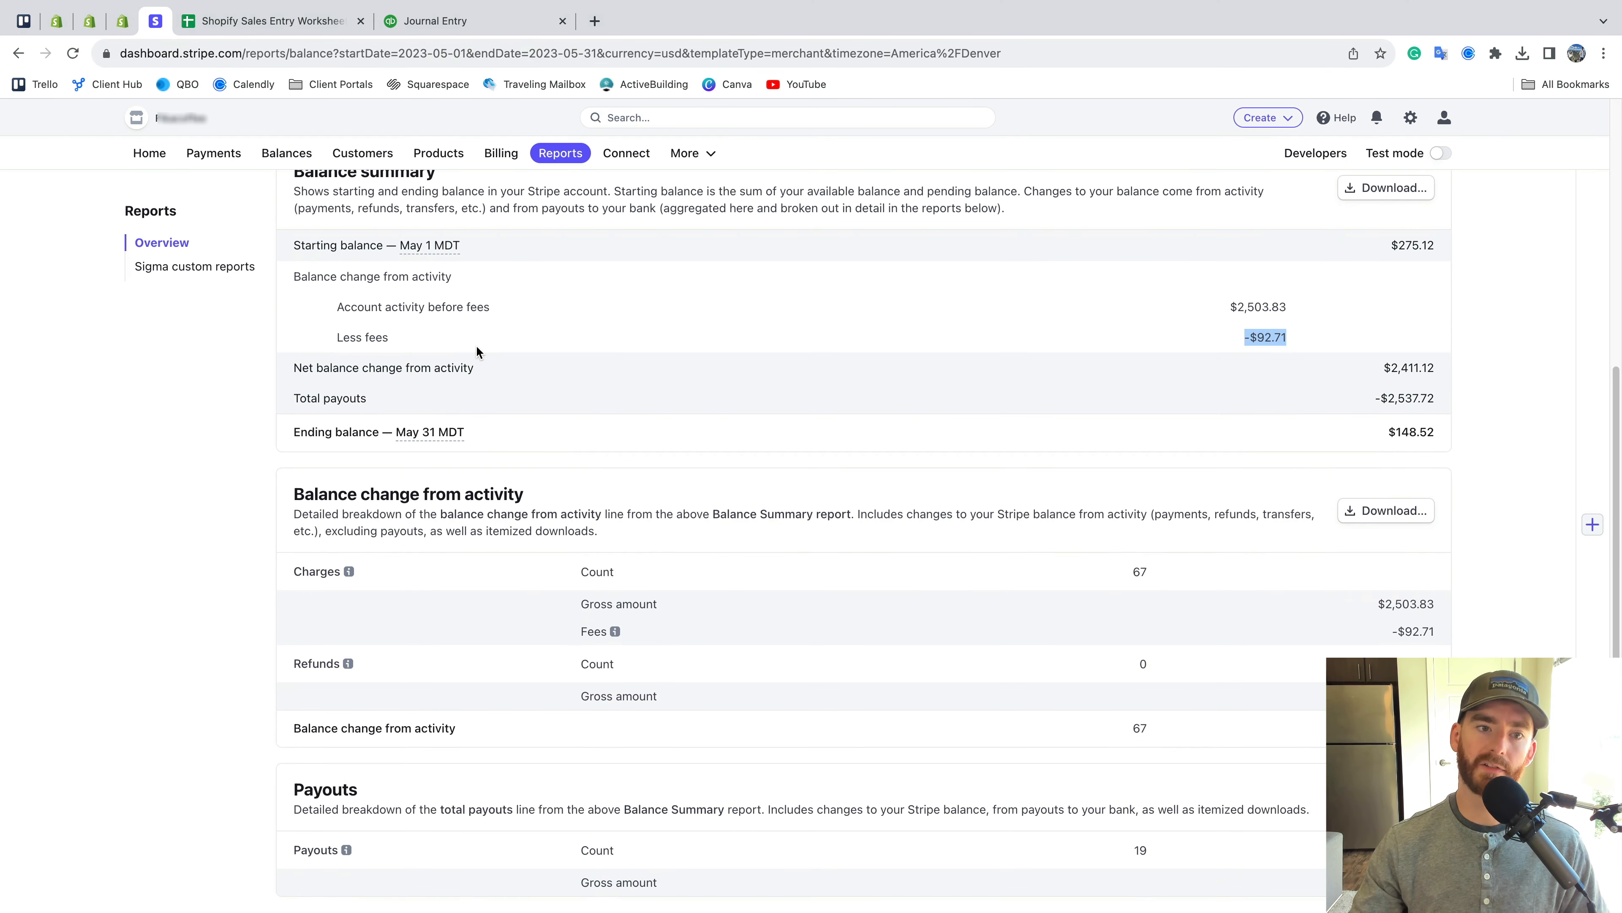
pyautogui.click(1154, 341)
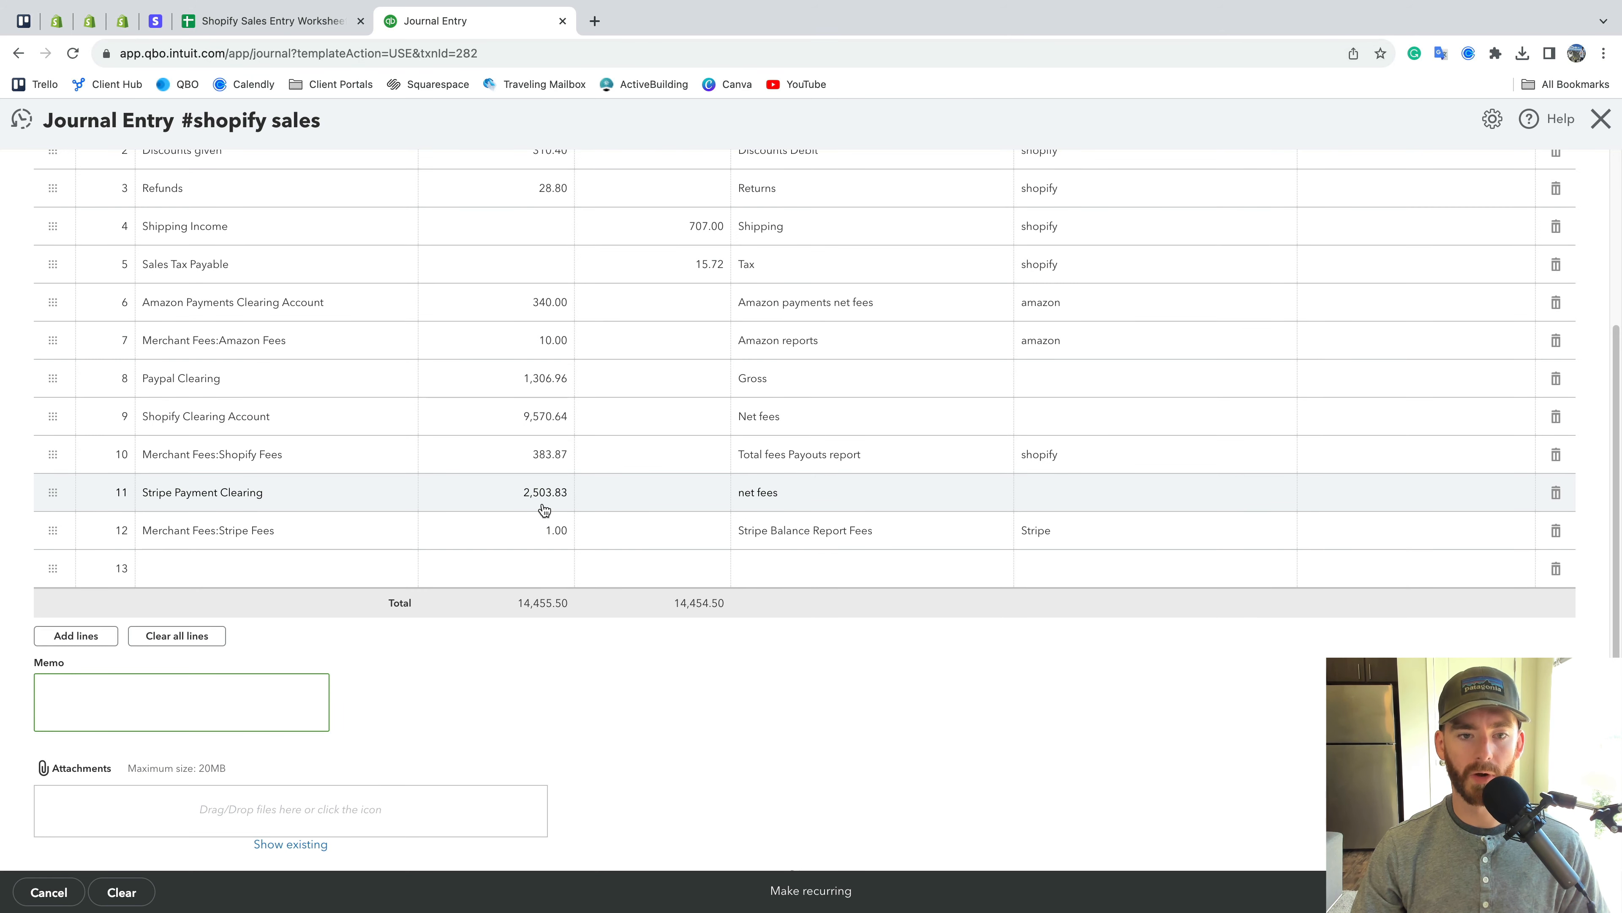
pyautogui.click(95, 30)
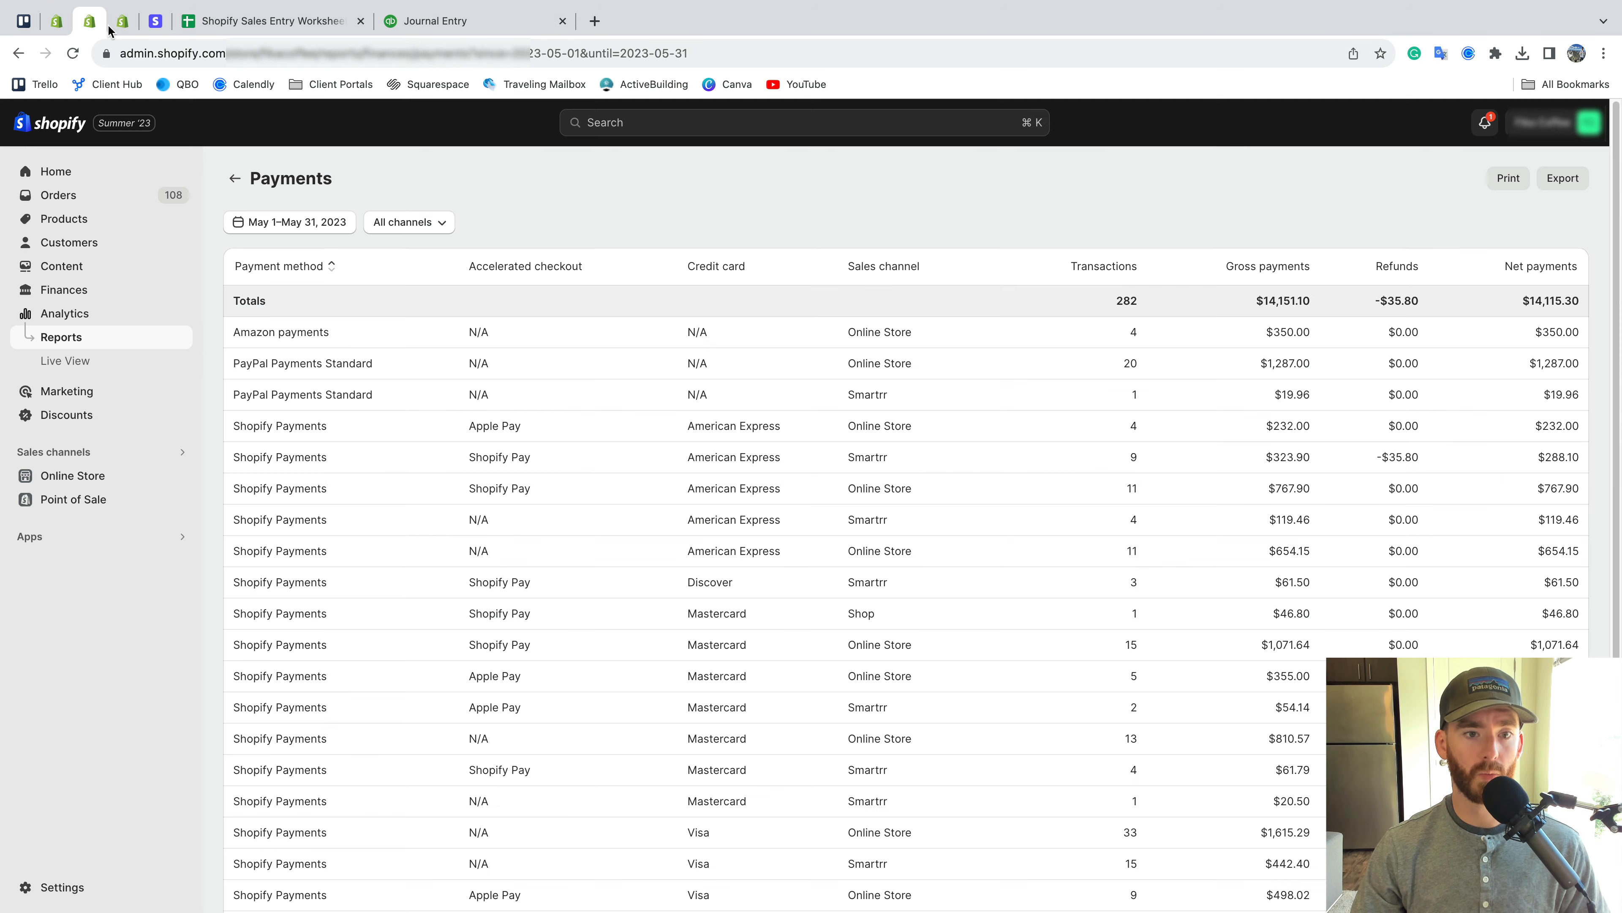
pyautogui.scroll(-5, 334, 414)
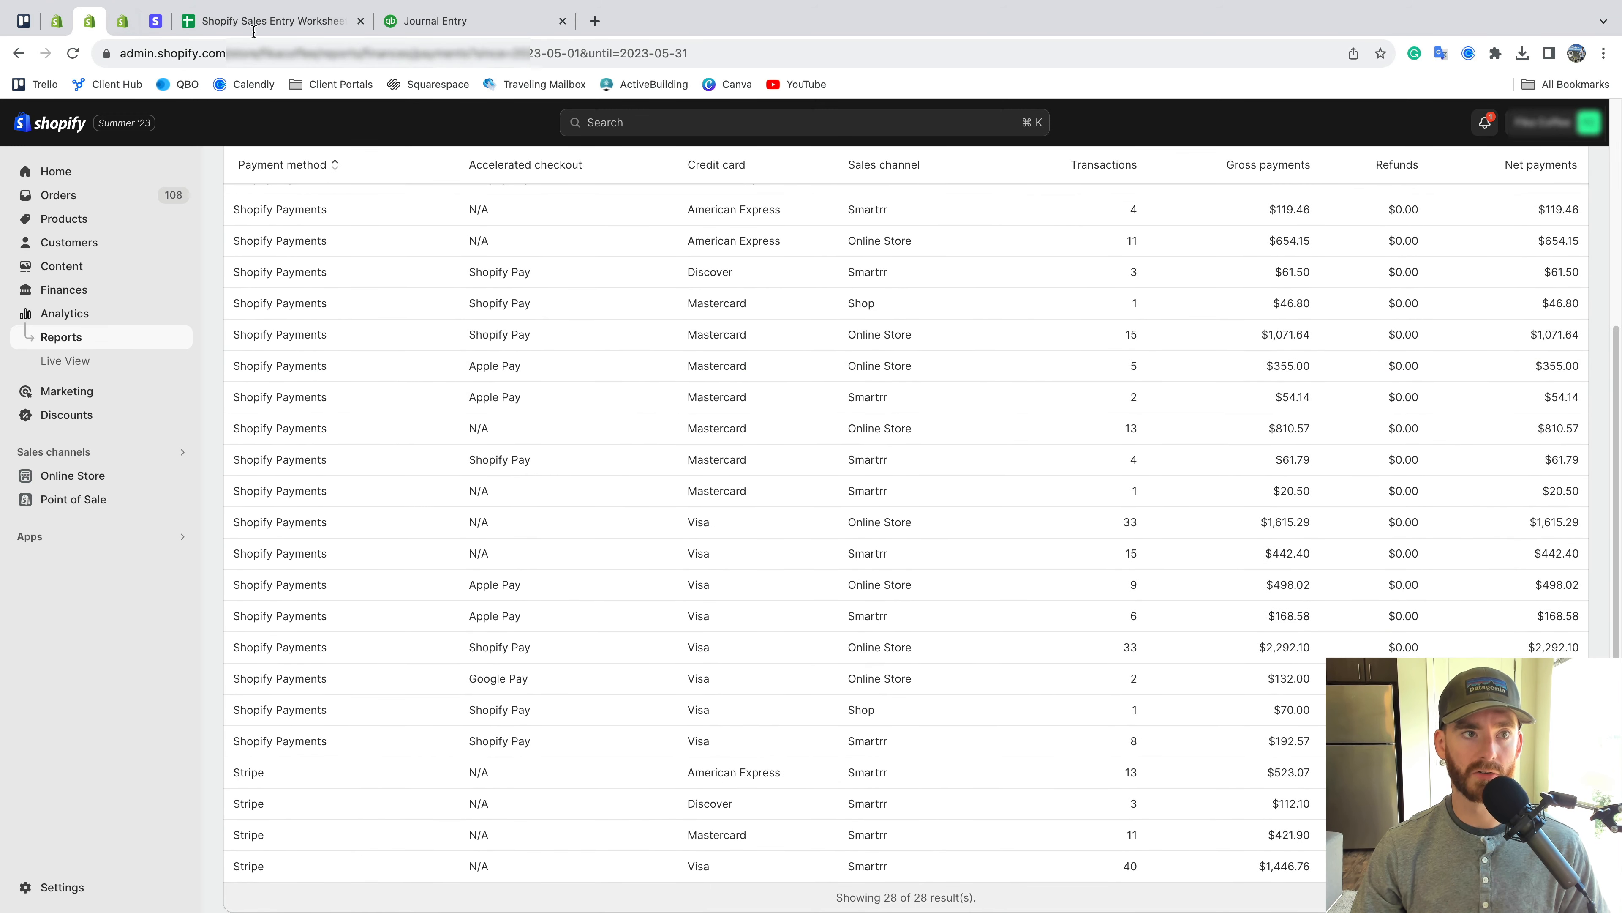
pyautogui.click(160, 31)
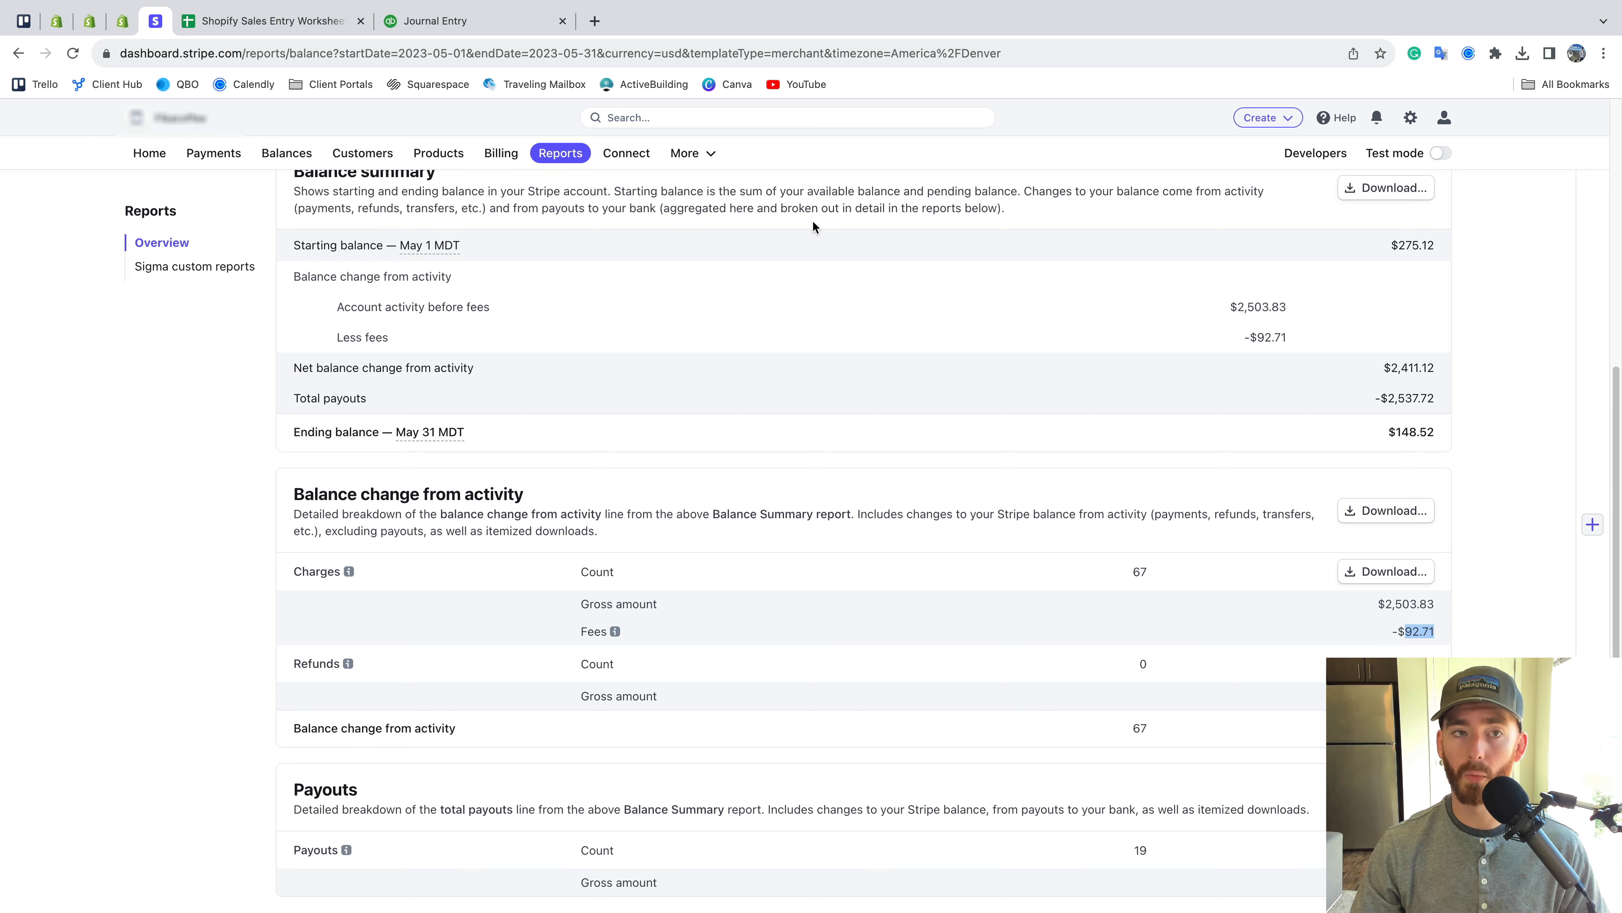
pyautogui.click(462, 21)
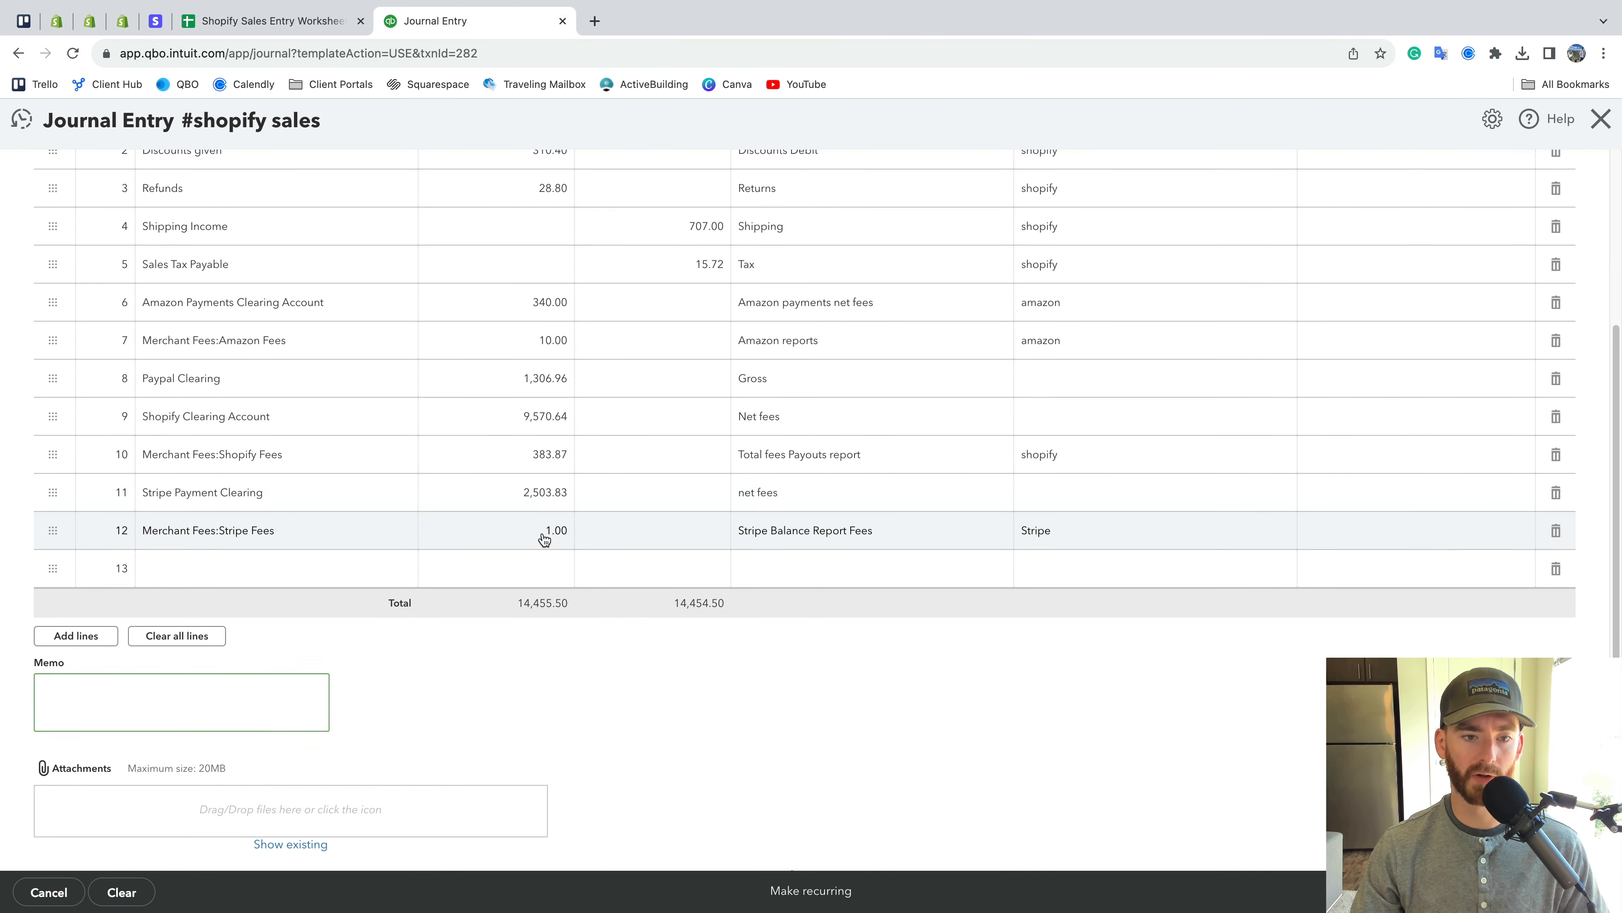
pyautogui.click(543, 533)
pyautogui.hotkey('ctrl', 'v')
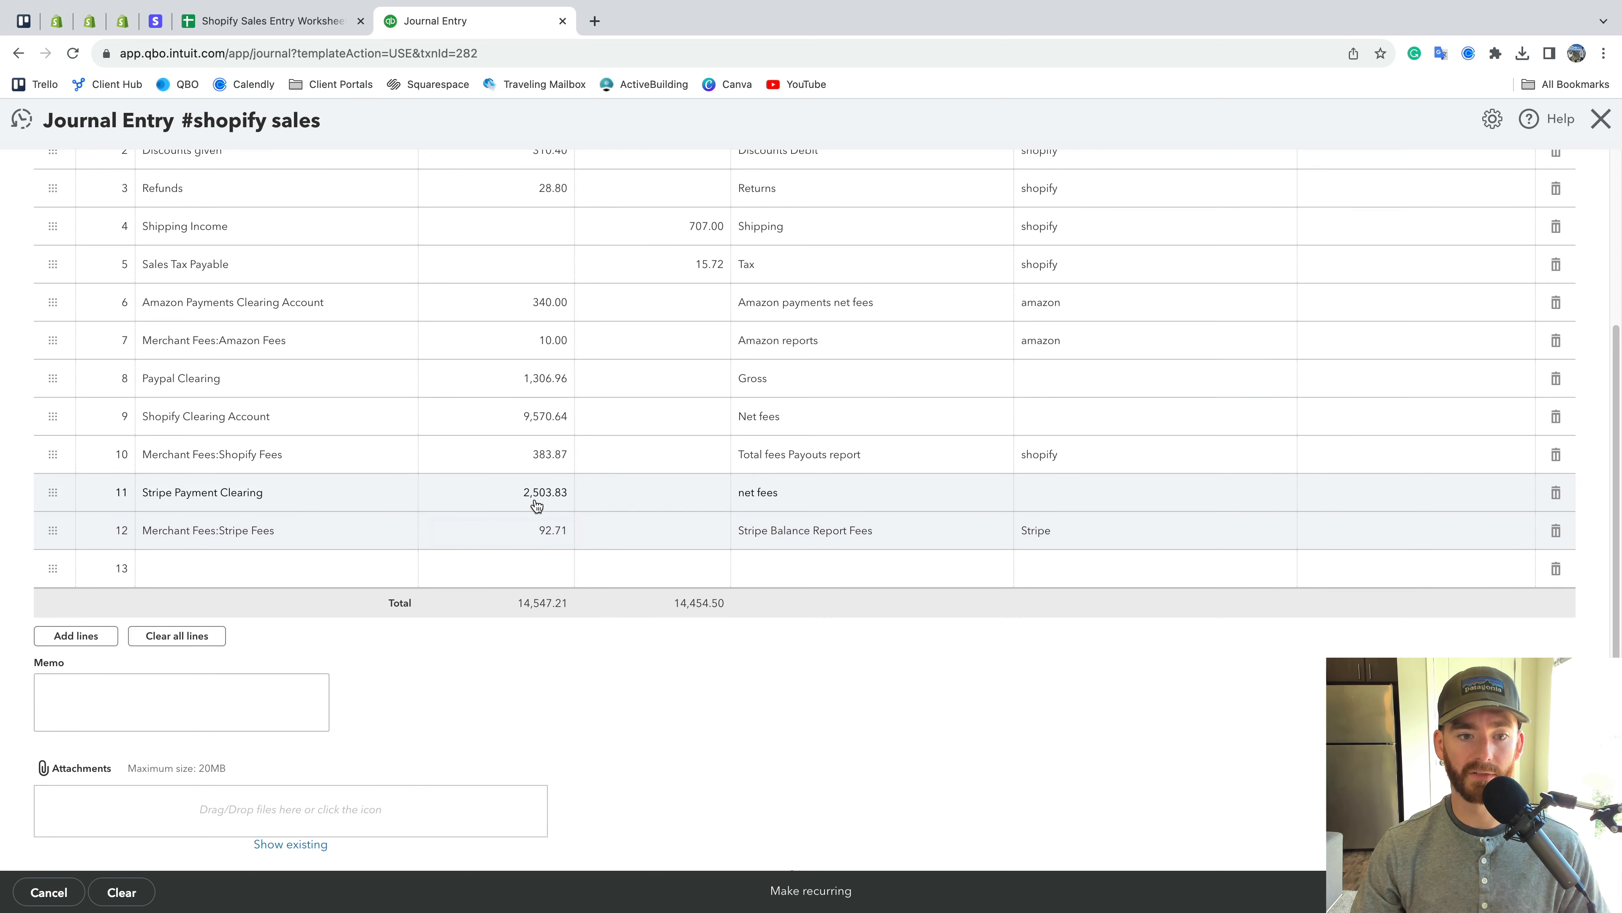
# Subtract the 92.71 in fees from the Stripe Payment Clearing debit on line 11, making it 2,411.12
pyautogui.click(553, 498)
pyautogui.click(573, 494)
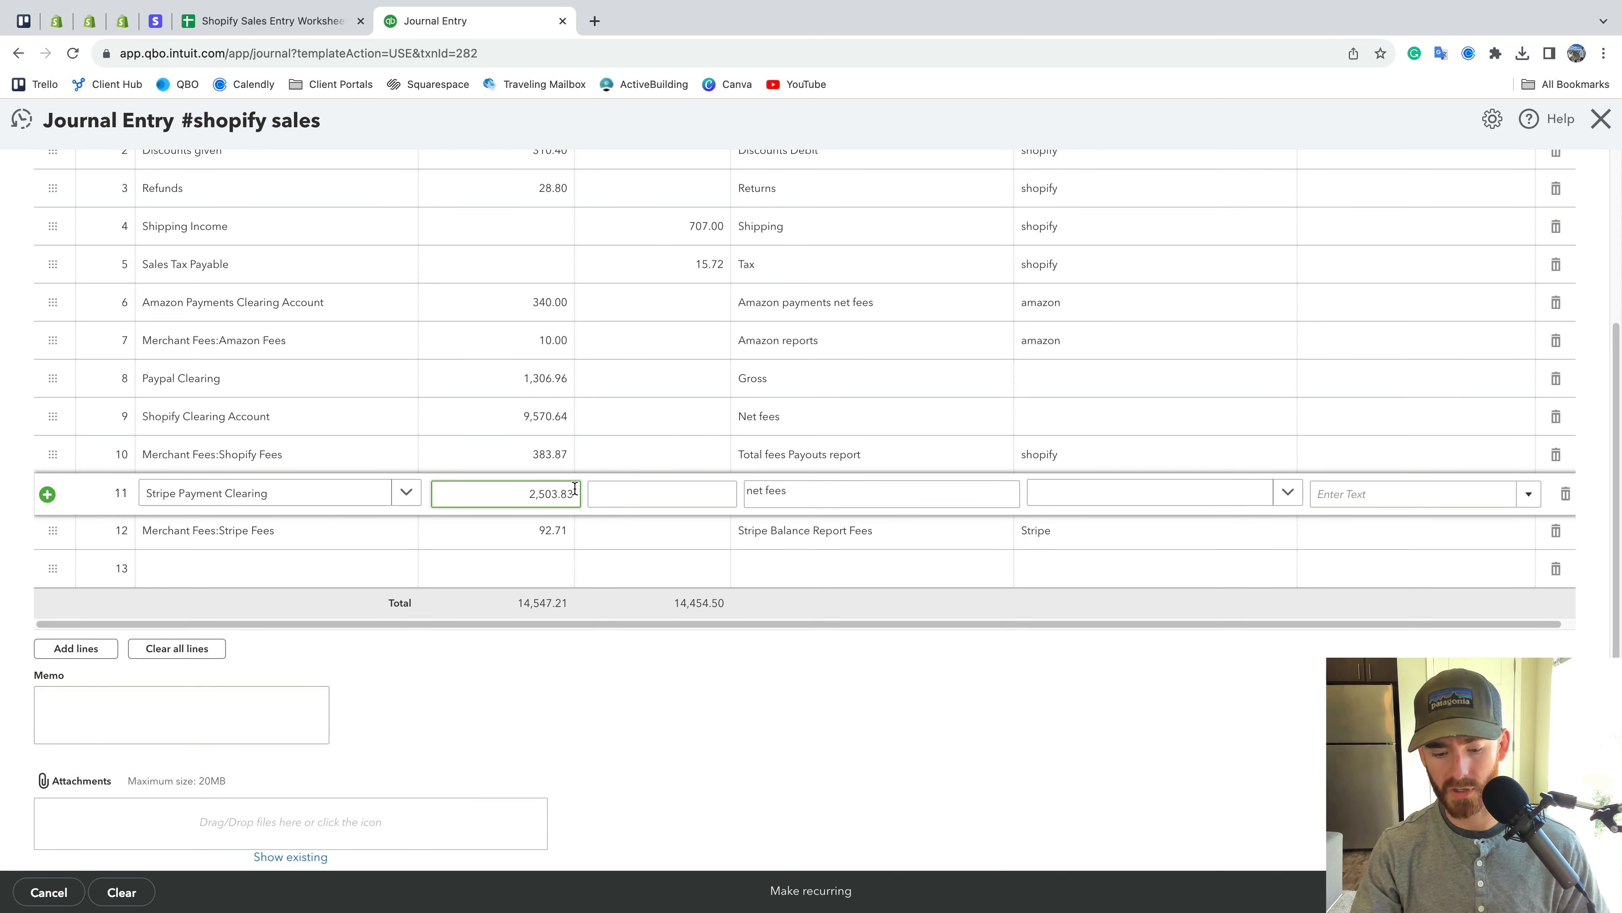
pyautogui.write('-92.71')
pyautogui.press('Tab')
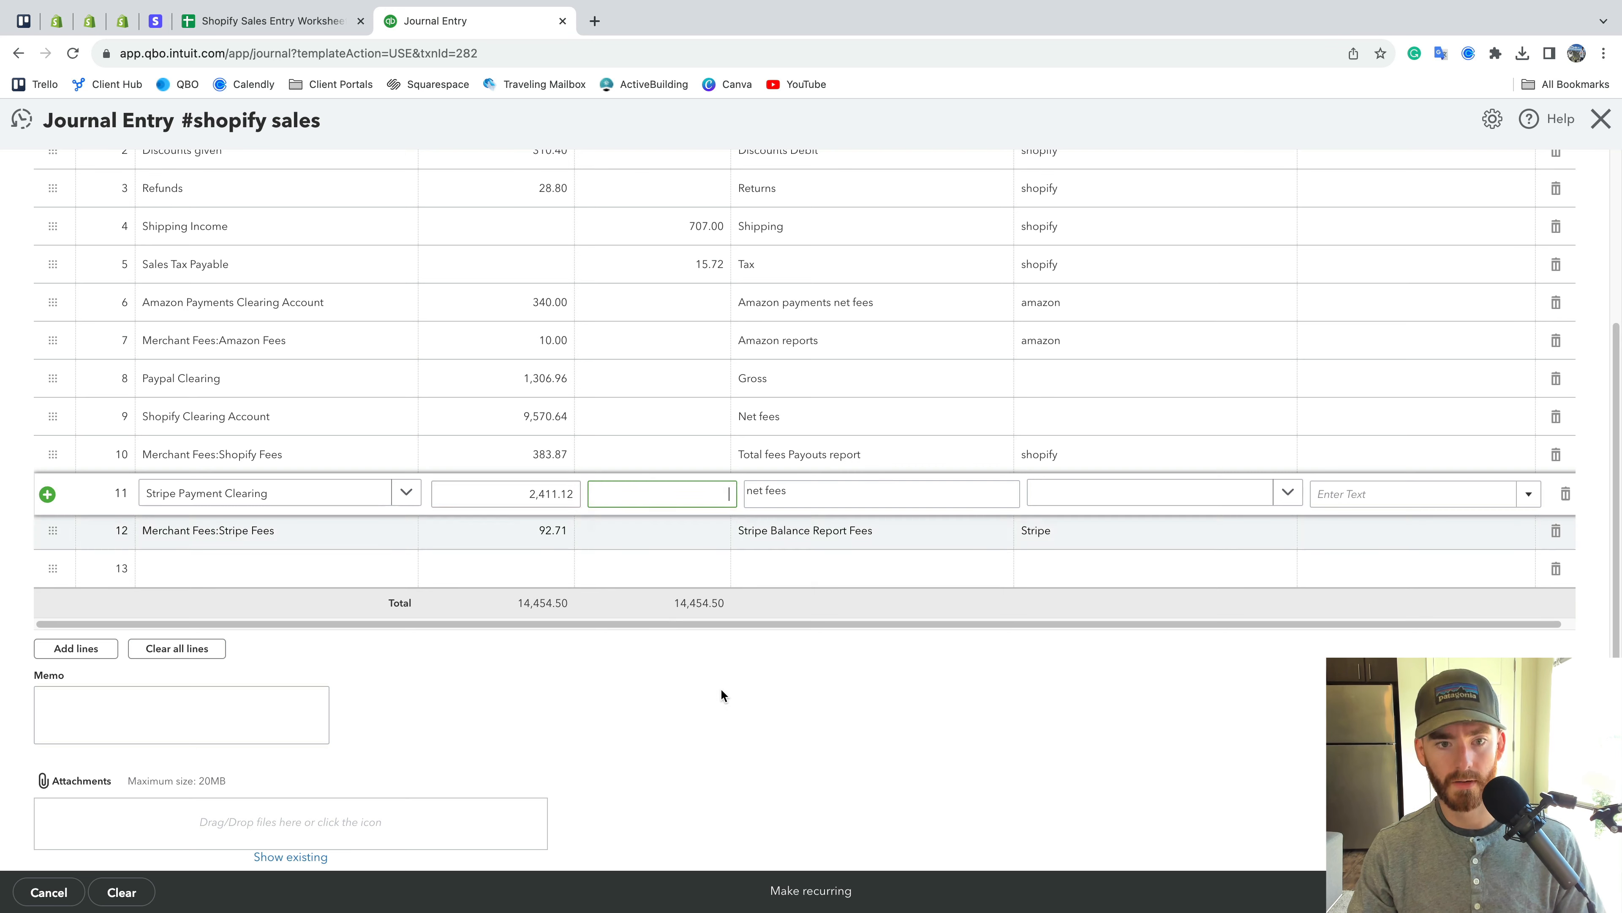
pyautogui.click(854, 809)
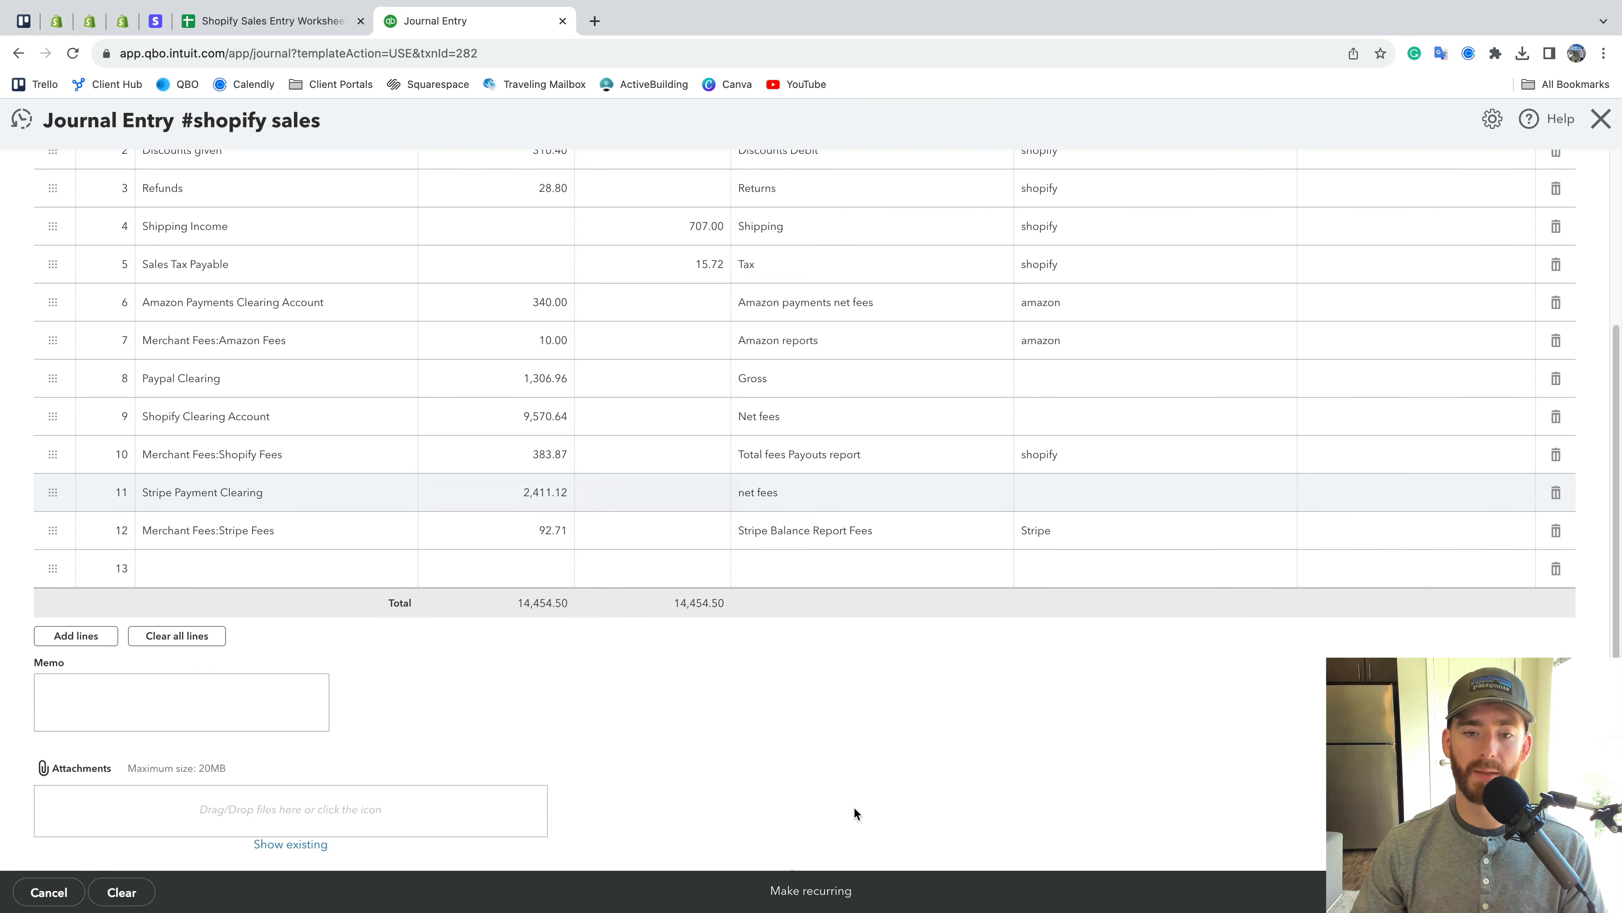
# Review the journal entry's lines and debit and credit totals alongside the steps in the Shopify Sales Entry Worksheet
pyautogui.scroll(2, 854, 809)
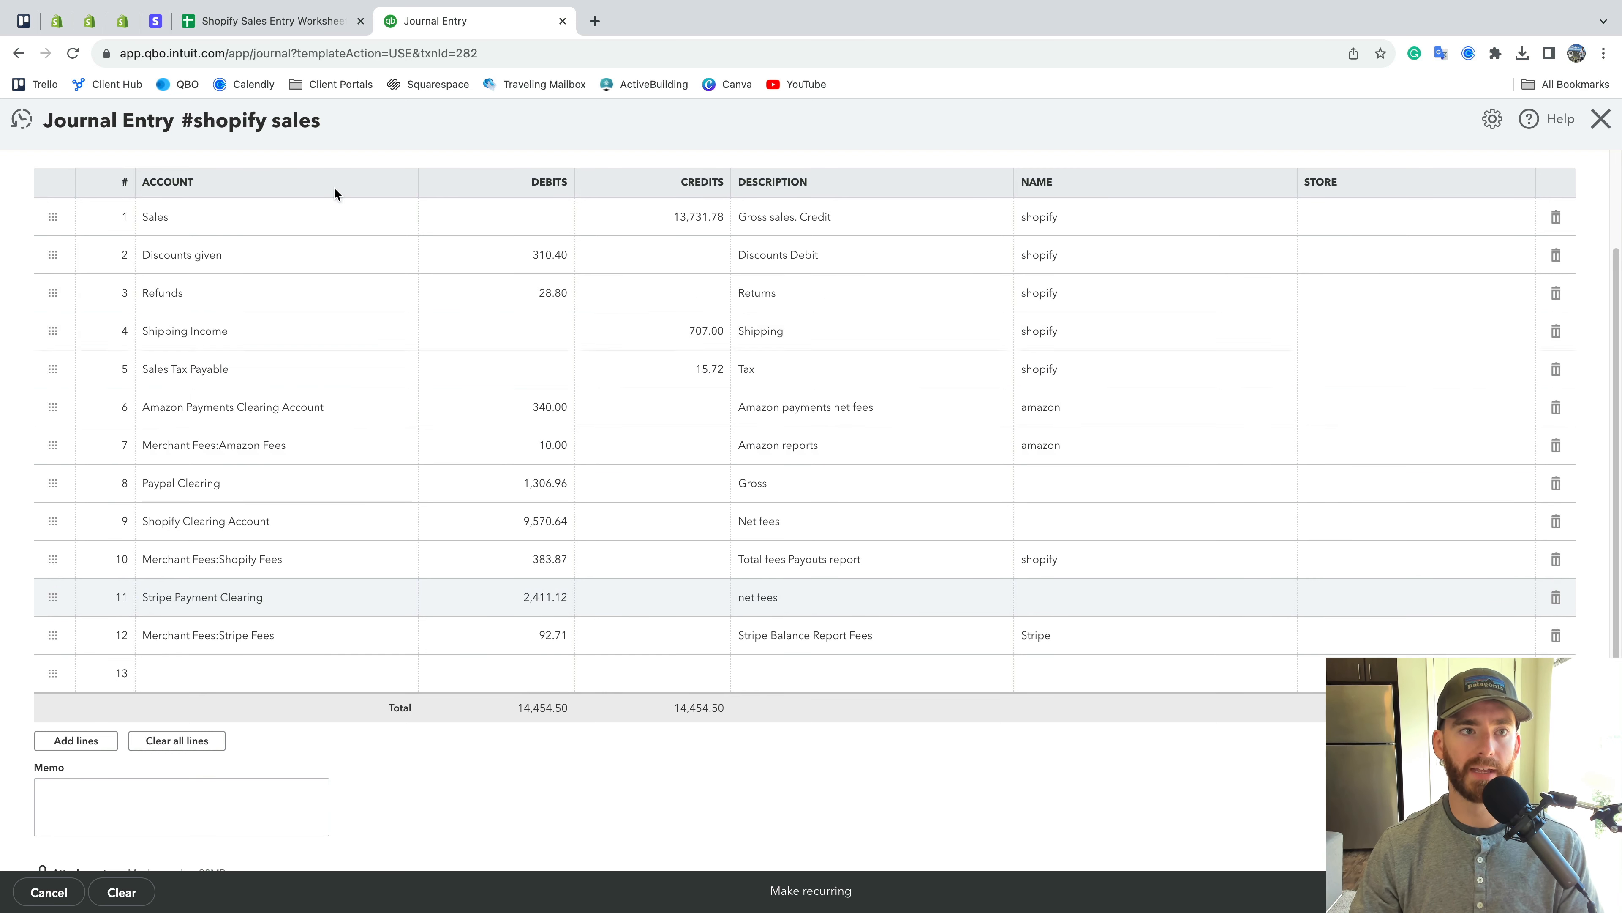
pyautogui.click(287, 21)
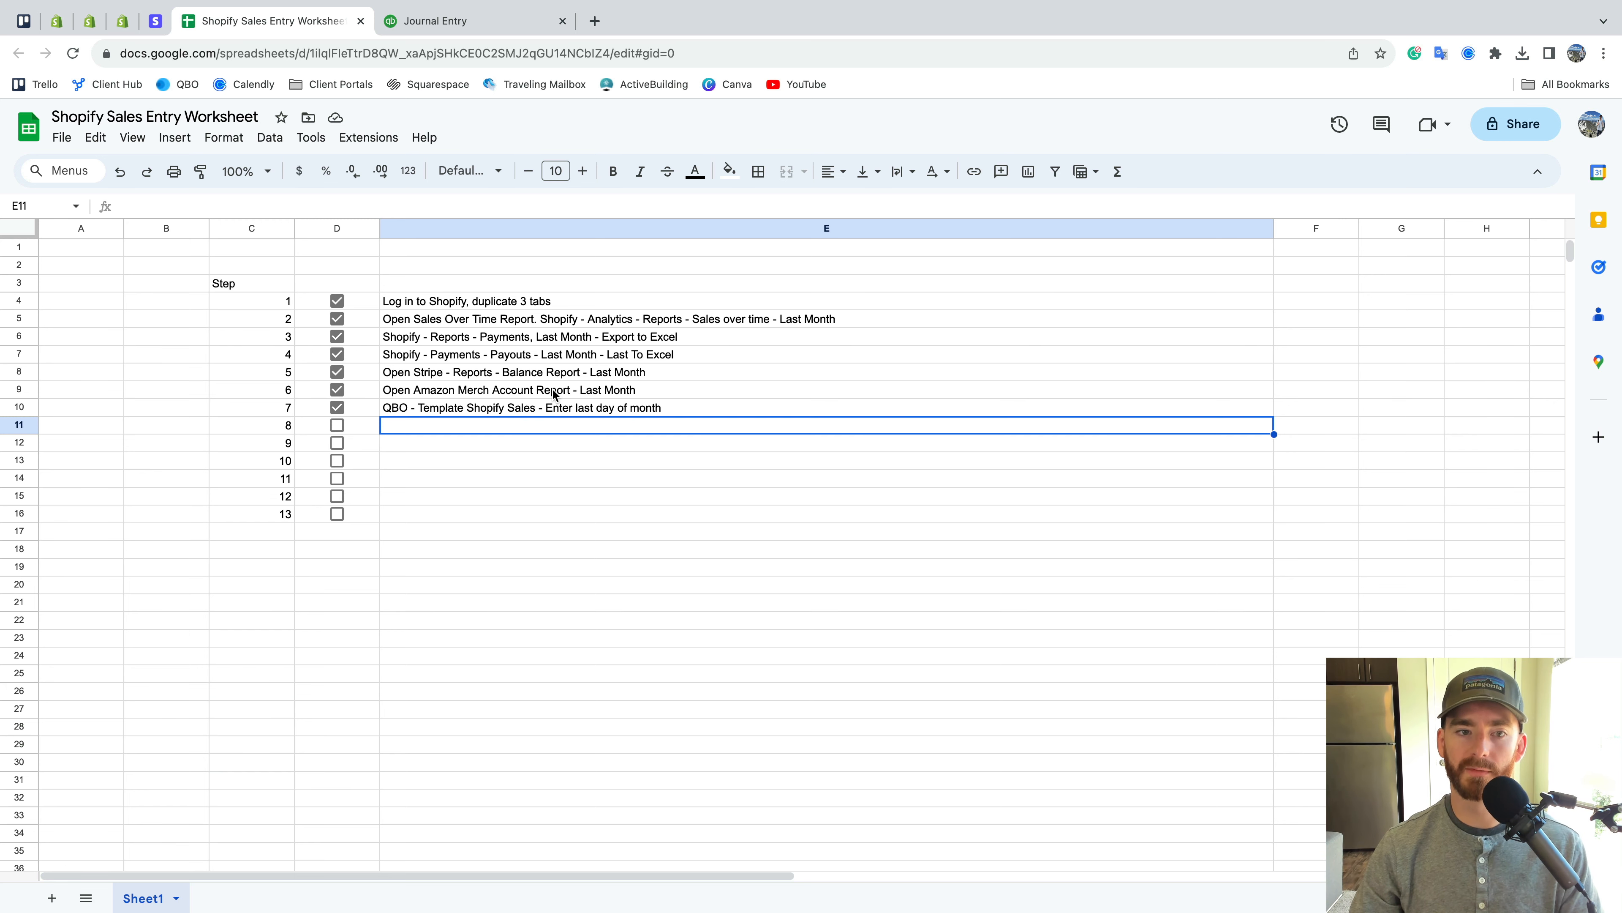
pyautogui.click(460, 22)
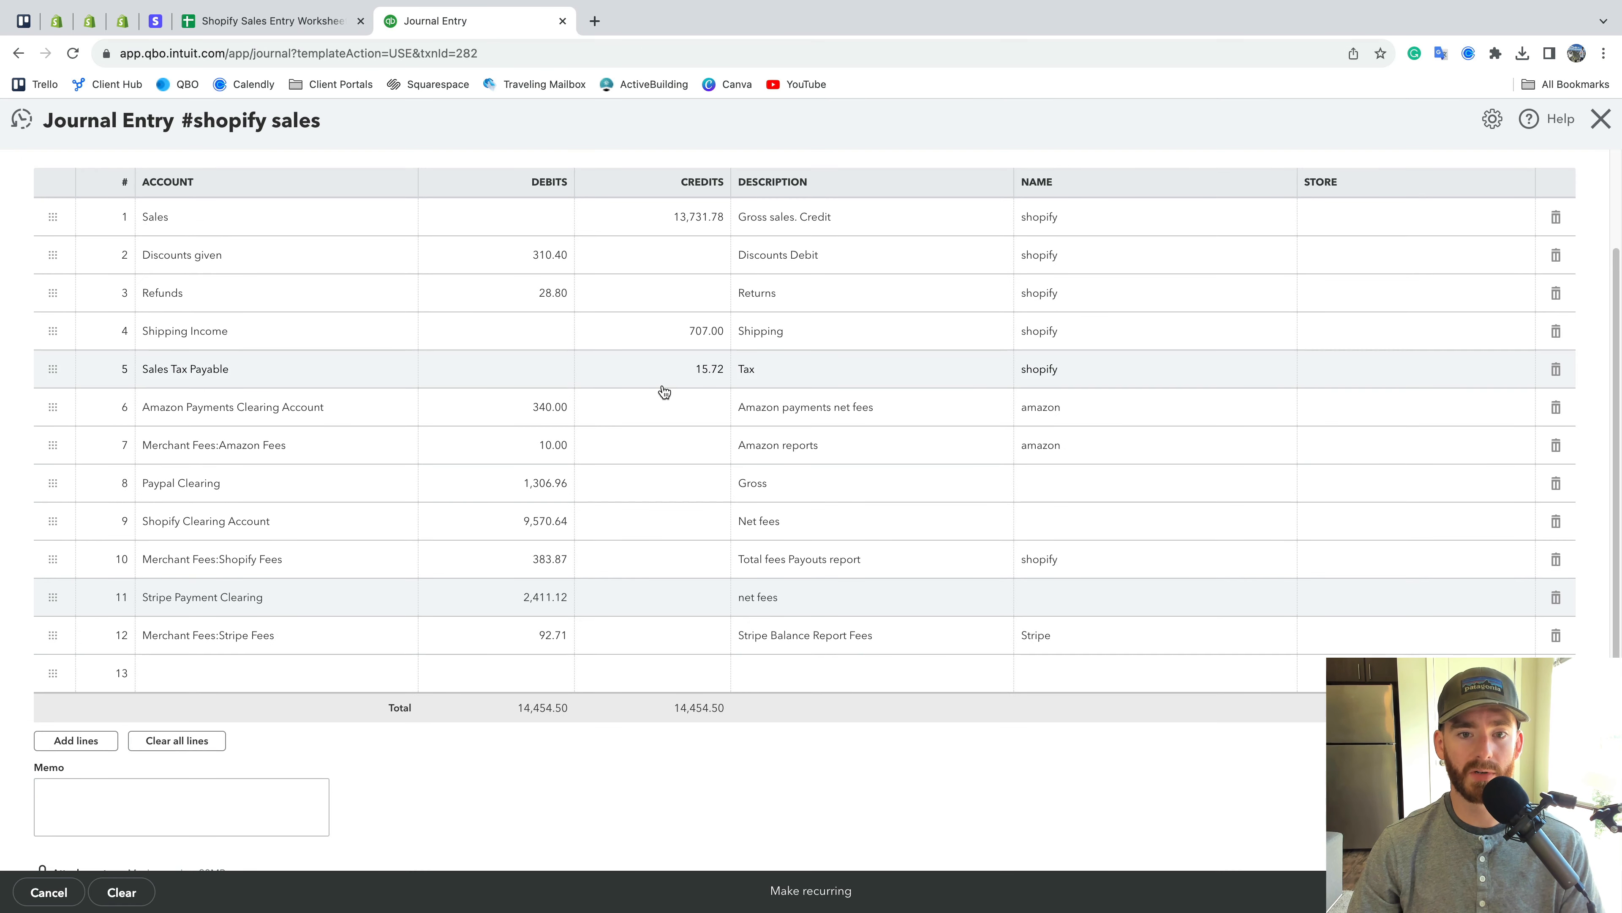
pyautogui.scroll(1, 663, 391)
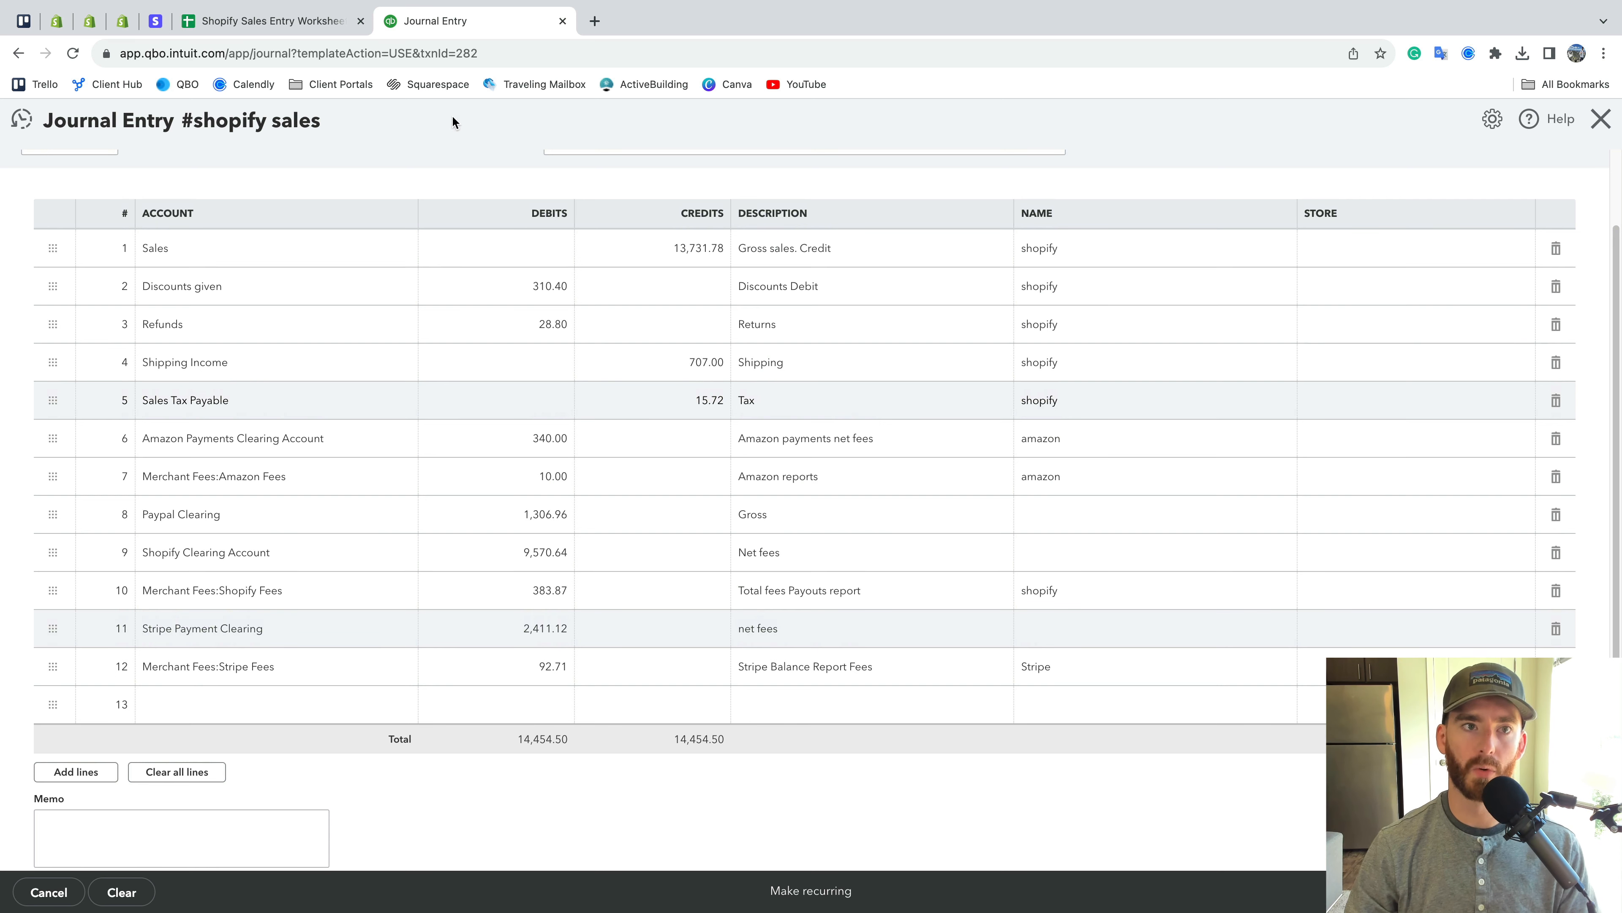
pyautogui.click(278, 24)
pyautogui.click(570, 531)
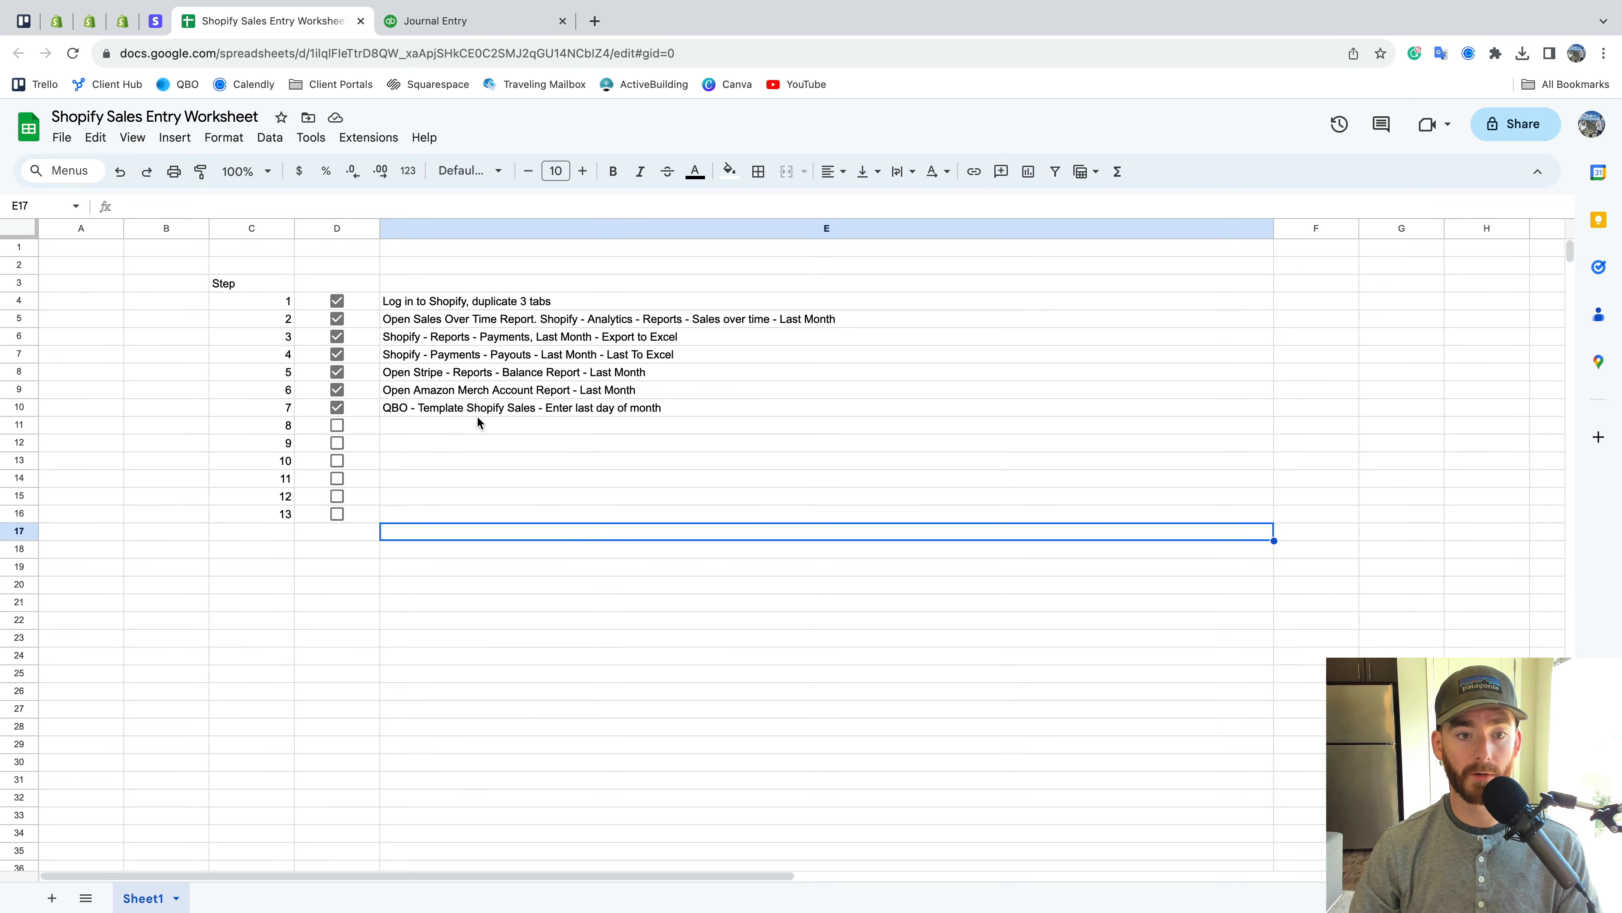
pyautogui.click(483, 423)
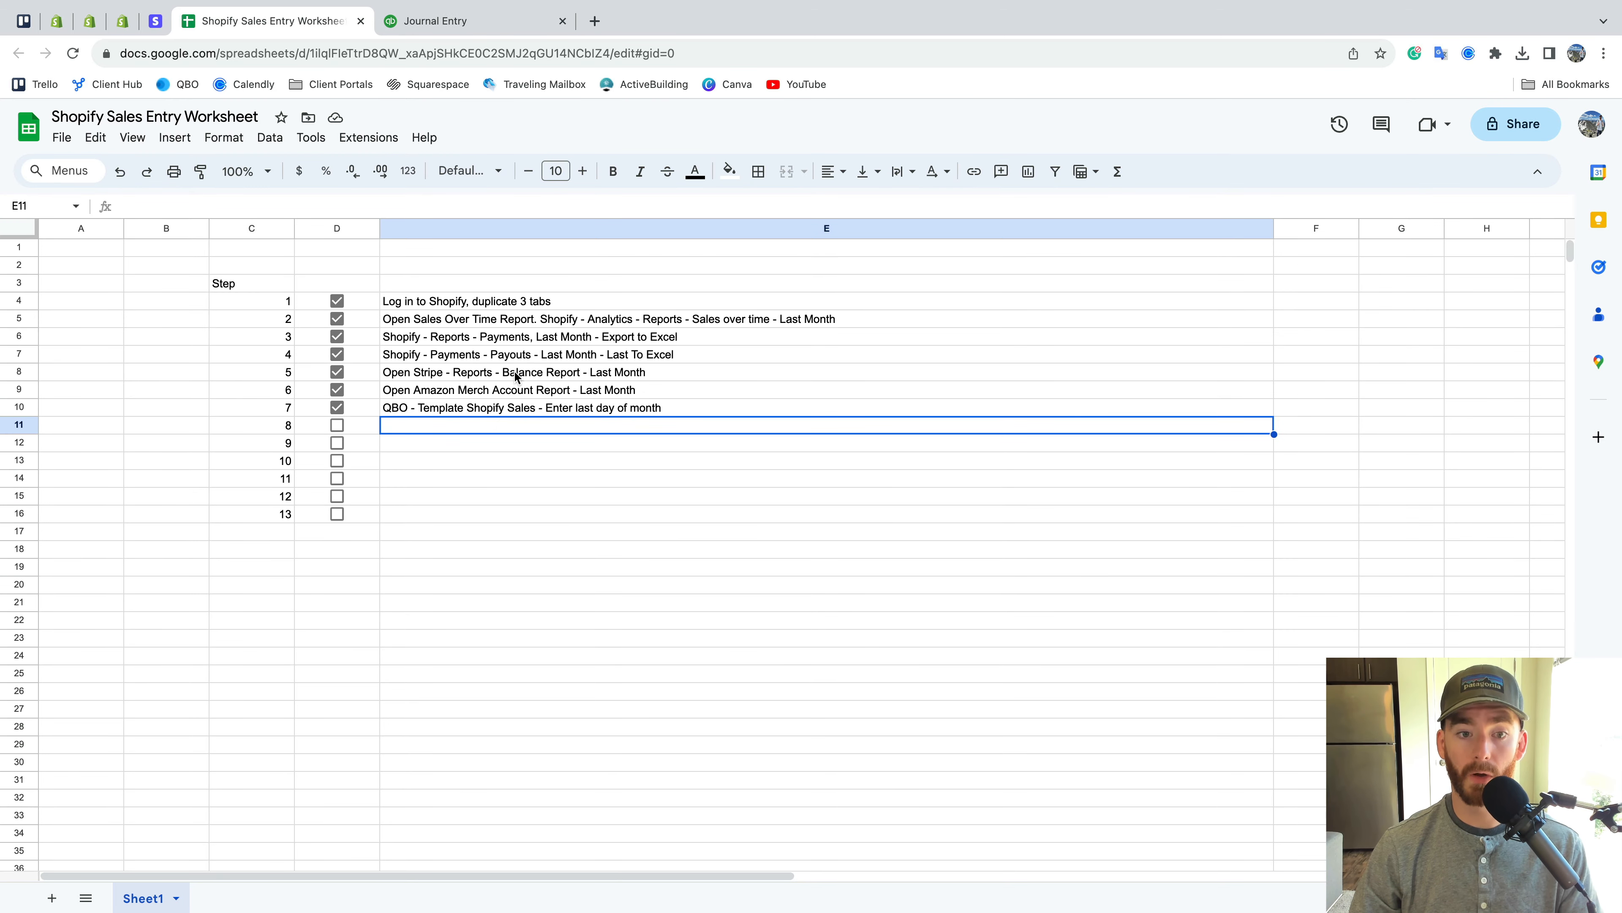
pyautogui.hotkey('ctrl', 'Tab')
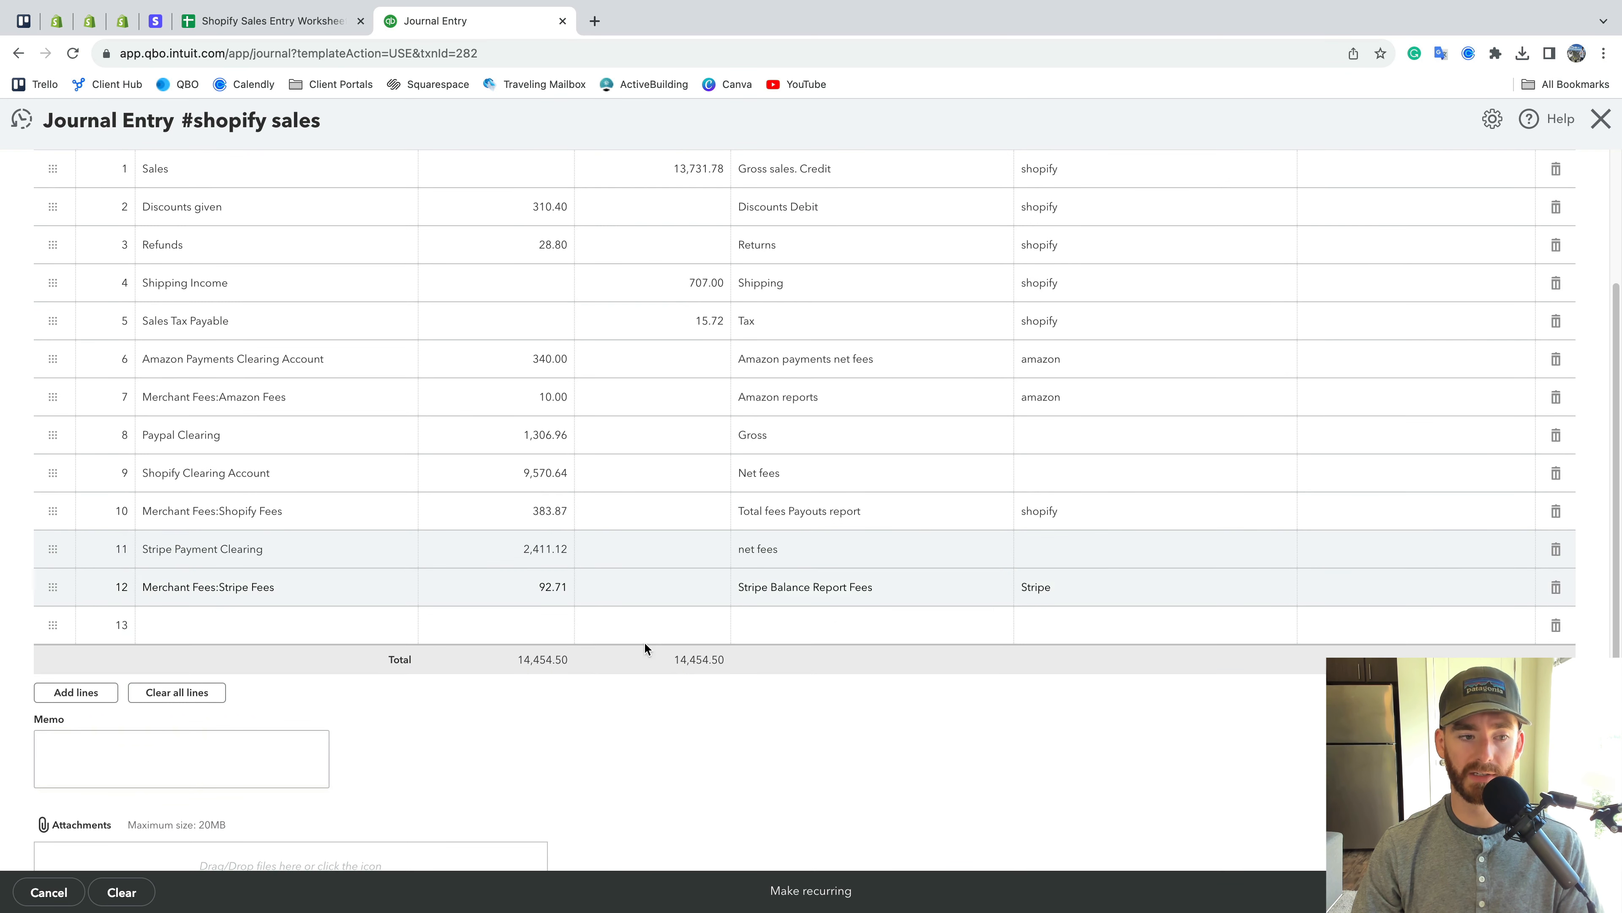
pyautogui.scroll(1, 644, 641)
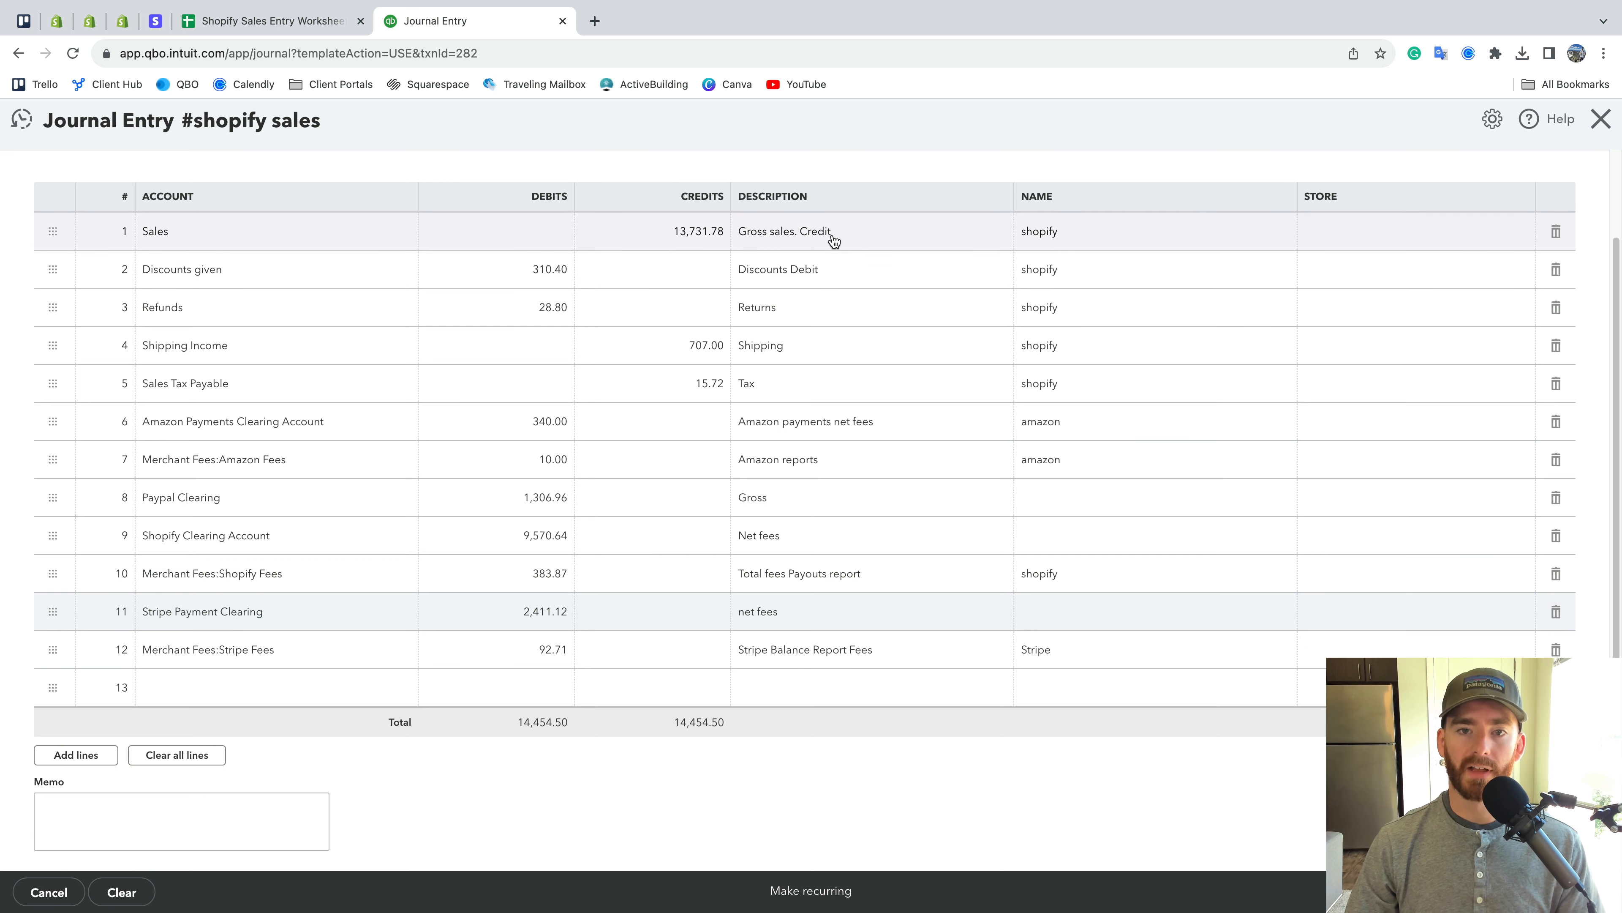
# Clear the description from each of the twelve filled lines of the shopify sales journal entry
pyautogui.click(832, 222)
pyautogui.press('BackSpace')
pyautogui.click(825, 307)
pyautogui.press('BackSpace')
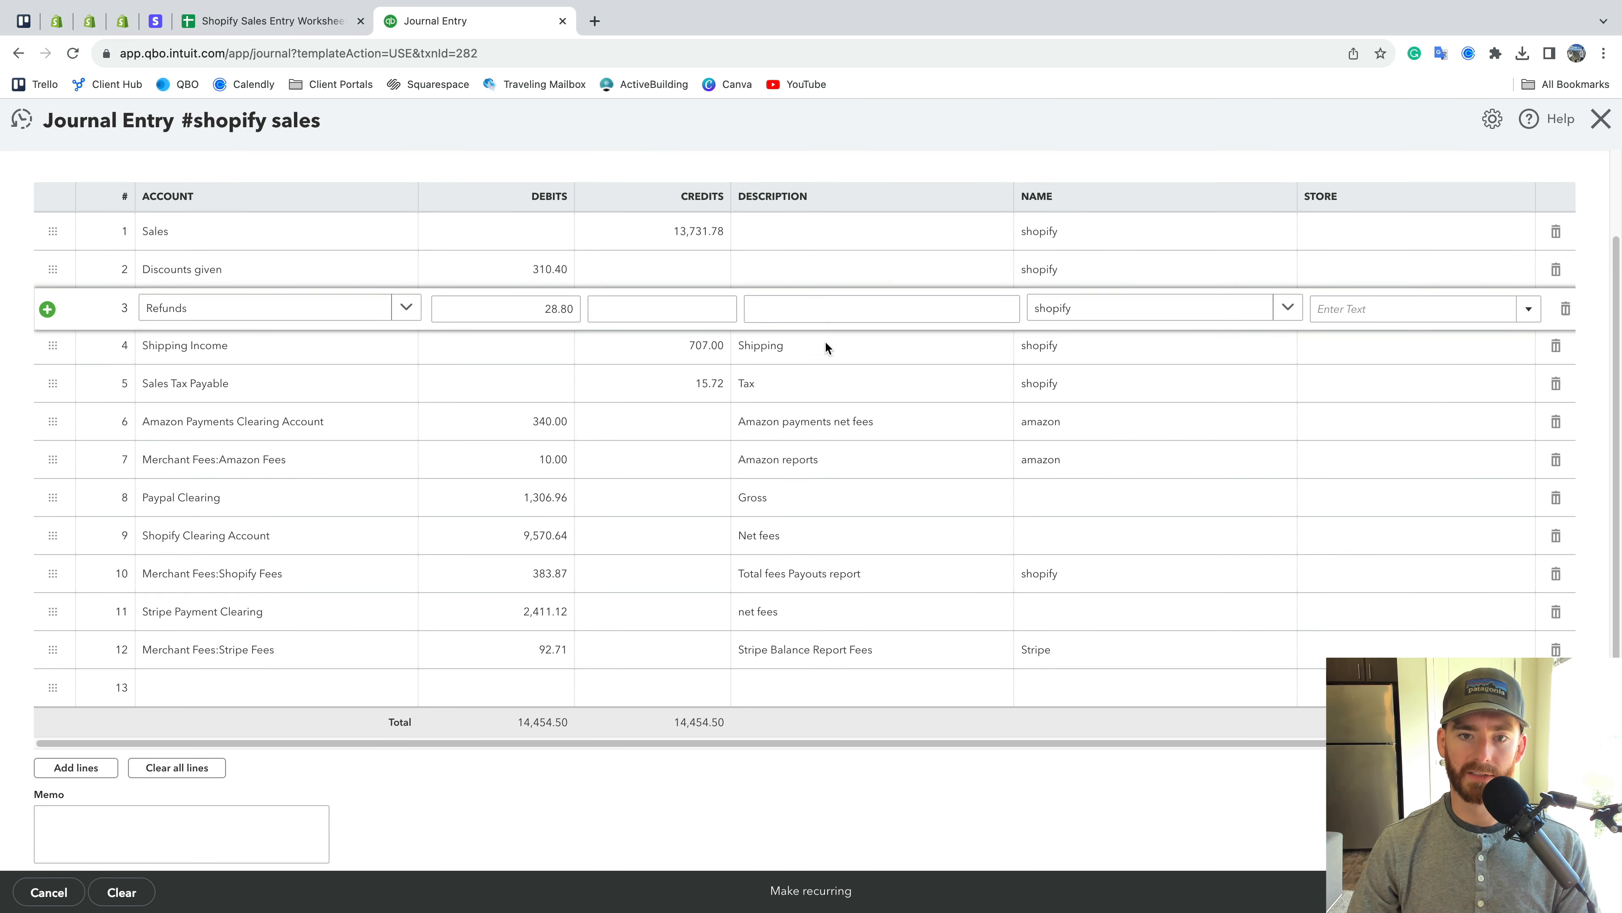
pyautogui.click(825, 346)
pyautogui.press('BackSpace')
pyautogui.click(827, 383)
pyautogui.press('BackSpace')
pyautogui.click(829, 423)
pyautogui.press('BackSpace')
pyautogui.click(826, 460)
pyautogui.press('BackSpace')
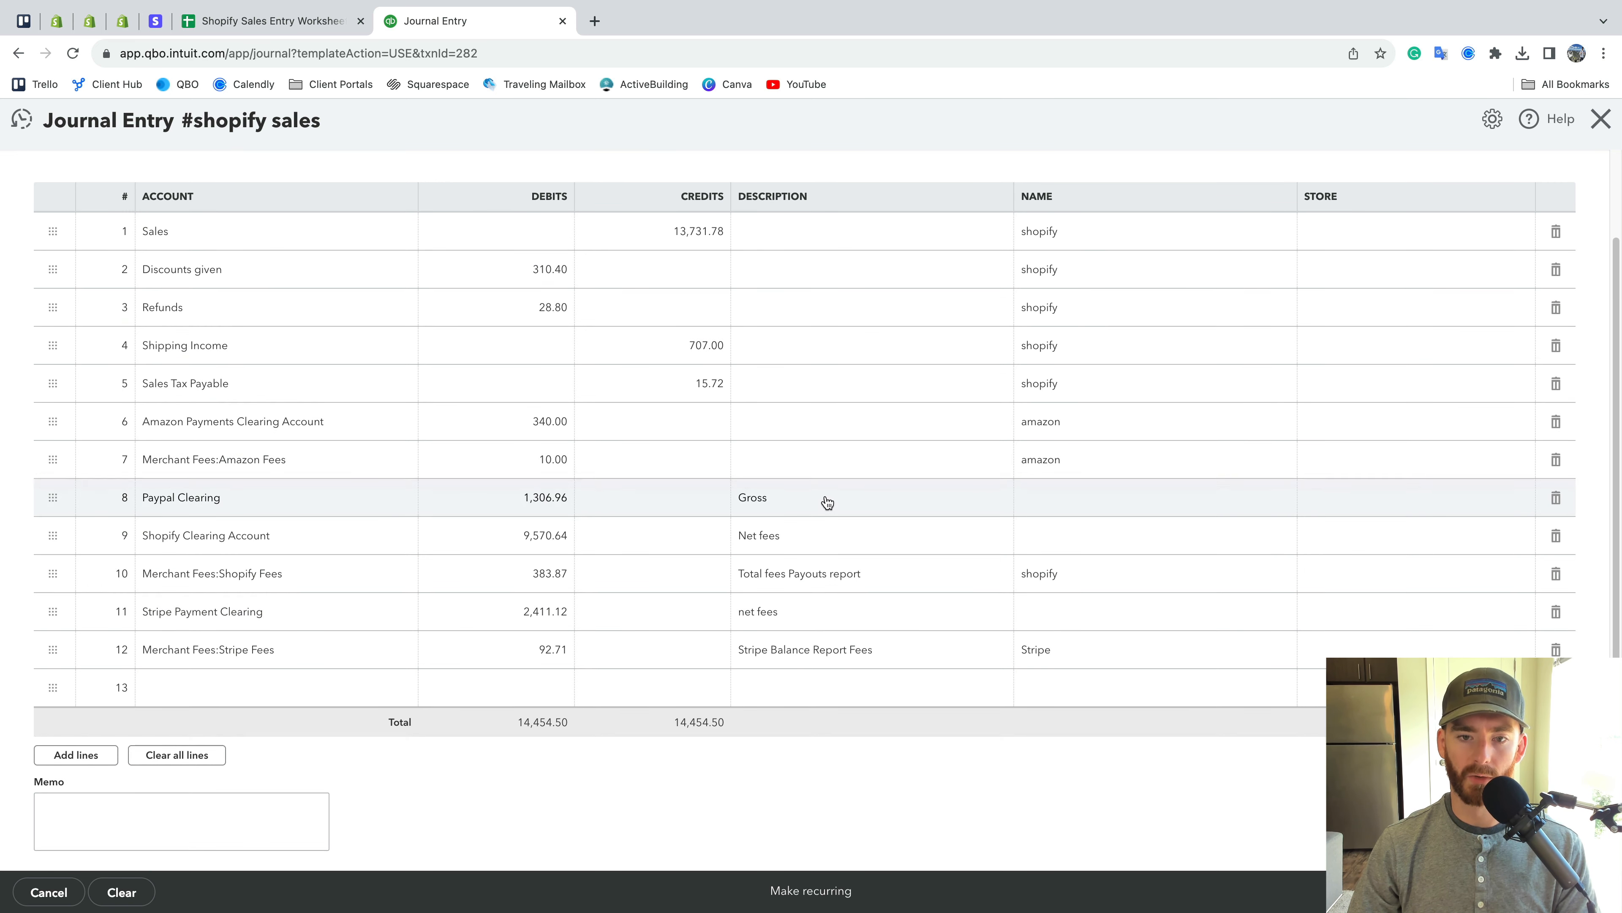
pyautogui.click(826, 499)
pyautogui.press('BackSpace')
pyautogui.click(826, 537)
pyautogui.press('BackSpace')
pyautogui.click(827, 573)
pyautogui.press('BackSpace')
pyautogui.click(827, 611)
pyautogui.press('BackSpace')
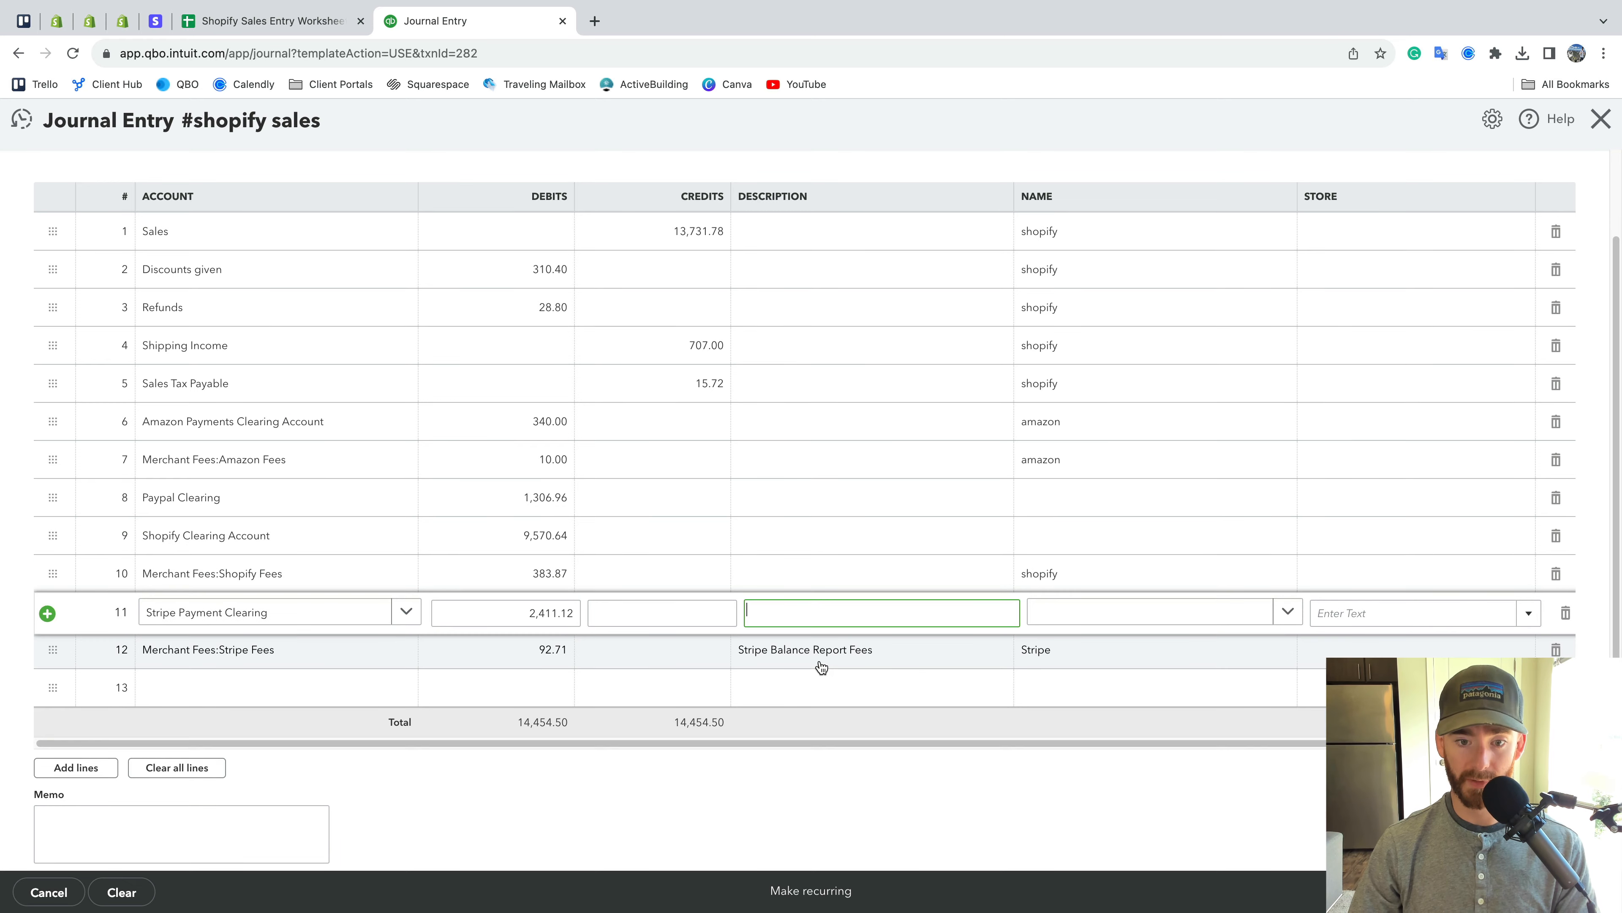
pyautogui.click(827, 649)
pyautogui.press('BackSpace')
pyautogui.click(827, 824)
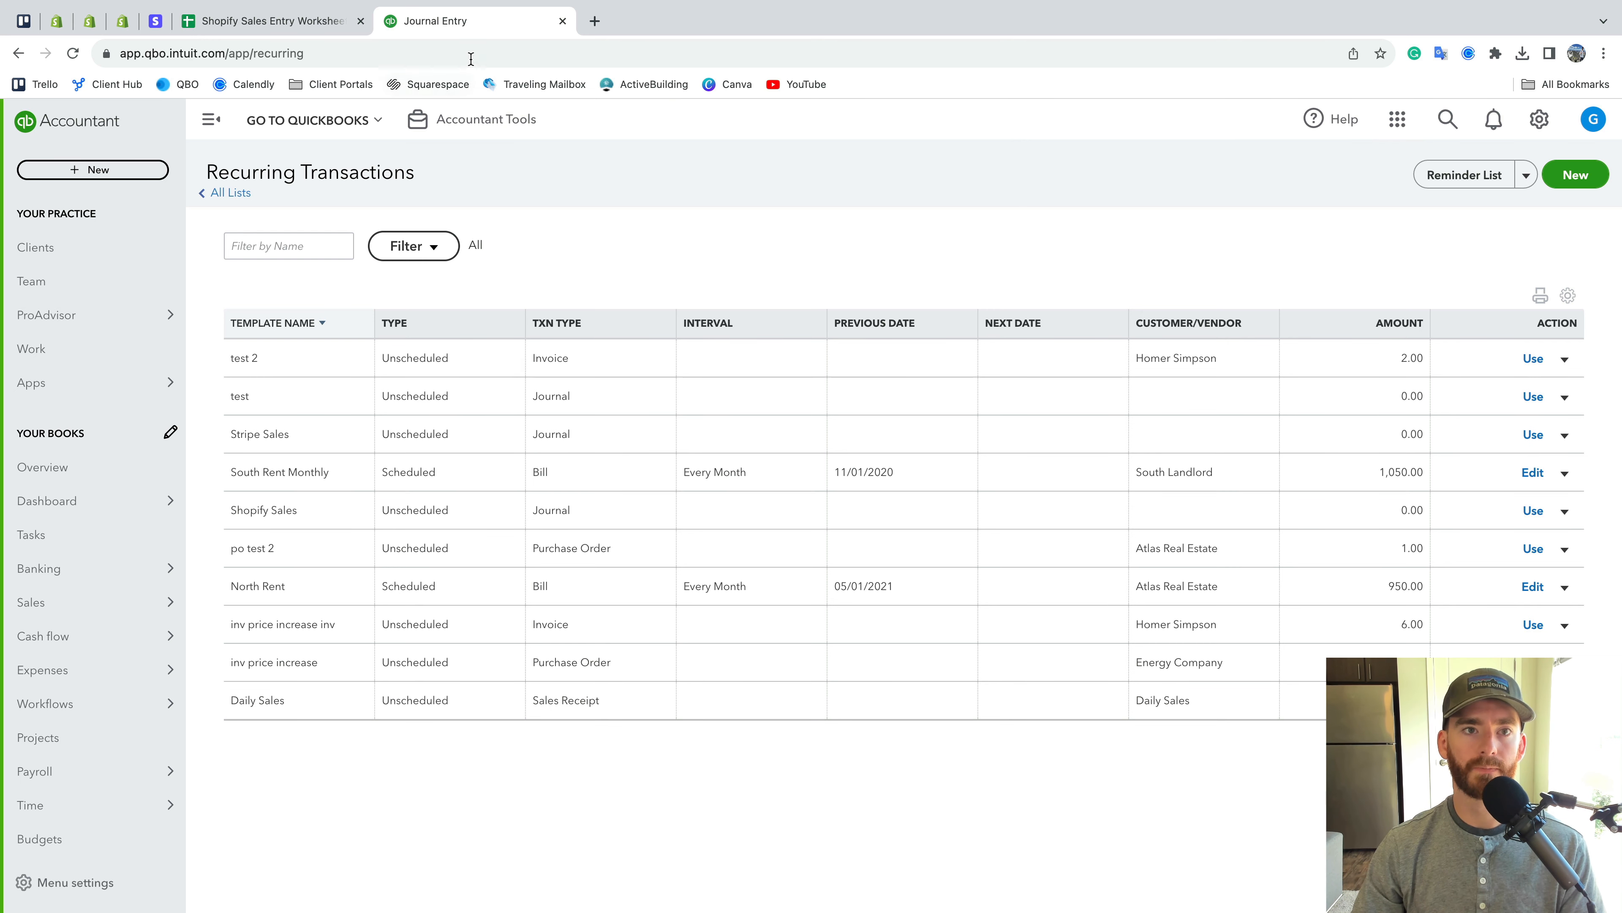
# Duplicate the QuickBooks browser tab and reopen the shopify sales journal entry dated 05/31/2023 in the original one
pyautogui.rightClick(473, 23)
pyautogui.click(550, 140)
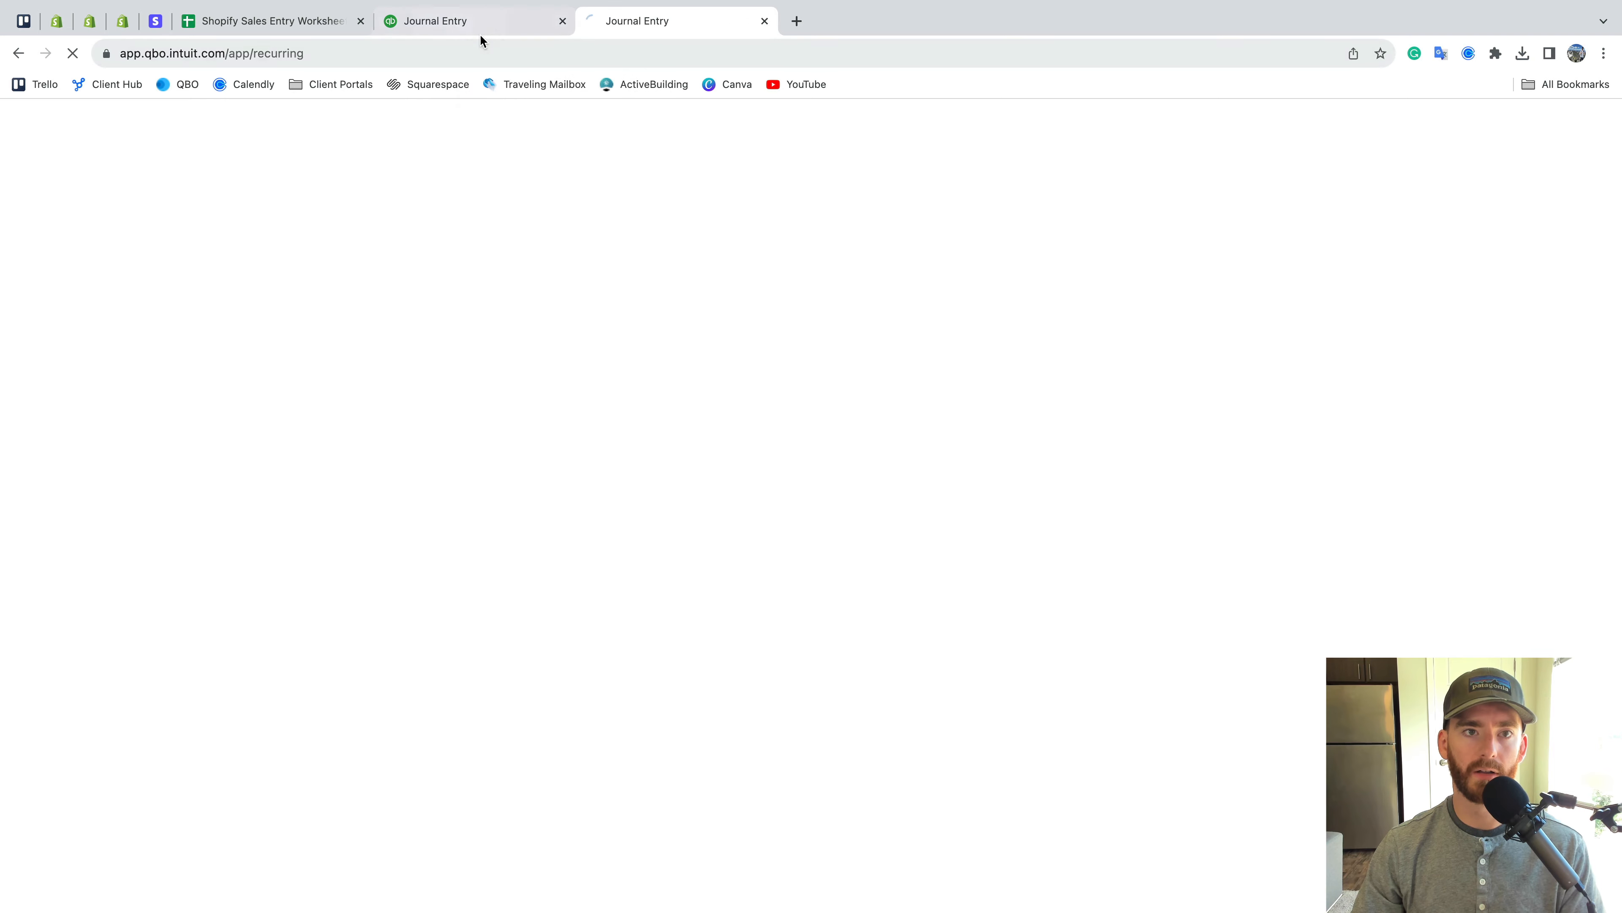
pyautogui.click(1447, 120)
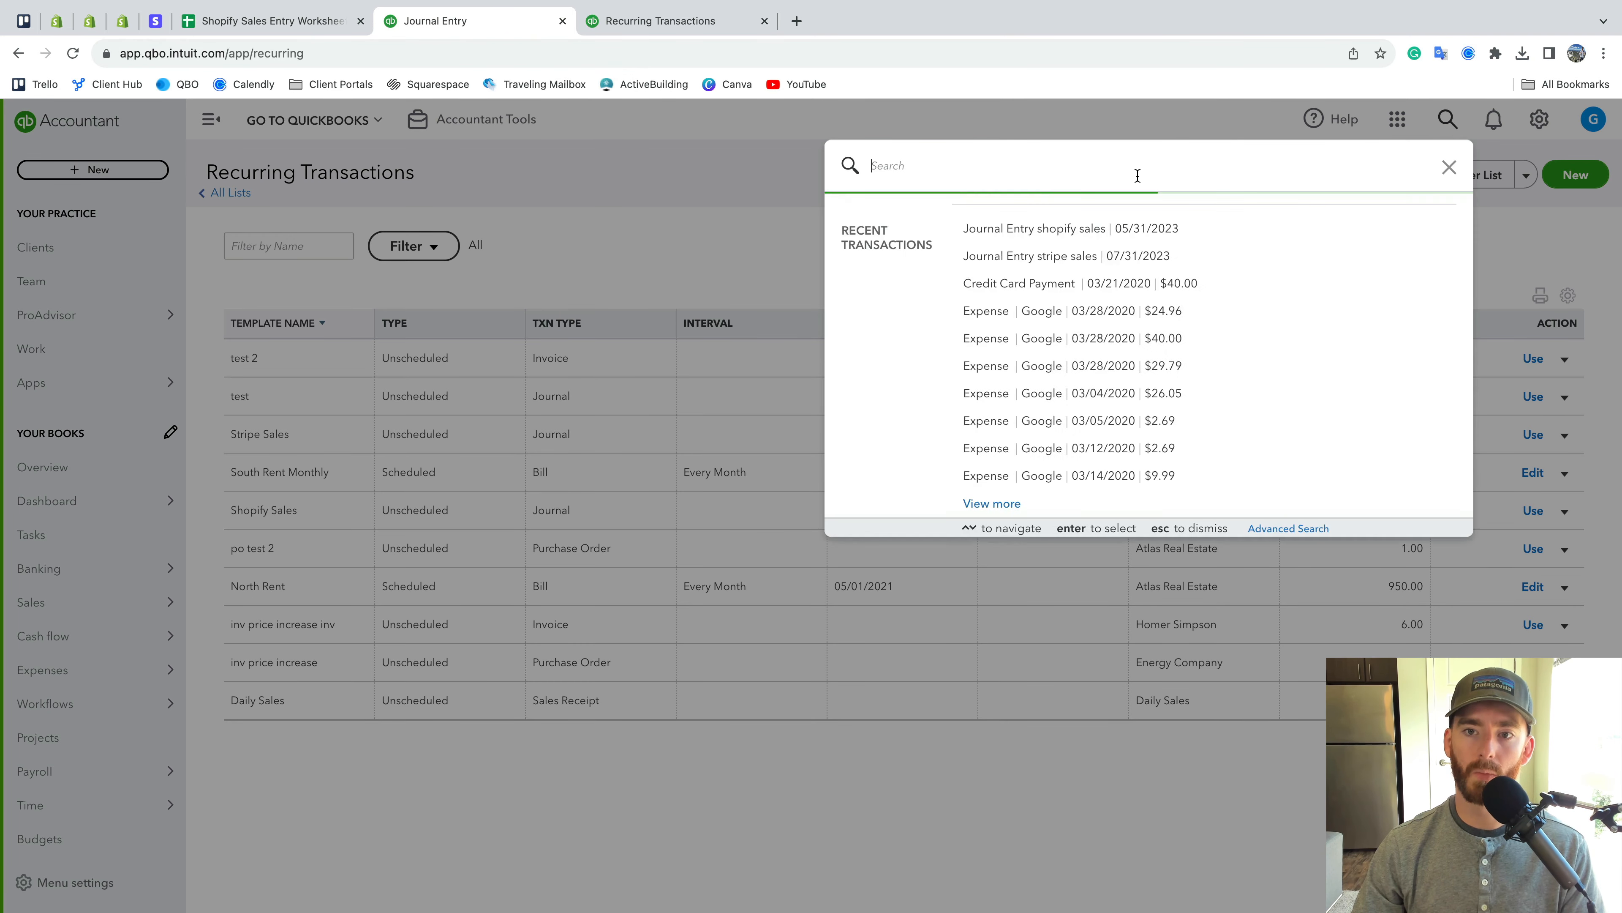
pyautogui.click(1083, 361)
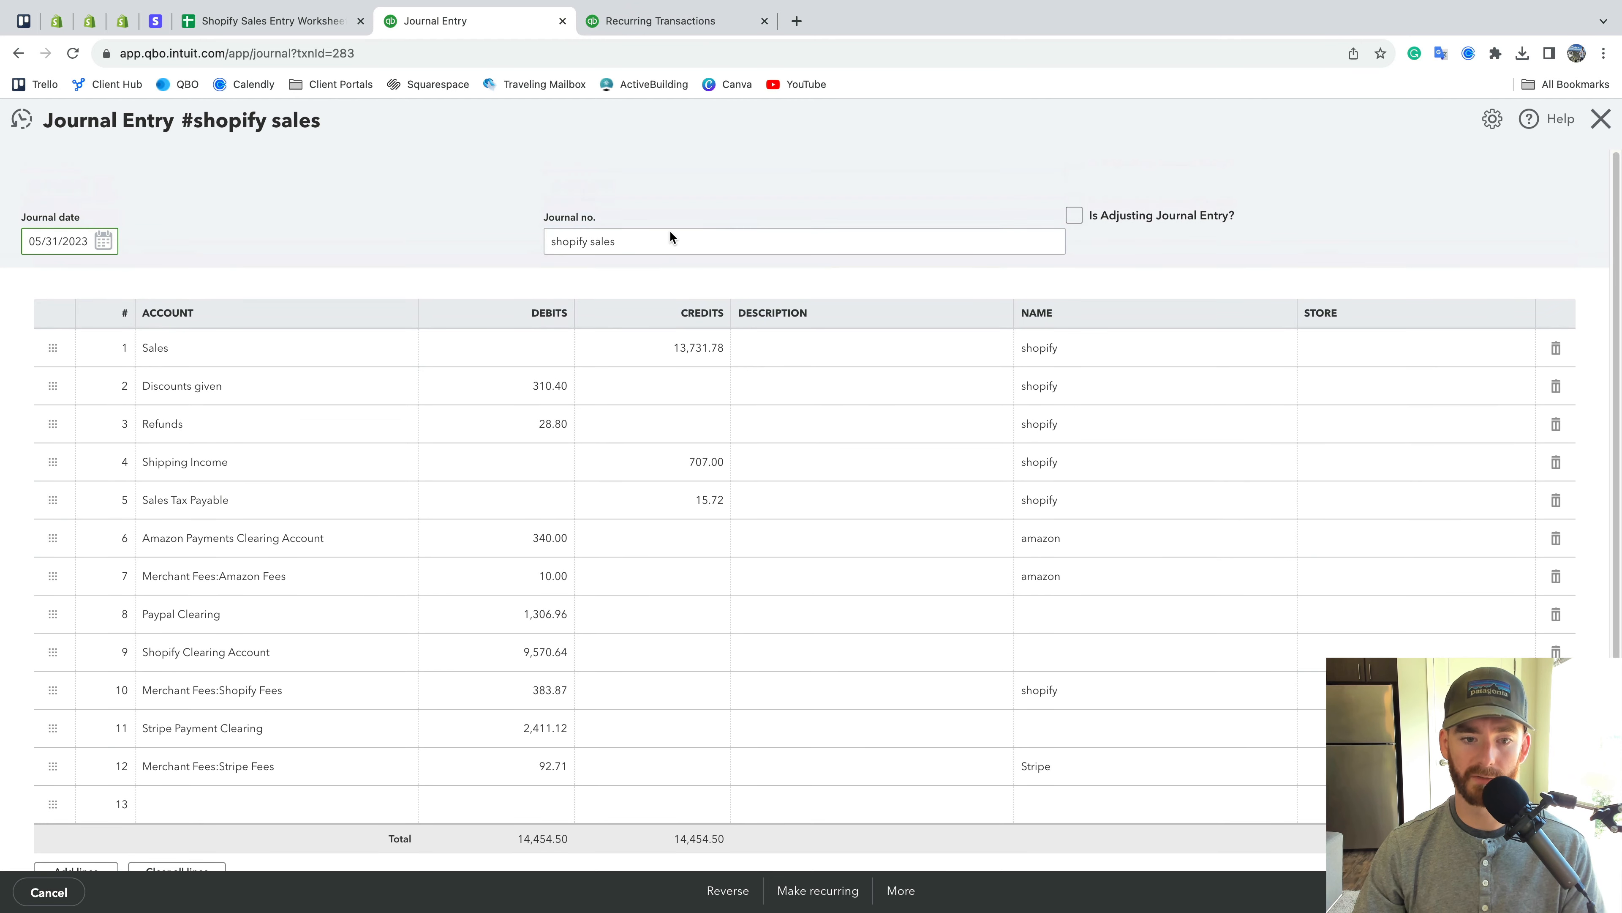
# In the duplicate QuickBooks tab, open the shopify sales entry of 5/31/23 and run its transaction journal report
pyautogui.click(664, 20)
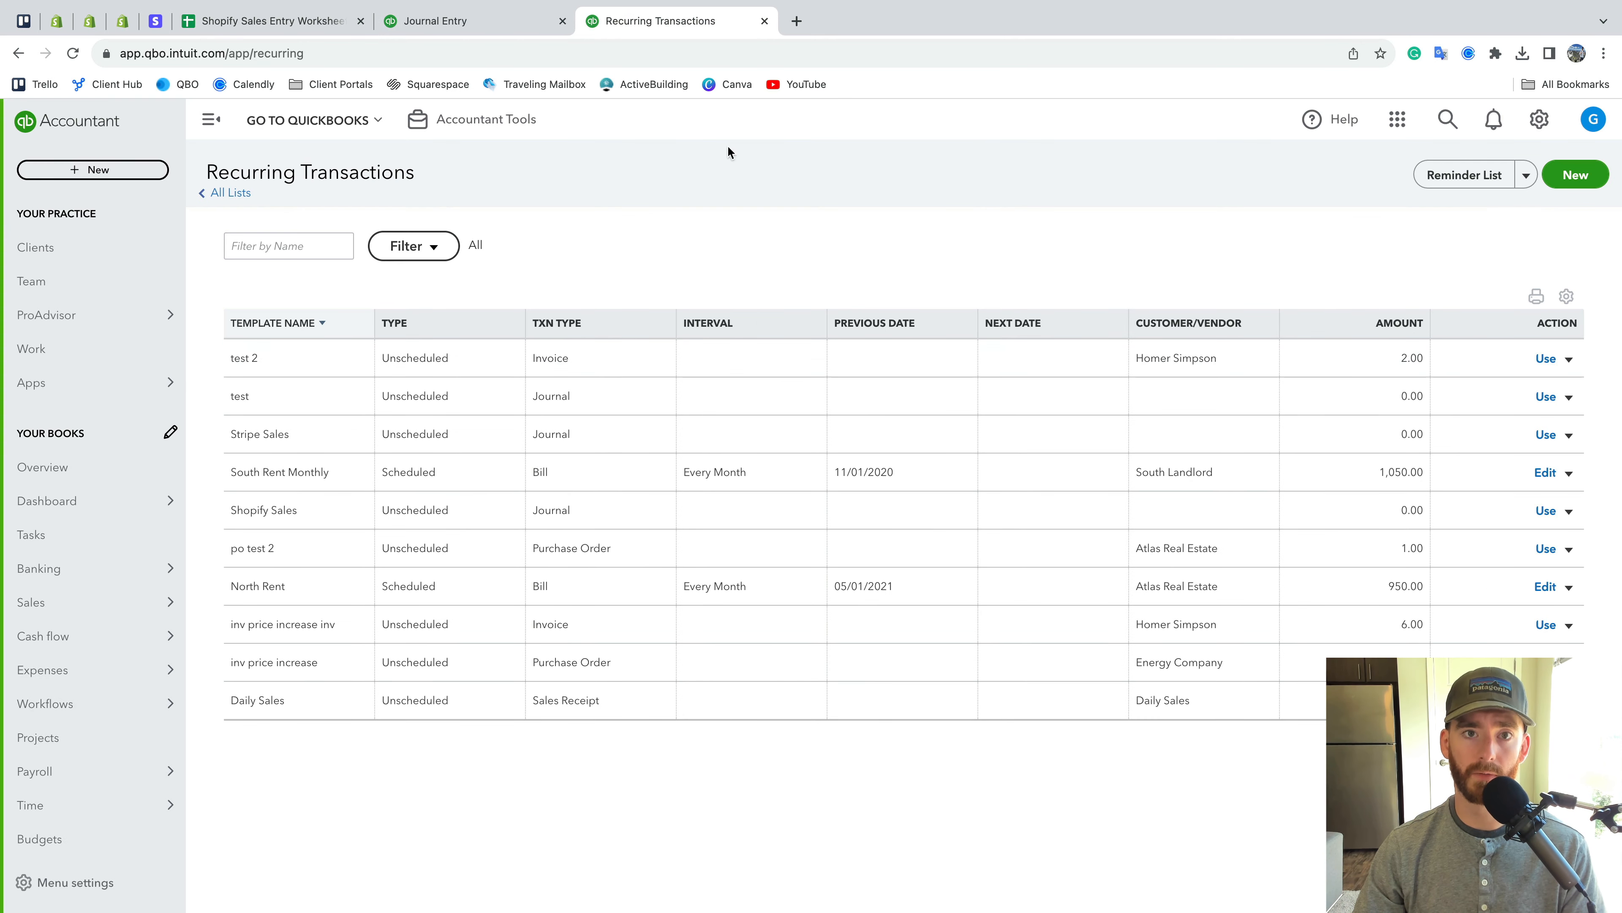
pyautogui.click(486, 26)
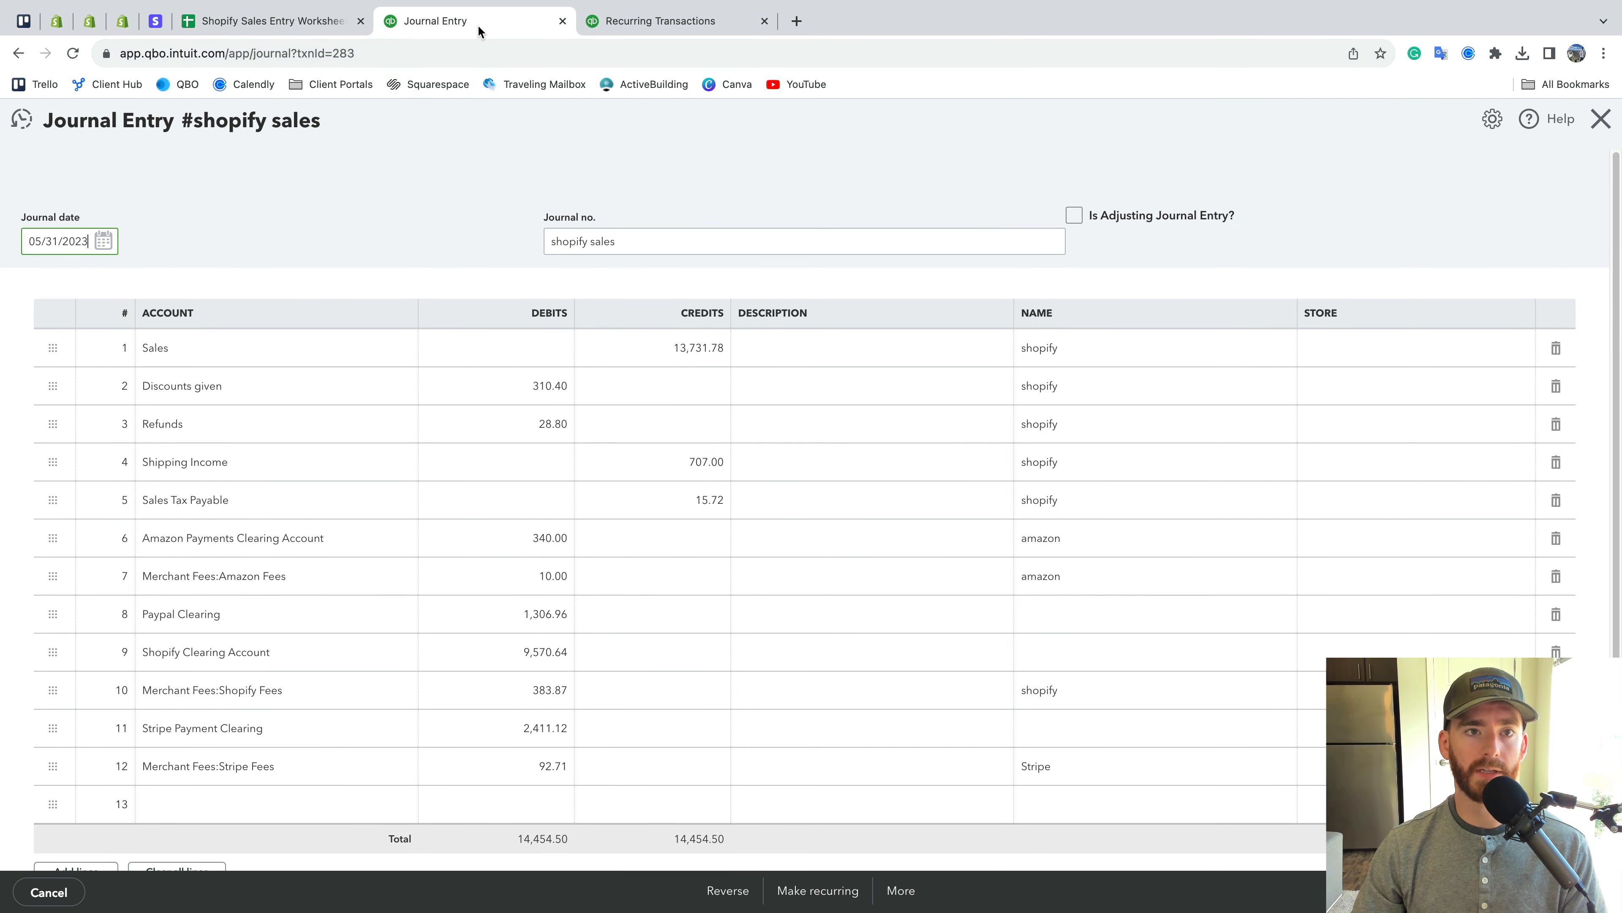
pyautogui.click(637, 23)
pyautogui.click(1448, 120)
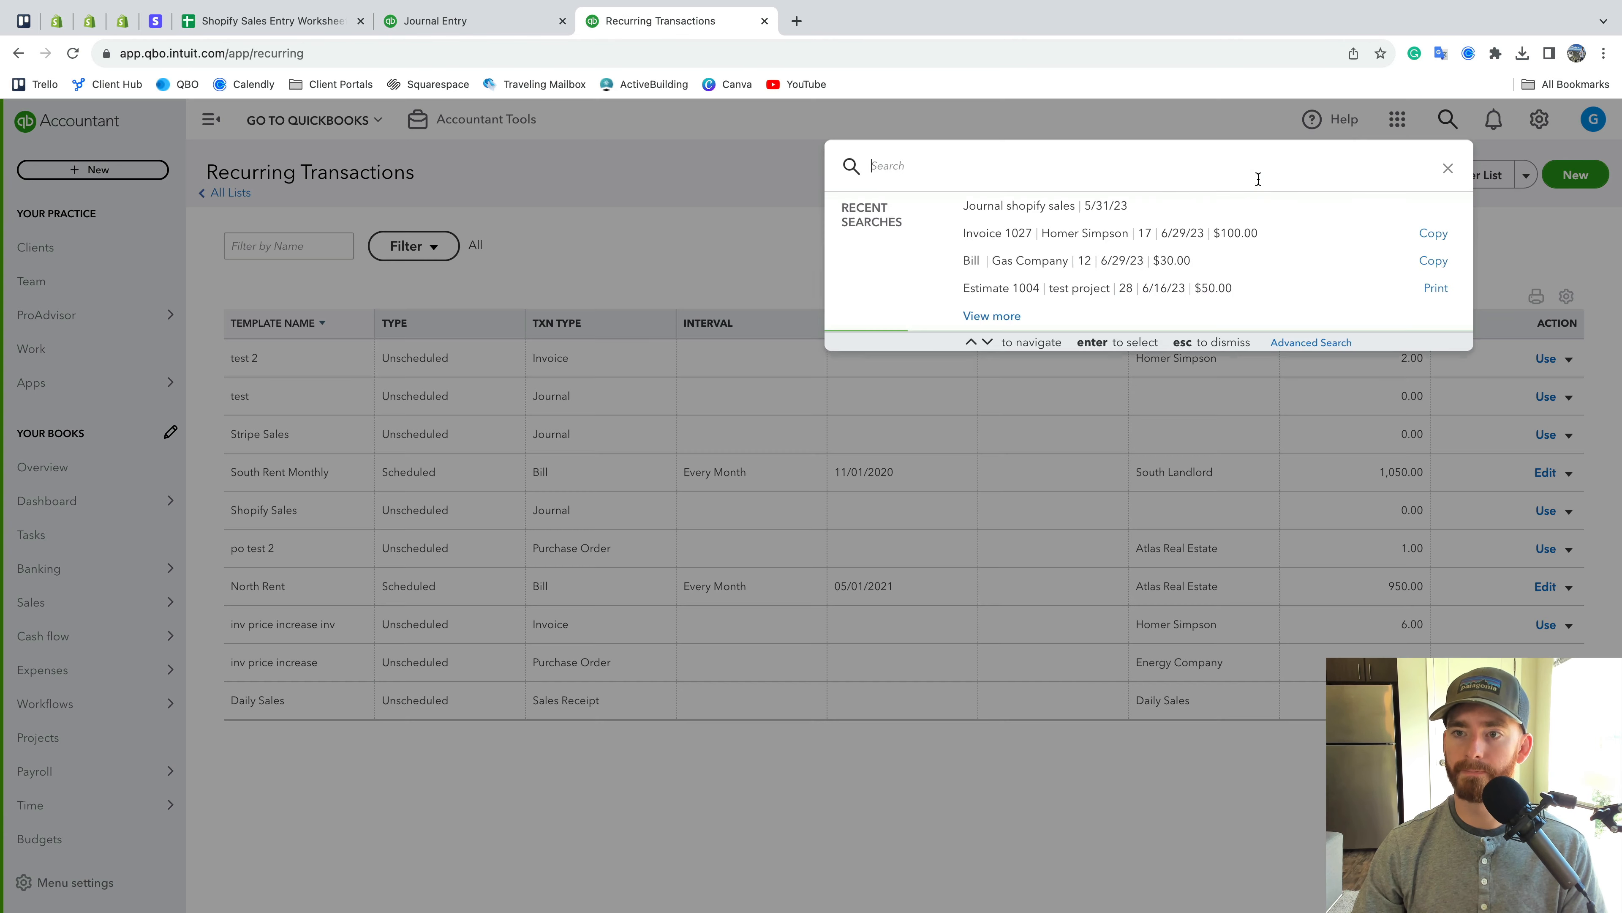
pyautogui.click(1020, 205)
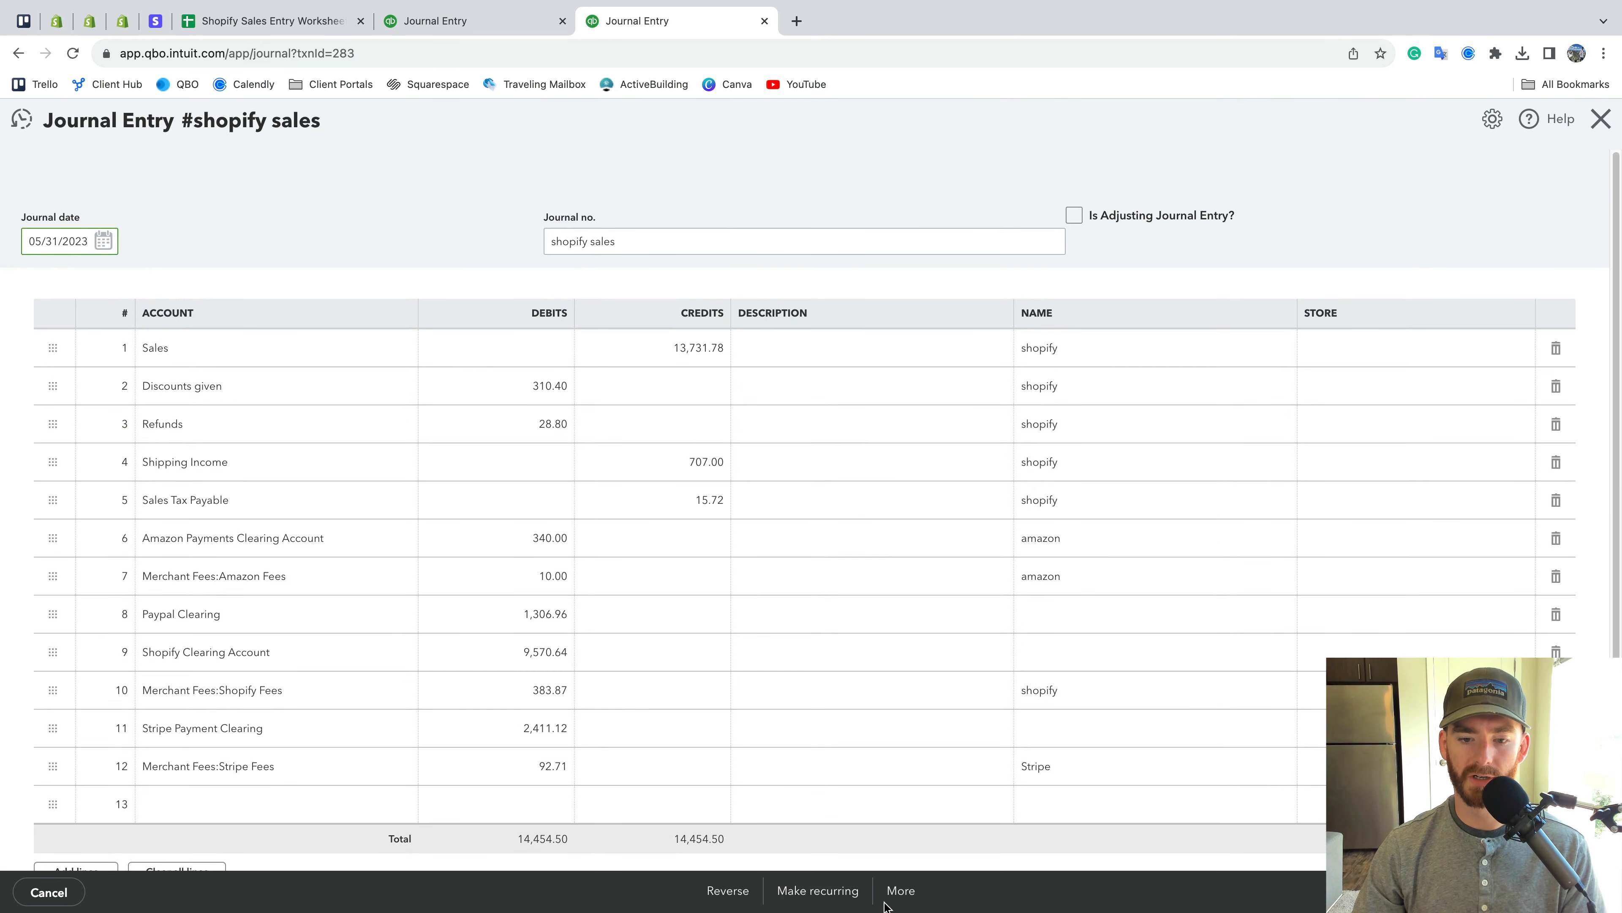
pyautogui.click(902, 890)
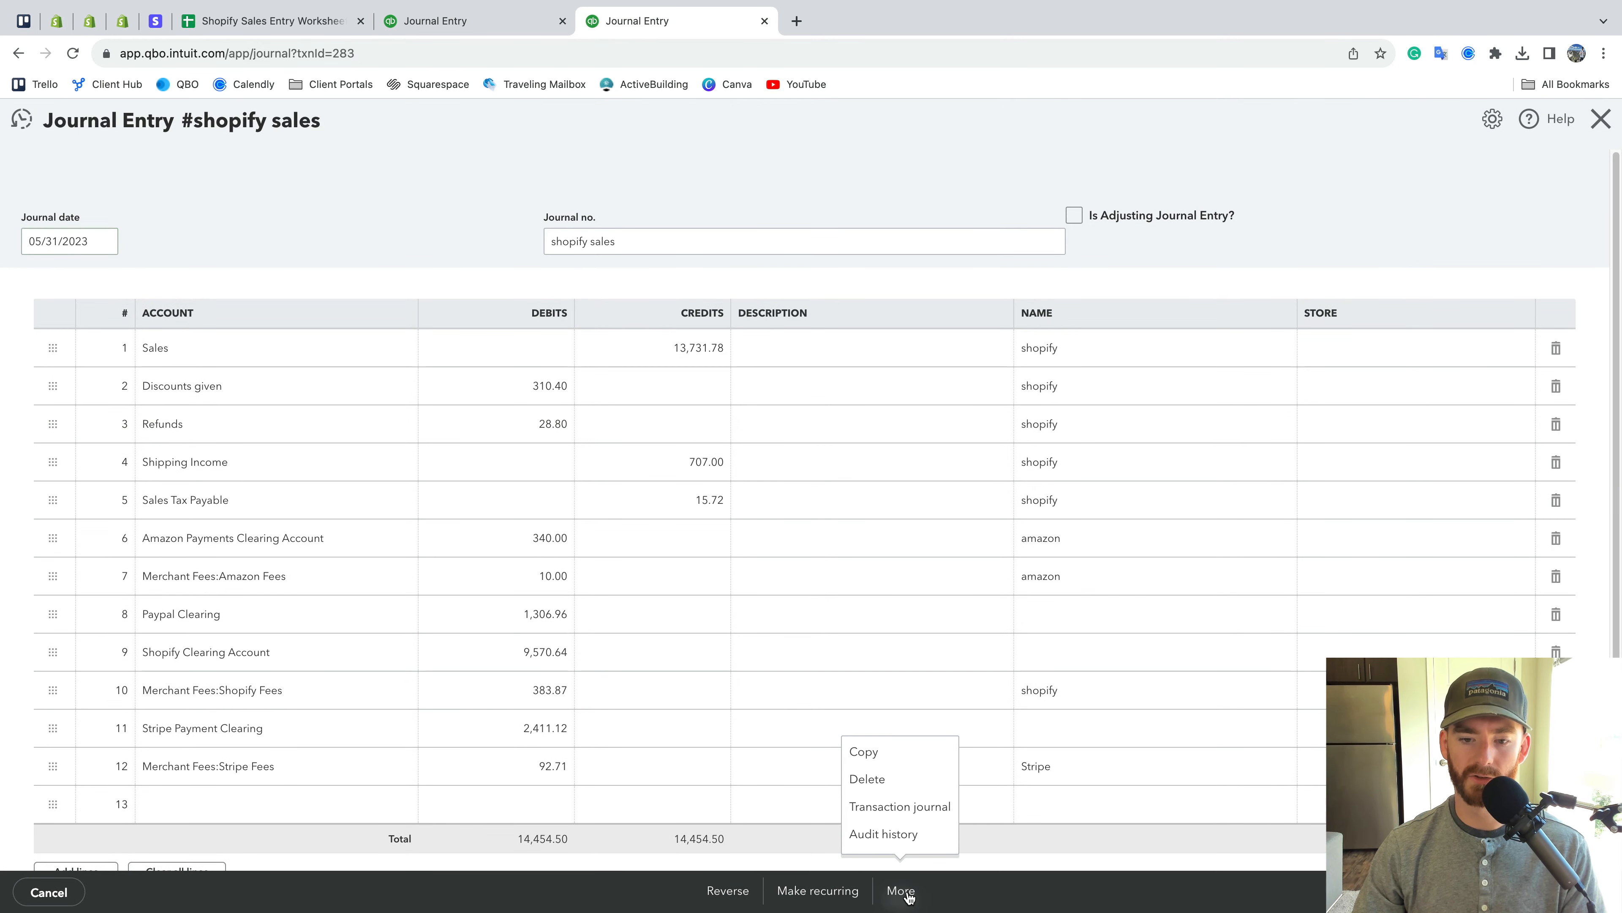
pyautogui.click(895, 805)
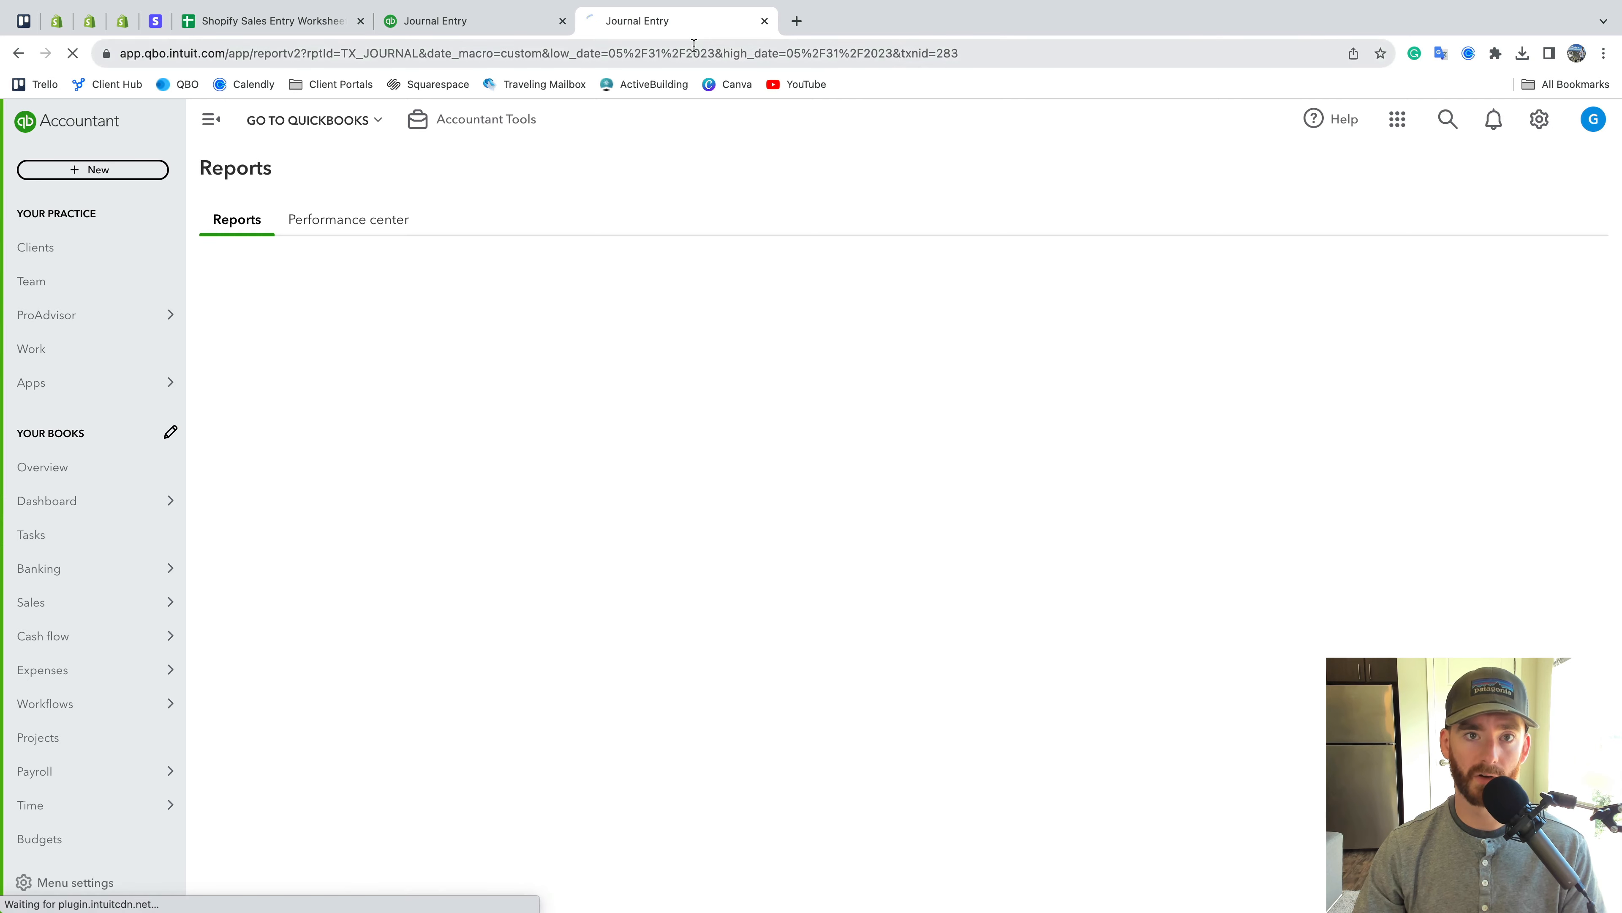
# Switch the Transaction Drilldown Journal report to the classic view and dismiss the dialog over it
pyautogui.click(304, 23)
pyautogui.click(472, 478)
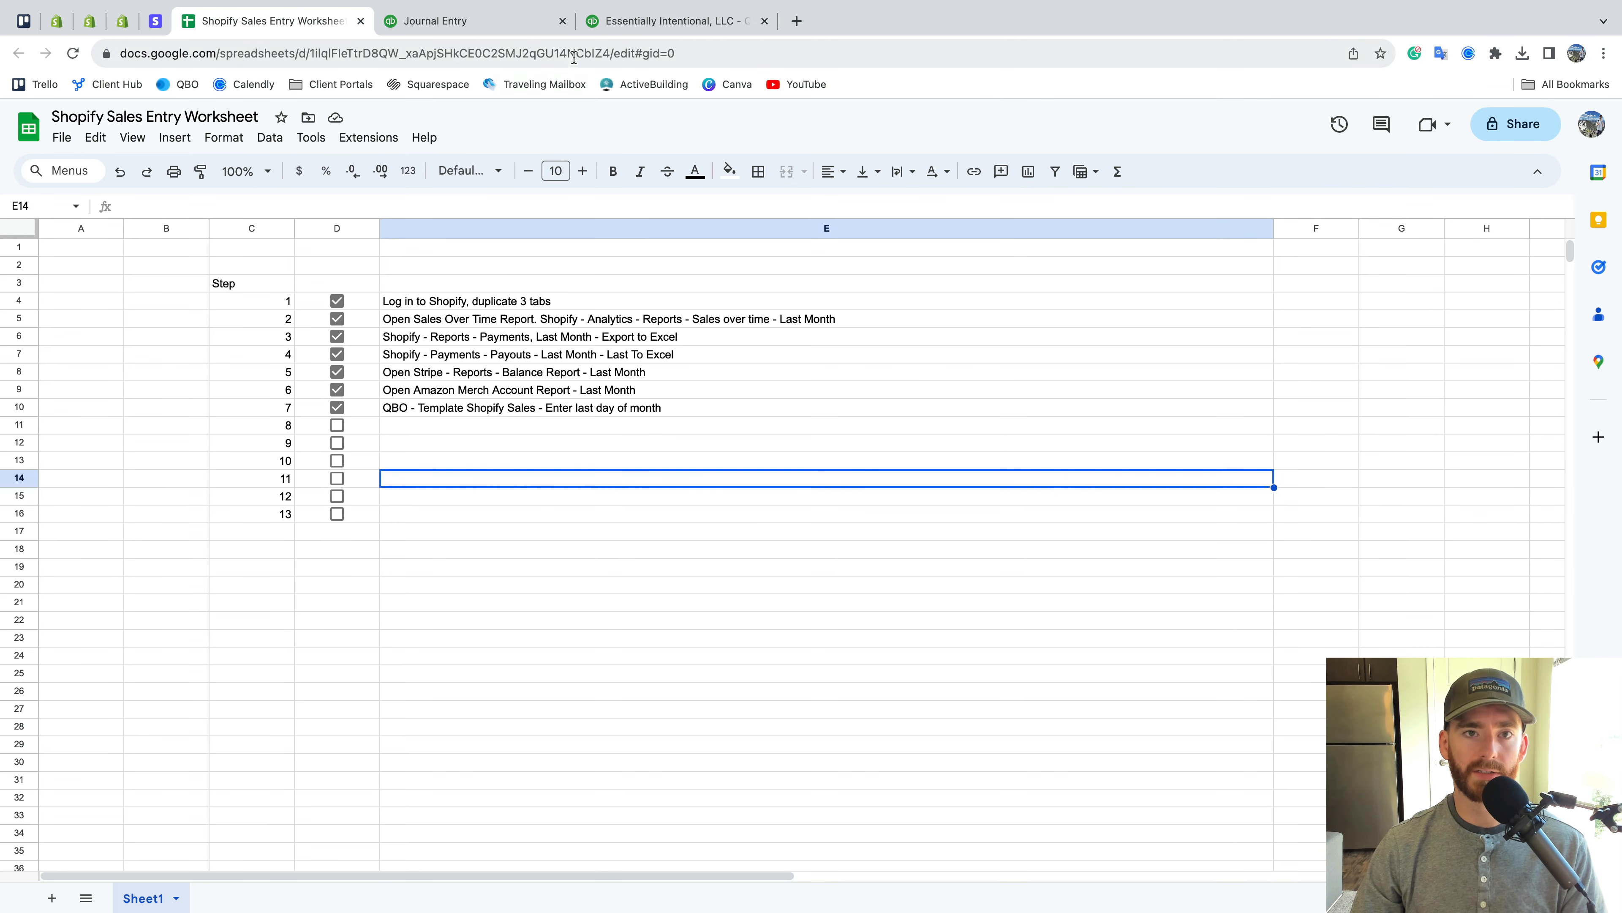
pyautogui.click(639, 21)
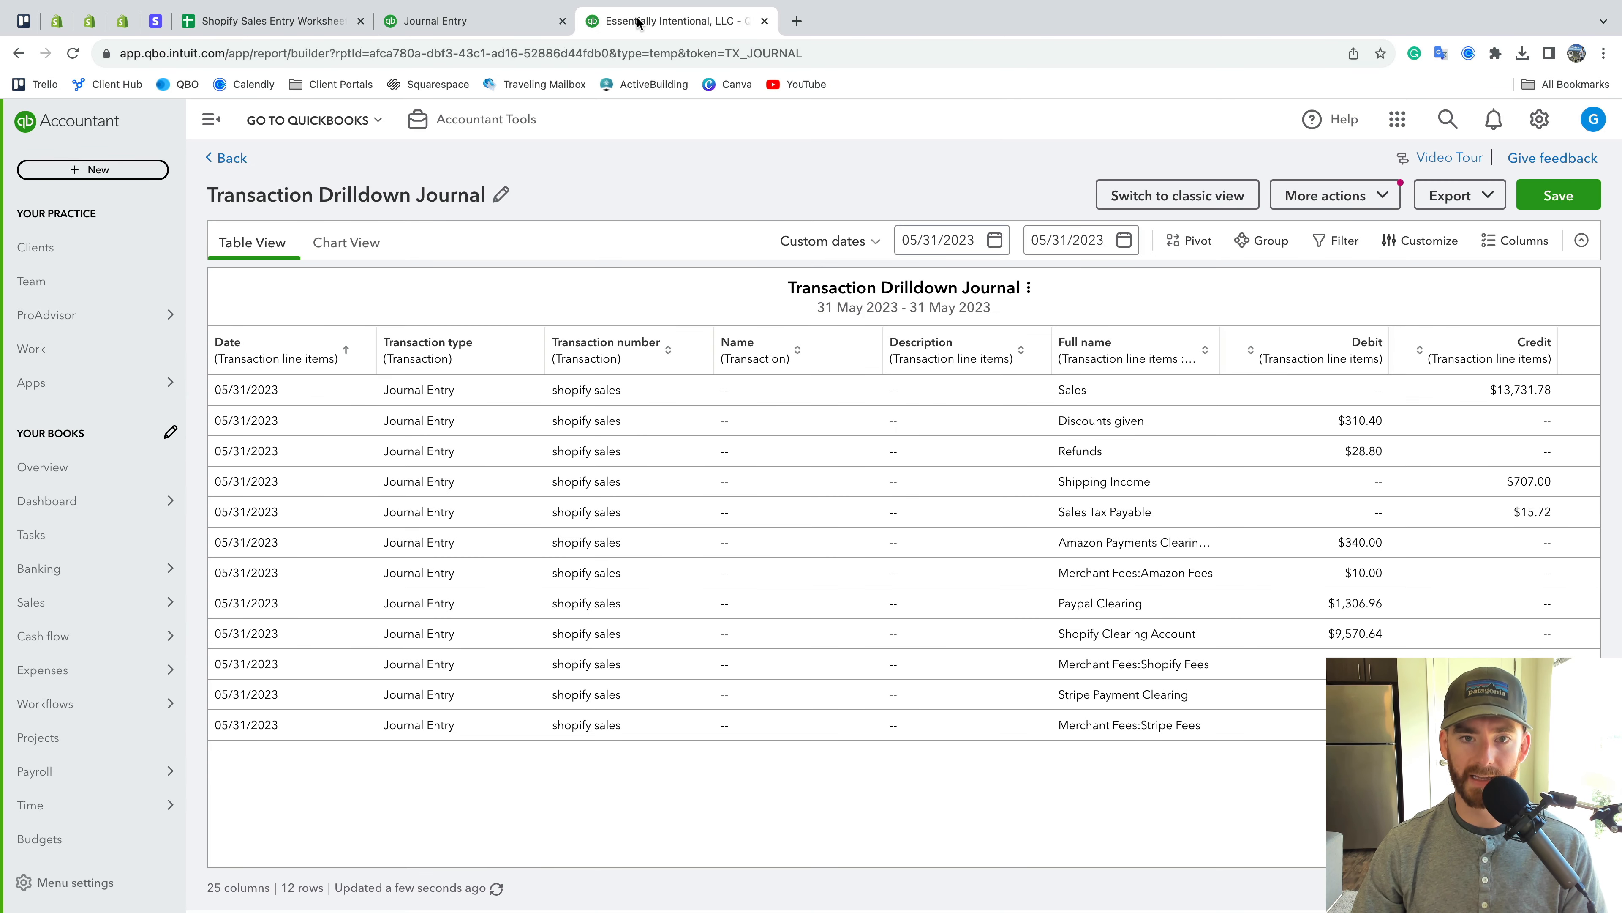
pyautogui.click(1223, 202)
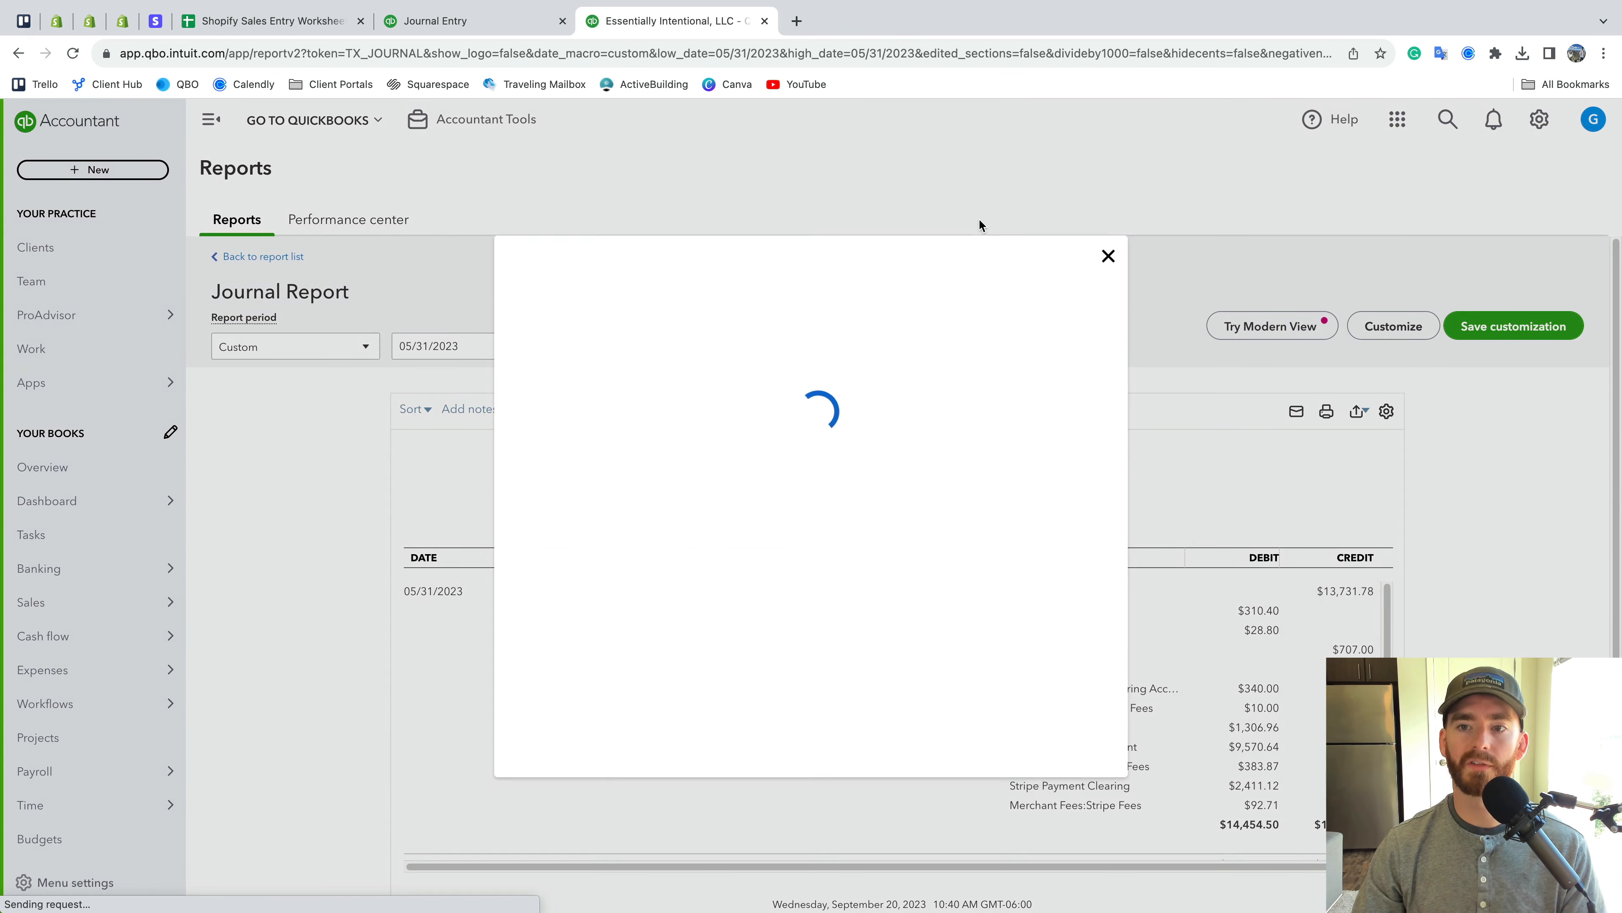
pyautogui.click(1107, 254)
# Review the shopify sales journal entry's lines alongside Shopify's May 2023 sales over time and payouts reports
pyautogui.click(447, 22)
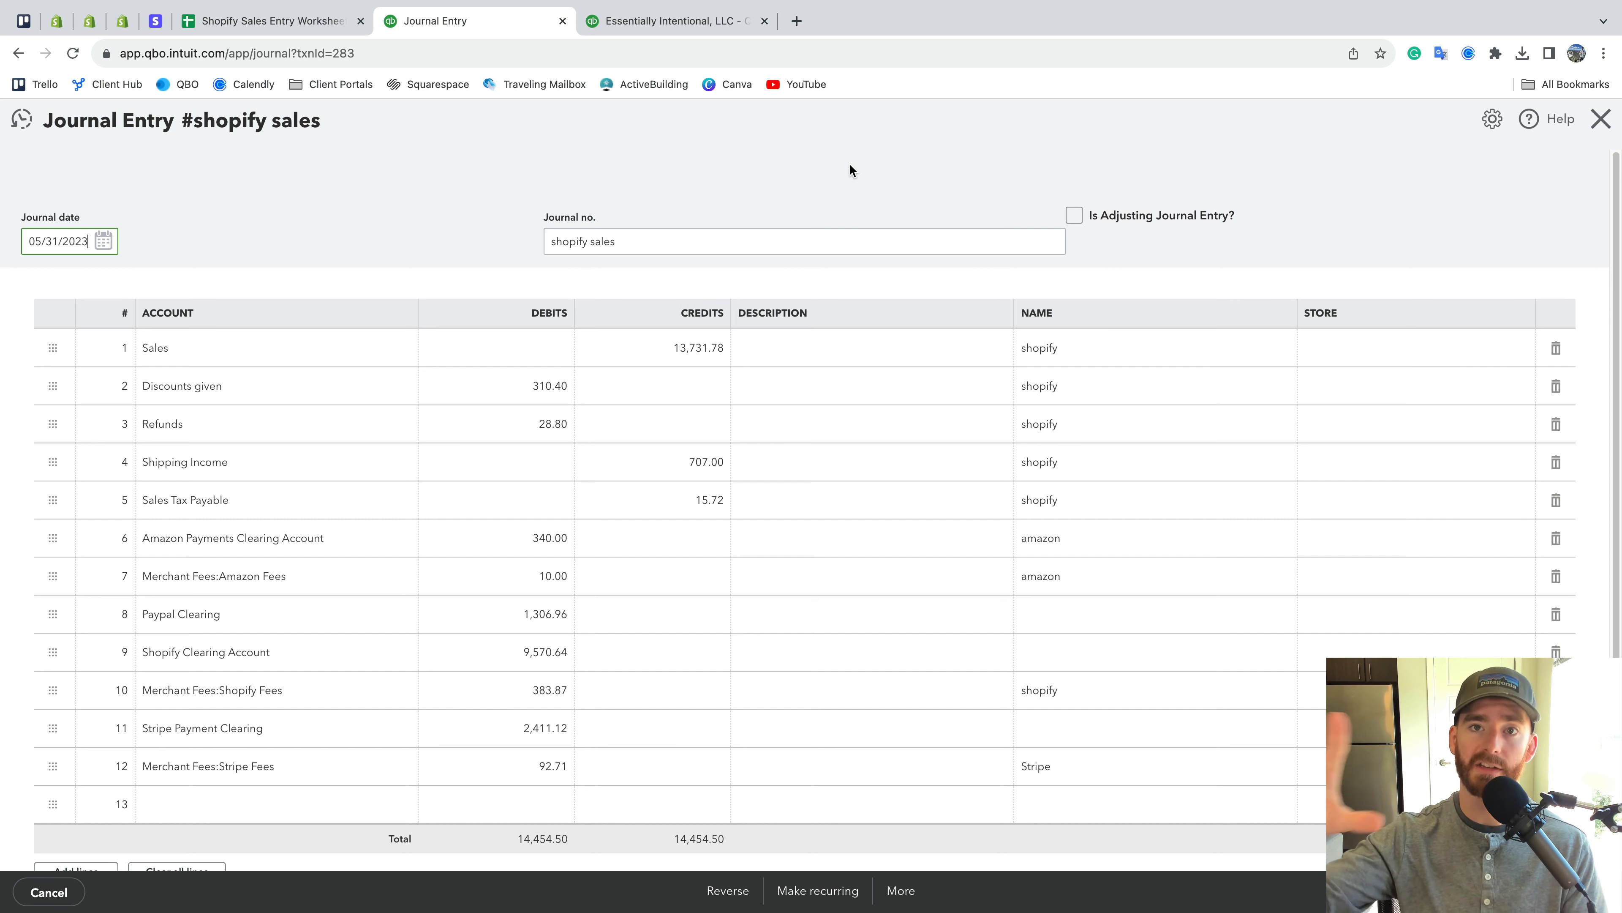
pyautogui.scroll(-2, 490, 262)
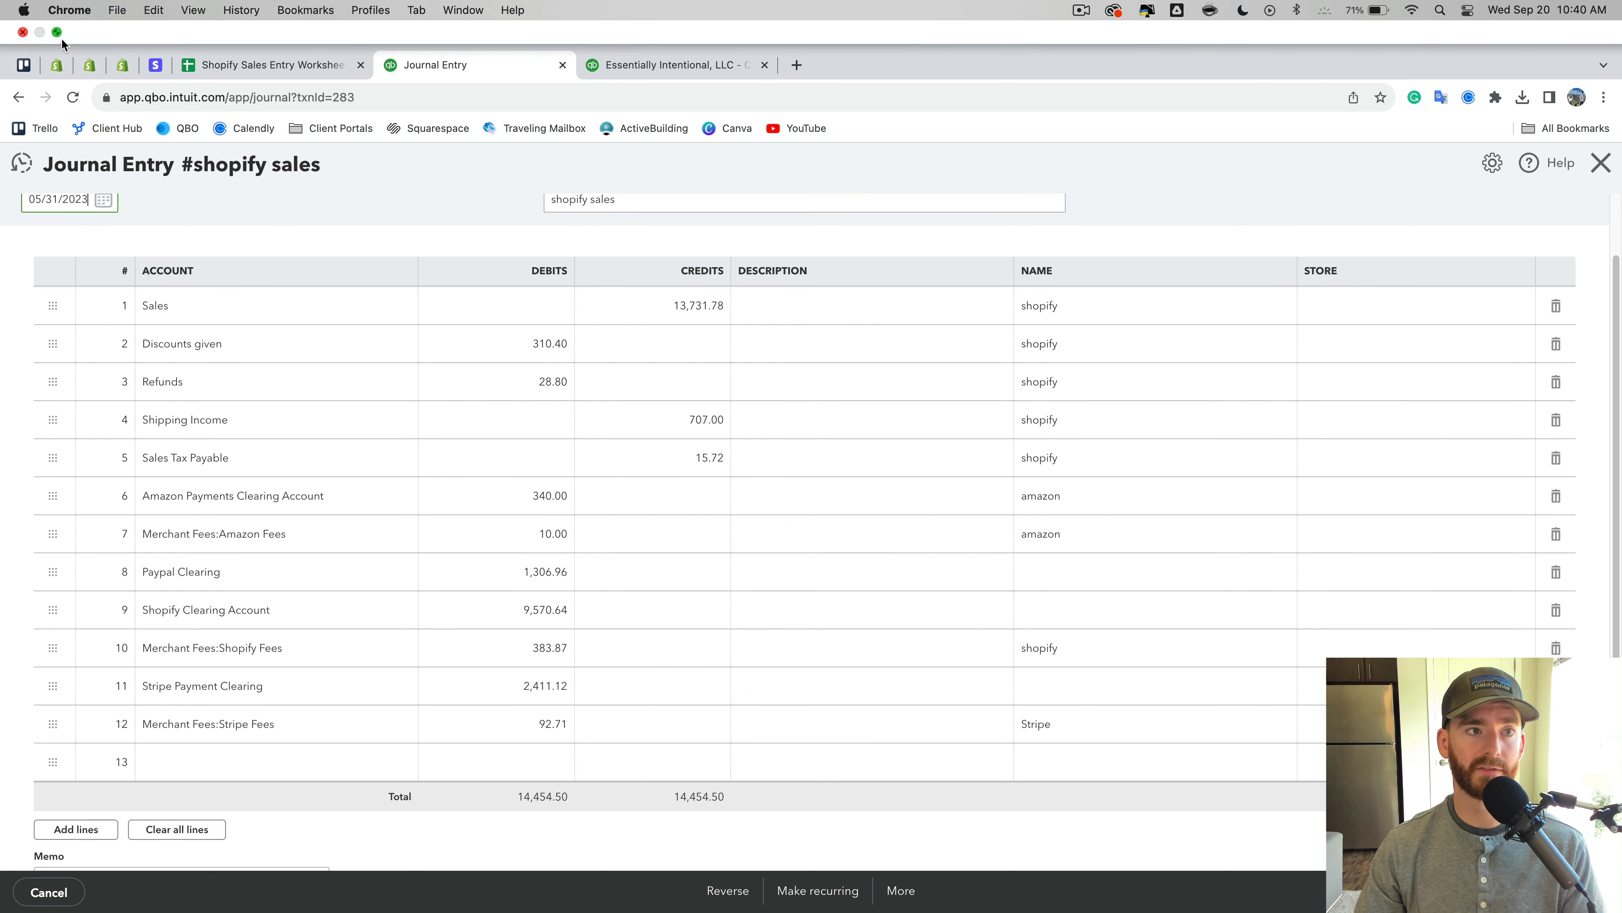
pyautogui.click(56, 21)
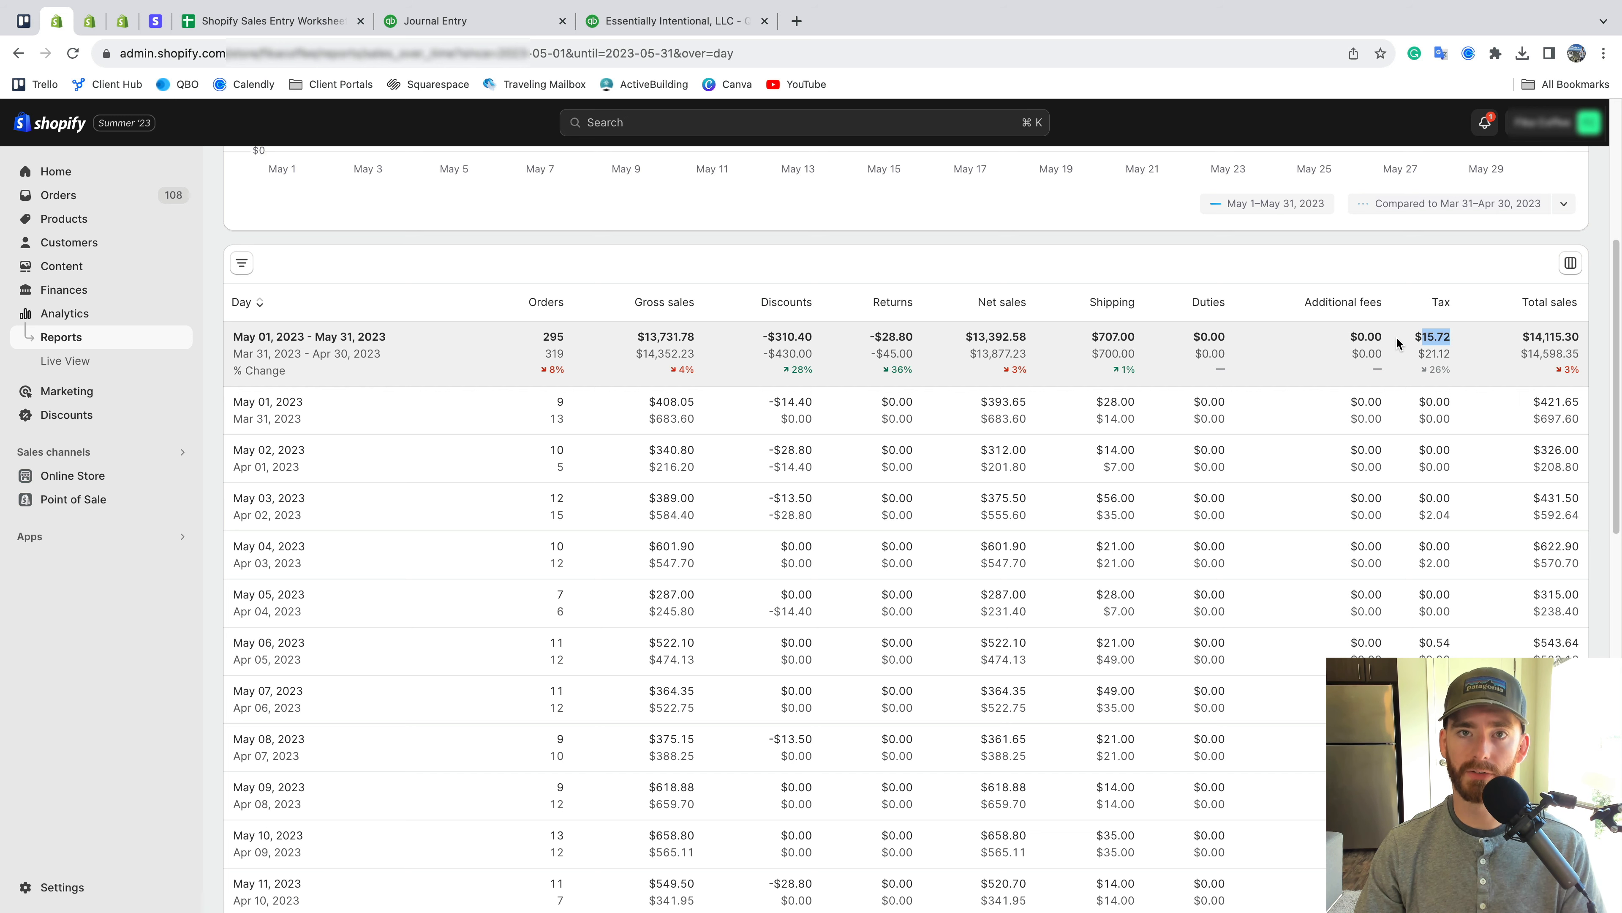
pyautogui.click(675, 26)
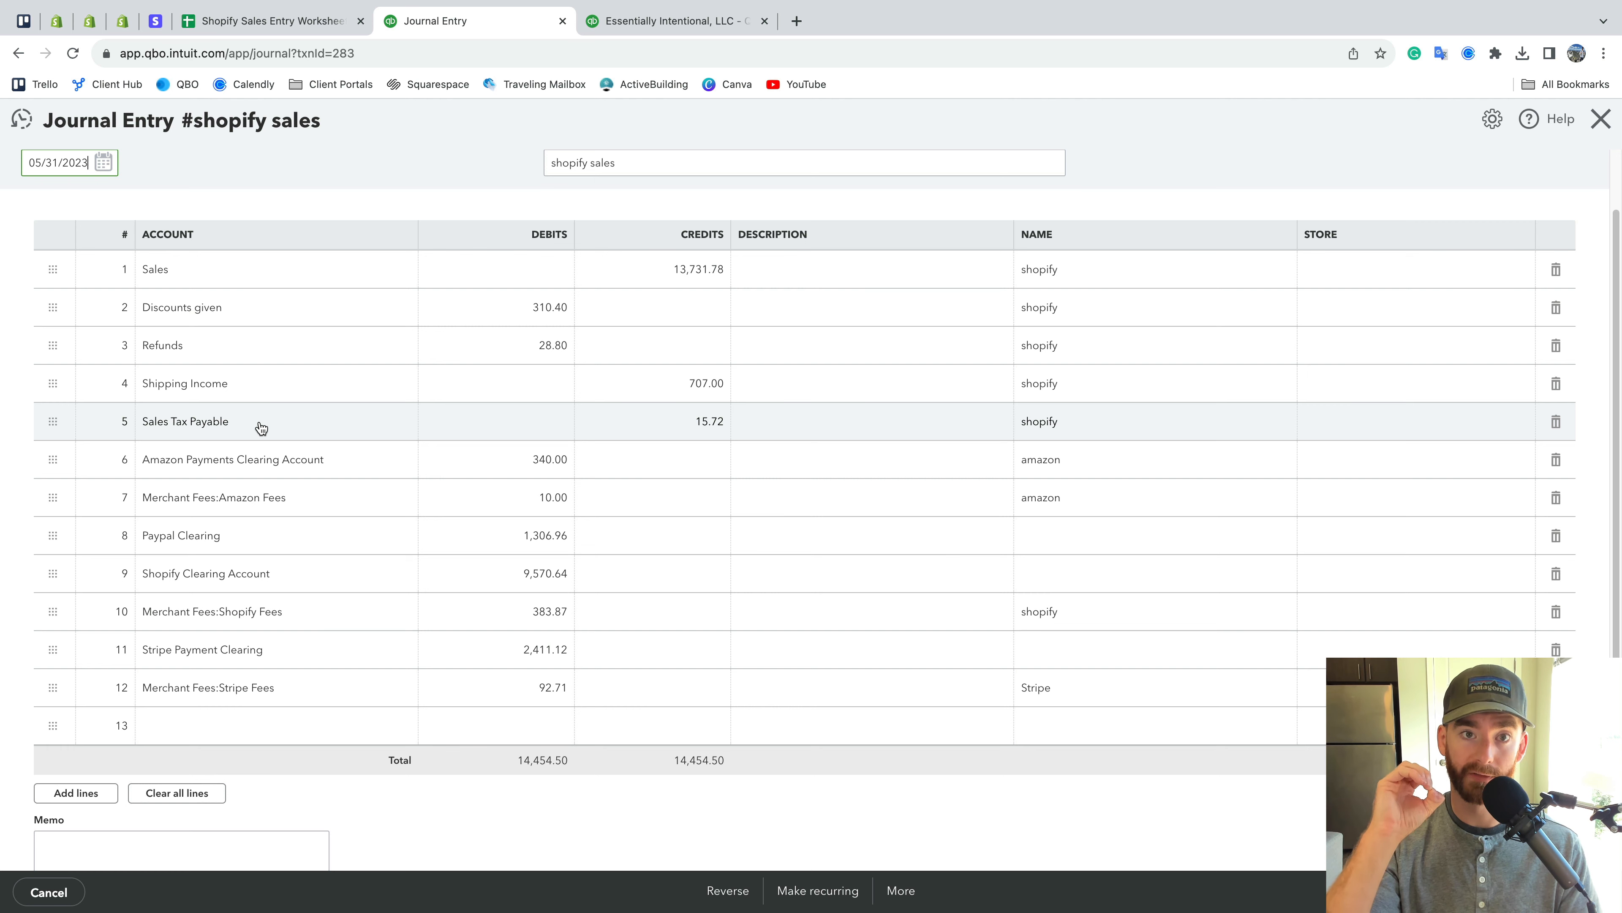
pyautogui.scroll(-1, 261, 427)
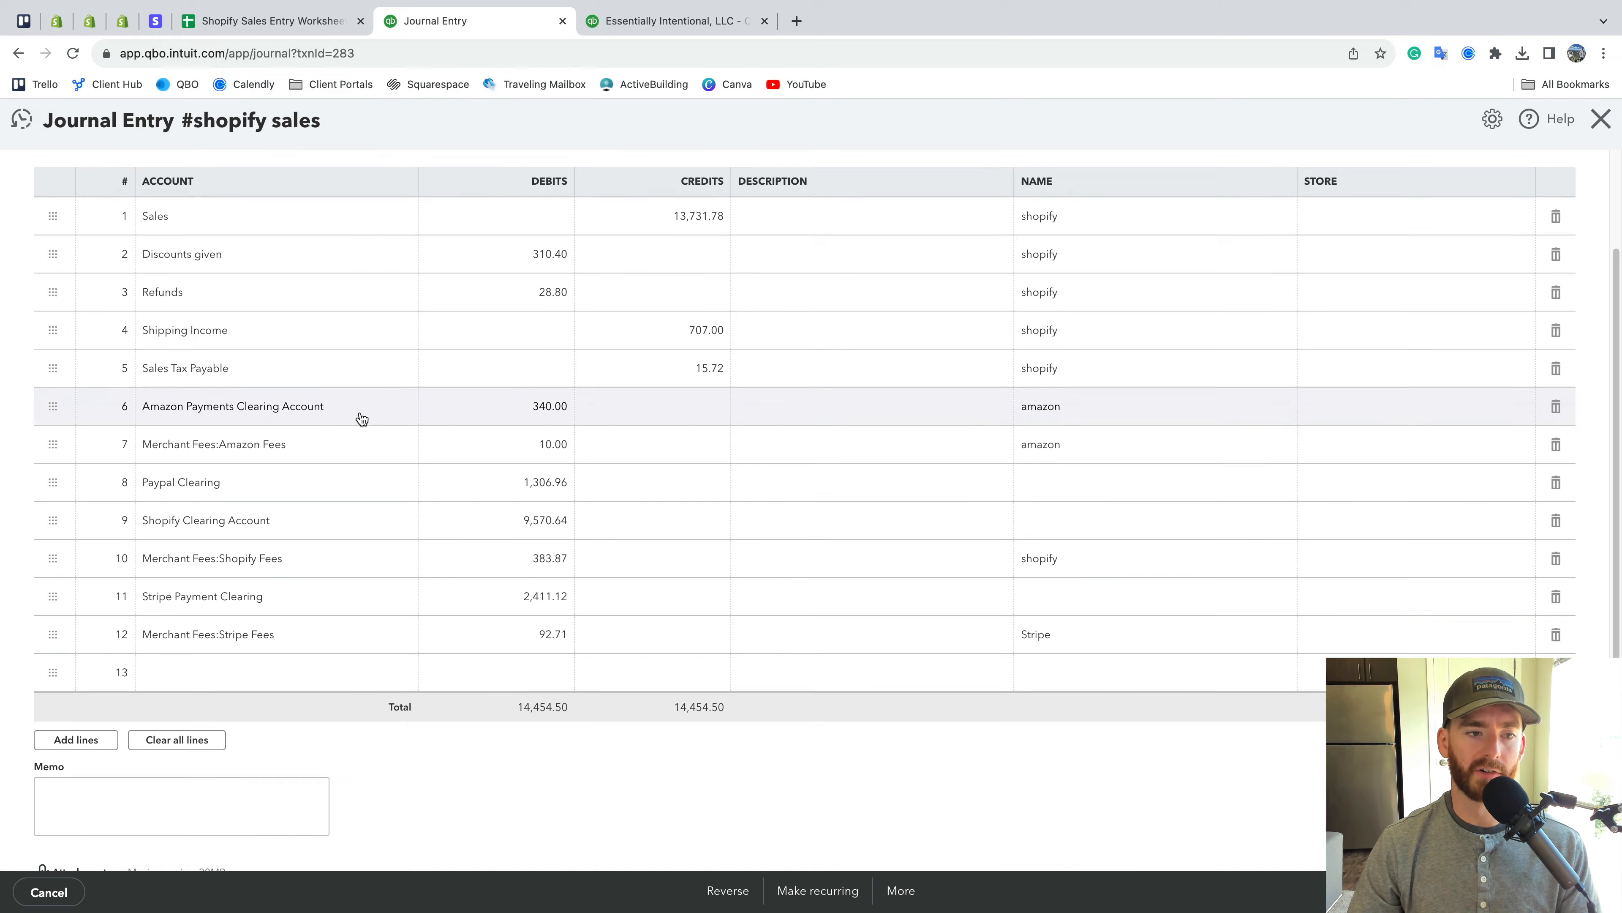
pyautogui.scroll(-1, 367, 412)
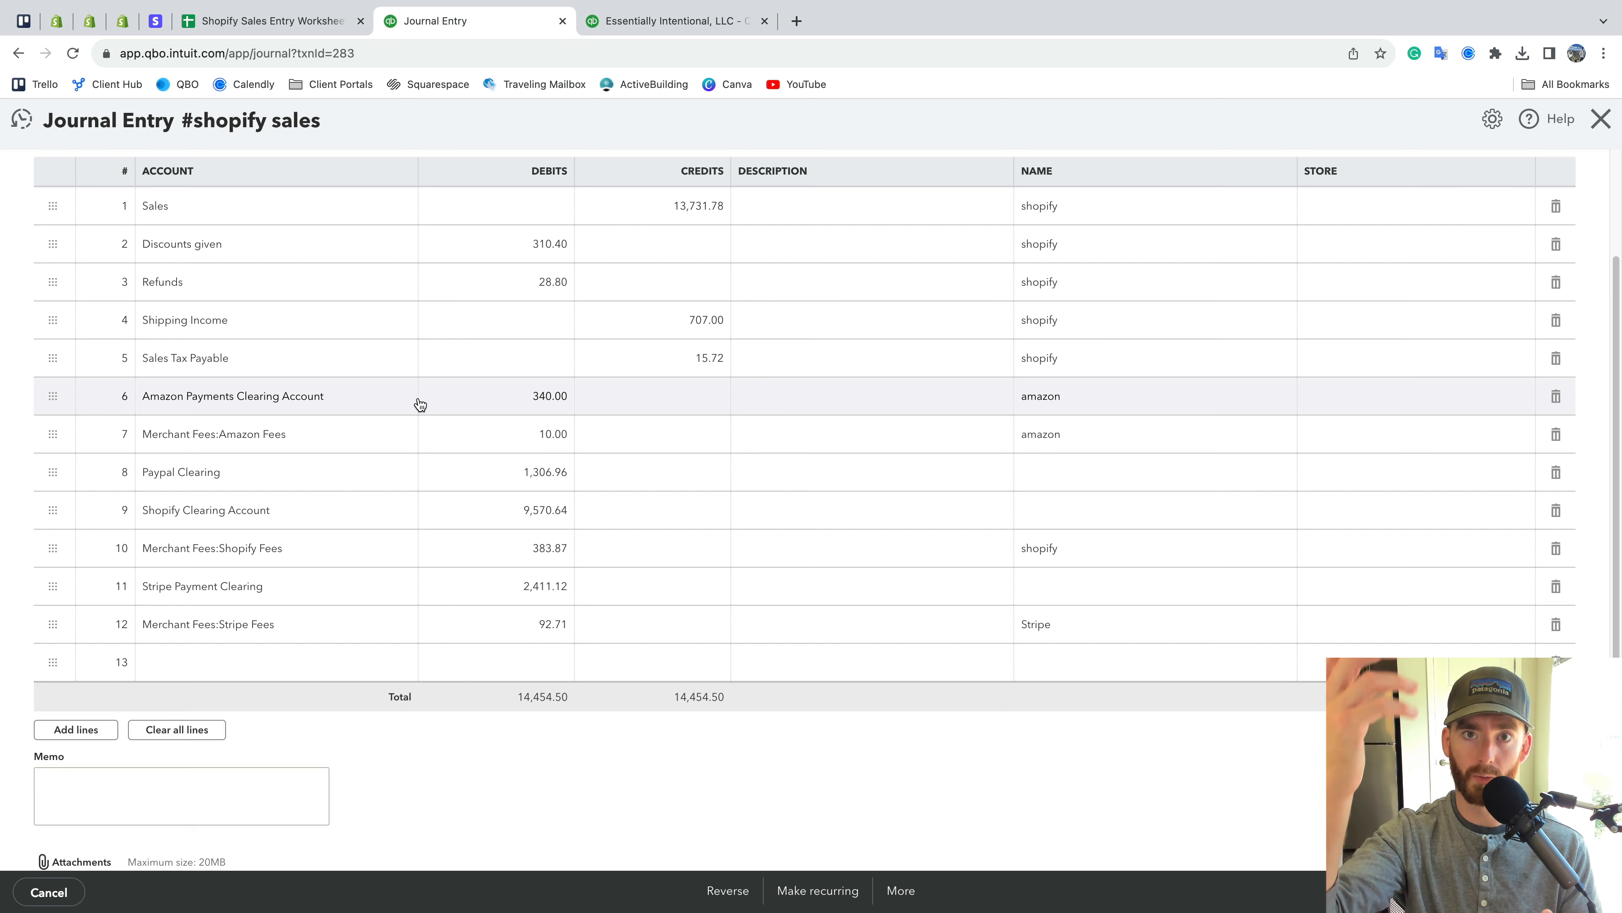
pyautogui.scroll(-1, 390, 406)
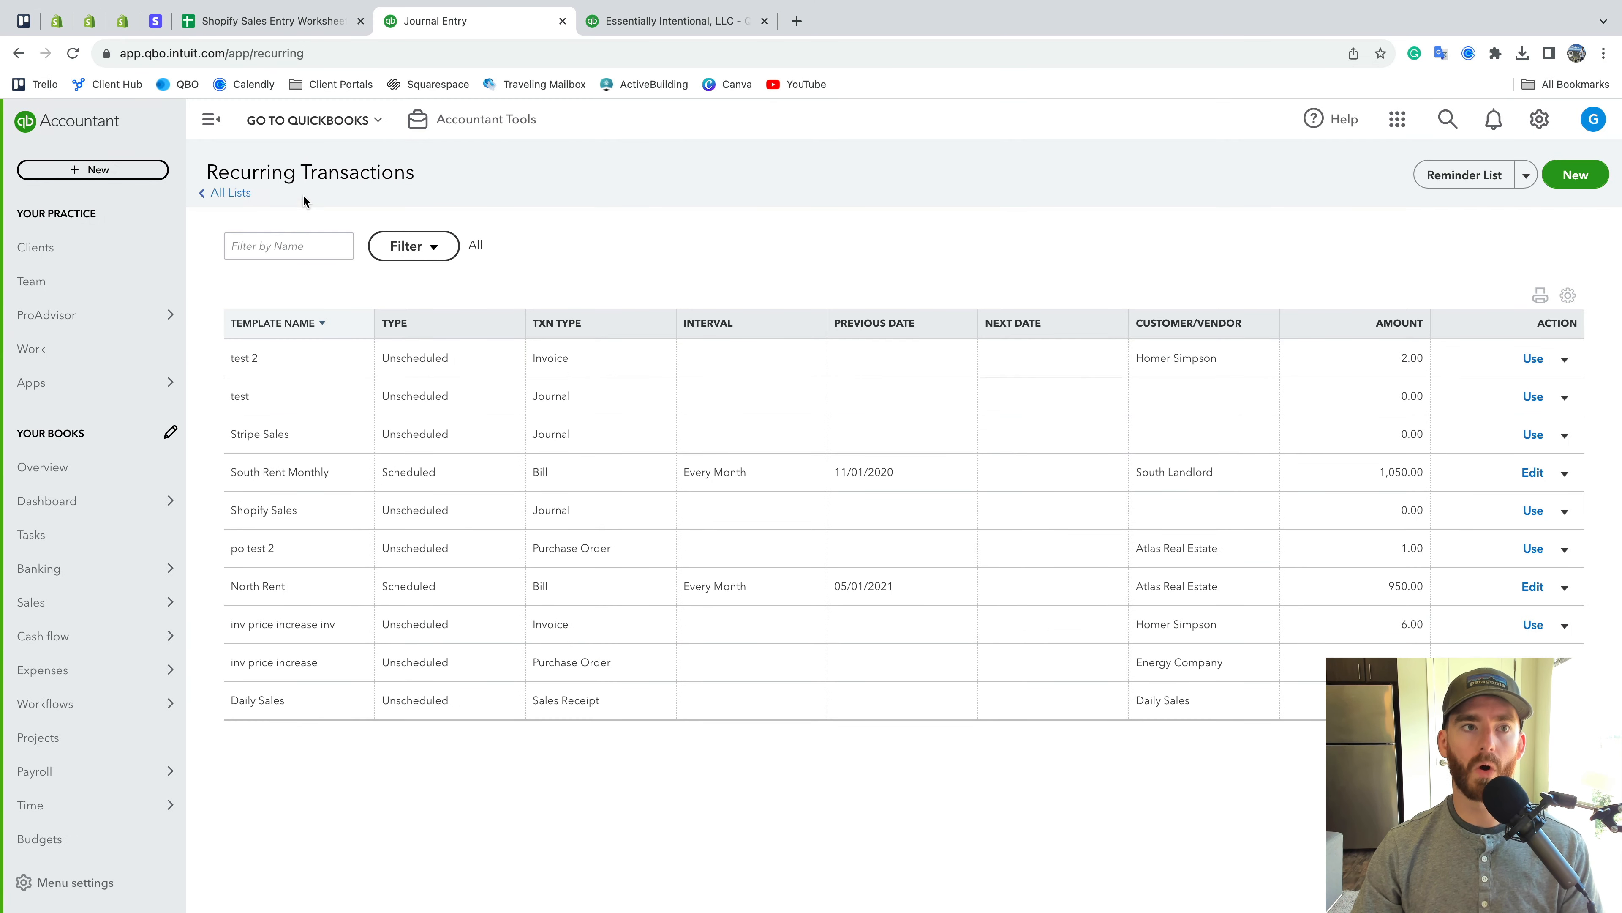
pyautogui.click(122, 20)
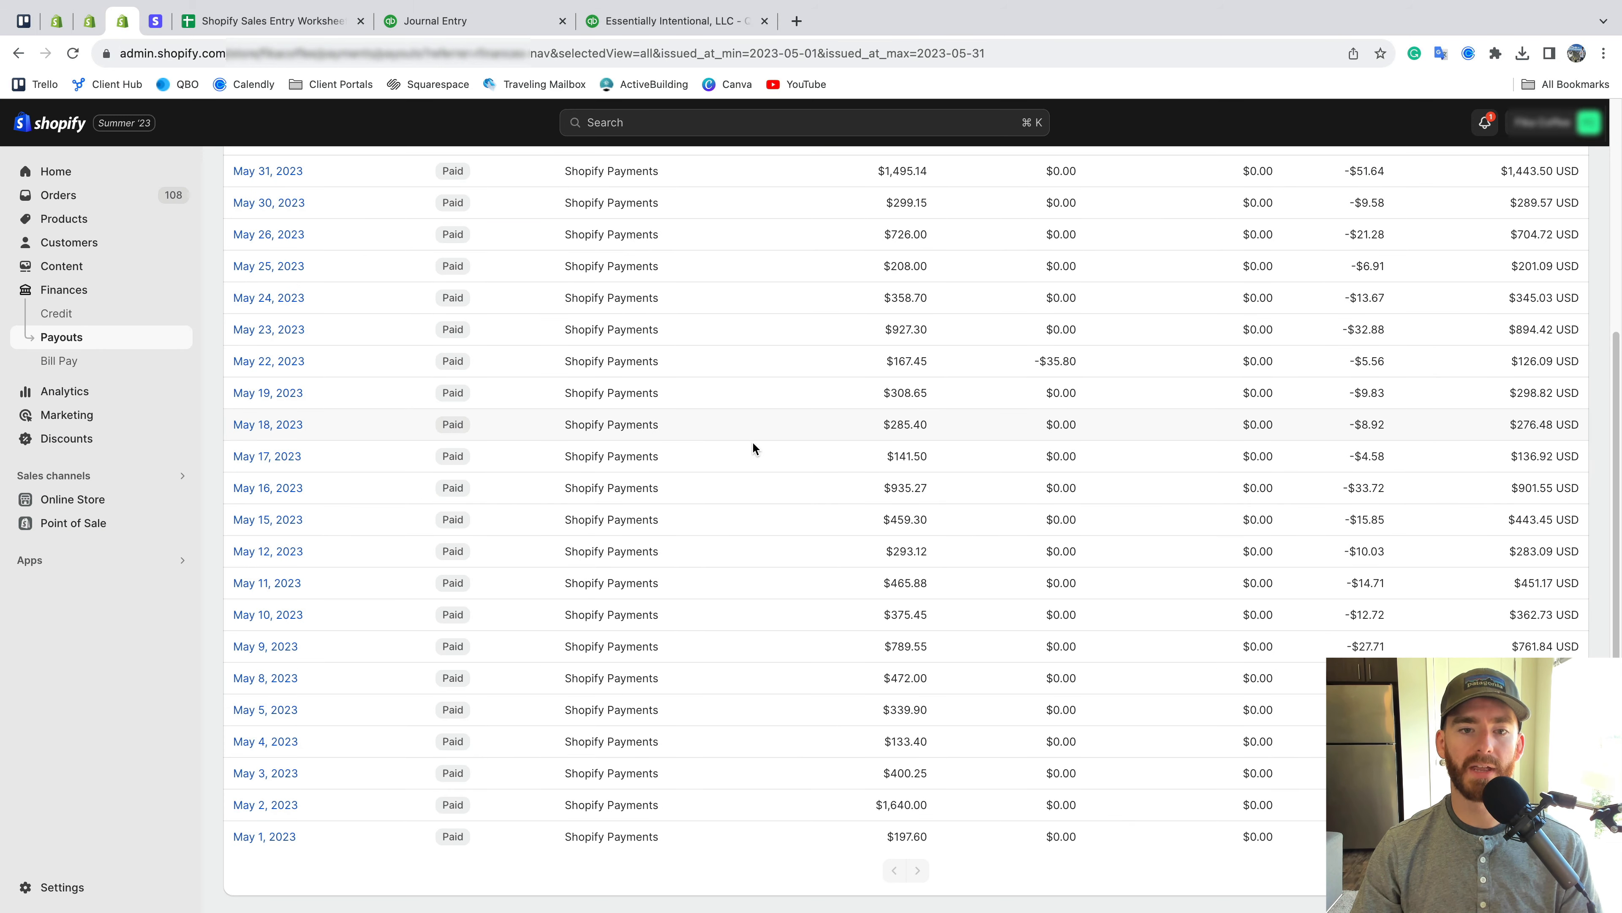
pyautogui.scroll(5, 753, 445)
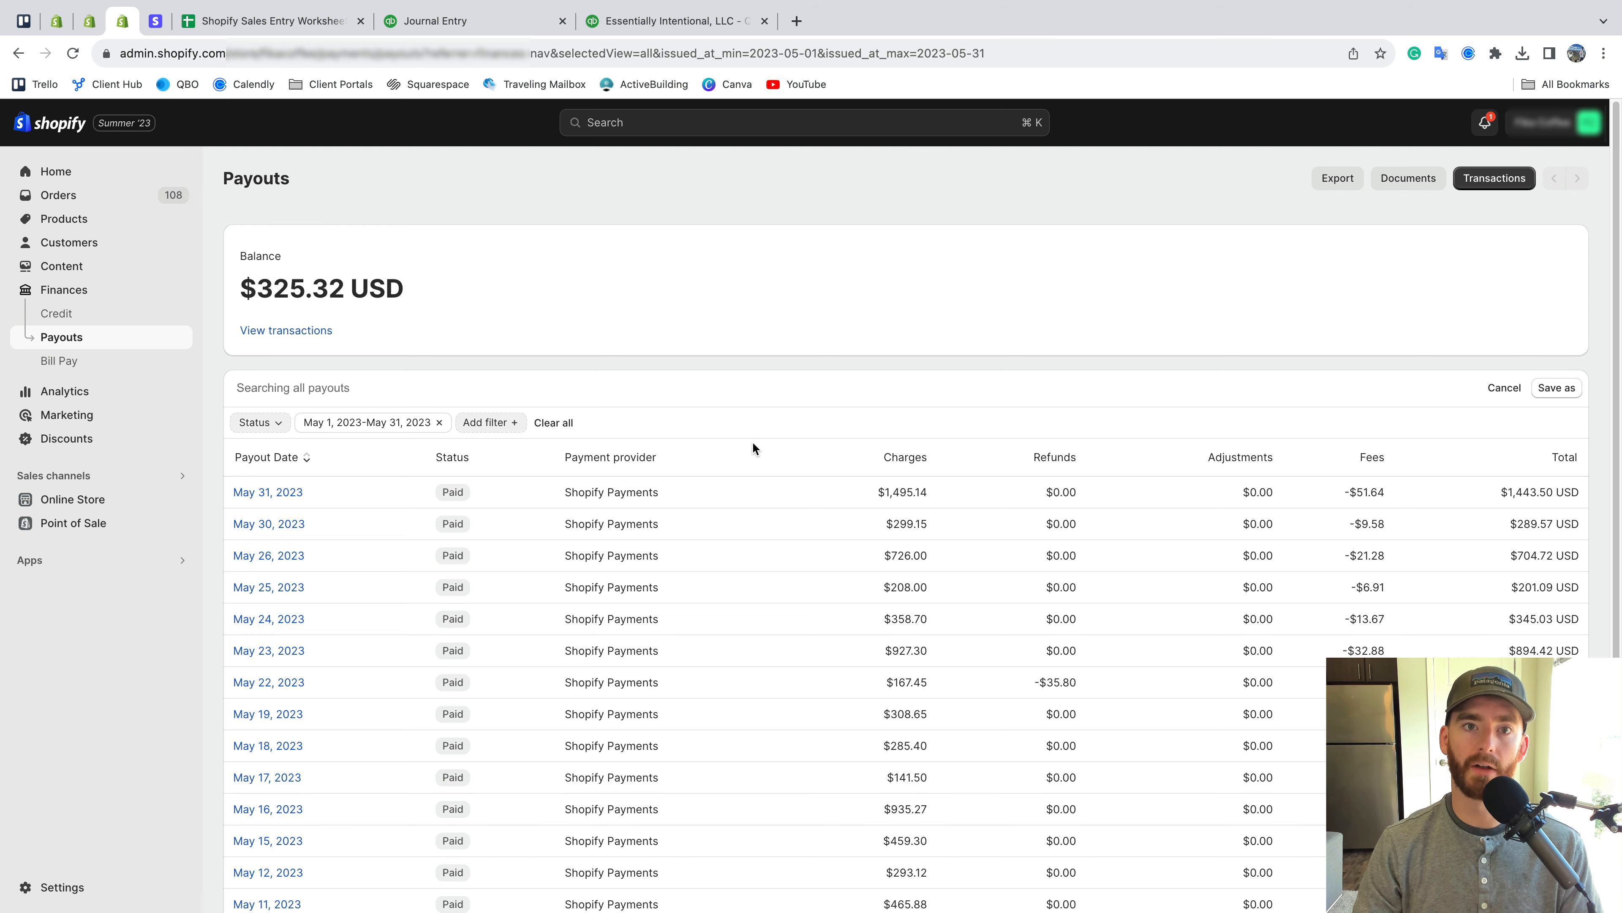
# Open the recurring Shopify Sales journal template for editing in QuickBooks and review its accounts, placeholder amounts and descriptions
pyautogui.click(487, 21)
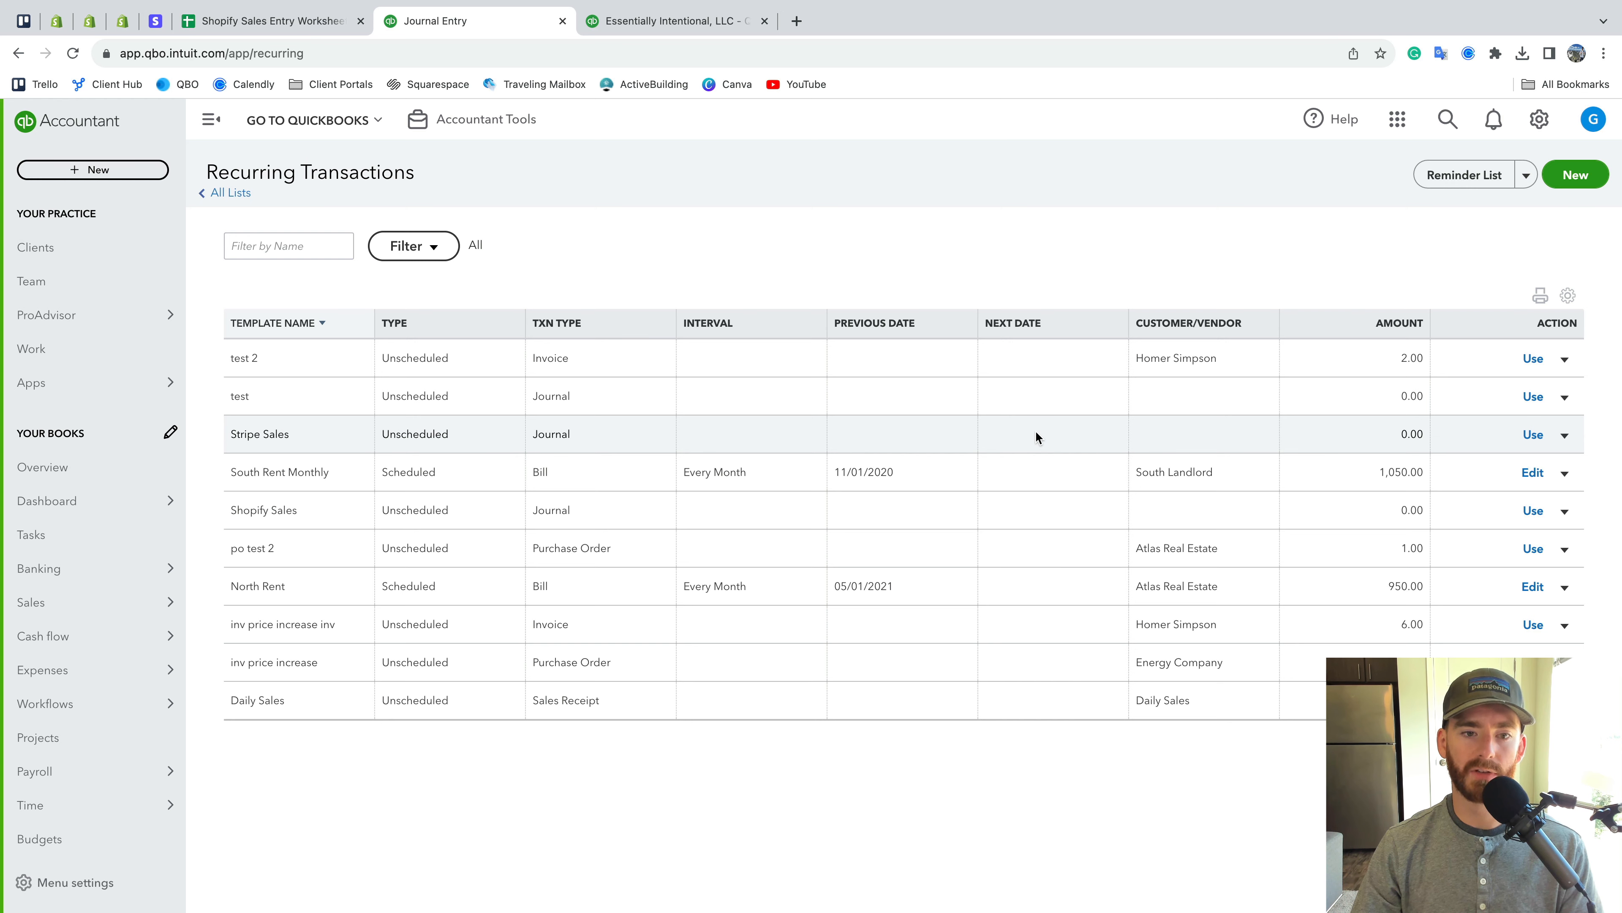
pyautogui.click(1565, 510)
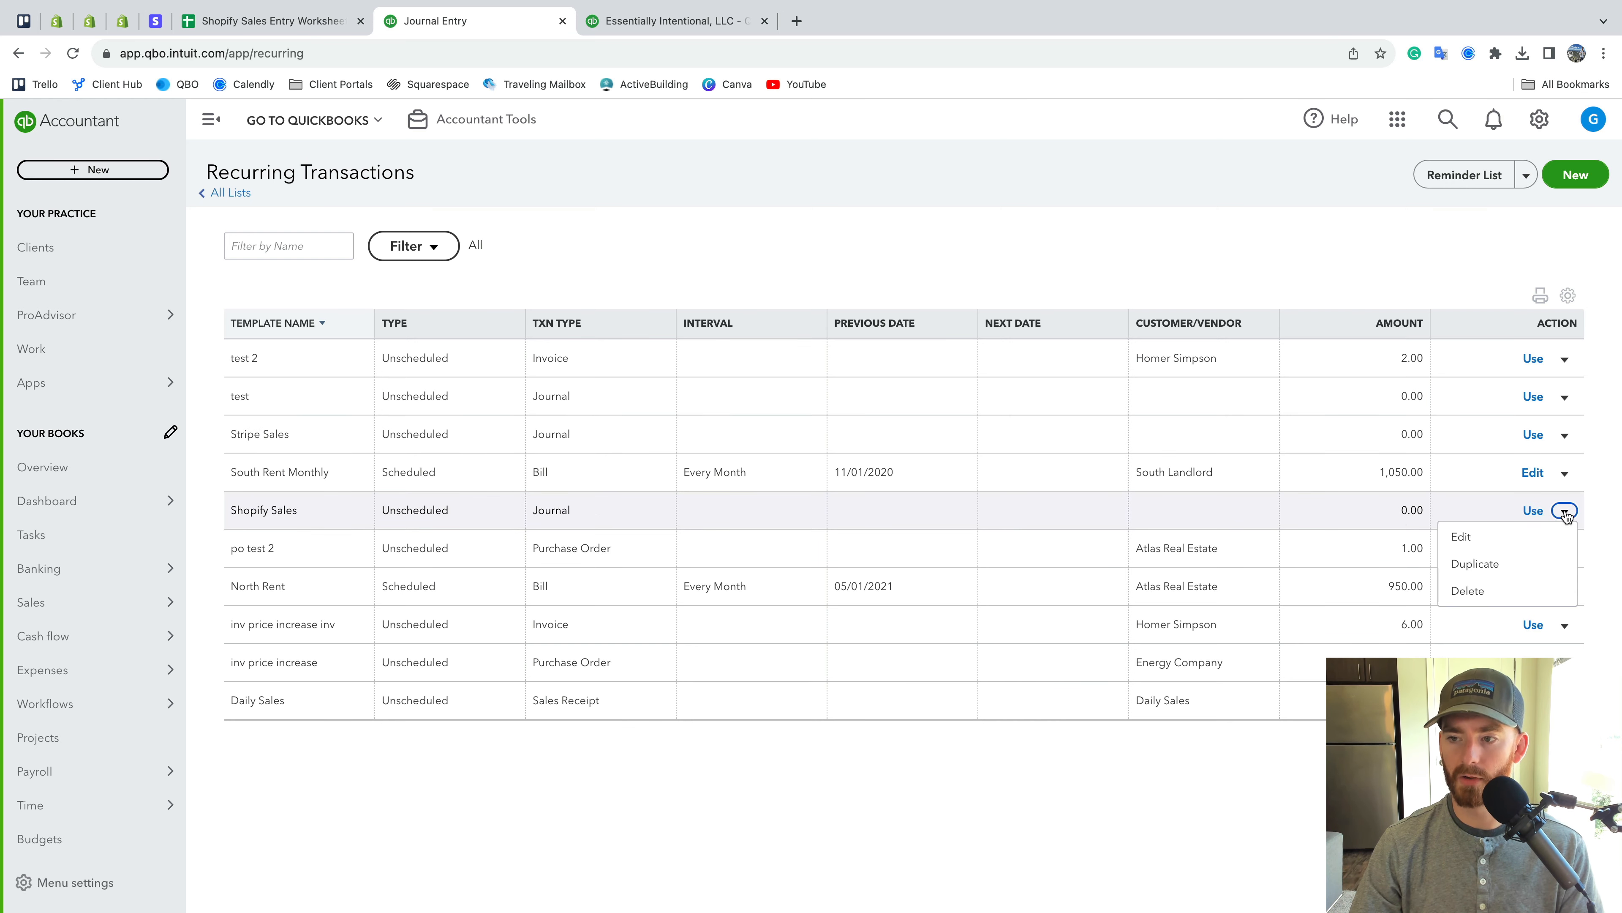
pyautogui.click(1481, 538)
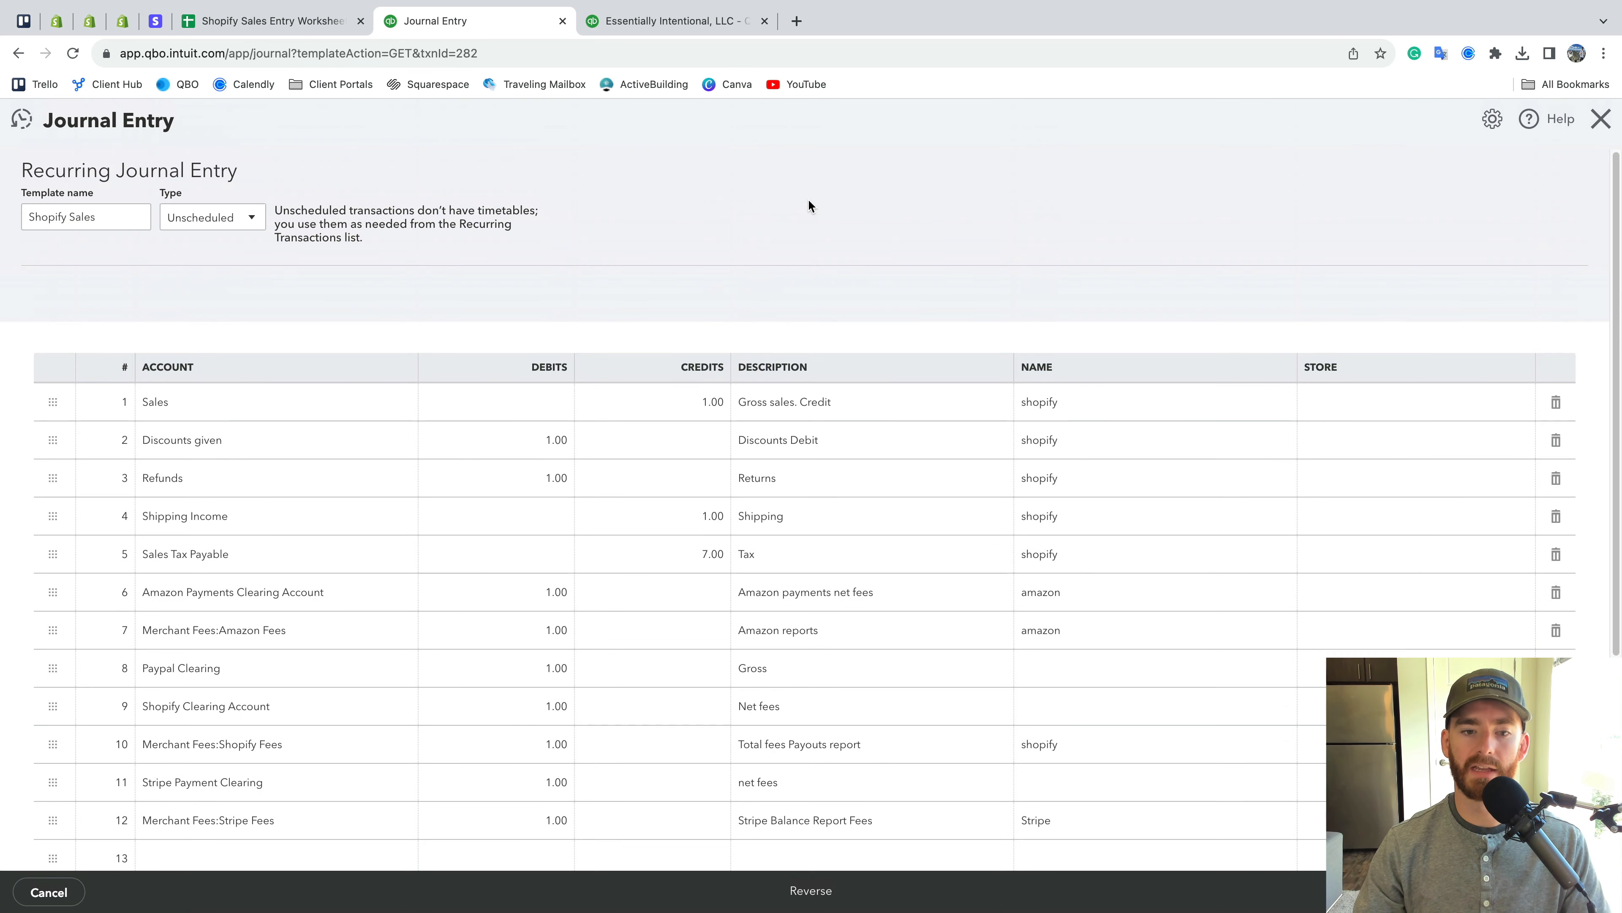
pyautogui.scroll(-5, 808, 205)
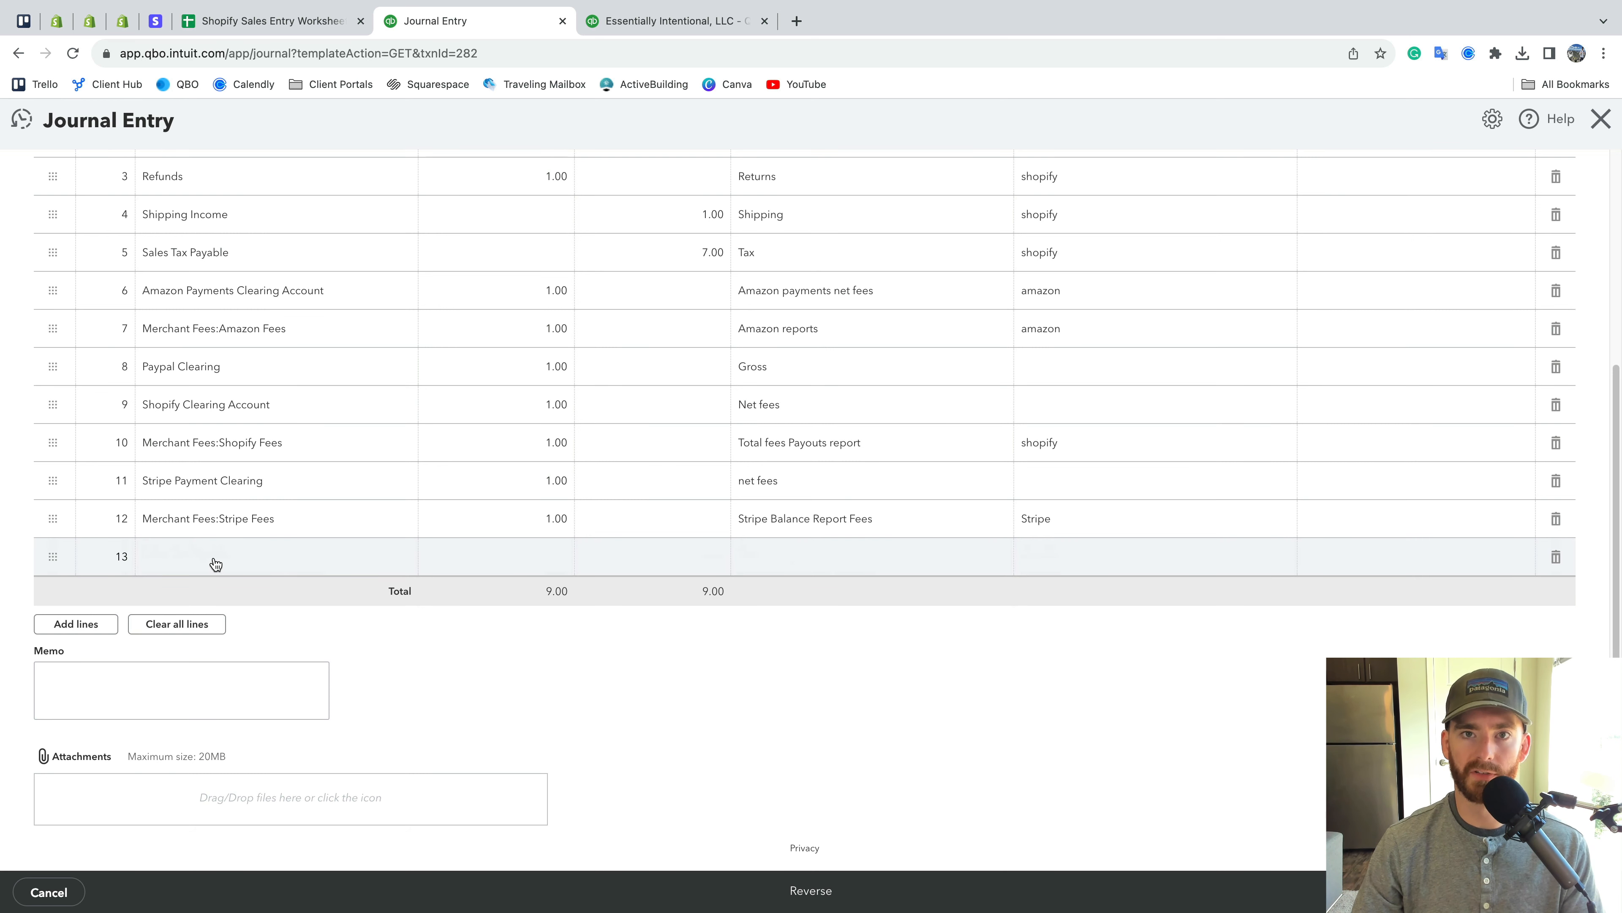
pyautogui.scroll(2, 215, 562)
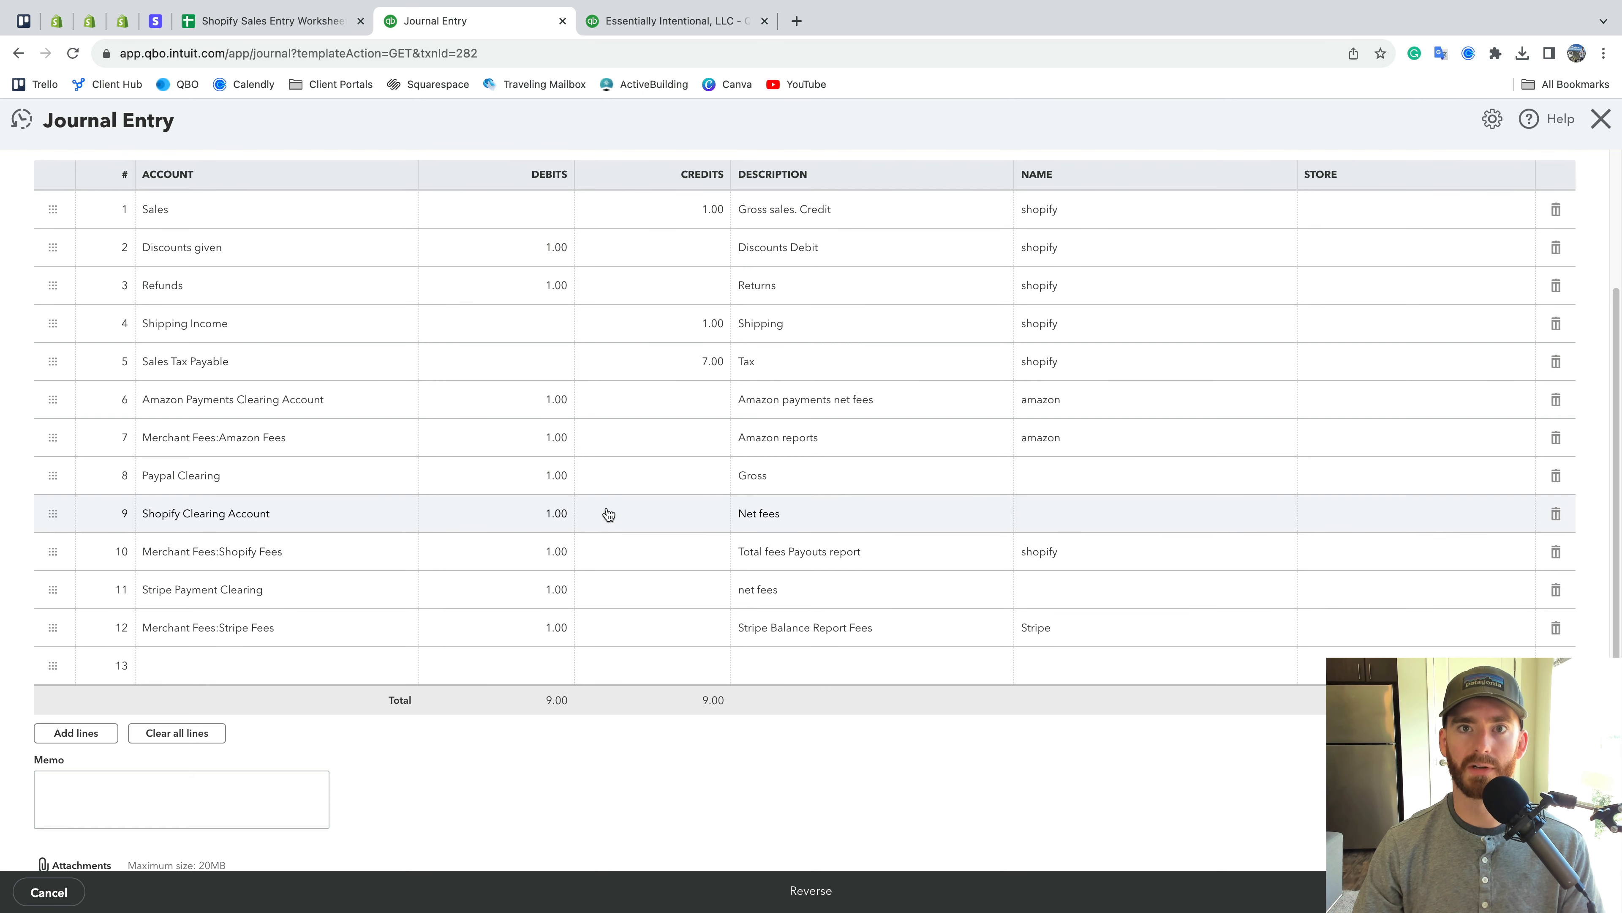
# Open the chart of accounts in the second QuickBooks tab and filter the list by "inve"
pyautogui.click(687, 23)
pyautogui.click(1540, 119)
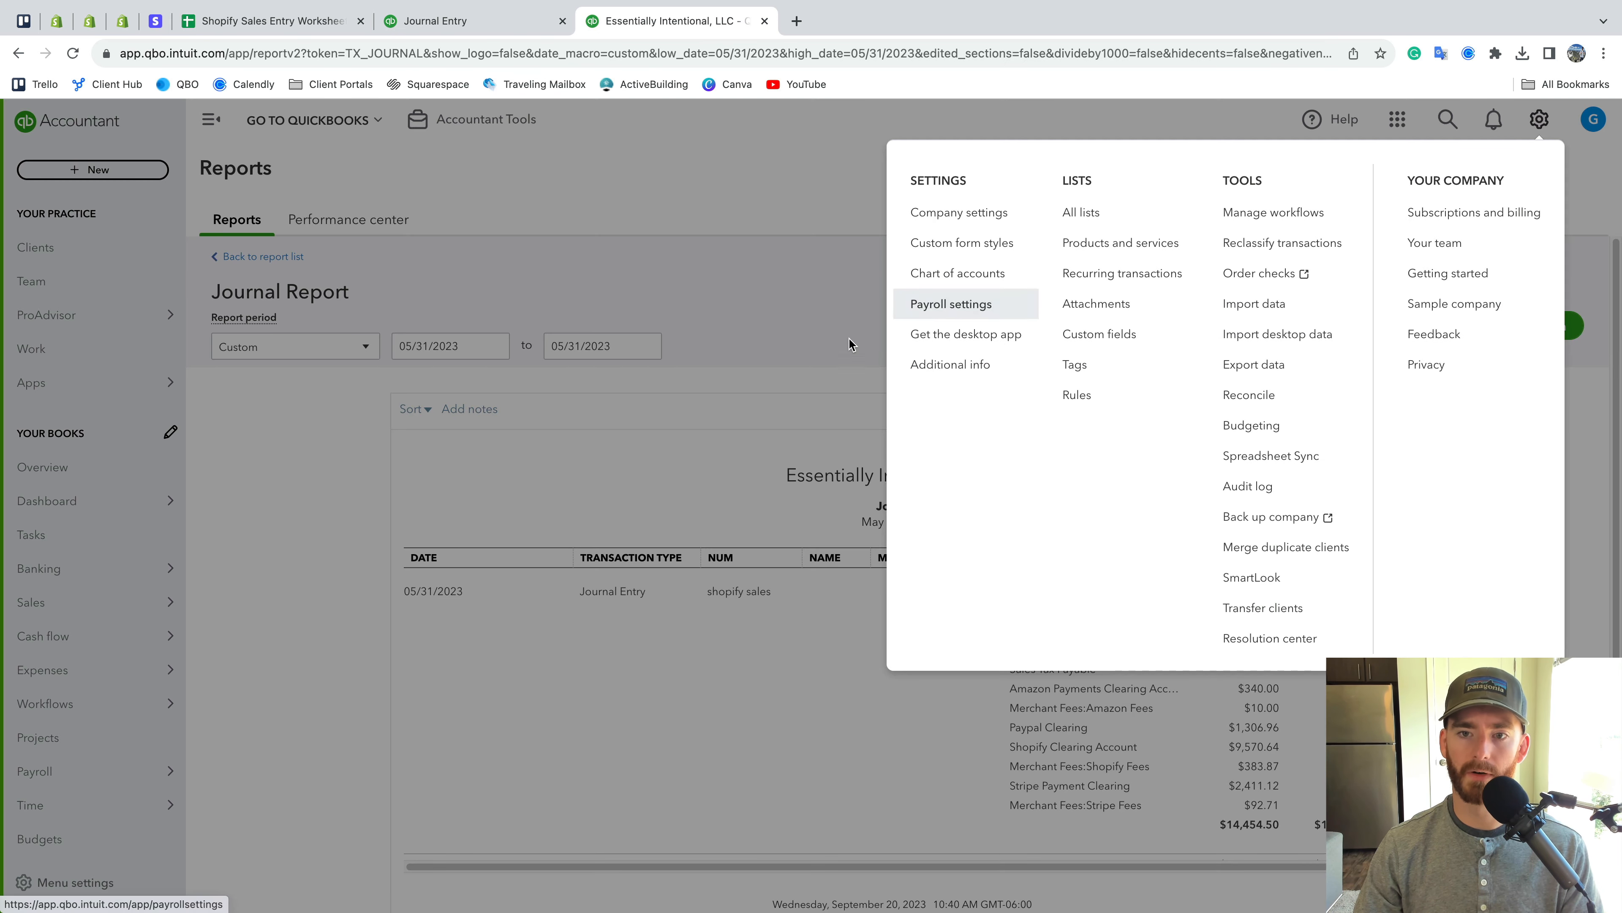
pyautogui.click(968, 270)
pyautogui.click(447, 351)
pyautogui.write('un')
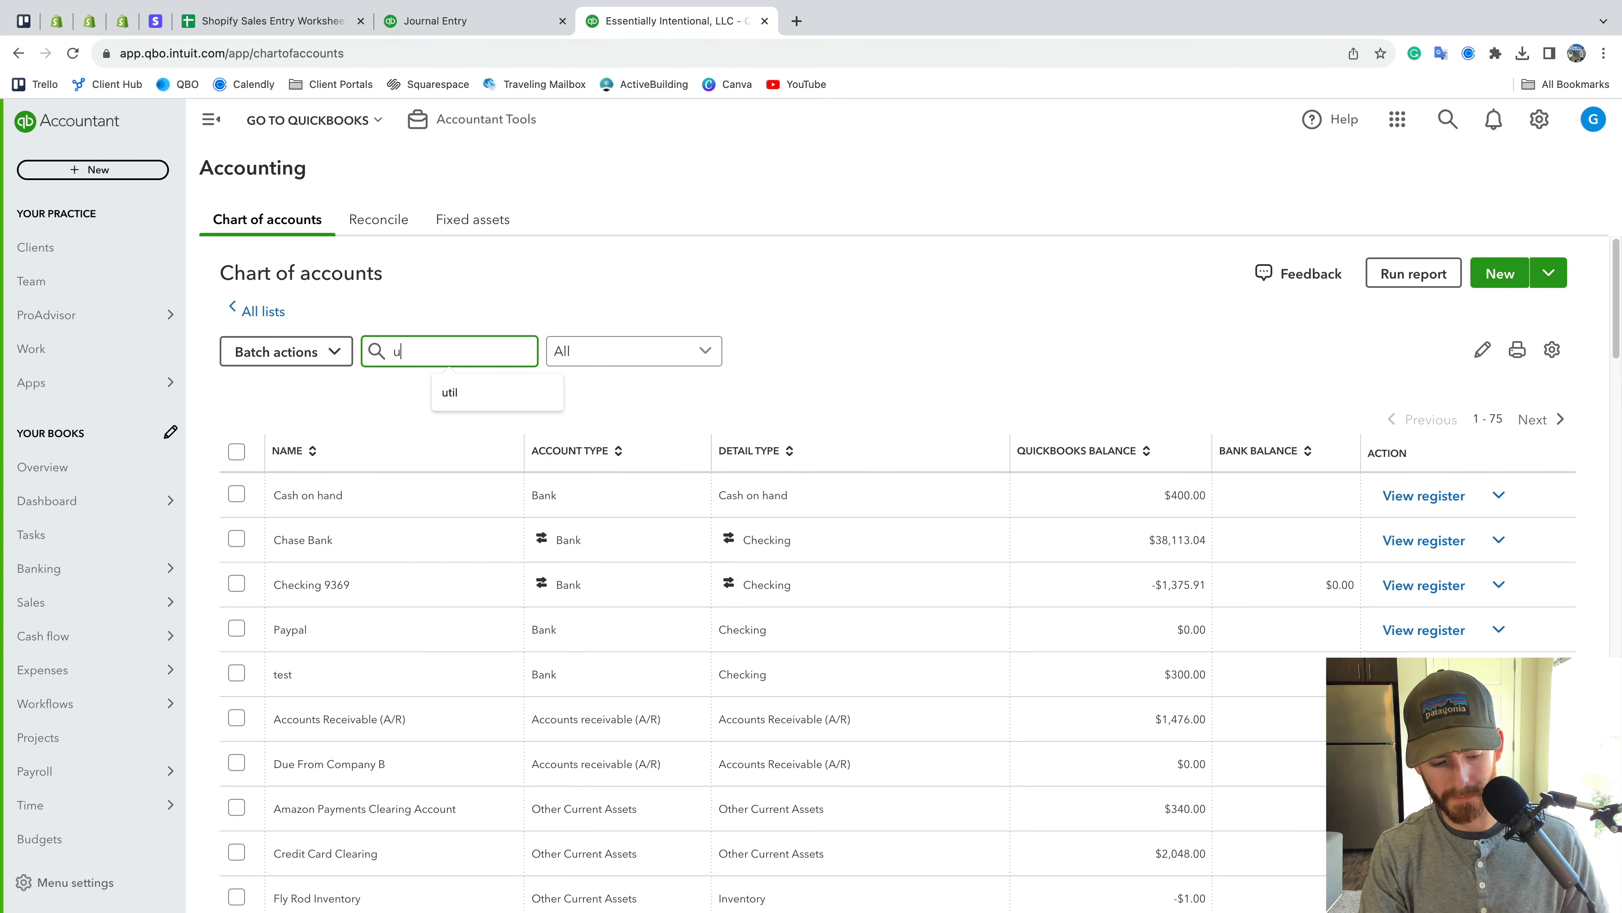
pyautogui.press('BackSpace')
pyautogui.press('BackSpace')
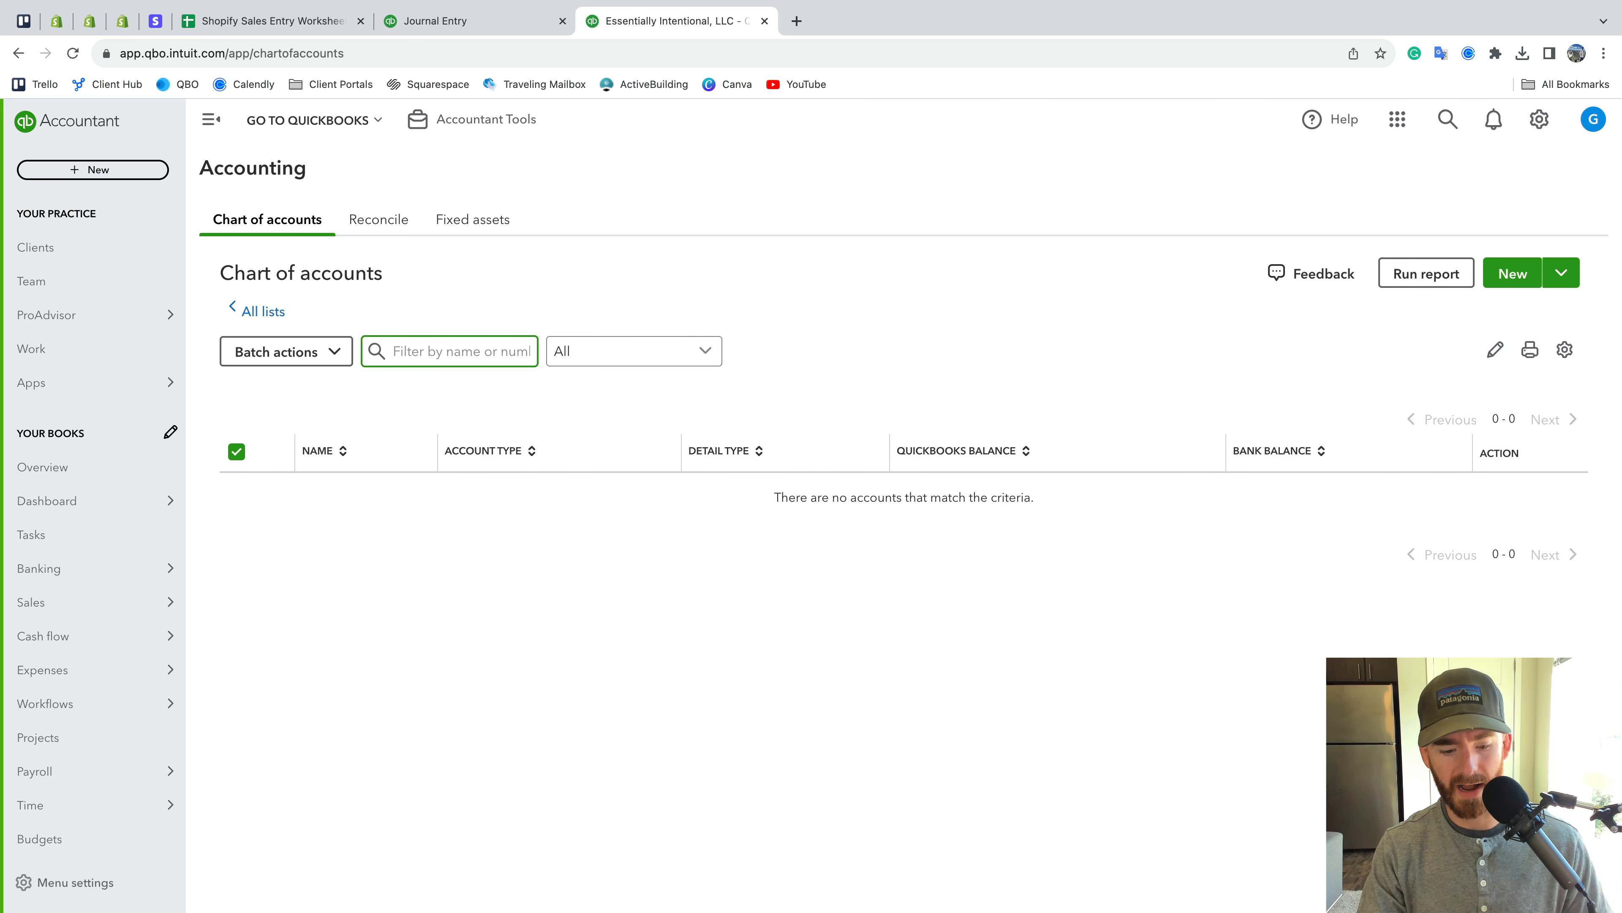
pyautogui.write('inve')
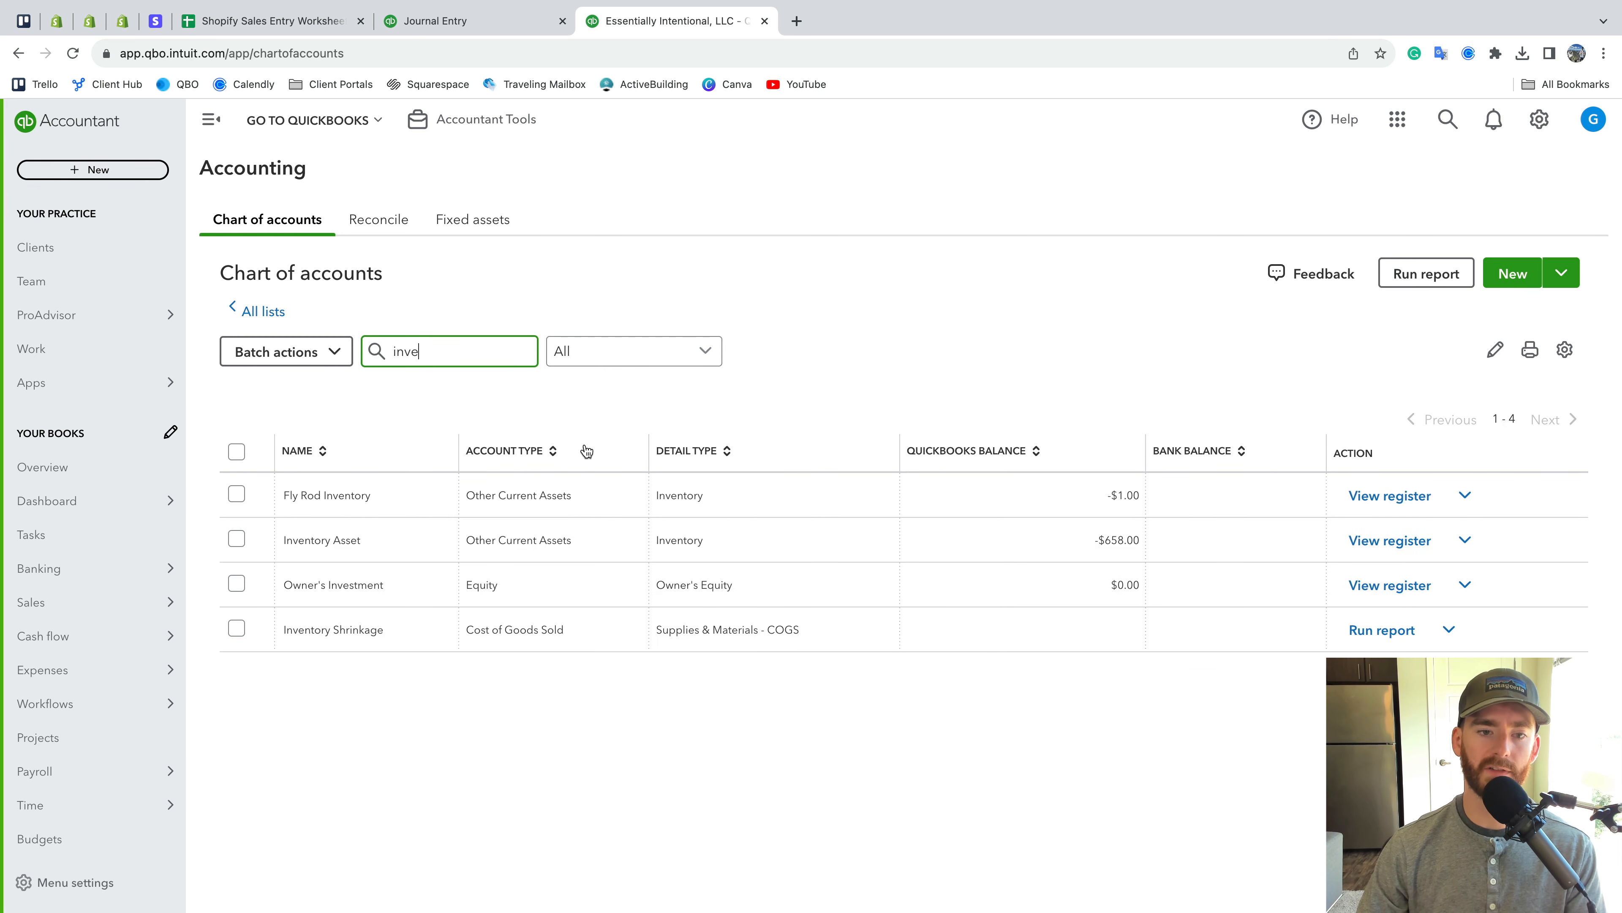
# Add a Shopify Inventory account to the chart of accounts as an Other Current Assets account with Inventory detail type
pyautogui.click(1511, 273)
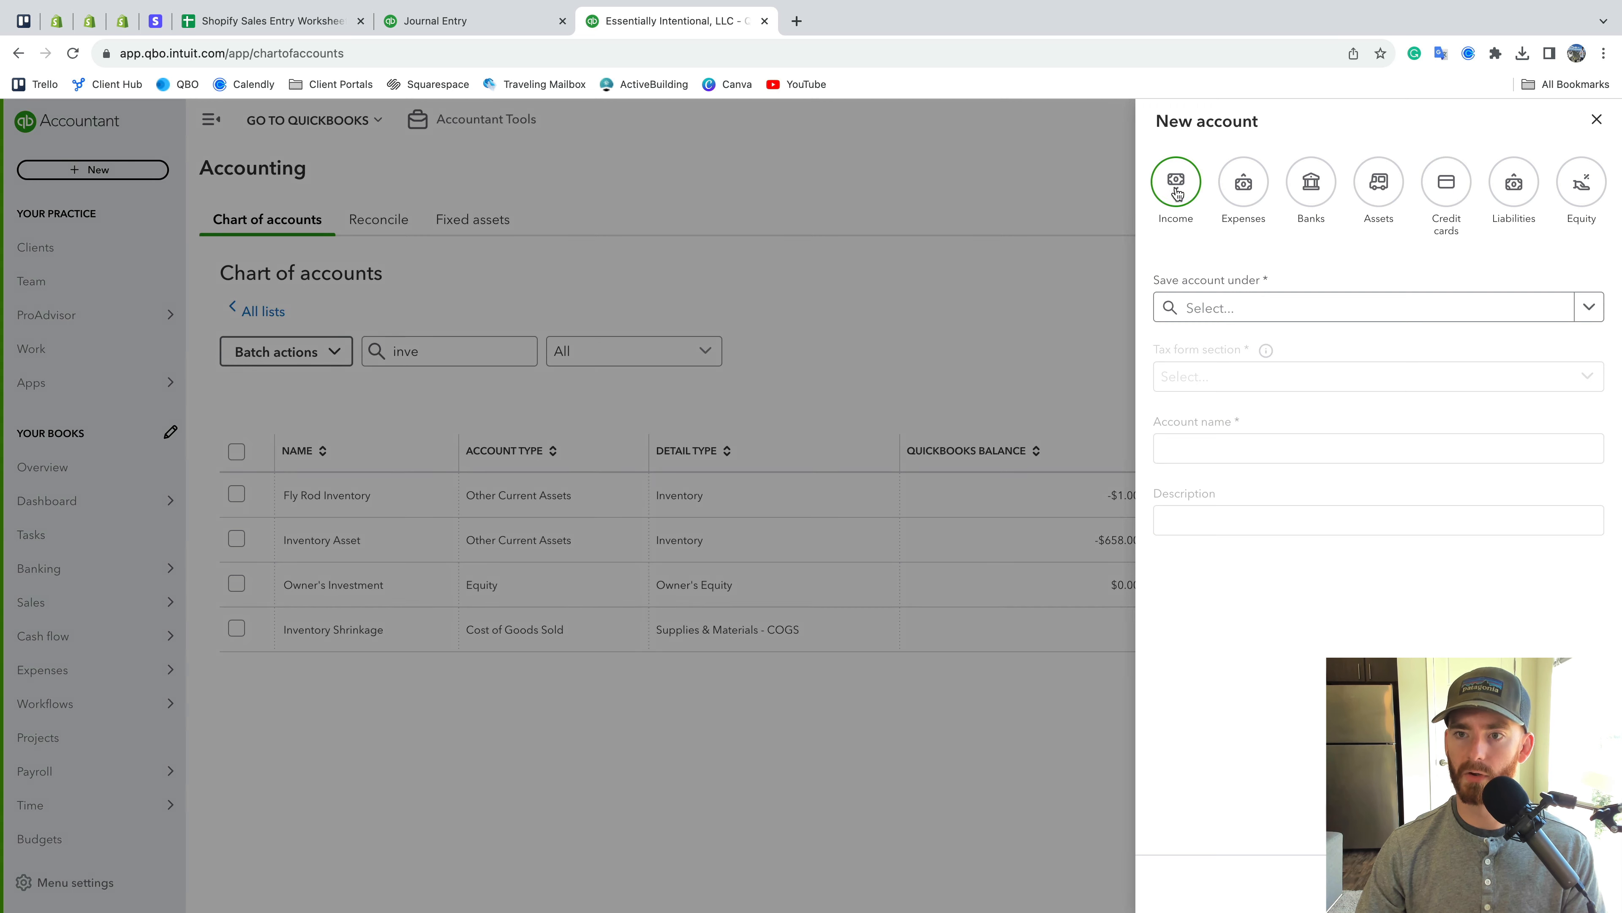
pyautogui.click(1380, 192)
pyautogui.click(1040, 460)
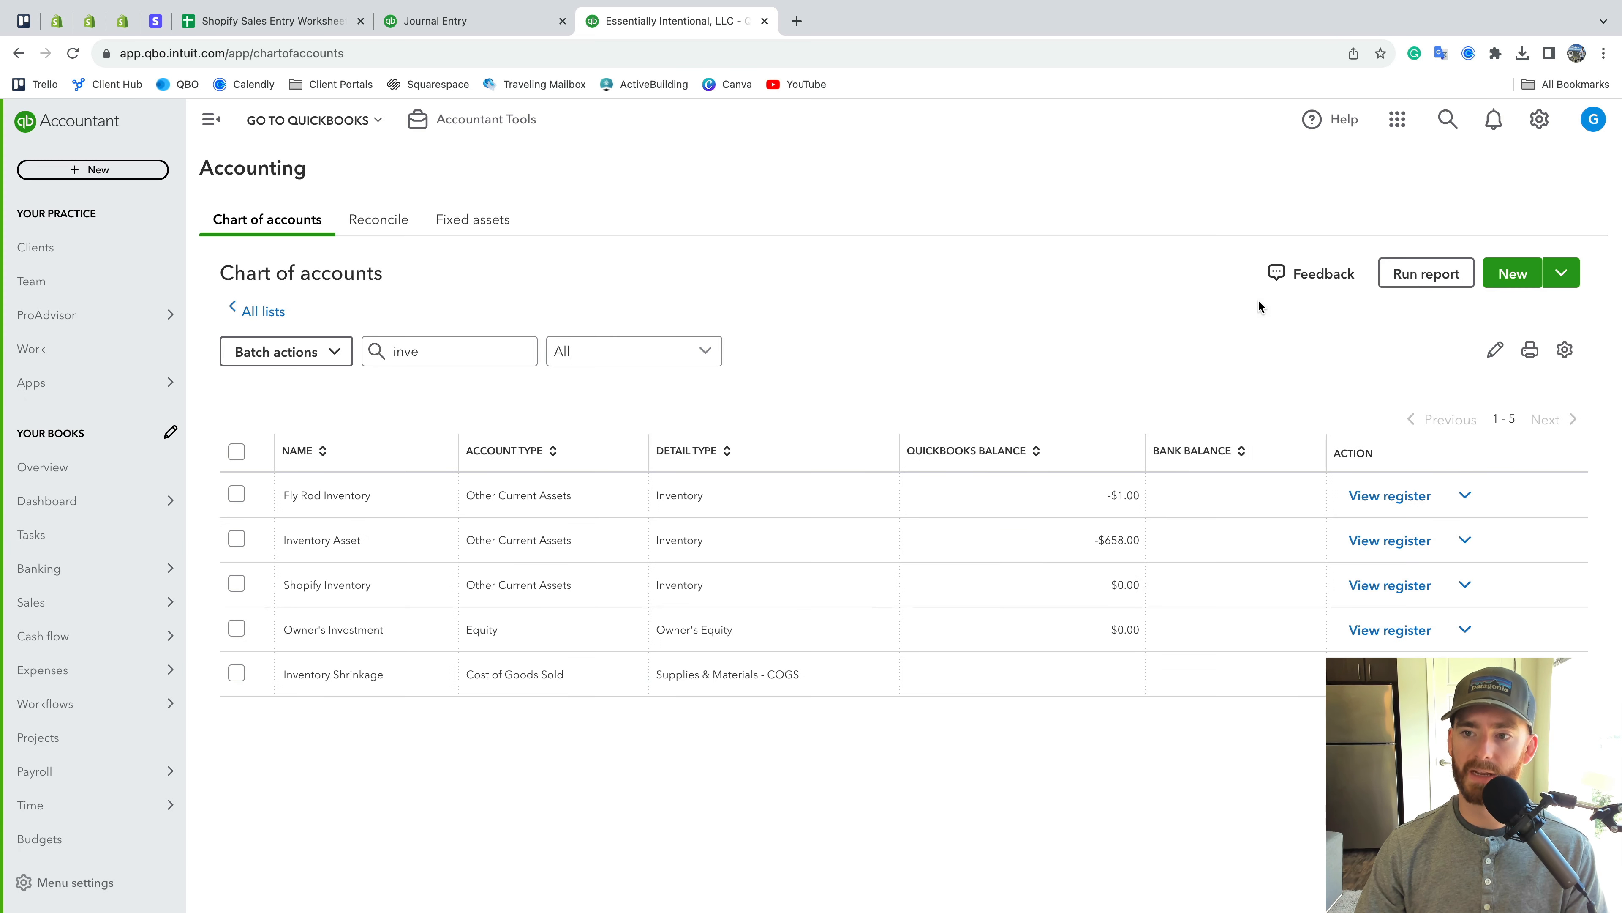
# Filter the chart of accounts by "cost" to check for a Cost of Goods Sold account
pyautogui.doubleClick(406, 351)
pyautogui.write('cost')
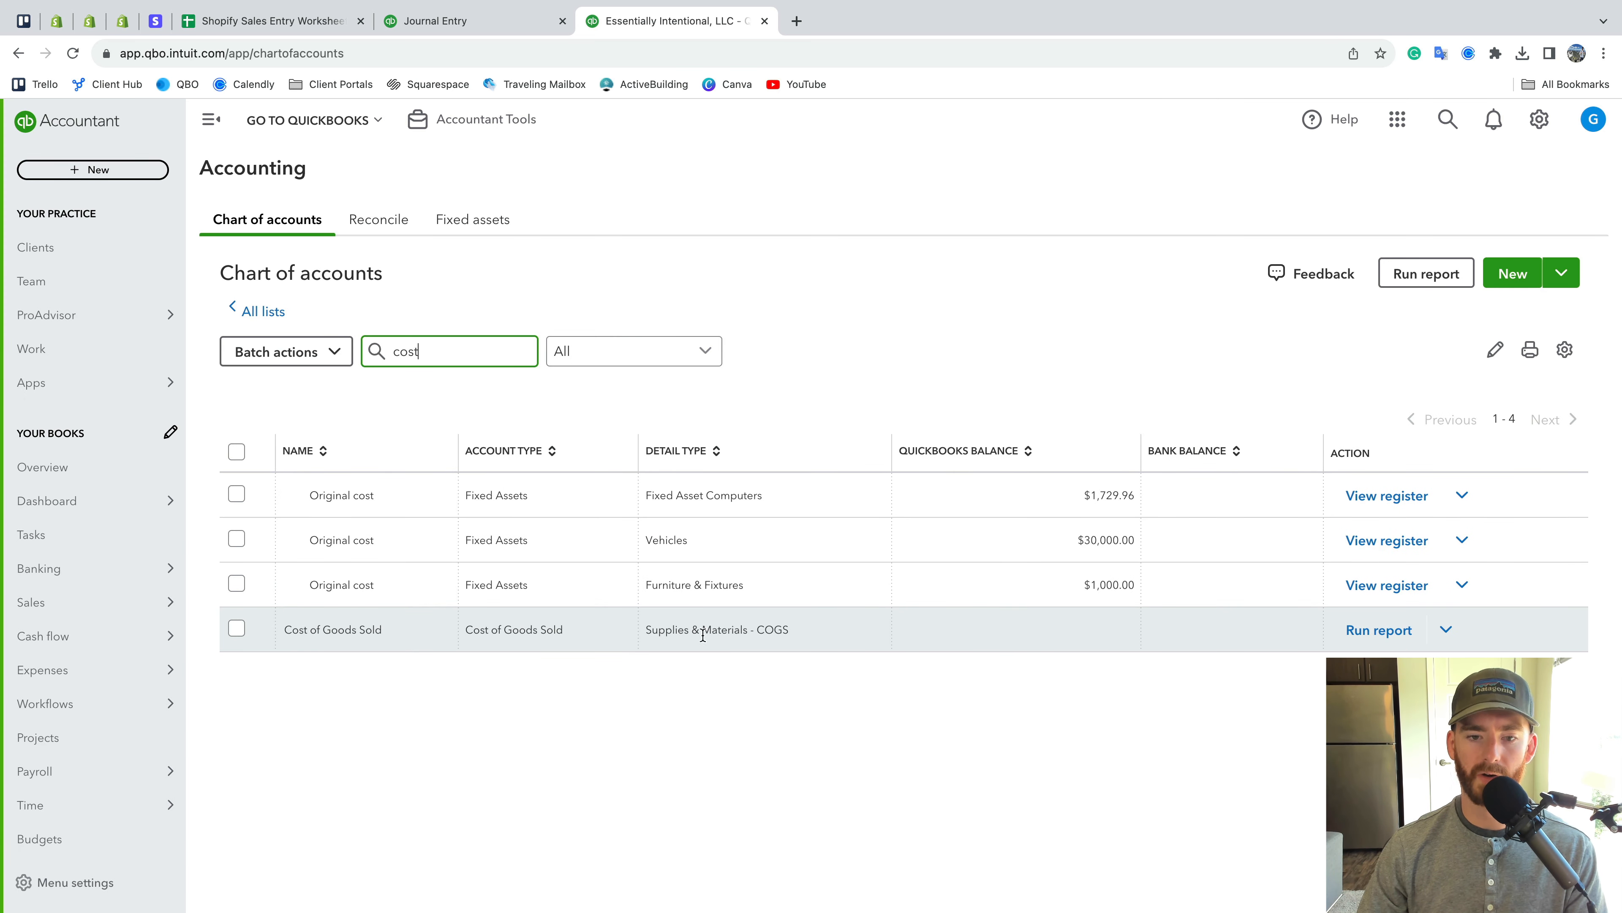
pyautogui.click(727, 645)
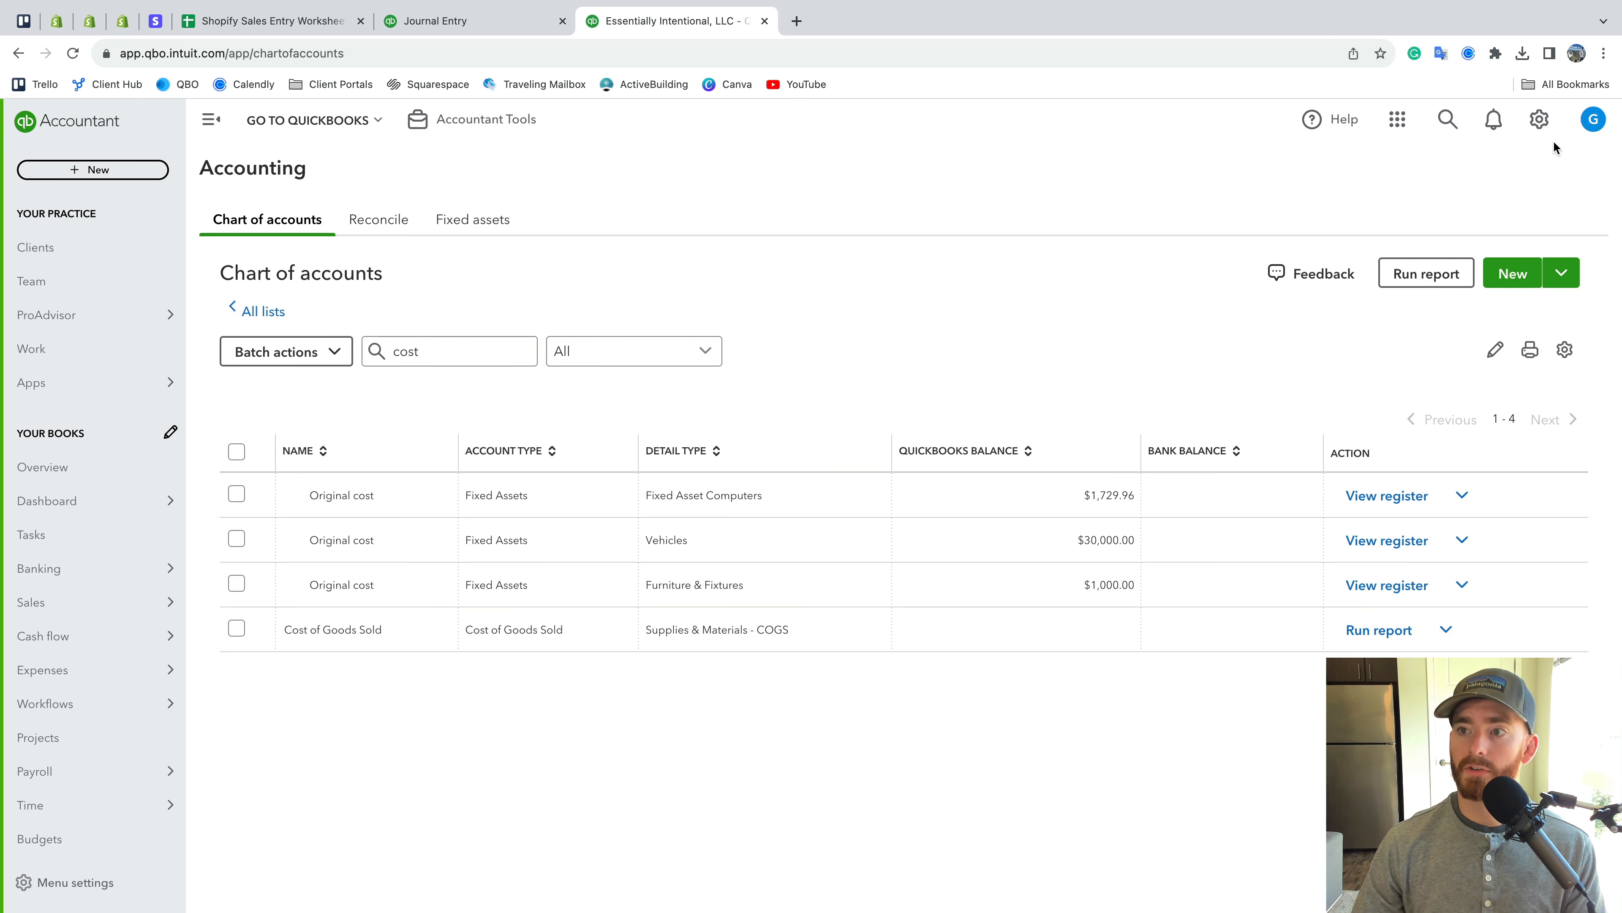
# Open the Shopify Sales recurring journal template for editing in this tab
pyautogui.click(1539, 120)
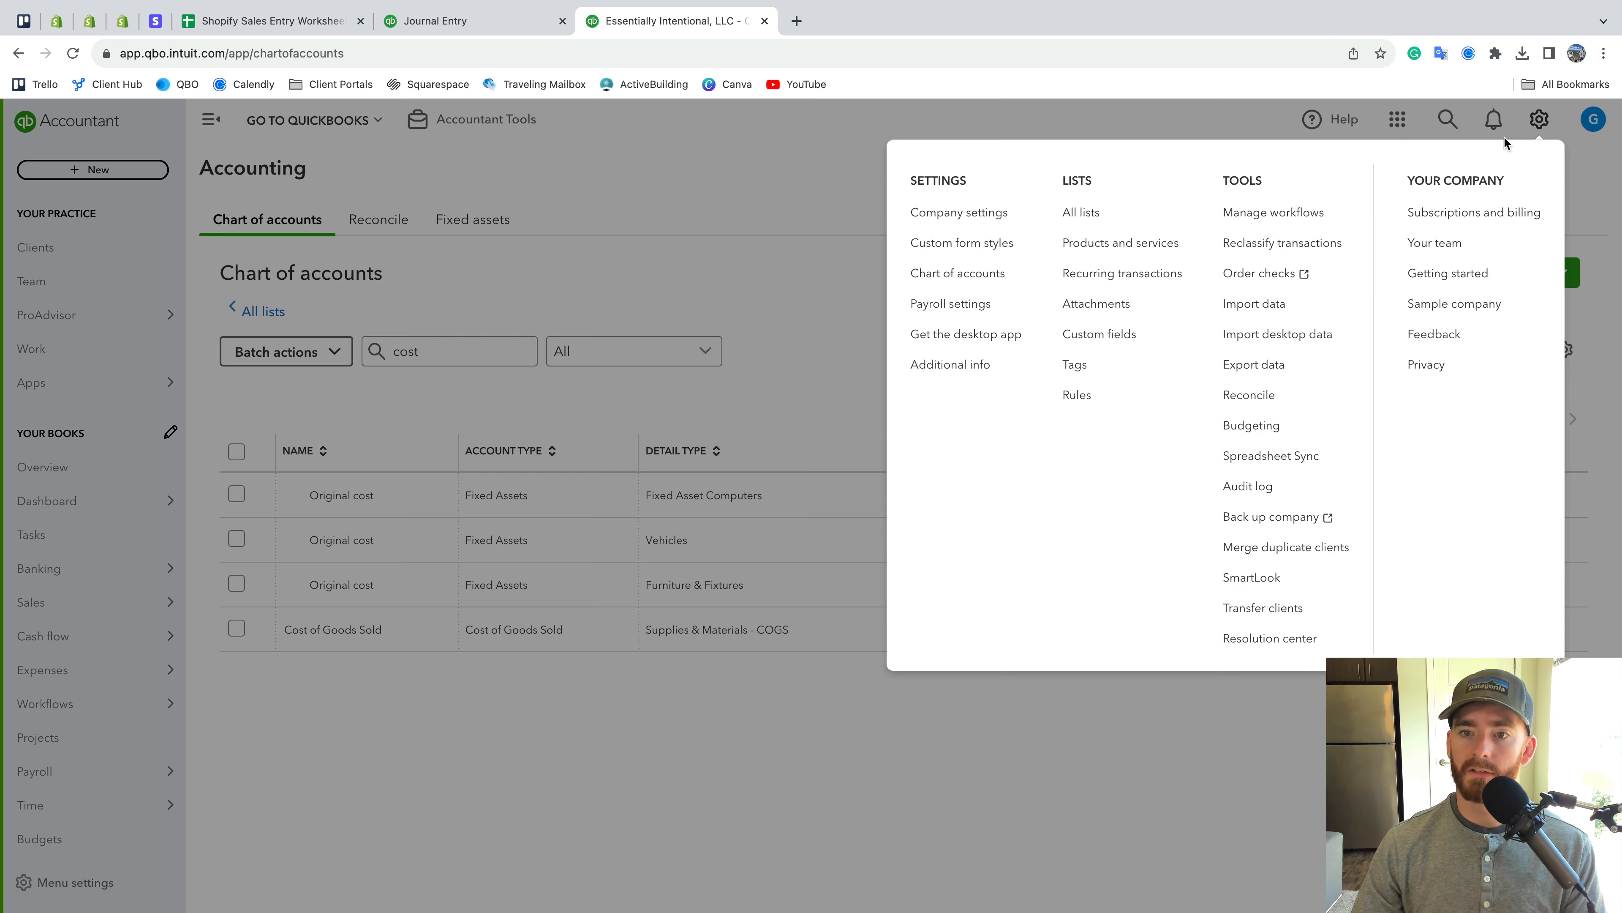
pyautogui.click(1114, 273)
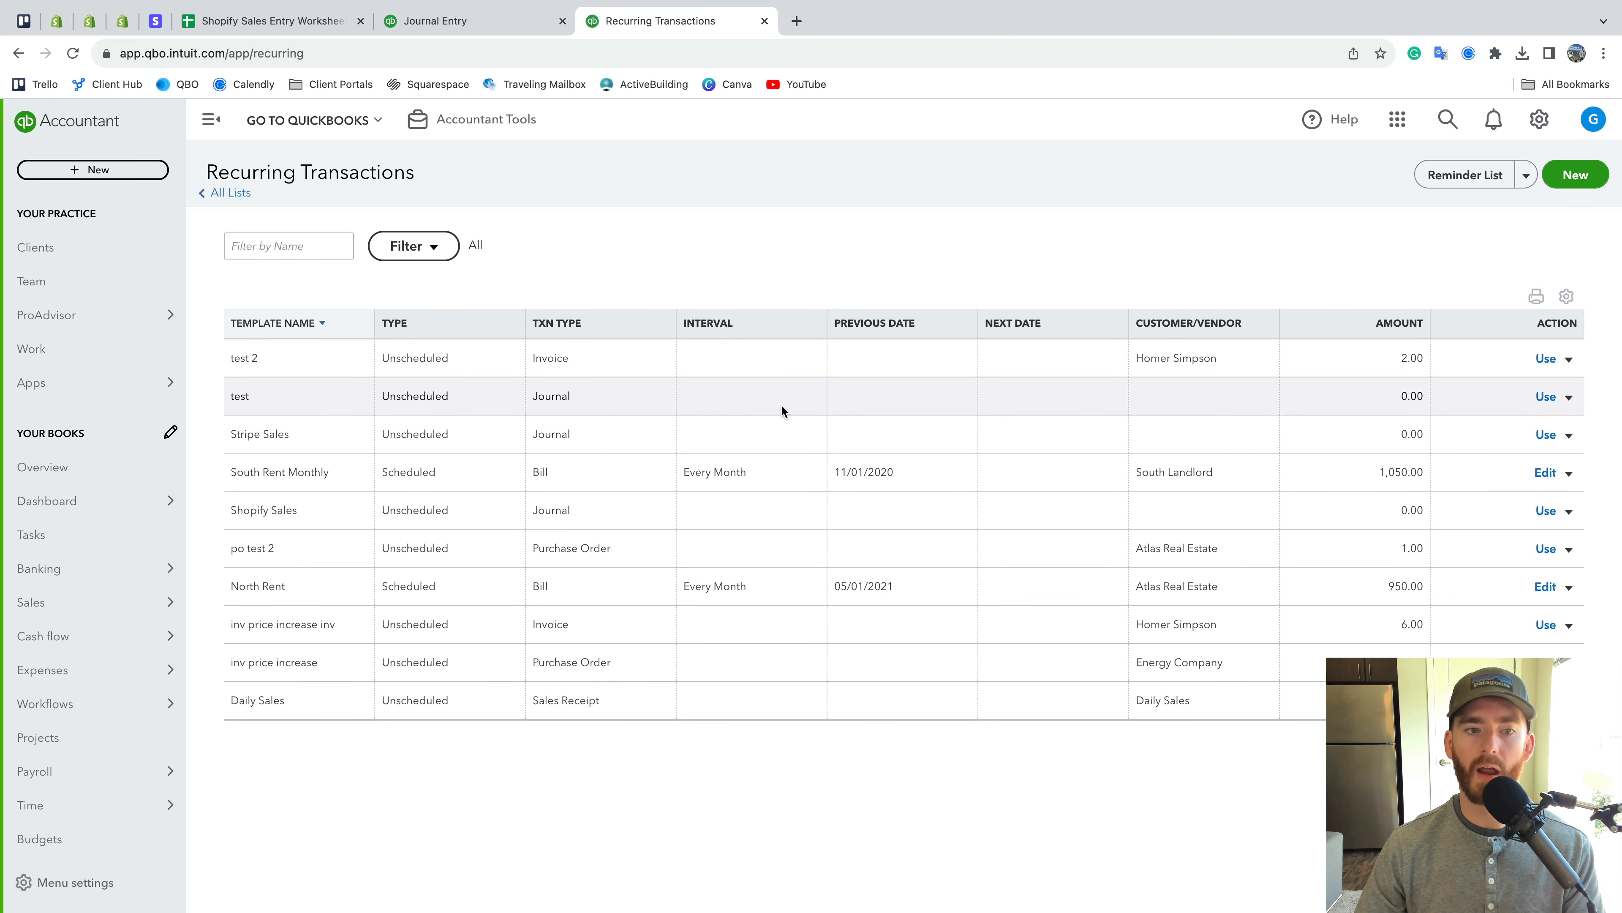
pyautogui.click(1568, 510)
pyautogui.click(1475, 536)
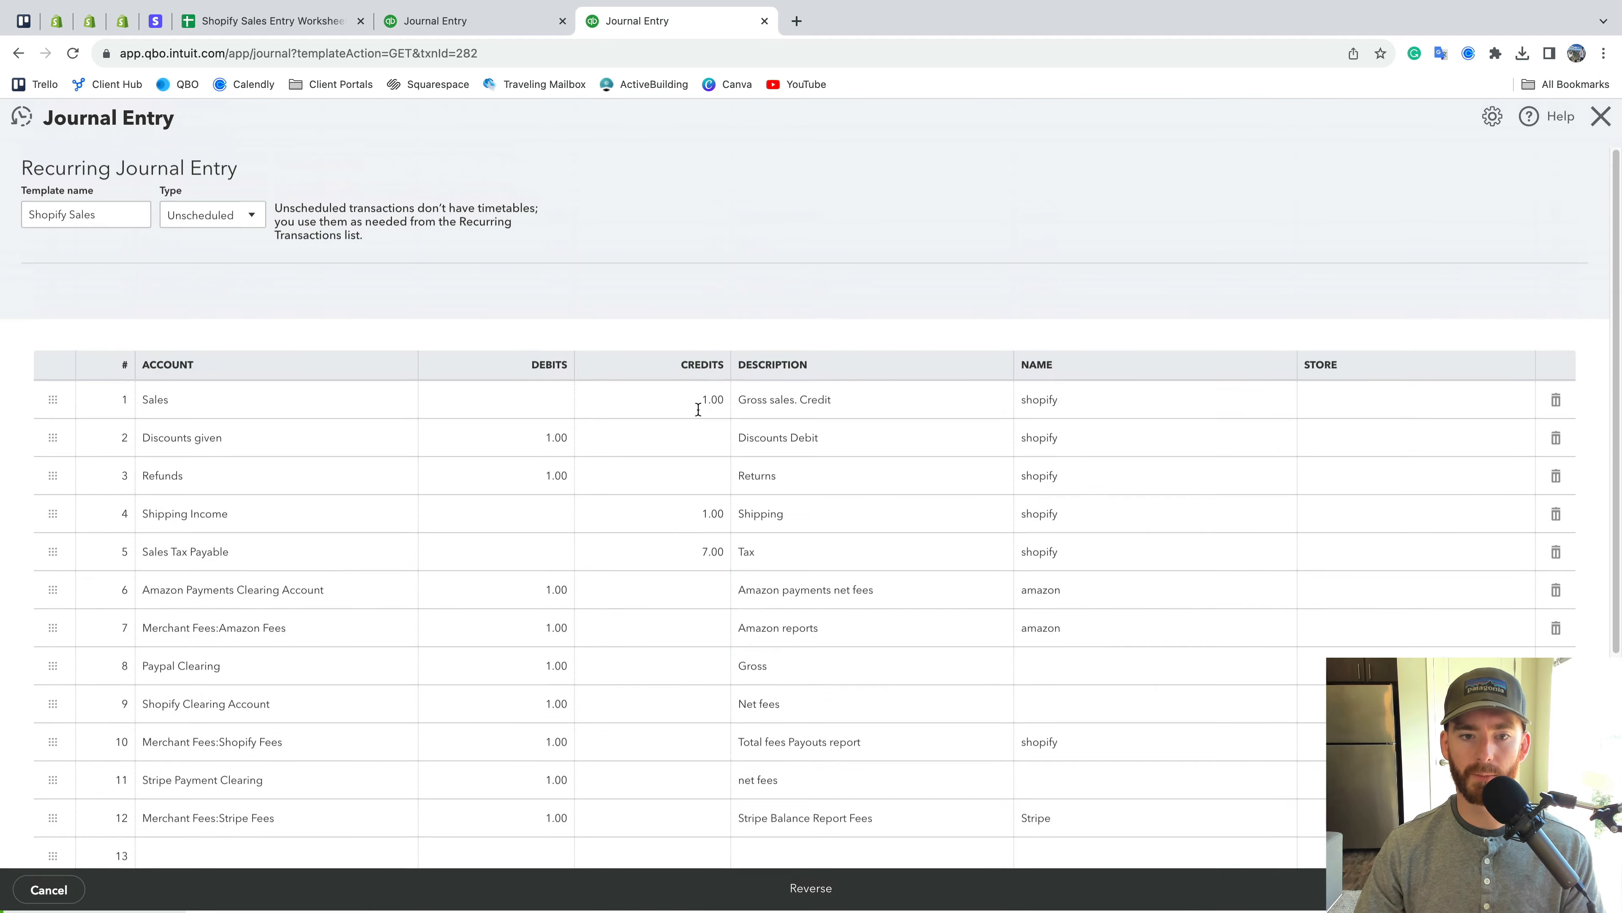
pyautogui.scroll(-5, 267, 447)
# Add Cost of Goods Sold as line 13 and Inventory Asset as line 14 of the Shopify Sales template
pyautogui.click(267, 558)
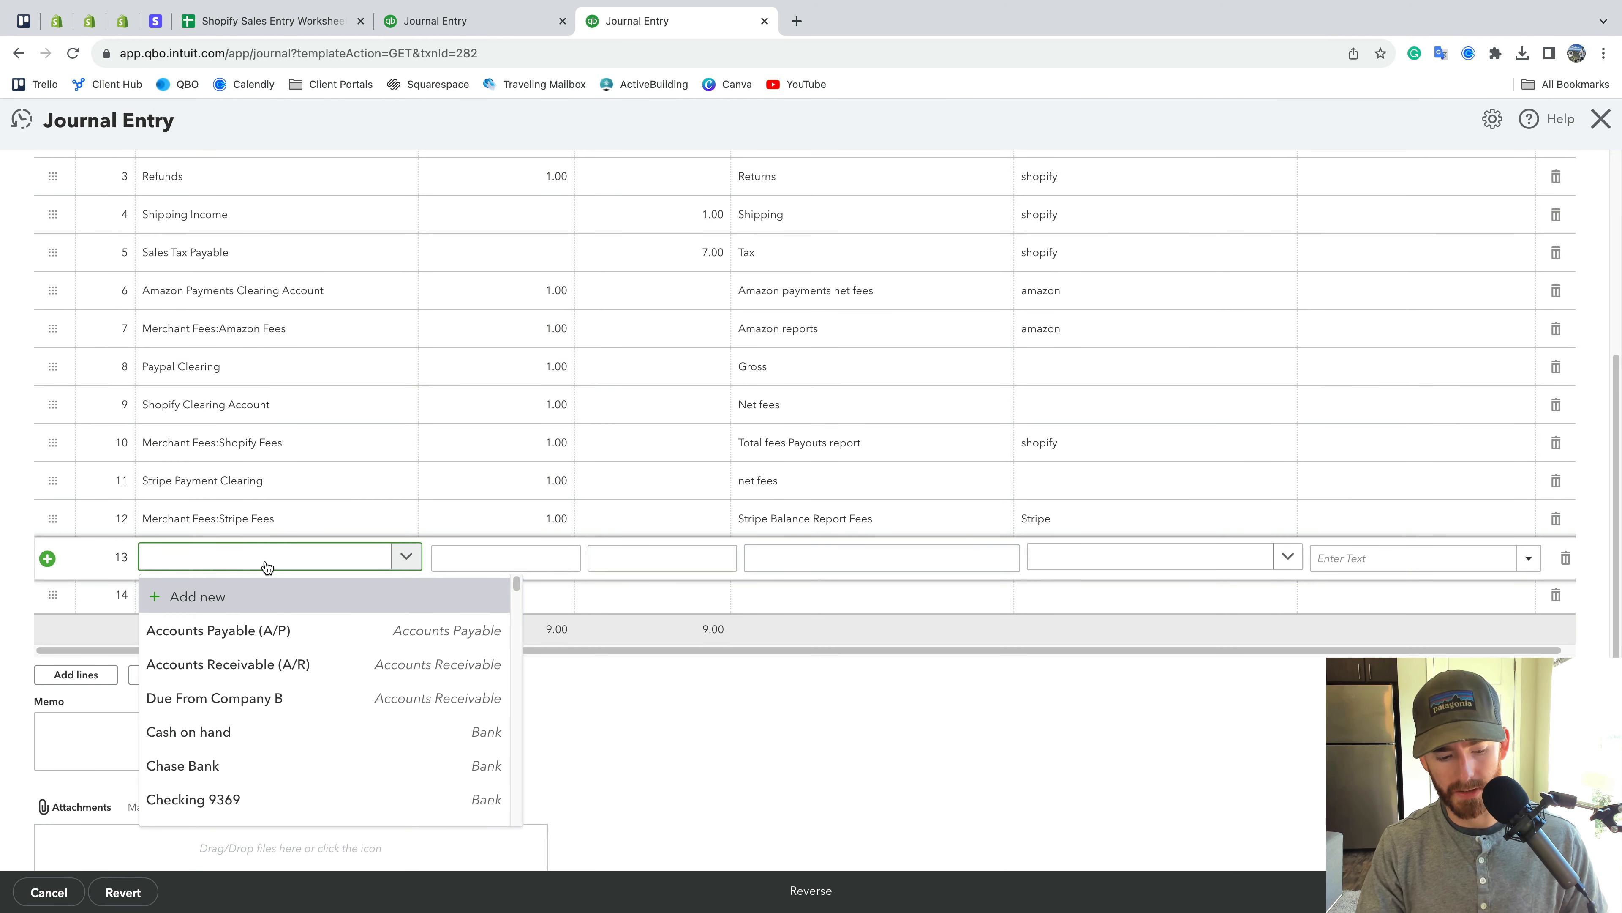
pyautogui.write('cost')
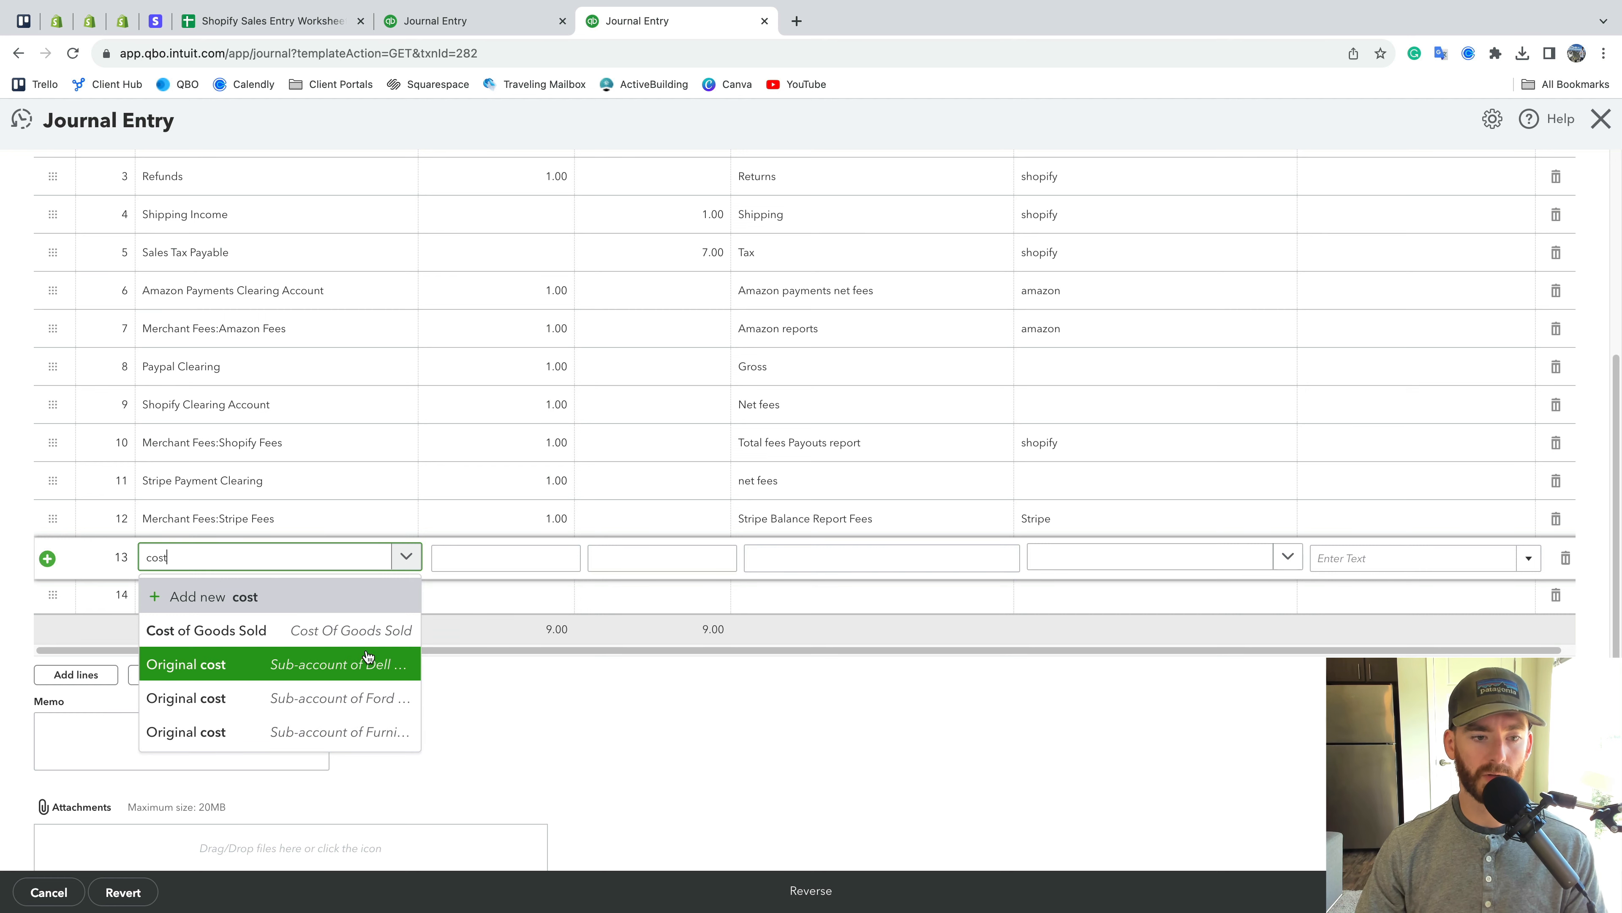
pyautogui.click(356, 631)
pyautogui.click(267, 594)
pyautogui.write('inve')
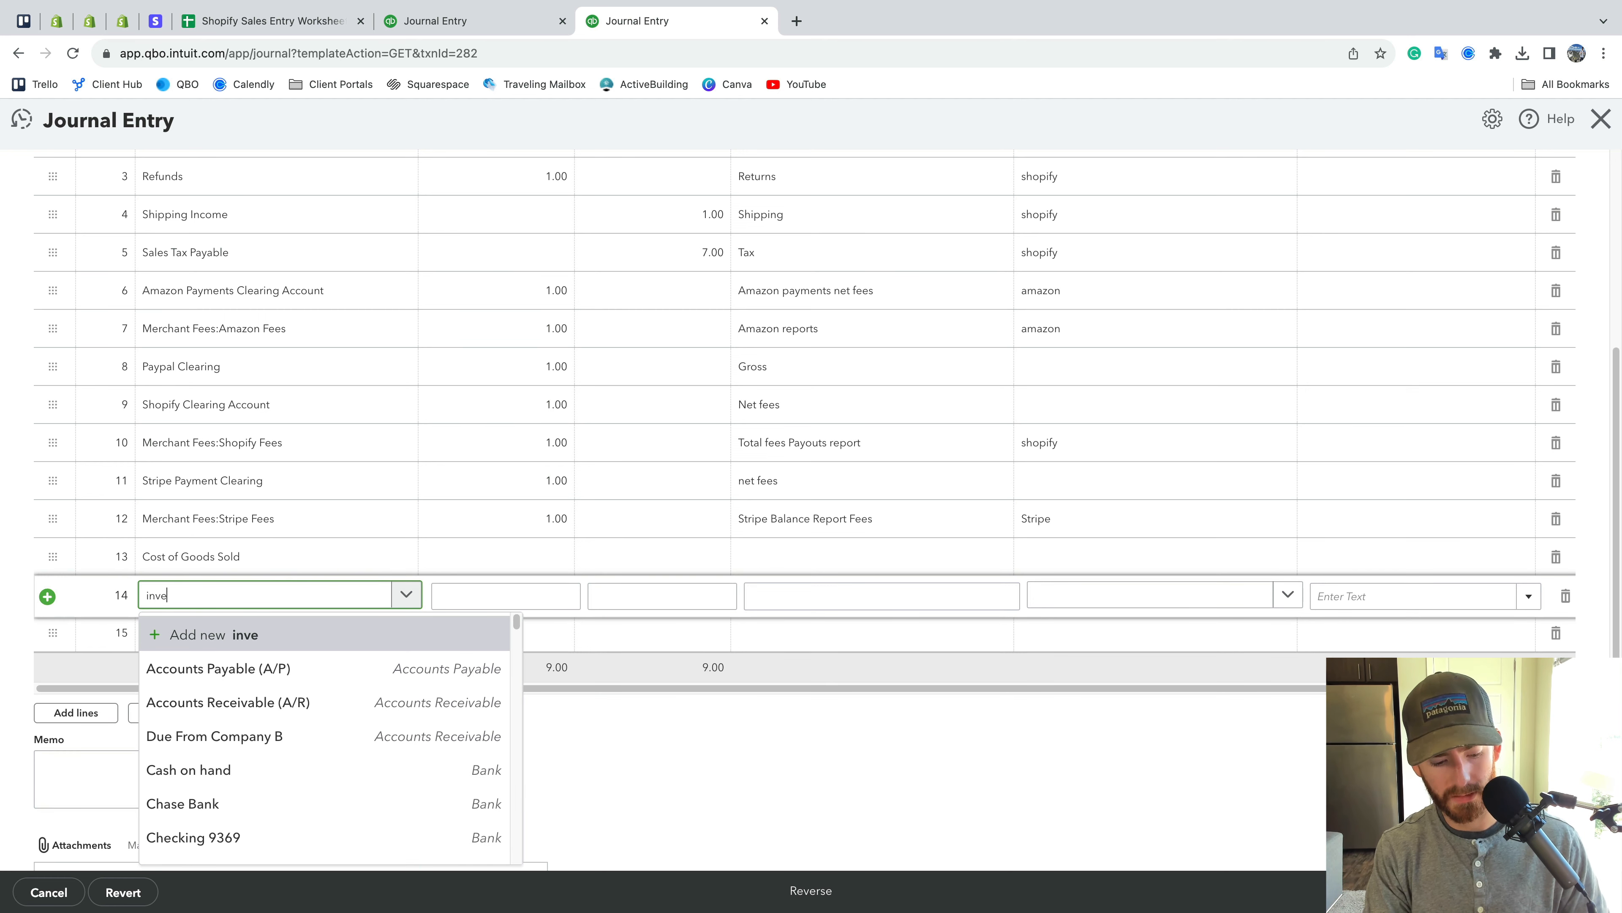
pyautogui.write('nt')
pyautogui.click(217, 702)
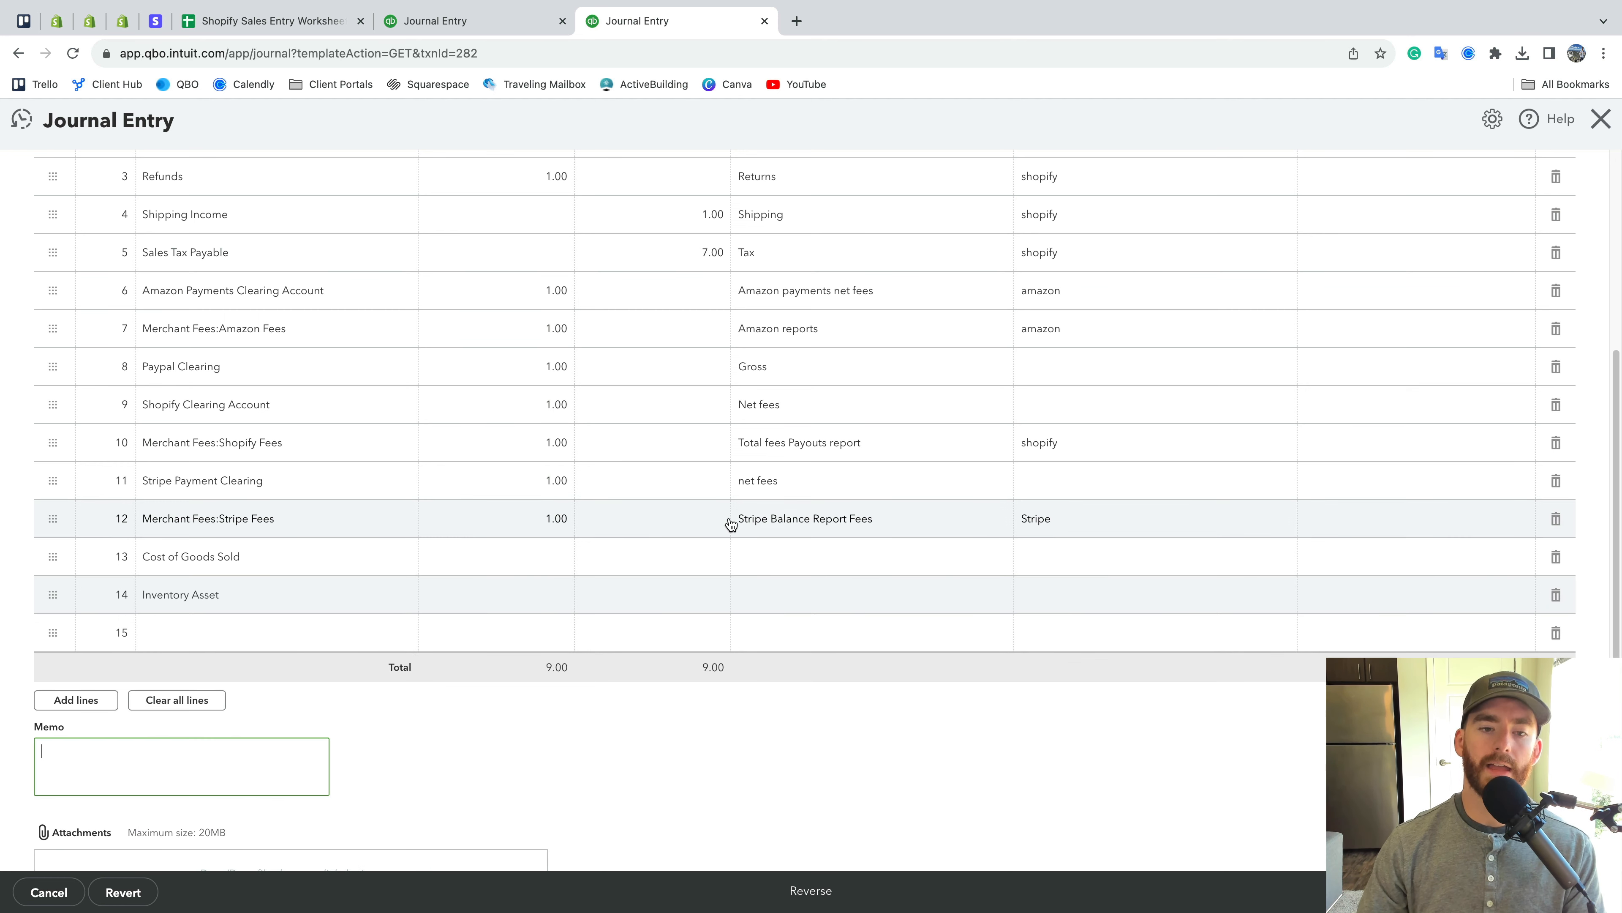
# Enter placeholder amounts of a 1.00 debit for Cost of Goods Sold and a 1.00 credit for Inventory Asset
pyautogui.click(547, 553)
pyautogui.write('1')
pyautogui.click(779, 727)
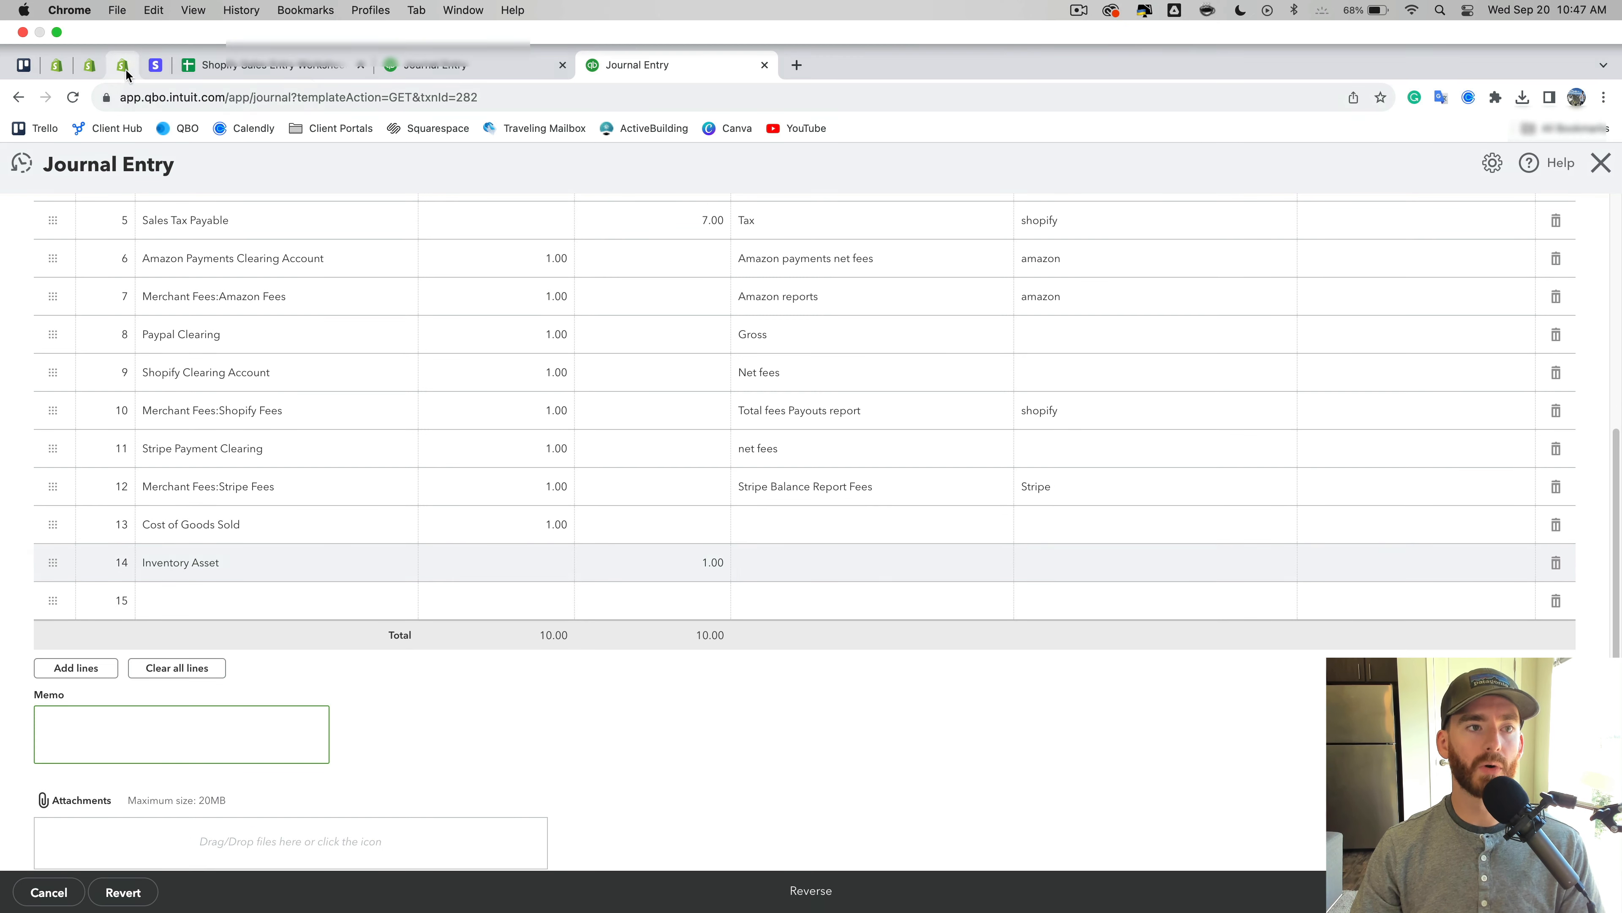
# Switch to Shopify and open the Cost of goods sold report from the analytics reports
pyautogui.click(122, 21)
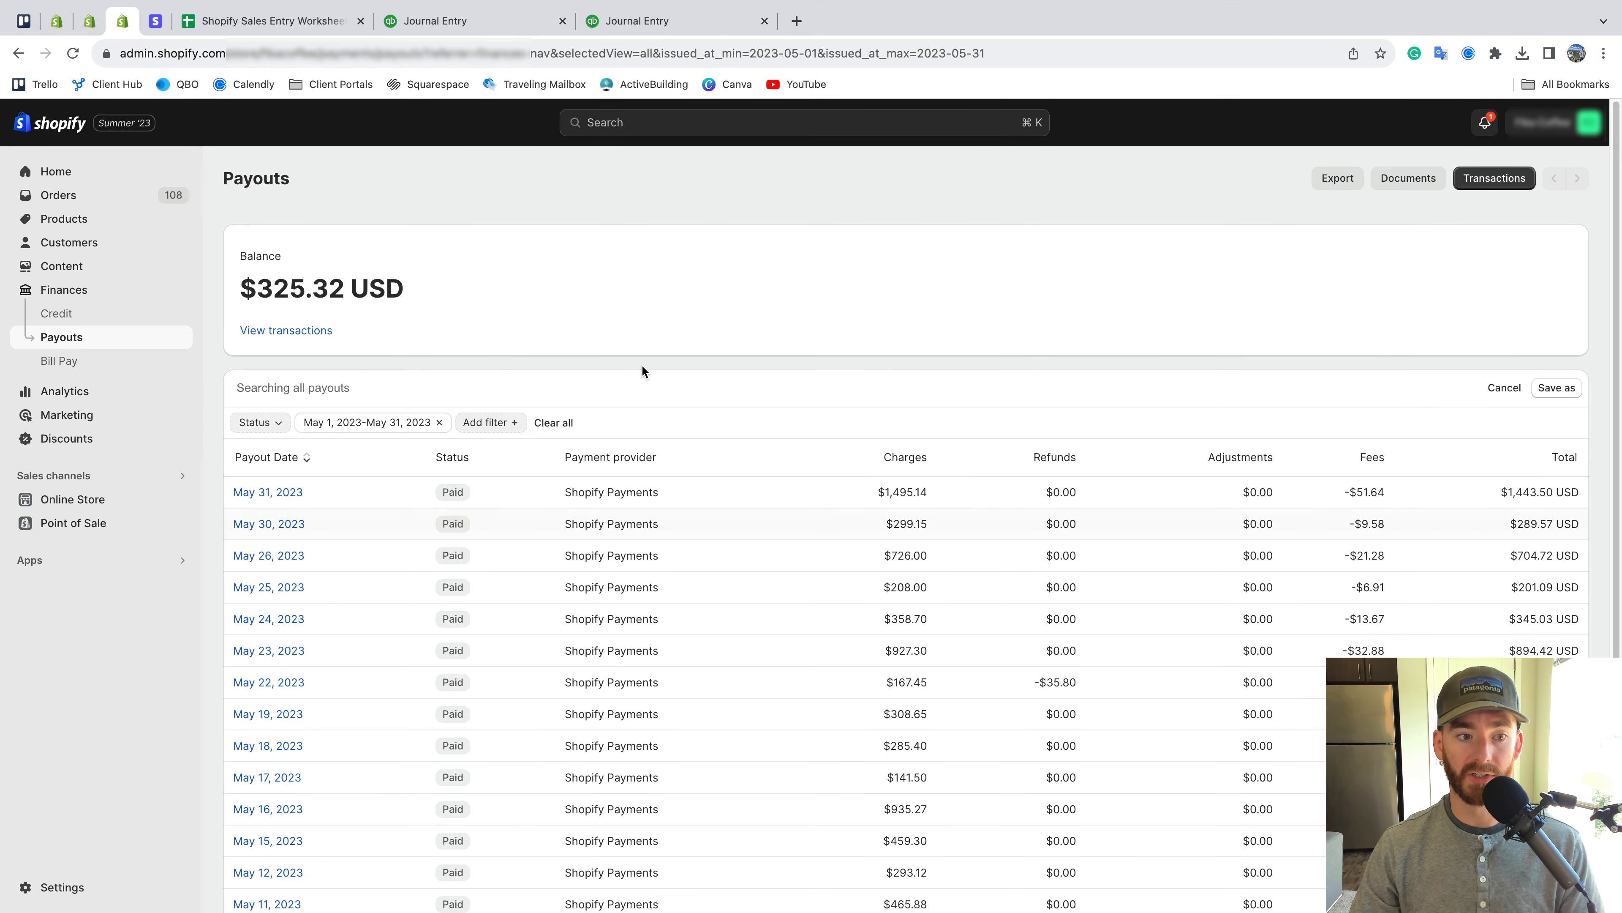
pyautogui.click(64, 390)
pyautogui.click(71, 337)
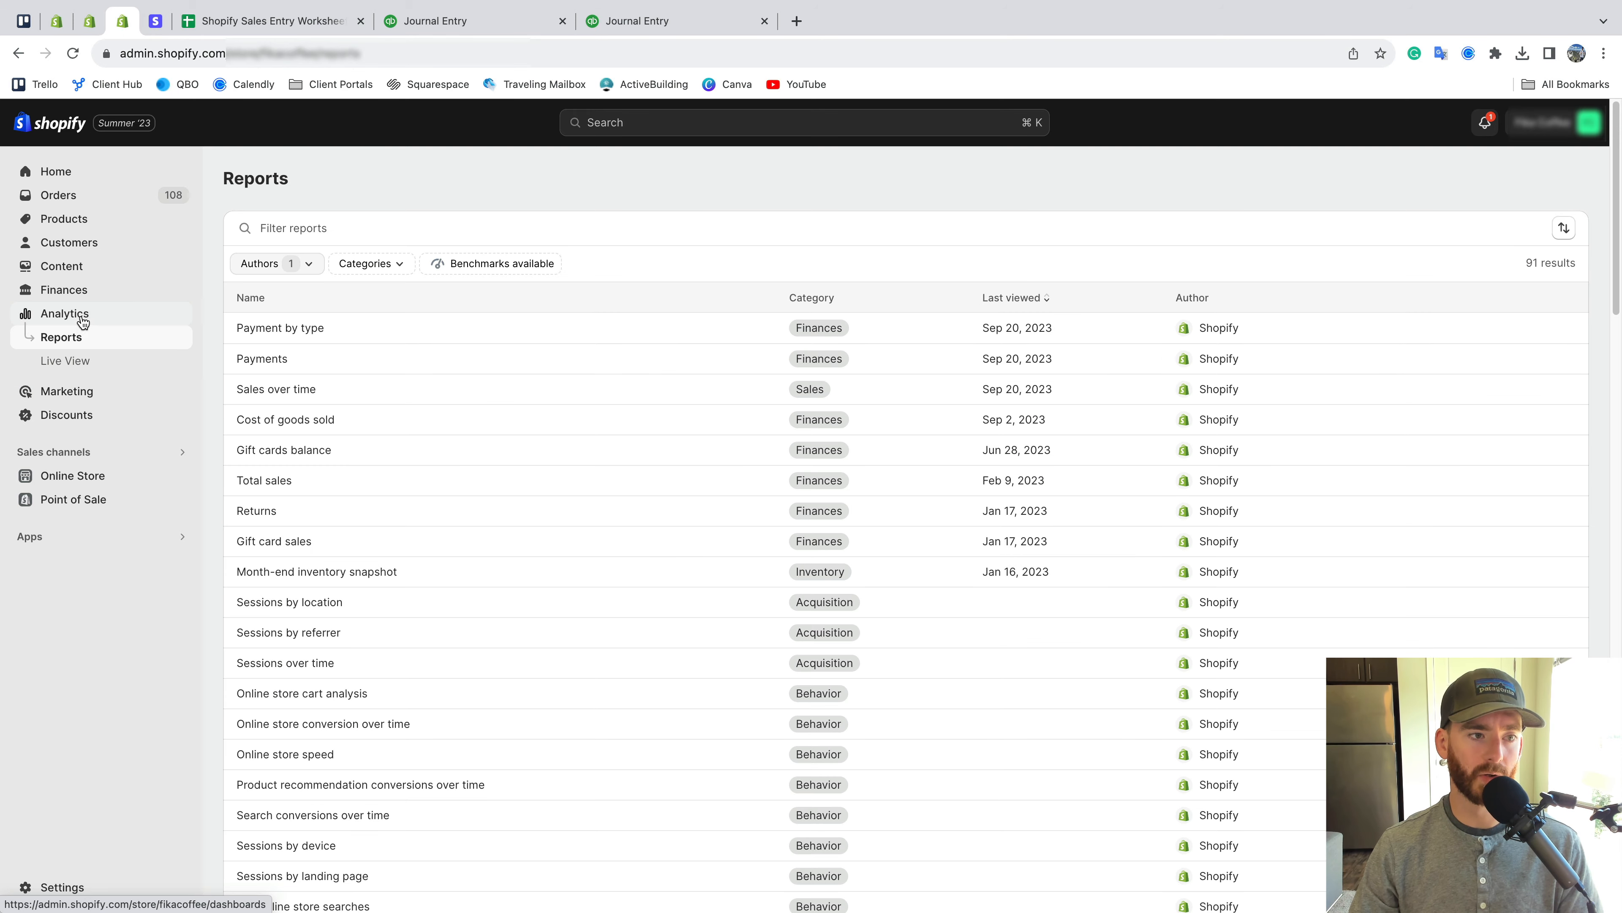
pyautogui.click(317, 419)
# Enter "Shopify - Analytics - Reports - COGS - Last Month" as step 8 in the Shopify Sales Entry Worksheet
pyautogui.click(322, 20)
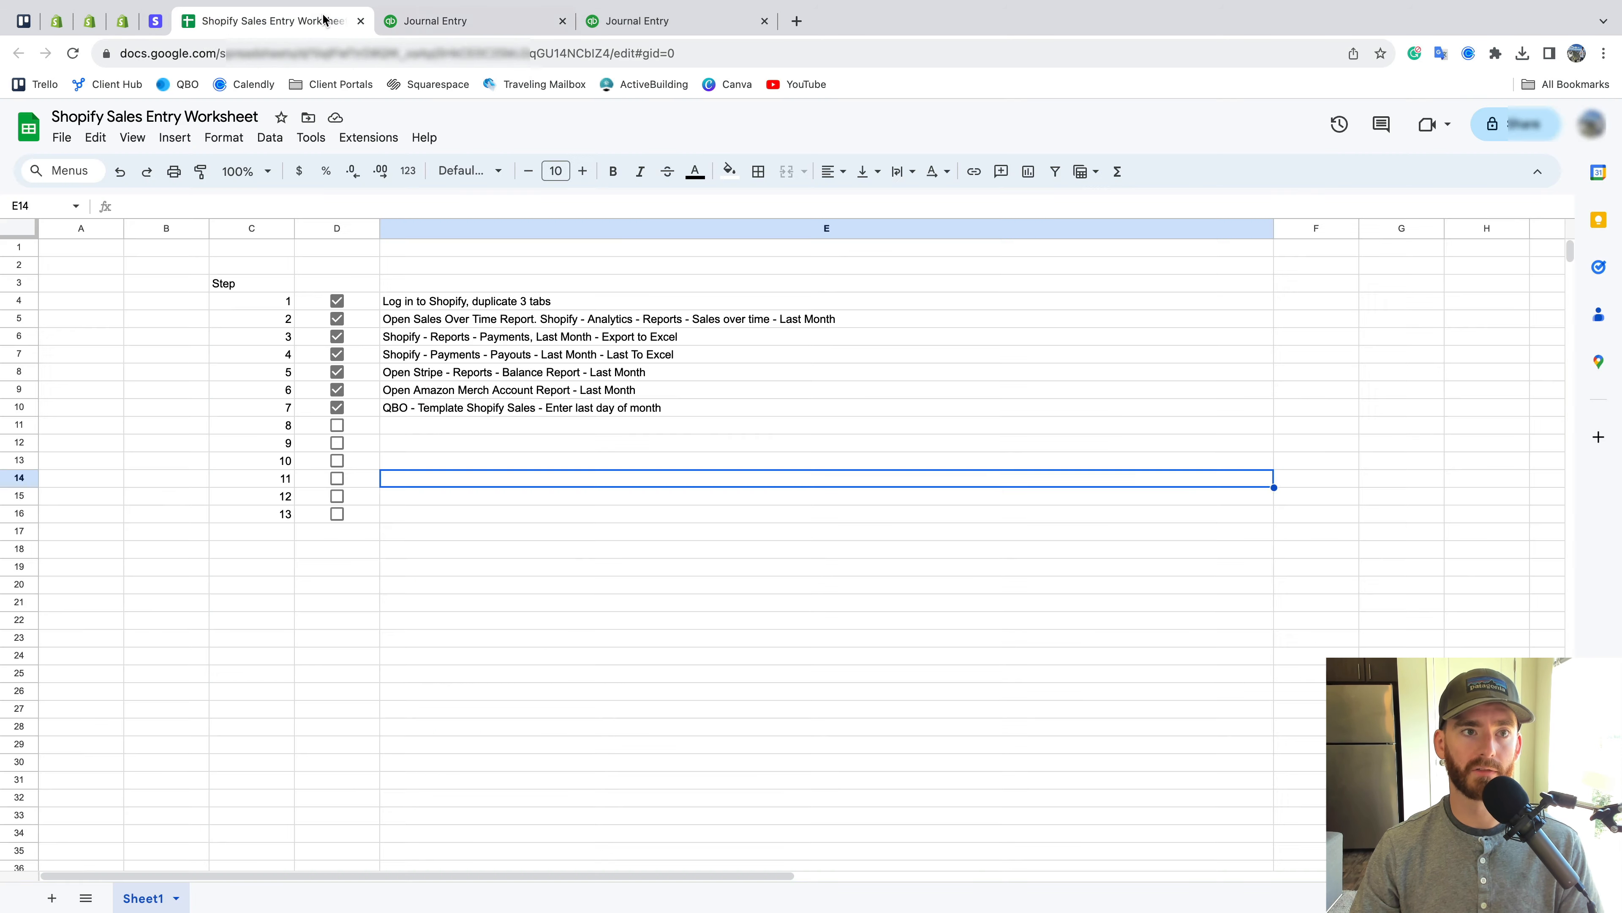
pyautogui.click(485, 424)
pyautogui.write('Shop')
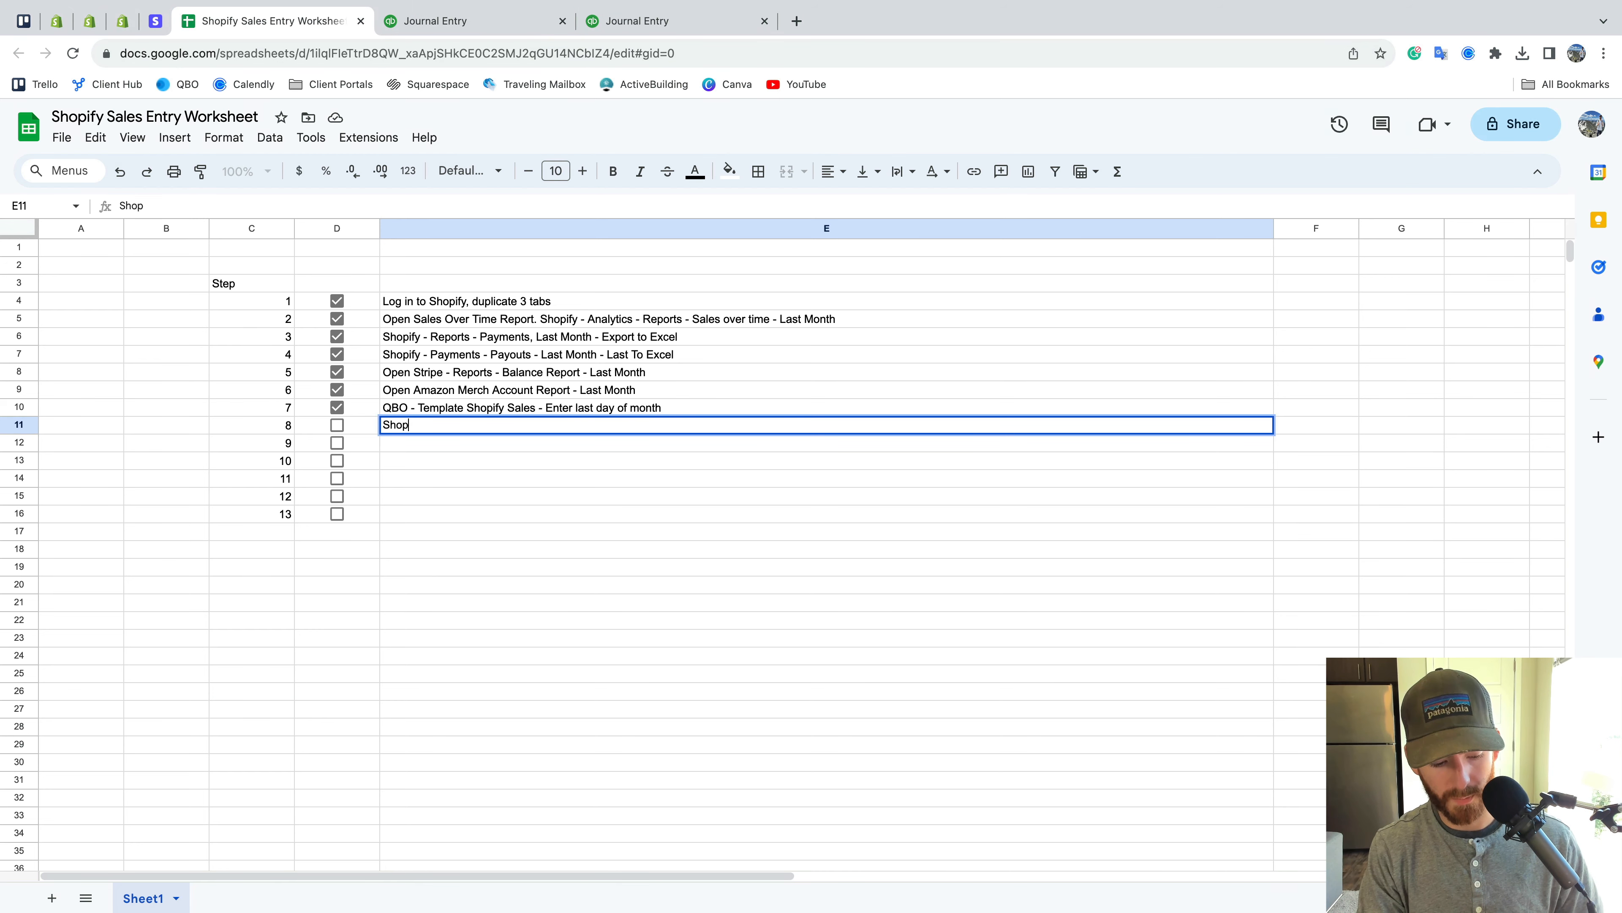
pyautogui.write('ify - Analytics - Rep')
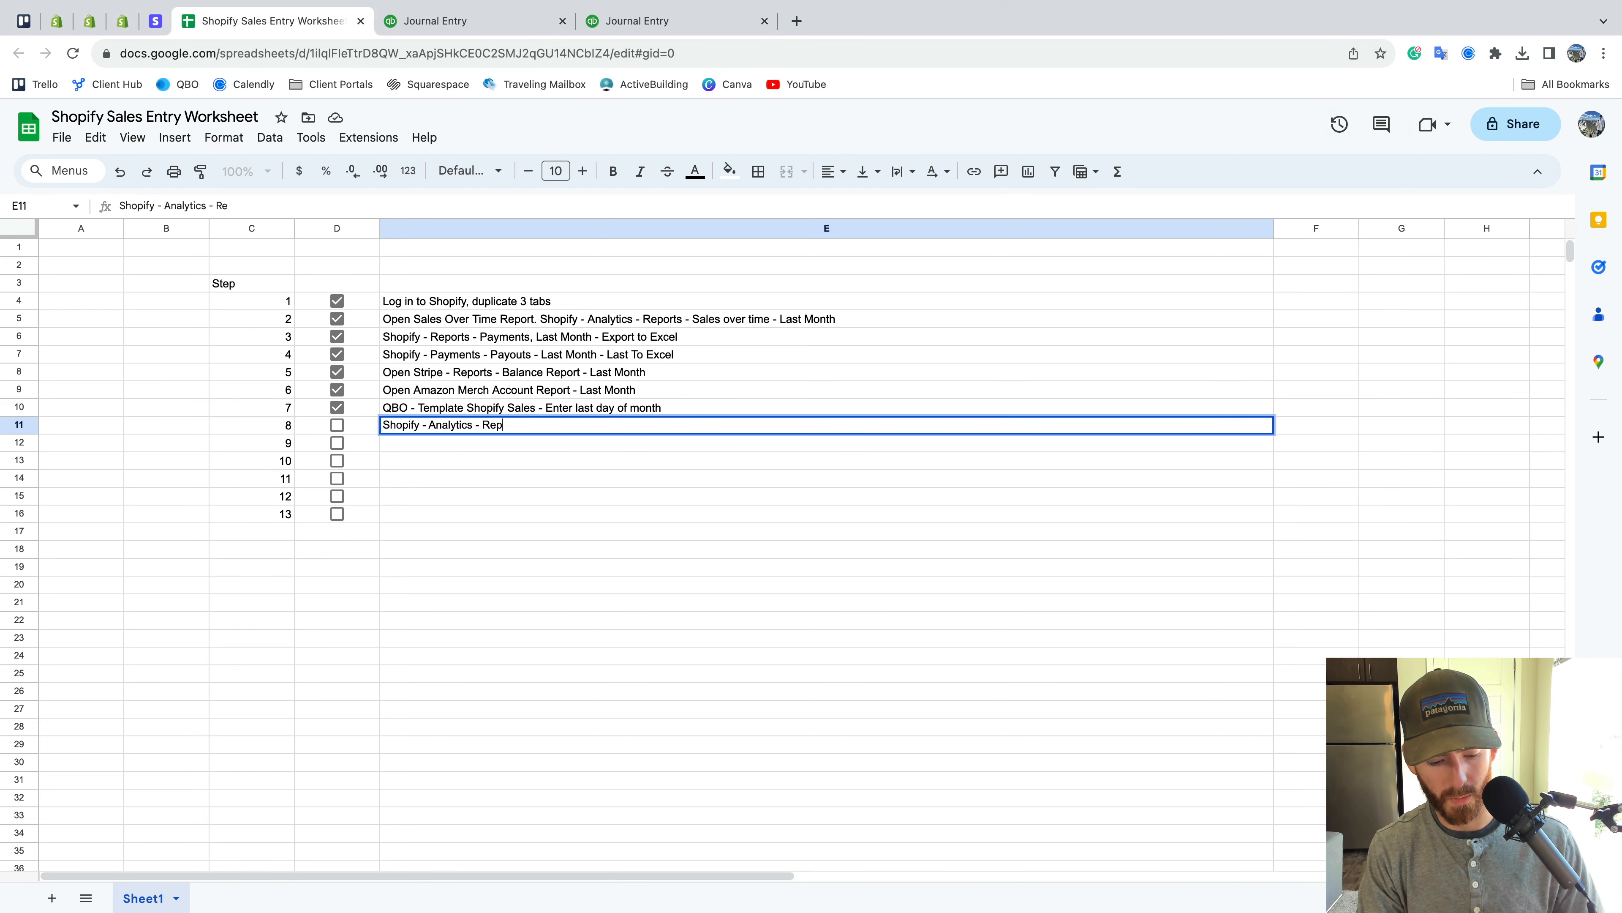
pyautogui.write('orts - COGS')
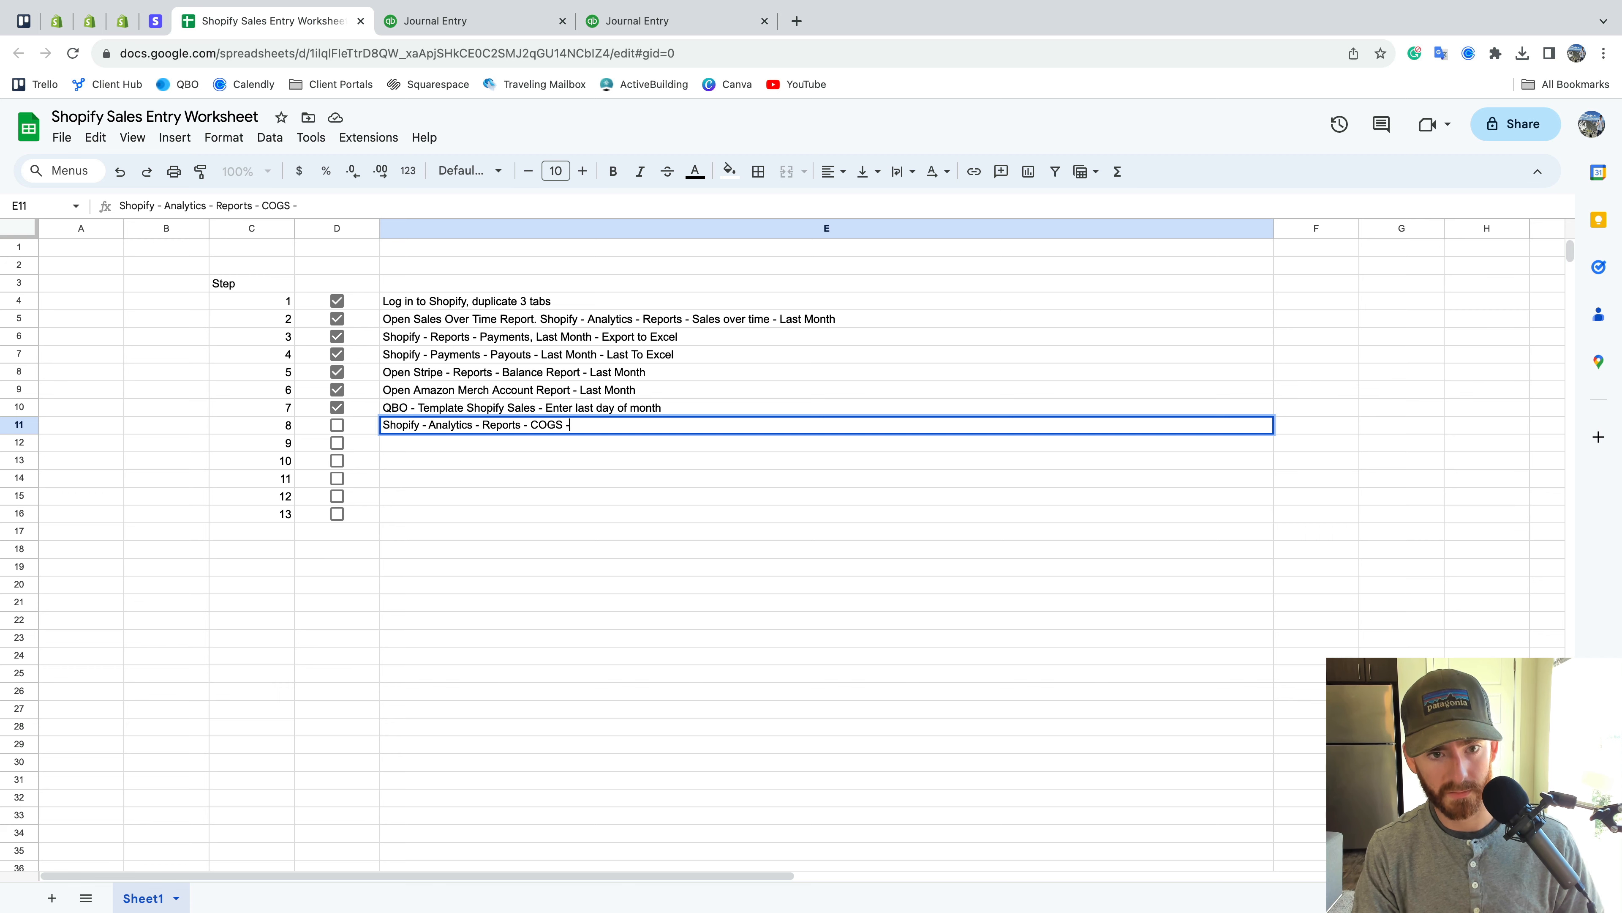
pyautogui.write(' - Last Month')
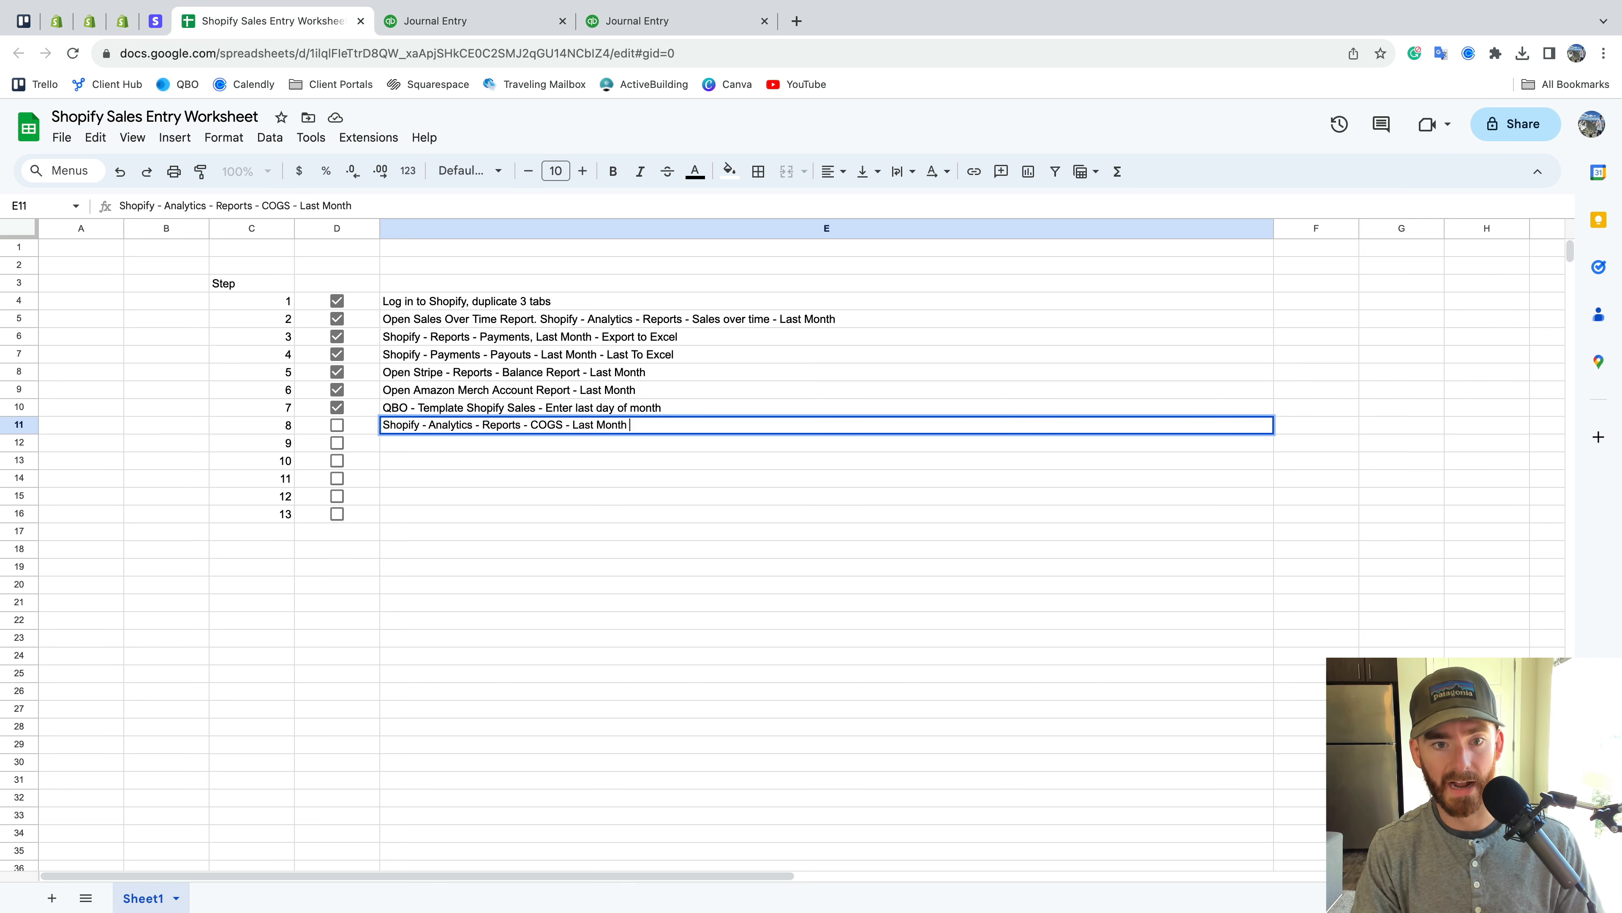
# Glance at Shopify's May 2023 payments report, then return to QuickBooks and save the edited Shopify Sales template
pyautogui.press('super+3')
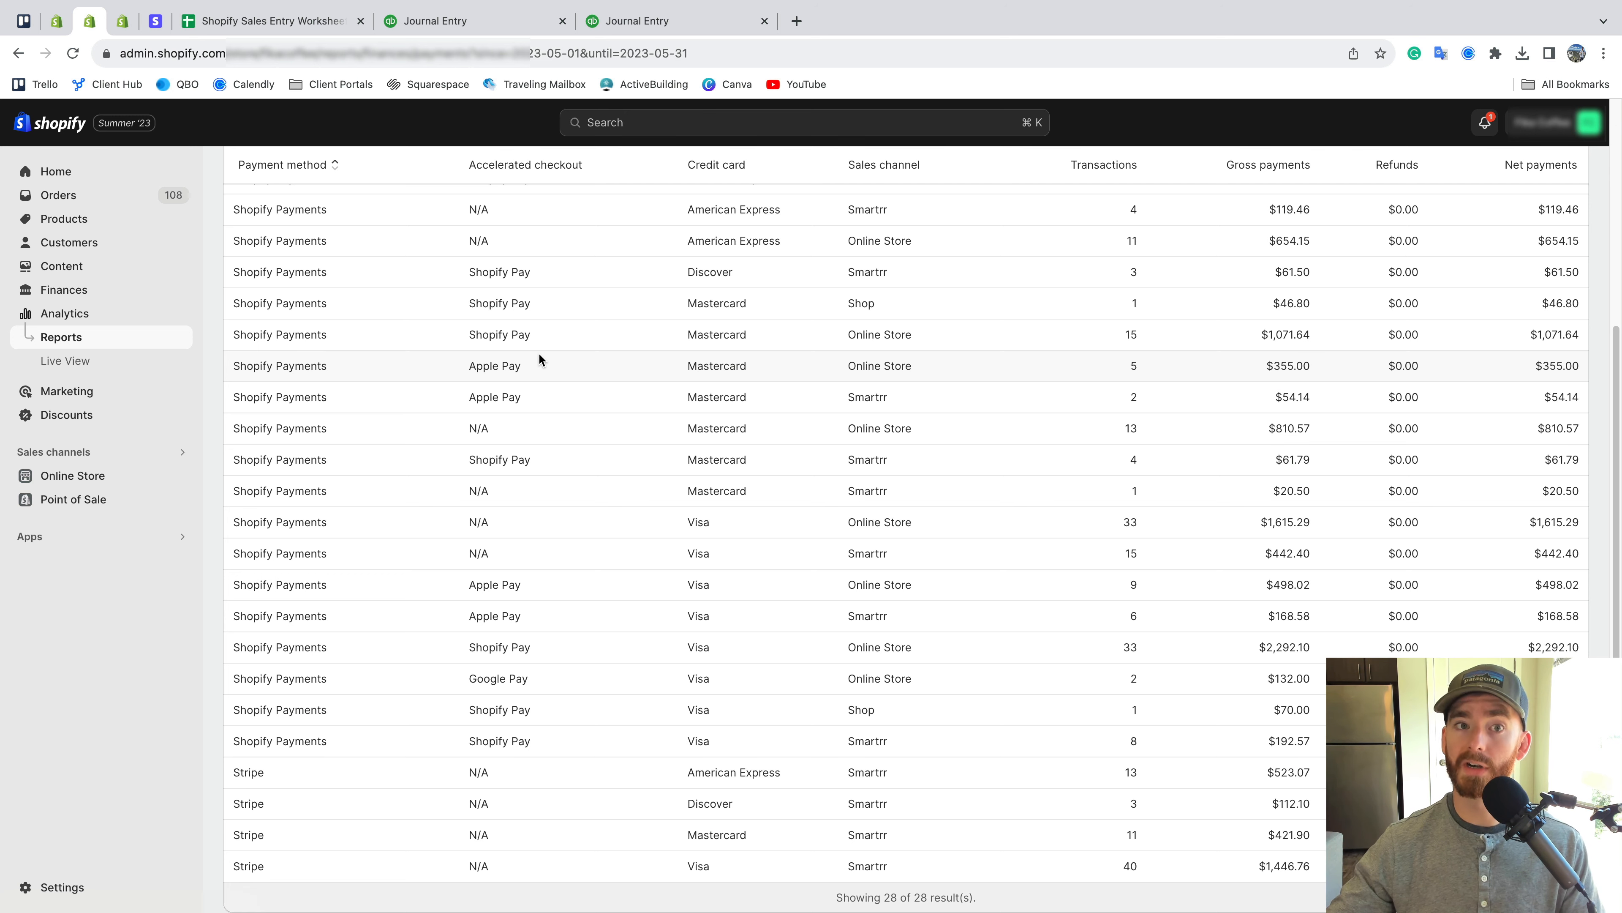
pyautogui.click(658, 20)
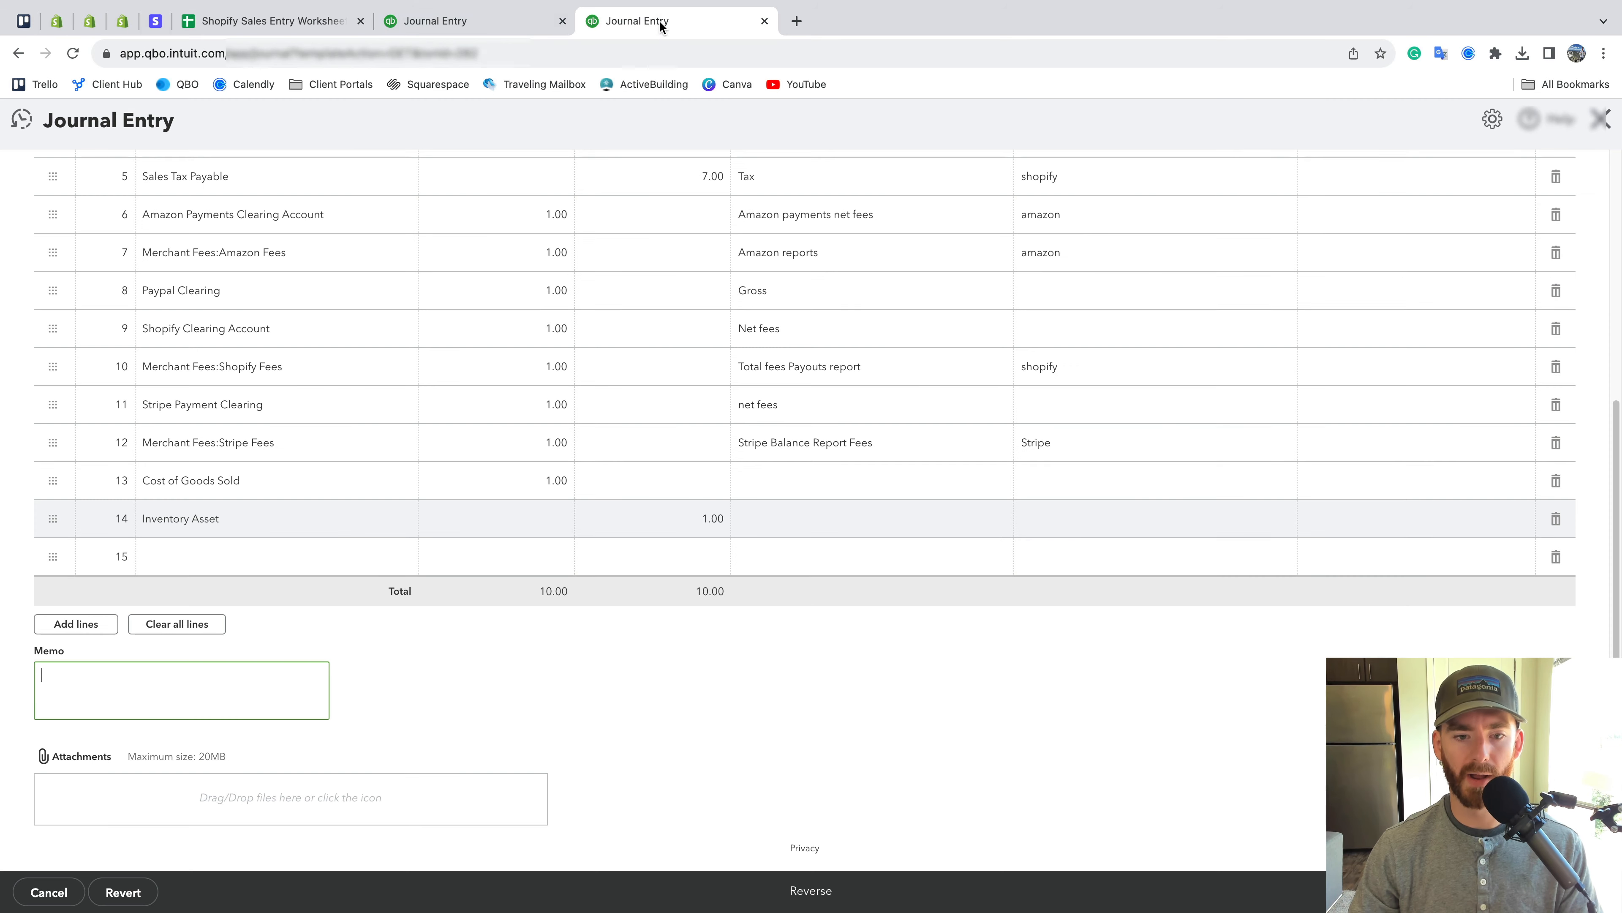
pyautogui.click(1559, 891)
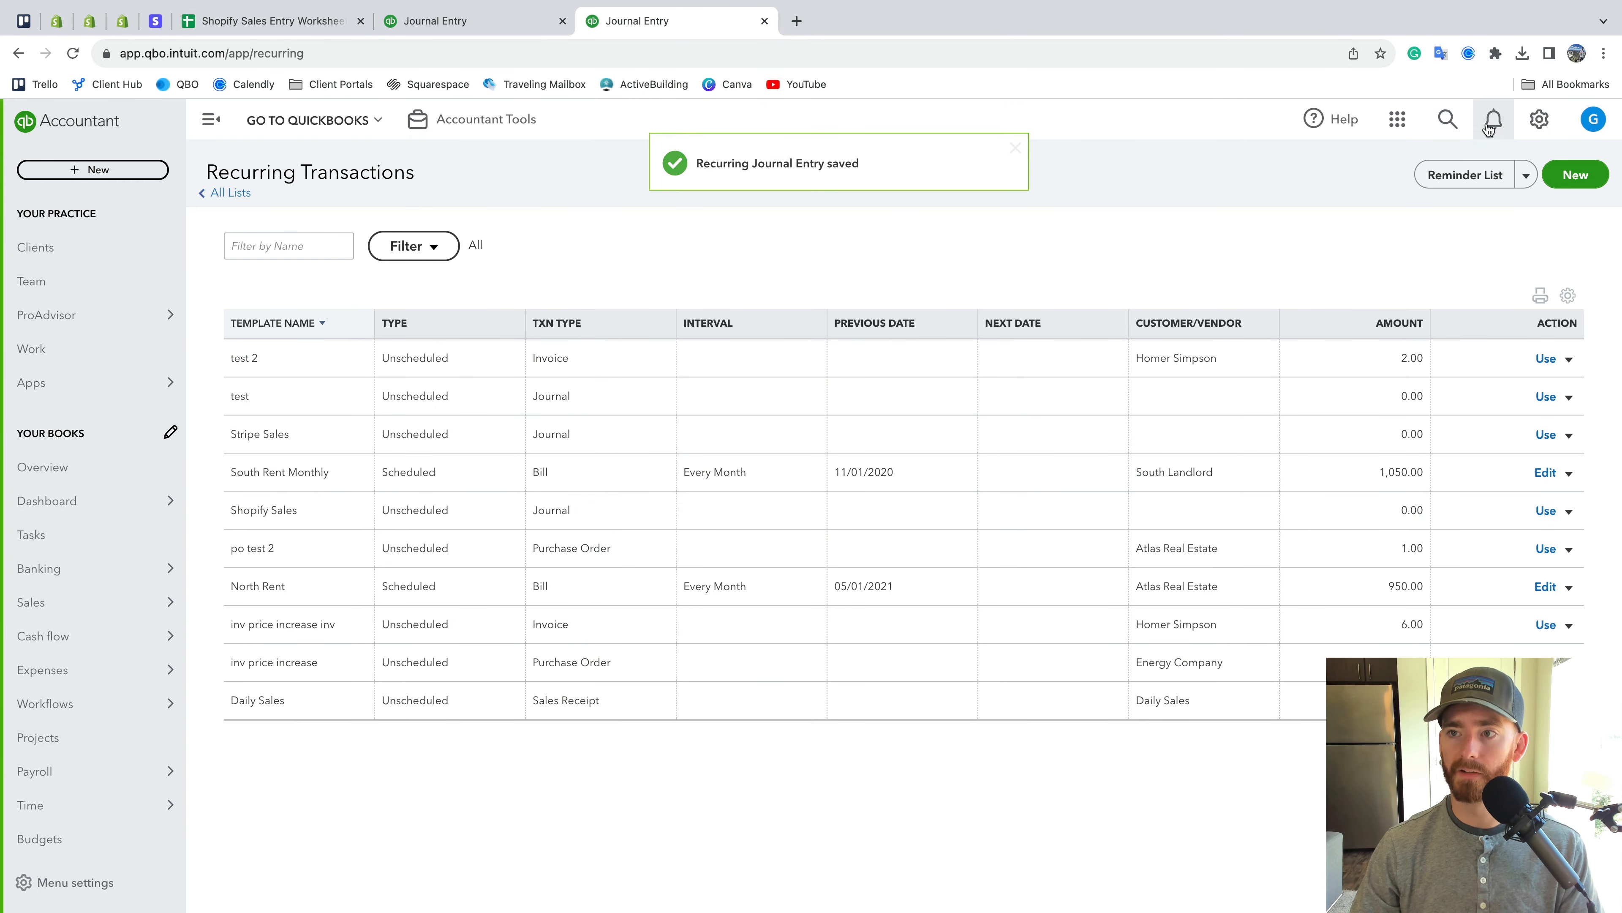
# Open the 05/31/2023 shopify sales journal entry and add lines for Cost of Goods Sold and Inventory Asset
pyautogui.click(1447, 119)
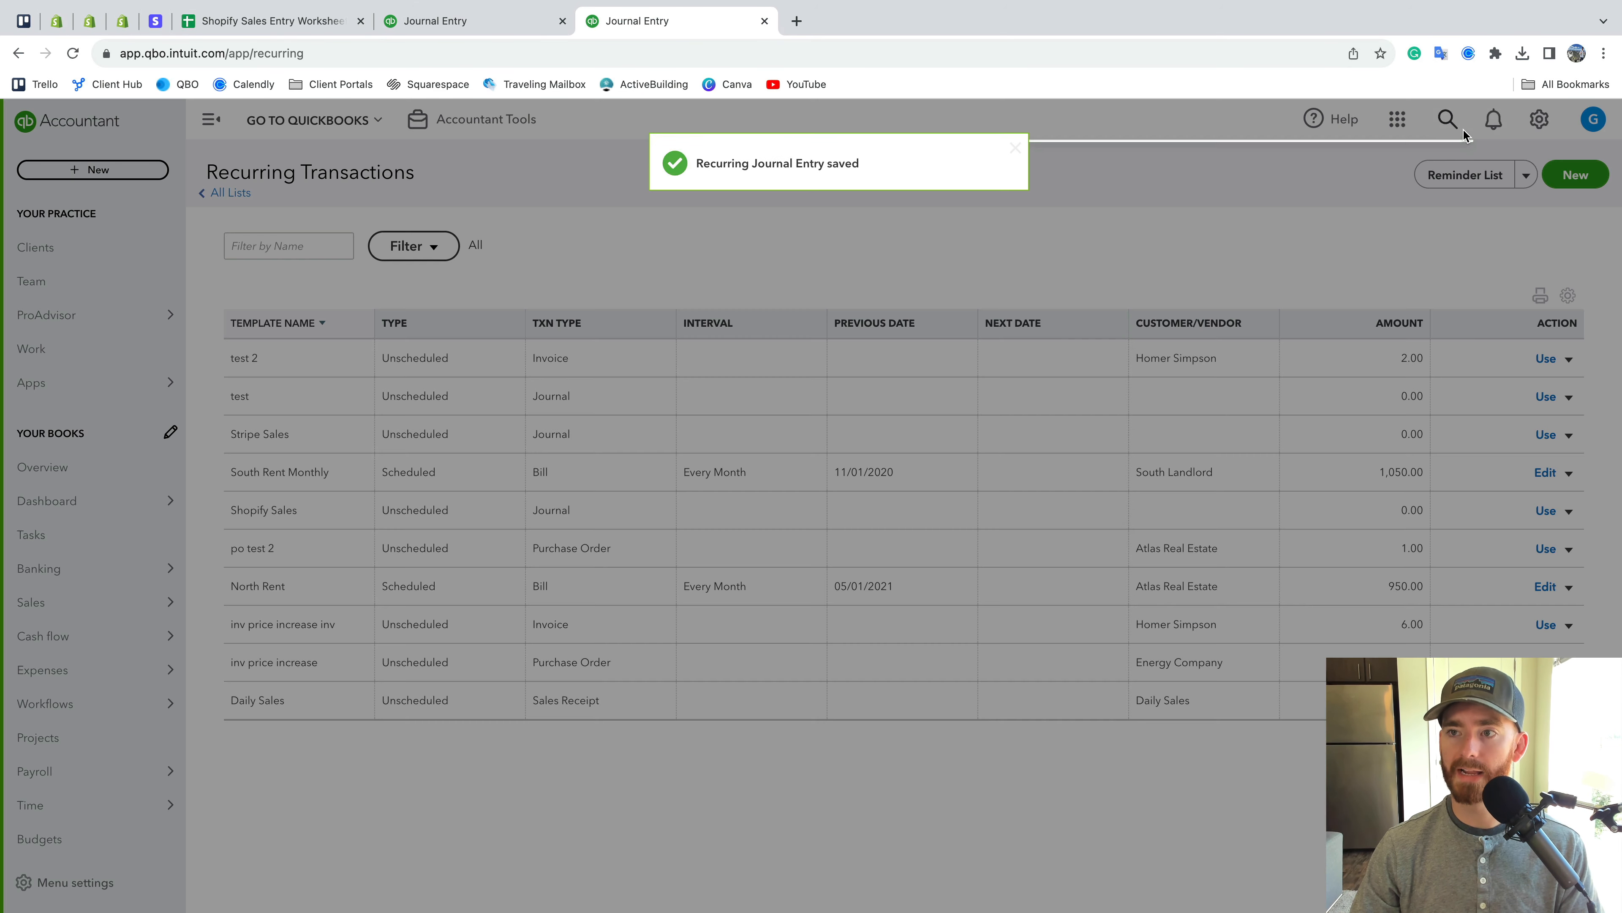
pyautogui.click(1105, 377)
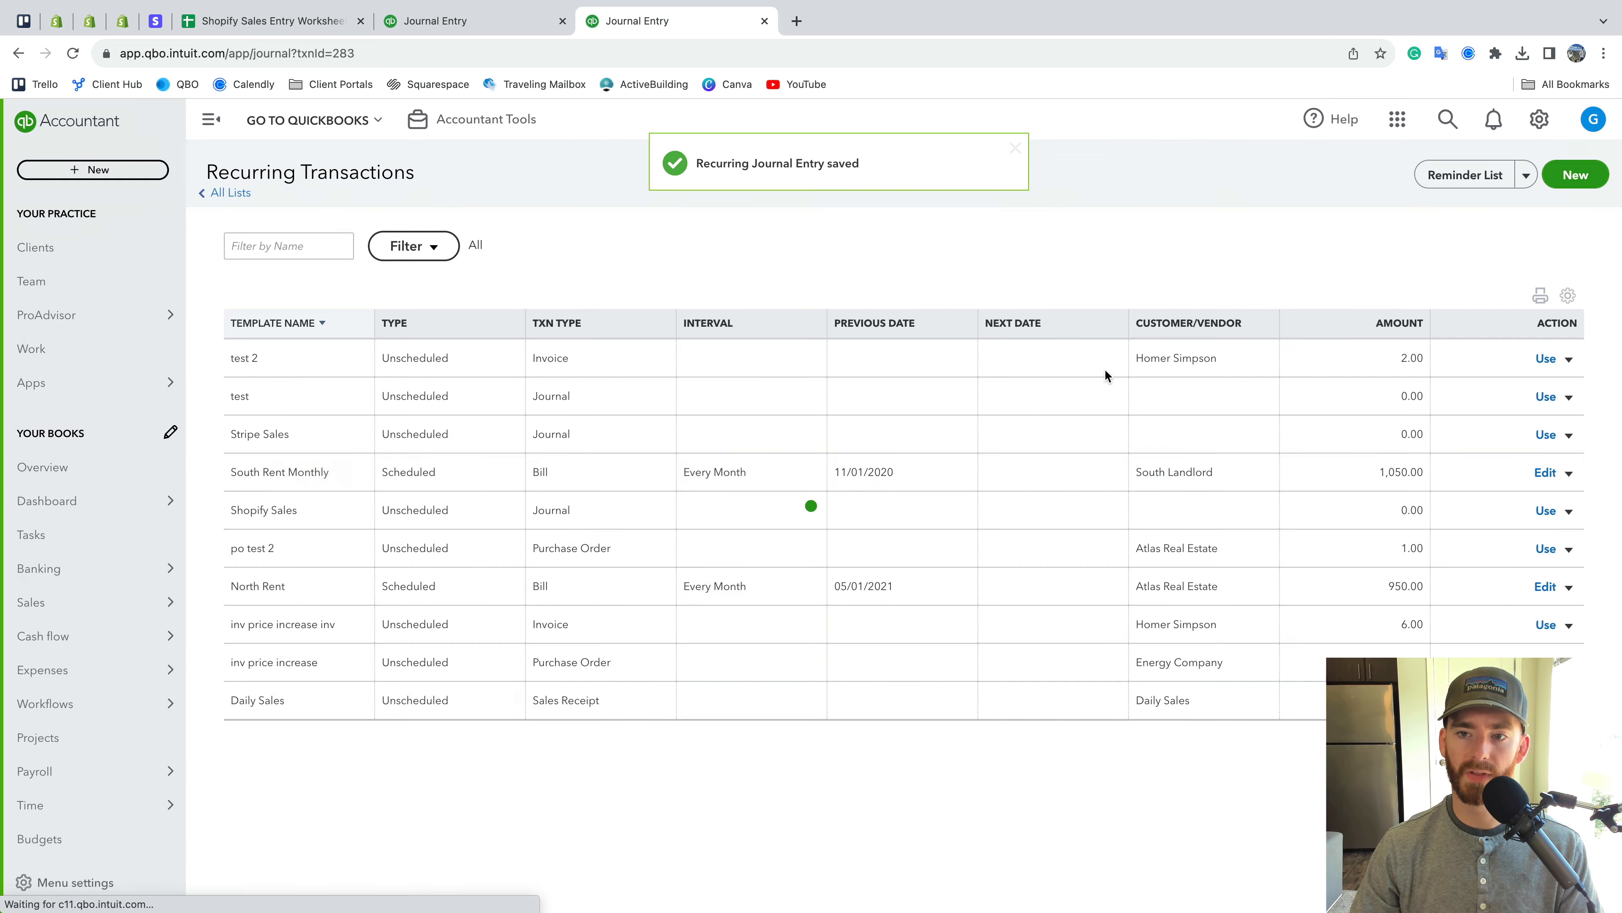
pyautogui.scroll(-4, 664, 562)
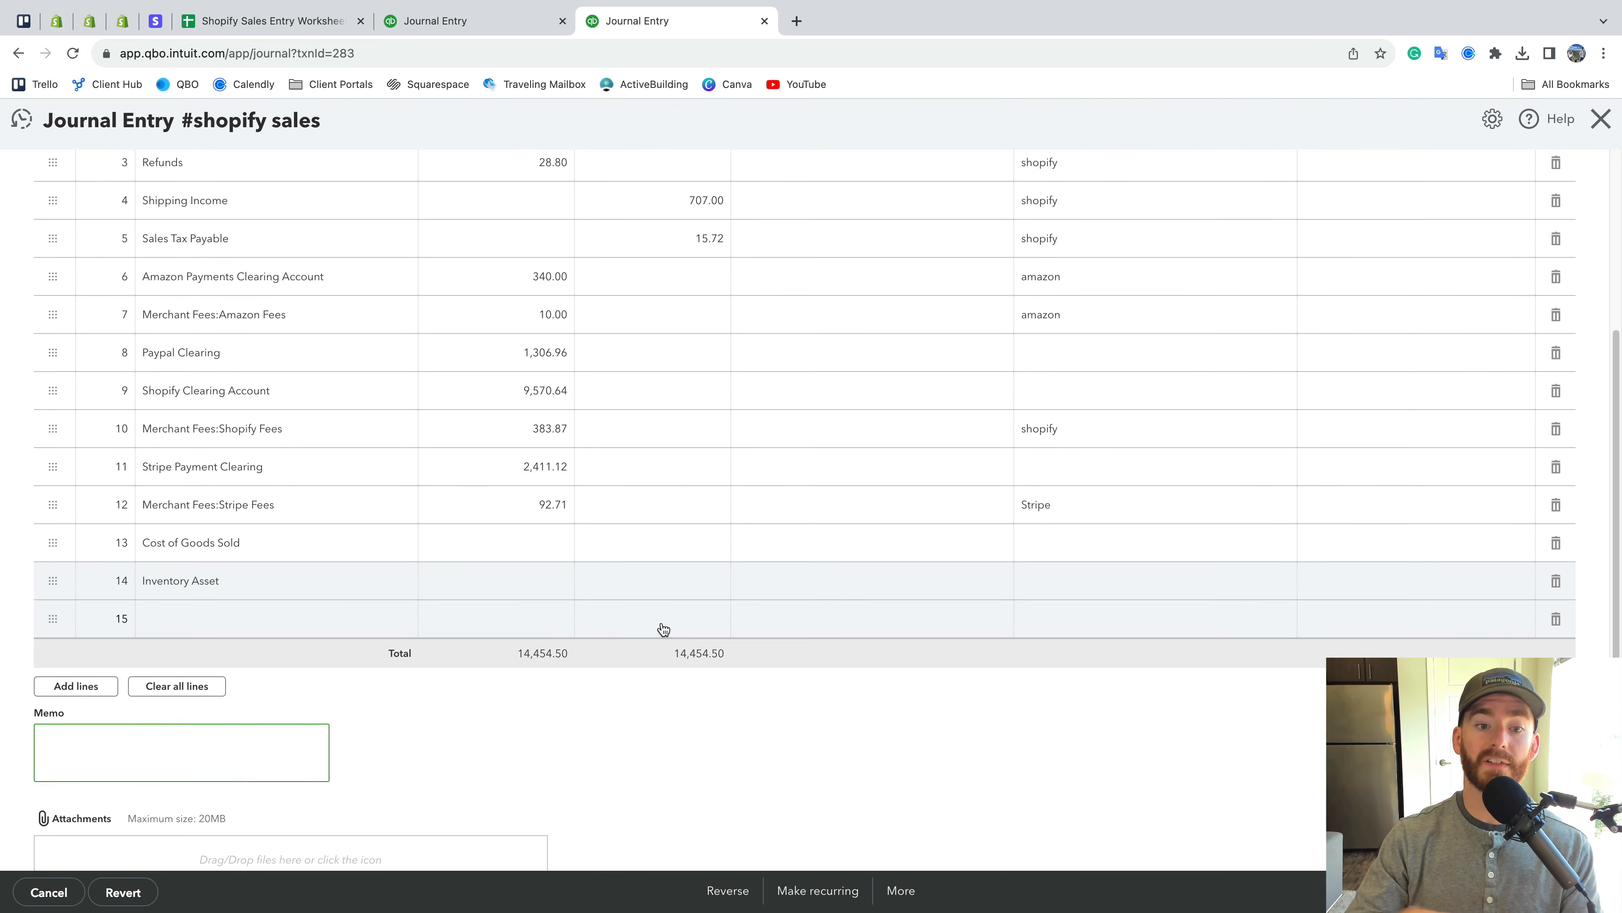
pyautogui.scroll(3, 663, 630)
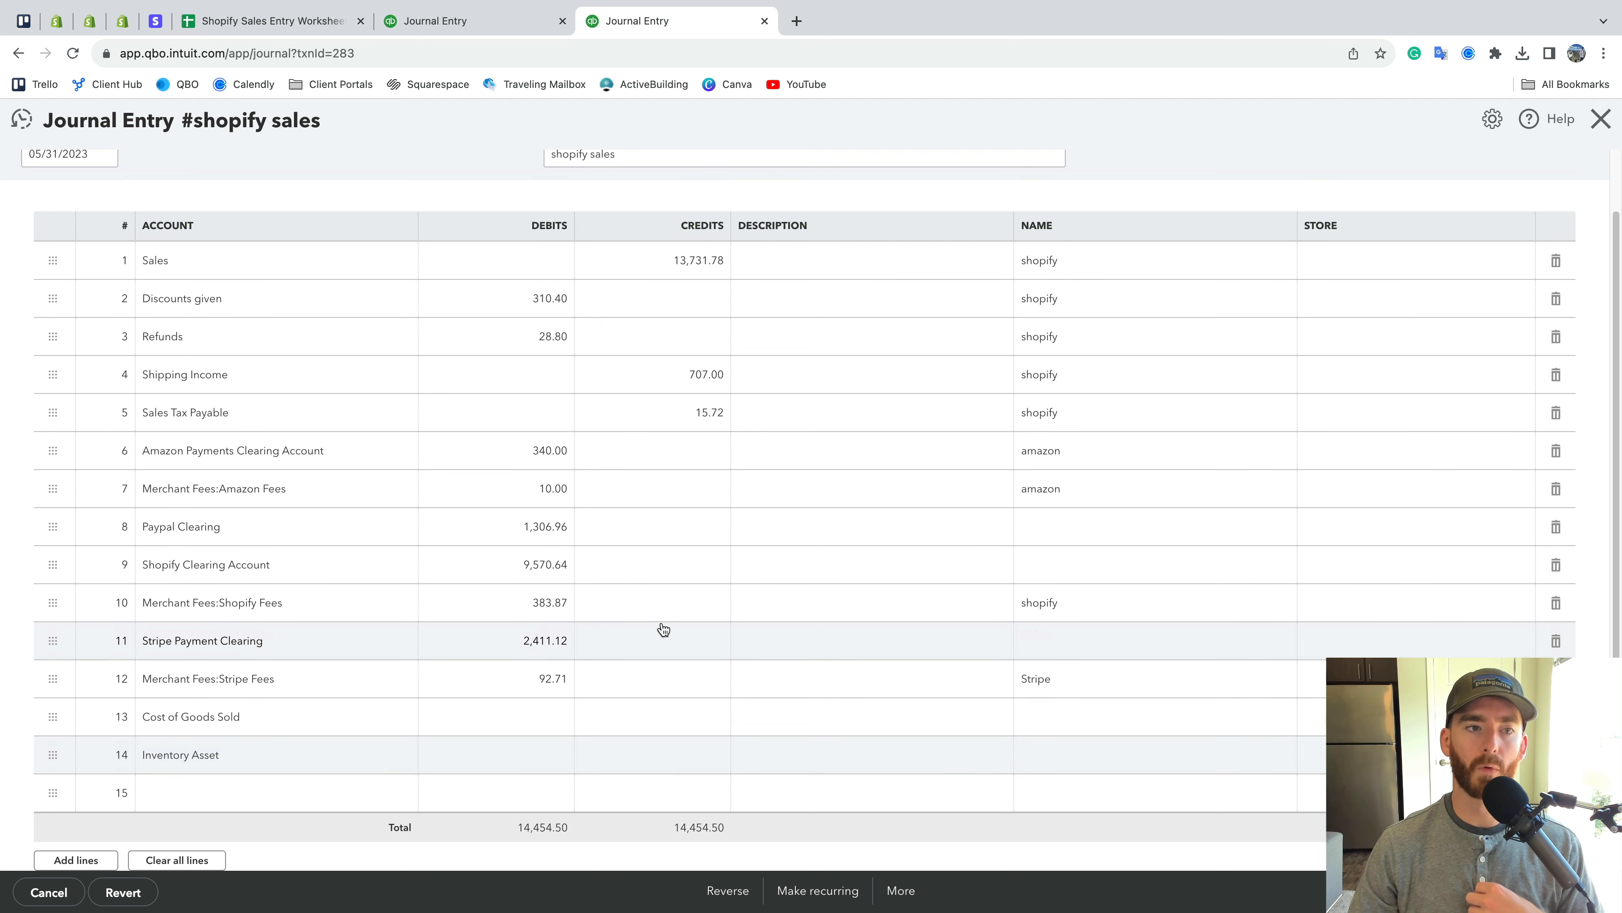
pyautogui.scroll(-2, 664, 630)
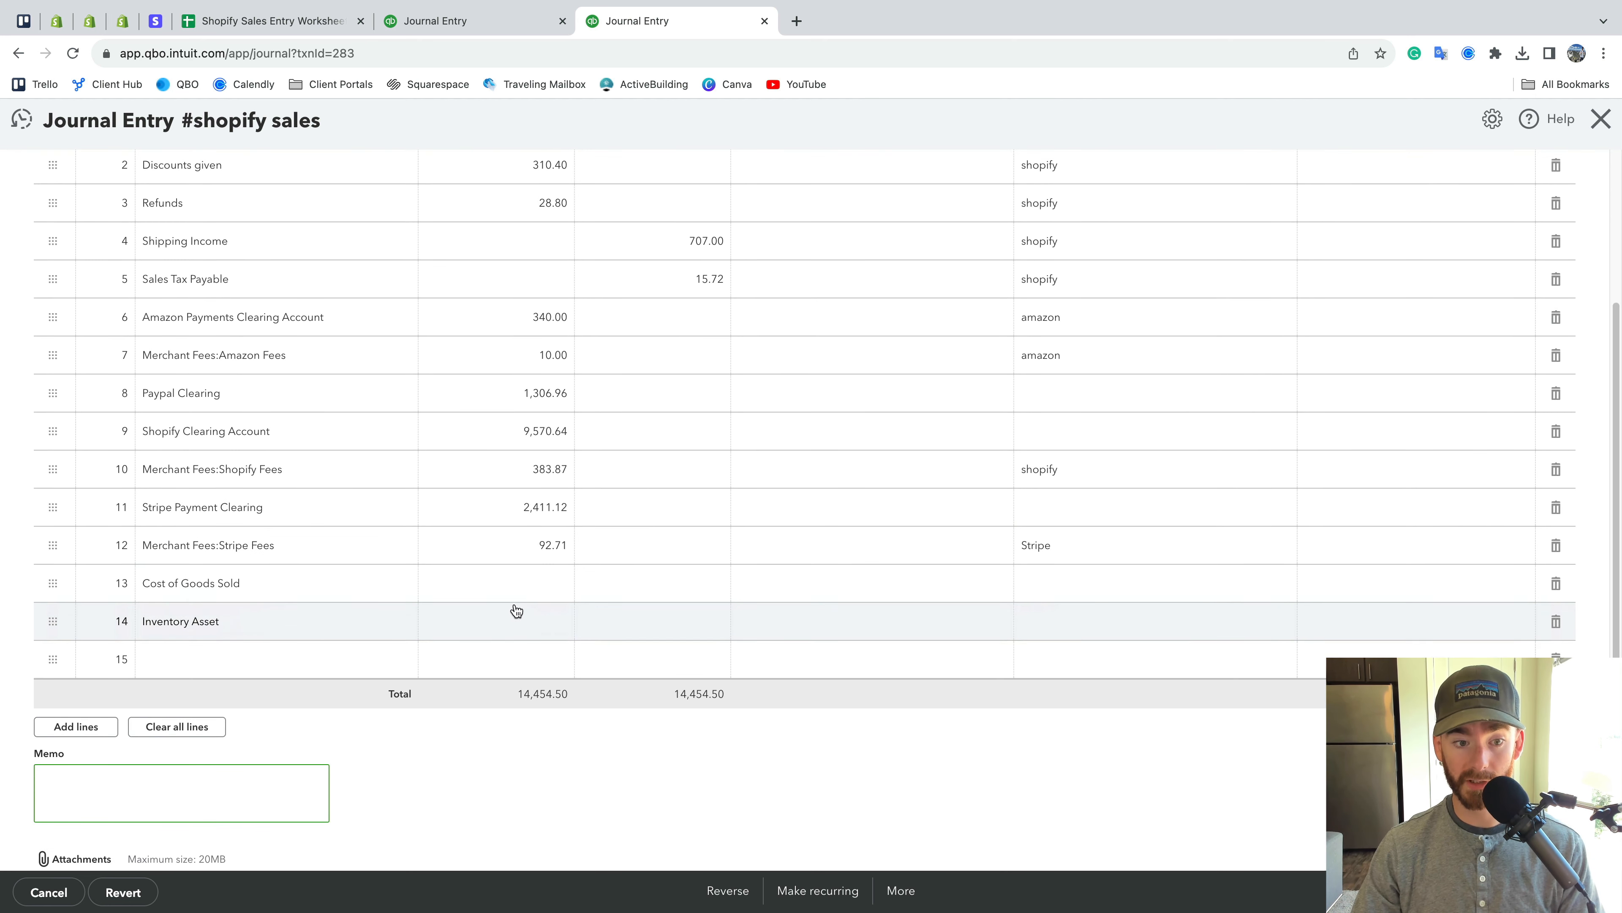
# Enter a 4,000.00 debit for Cost of Goods Sold and a 4,000.00 credit for Inventory Asset in the journal entry
pyautogui.click(518, 582)
pyautogui.write('4000')
pyautogui.click(672, 619)
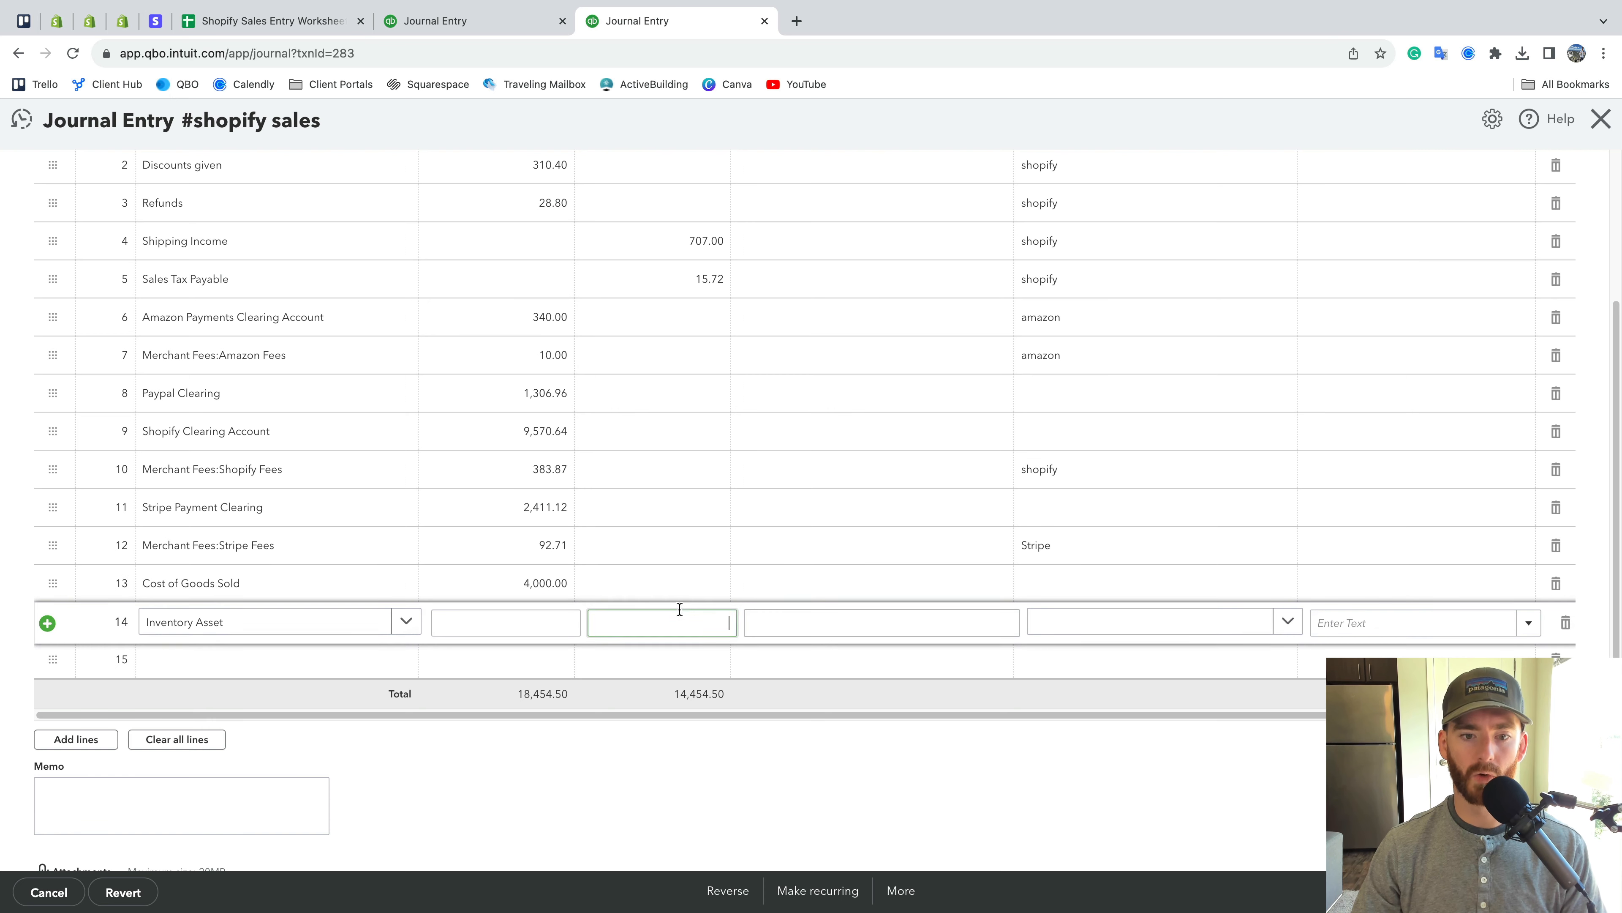
pyautogui.write('4000')
pyautogui.click(1032, 754)
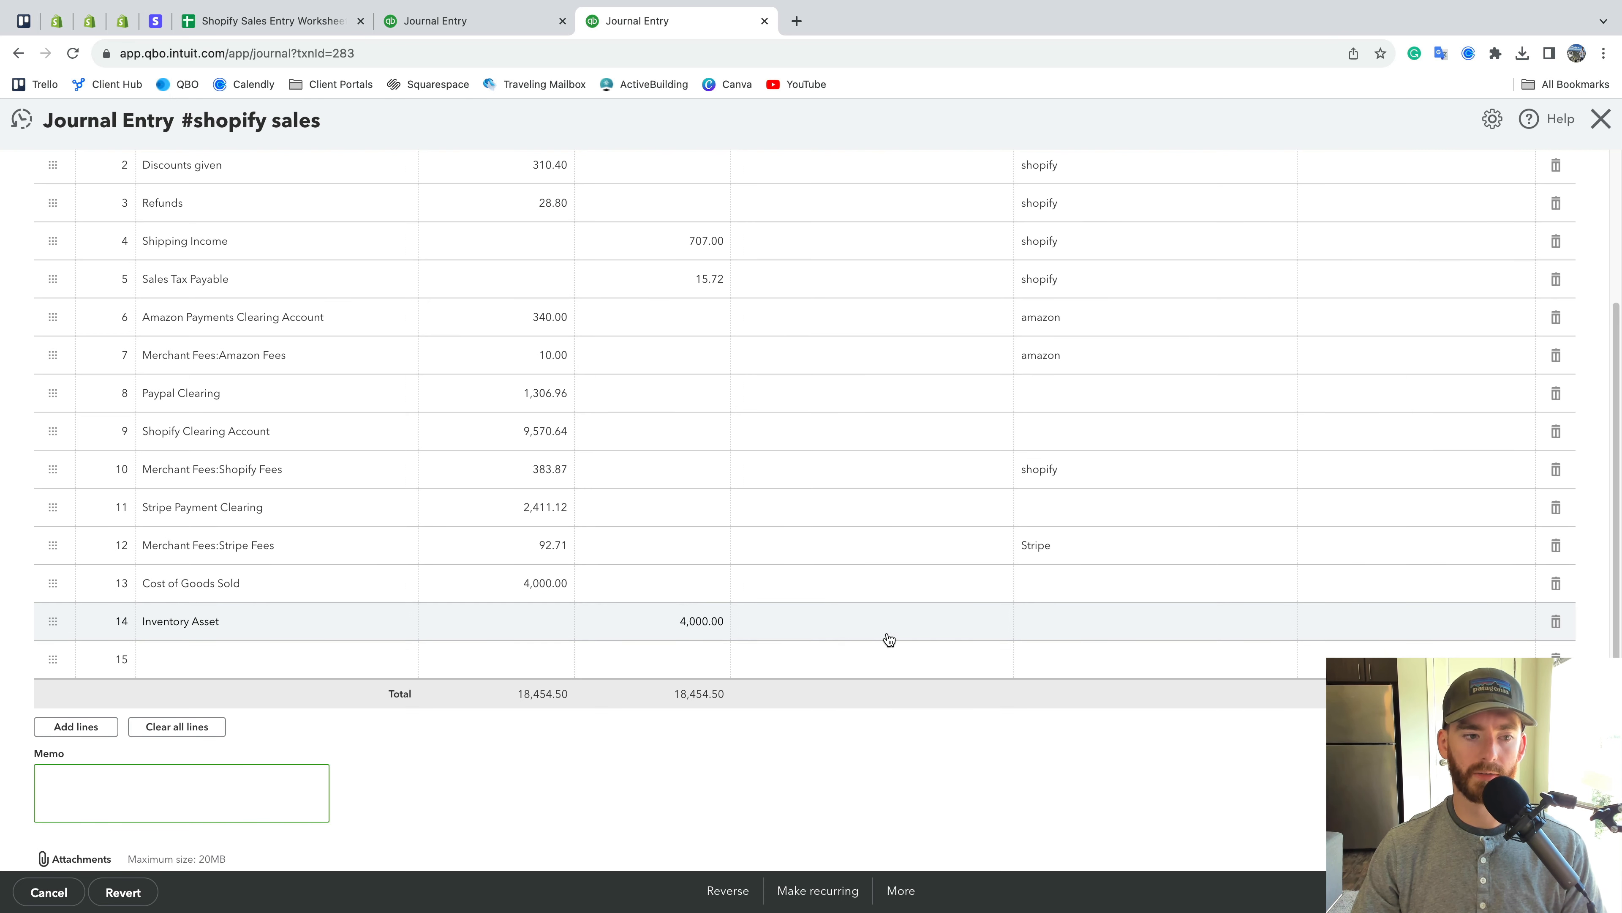
# Assign the name shopify to the Cost of Goods Sold and Inventory Asset lines and look over the entry
pyautogui.click(1185, 588)
pyautogui.write('shop')
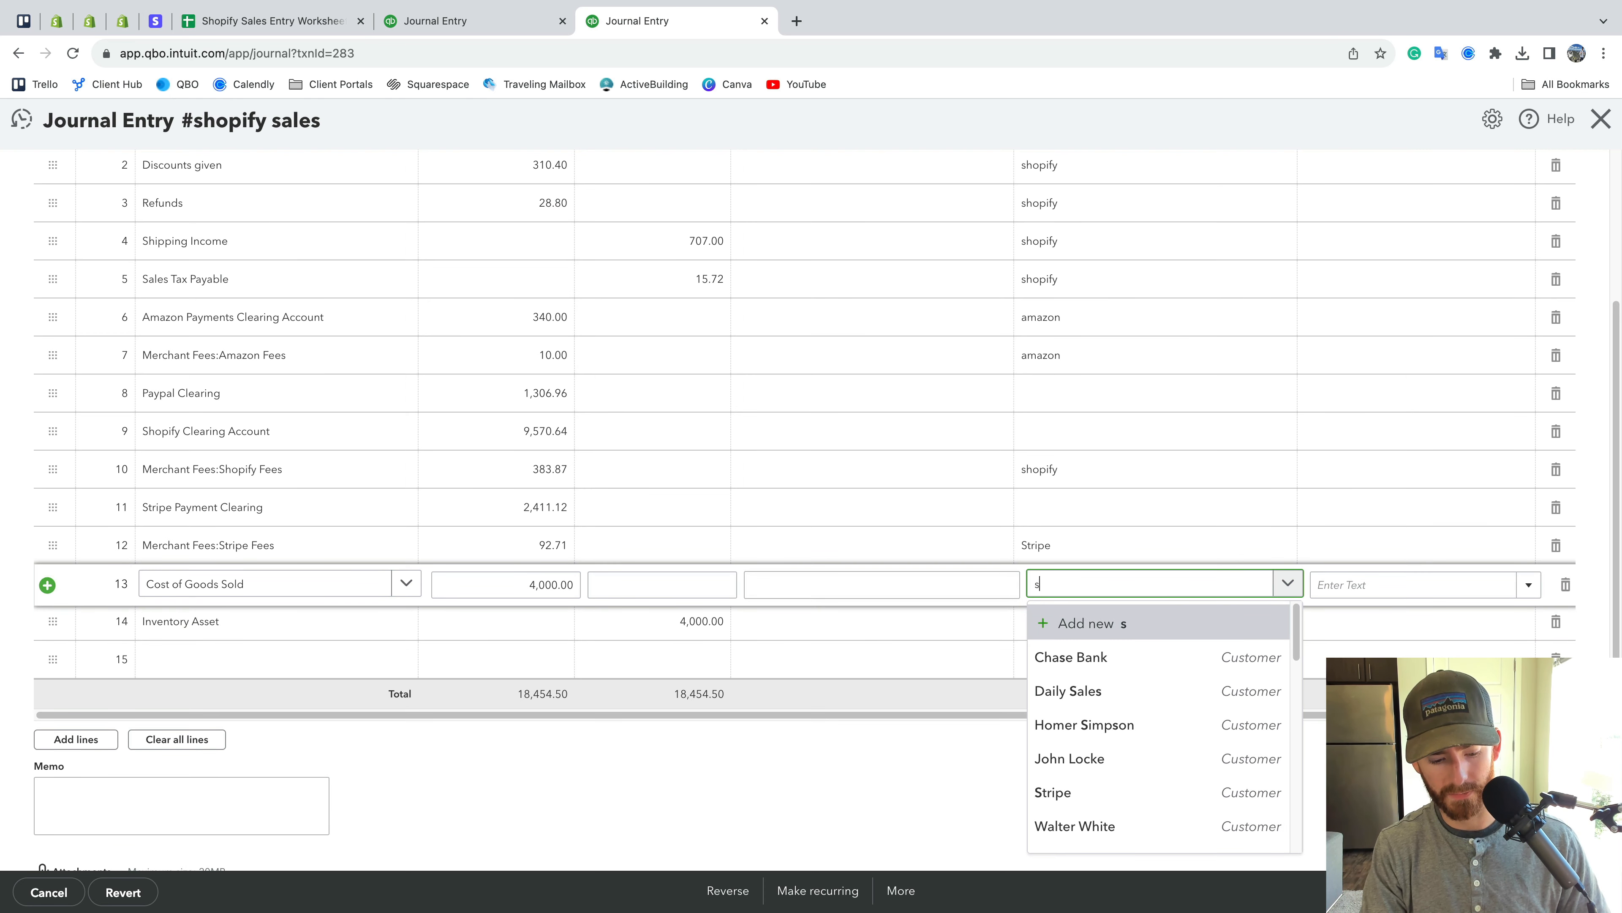
pyautogui.click(1152, 657)
pyautogui.click(1081, 755)
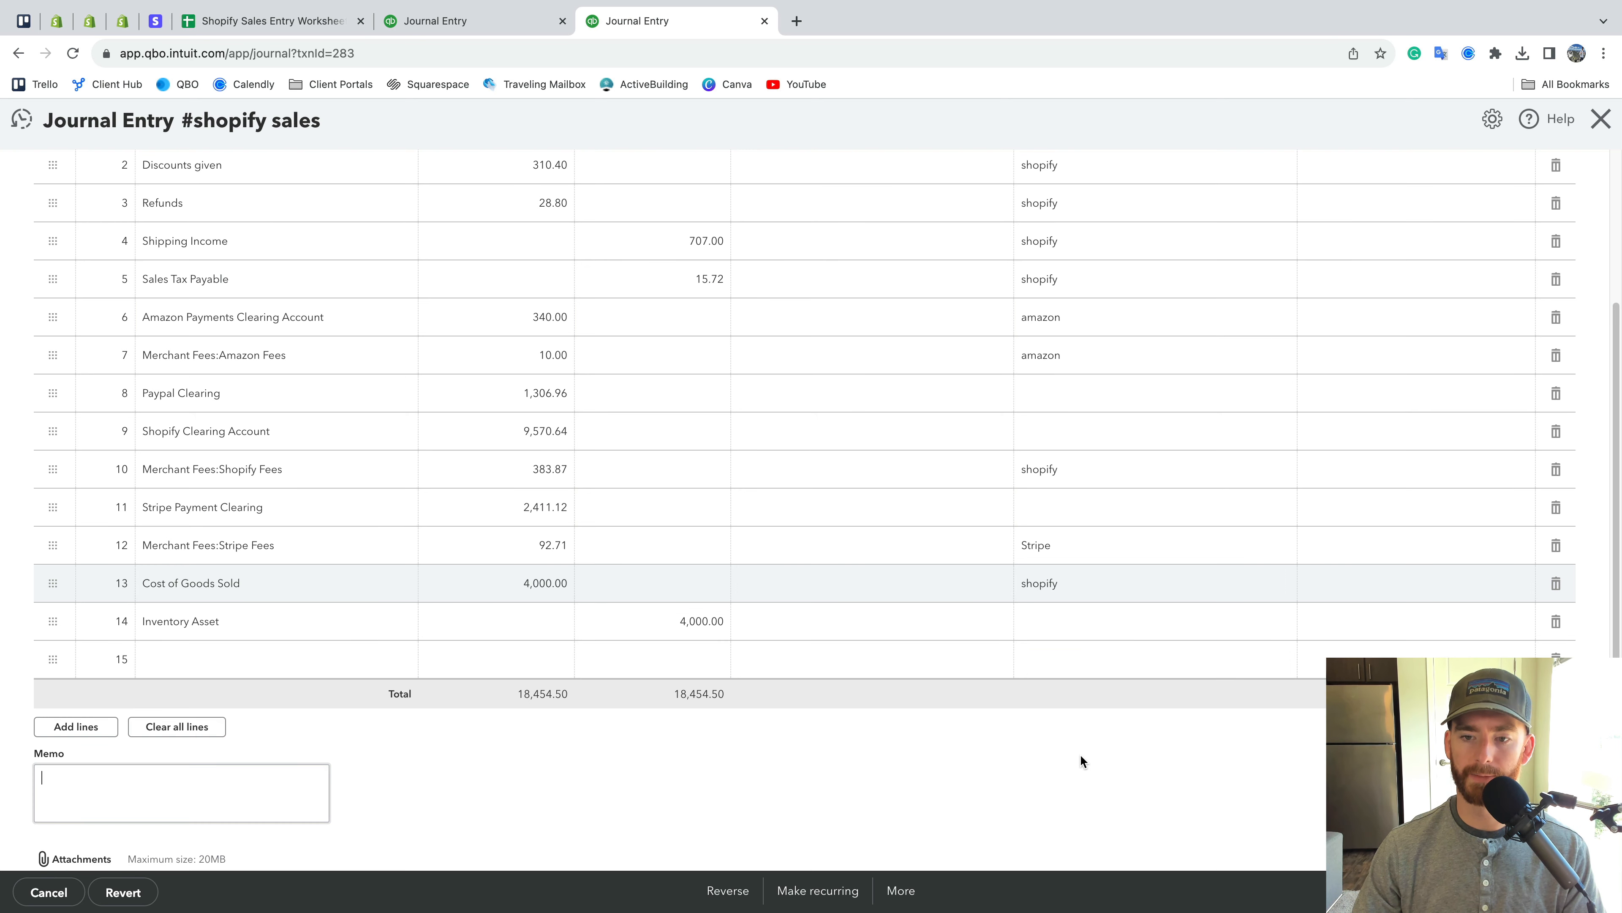
pyautogui.click(1088, 629)
pyautogui.write('shopify')
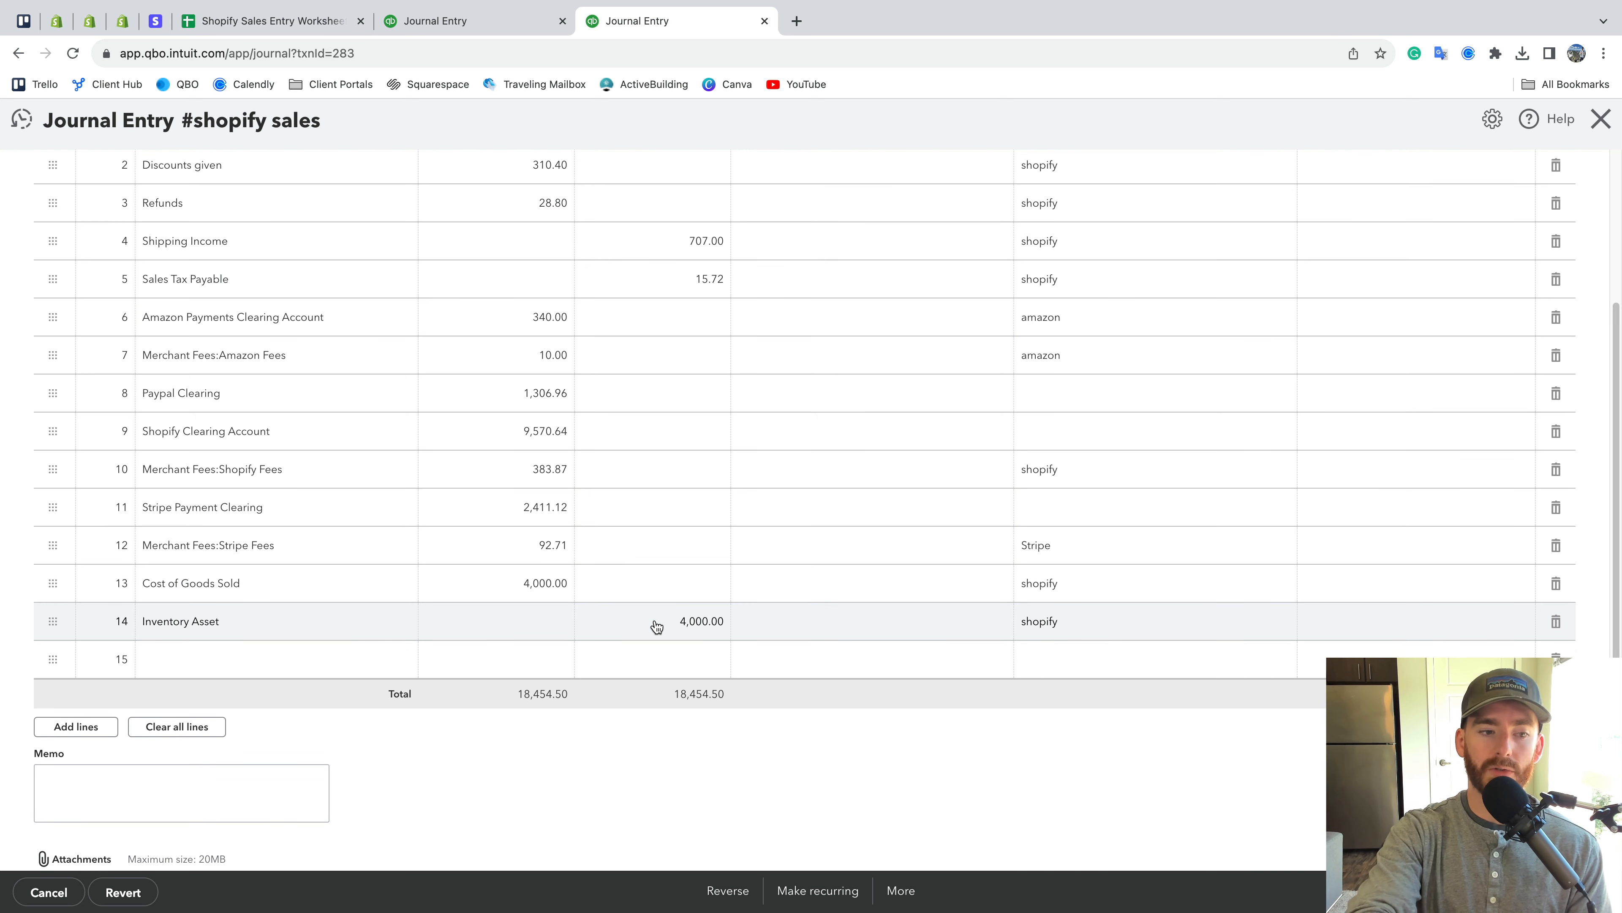
pyautogui.scroll(3, 657, 627)
pyautogui.scroll(-4, 657, 627)
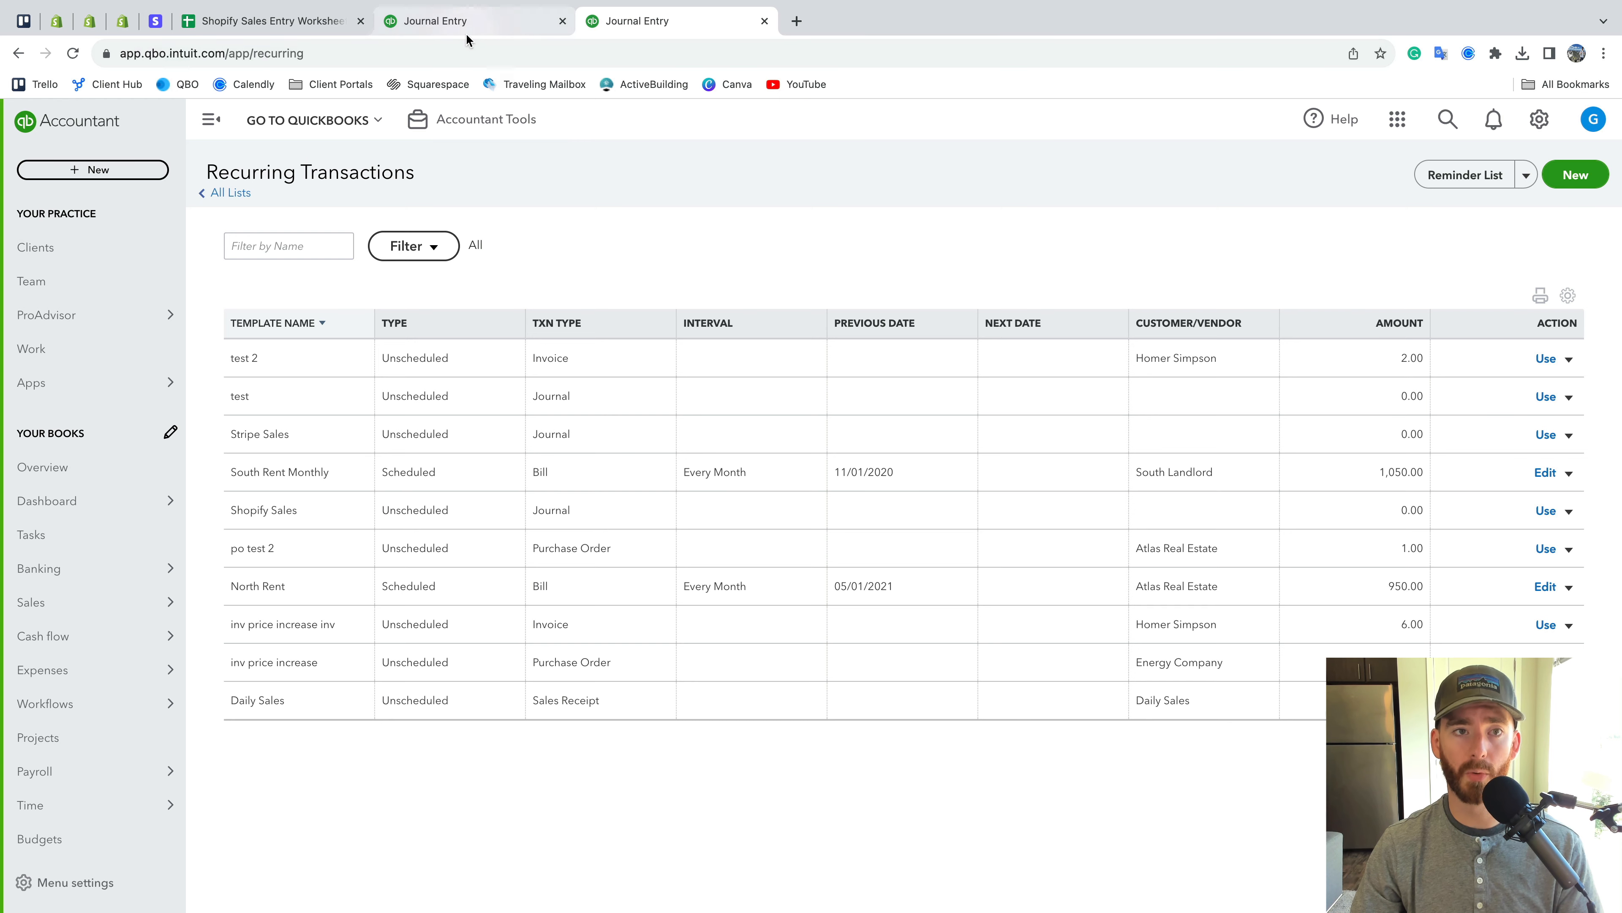
# Review the Shopify Sales template's lines in the first QuickBooks tab alongside the steps in the Shopify Sales Entry Worksheet
pyautogui.click(320, 29)
pyautogui.click(424, 22)
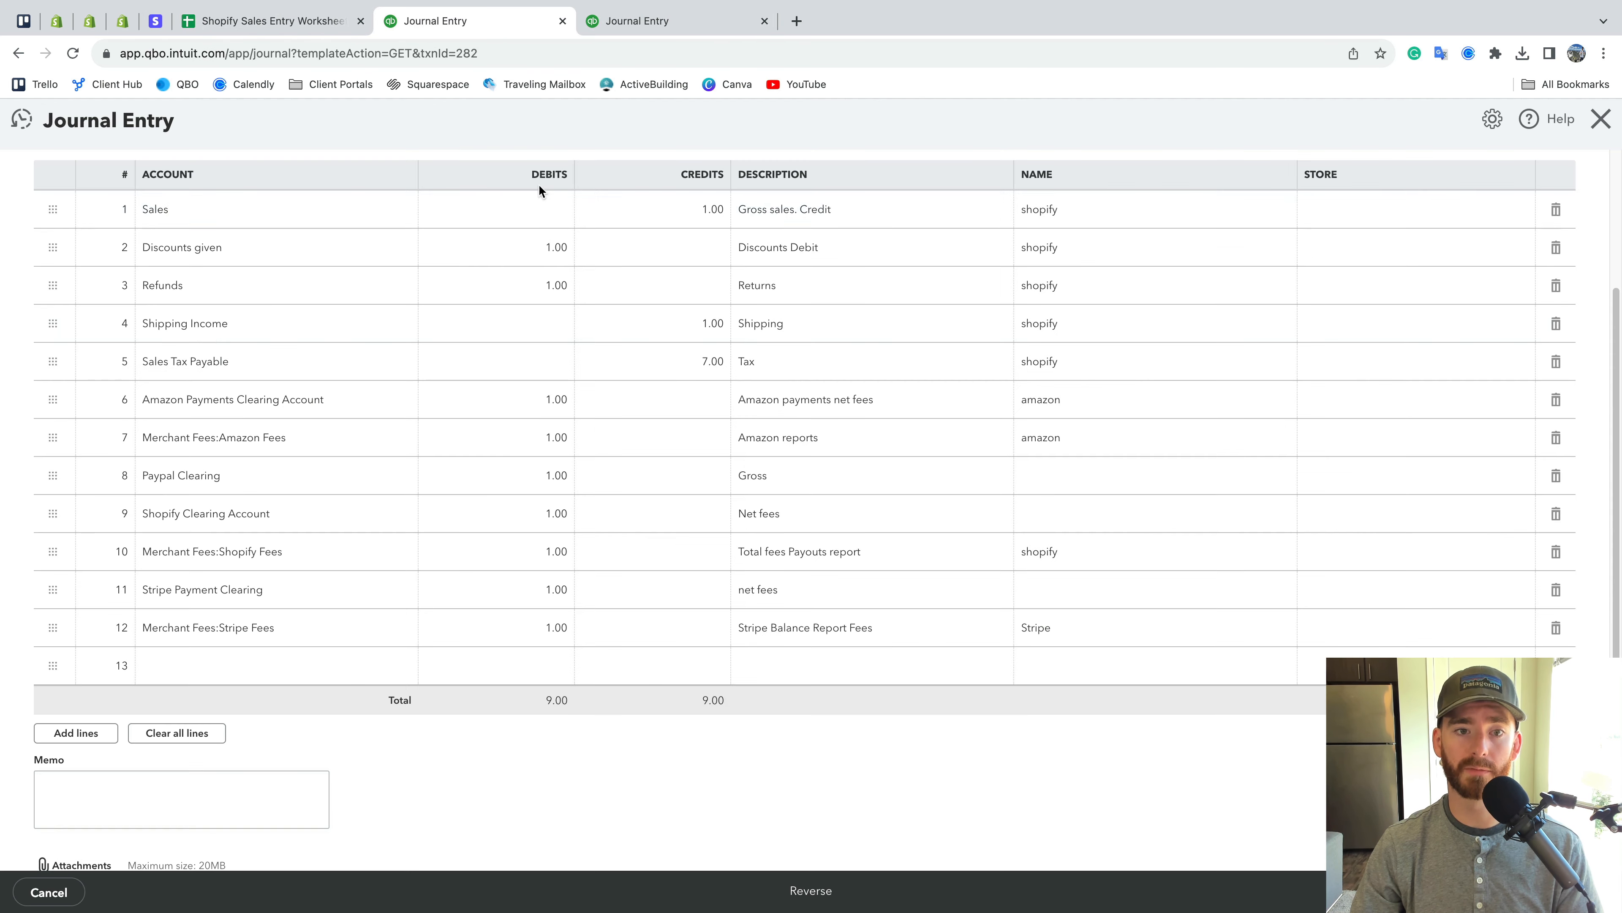
pyautogui.scroll(1, 690, 517)
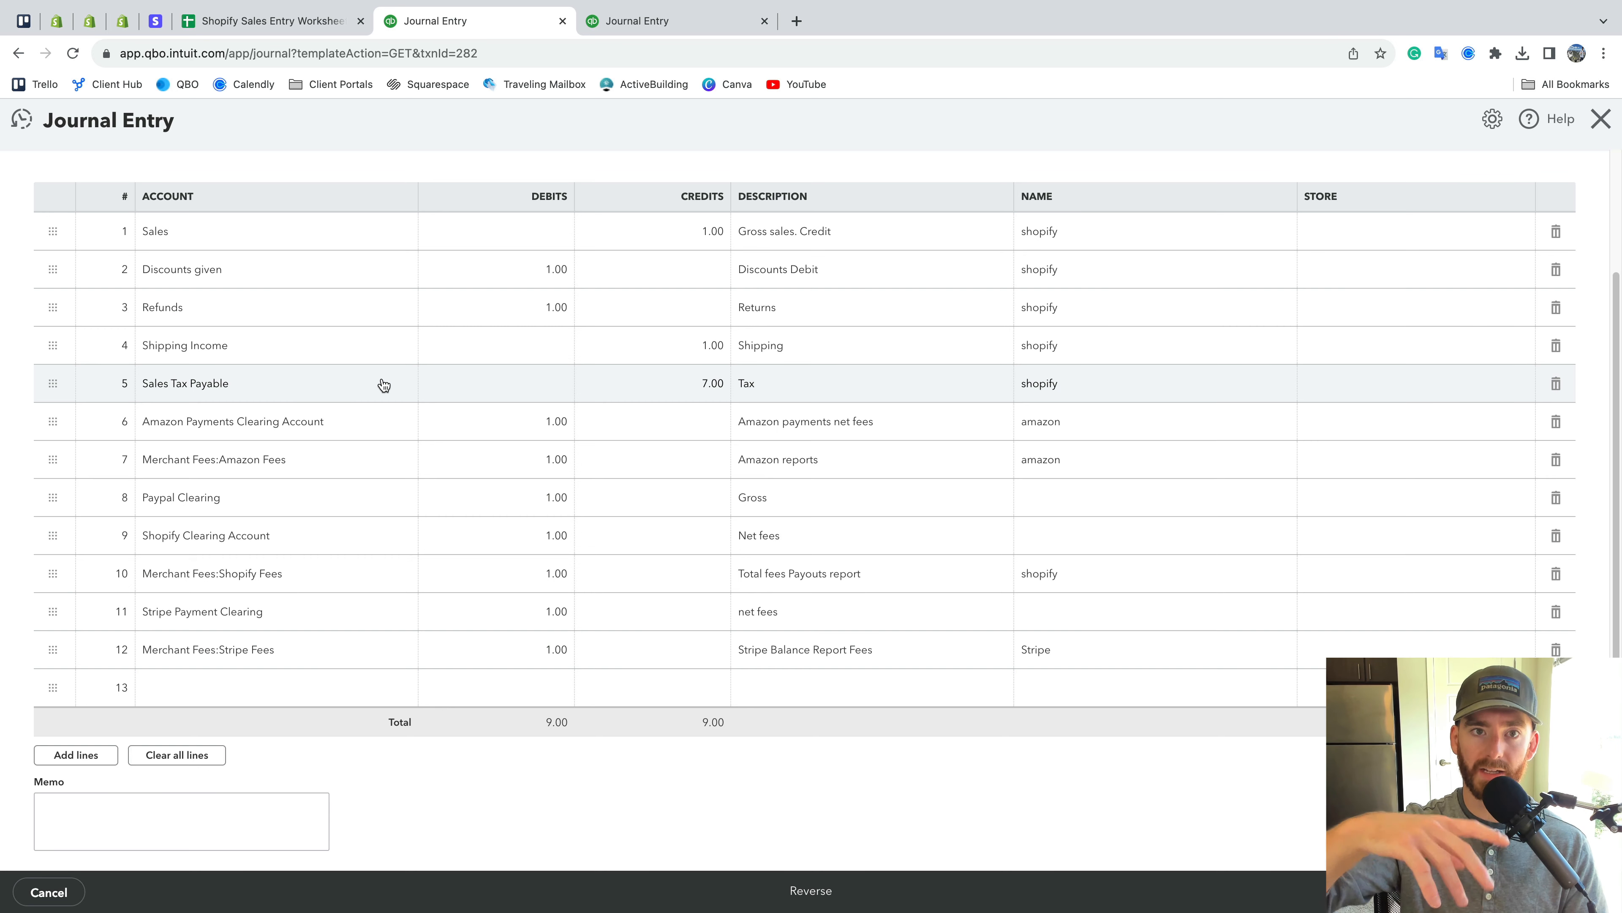
pyautogui.click(284, 21)
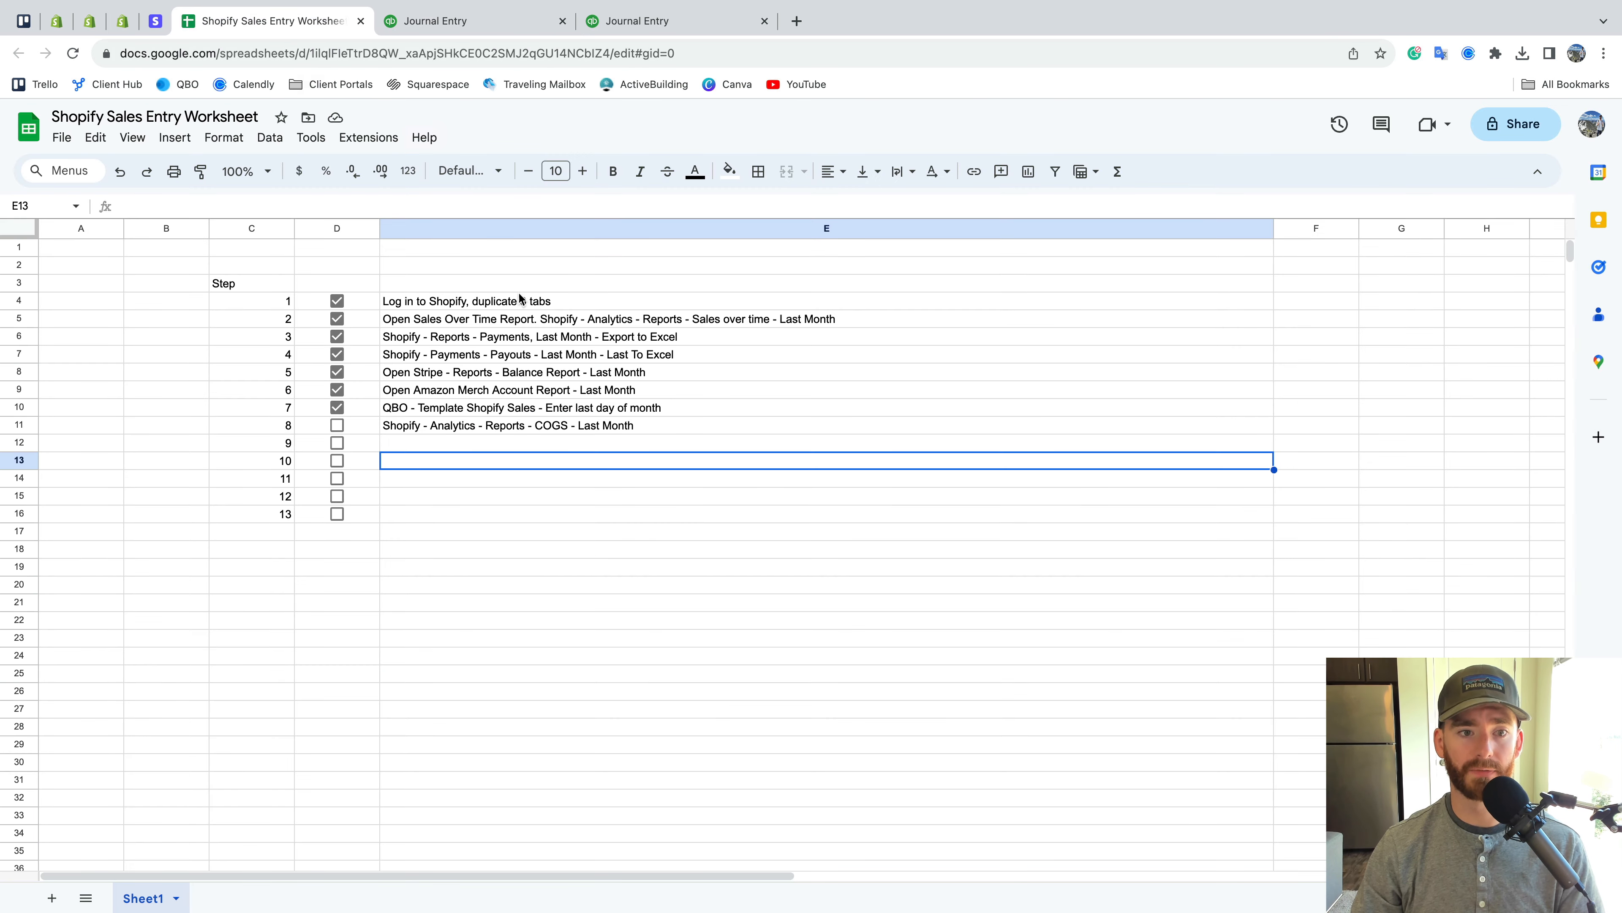
pyautogui.click(476, 20)
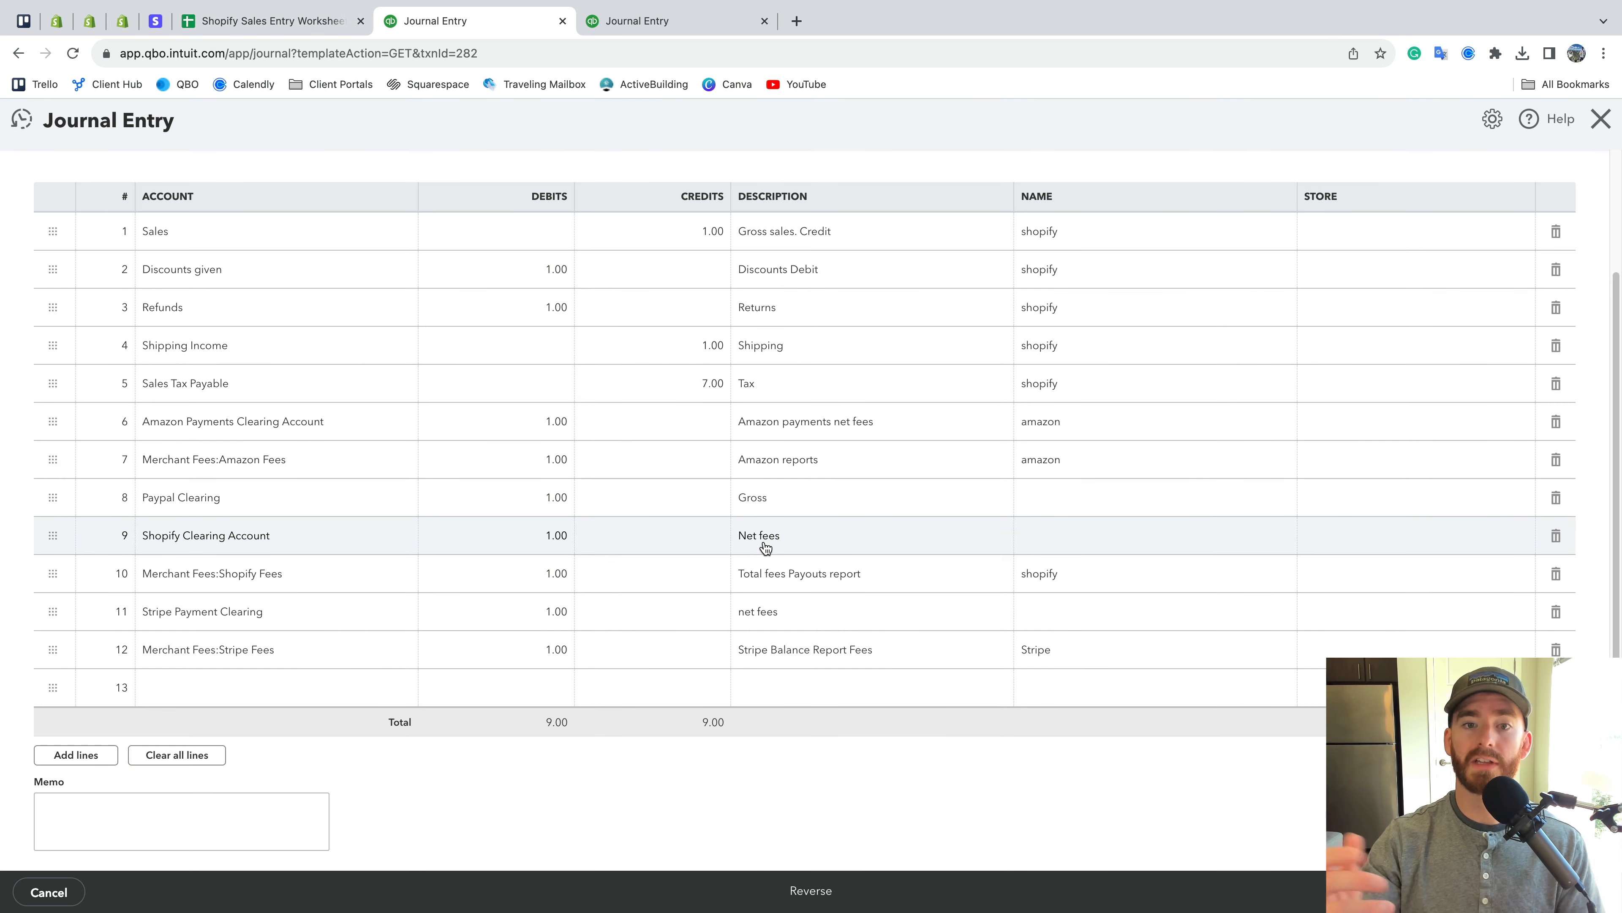